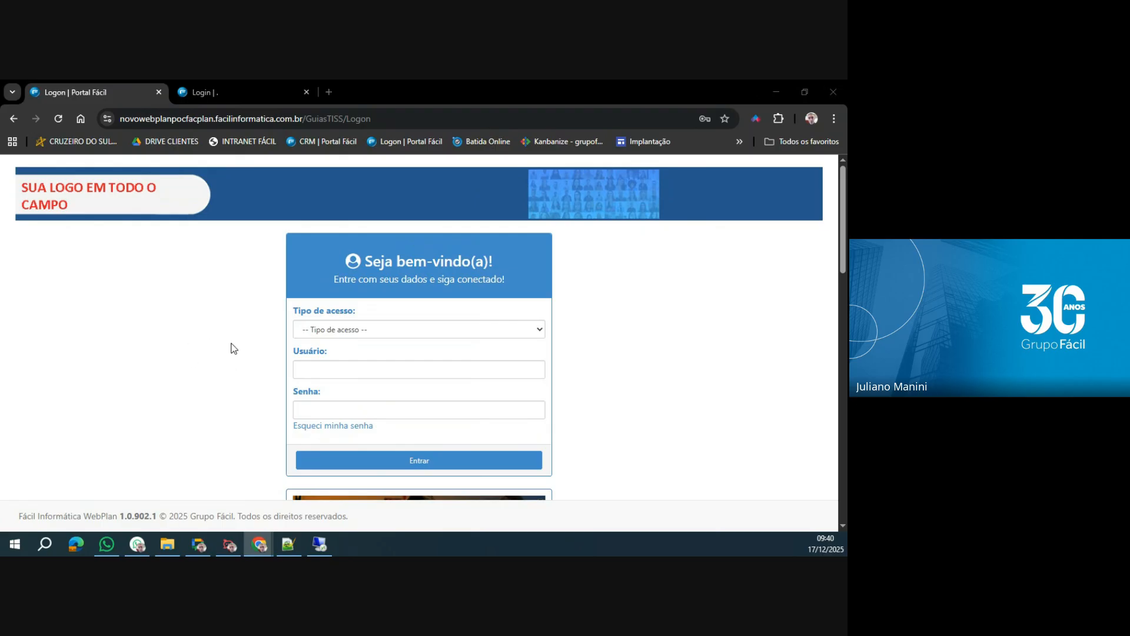
Set the access type to Prestador PJ and enter the provider's user number in the Usuário field.
click(330, 330)
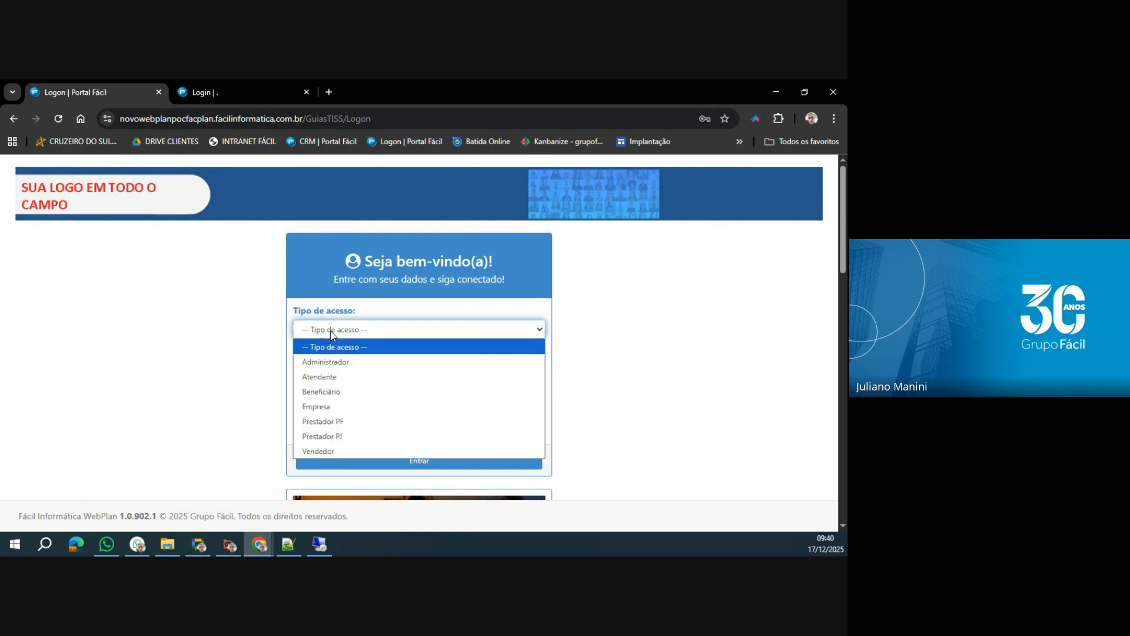
click(347, 437)
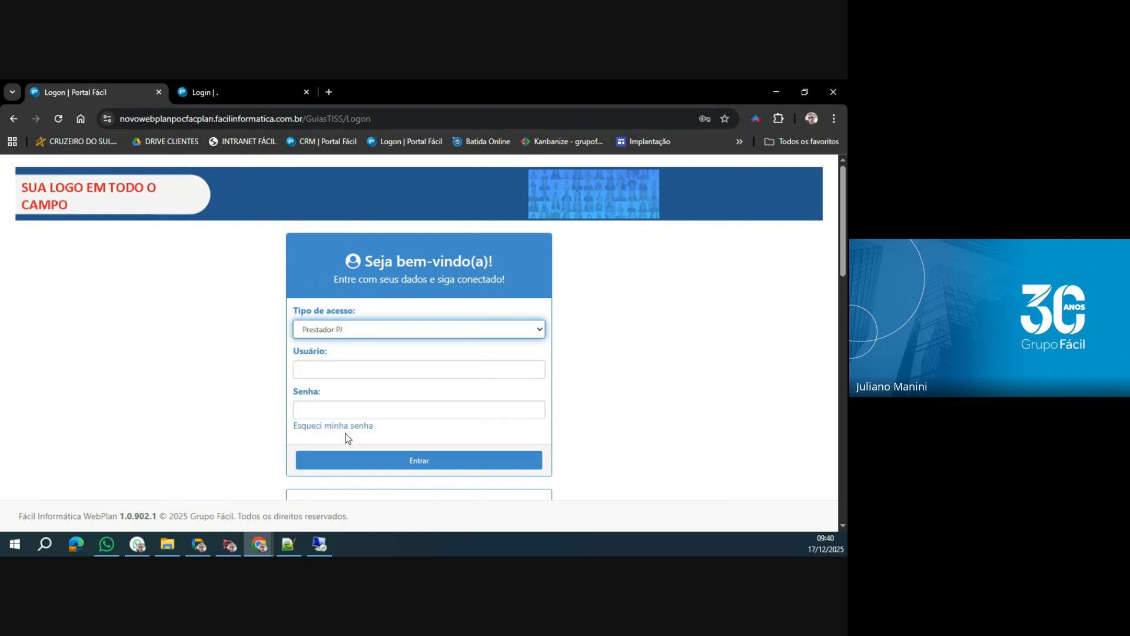
key(alt+Tab)
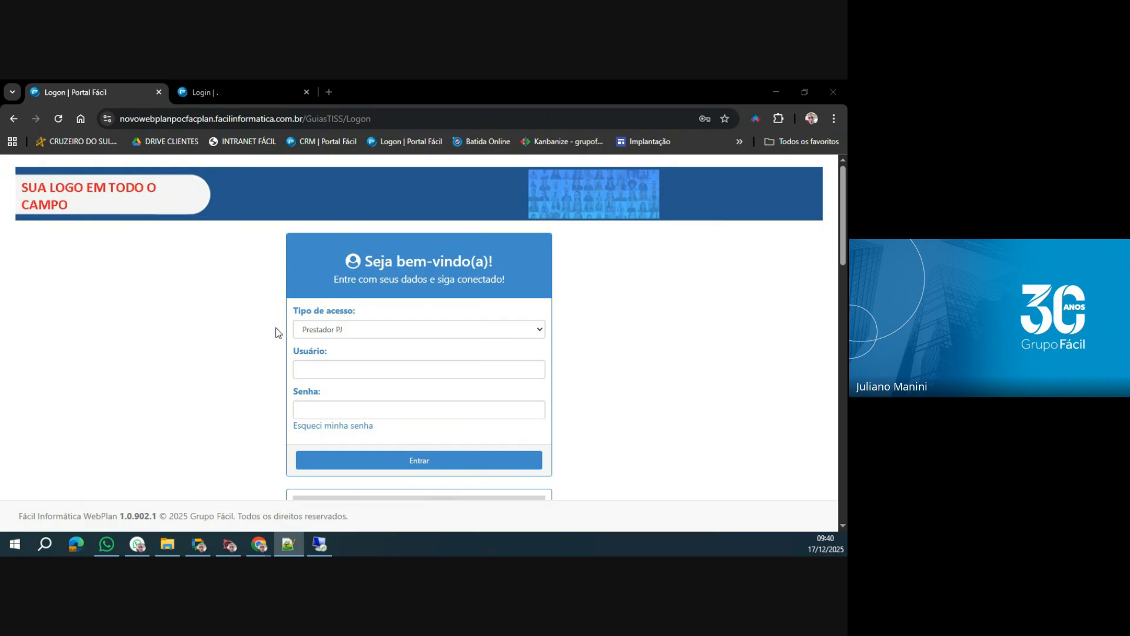
key(alt+Tab)
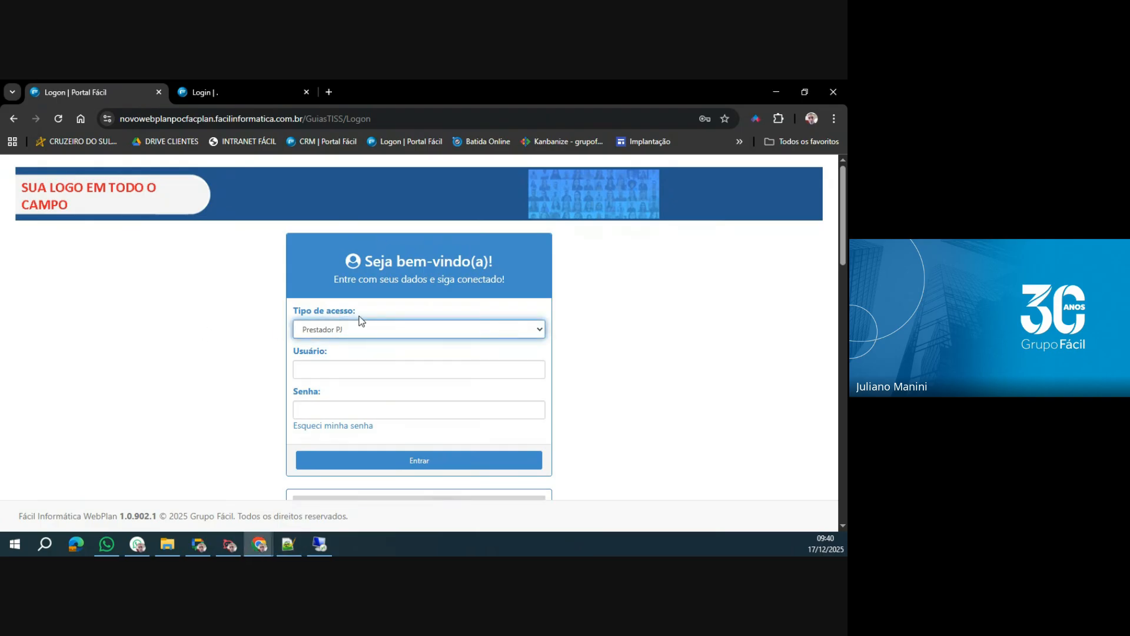
click(369, 370)
key(ctrl+v)
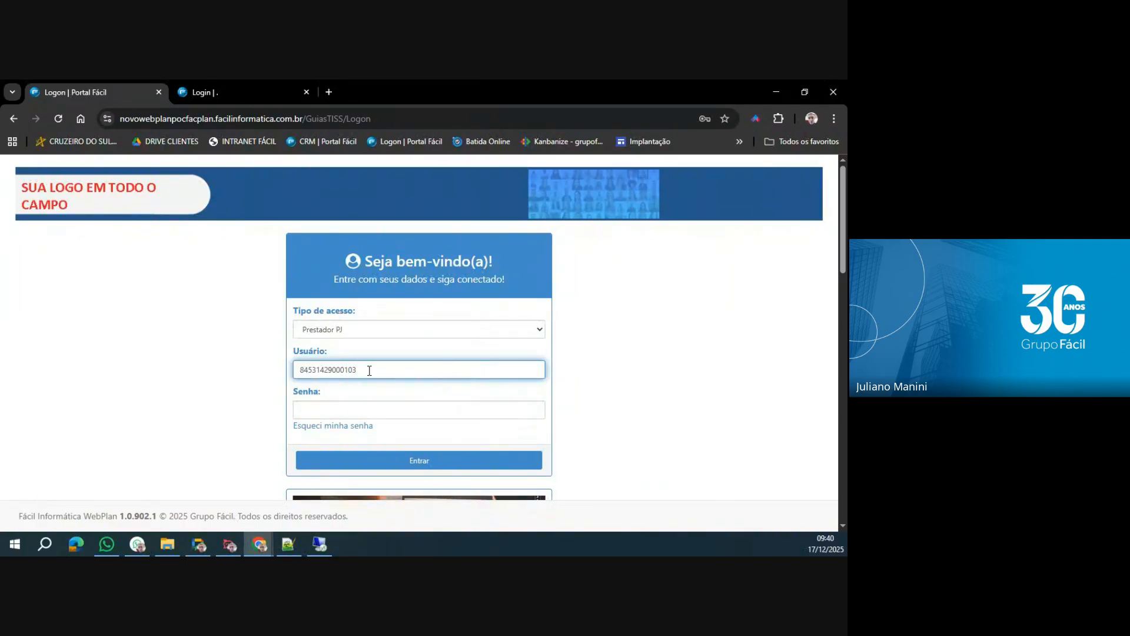
Try to paste the account password into the Senha field.
scroll(421, 372, down, 1)
click(414, 349)
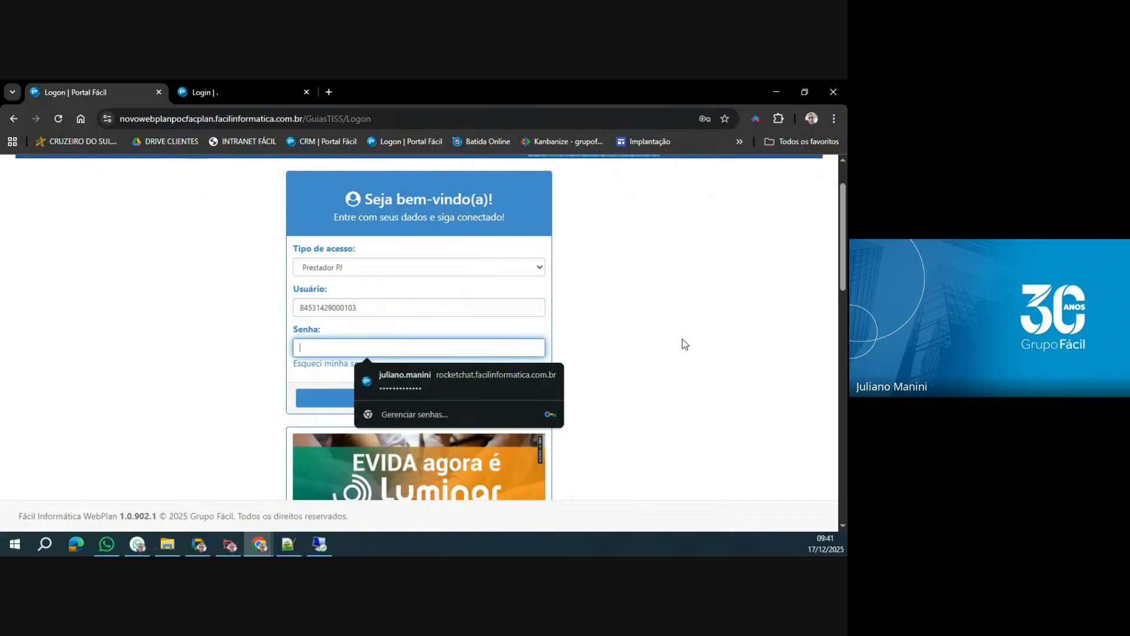
key(ctrl+v)
click(663, 341)
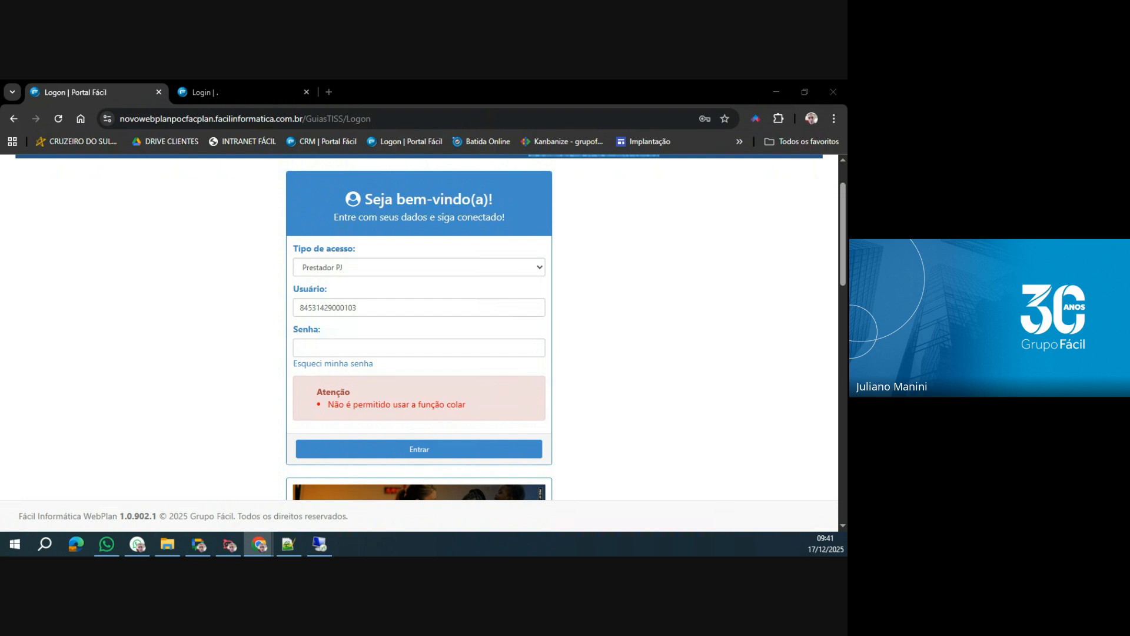
Enter the account password manually in the Senha field.
click(368, 346)
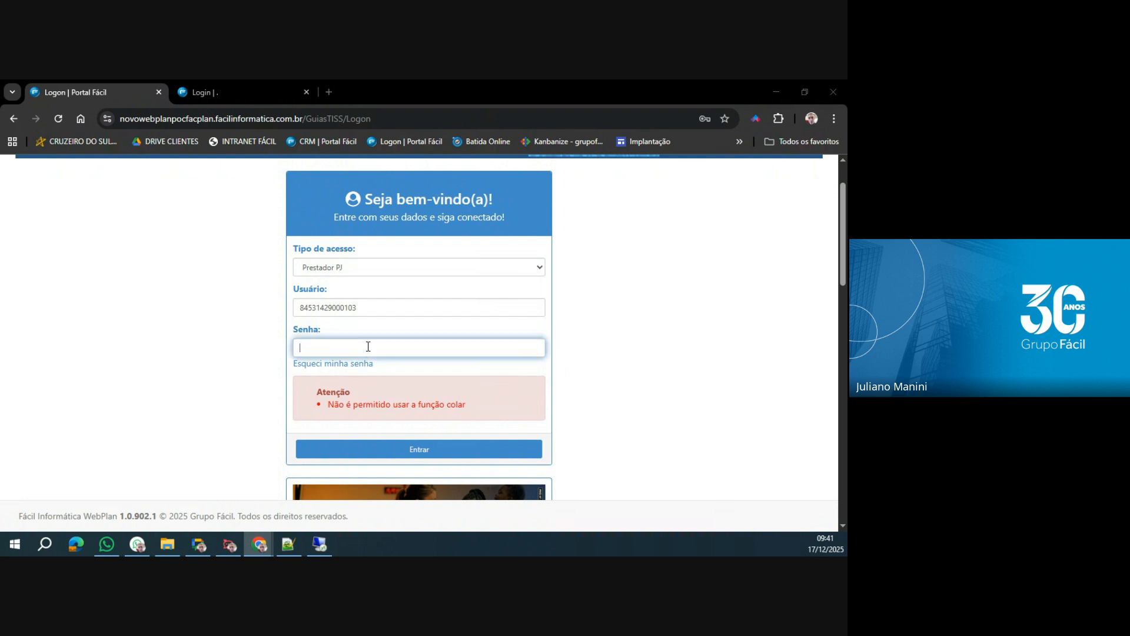
text(•••)
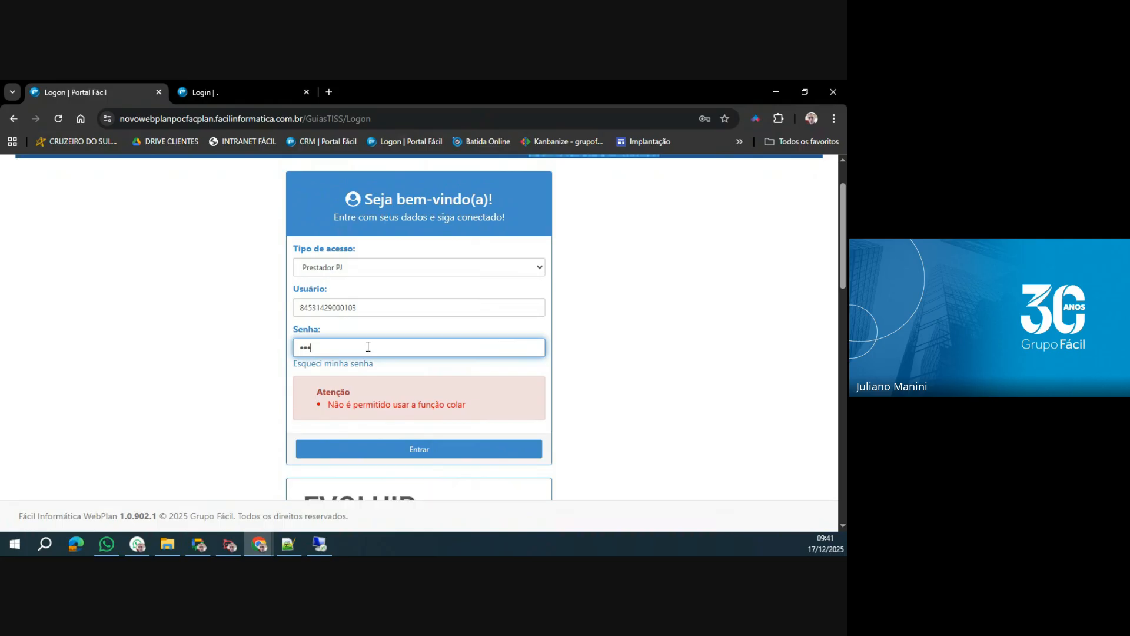
text(•••••••••••)
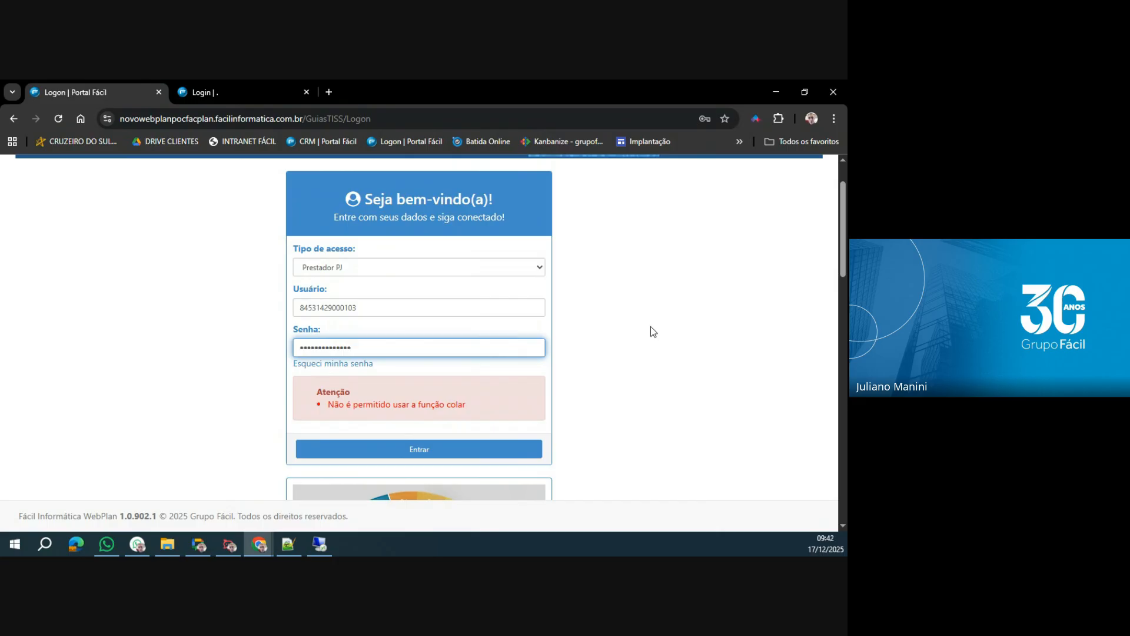
Look through the notices below the login form and log in with the entered credentials.
scroll(651, 331, down, 4)
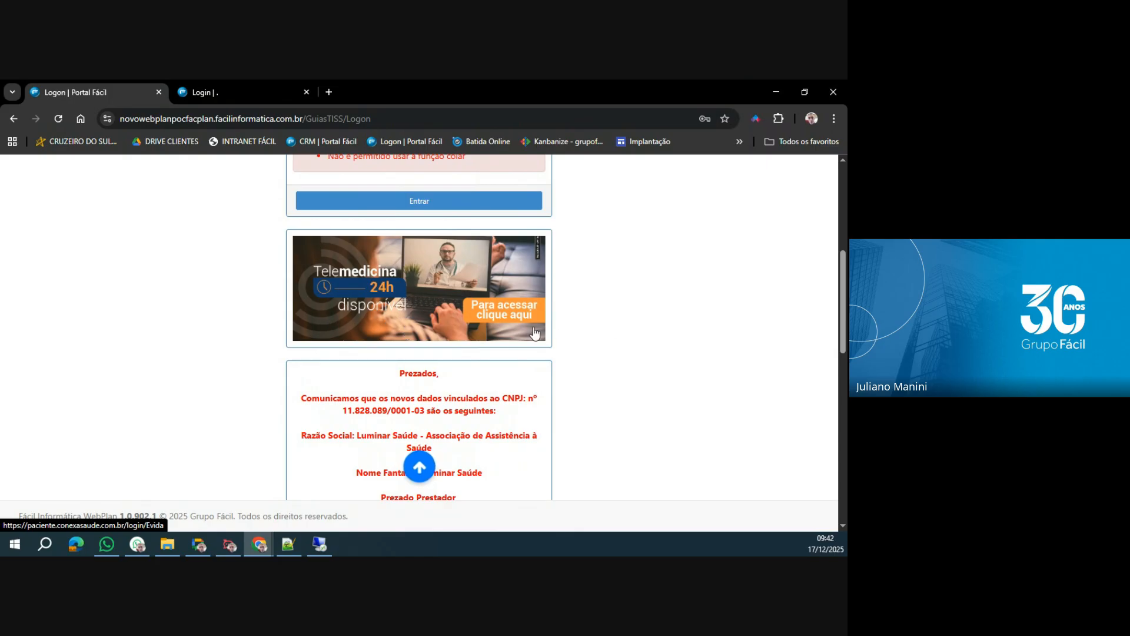
scroll(534, 333, down, 4)
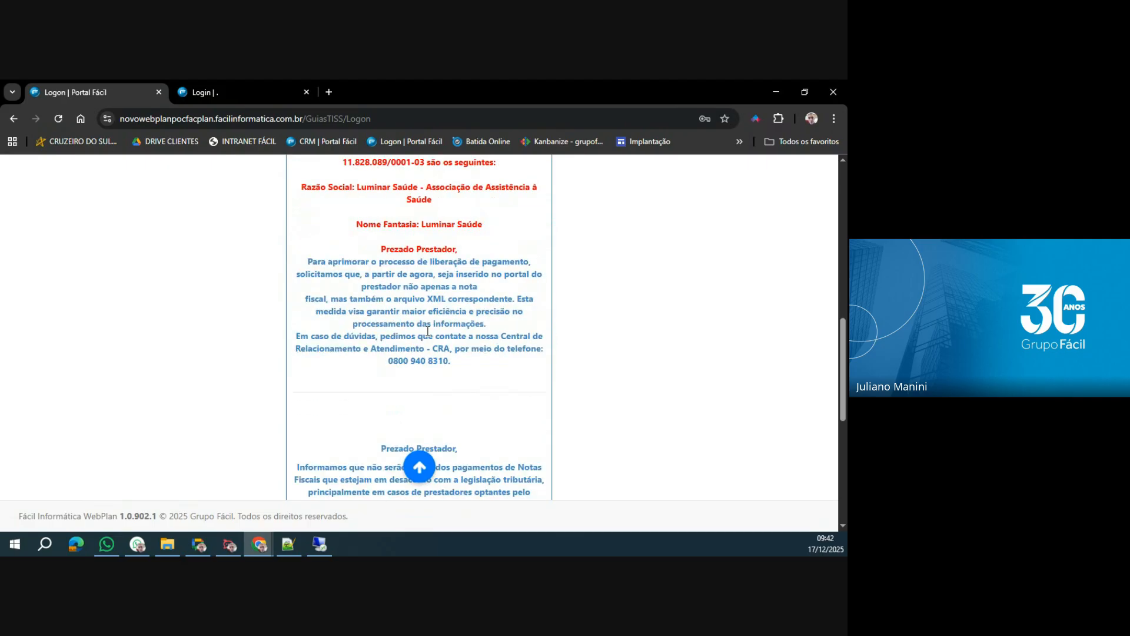
scroll(427, 333, down, 6)
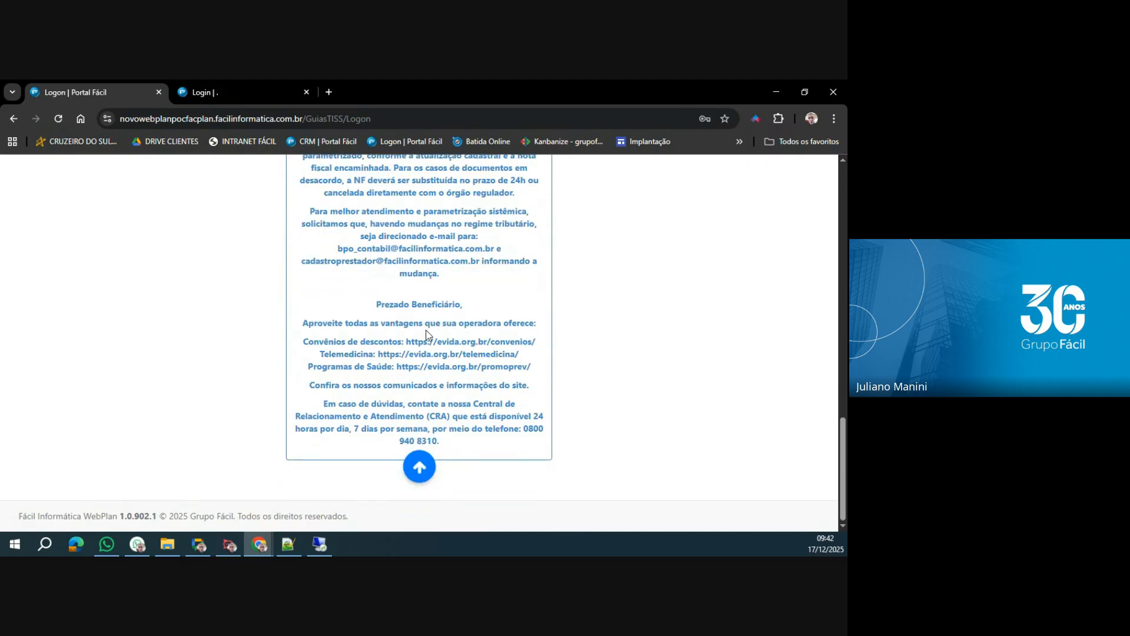
scroll(428, 335, up, 14)
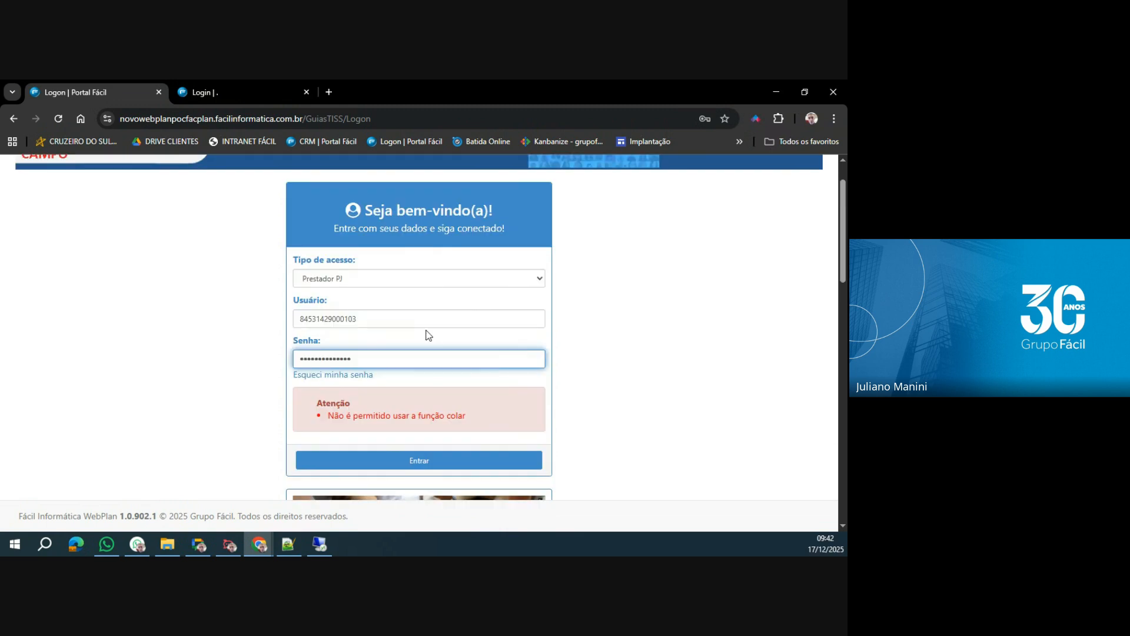
scroll(419, 361, down, 1)
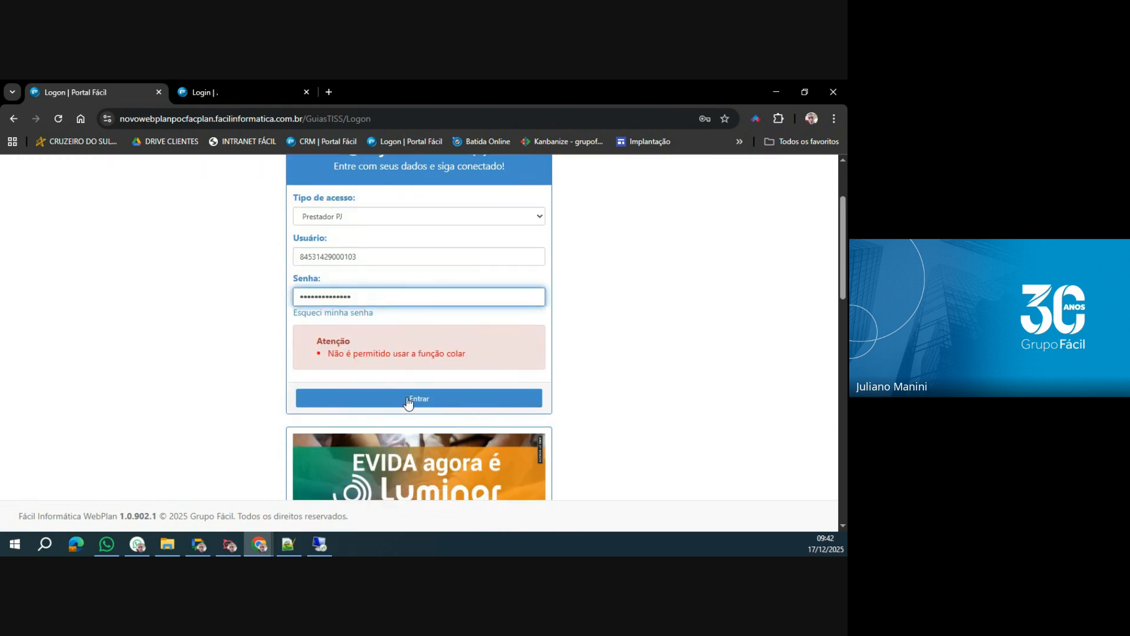
click(409, 402)
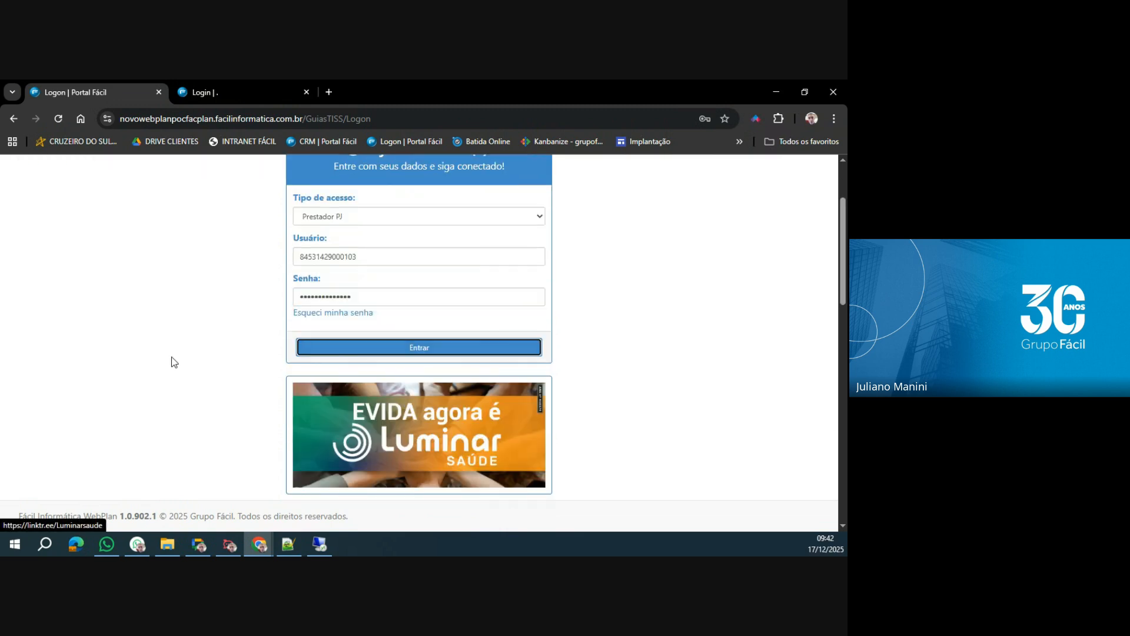
click(442, 348)
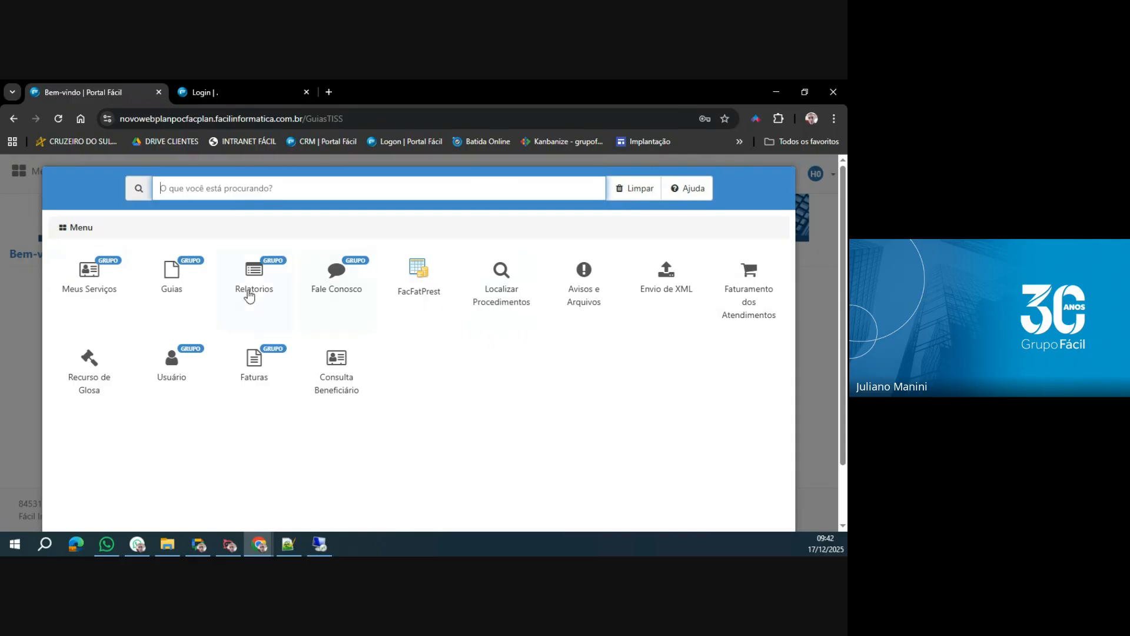
Open Consulta Beneficiário and search for the beneficiary by their registration code.
click(170, 282)
click(356, 377)
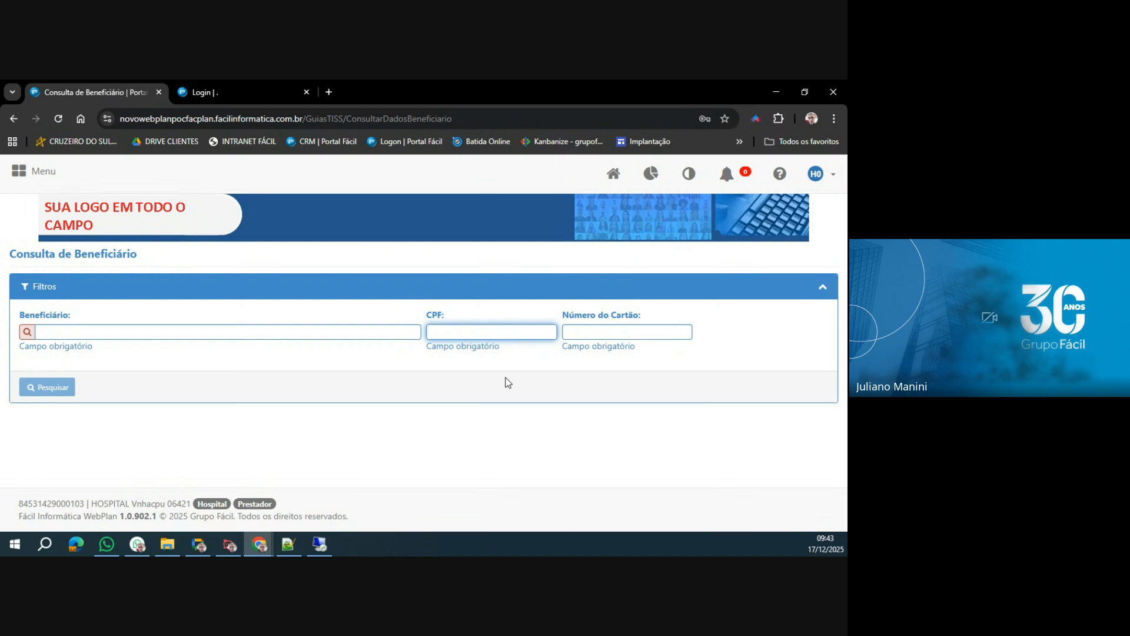
click(347, 331)
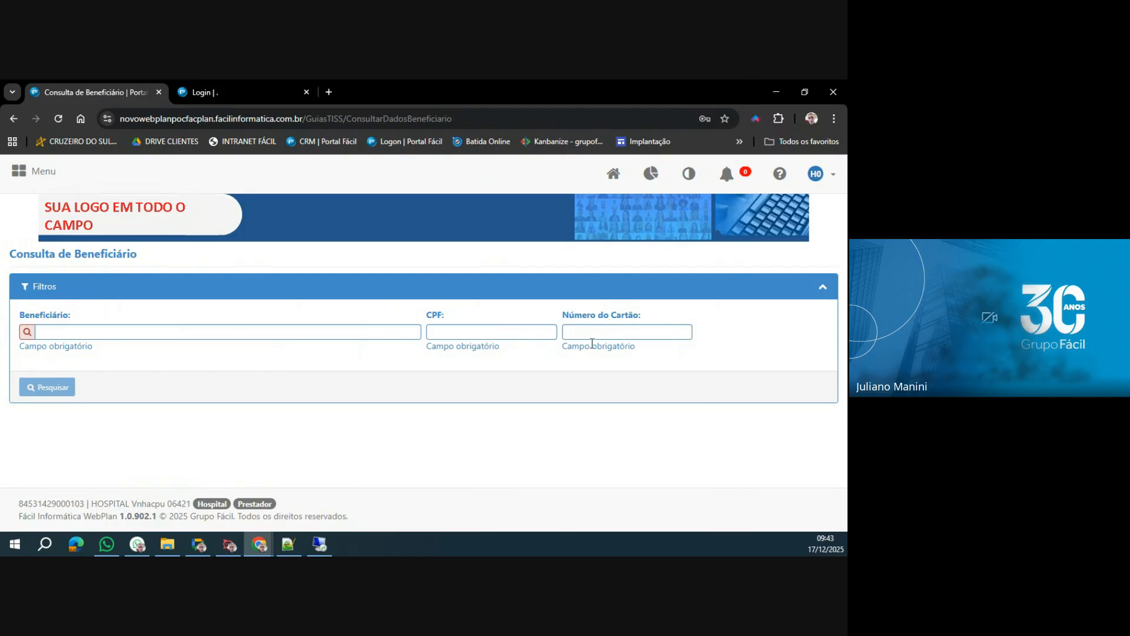
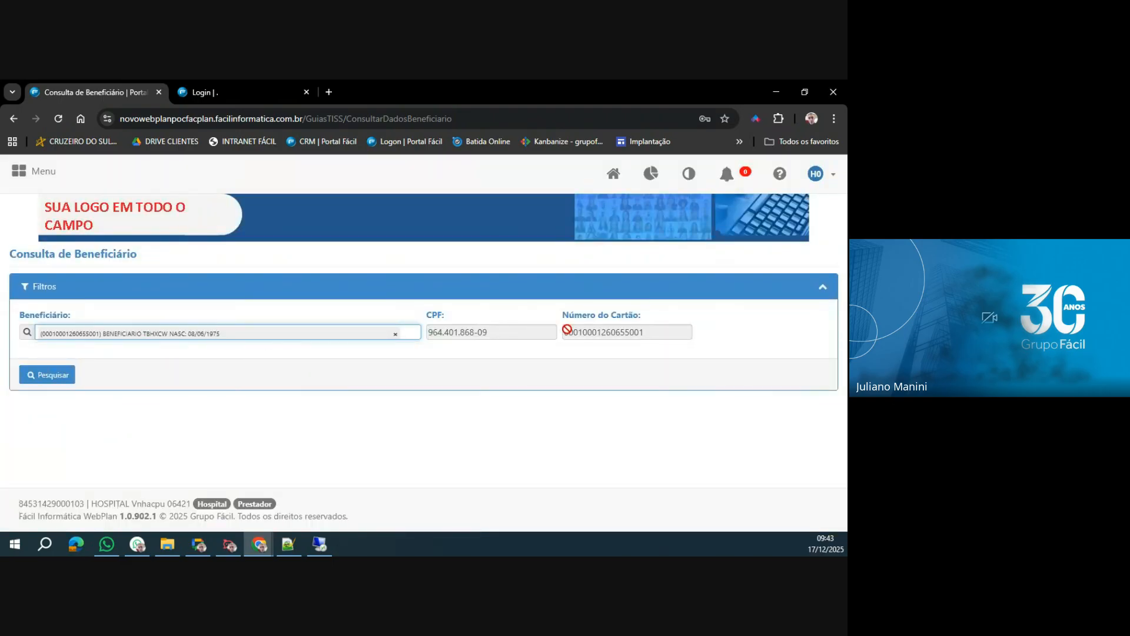
click(61, 375)
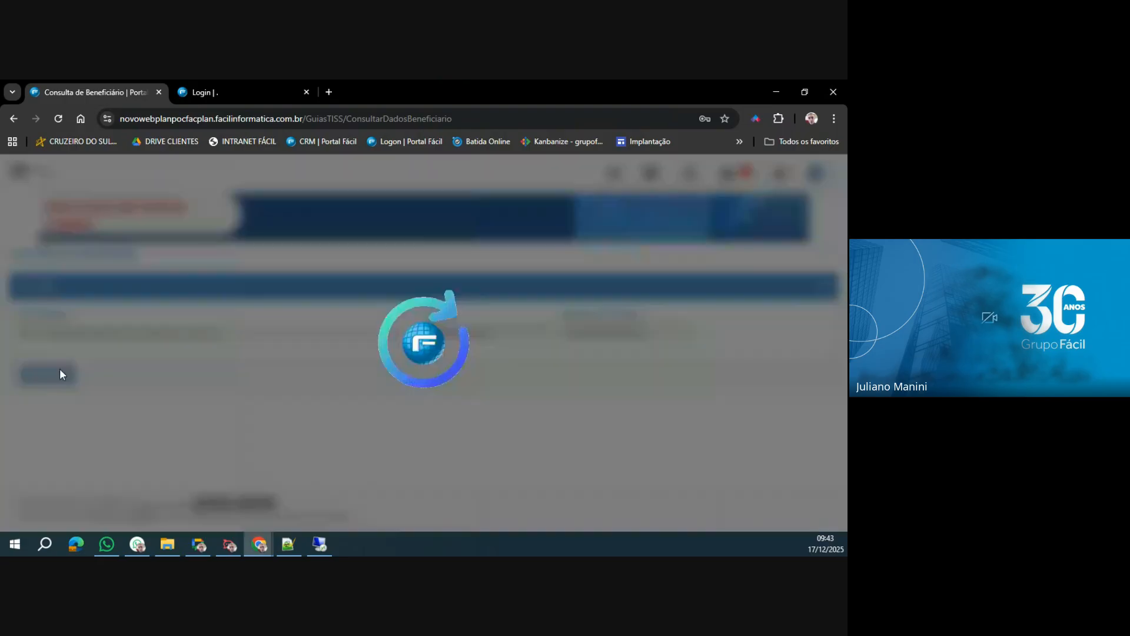
Review the beneficiary's name, situation, plan, unit, card number and card validity date in the search result.
scroll(205, 368, down, 1)
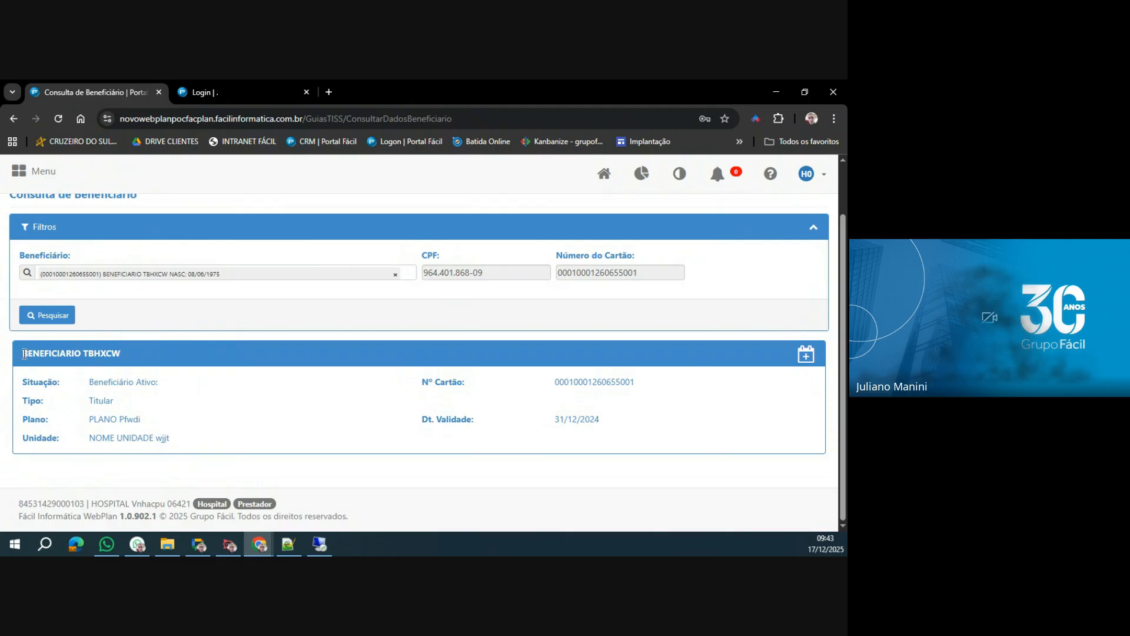
drag(20, 355, 142, 356)
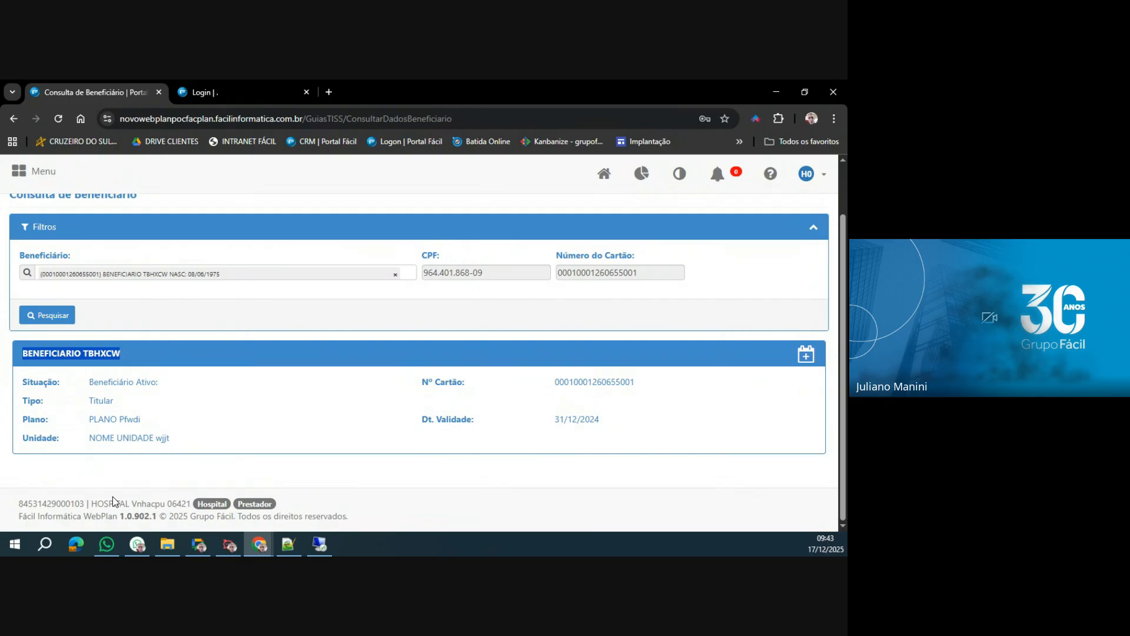
drag(137, 382, 166, 390)
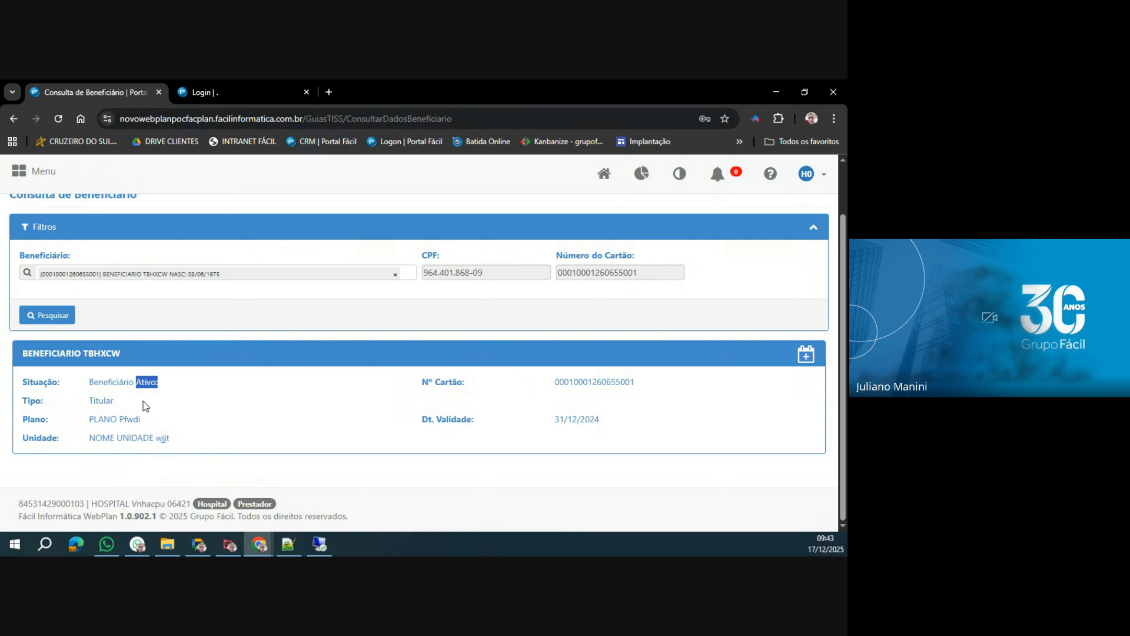
drag(89, 400, 182, 430)
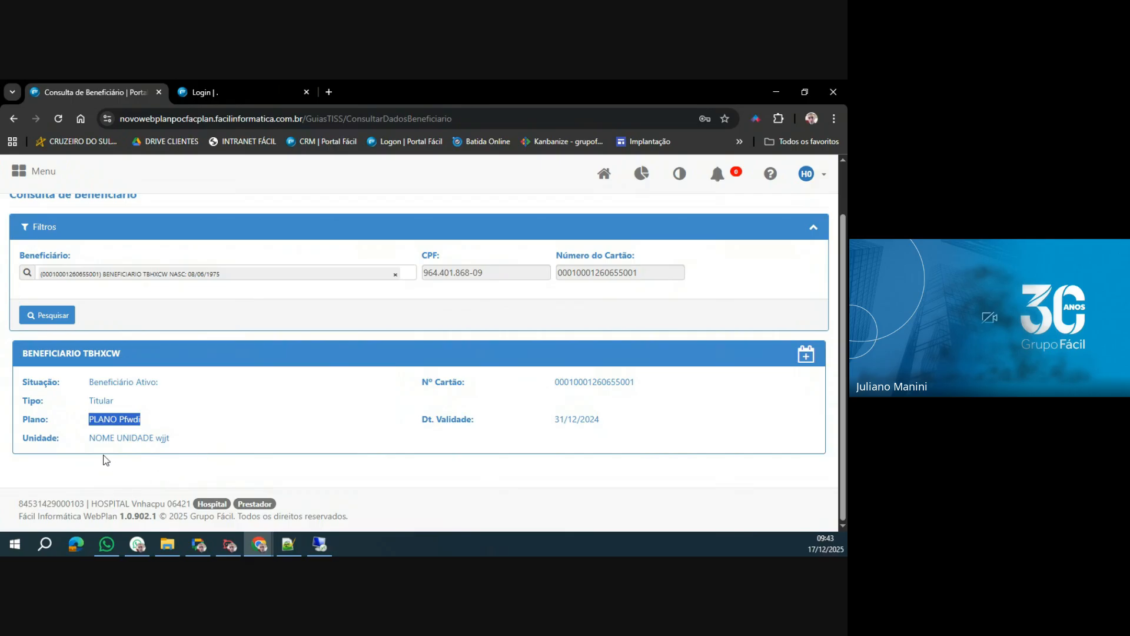
drag(89, 438, 174, 441)
drag(554, 382, 637, 390)
drag(544, 422, 628, 426)
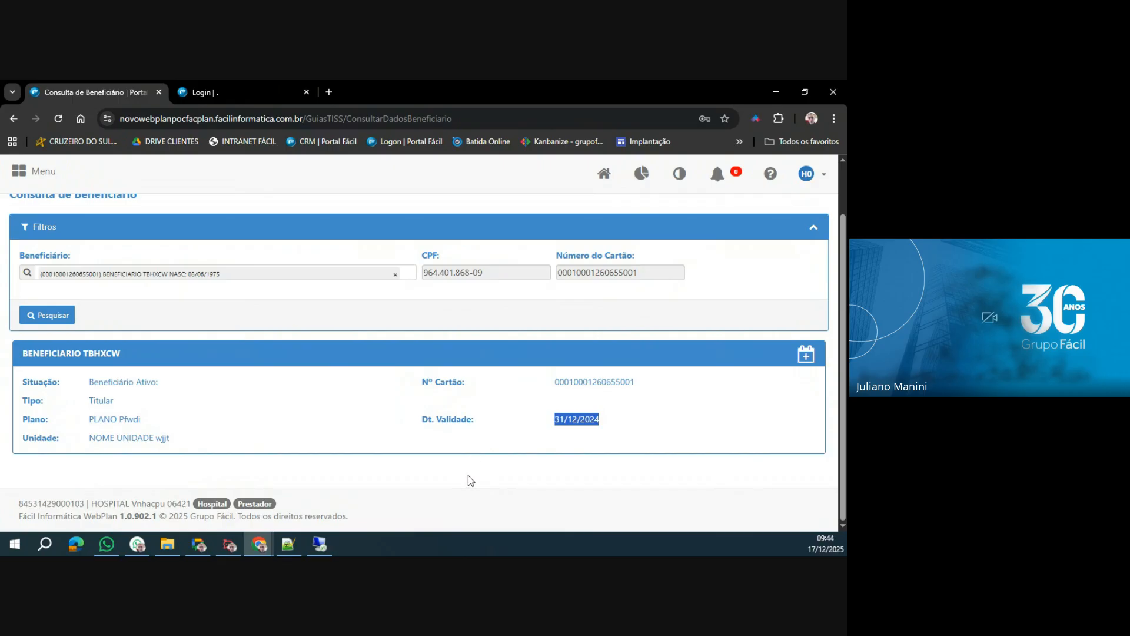
View the beneficiary's waiting periods (Carências), check the Vencimento dates, and close the list.
click(807, 358)
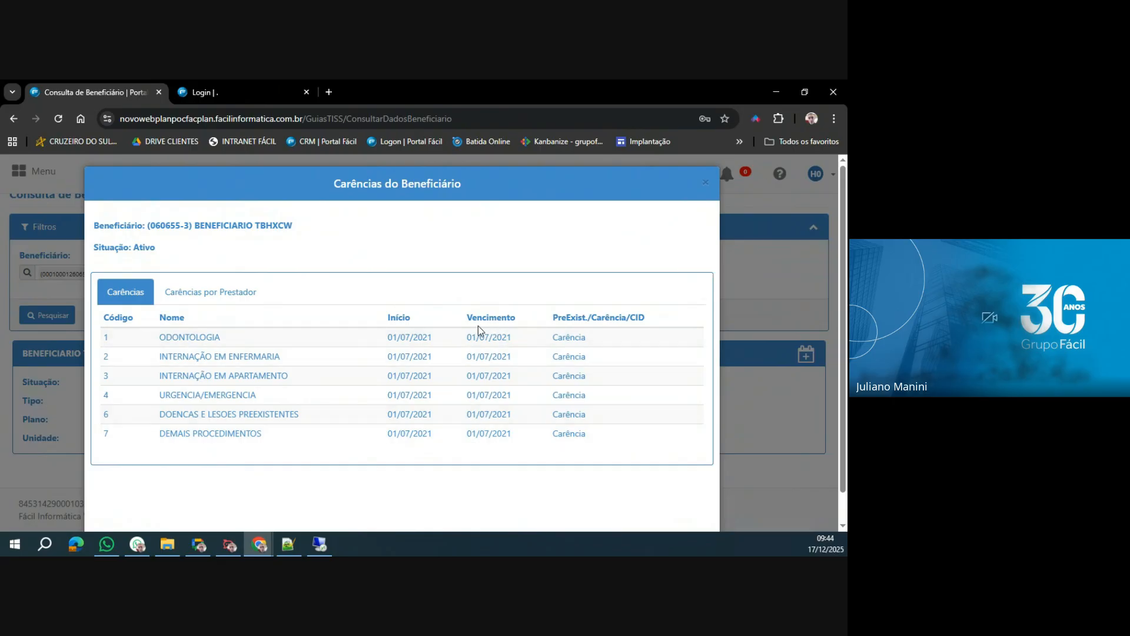
drag(467, 337, 525, 384)
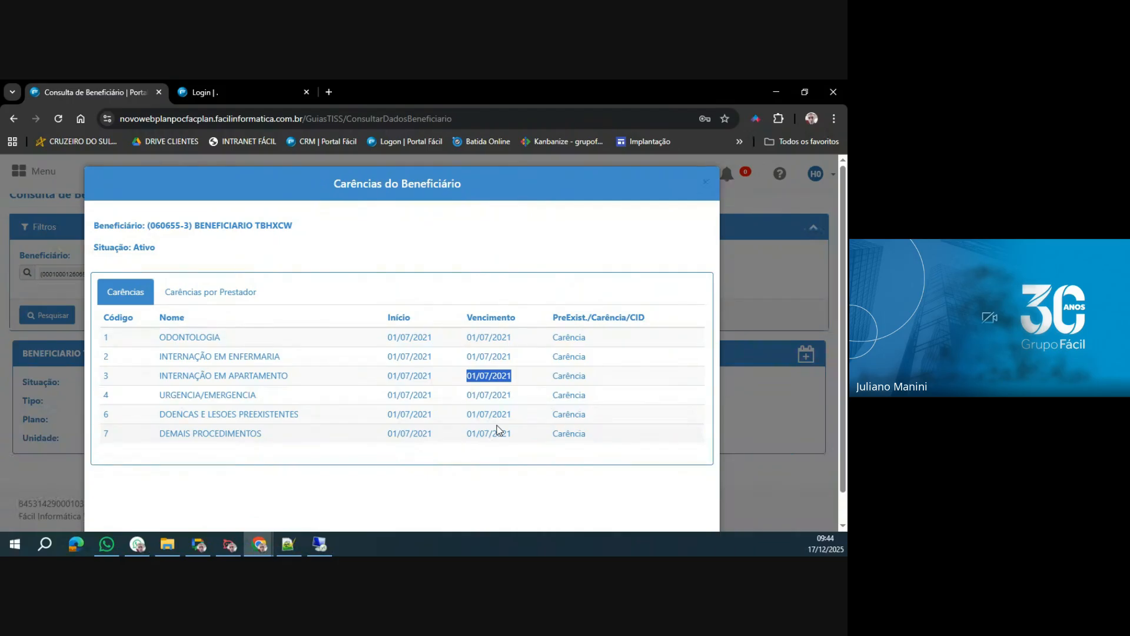
click(707, 186)
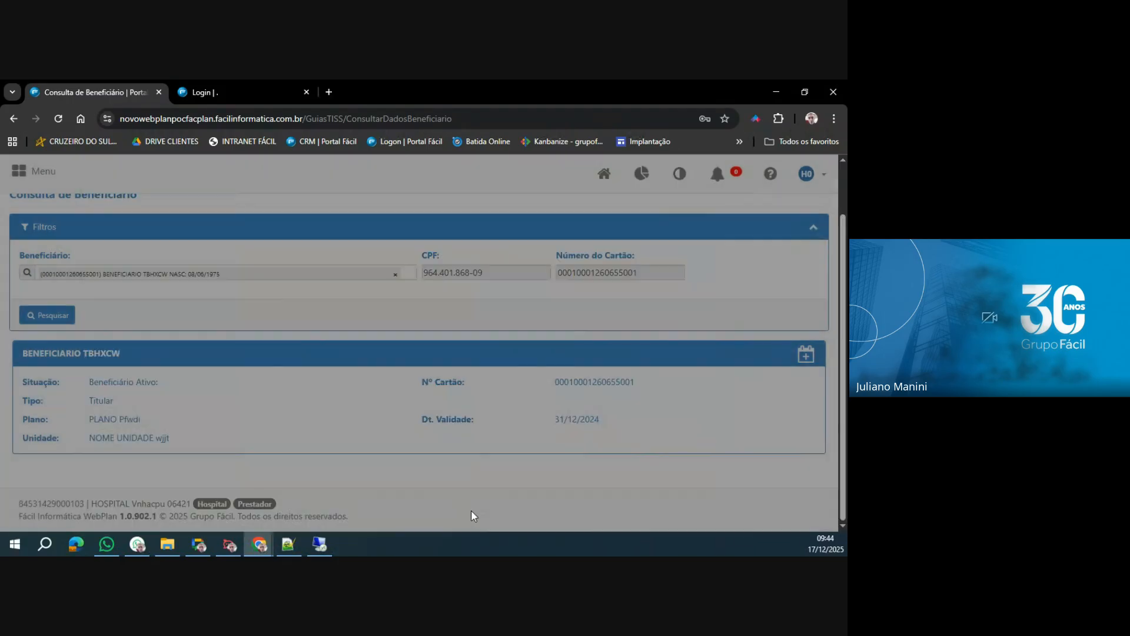
scroll(399, 465, up, 1)
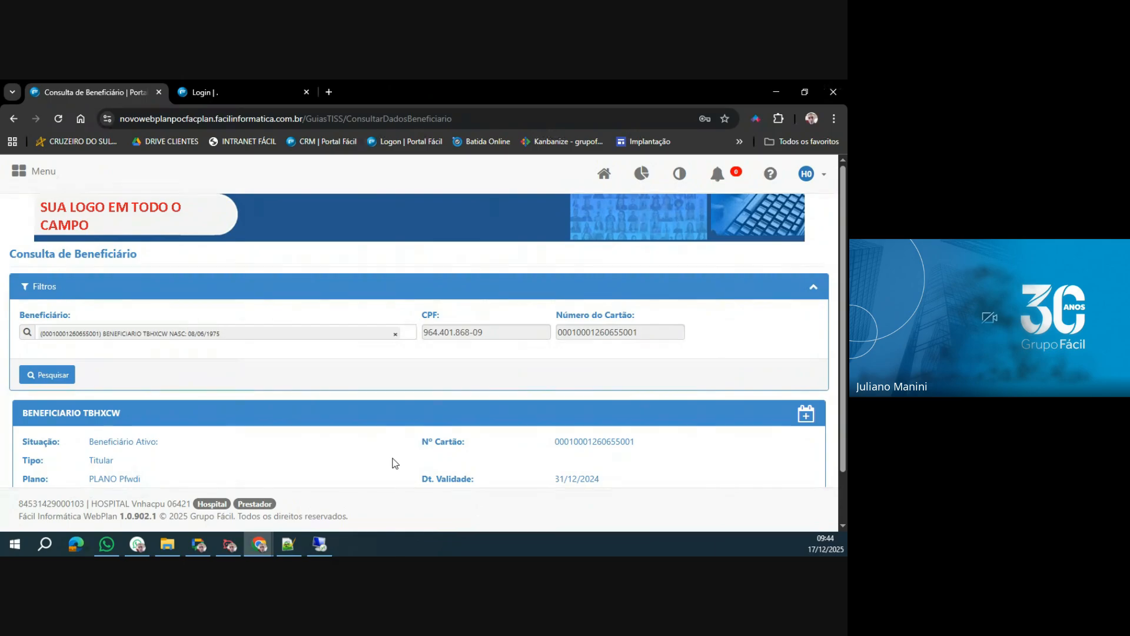
Return to the portal's home page, close the main menu and reopen it.
click(603, 175)
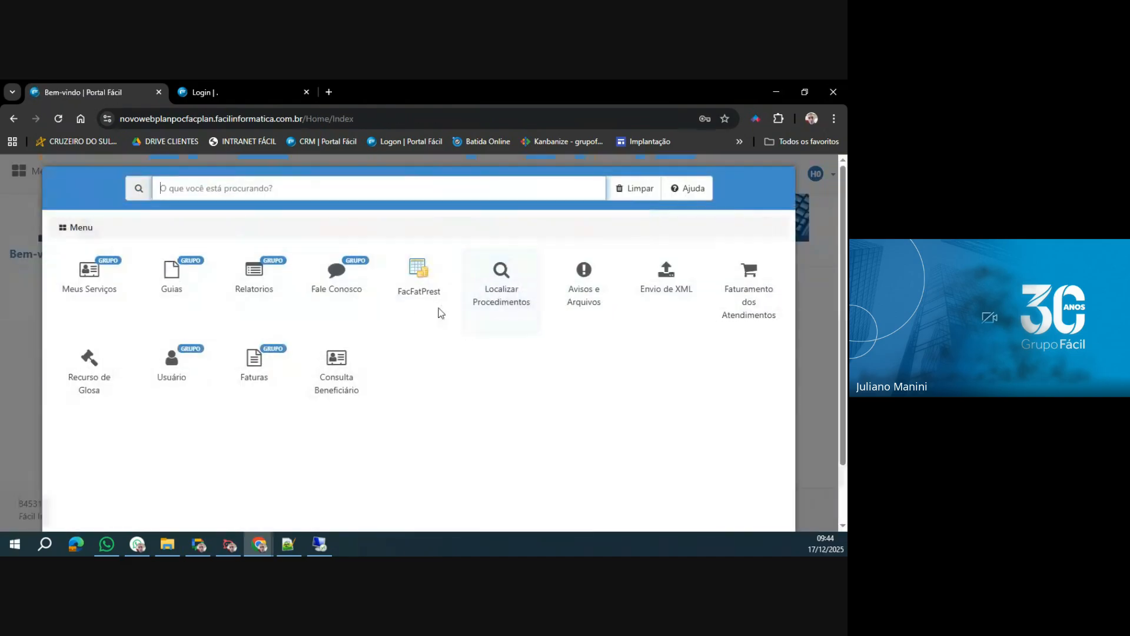
scroll(448, 412, down, 1)
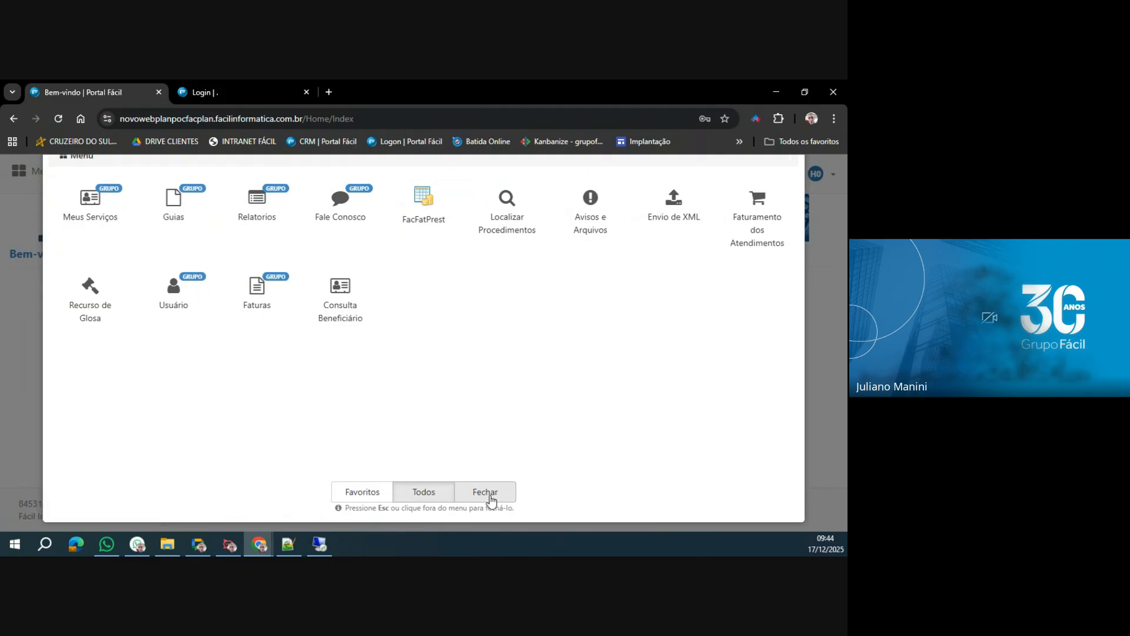
click(490, 498)
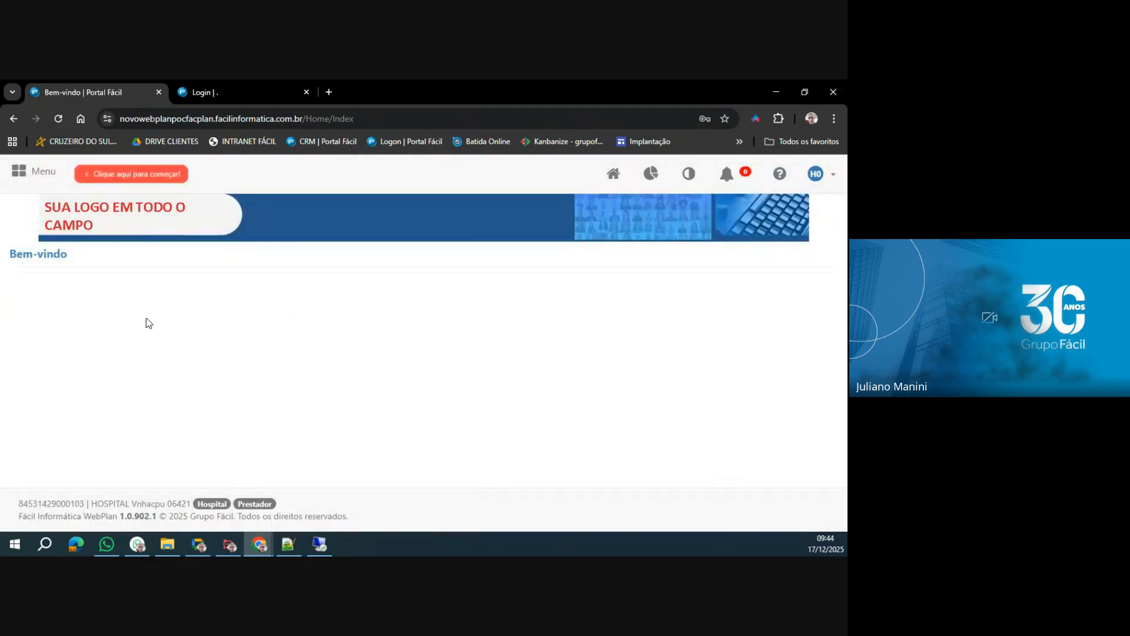
click(37, 175)
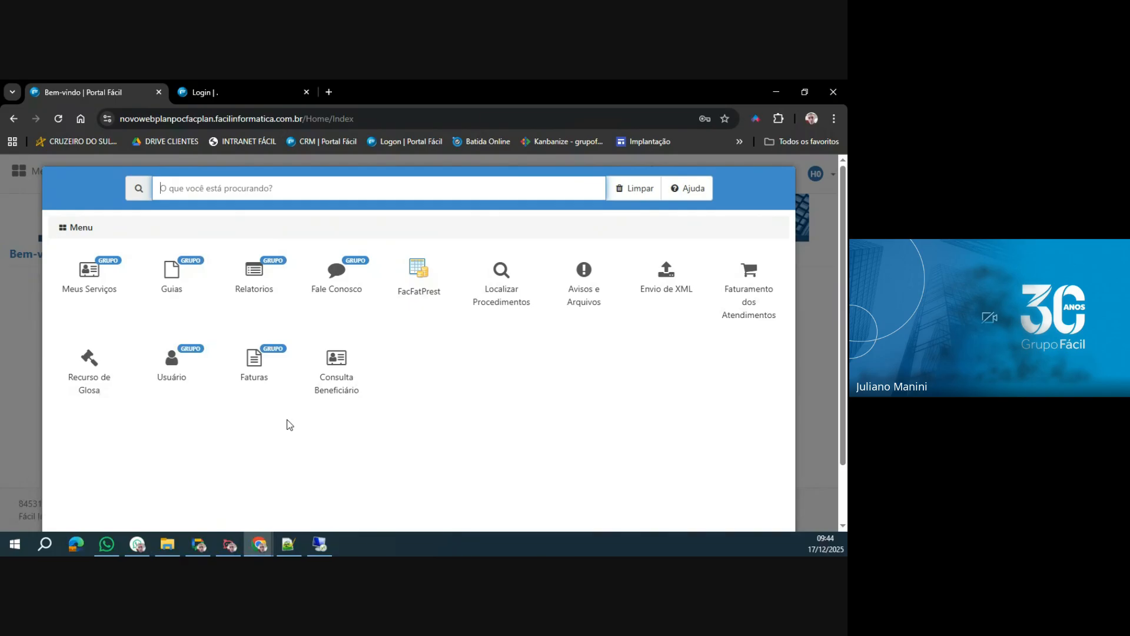
Open the Trocar Senha form under Usuário, check its current, new and confirmation password fields, and return to the home page.
click(173, 366)
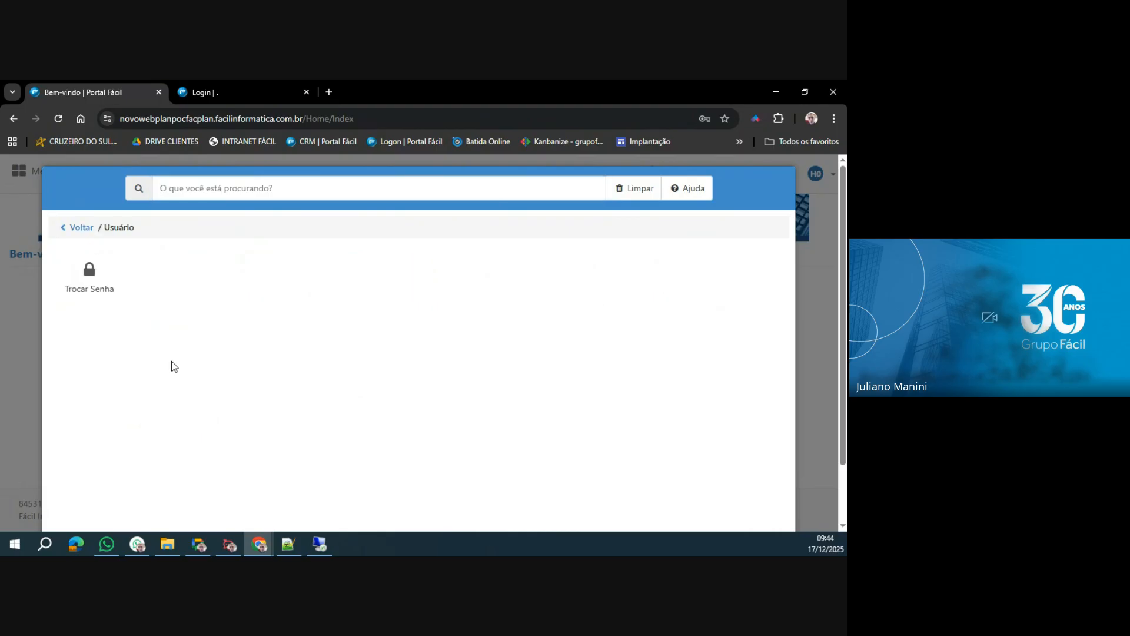
click(98, 312)
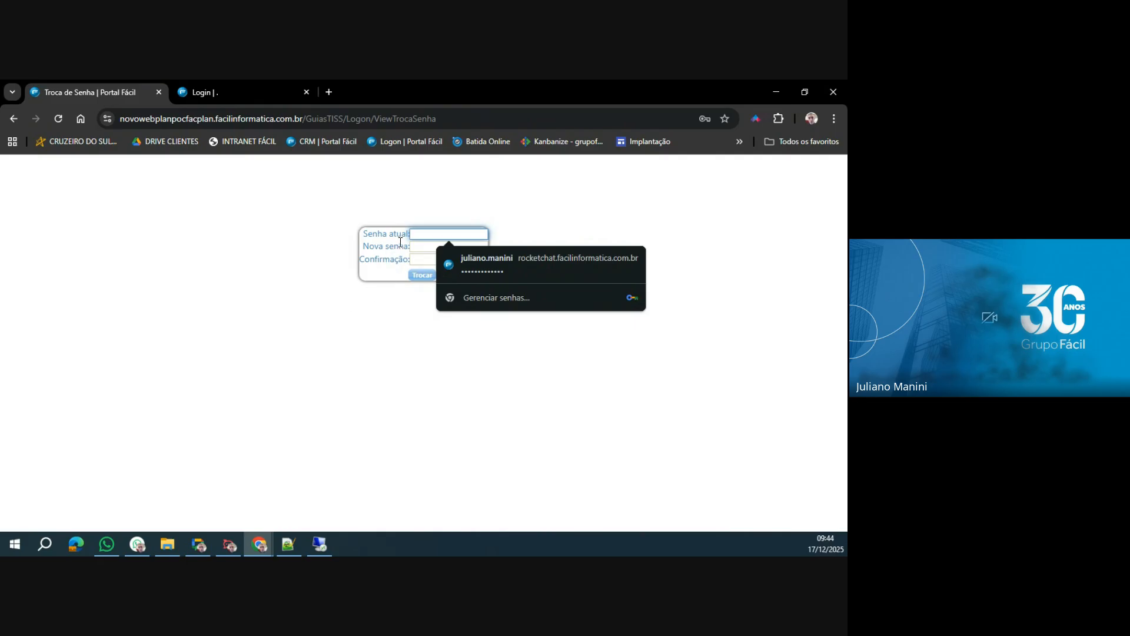
click(416, 246)
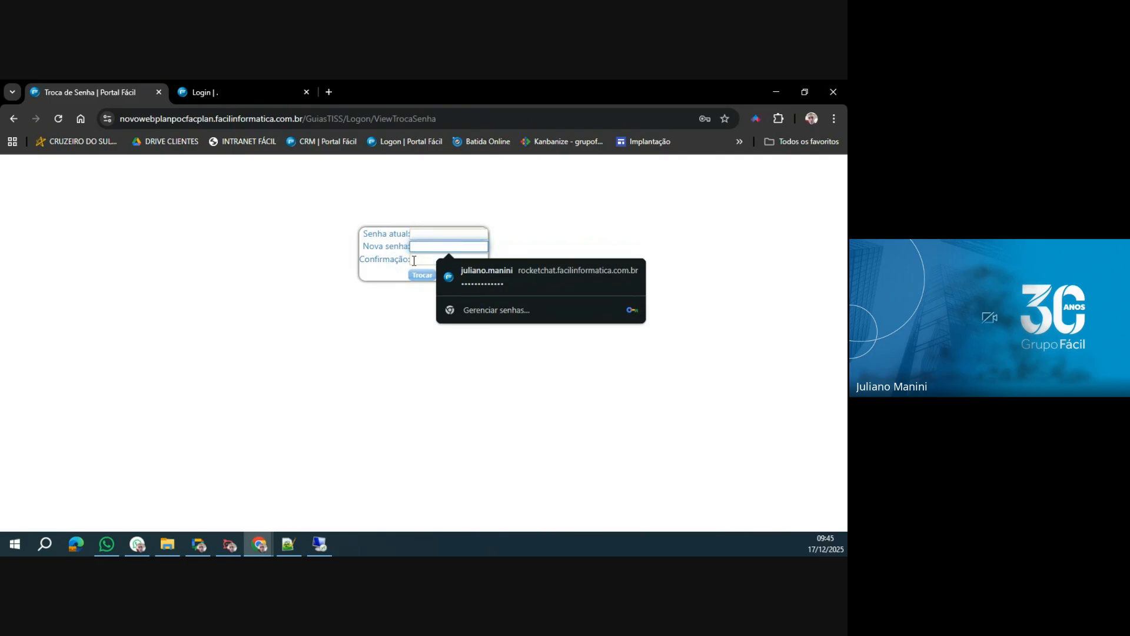
click(414, 260)
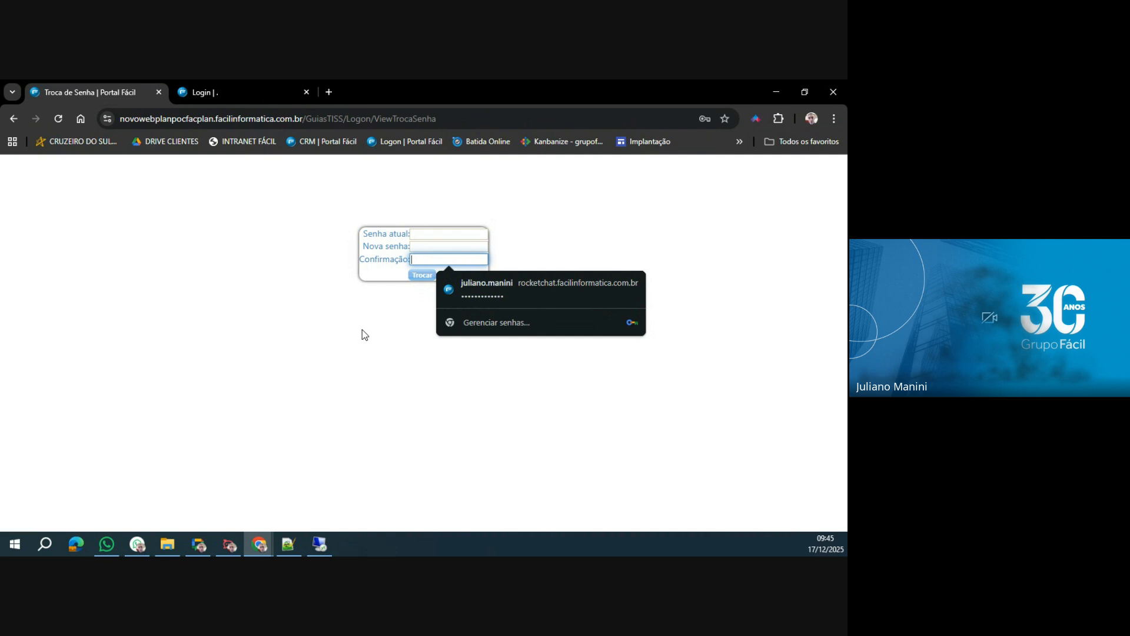
click(9, 122)
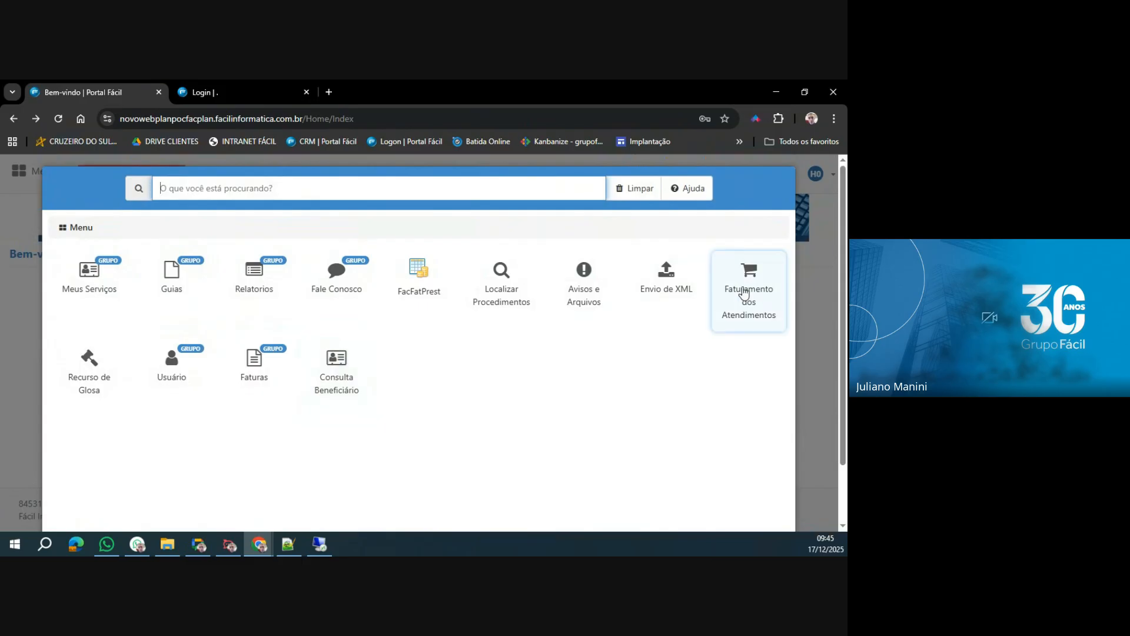
Open Avisos e Arquivos and look through the notices listed under Anexos importantes.
click(581, 292)
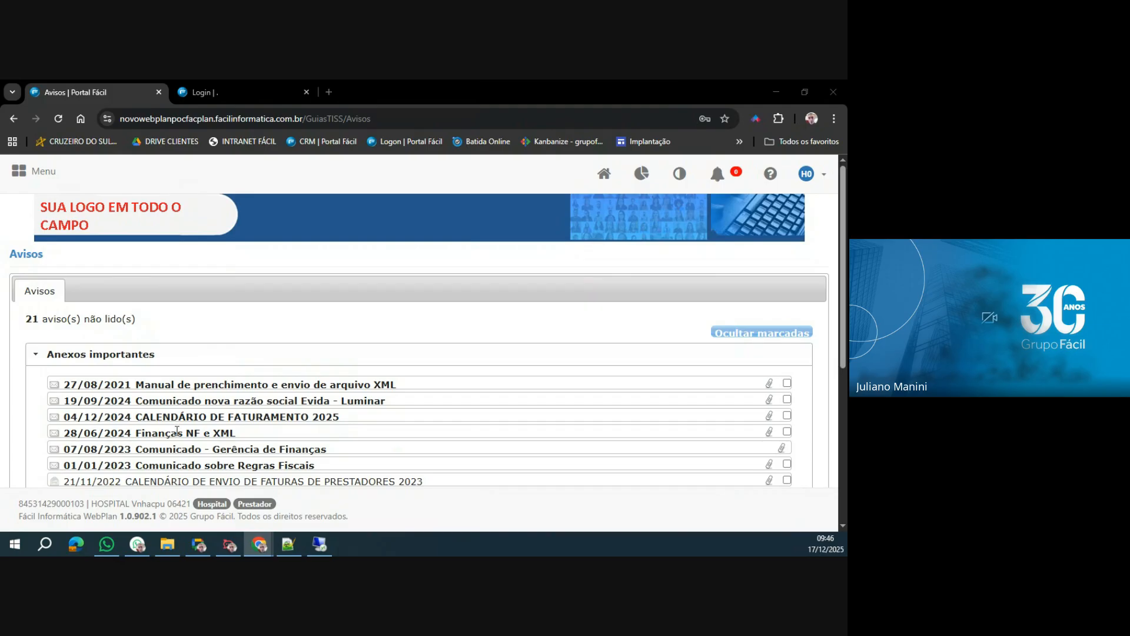
scroll(182, 412, down, 1)
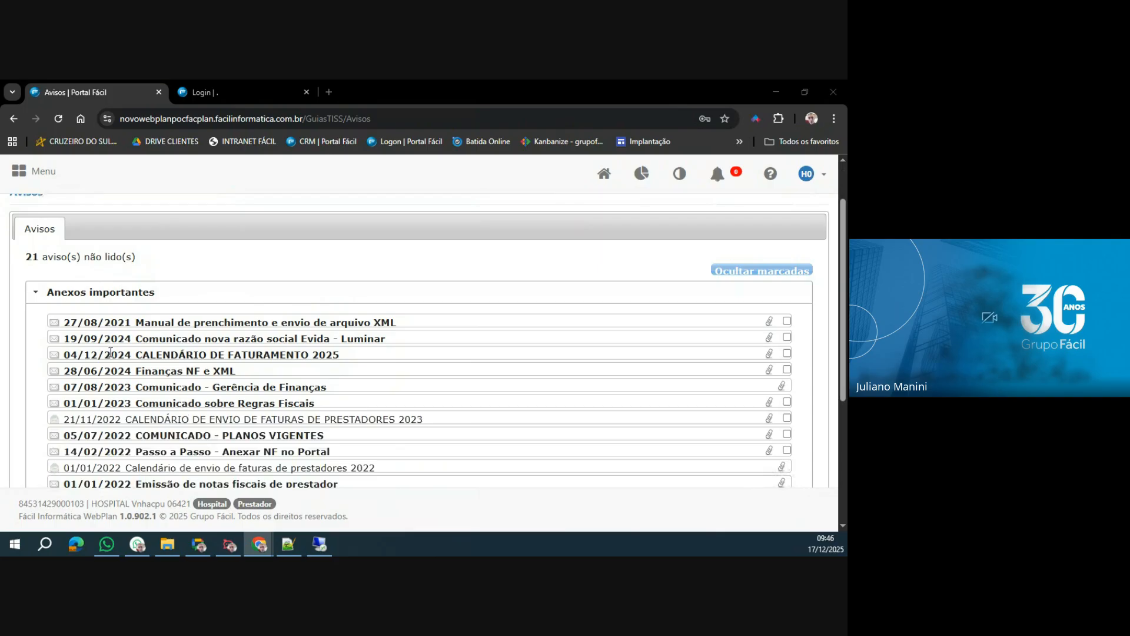
scroll(108, 337, down, 1)
scroll(108, 337, down, 2)
scroll(108, 337, up, 2)
scroll(122, 339, down, 4)
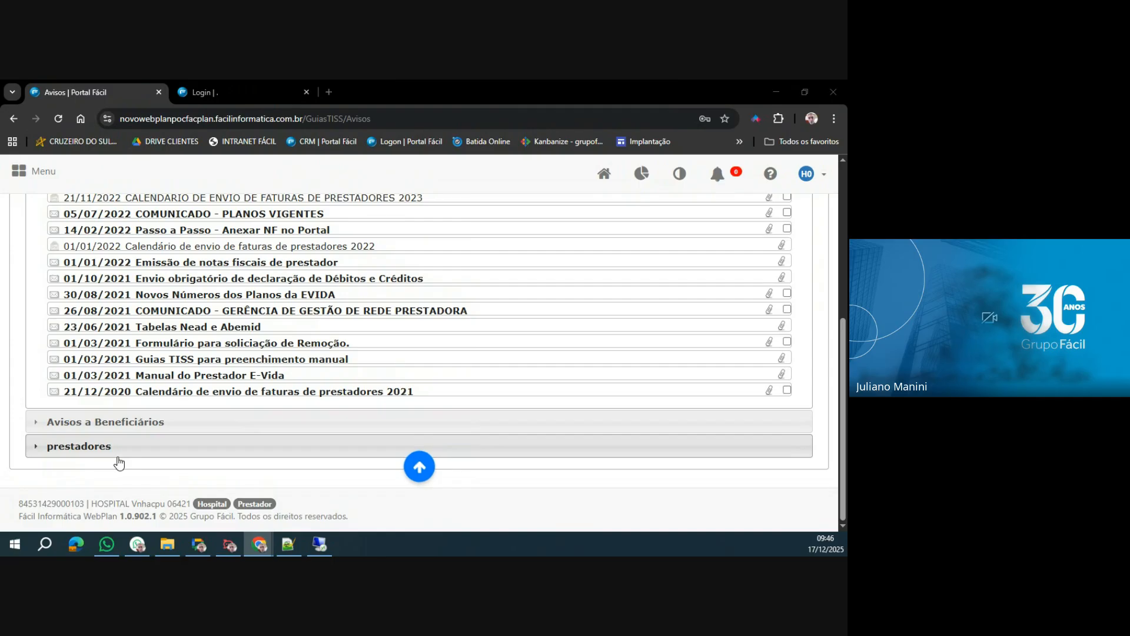
View the notices in the prestadores category, then return to the Anexos importantes list.
click(135, 439)
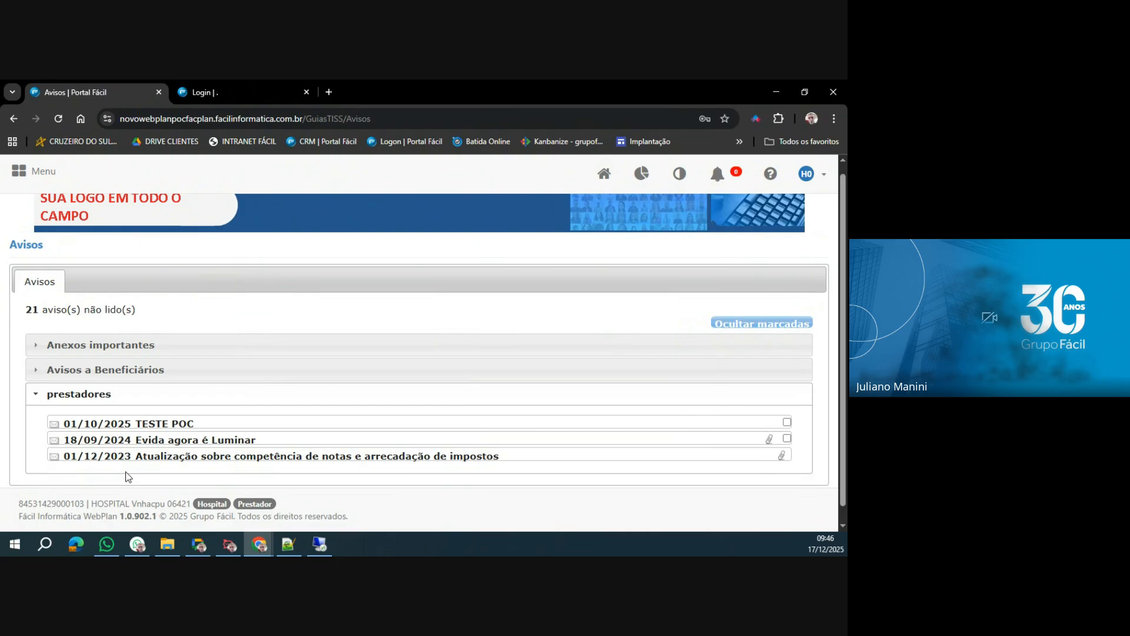
click(91, 347)
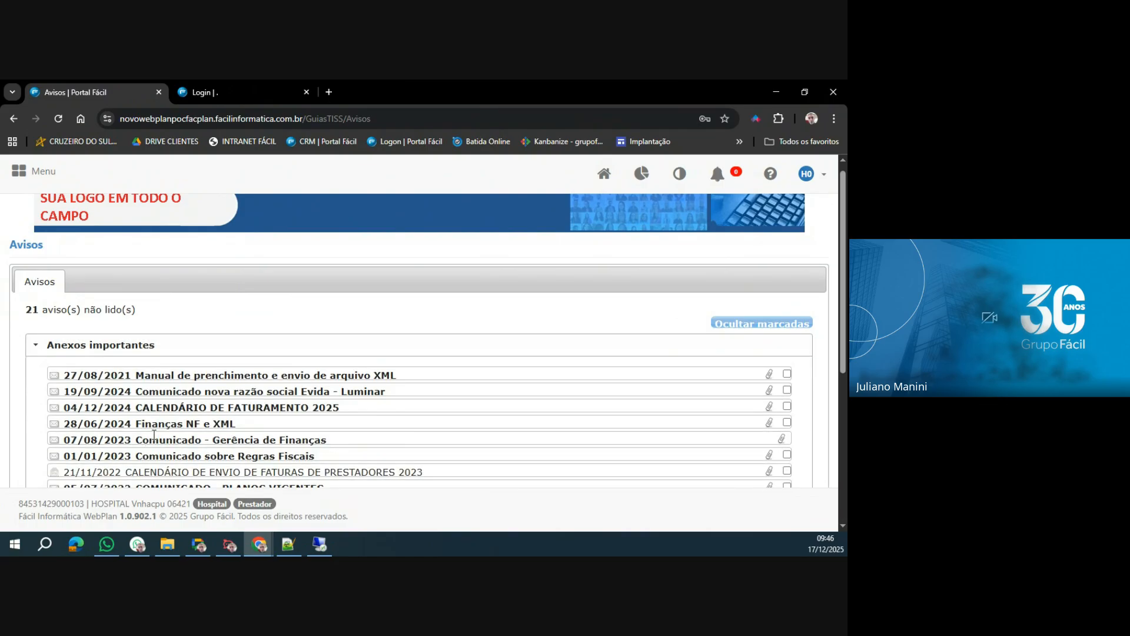
scroll(154, 434, down, 2)
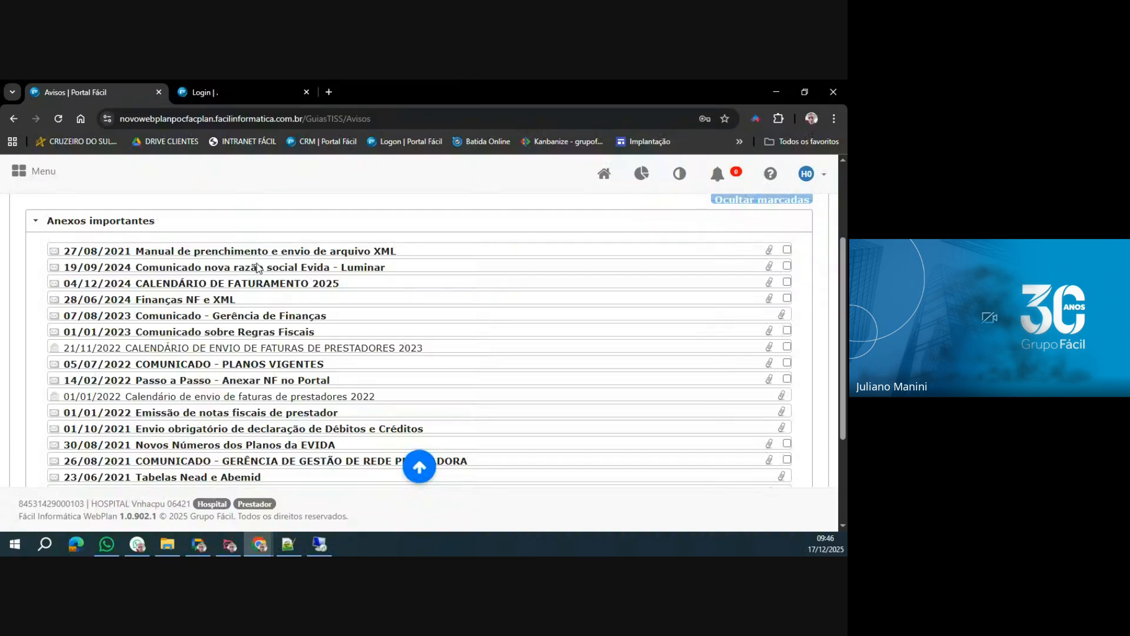
Read the notice on filling in and sending XML files, view its attached PDF manual, and close both.
click(770, 252)
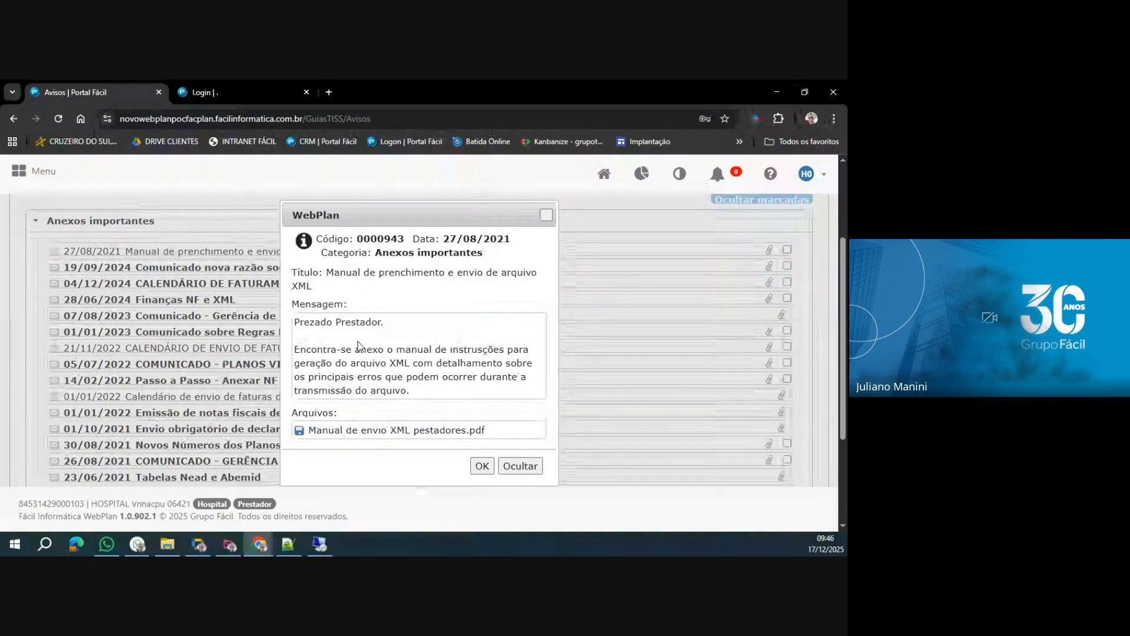
drag(296, 348, 438, 392)
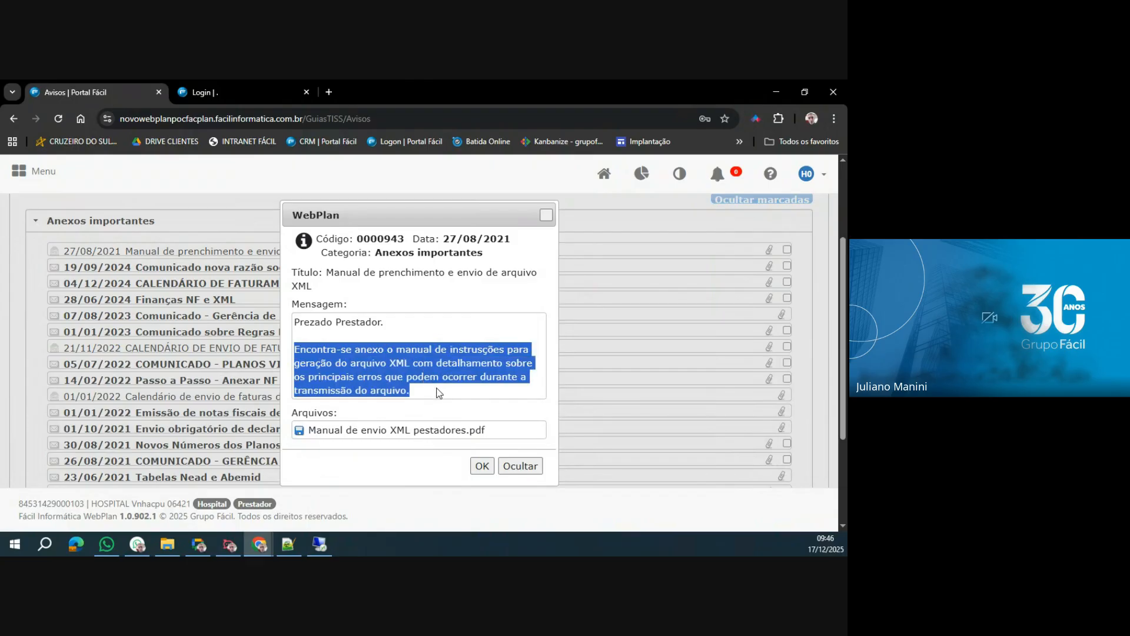
click(380, 430)
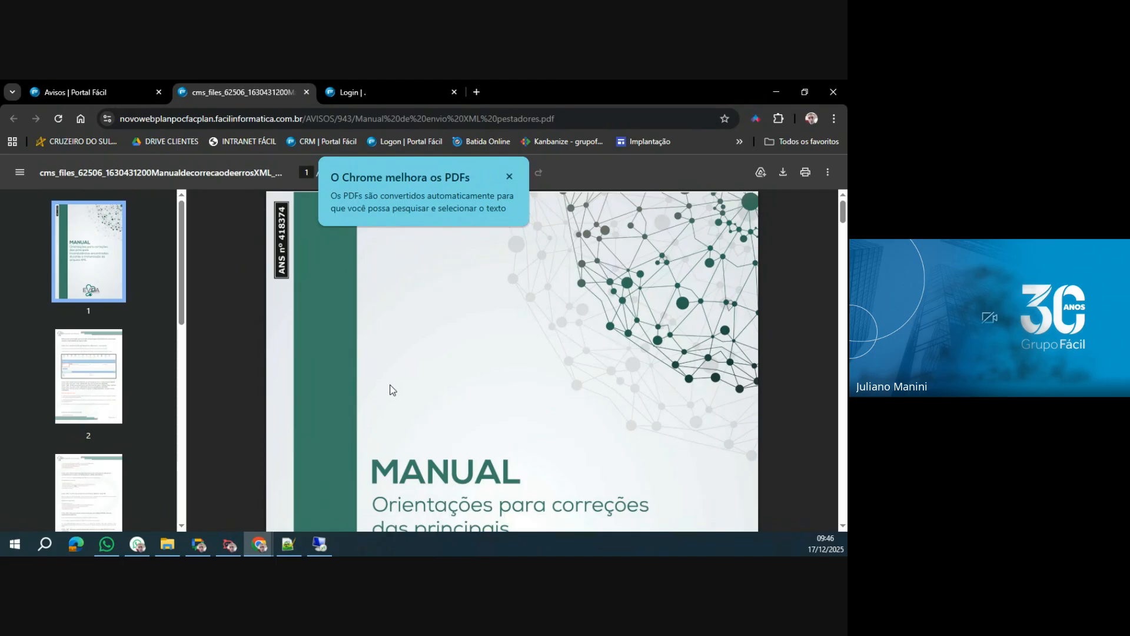
click(306, 93)
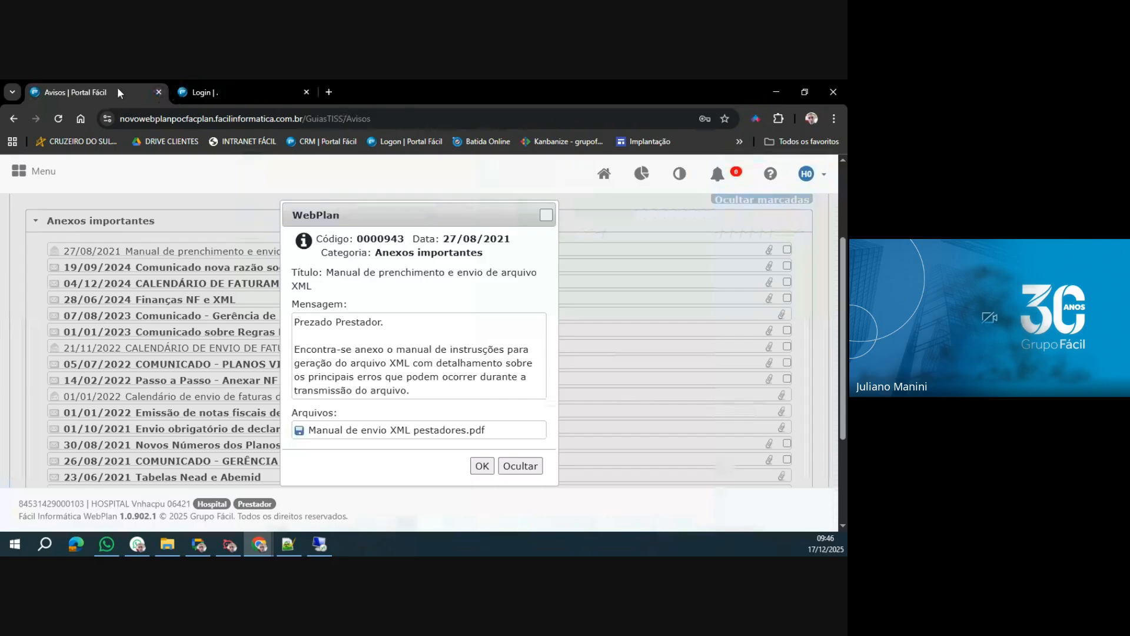
click(545, 214)
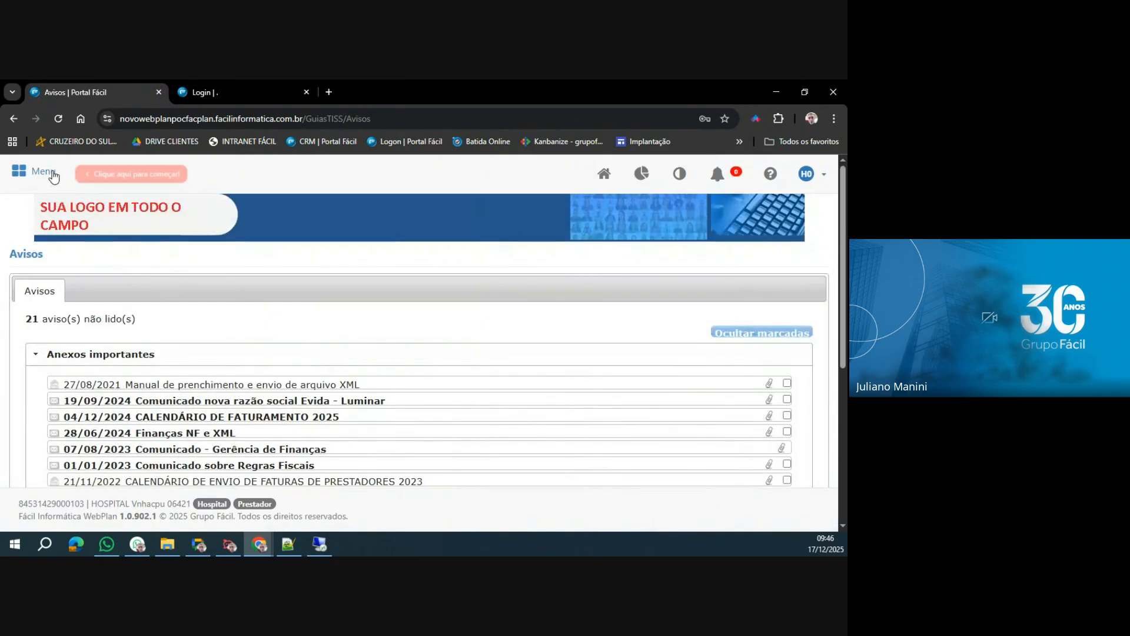
Open the Registro form of Fale Conosco to start a new request.
click(35, 171)
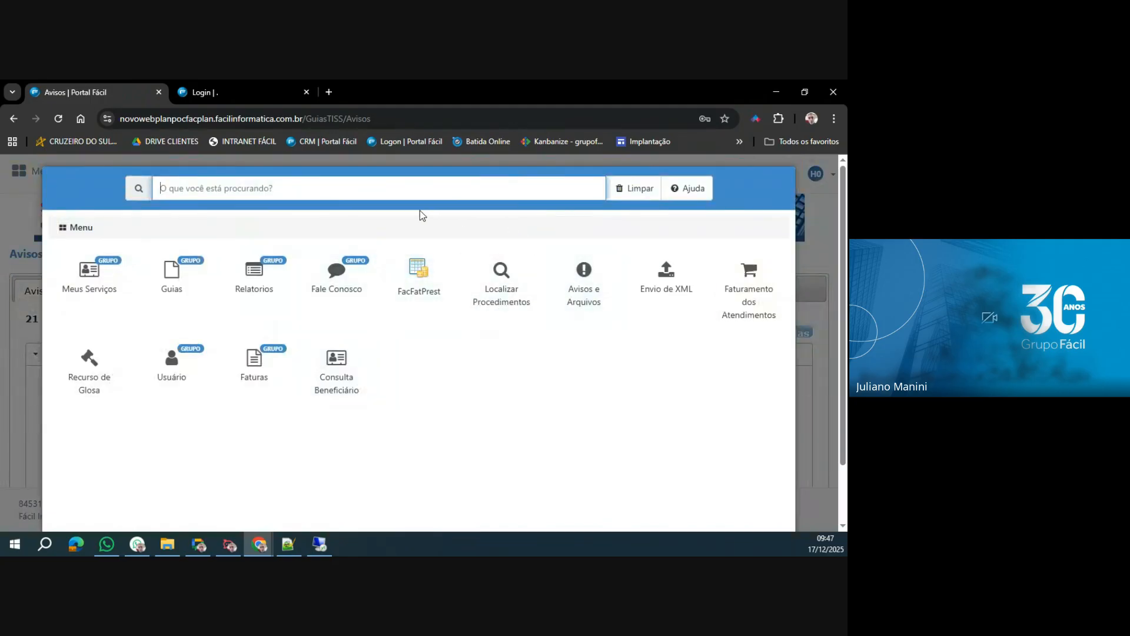
click(339, 289)
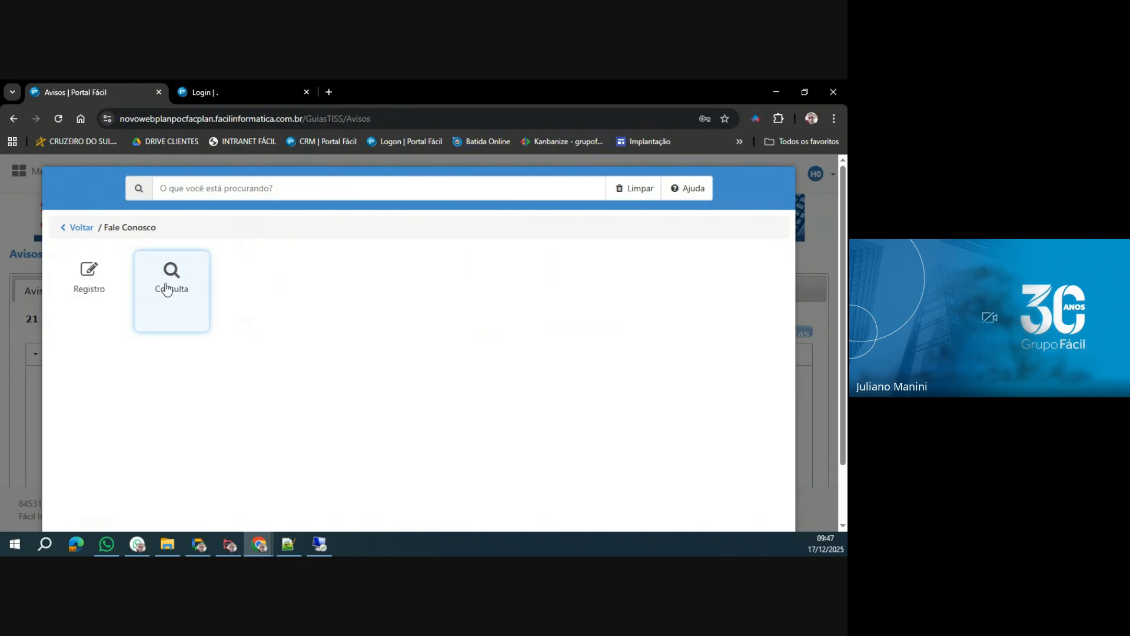
click(89, 290)
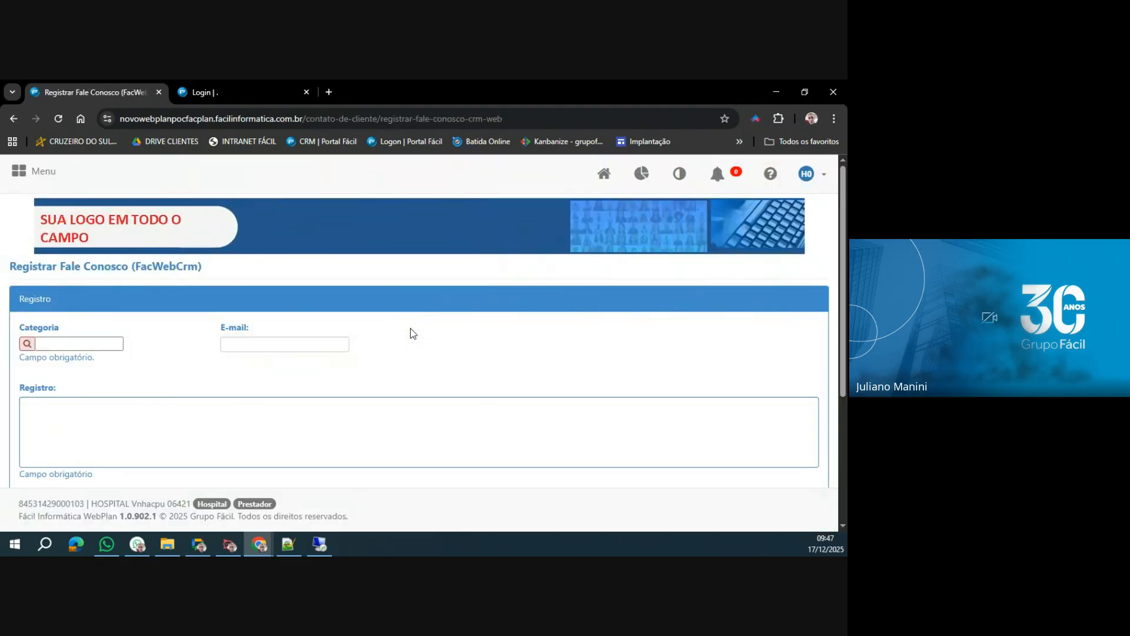
scroll(303, 299, down, 1)
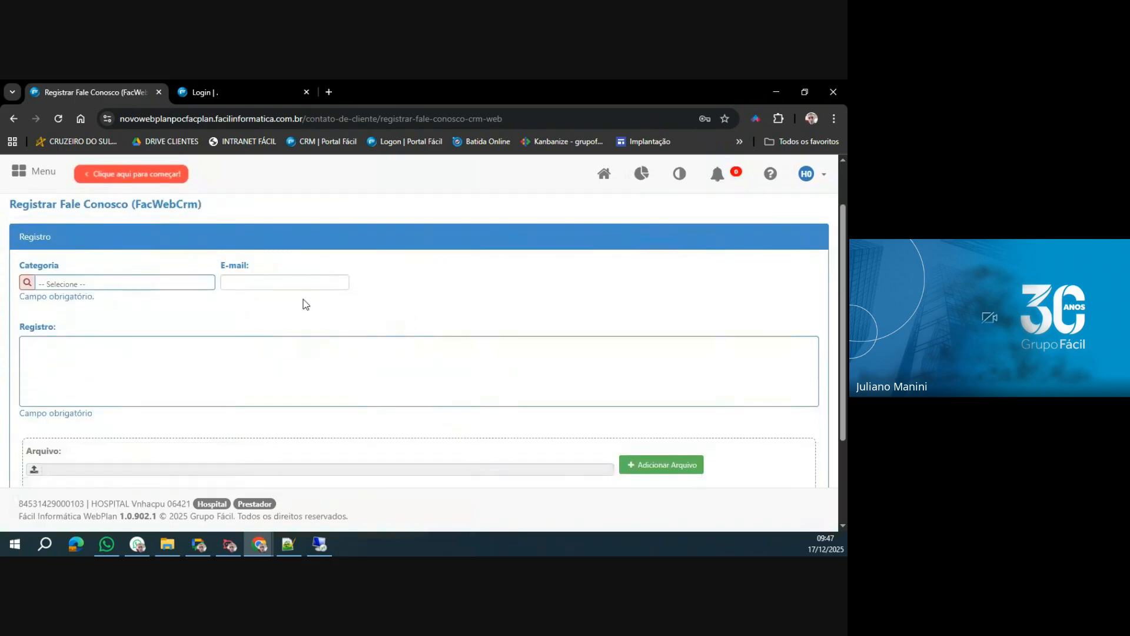
Browse the request categories and set Categoria to CREDENCIAMENTO - ALTERAÇÃO DE DADOS BANCÁRIOS.
click(174, 283)
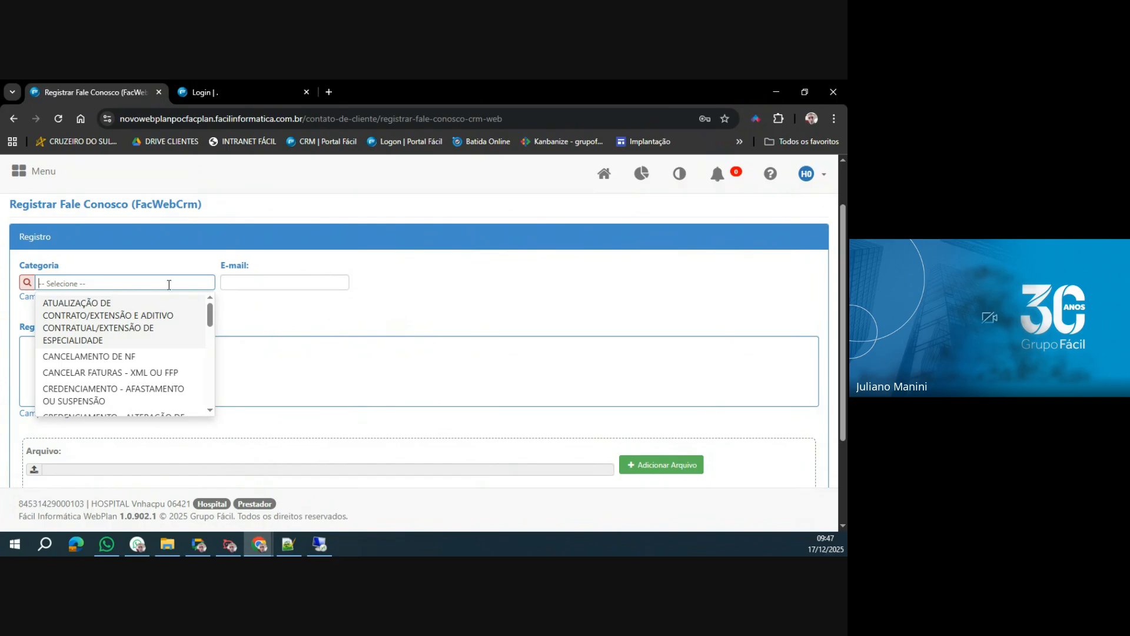
scroll(142, 326, down, 5)
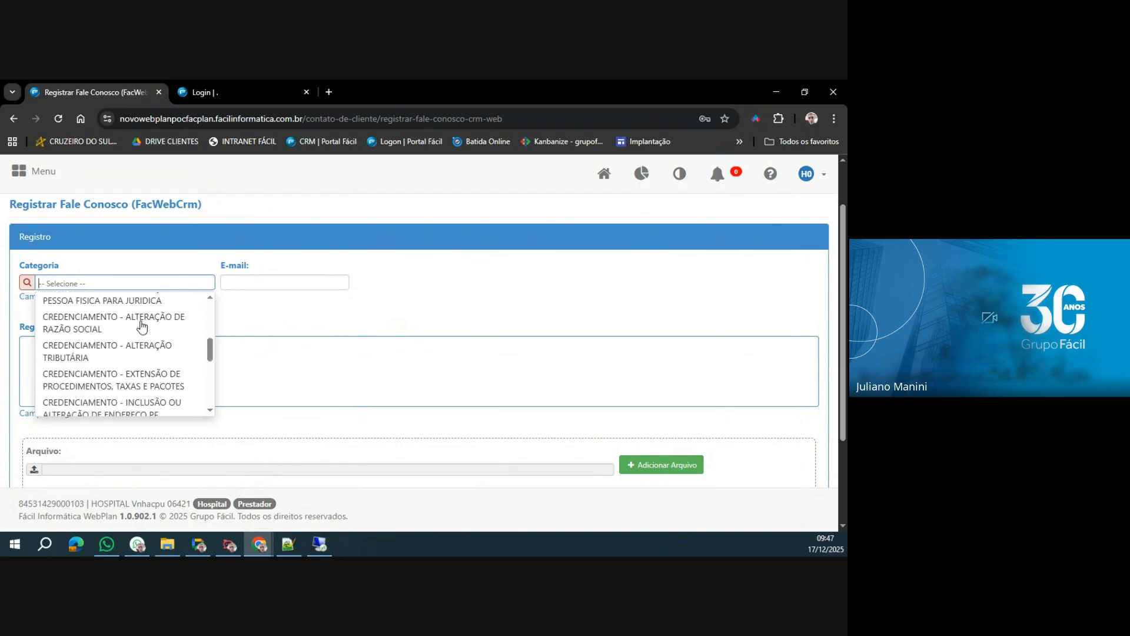
scroll(142, 325, down, 2)
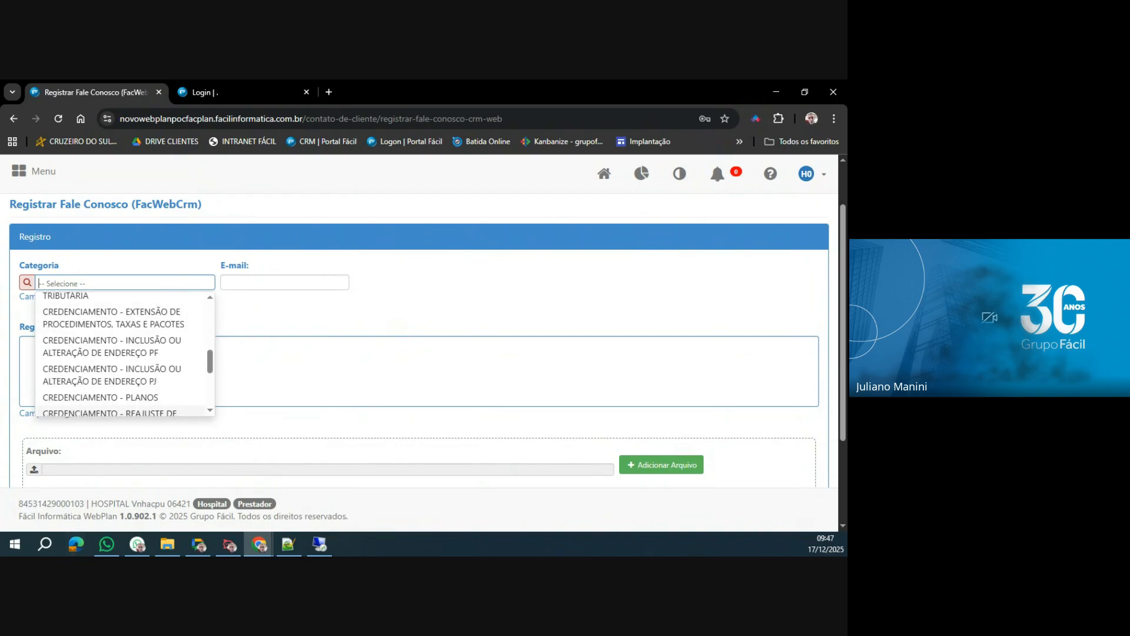
key(alt+Tab)
click(90, 283)
scroll(87, 349, down, 10)
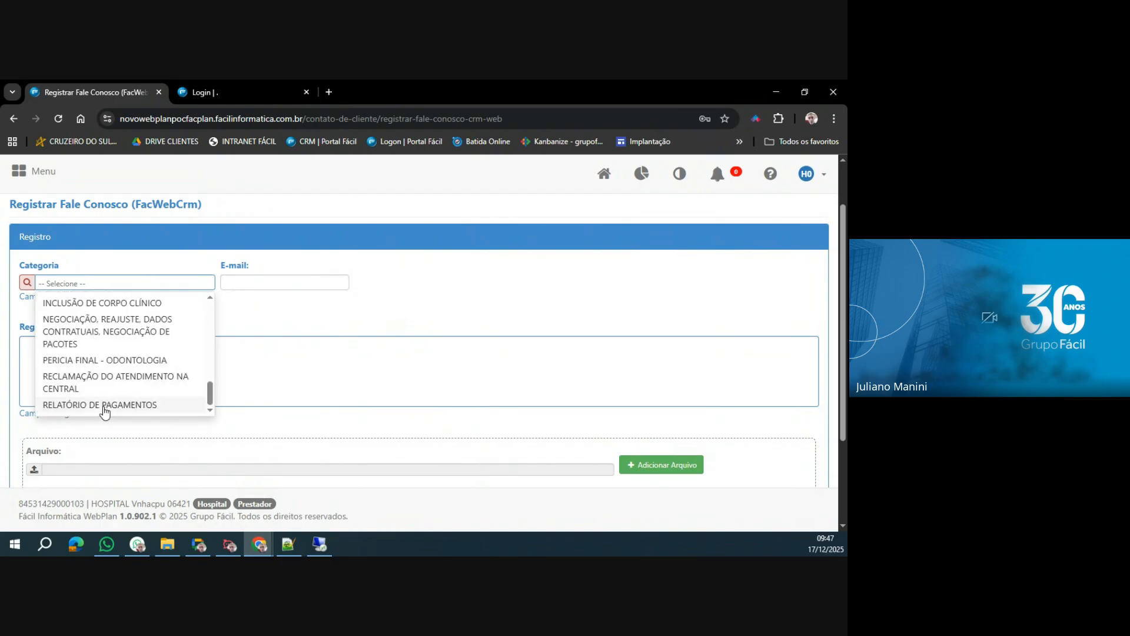
scroll(110, 386, up, 1)
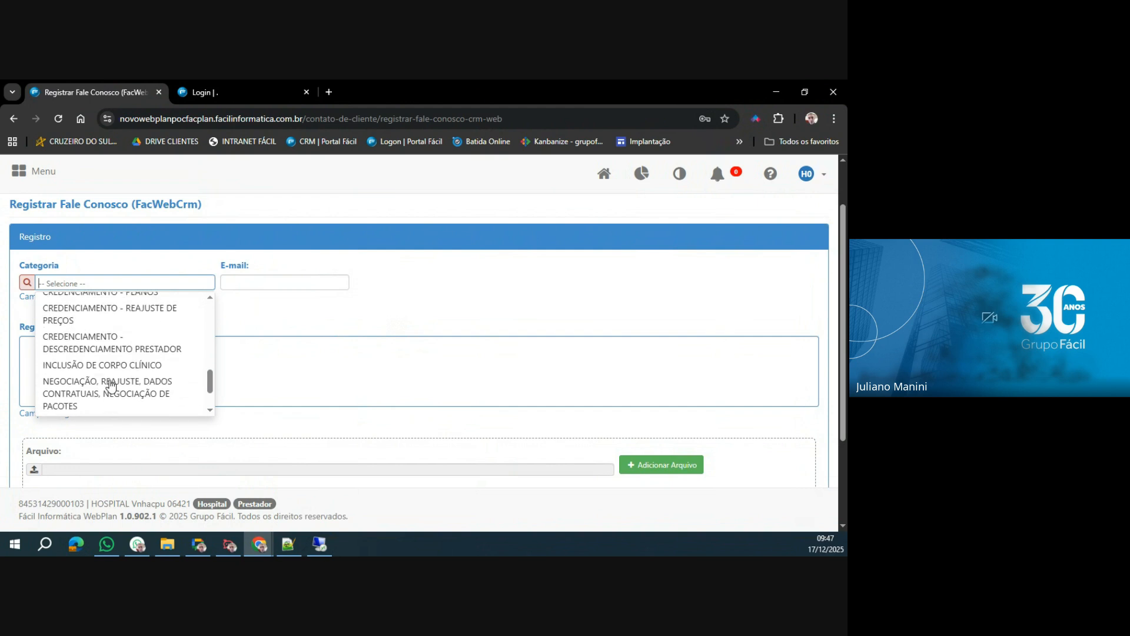
scroll(110, 386, up, 3)
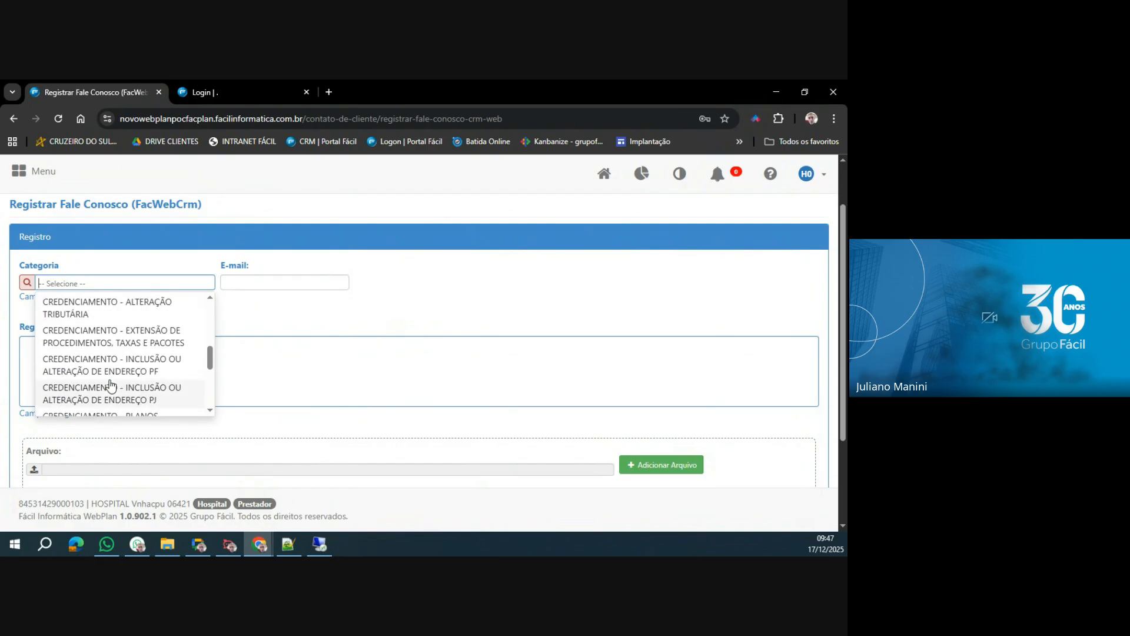
scroll(76, 347, up, 2)
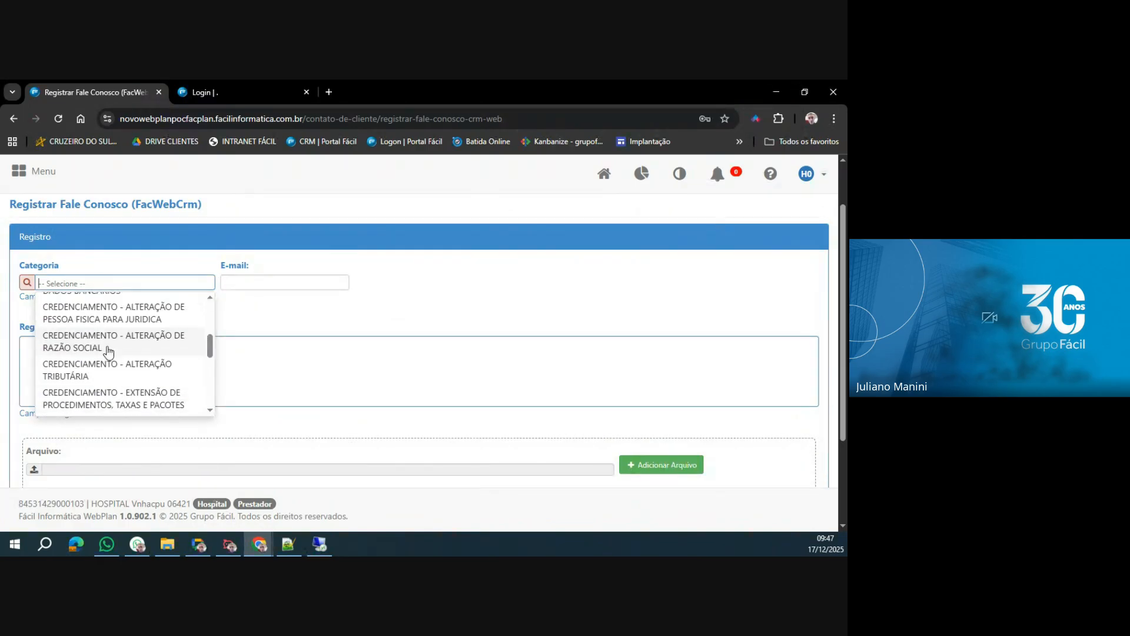
scroll(141, 348, up, 2)
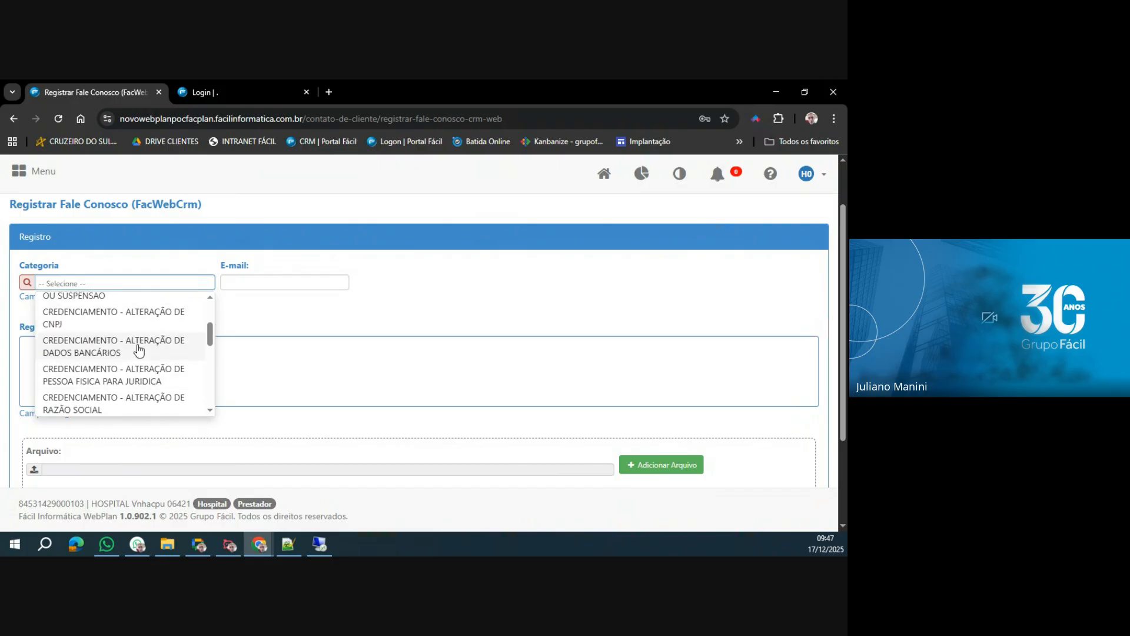
click(139, 350)
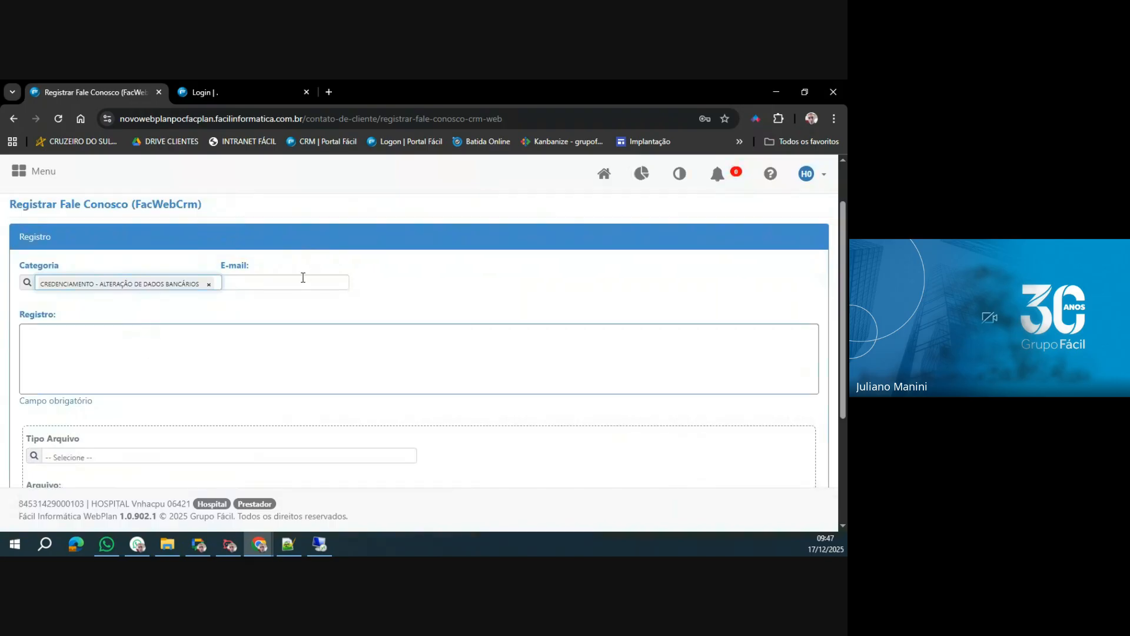
Fill in the contact e-mail address in the Fale Conosco request.
click(304, 279)
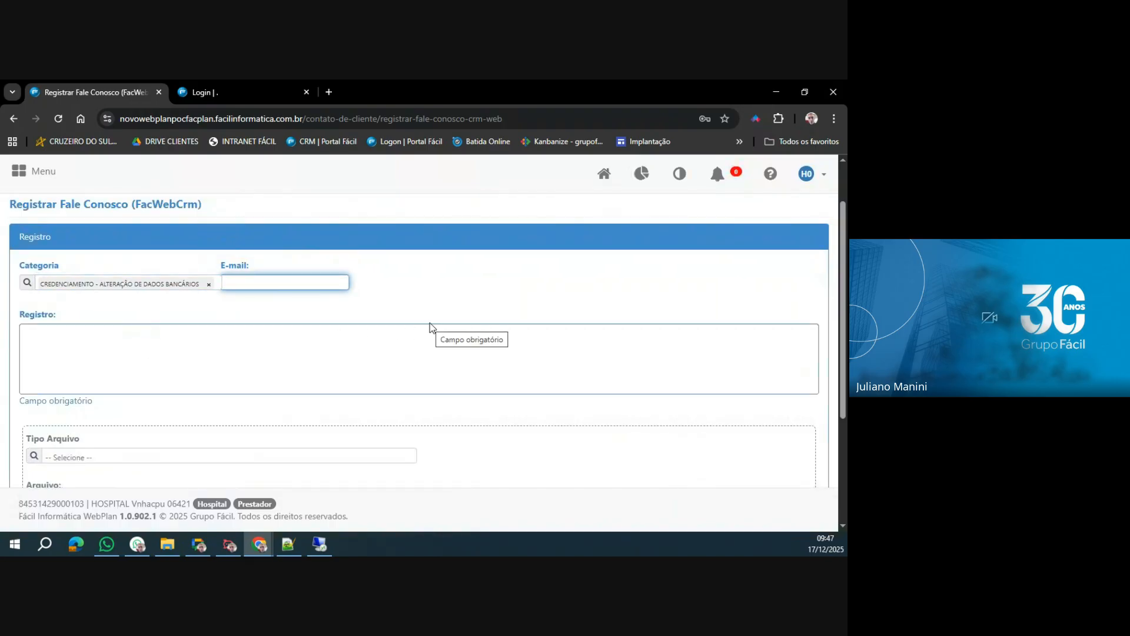
text(email)
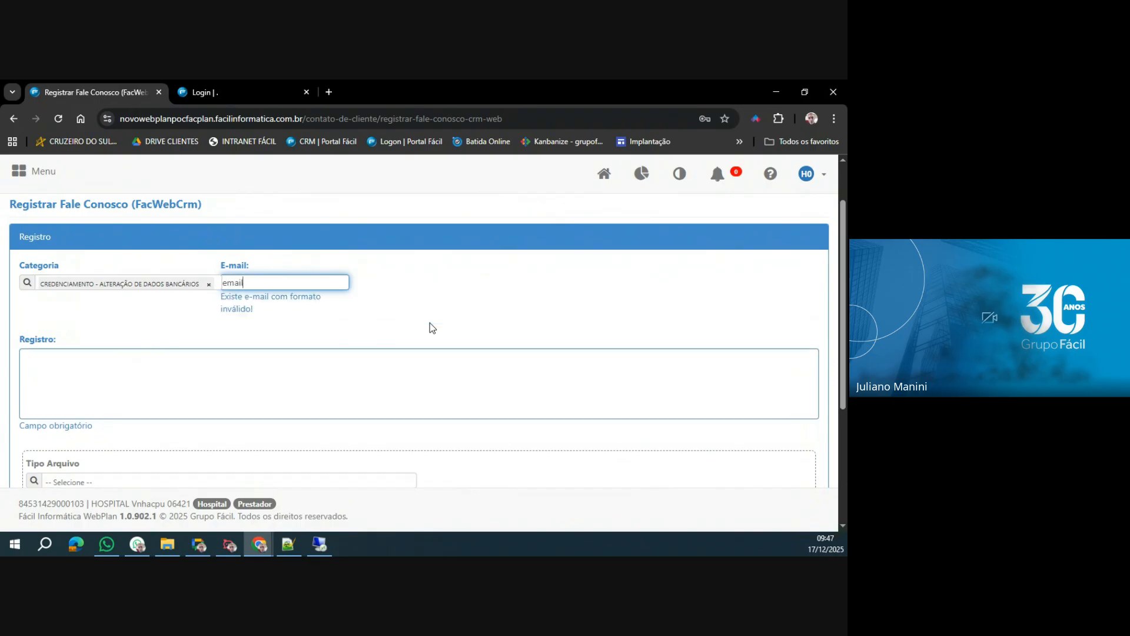
text(@email.com)
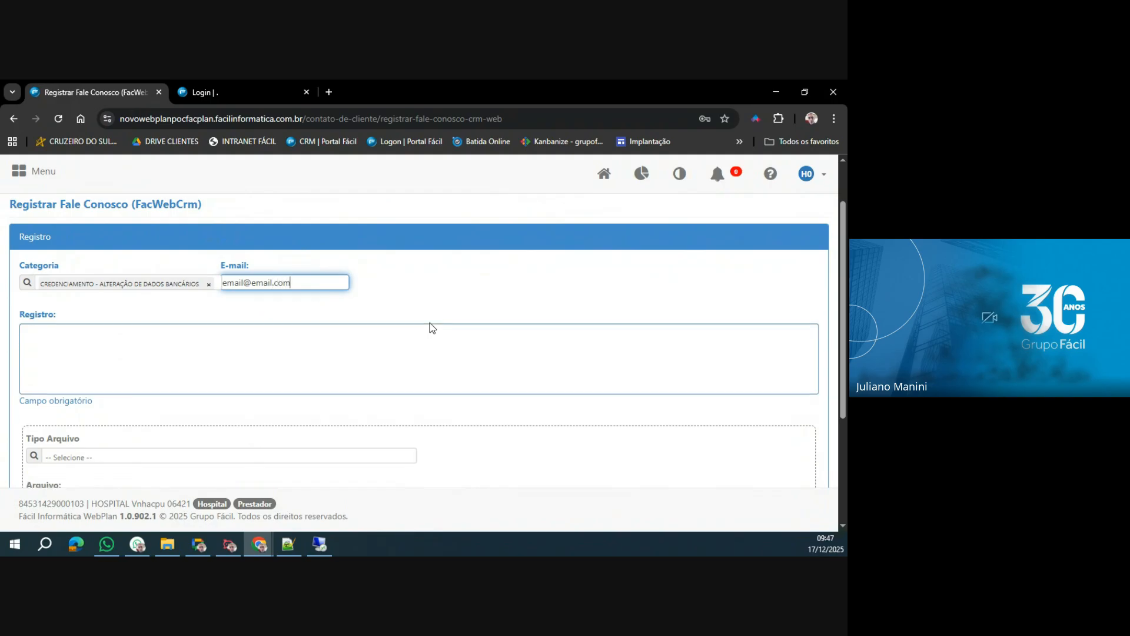
Enter "DESCREVER A SUA SOLICITAÇÃO" as the Registro text and bring the file attachment section into view.
click(336, 372)
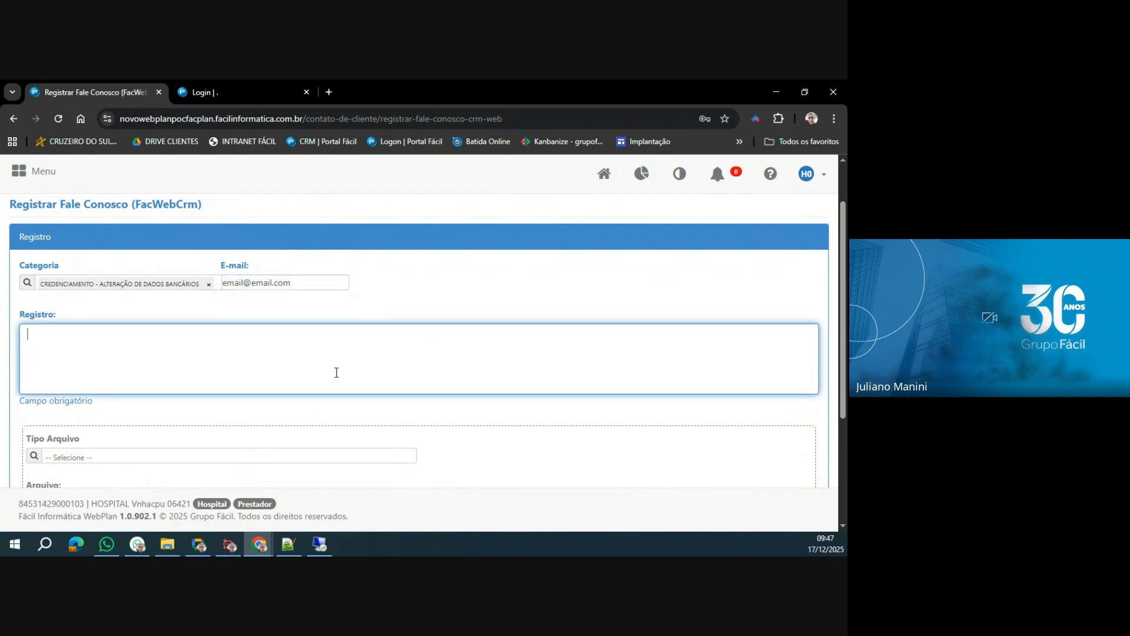
text(DESC)
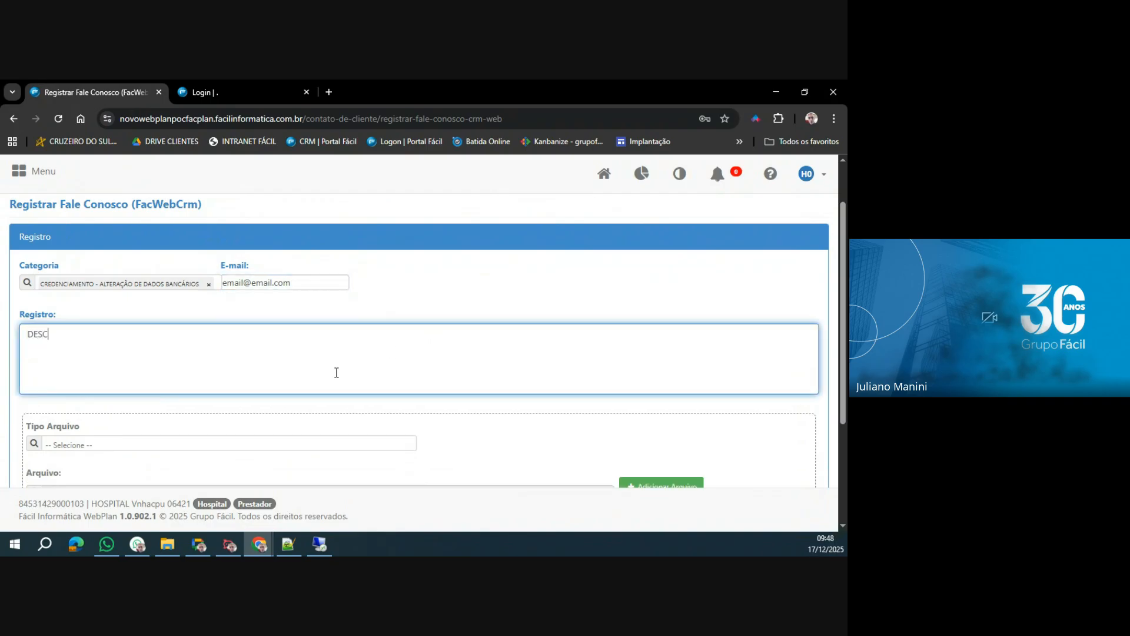
text(REVER A SUA SOLICITAÇÃO)
scroll(336, 373, down, 2)
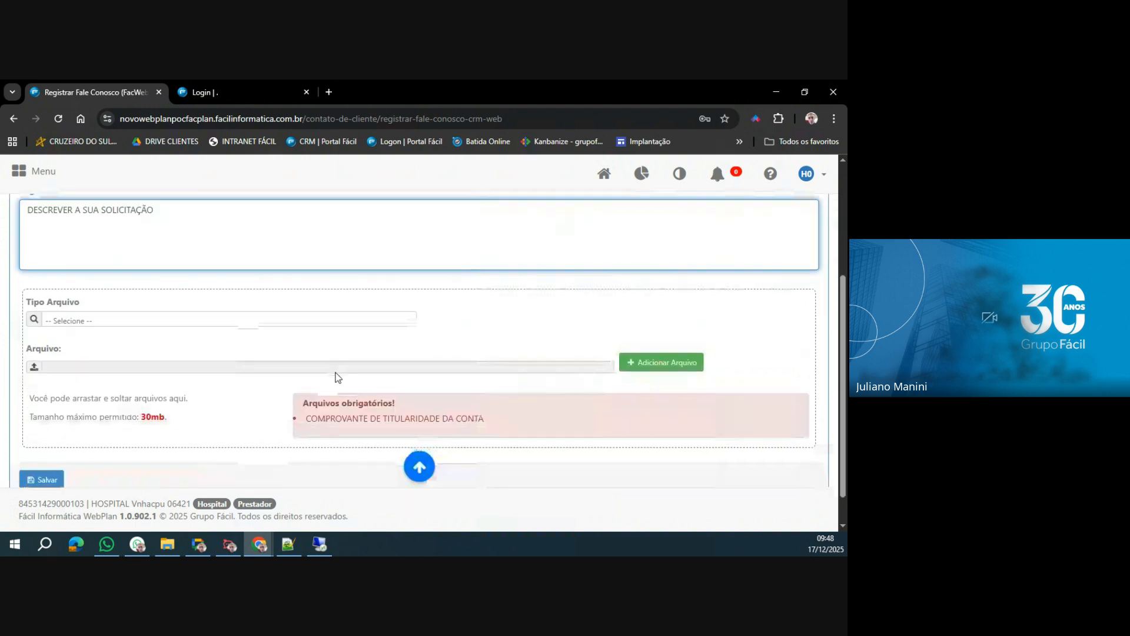
Set Tipo Arquivo to COMPROVANTE DE TITULARIDADE DA CONTA for the attachment of the Fale Conosco request.
scroll(227, 324, up, 1)
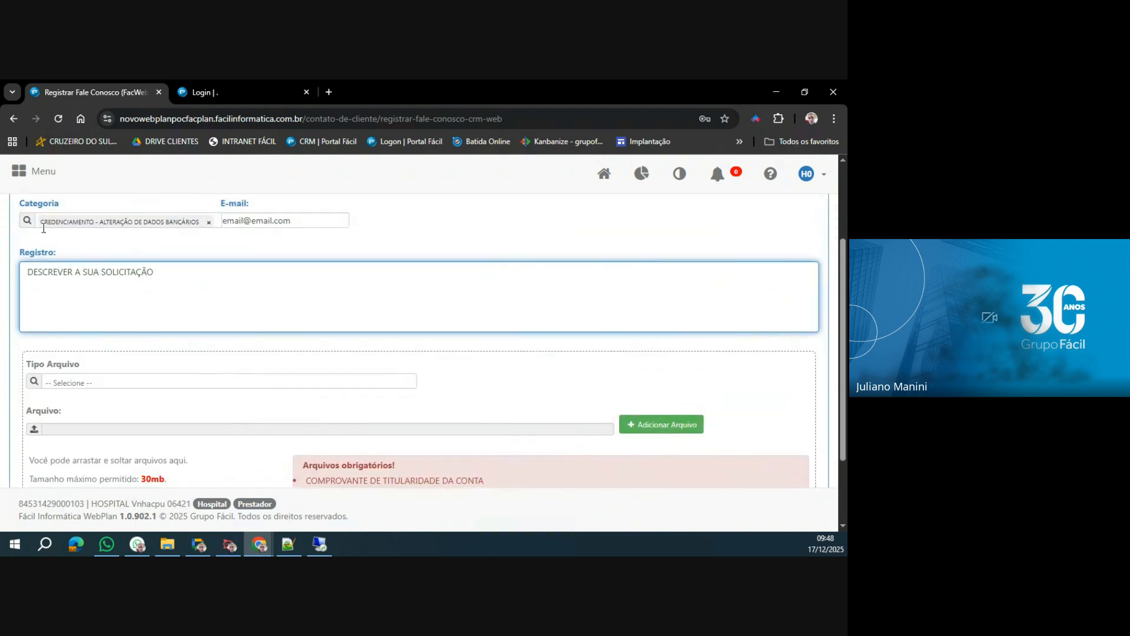
scroll(239, 334, down, 1)
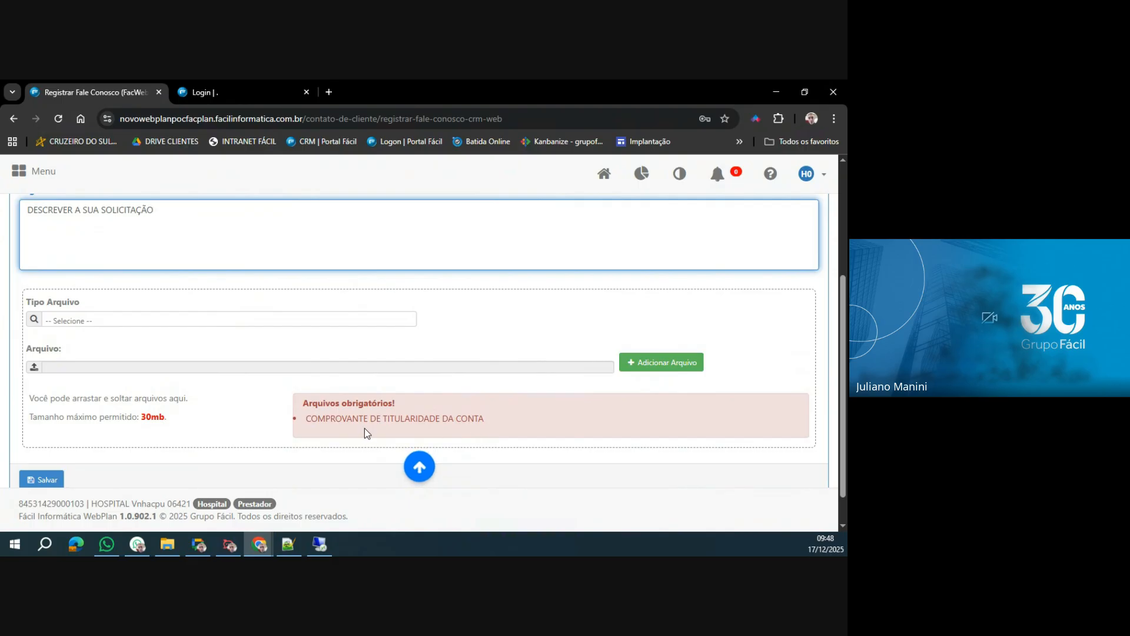
drag(25, 303, 81, 306)
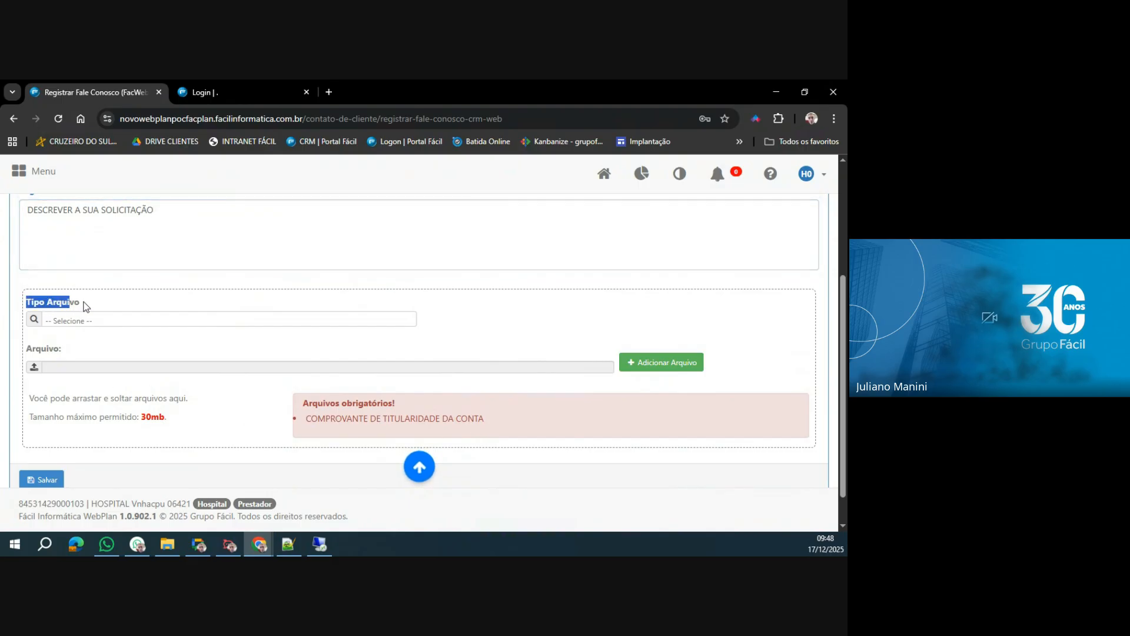
click(115, 318)
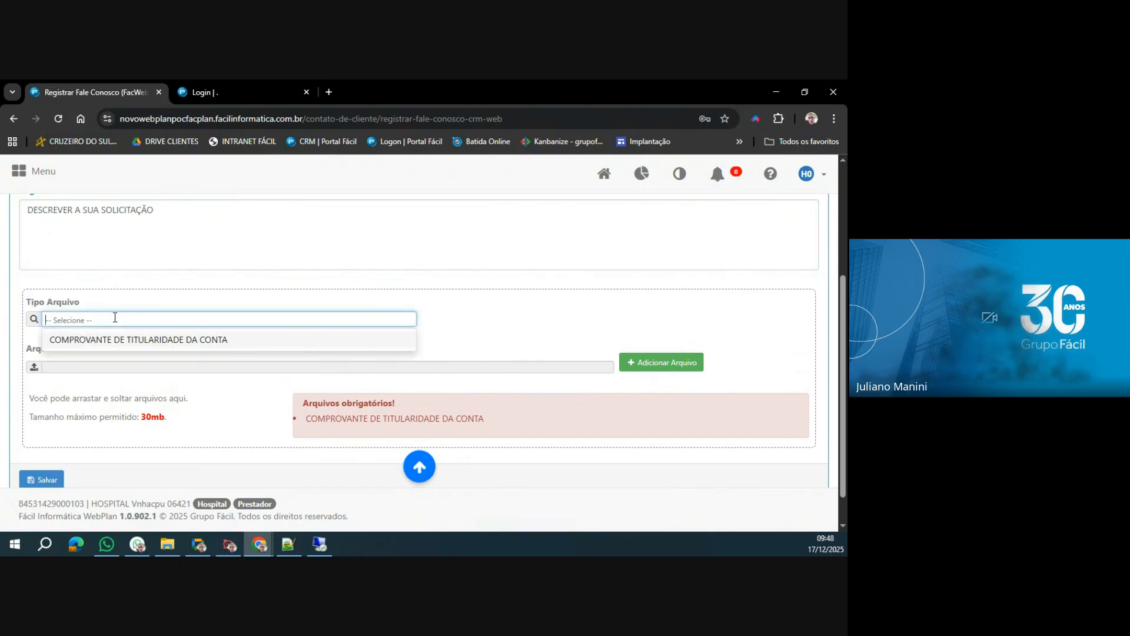
click(90, 337)
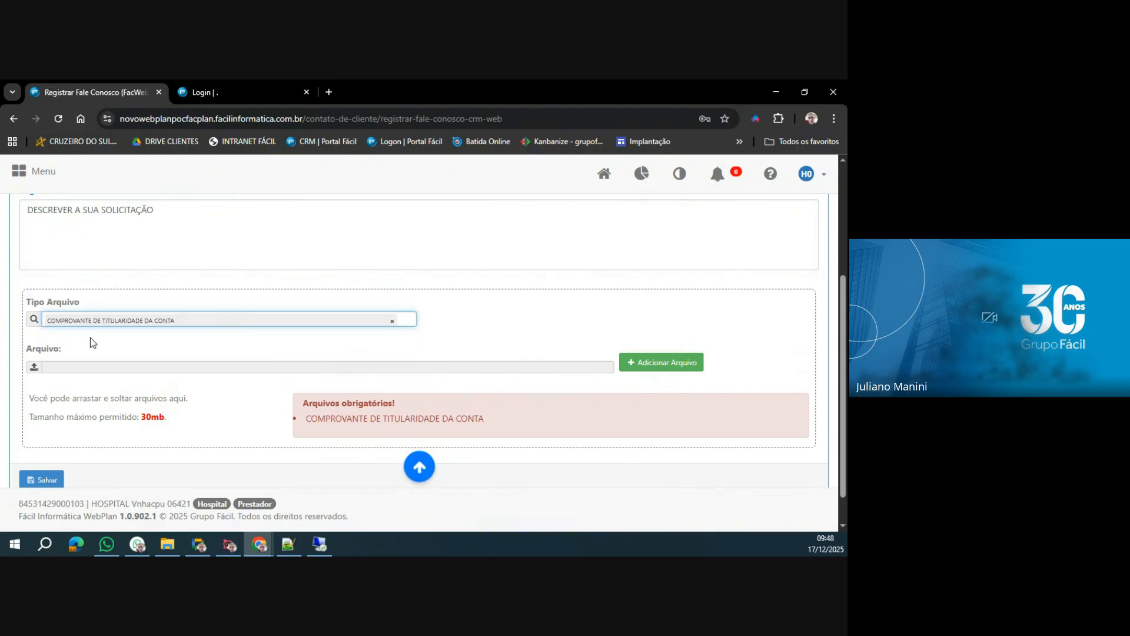
Attach LOGO GRUPO FÁCIL monocromatico_Prancheta 1-01.png to the request and check the maximum file size allowed.
click(34, 367)
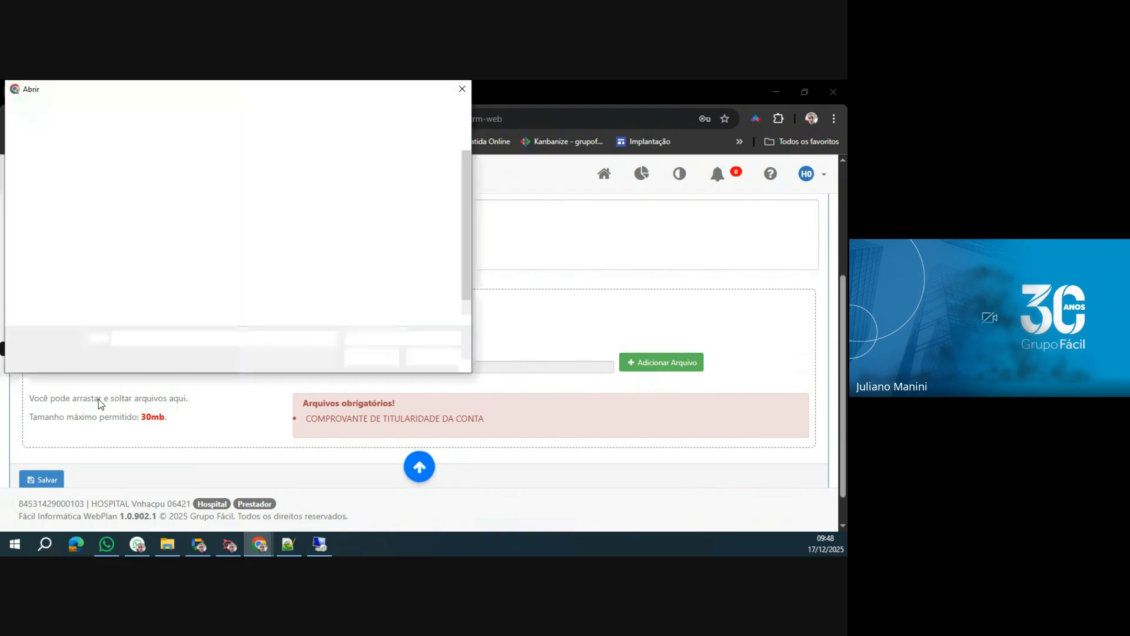
click(145, 318)
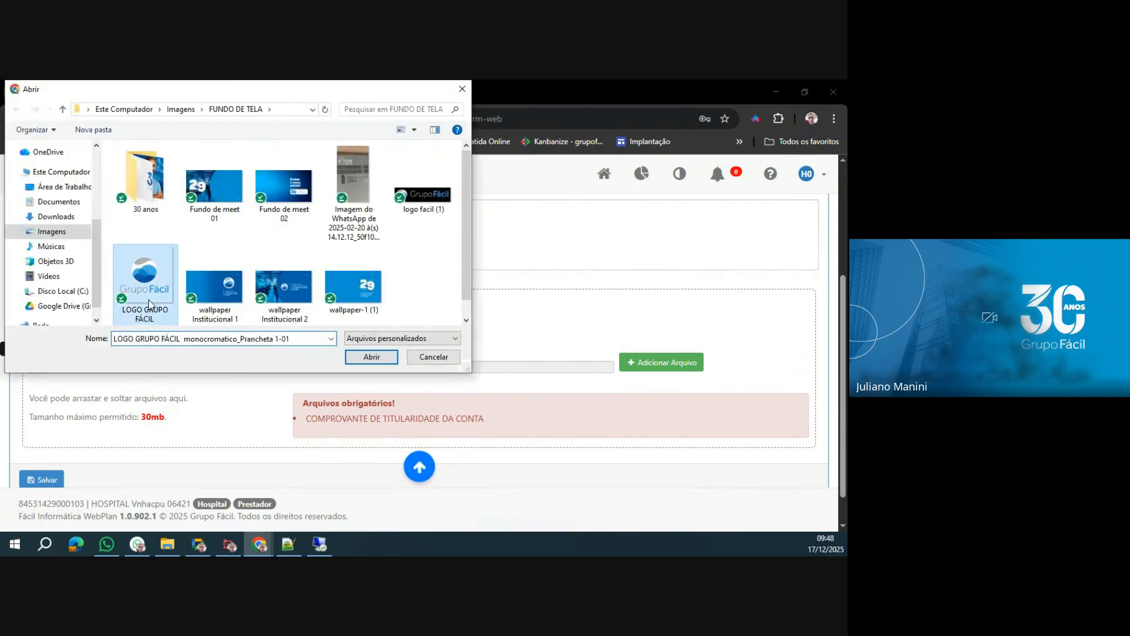
click(371, 357)
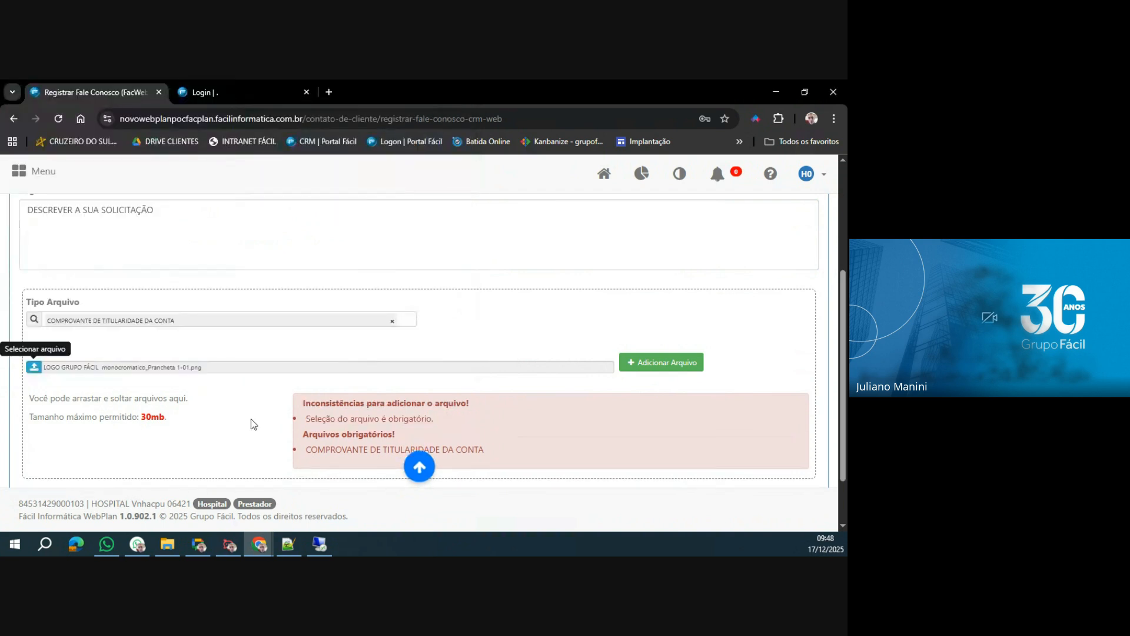
click(655, 368)
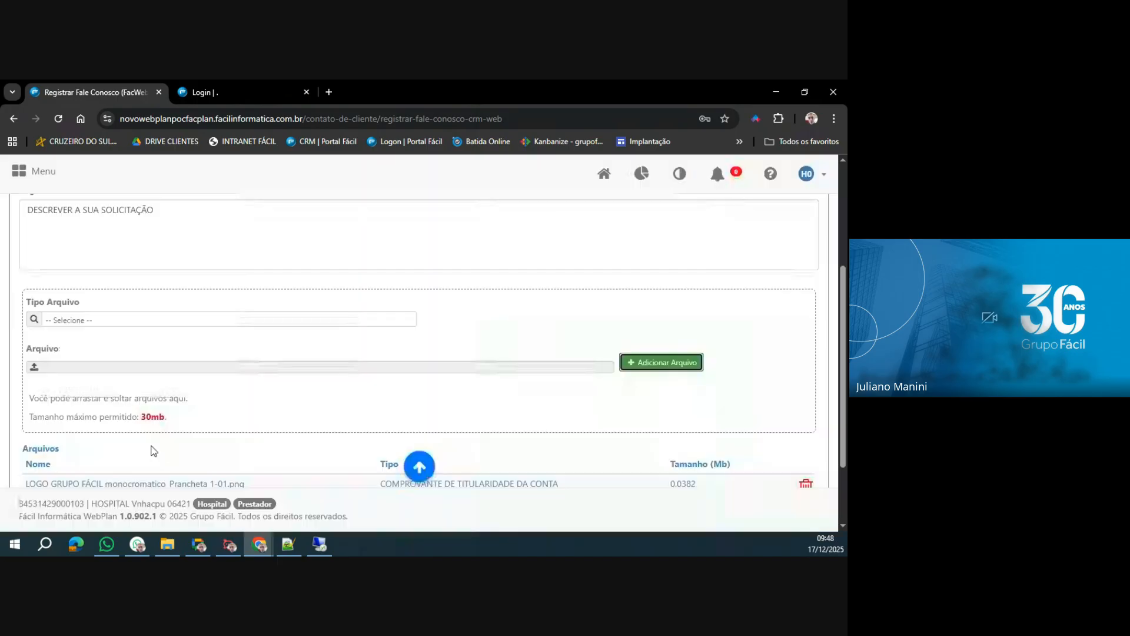
scroll(153, 450, down, 2)
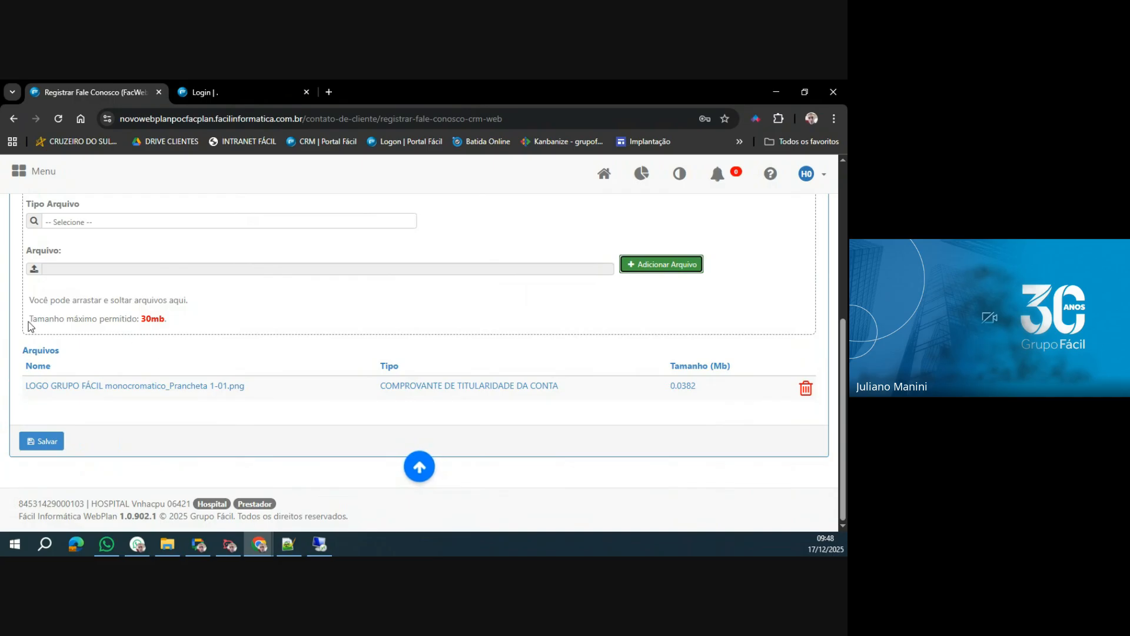
drag(30, 325, 196, 326)
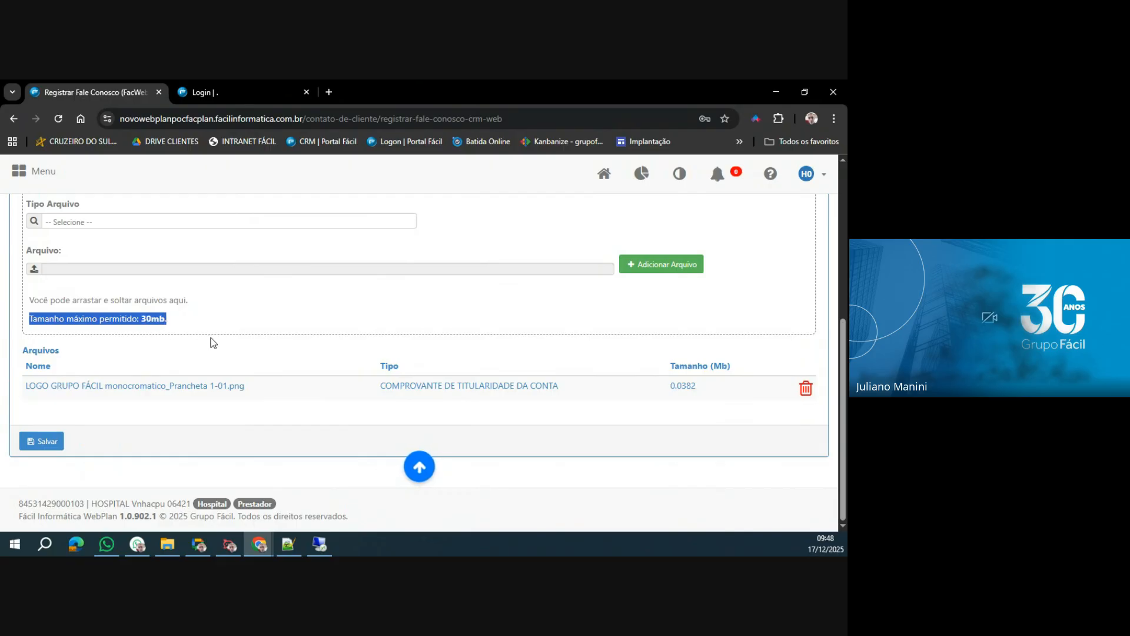
Change Categoria to CREDENCIAMENTO - ALTERAÇÃO TRIBUTÁRIA and check which mandatory file it requires.
scroll(213, 343, up, 5)
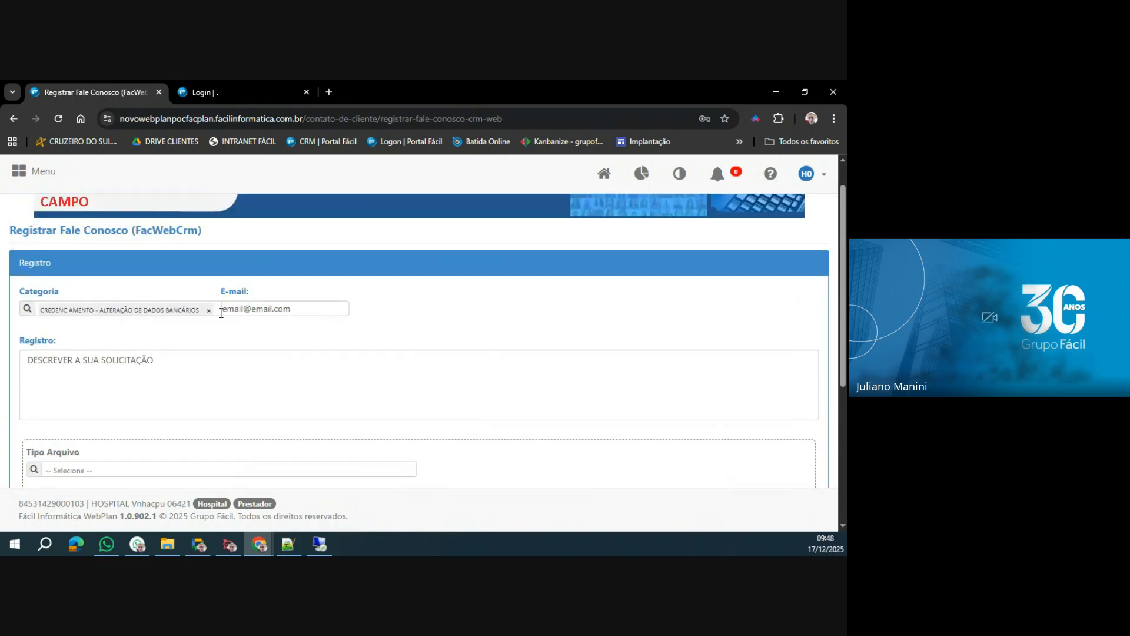
click(209, 310)
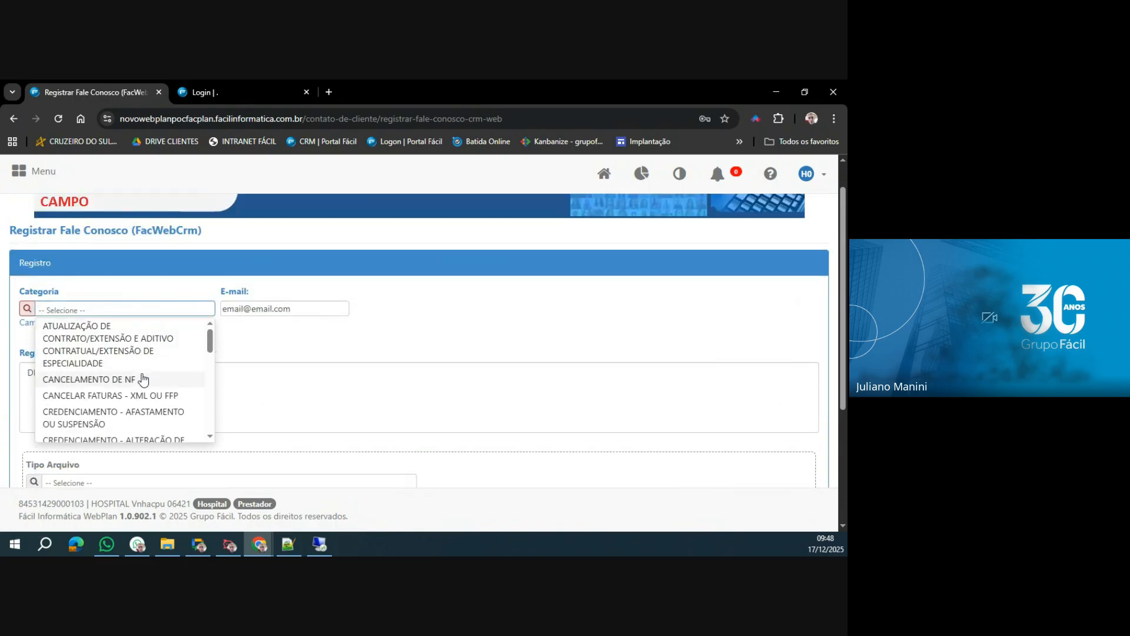
scroll(124, 374, down, 3)
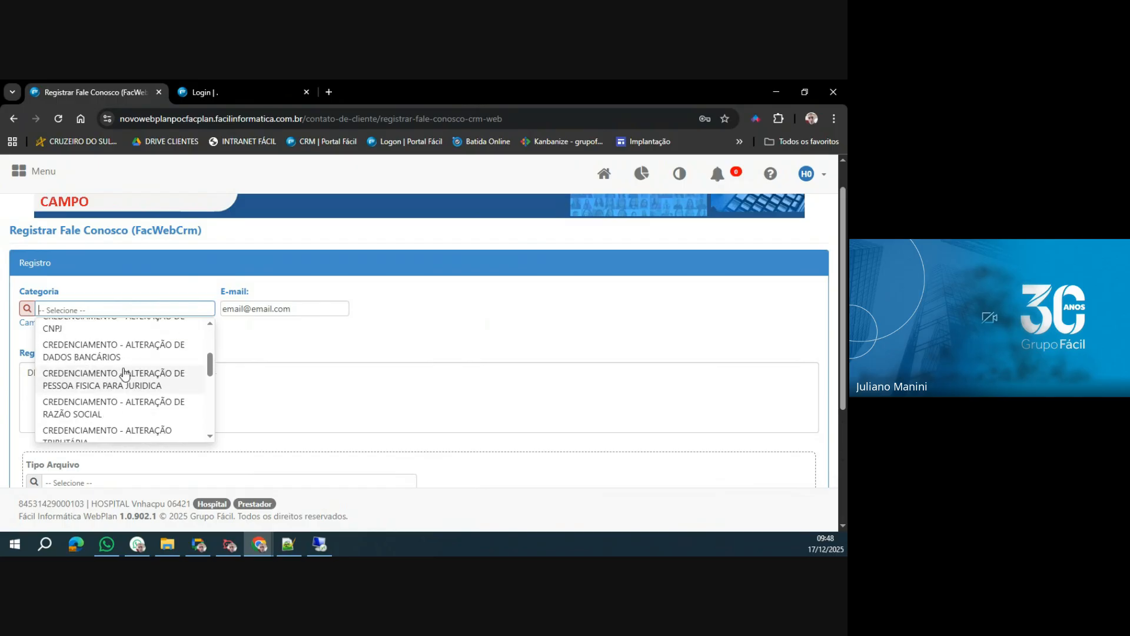
scroll(109, 392, down, 1)
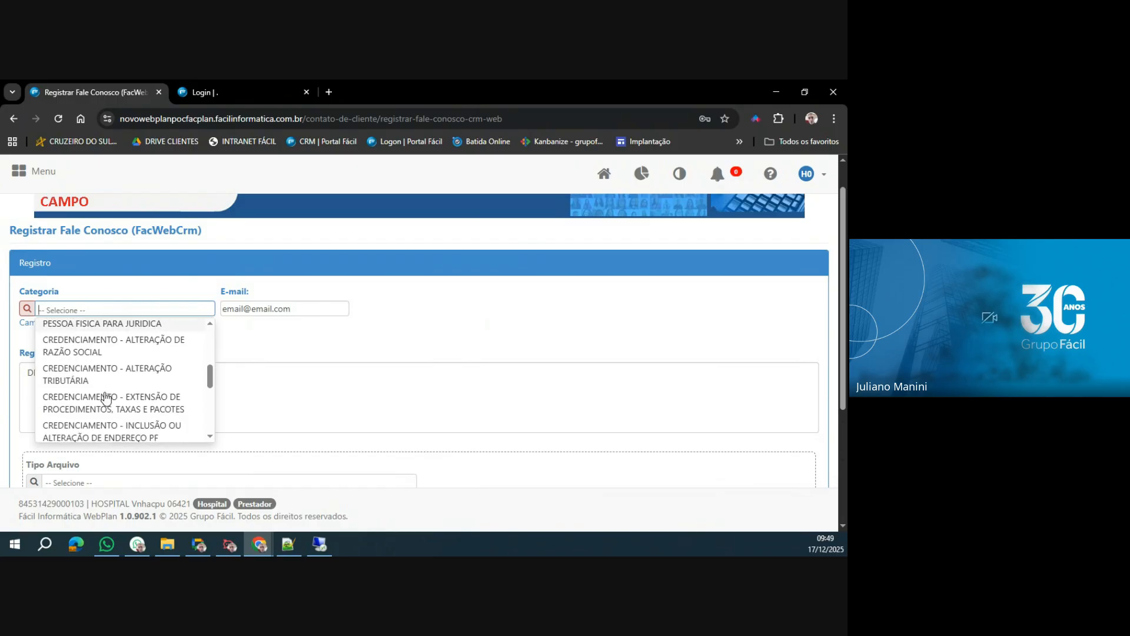
click(118, 380)
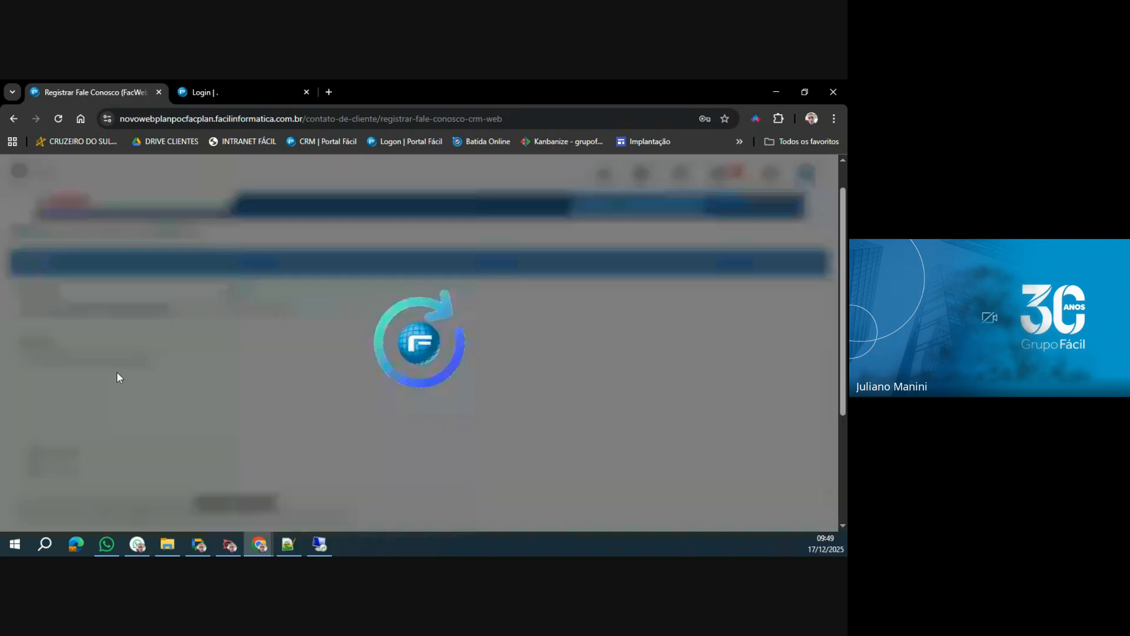
scroll(544, 404, down, 3)
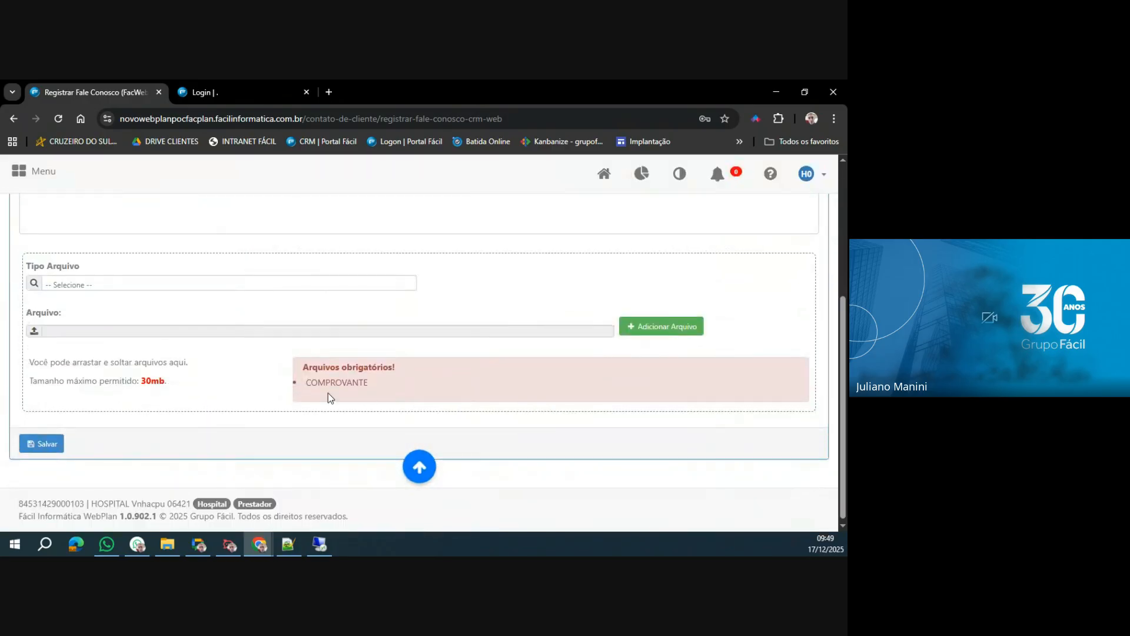
drag(309, 383, 384, 384)
Change Categoria to CREDENCIAMENTO - ALTERAÇÃO DE PESSOA FISICA PARA JURIDICA.
scroll(190, 344, up, 4)
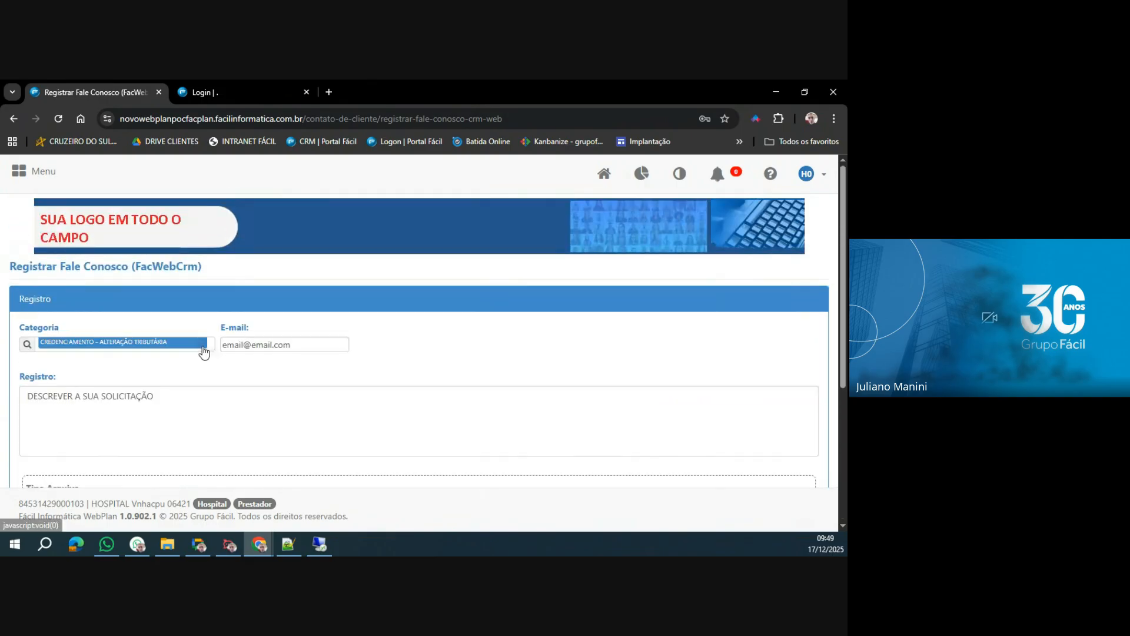
click(129, 346)
scroll(104, 402, down, 3)
scroll(105, 402, down, 1)
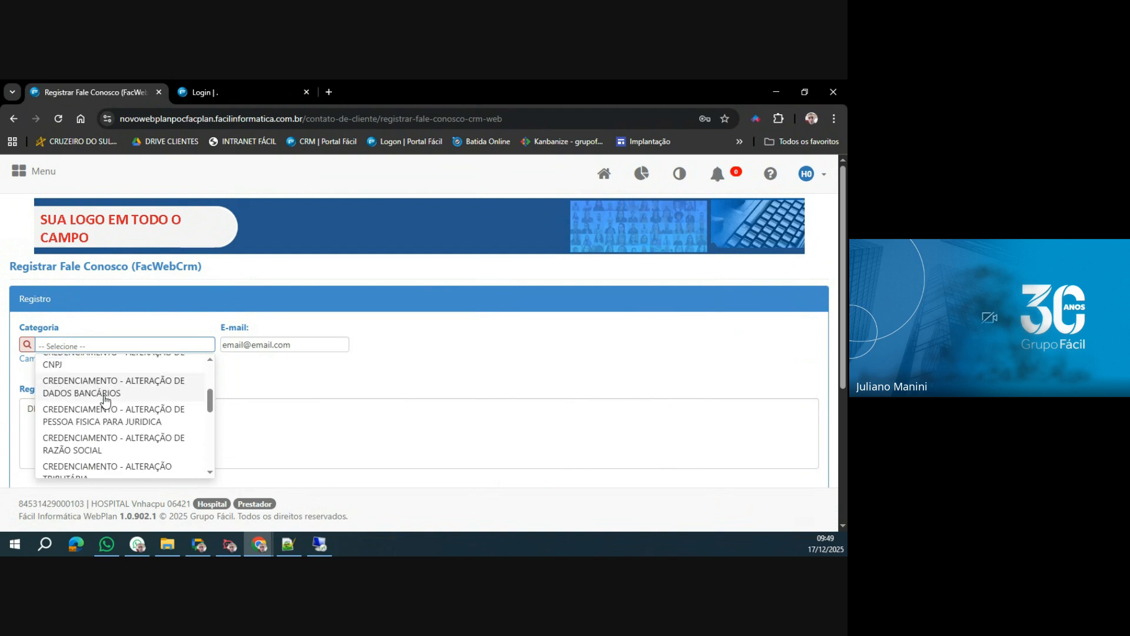
click(114, 413)
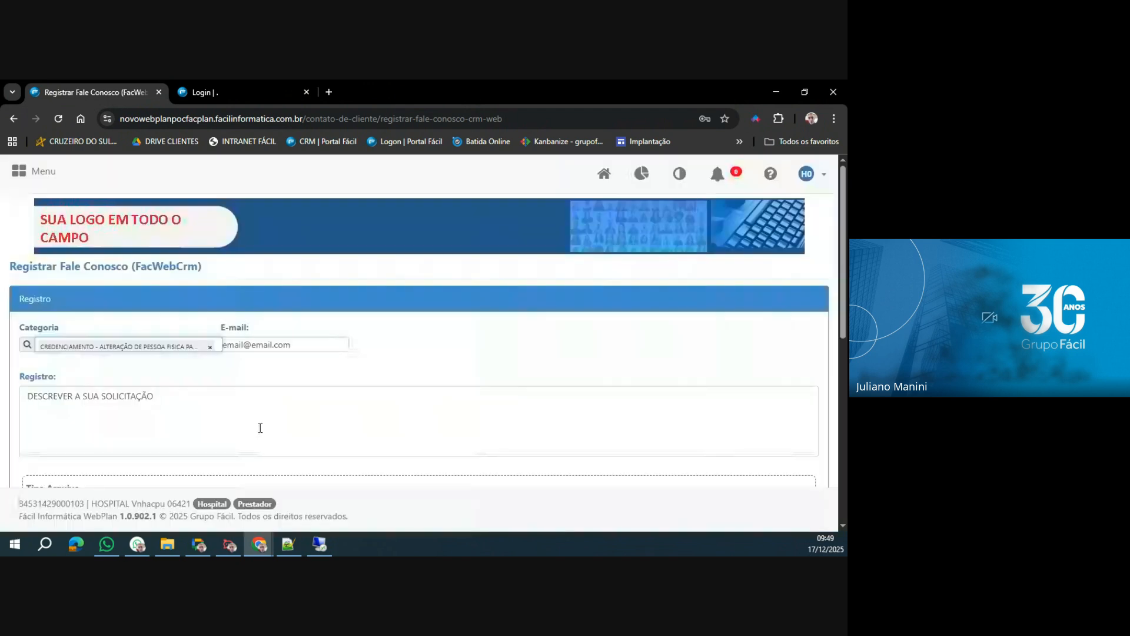
Review the list of mandatory files for the change from individual to legal entity.
scroll(260, 429, down, 2)
scroll(260, 428, down, 5)
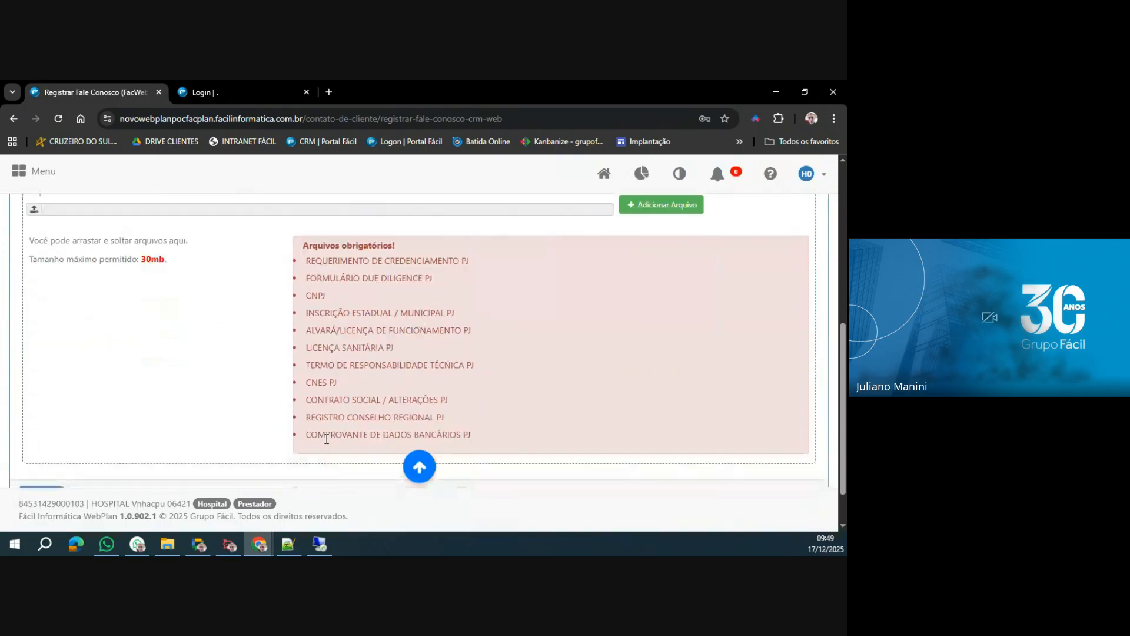
drag(307, 233, 330, 320)
scroll(330, 357, up, 3)
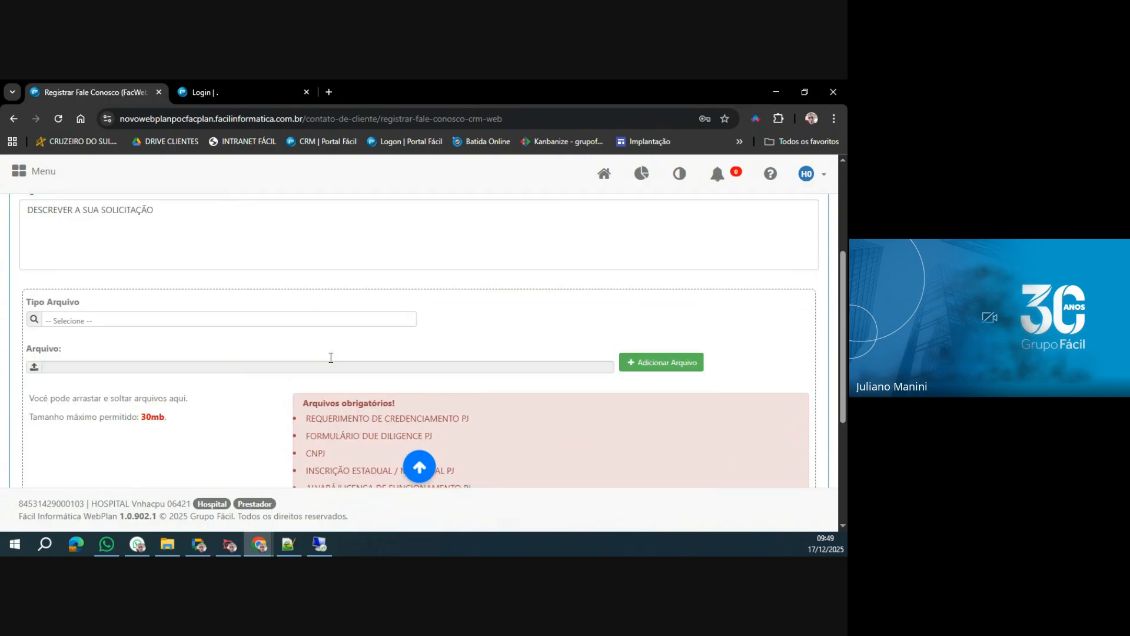
scroll(330, 421, down, 3)
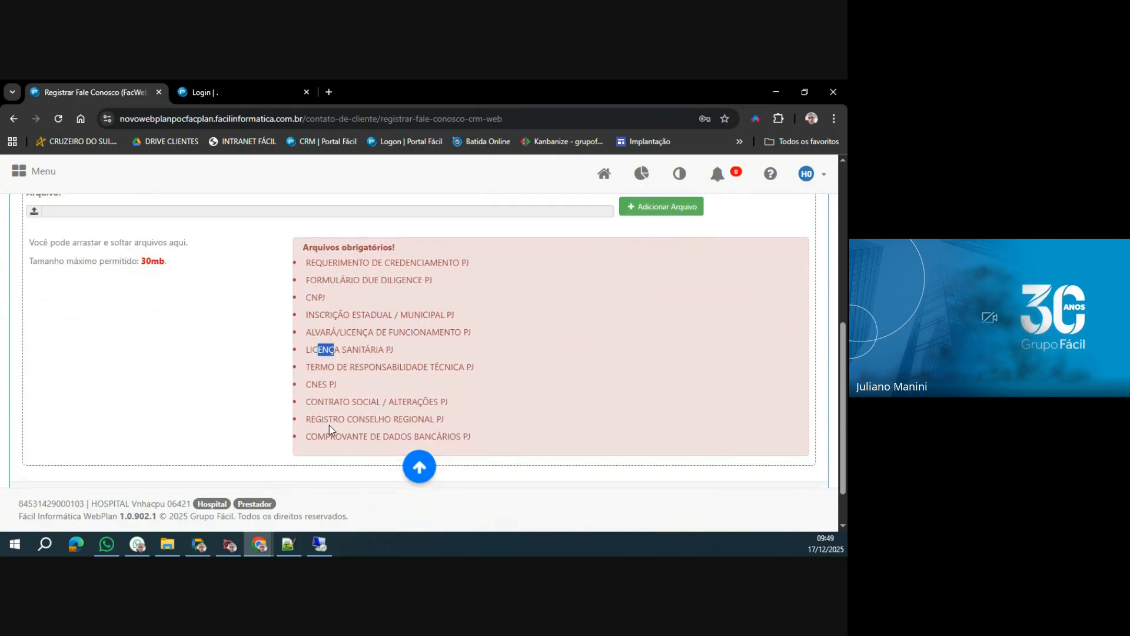
scroll(330, 425, up, 1)
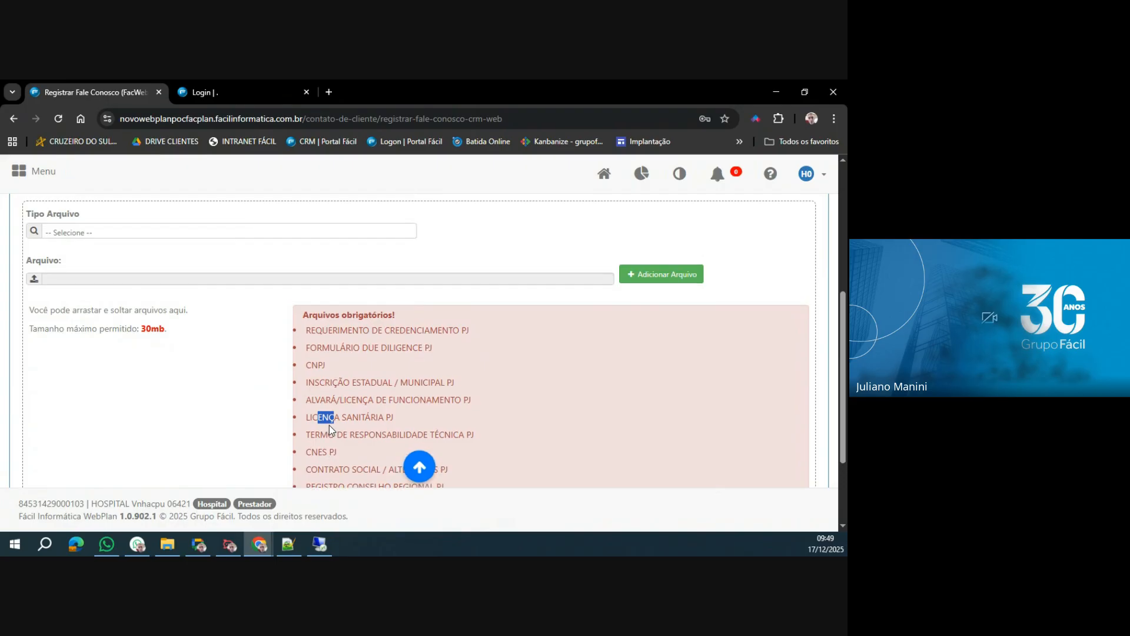
Add LOGO GRUPO FÁCIL monocromatico_Prancheta 1-01.png as REQUERIMENTO DE CREDENCIAMENTO PJ and review the mandatory files still pending.
click(125, 229)
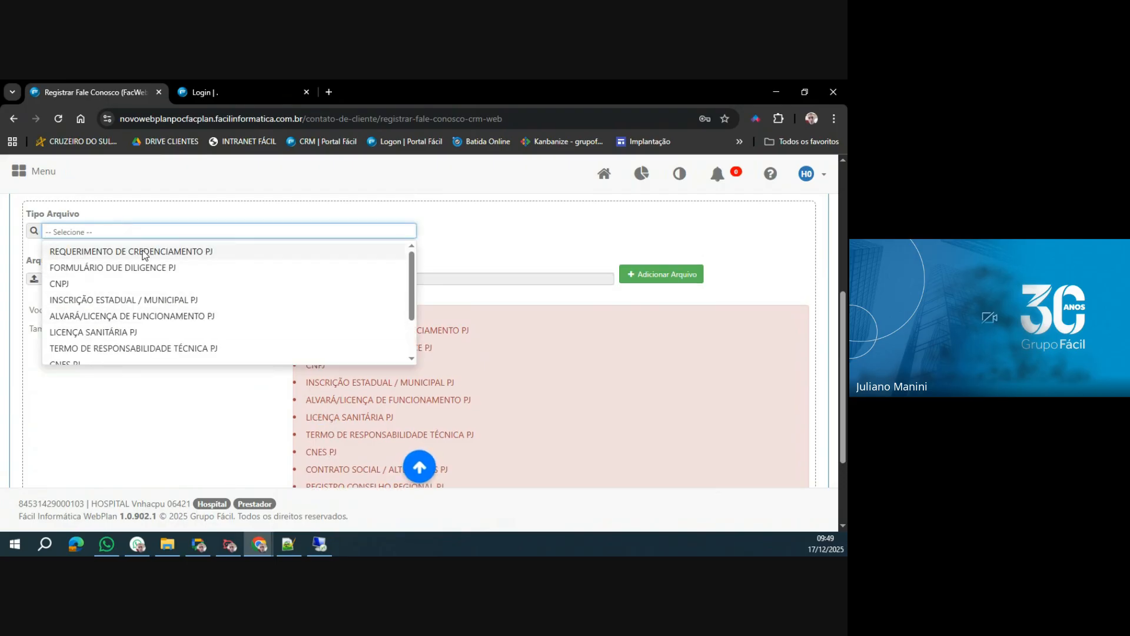
click(143, 252)
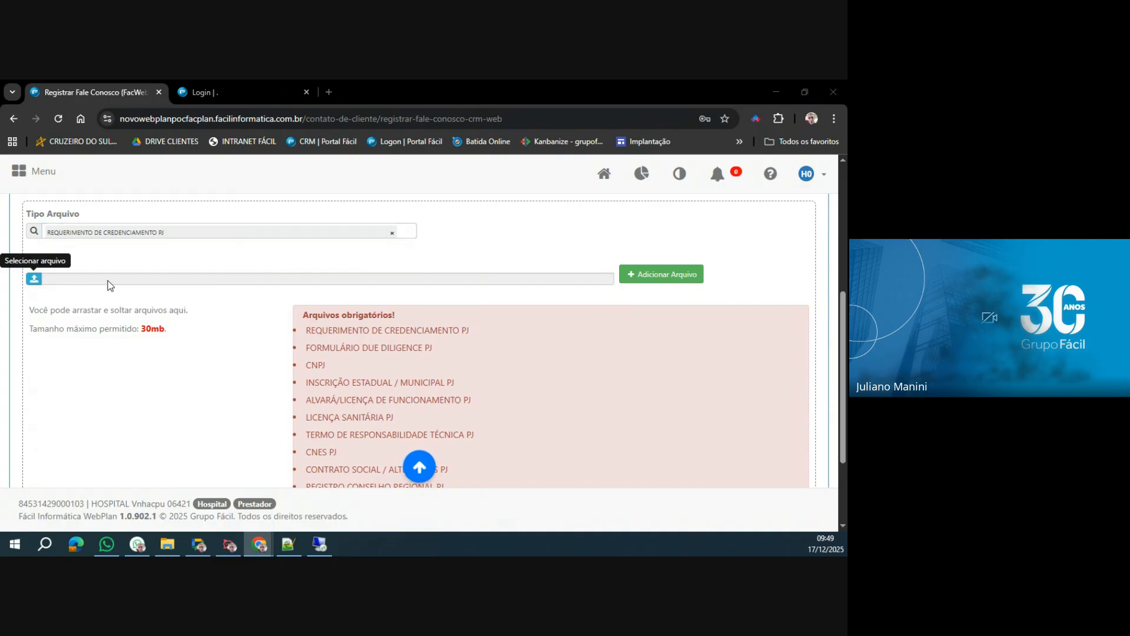
click(134, 281)
click(137, 292)
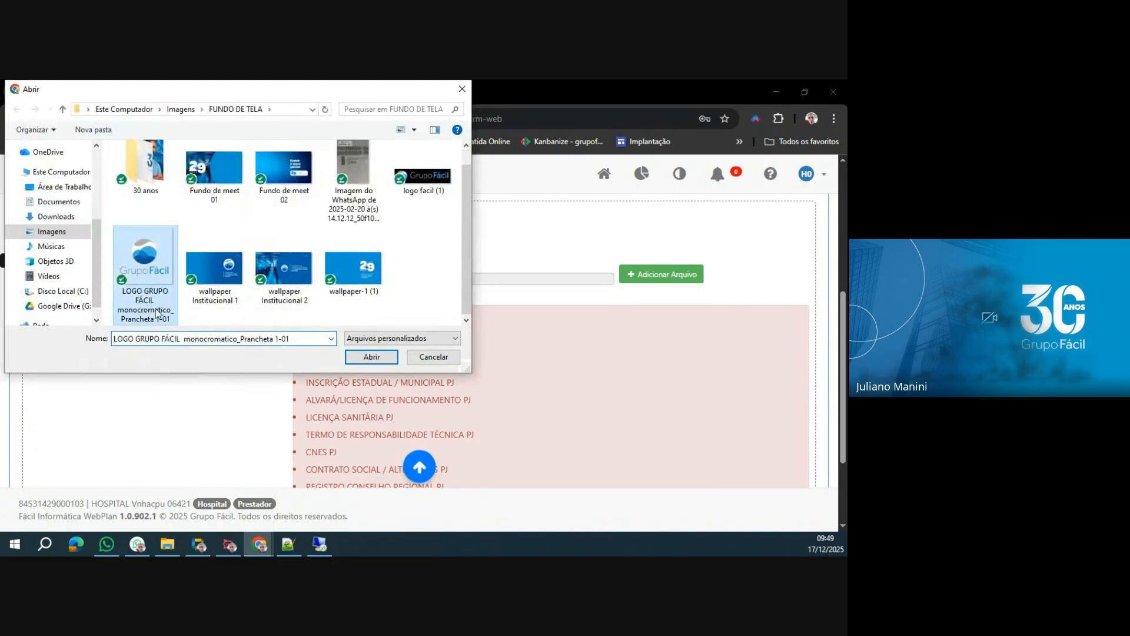
click(371, 358)
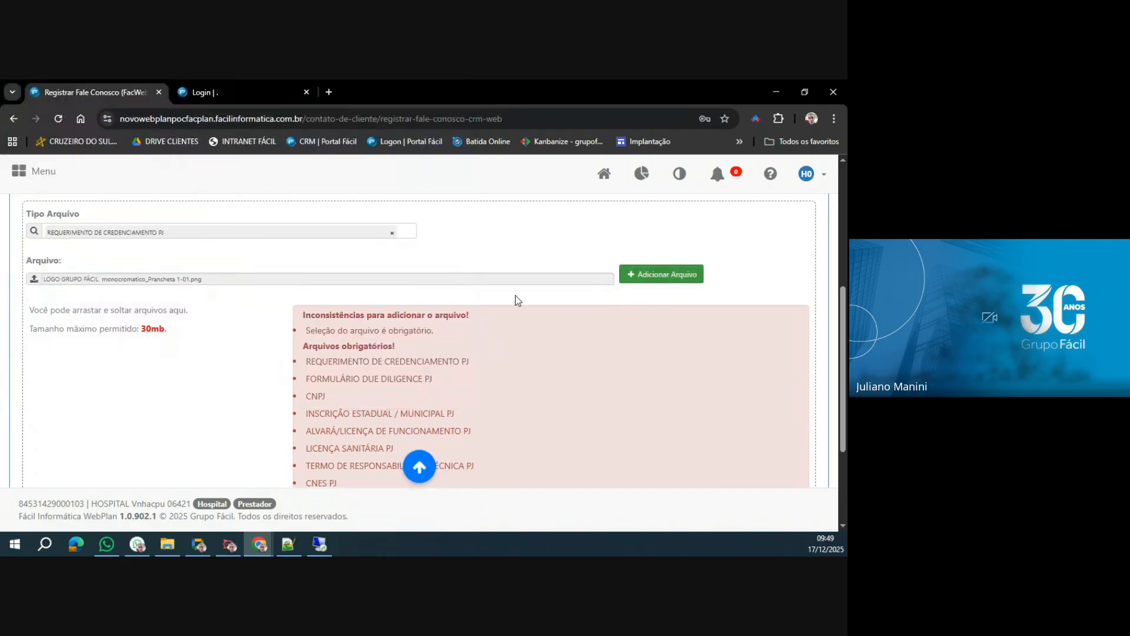
click(629, 286)
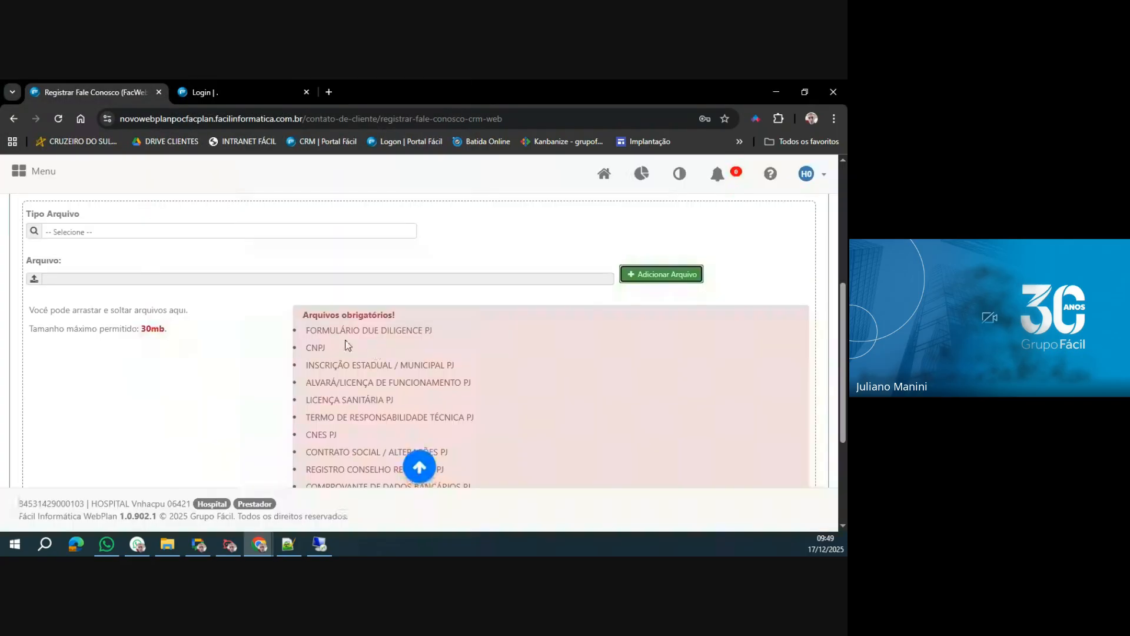
scroll(365, 371, down, 3)
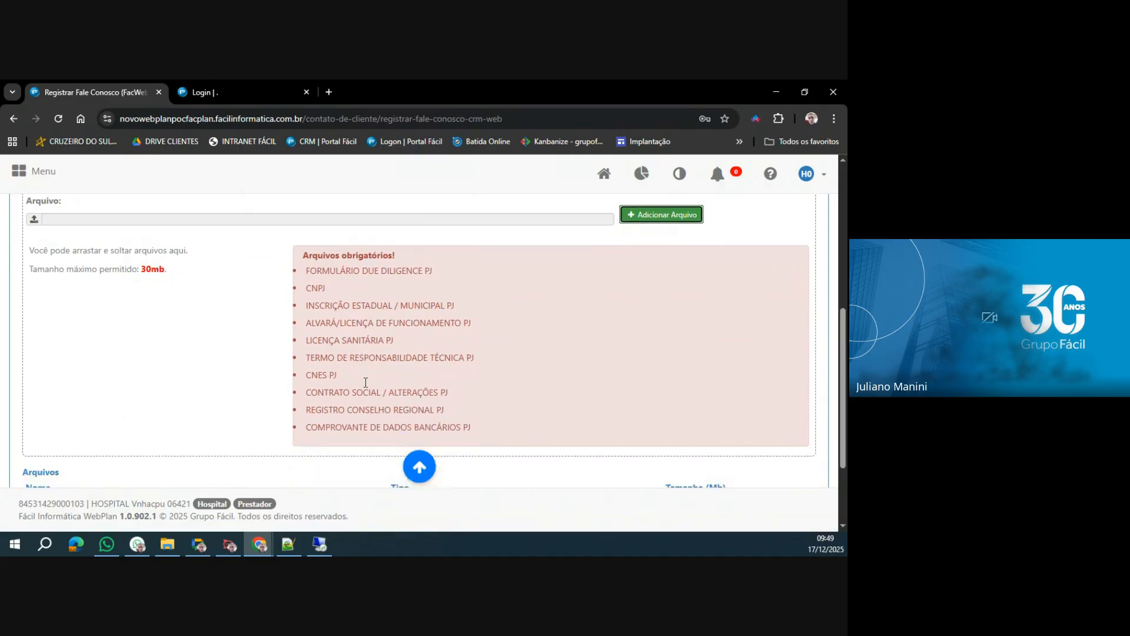
scroll(362, 373, up, 3)
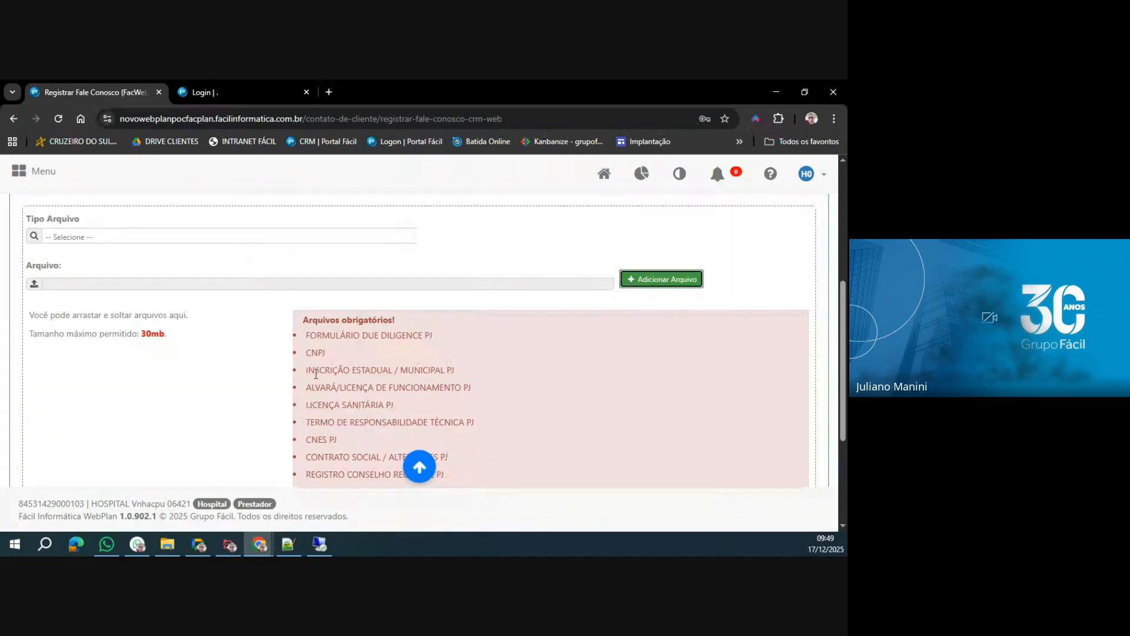
Change Categoria to RELATÓRIO DE PAGAMENTOS and check its file attachment section.
scroll(148, 257, up, 2)
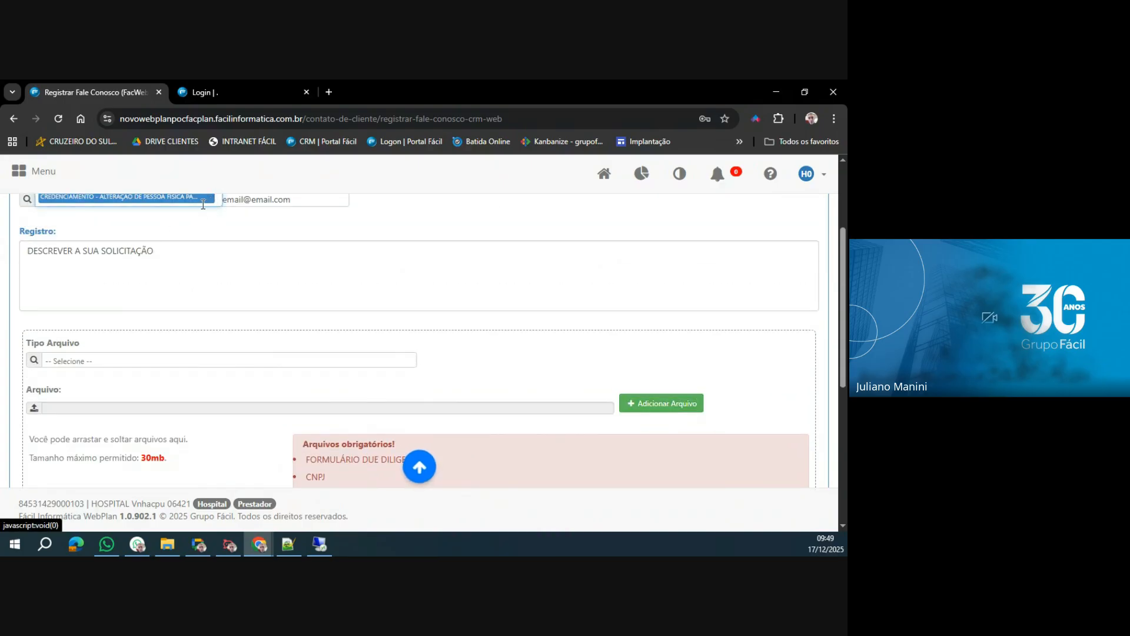
click(210, 197)
scroll(101, 254, down, 10)
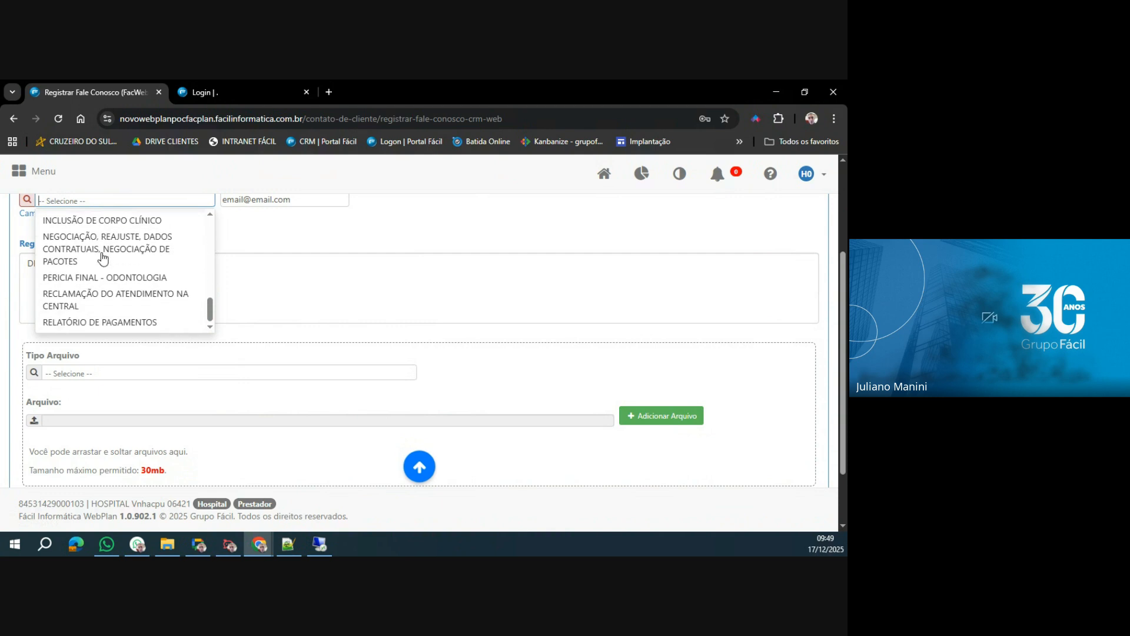
click(116, 321)
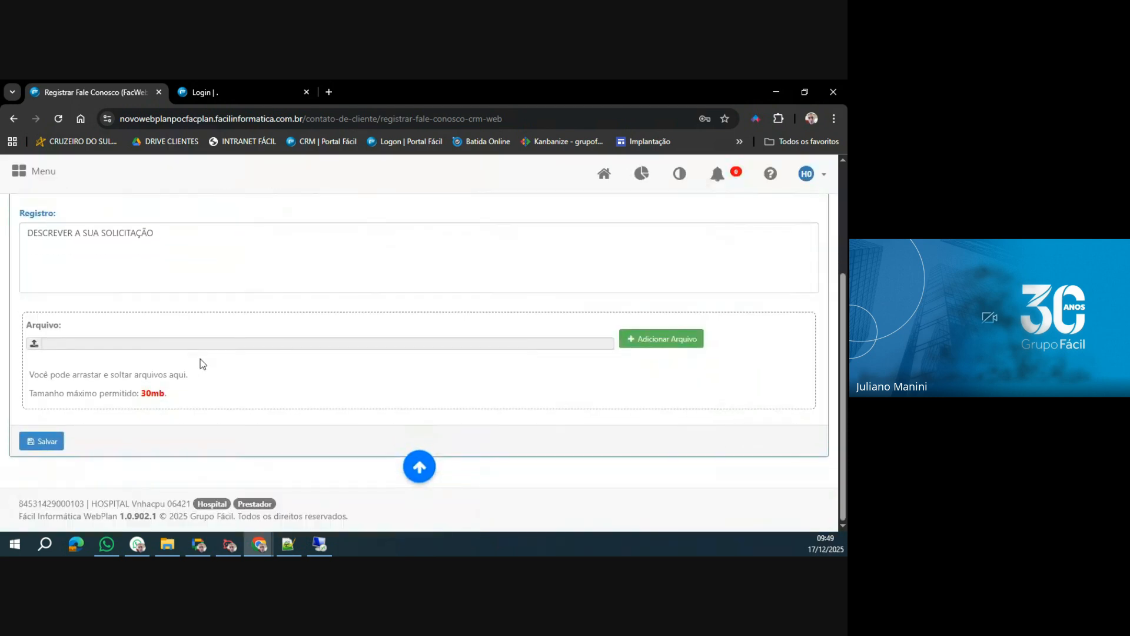
scroll(224, 415, down, 1)
scroll(235, 386, up, 1)
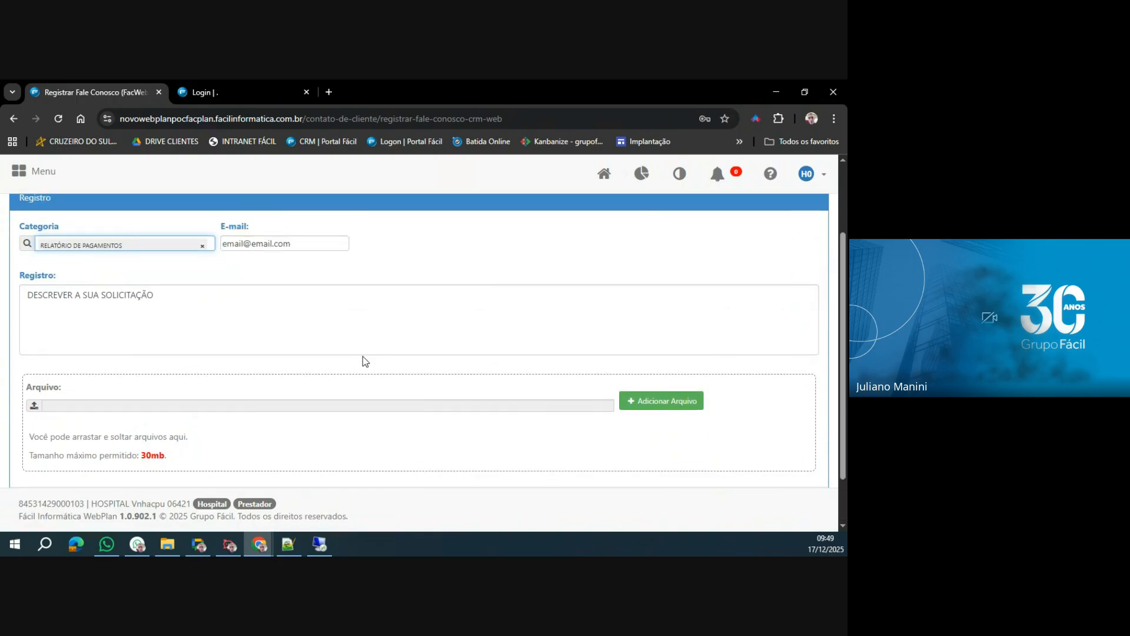
Save the Fale Conosco request, copy the generated ticket number and close the confirmation.
scroll(230, 308, down, 1)
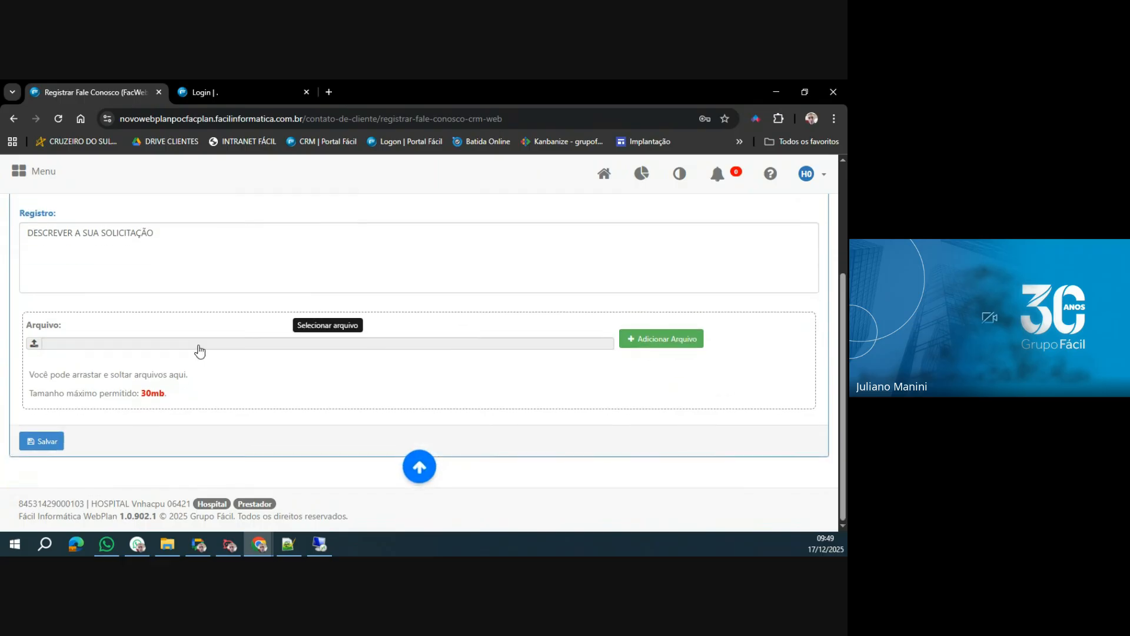
click(40, 443)
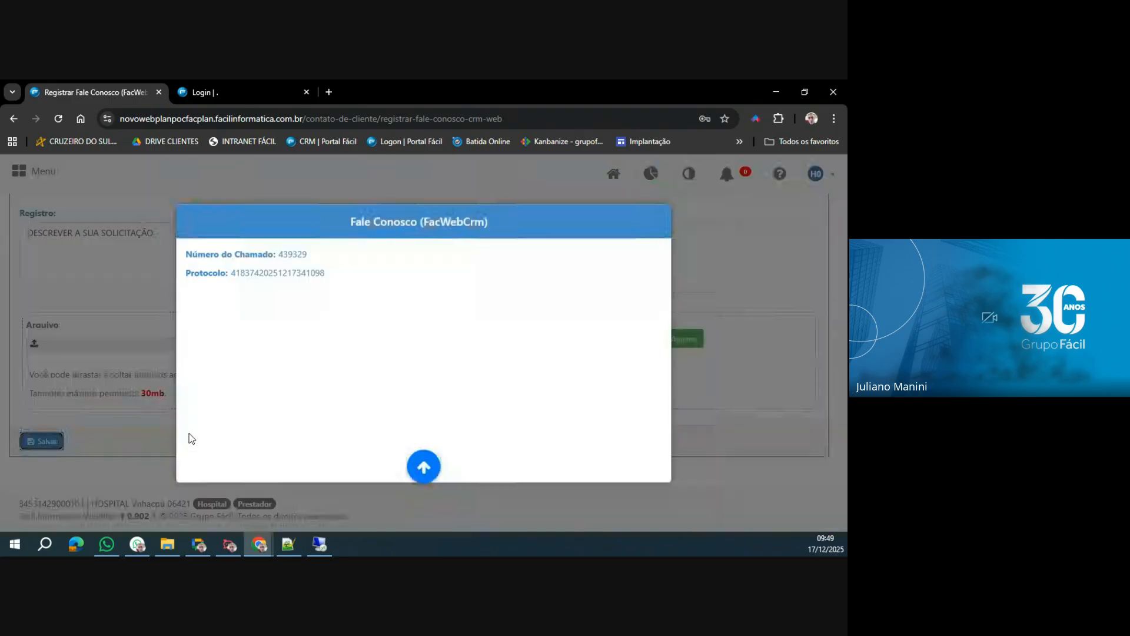
double_click(288, 254)
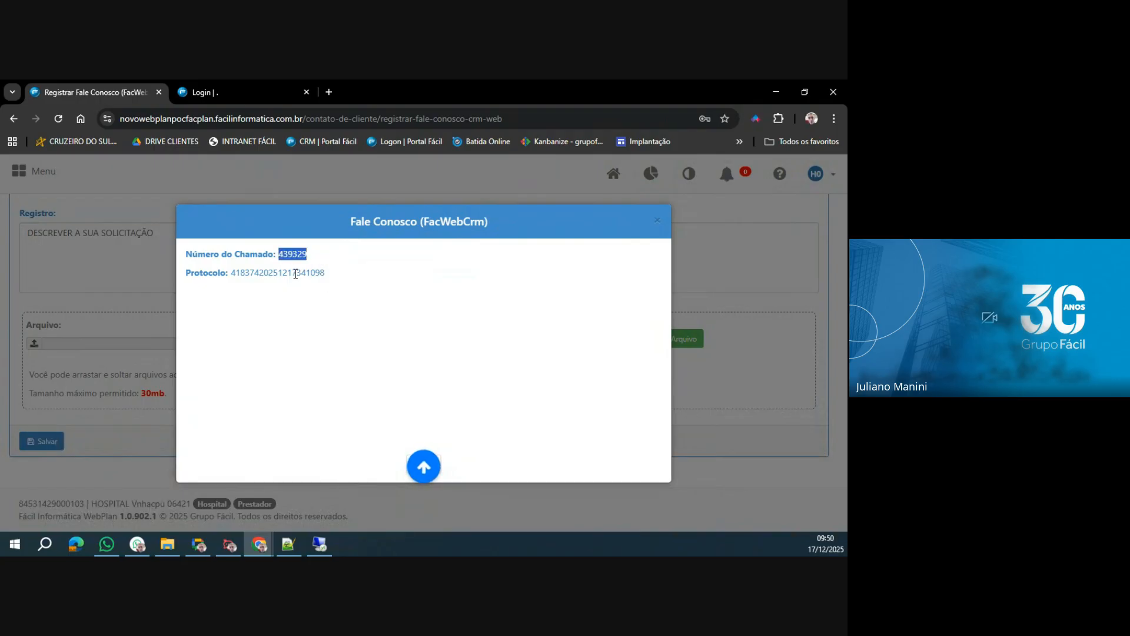
click(308, 295)
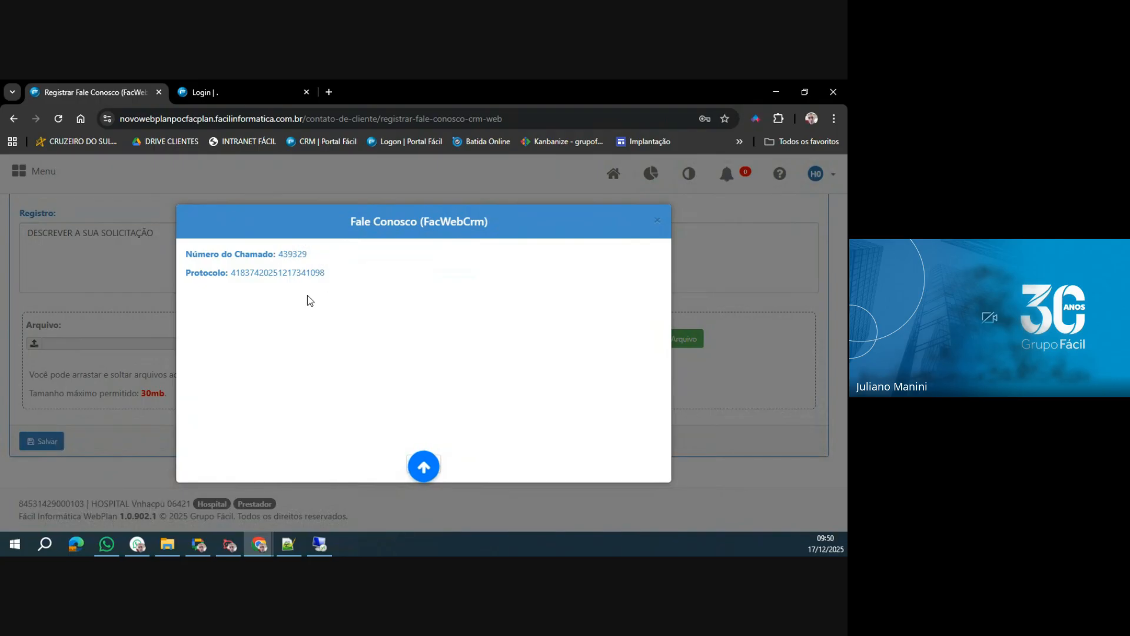
click(657, 221)
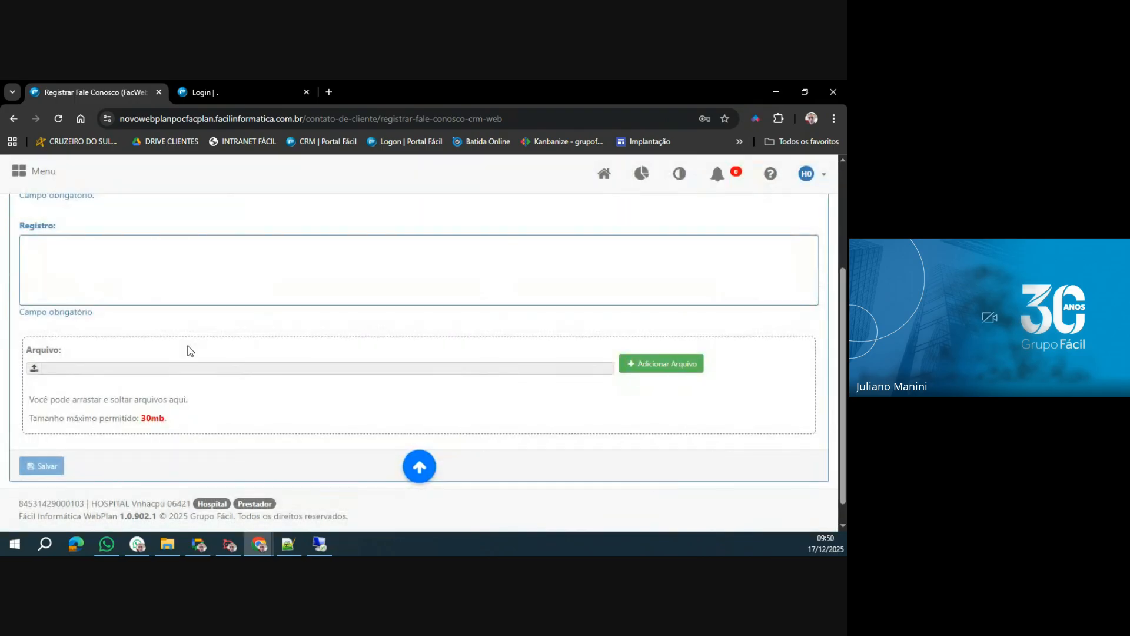
Open the Fale Conosco consultation page and search for the request by its copied ticket number in Chamado.
scroll(96, 359, up, 3)
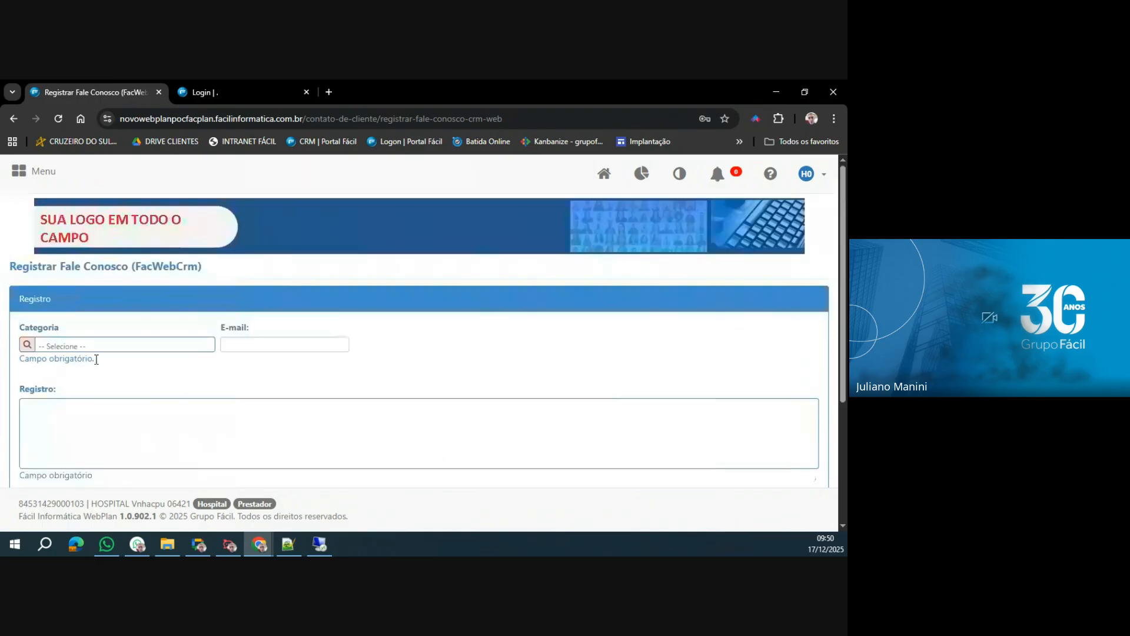
click(33, 173)
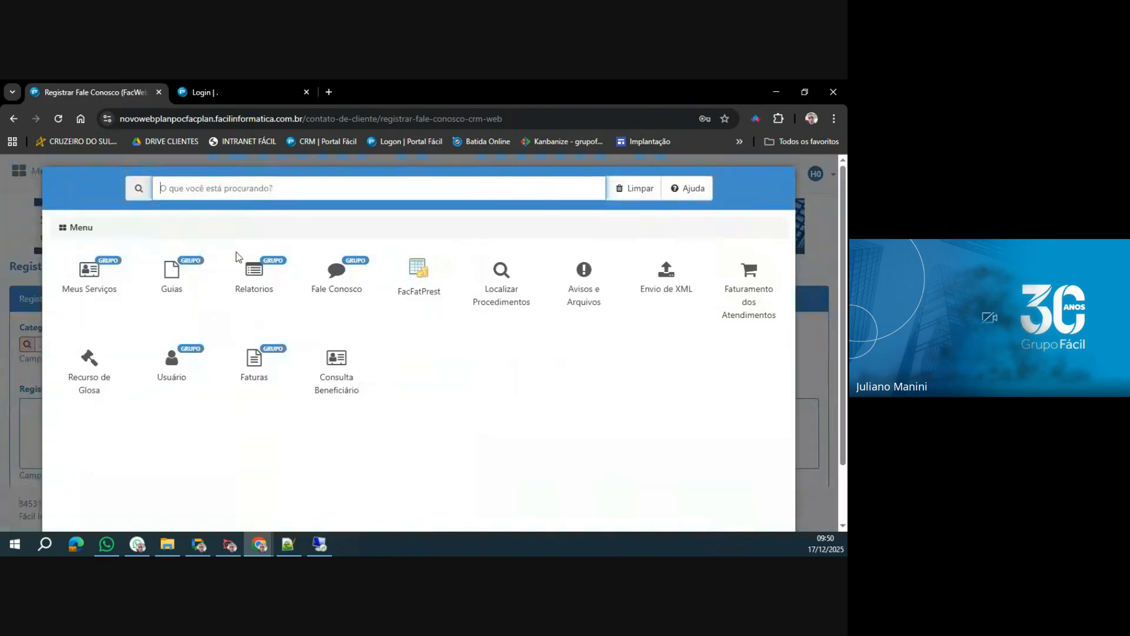
click(347, 289)
click(175, 279)
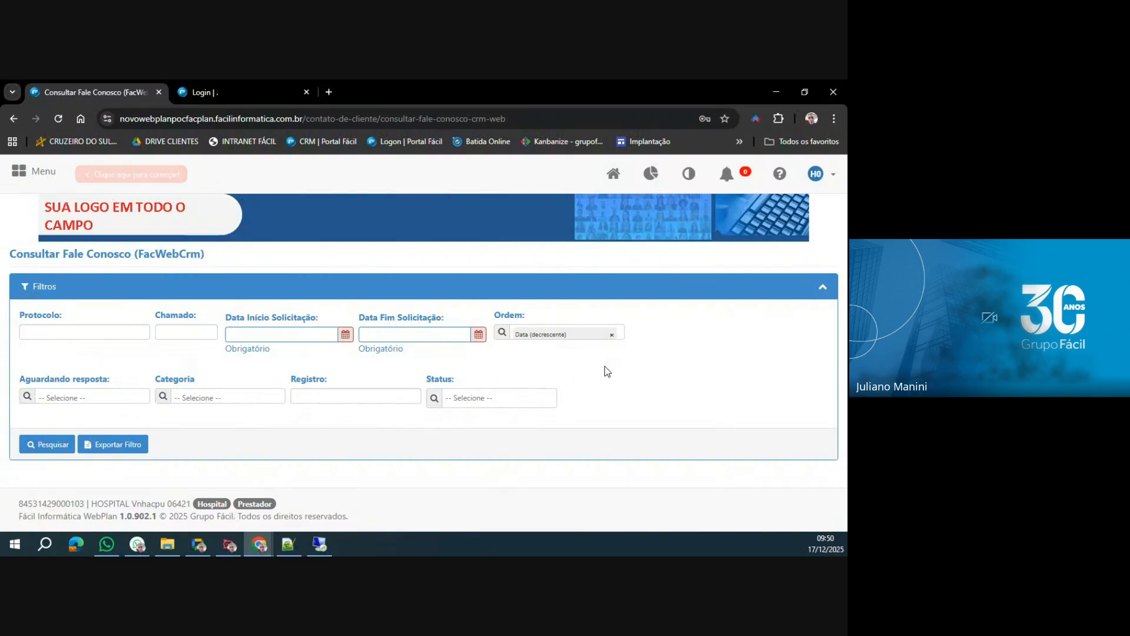
click(187, 333)
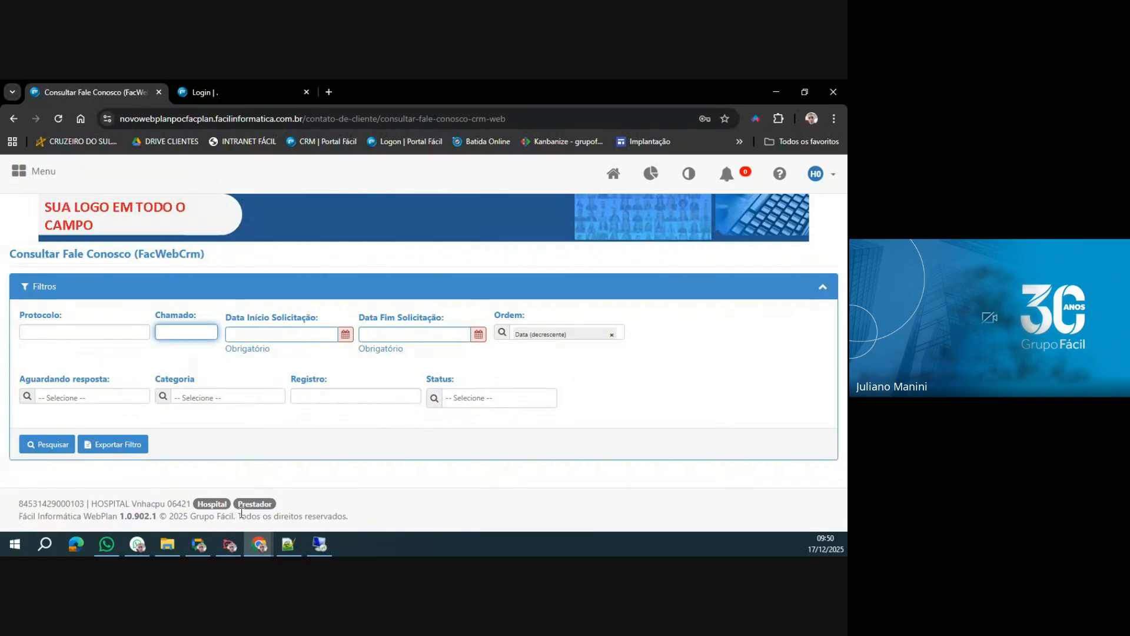
text(439329)
click(62, 435)
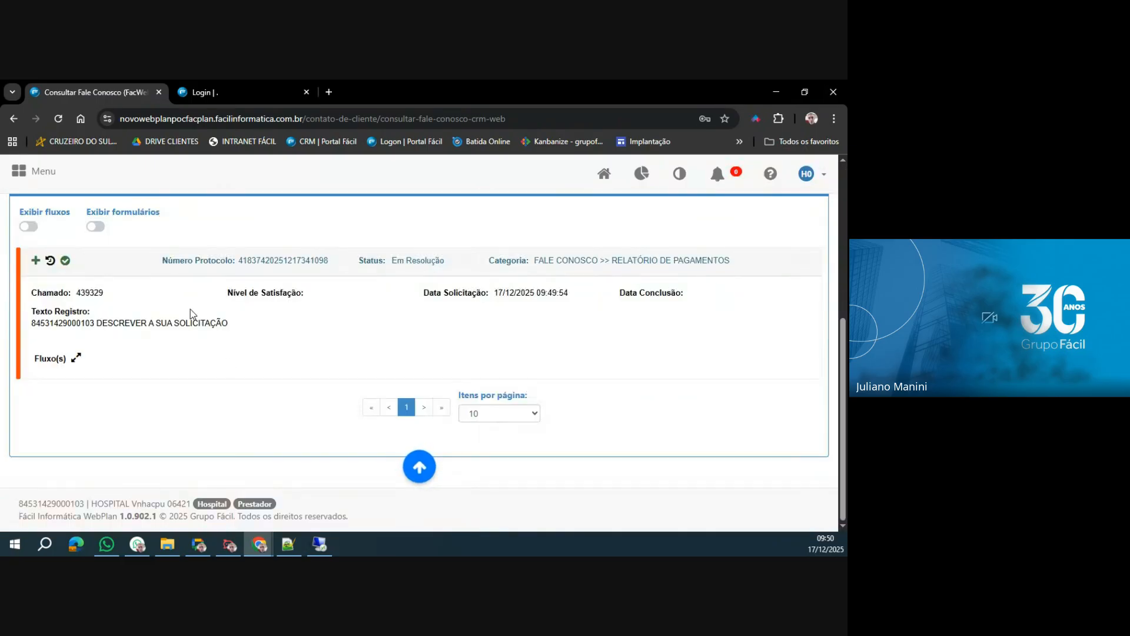
Review the found request's protocol, status, category and registered description.
drag(161, 261, 747, 263)
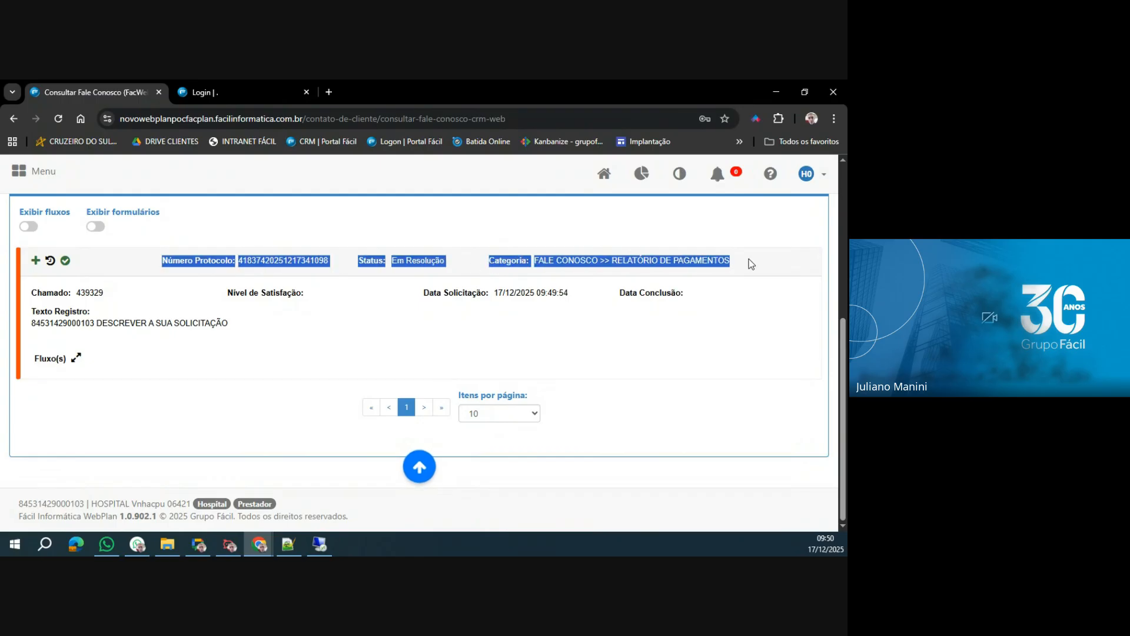
click(285, 373)
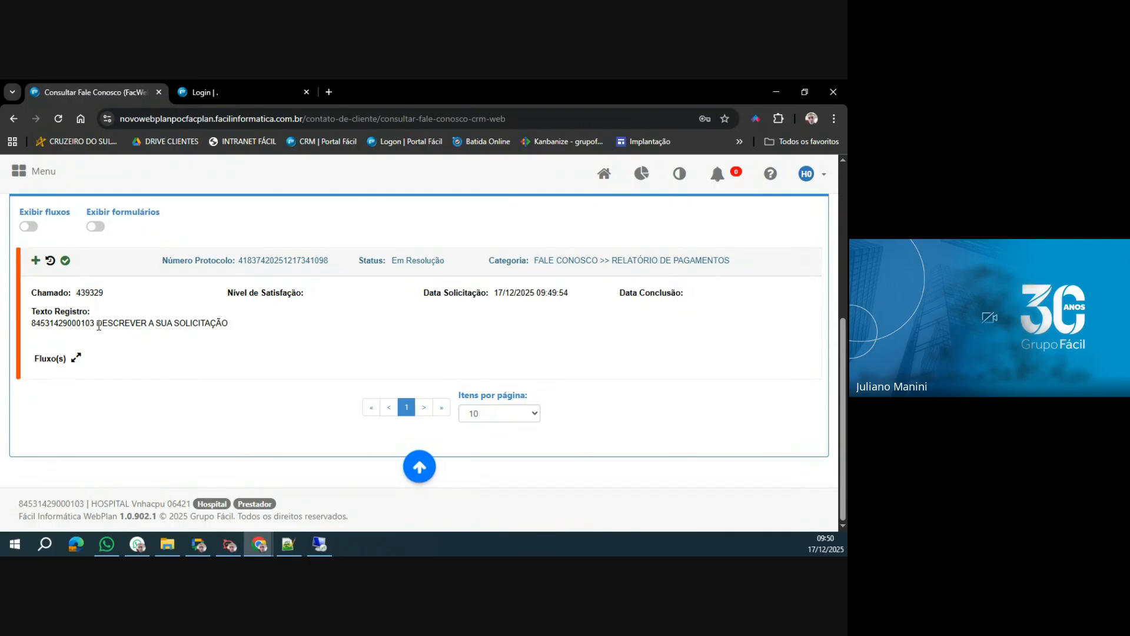
drag(97, 324, 246, 326)
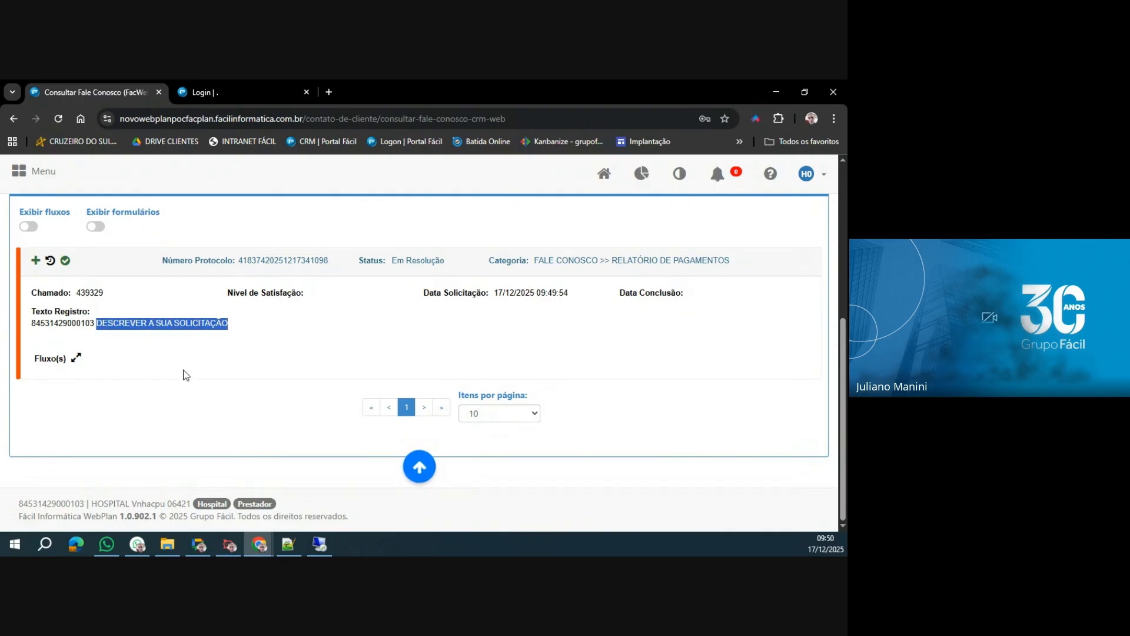
Open the request's history, check its Anotações and Anexos, and close it.
click(51, 261)
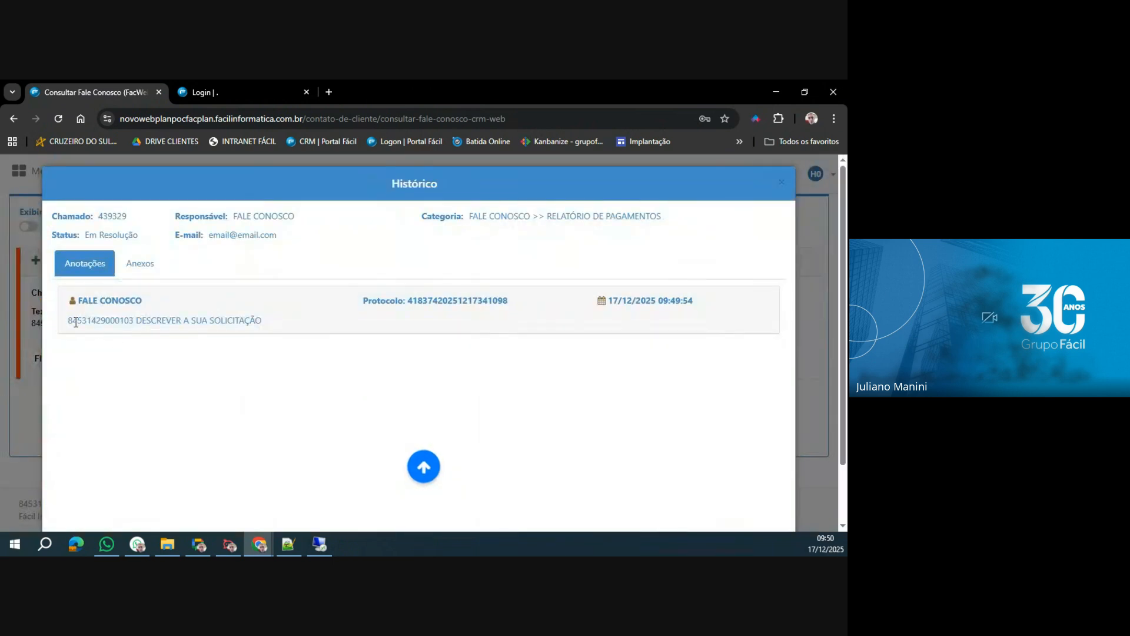
drag(67, 320, 293, 324)
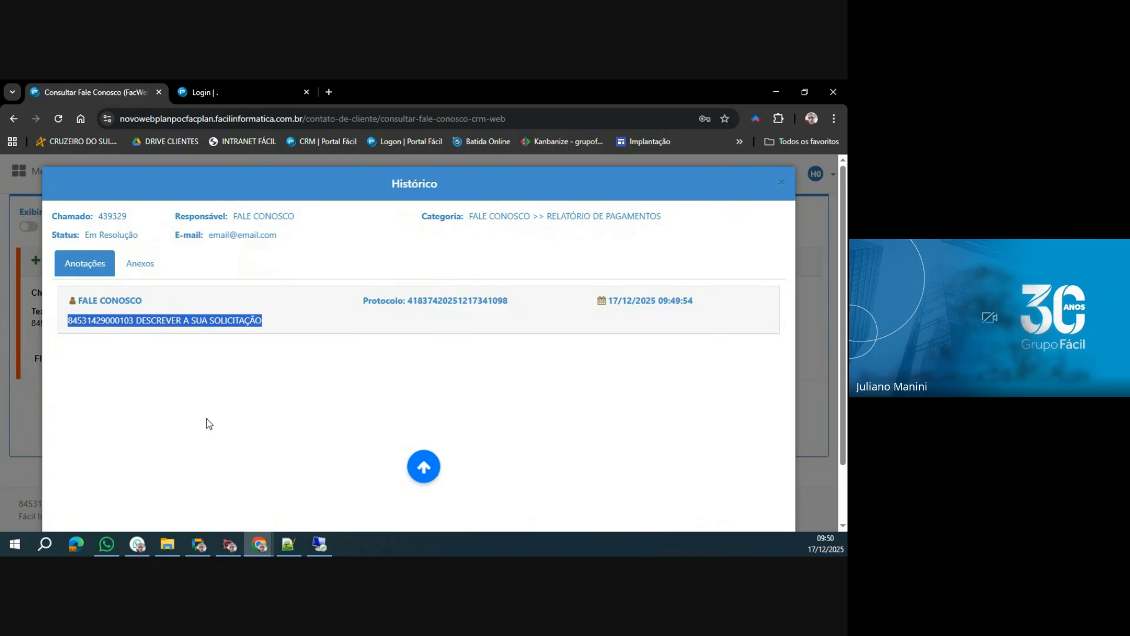
click(140, 270)
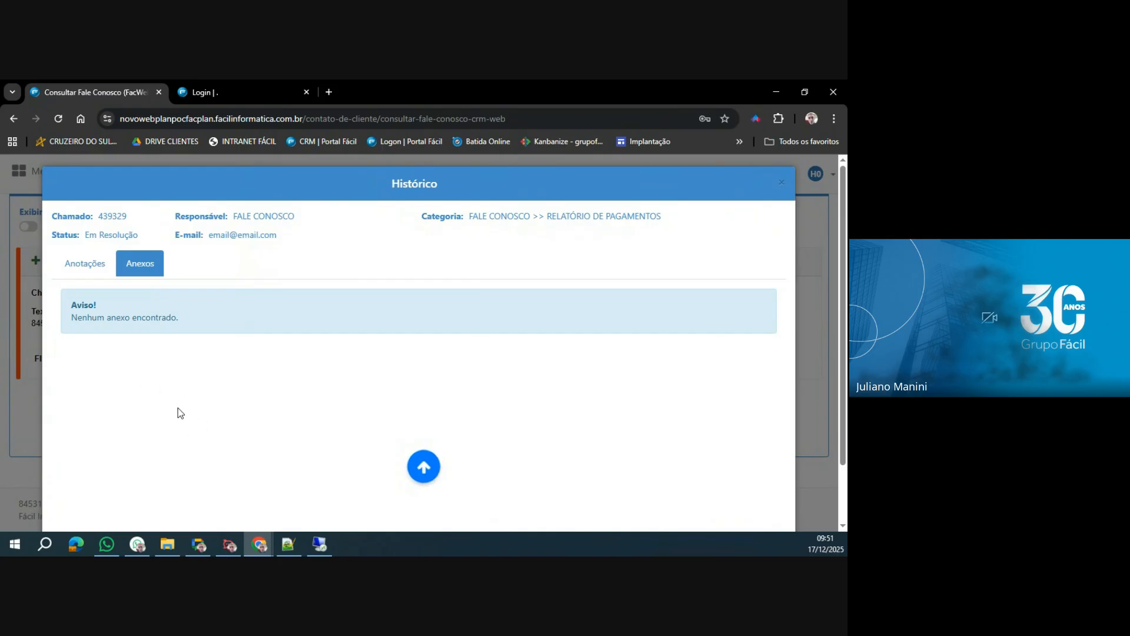
click(94, 266)
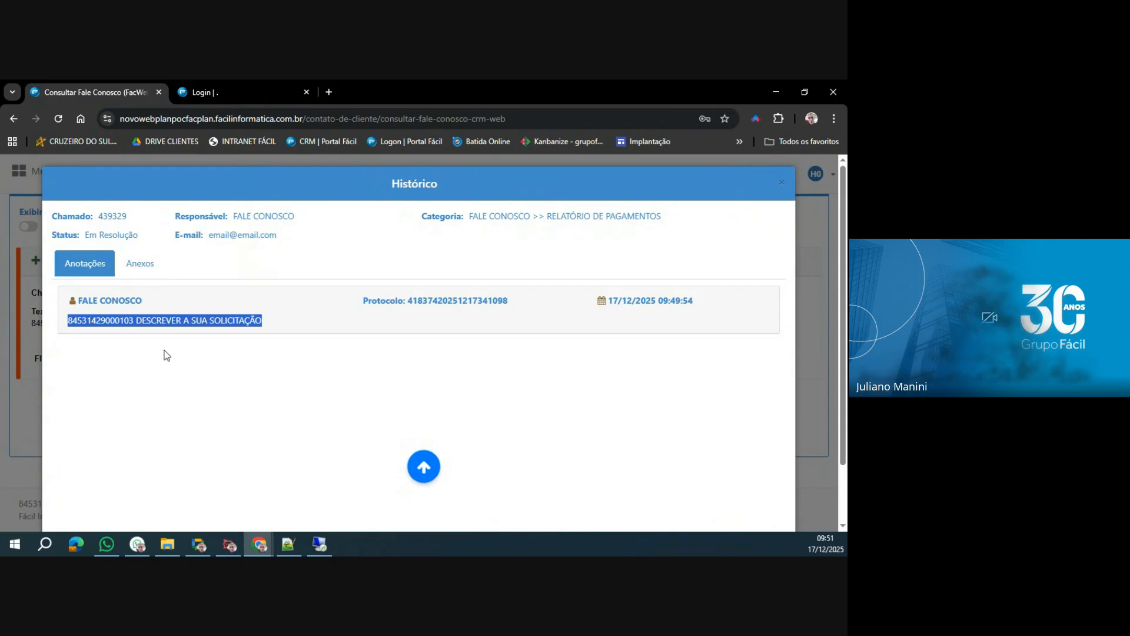
scroll(588, 393, down, 2)
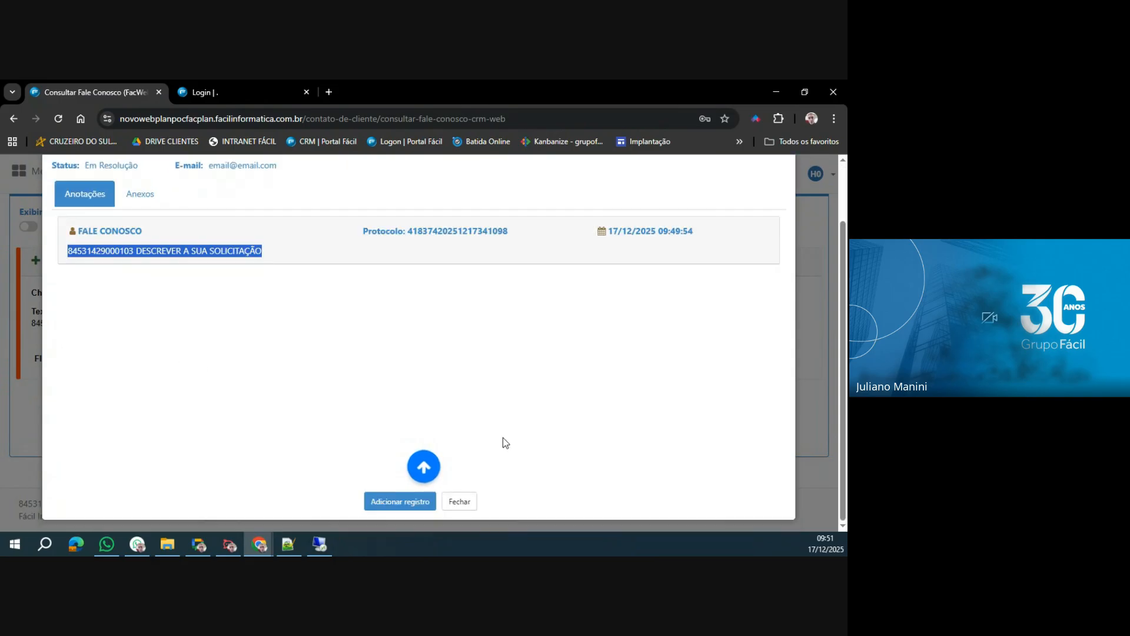
click(459, 500)
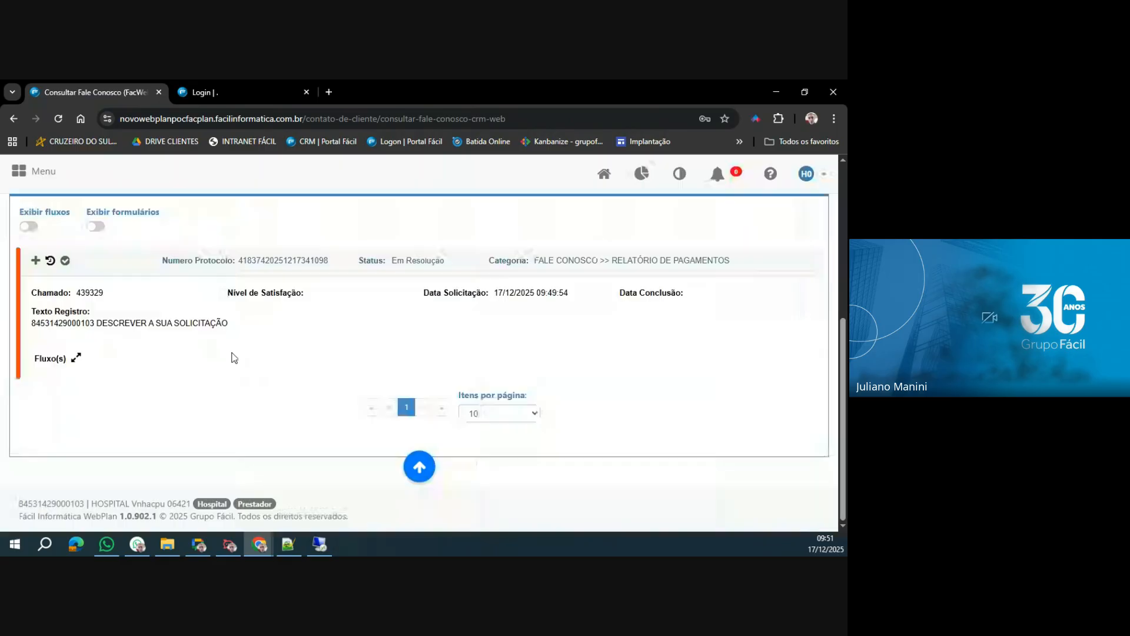
Open a Novo Registro for the request, review its text and file attachment fields, and close it without sending.
click(35, 262)
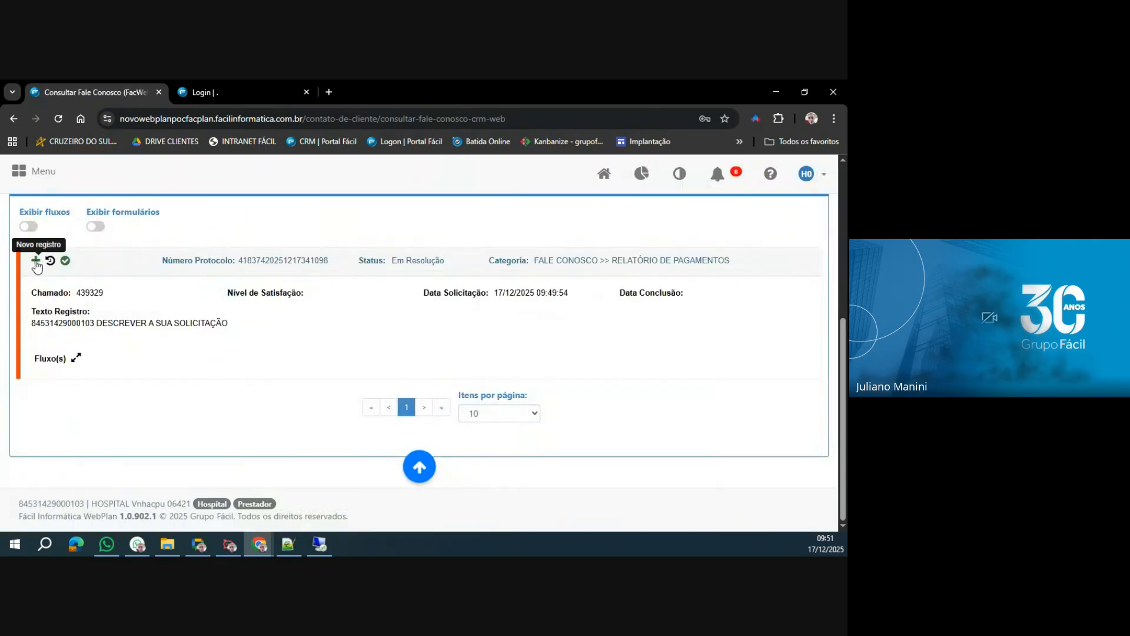
scroll(328, 305, down, 1)
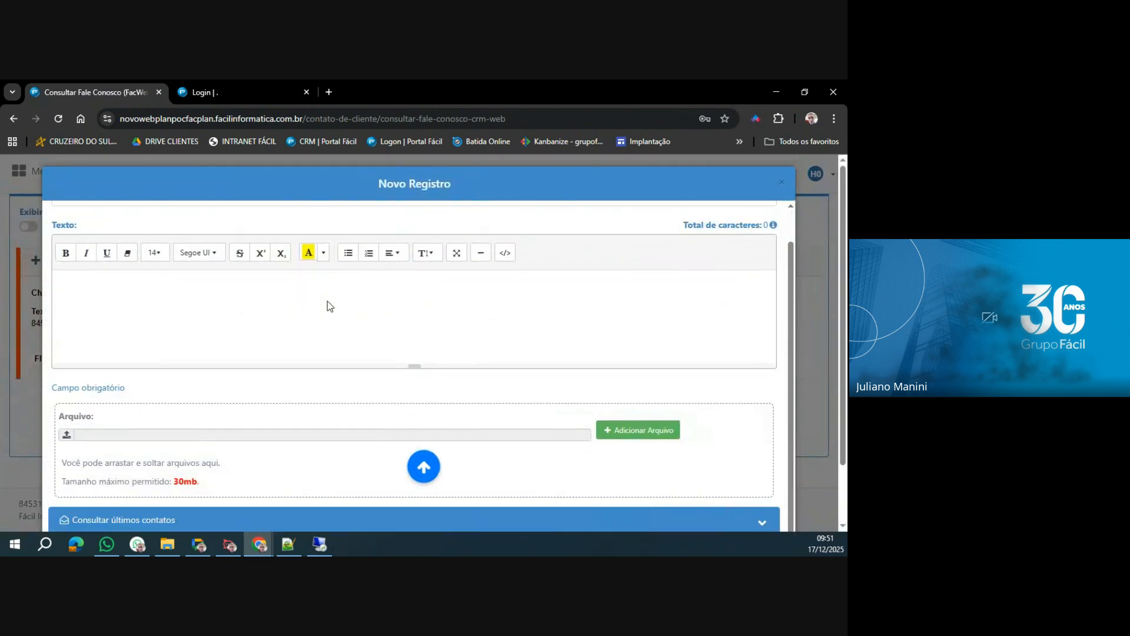
scroll(328, 305, up, 1)
scroll(295, 343, down, 1)
scroll(132, 437, down, 1)
scroll(133, 437, down, 1)
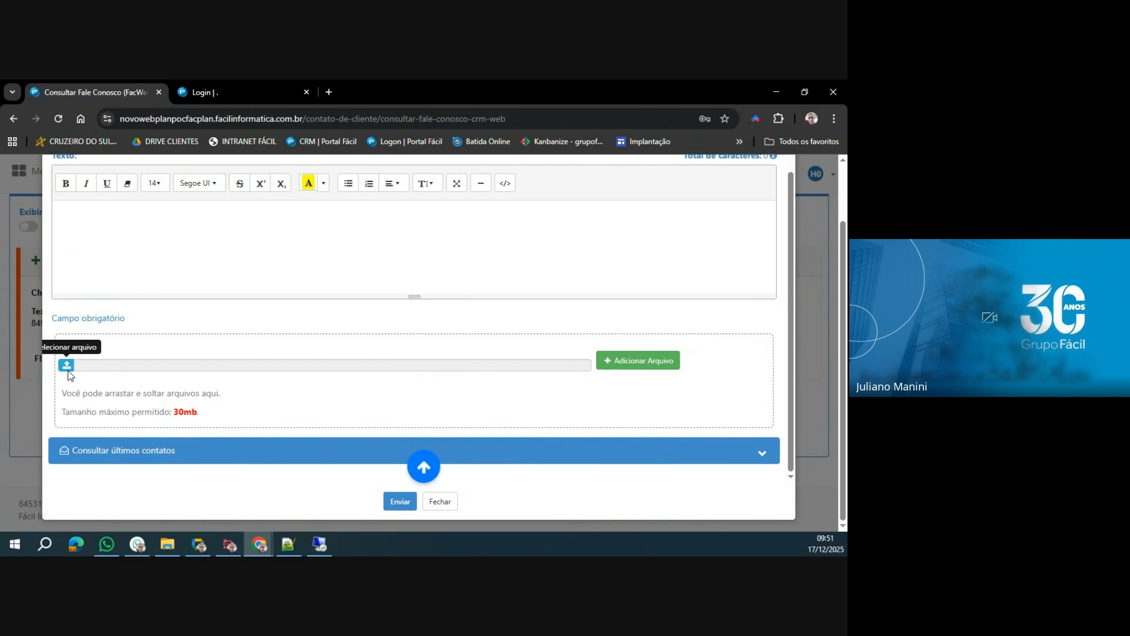
click(440, 501)
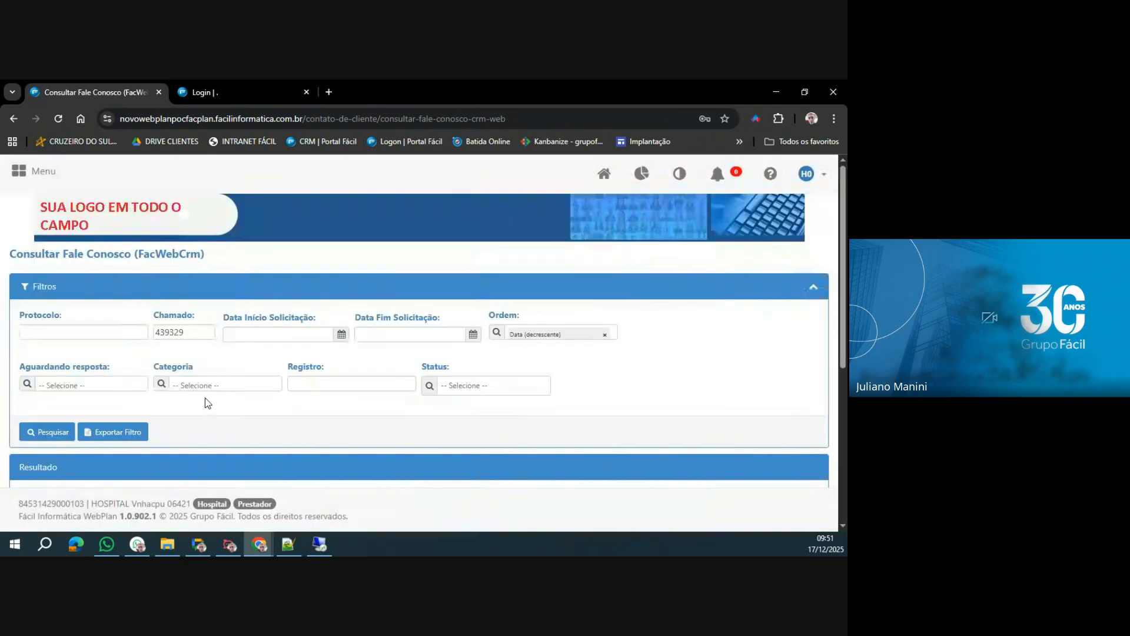
Open the Demonstrativo de Pagamento report.
click(36, 171)
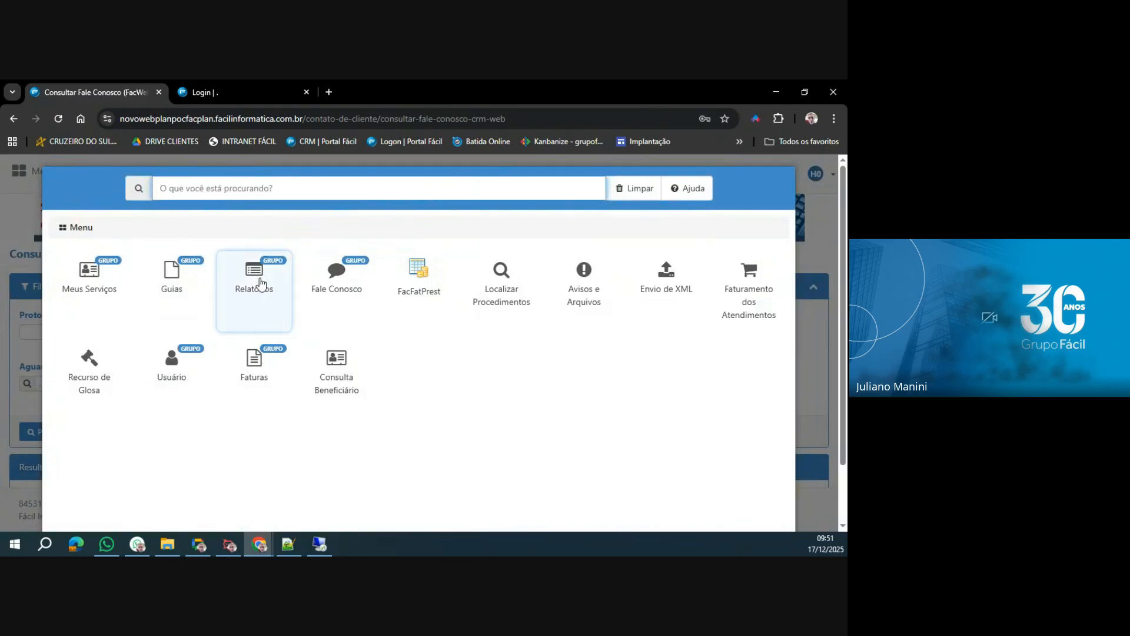
click(262, 283)
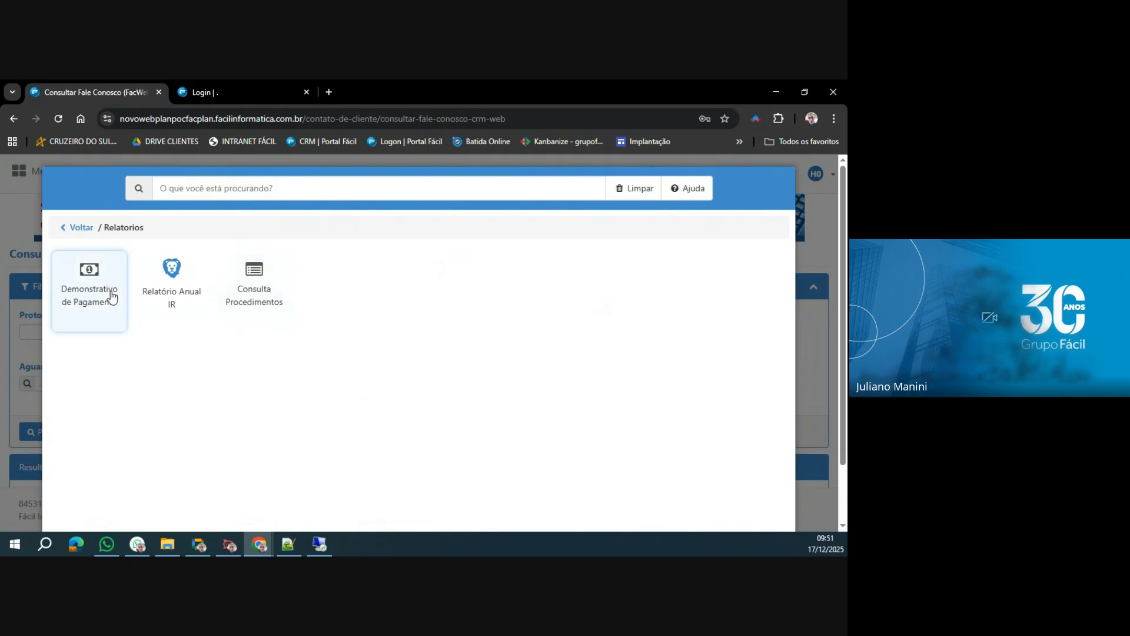
click(115, 312)
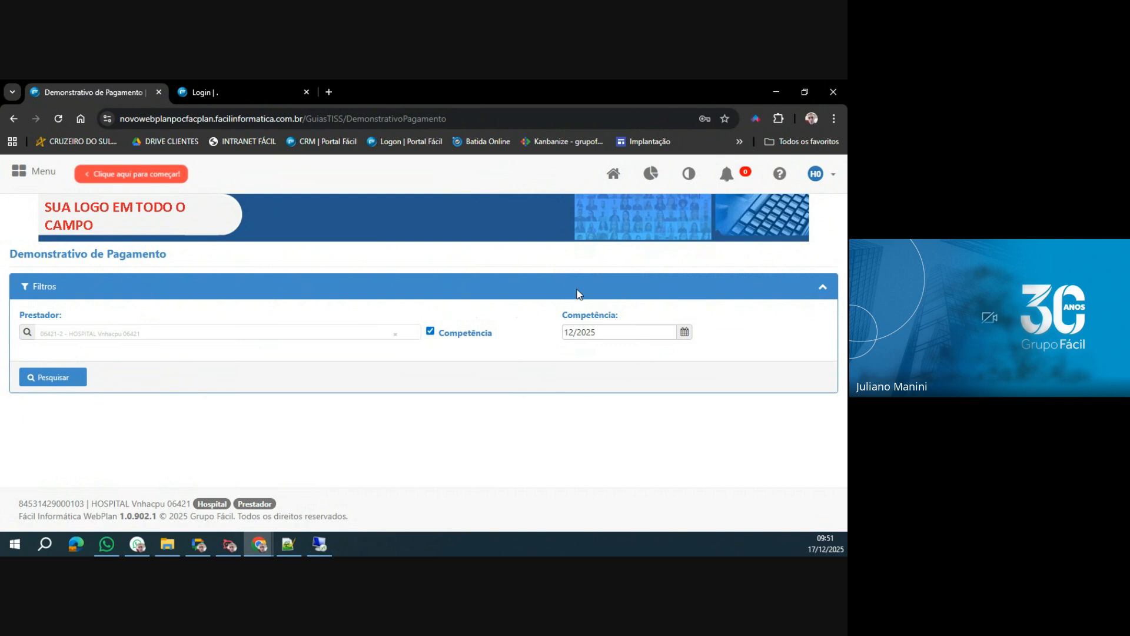
Keep the Competência filter enabled, set it to 07/2025 and search for the provider's payments.
click(430, 334)
click(430, 332)
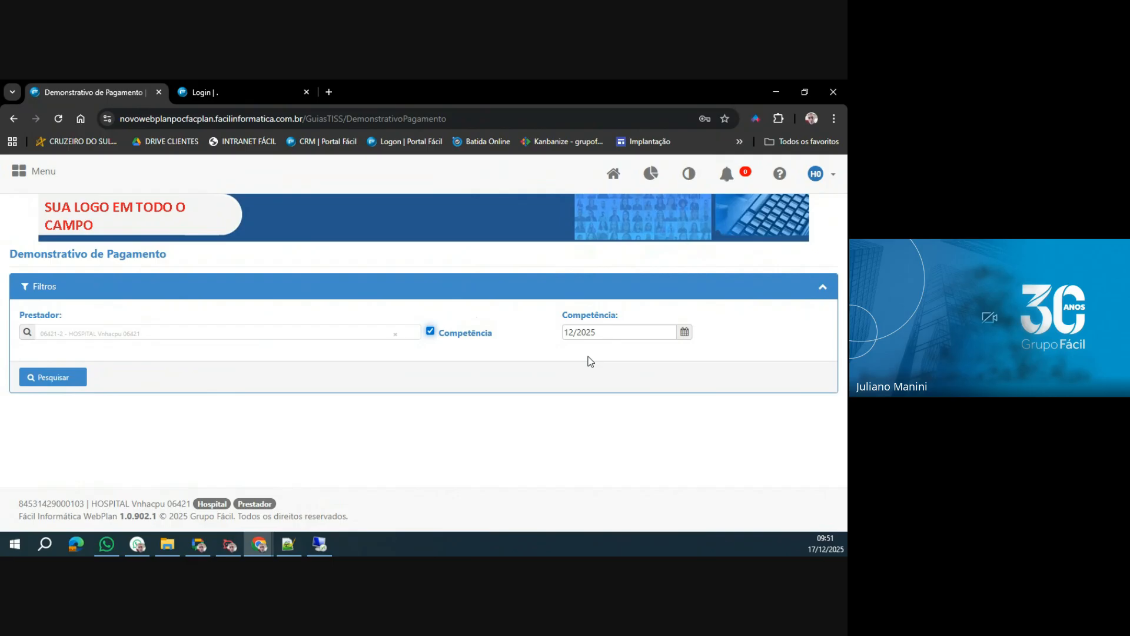
click(624, 333)
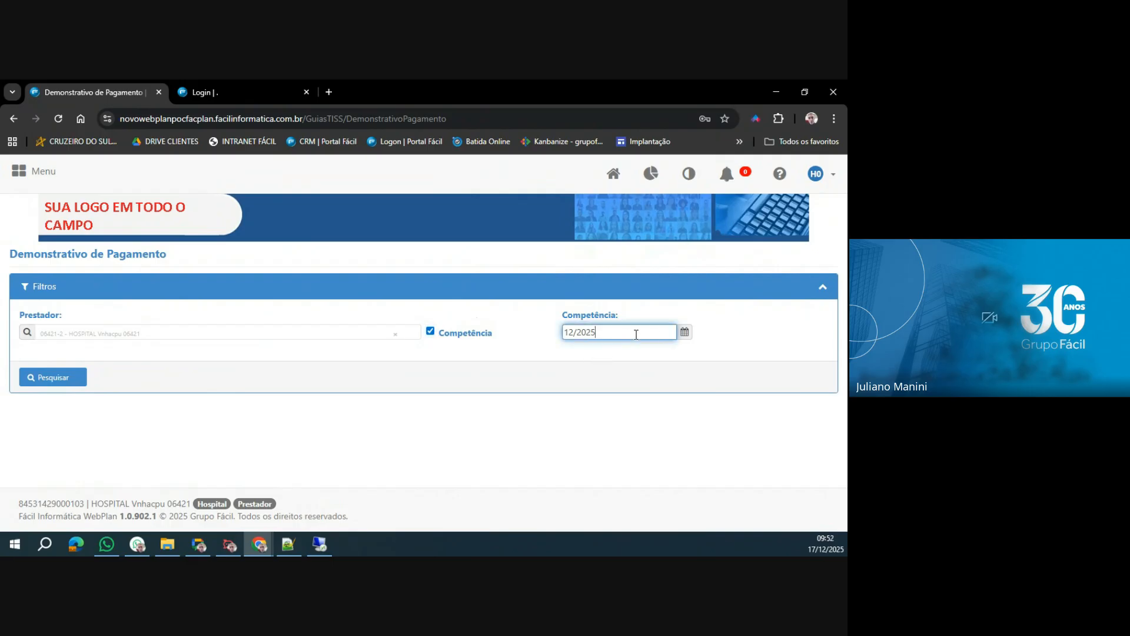
click(685, 332)
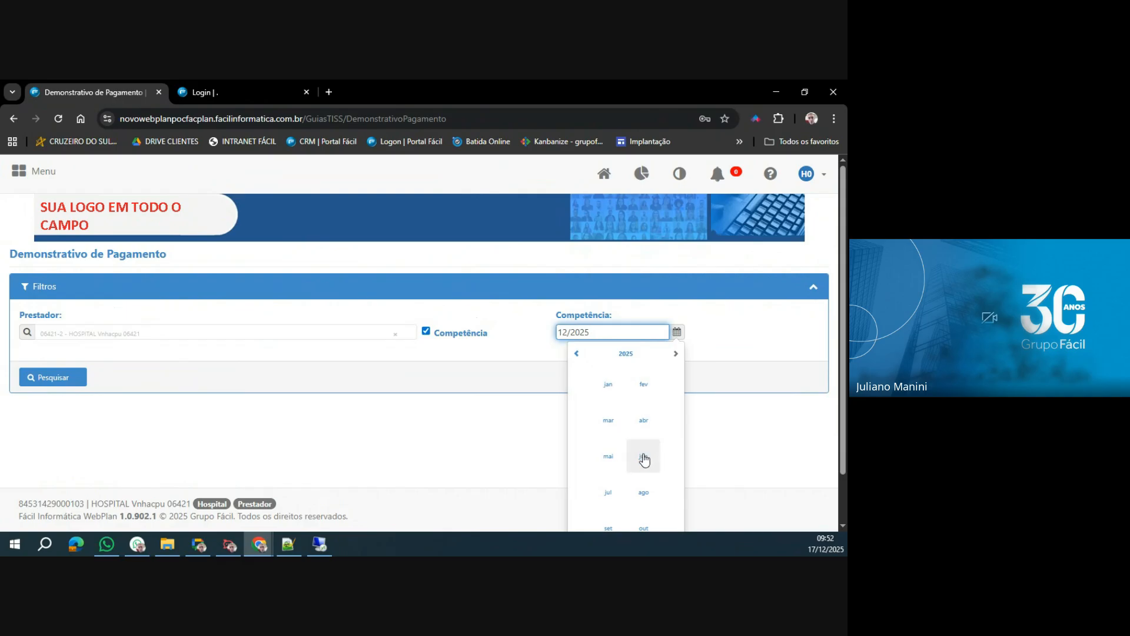
click(609, 491)
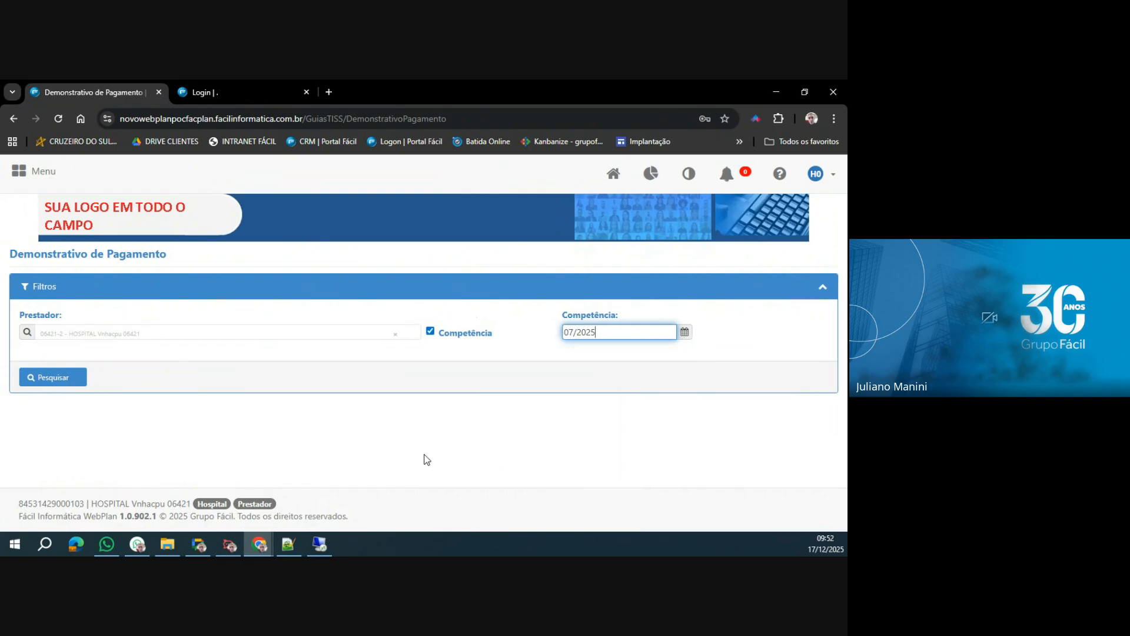
click(71, 378)
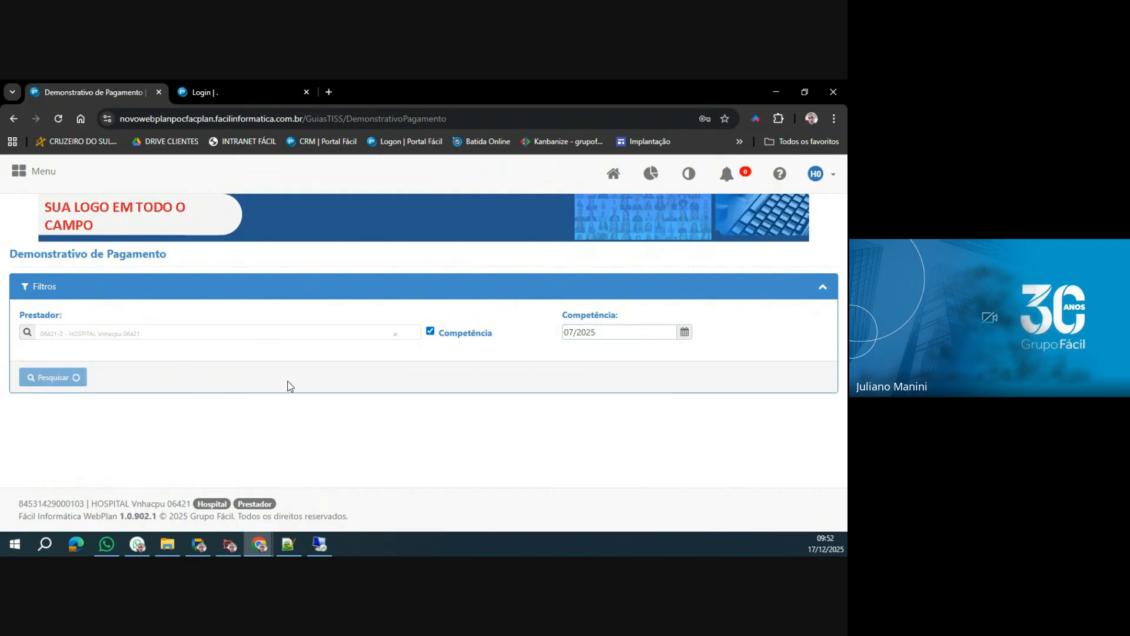
Review the payment's bank details, payment date and the informed, processed, released and disallowed totals, and open its detailed statement.
scroll(290, 386, down, 1)
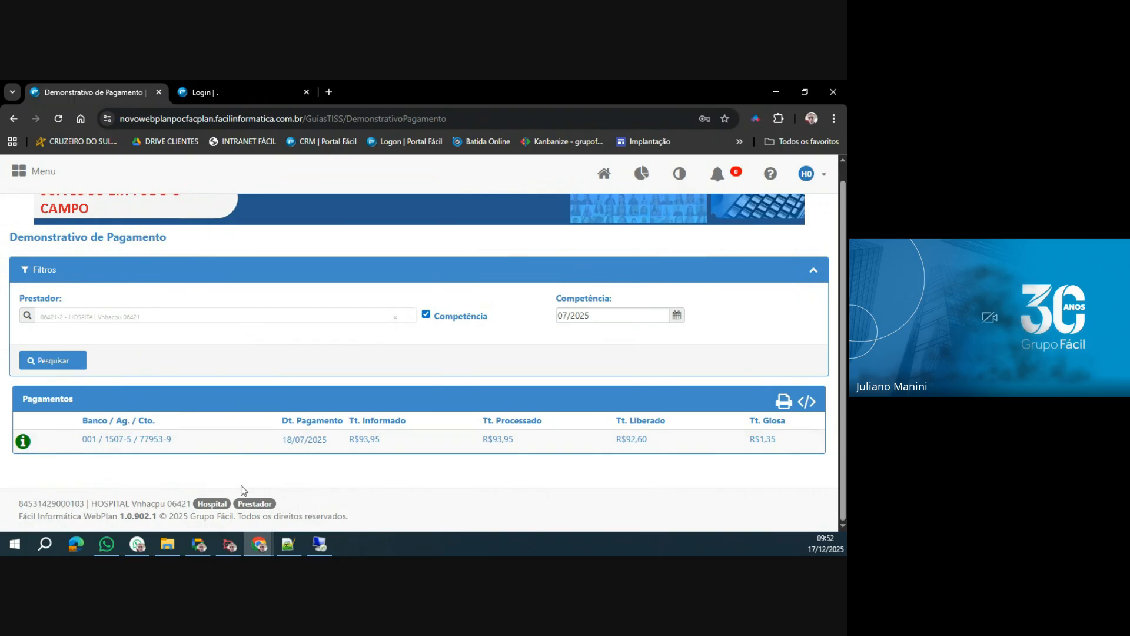
drag(133, 442, 195, 444)
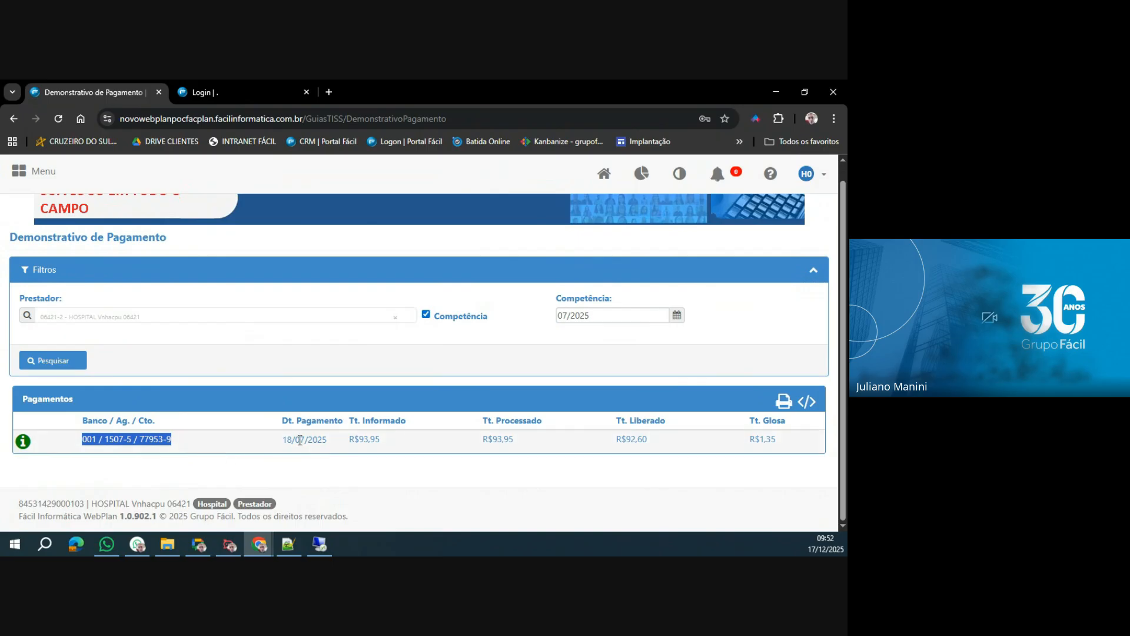
drag(288, 442, 343, 454)
click(350, 443)
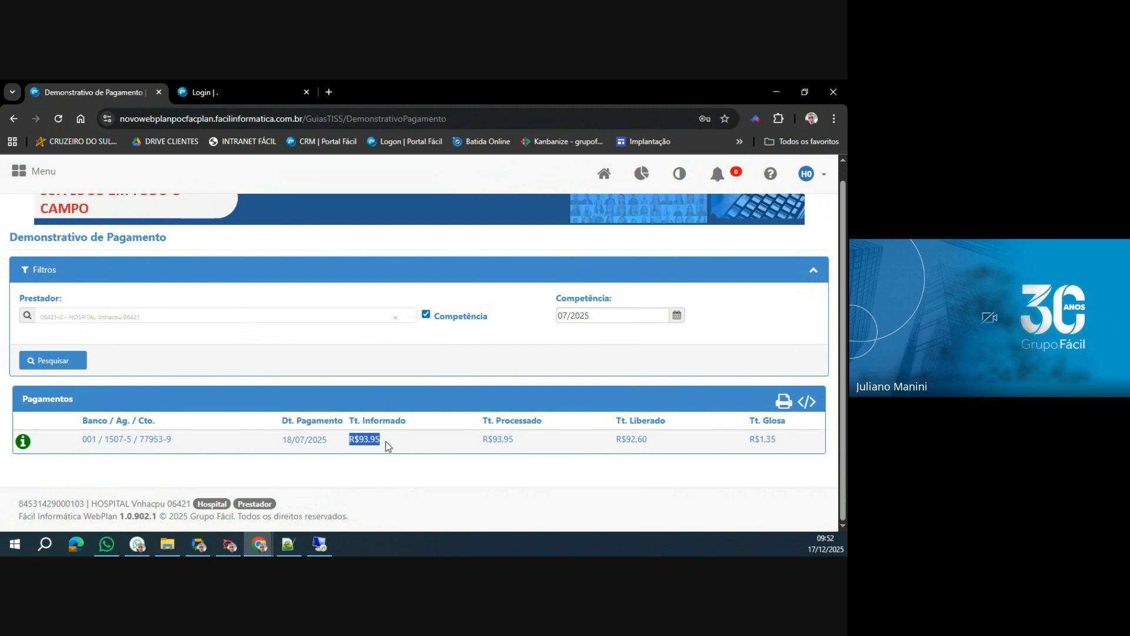
drag(480, 439, 528, 447)
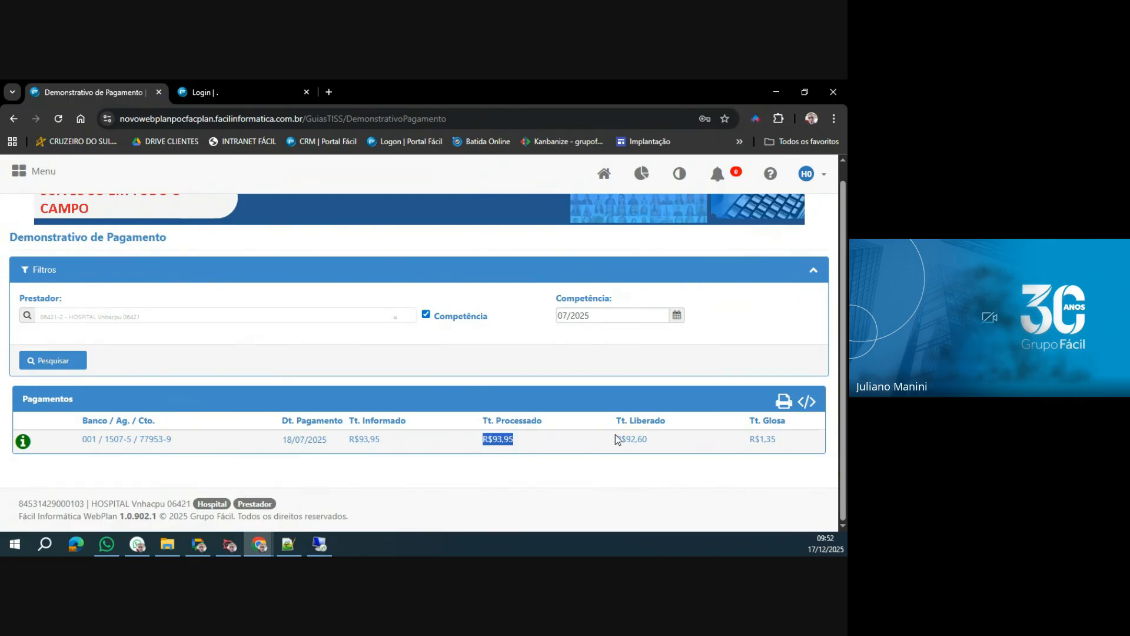
drag(615, 440, 671, 440)
drag(760, 439, 777, 440)
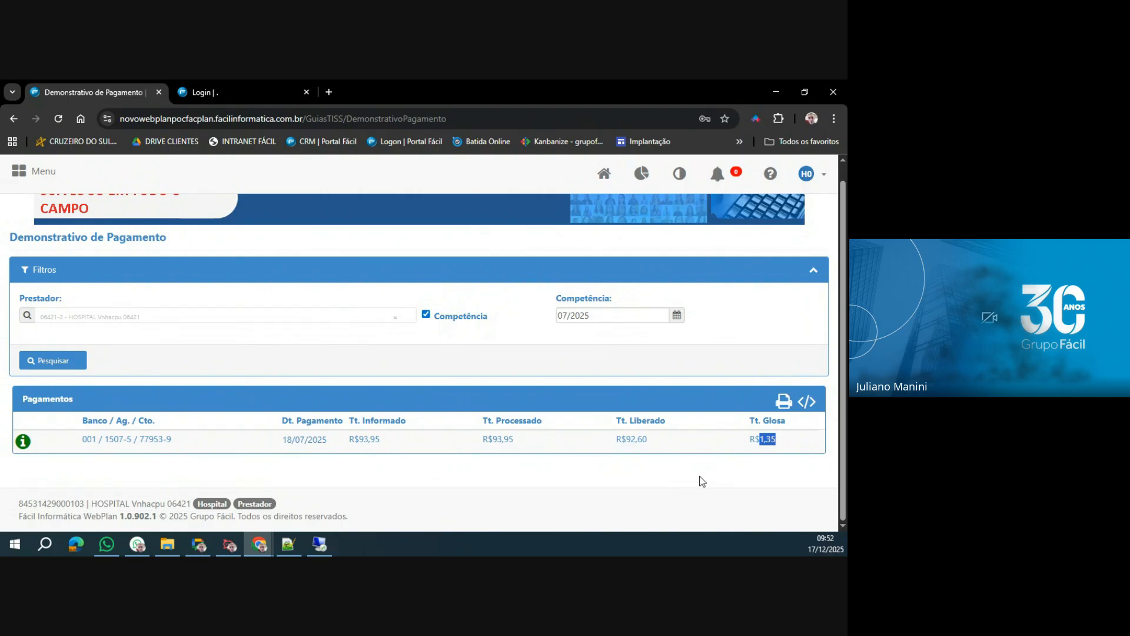
click(23, 441)
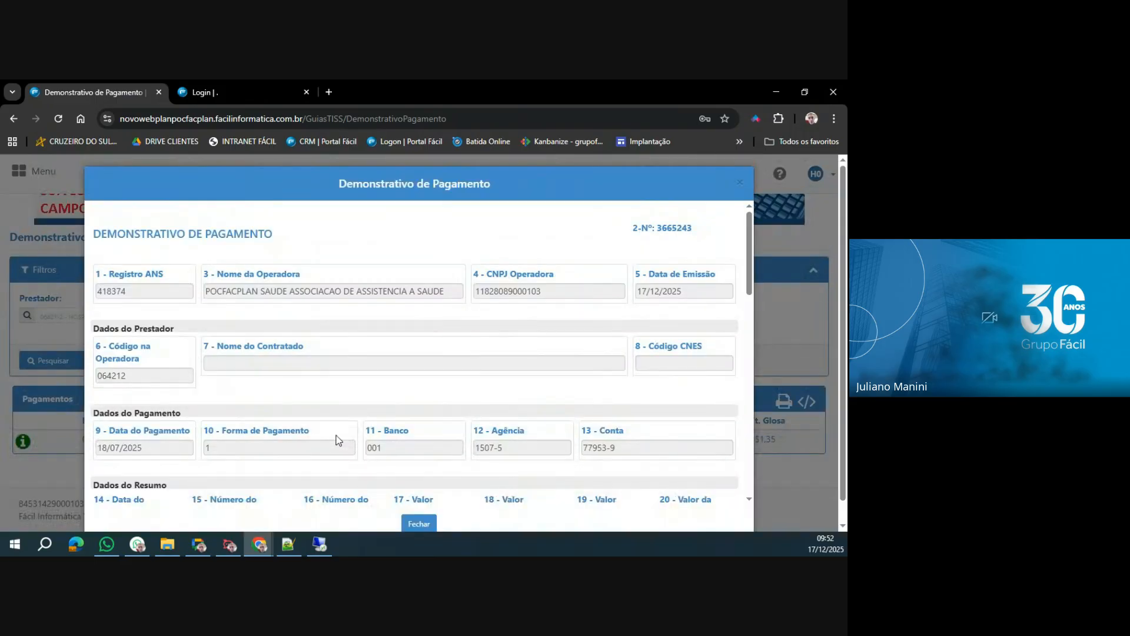
Review the statement's protocol summary, tax debits and final net totals, and close the detailed statement.
scroll(399, 390, down, 5)
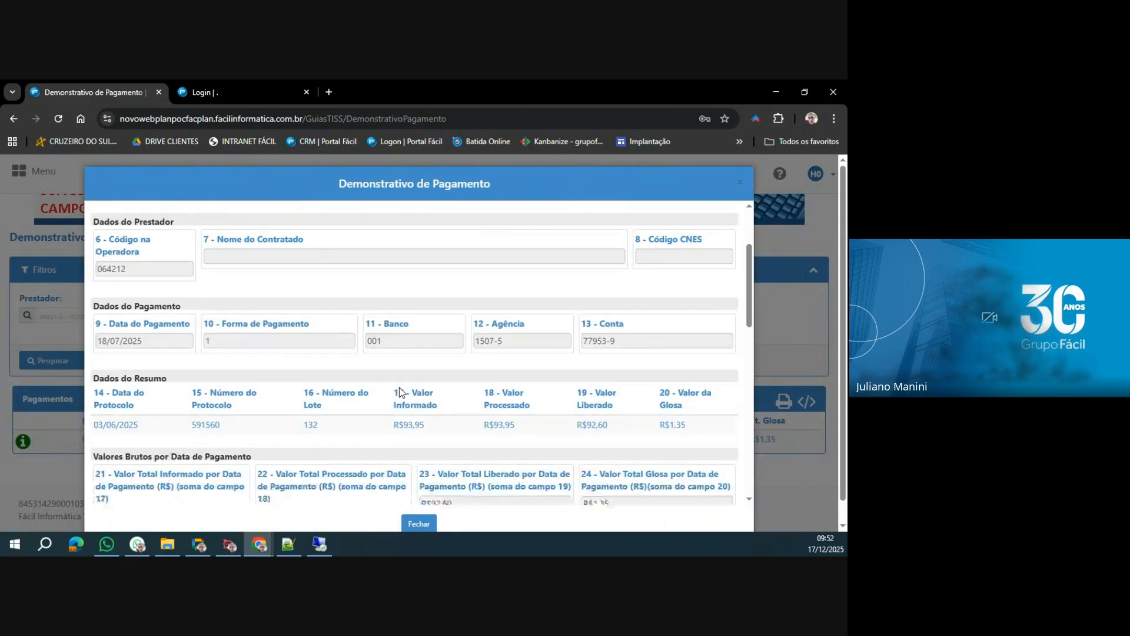
scroll(399, 386, down, 4)
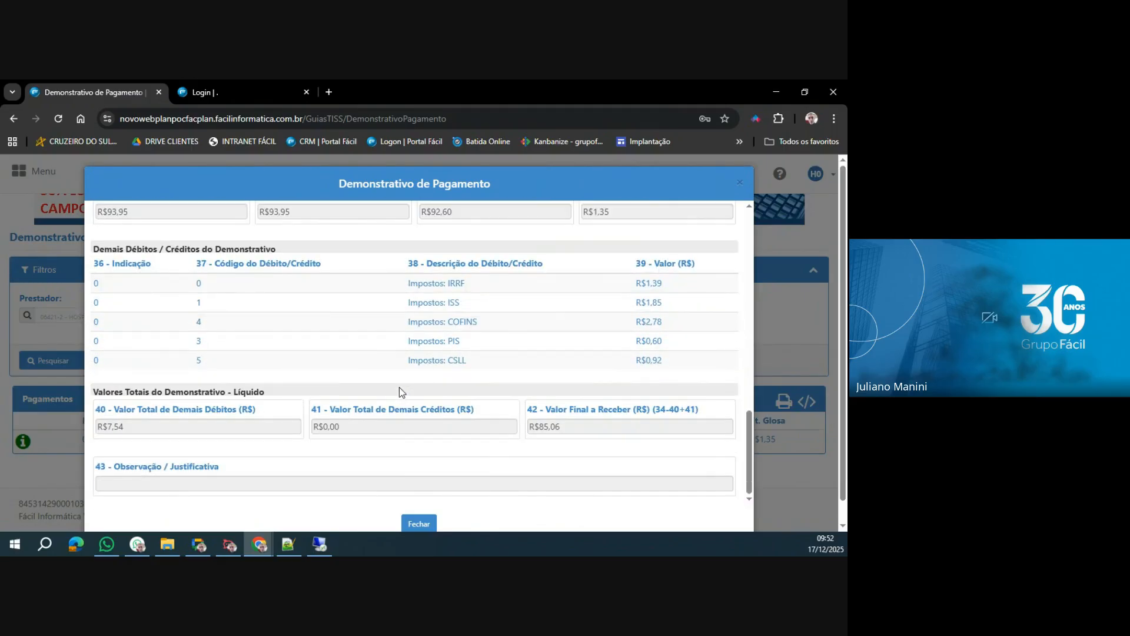
click(425, 526)
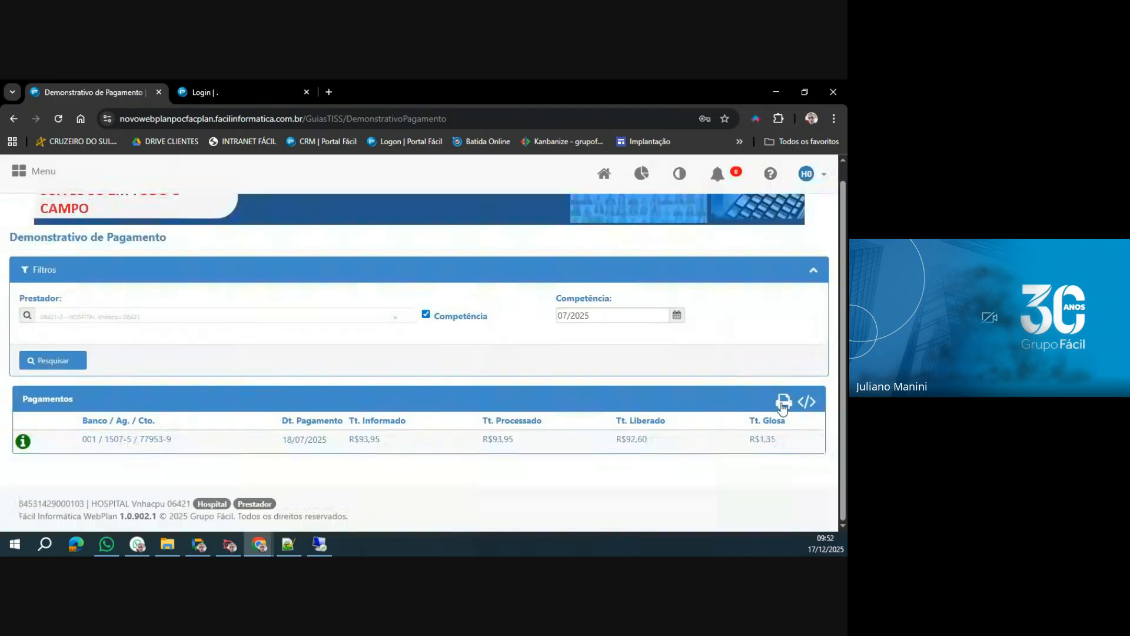
Open the printable PDF version of the payment statement, check it, and return to the Demonstrativo de Pagamento page.
click(783, 402)
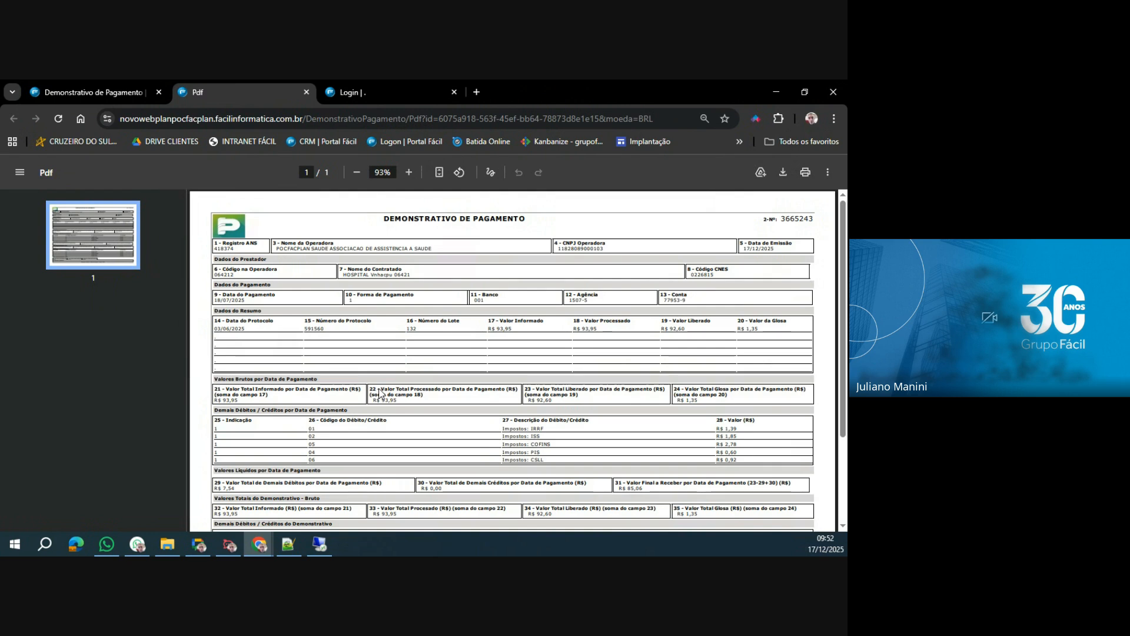
click(121, 95)
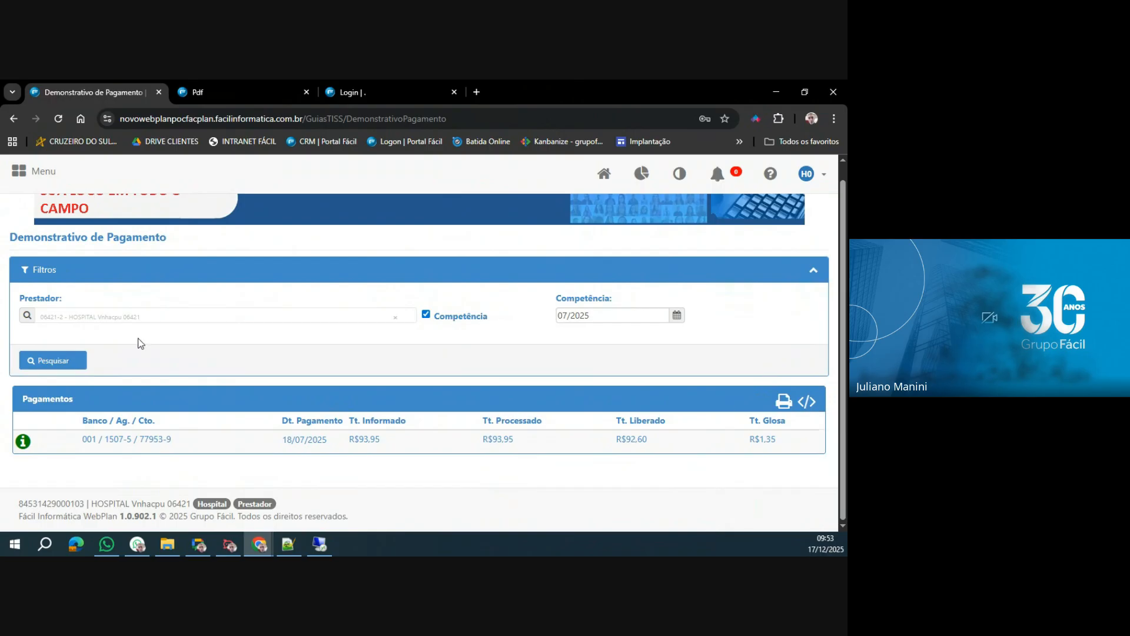
Open the Relatório Anual IR report from the Relatorios group.
scroll(140, 343, up, 1)
click(19, 172)
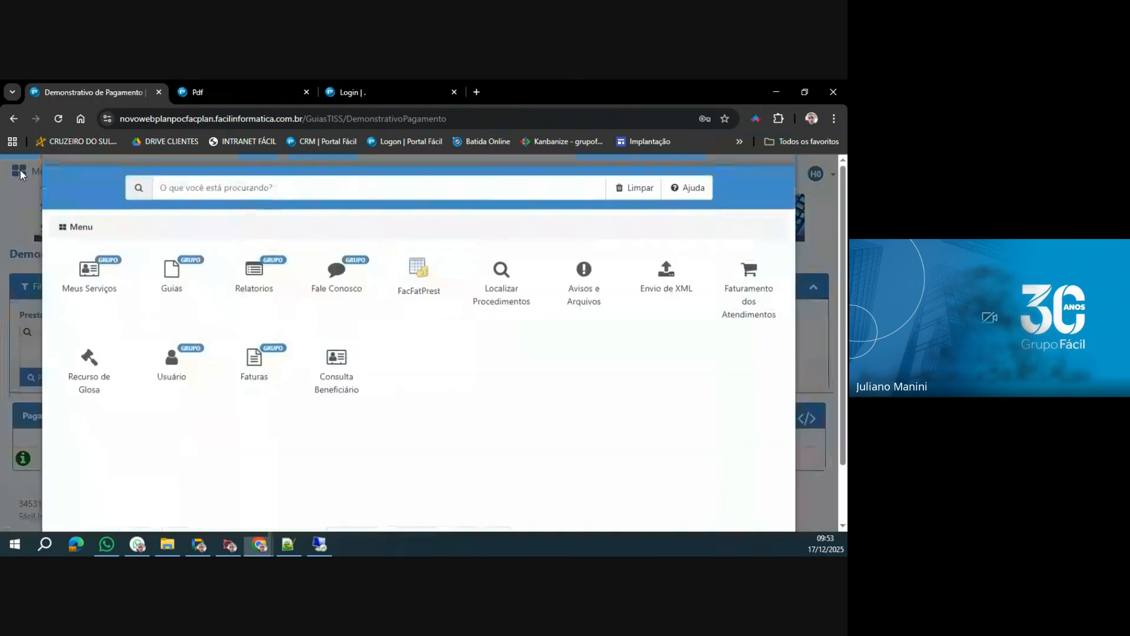
click(254, 289)
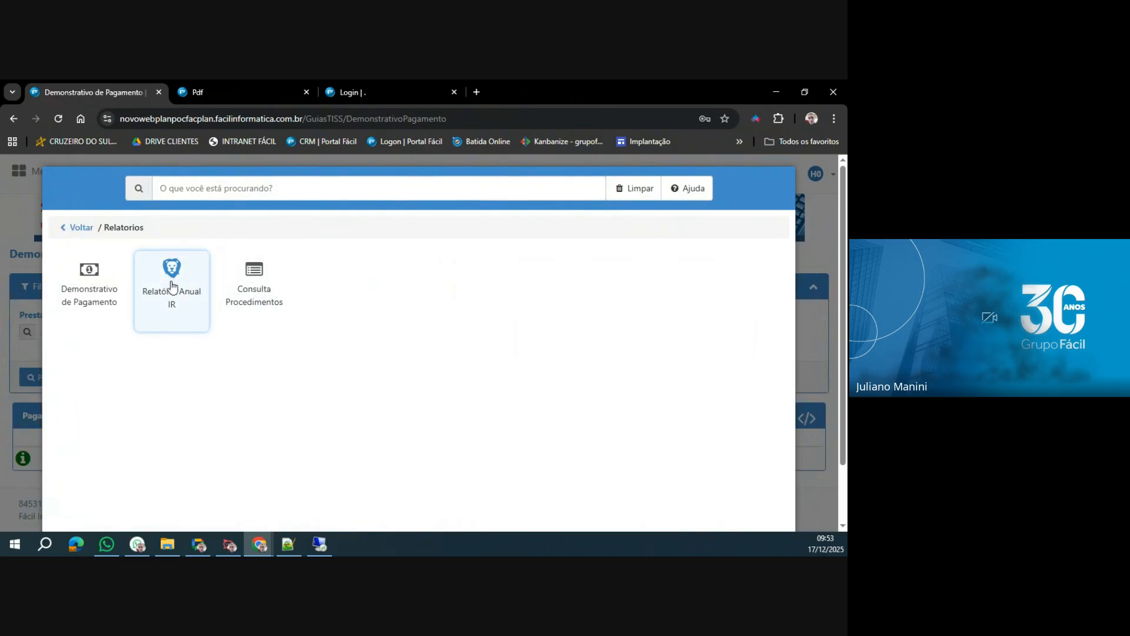
click(172, 287)
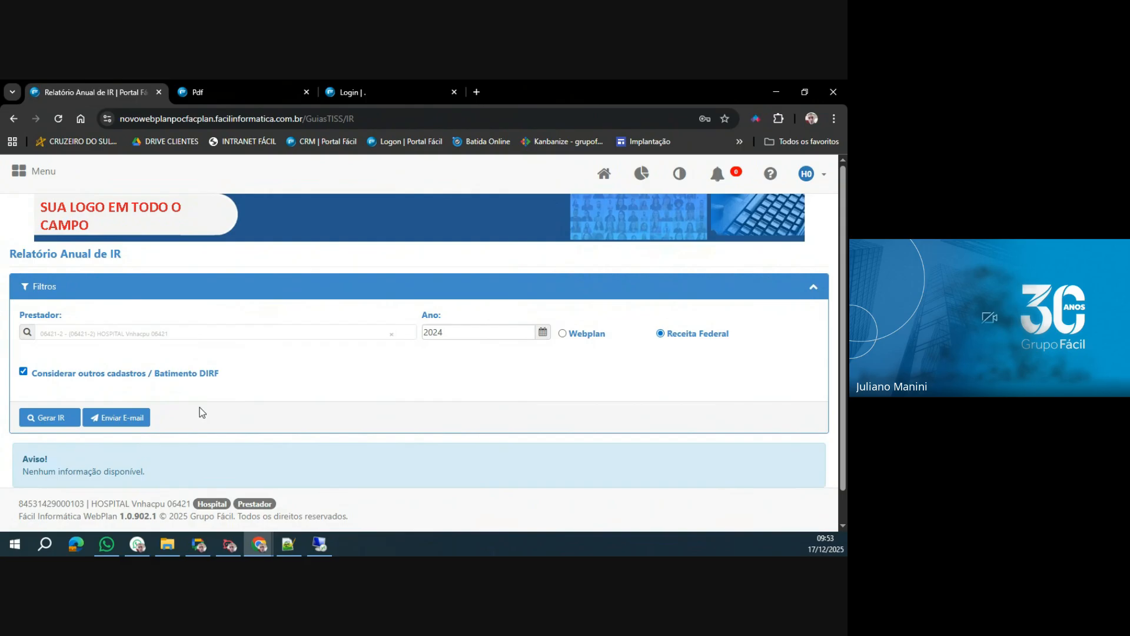
click(51, 419)
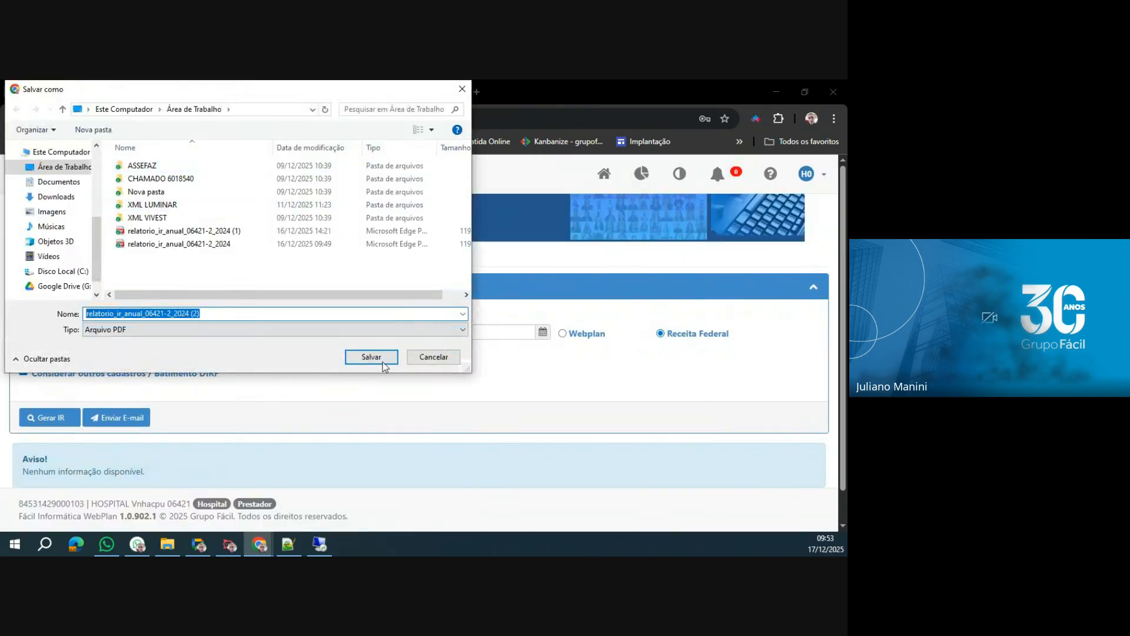
click(383, 366)
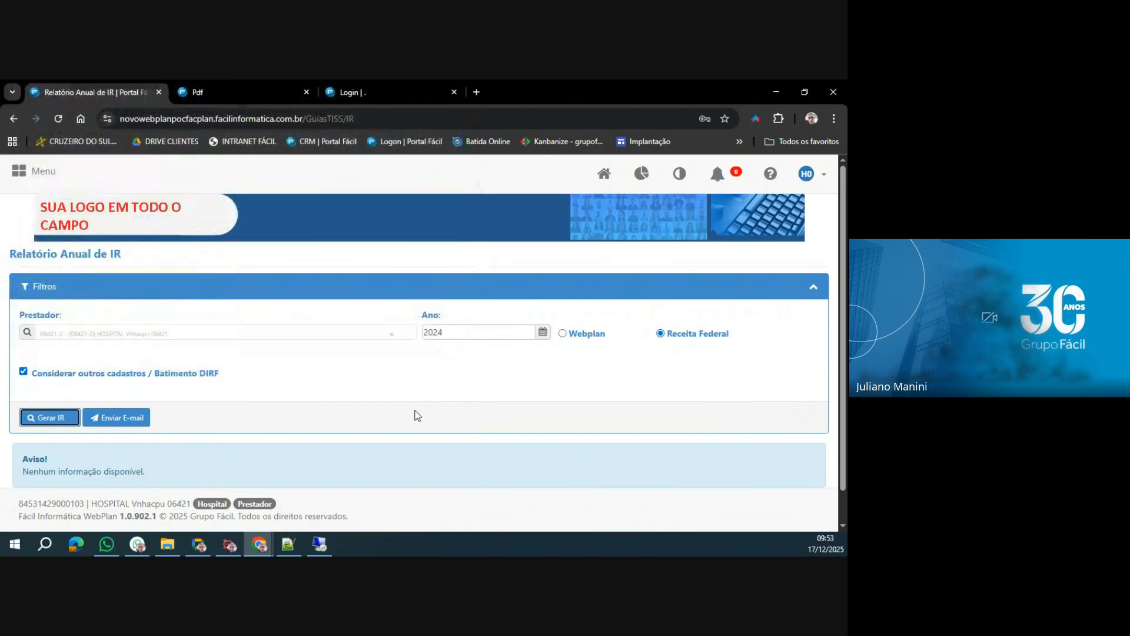
click(789, 119)
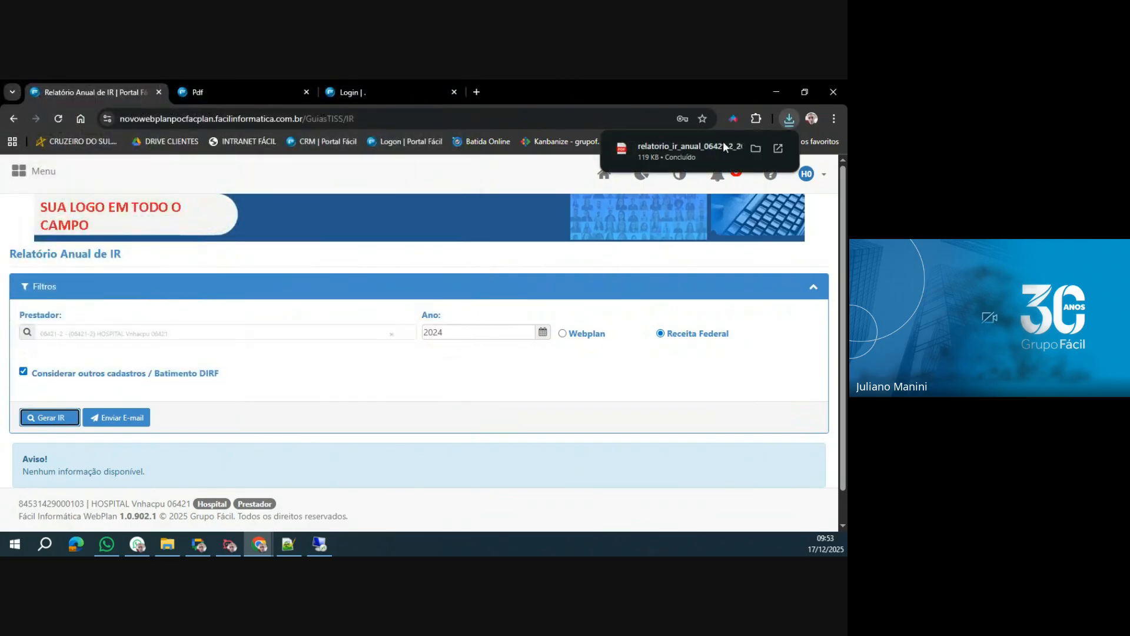
click(689, 147)
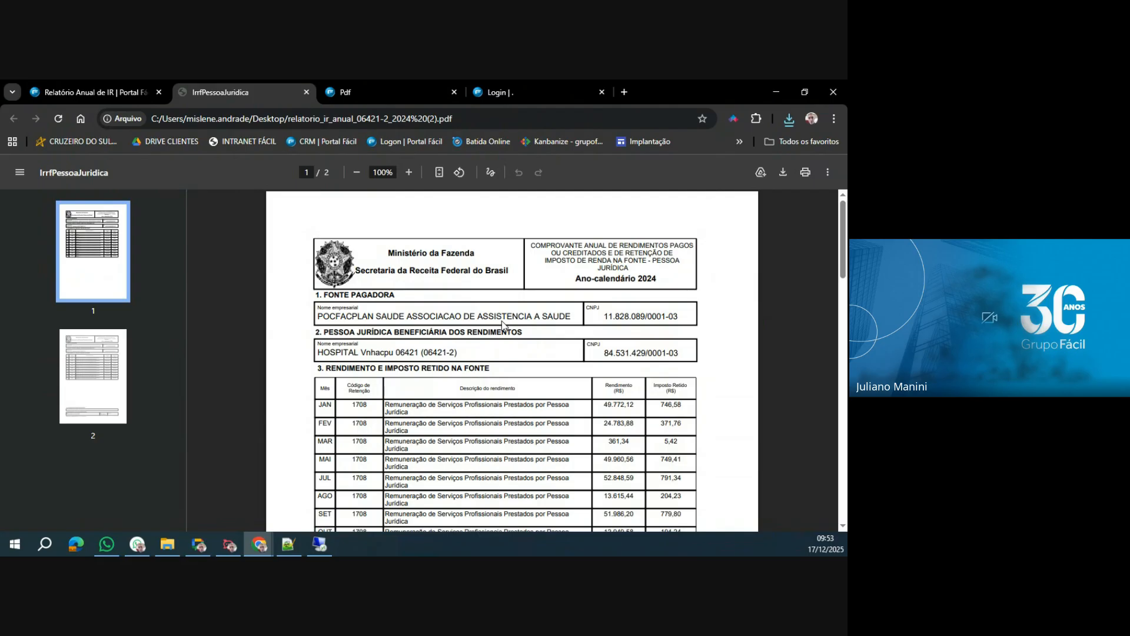
Review both pages of the downloaded annual income certificate and return to the Relatório Anual de IR page.
scroll(501, 320, down, 15)
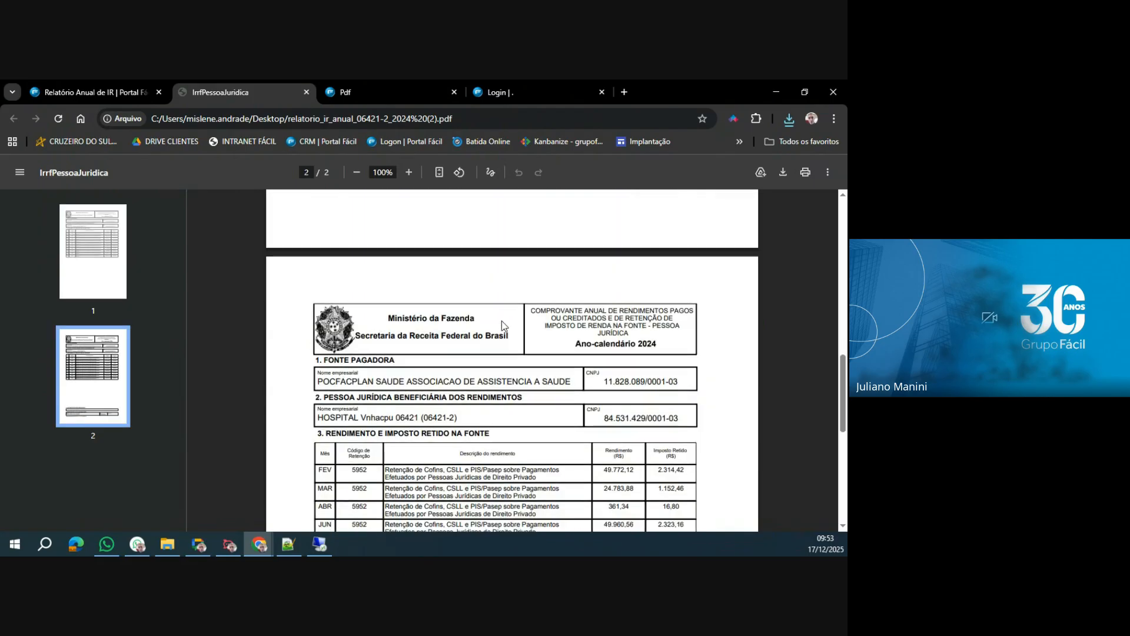
scroll(503, 326, up, 15)
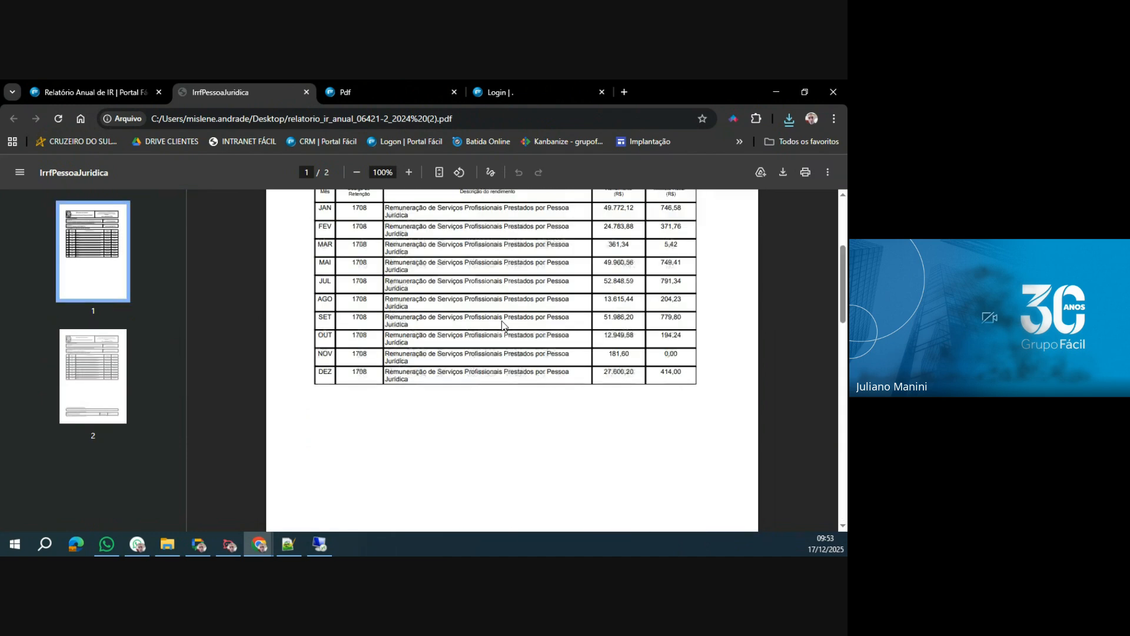
click(109, 89)
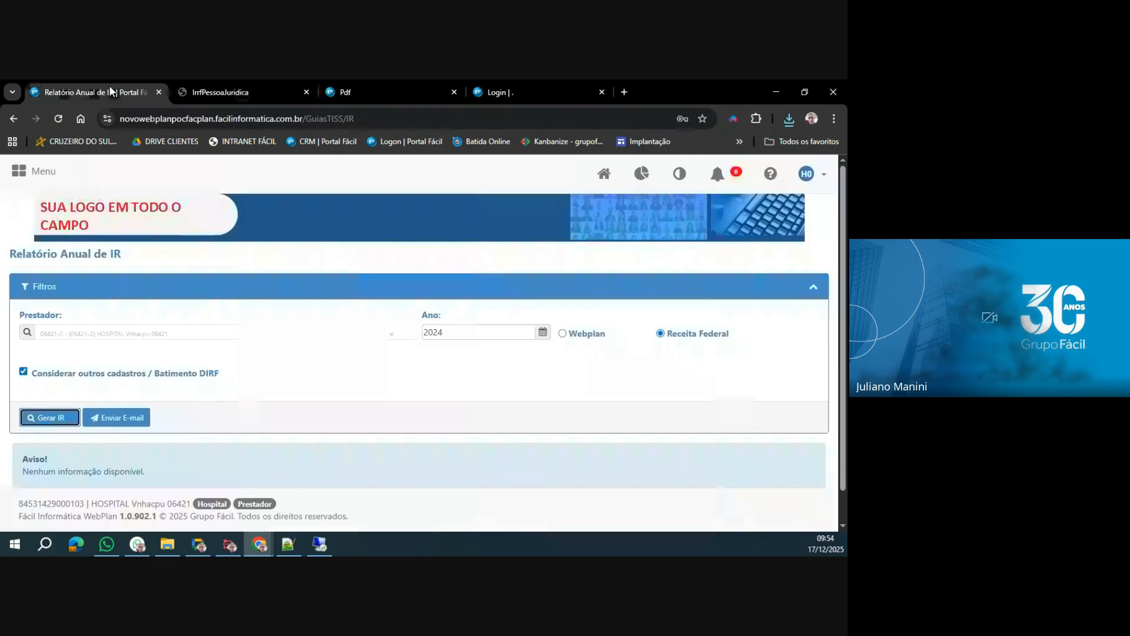
Generate the 2024 IR report in the Webplan format and review its monthly gross, IR and net values, totals and print option.
click(570, 338)
click(51, 417)
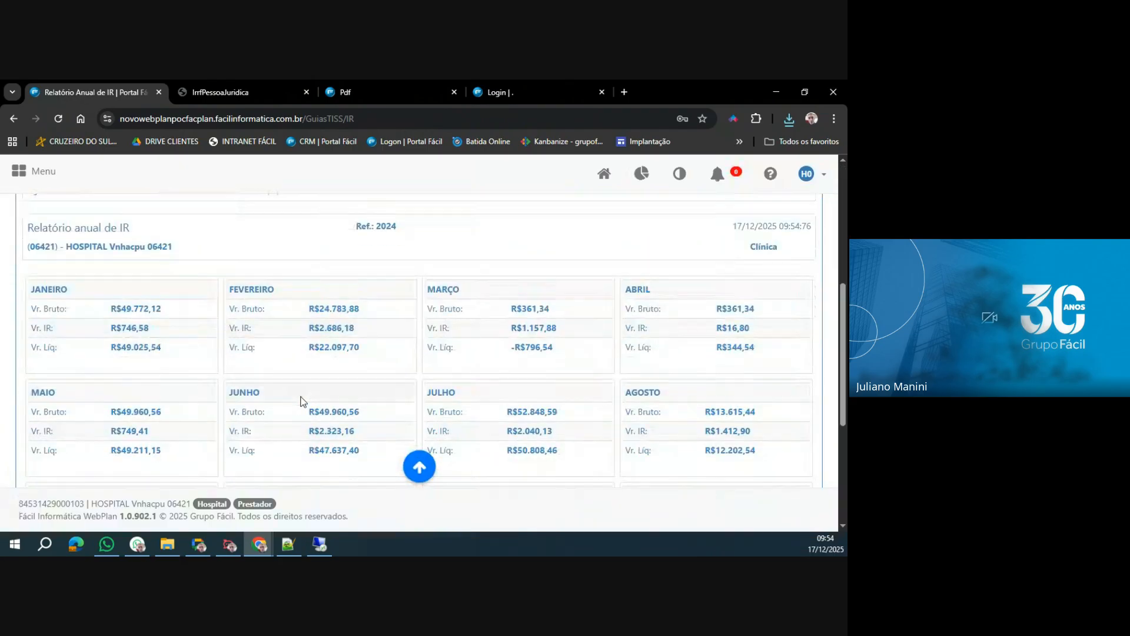
scroll(312, 397, down, 4)
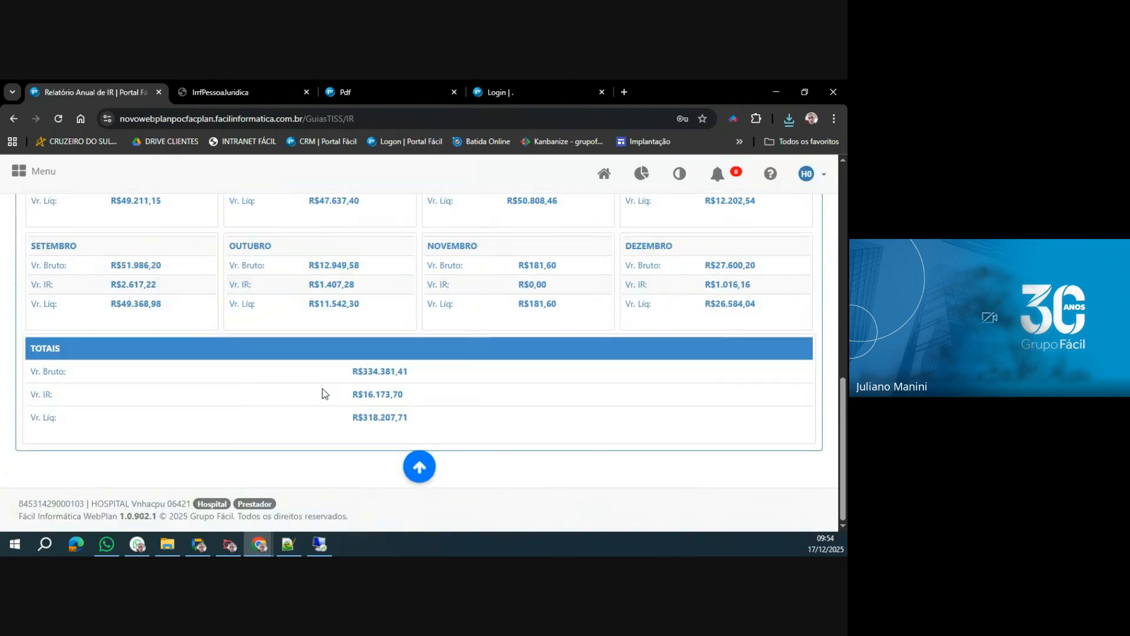
scroll(310, 362, up, 2)
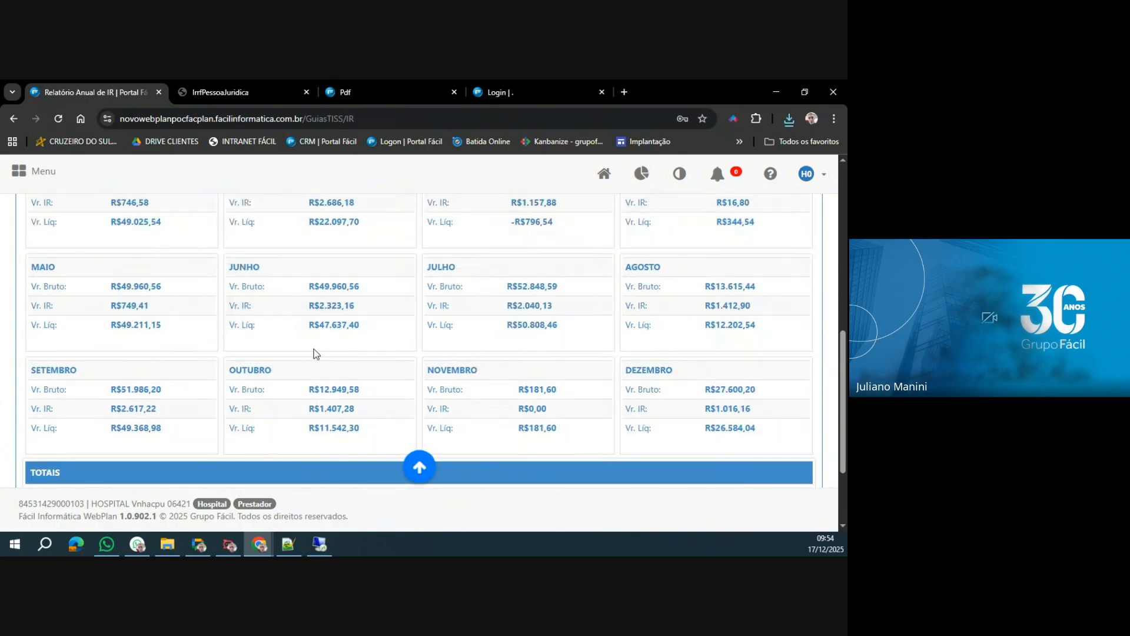
scroll(316, 354, down, 2)
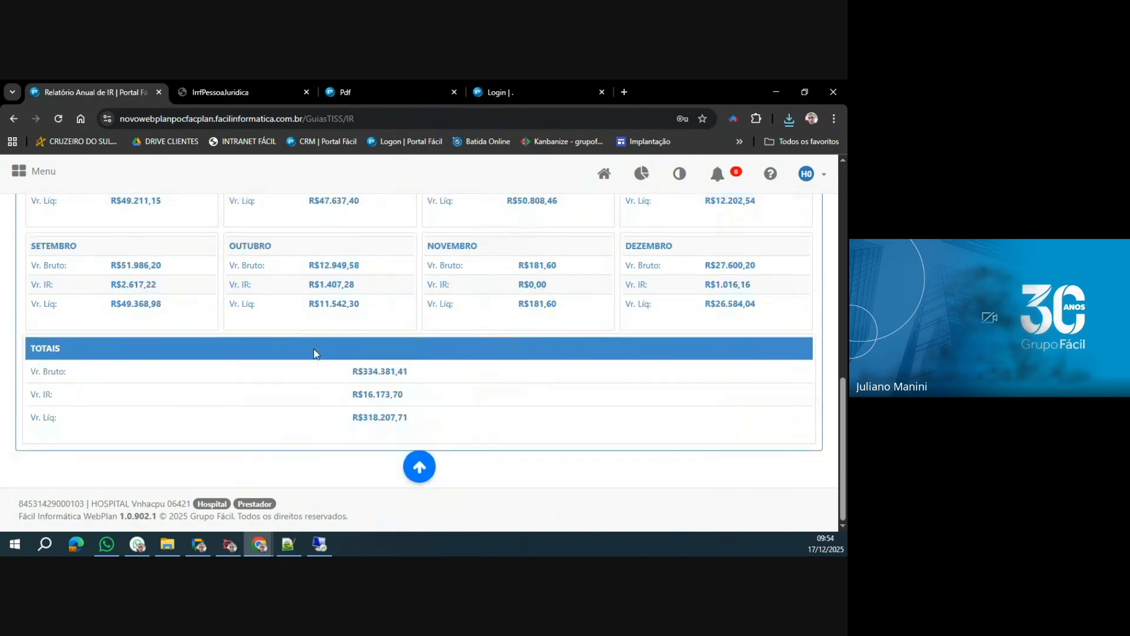
scroll(316, 353, up, 5)
scroll(313, 353, up, 1)
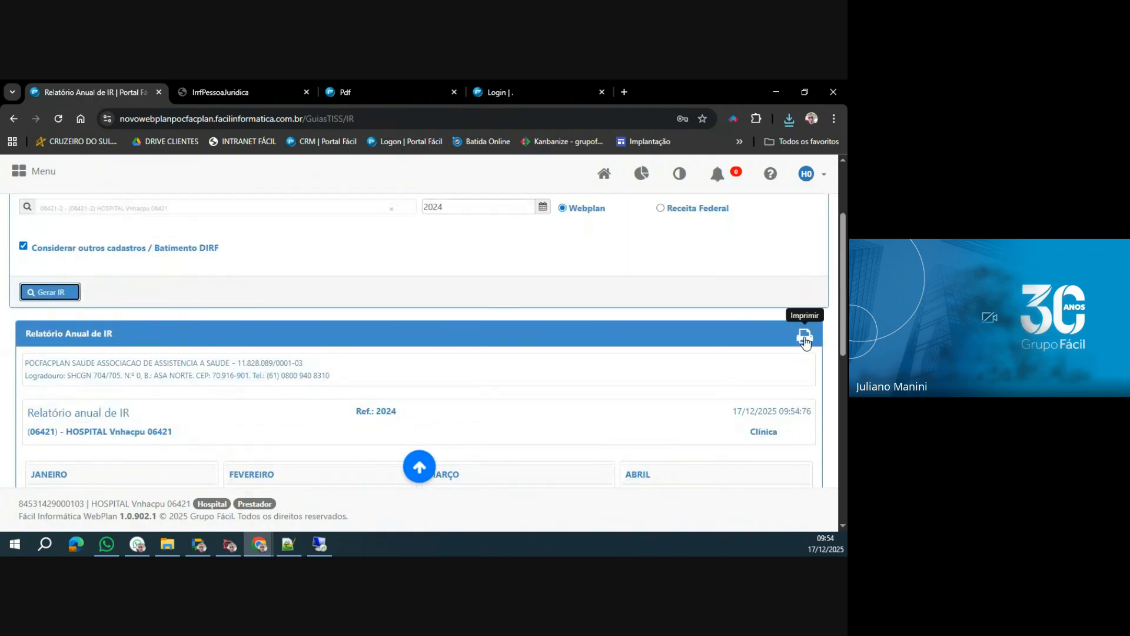
scroll(322, 431, up, 2)
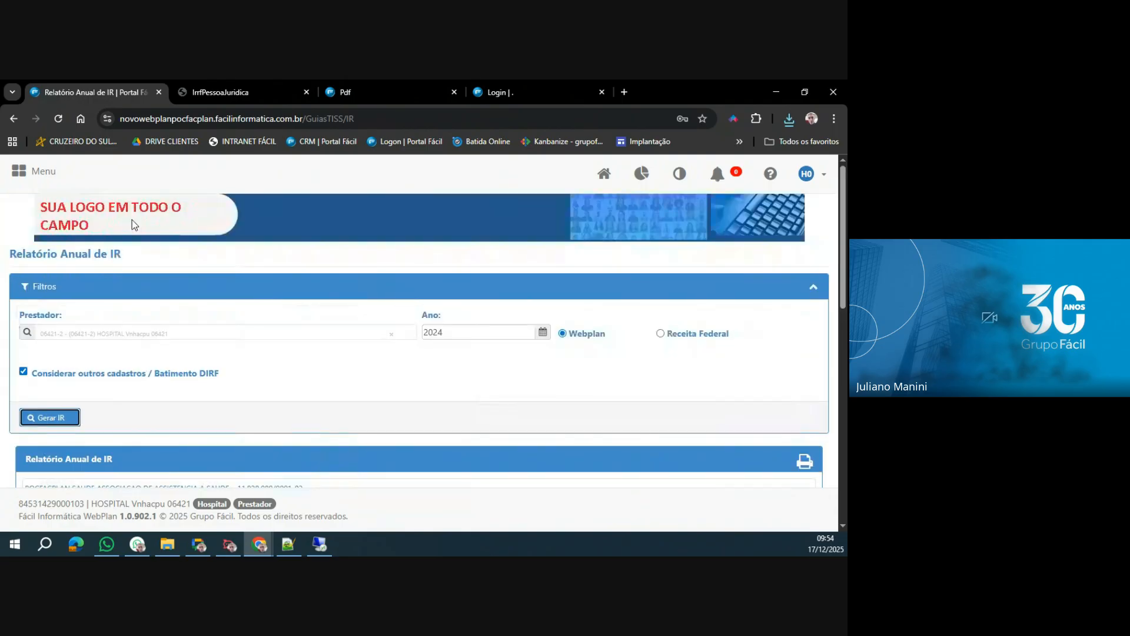
Open the Consulta Procedimentos report from the Relatorios group.
click(24, 176)
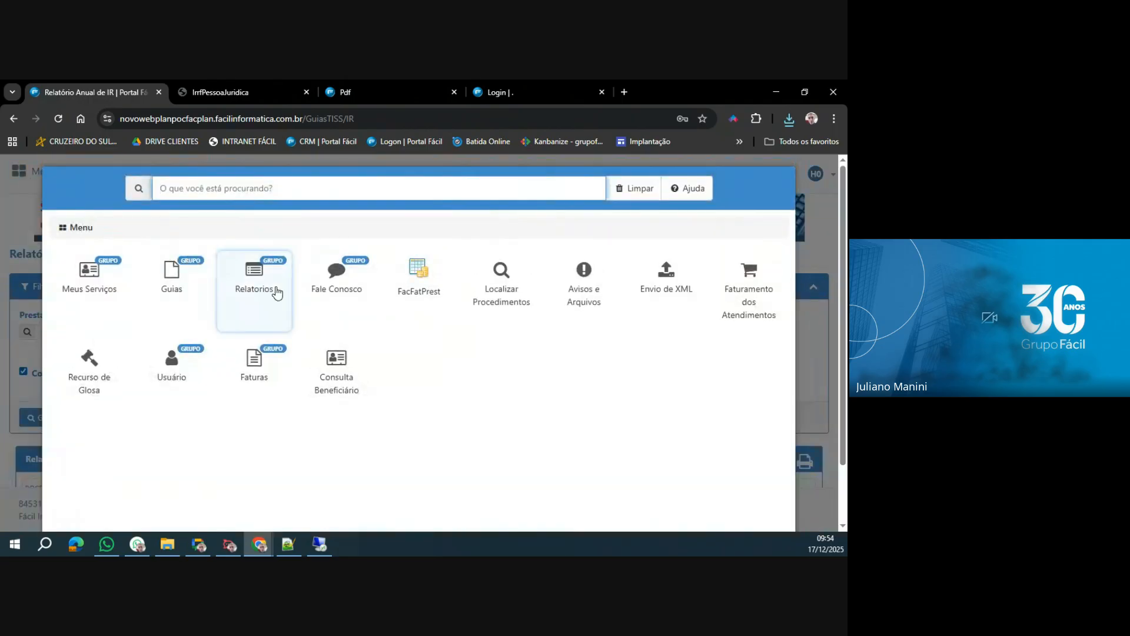
click(264, 289)
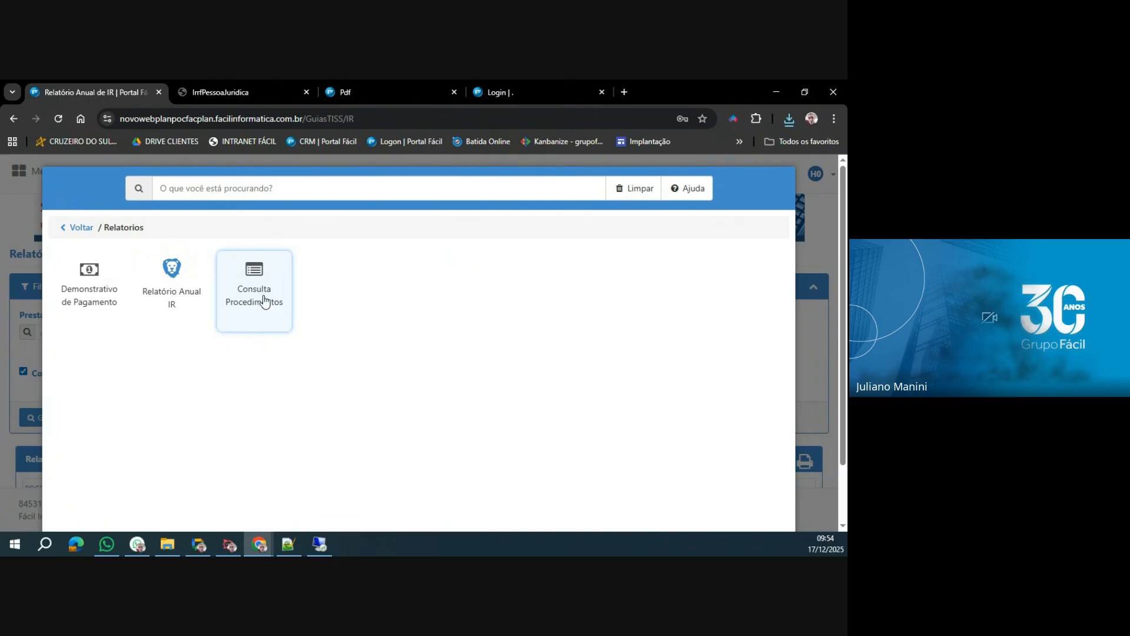
click(265, 300)
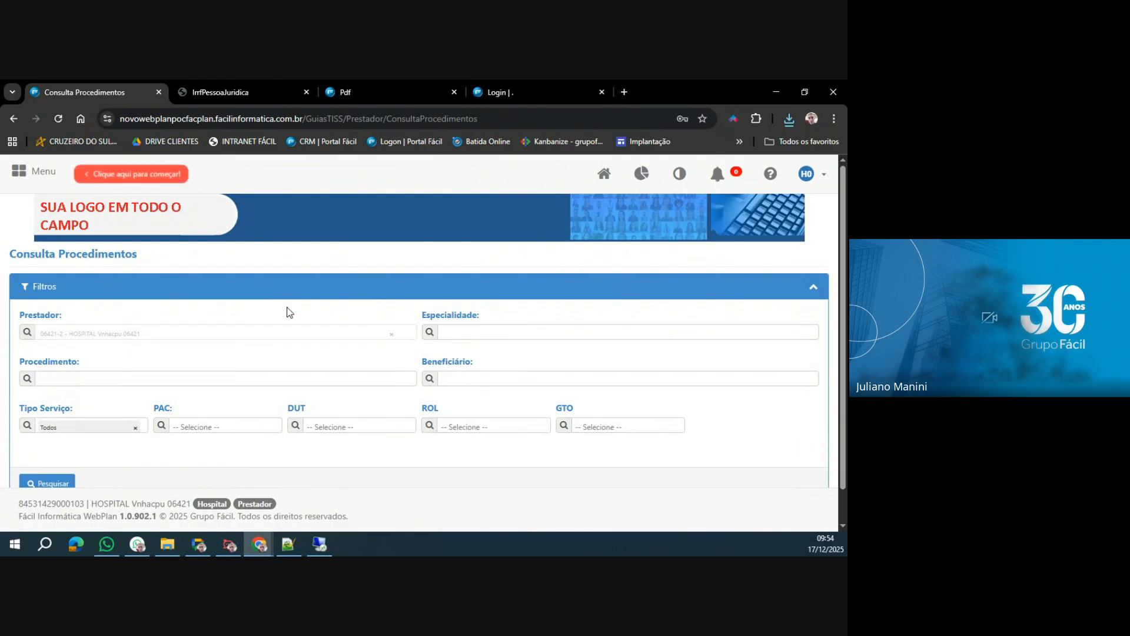
Review the Especialidade and Beneficiário filters and the Tipo Serviço options, keeping Tipo Serviço set to Todos.
scroll(288, 312, down, 1)
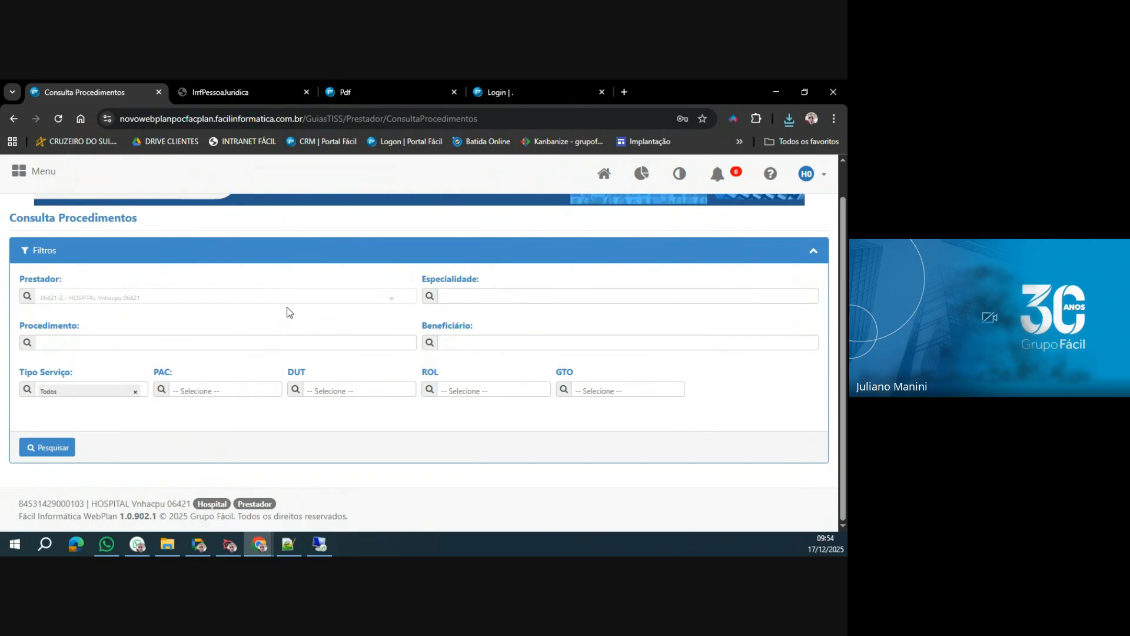
click(527, 294)
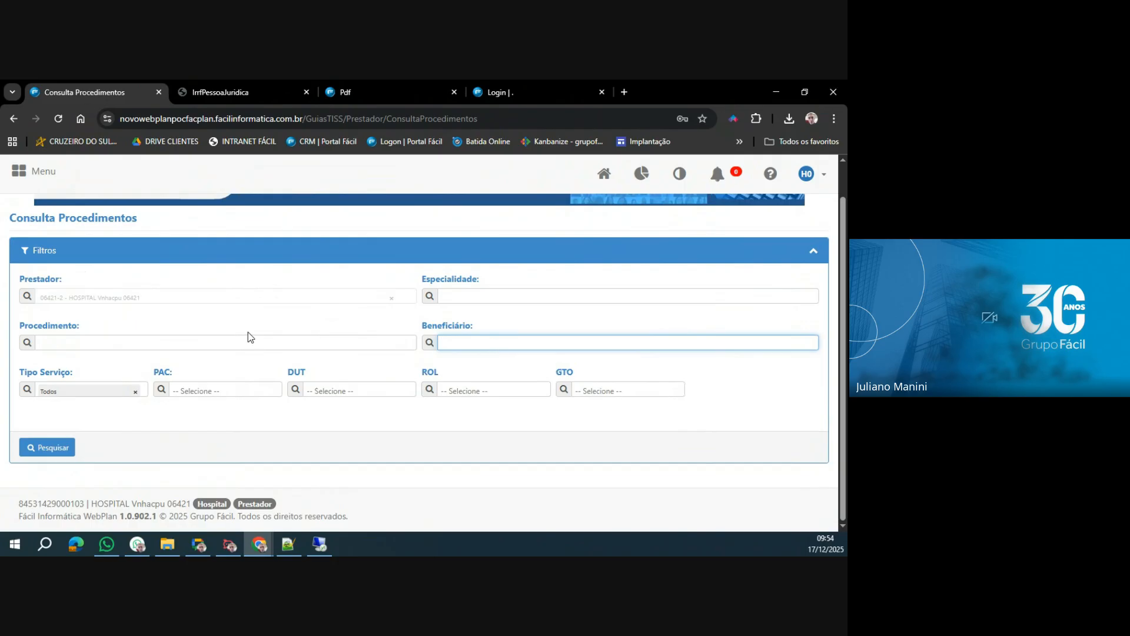
click(131, 393)
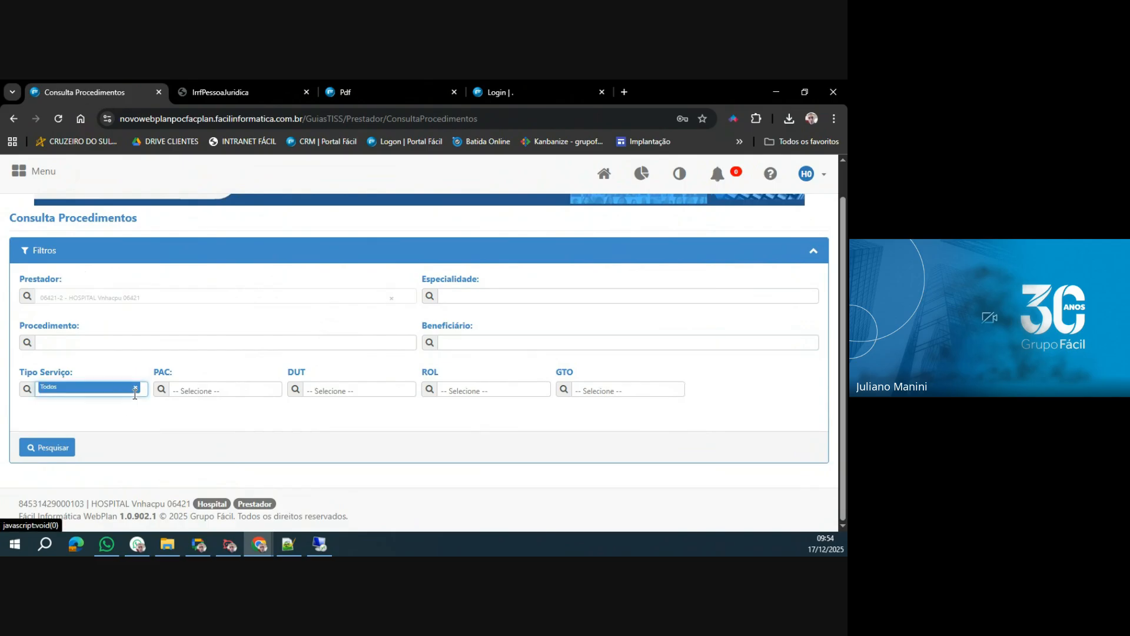
click(135, 388)
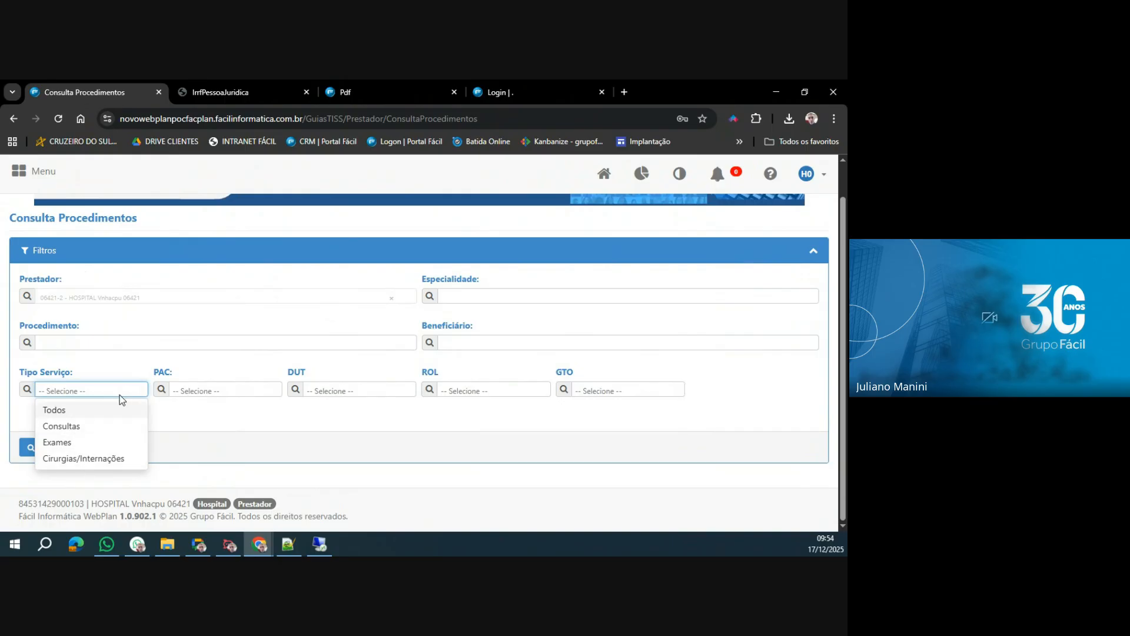
click(62, 410)
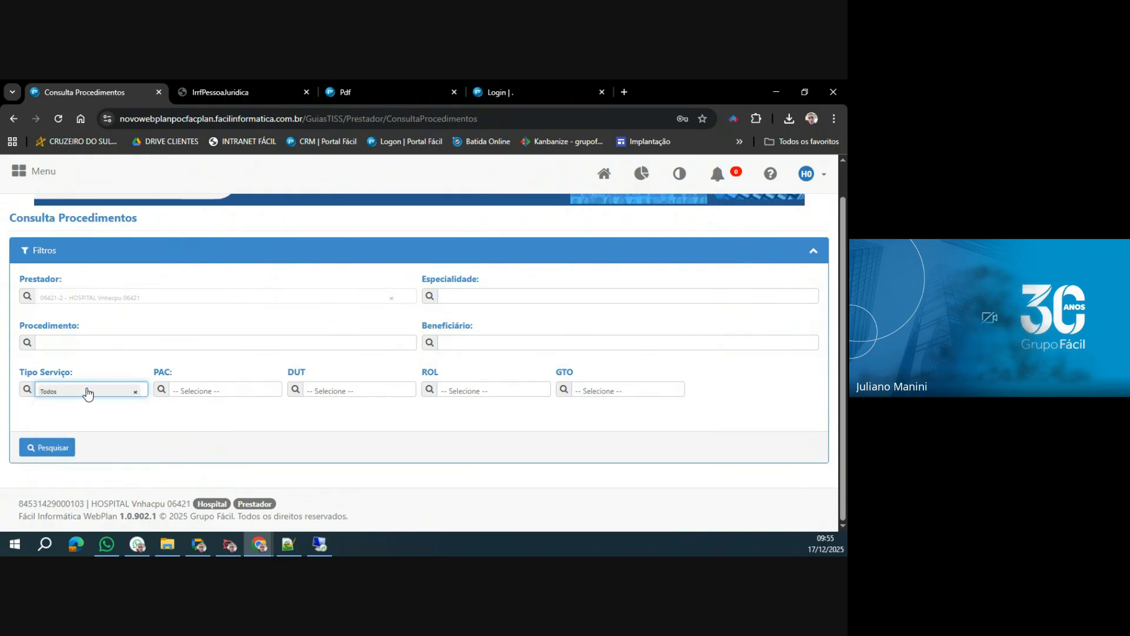
Review the options of the PAC, DUT, ROL and GTO filters without selecting any.
click(226, 390)
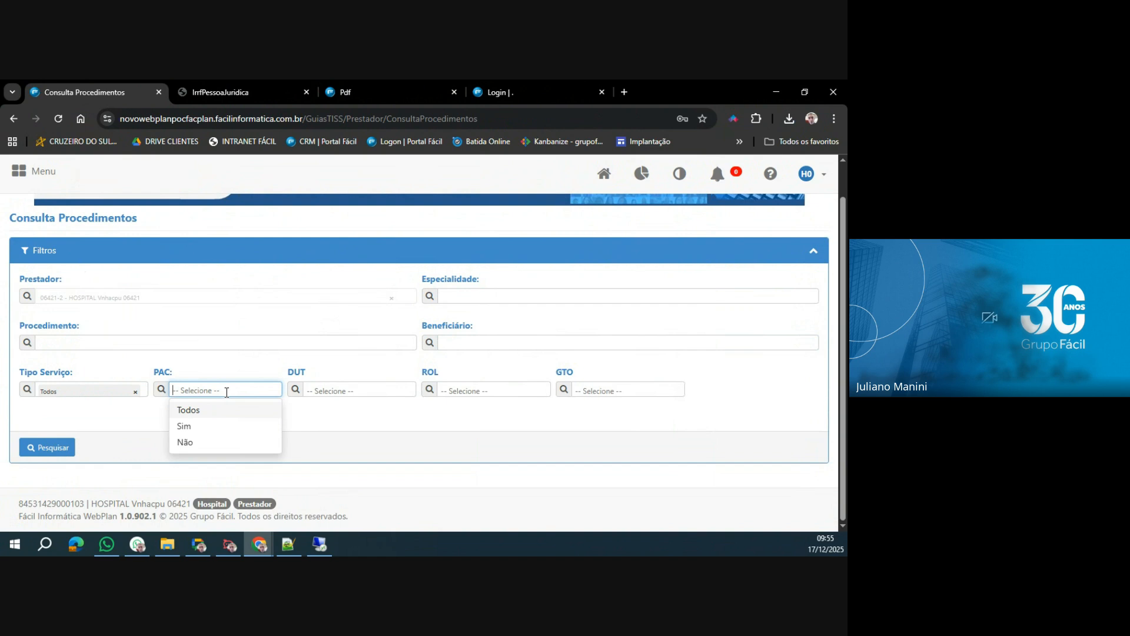
click(402, 391)
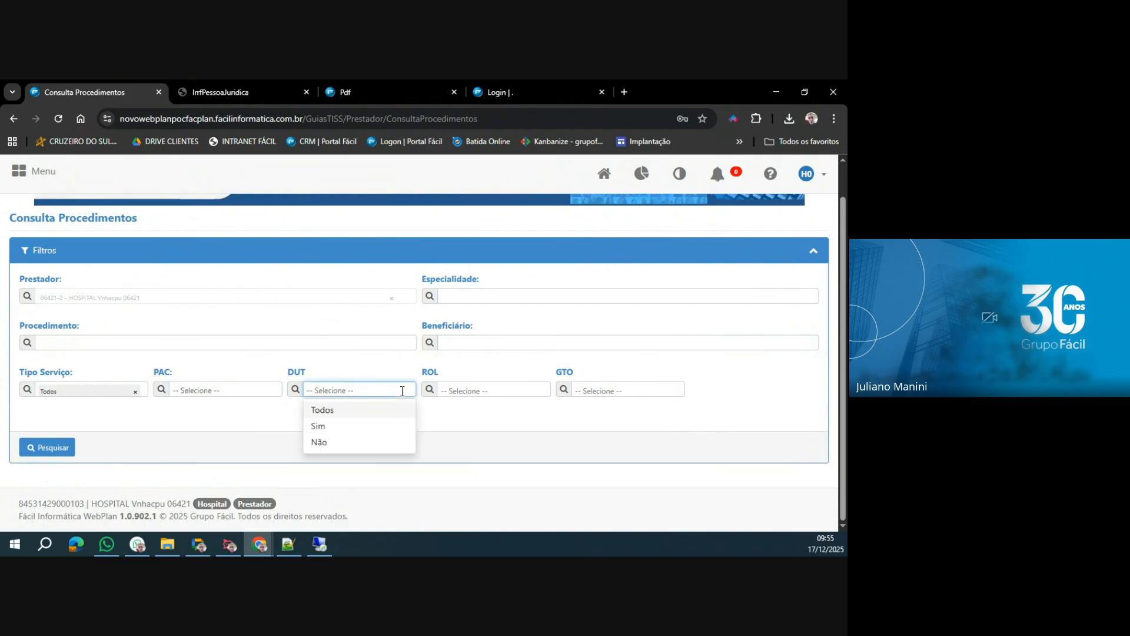
click(518, 391)
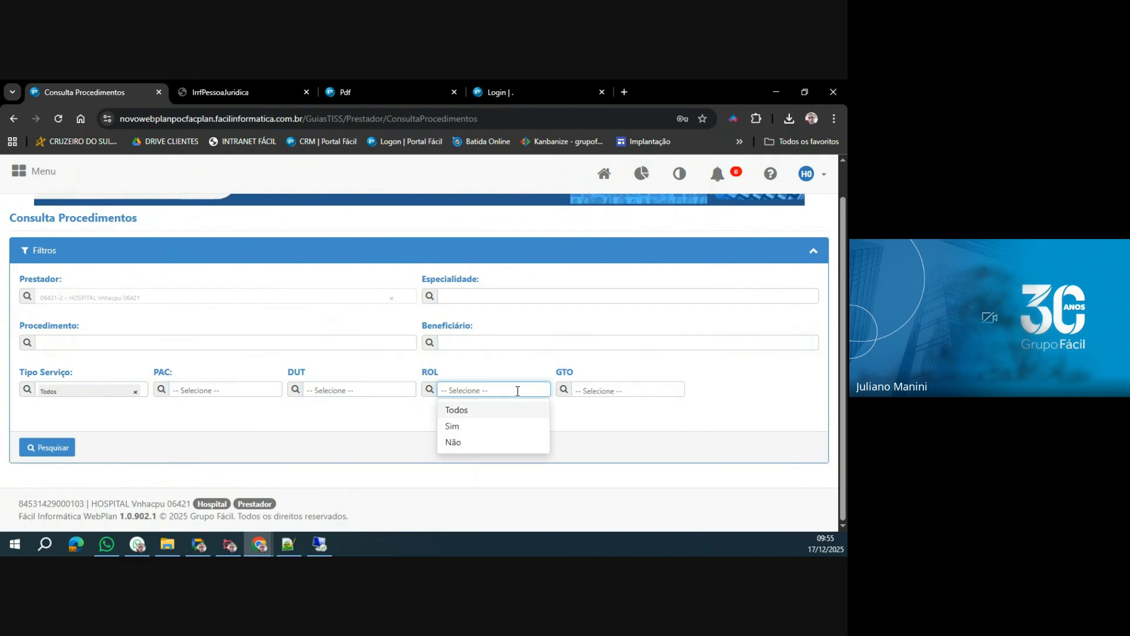
click(676, 391)
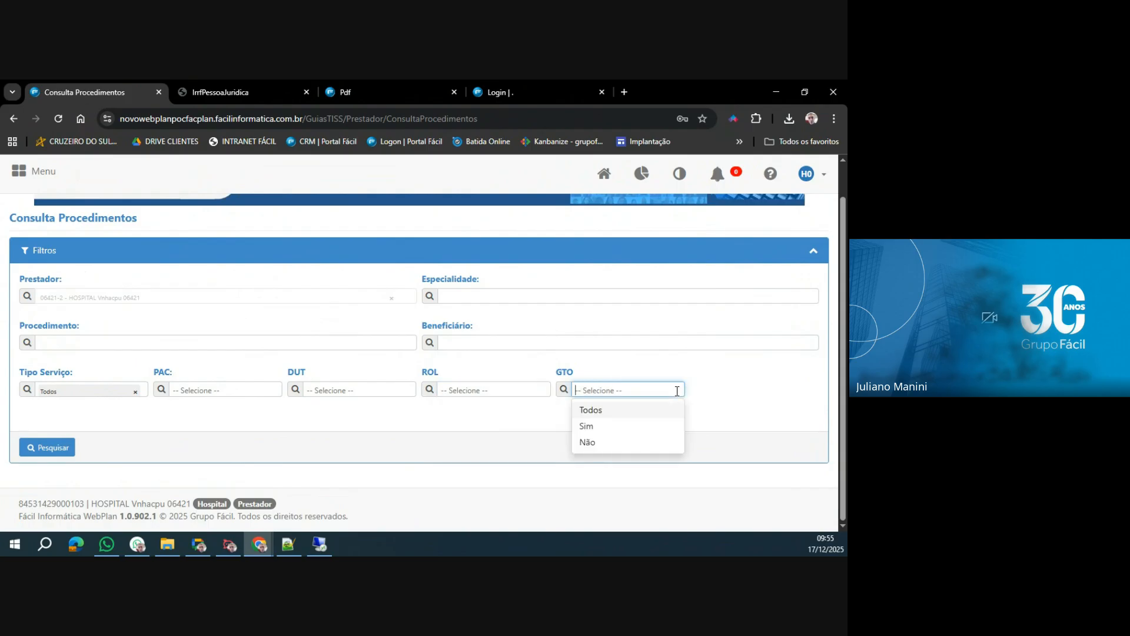
click(535, 420)
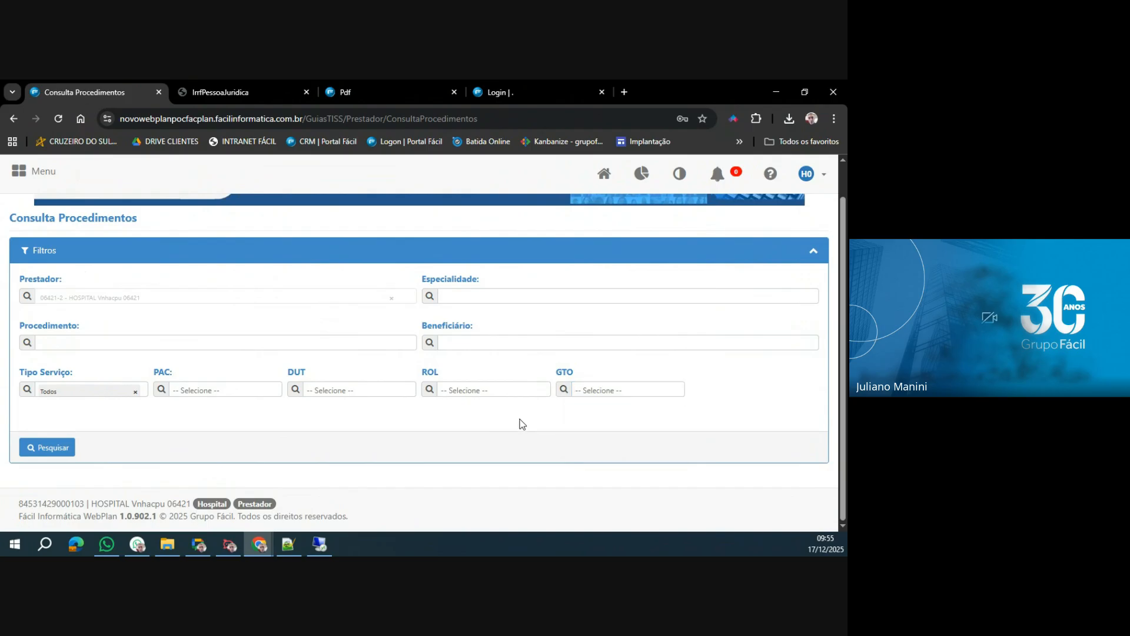
click(330, 339)
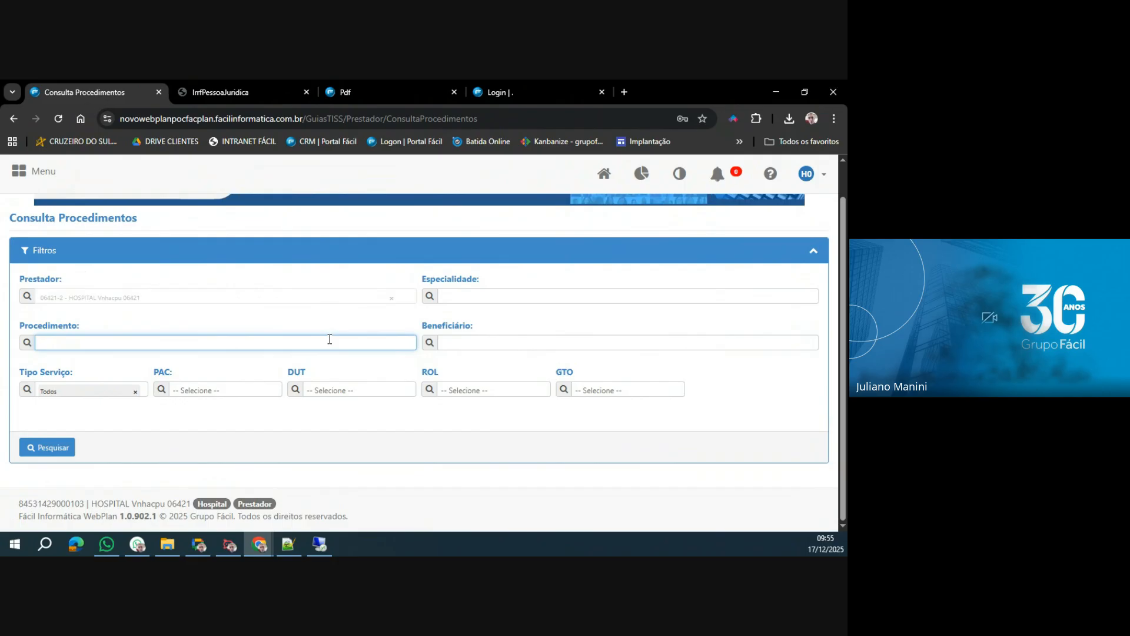
text(HEMOGRAMA)
key(Return)
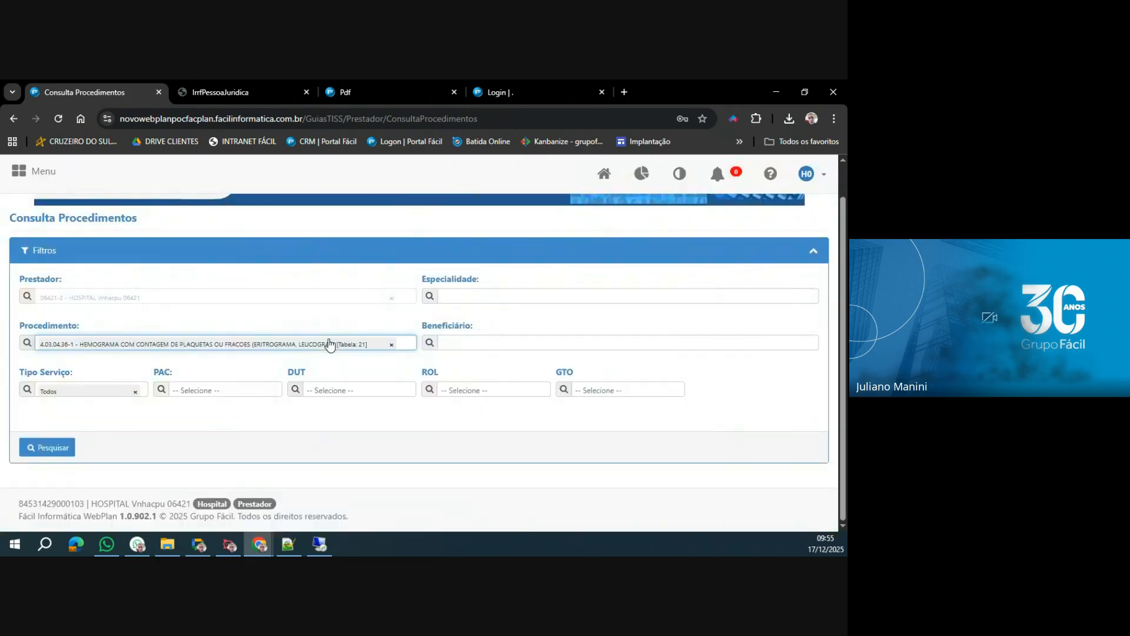
click(392, 344)
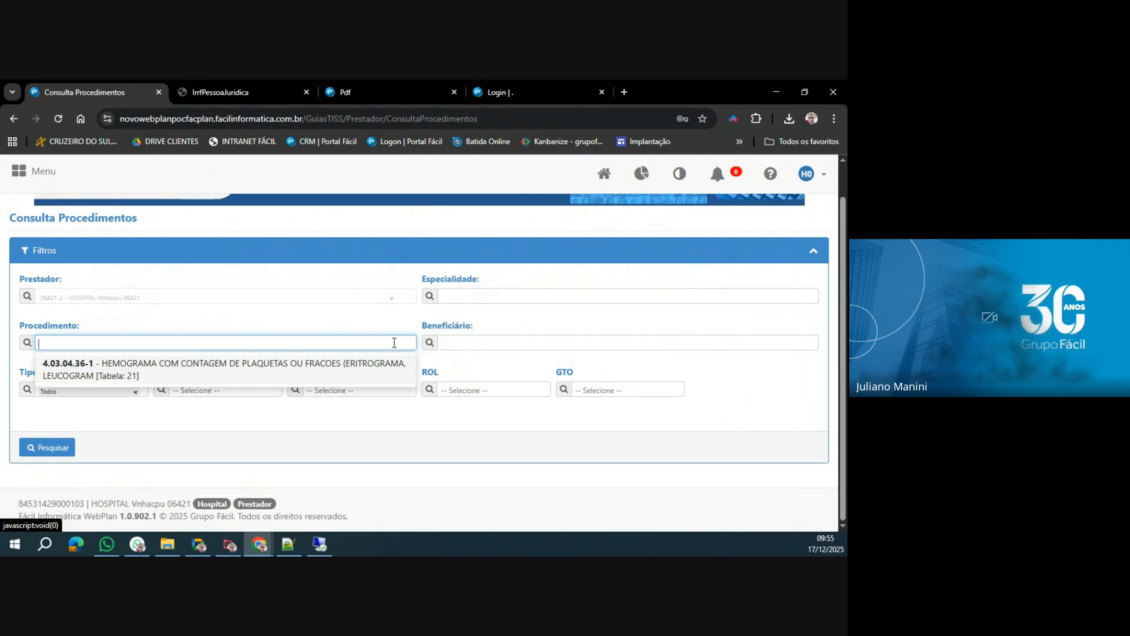
Search for procedure 4.11.01.22-7, RM - COLUNA CERVICAL OU DORSAL OU LOMBAR, using the Procedimento filter.
text(4.11.01.22-)
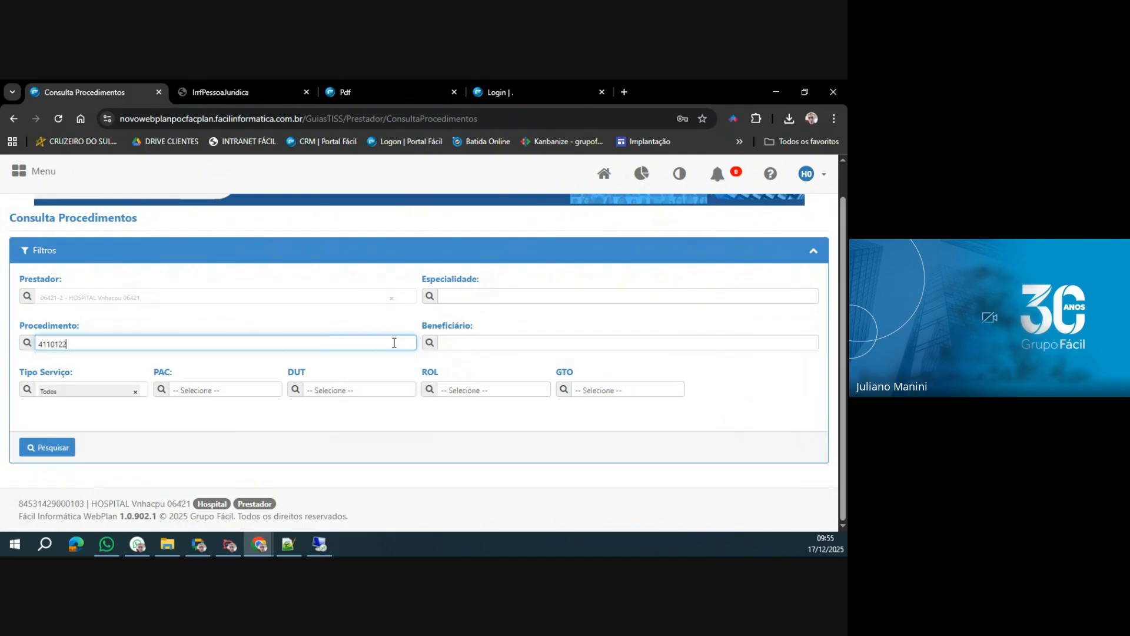
text(7)
key(Return)
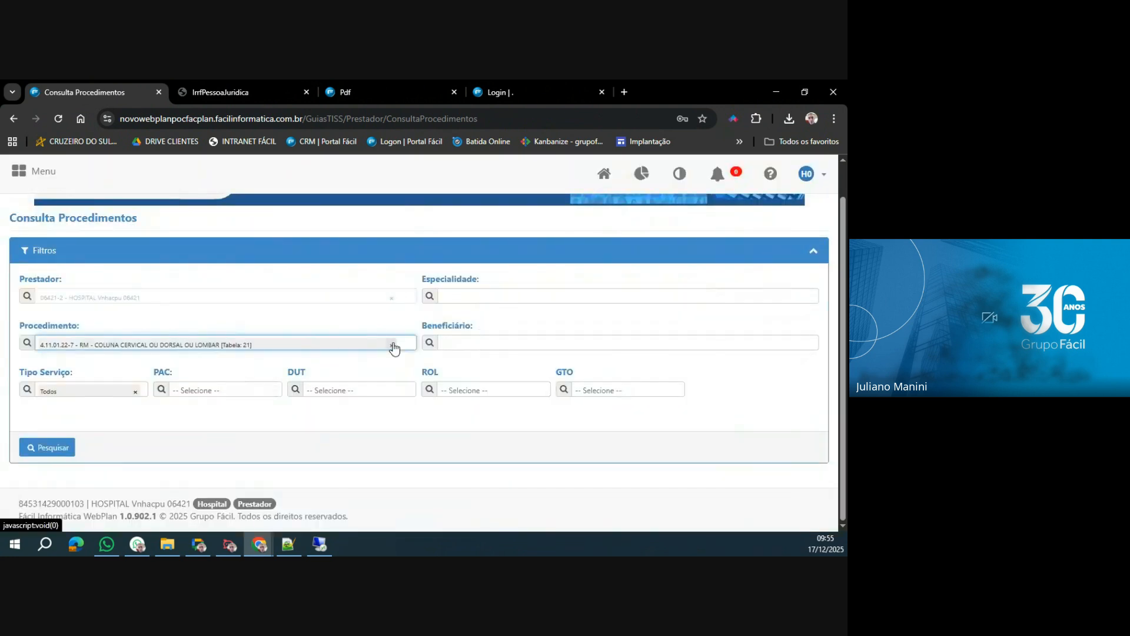
click(50, 451)
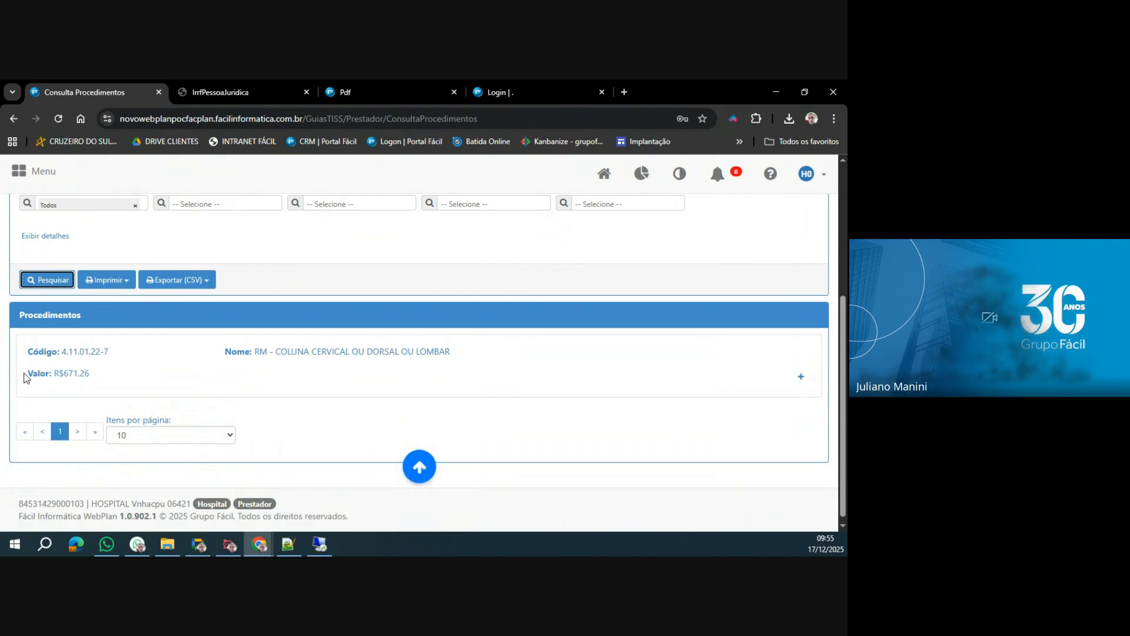
Check the spine RM procedure's Valor, then expand its details and examine Necessita Documentação and Descrição completa.
drag(25, 377, 109, 382)
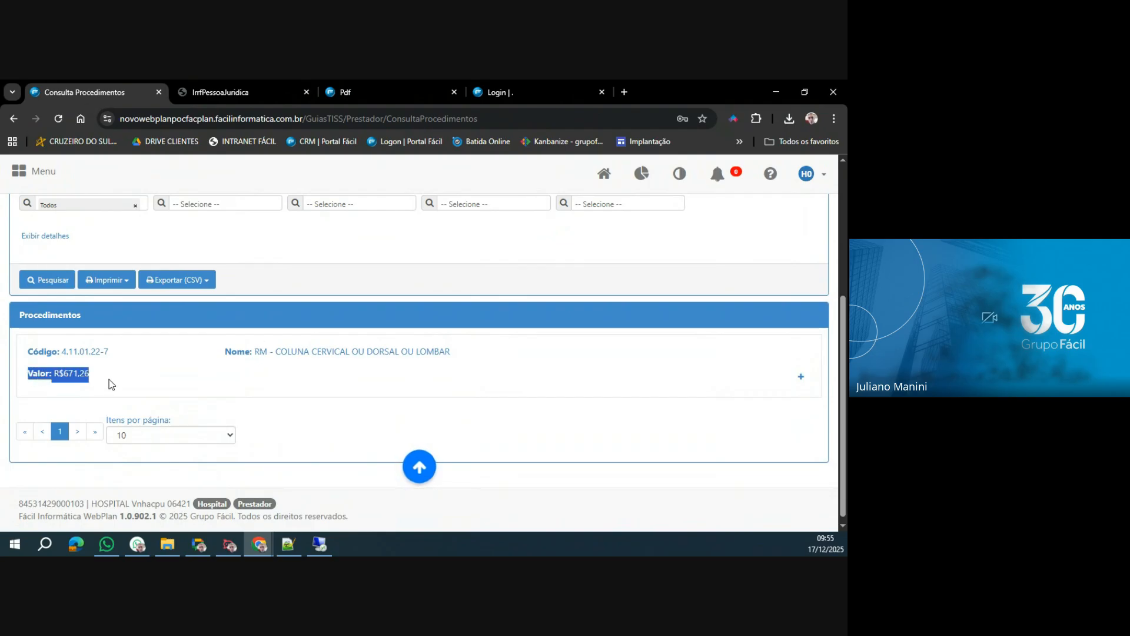
drag(91, 504, 155, 505)
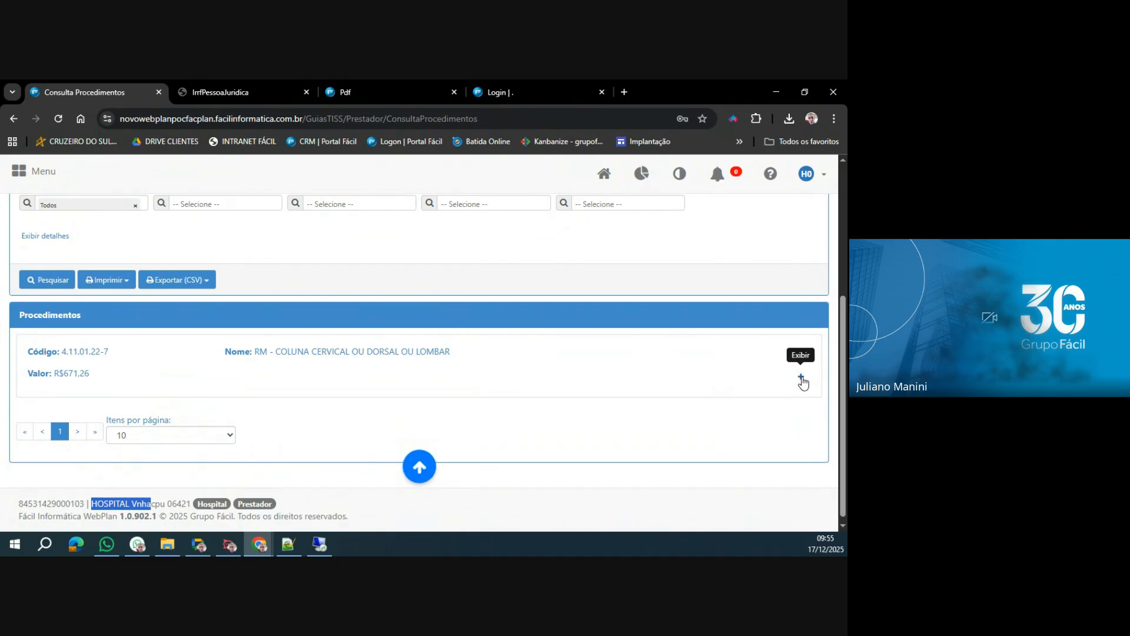
click(801, 379)
scroll(373, 354, down, 4)
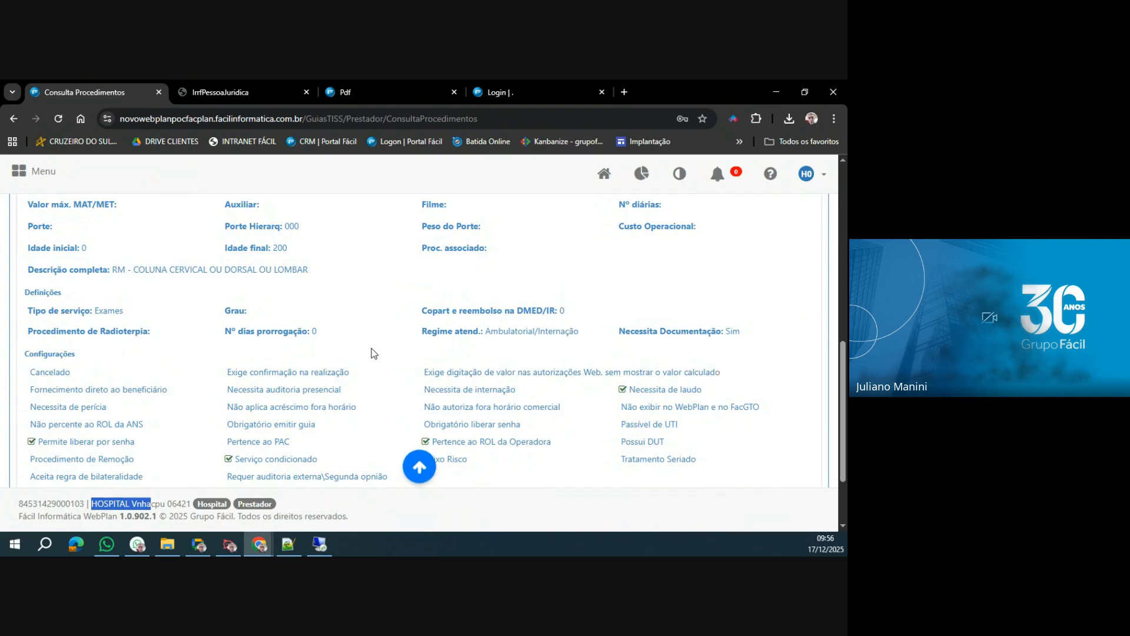
scroll(373, 353, up, 1)
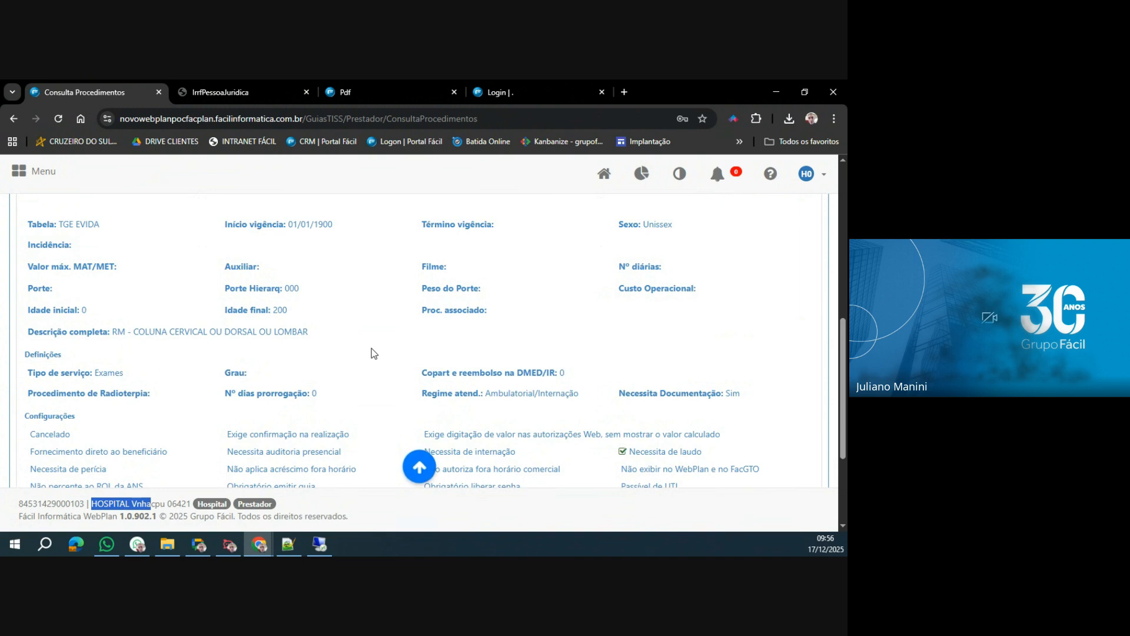
scroll(374, 353, down, 2)
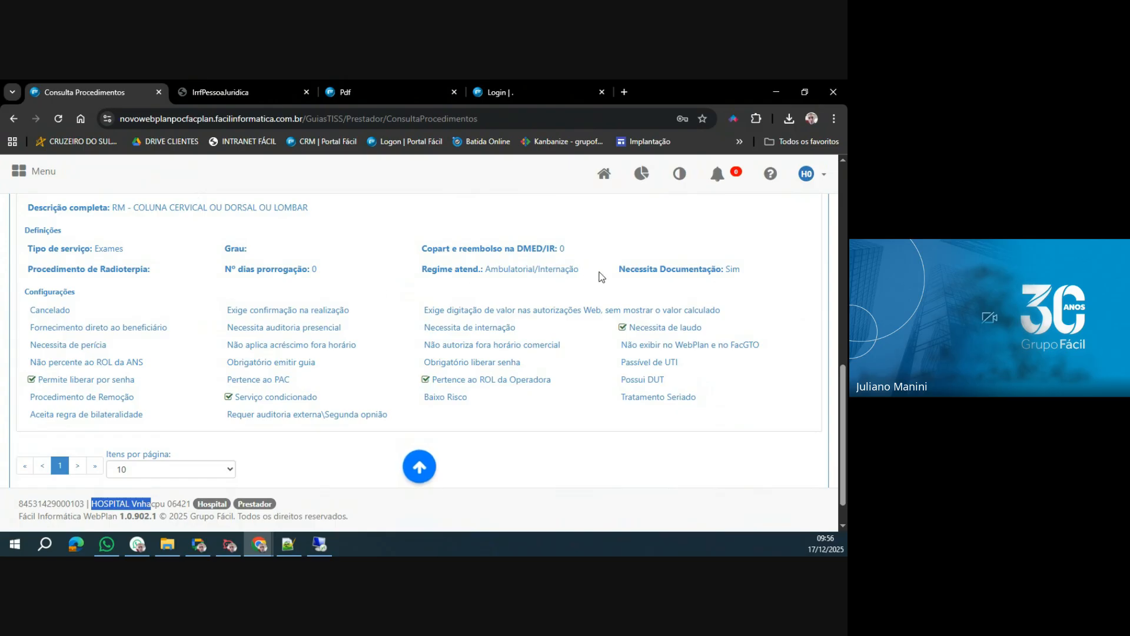
drag(620, 269, 759, 280)
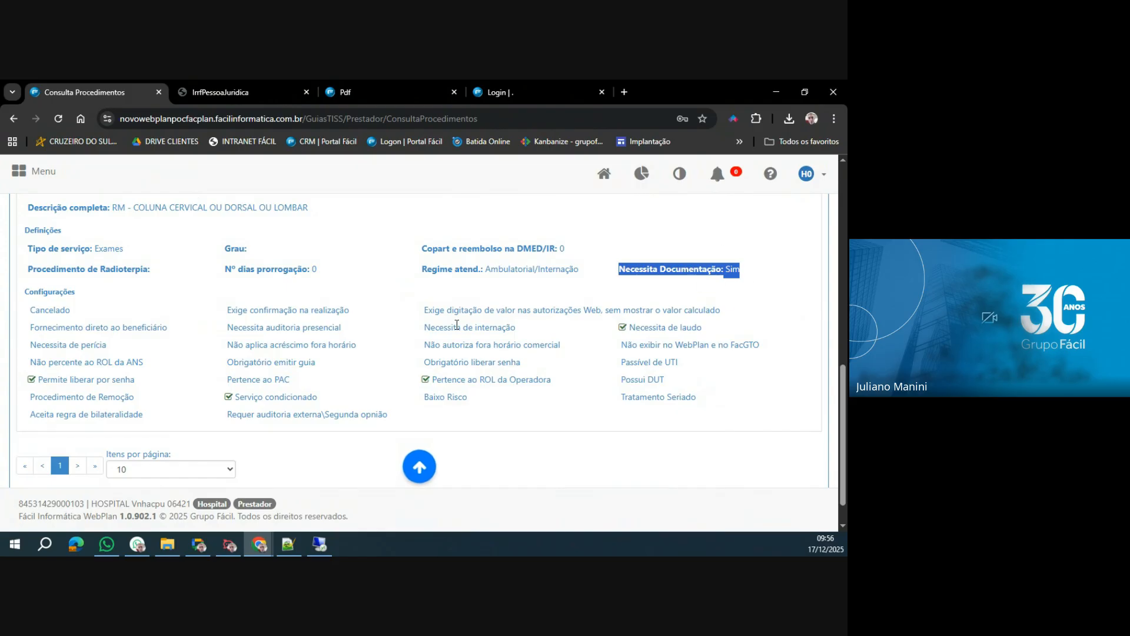
scroll(204, 335, up, 2)
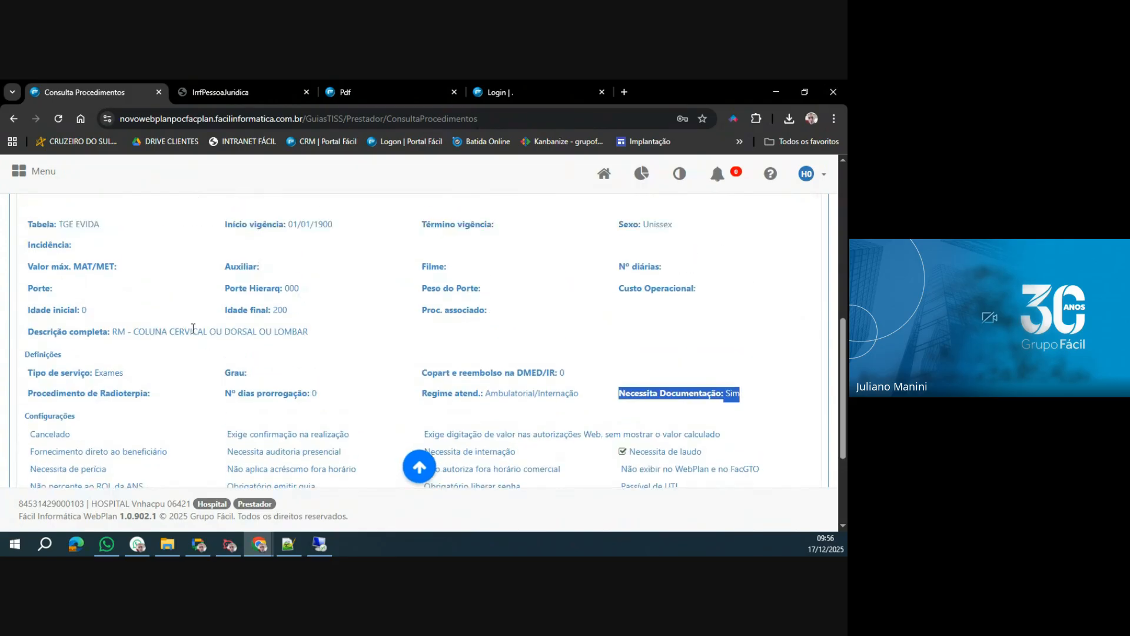
drag(115, 331, 327, 341)
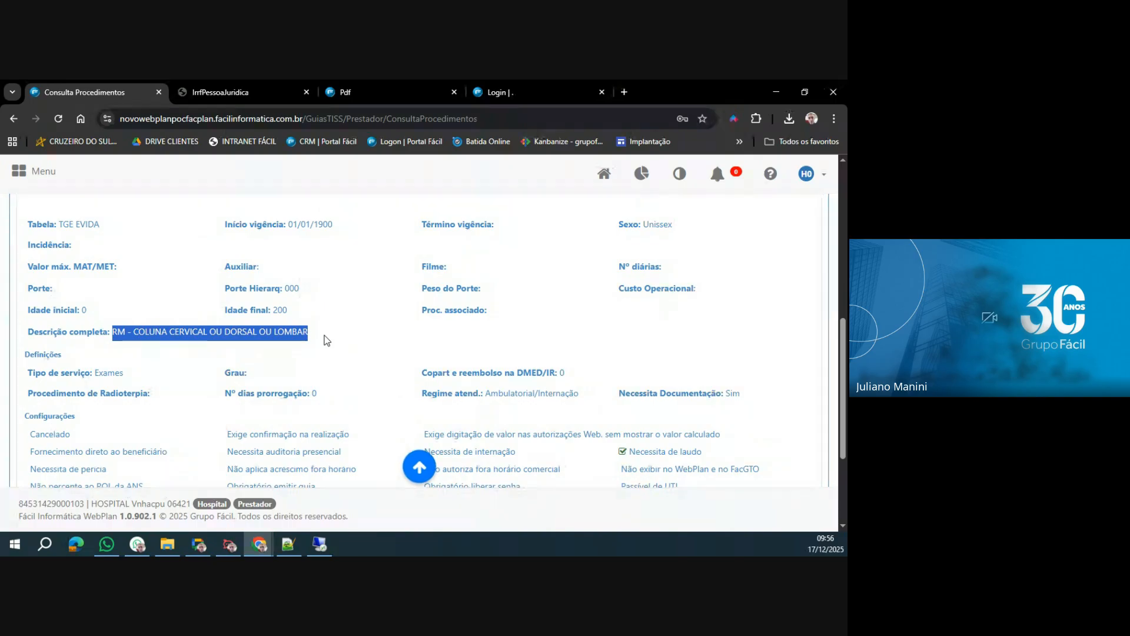
Examine the Configurações flags of the spine RM procedure: Serviço condicionado, Pertence ao ROL da Operadora and Necessita de laudo.
scroll(327, 340, down, 3)
drag(236, 357, 329, 358)
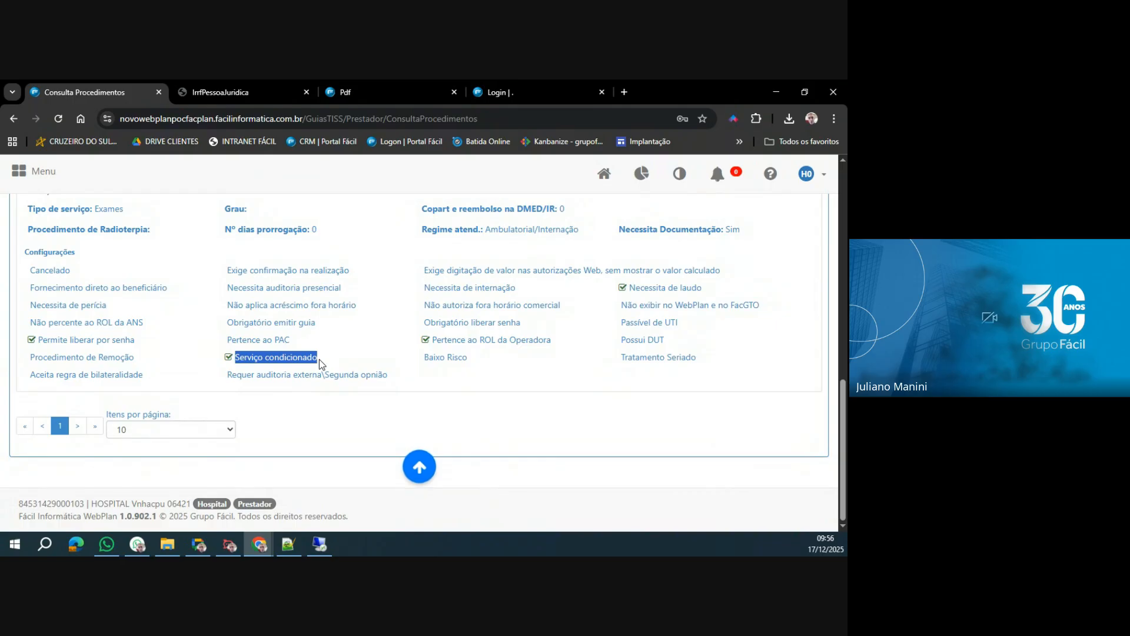
click(472, 340)
triple_click(472, 341)
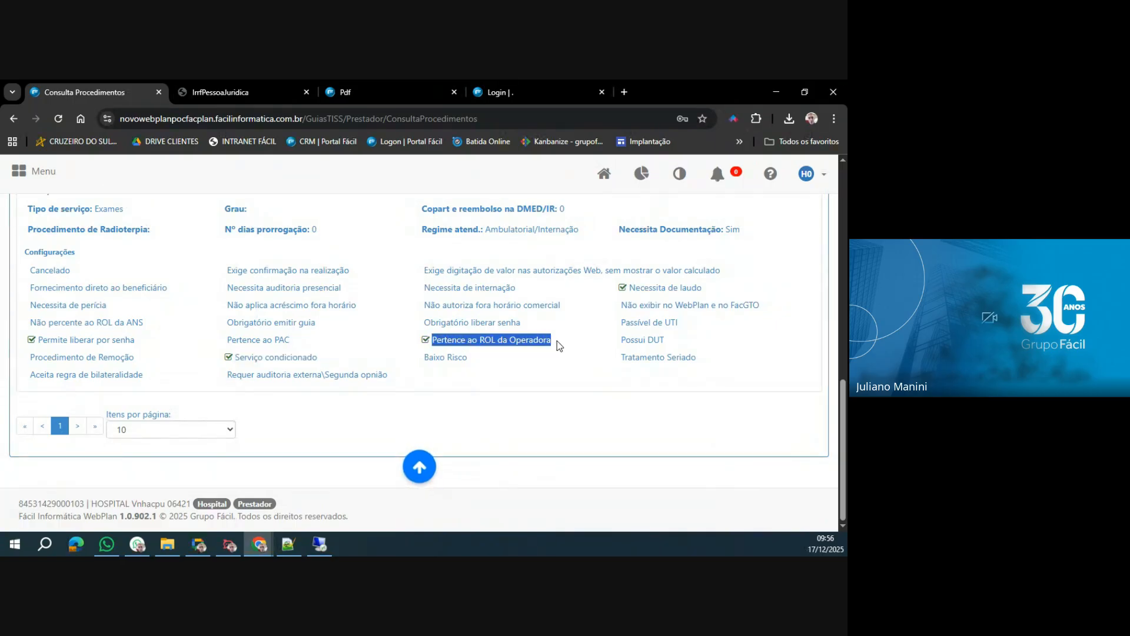
drag(629, 289, 729, 316)
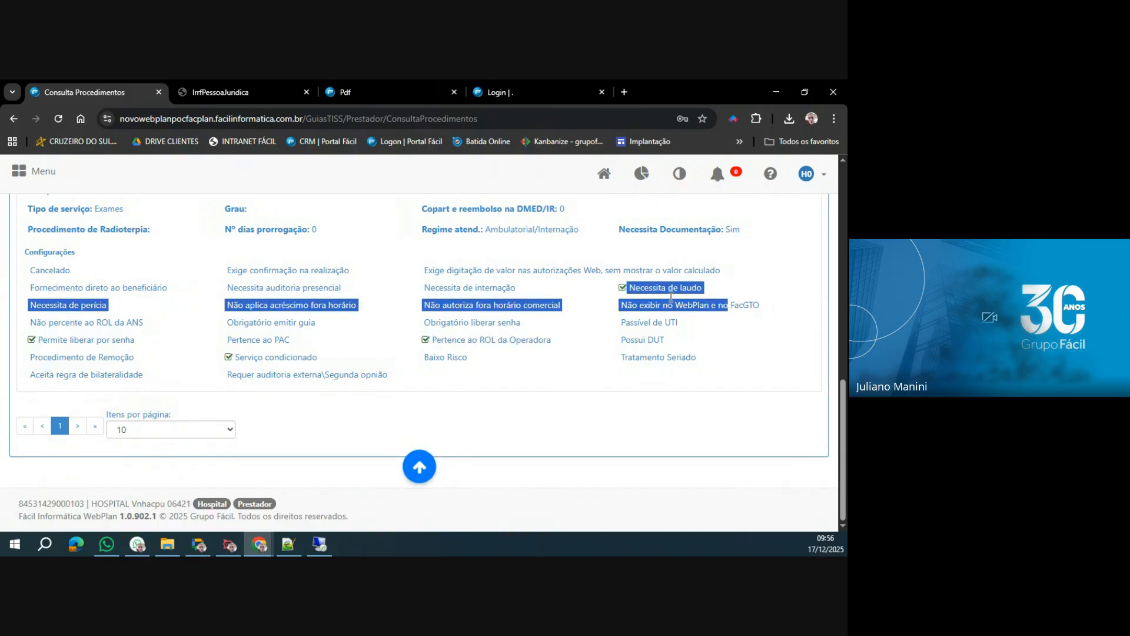
click(479, 291)
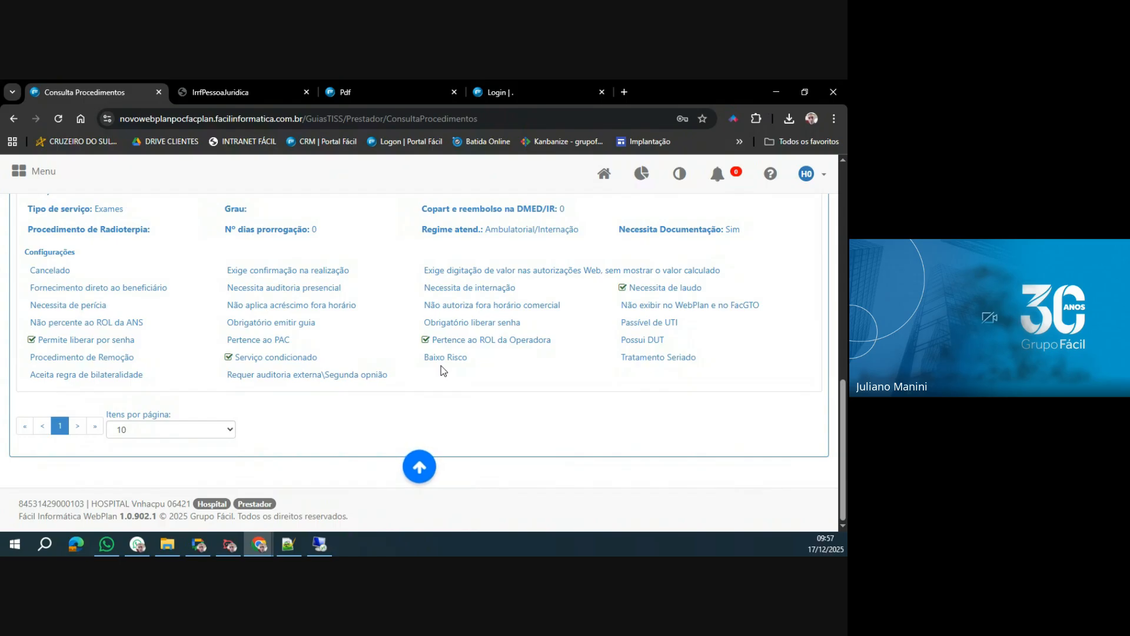
Replace the Procedimento filter with 4.03.04.36-1, HEMOGRAMA COM CONTAGEM DE PLAQUETAS OU FRACOES, and run the search.
scroll(160, 284, up, 5)
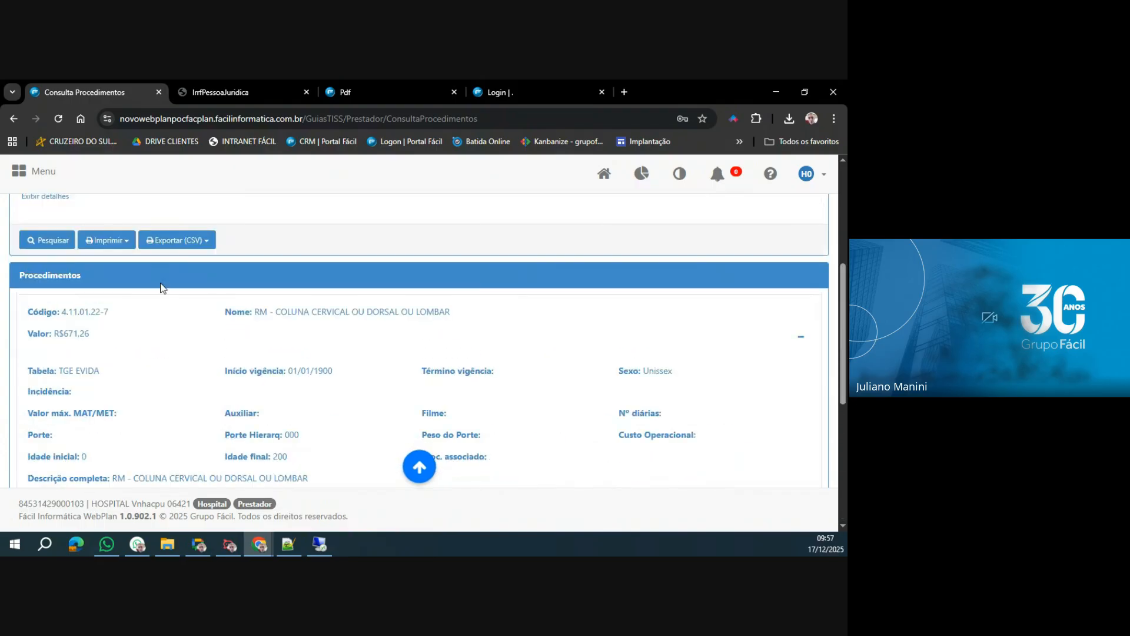
click(160, 282)
click(391, 304)
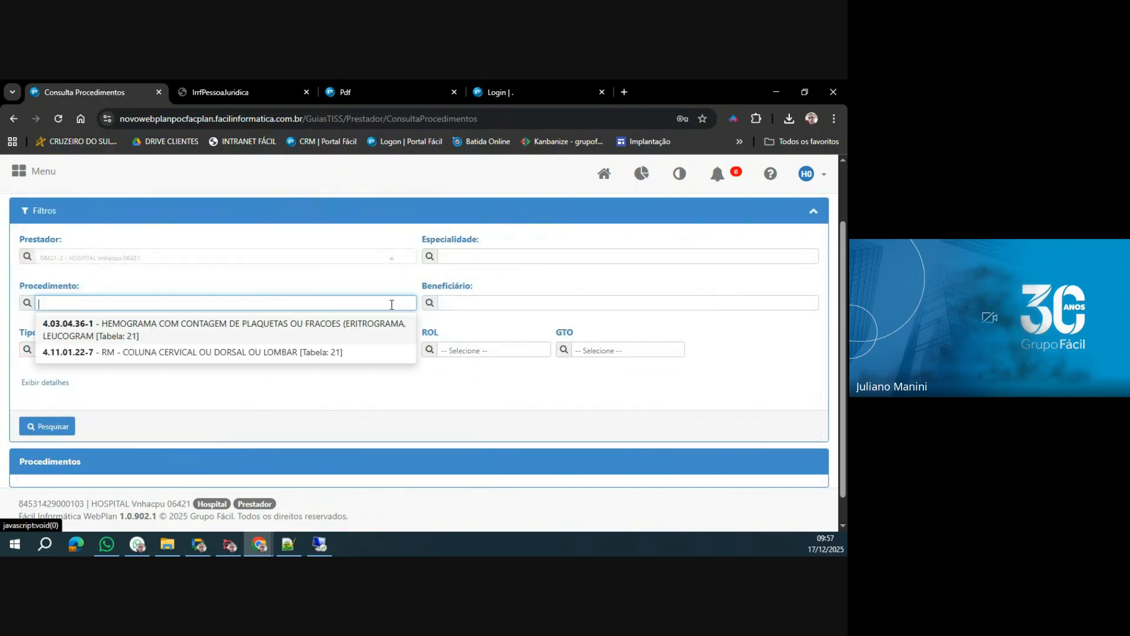
text(40304361)
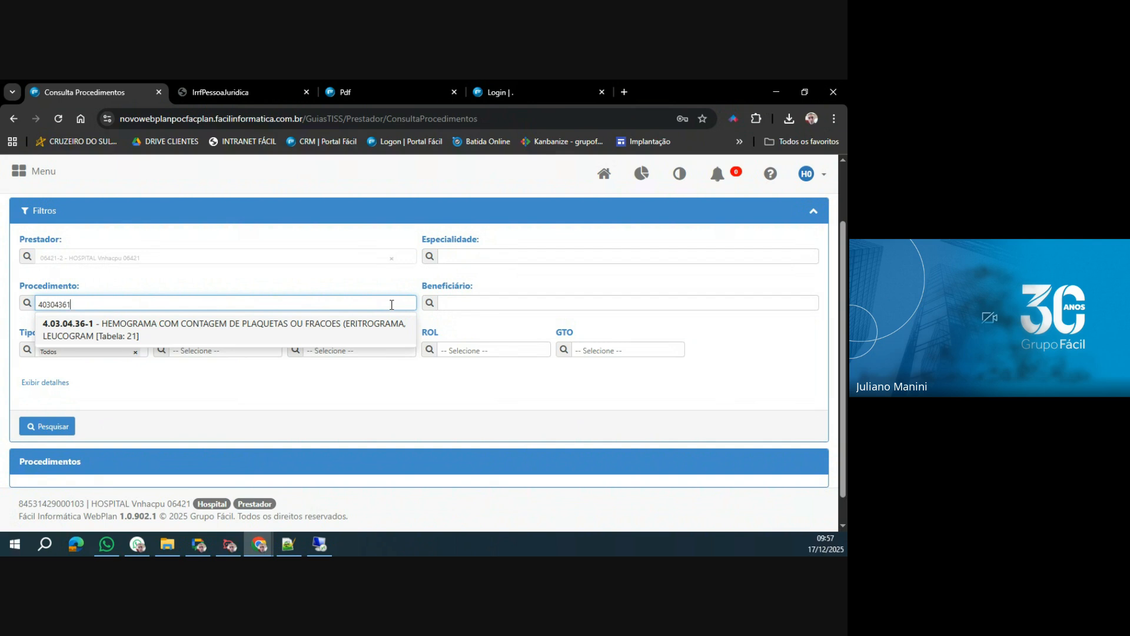
click(389, 328)
click(46, 428)
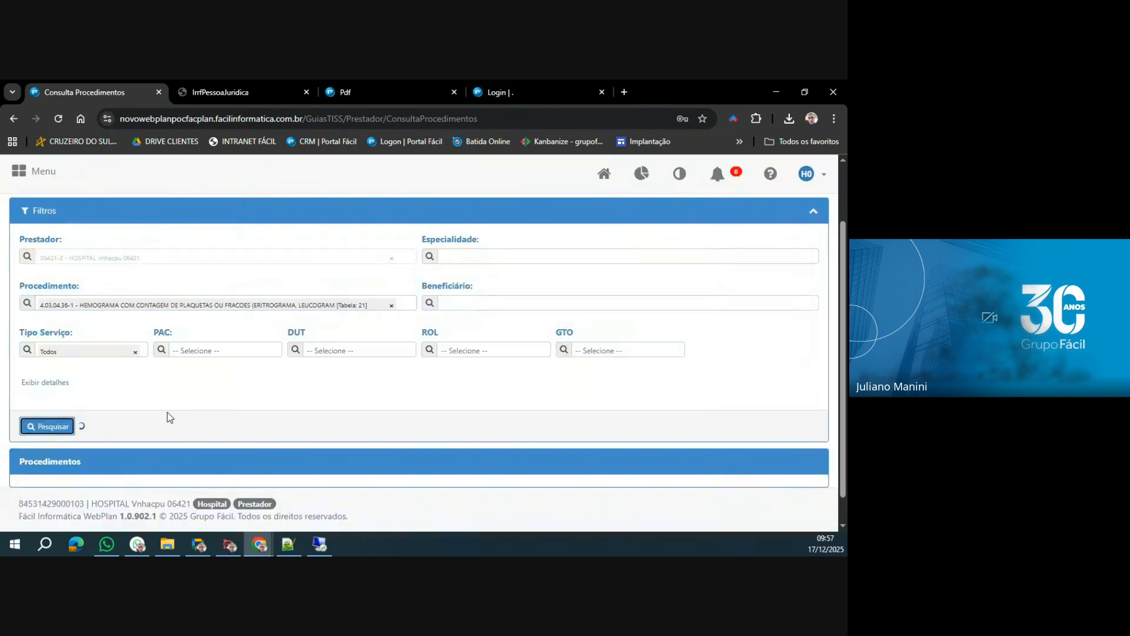
Expand the hemograma procedure's details and examine Necessita Documentação, Serviço condicionado and Necessita de laudo.
scroll(312, 400, down, 3)
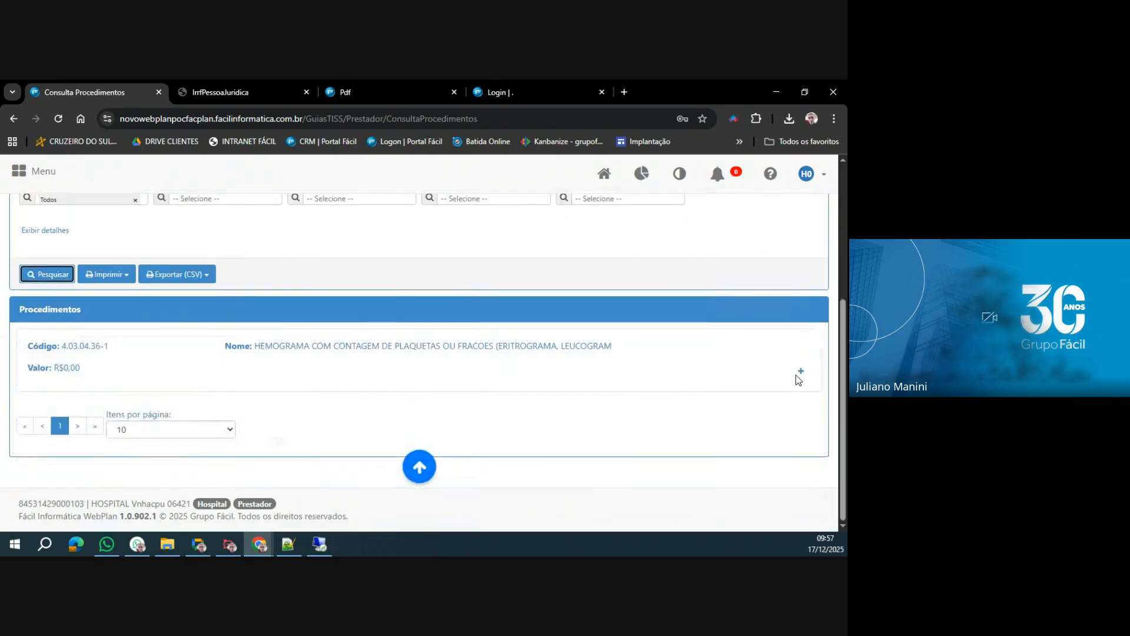
click(377, 413)
click(801, 371)
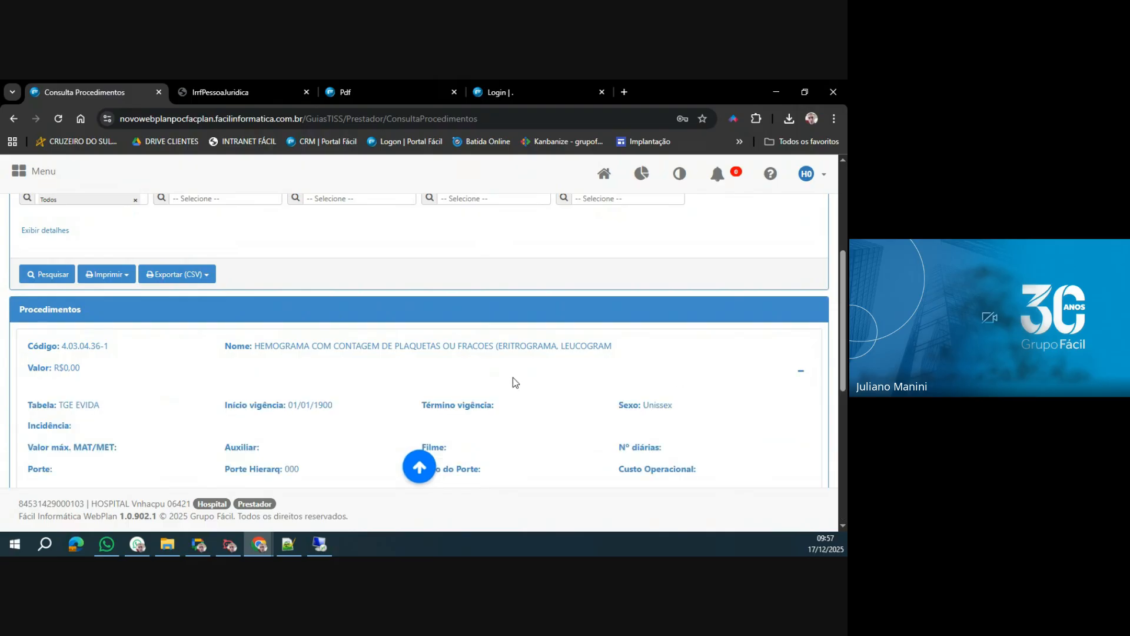
scroll(514, 380, down, 3)
scroll(513, 380, down, 1)
drag(619, 329, 745, 329)
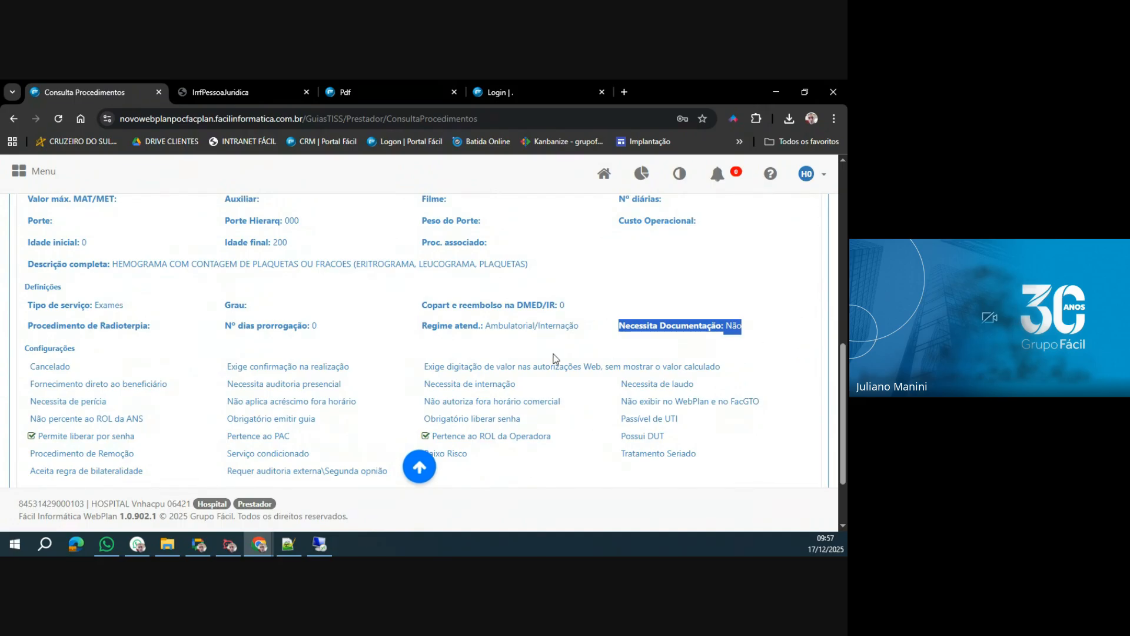
drag(226, 452, 329, 460)
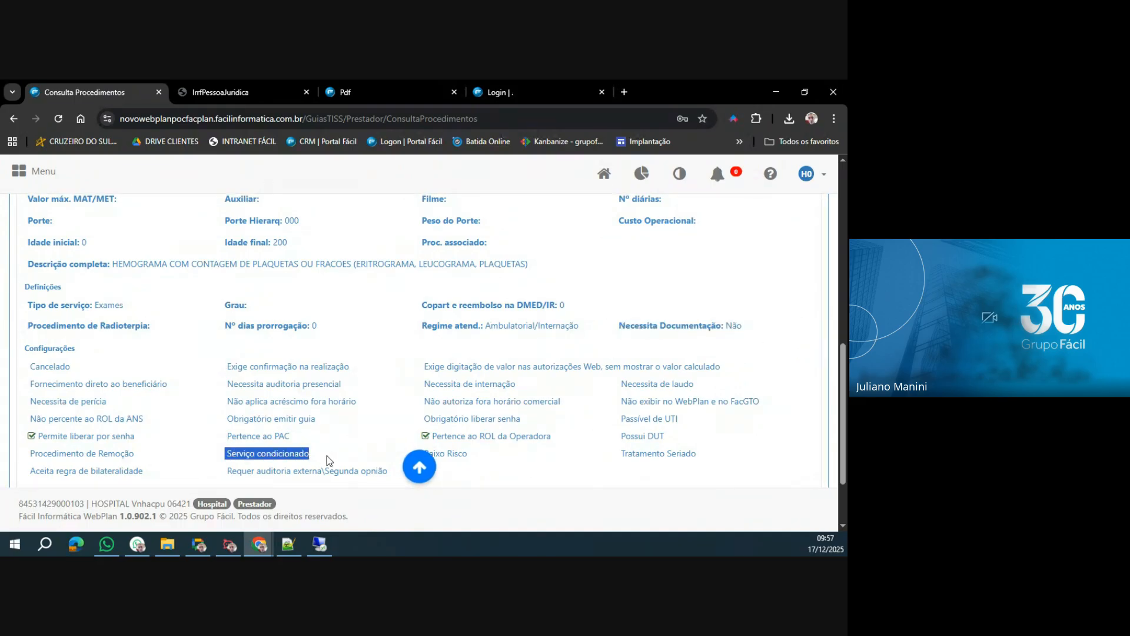
drag(621, 384, 696, 384)
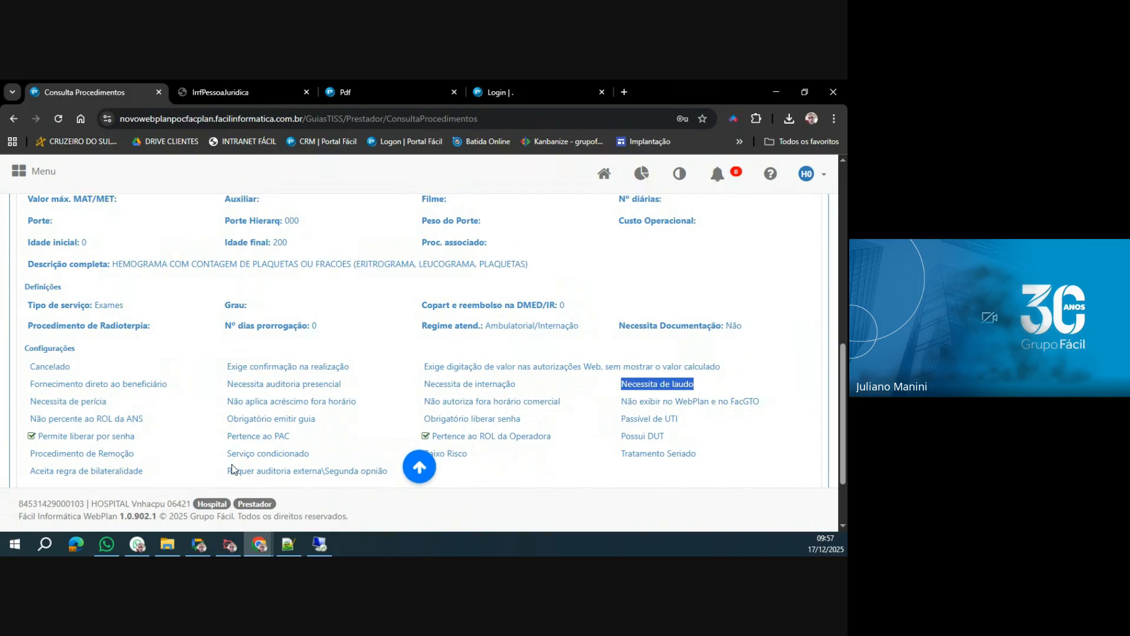
Open the Alterar Dados Cadastrais page from the Meus Serviços group.
scroll(233, 469, up, 10)
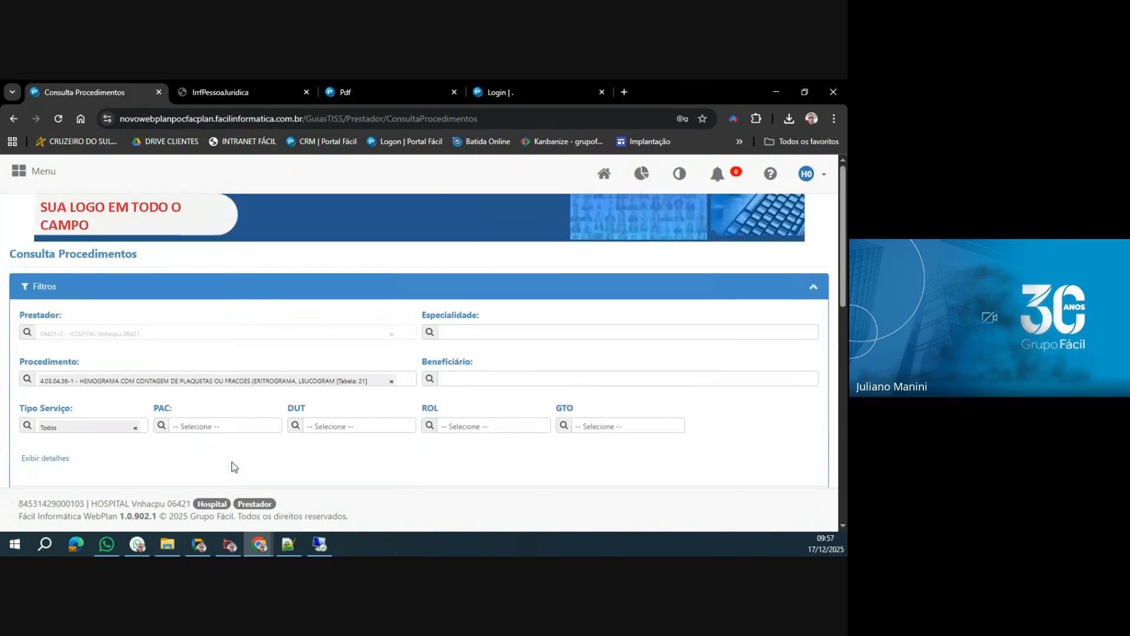
click(20, 171)
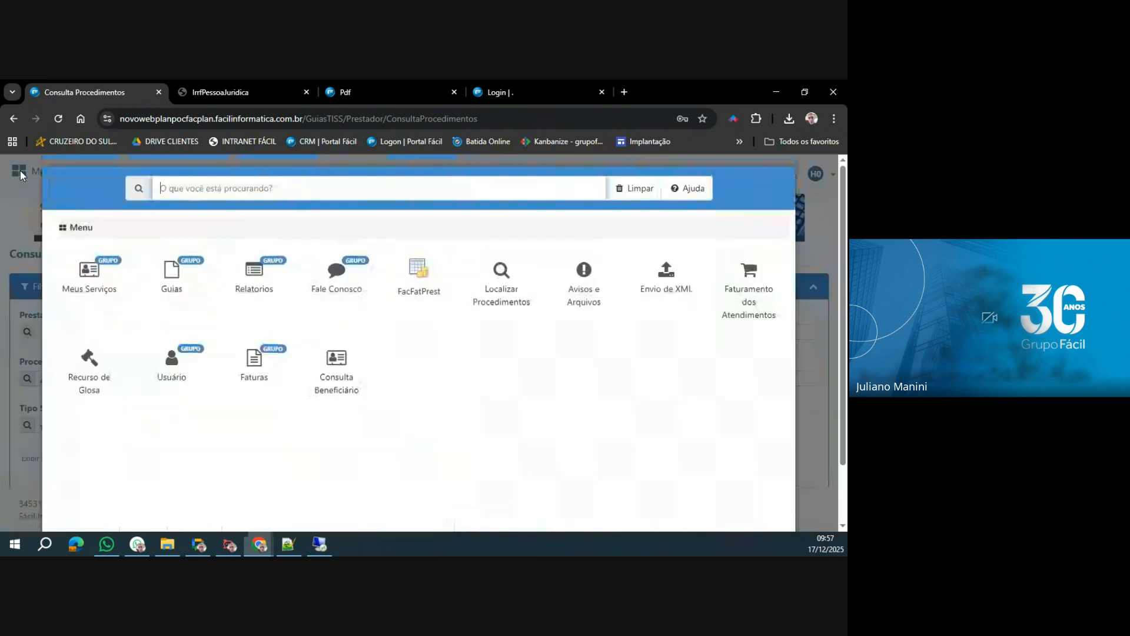
click(93, 285)
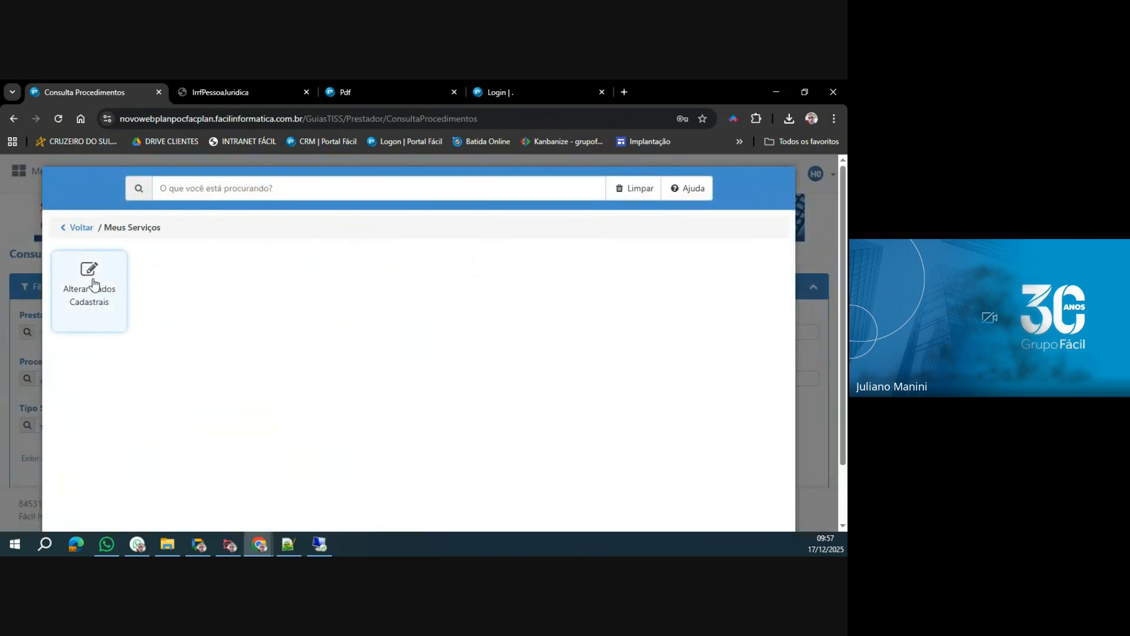
click(106, 302)
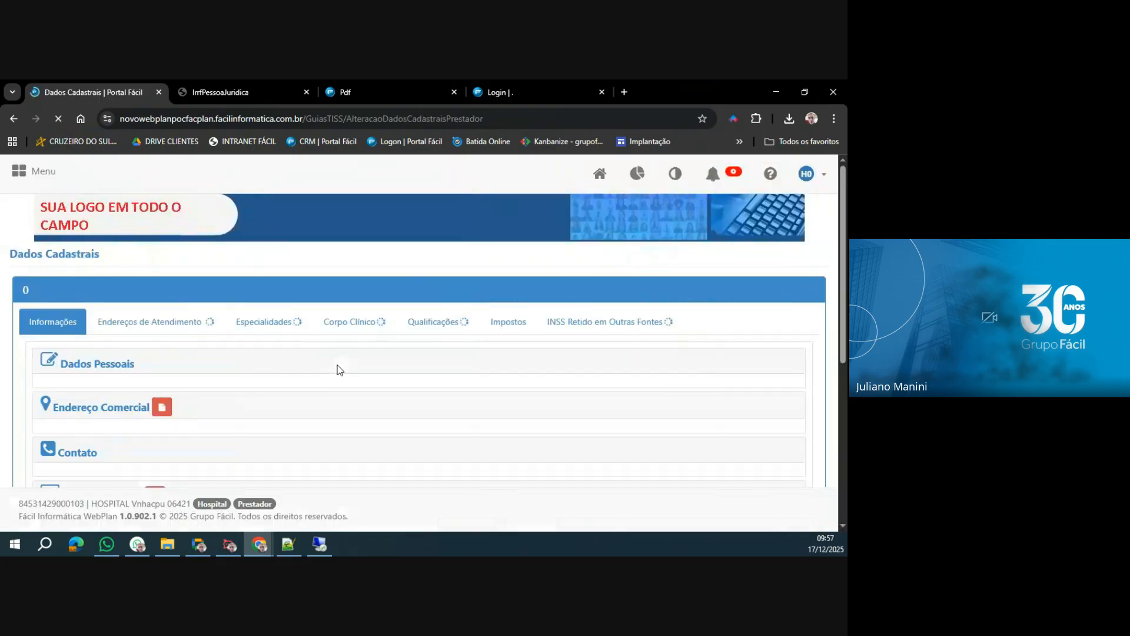
Review the provider's Informações sections, from Dados Pessoais, Endereço Comercial and Contato to Dados Bancários and Diretor Técnico.
scroll(340, 369, down, 10)
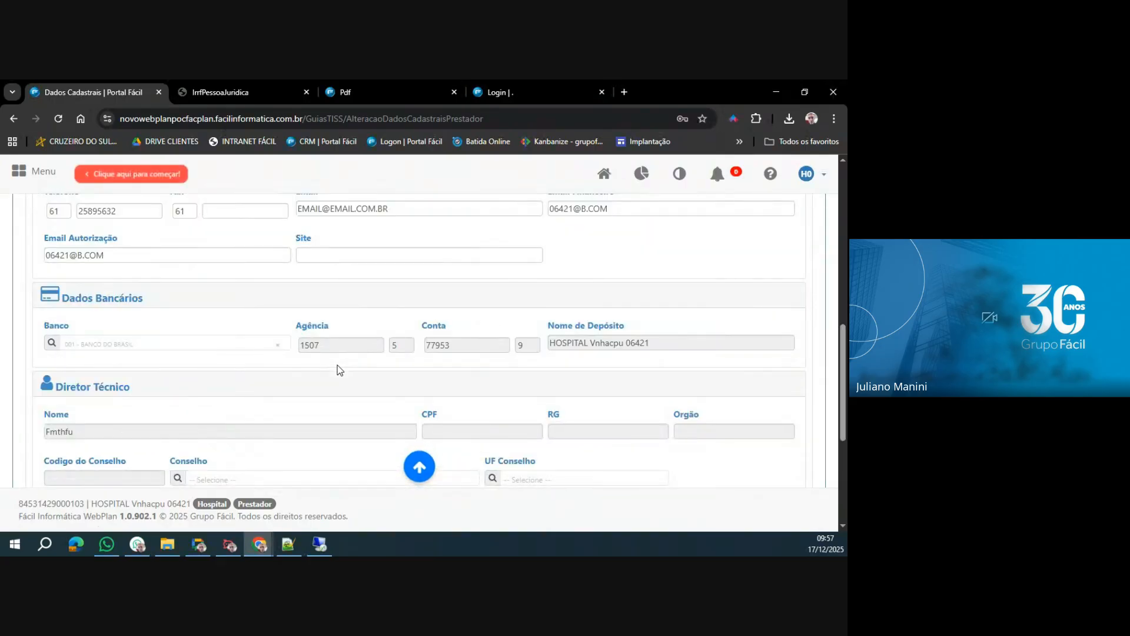
scroll(336, 371, up, 10)
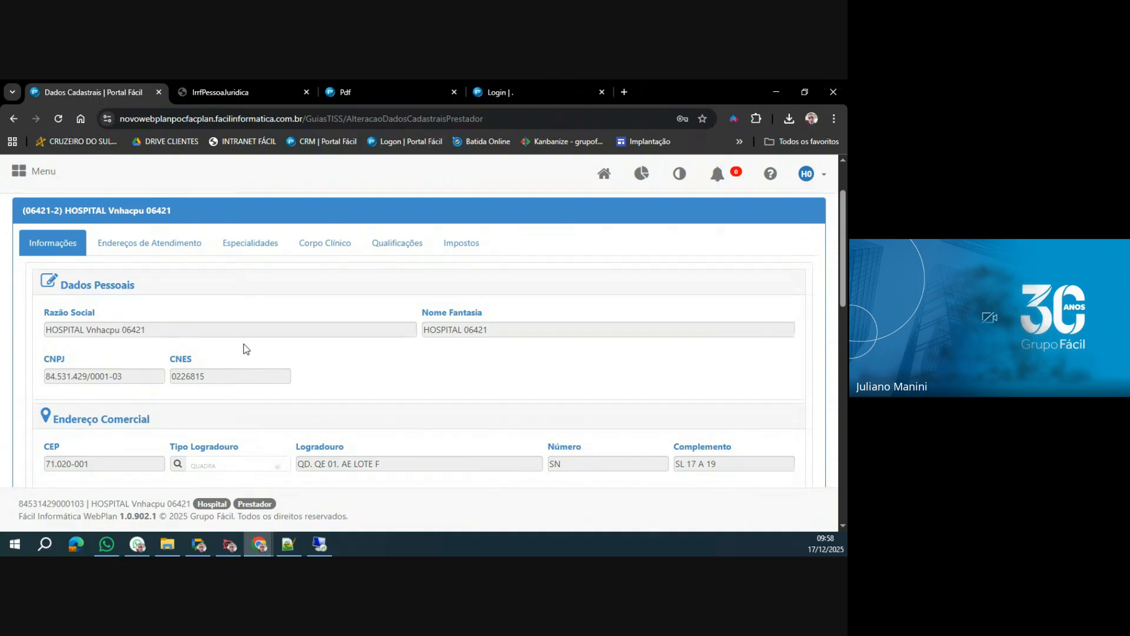
scroll(330, 345, down, 5)
scroll(329, 345, down, 5)
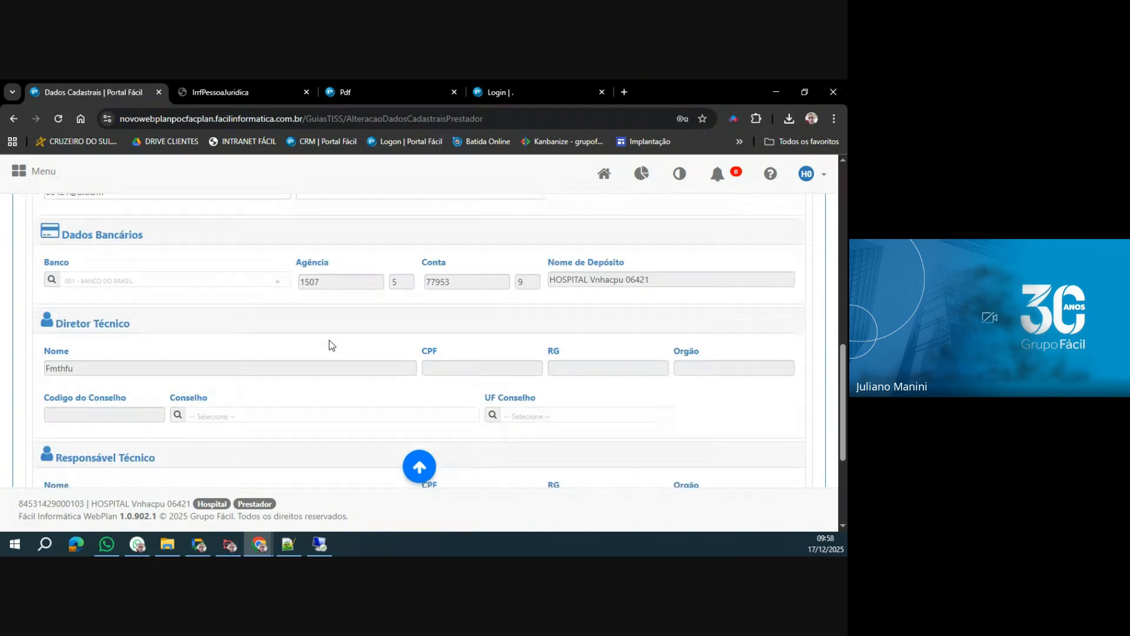
scroll(330, 344, up, 8)
scroll(329, 340, up, 4)
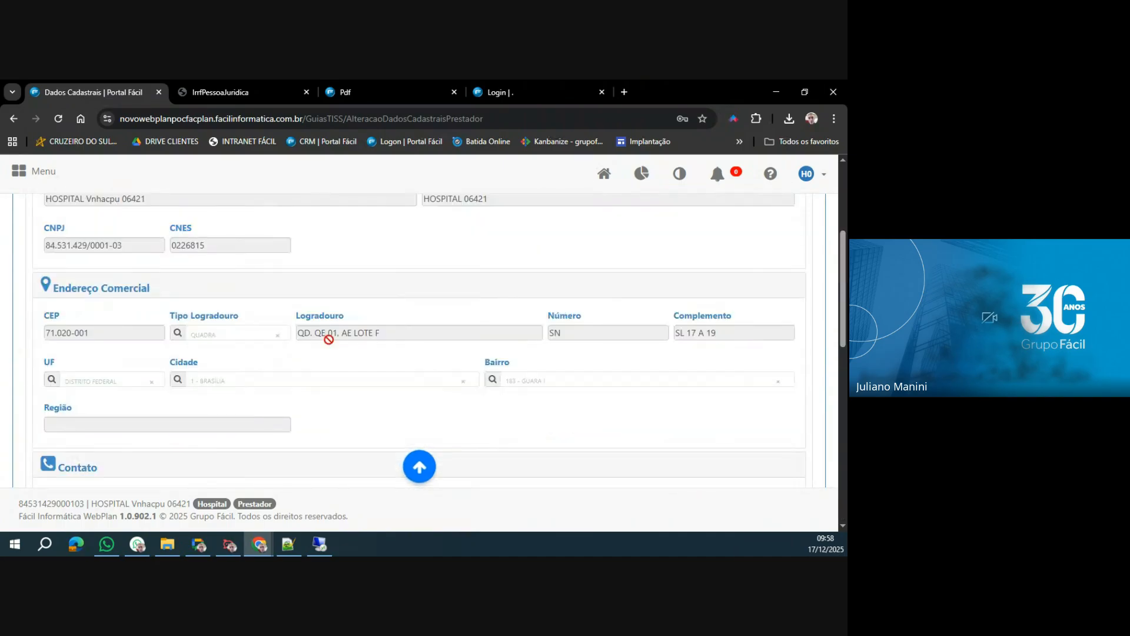
Review the provider's Endereços de Atendimento, Especialidades, Corpo Clínico, Qualificações and Impostos sections in Dados Cadastrais.
scroll(330, 340, down, 3)
scroll(329, 340, down, 3)
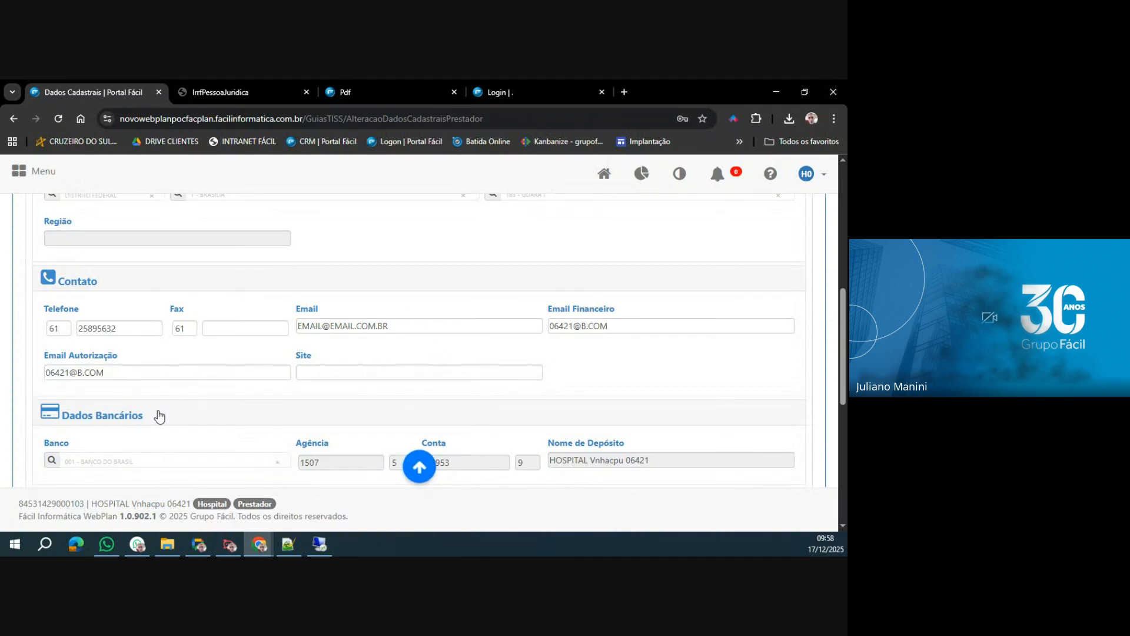
scroll(179, 362, up, 3)
scroll(178, 360, up, 5)
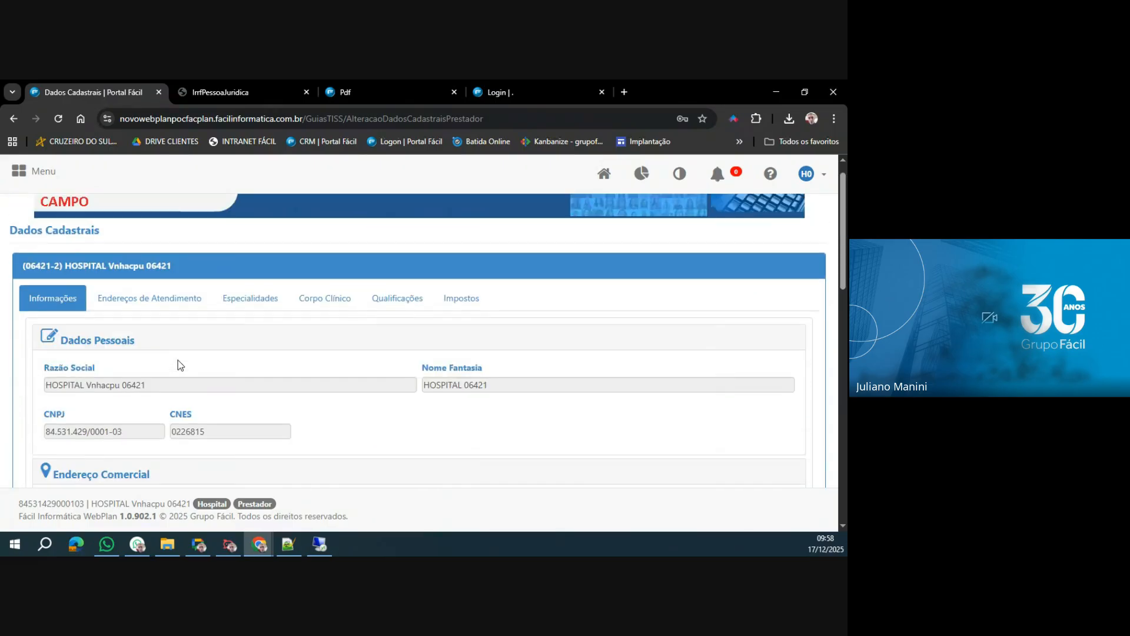
click(158, 301)
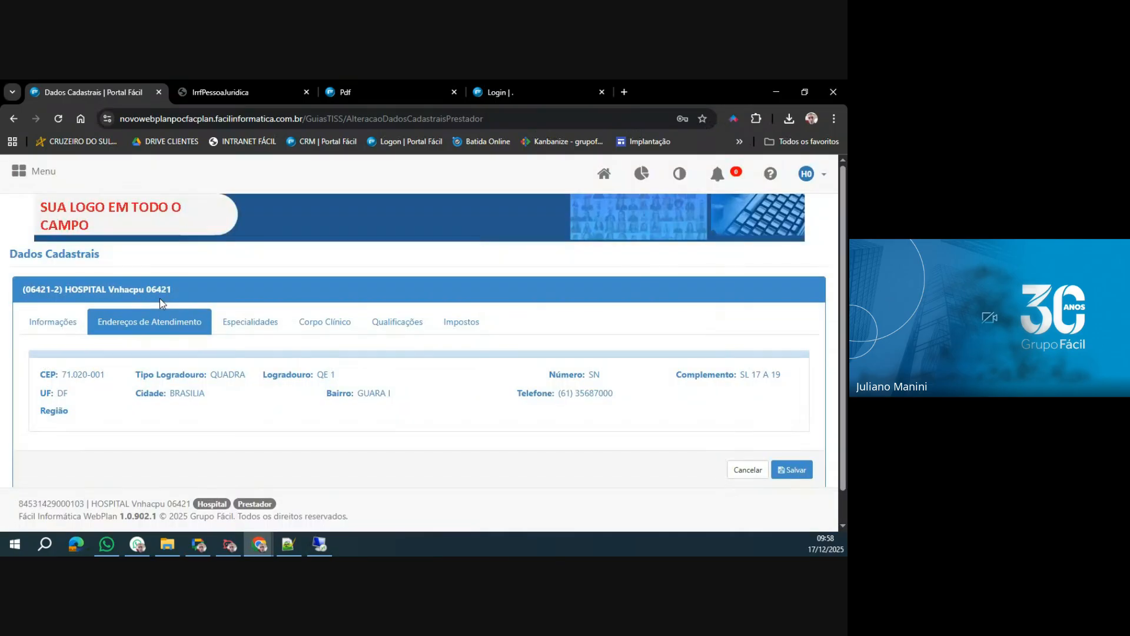
click(259, 327)
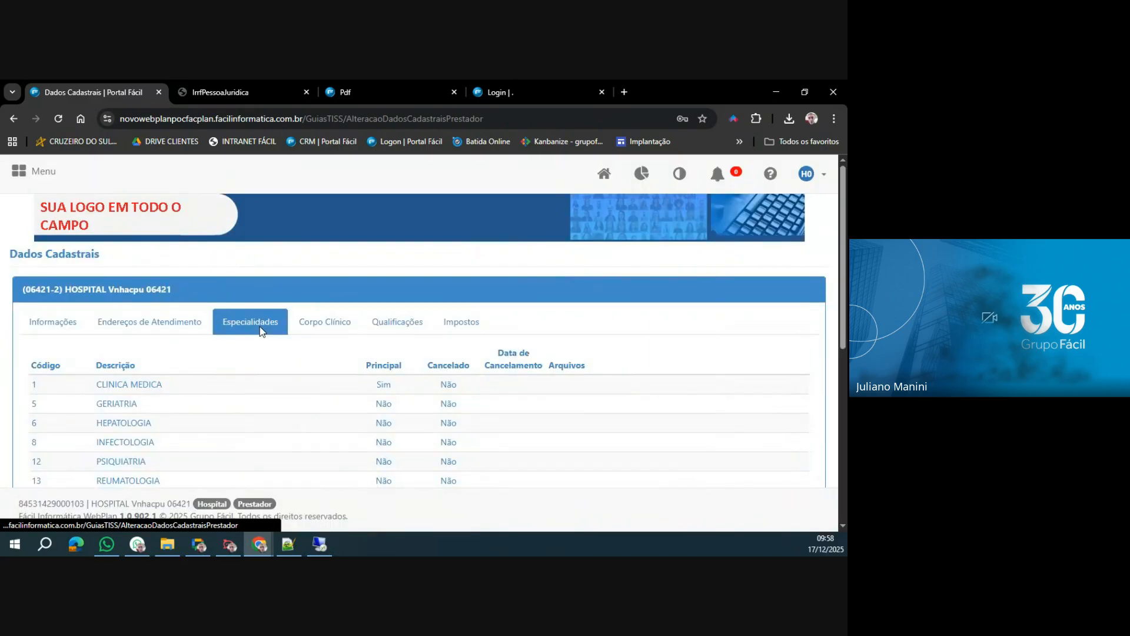
click(327, 327)
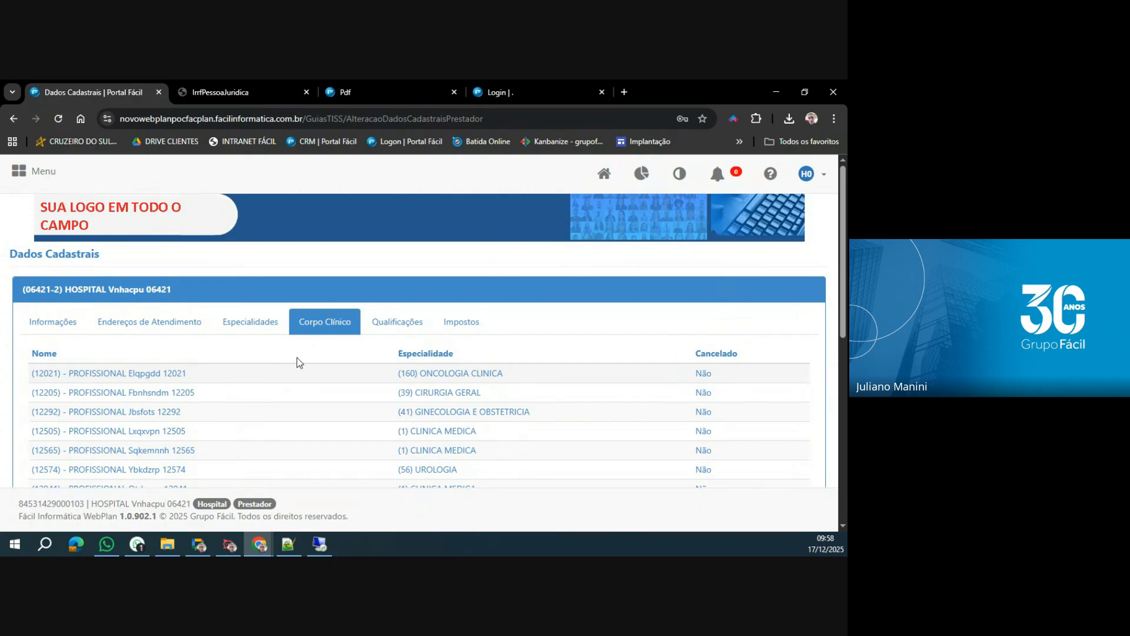
click(407, 330)
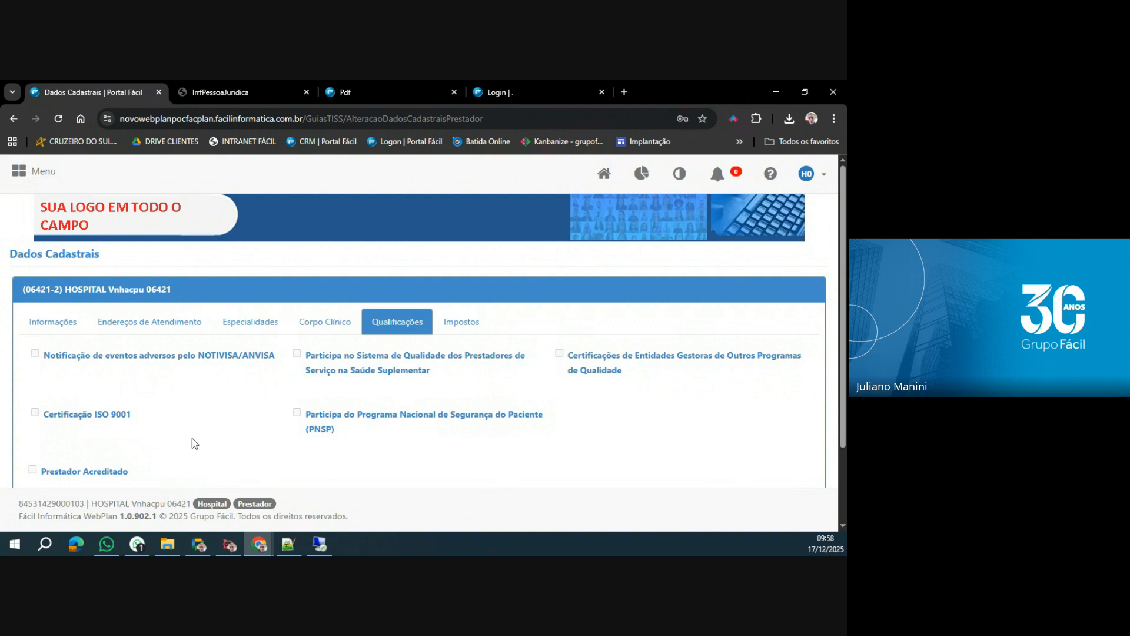
click(477, 329)
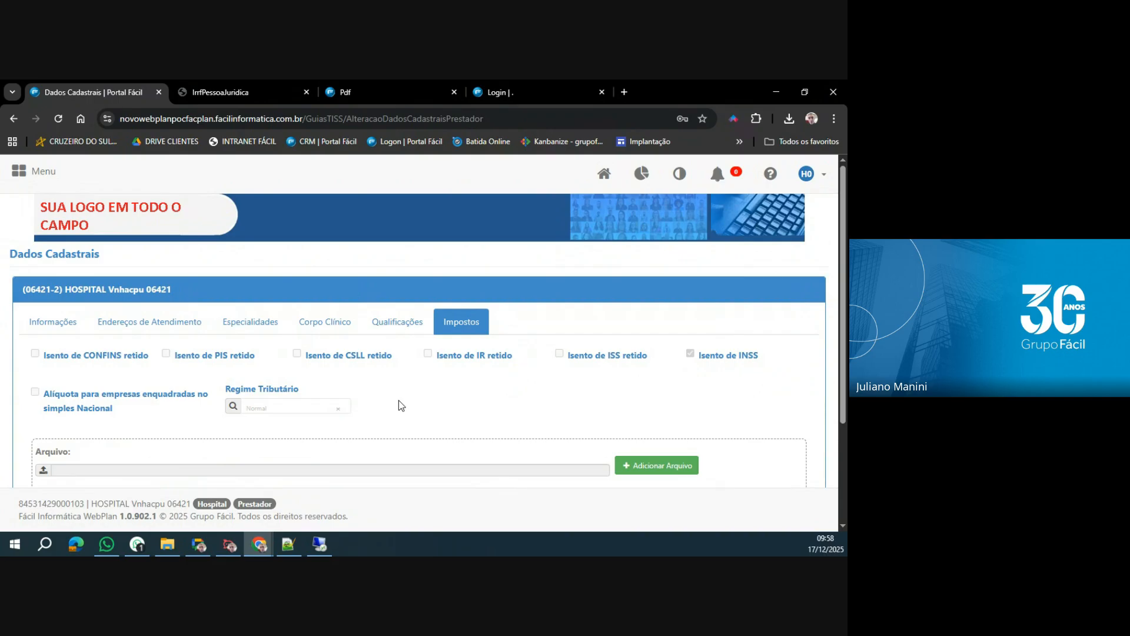
Replace the provider's Telefone in the Contato section of Informações with a new phone number.
click(51, 326)
scroll(167, 361, down, 5)
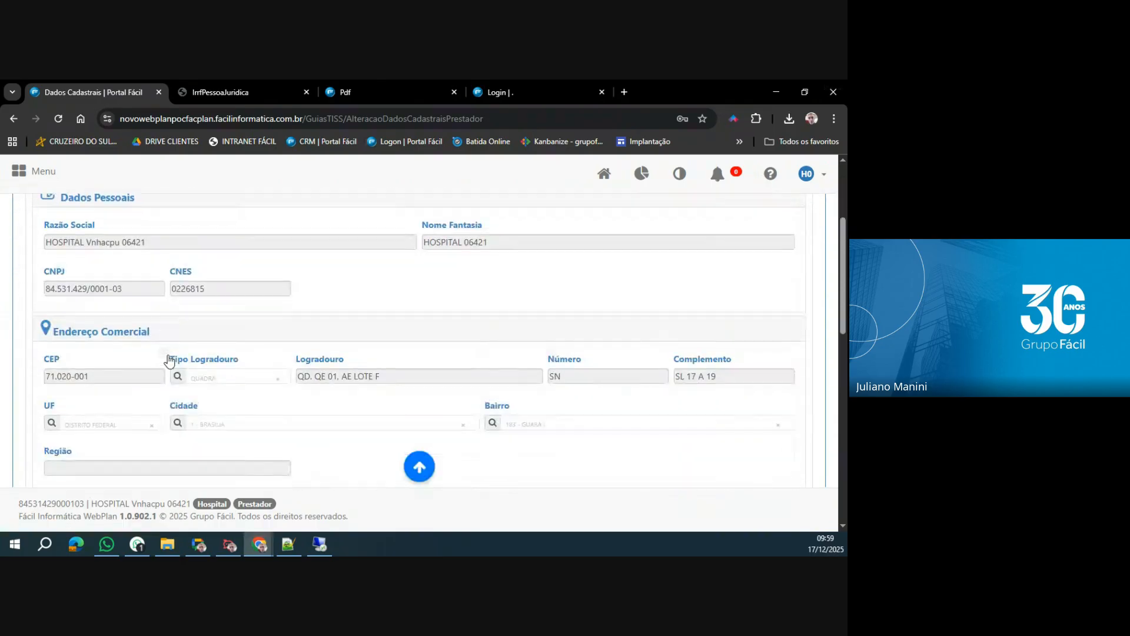
scroll(169, 361, down, 2)
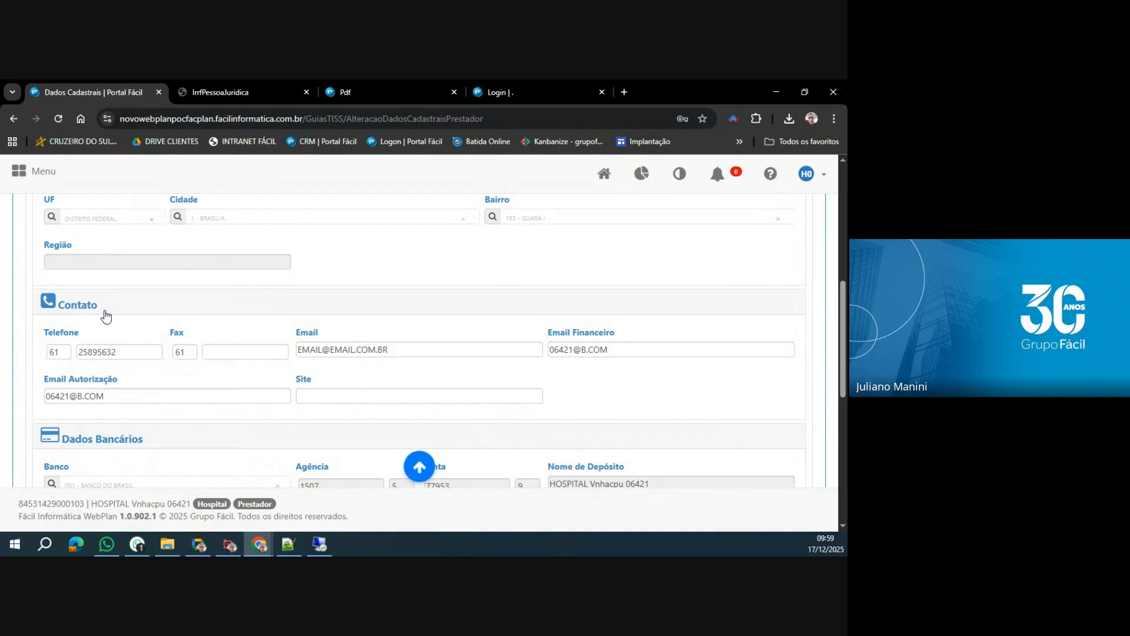
drag(126, 353, 75, 353)
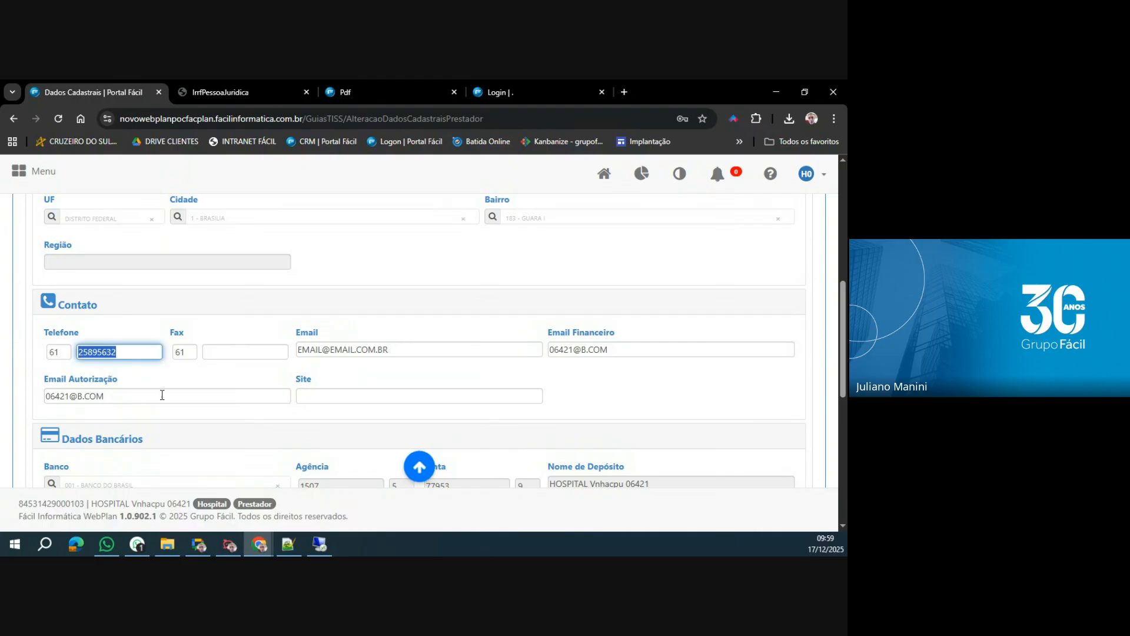
text(3265-8965)
text(2658-96)
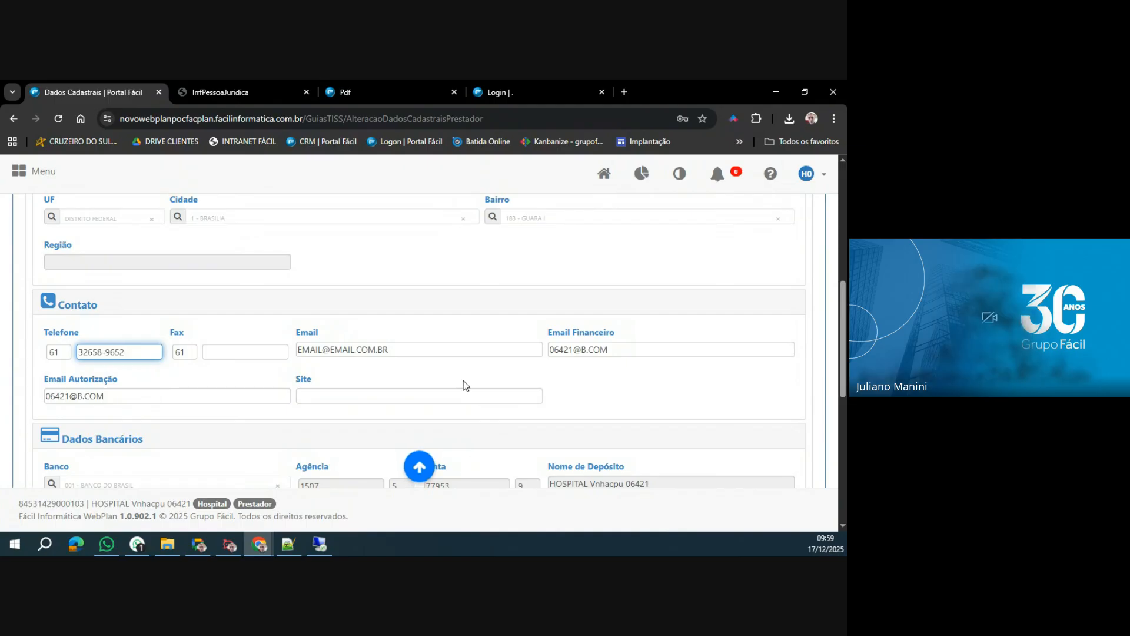
Remove the .BR ending from the provider's Email address in the Contato section.
click(401, 351)
key(BackSpace)
key(BackSpace)
key(BackSpace)
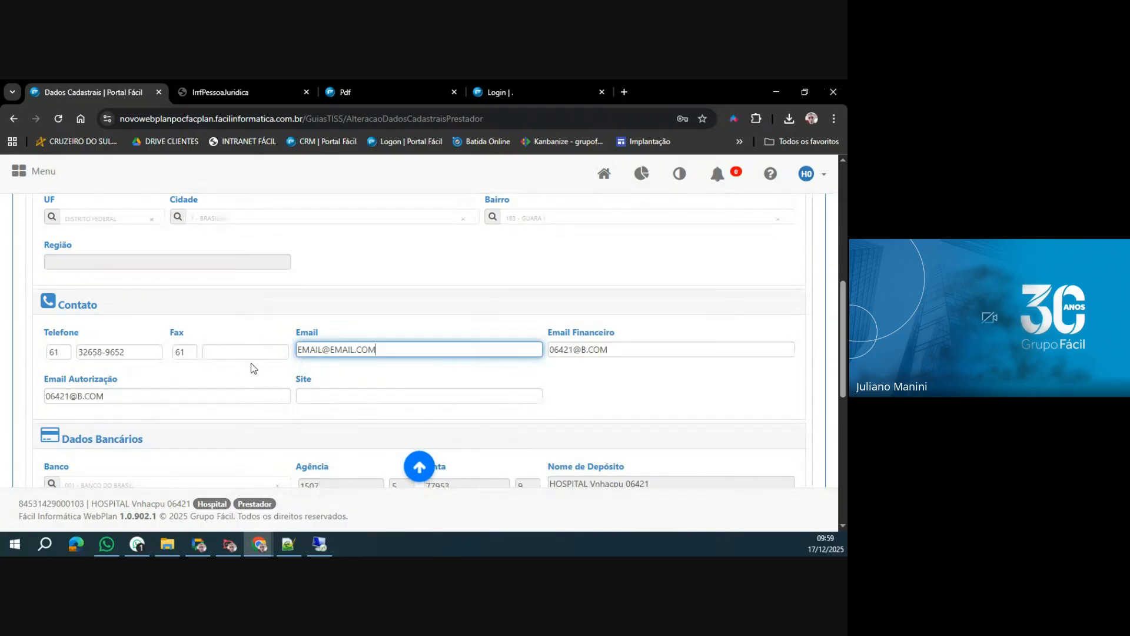
Save the changed contact data and confirm the request to alter the registration data.
scroll(373, 368, down, 10)
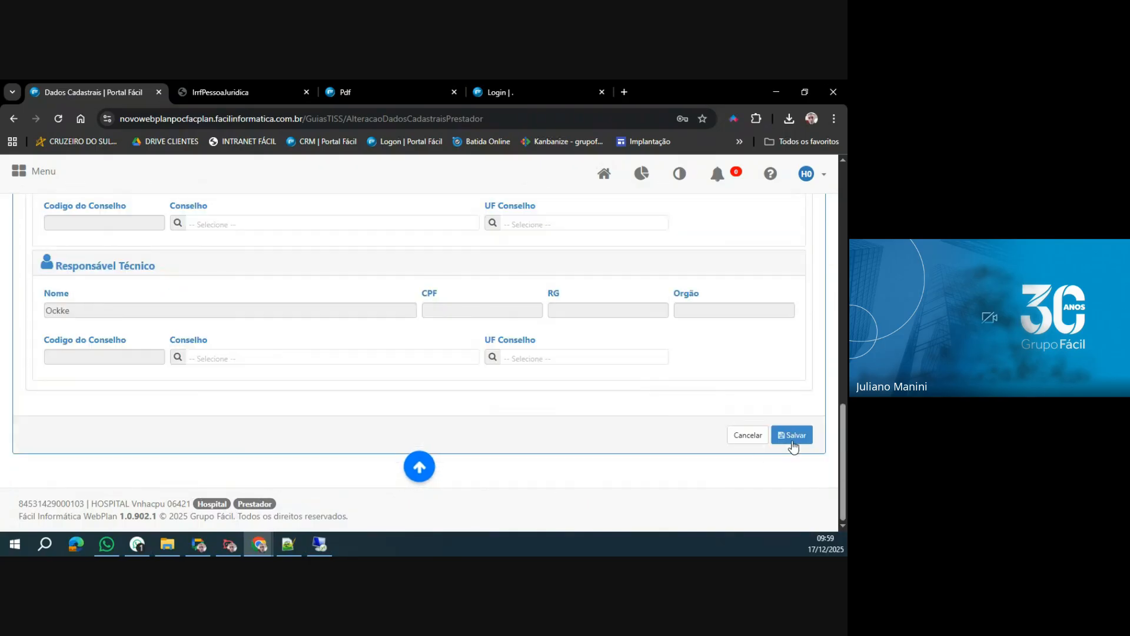
click(792, 436)
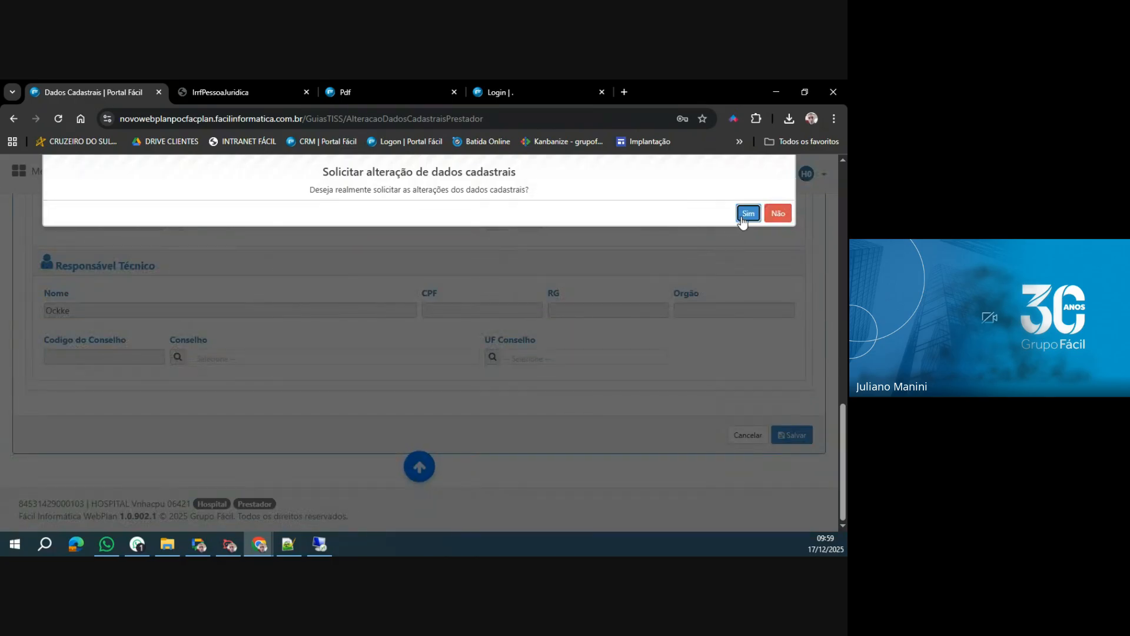
click(742, 217)
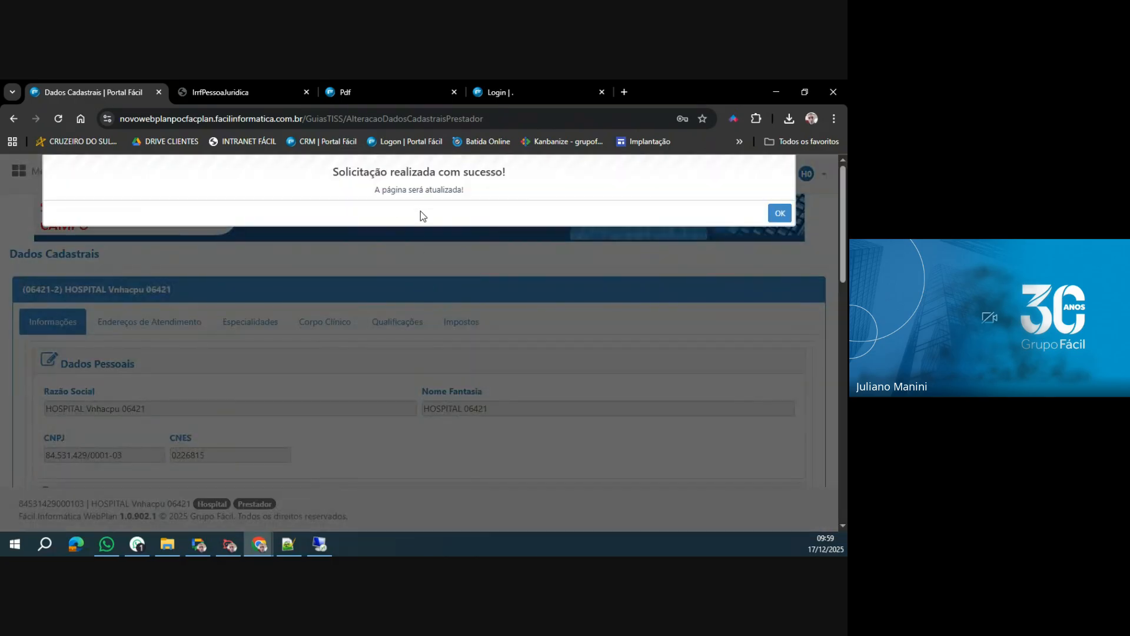
click(778, 213)
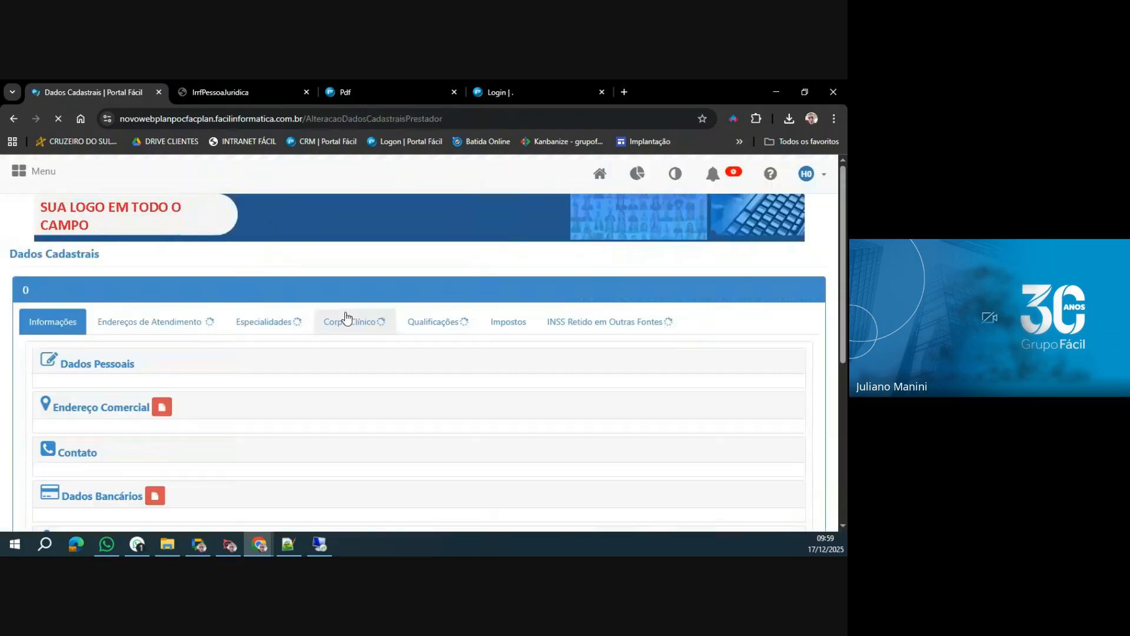
Check the Telefone and Email fields in the Contato section of the reloaded registration page.
scroll(323, 335, down, 10)
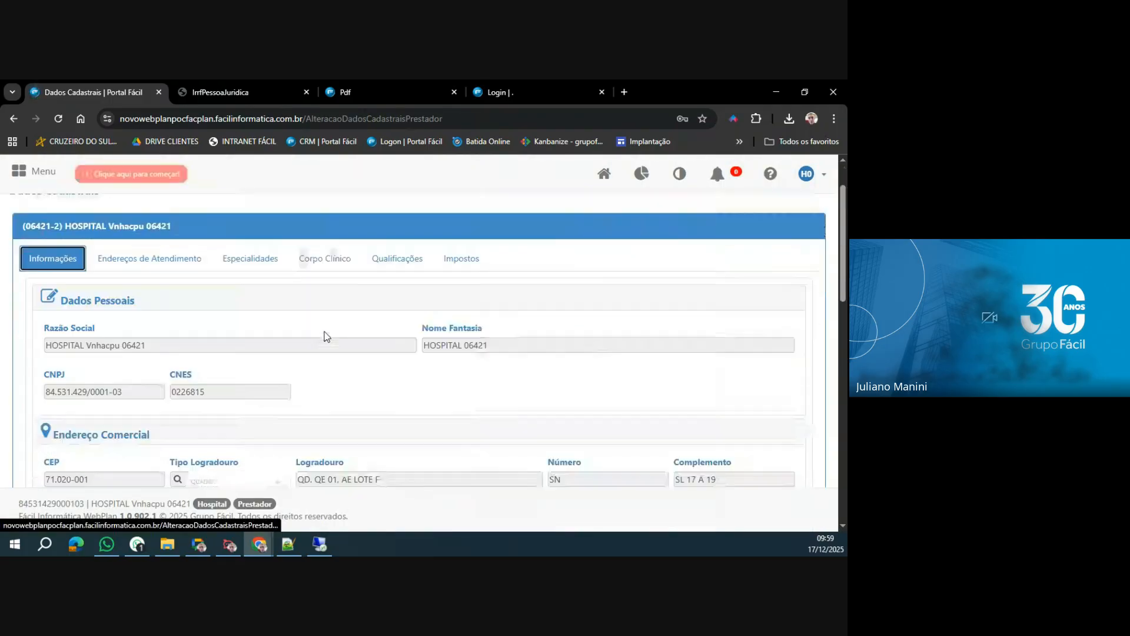
scroll(326, 337, down, 5)
scroll(324, 336, down, 1)
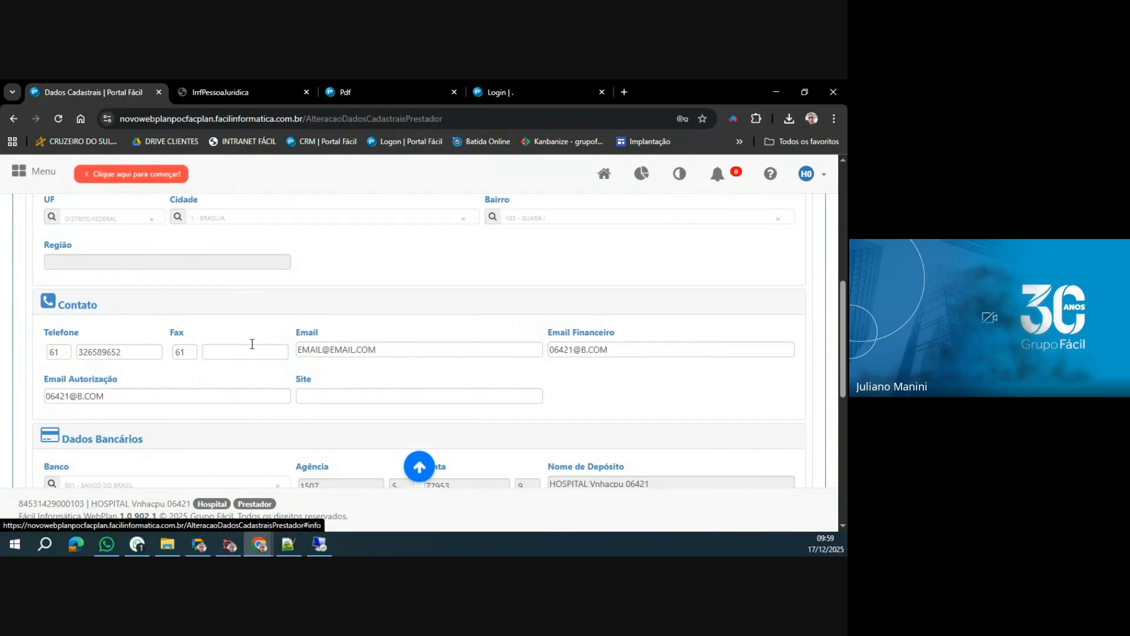
scroll(249, 344, up, 5)
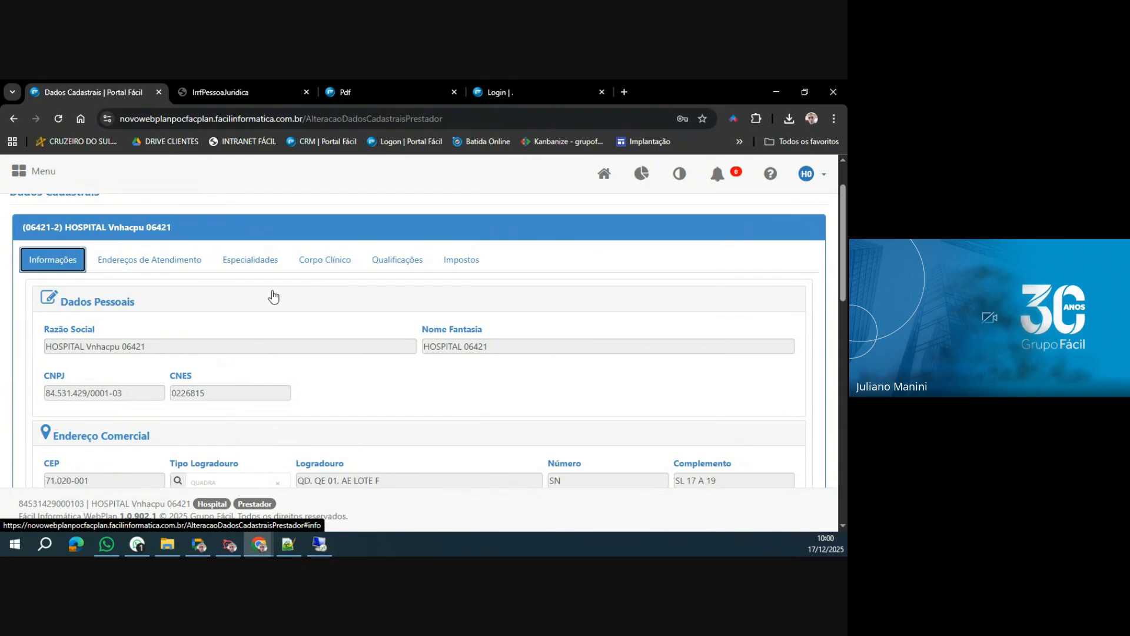
Open a new Guia de SP/SADT form from the Guias group.
scroll(236, 305, up, 1)
click(23, 176)
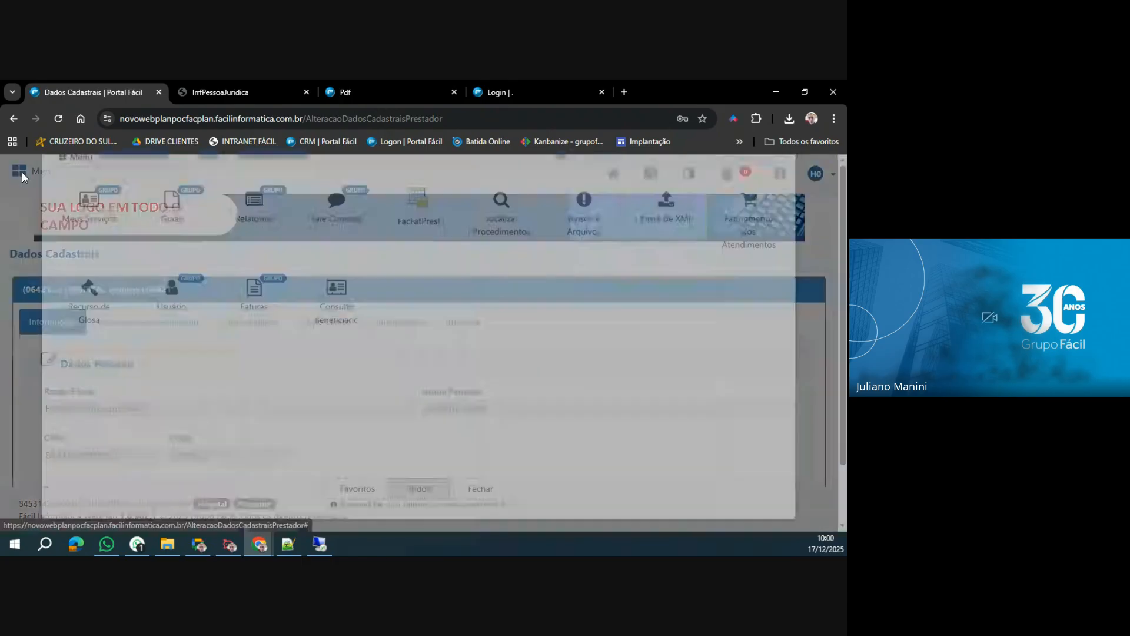
click(171, 279)
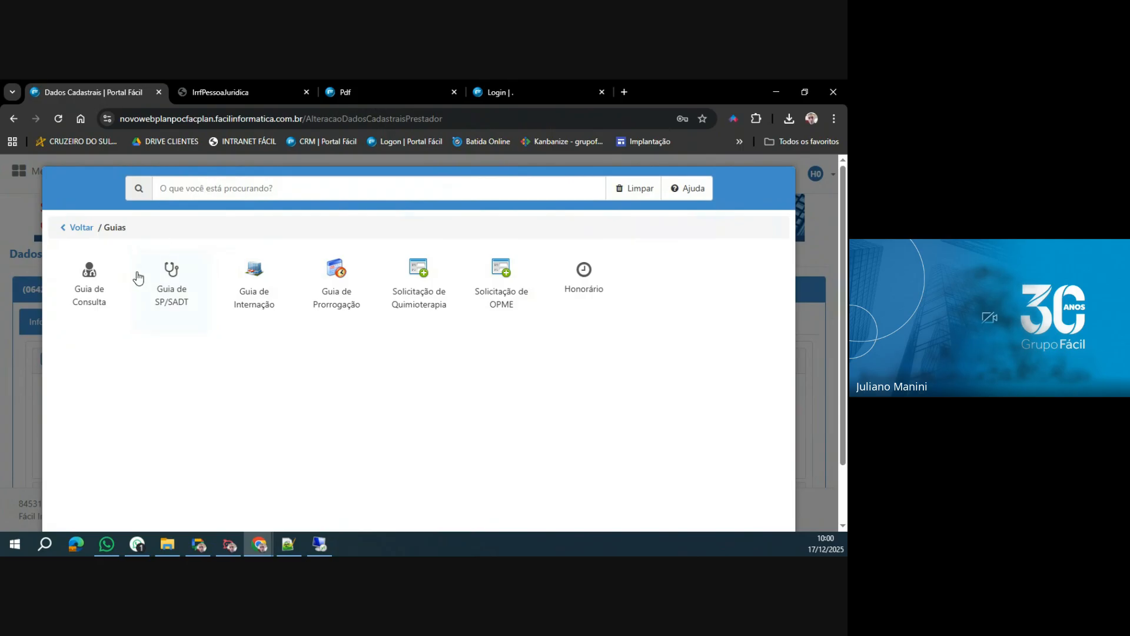
click(170, 305)
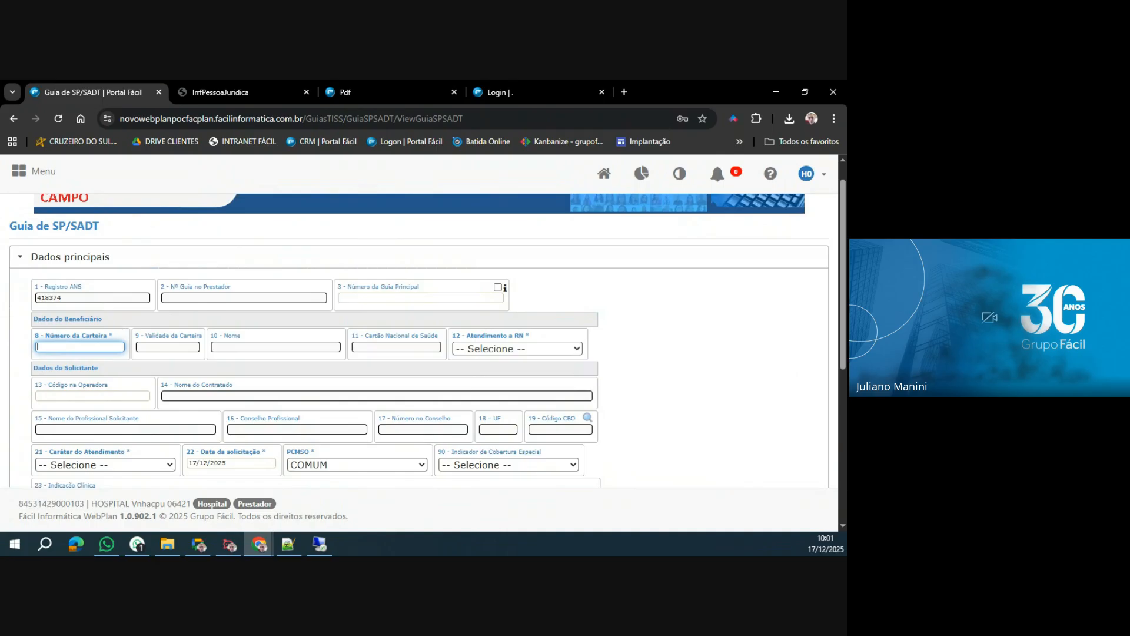
Enter the beneficiary's card number in Número da Carteira and pick the matching beneficiary.
key(alt+Tab)
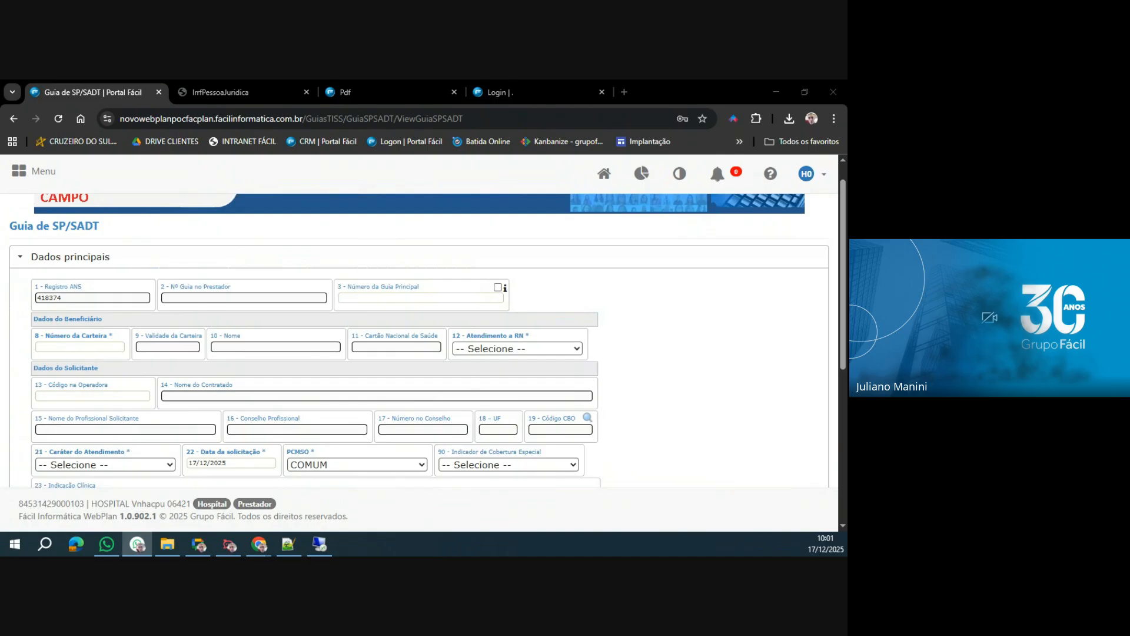
key(alt+Tab)
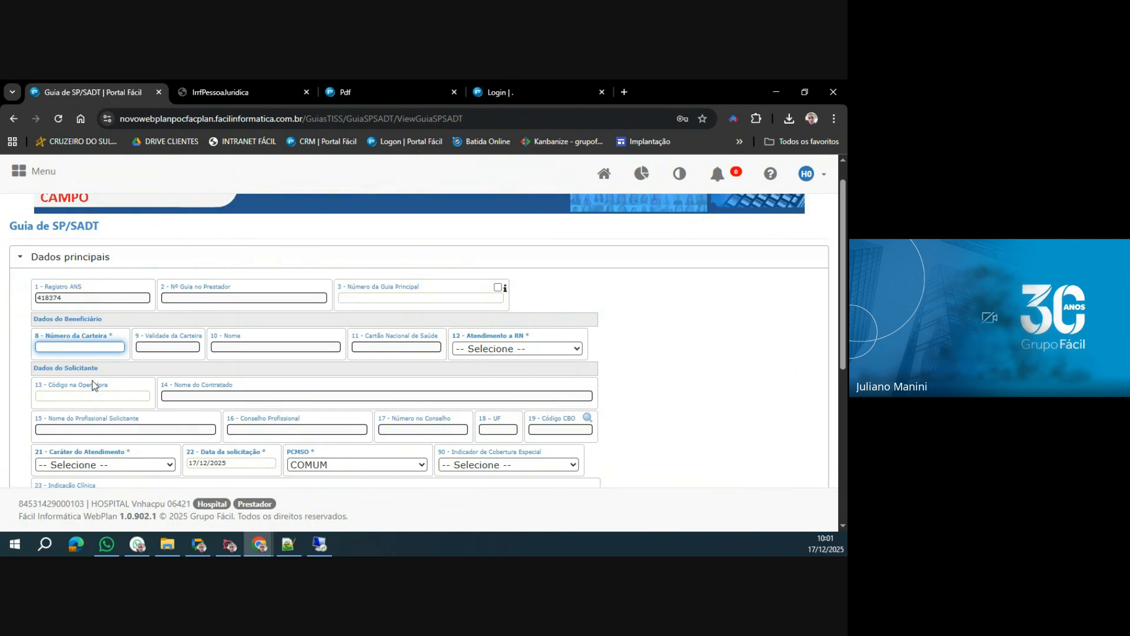
key(ctrl+plus)
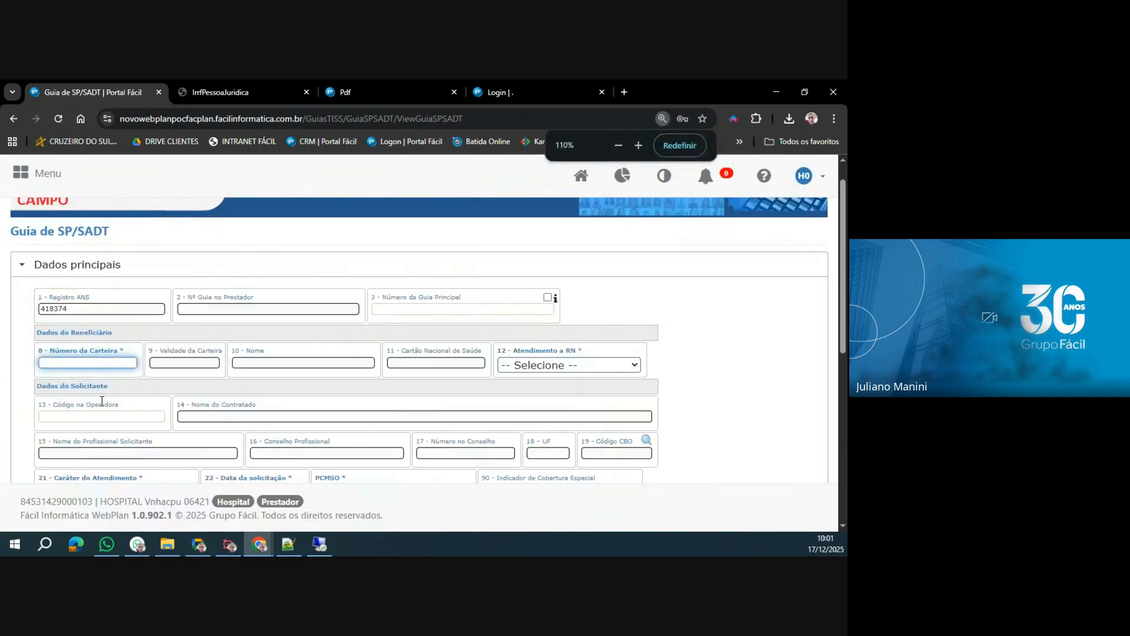
key(ctrl+plus)
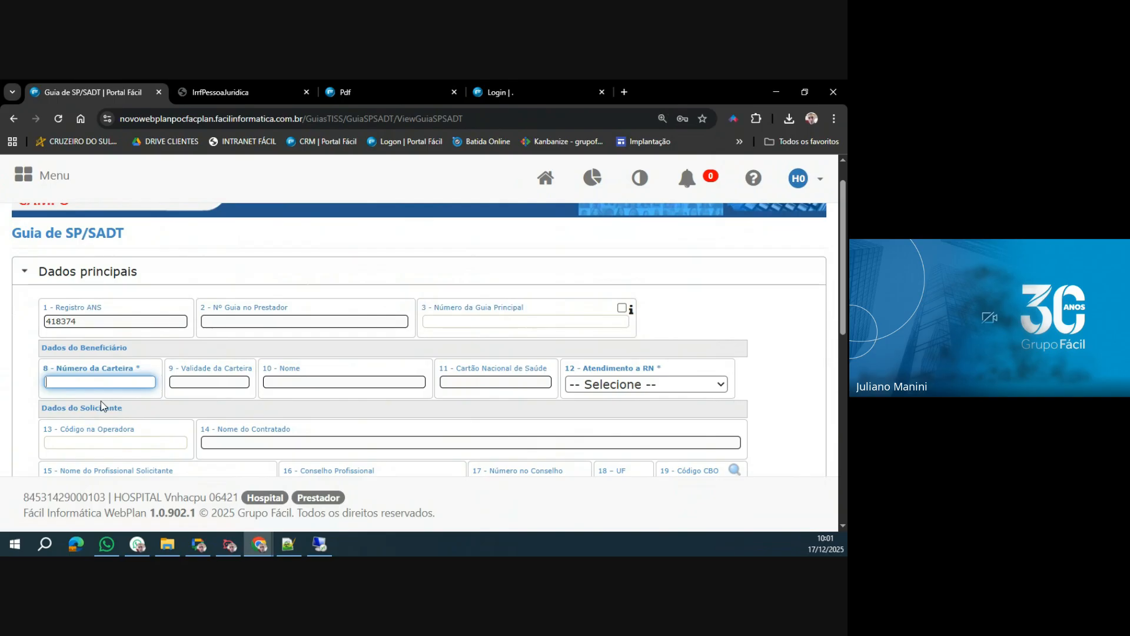
key(ctrl+minus)
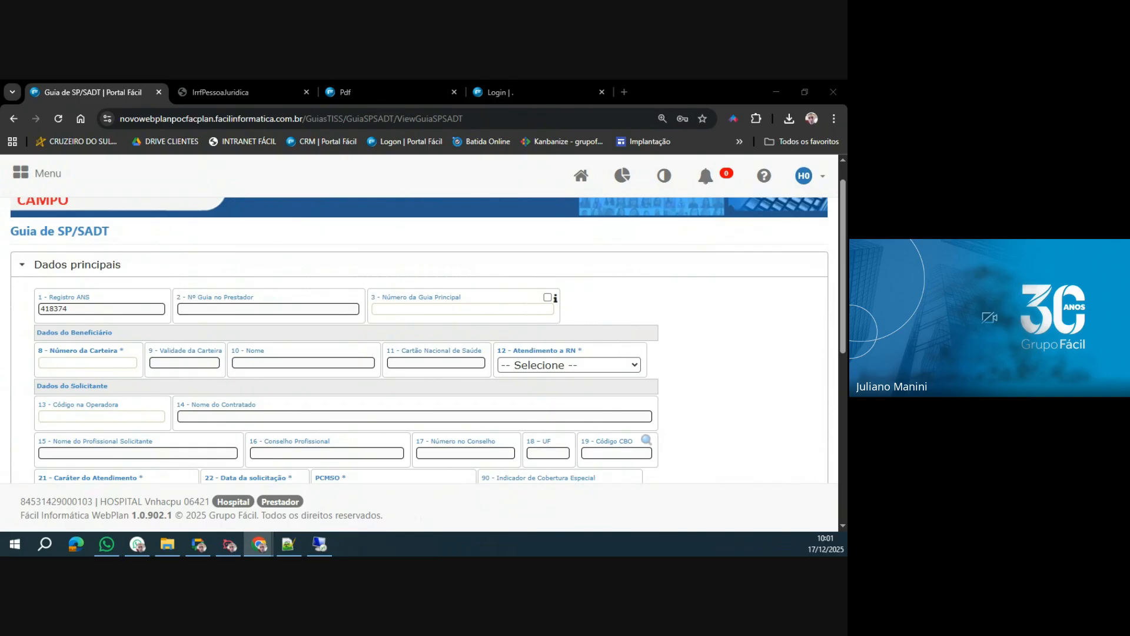
click(125, 363)
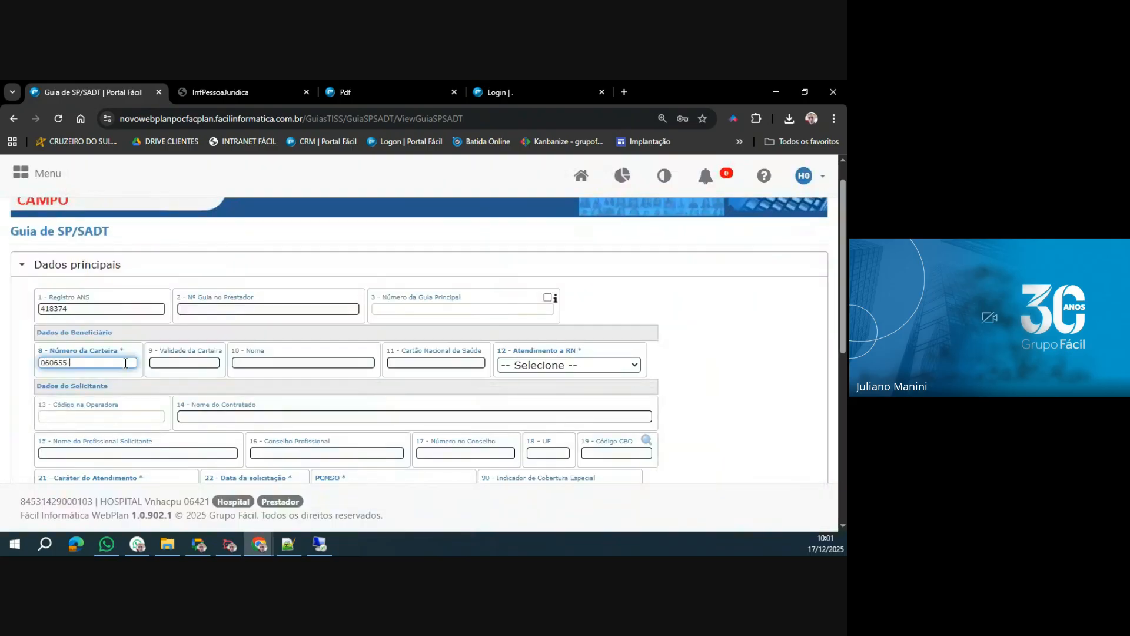
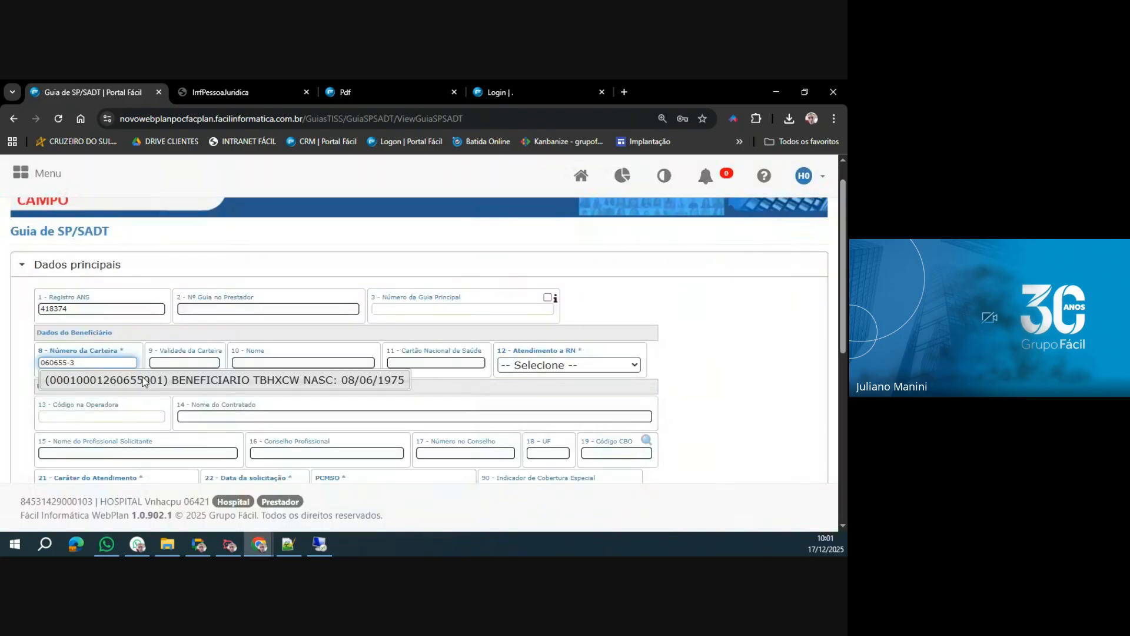
click(142, 380)
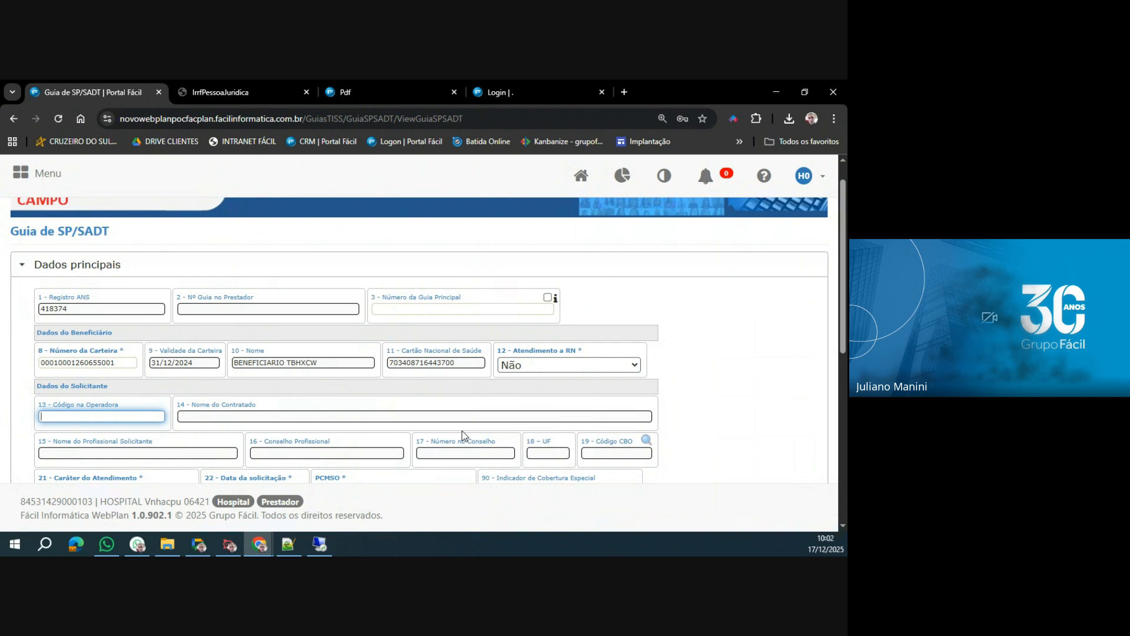
Set Atendimento a RN to Sim and open the Data Nascimento RN calendar in Informações Adicionais.
click(580, 367)
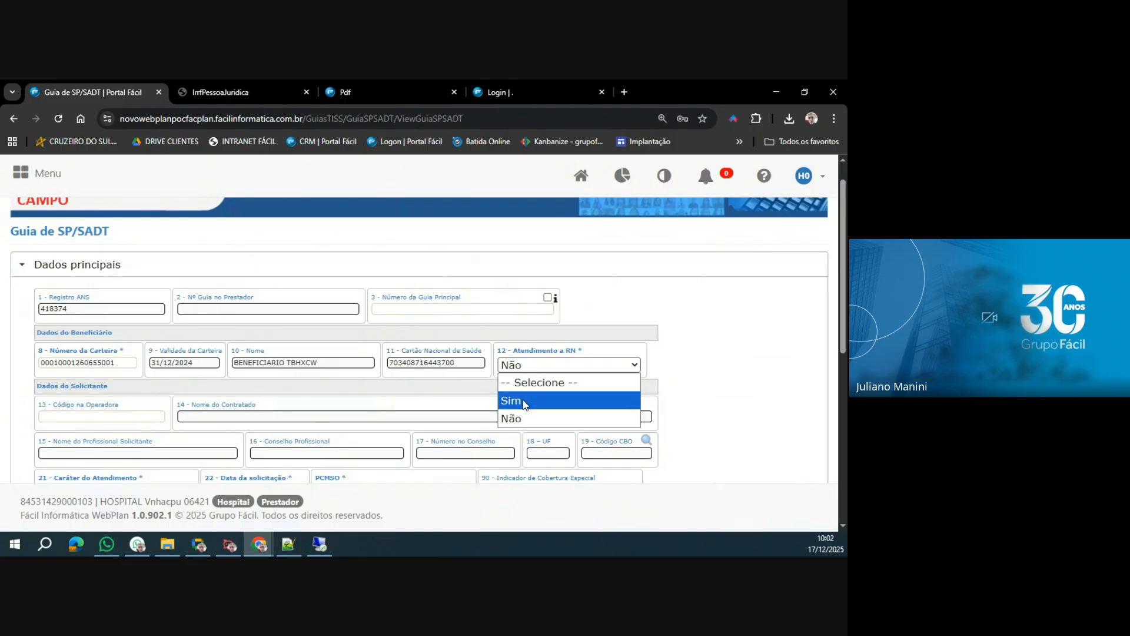
click(525, 401)
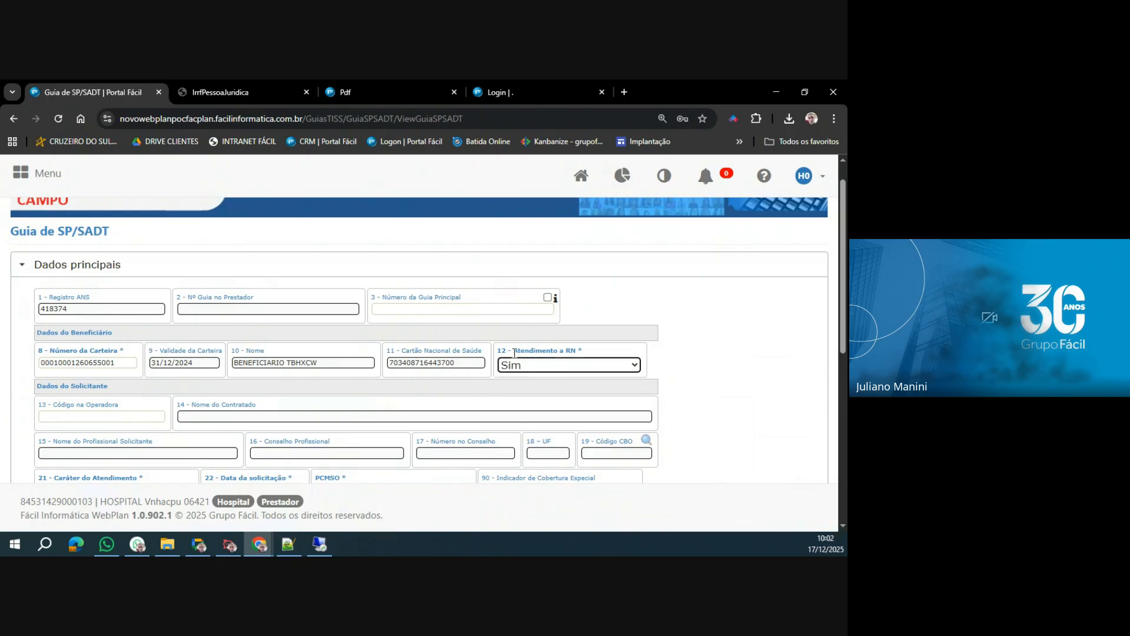
drag(841, 304, 842, 447)
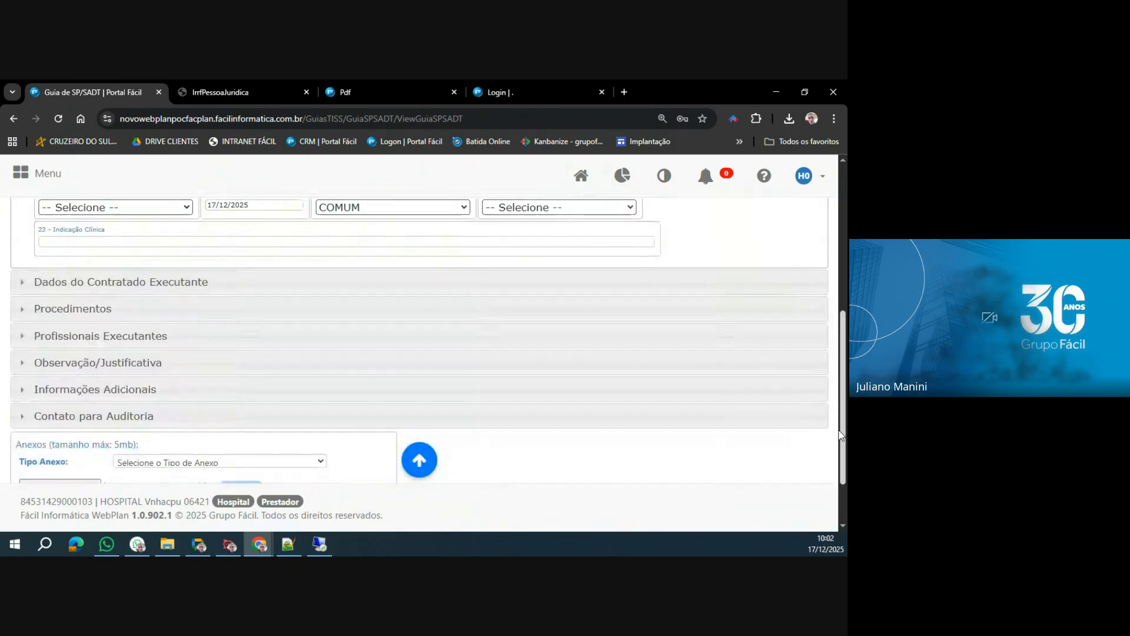
click(122, 387)
scroll(122, 390, down, 2)
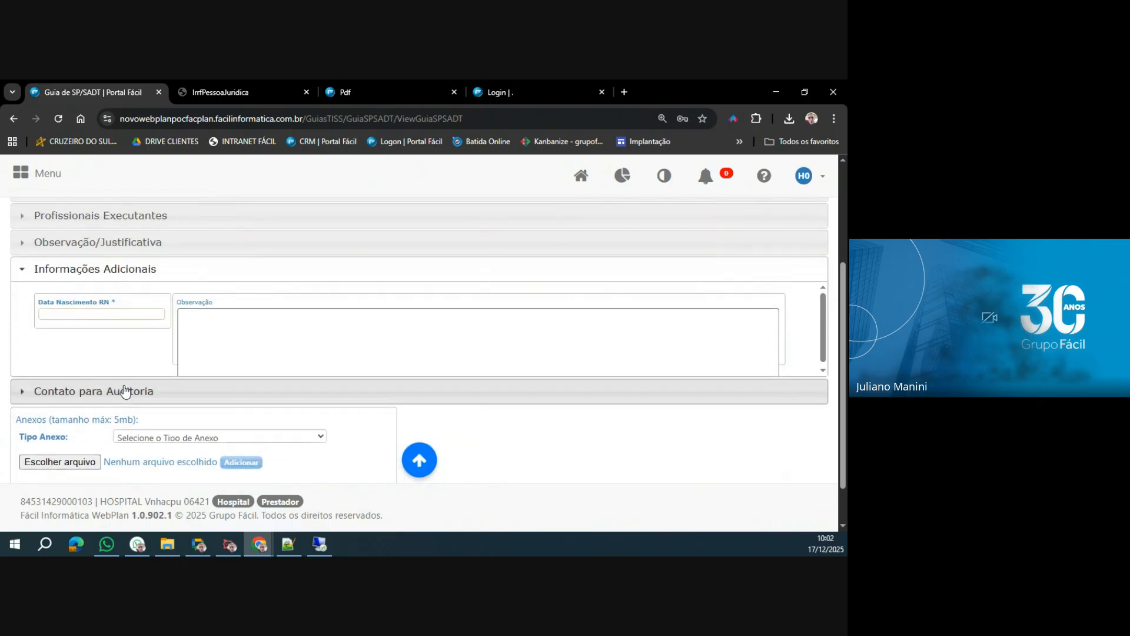
click(112, 314)
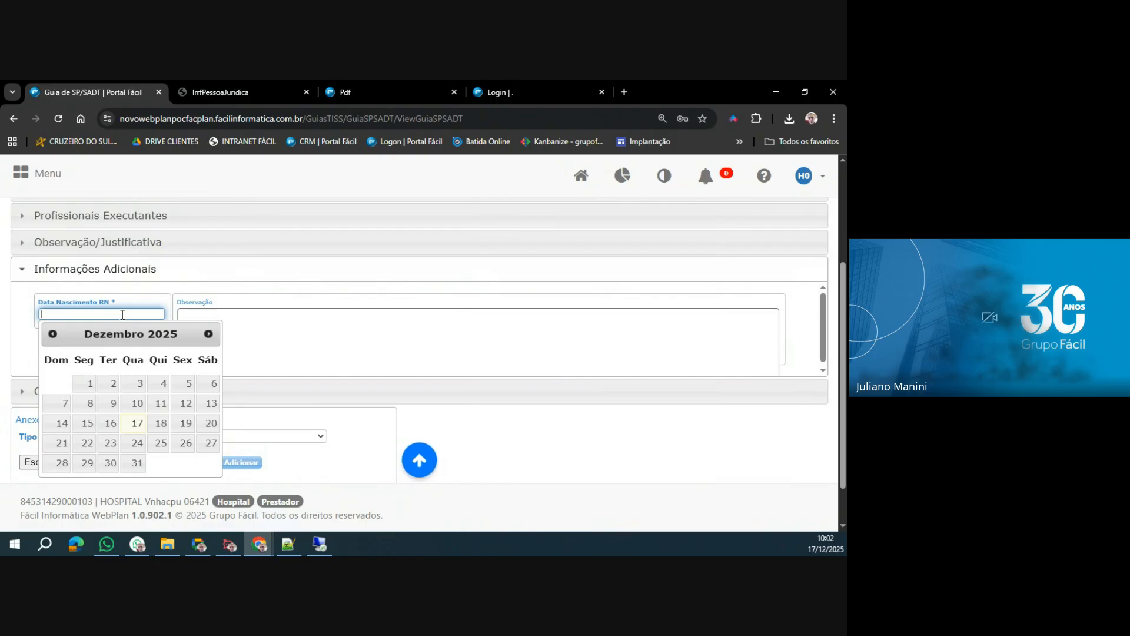
Return to Dados principais and set Atendimento a RN to Não.
scroll(479, 386, up, 3)
click(442, 302)
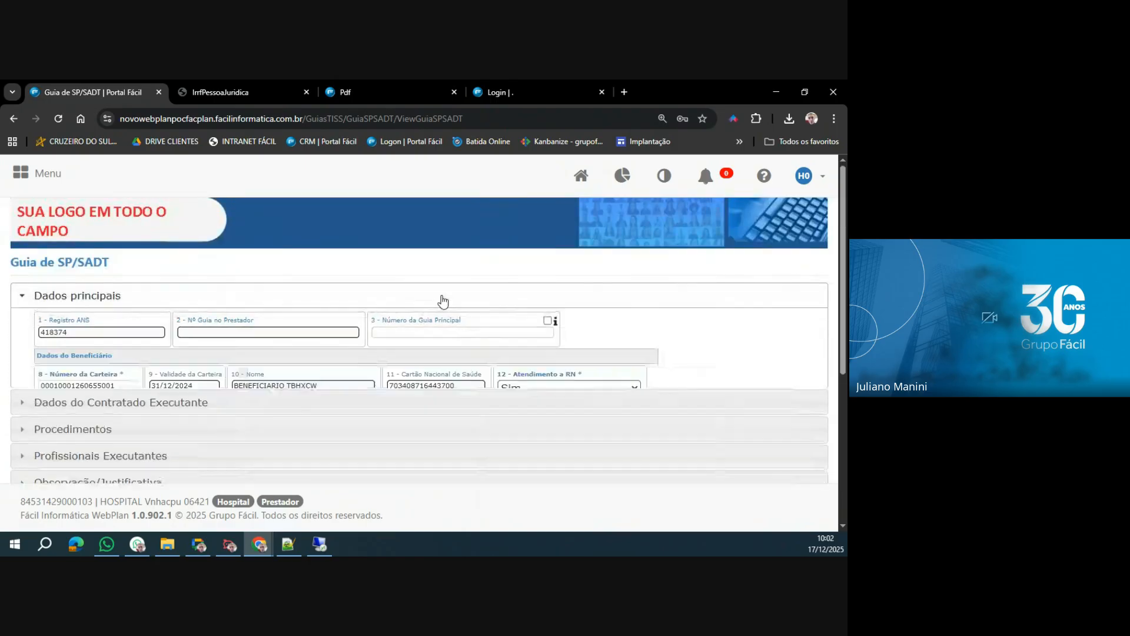
click(517, 397)
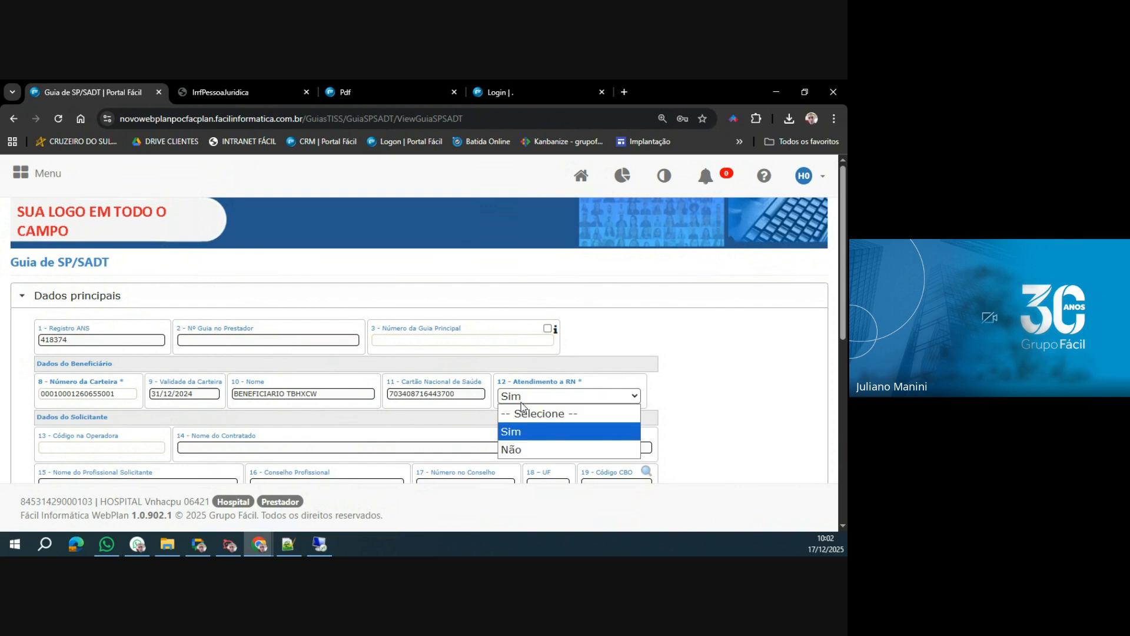
click(524, 449)
Set Caráter do Atendimento to Eletivo in Dados principais.
scroll(321, 352, down, 3)
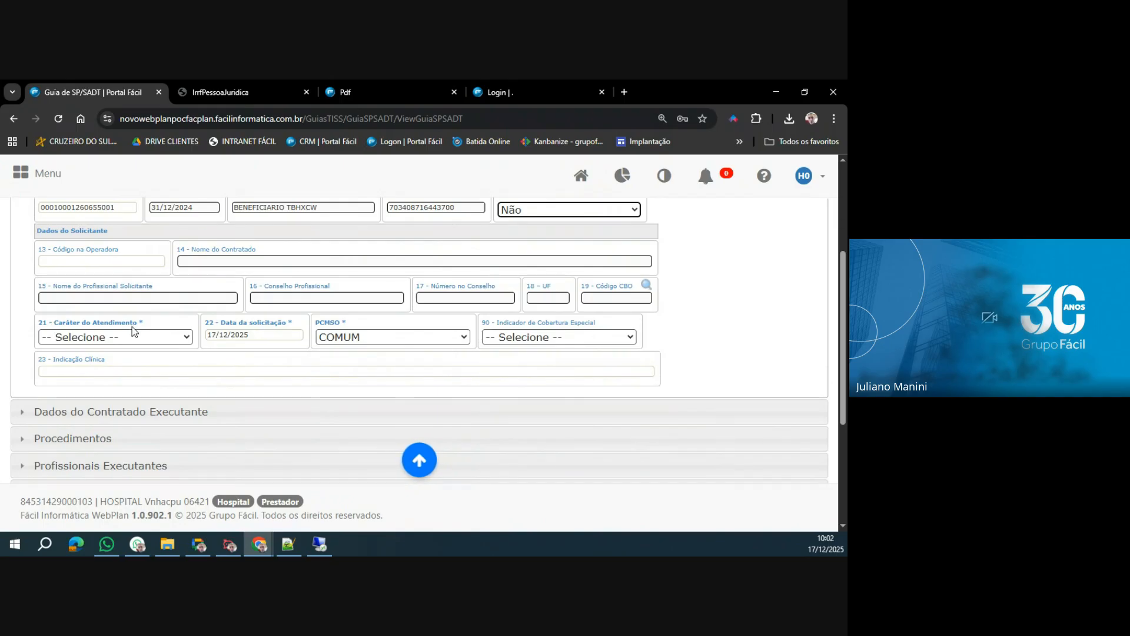
click(171, 340)
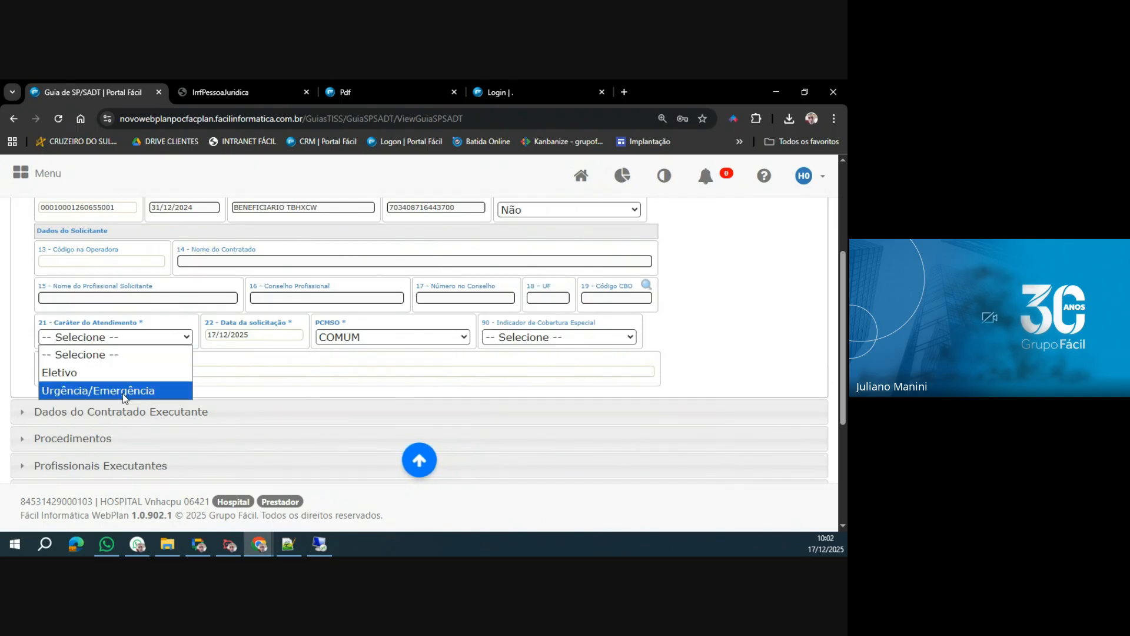
click(125, 372)
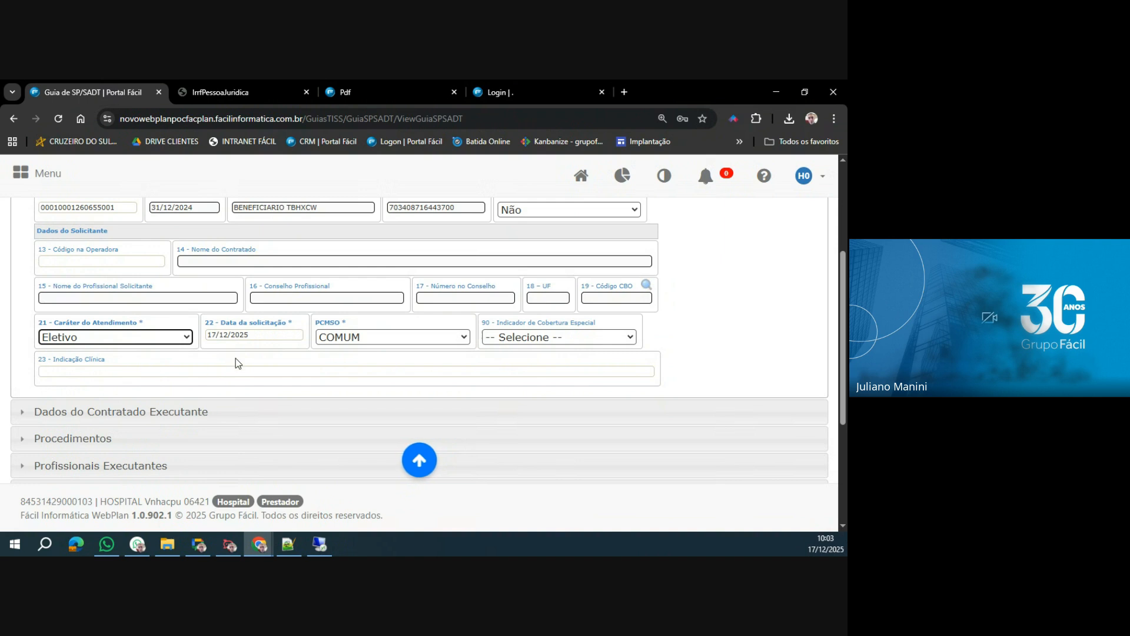
Examine which dates Data da solicitação allows and which options Indicador de Cobertura Especial offers, leaving both fields as they are.
click(264, 335)
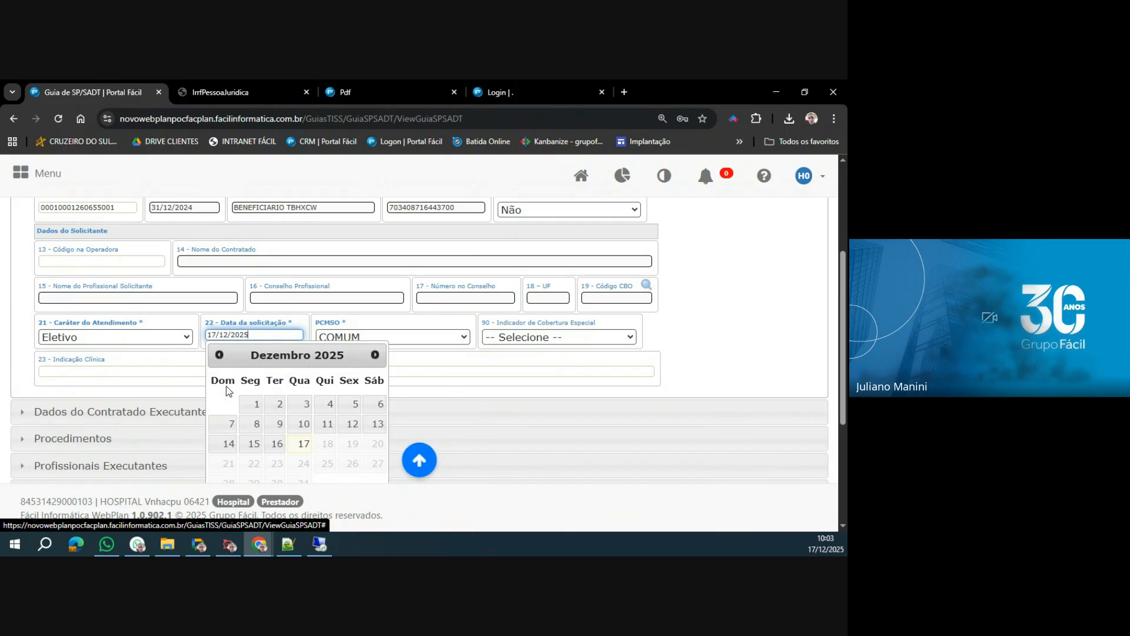
click(219, 354)
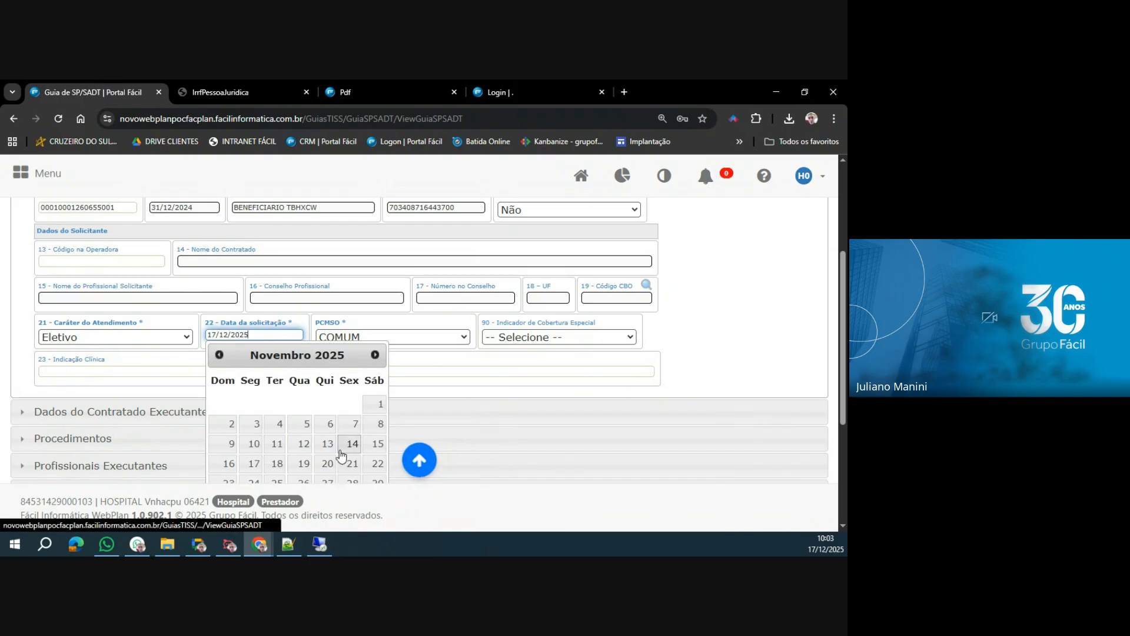
click(375, 355)
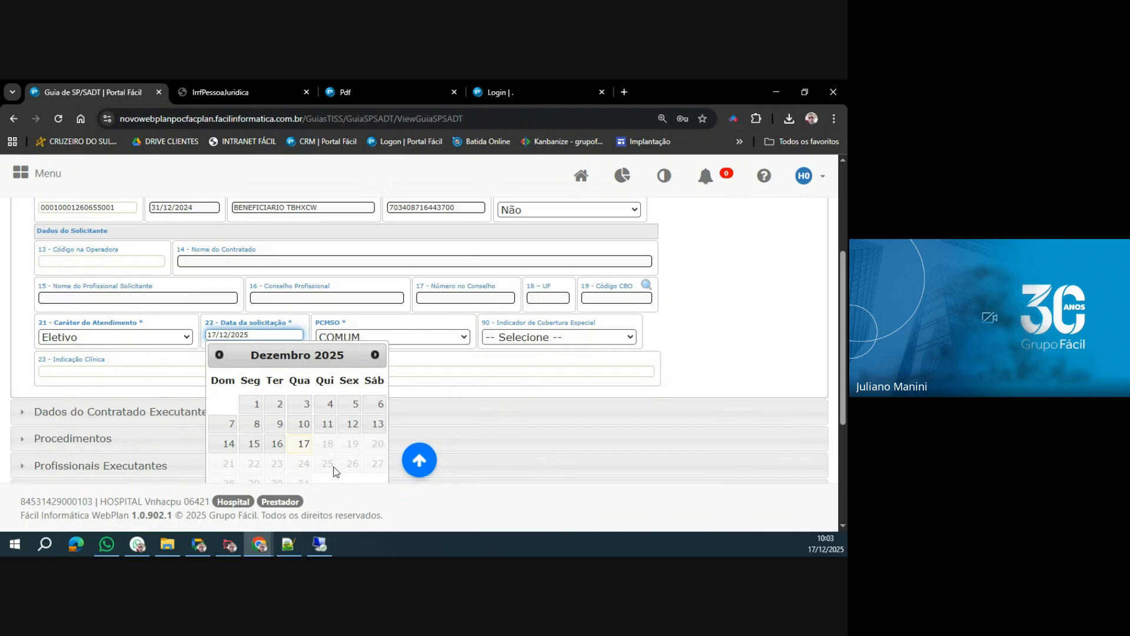
click(398, 325)
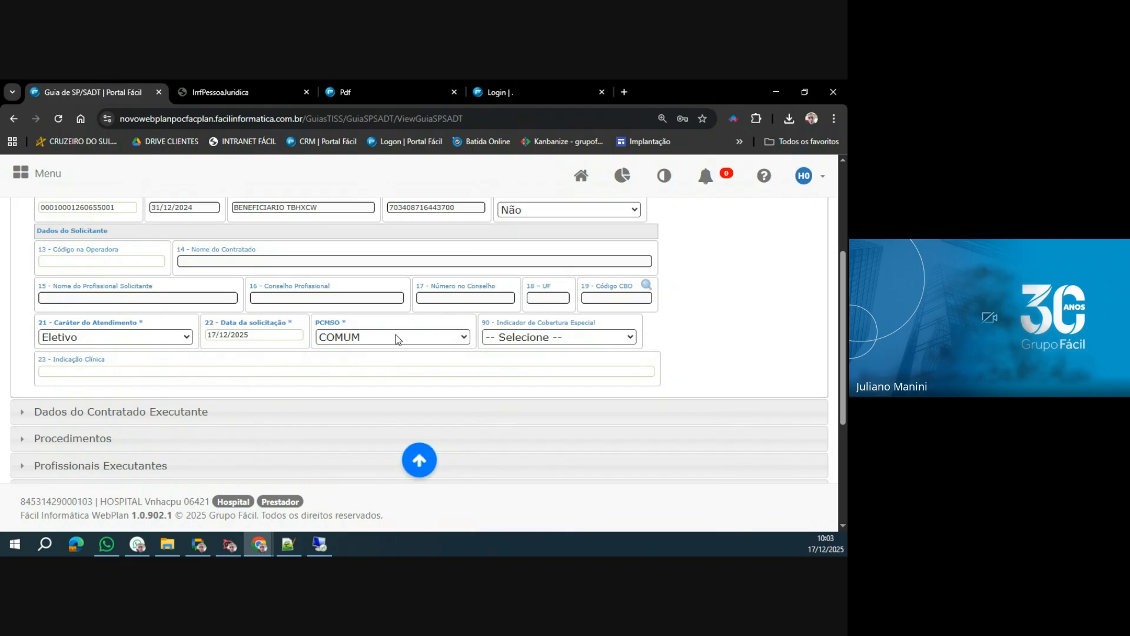
click(569, 335)
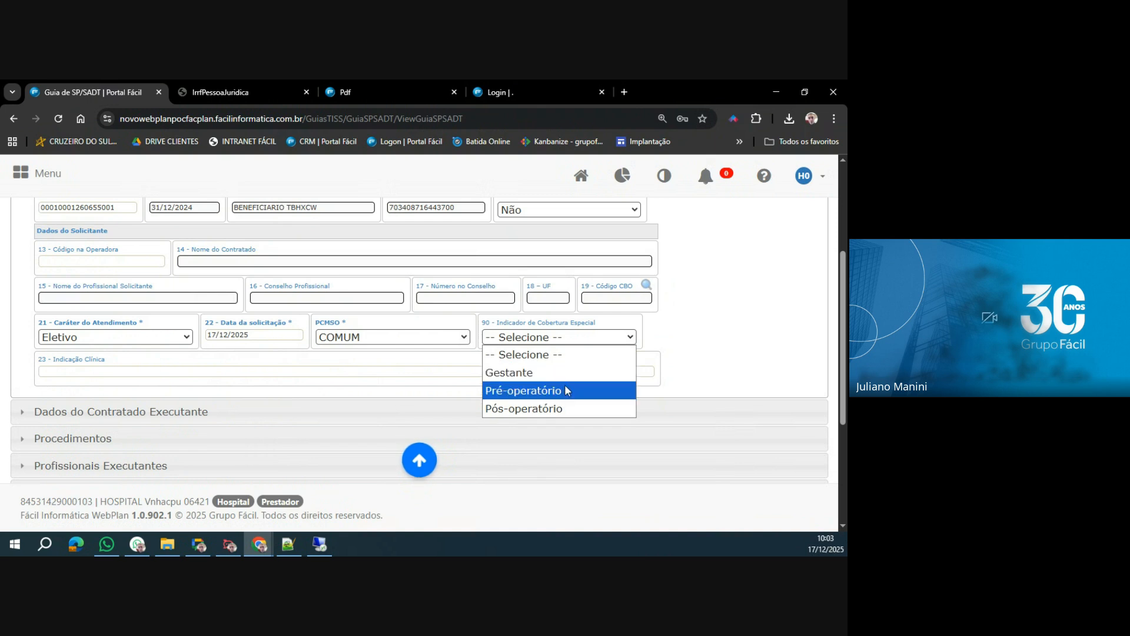
click(447, 361)
Examine the Indicação Clínica field and browse the Procedimentos and Dados do Contratado Executante sections of the guide.
click(75, 373)
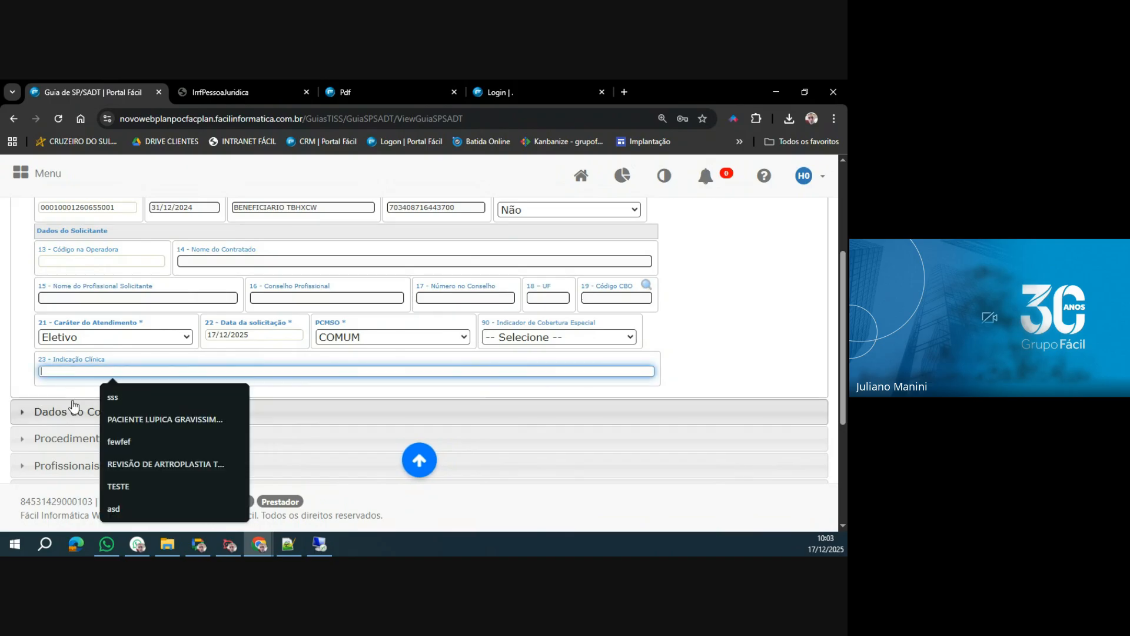
click(63, 437)
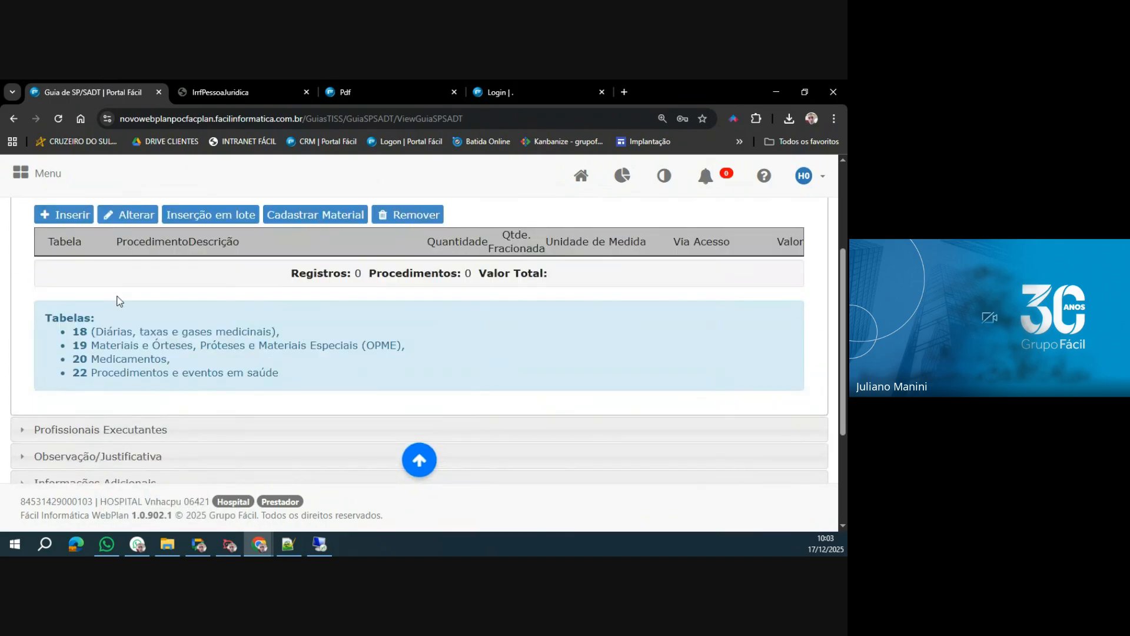
scroll(119, 301, up, 3)
click(89, 279)
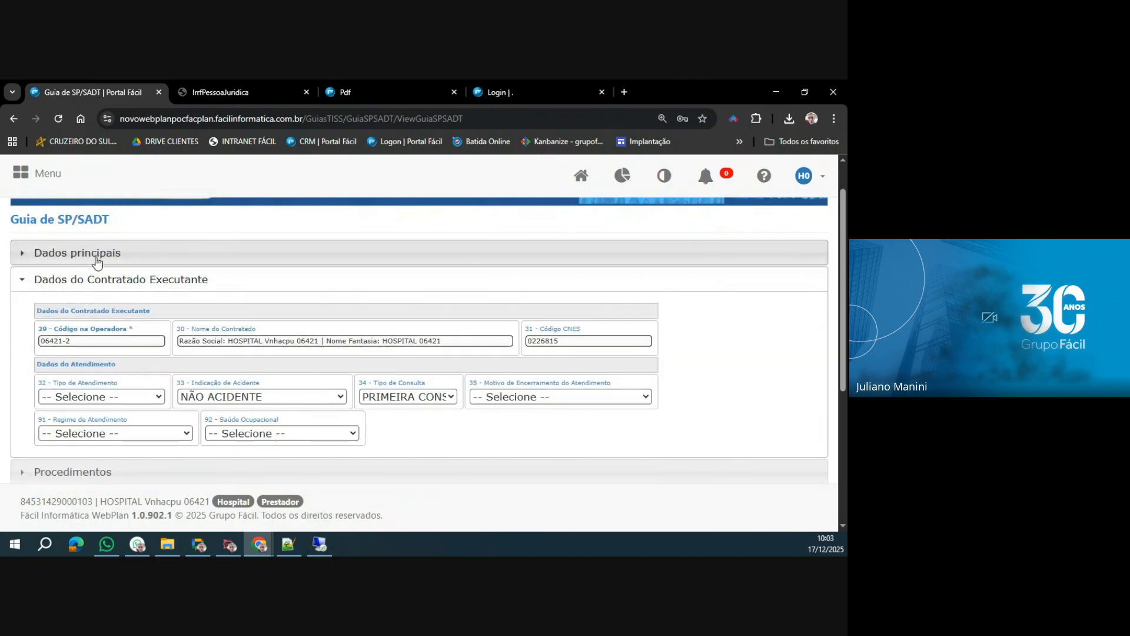
click(97, 263)
scroll(111, 378, down, 3)
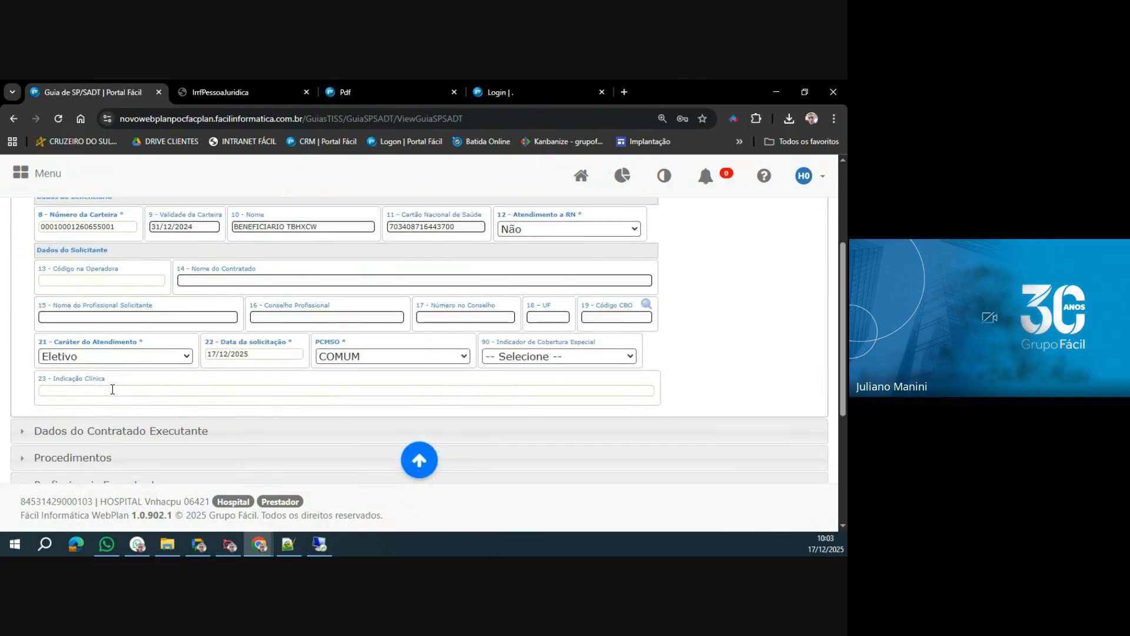
click(112, 389)
click(59, 457)
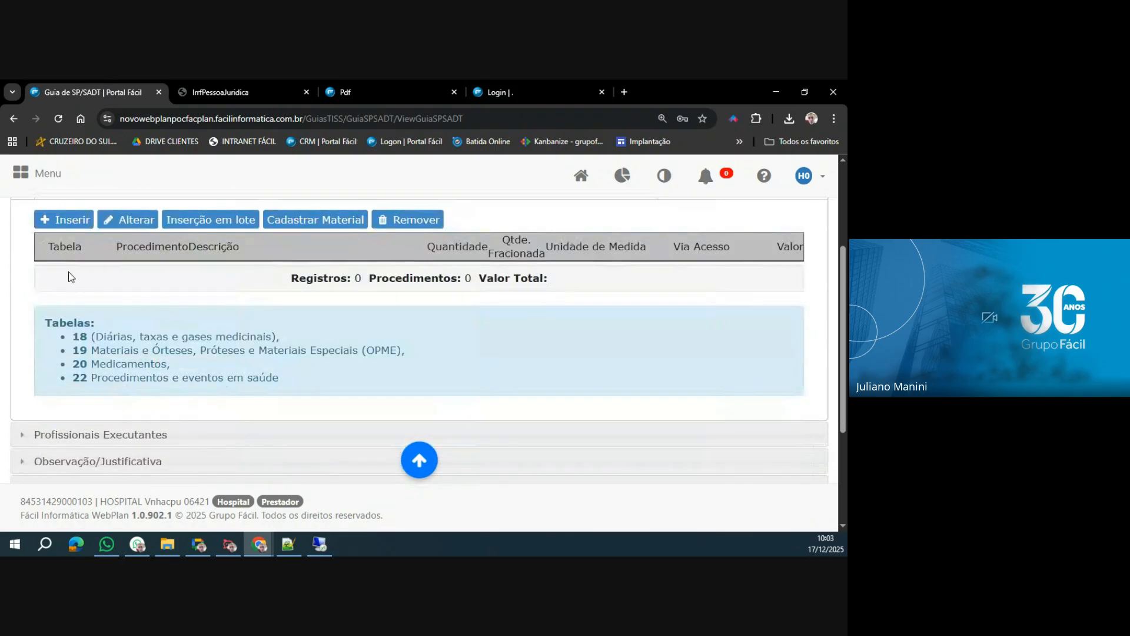
scroll(90, 284, up, 5)
click(91, 295)
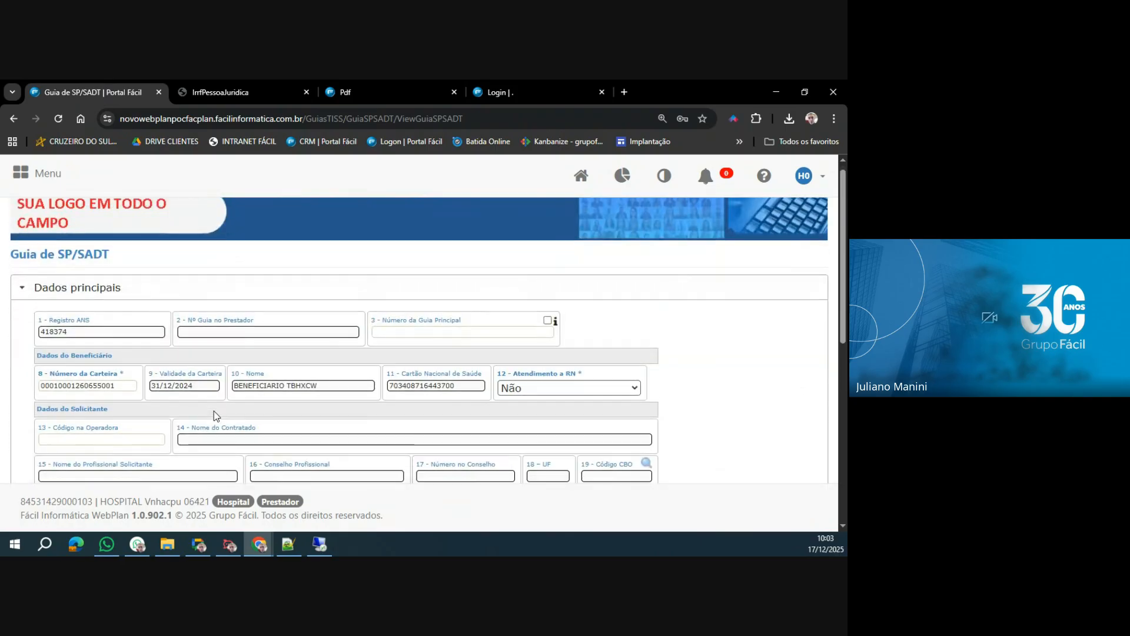
scroll(214, 411, down, 3)
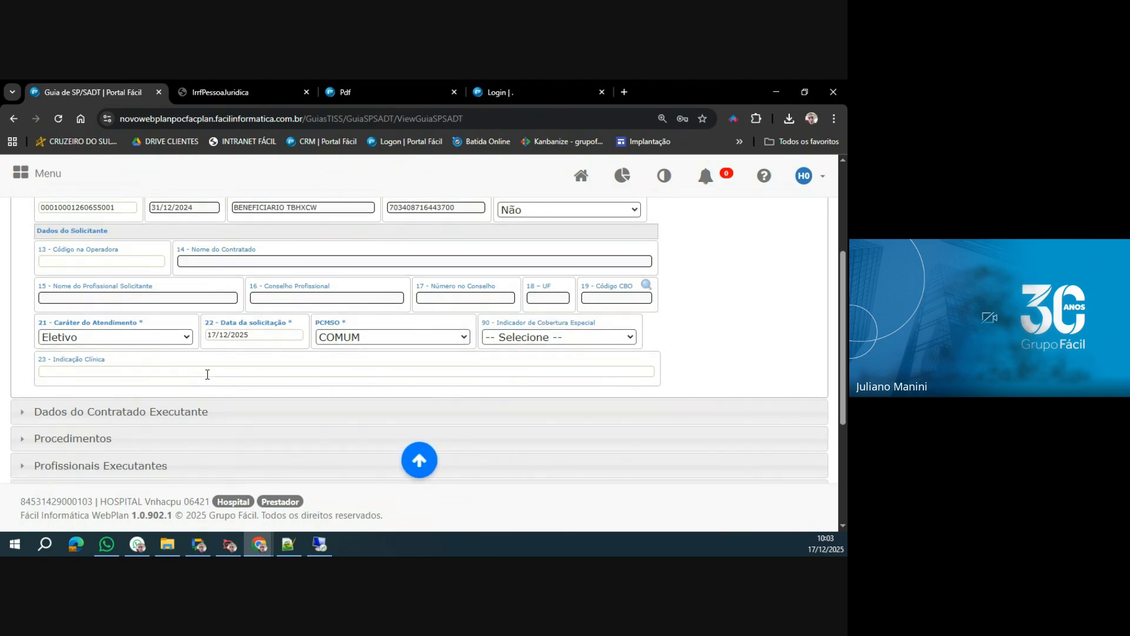
In Dados do Contratado Executante, set Tipo de Atendimento to Exame.
click(181, 410)
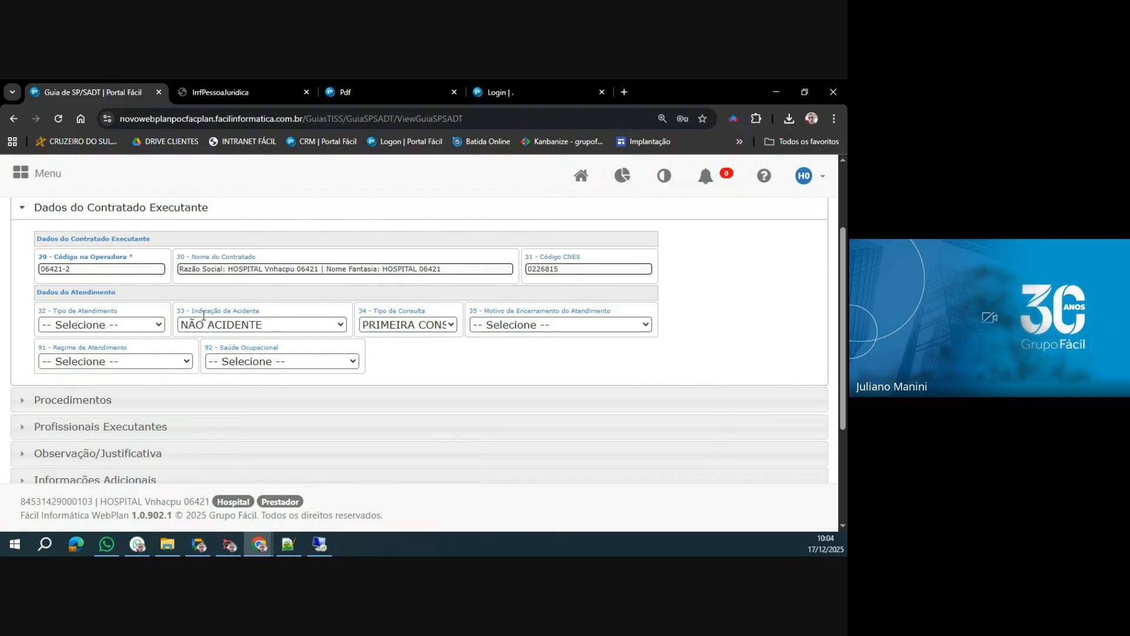
click(154, 327)
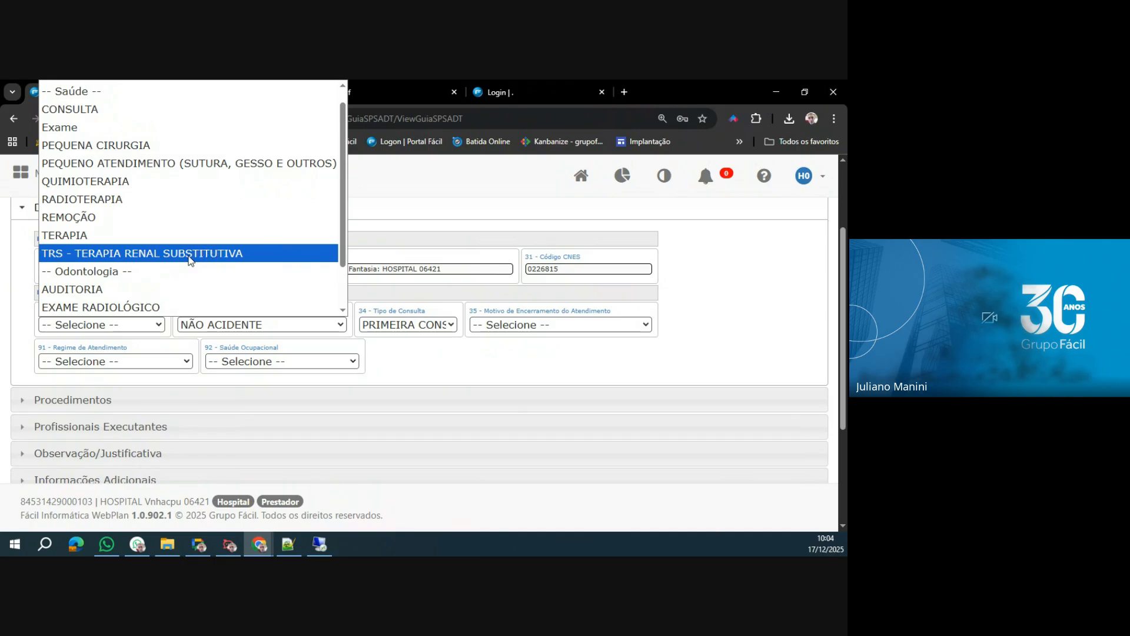
scroll(188, 260, down, 1)
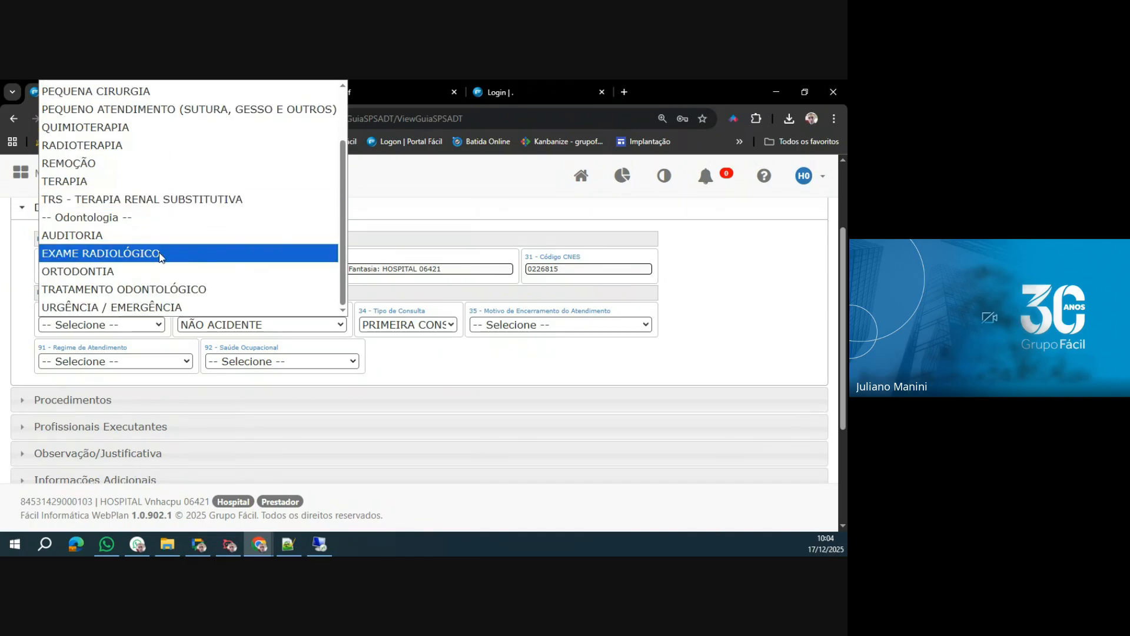
scroll(146, 302, up, 2)
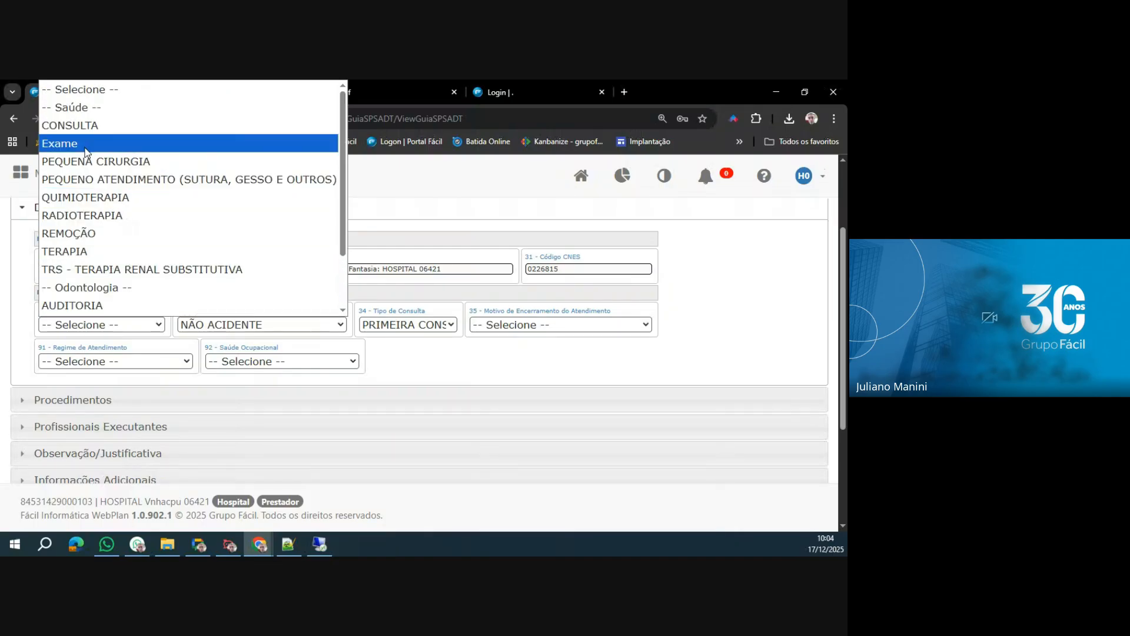
click(86, 147)
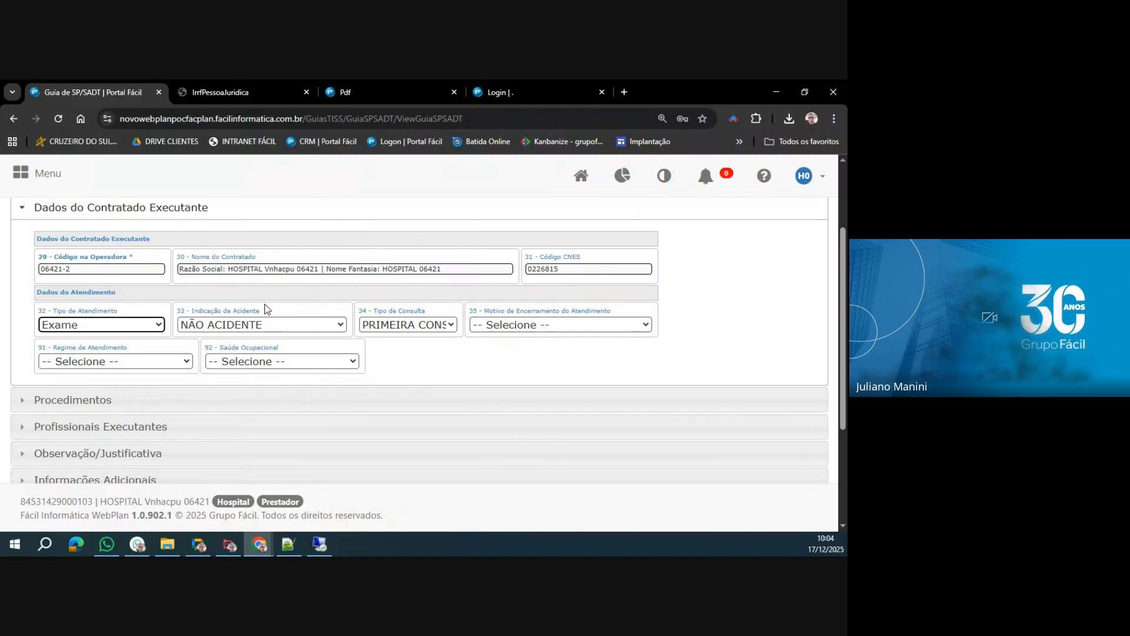
Set Regime de Atendimento to Ambulatorial, keeping Indicação de Acidente at NÃO ACIDENTE and leaving Motivo de Encerramento and Saúde Ocupacional unselected.
click(332, 325)
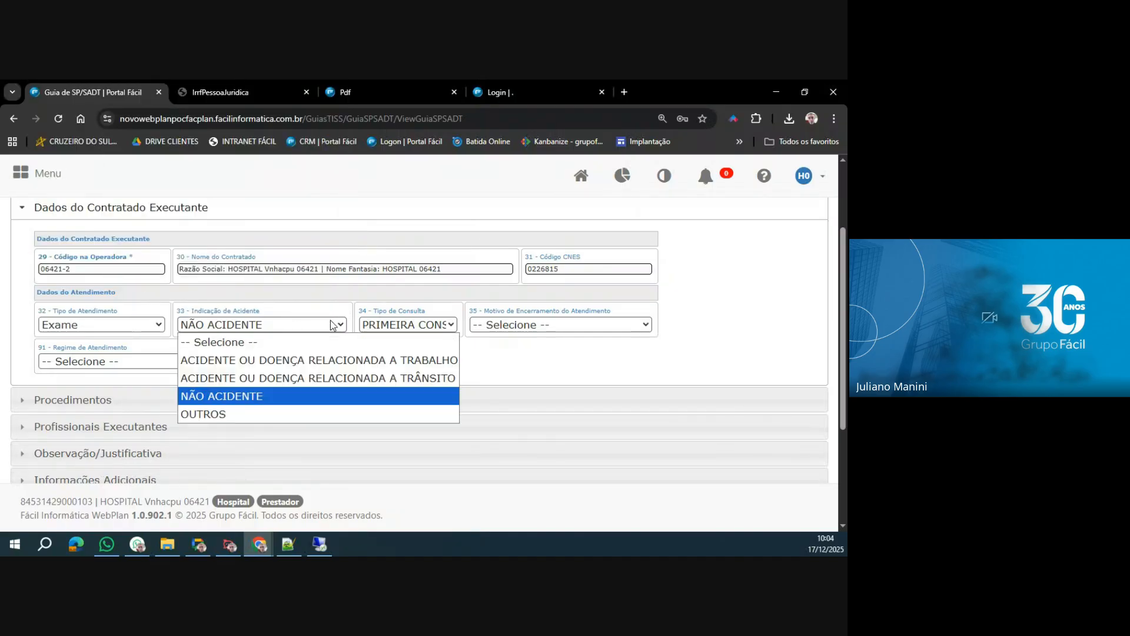
click(332, 325)
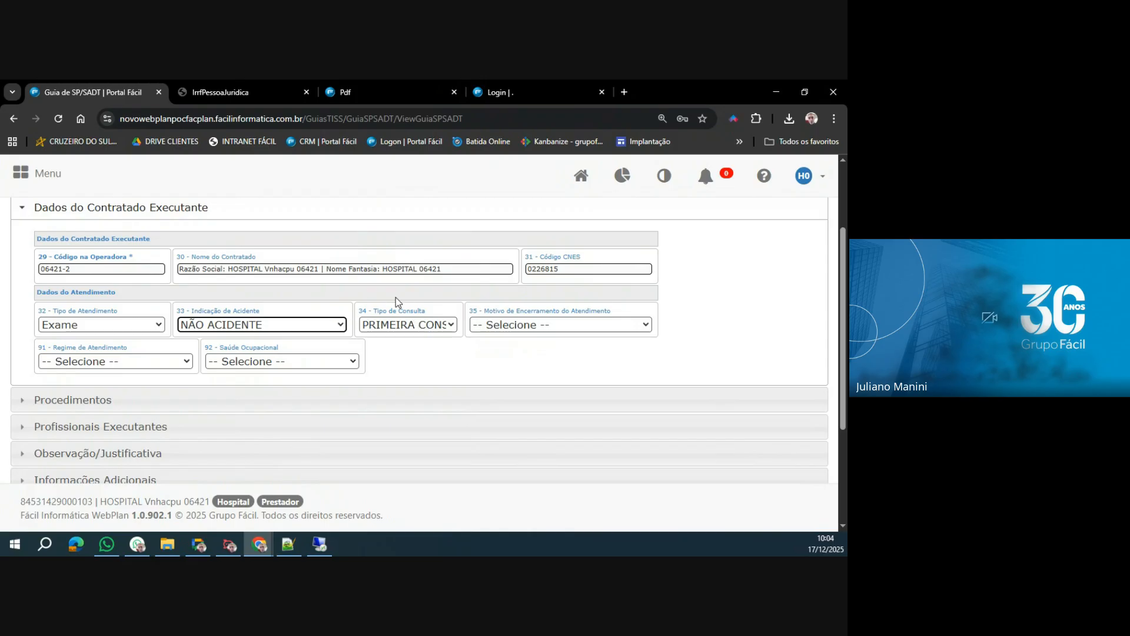
click(556, 323)
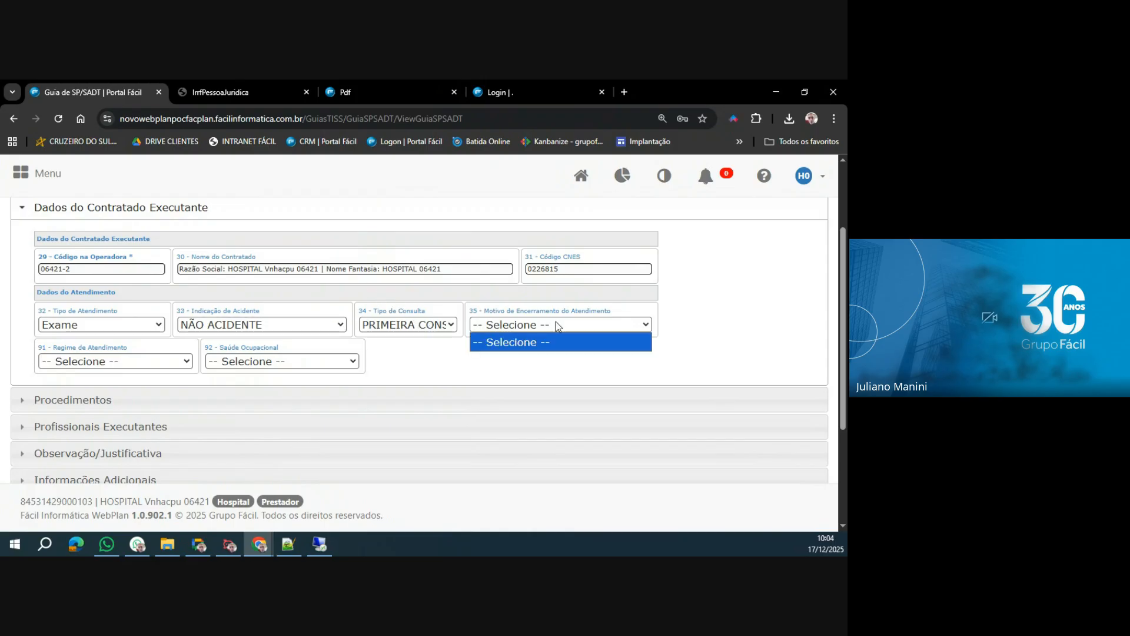
click(556, 323)
click(141, 362)
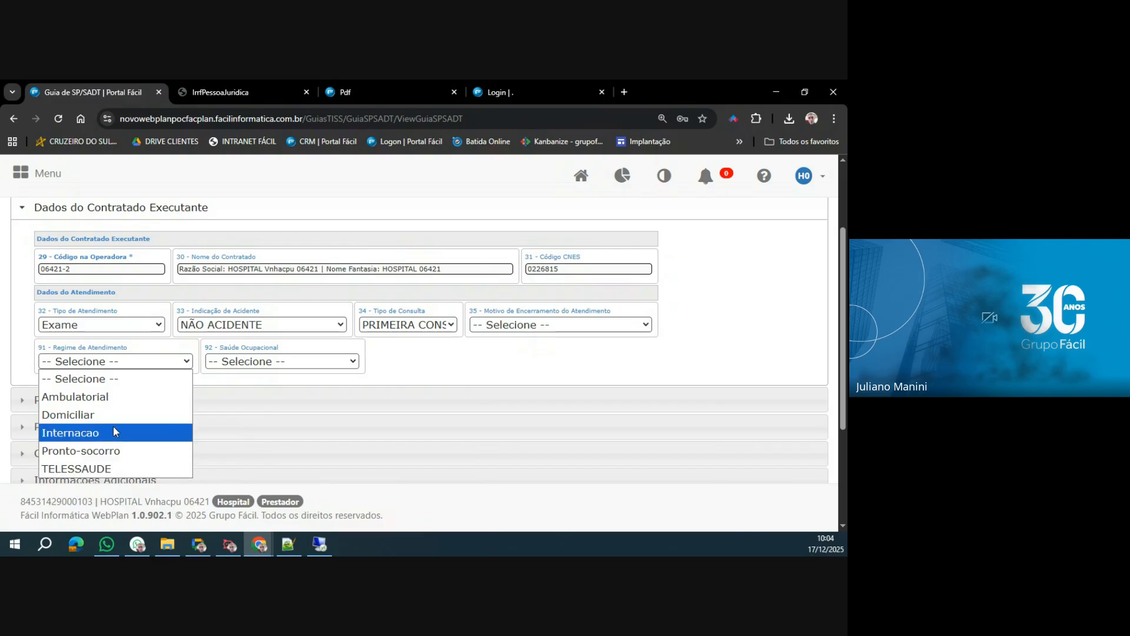
click(120, 401)
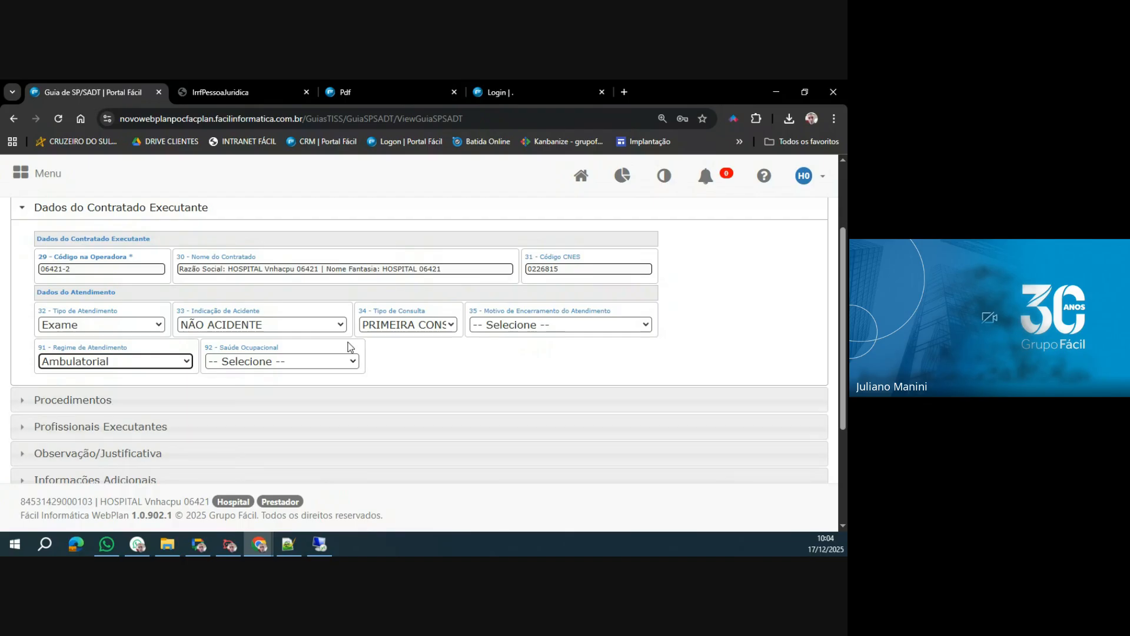
click(318, 364)
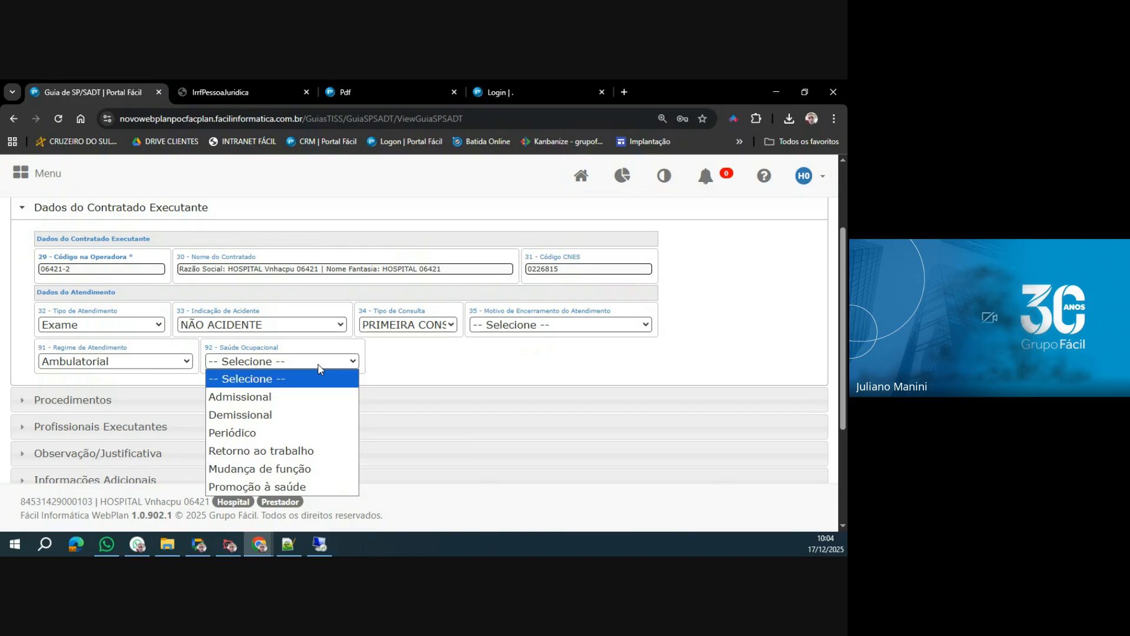
click(273, 380)
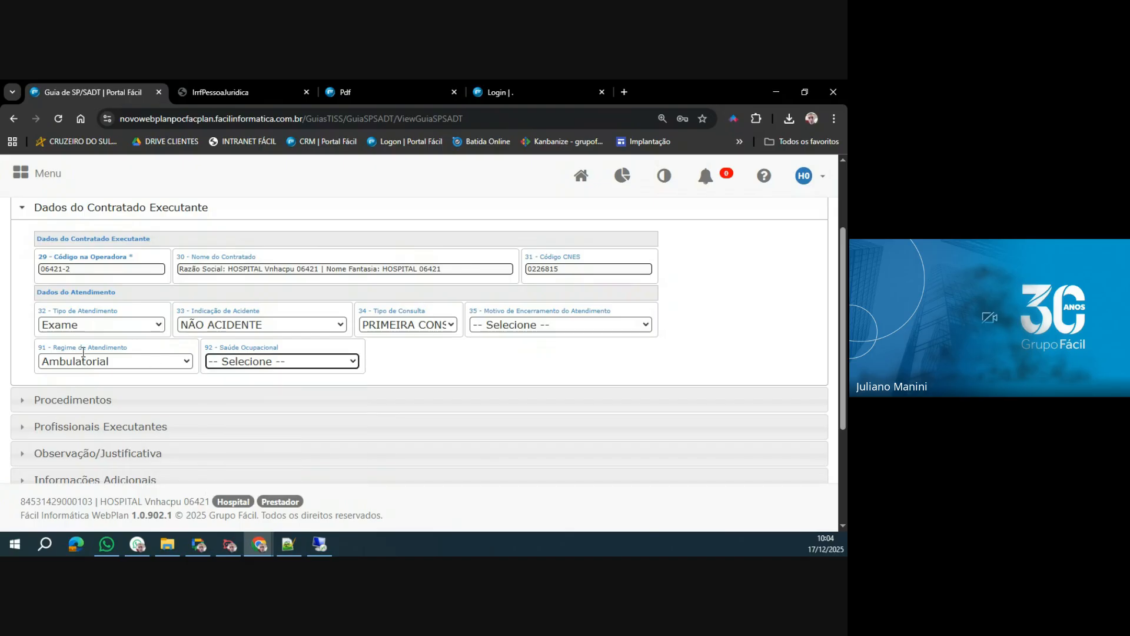
Add procedure 40304361, HEMOGRAMA COM CONTAGEM DE PLAQUETAS, from Tabela 22 with quantity 1 to Procedimentos and confirm the row.
click(82, 403)
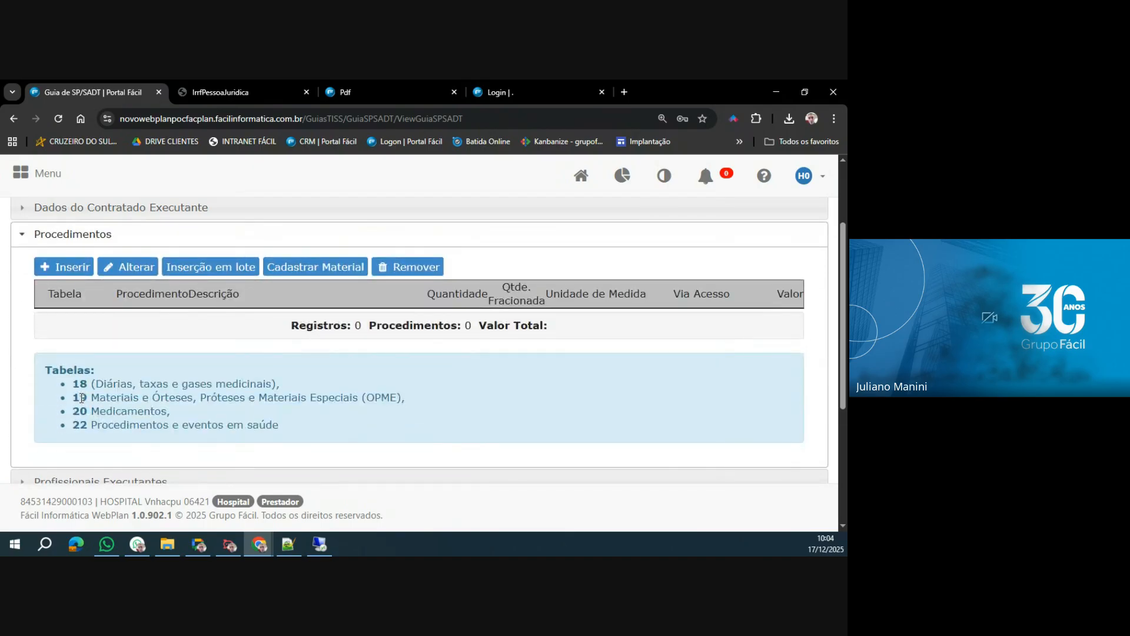
click(70, 267)
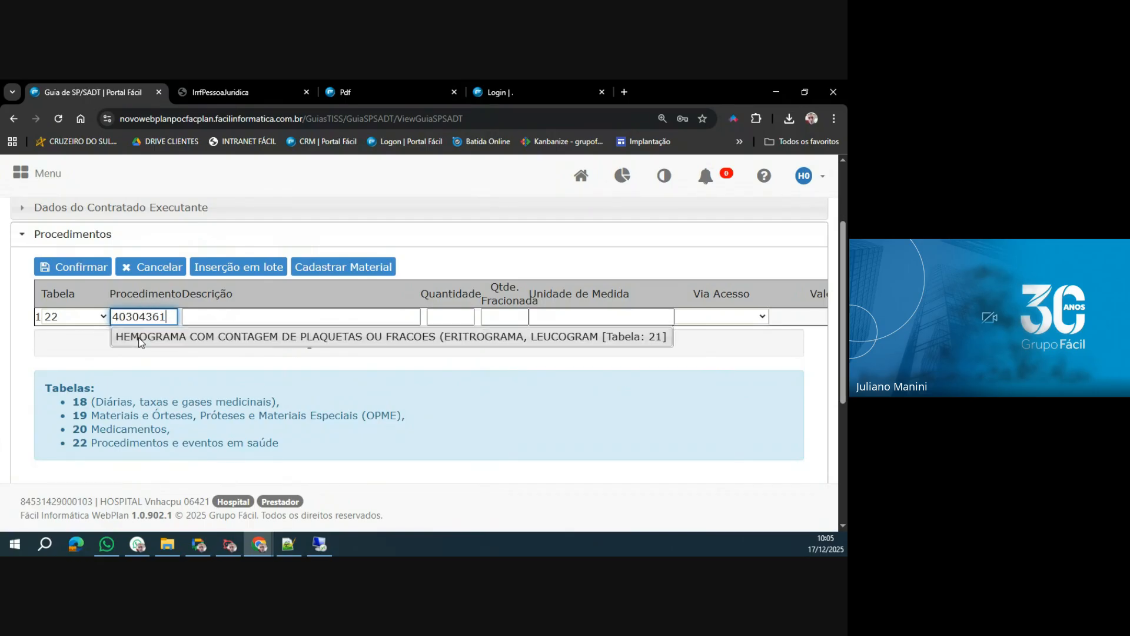
click(140, 338)
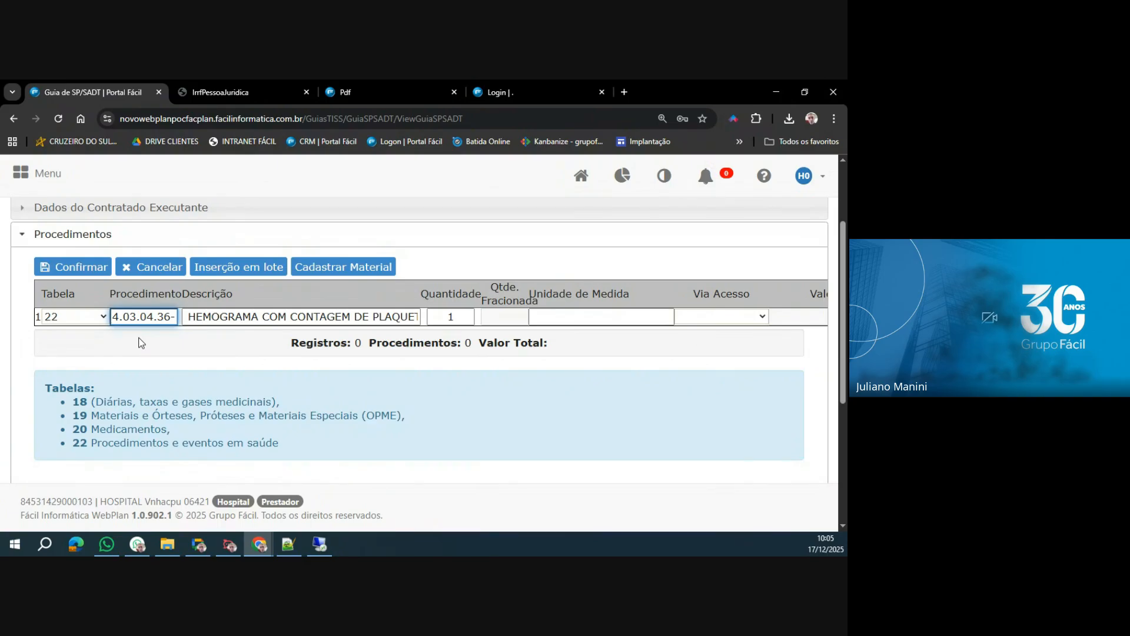
key(Tab)
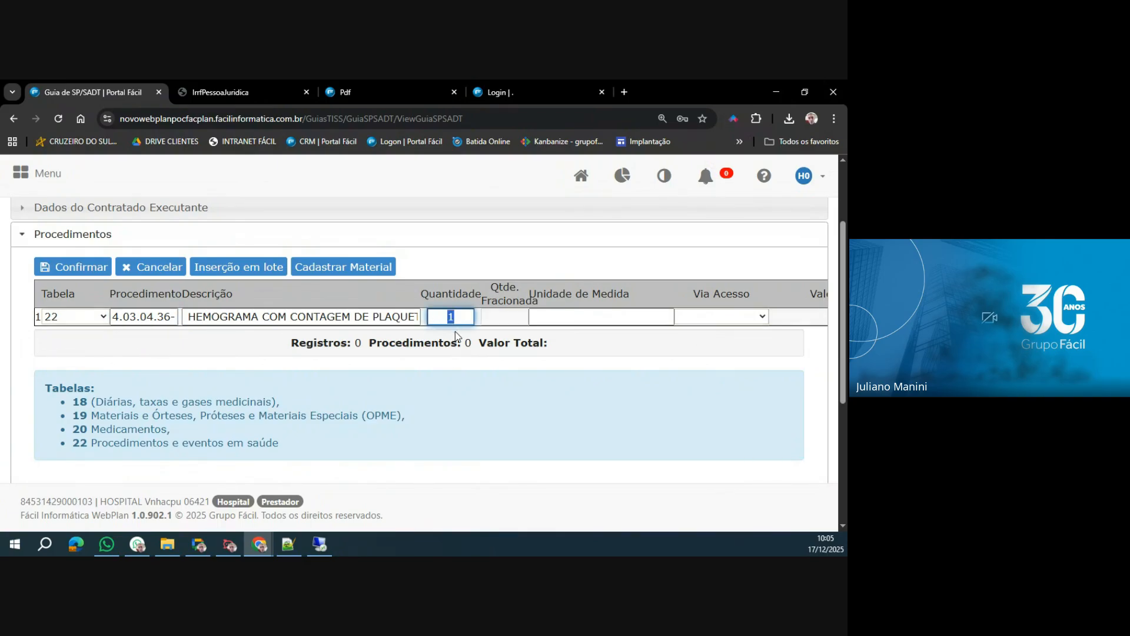
click(735, 319)
click(657, 318)
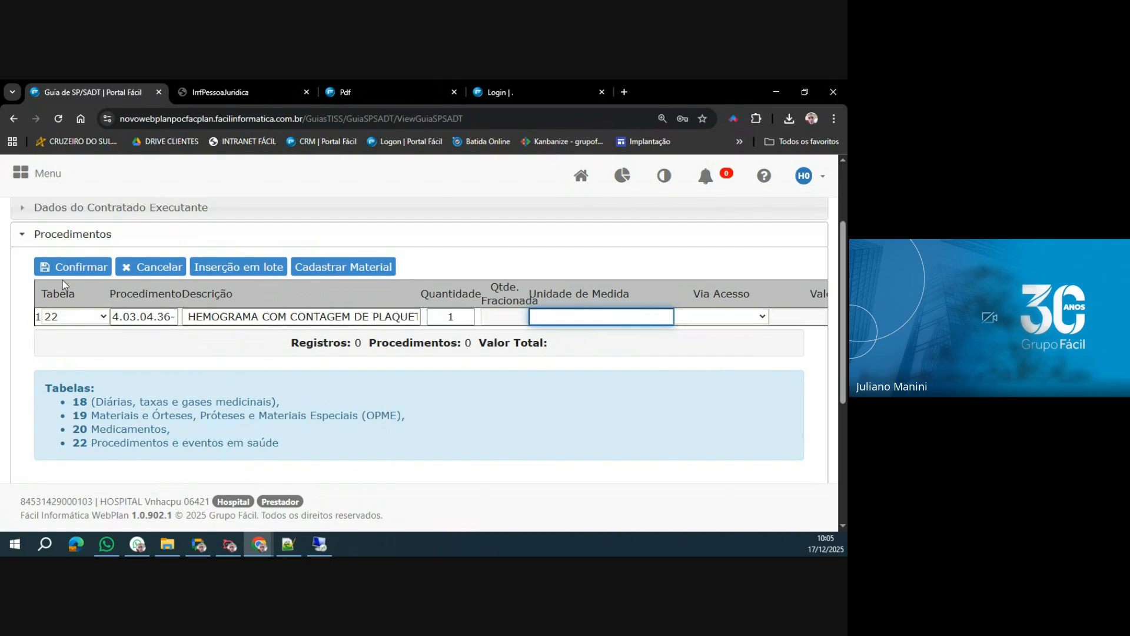
click(91, 270)
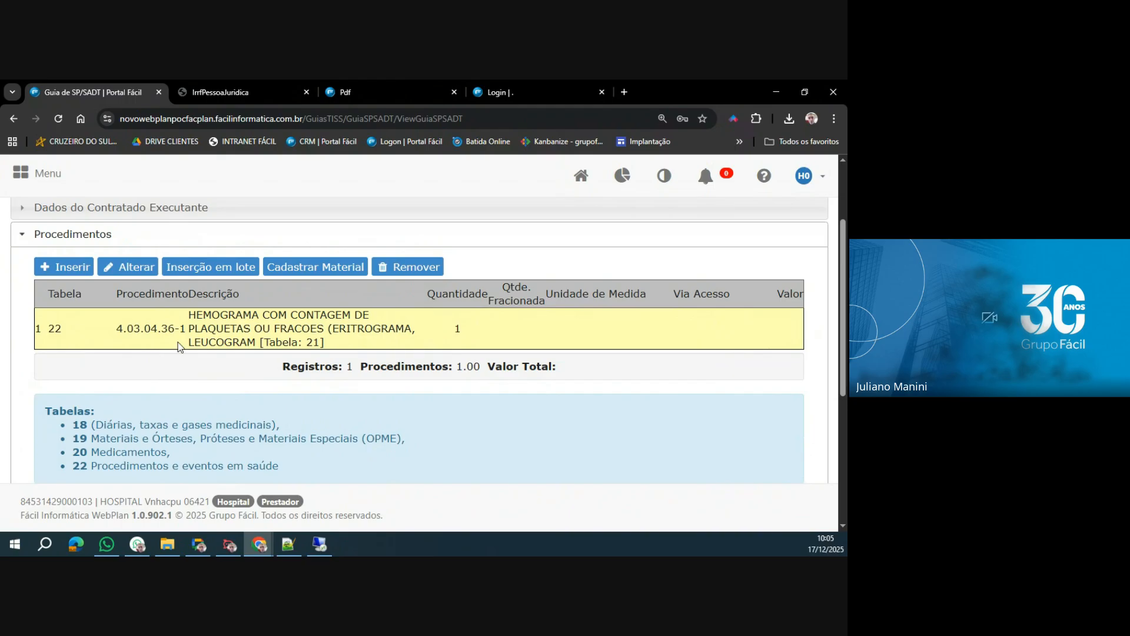
Fill in Observação / Justificativa with the saved text "SAIRÁ IMPRESSO NO CAMPO 58 DA GUIA.".
scroll(180, 346, down, 4)
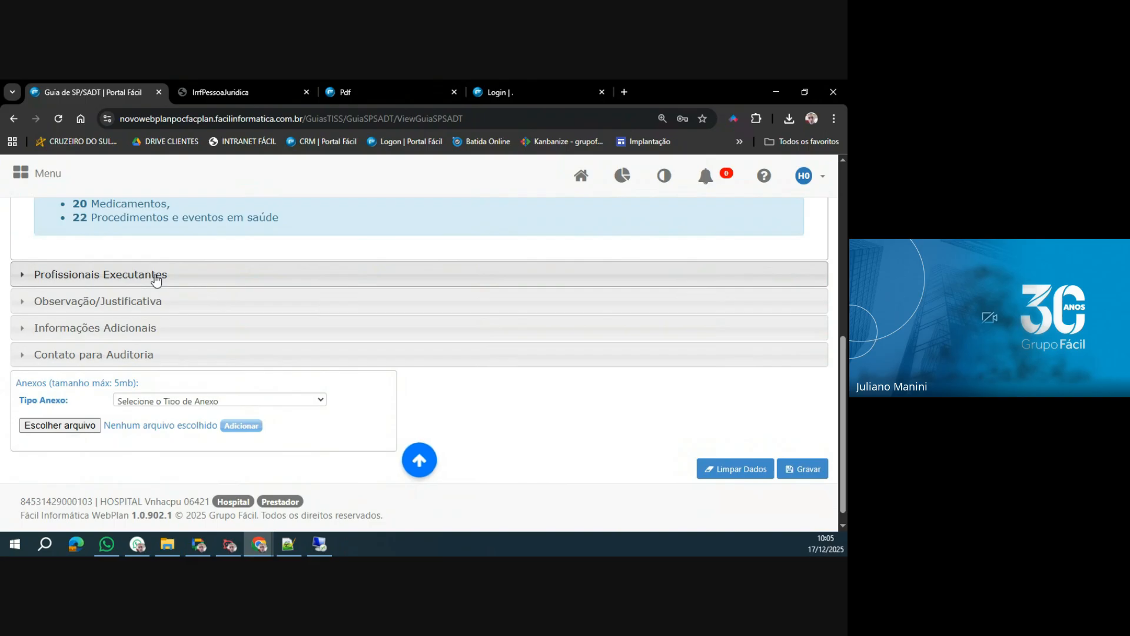
click(186, 304)
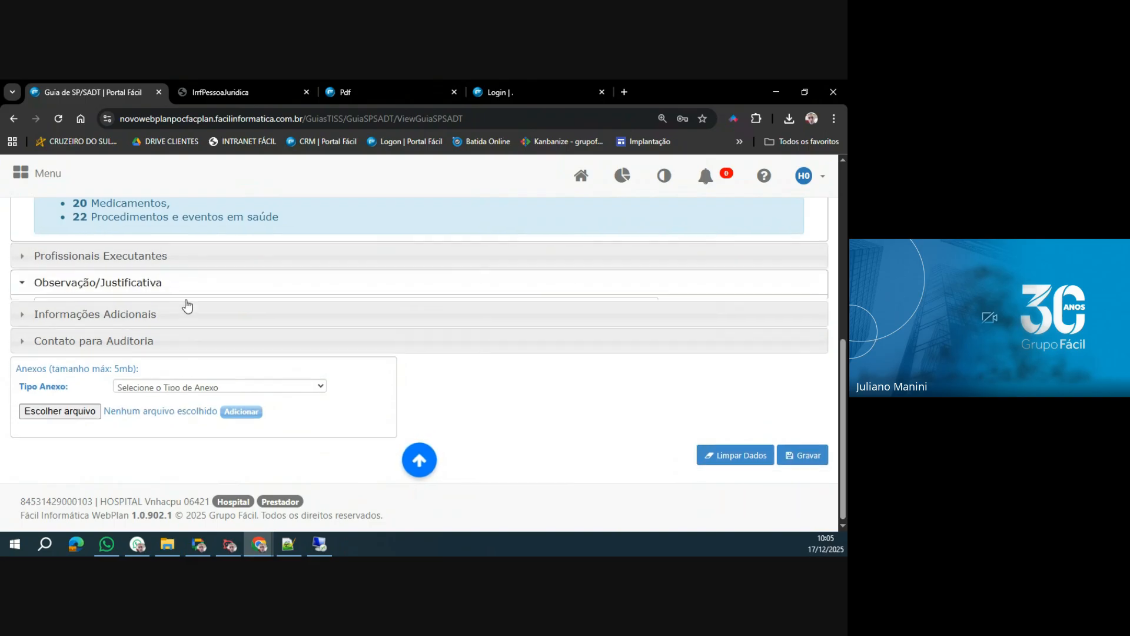
click(134, 272)
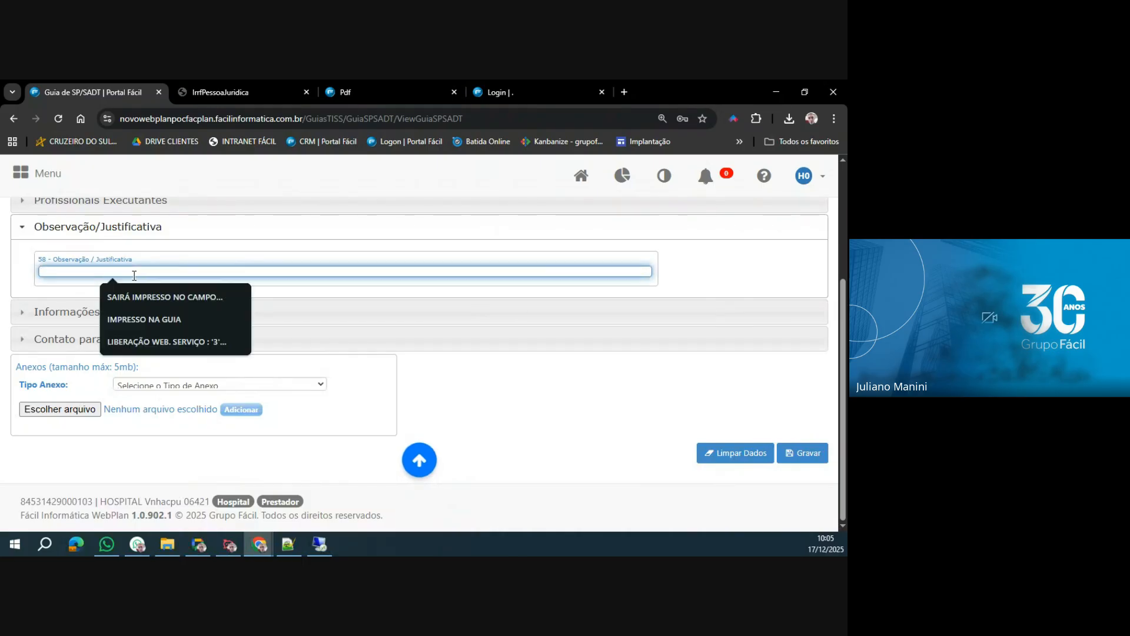
click(151, 296)
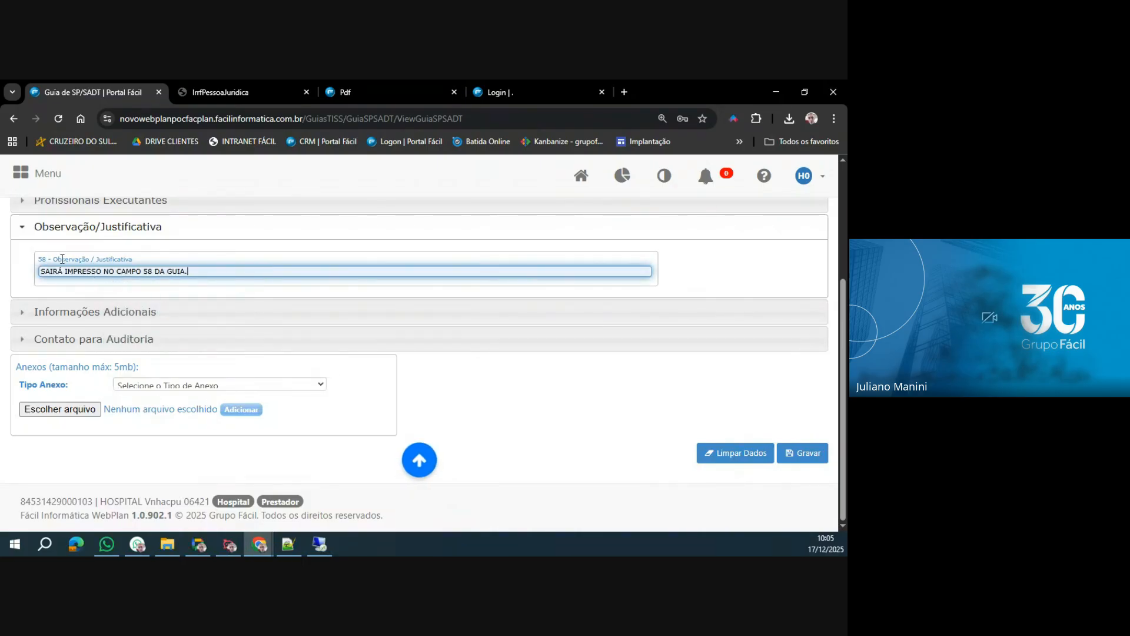
drag(39, 259, 89, 260)
click(149, 260)
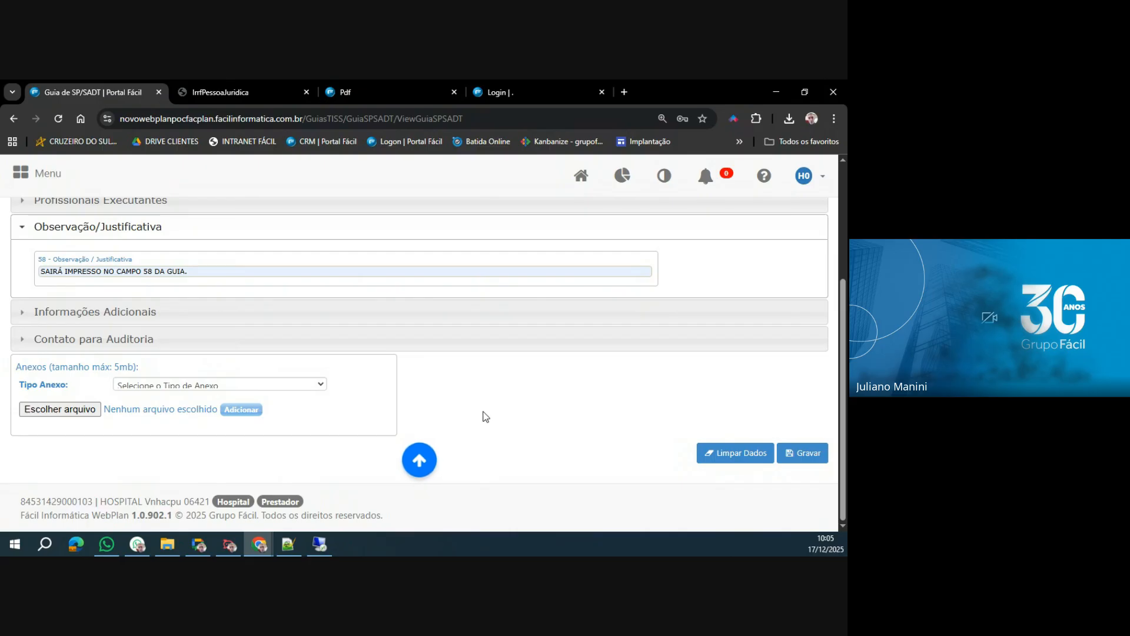
Save the guide and confirm the SP/SADT request.
scroll(478, 412, up, 4)
scroll(478, 415, down, 4)
click(809, 456)
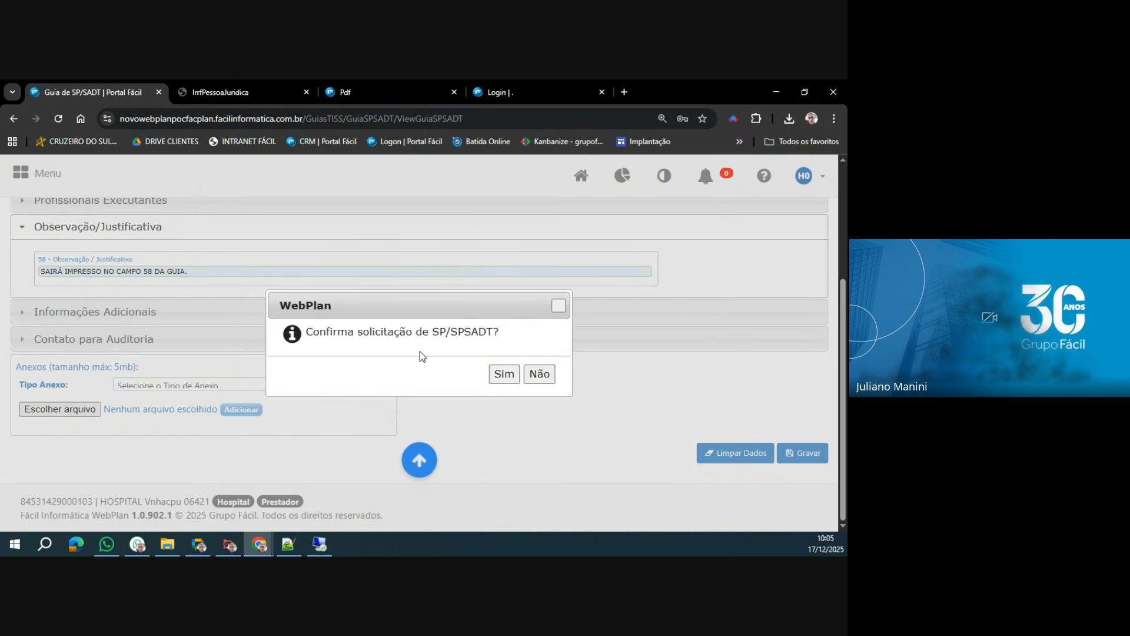
click(504, 376)
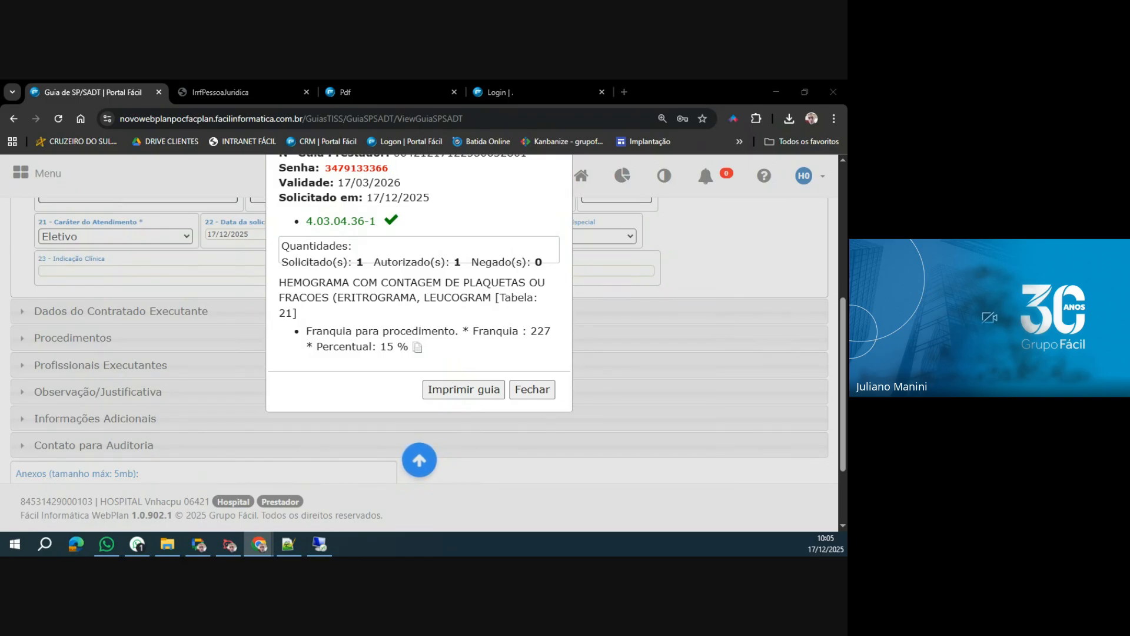
Examine the authorization result for the guide numbers, Senha, Validade, request date and the procedure's details.
key(alt+Tab)
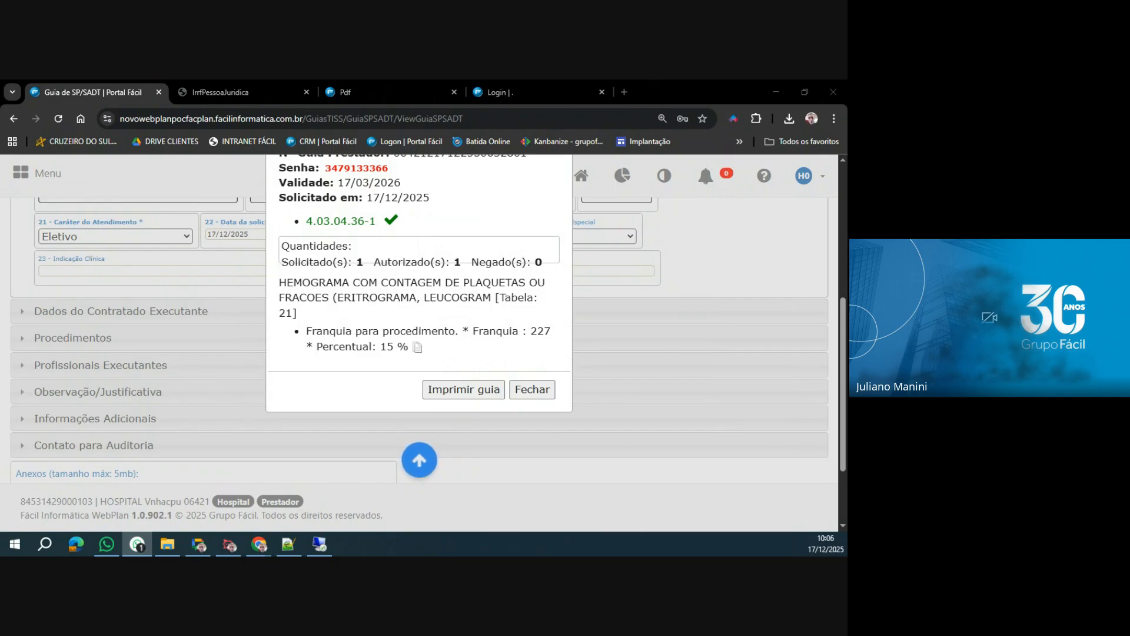
key(alt+Tab)
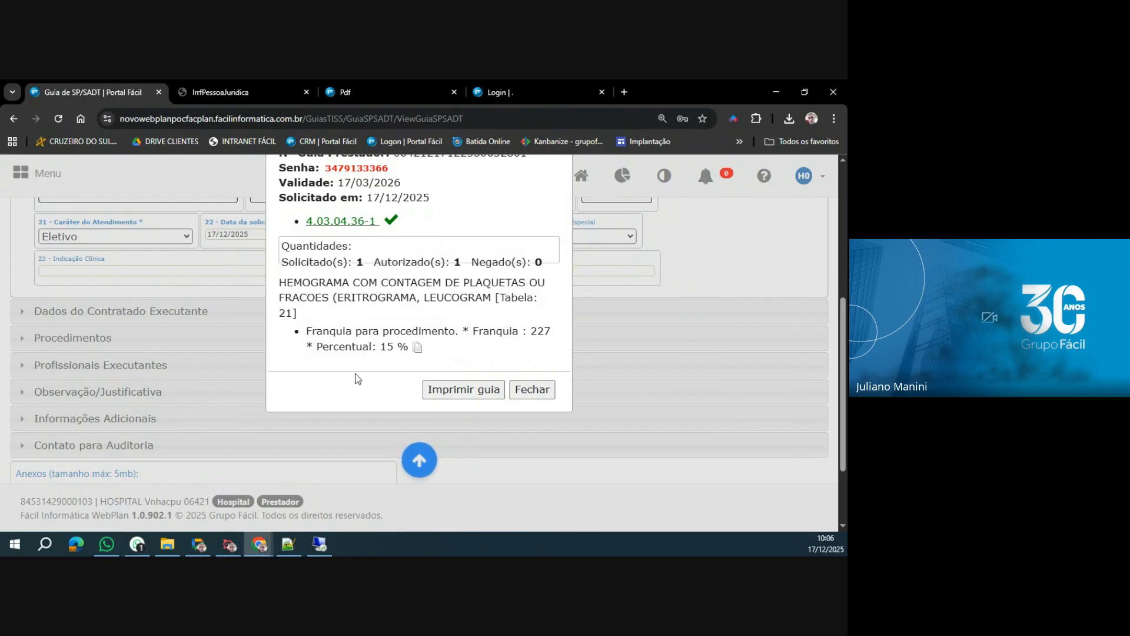
scroll(356, 373, up, 3)
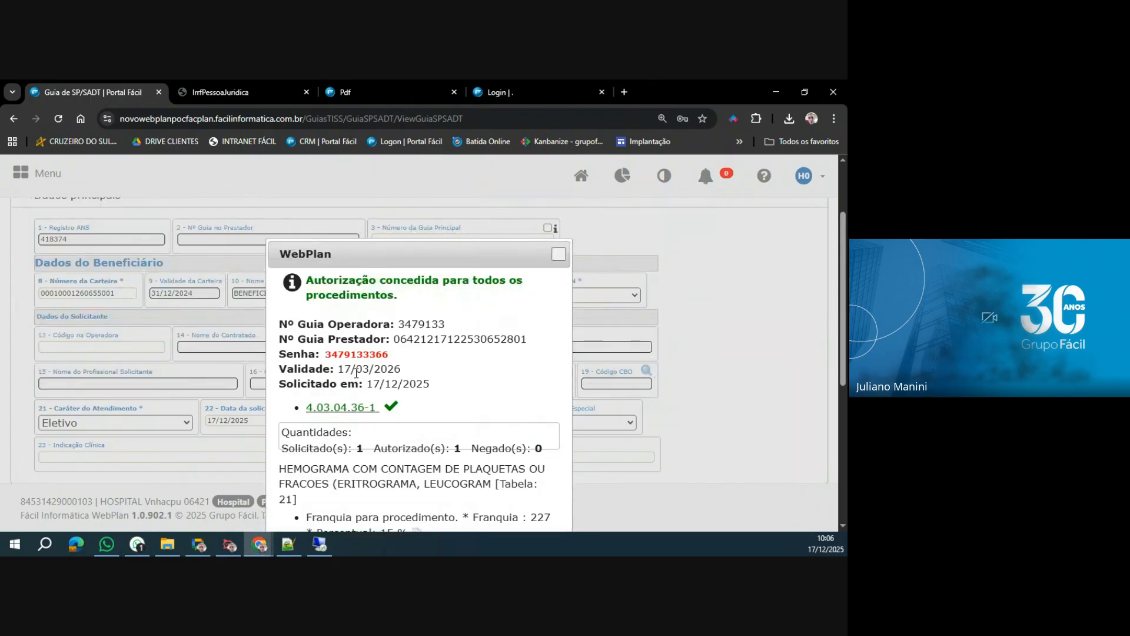
scroll(338, 366, down, 2)
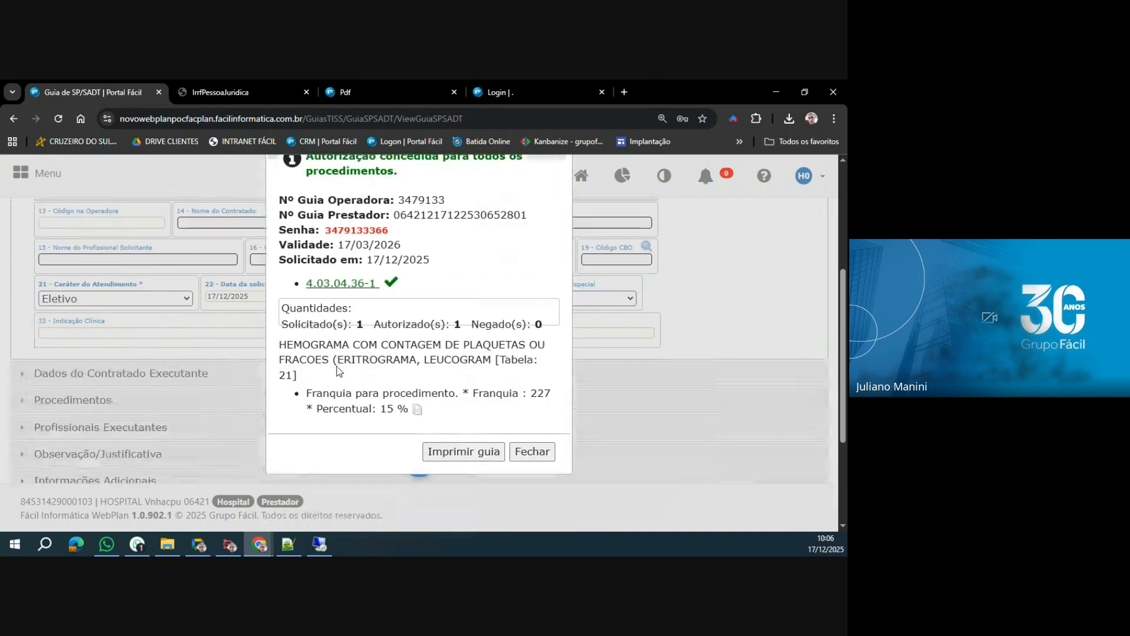
scroll(339, 371, up, 1)
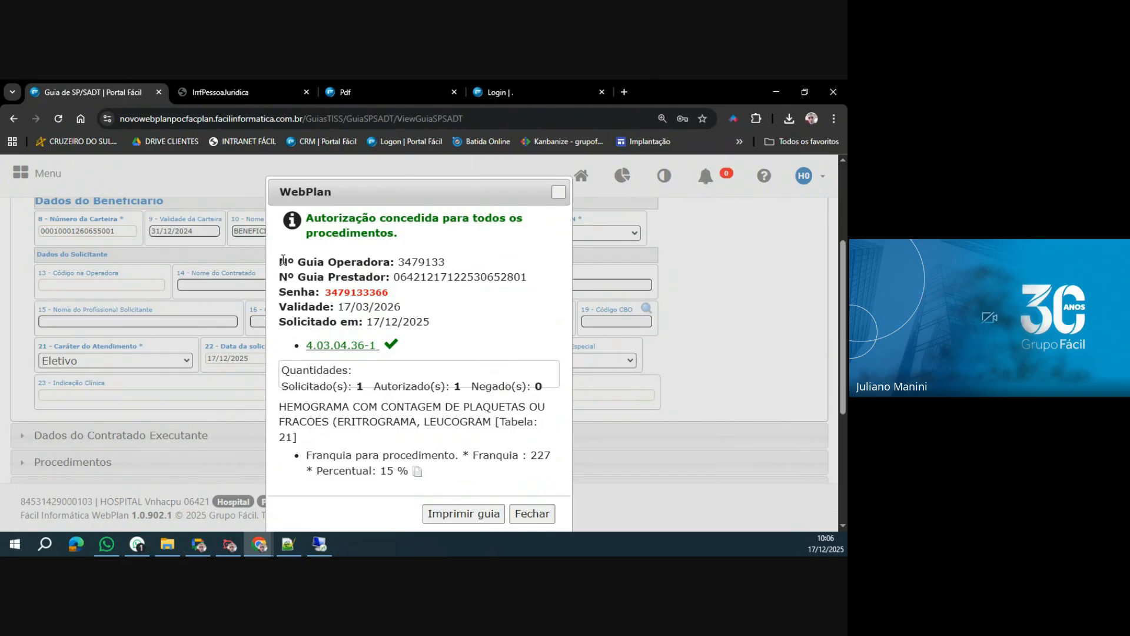
drag(282, 260, 454, 323)
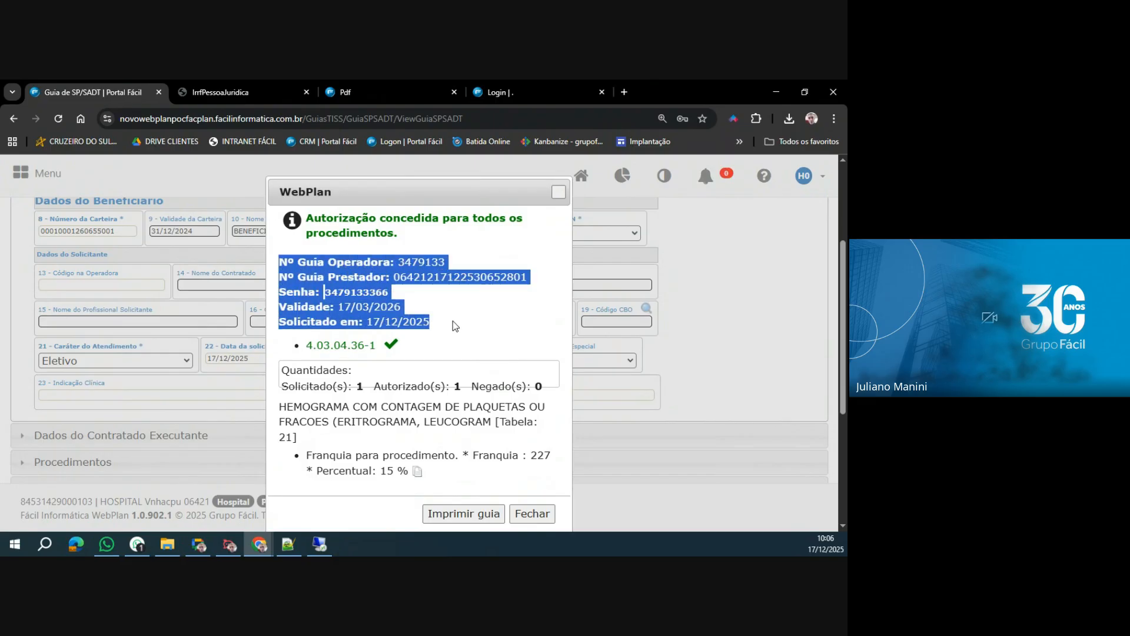
scroll(453, 323, down, 1)
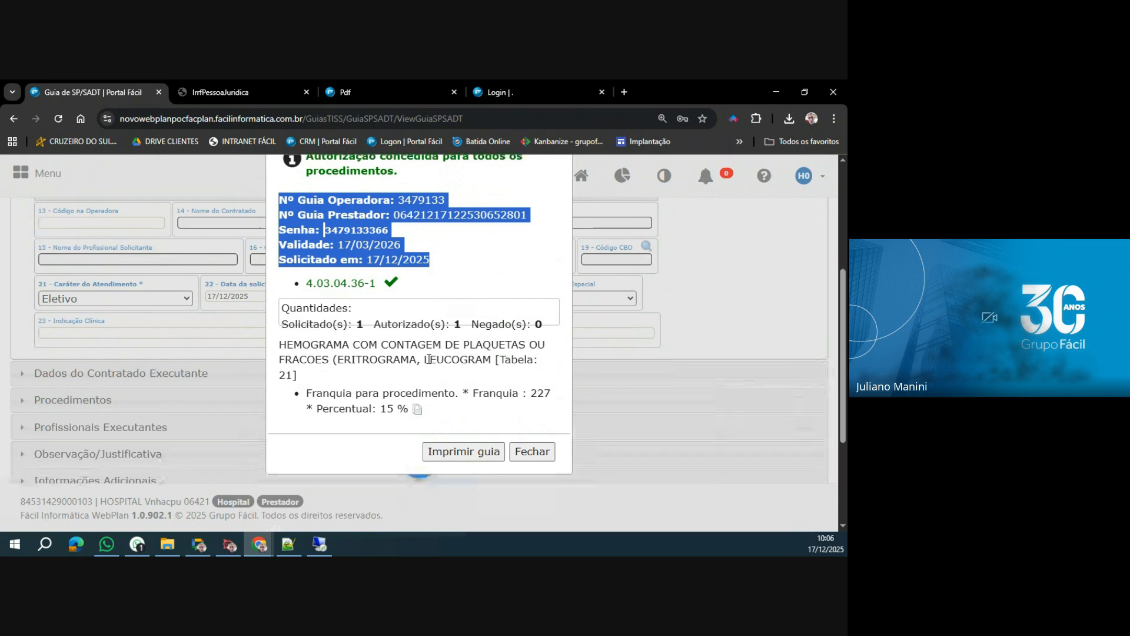
Generate the printable SP/SADT guide from the authorization result and look through the document to its end.
click(465, 452)
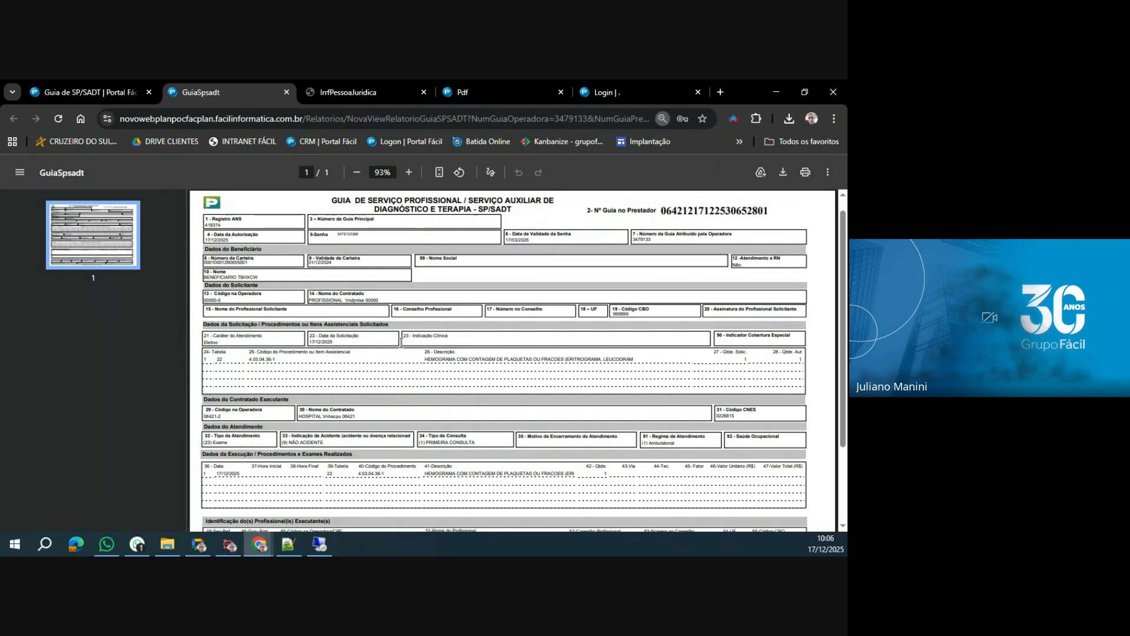
scroll(401, 342, down, 1)
scroll(401, 343, down, 1)
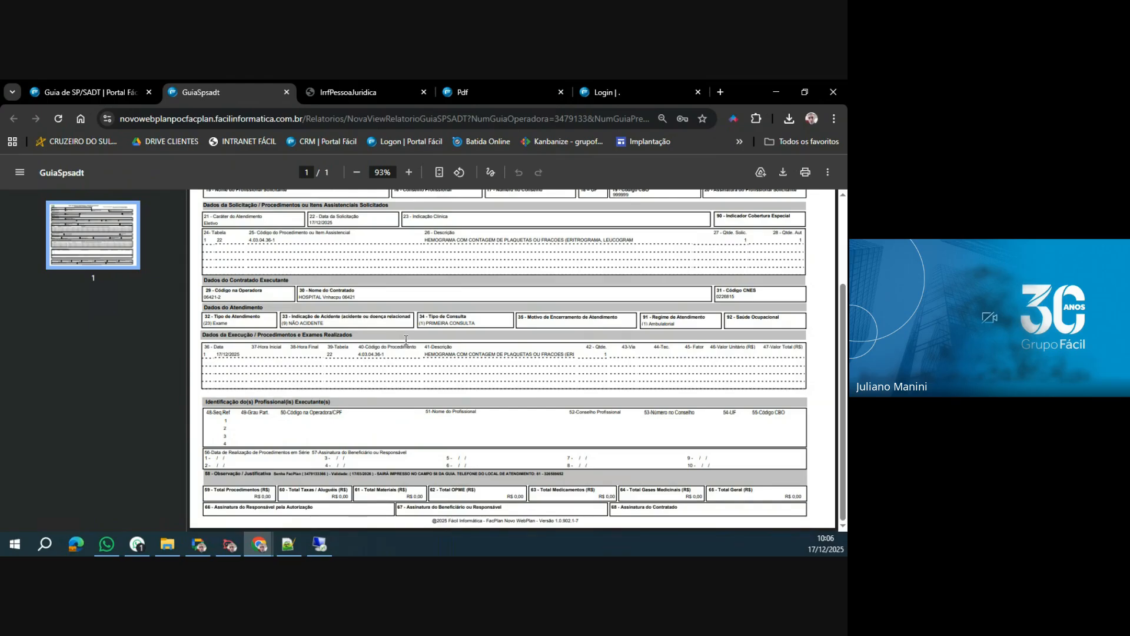
Examine field 58, Observação / Justificativa, on the printed guide across its full width, and return to the Guia de SP/SADT form.
scroll(450, 389, up, 2)
ctrl+scroll(448, 389, up, 5)
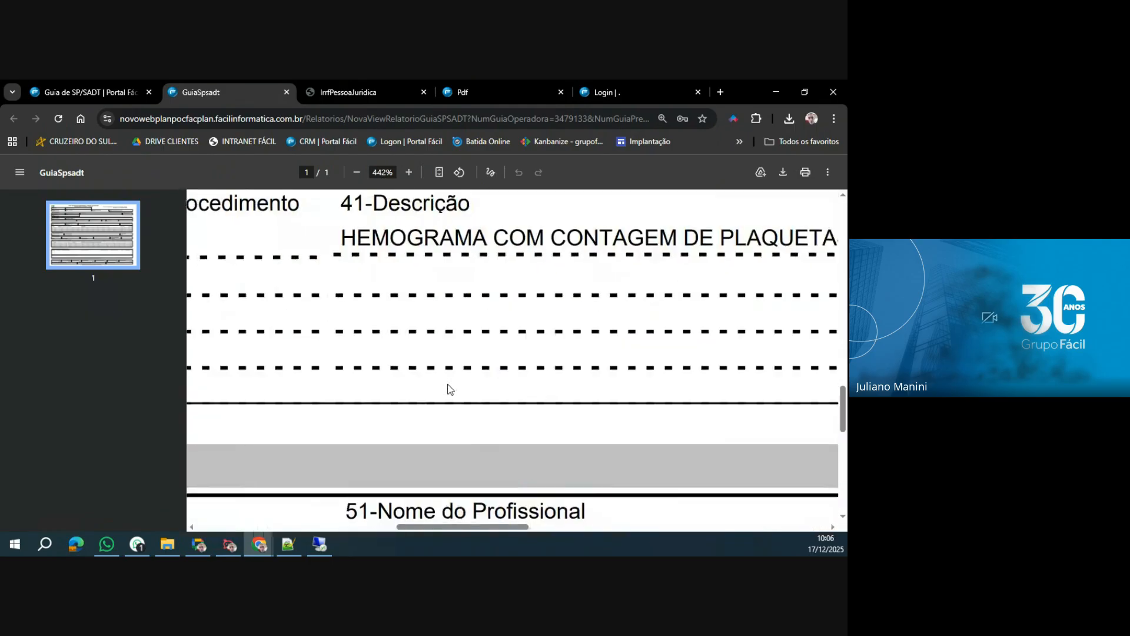
scroll(449, 388, down, 8)
drag(451, 529, 246, 530)
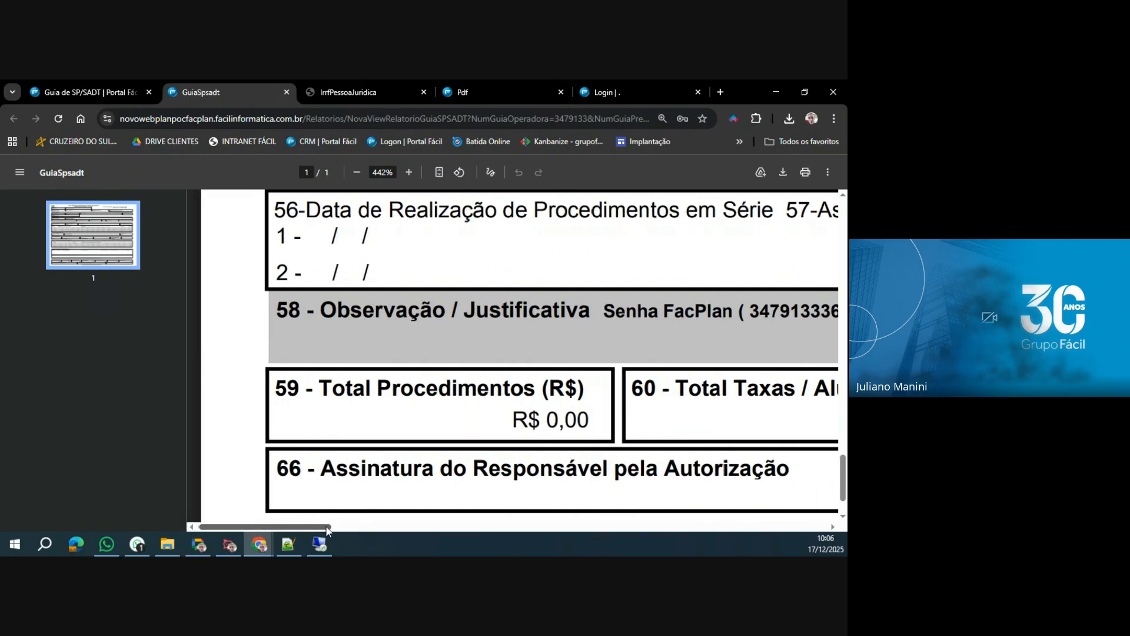
drag(326, 526, 394, 527)
drag(408, 313, 523, 315)
drag(333, 528, 402, 528)
drag(419, 311, 776, 312)
drag(432, 521, 561, 519)
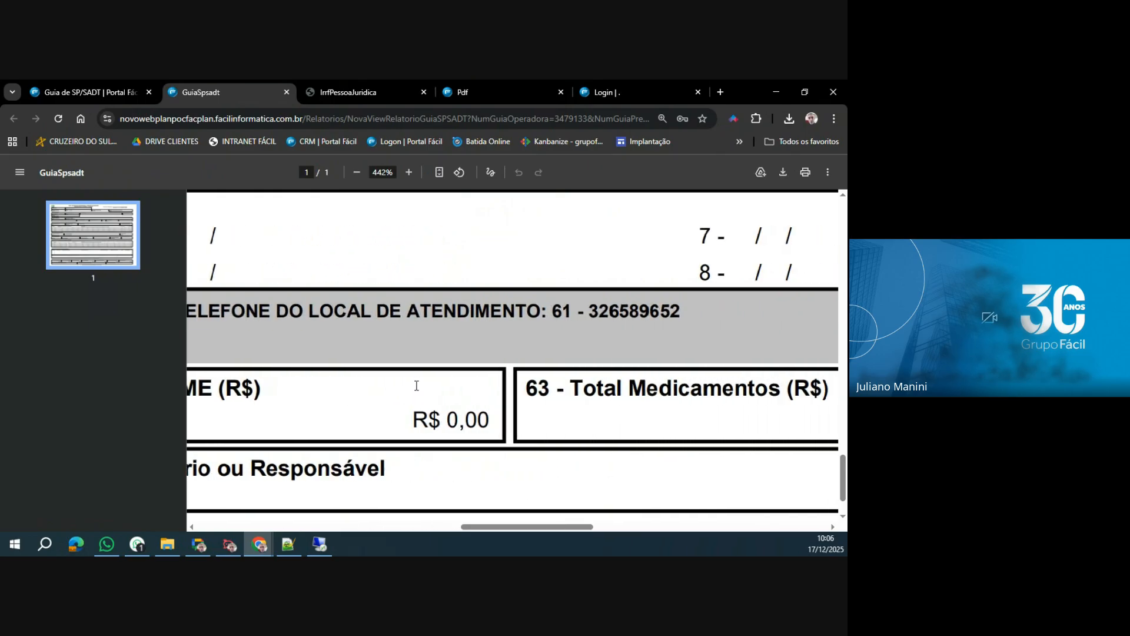
scroll(416, 386, down, 5)
scroll(417, 385, down, 3)
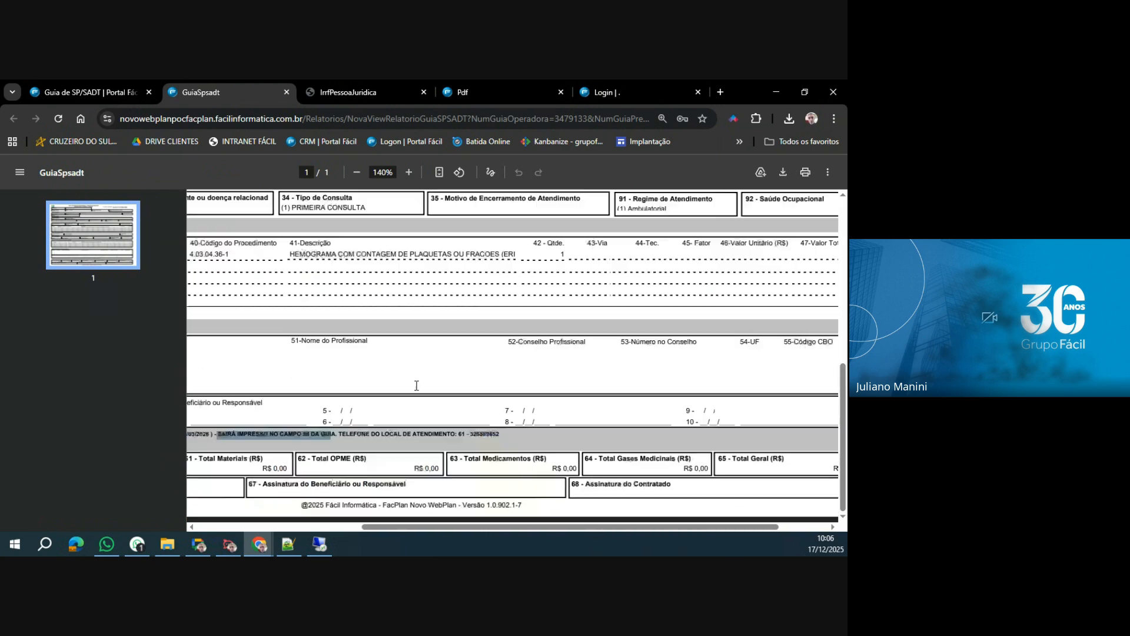
click(85, 93)
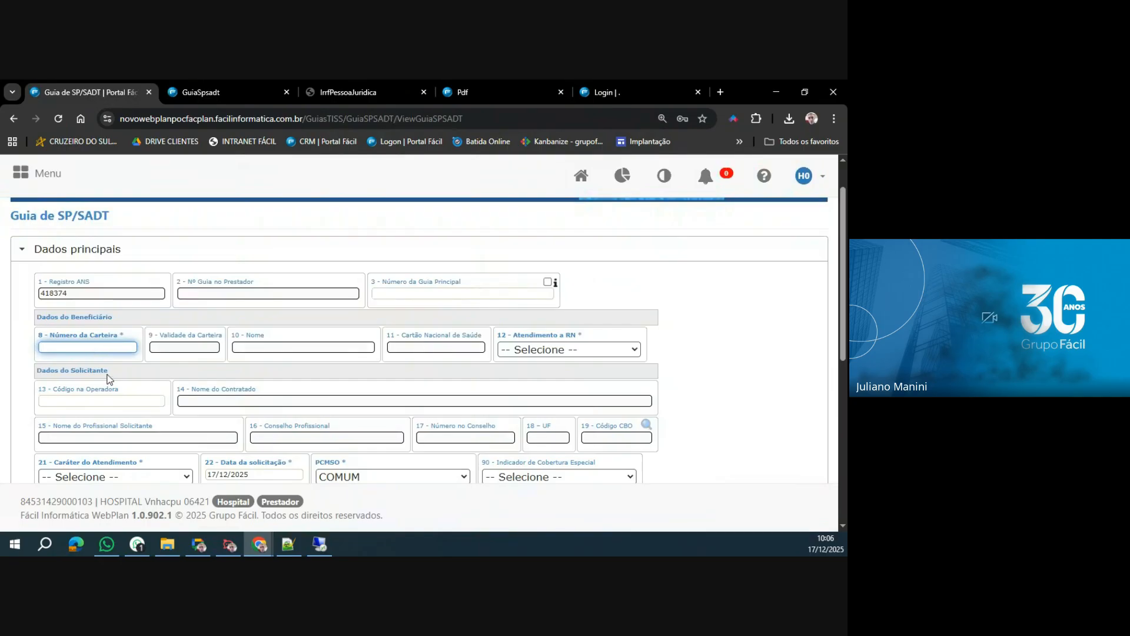
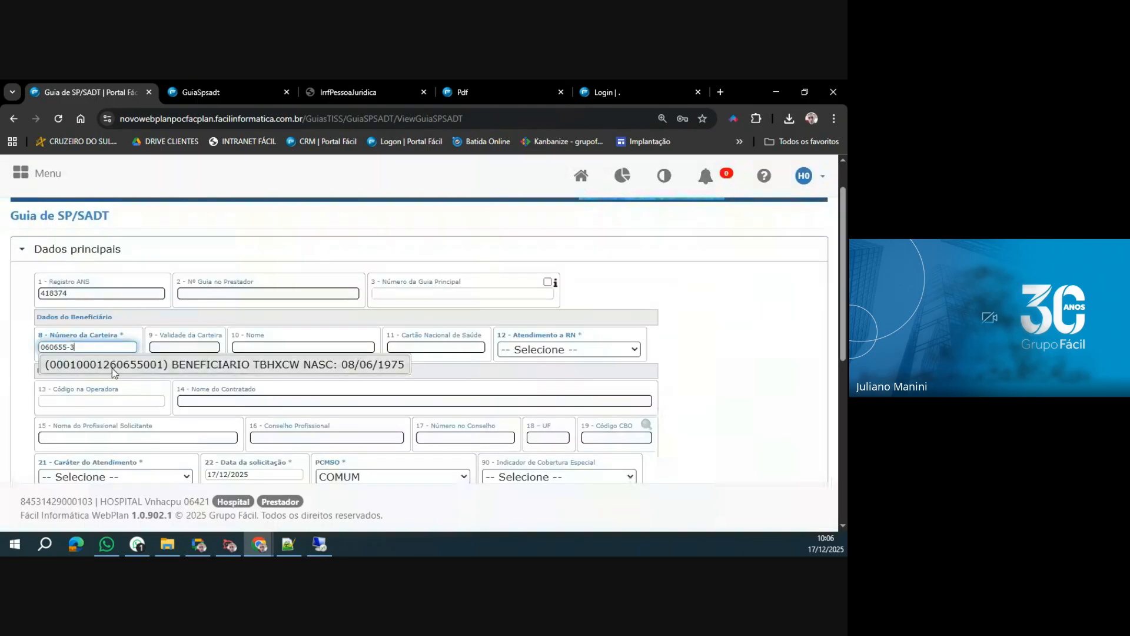
Fill in Número da Carteira by searching with the beneficiary's card number and picking the matching beneficiary.
click(112, 366)
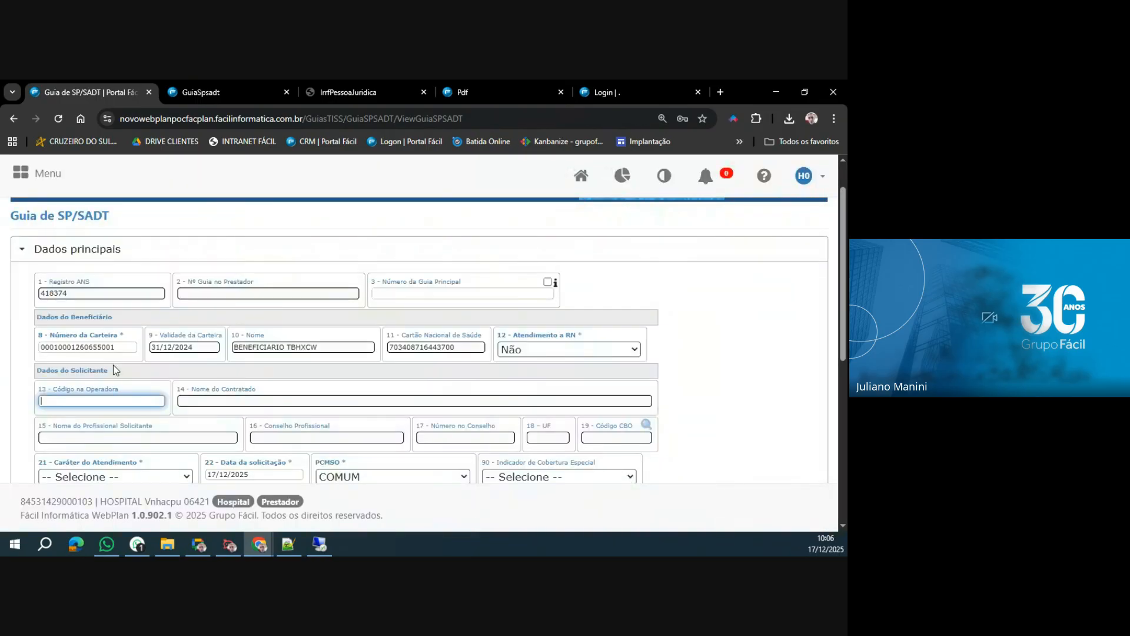
Set Código na Operadora in Dados do Solicitante to 06421-2, the logged-in hospital.
scroll(113, 365, down, 1)
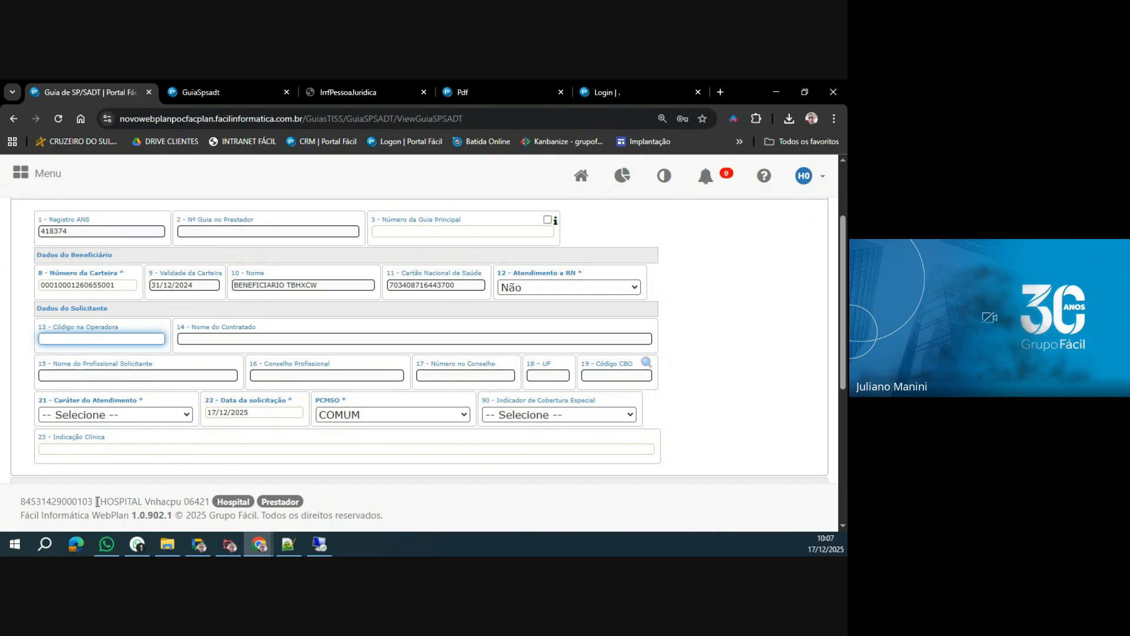
click(135, 339)
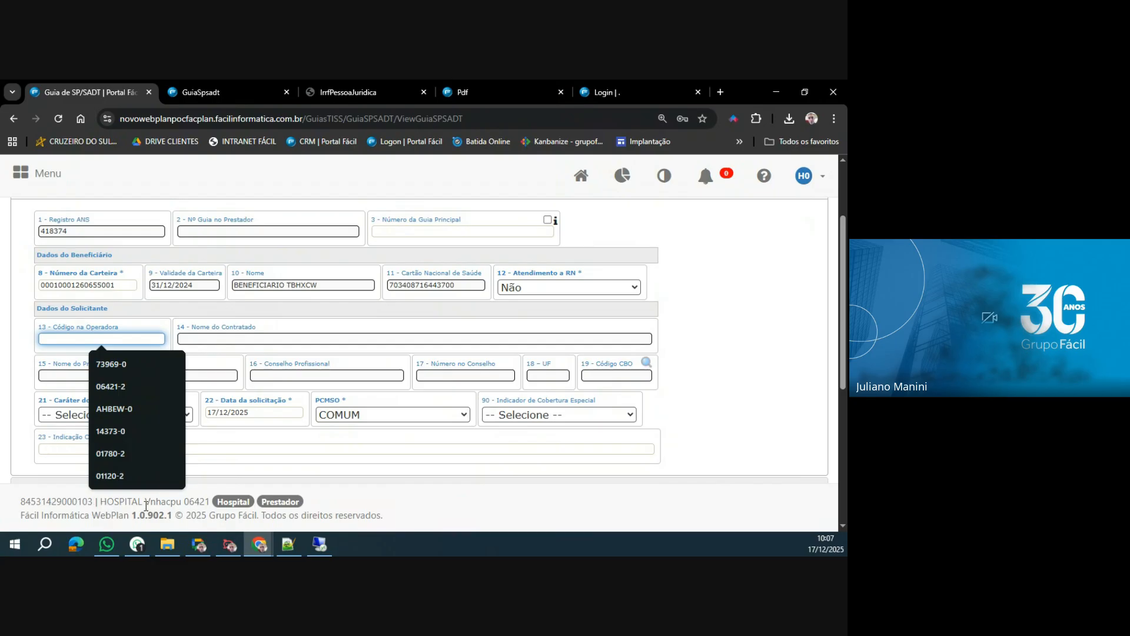
text(06421-2)
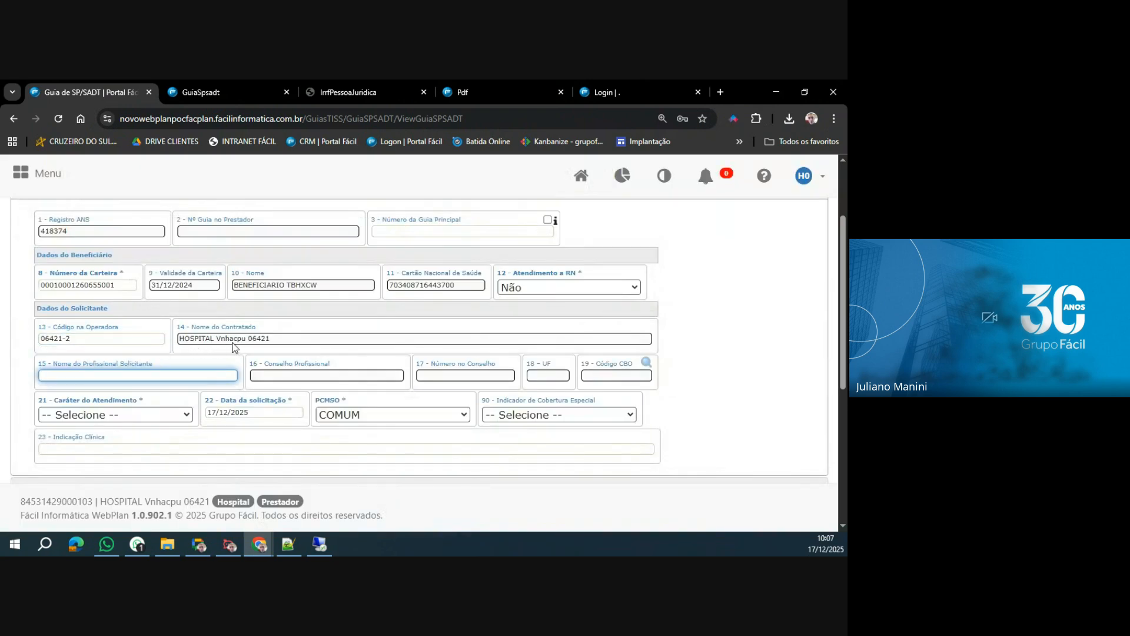
drag(144, 501, 206, 501)
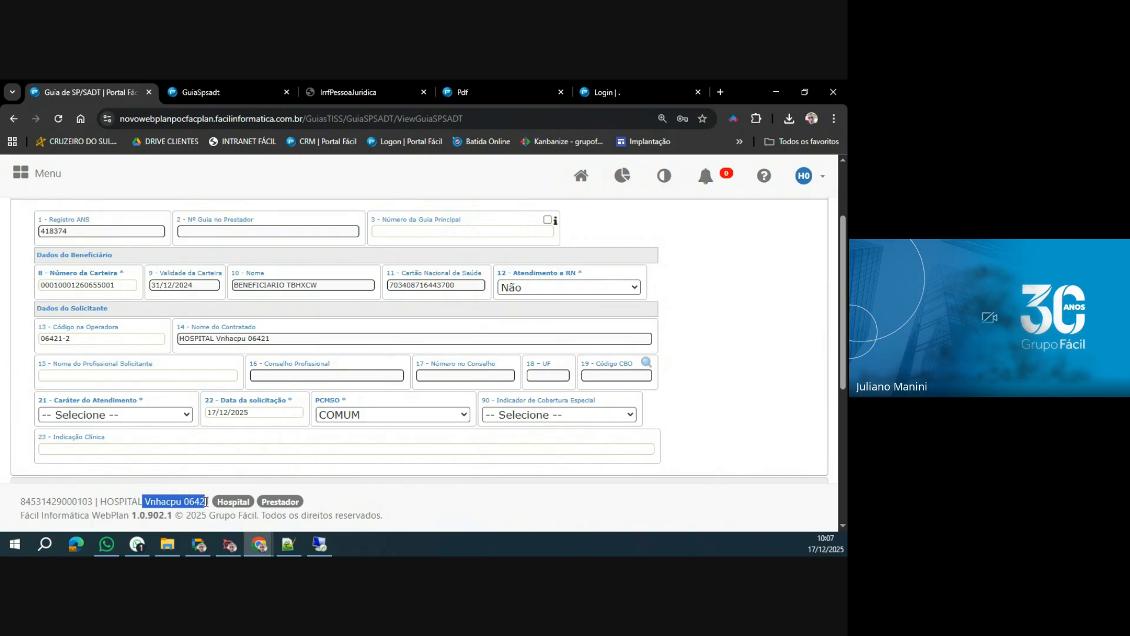
Search Nome do Profissional Solicitante for PROF, choose a listed professional, and set Código CBO to 225125, Médico clínico (CLINICA MEDICA).
click(148, 375)
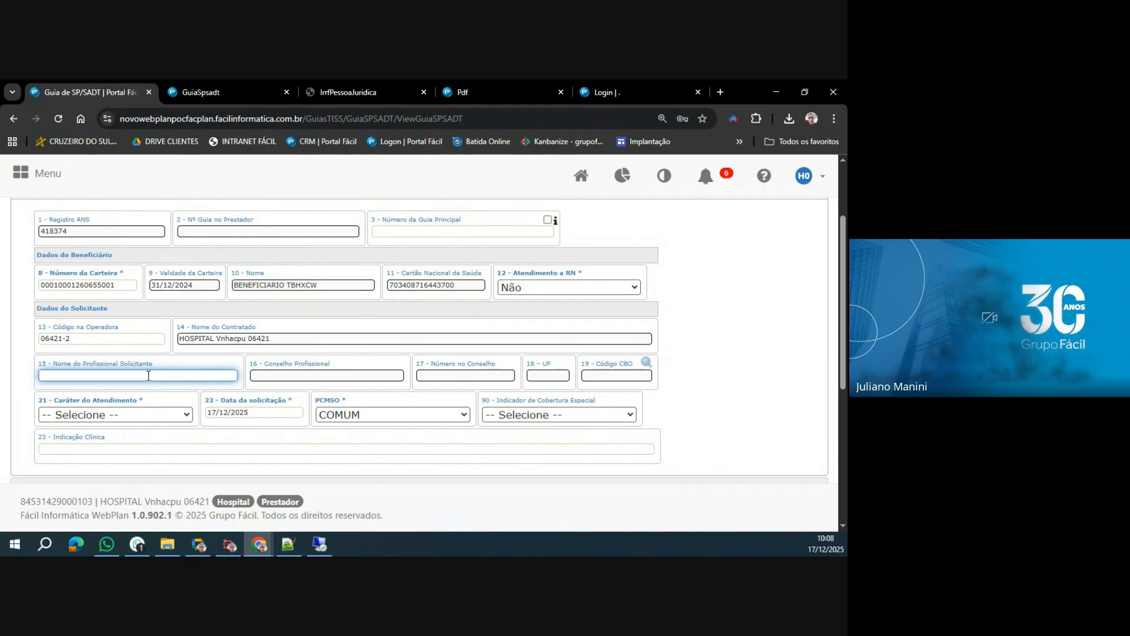
text(CARL)
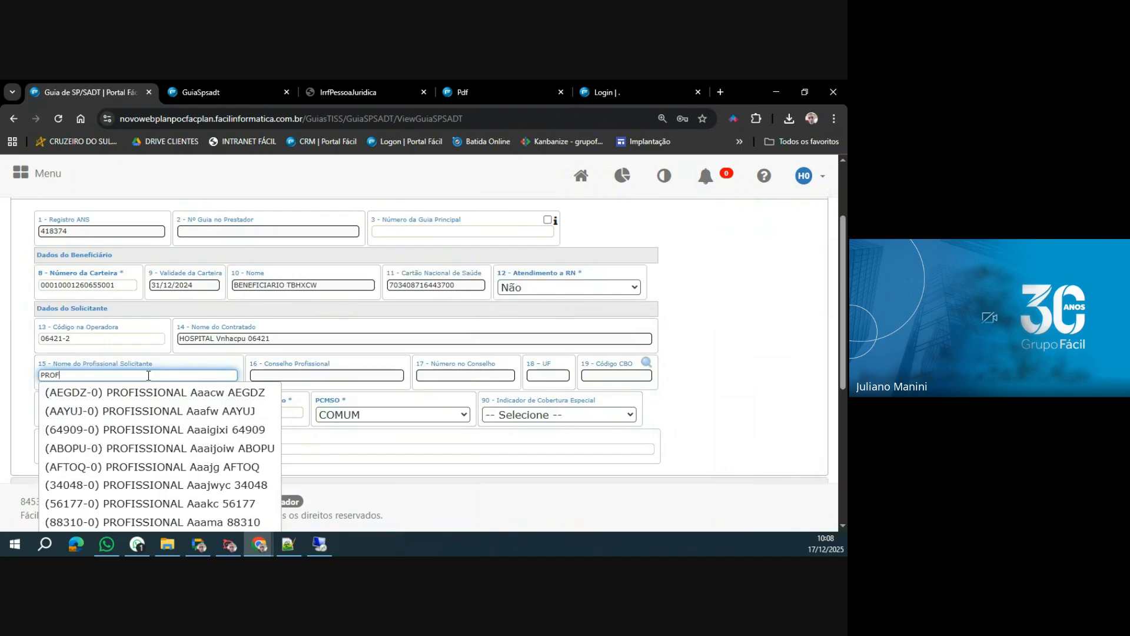
click(147, 467)
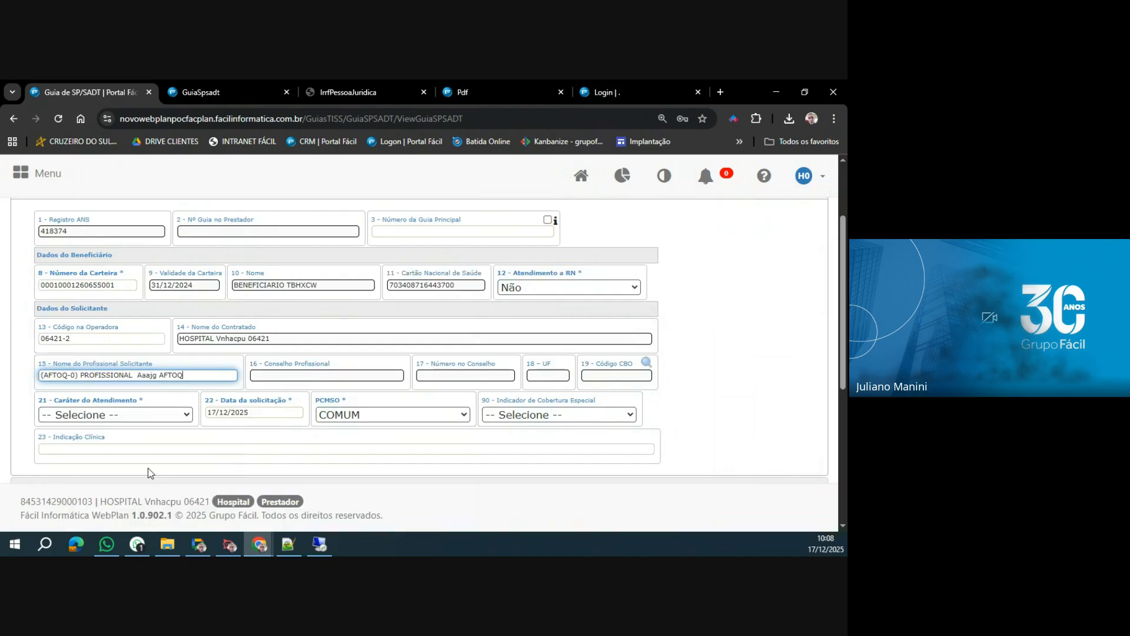
click(647, 362)
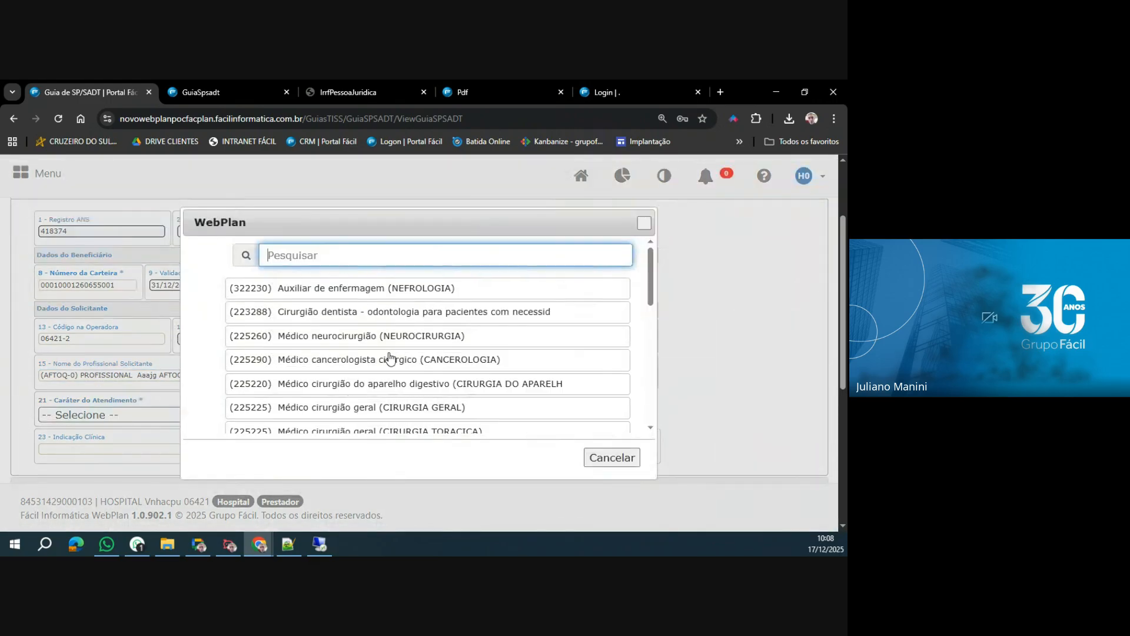
scroll(389, 357, down, 3)
scroll(389, 357, down, 5)
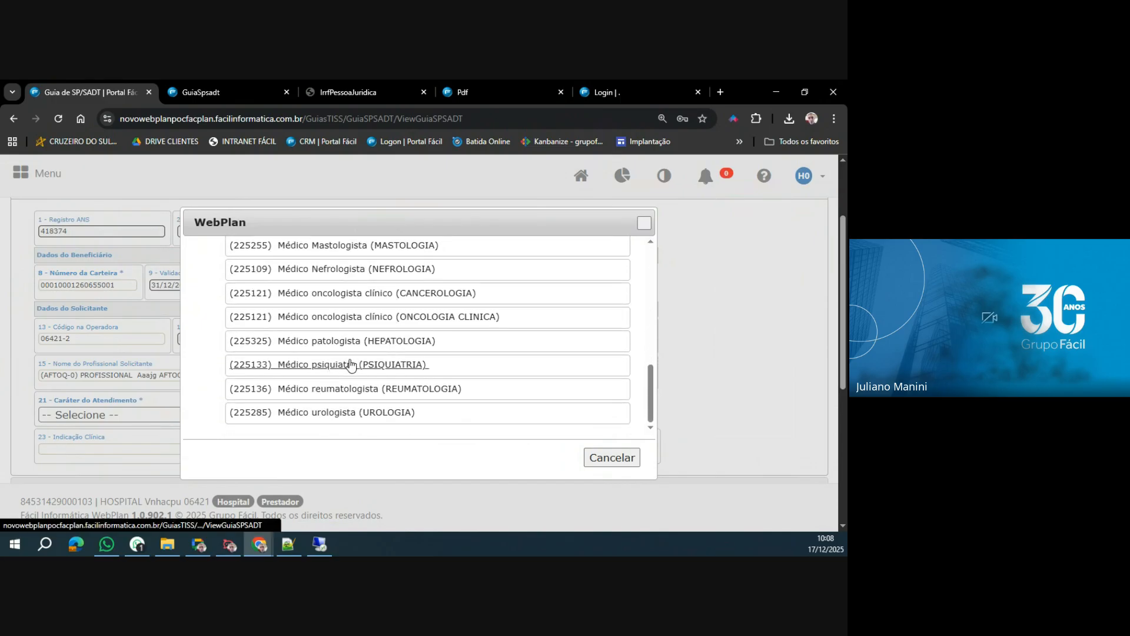
scroll(351, 364, up, 3)
scroll(354, 361, up, 3)
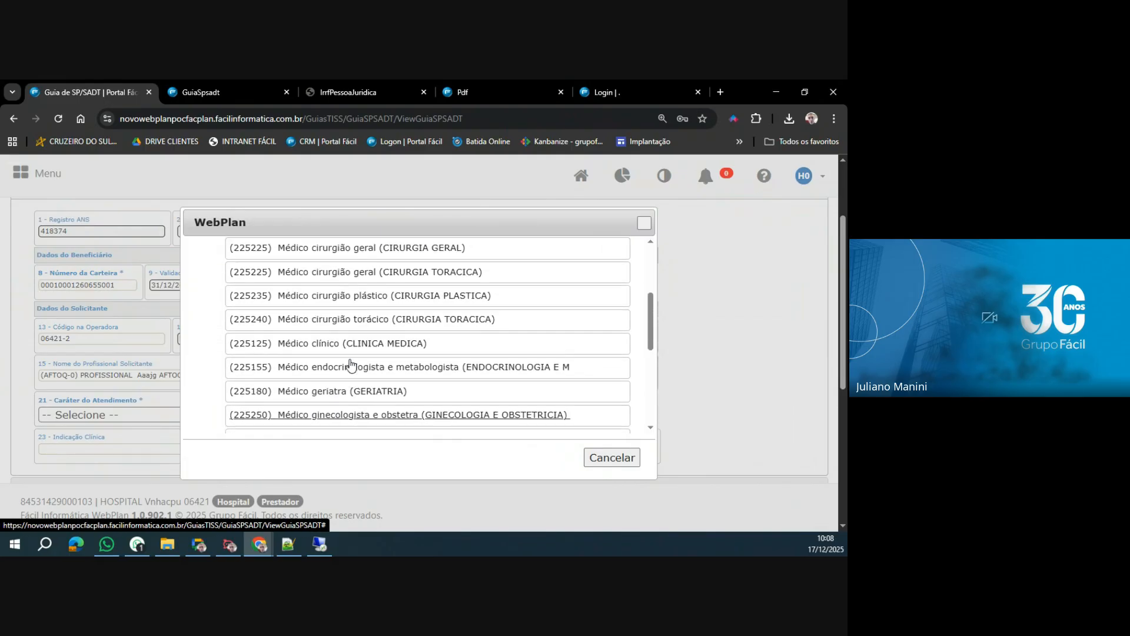
click(369, 351)
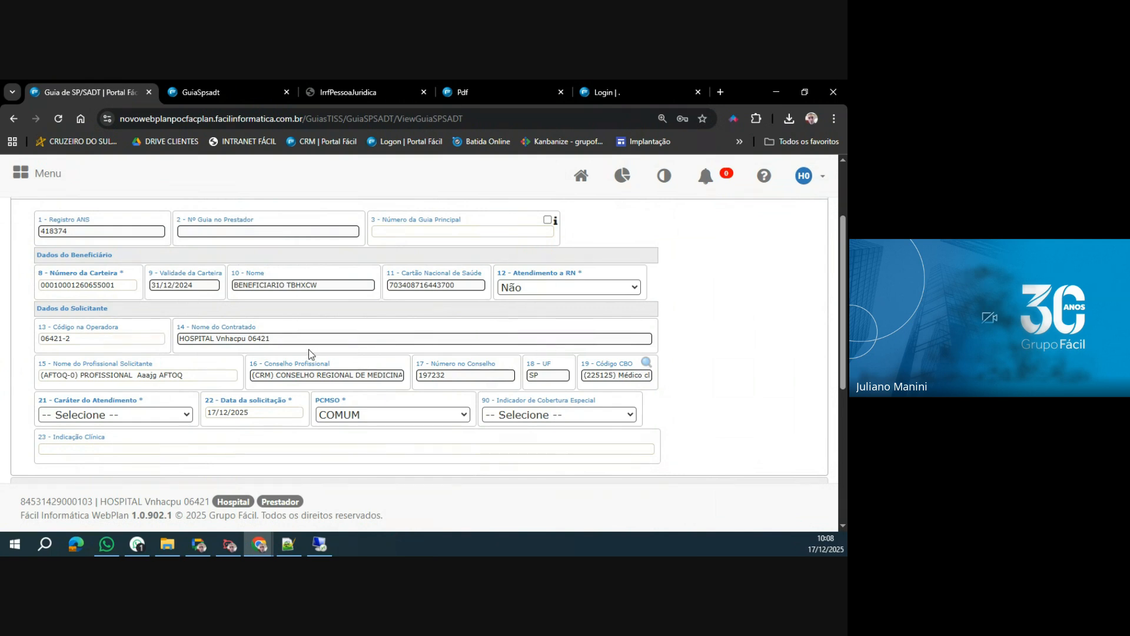
Replace Código na Operadora with the requesting professional found by council number, and set Código CBO to 225125, Médico clínico (CLINICA MEDICA).
drag(92, 339, 34, 341)
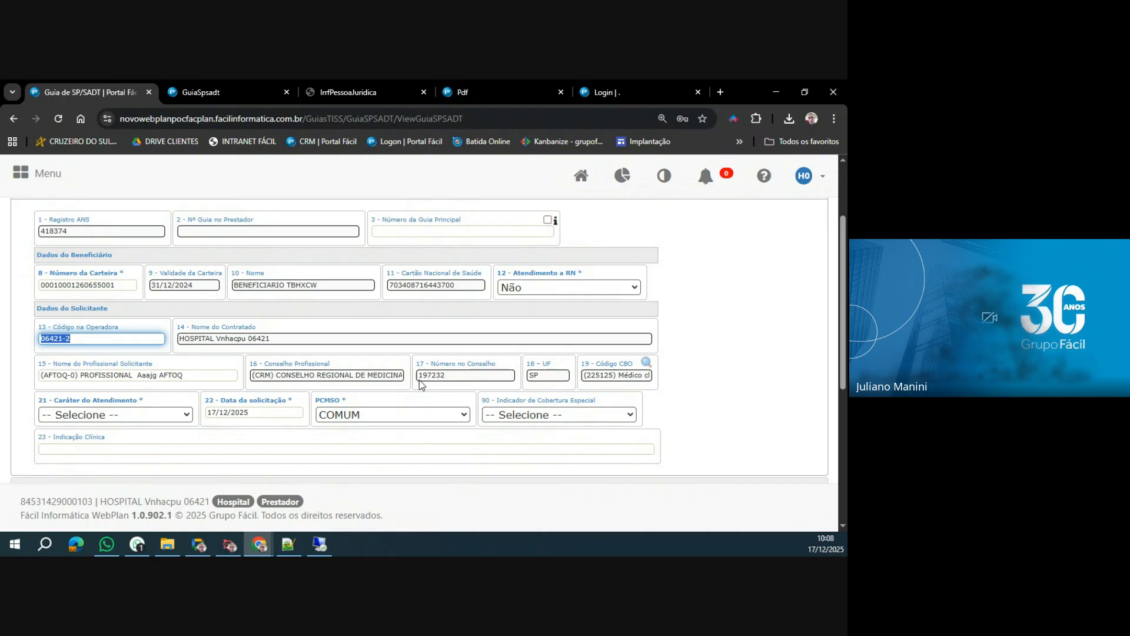
text(197232)
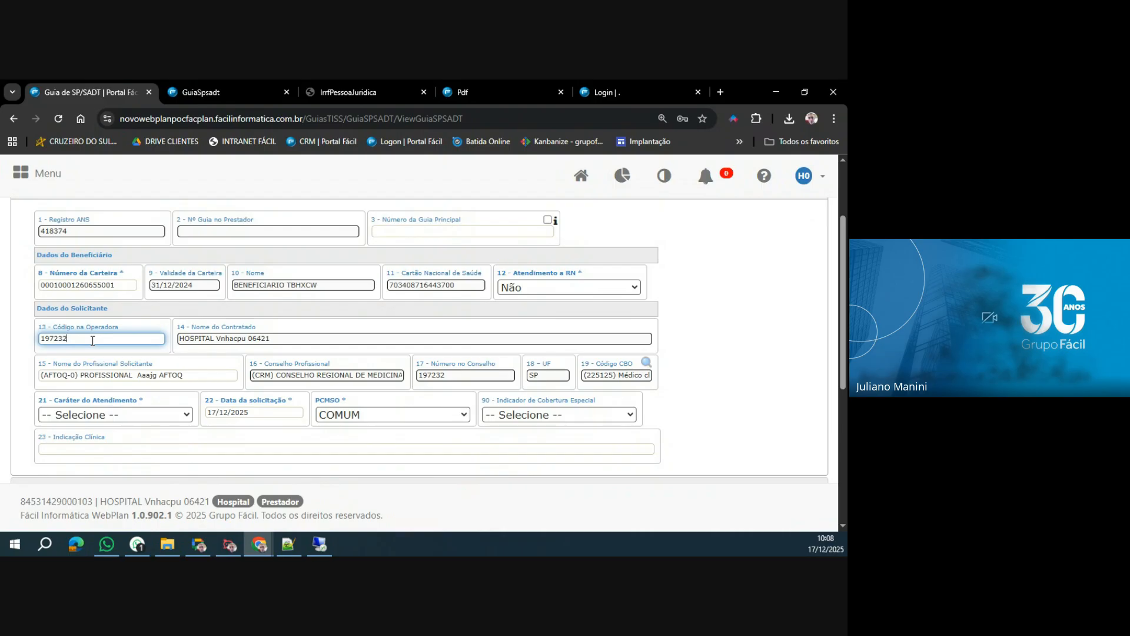
key(Tab)
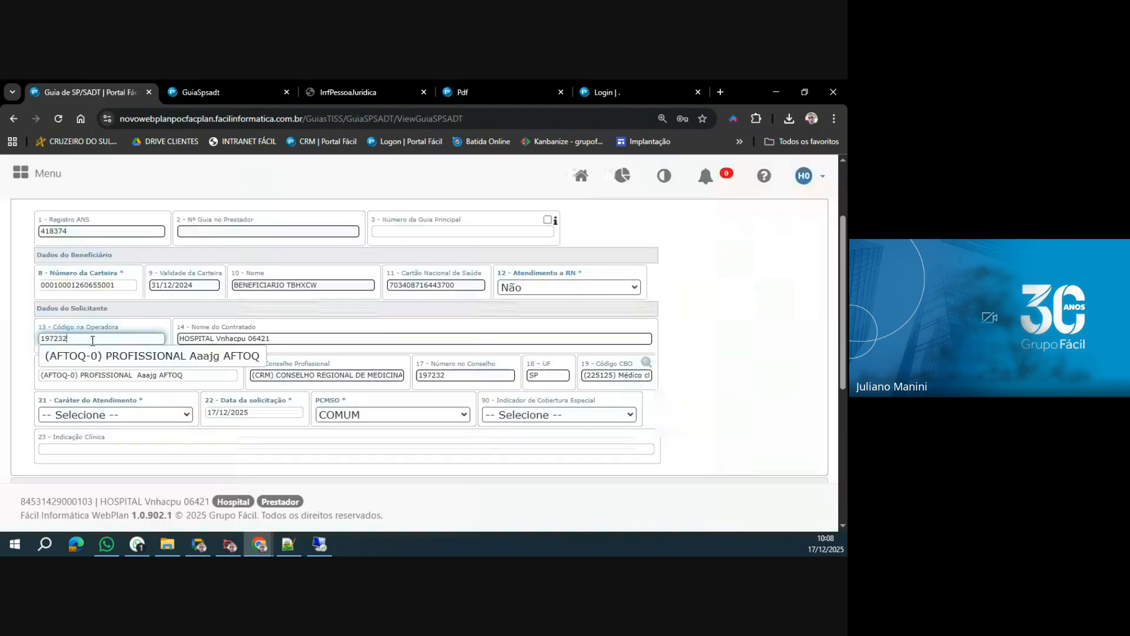
click(146, 355)
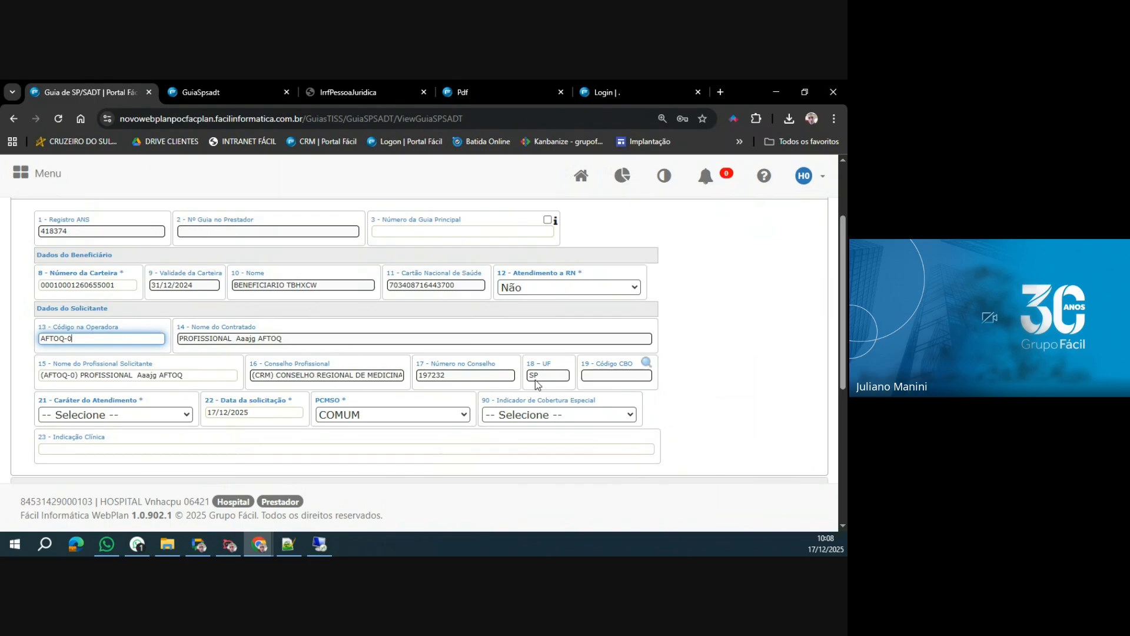
click(647, 362)
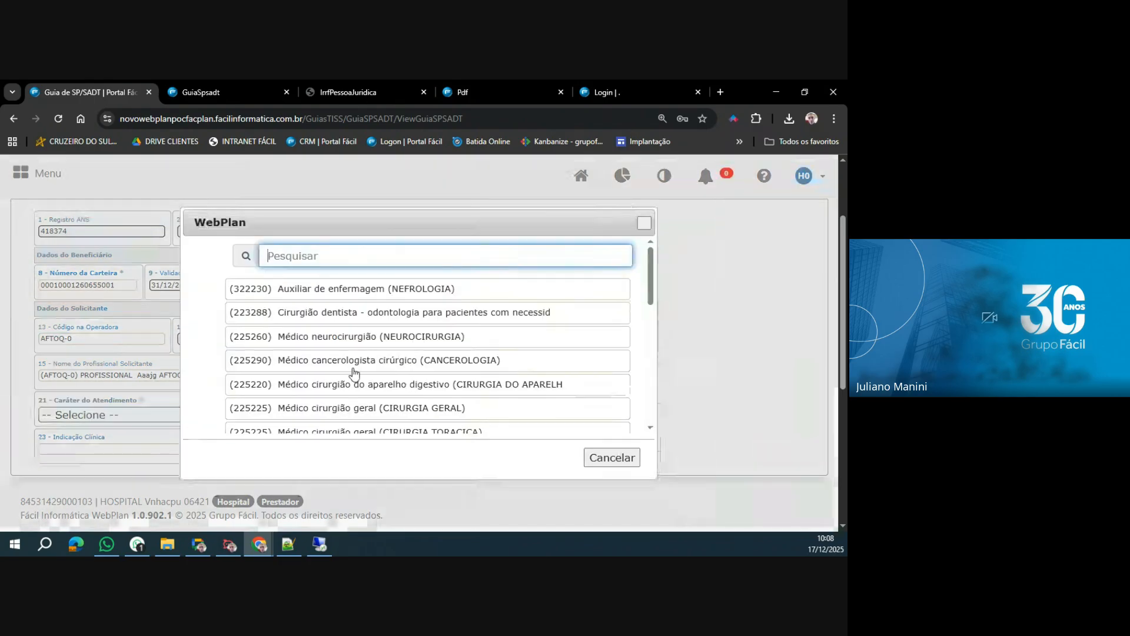
scroll(354, 377, down, 2)
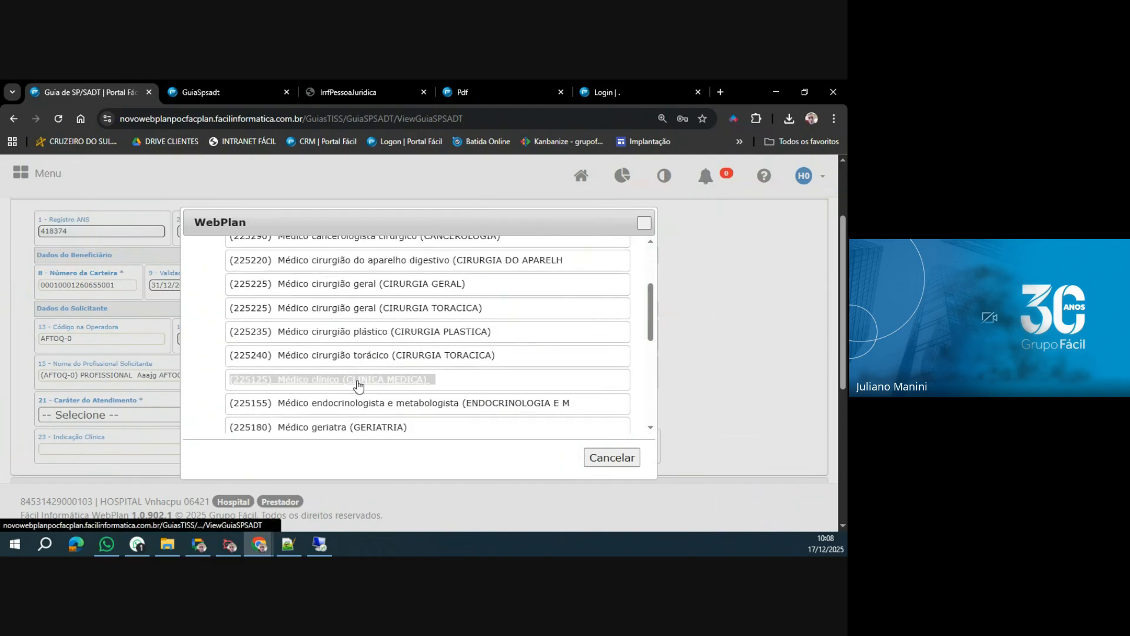
click(353, 379)
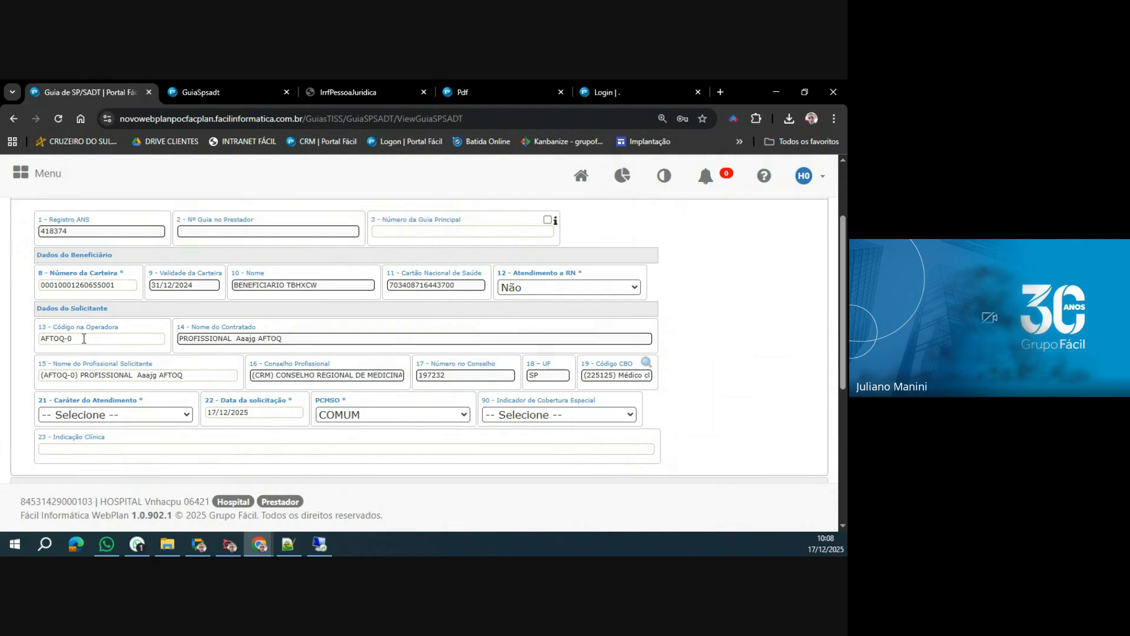
Replace Nome do Profissional Solicitante with a freely entered full name of a professional.
drag(183, 375, 41, 375)
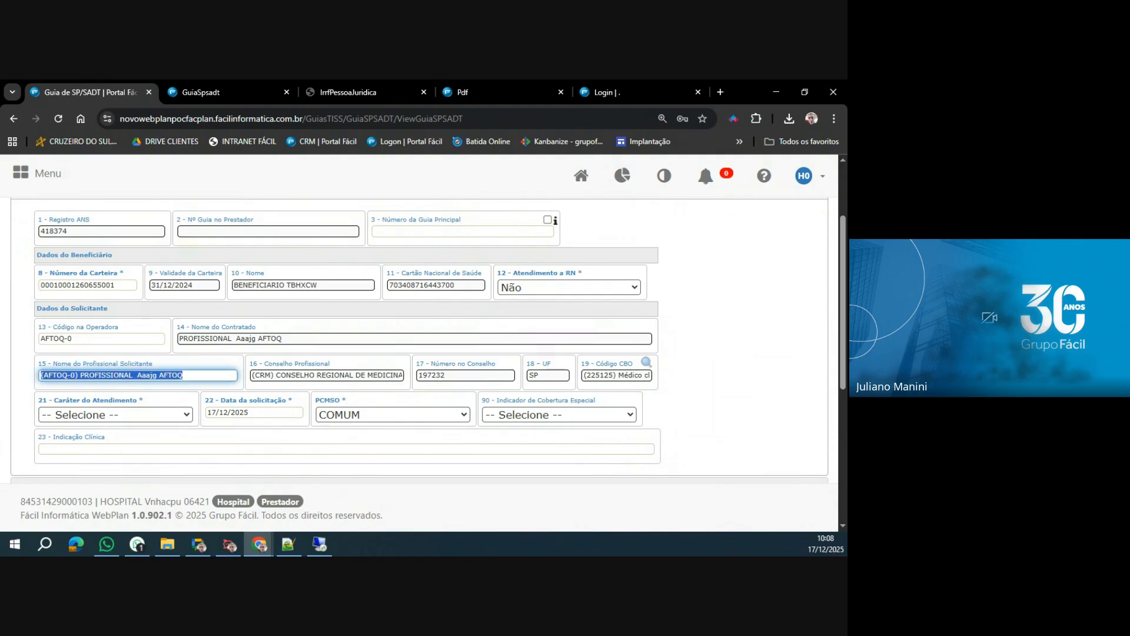
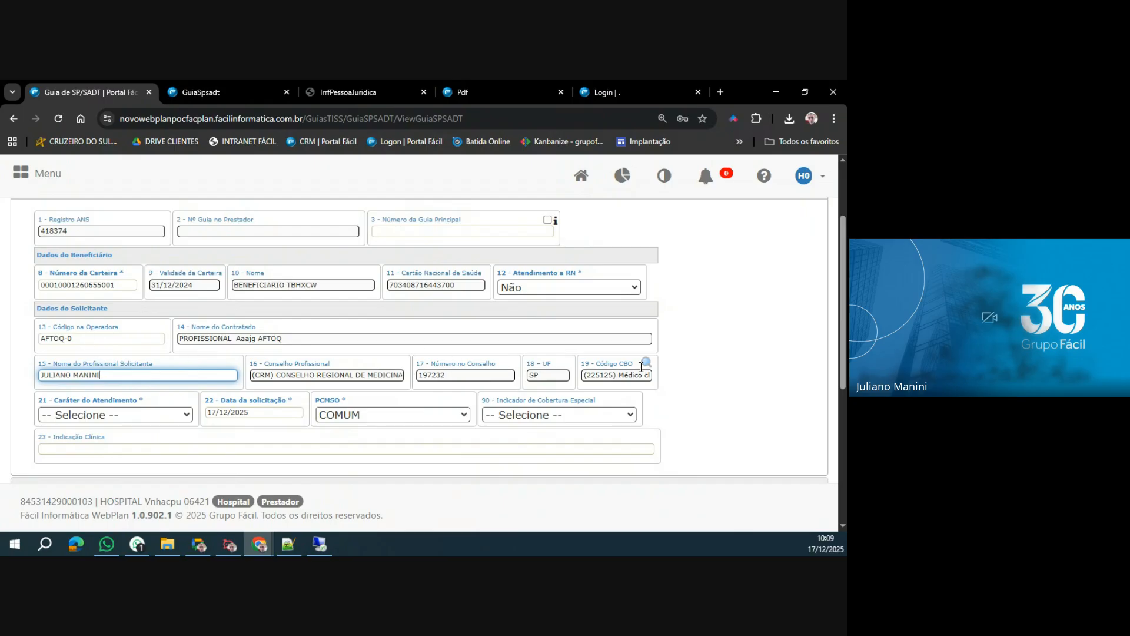
Clear all data from the Guia de SP/SADT form and confirm the clearing.
scroll(691, 371, down, 5)
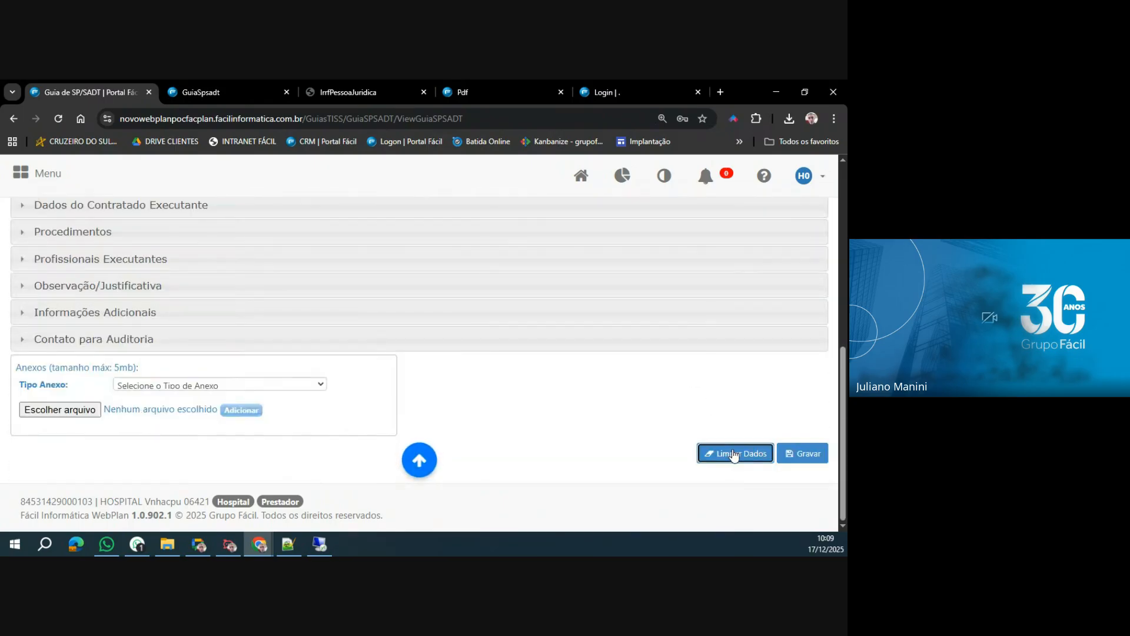
click(734, 455)
click(508, 375)
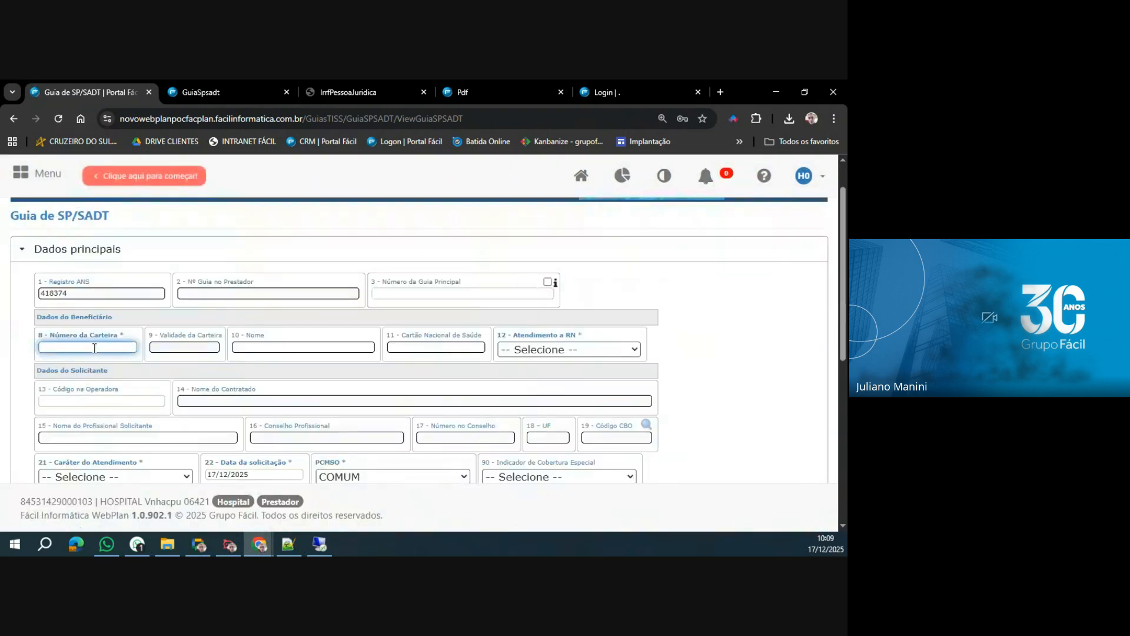
Load the beneficiary through the card number in Número da Carteira and set Caráter do Atendimento to Eletivo.
text(000001)
key(Tab)
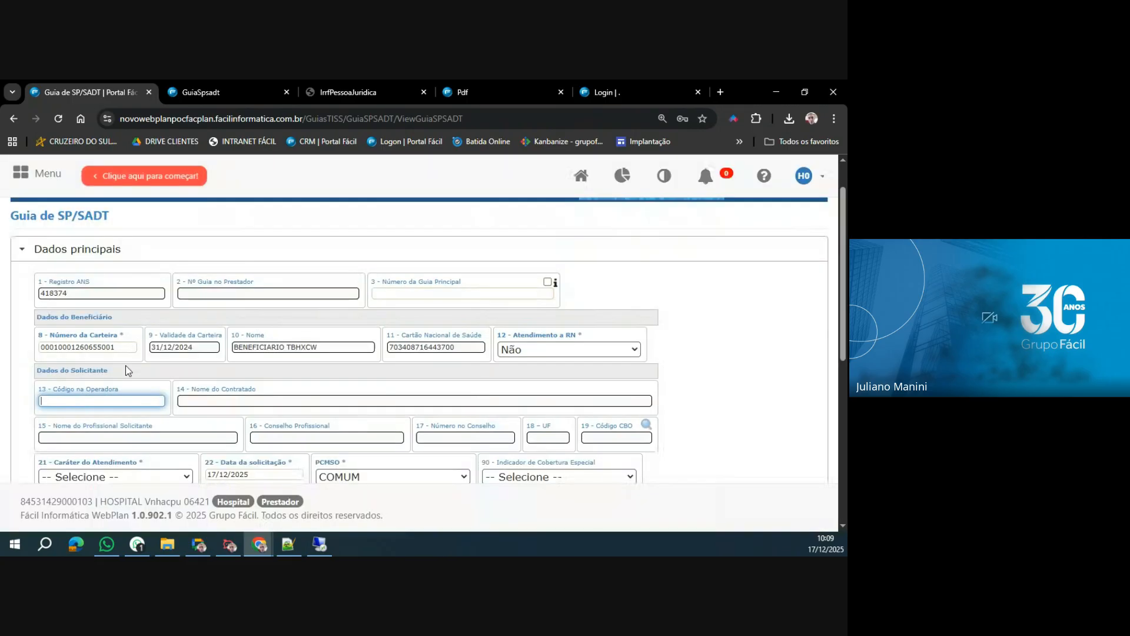
scroll(97, 345, down, 1)
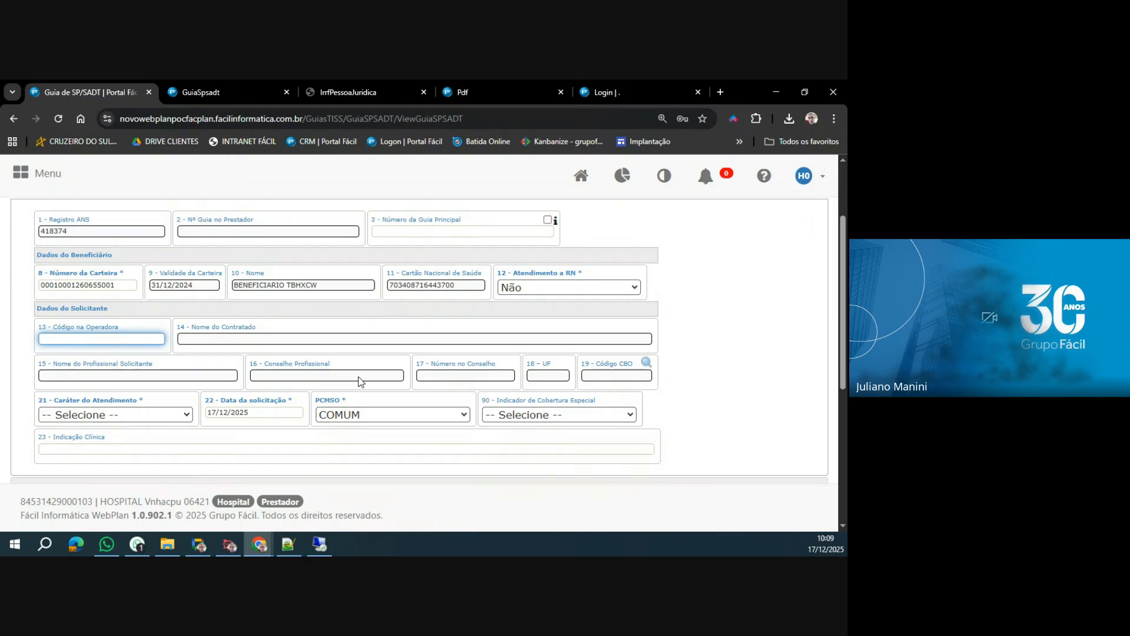
scroll(308, 374, down, 1)
click(98, 353)
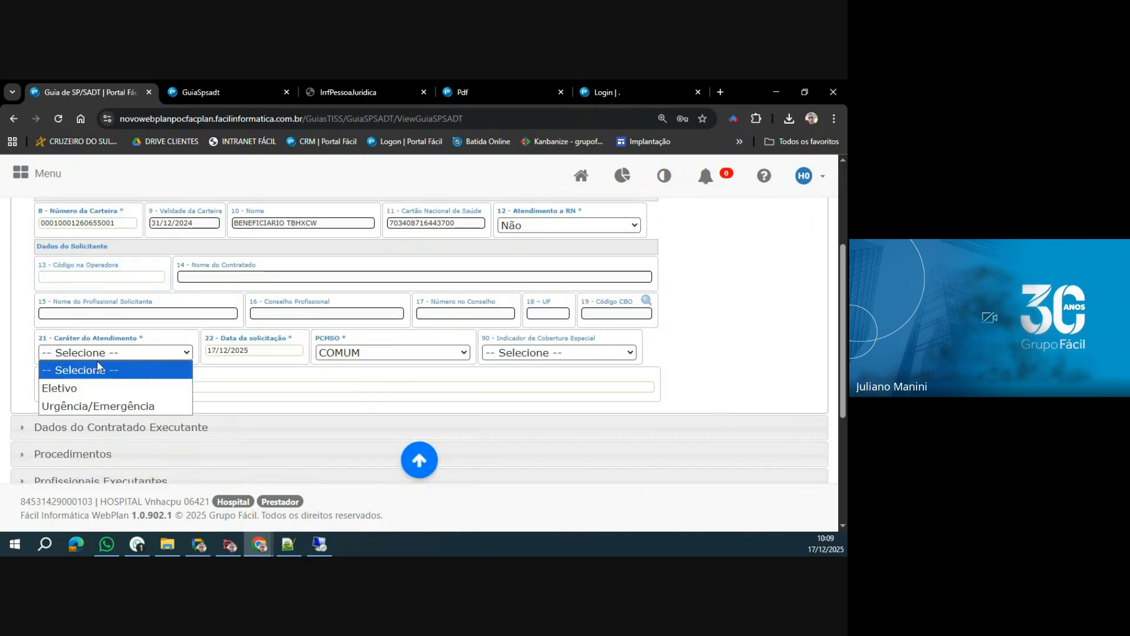
click(80, 389)
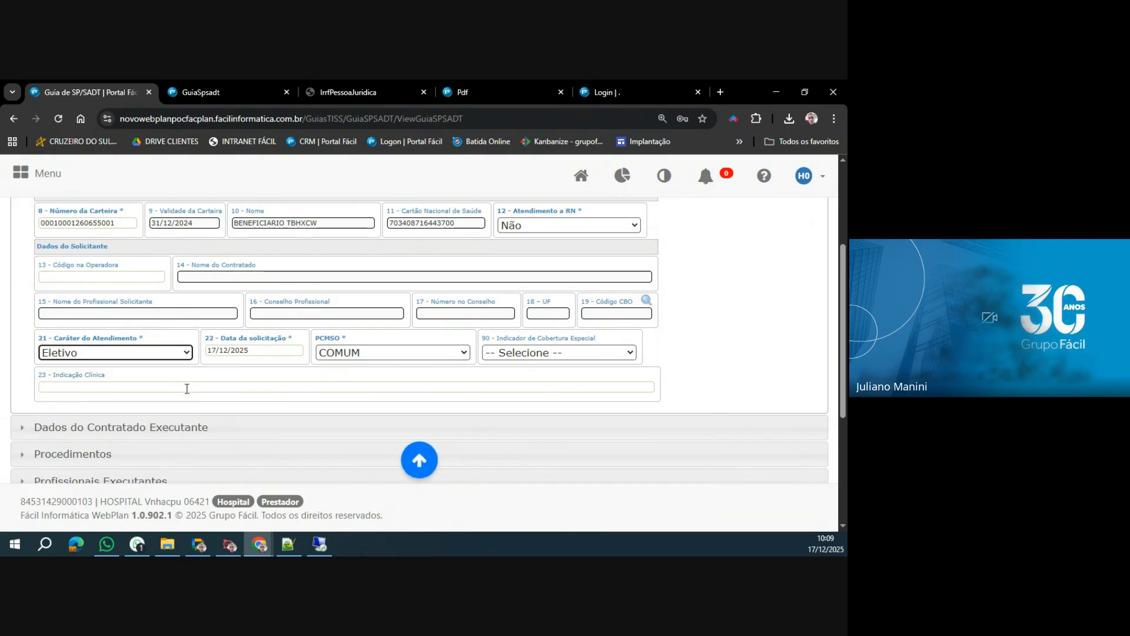
Set Tipo de Atendimento to Exame in Dados do Contratado Executante.
scroll(187, 389, down, 1)
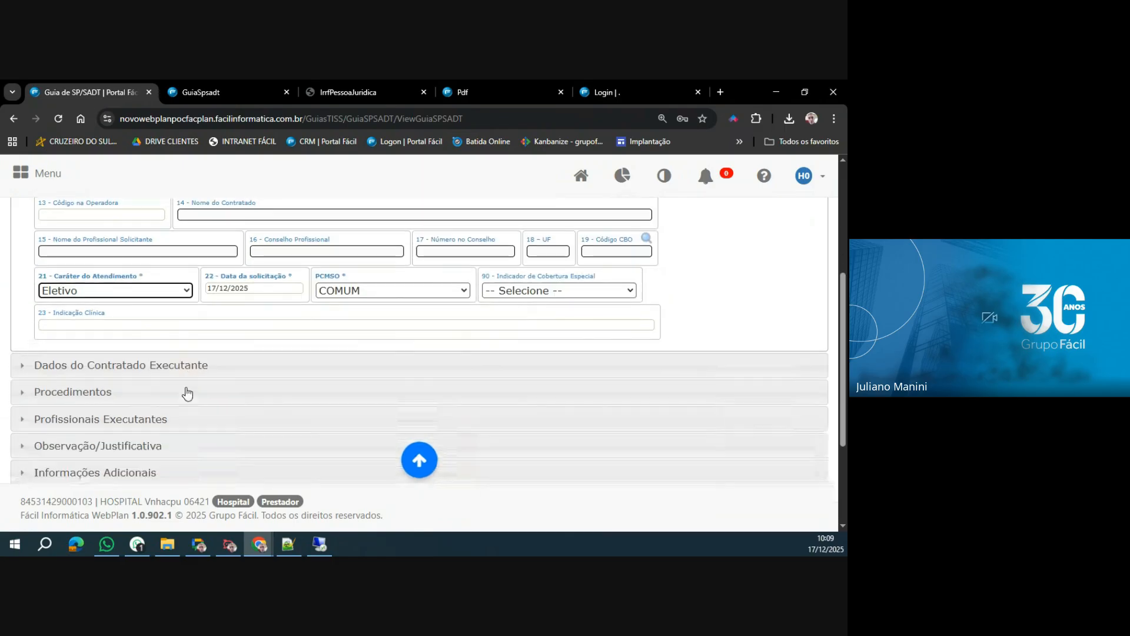
click(149, 365)
scroll(152, 424, down, 3)
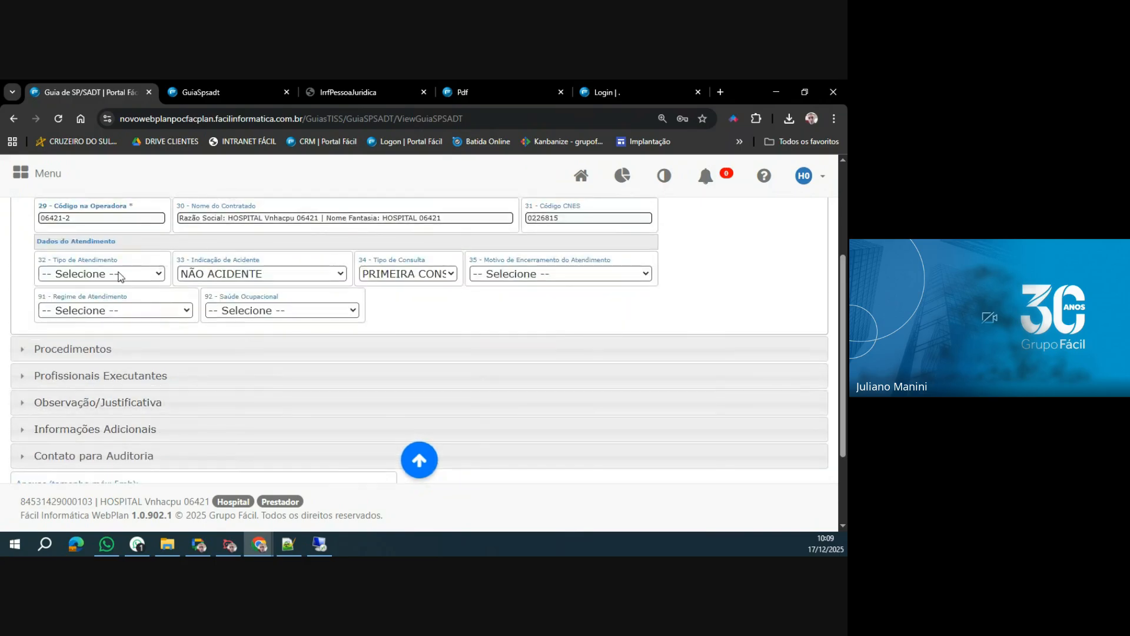
click(119, 276)
click(68, 344)
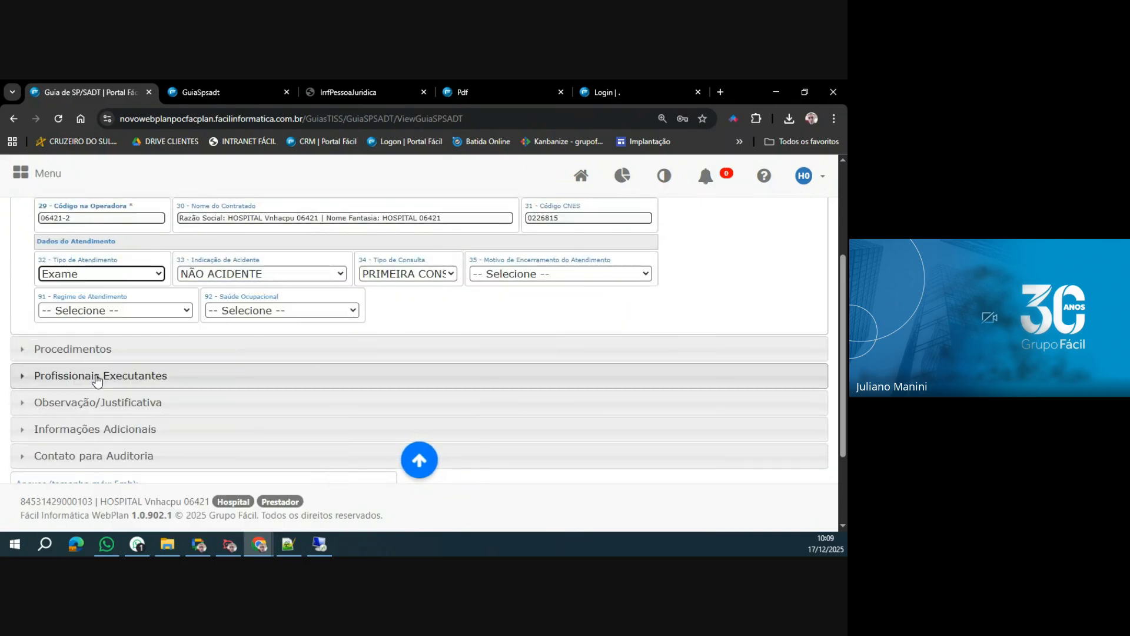
Open batch insertion for Procedimentos and review the instructions on one procedure per line and the codigo*quantidade format.
click(99, 350)
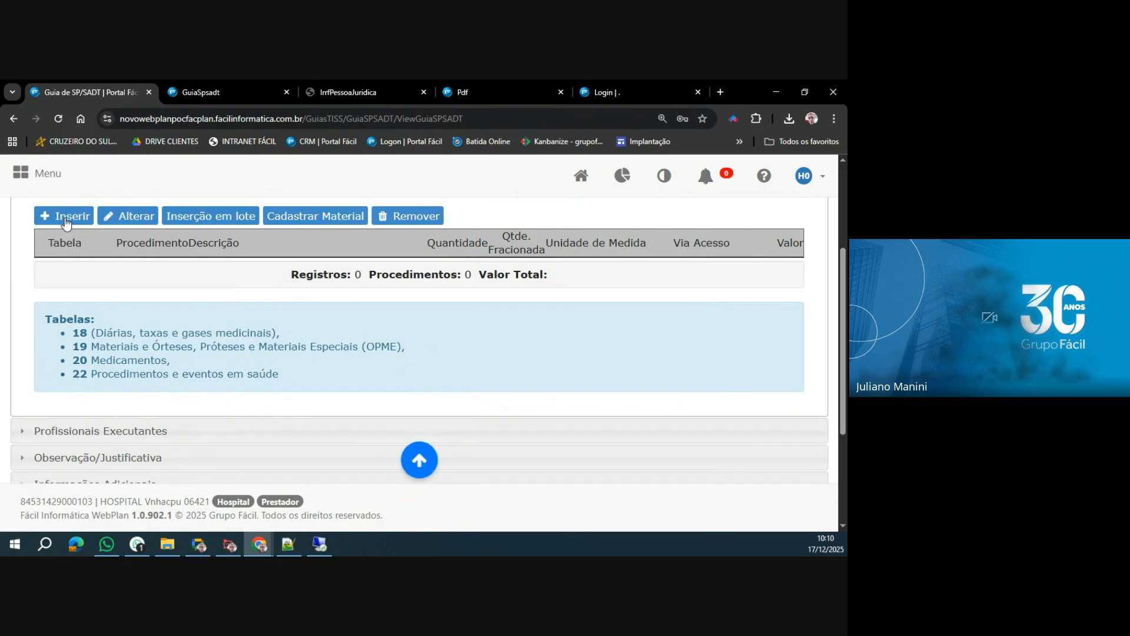
key(alt+Tab)
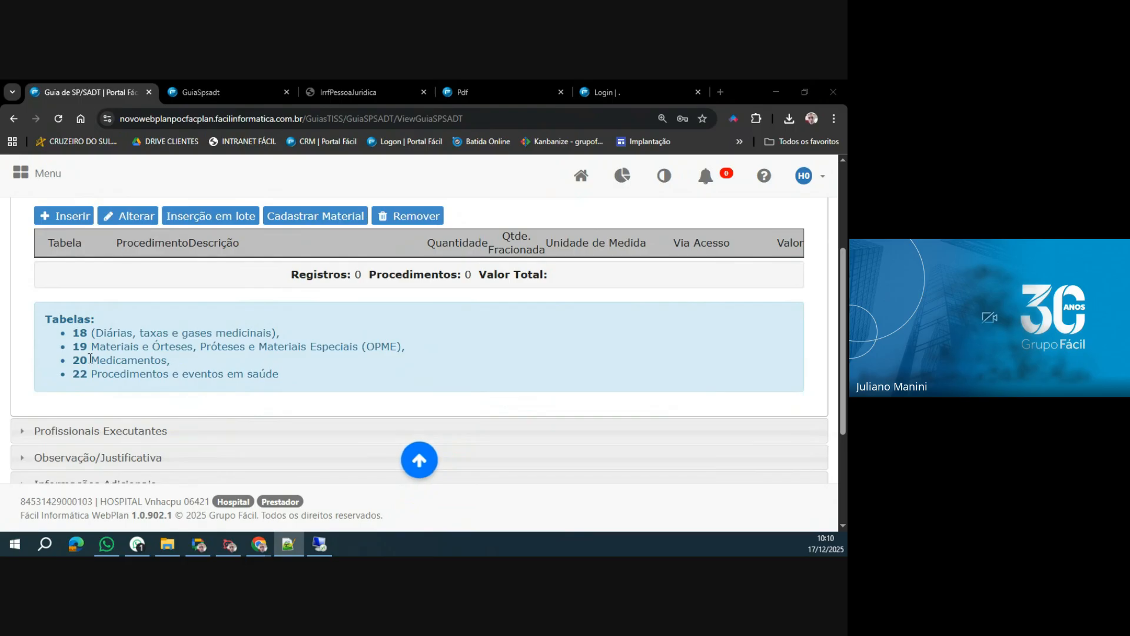
click(219, 224)
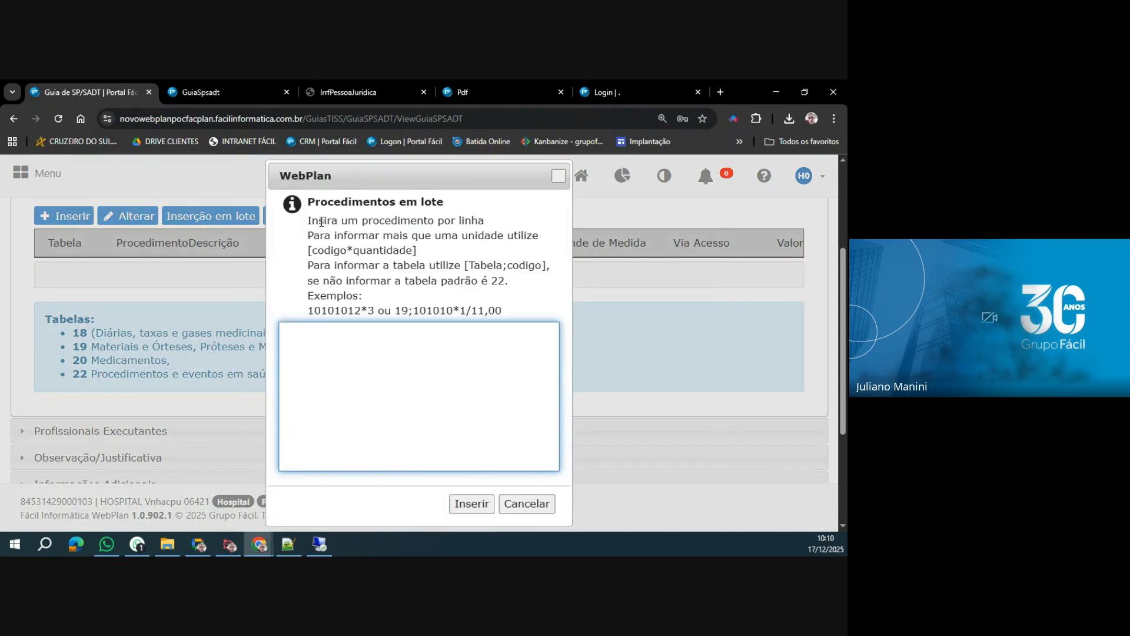
drag(307, 220, 492, 222)
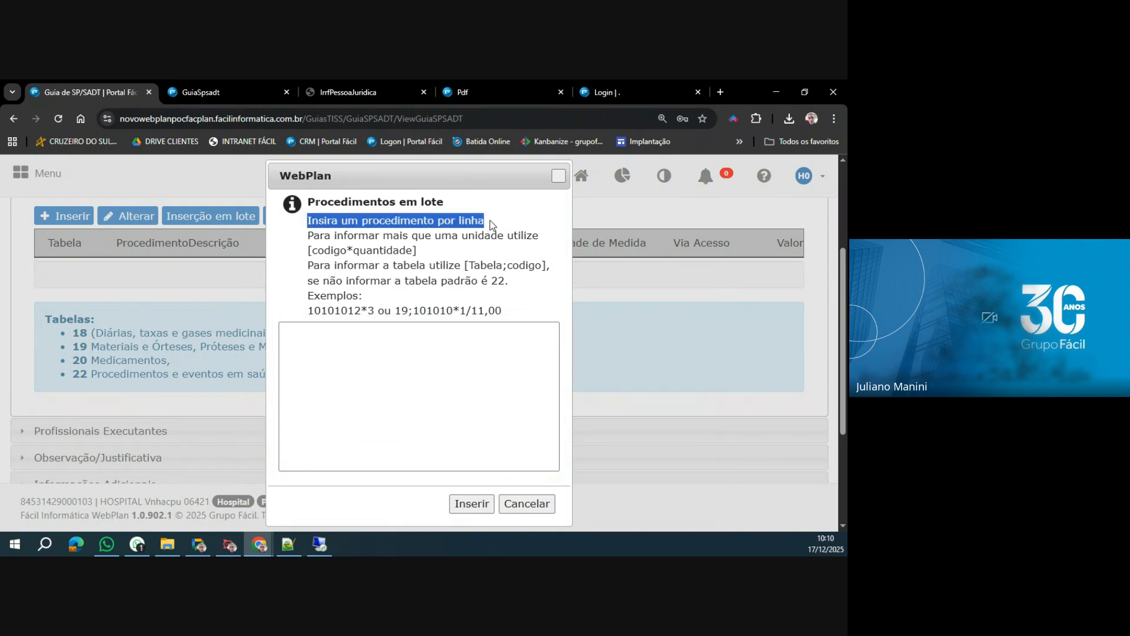
drag(308, 235, 432, 235)
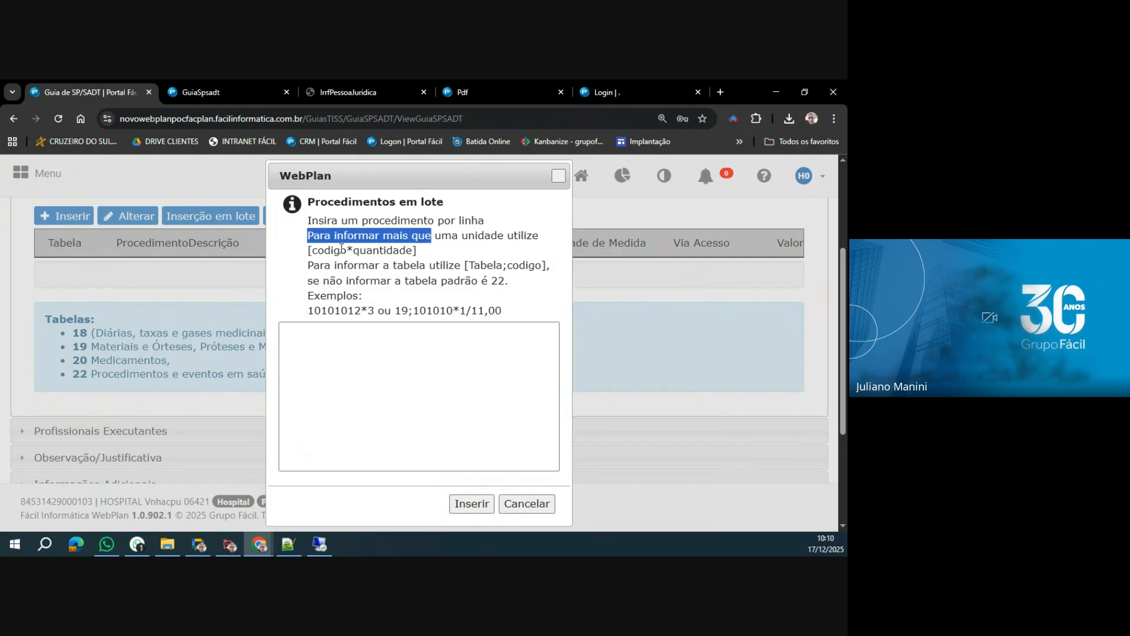
drag(312, 251, 408, 255)
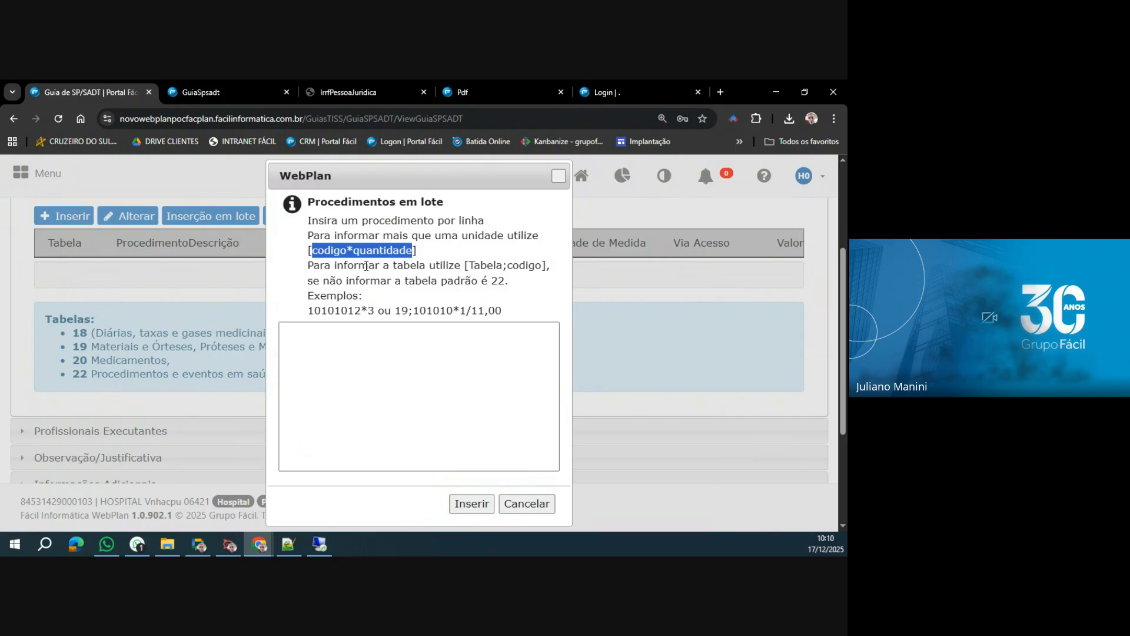
Batch insert the procedure codes 41101227, 40304361, 40101010, 50000160*5, 50000462 and 32658956, one per line.
click(350, 353)
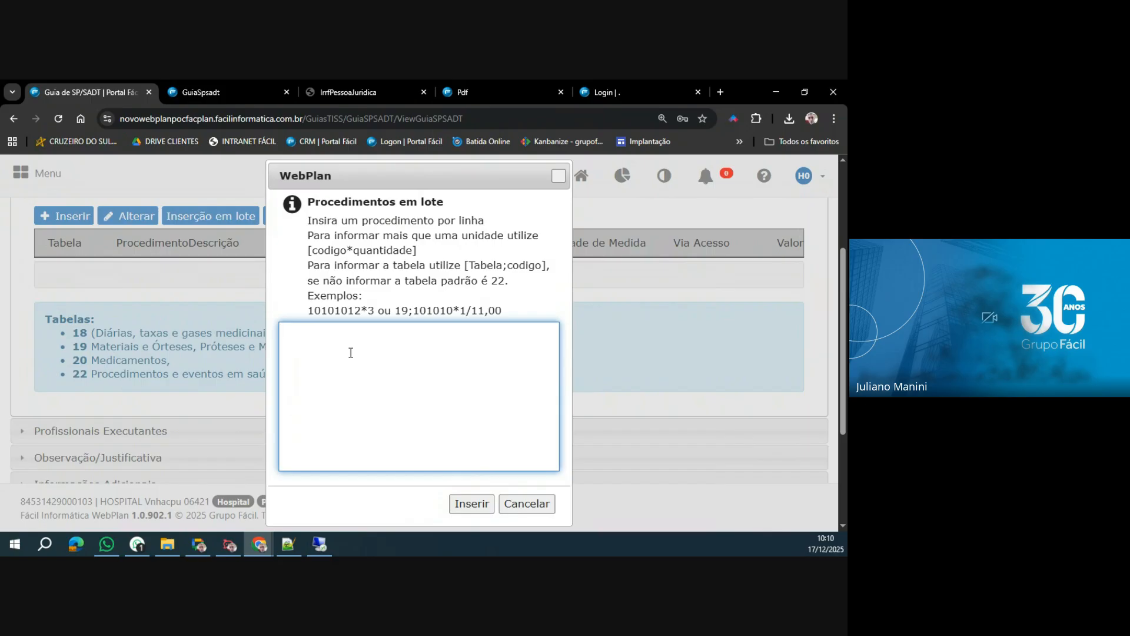
text(41101227 )
text(4030)
text(4361)
key(Return)
text(40101010 )
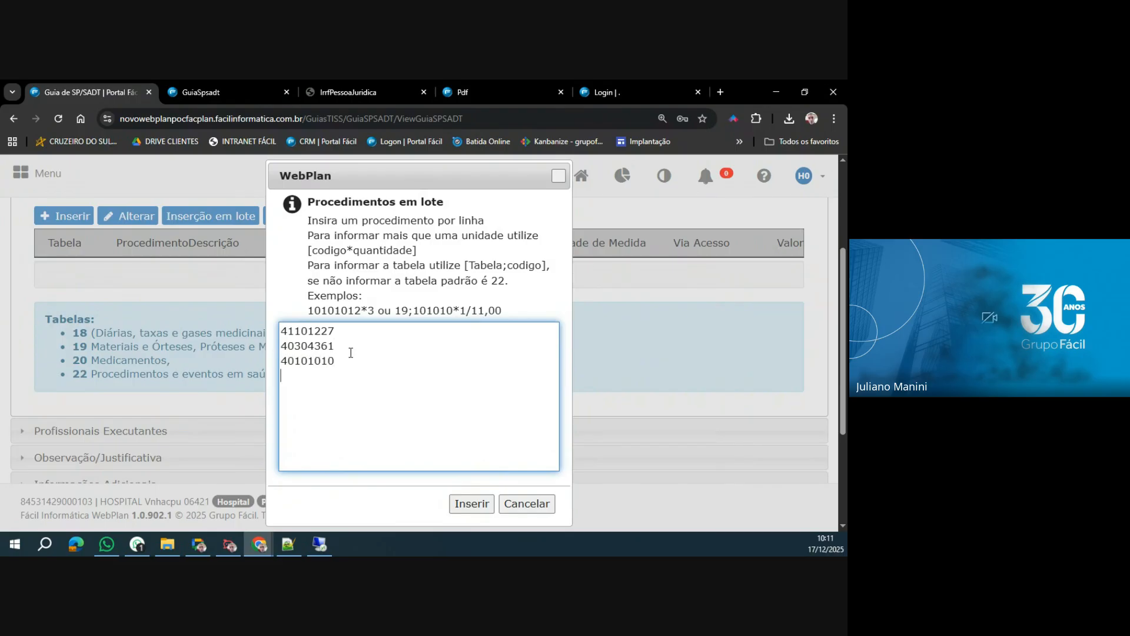
text(50000160*)
text(50000462)
text(*)
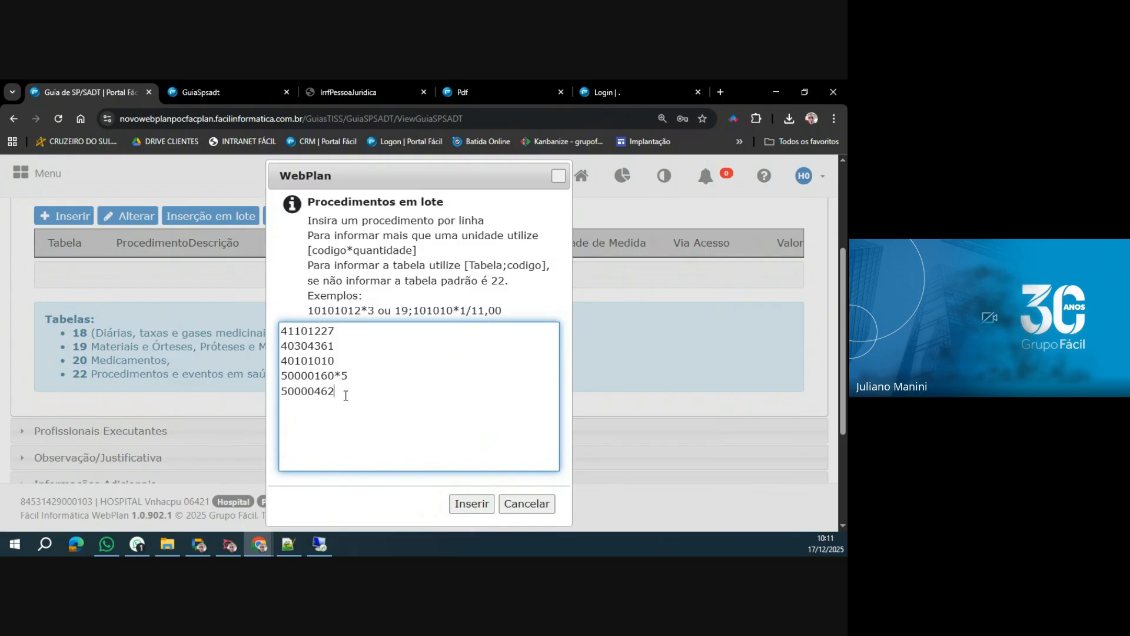
text(32658956)
click(470, 504)
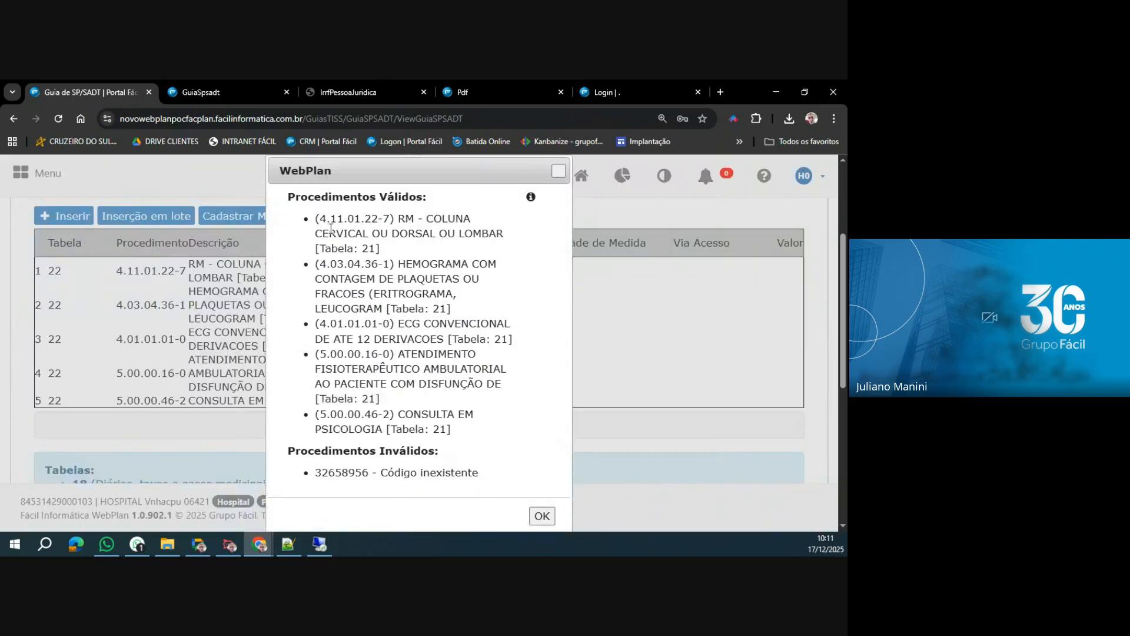
Review the valid and invalid procedures reported for the batch insertion, and dismiss the report.
drag(316, 219, 454, 436)
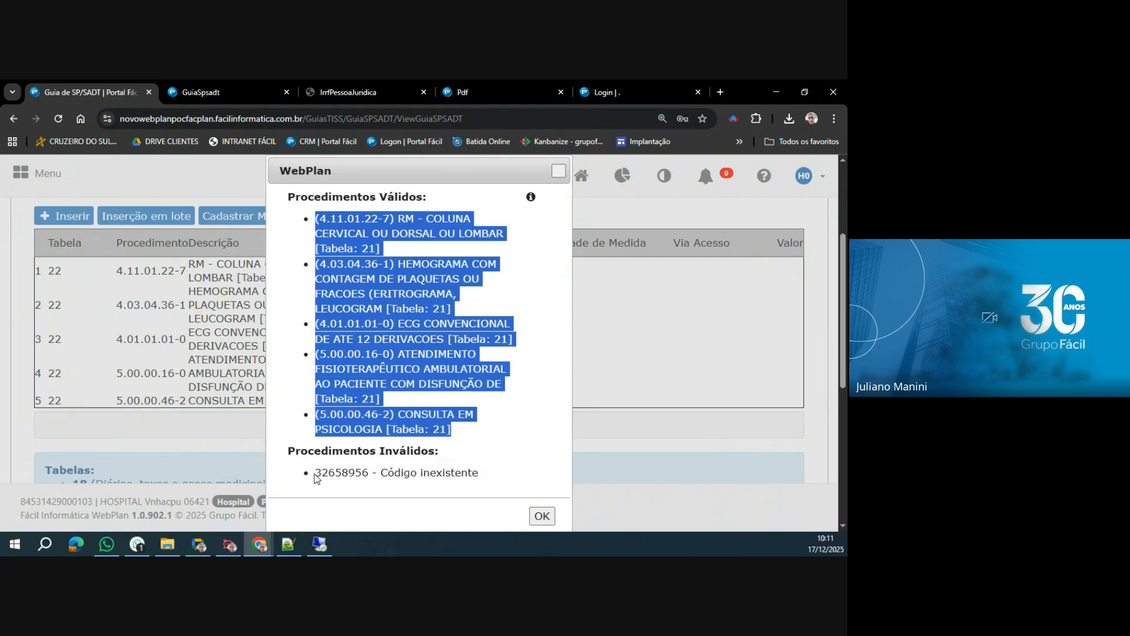
drag(317, 476, 493, 478)
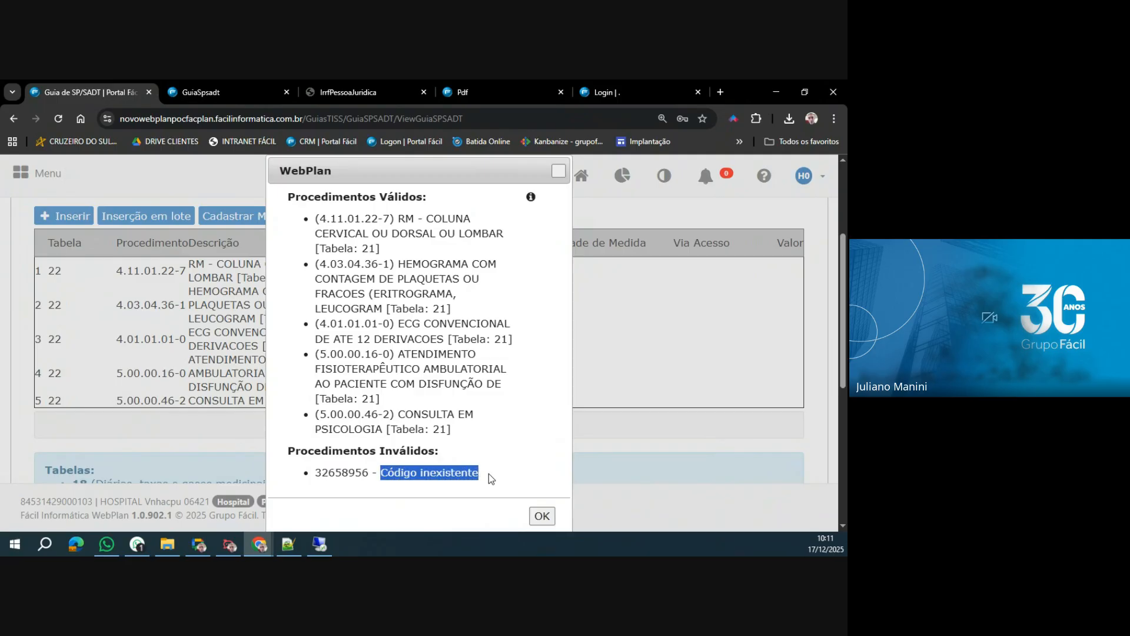
click(544, 522)
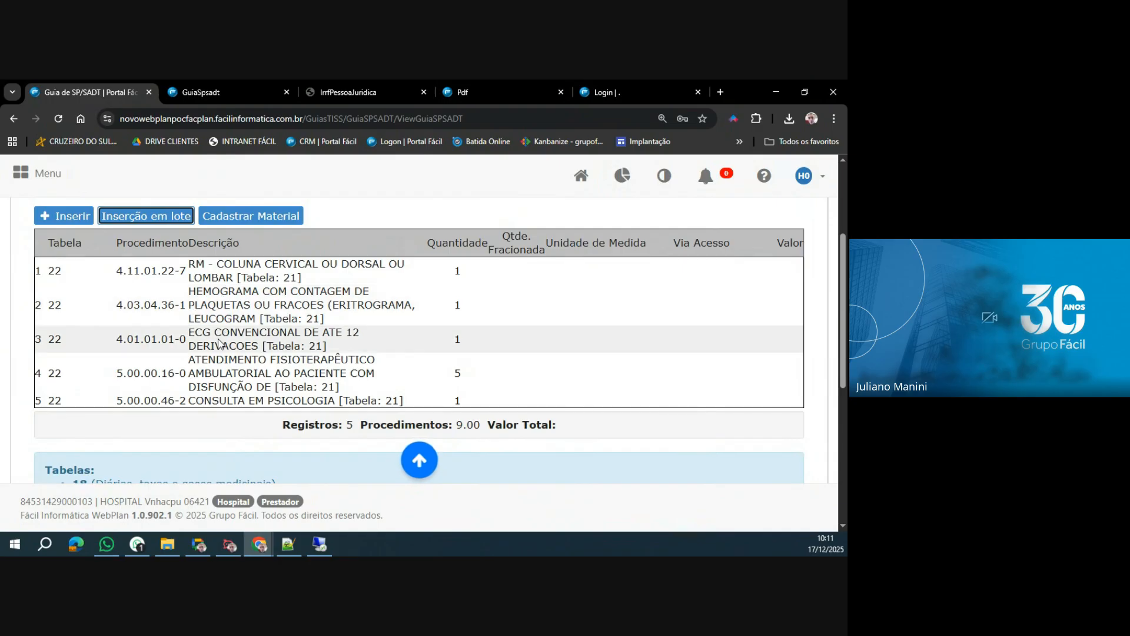
Try to change Quantidade to 3 for procedure 5.00.00.16-0, the outpatient physiotherapy line.
click(281, 384)
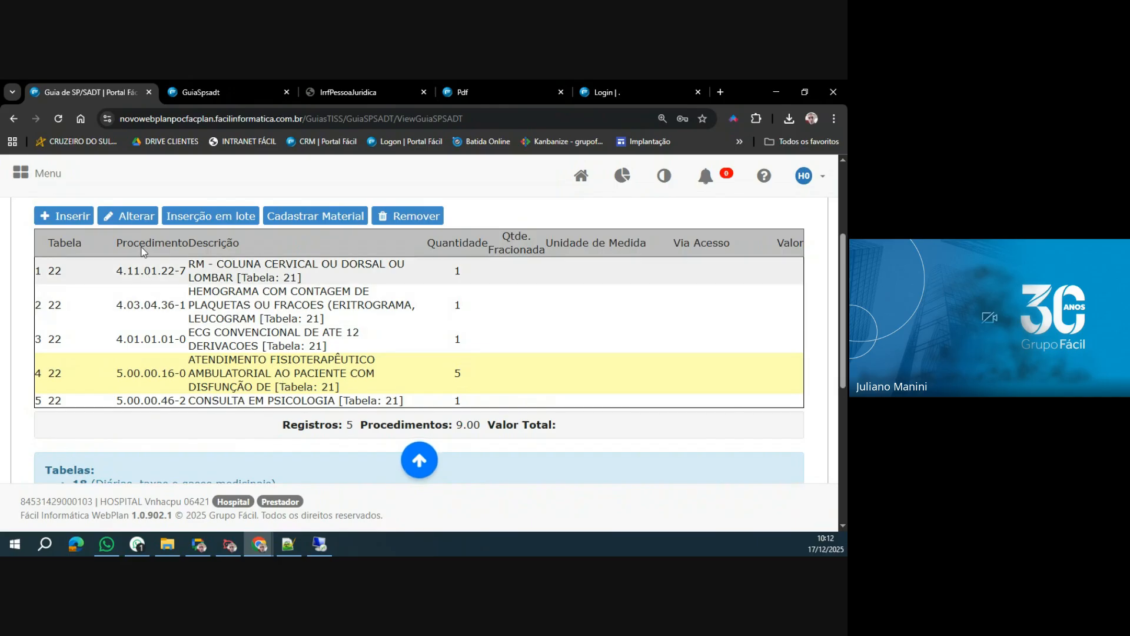
click(137, 223)
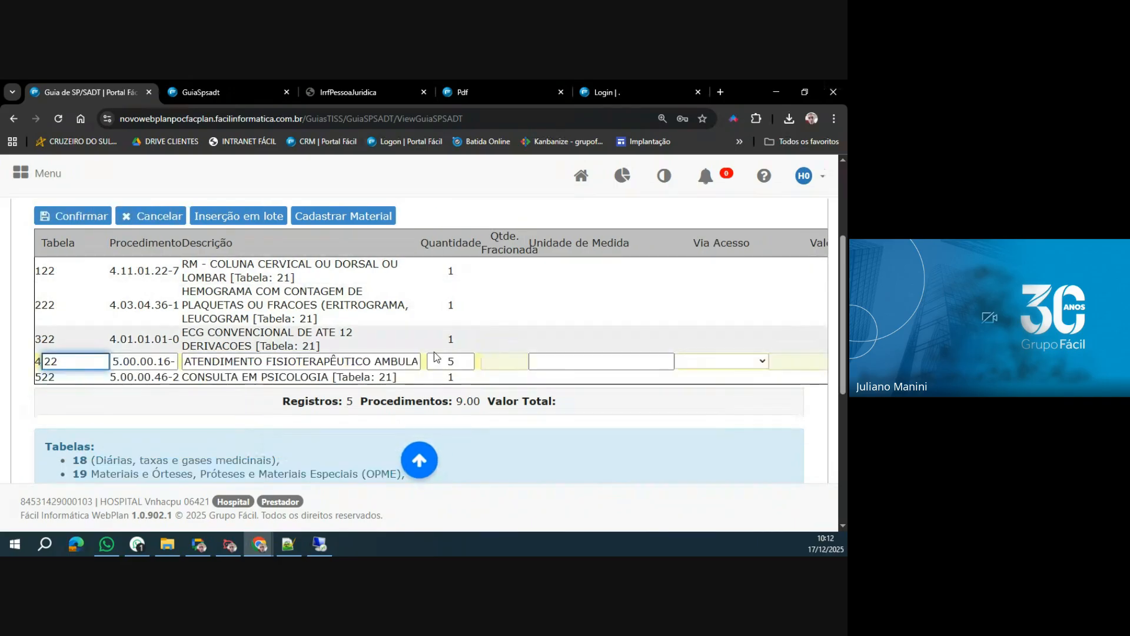
double_click(433, 357)
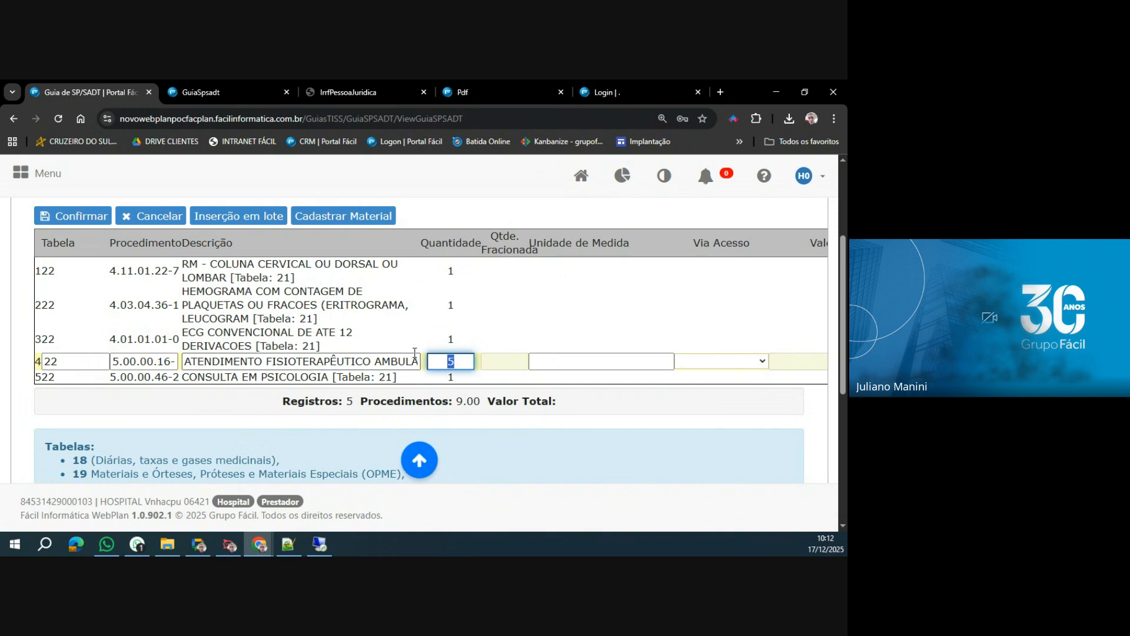
text(3)
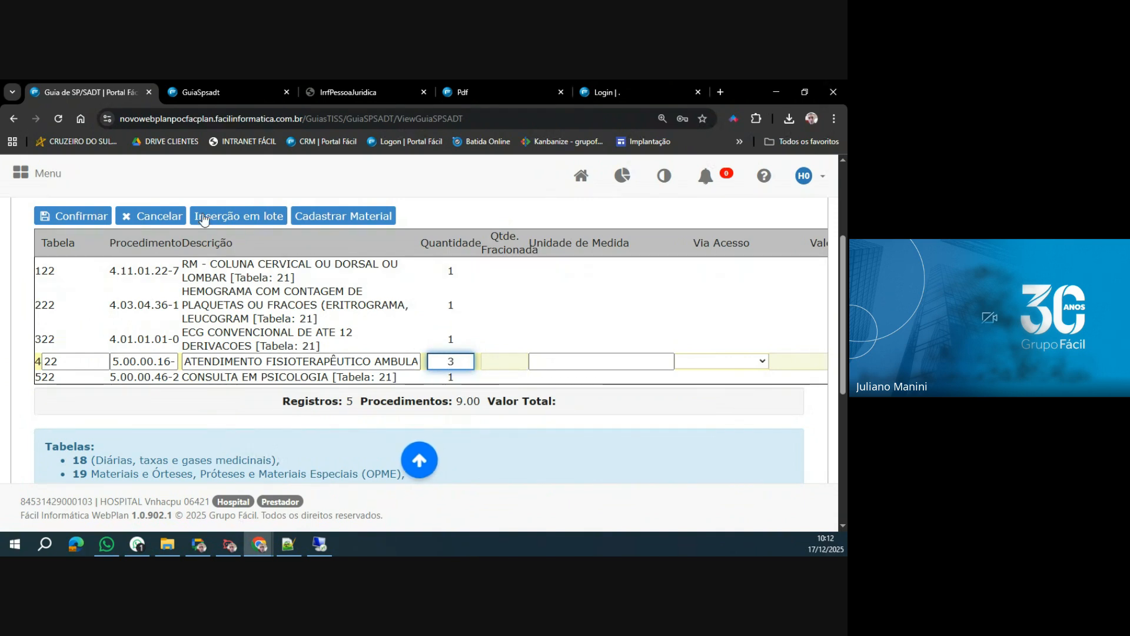
click(72, 216)
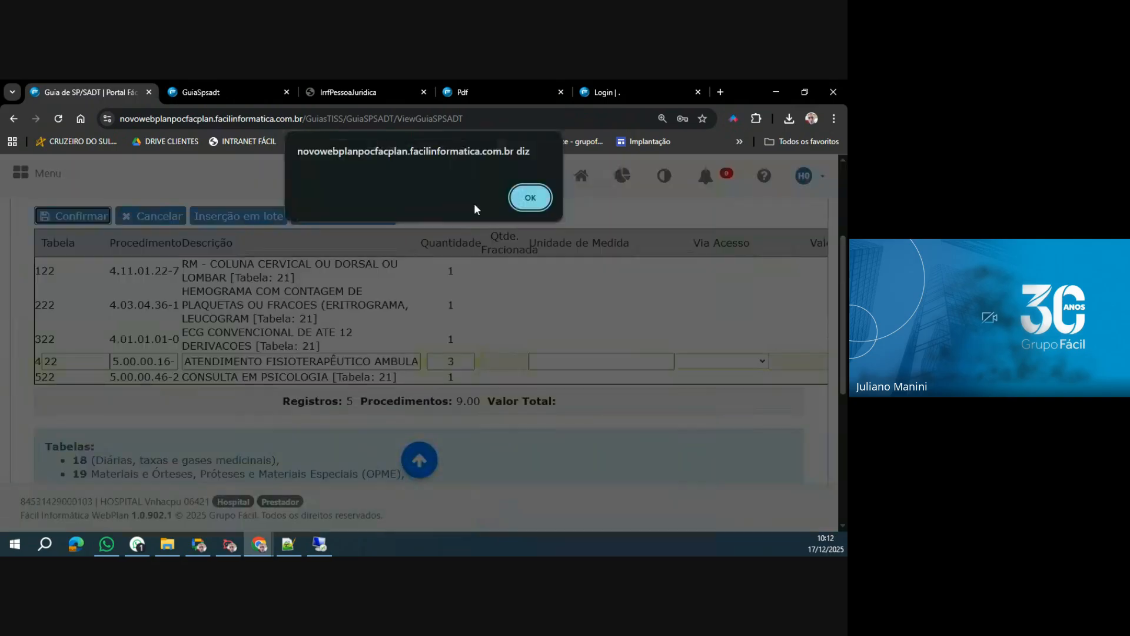
click(521, 199)
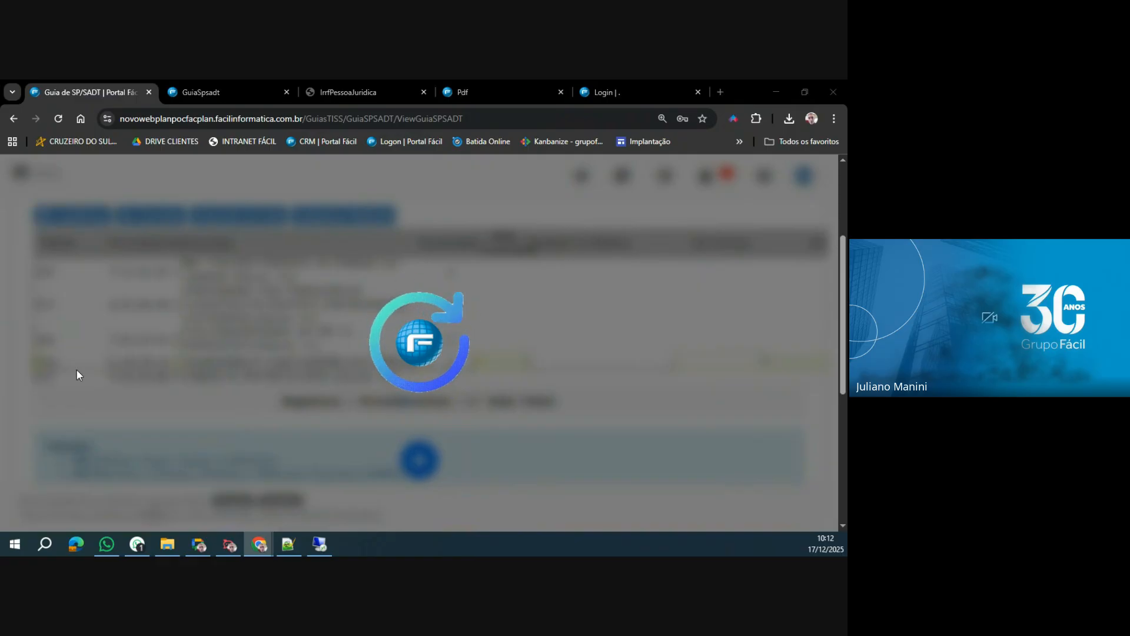
Reload the Guia de SP/SADT form and load the beneficiary by entering the card number in Número da Carteira.
click(58, 119)
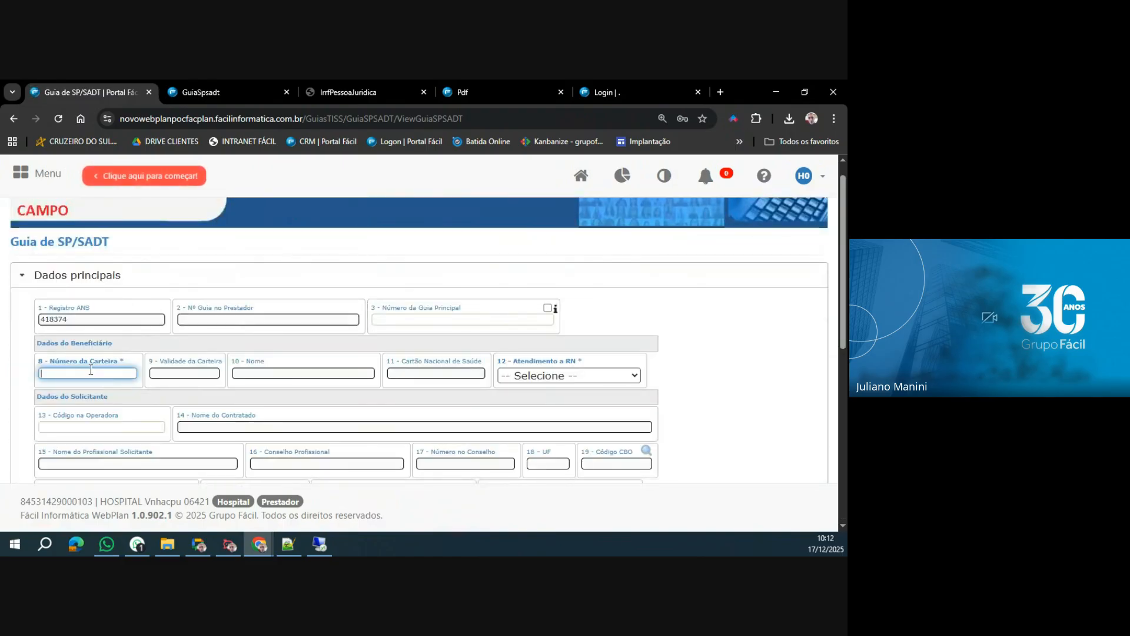
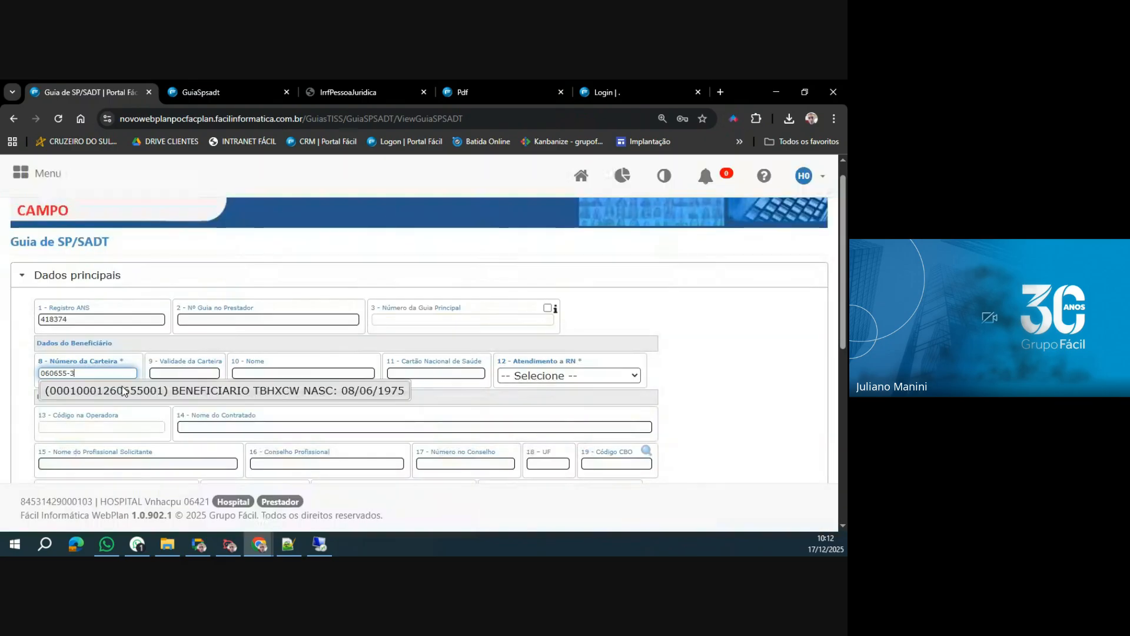
click(122, 388)
Set Caráter do Atendimento to Eletivo and Tipo de Atendimento to Exame.
scroll(122, 387, down, 3)
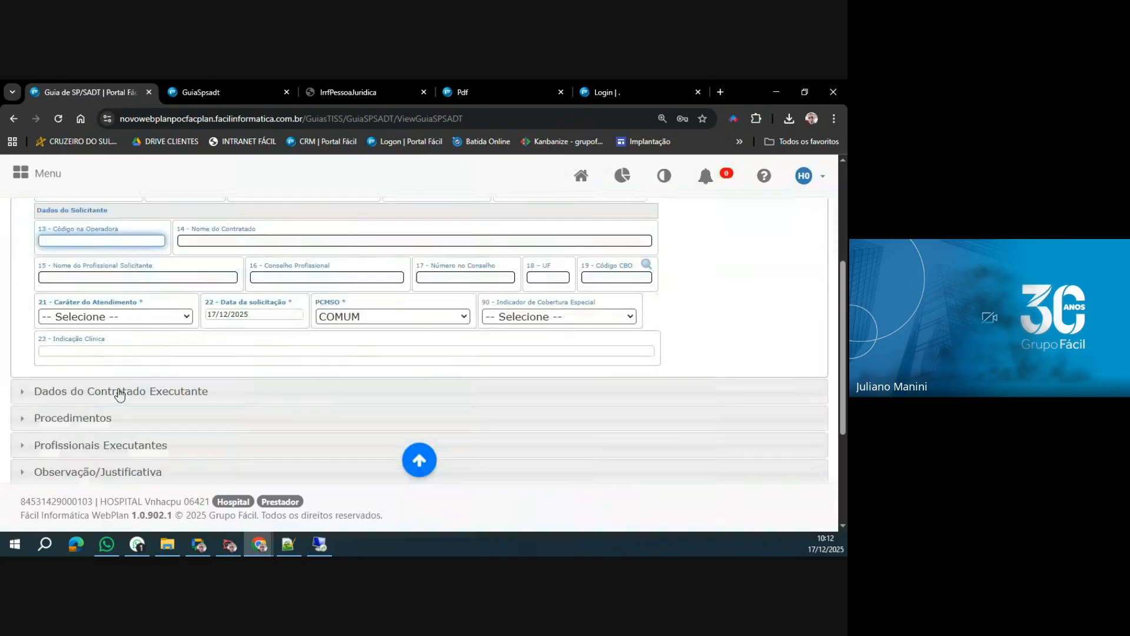
click(121, 323)
click(74, 353)
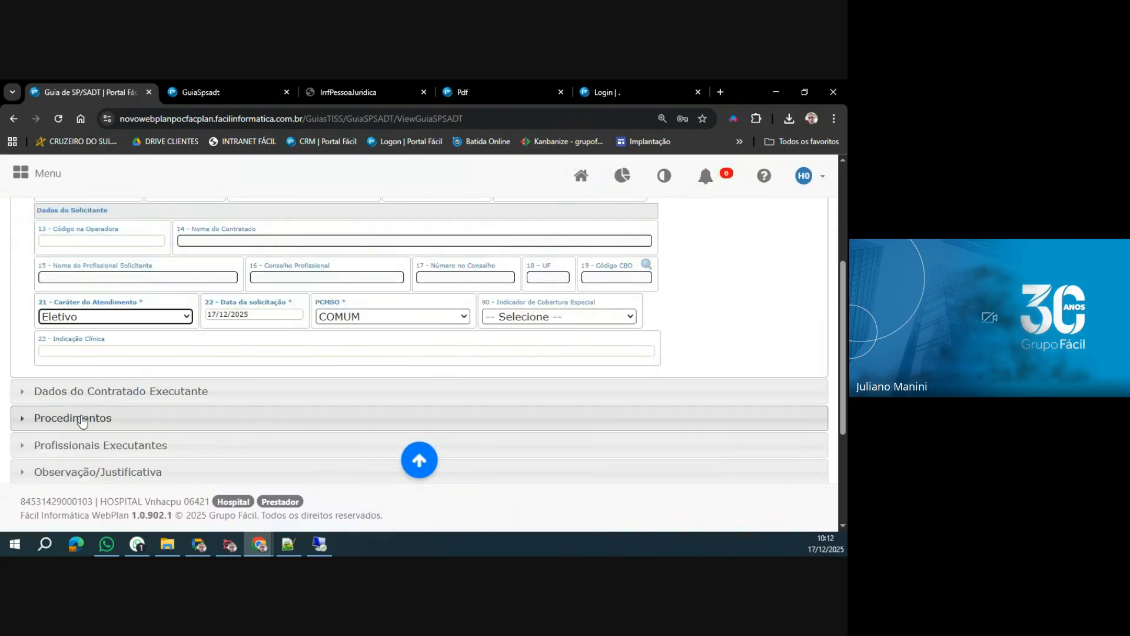
click(92, 390)
click(67, 235)
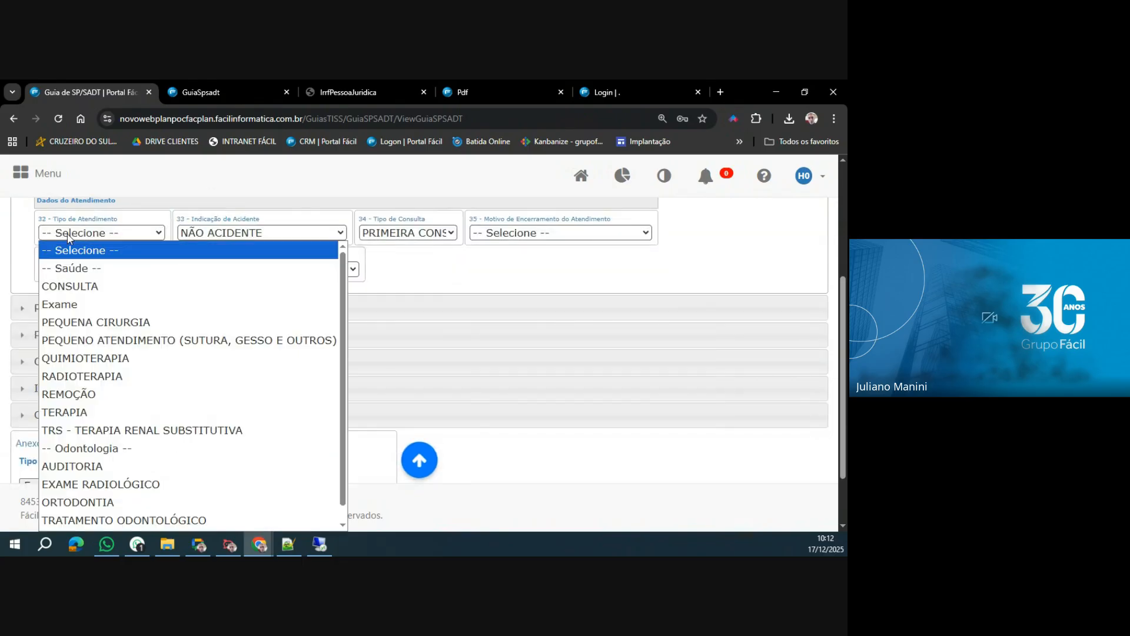
click(71, 304)
Insert procedure 41101227, RM - COLUNA CERVICAL OU DORSAL OU LOMBAR, from table 22 in Procedimentos.
click(70, 306)
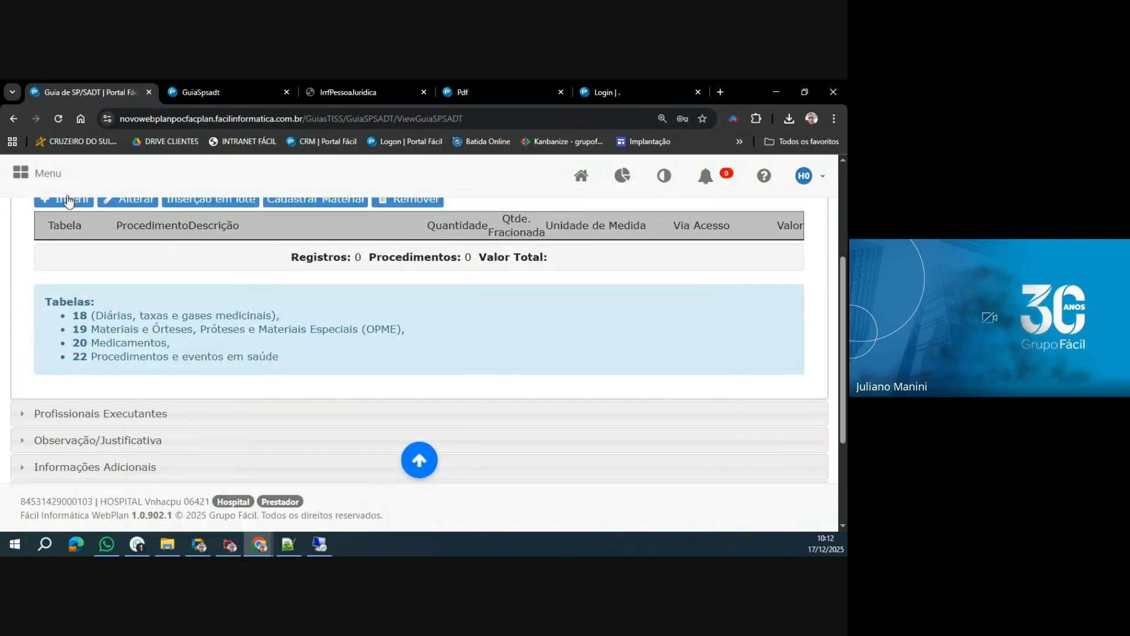
click(71, 204)
text(41102)
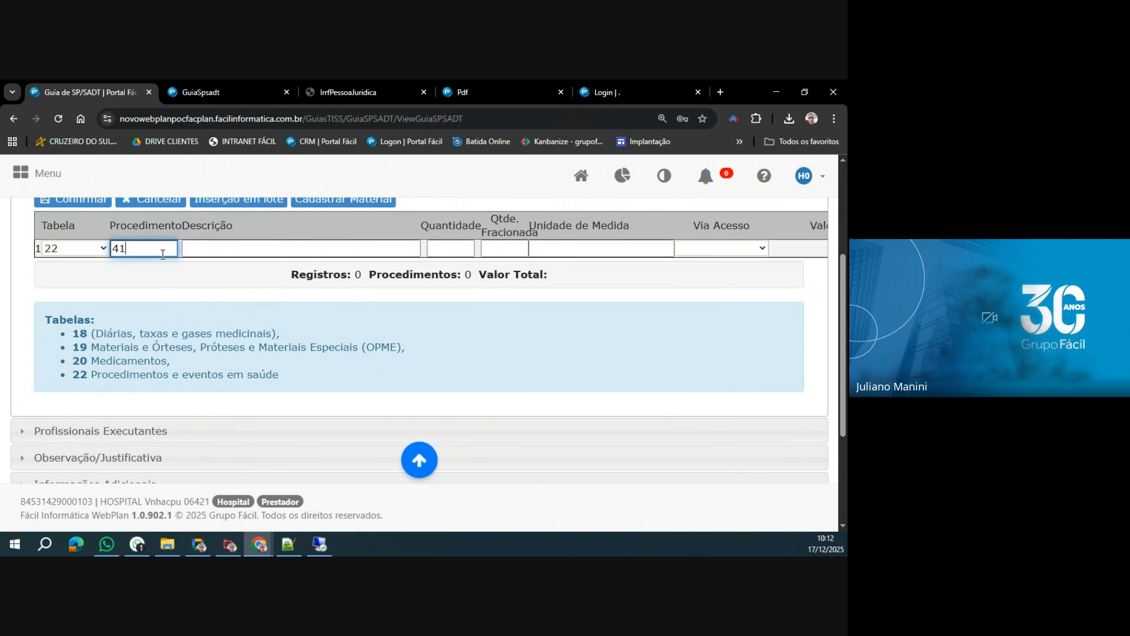
key(BackSpace)
text(15227)
key(BackSpace)
key(BackSpace)
key(BackSpace)
key(BackSpace)
text(227)
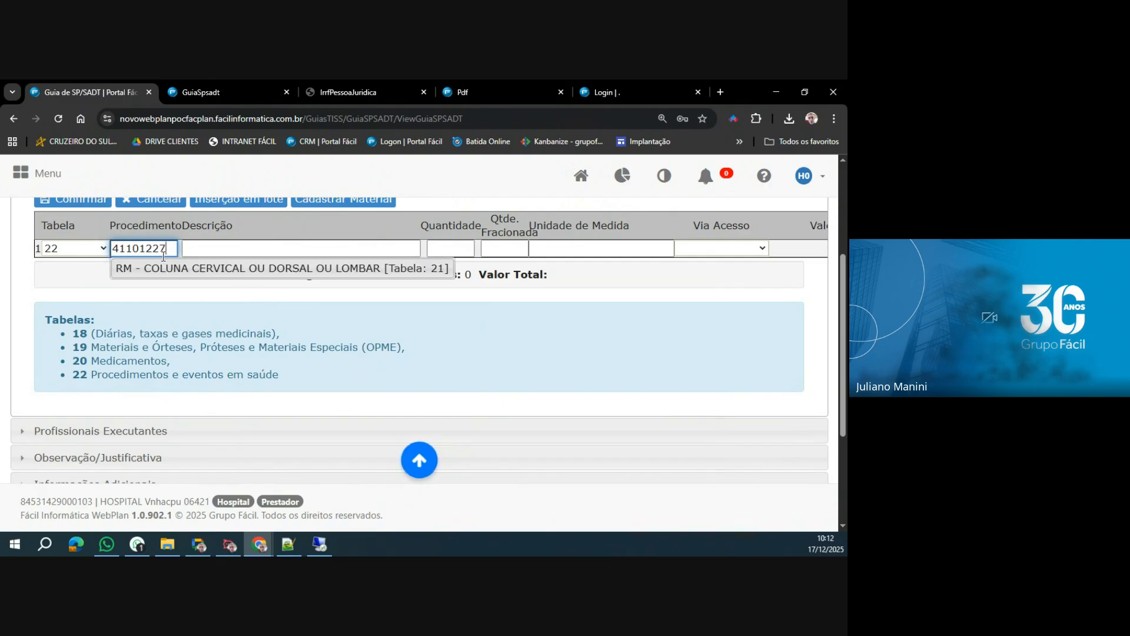
key(Return)
click(70, 204)
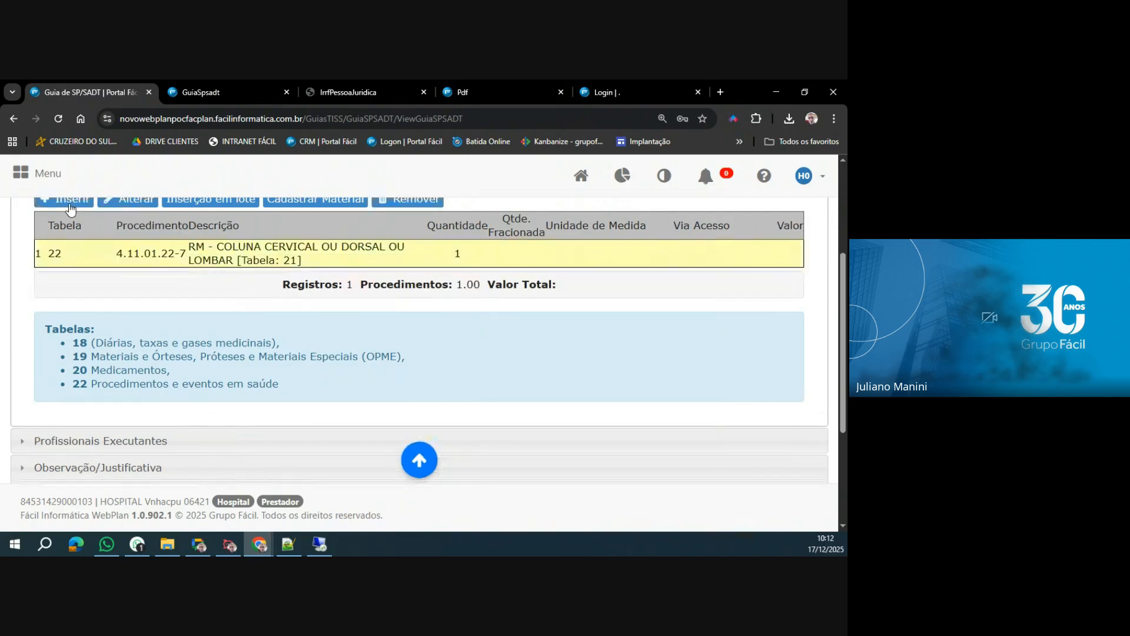
Insert procedure 40304361, HEMOGRAMA COM CONTAGEM DE PLAQUETAS OU FRACOES, from table 22 as the second line.
click(69, 204)
text(403043)
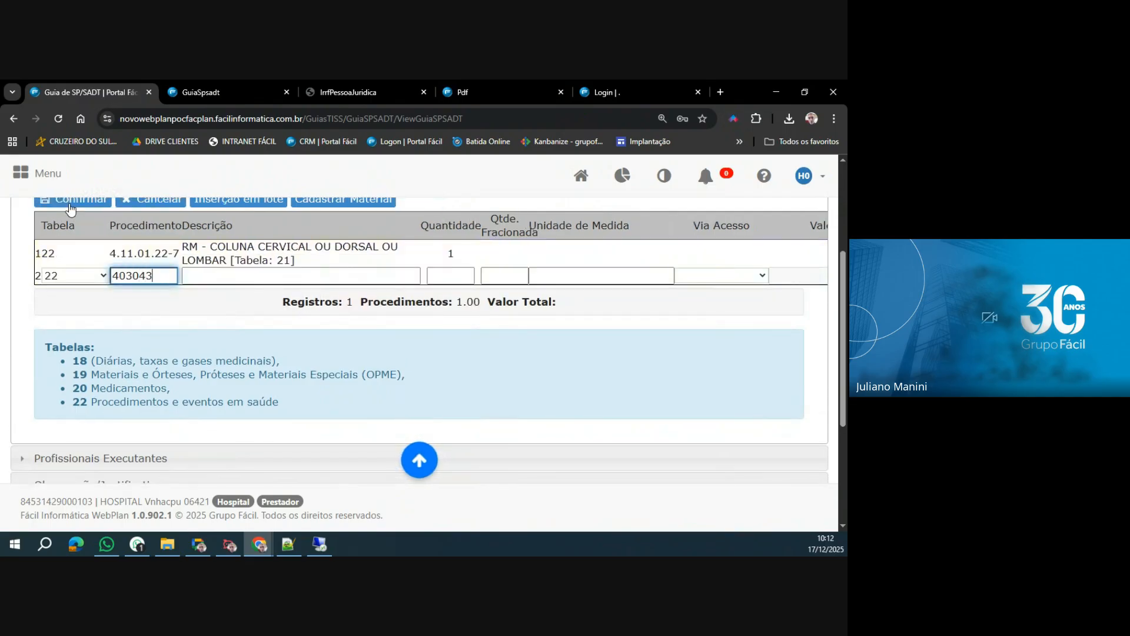
text(61)
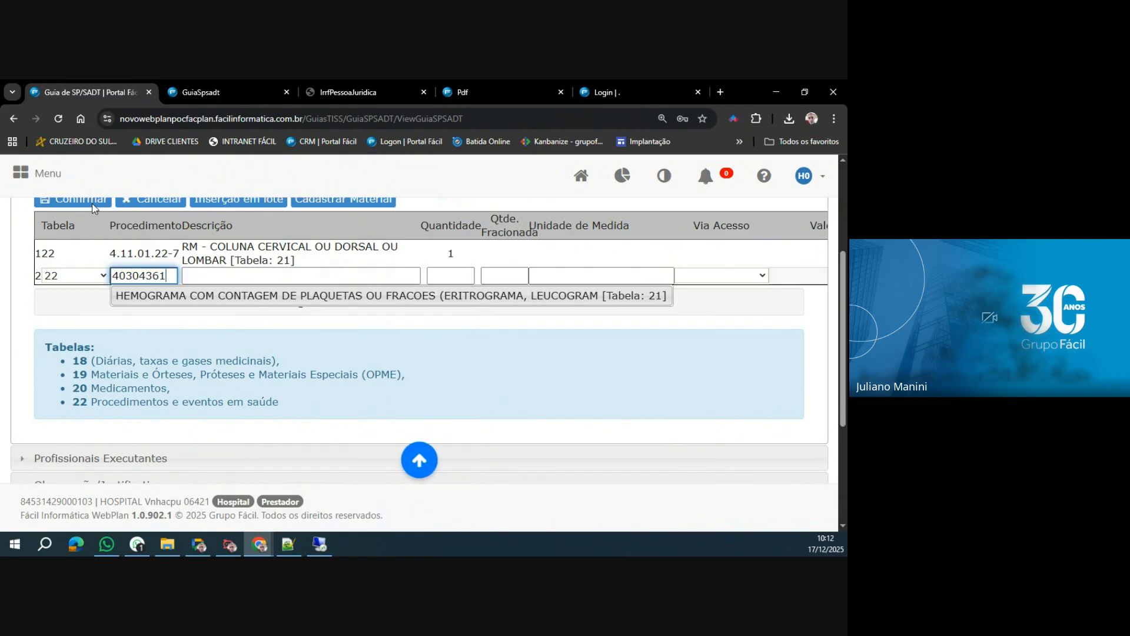
key(Return)
click(93, 203)
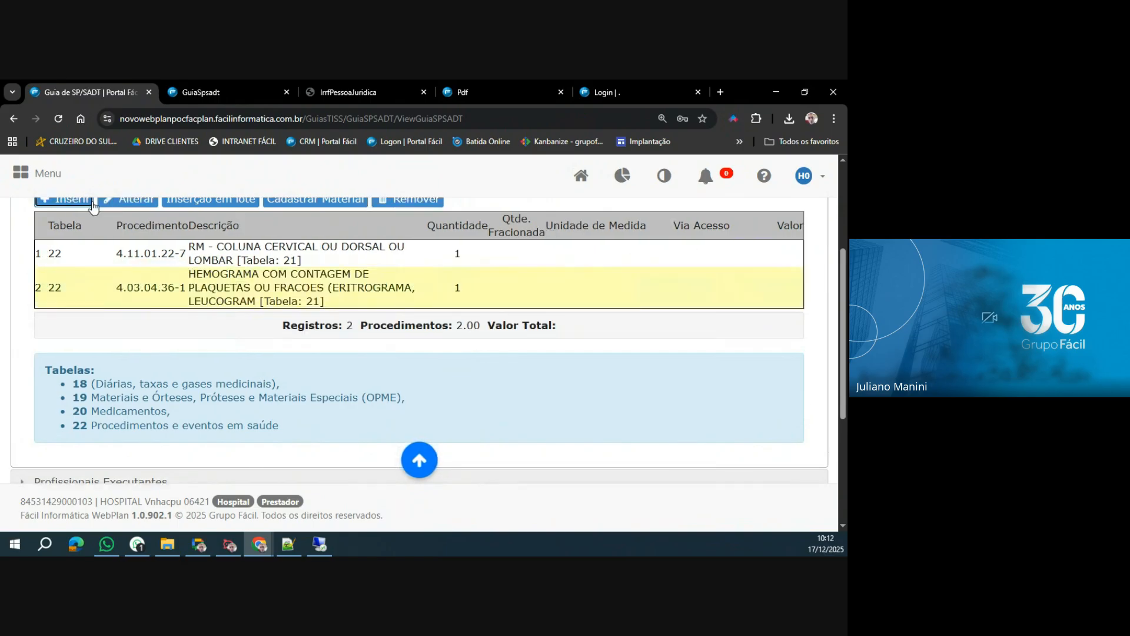
Insert procedure 40101010, ECG CONVENCIONAL DE ATE 12 DERIVACOES, from table 22 as the third line.
click(92, 203)
text(401010)
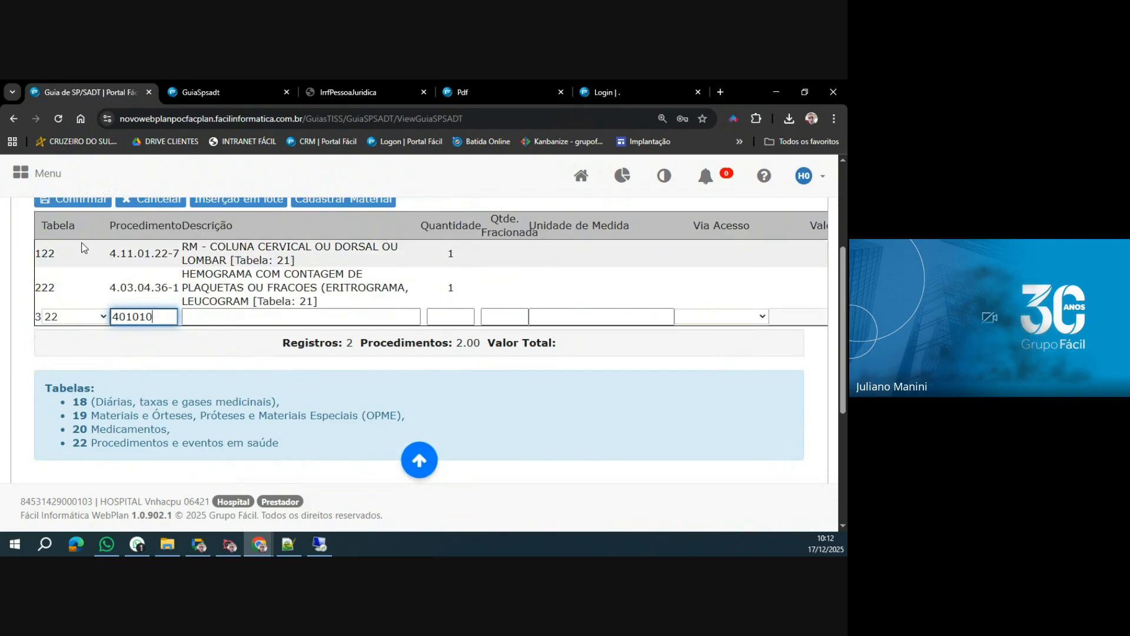
text(10)
key(Return)
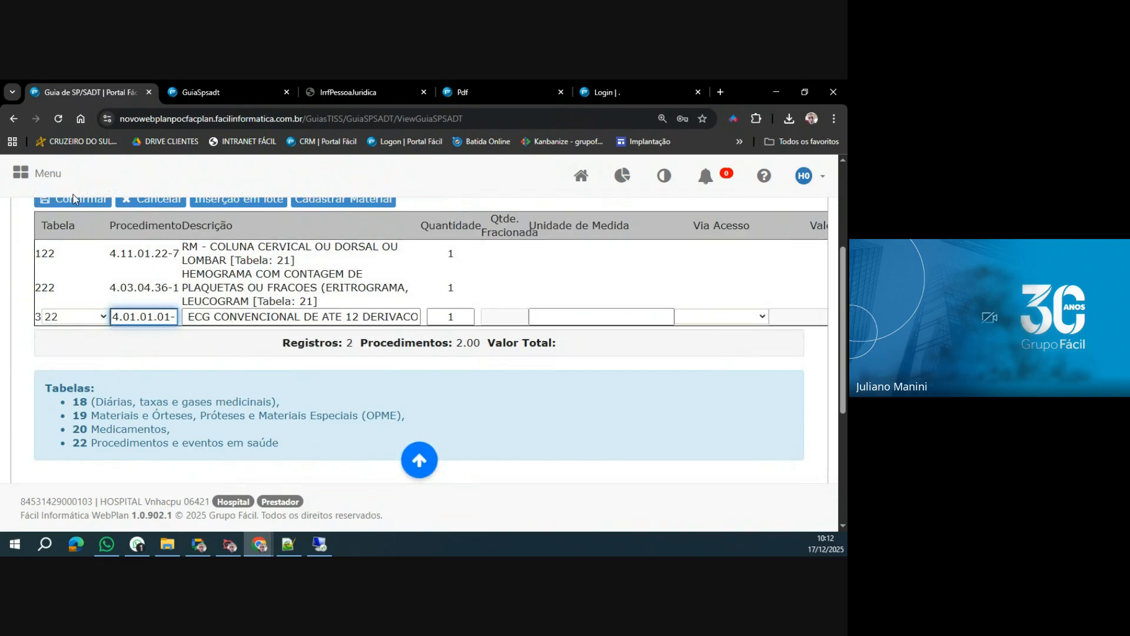
click(73, 200)
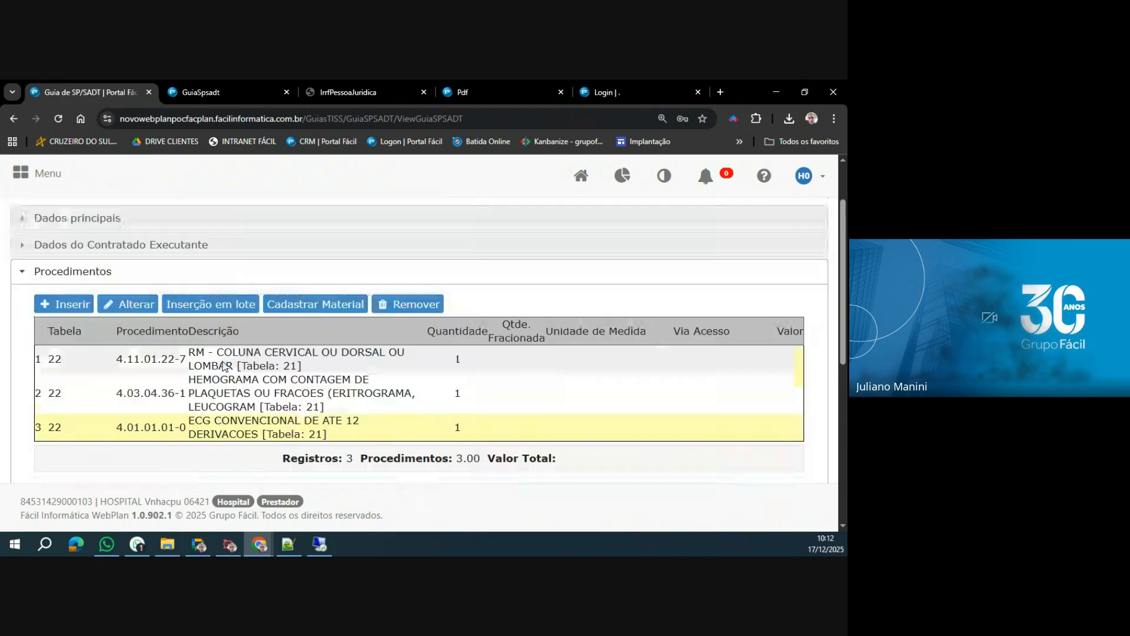
scroll(225, 367, up, 1)
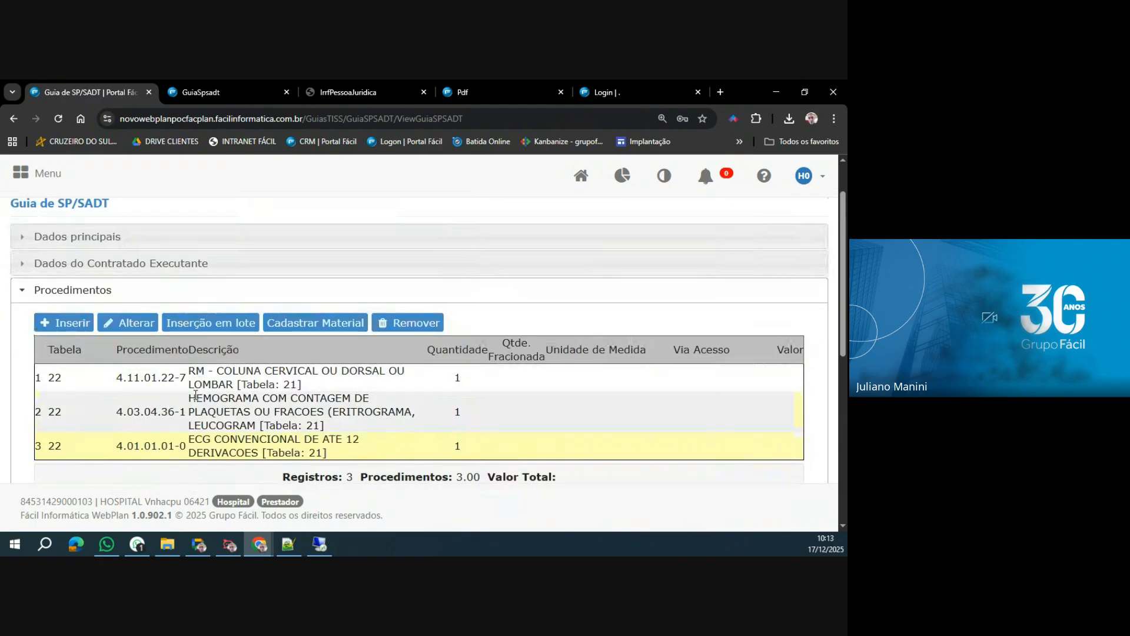
click(240, 425)
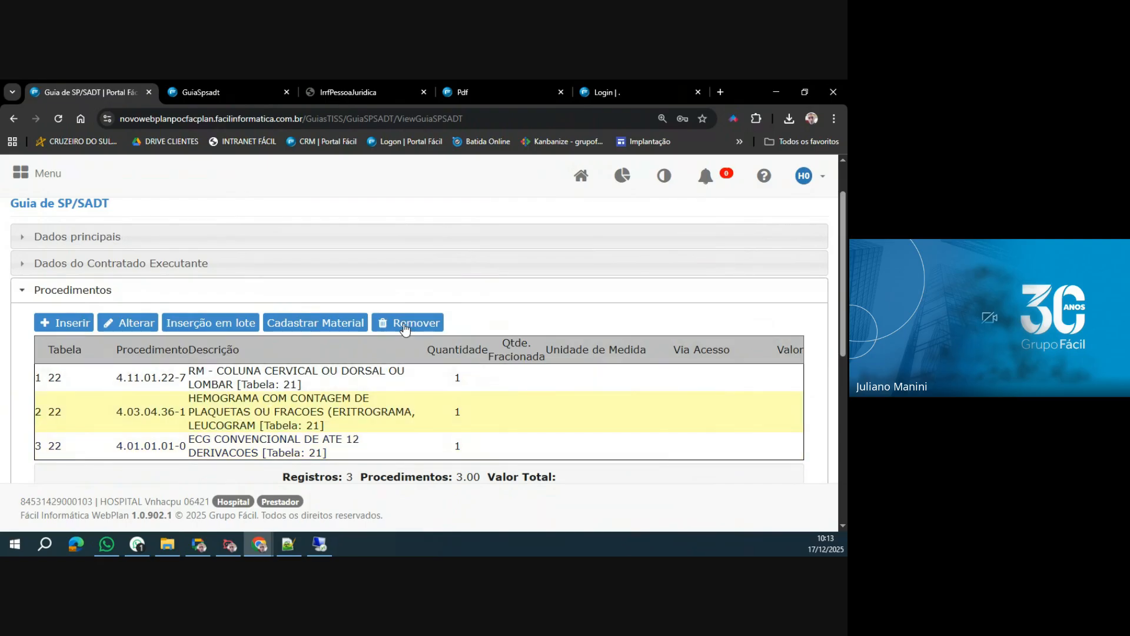
click(199, 328)
click(522, 506)
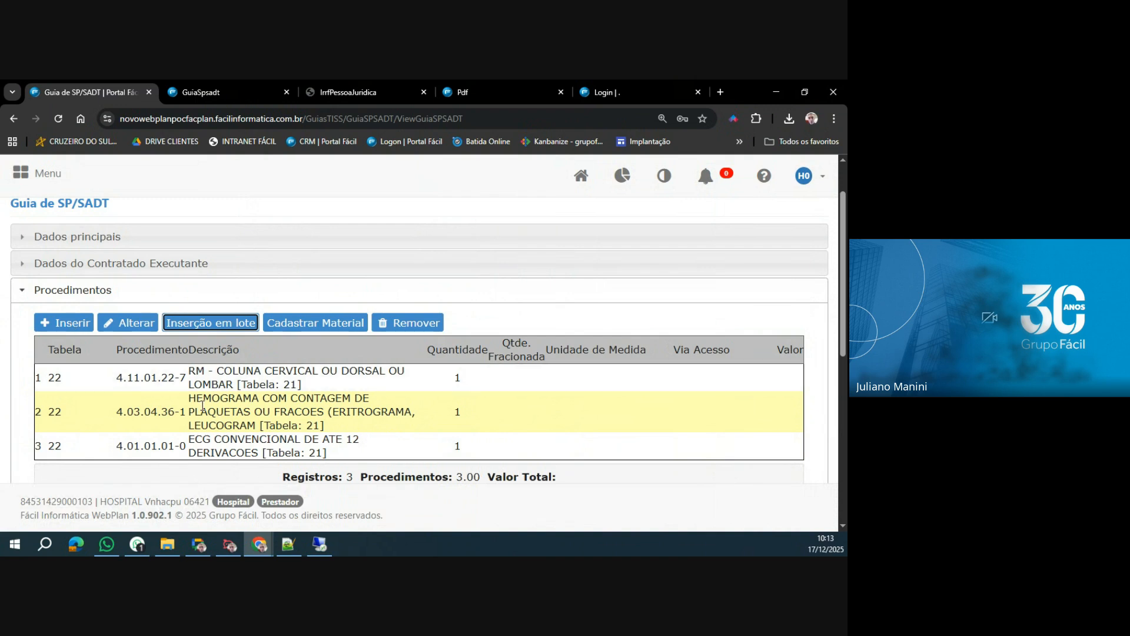
Review the Tabelas legend below the procedures list, reading the categories covered by tables 18, 19 and 20.
scroll(200, 406, down, 2)
scroll(199, 404, down, 2)
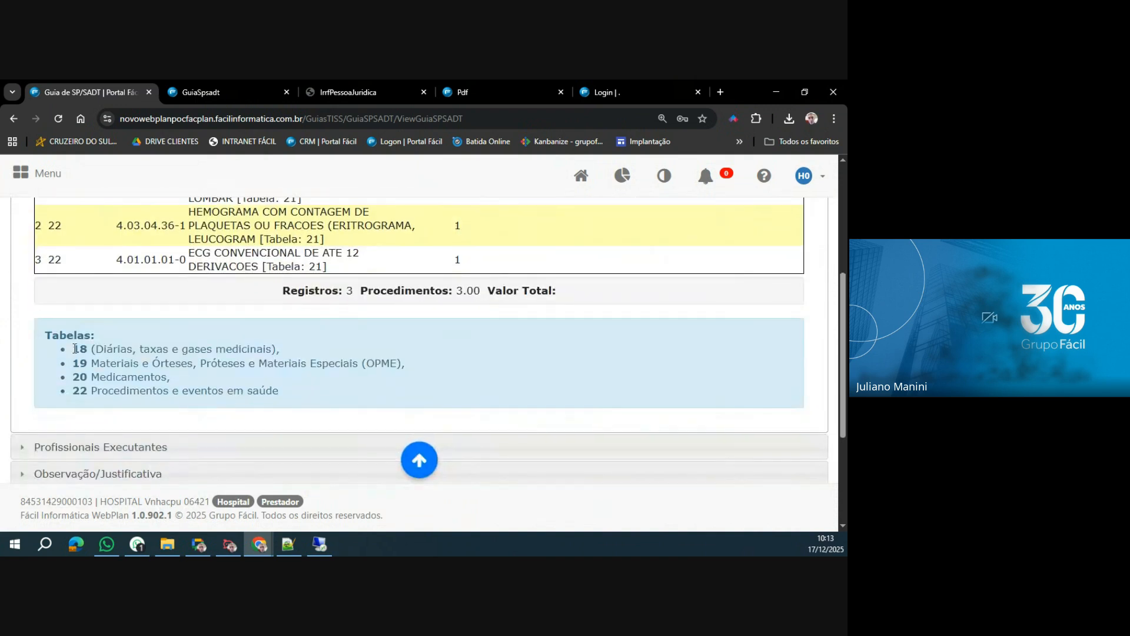
drag(45, 335, 294, 389)
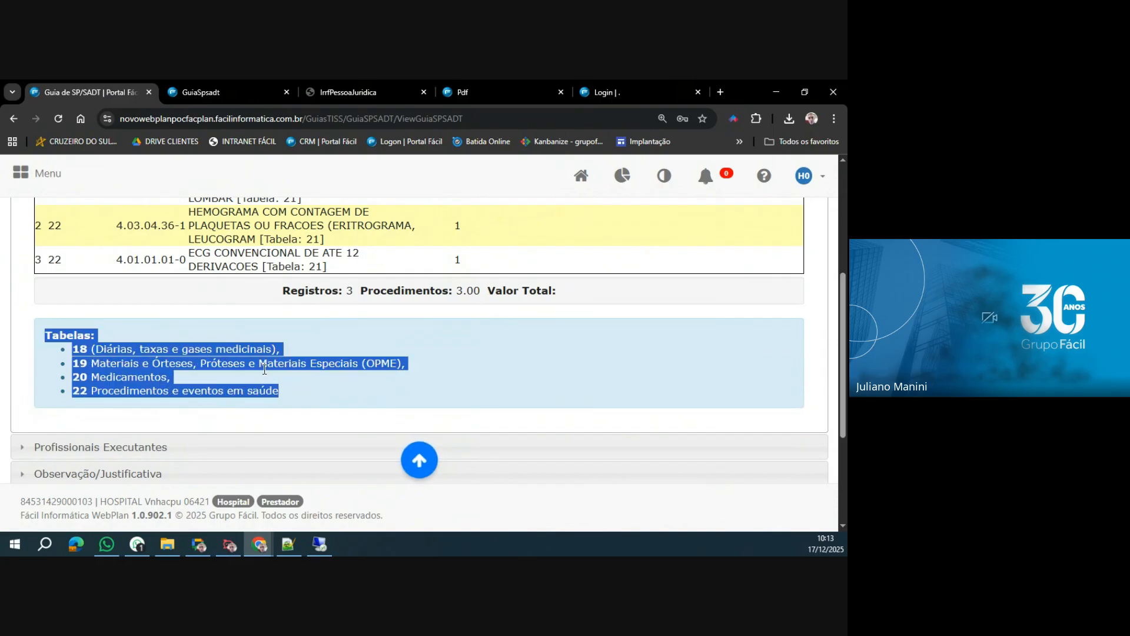
click(118, 356)
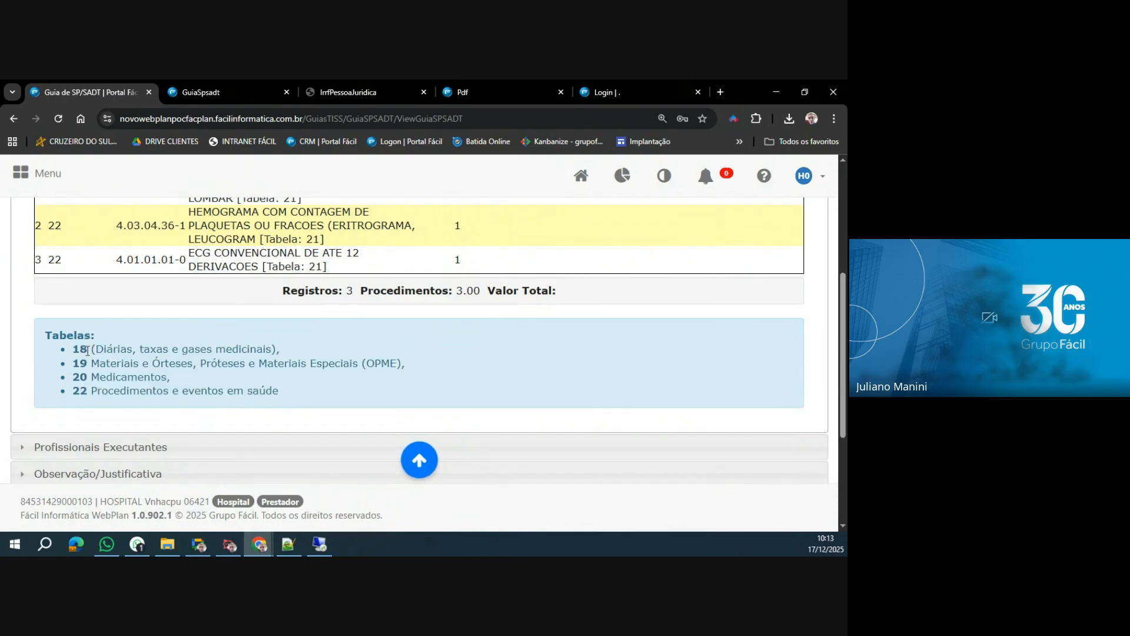
drag(92, 350, 279, 345)
drag(91, 363, 424, 369)
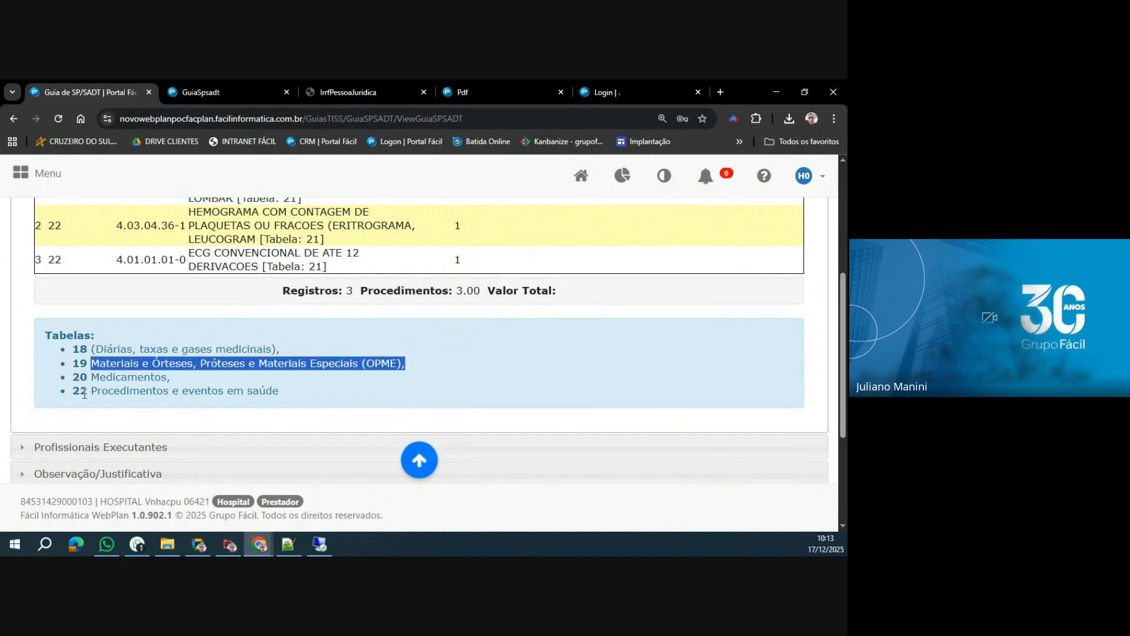
drag(91, 377, 171, 379)
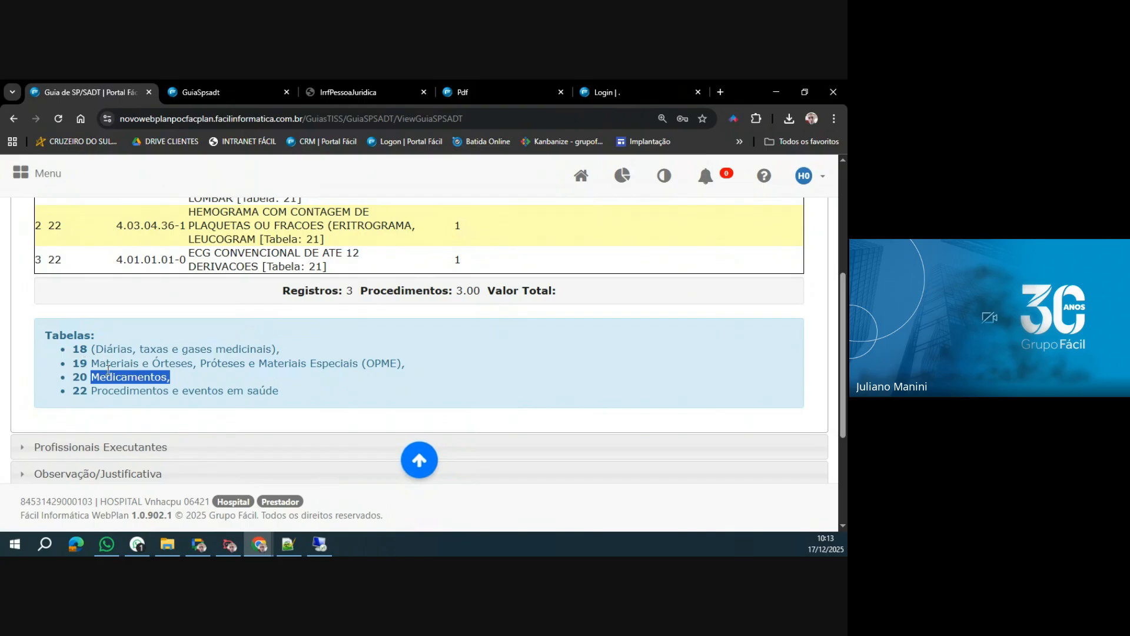
scroll(120, 374, up, 1)
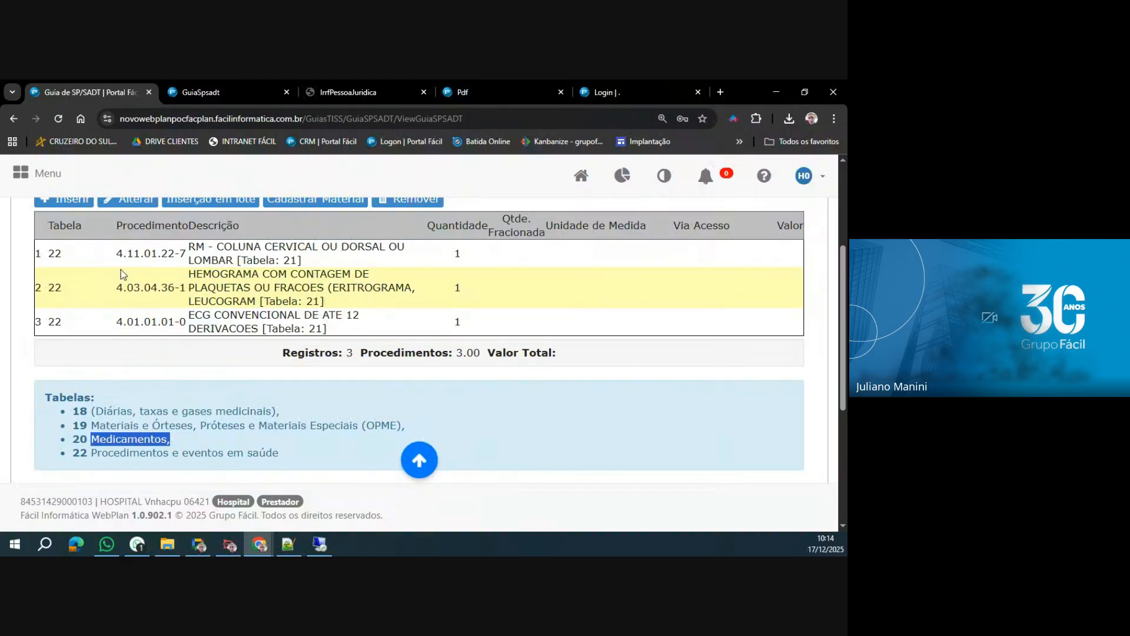
scroll(122, 269, up, 1)
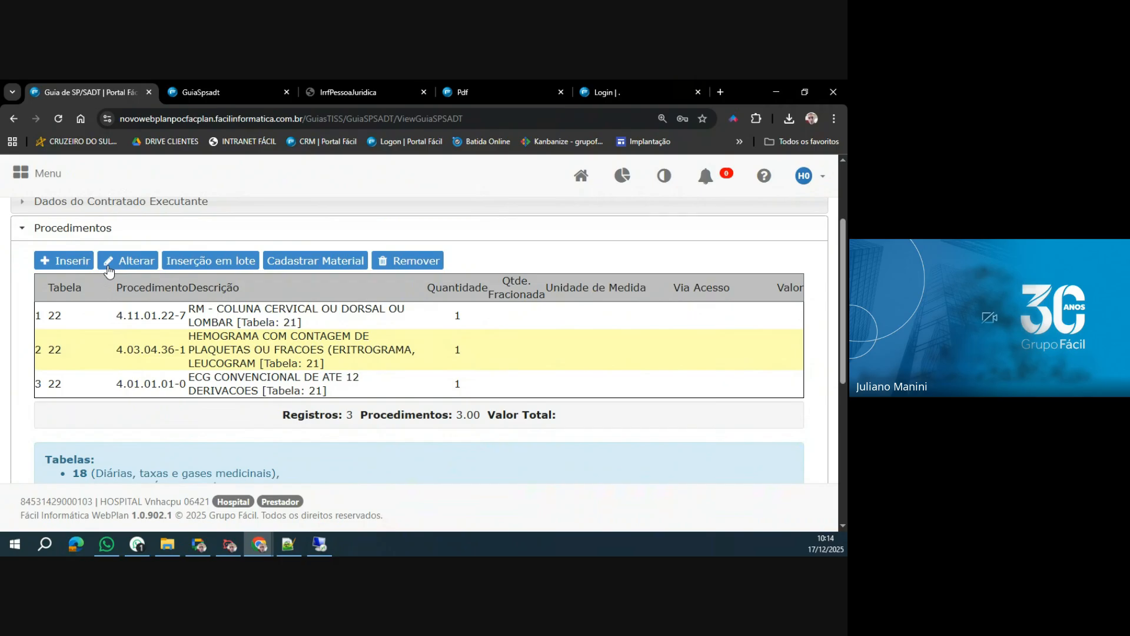
Search table 20 for medications matching ANES in a new procedure line, and discard the line.
click(210, 316)
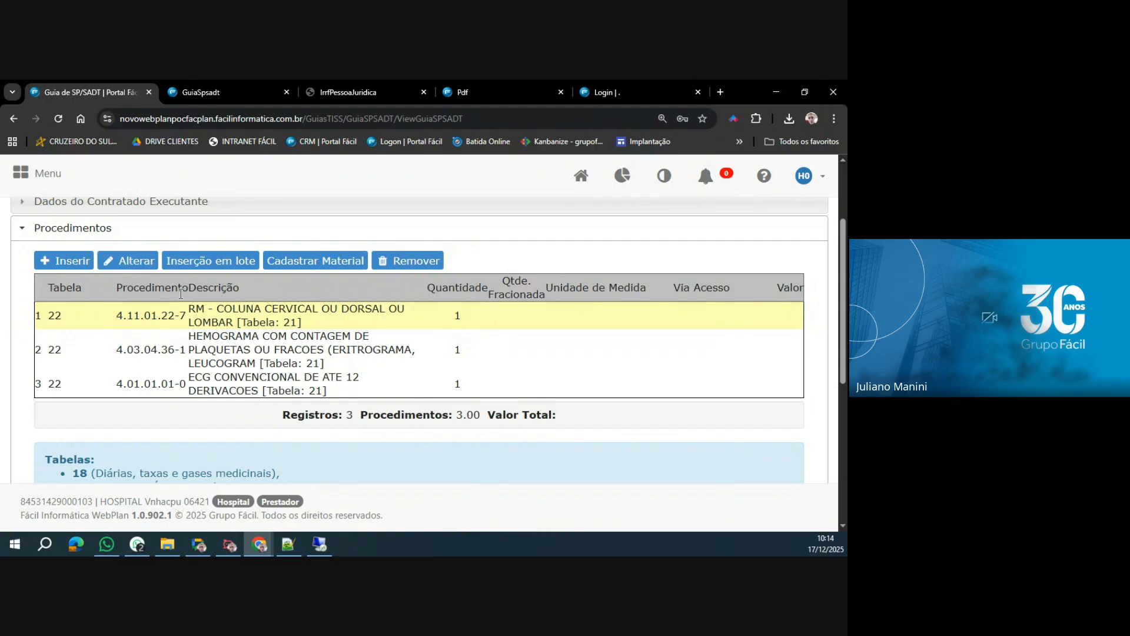
click(66, 260)
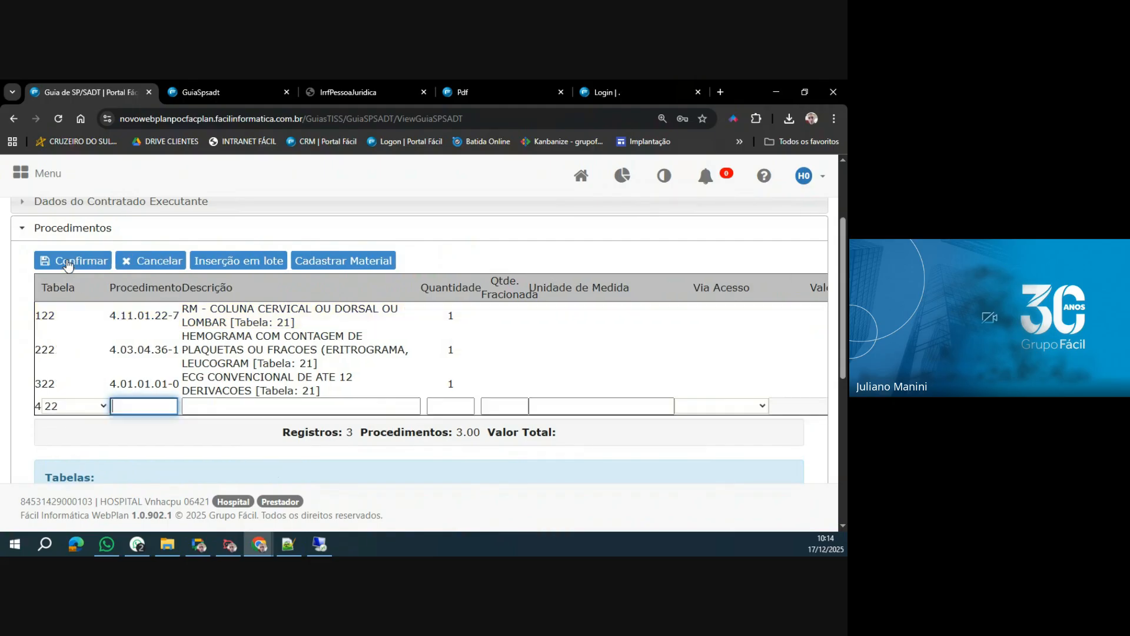
click(92, 406)
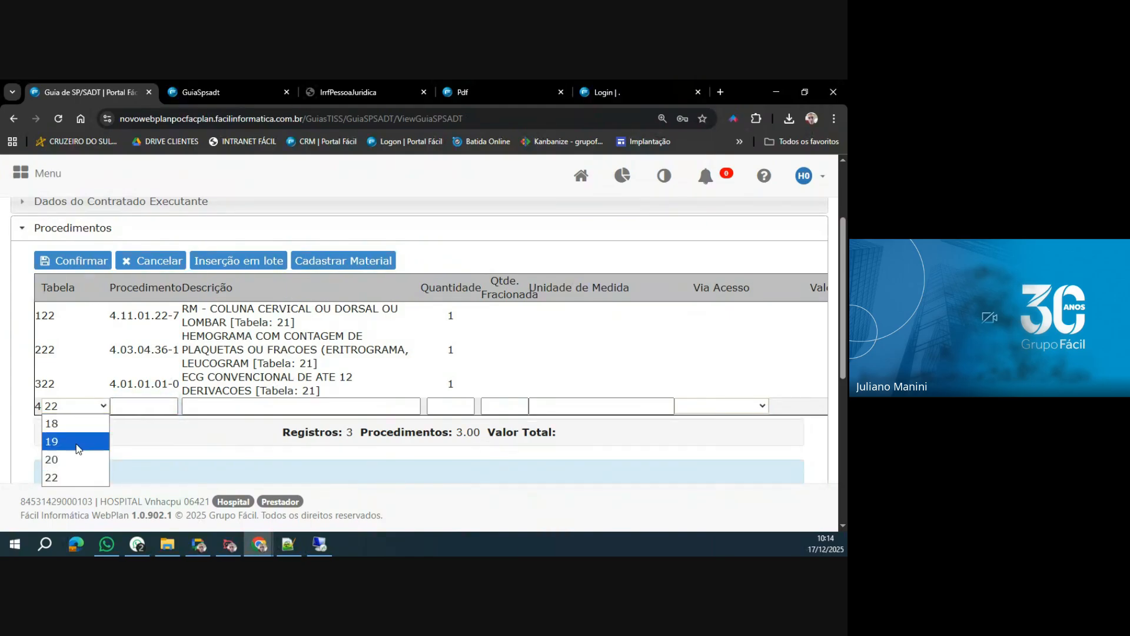
click(77, 455)
click(150, 406)
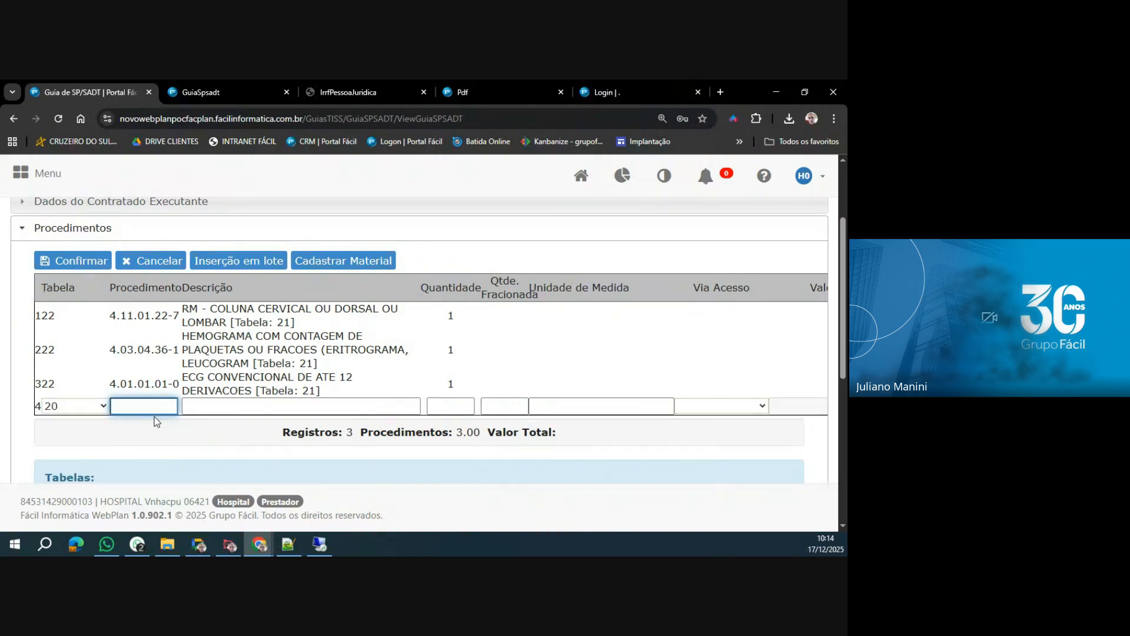
text(ANES)
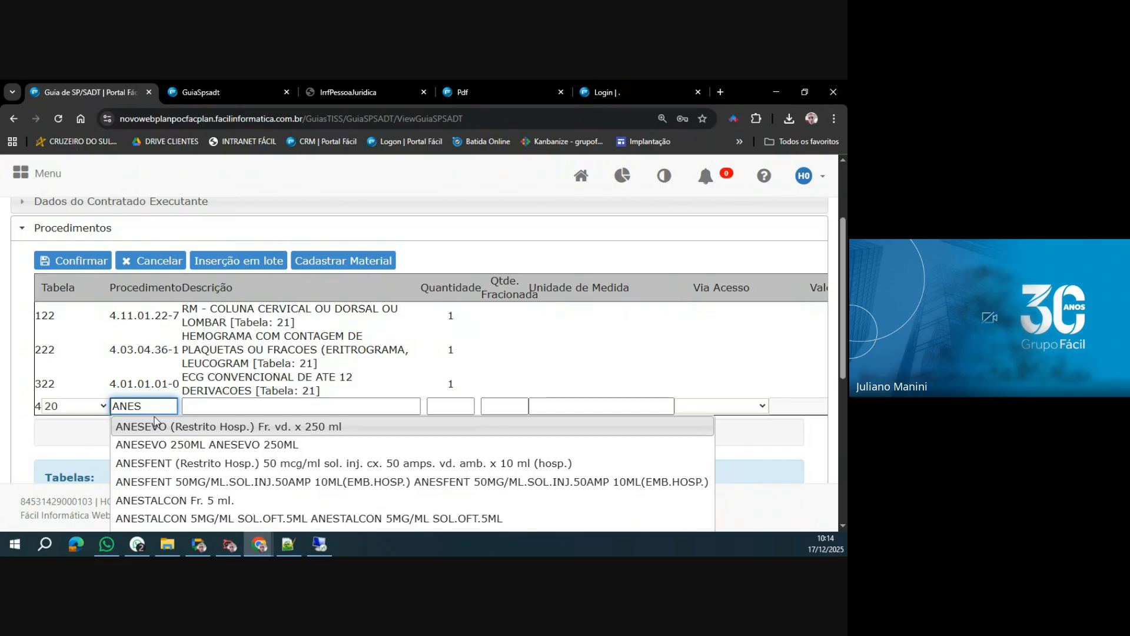
click(152, 261)
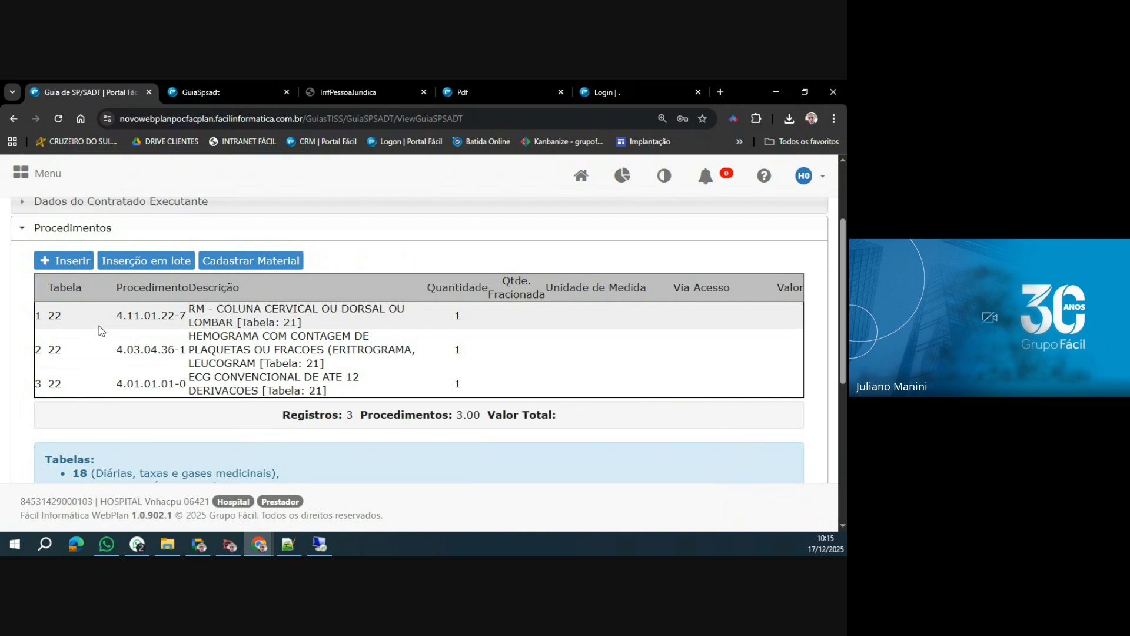
Start a new procedure line with table 18 and search for TAXA DE SALA DE DESCAN.
scroll(100, 324, down, 5)
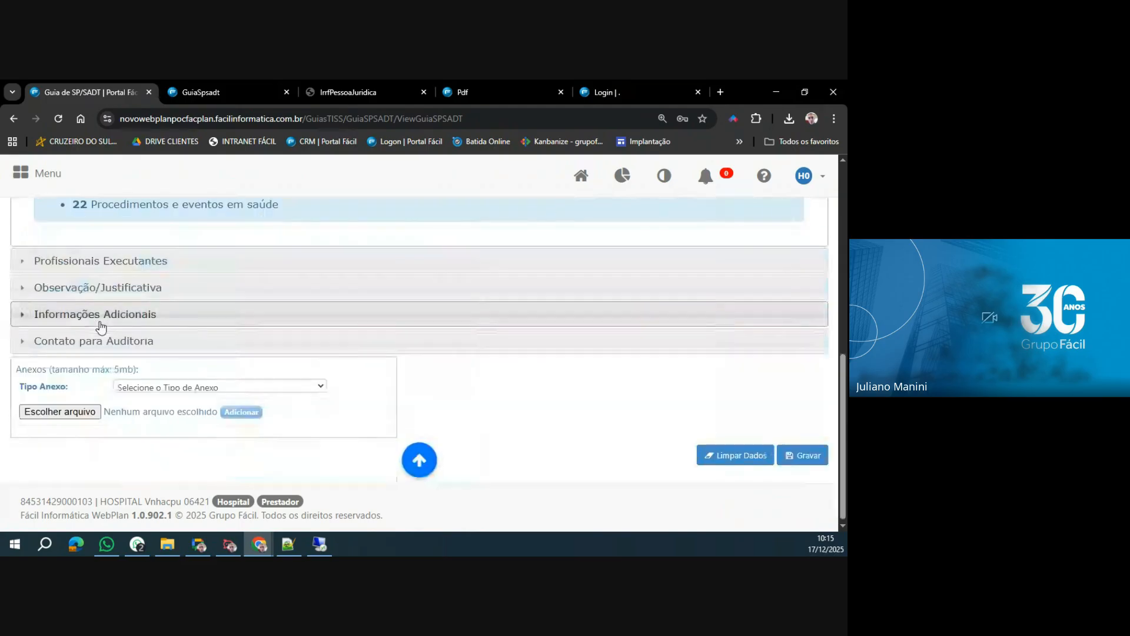
scroll(100, 324, up, 5)
scroll(71, 262, down, 1)
scroll(72, 262, up, 1)
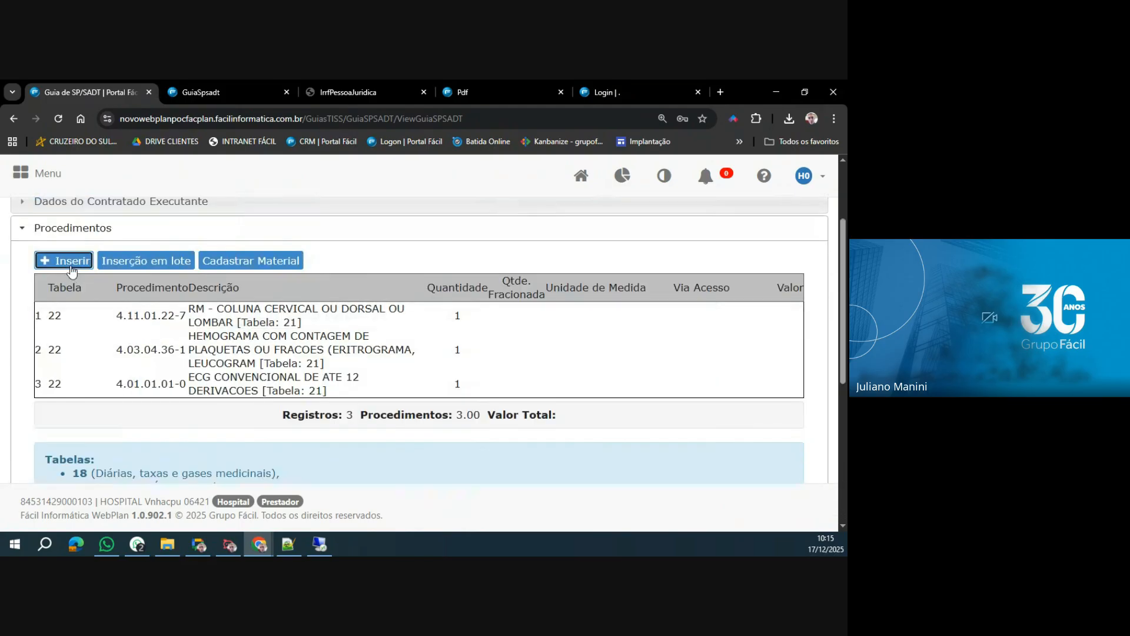
click(73, 261)
click(90, 405)
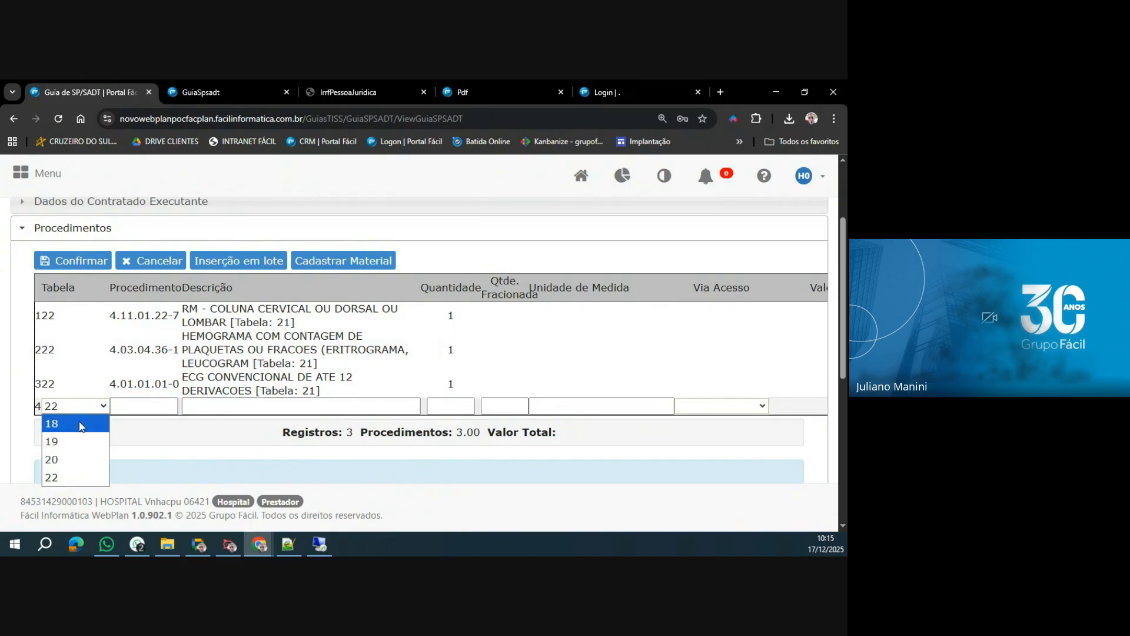
click(82, 422)
click(143, 409)
text(TX)
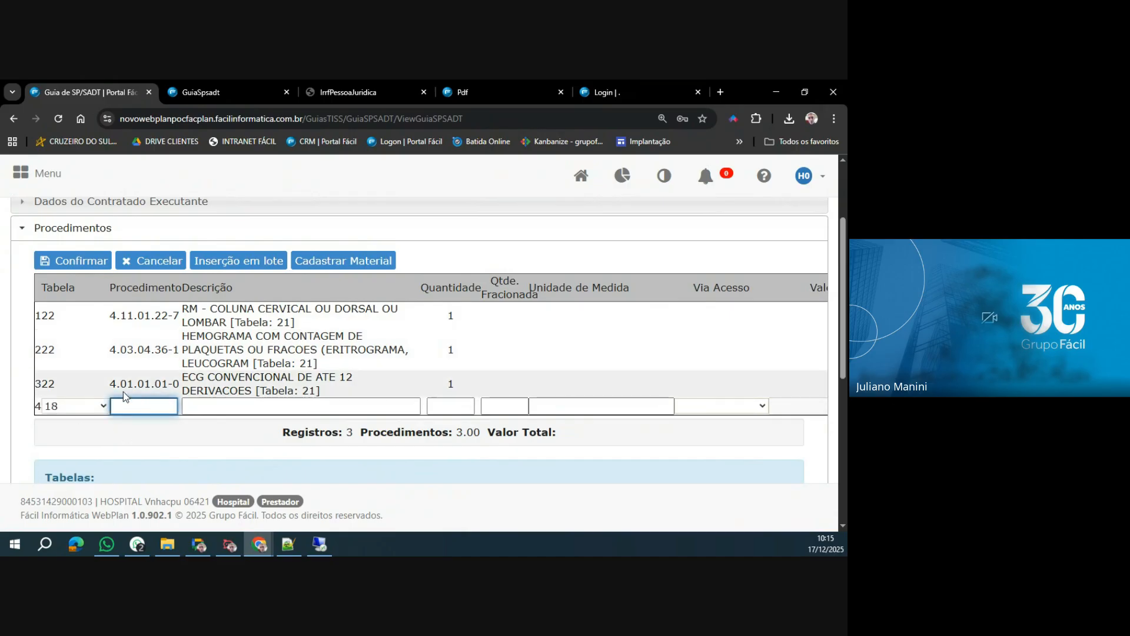
text(A)
key(BackSpace)
key(BackSpace)
key(BackSpace)
text(TAC)
key(BackSpace)
text(XA E SA)
key(BackSpace)
key(BackSpace)
key(BackSpace)
key(BackSpace)
key(BackSpace)
key(BackSpace)
key(BackSpace)
text(XA DE SALA DE DESCAN)
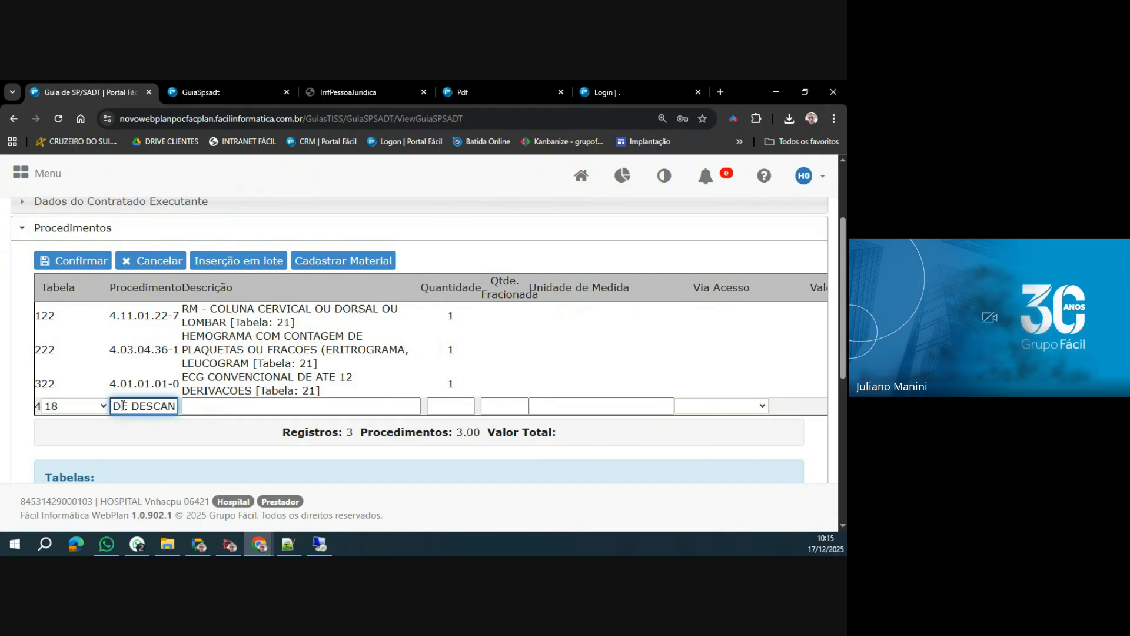
Shorten the search to TAXA DE SALA and choose TAXA DE SALA CIRURGICA, RECUPERACAO POS ANESTESICA for the new line.
key(Left)
key(Left)
key(Left)
key(Left)
key(Left)
key(Left)
key(Left)
key(Left)
key(Left)
key(Left)
key(Left)
key(Left)
key(Left)
key(Left)
key(Left)
key(Left)
key(Left)
key(Left)
key(Left)
key(Left)
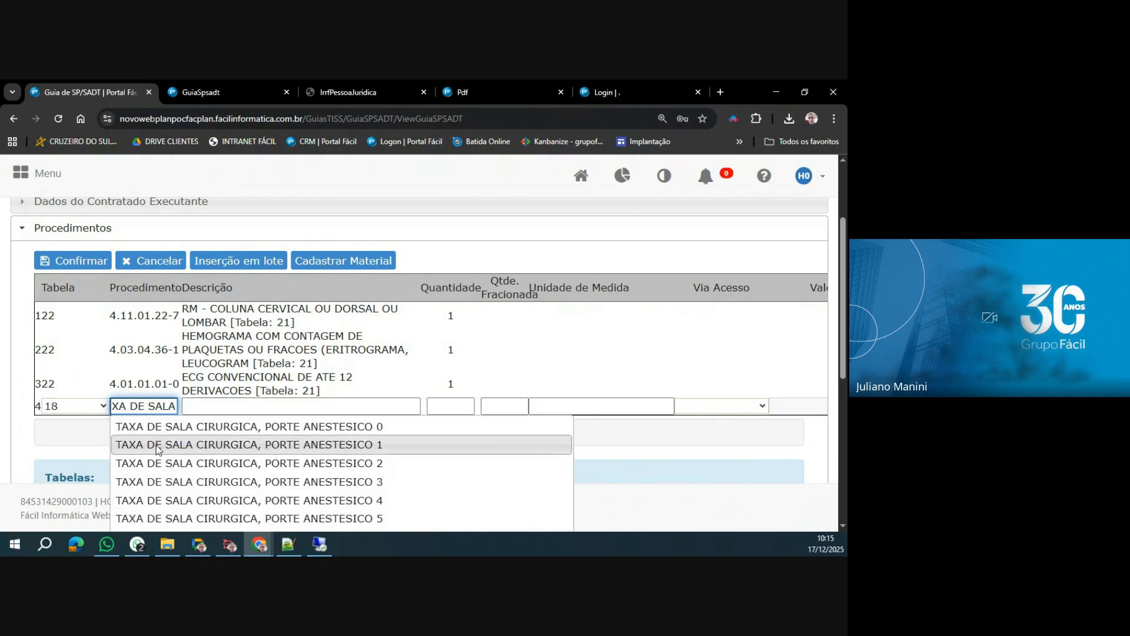
scroll(253, 444, down, 2)
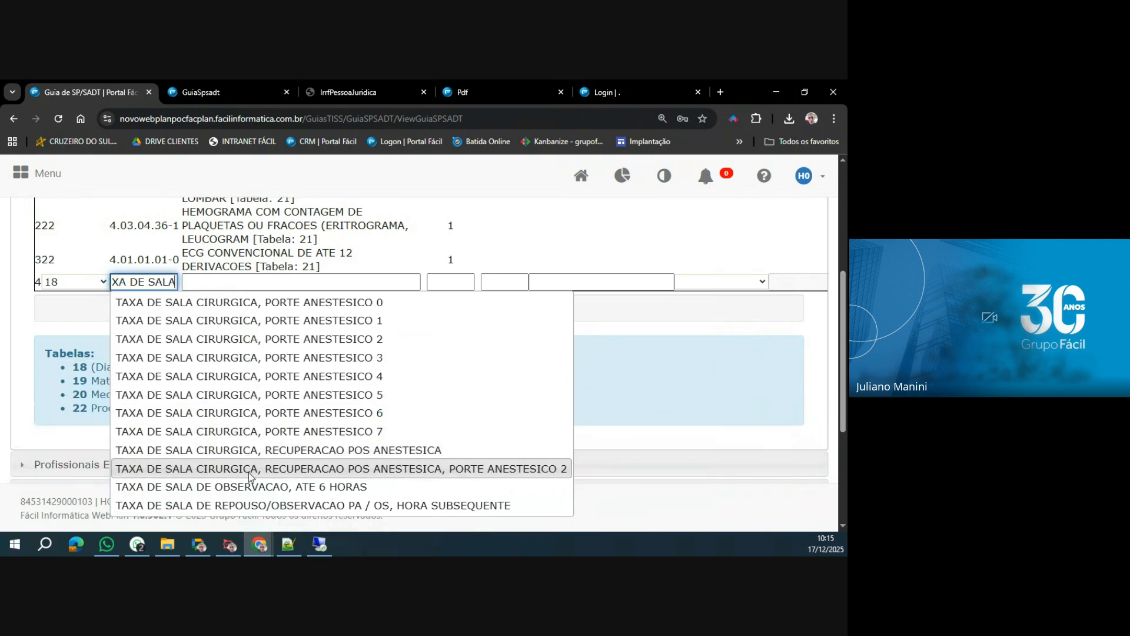
click(273, 450)
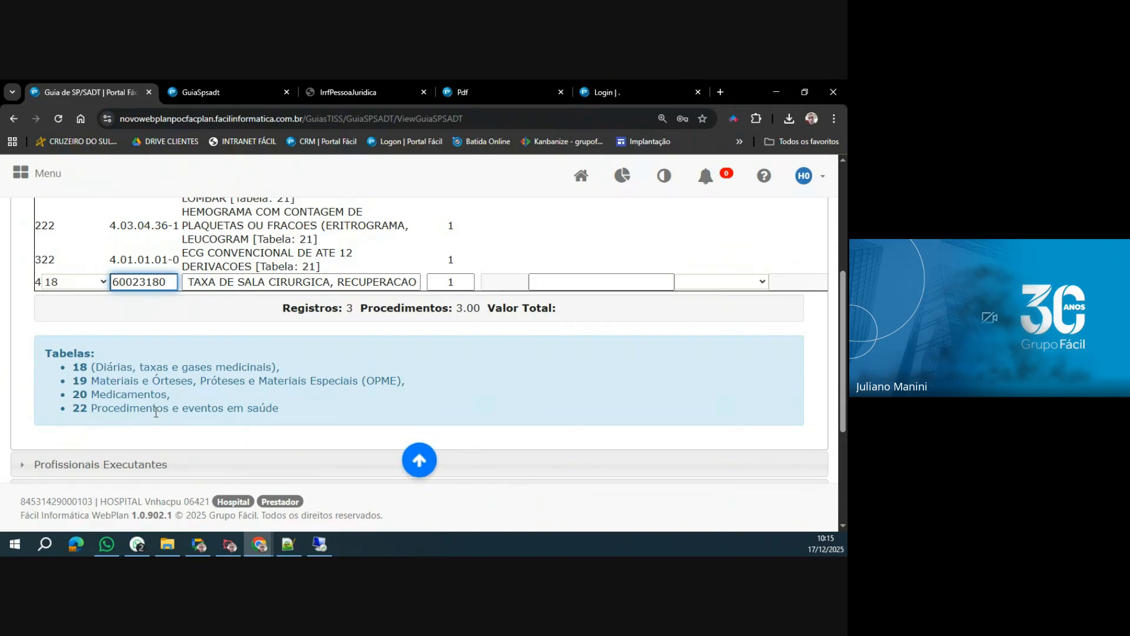
Discard the new table 18 line without adding it to the procedures.
scroll(156, 412, up, 2)
scroll(155, 412, down, 1)
scroll(155, 412, down, 1)
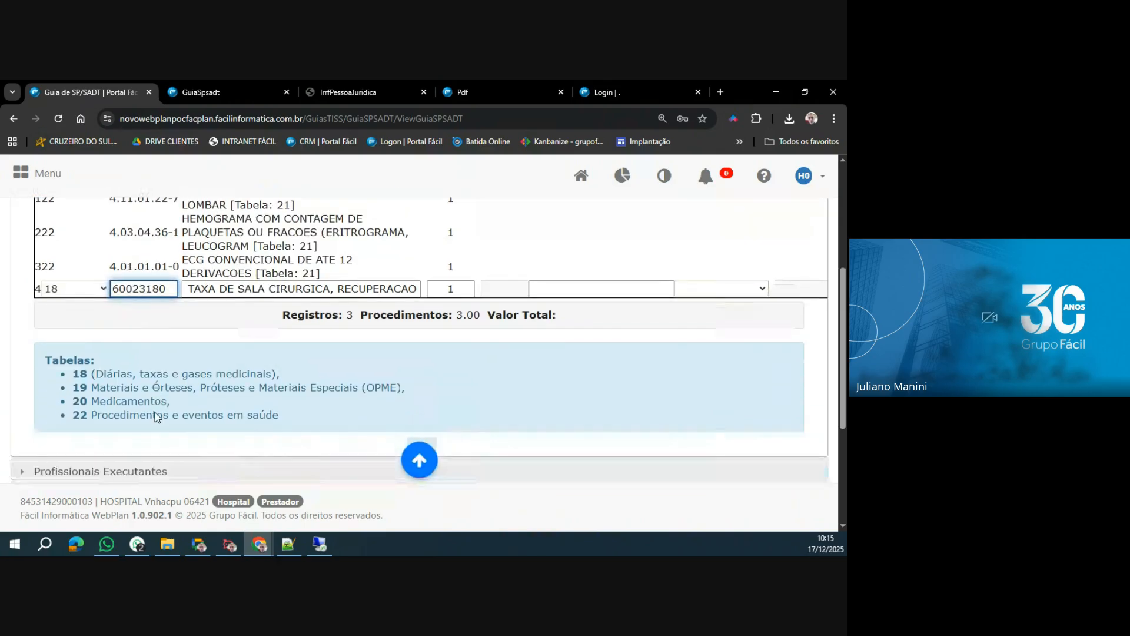
scroll(155, 413, down, 2)
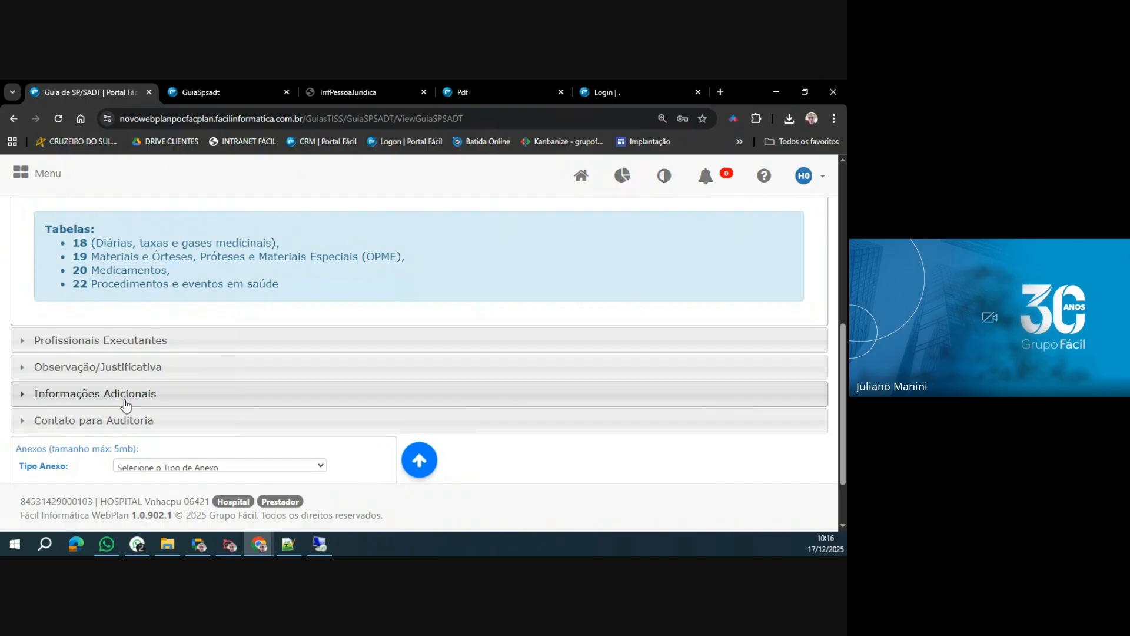
scroll(157, 359, up, 3)
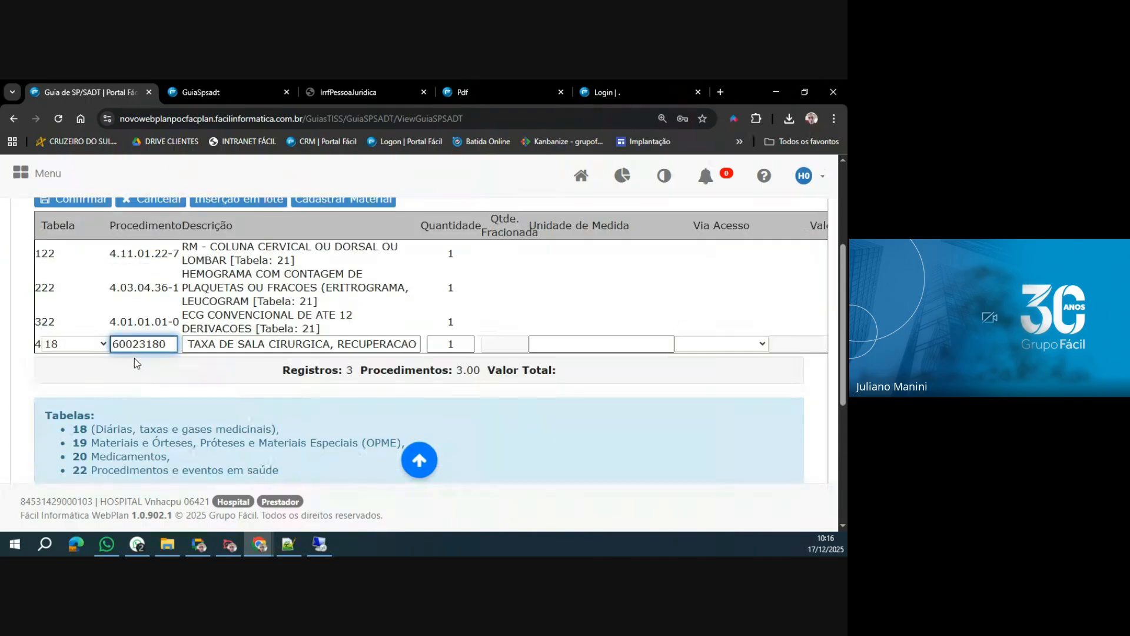
scroll(133, 359, up, 1)
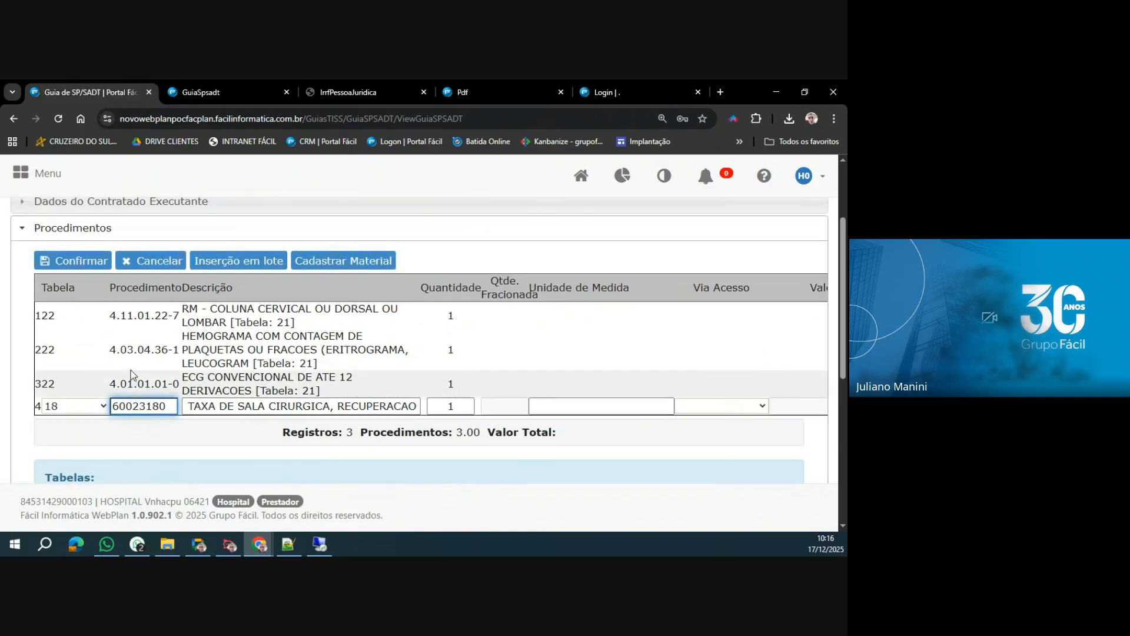
click(140, 268)
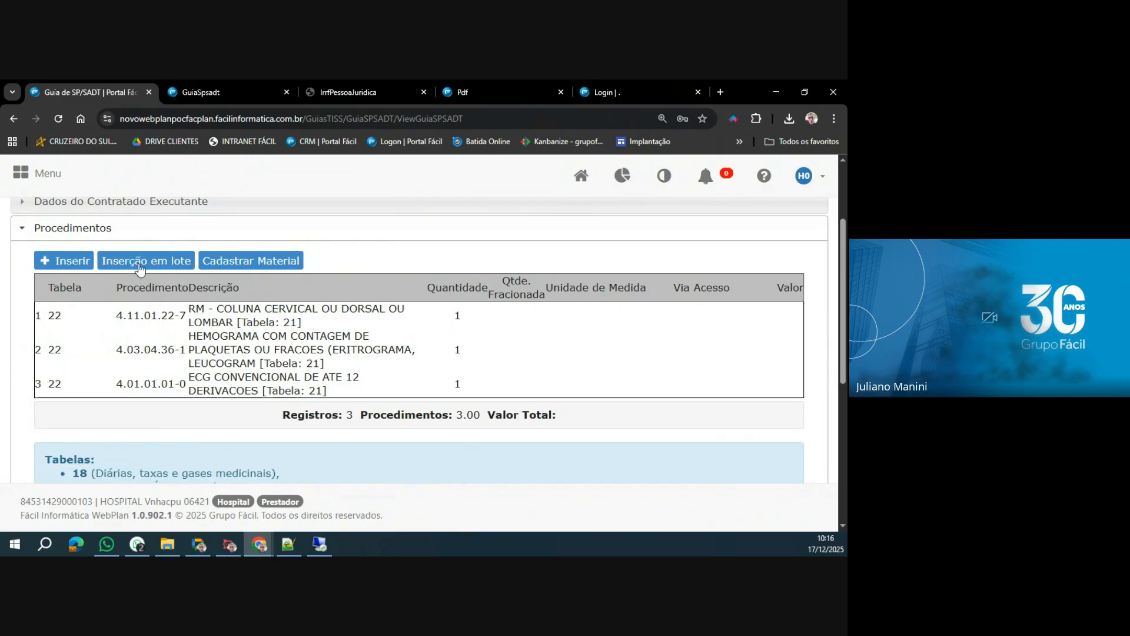
Remove the HEMOGRAMA COM CONTAGEM DE PLAQUETAS line from Procedimentos and highlight the ECG procedure line.
click(234, 350)
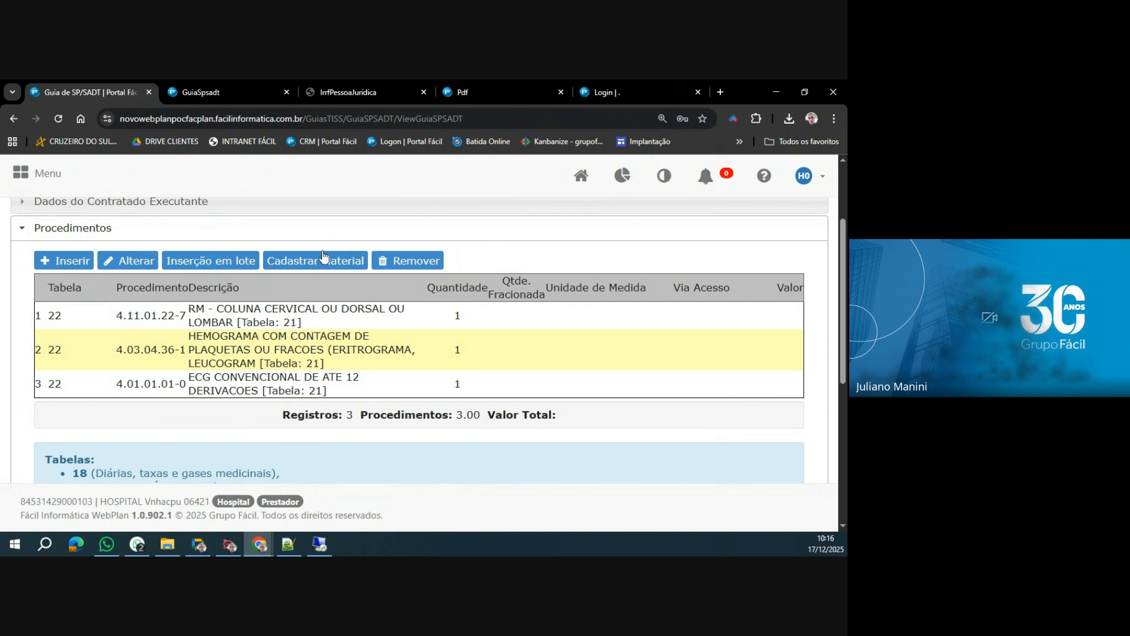
click(408, 261)
click(464, 198)
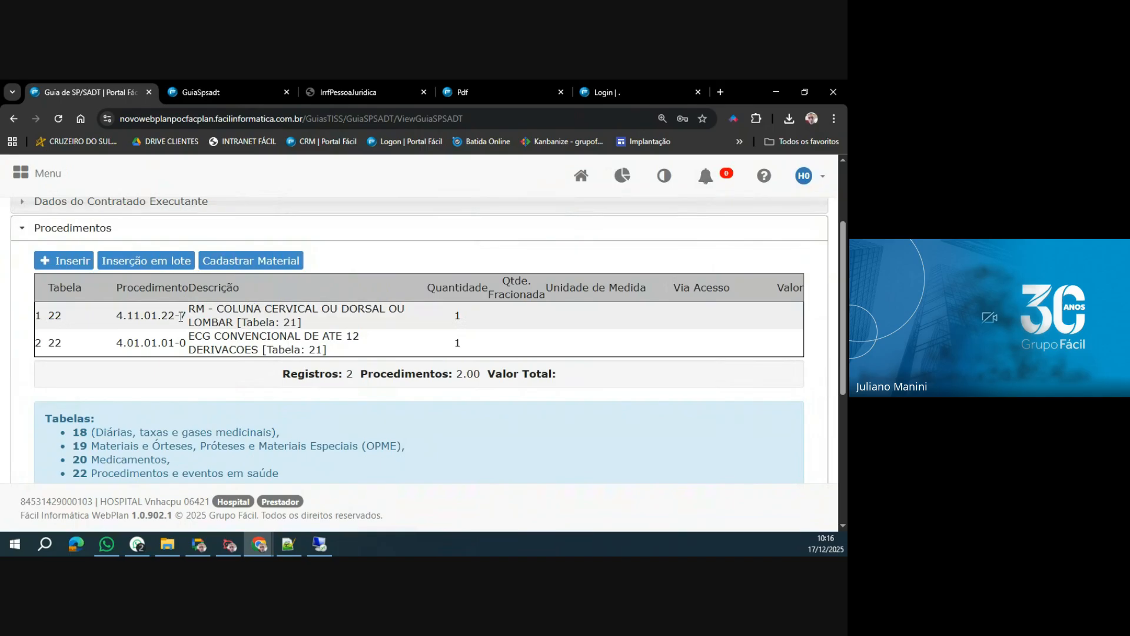
drag(117, 343, 196, 347)
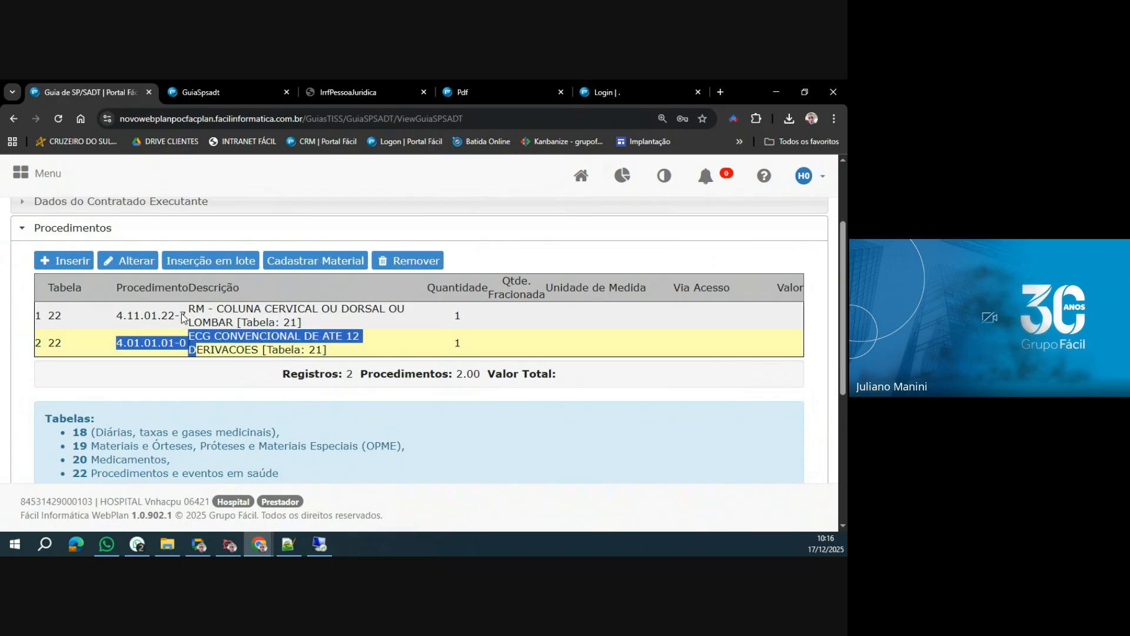
Examine the procedure codes of the RM - COLUNA CERVICAL OU DORSAL OU LOMBAR and ECG CONVENCIONAL lines in Procedimentos.
drag(111, 318, 201, 318)
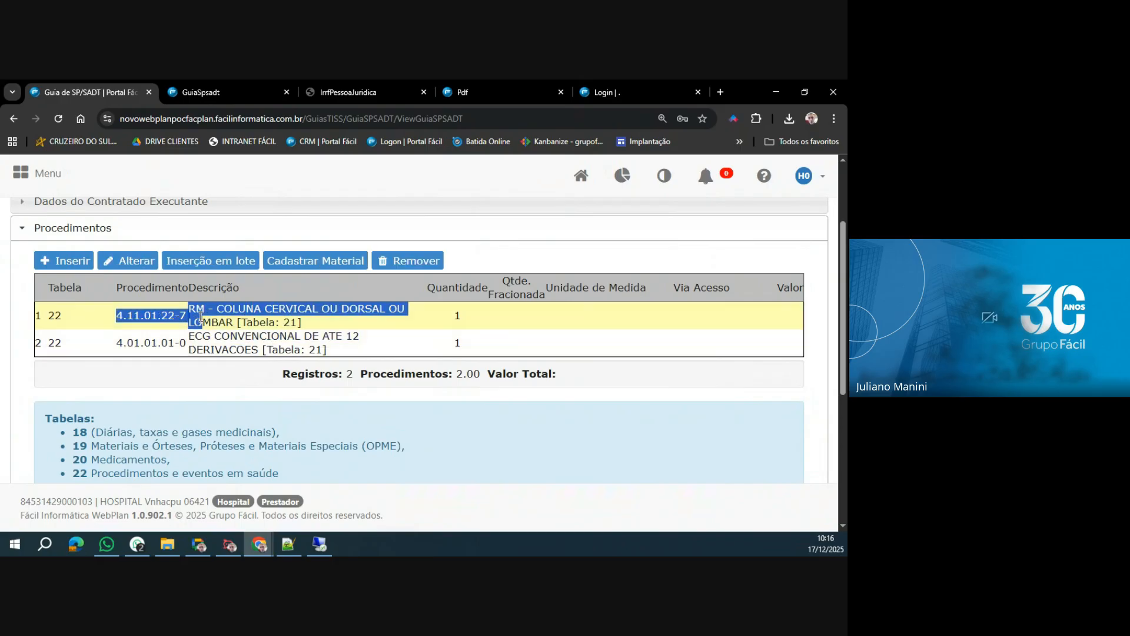
click(201, 318)
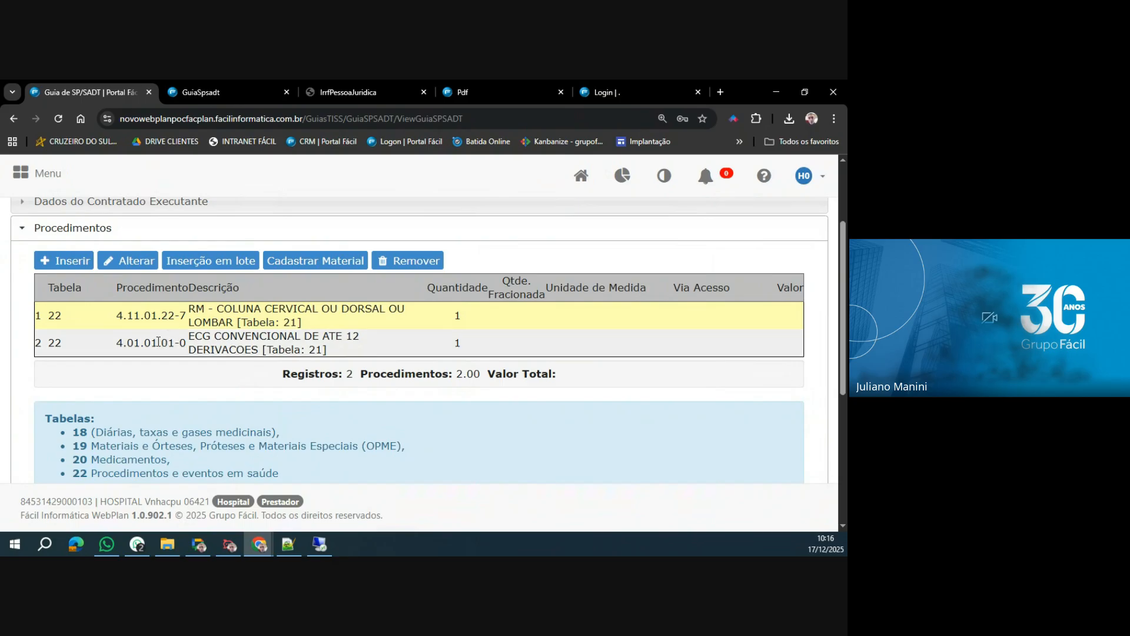
drag(117, 342, 189, 344)
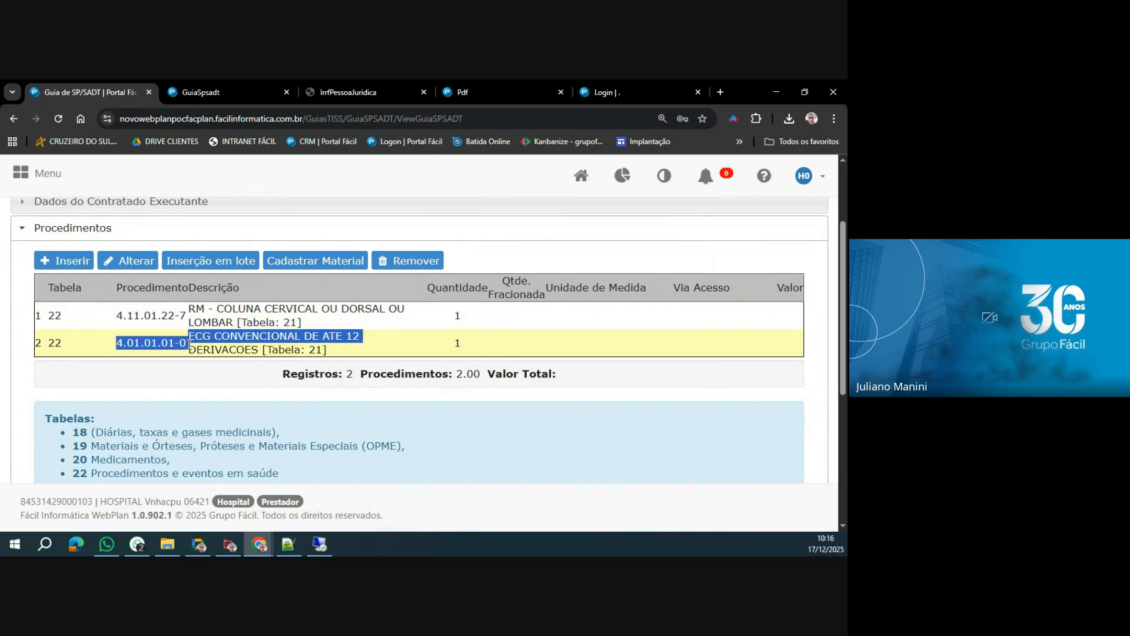
click(189, 345)
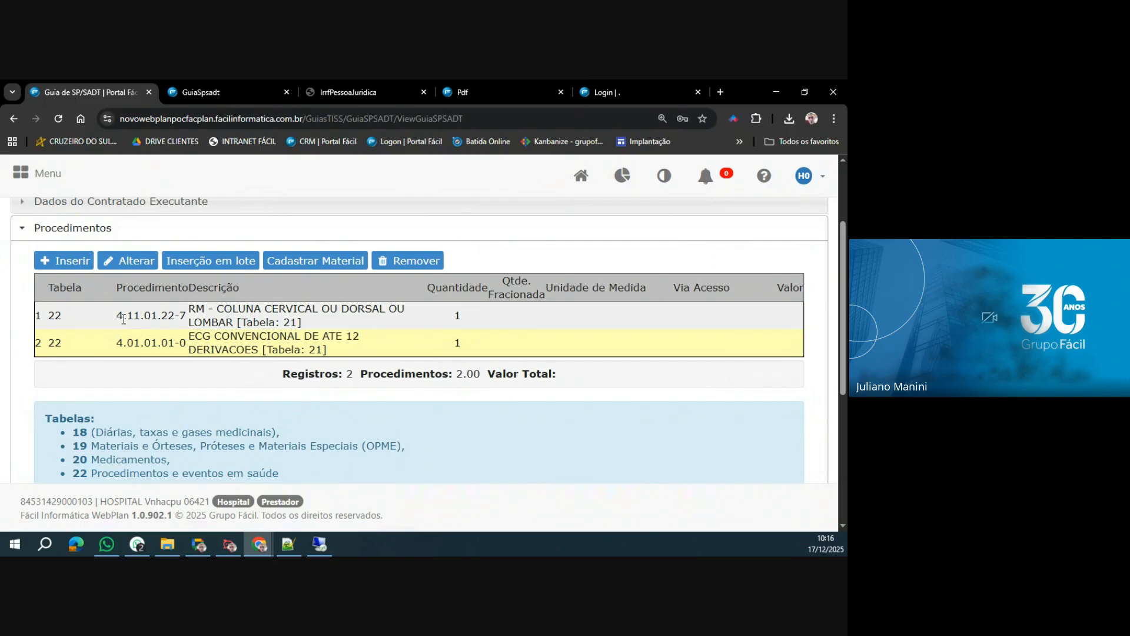
drag(116, 315, 191, 319)
click(191, 319)
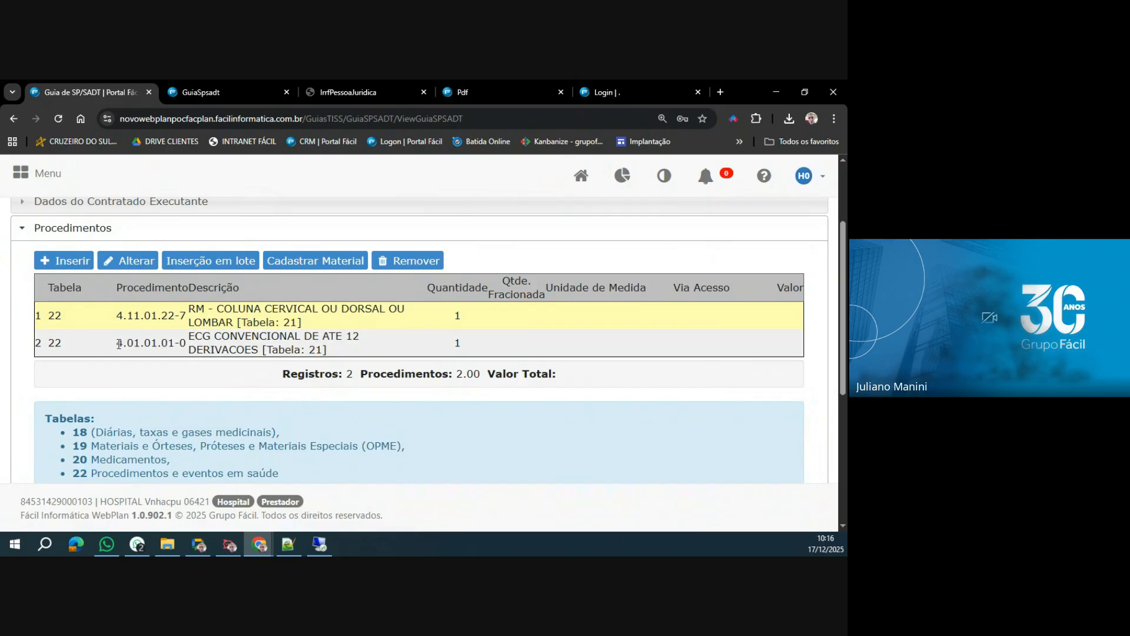
drag(117, 342, 182, 342)
drag(117, 315, 187, 315)
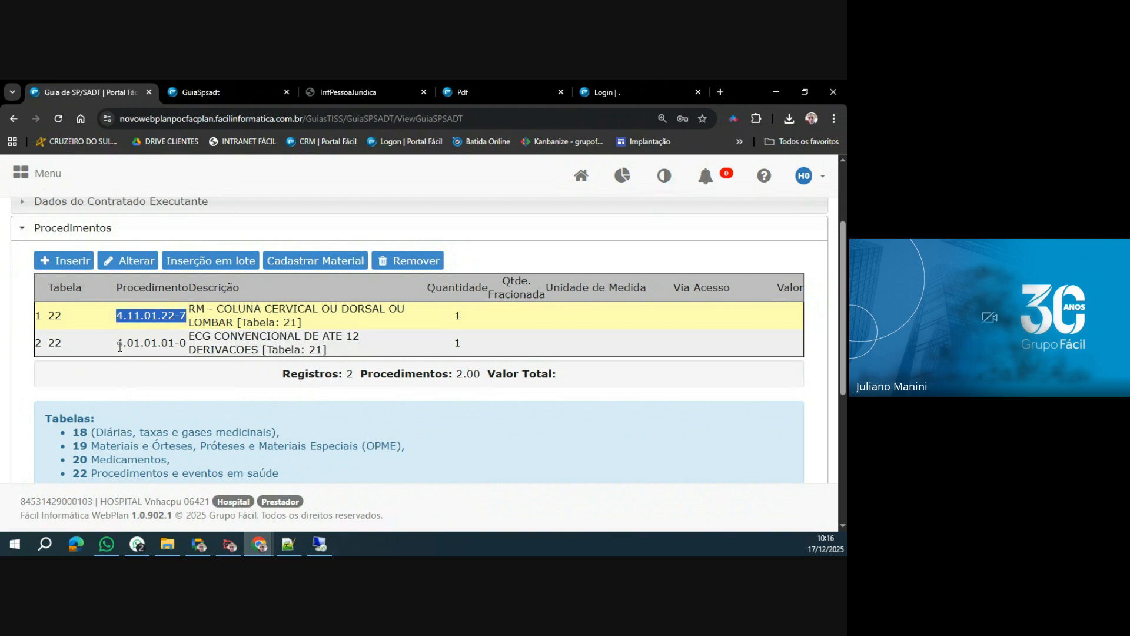
drag(117, 344, 181, 346)
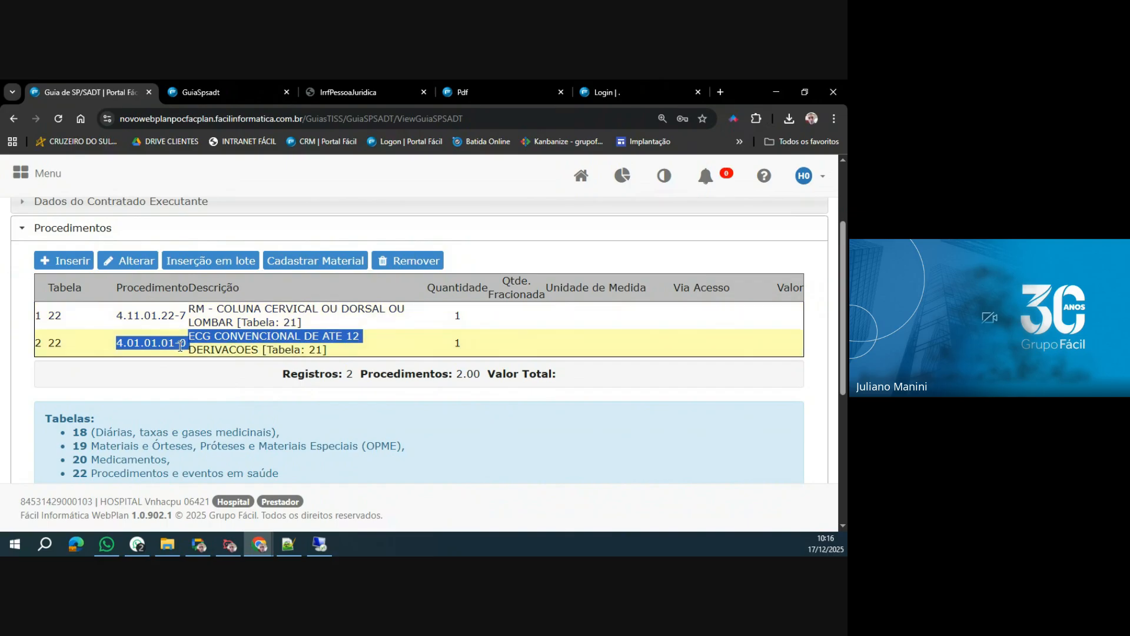
click(180, 346)
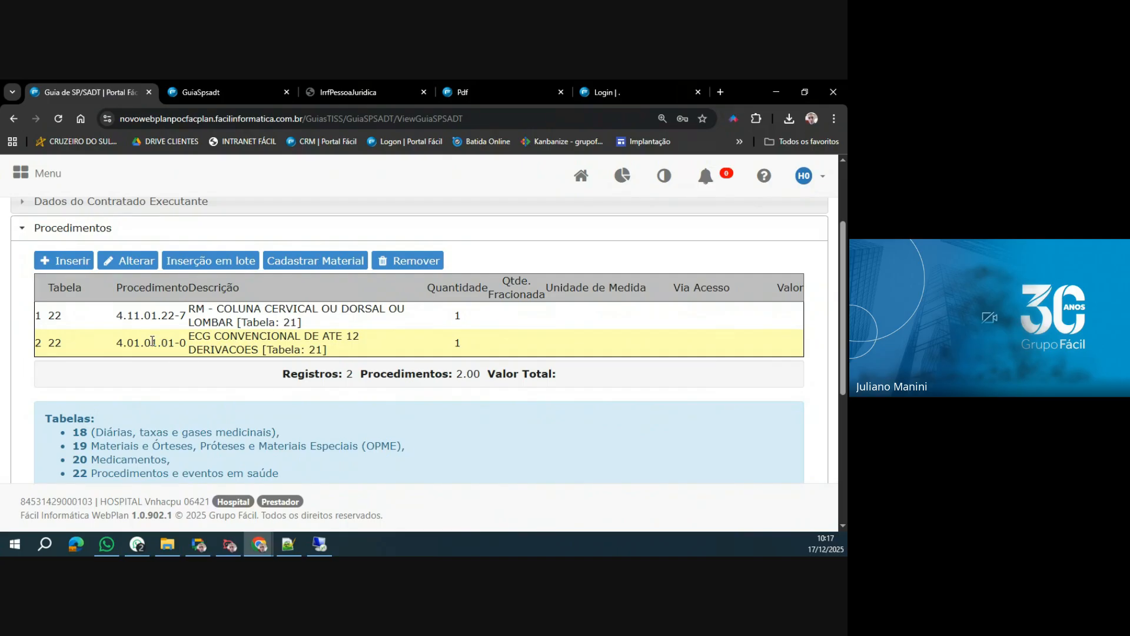
click(155, 323)
click(159, 343)
click(164, 322)
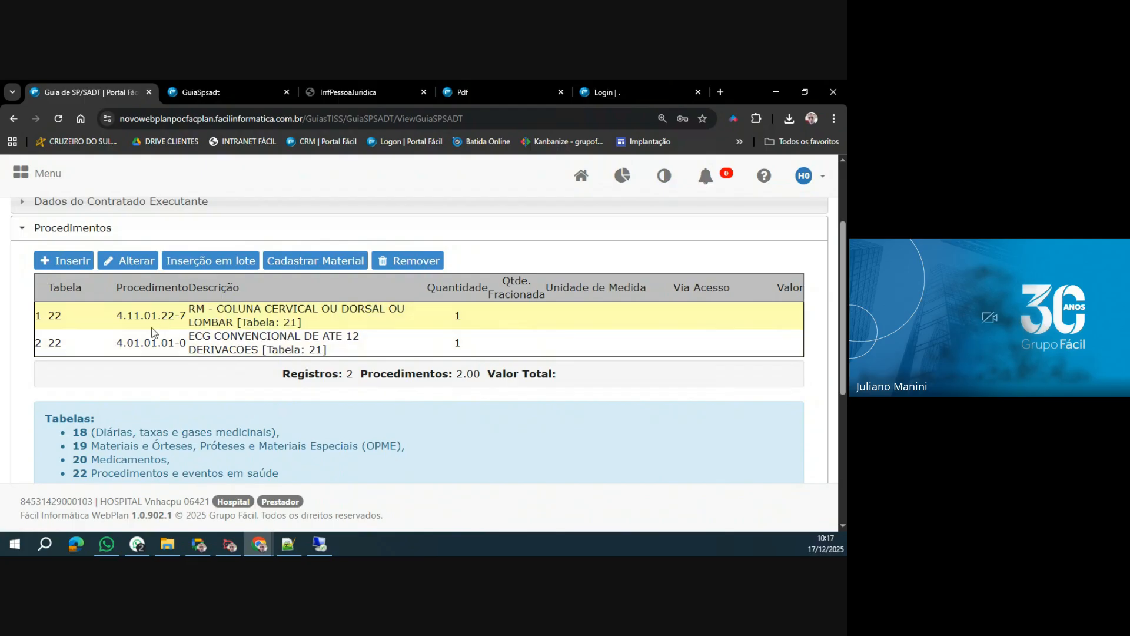
click(156, 341)
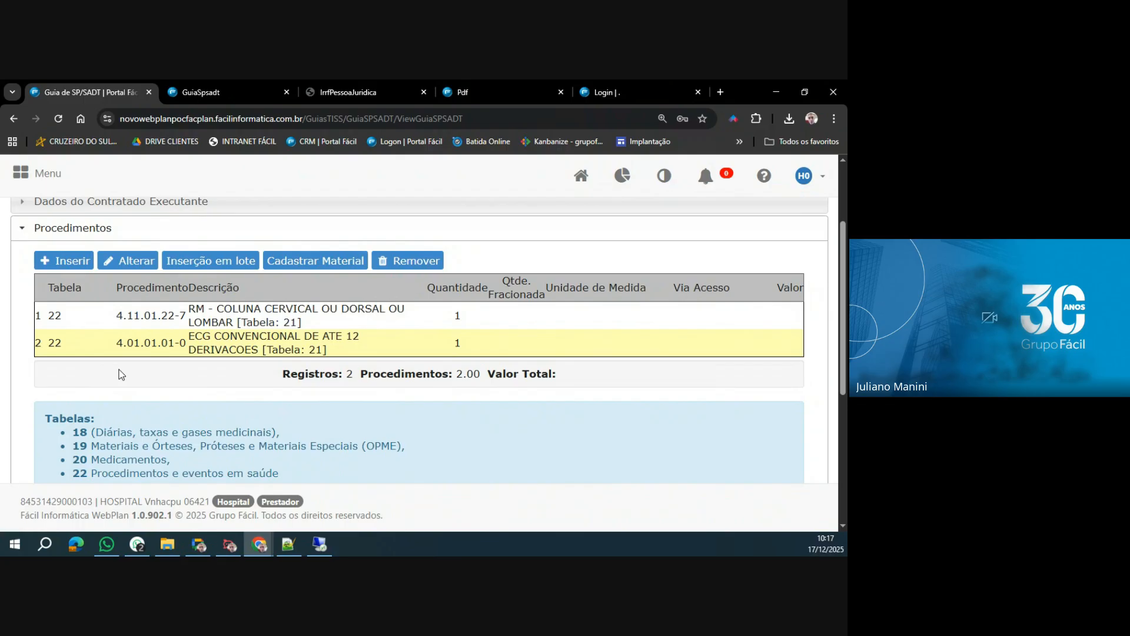
Add to Profissionais Executantes an (11) Auxiliar SADT, using the first professional matching PRO and CBO (322230) Auxiliar de enfermagem (NEFROLOGIA).
scroll(159, 362, down, 3)
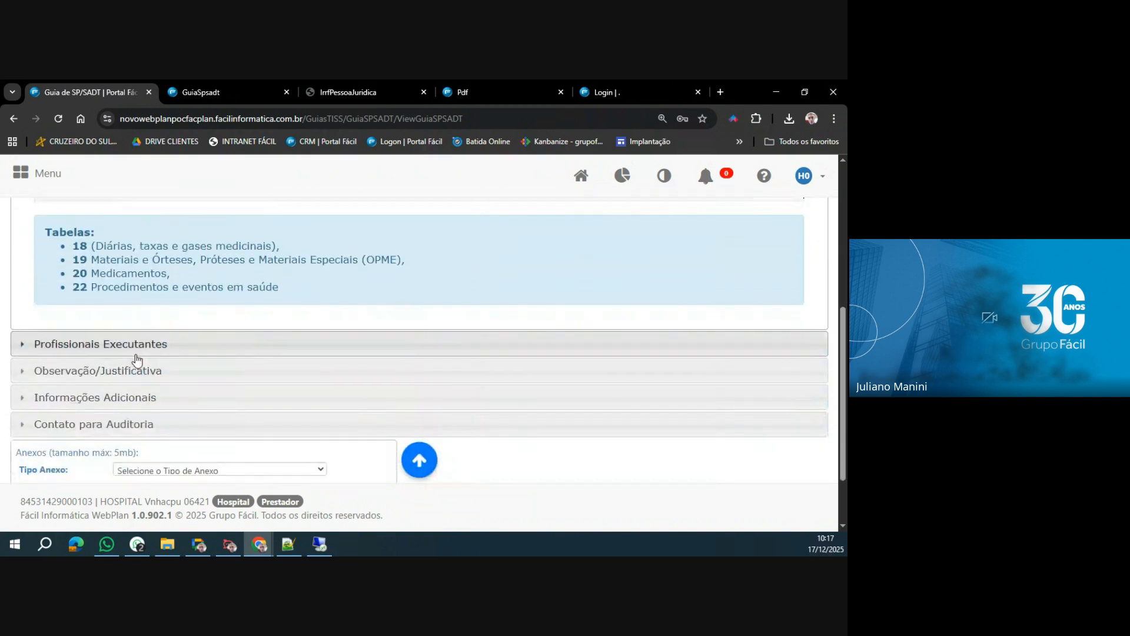
click(136, 352)
scroll(129, 347, up, 1)
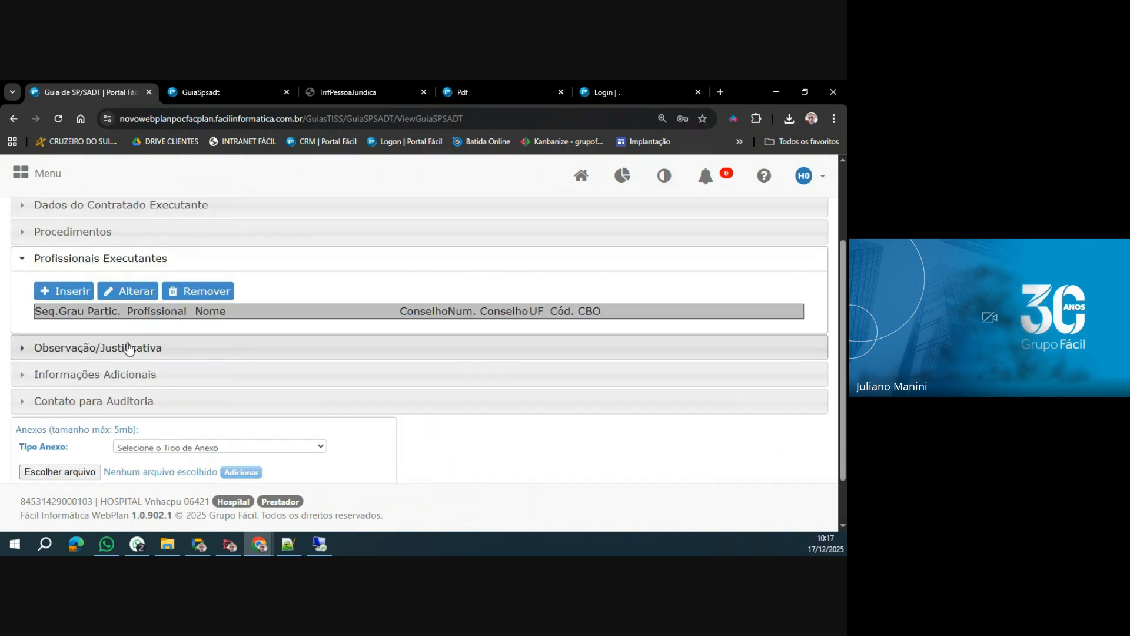
click(65, 291)
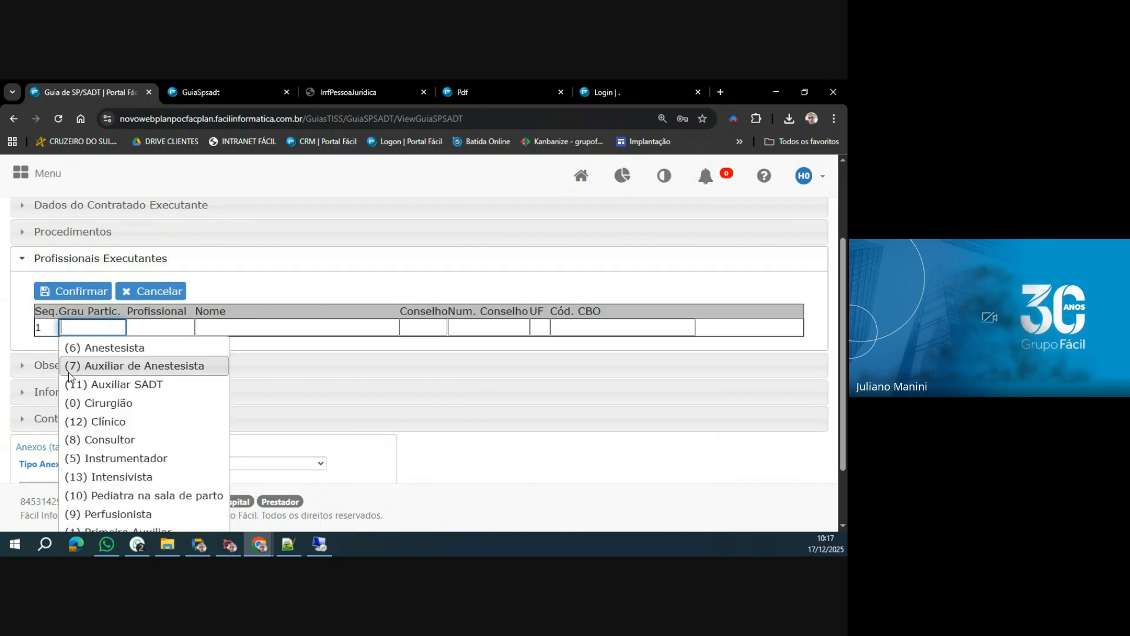
click(131, 384)
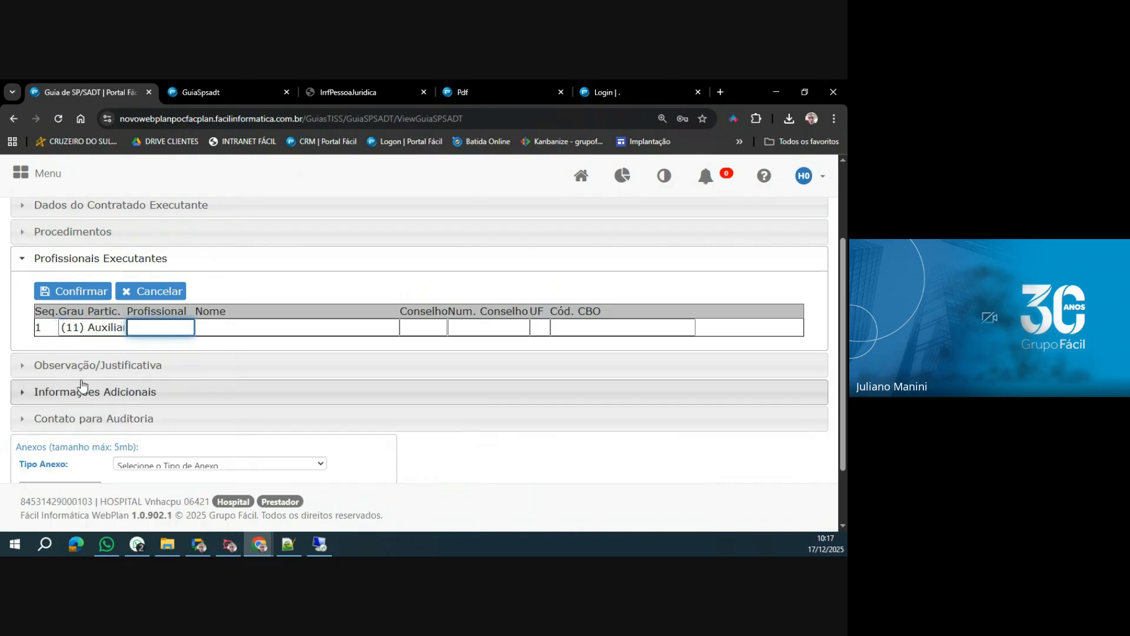
text(PRO)
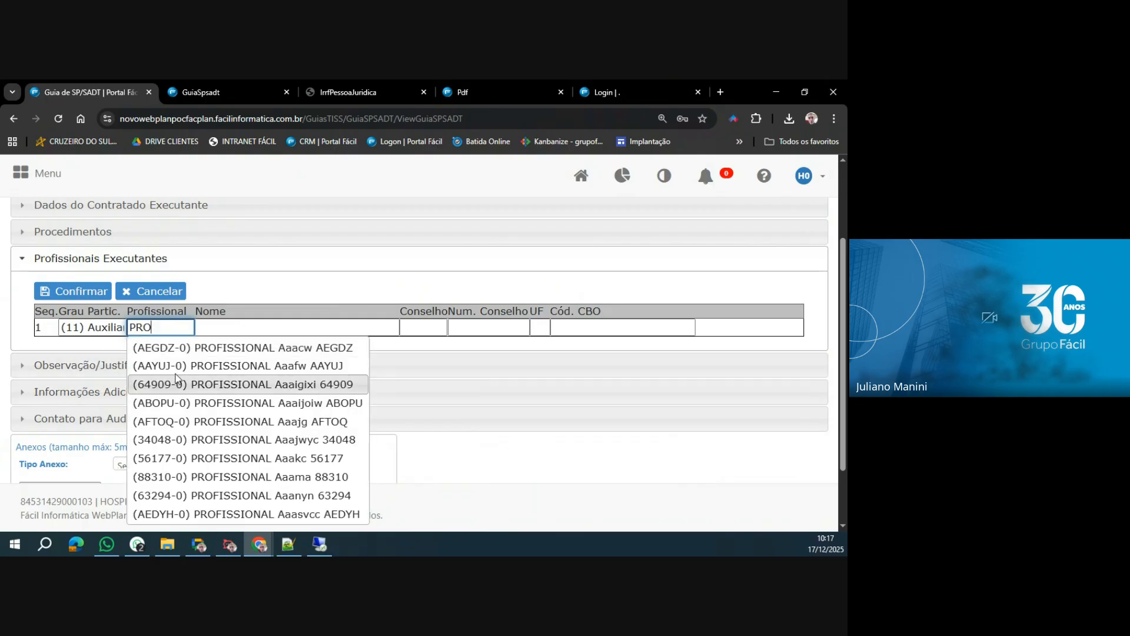
click(616, 332)
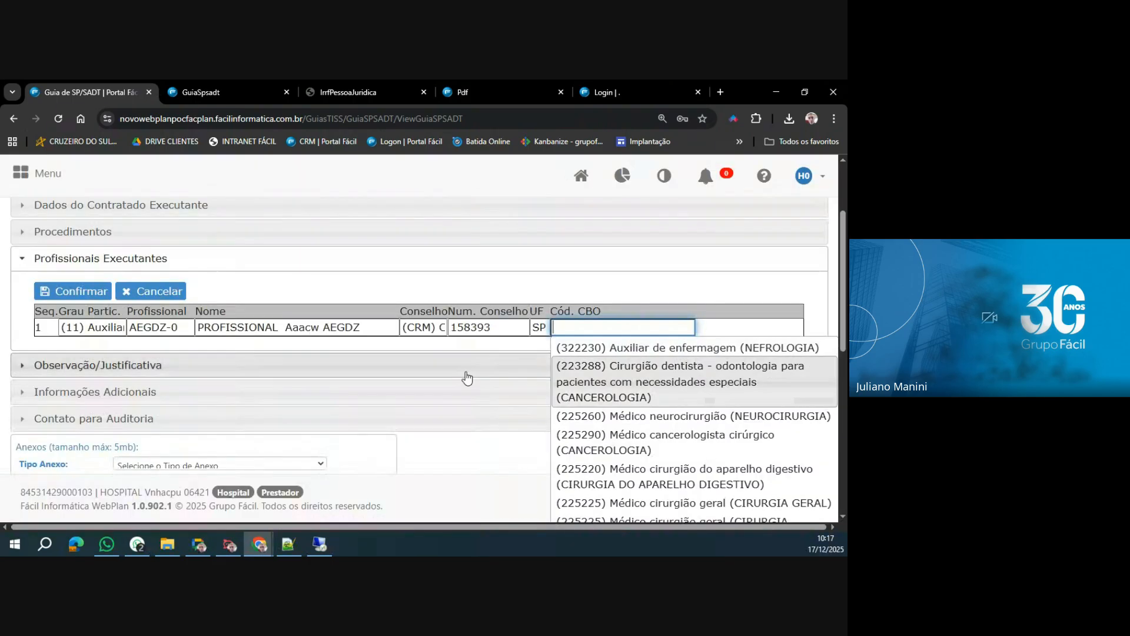
key(Down)
key(Return)
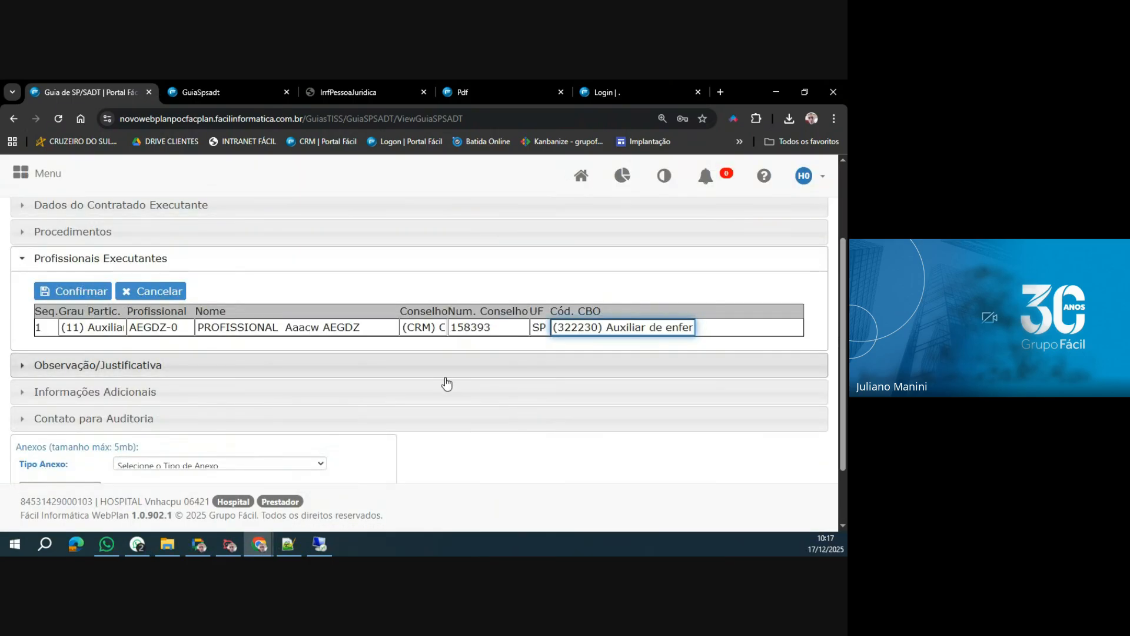
click(79, 293)
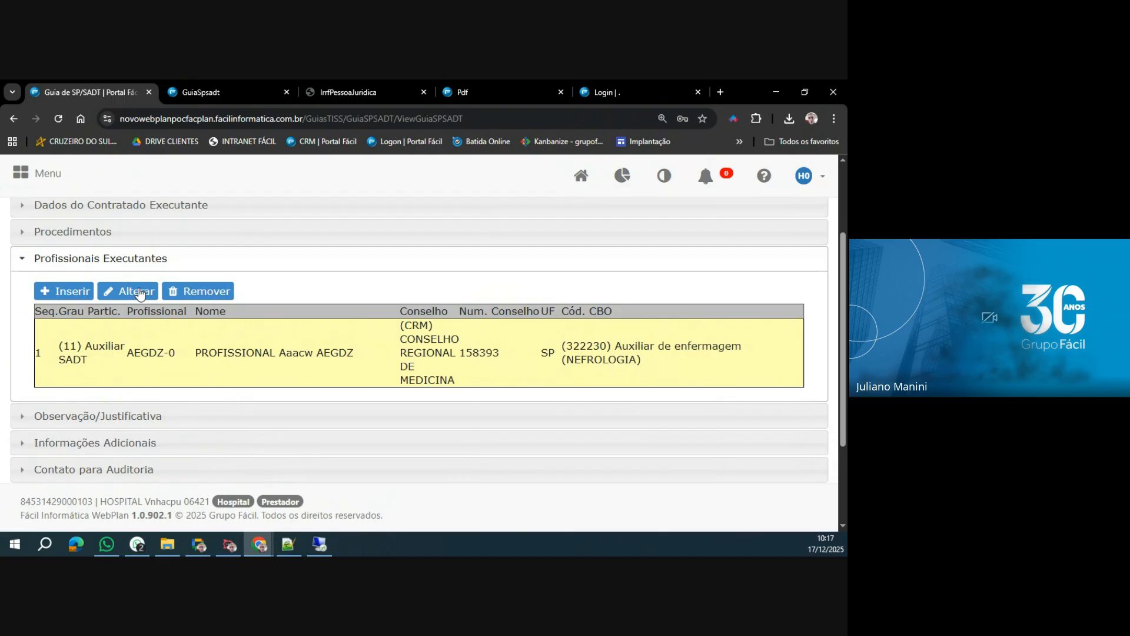
Enter INSERIR INFORMAÇÕES QUE IRÃO AUXILIAR A REGULAÇÃO NO ENTENDIMENTO DA SUA SOLICITAÇÃO. as the Observação under Informações Adicionais.
click(131, 416)
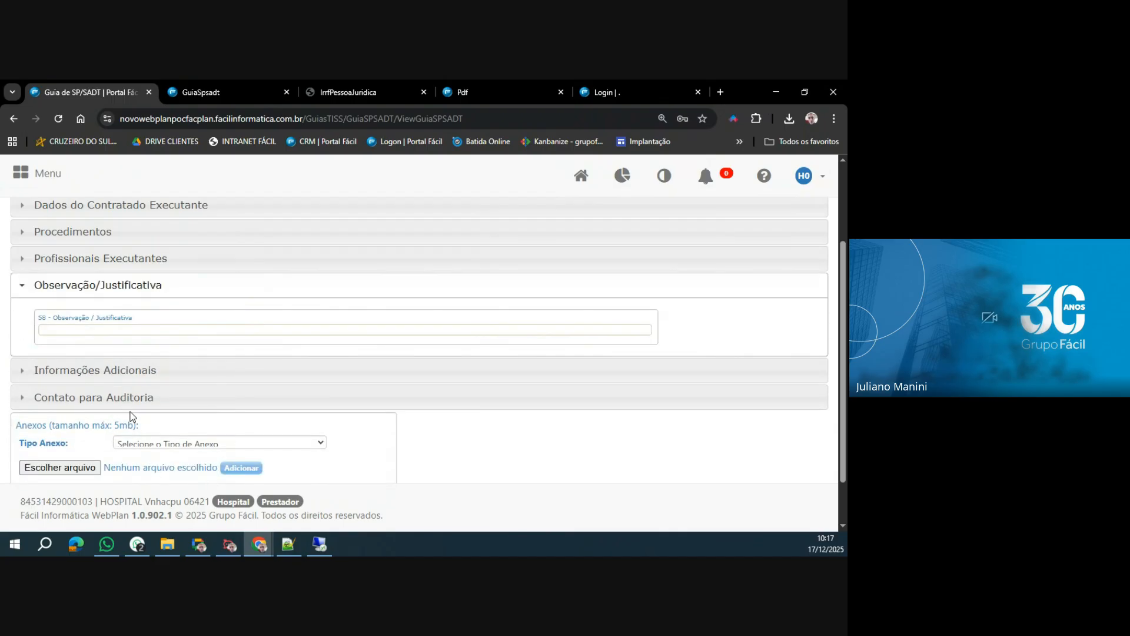
click(146, 371)
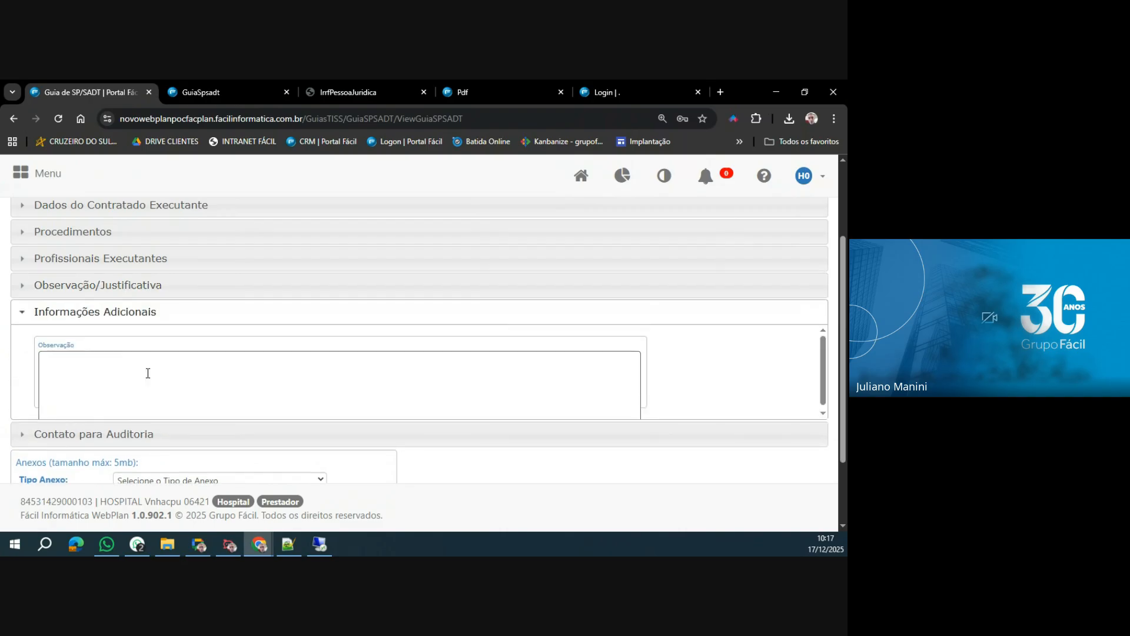
scroll(151, 378, down, 1)
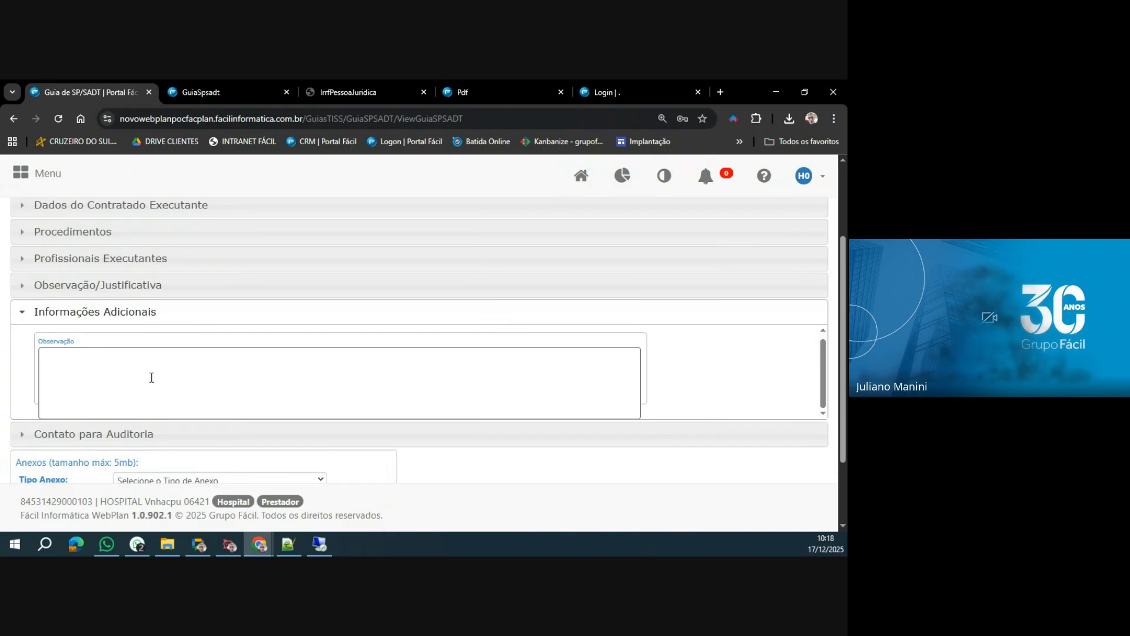
click(152, 377)
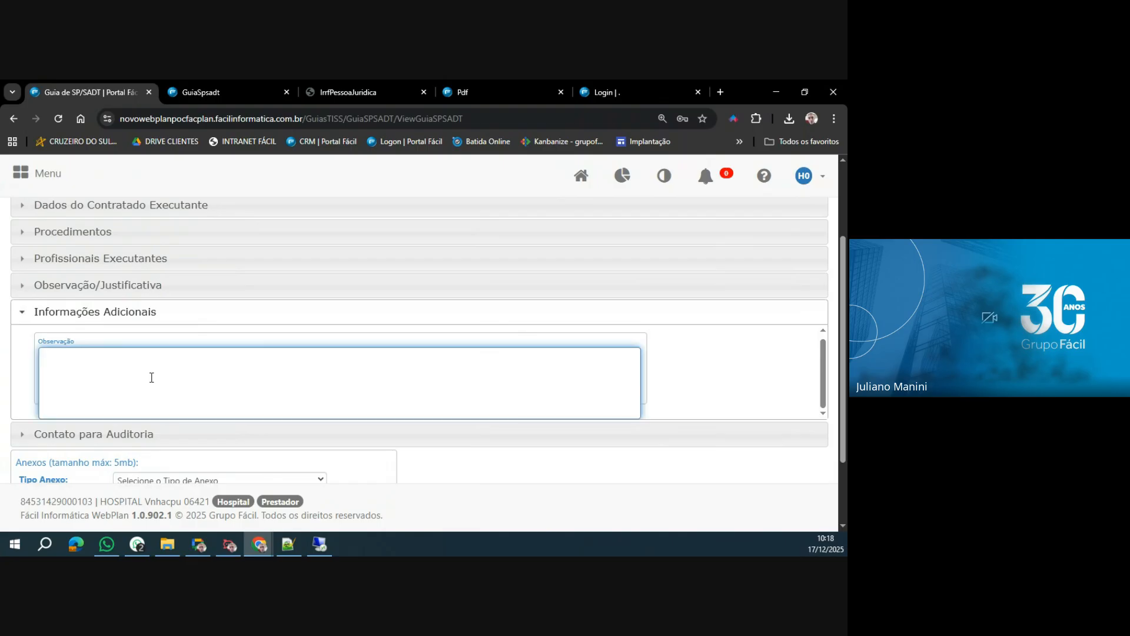
text(INSERIR INFORMAÇÕES)
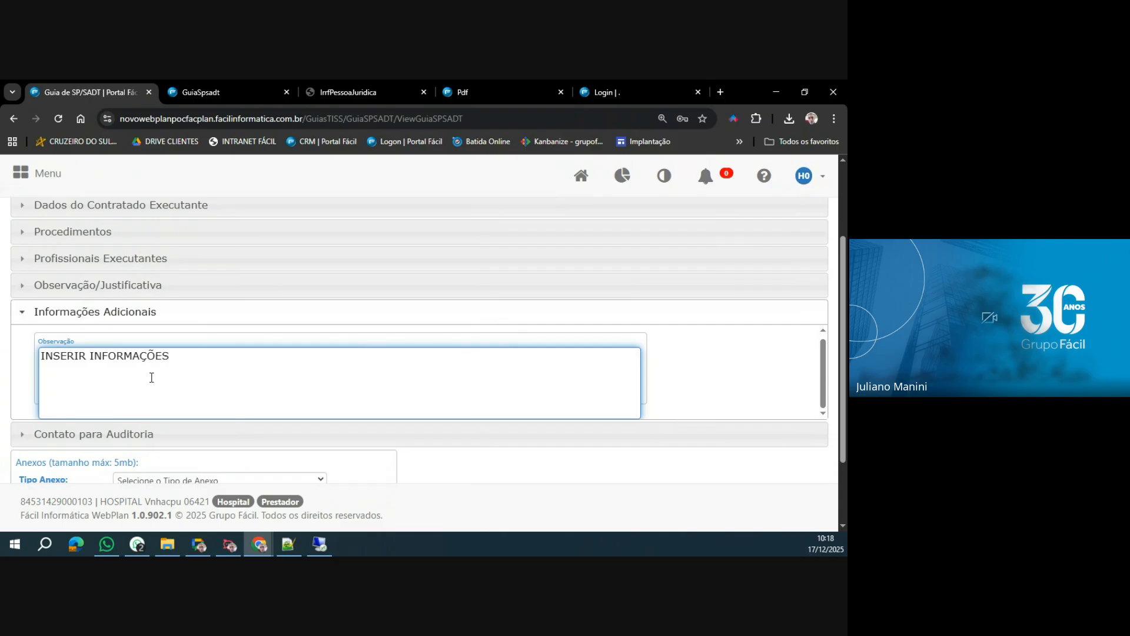
text( QUE IRÃO AUXILIAR)
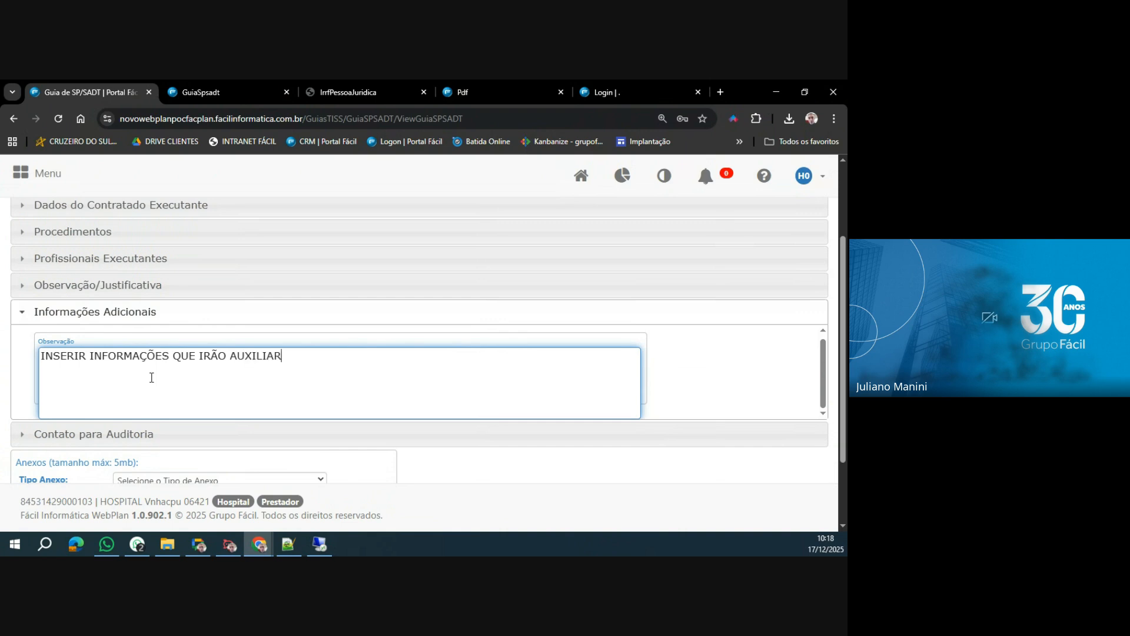
text( A REGULAÇÃO NO ENTENFI)
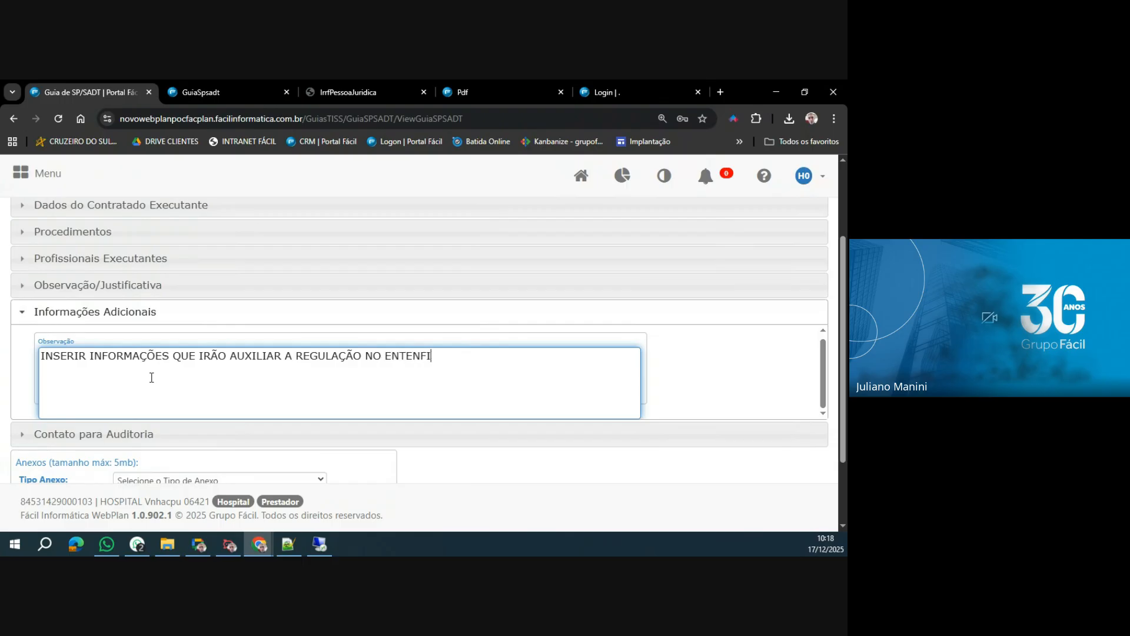
key(BackSpace)
key(BackSpace)
text(DIMENTO DA SUA SOLICITAÇÃO.)
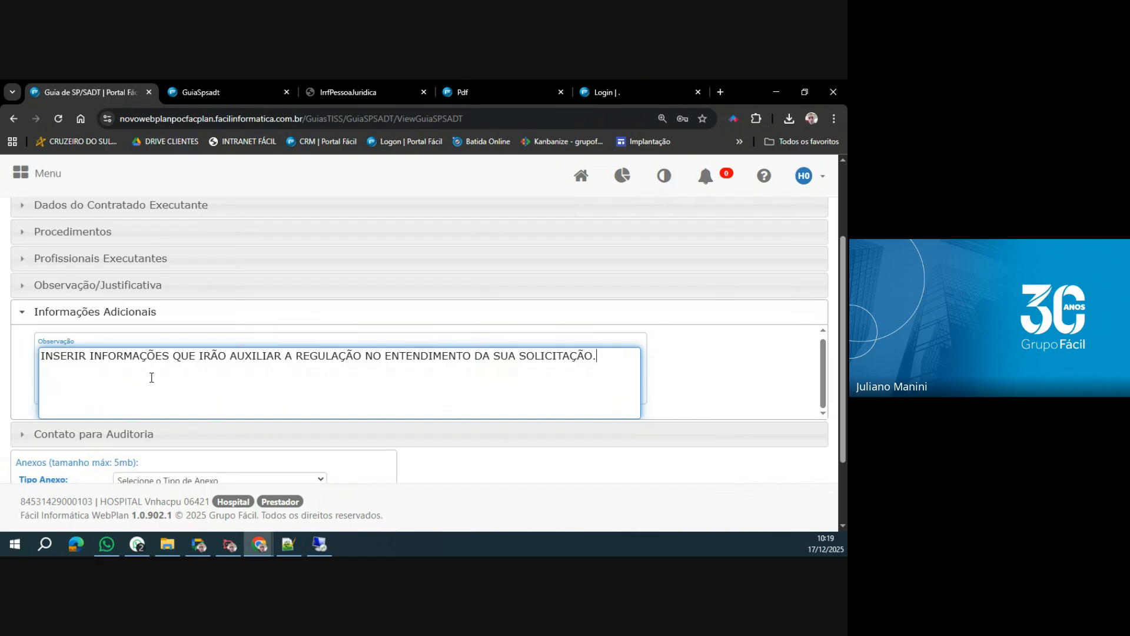
Fill in the contact's name, area code, phone number and e-mail under Contato para Auditoria.
scroll(152, 378, down, 2)
click(133, 347)
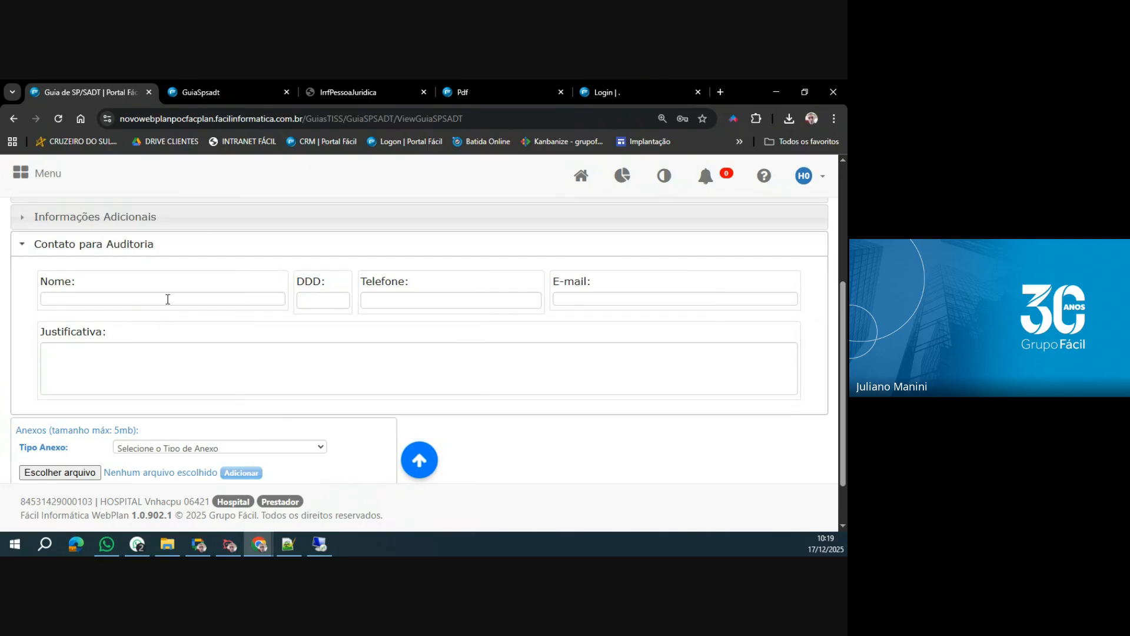
click(168, 299)
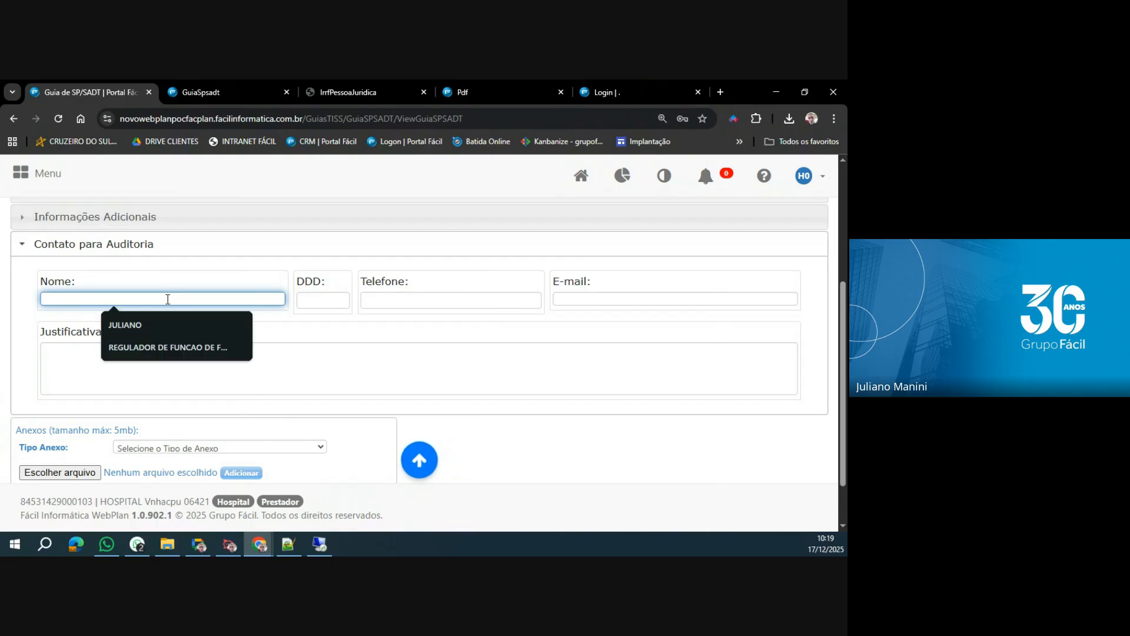
click(129, 325)
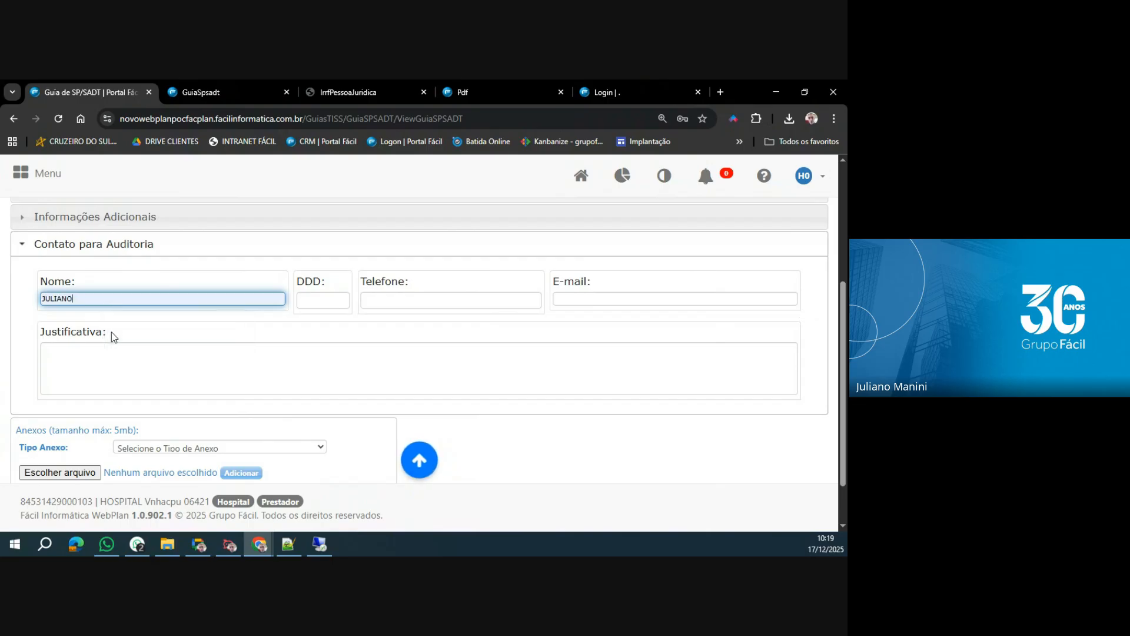
click(344, 302)
click(331, 325)
click(388, 303)
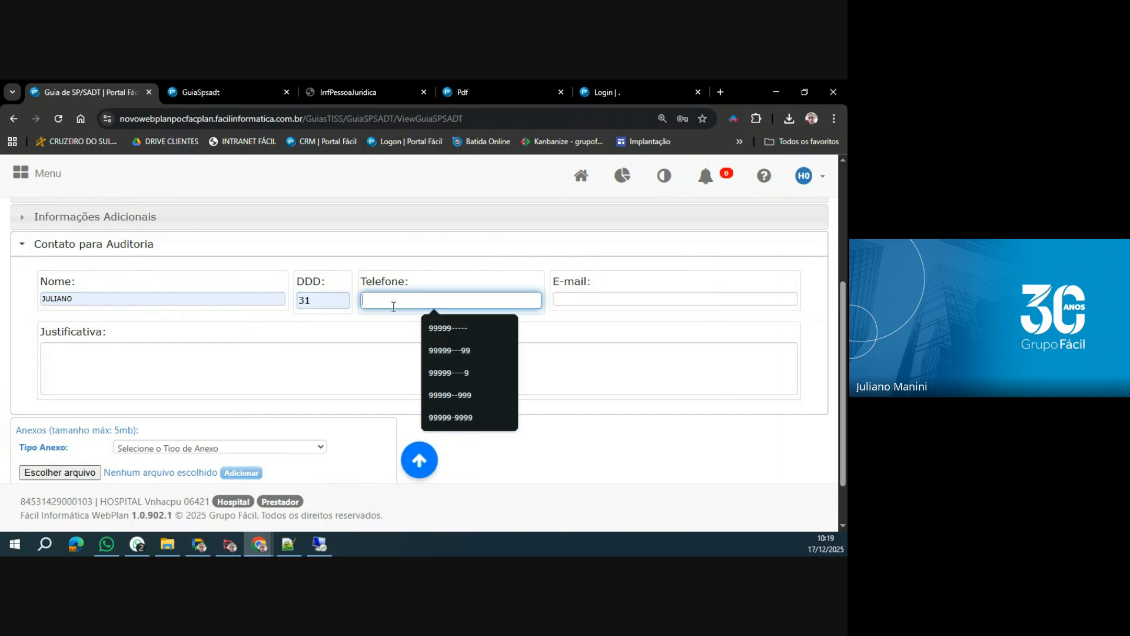
click(449, 330)
click(575, 302)
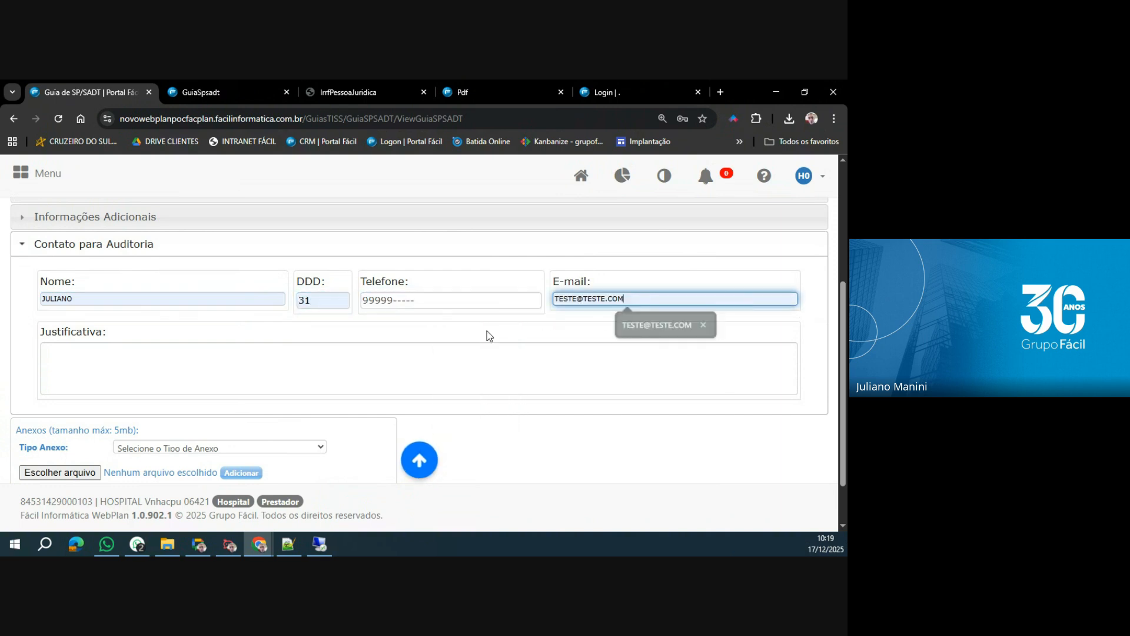
click(677, 322)
Enter JUSTIFICAR A SOLICITAÇÃO DO CONTATO DA AUDITORIA. as the Justificativa of the audit contact.
click(217, 358)
text(JUSTIFICARVA)
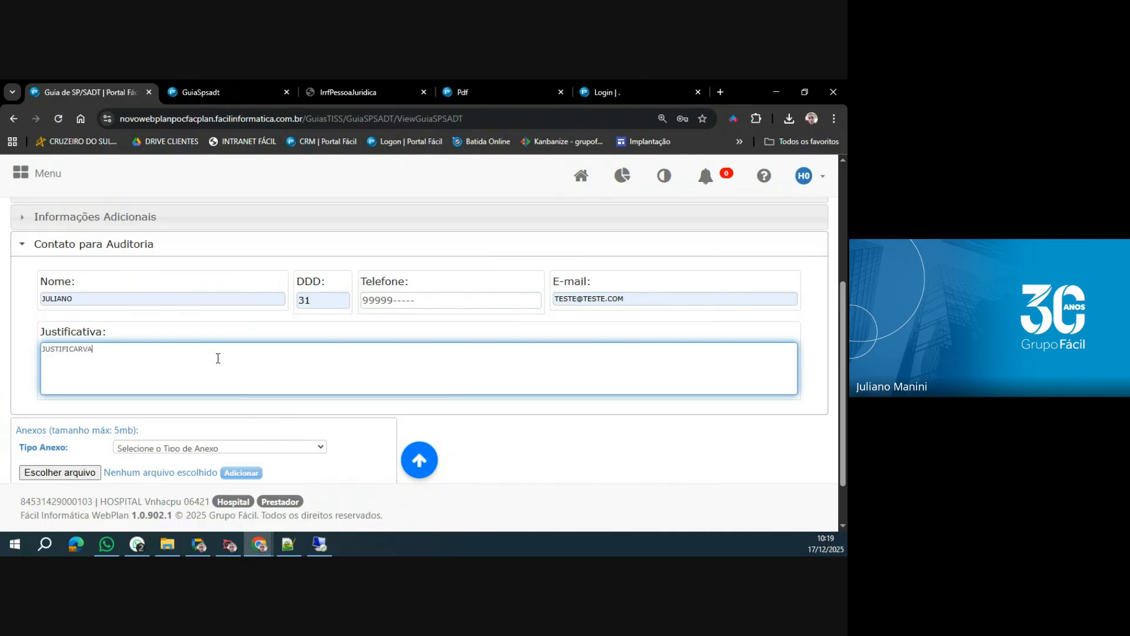
key(BackSpace)
text(A SOLICITAÇÃO DO CONTATO DA AUDITORIA.)
scroll(218, 358, down, 1)
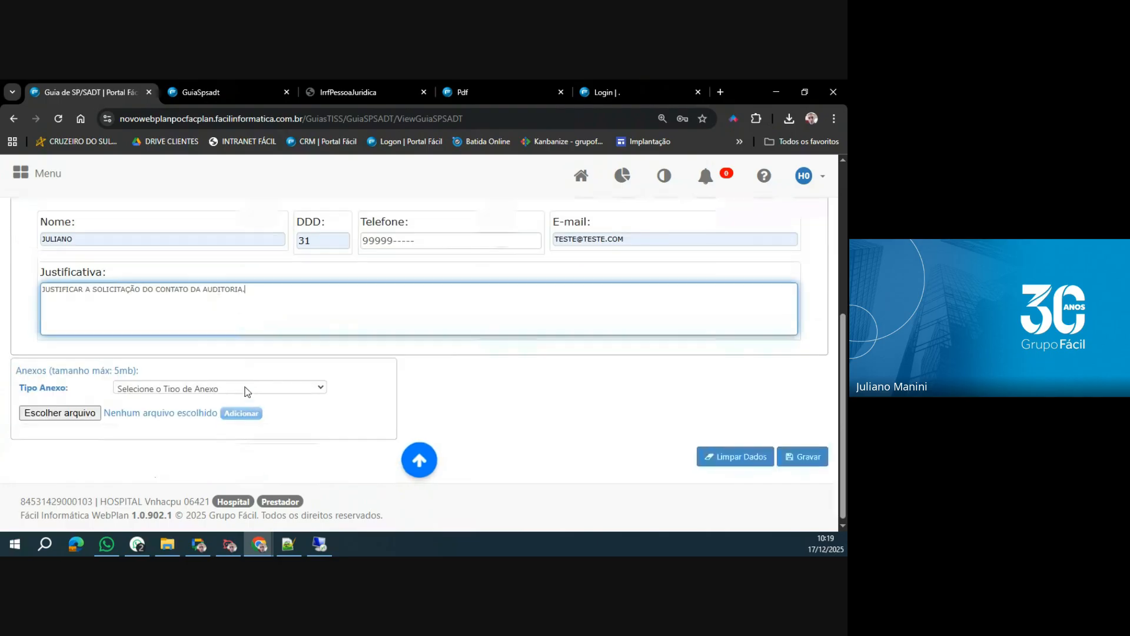
Try to save the guia and highlight the procedure code listed under Inconsistências encontradas.
click(803, 464)
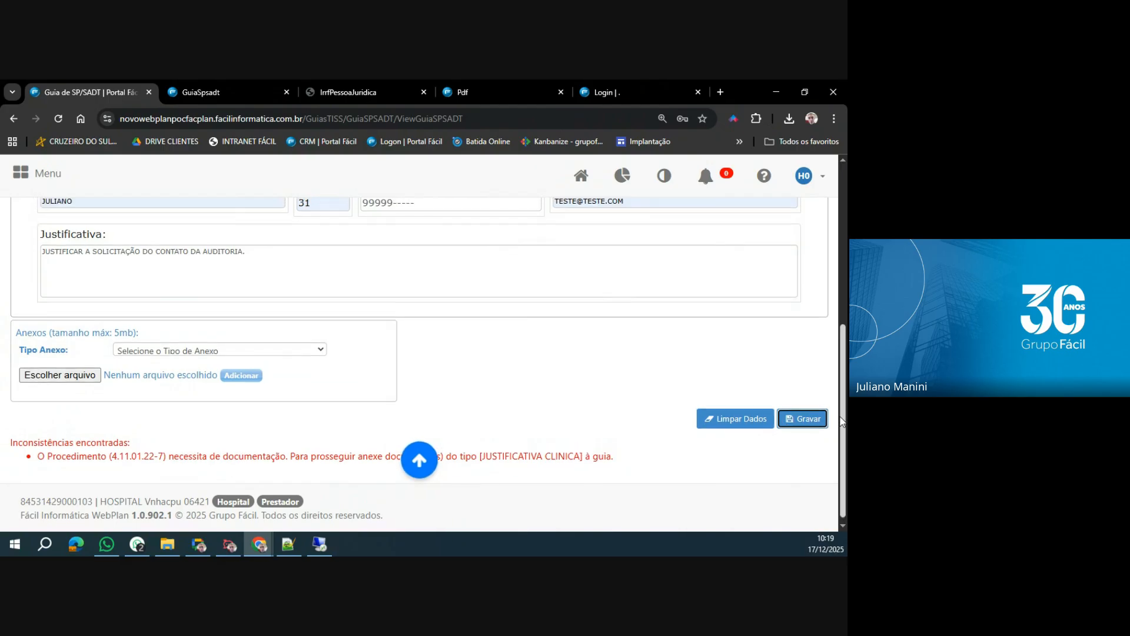
drag(842, 421, 842, 411)
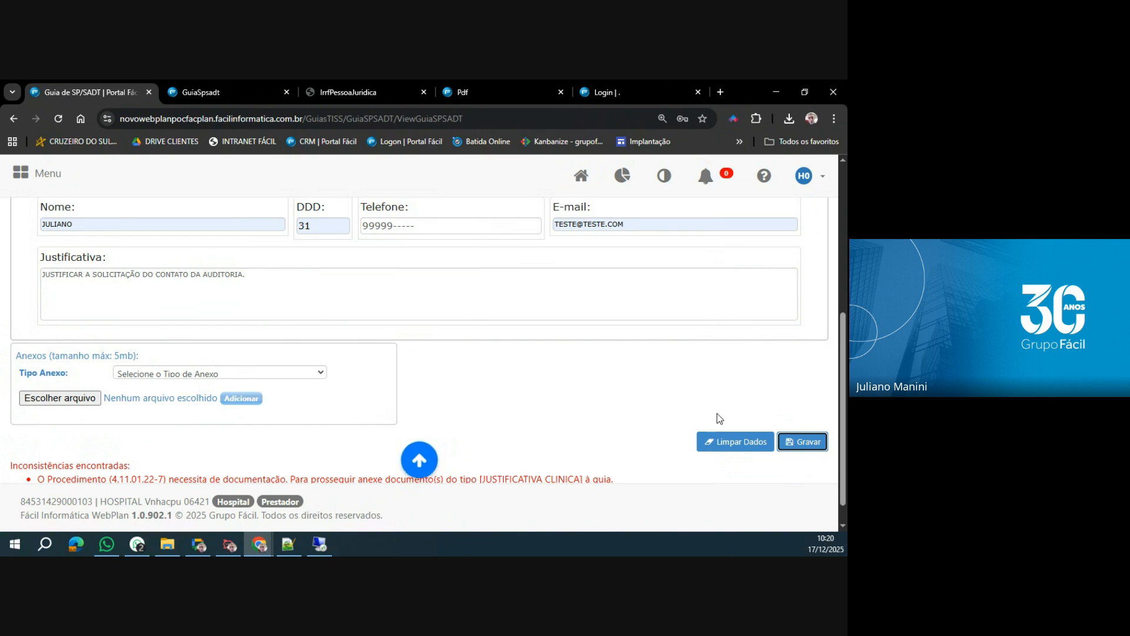
drag(115, 480, 164, 477)
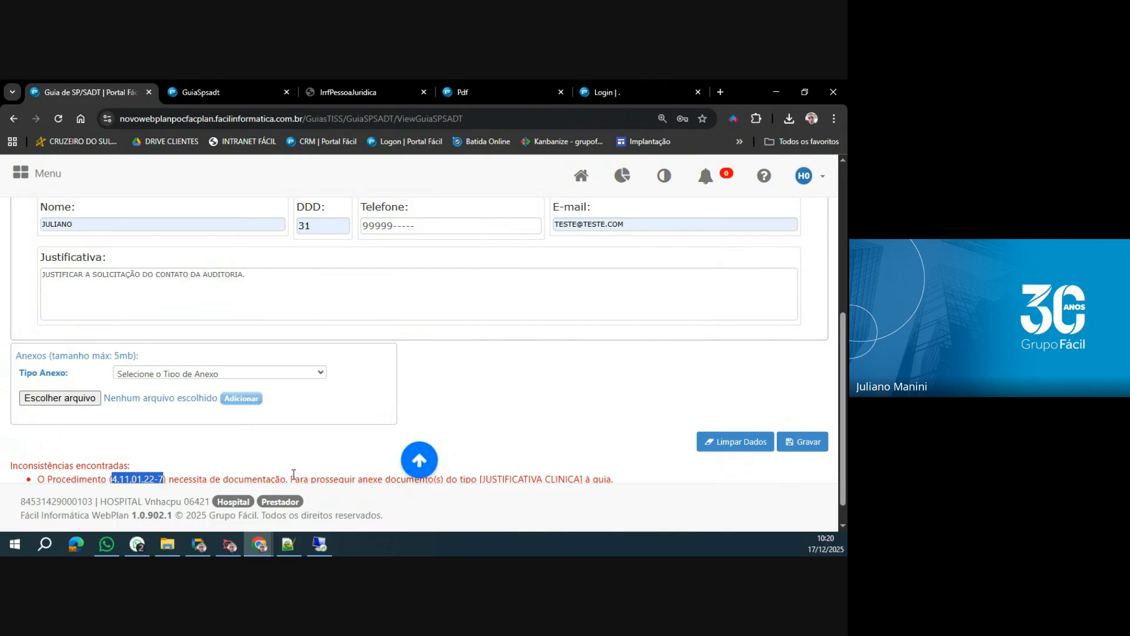
Highlight the document requirement under Inconsistências encontradas and set the Tipo Anexo to JUSTIFICATIVA CLINICA.
drag(291, 479, 615, 478)
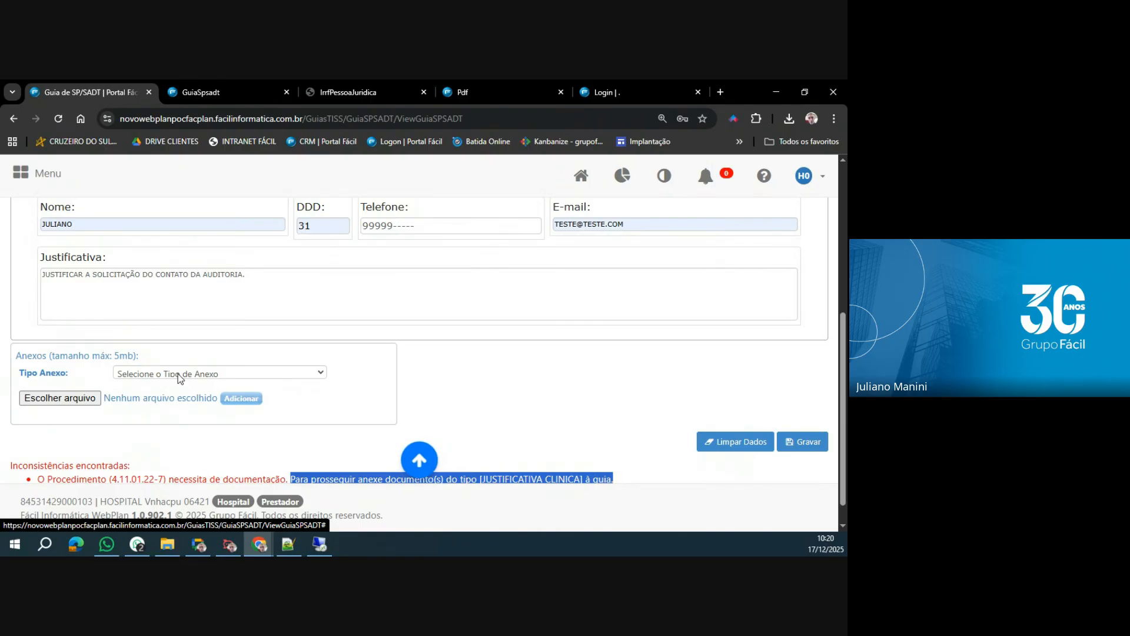
drag(22, 373, 82, 378)
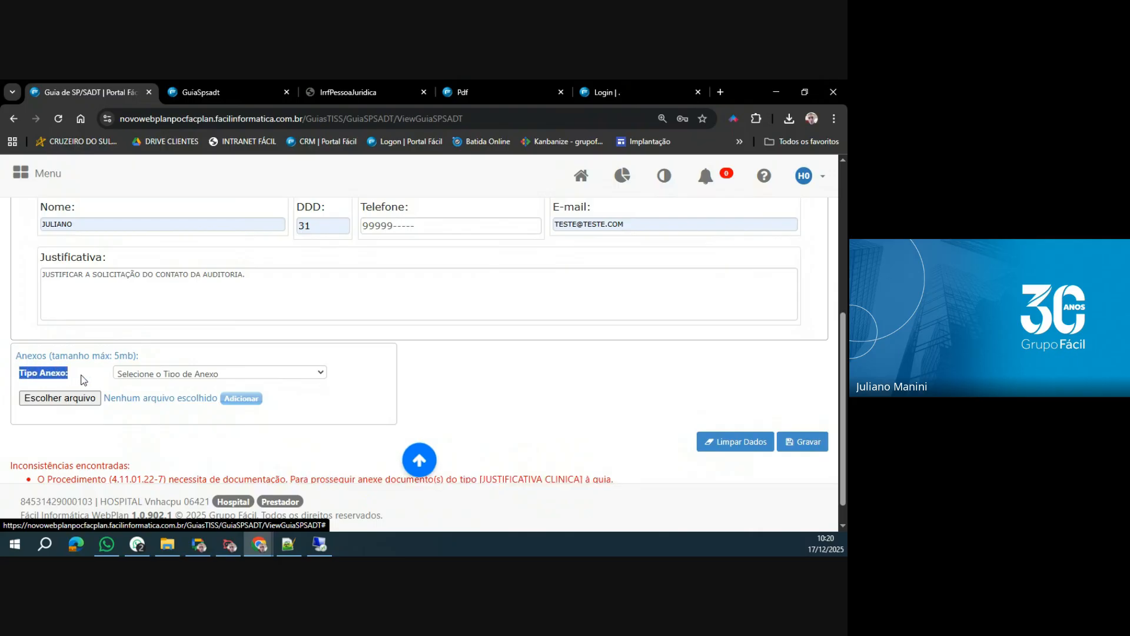
click(297, 373)
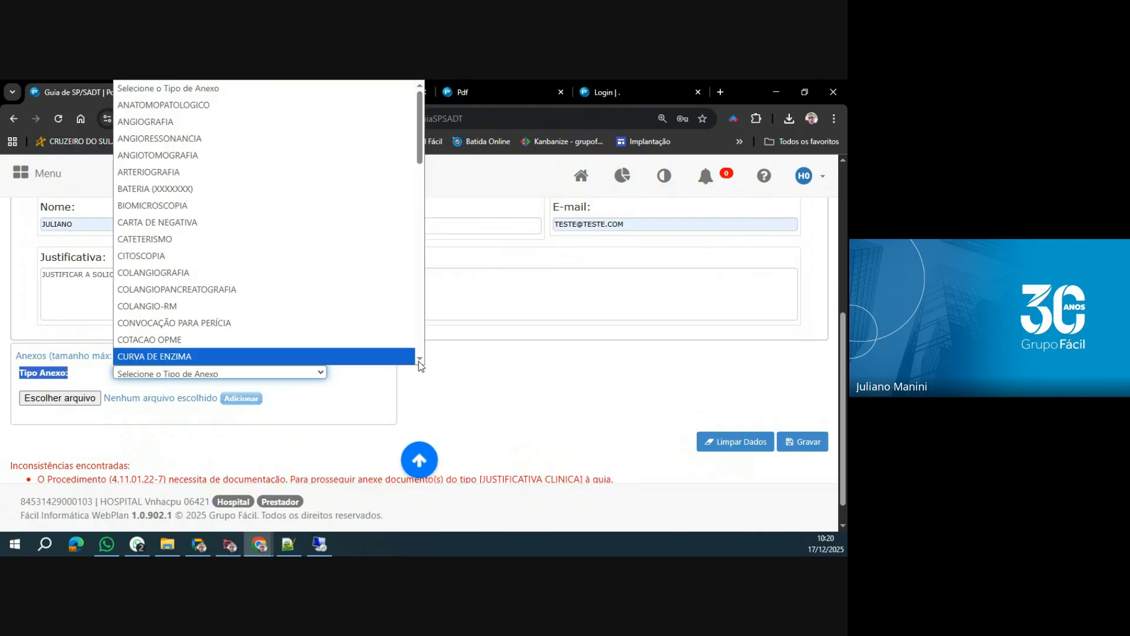
scroll(418, 361, down, 5)
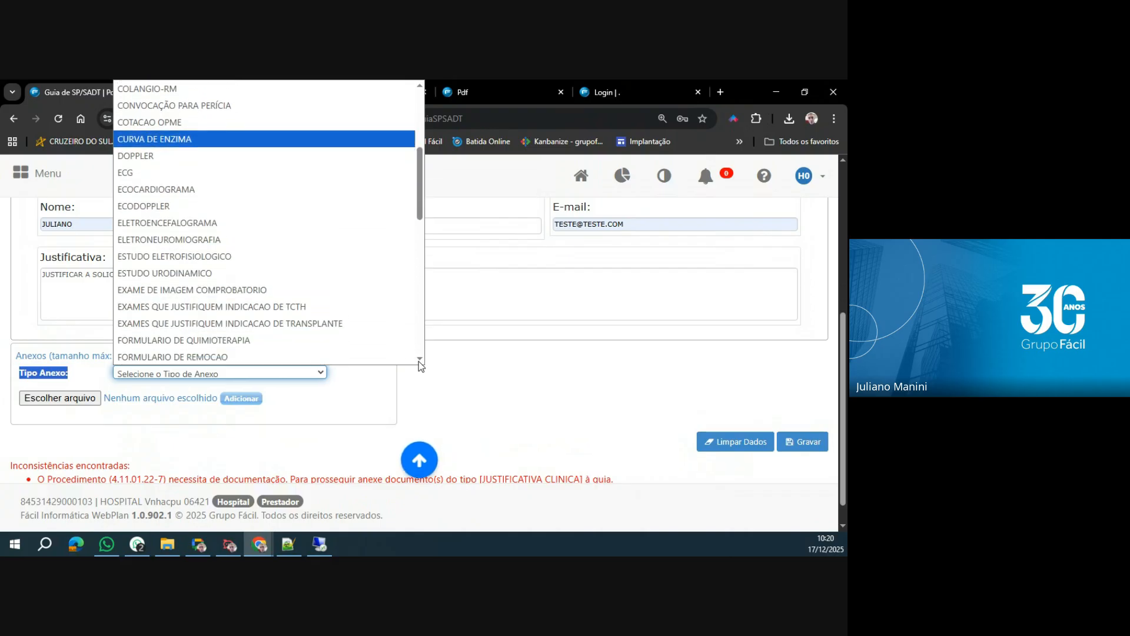
scroll(418, 361, down, 2)
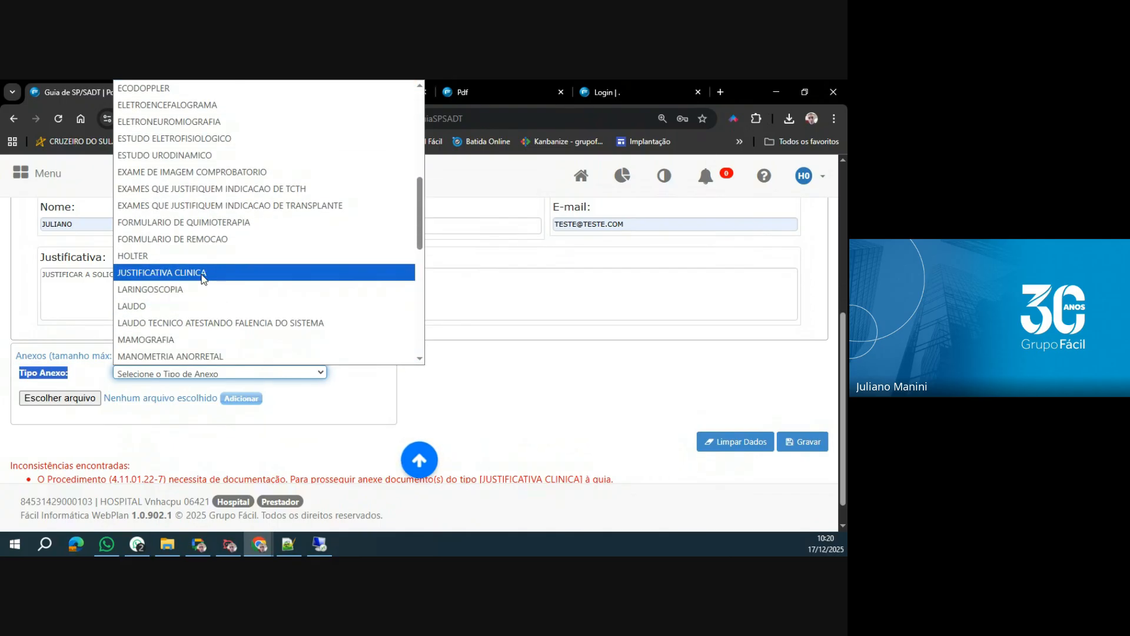
click(202, 274)
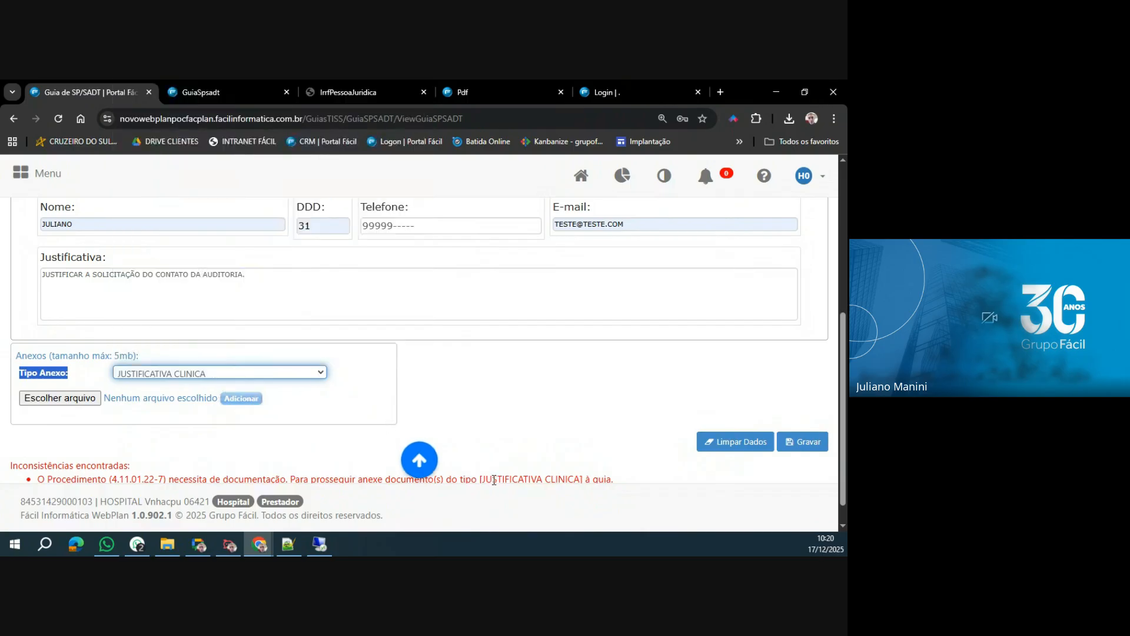
double_click(484, 480)
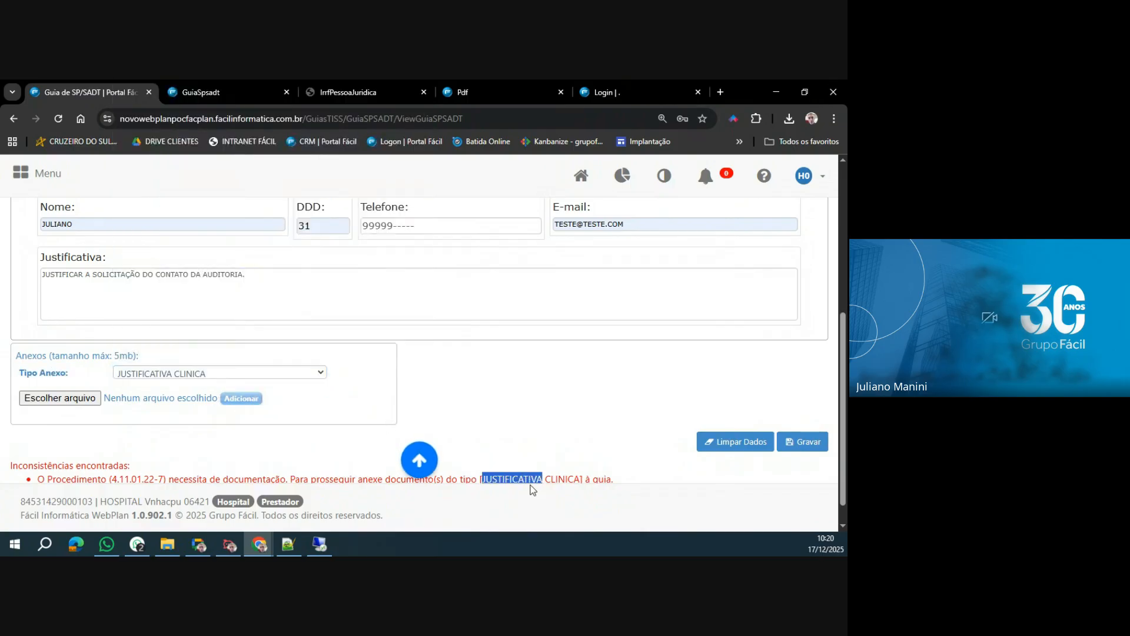
Attach the image LOGO GRUPO FÁCIL monocromatico_Prancheta 1-01 from the FUNDO DE TELA folder to the guia.
click(88, 402)
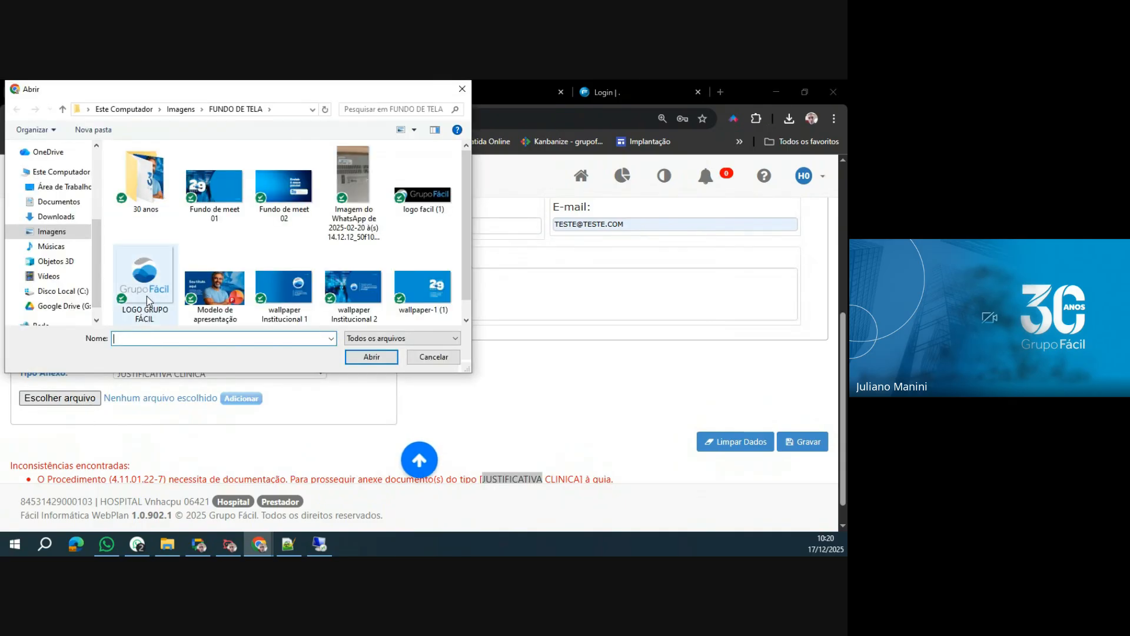
click(147, 295)
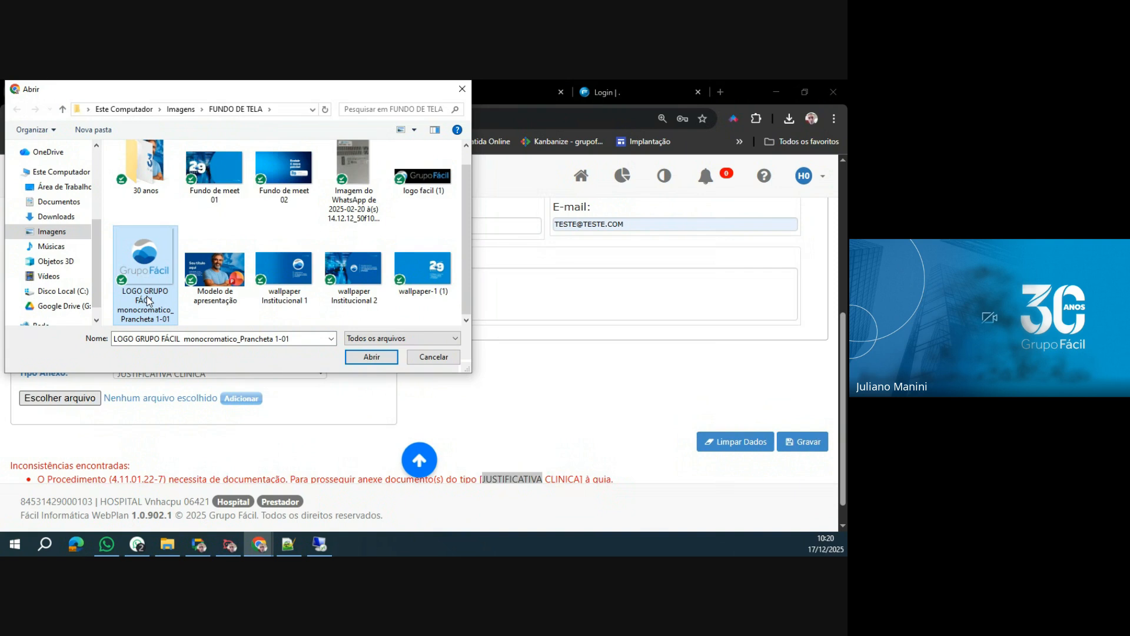
click(380, 358)
click(245, 401)
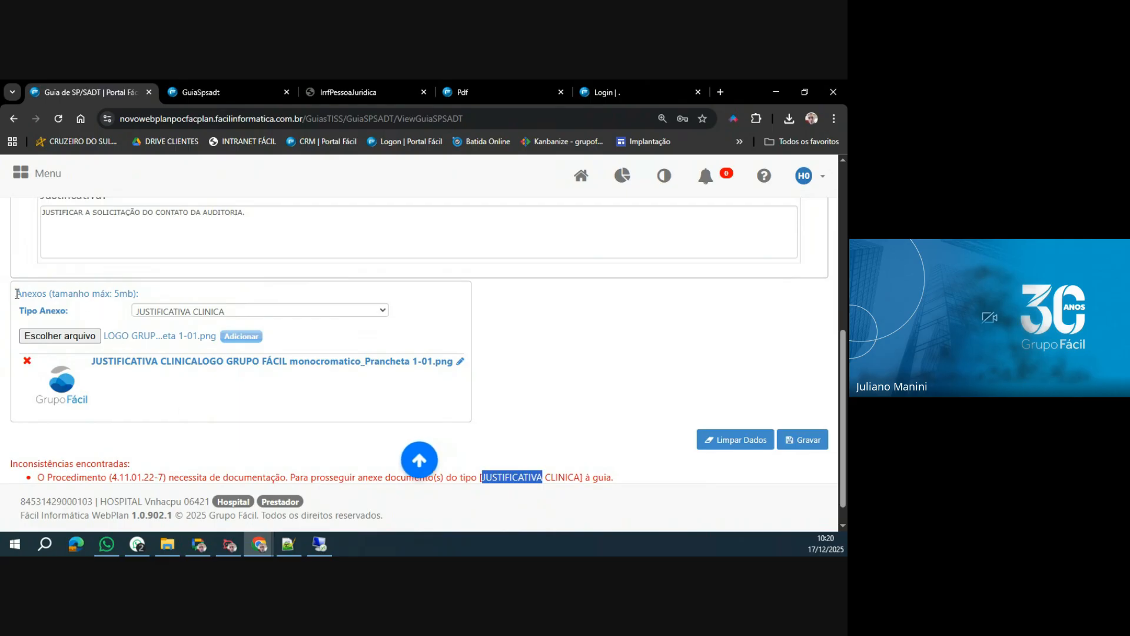
Highlight the Anexos size limit and try to add the same logo file a second time.
drag(16, 293, 153, 294)
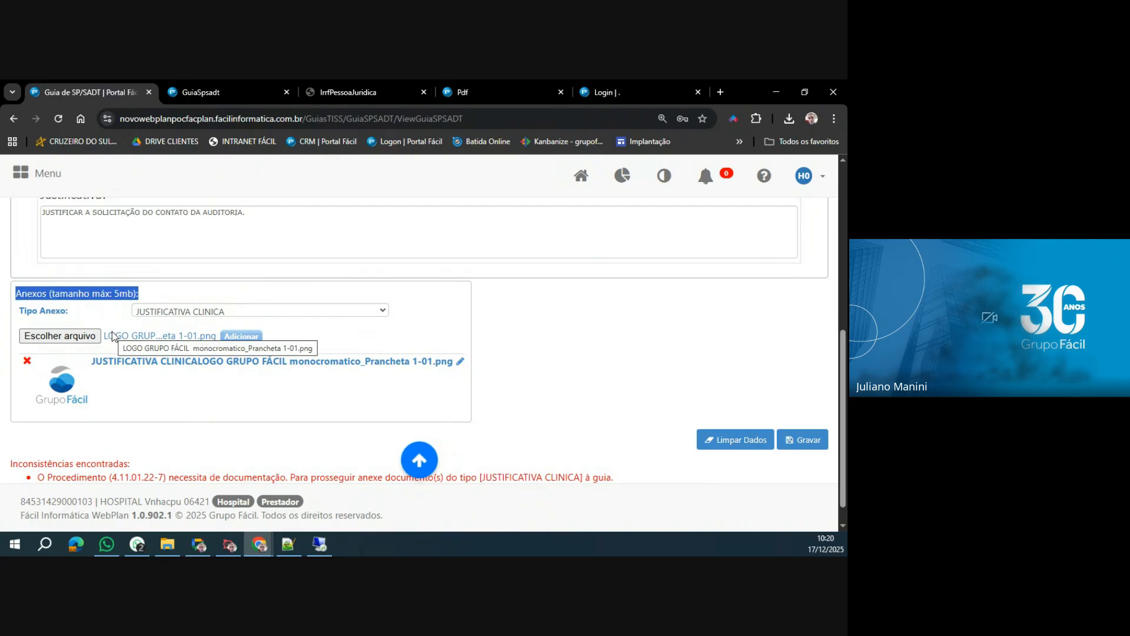
click(240, 336)
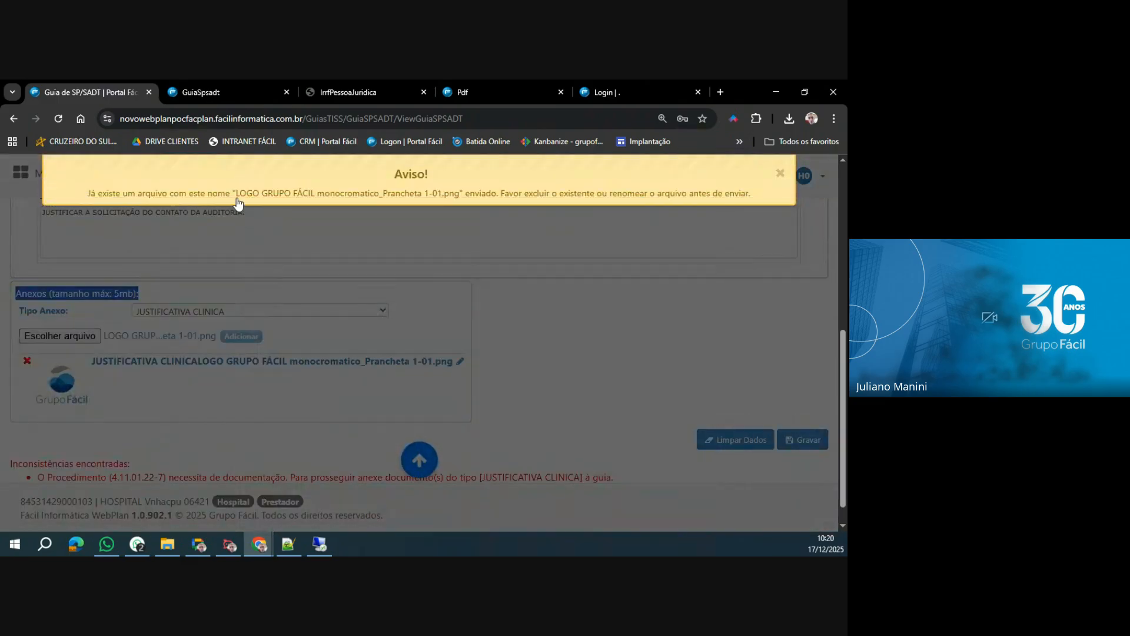
click(292, 201)
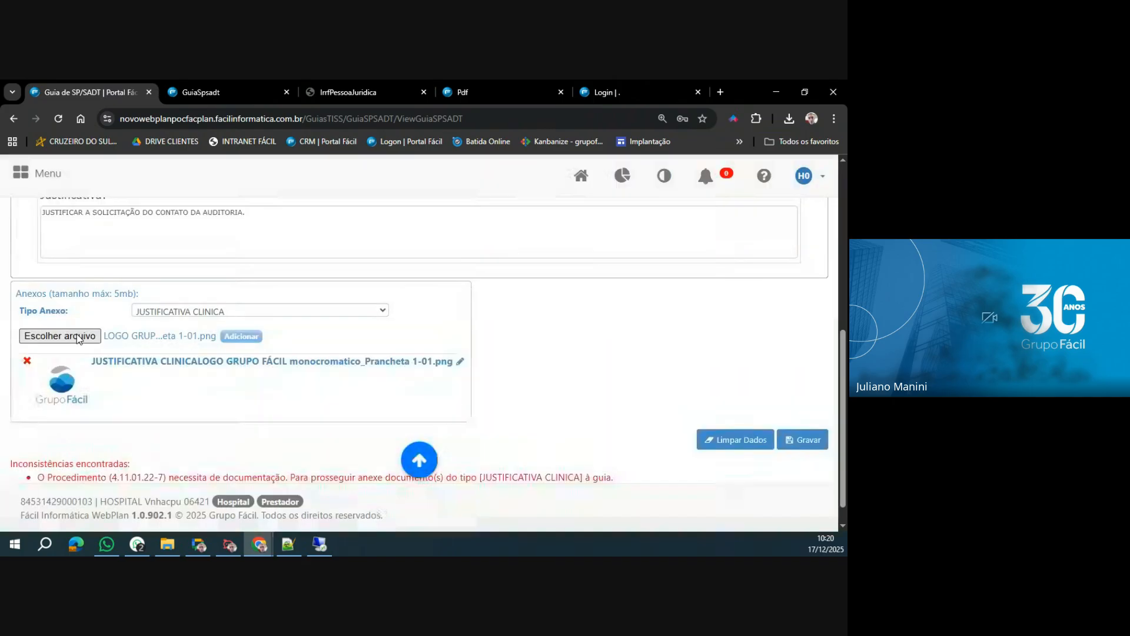
Choose the CRM - INTERNO shortcut from Área de Trabalho as another file for the JUSTIFICATIVA CLINICA attachment.
click(79, 339)
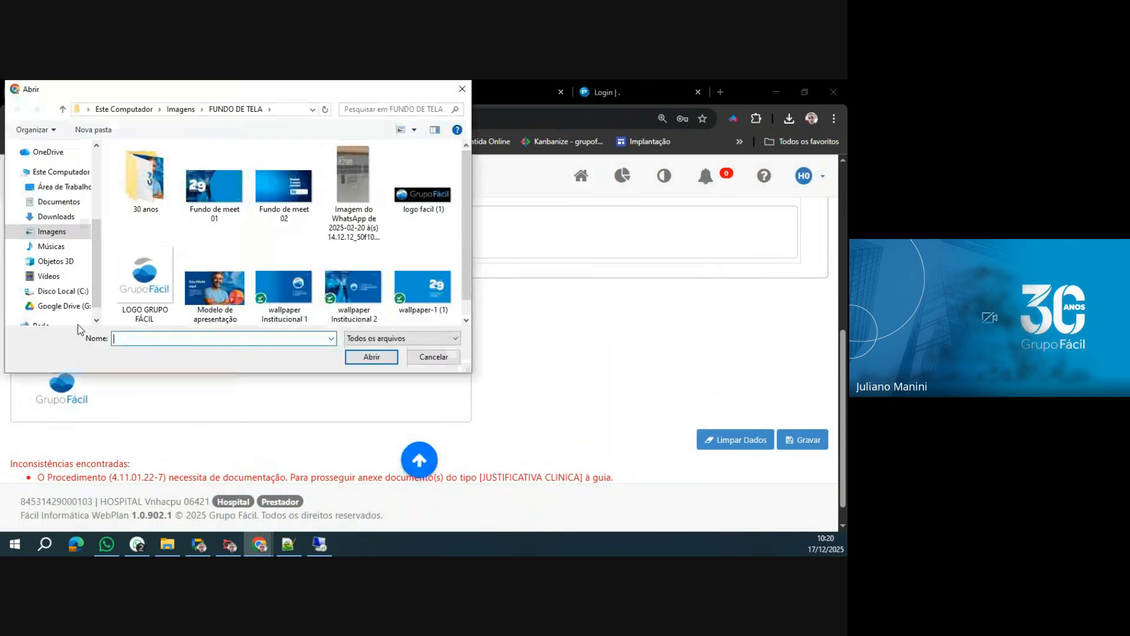
click(64, 187)
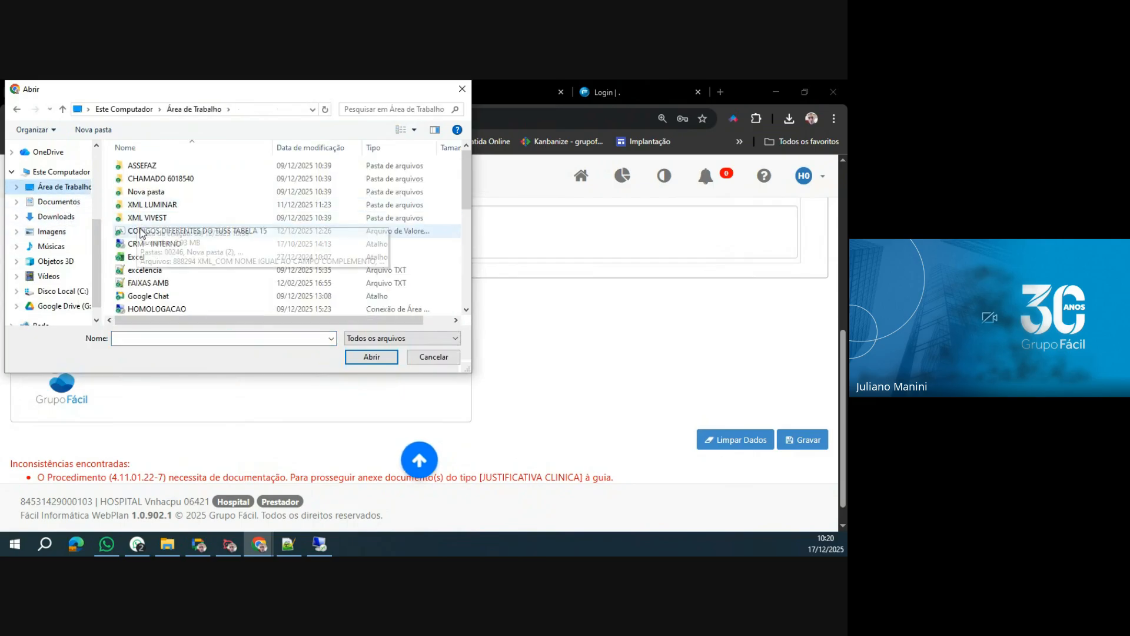
click(145, 245)
click(371, 357)
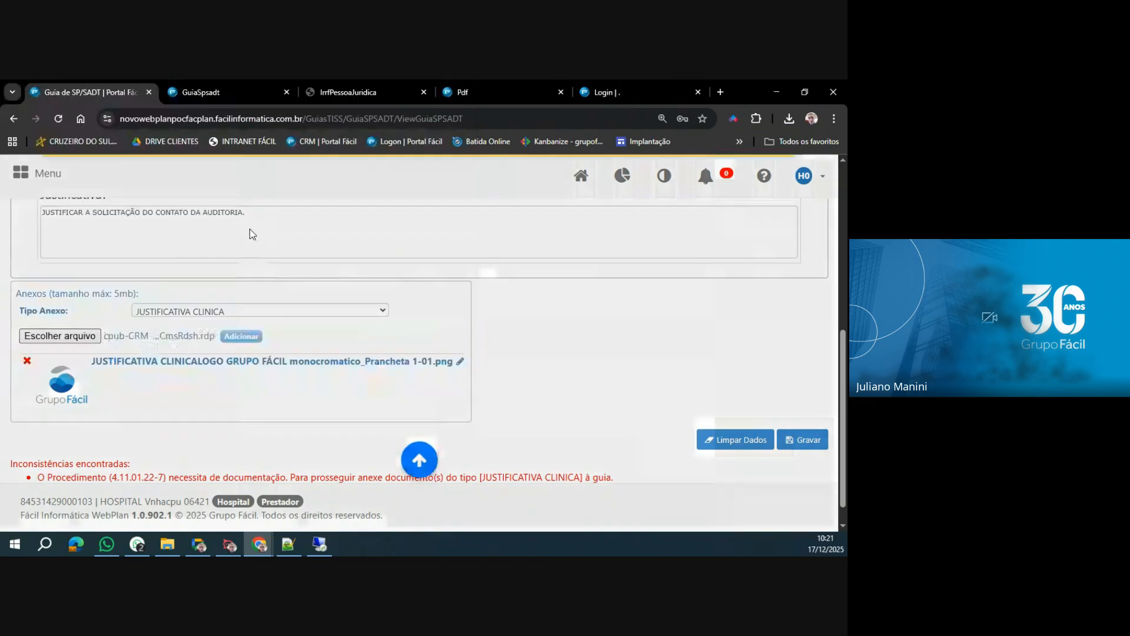
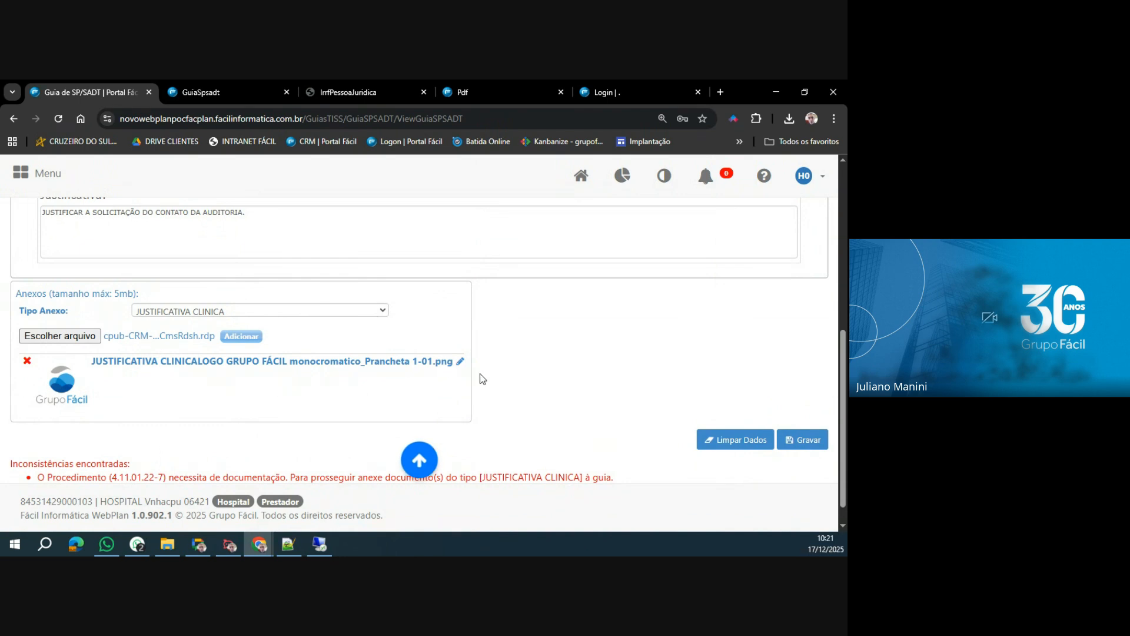
Save the guia, confirm the SP/SADT request and highlight the authorization status in the response.
click(805, 443)
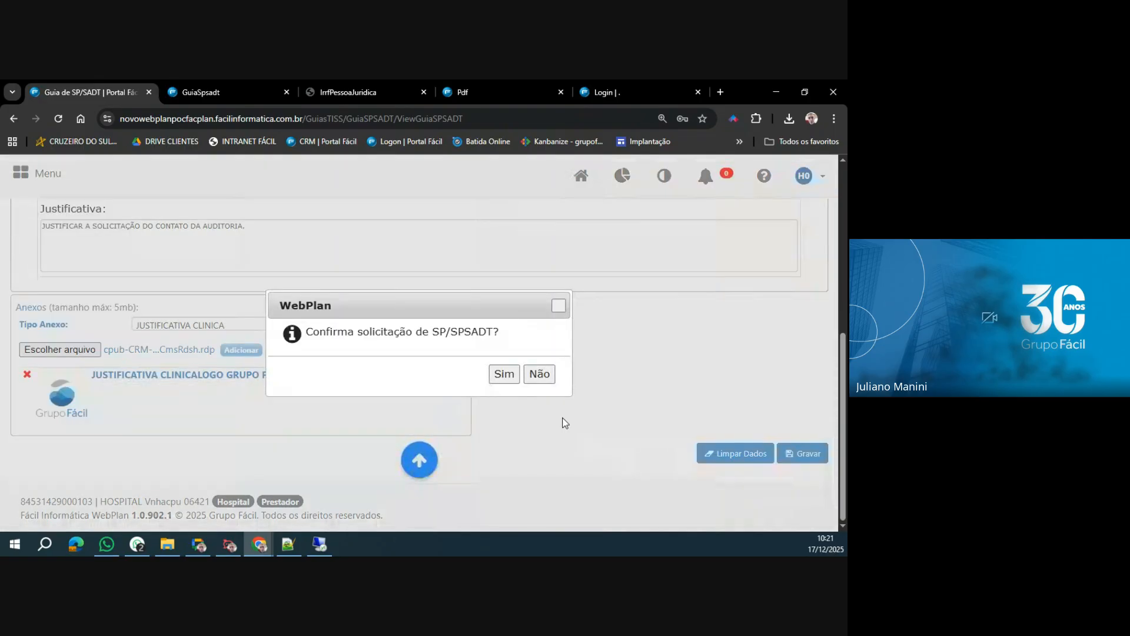
click(502, 376)
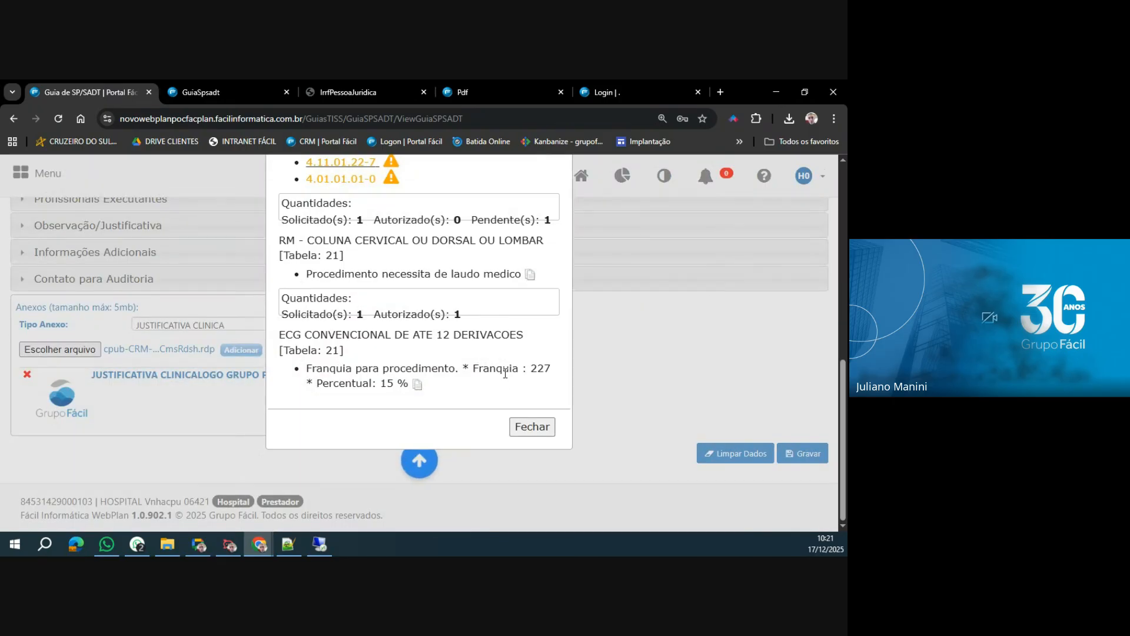
scroll(428, 292, up, 2)
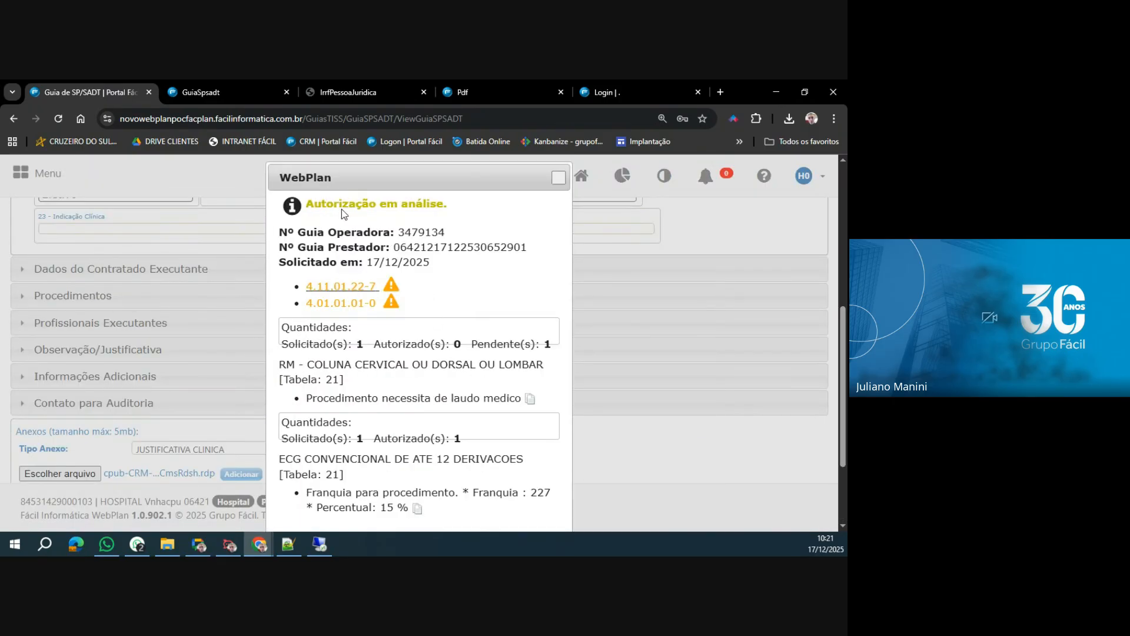
drag(311, 204, 433, 208)
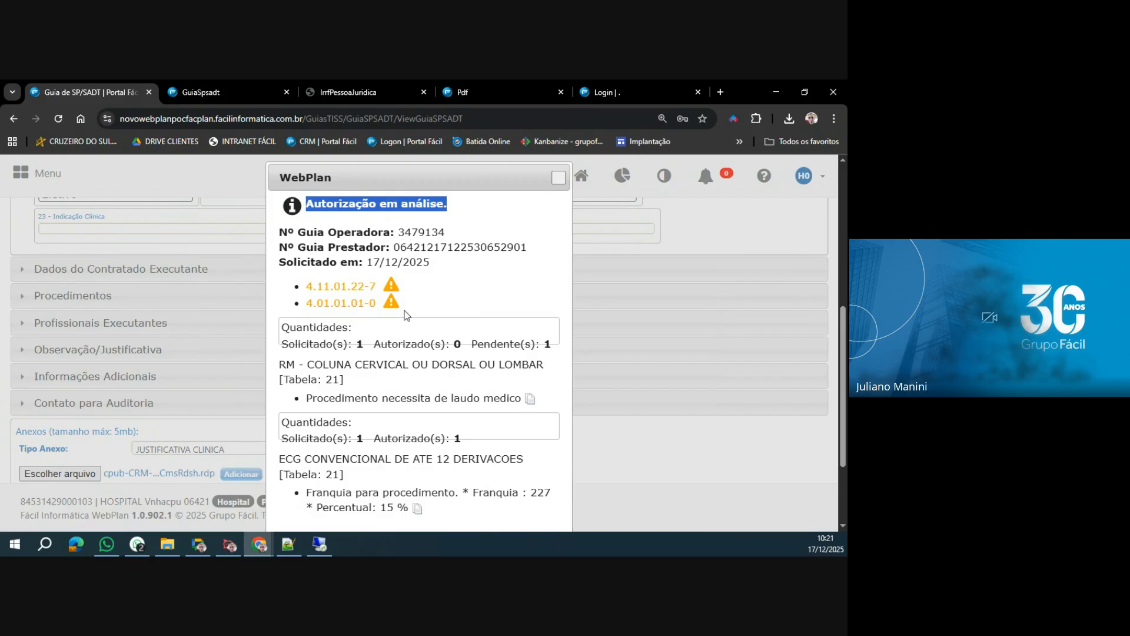
Review the response's procedure details and copy the Nº Guia Operadora.
scroll(411, 418, down, 3)
scroll(411, 398, up, 3)
double_click(430, 231)
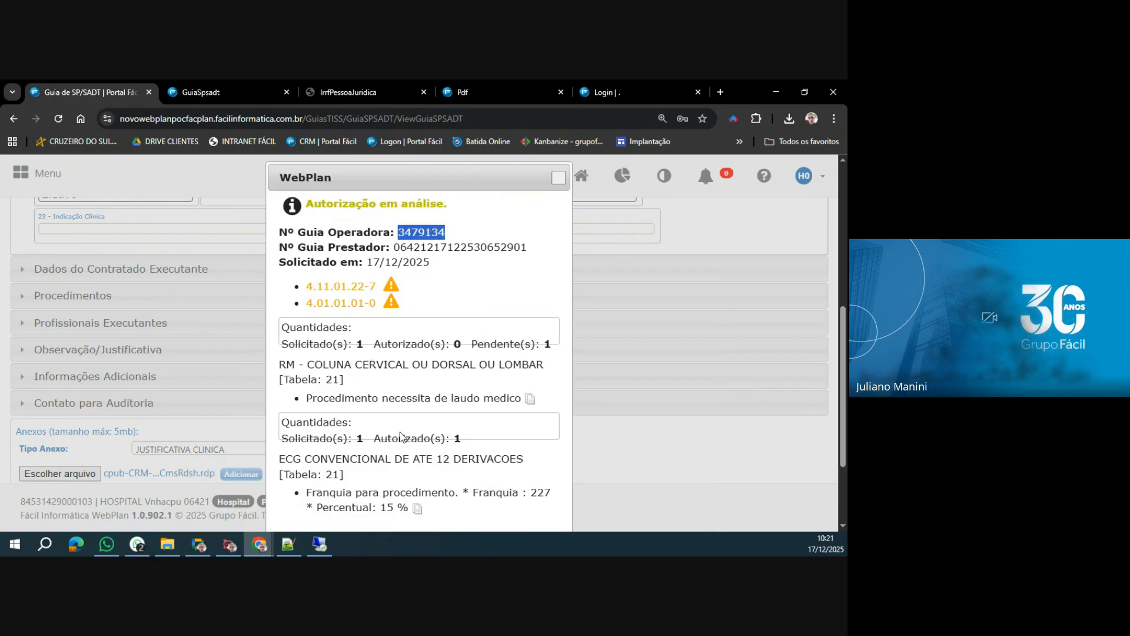
Switch to the rdp.facil.hosting remote desktop, reset the Guia monitor and launch FacMenu from the POCFACPLAN folder.
click(320, 544)
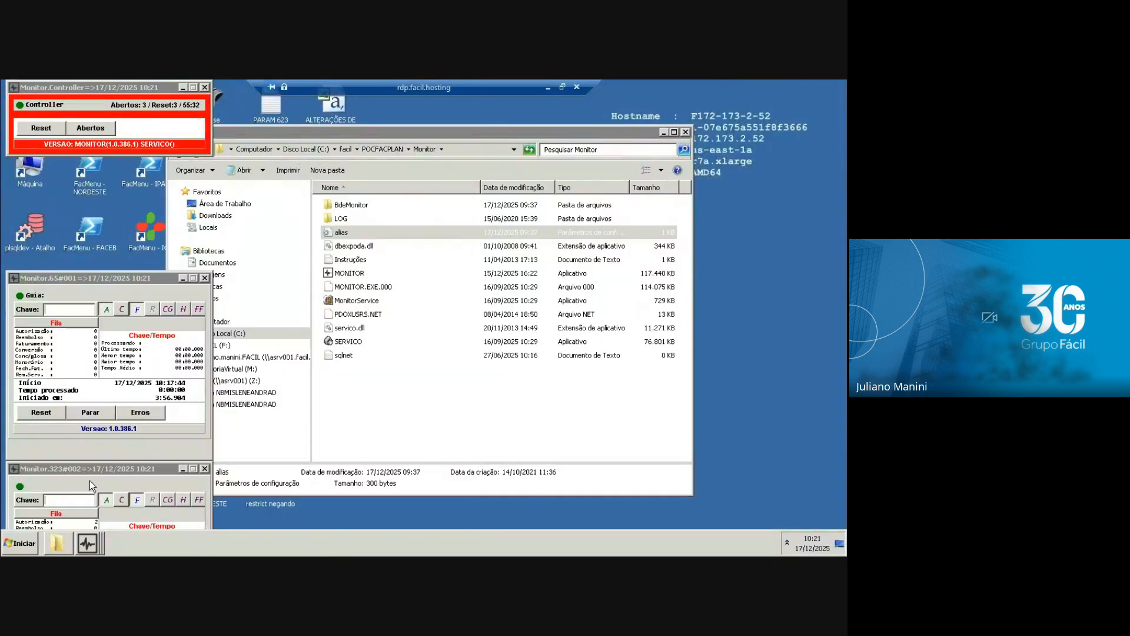
click(38, 414)
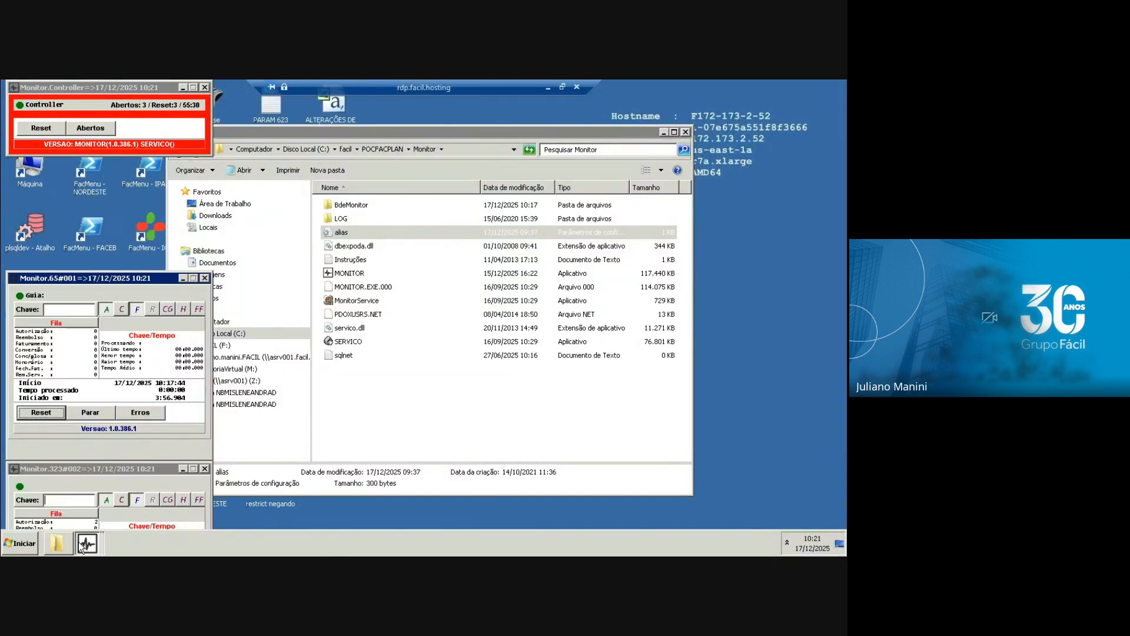
click(377, 154)
click(348, 274)
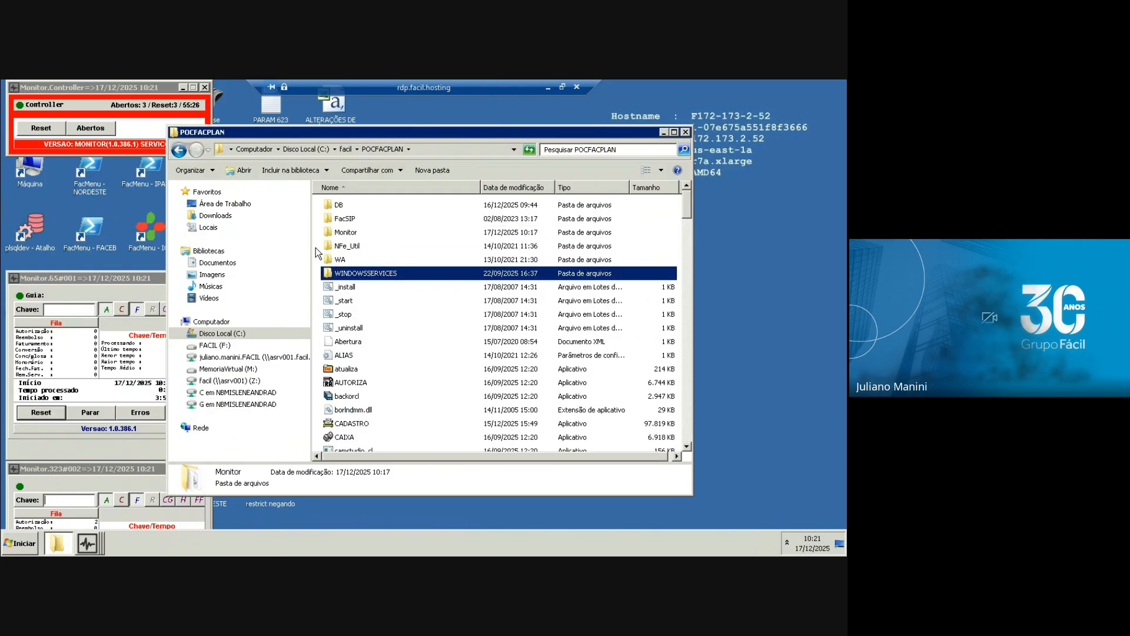
text(facm)
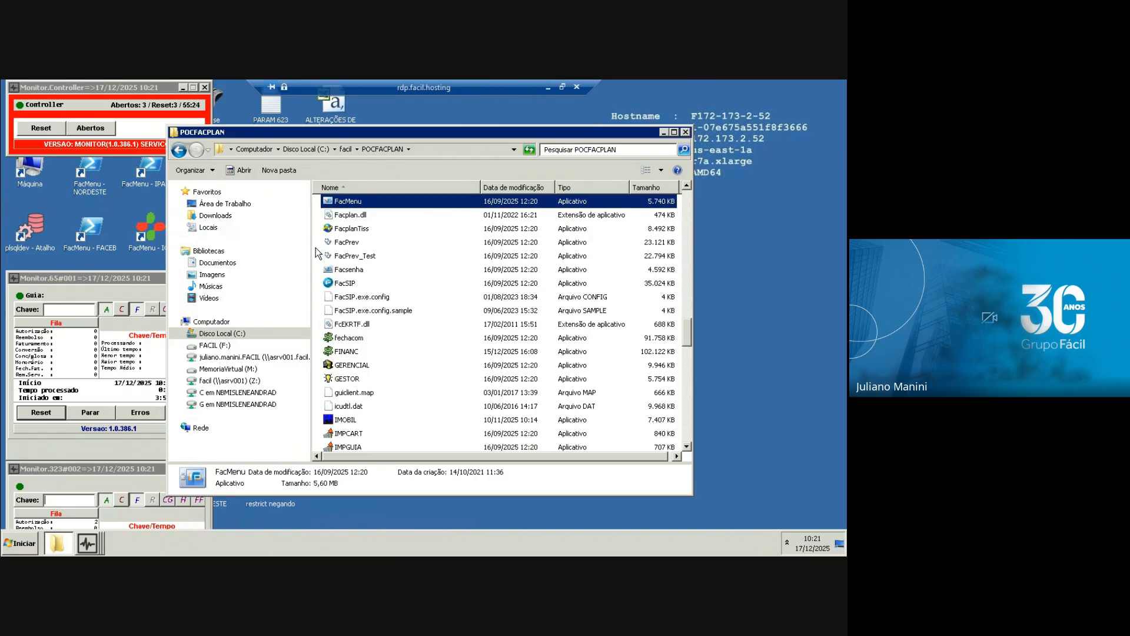
key(Return)
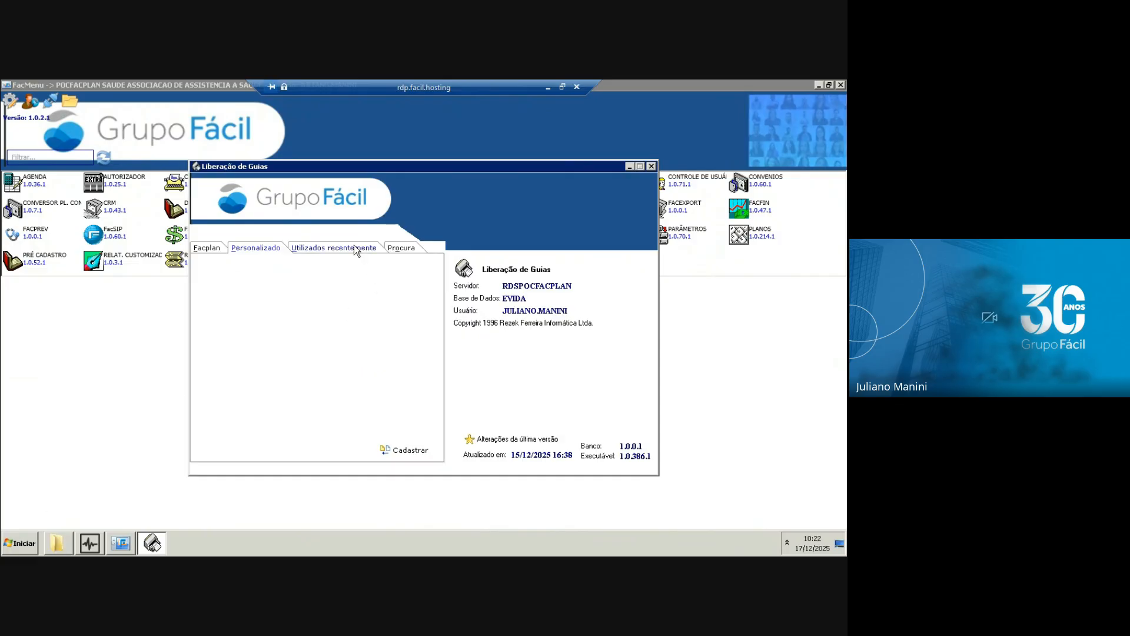
From the recently used items in Liberação de Guias, open Serviços and its Localização de Serviços utility.
click(354, 247)
double_click(275, 264)
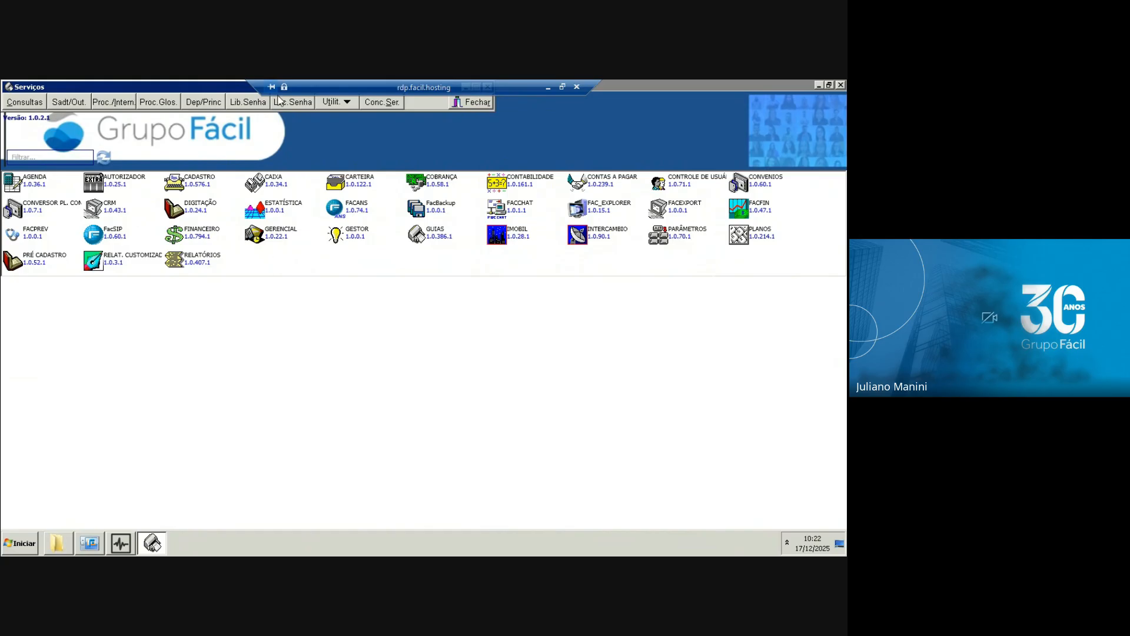
click(342, 102)
click(347, 117)
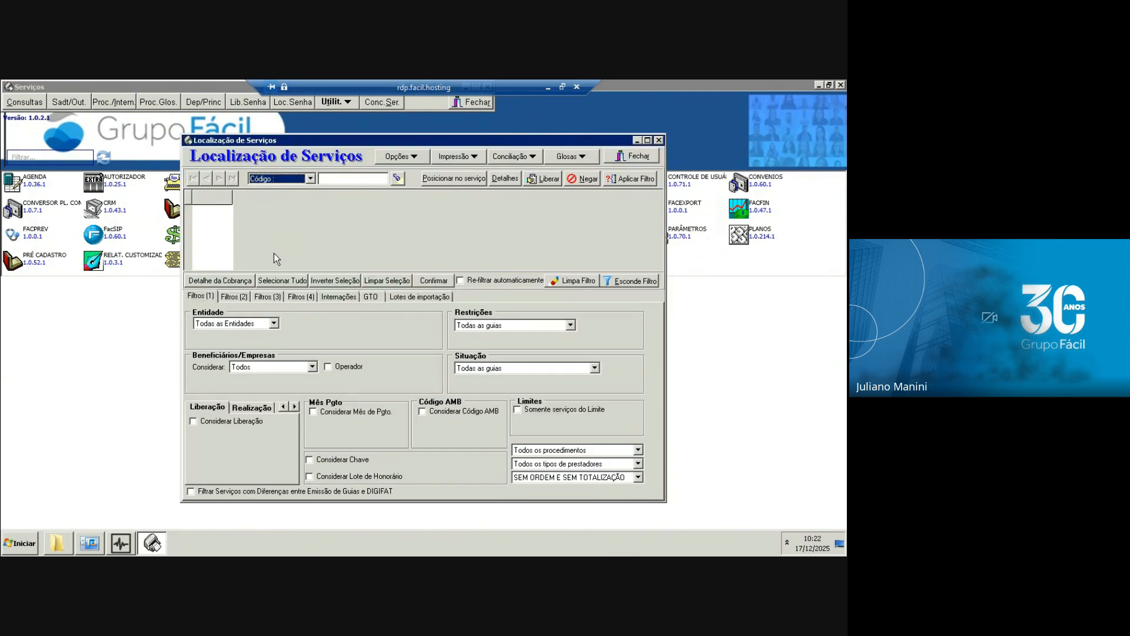
Search by Núm Guia Facplan with the copied guia number and check the Situação of procedures 4.11.01.22-7 and 4.01.01.01-0.
click(310, 179)
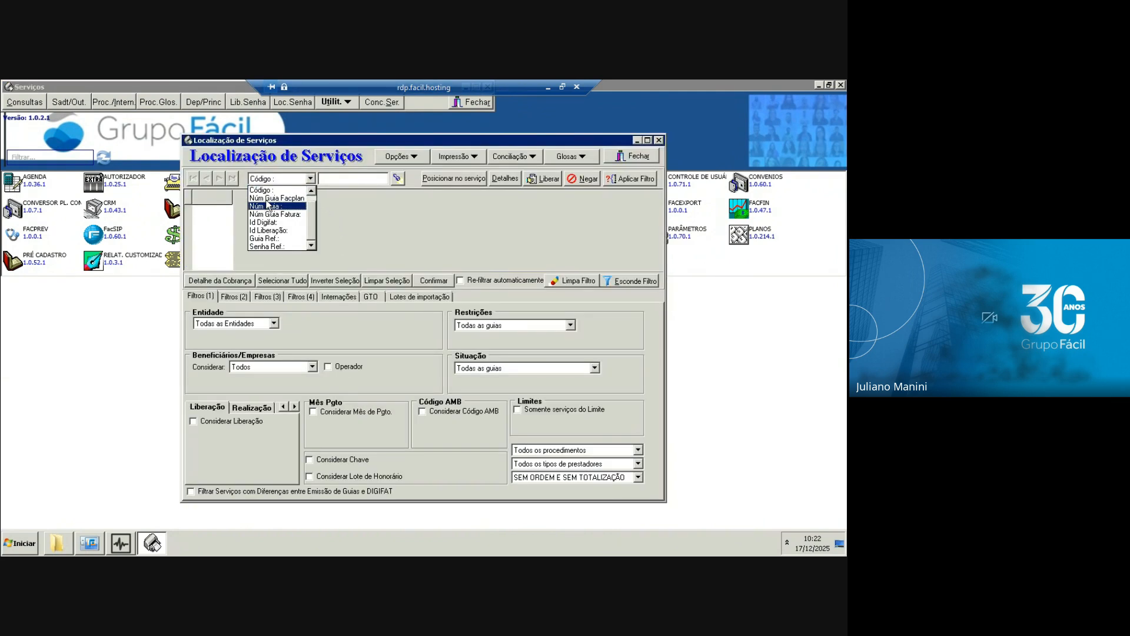
click(277, 207)
click(354, 178)
key(Return)
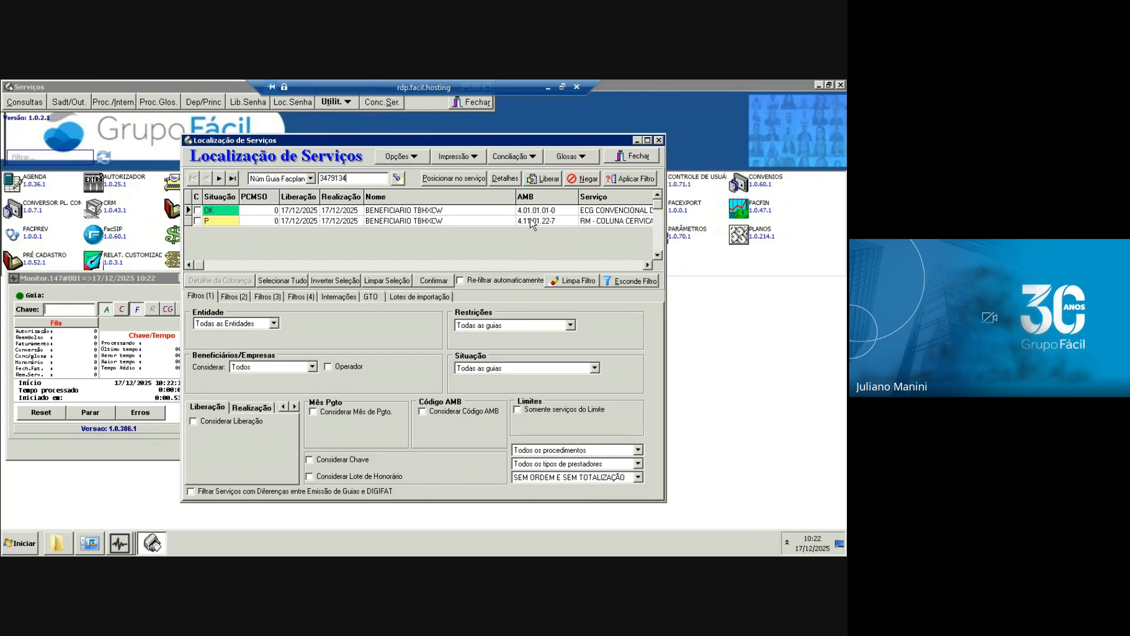
click(495, 223)
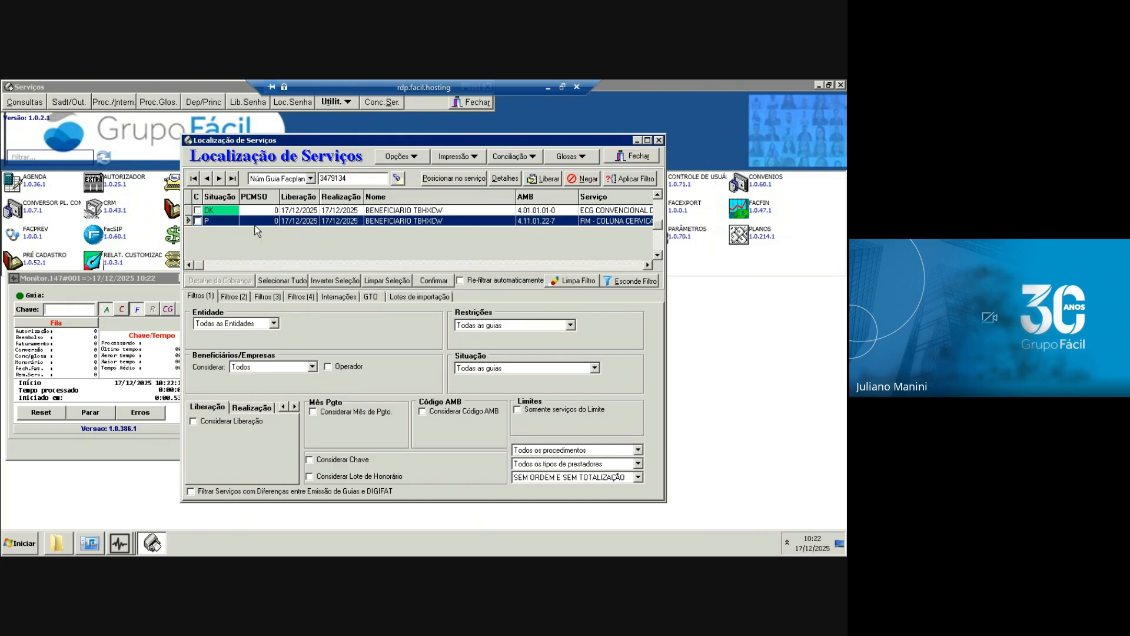
click(219, 212)
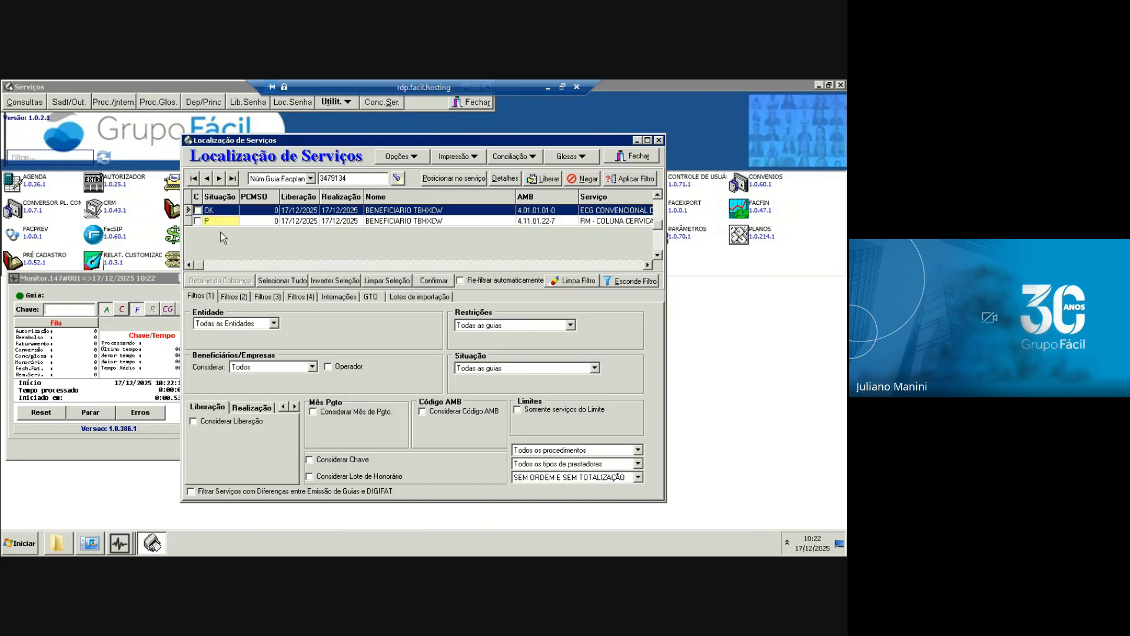
Switch back to the browser, reload the Portal Fácil login page and sign in with the username and account password.
click(548, 86)
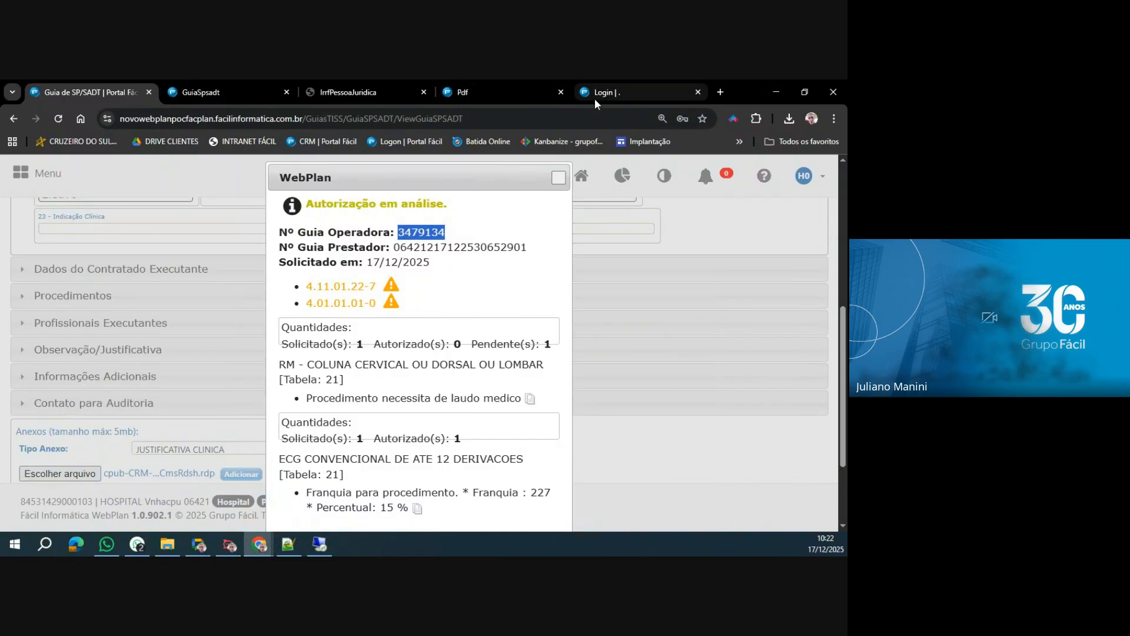
click(624, 93)
click(58, 118)
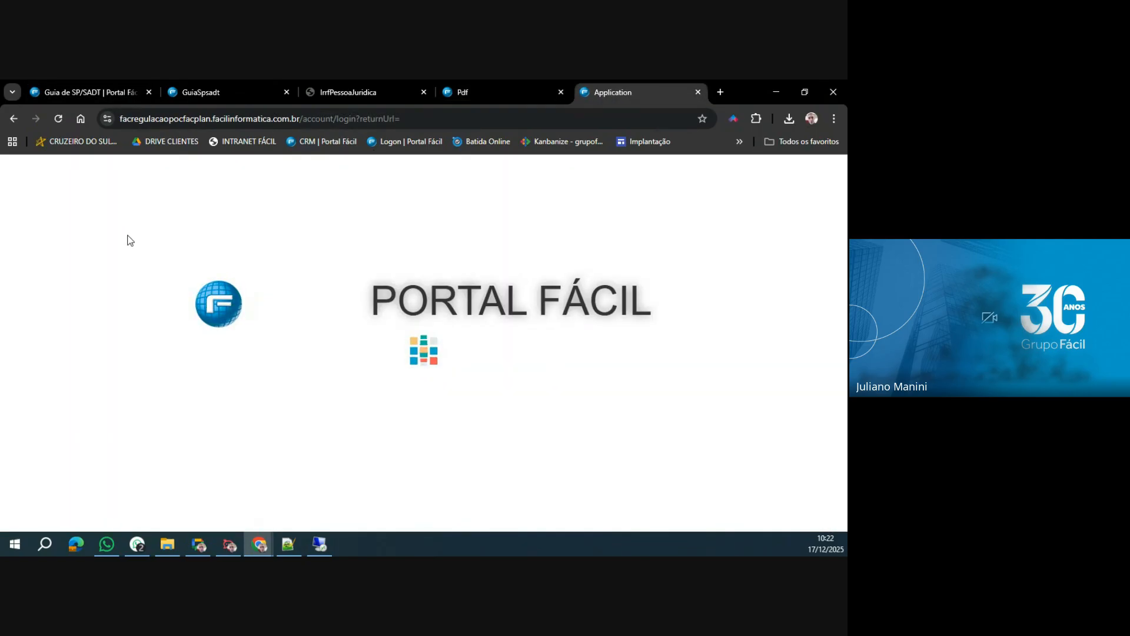
click(108, 273)
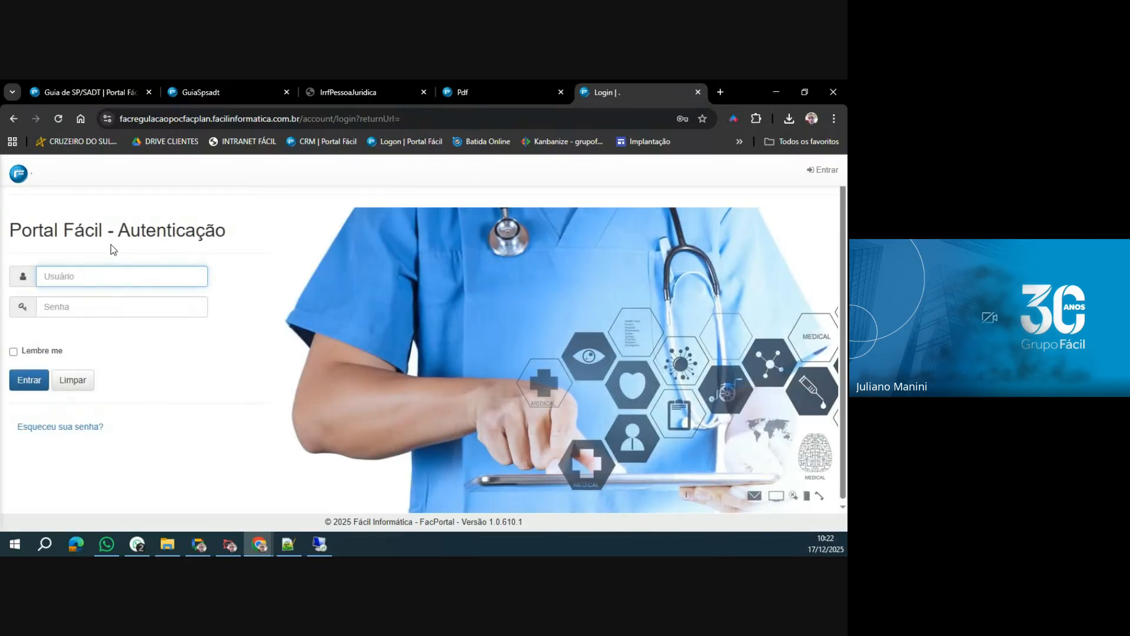
key(Tab)
text(••••••••••)
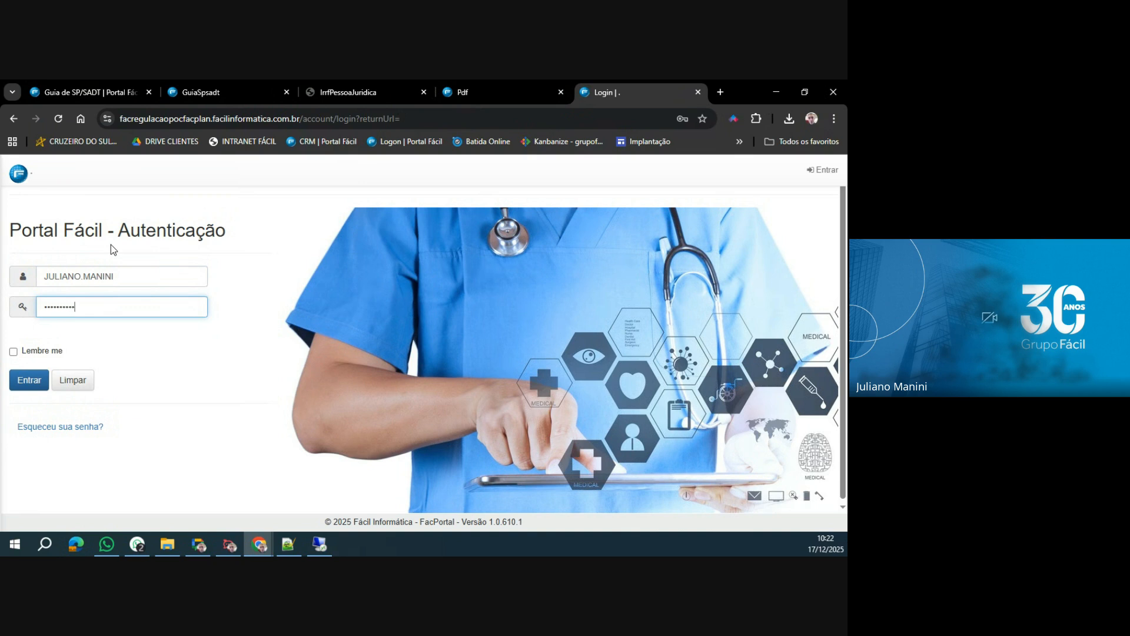
text(••••)
key(Return)
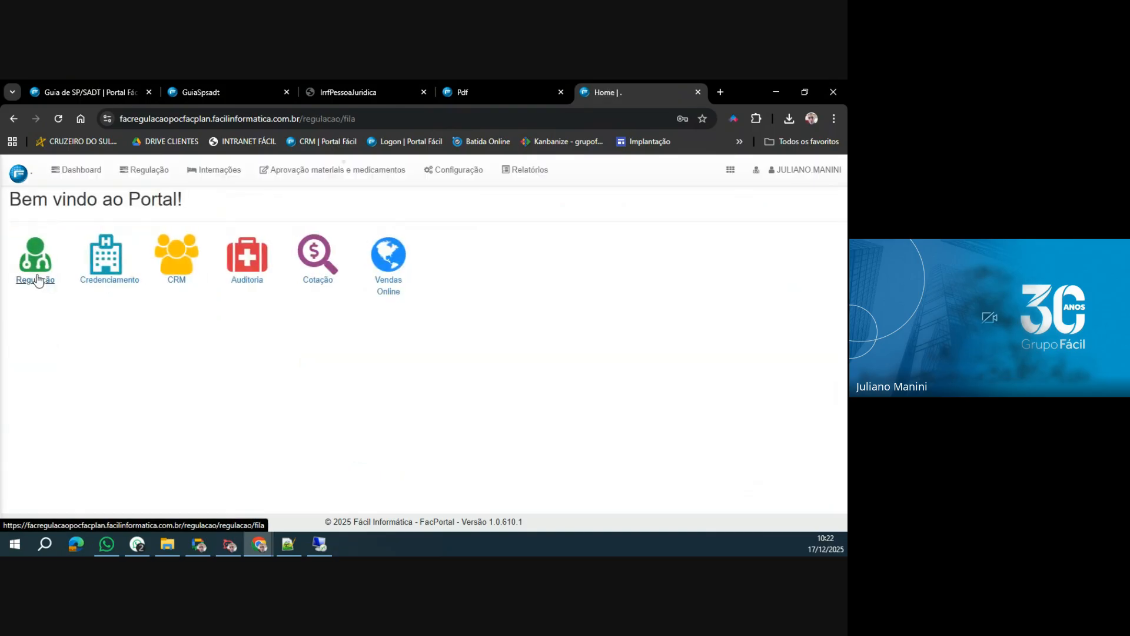
Enter the Regulação module and view Monitoramento de Execução to check the latest guia import executions.
click(38, 280)
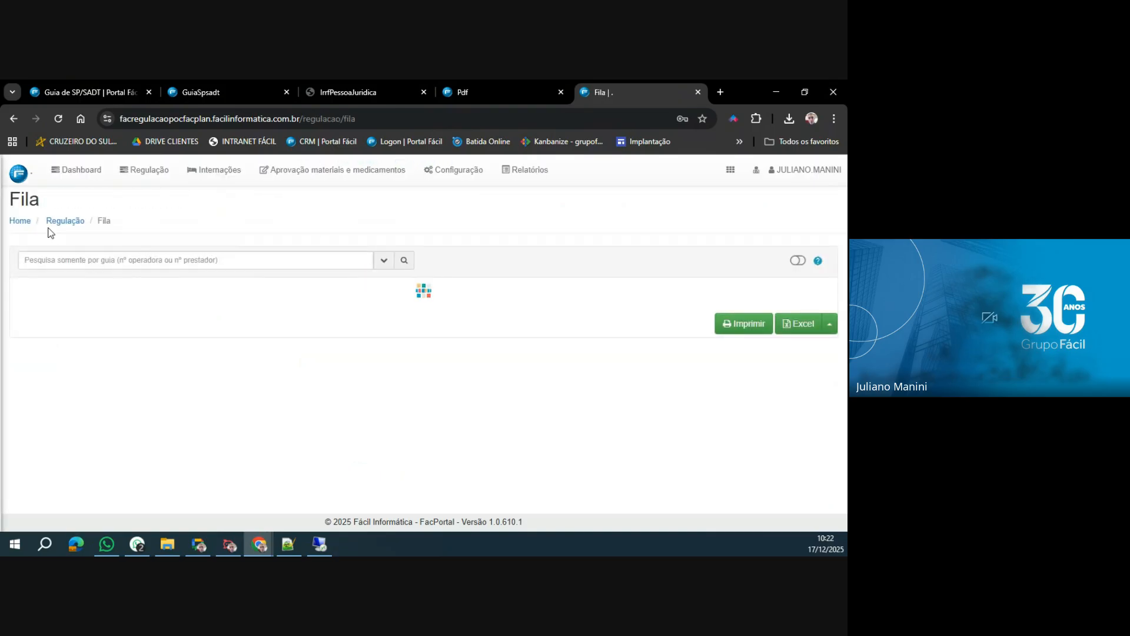
click(457, 171)
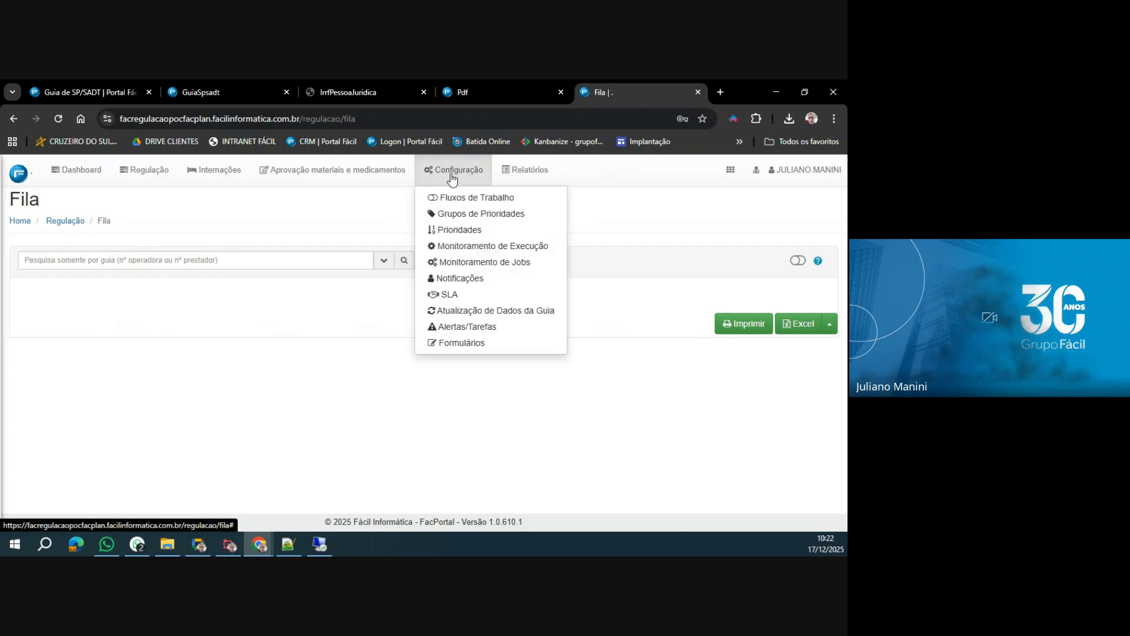
click(488, 248)
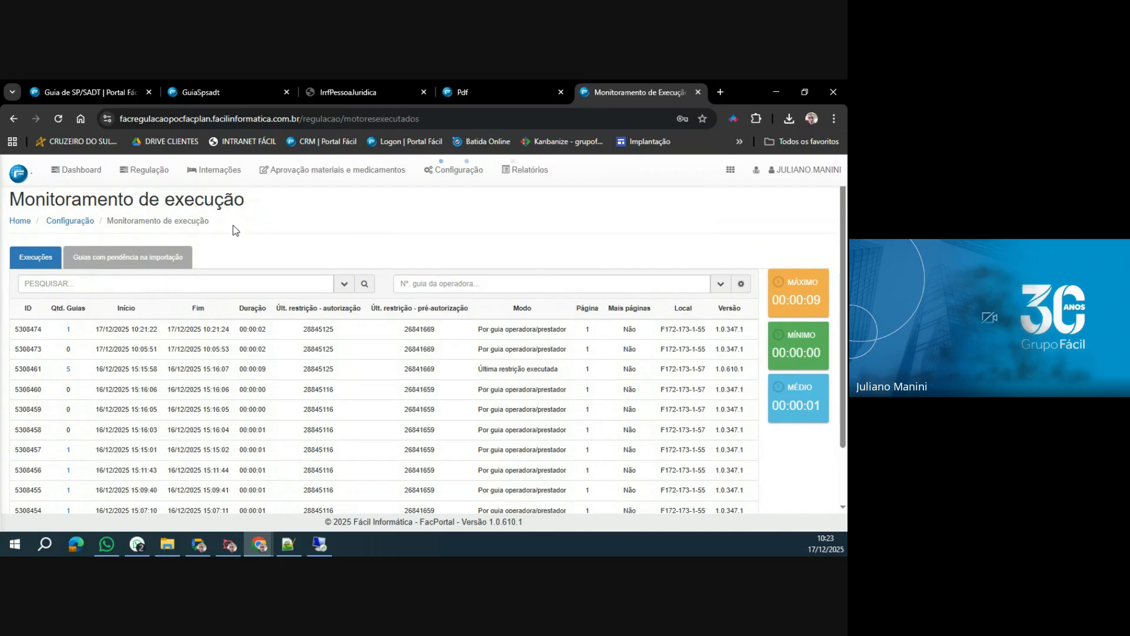
Search the Regulação Fila for the copied guia number and open that guia for regulation.
click(148, 177)
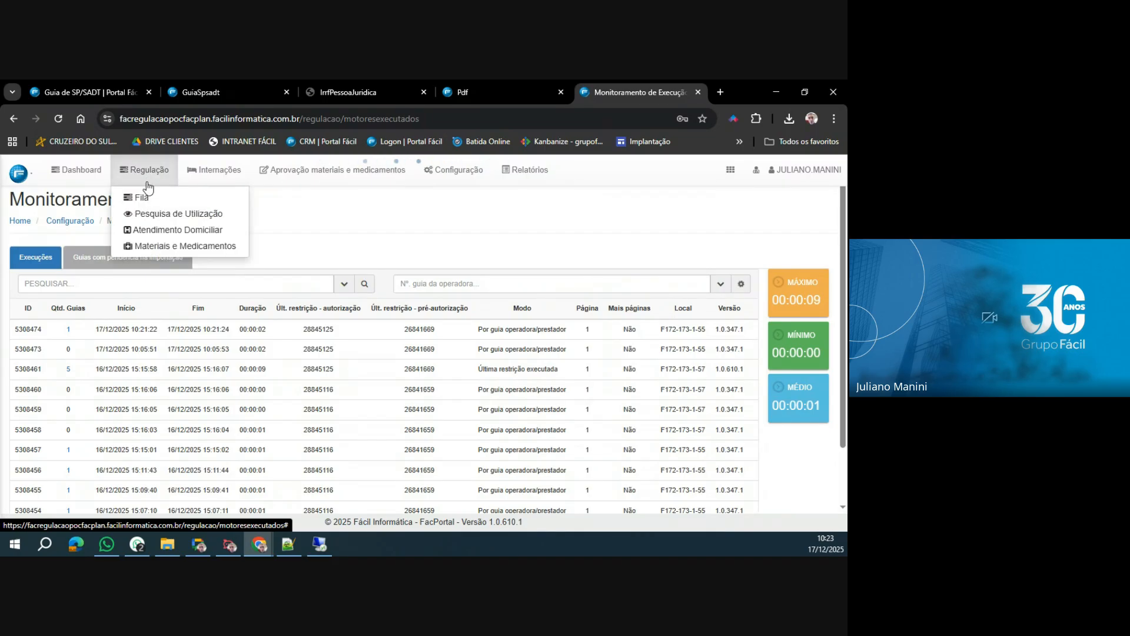
click(145, 197)
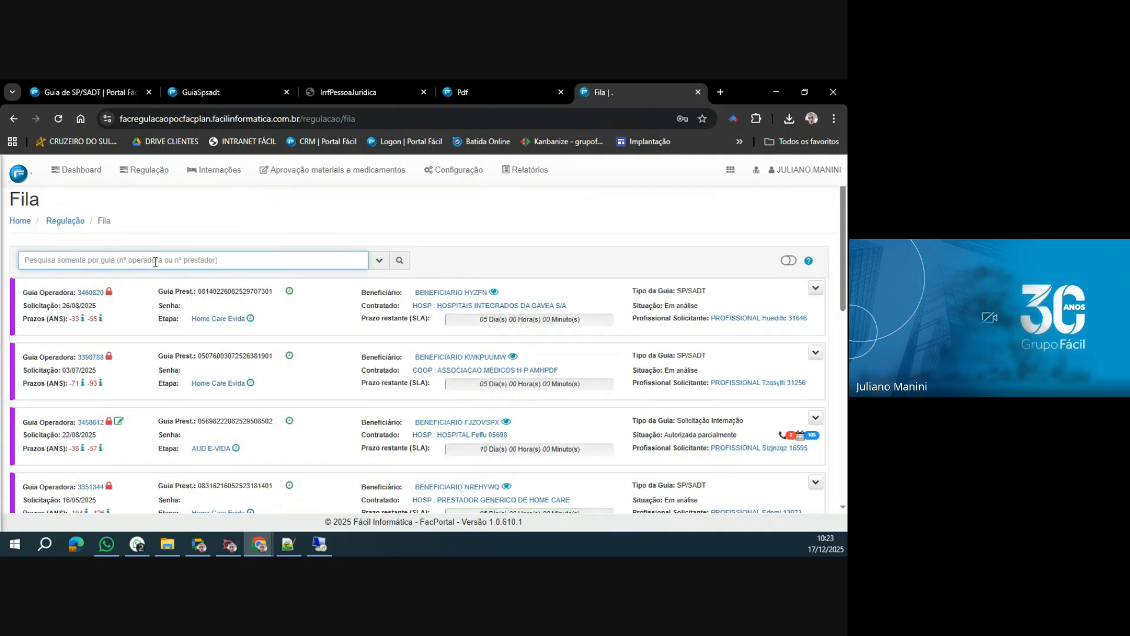
click(399, 260)
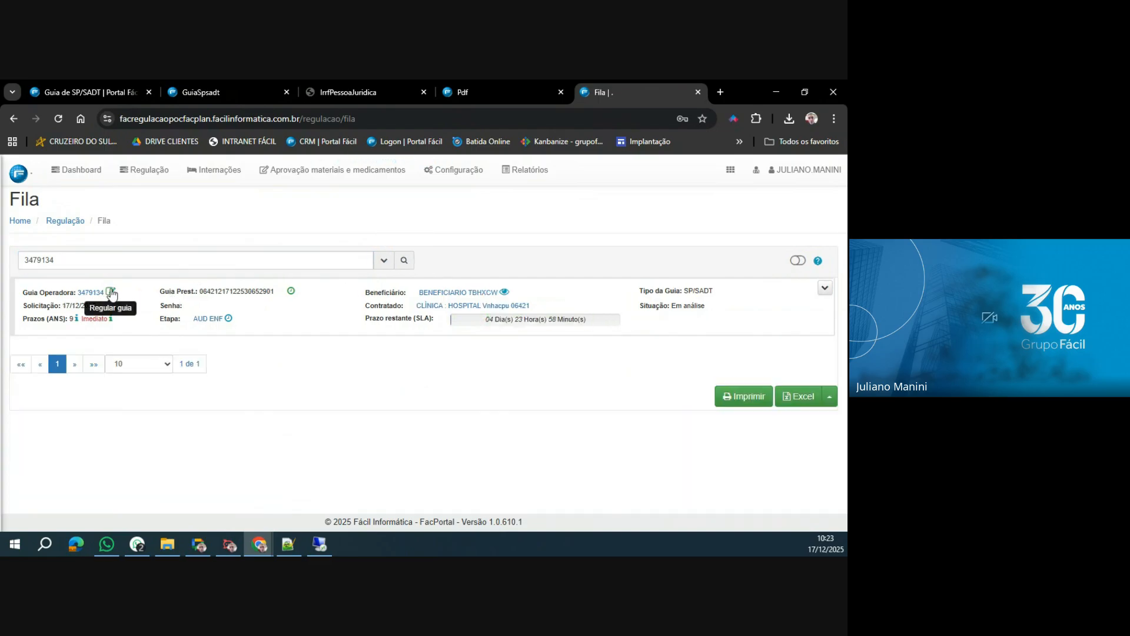
click(110, 291)
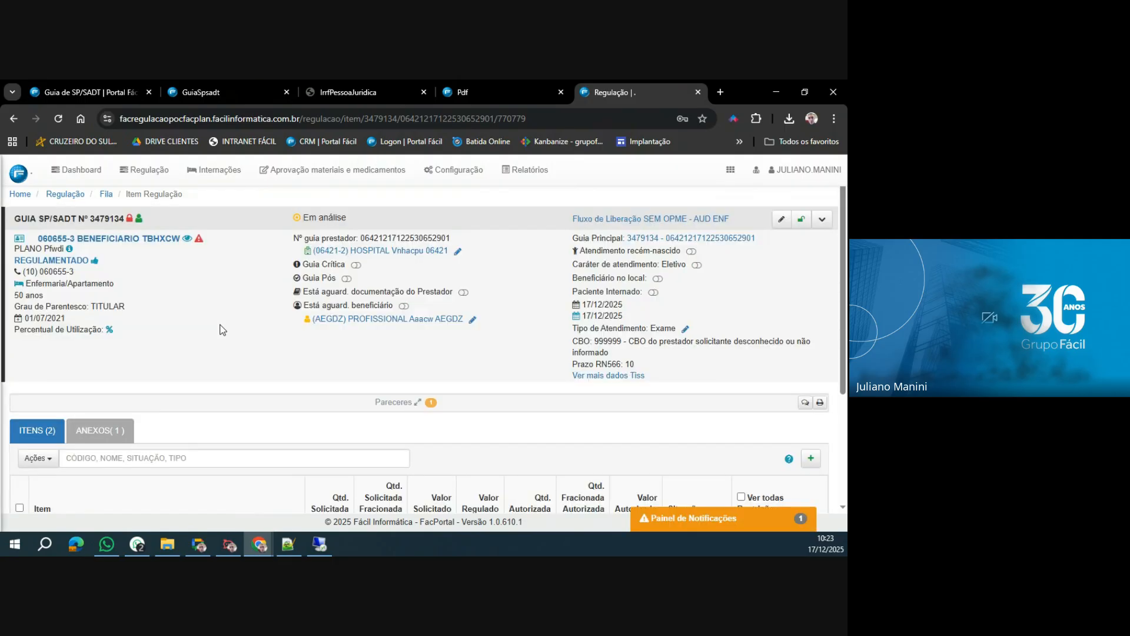
Fill in the pending Formulário Regulação with a placeholder patient name and date of birth, then conclude and close it.
click(659, 520)
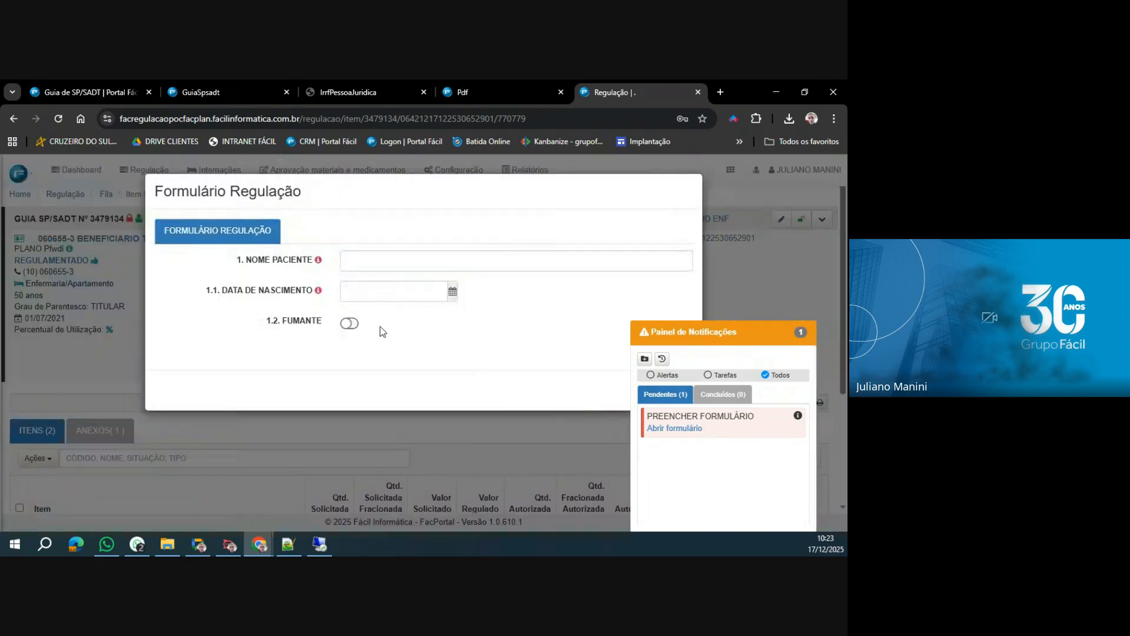
text(adewewqe)
click(356, 300)
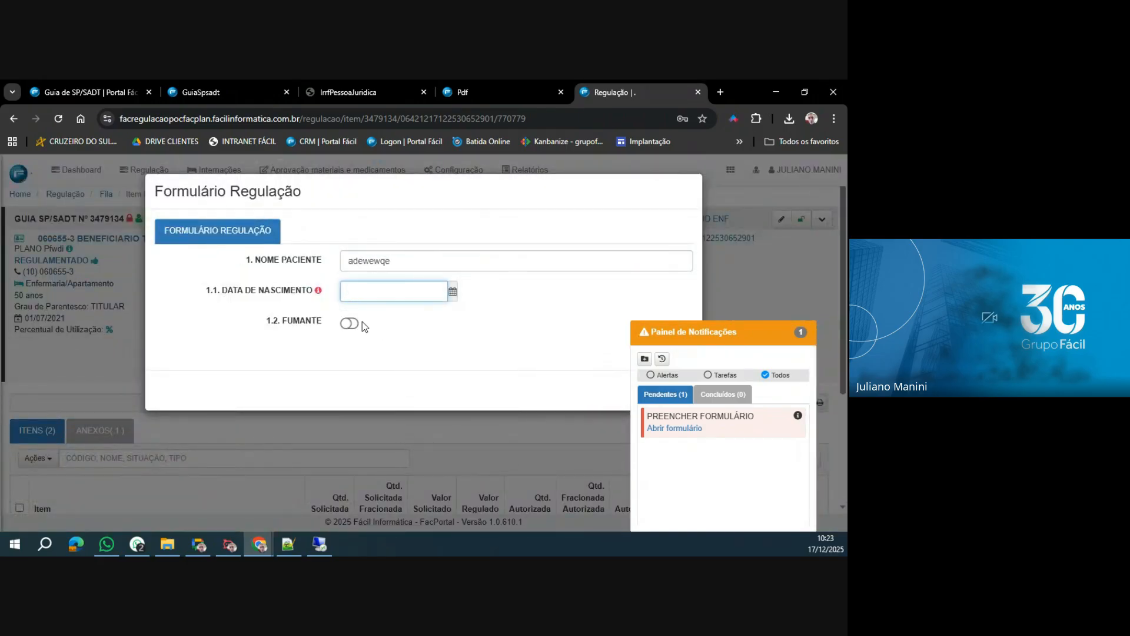
text(01/01/2000)
click(479, 340)
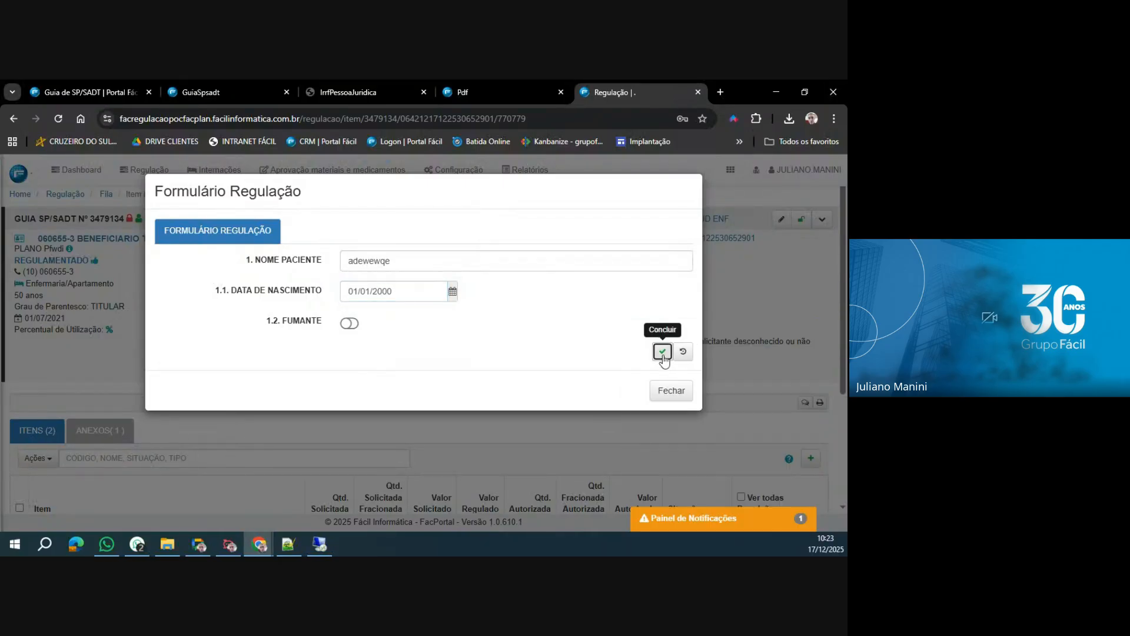
click(662, 351)
click(671, 406)
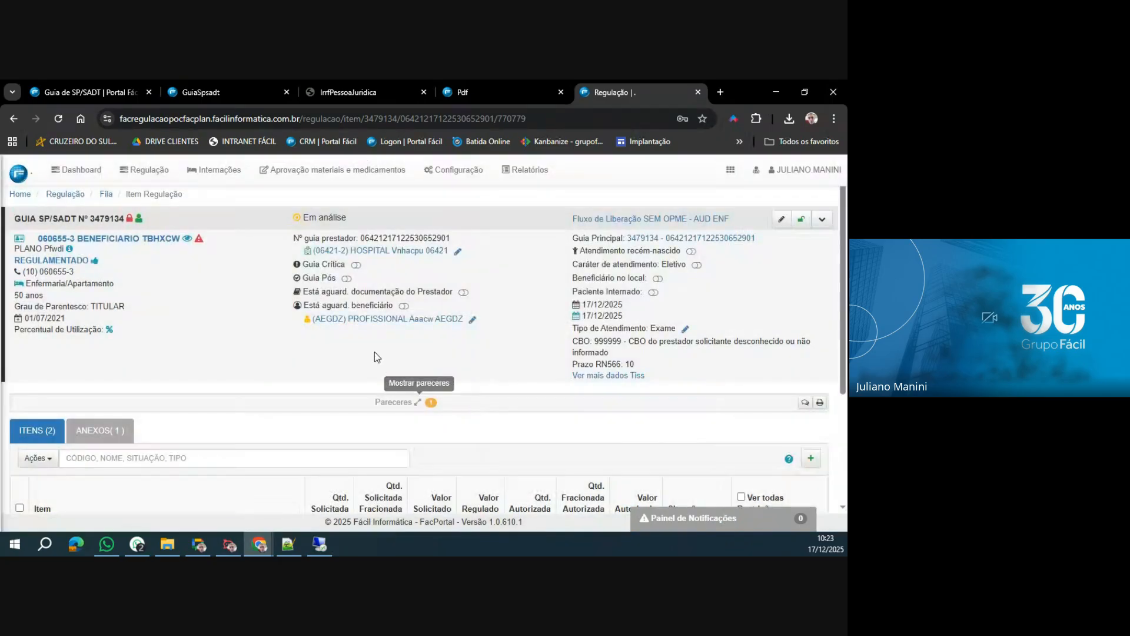
Expand the guia's Pareceres, highlight the contact details and justification sent to the auditoria, and view the Anexos.
scroll(391, 331, down, 2)
click(413, 280)
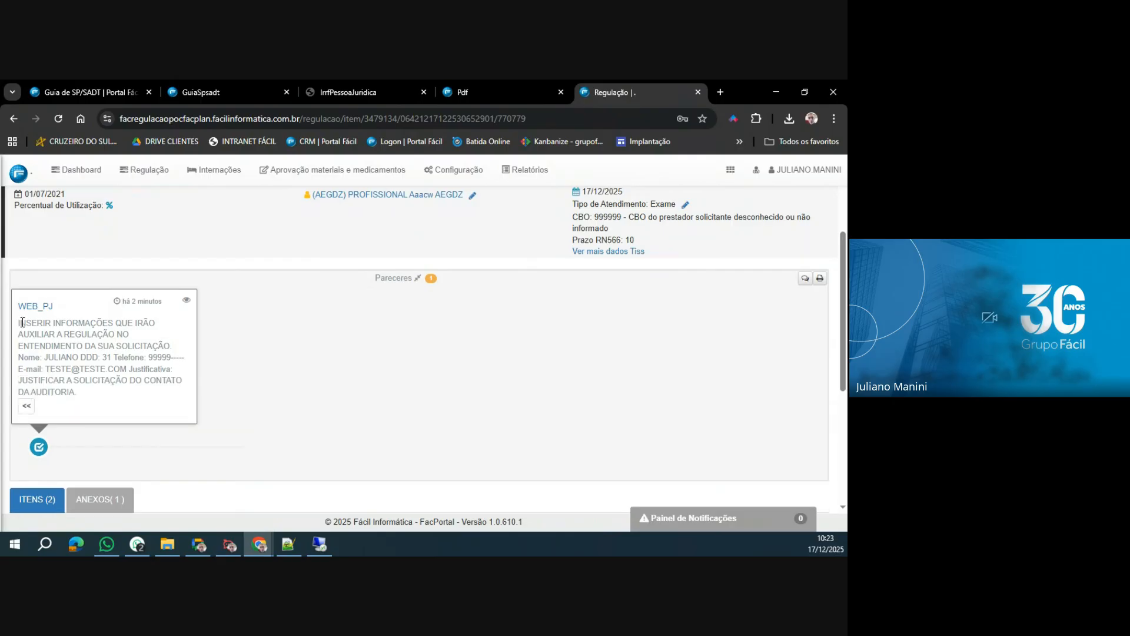
drag(18, 323, 97, 394)
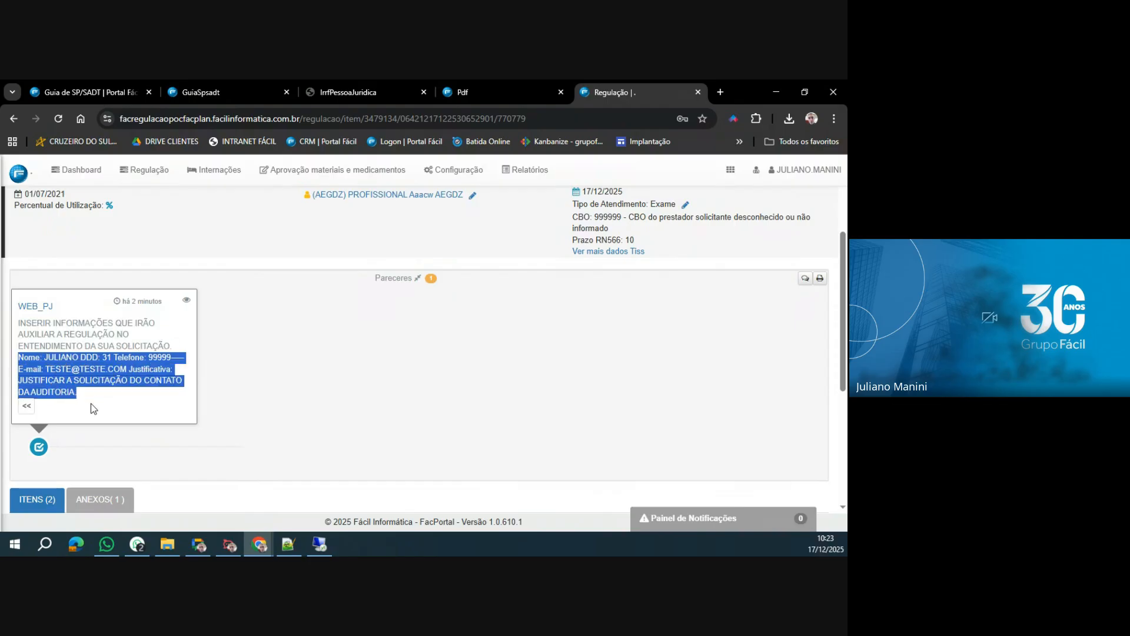
scroll(369, 409, down, 4)
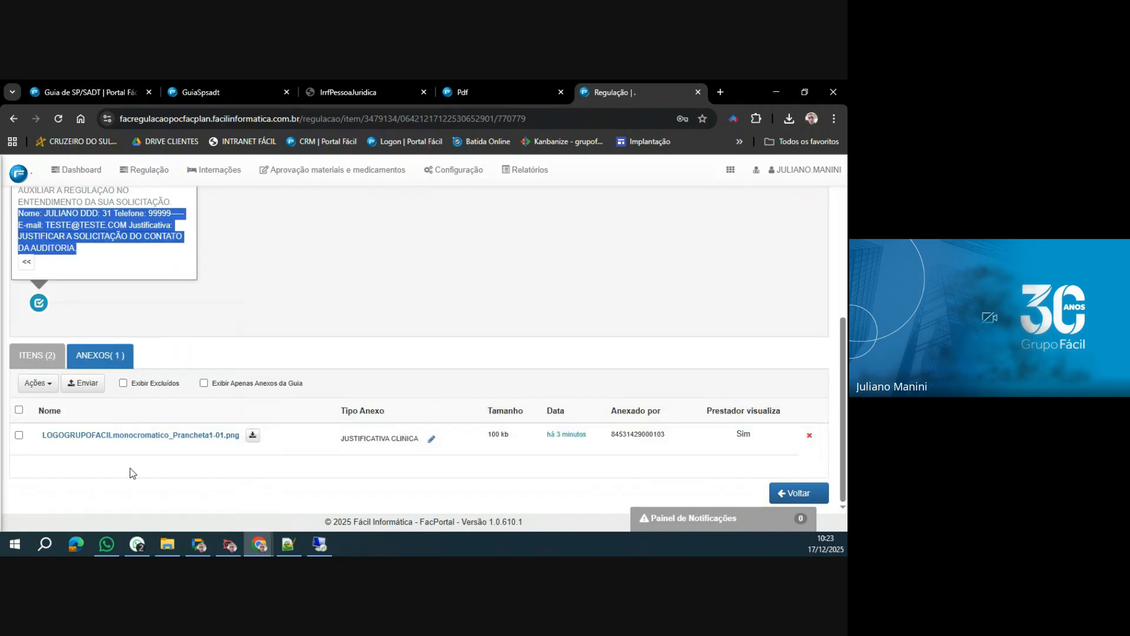
Examine the guia's Itens, comparing the procedures under analysis with the authorized ones.
click(37, 355)
scroll(658, 373, up, 3)
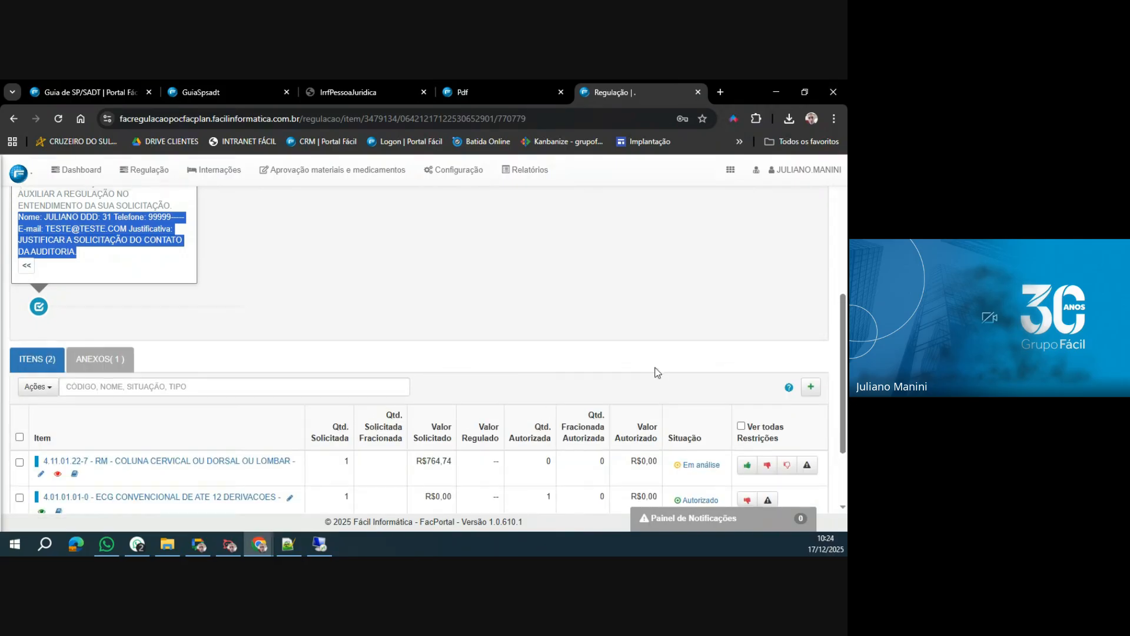
scroll(657, 372, down, 3)
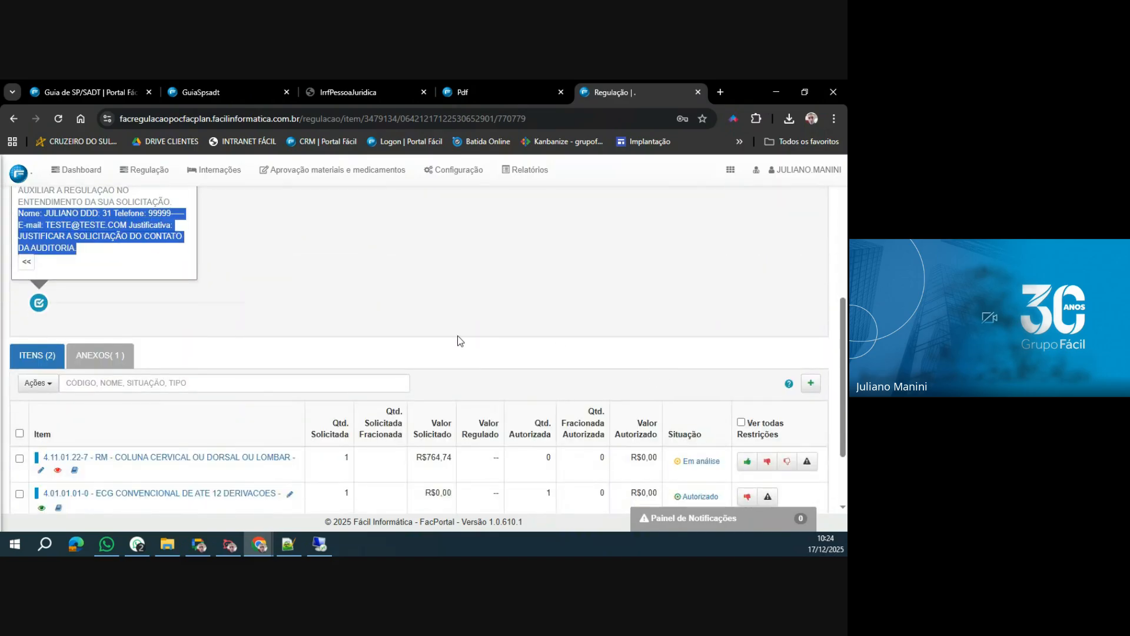
scroll(458, 340, down, 2)
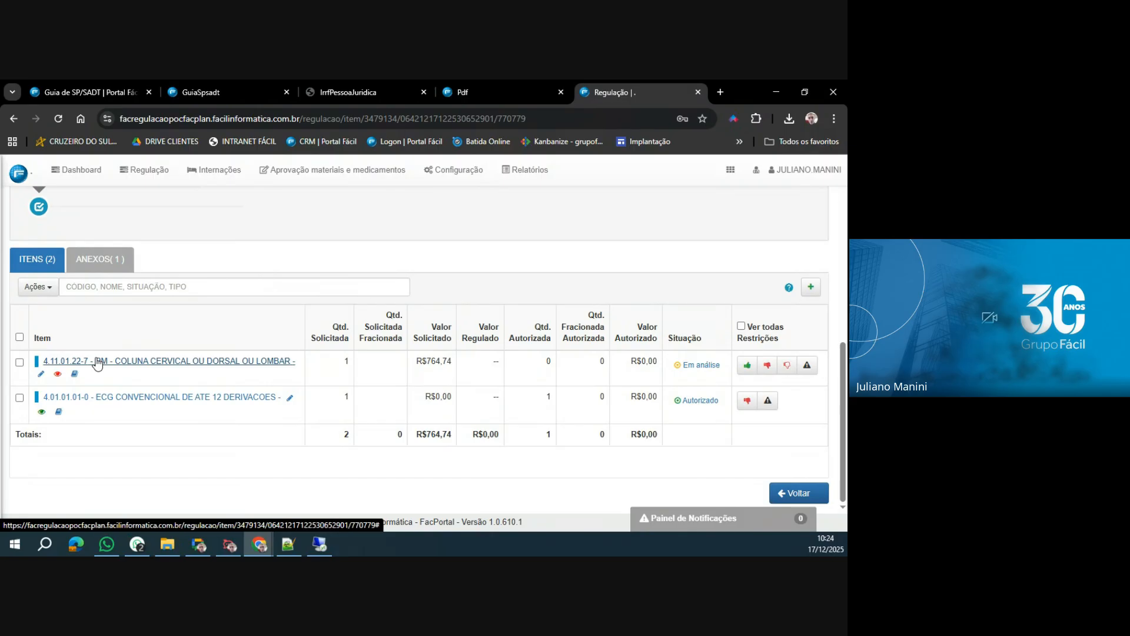
Write a new parecer reading "PRESTADOR, FAVOR ANEXAR EXAMES DE IMAGENS REALIZADOS ANTERIORMENTE PELO BENEFICIÁRIO SE HOUVER.".
scroll(747, 431, up, 4)
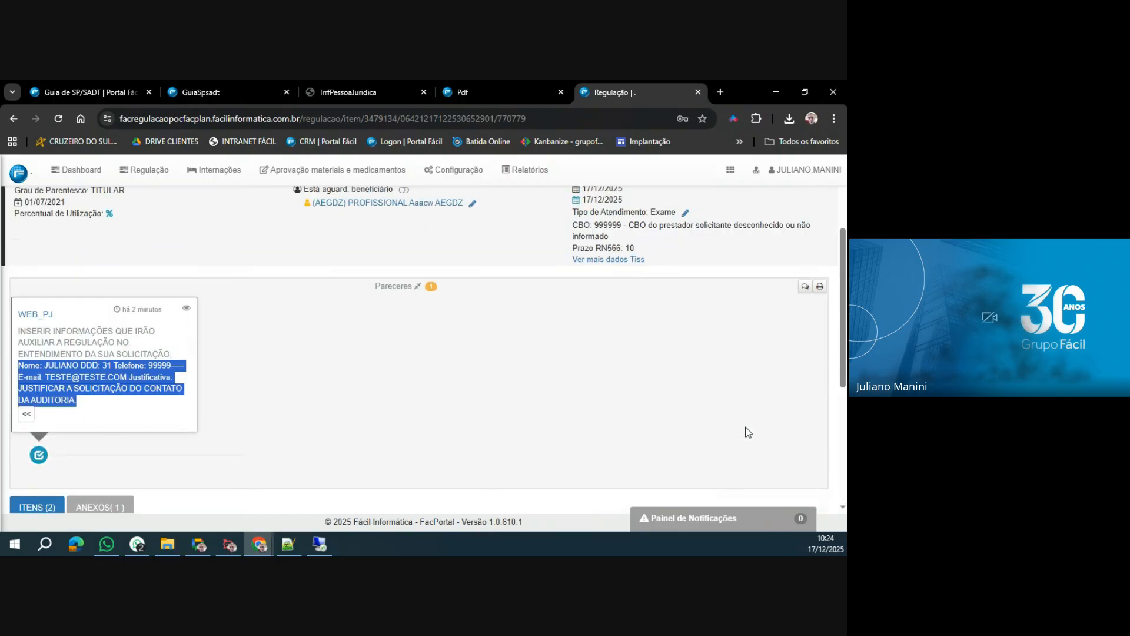
click(805, 286)
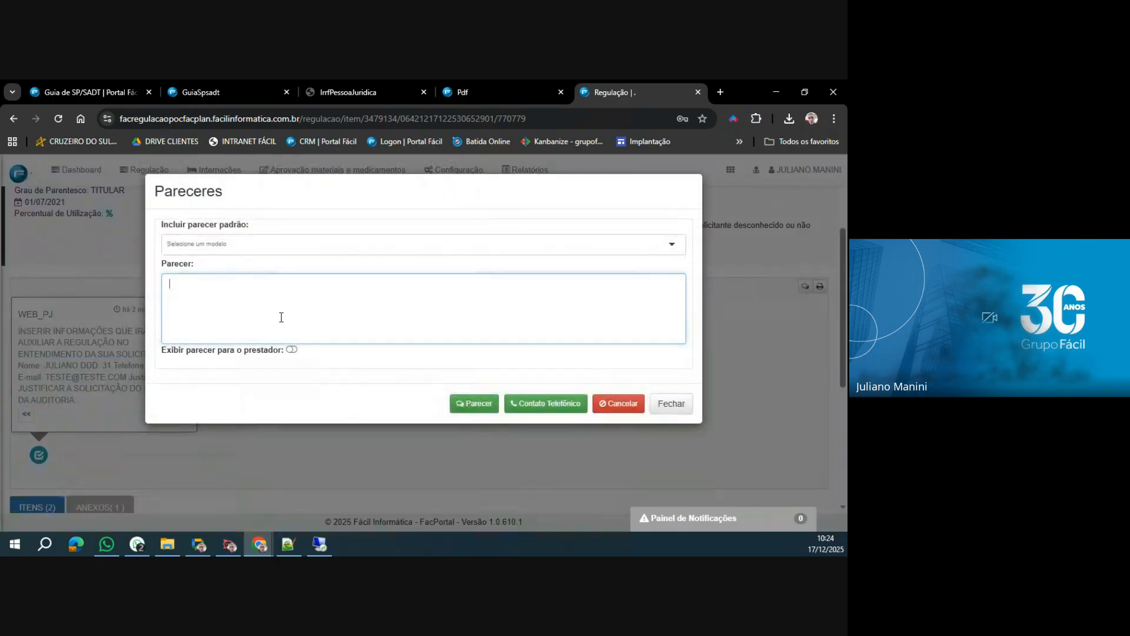
text(prestador,)
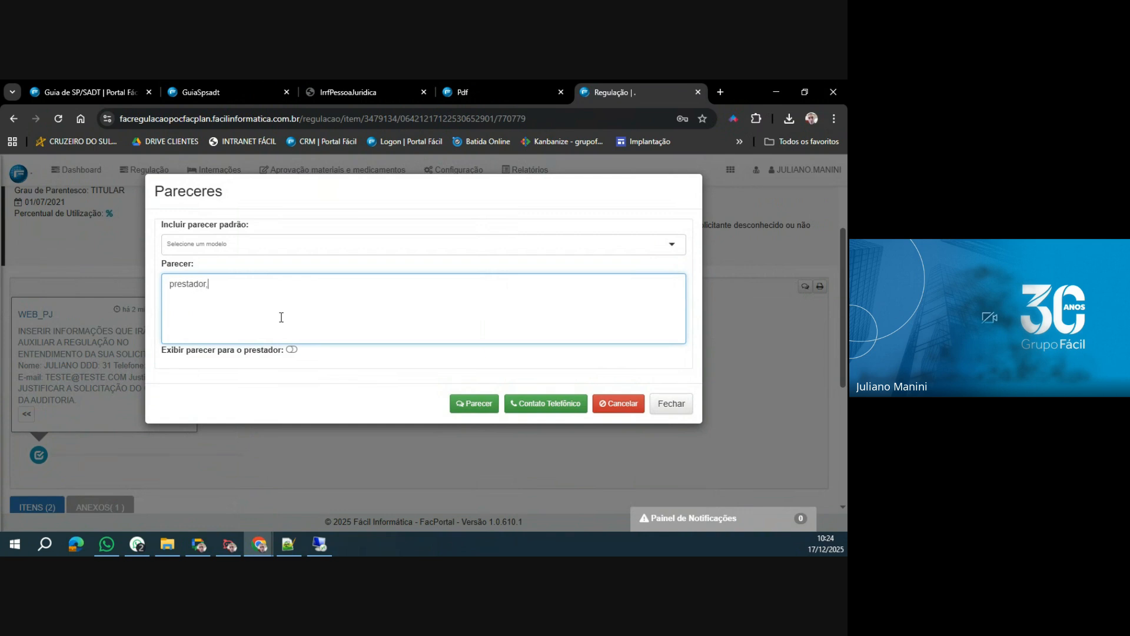
key(BackSpace)
key(BackSpace)
key(ctrl+BackSpace)
text(PRESTADOR,  )
text(FA)
text(VOR ANEXAR )
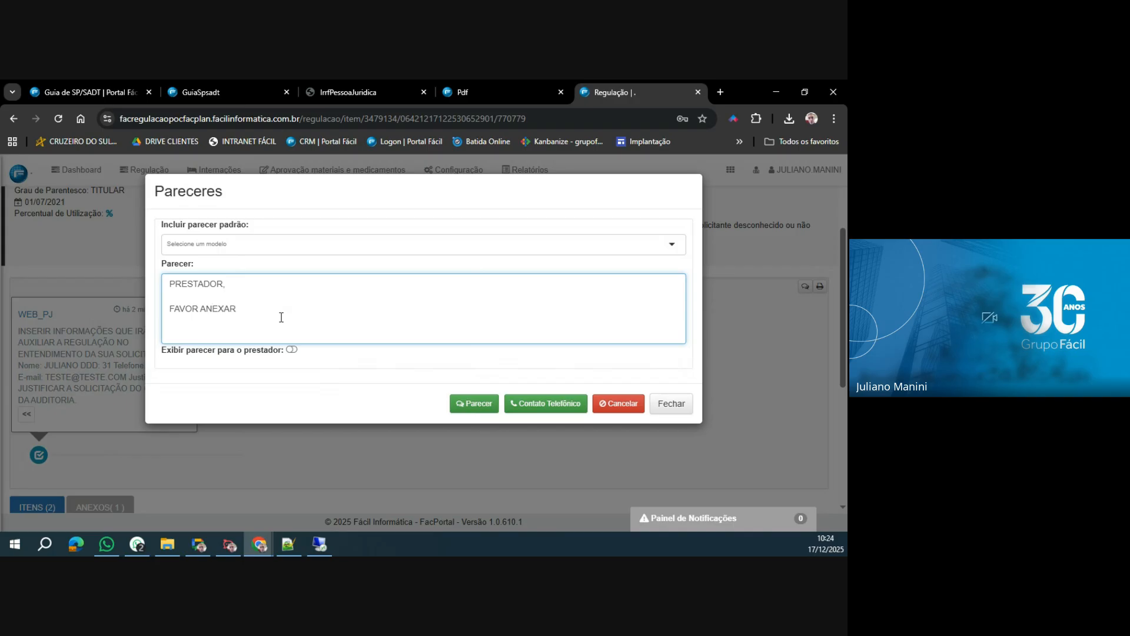
text(EXAMES DE IMAGENS)
key(BackSpace)
key(BackSpace)
text(ALIZADOS ANTERIO)
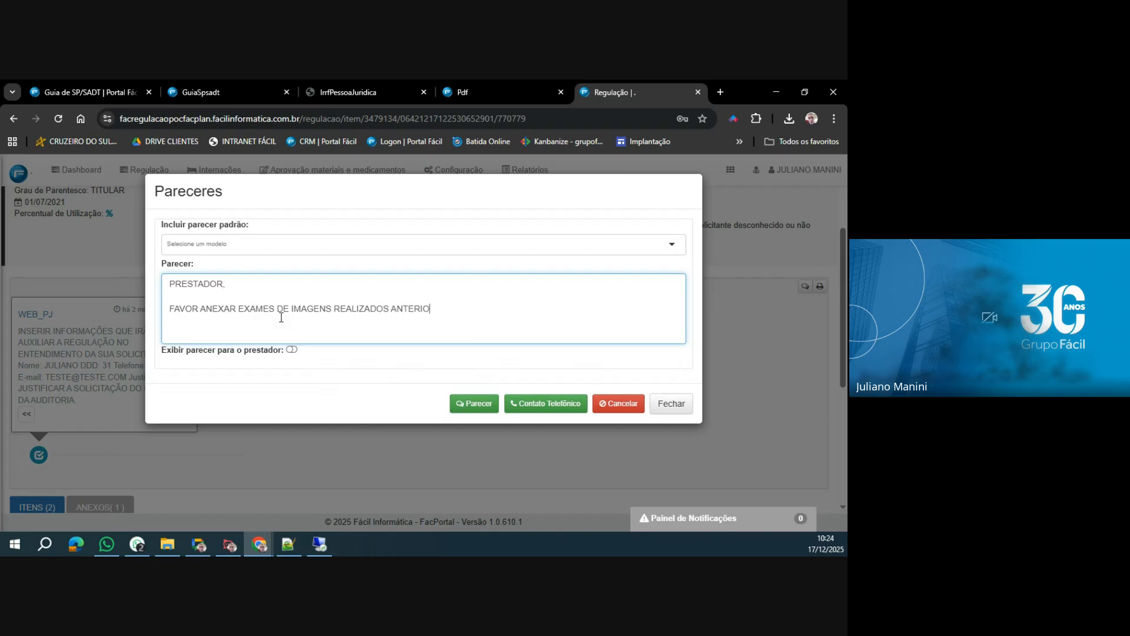
text(RME)
key(BackSpace)
text(RMENTE PELO BENEFICIÁRIO SE )
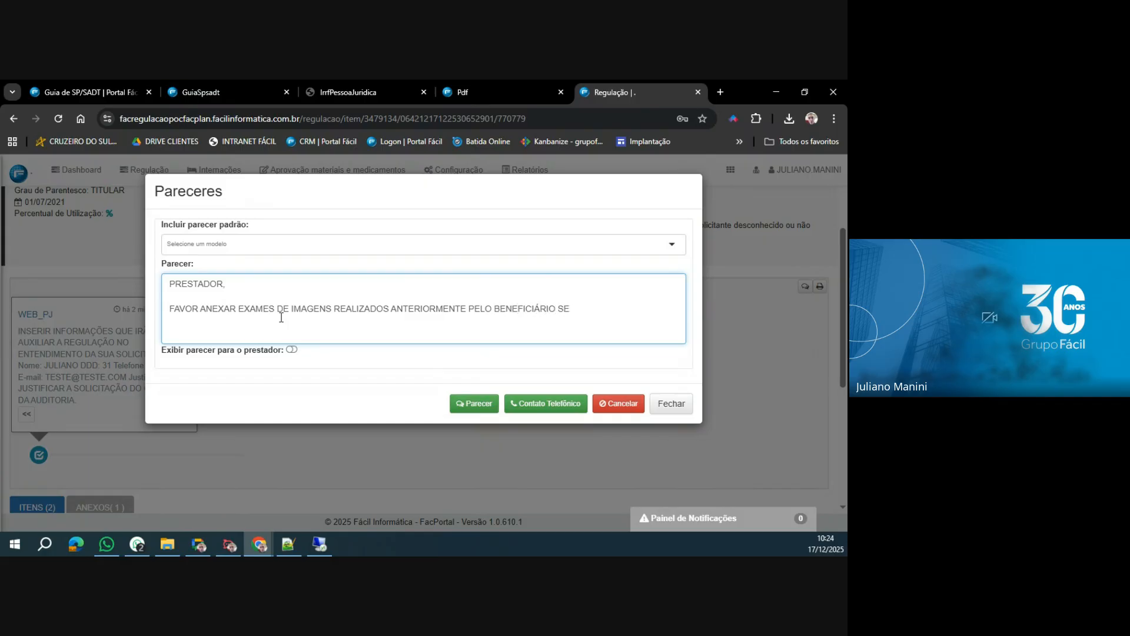
text(HOUVER.)
Enable Exibir parecer para o prestador, record the parecer, and close the Pareceres dialog.
click(292, 350)
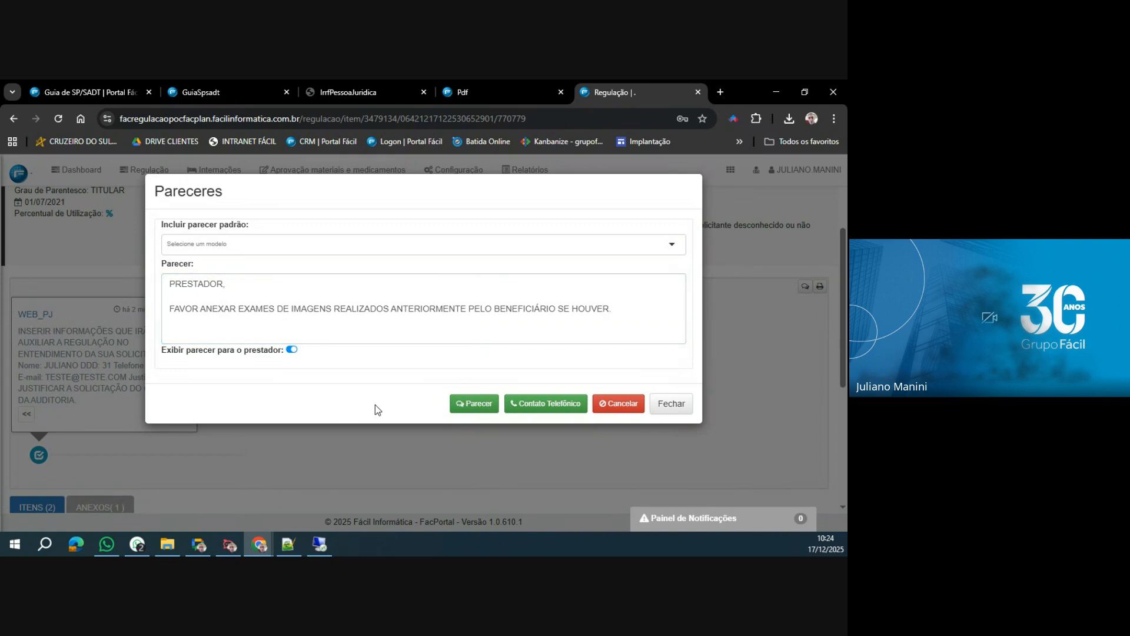
click(469, 409)
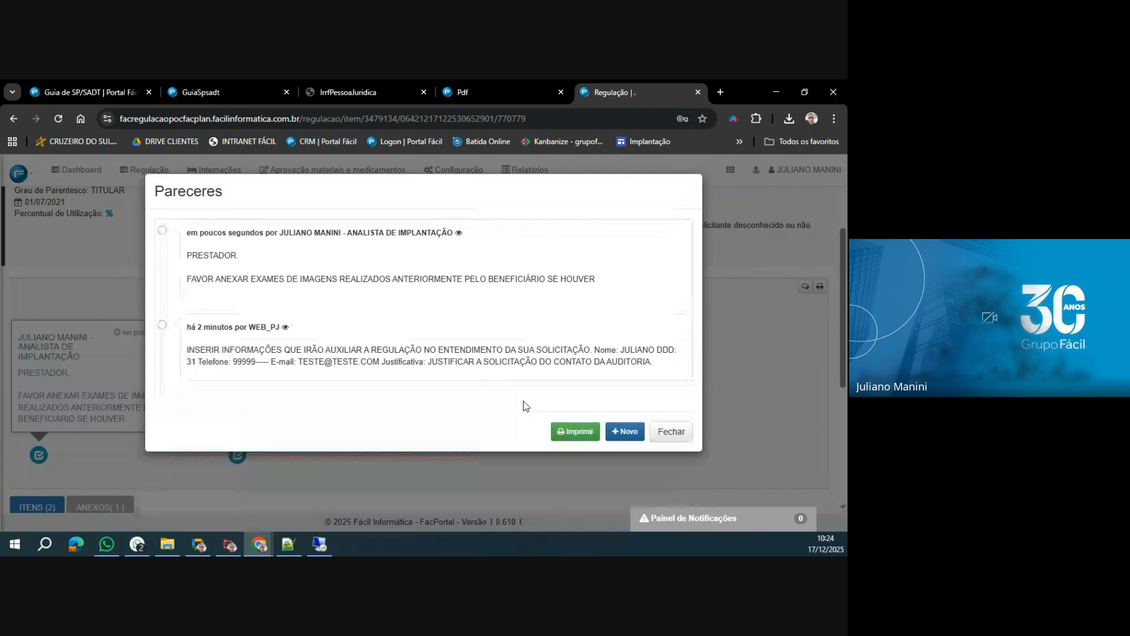
click(671, 431)
Change the guia's stage in the Fluxo de Liberação to Prestador and save it.
scroll(775, 380, up, 2)
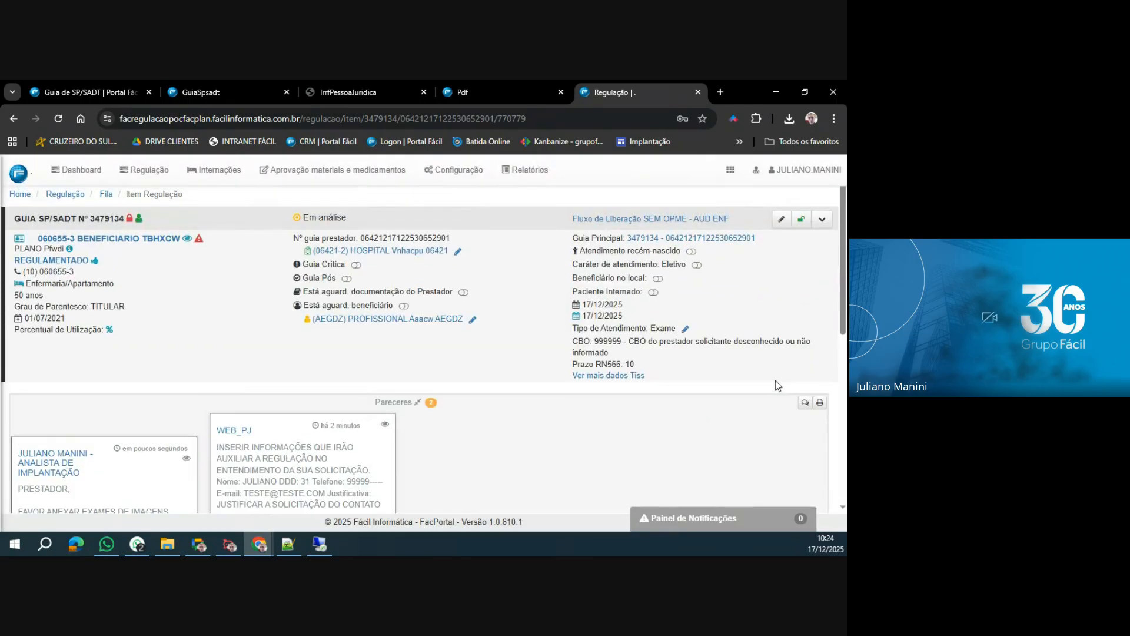
click(822, 219)
click(785, 223)
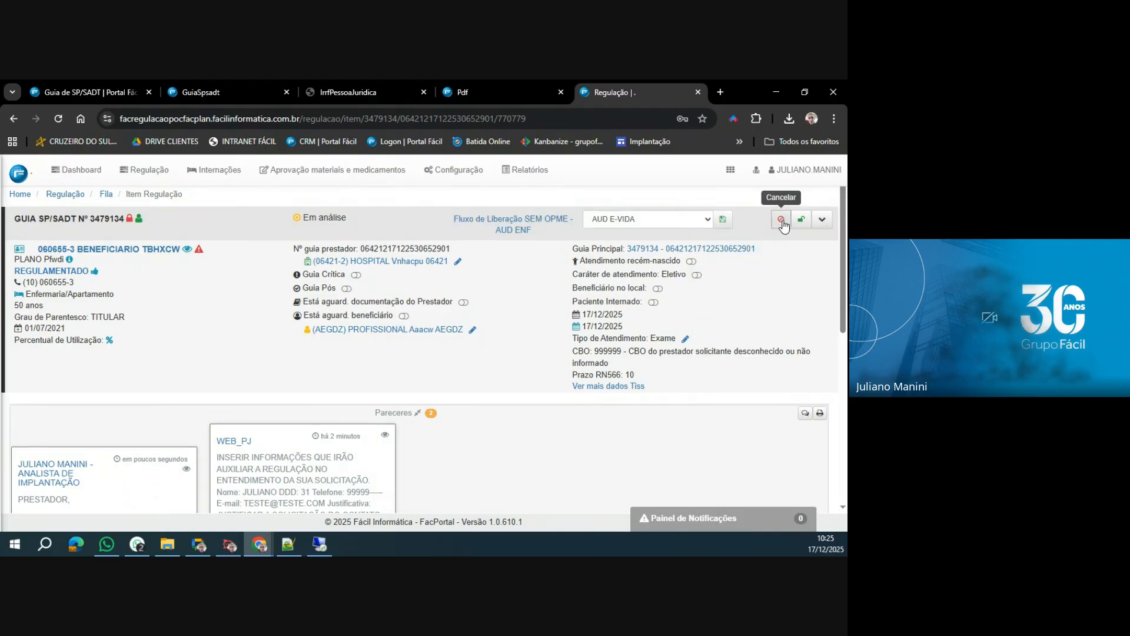
click(699, 222)
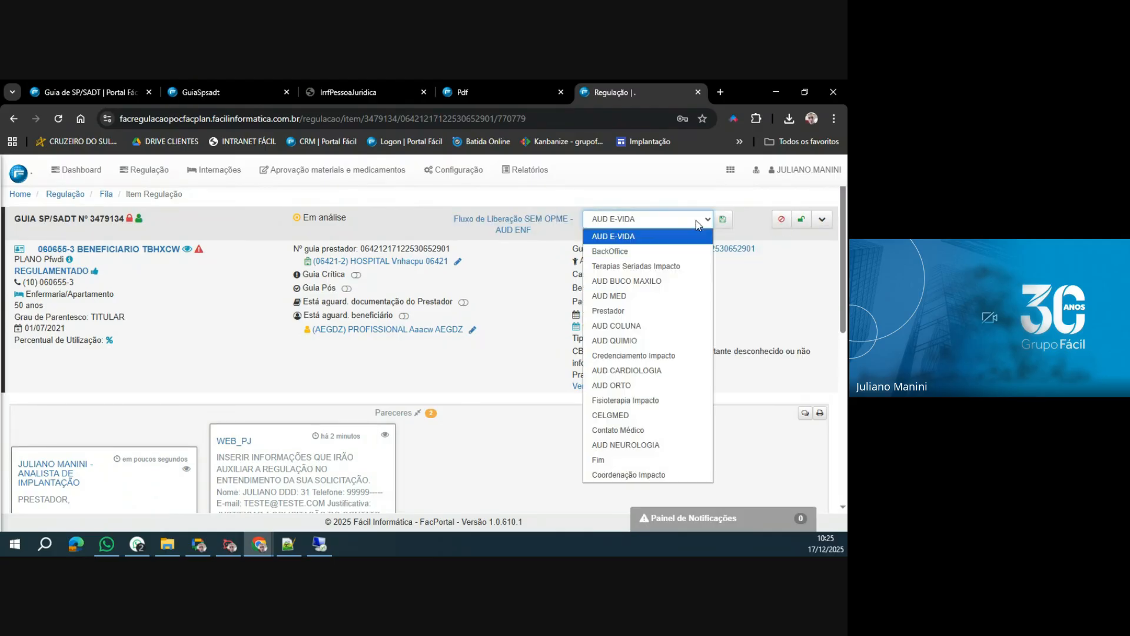
click(646, 314)
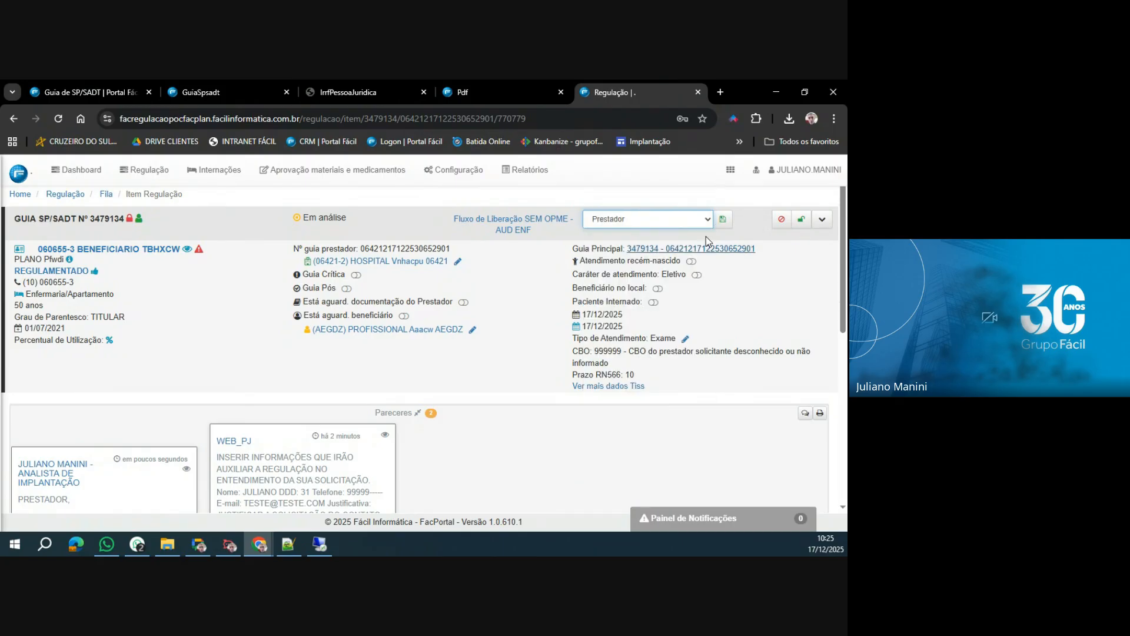
click(723, 219)
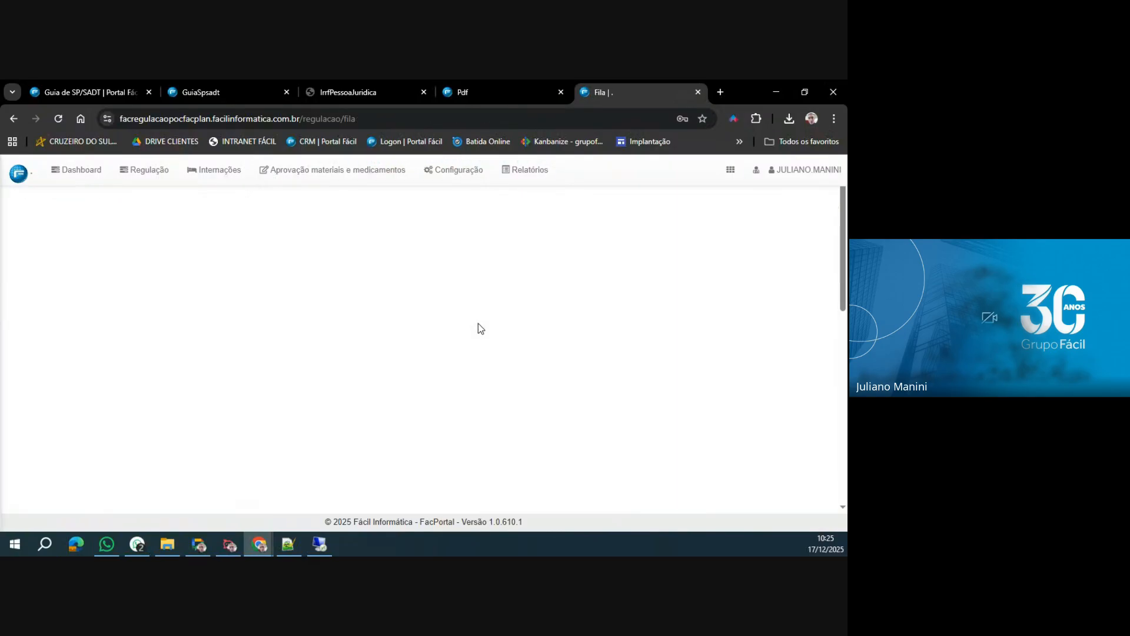
Switch to WebPlan, close the guia's authorization result, and dismiss the notice about guias awaiting documentation.
click(85, 93)
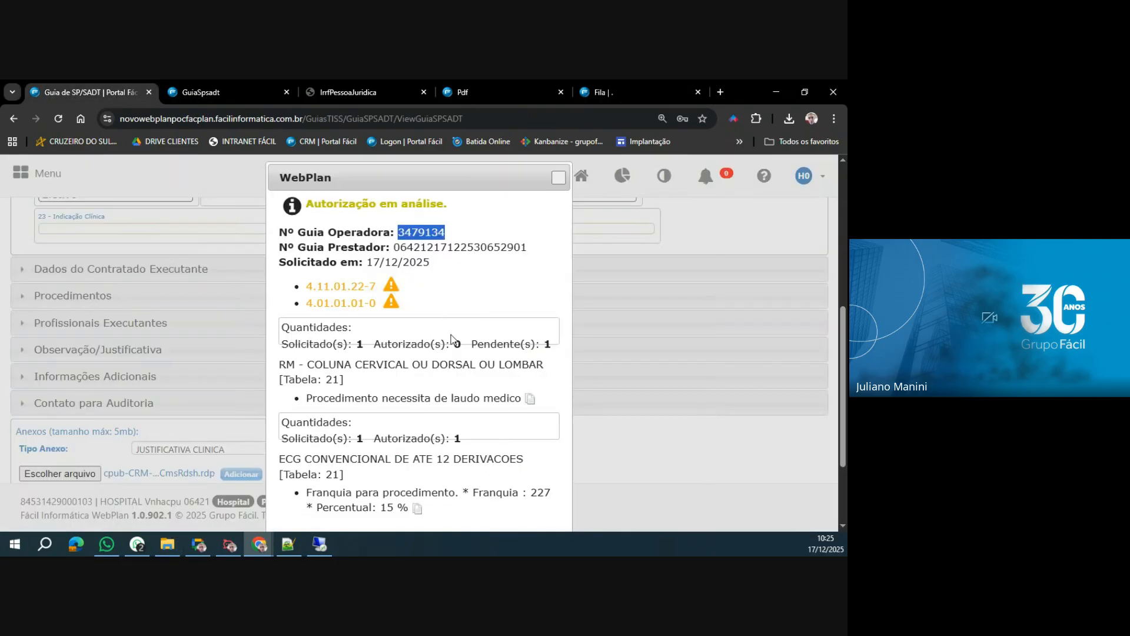
click(559, 177)
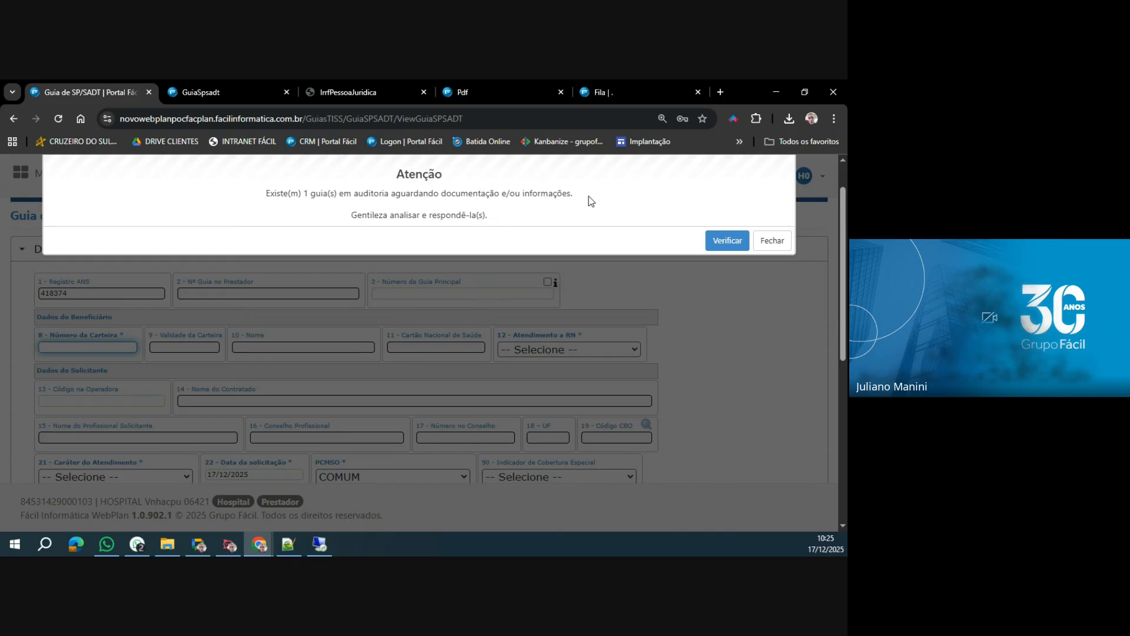
click(770, 242)
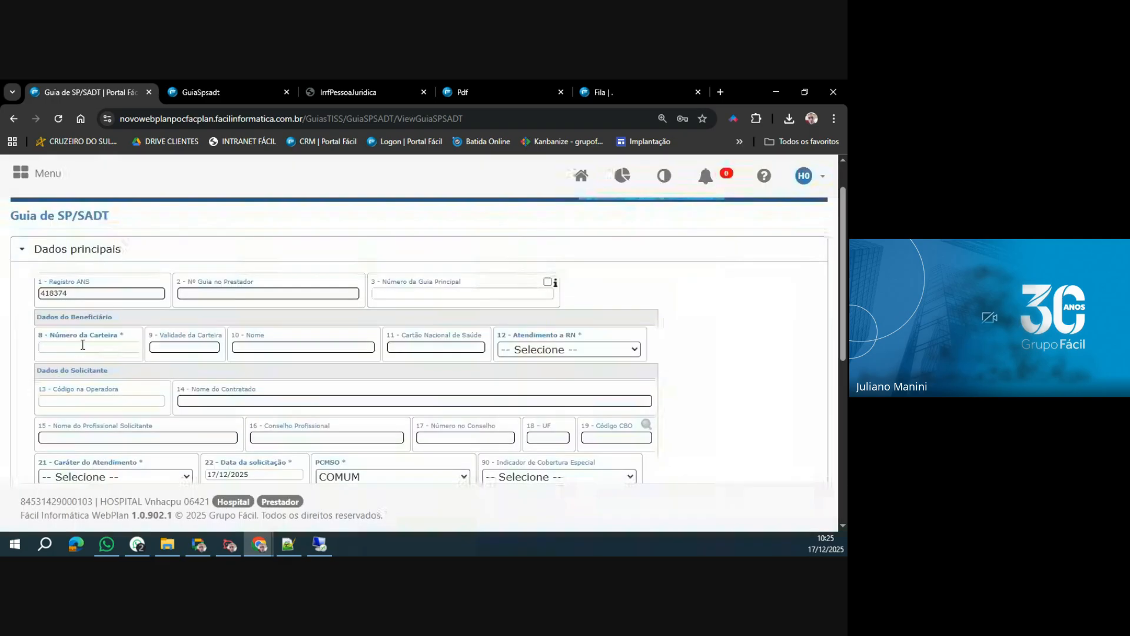
Load the beneficiary's data into a new Guia de SP/SADT by entering the beneficiary's card number.
click(83, 347)
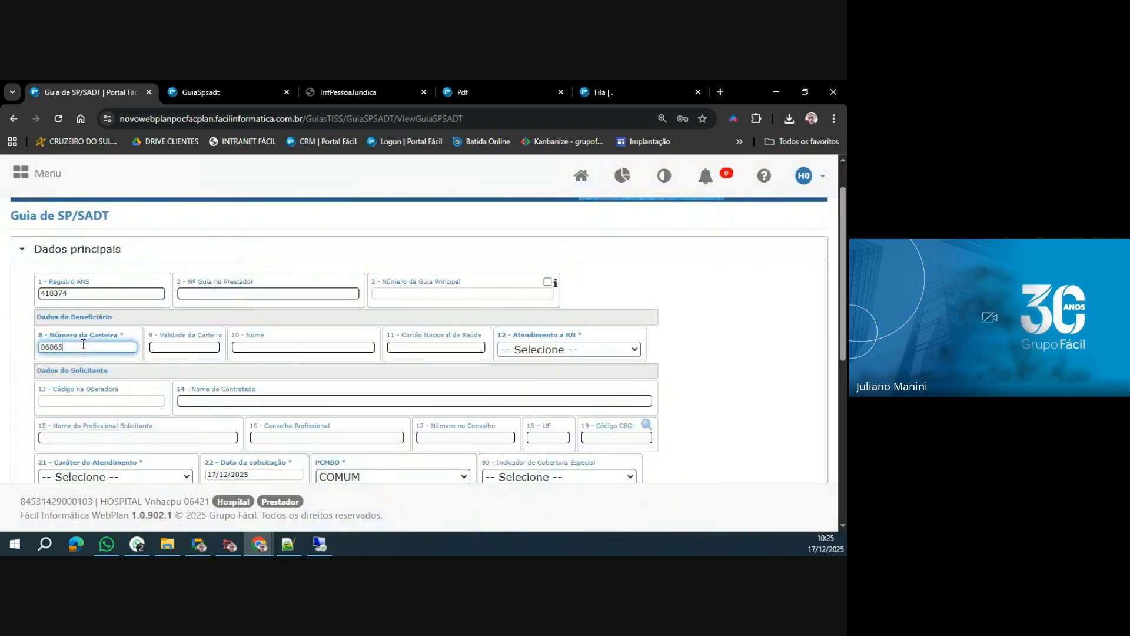
click(143, 365)
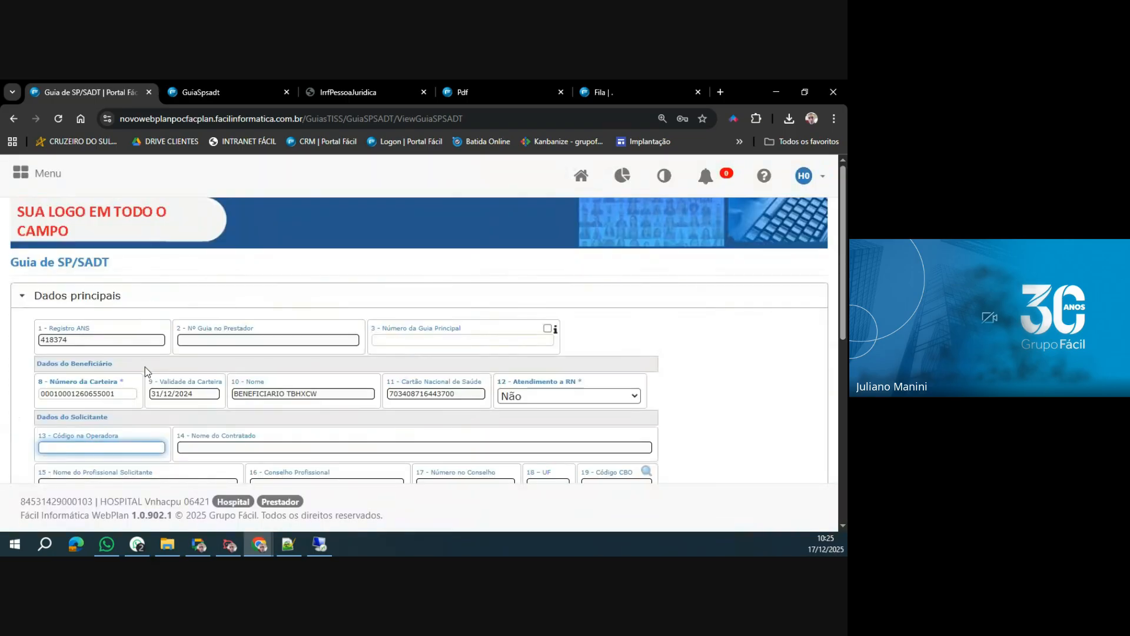
Reopen the Guia de SP/SADT form and use its Atenção notice to verify the guia awaiting documentation.
click(31, 174)
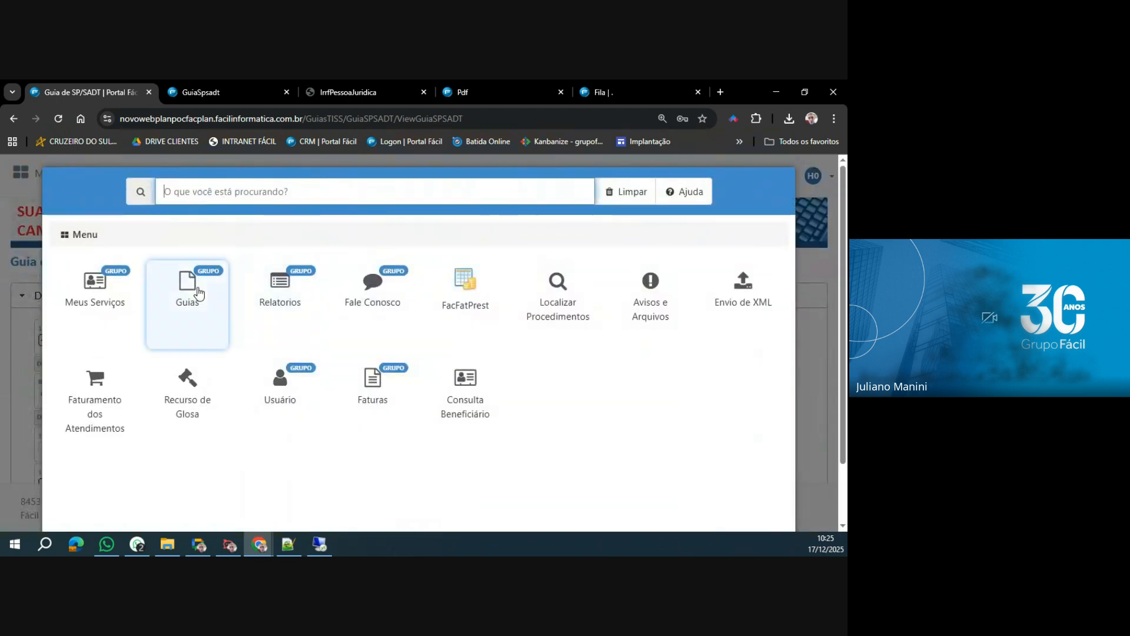
click(193, 295)
click(199, 293)
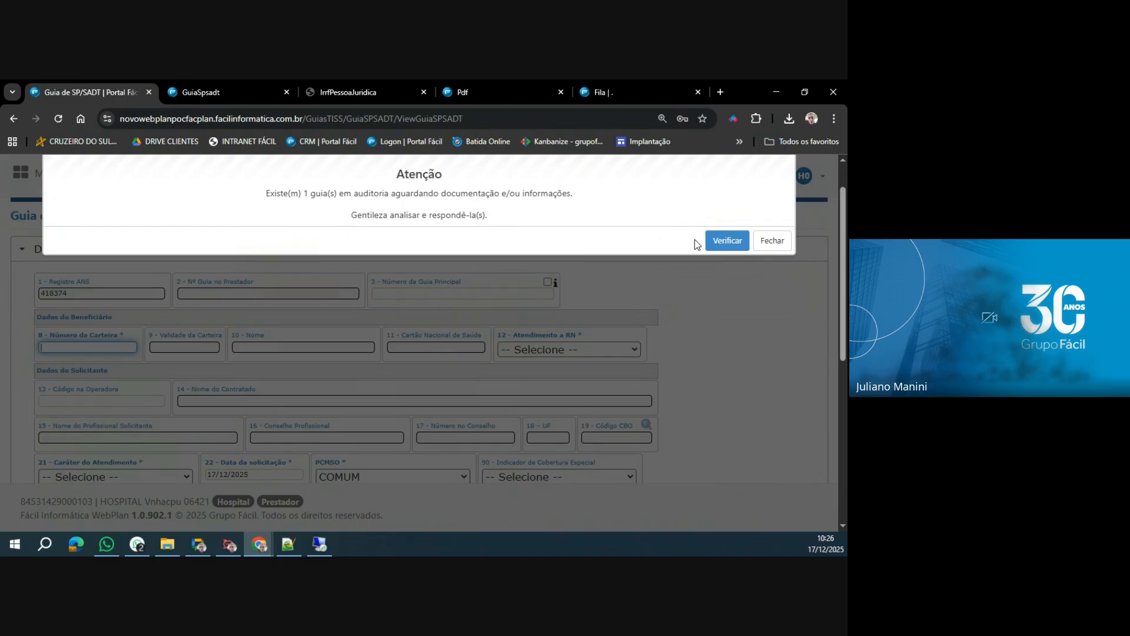
click(728, 241)
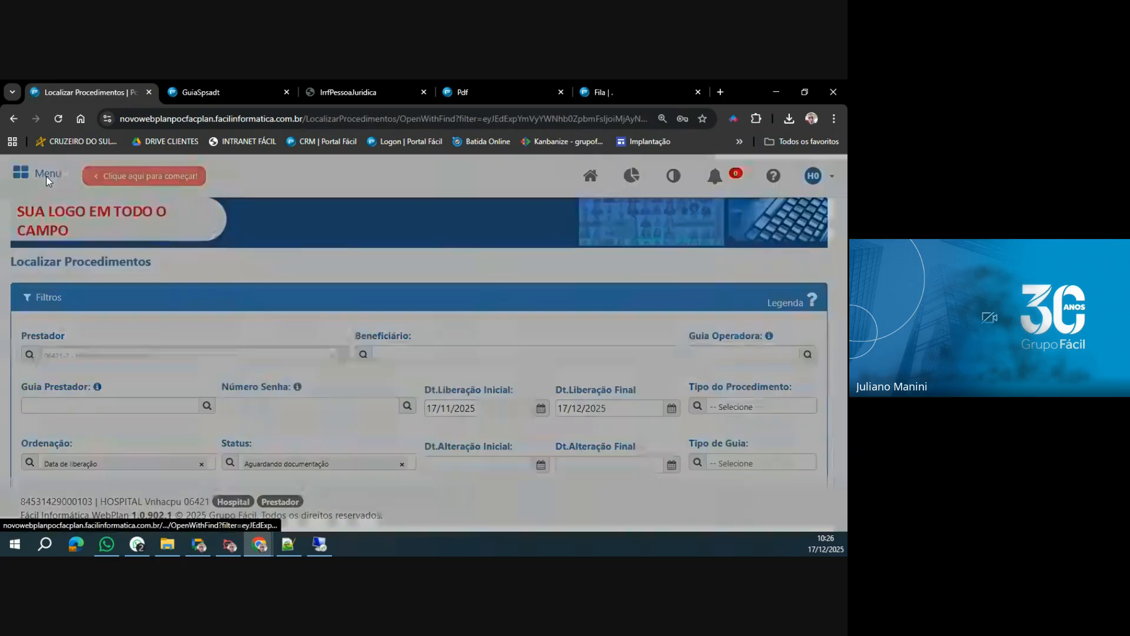
Examine Localizar Procedimentos, including its menu entry, the Aguardando documentação status filter, and the pending guia's procedures and situação.
click(47, 176)
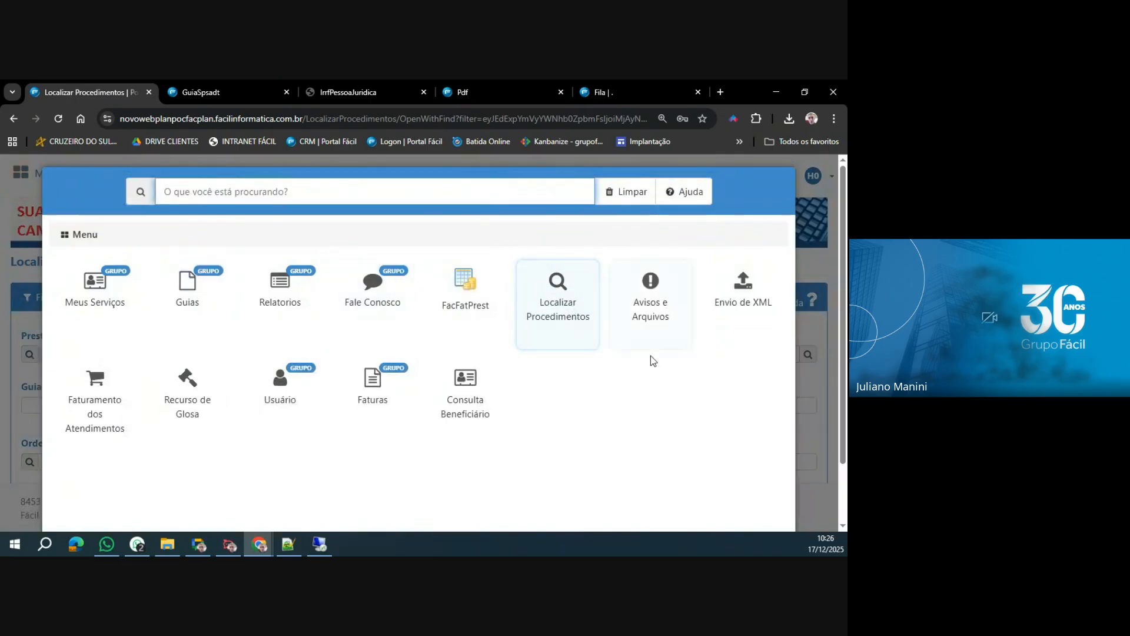
scroll(692, 439, down, 3)
click(497, 488)
scroll(88, 374, down, 1)
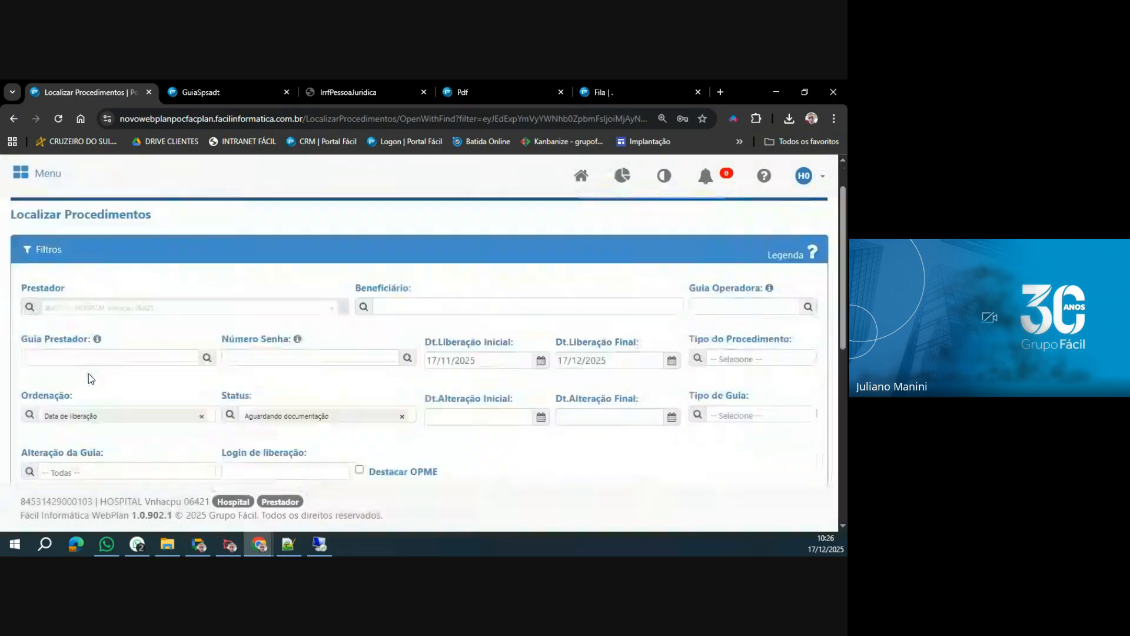
scroll(88, 374, down, 1)
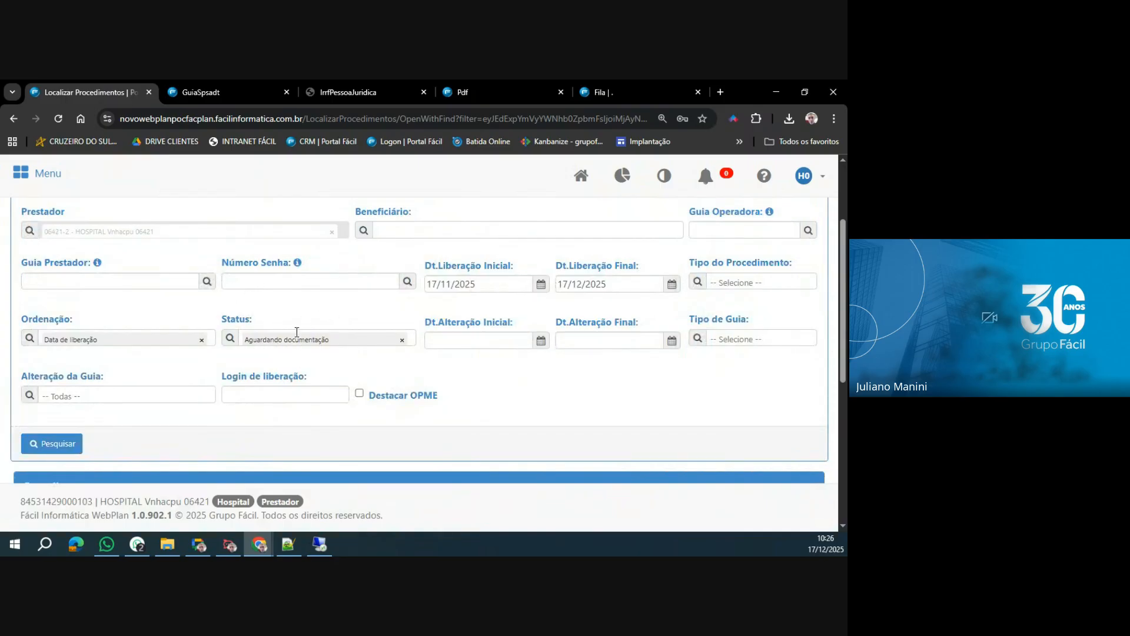
scroll(296, 332, down, 5)
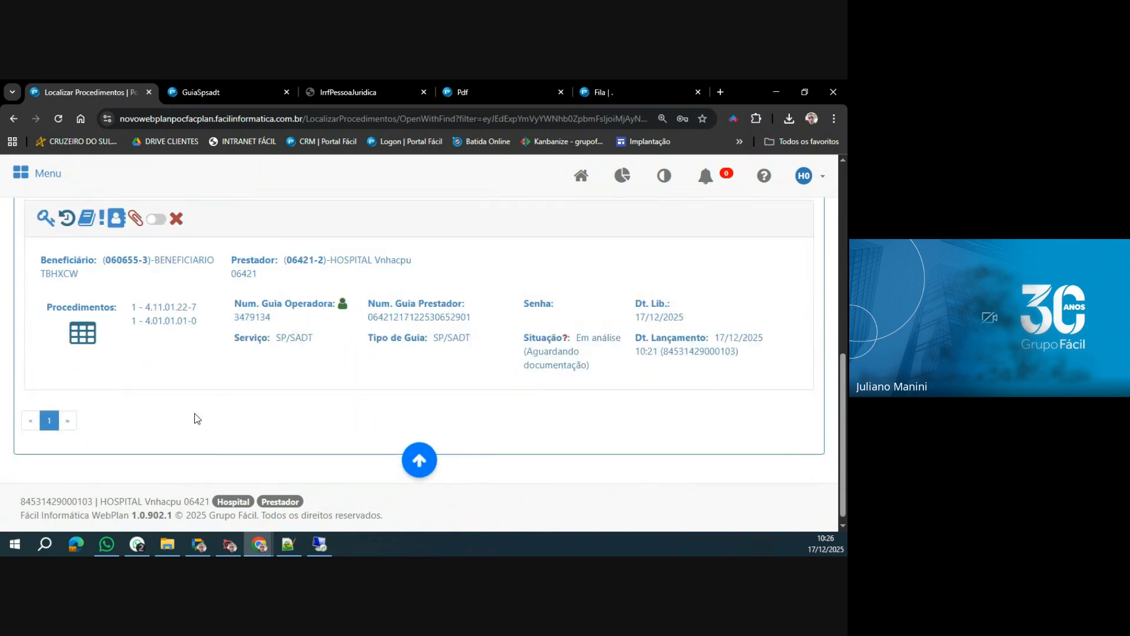
scroll(197, 419, up, 1)
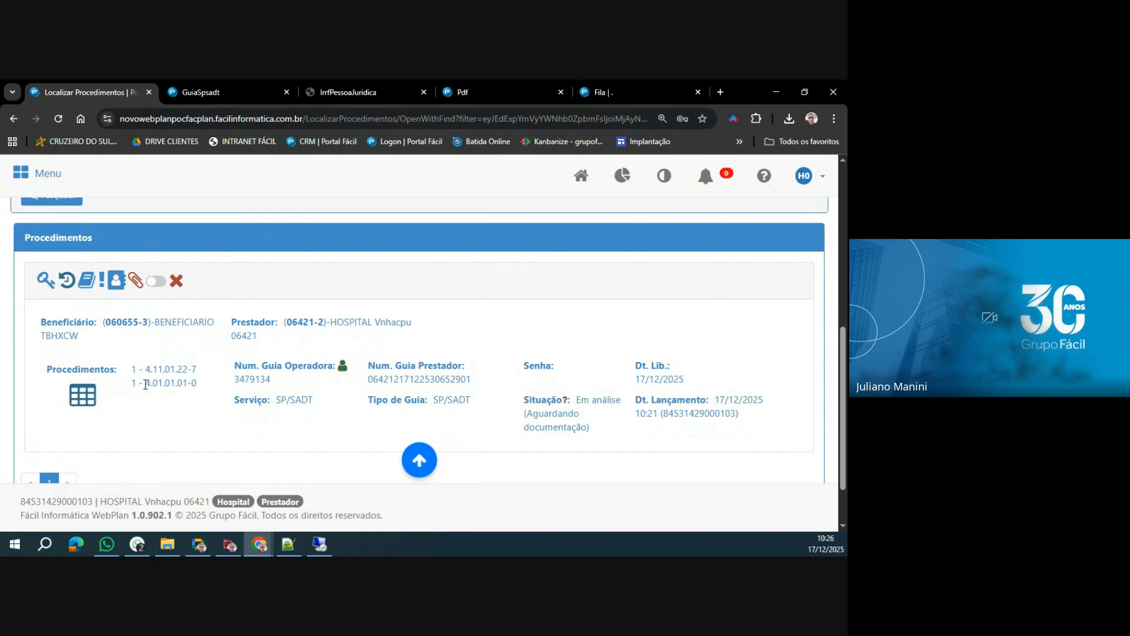
drag(145, 384, 202, 390)
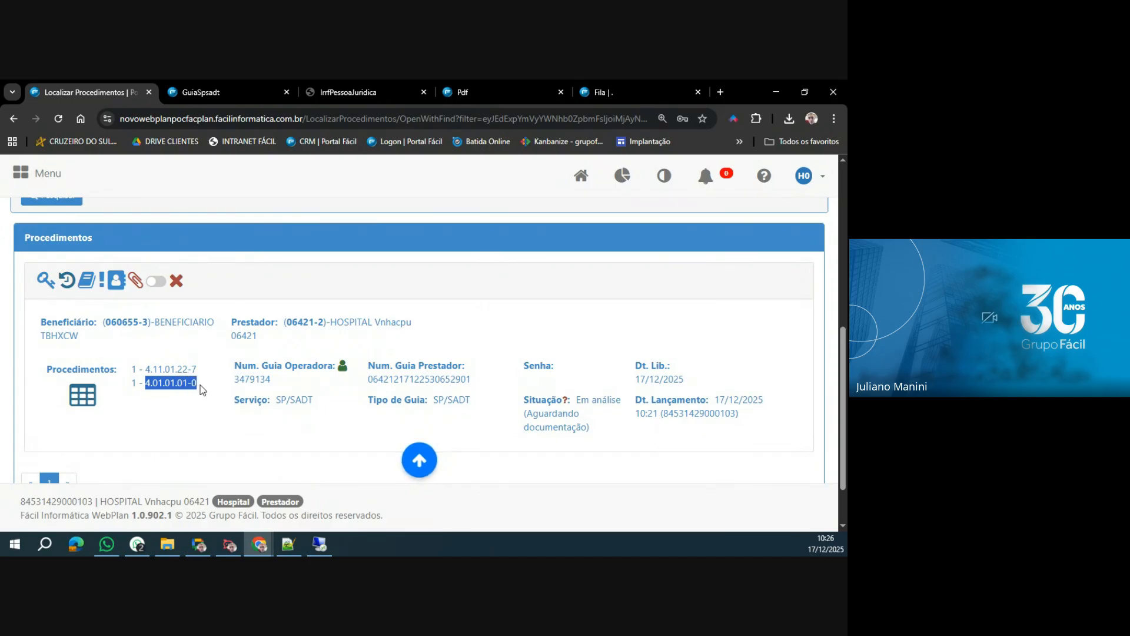
View the guia's Histórico de Observações, highlight the auditor's request and the original provider observation, and close it.
click(68, 283)
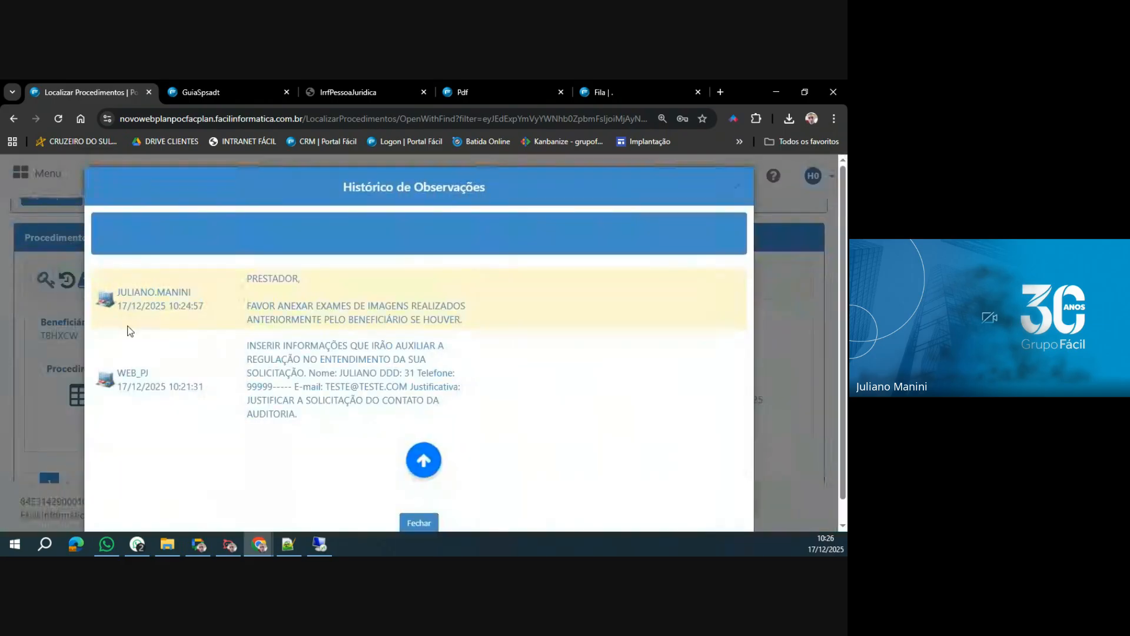
drag(247, 278, 466, 321)
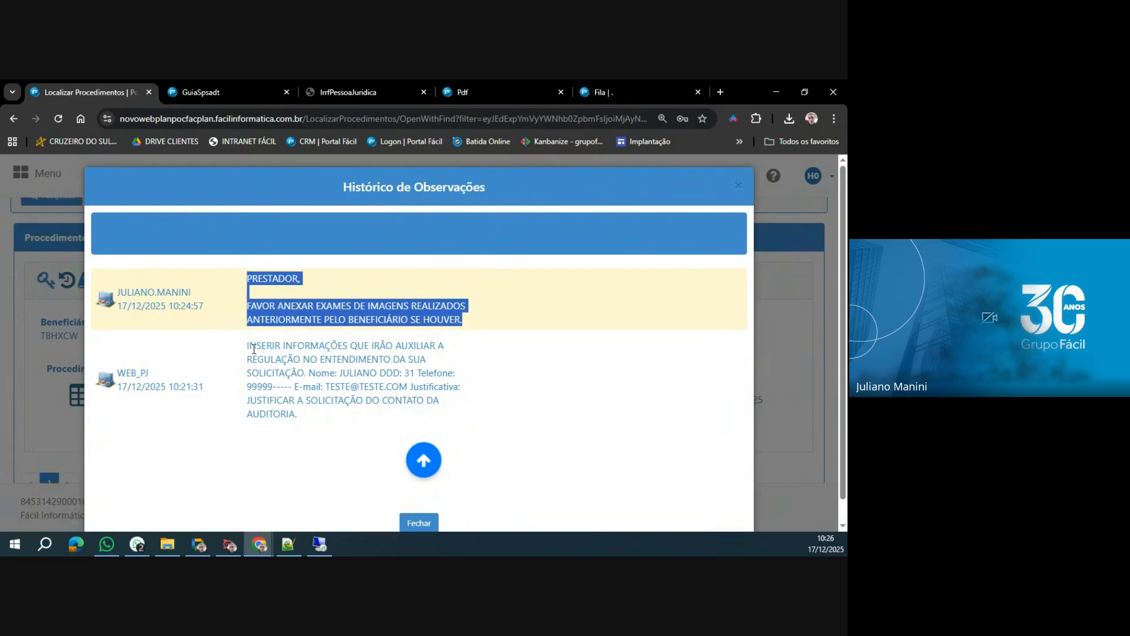
drag(248, 346, 326, 422)
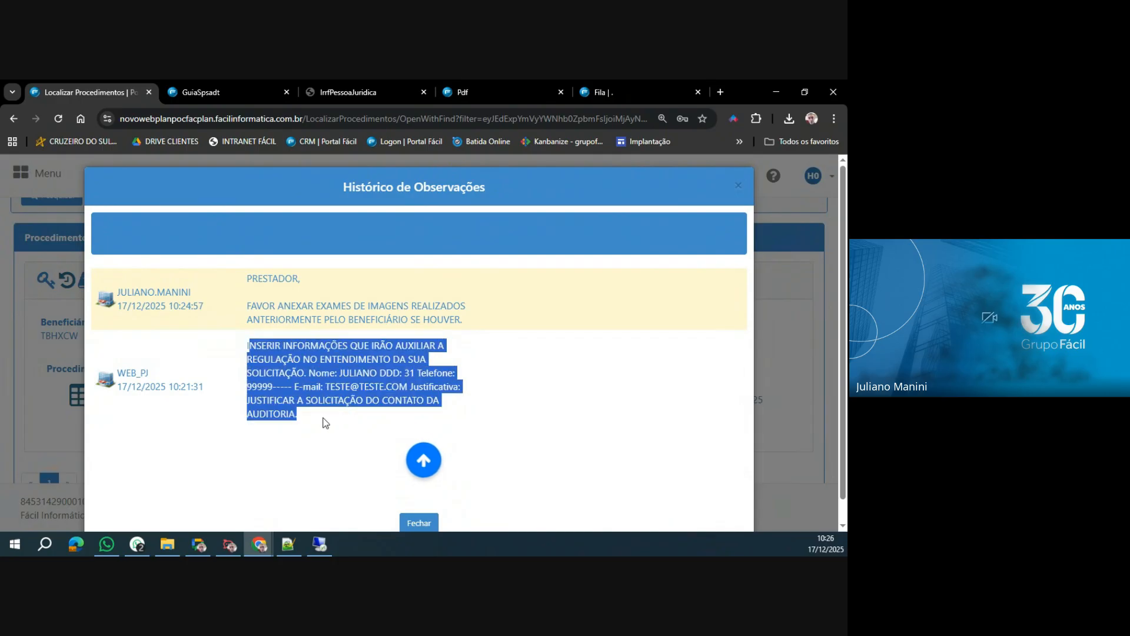
click(419, 523)
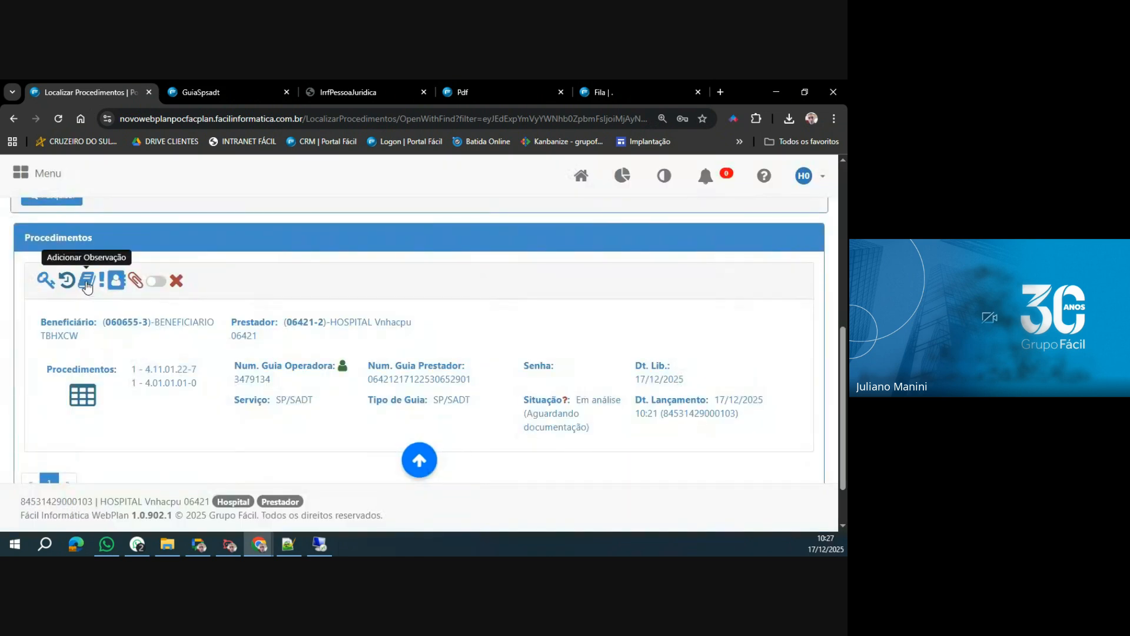
Write a new observation on the guia reading "SOLICITADO EXAMES AO BENEFICIÁRIO.".
click(88, 282)
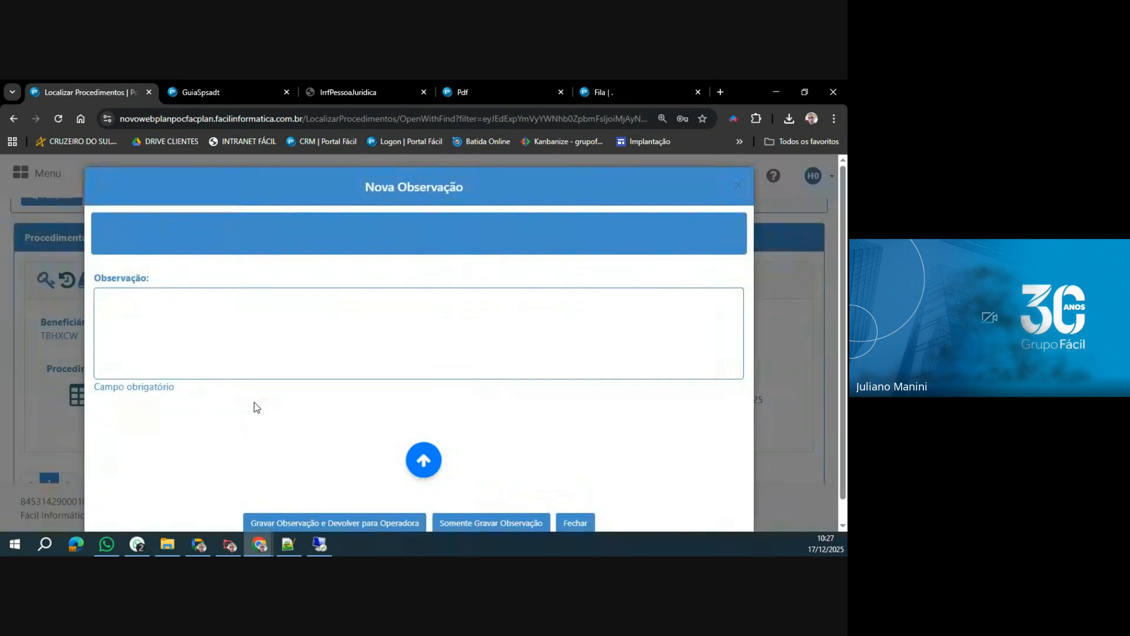
click(261, 342)
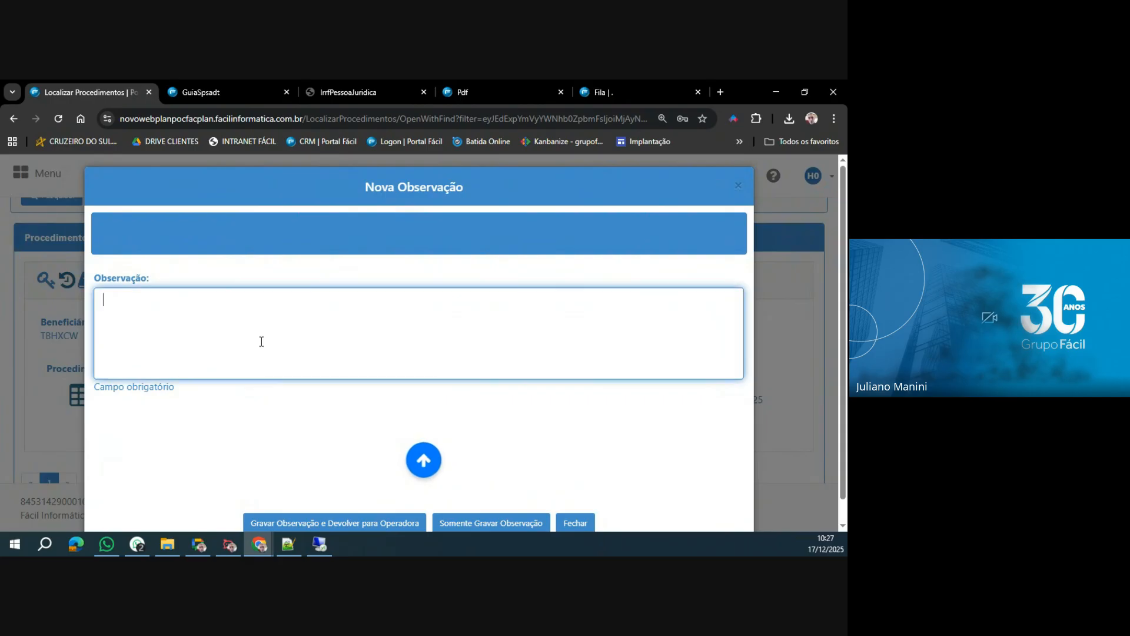
text(SOLICITADO DOCUMEN)
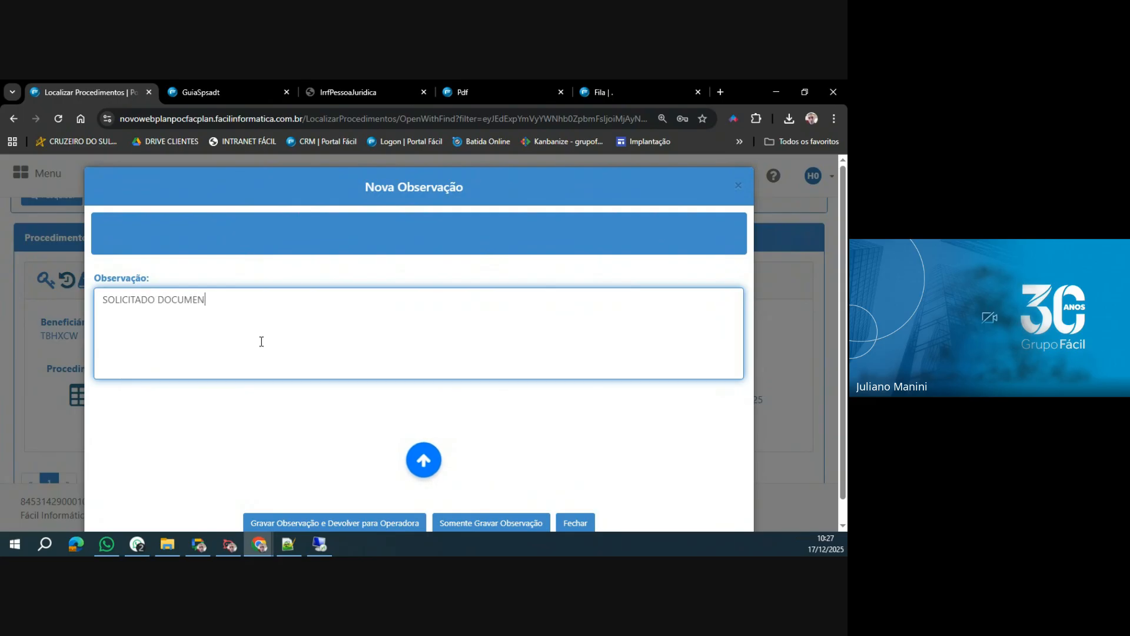
text(TO)
key(BackSpace)
key(BackSpace)
key(BackSpace)
key(BackSpace)
key(BackSpace)
key(BackSpace)
key(BackSpace)
key(BackSpace)
key(BackSpace)
text(EXAMES AO BENEFICIÁRIO.)
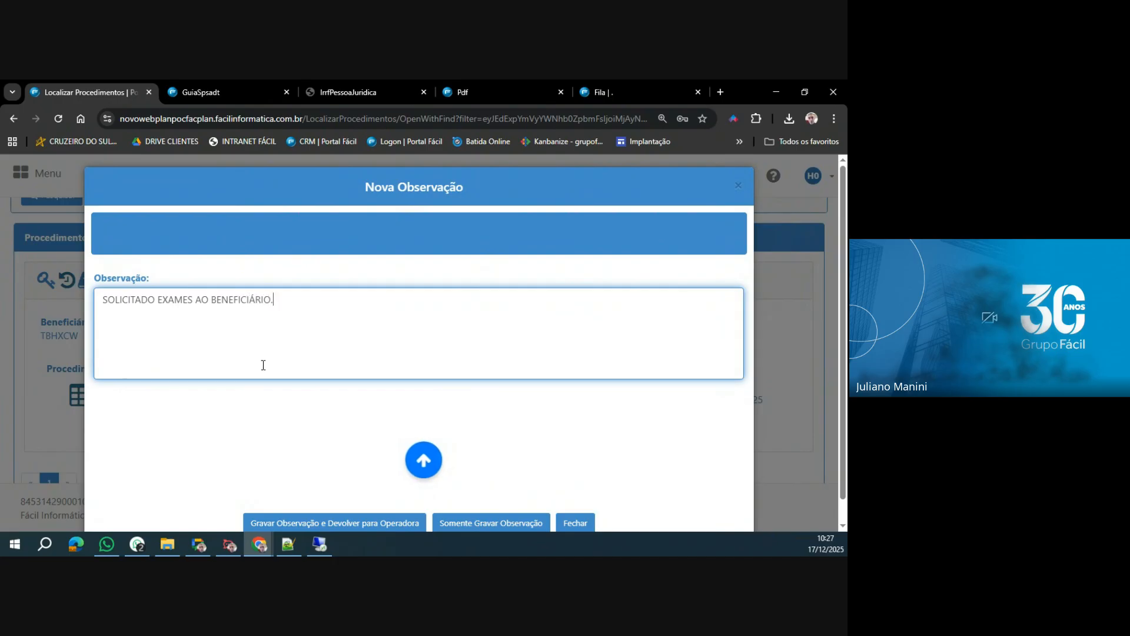
Save only the observation without returning the guia to the operadora, and highlight it in the Histórico de Observações.
scroll(264, 365, down, 1)
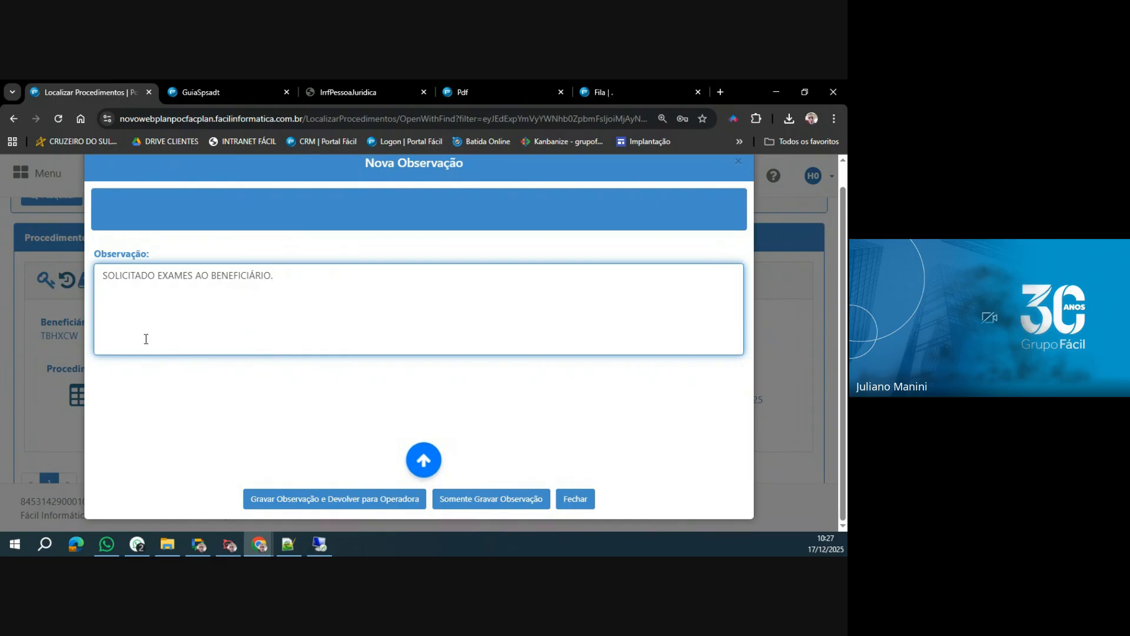
click(493, 506)
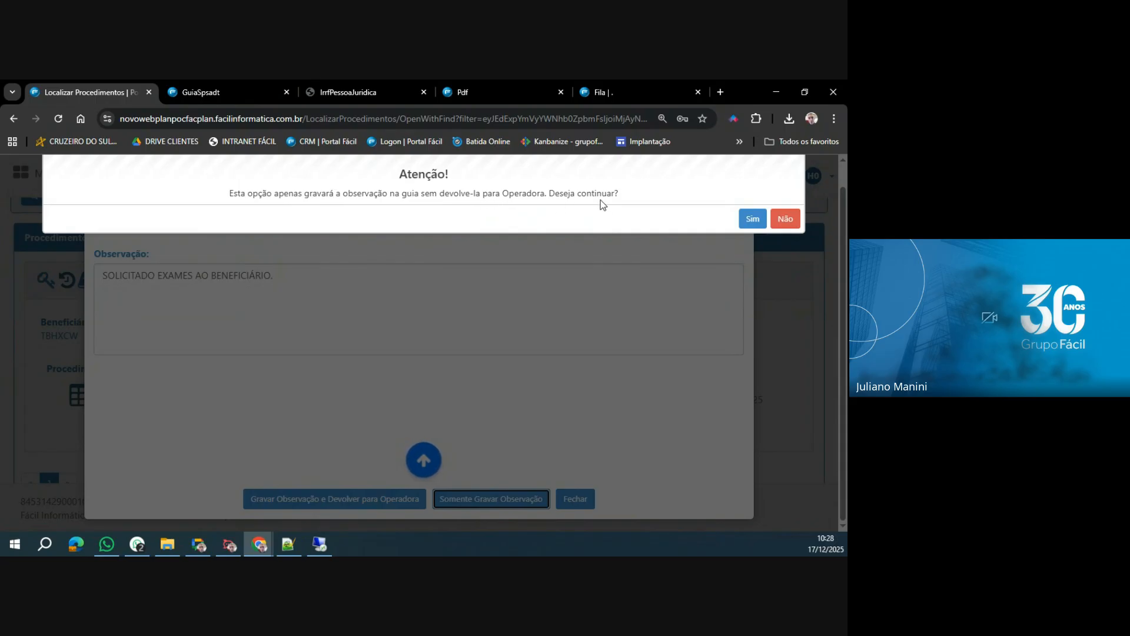
click(757, 223)
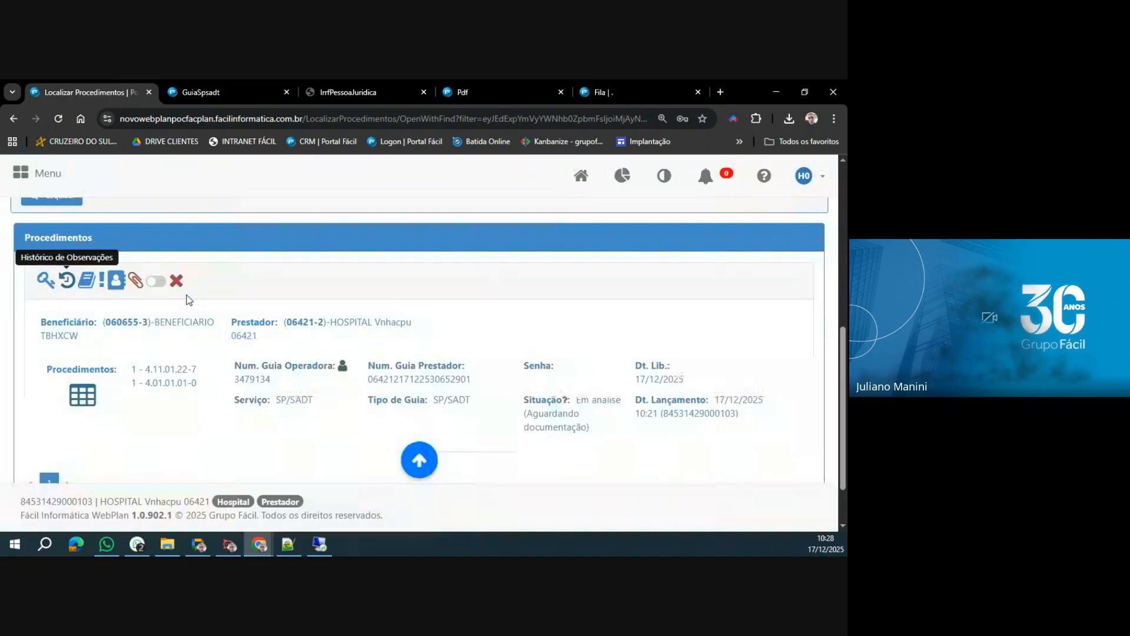
click(67, 280)
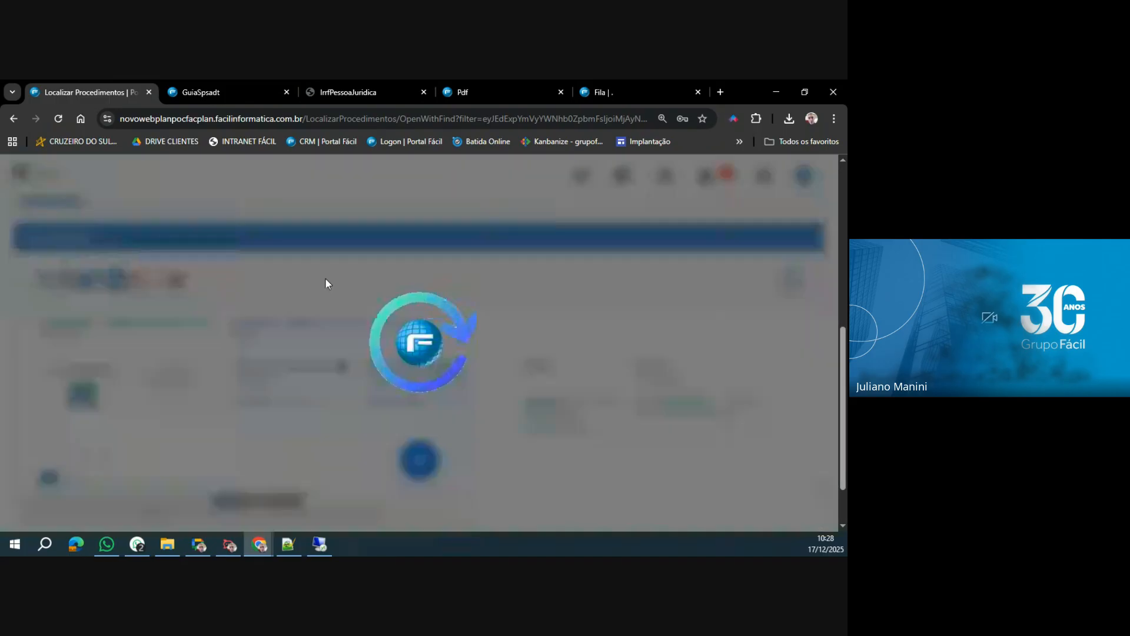
drag(249, 275, 433, 283)
Switch to Portal Fácil, find the guia in the Fila by its operadora number, and highlight the prestador's newest parecer.
click(625, 88)
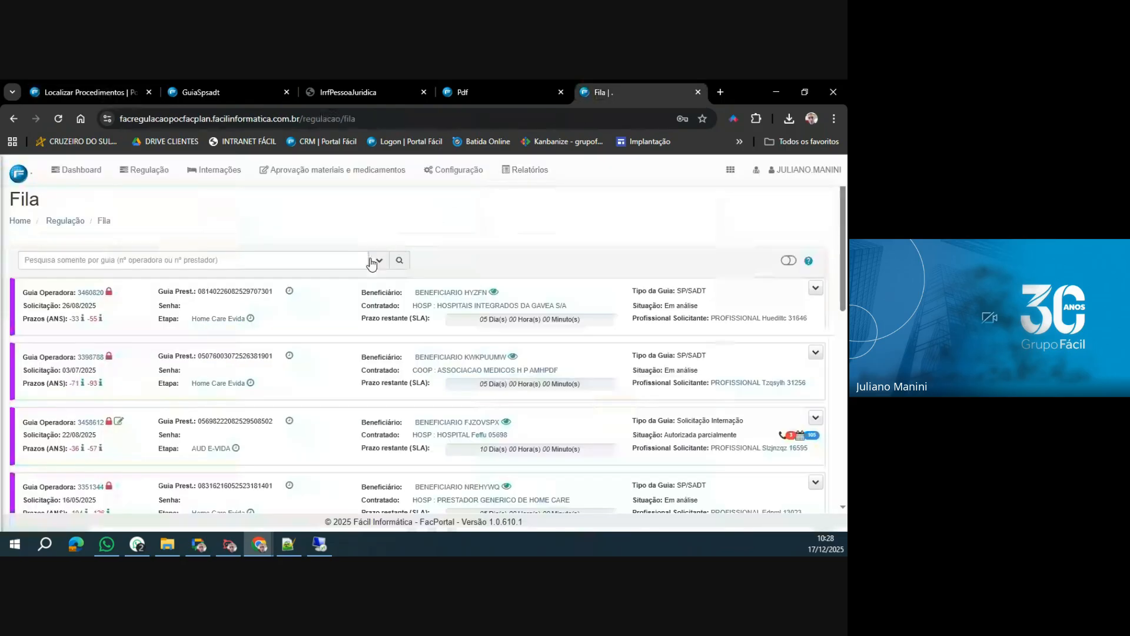
click(286, 260)
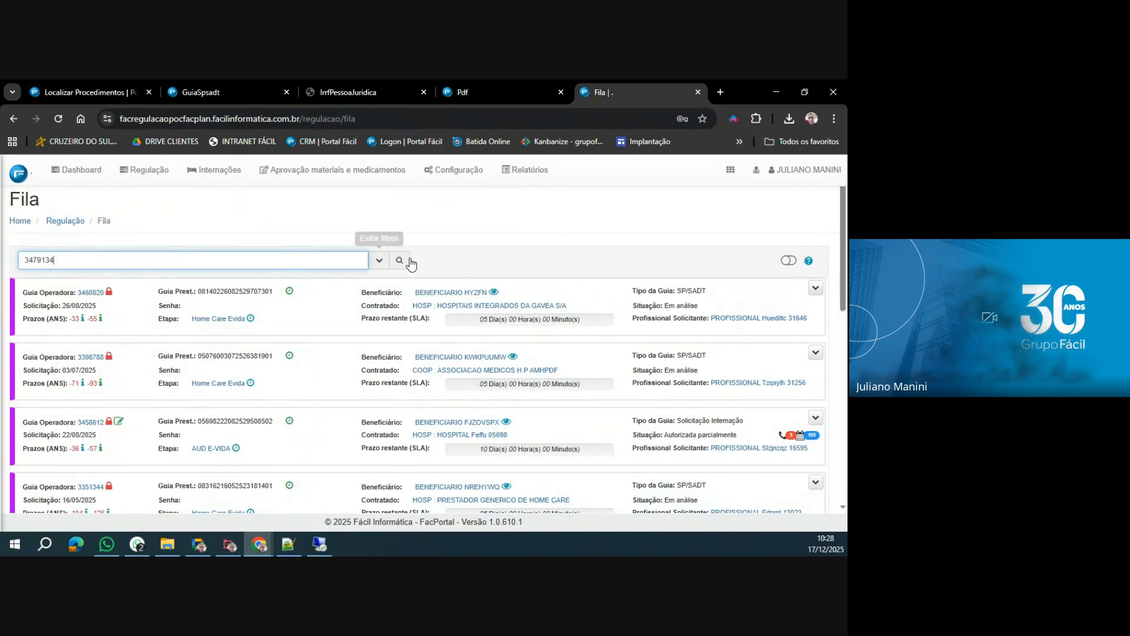
click(400, 260)
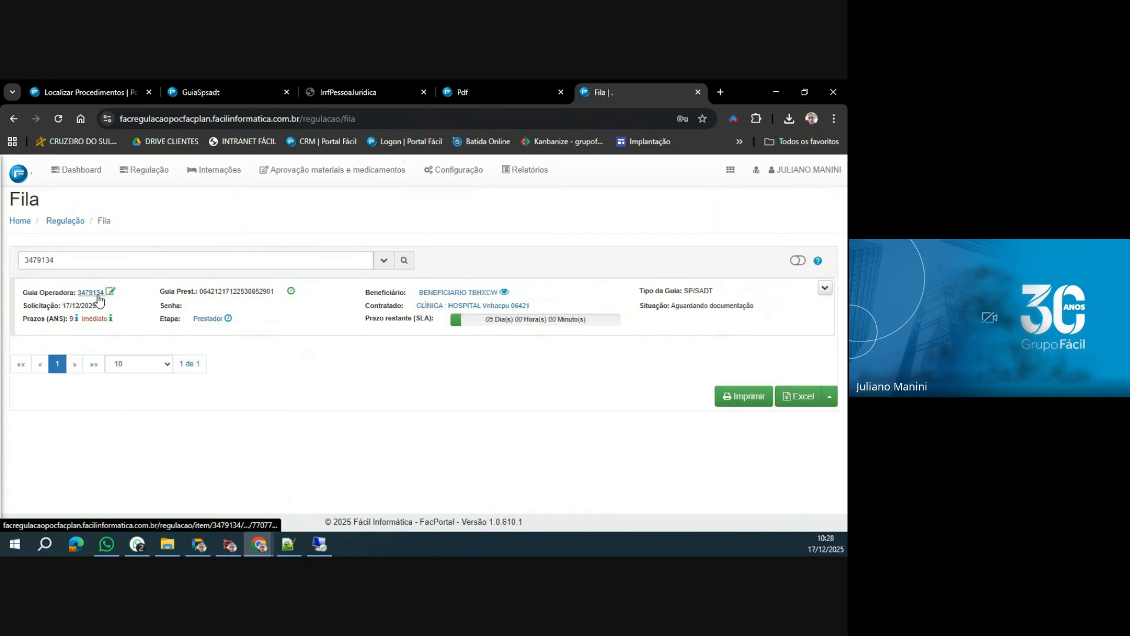
click(98, 295)
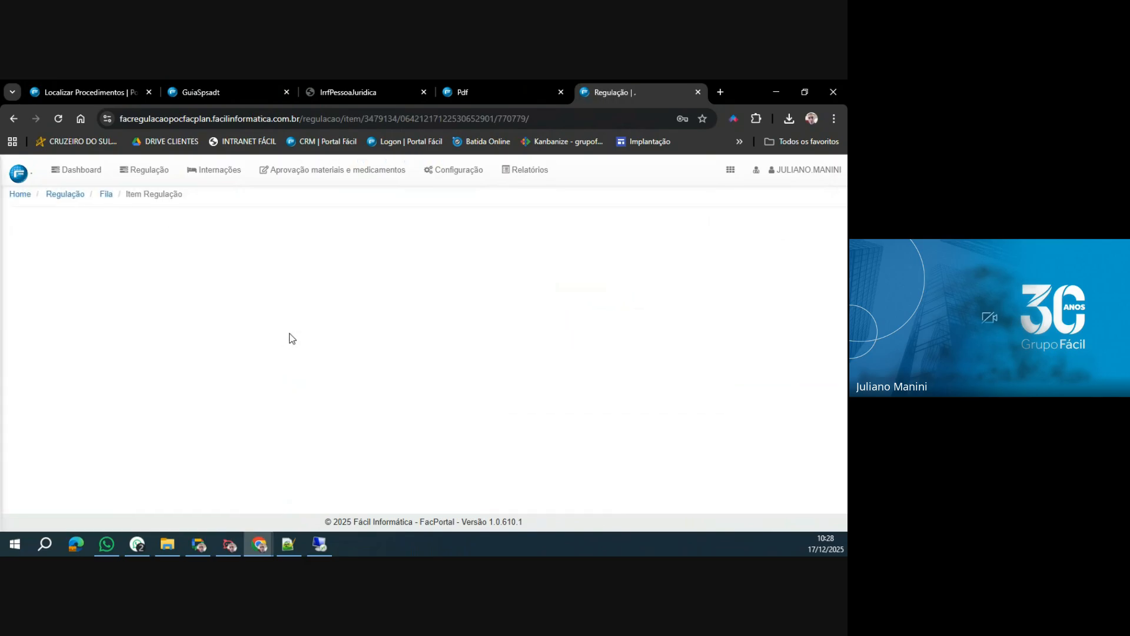
scroll(289, 338, down, 2)
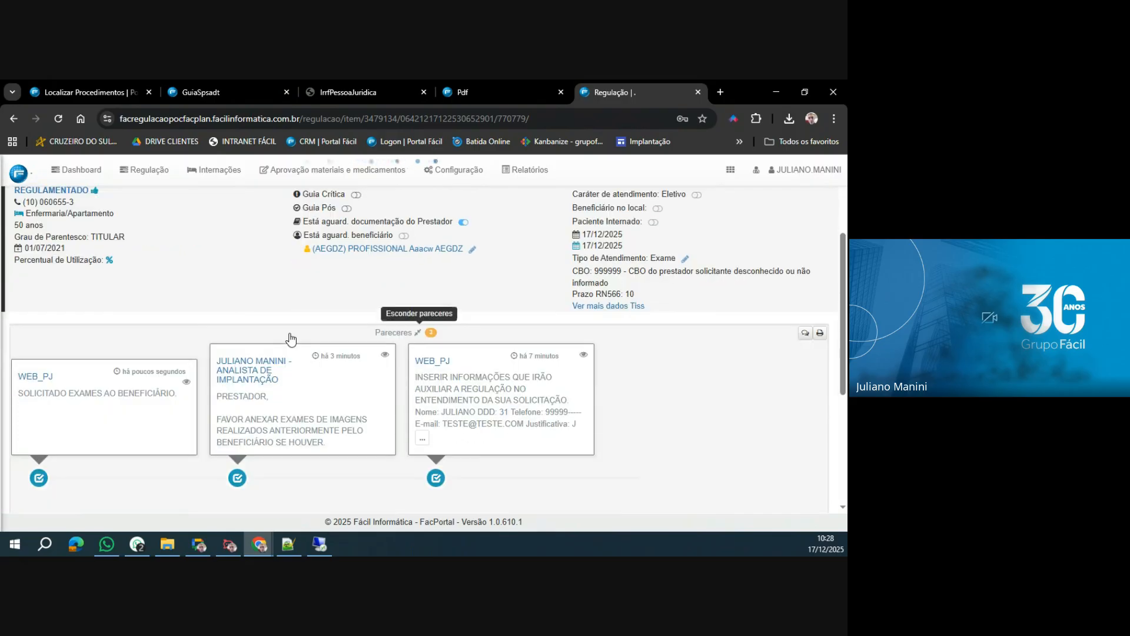
drag(17, 351, 187, 352)
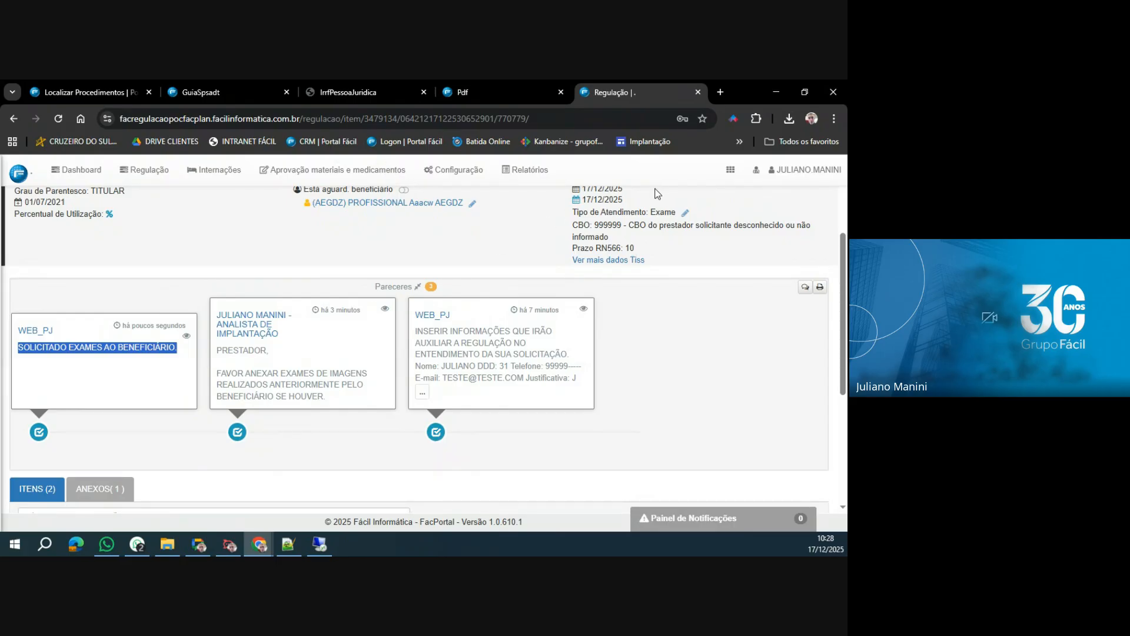
Go back to the regulation Fila, switch to WebPlan, and close the guia's Histórico de Observações.
click(147, 170)
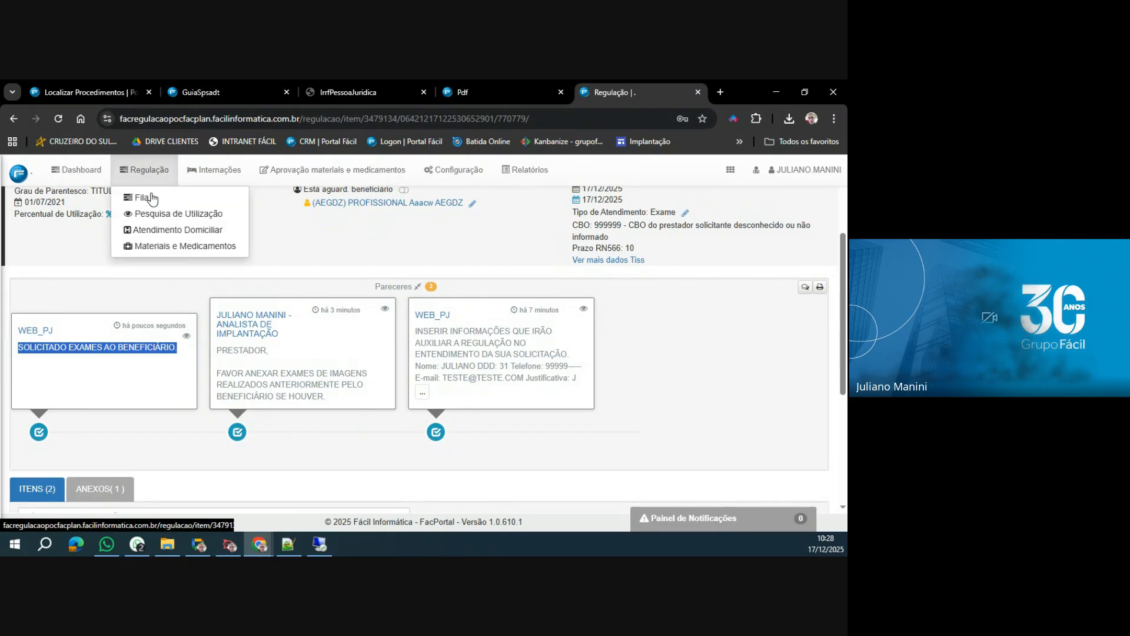
click(148, 194)
click(88, 91)
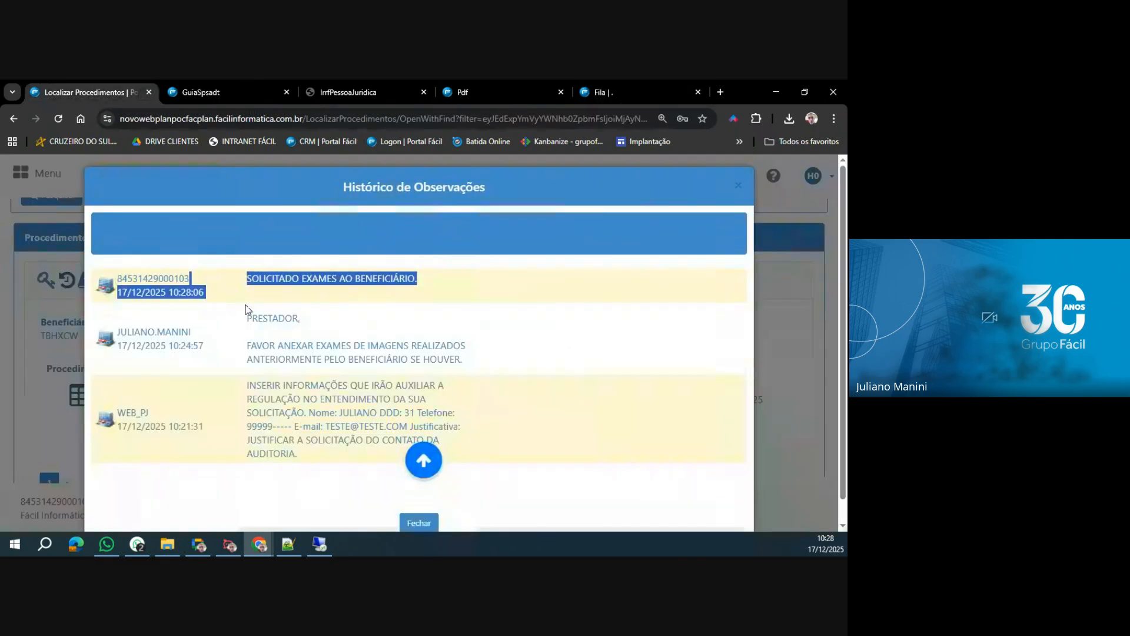
click(419, 522)
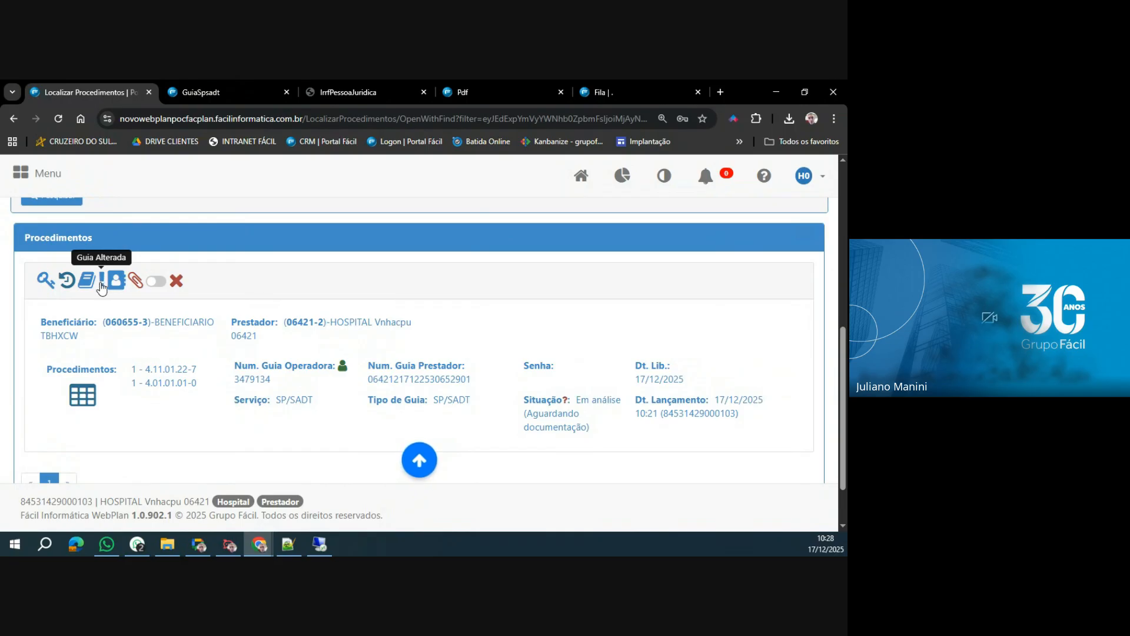
Acknowledge the guia's changes by answering Sim to the Guia Alterada confirmation.
click(102, 280)
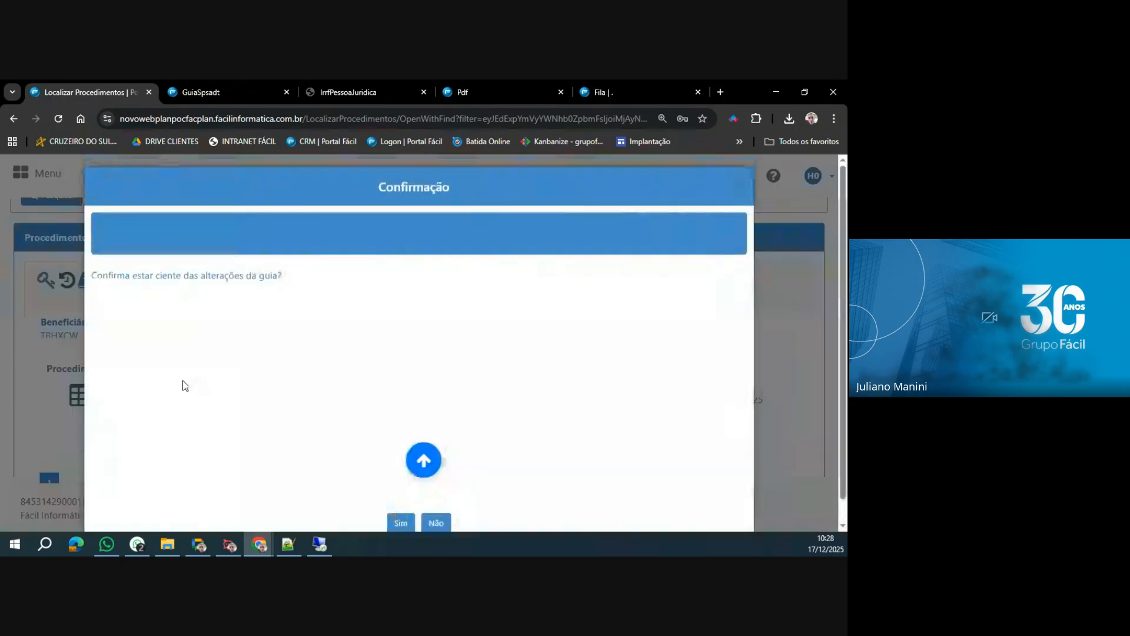
drag(97, 278, 295, 299)
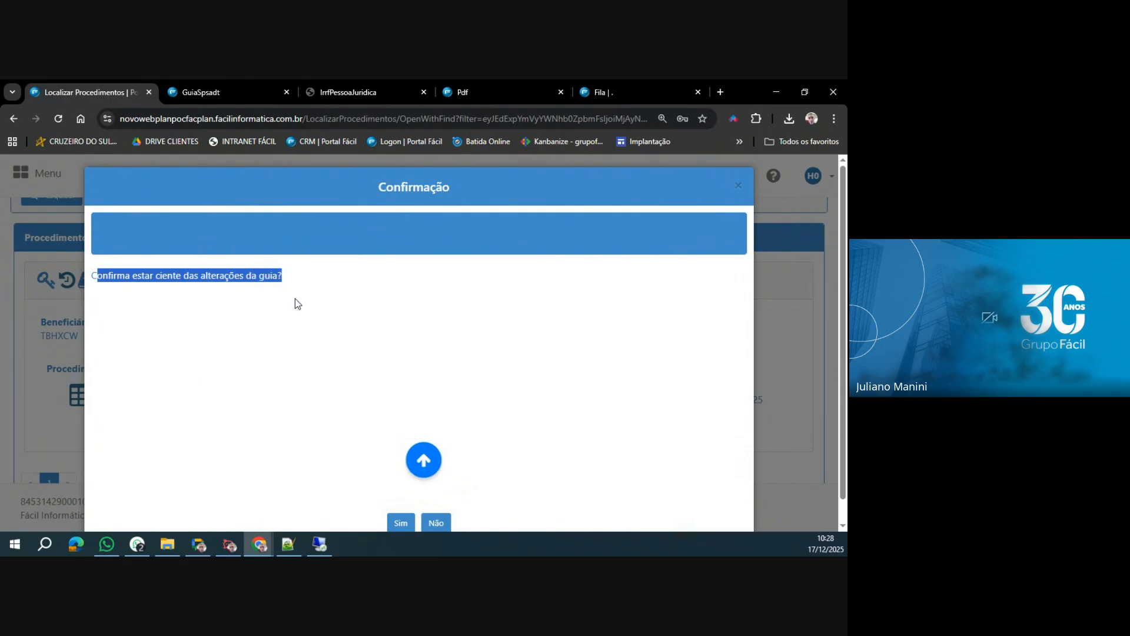
click(394, 522)
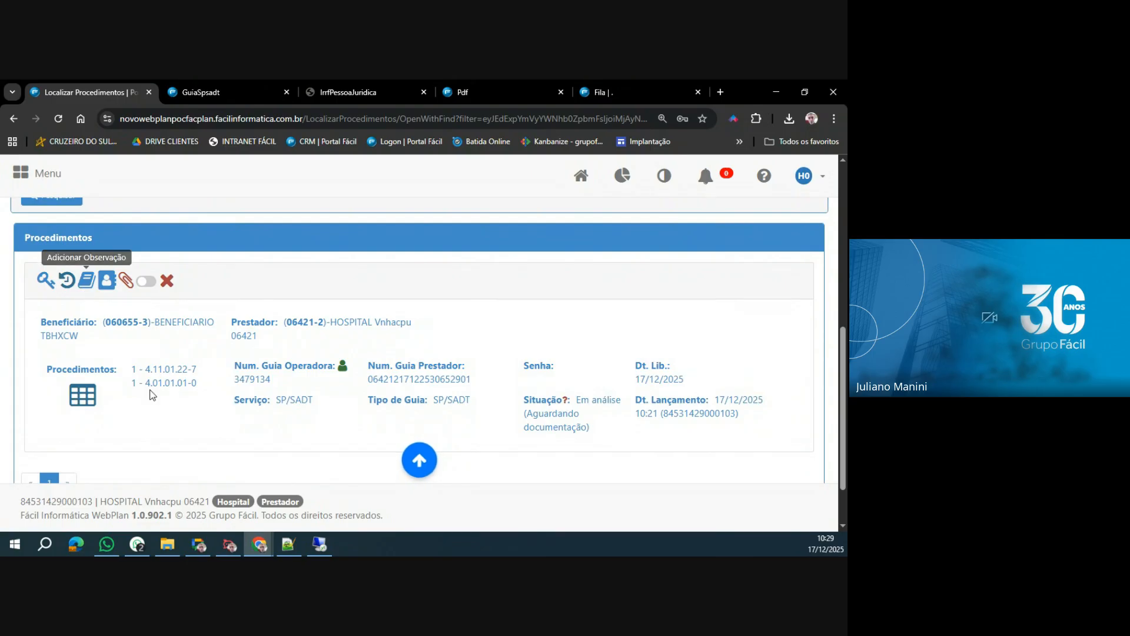
Review the beneficiary's contact details and the guia's Histórico de Observações, closing each one.
click(107, 287)
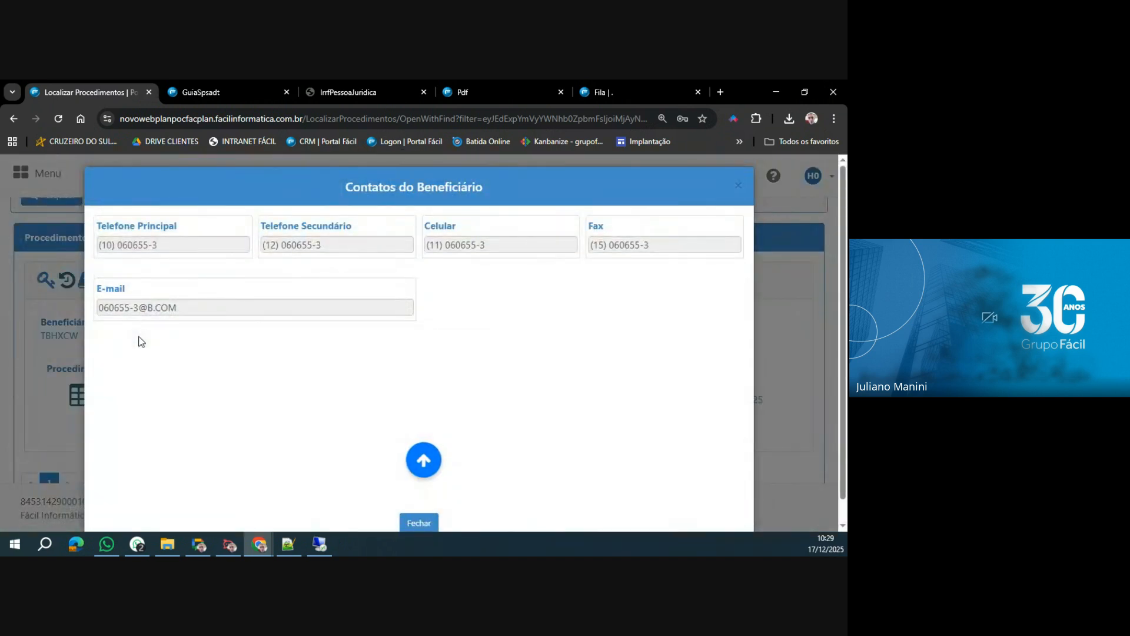
click(419, 524)
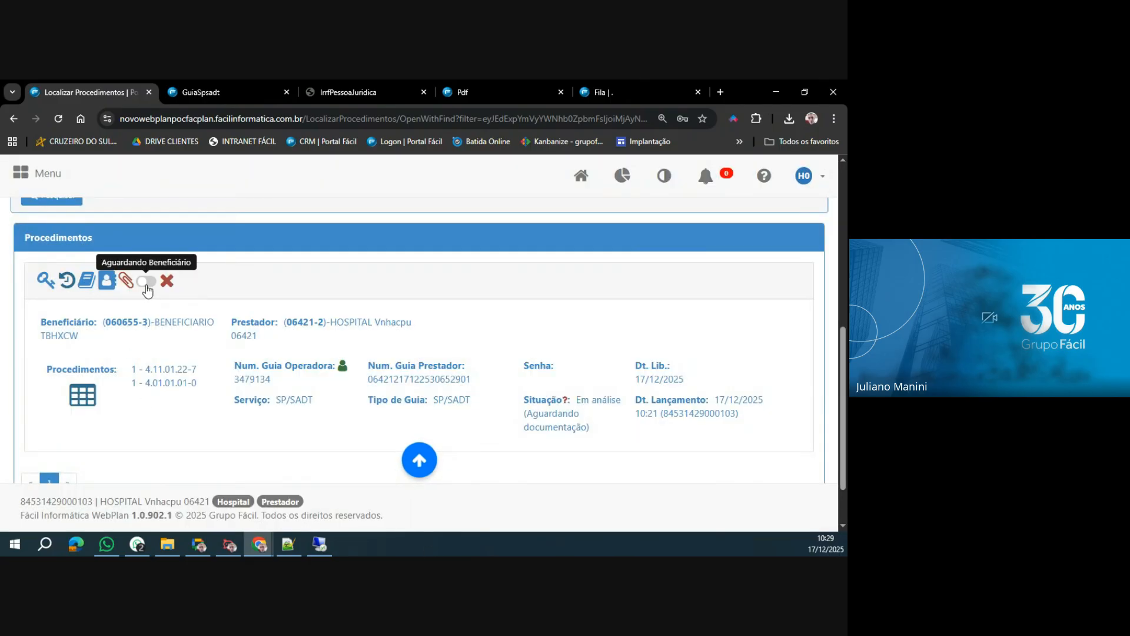
click(67, 281)
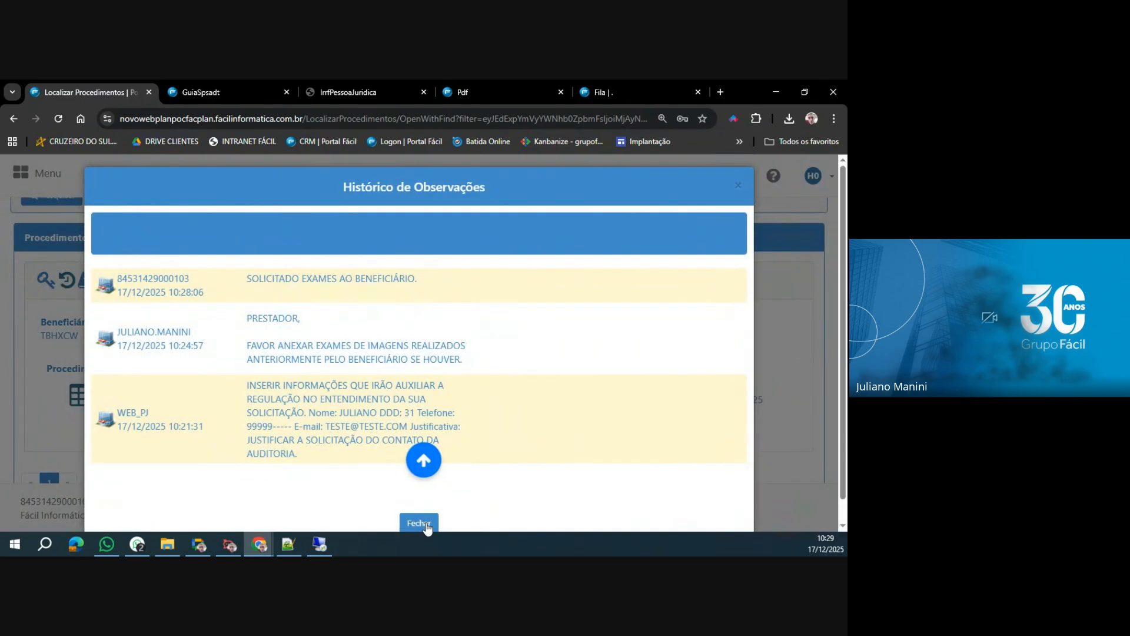
click(419, 522)
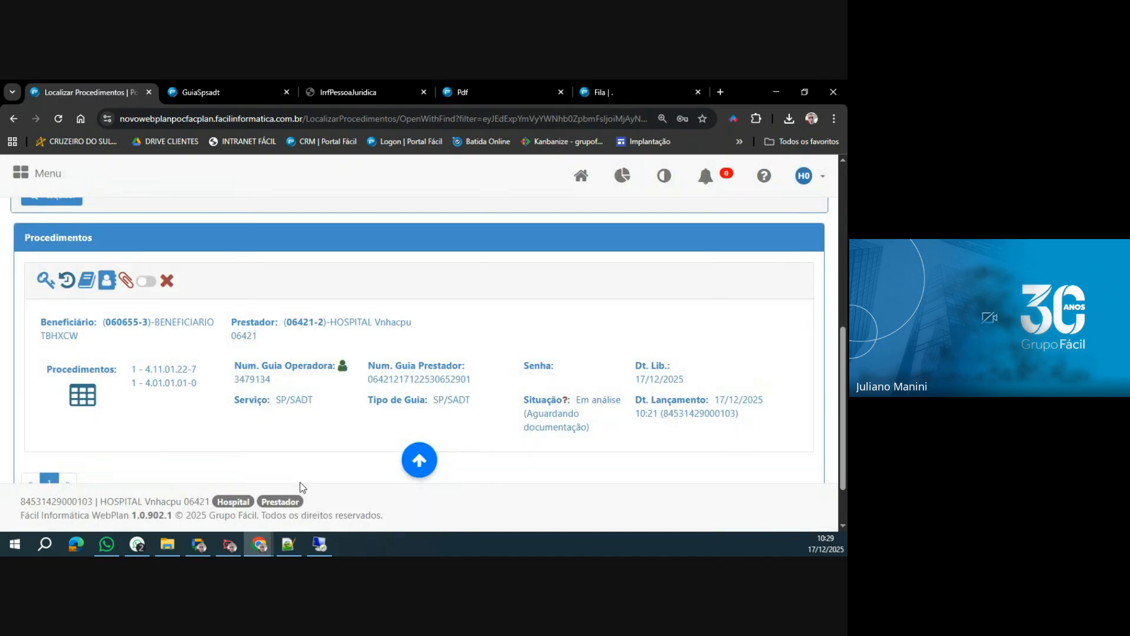
Try the guia's Aguardando Beneficiário switch.
click(146, 282)
click(147, 283)
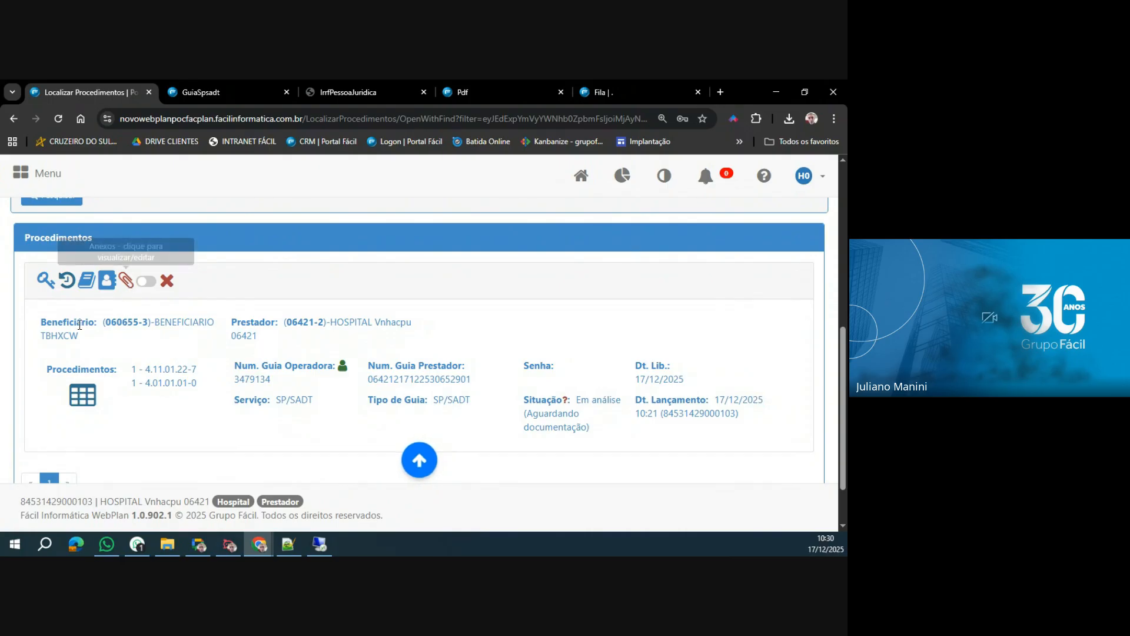
Highlight the guia's data, examine the RM and ECG procedures in its Detalhes, and close them.
drag(42, 325, 759, 438)
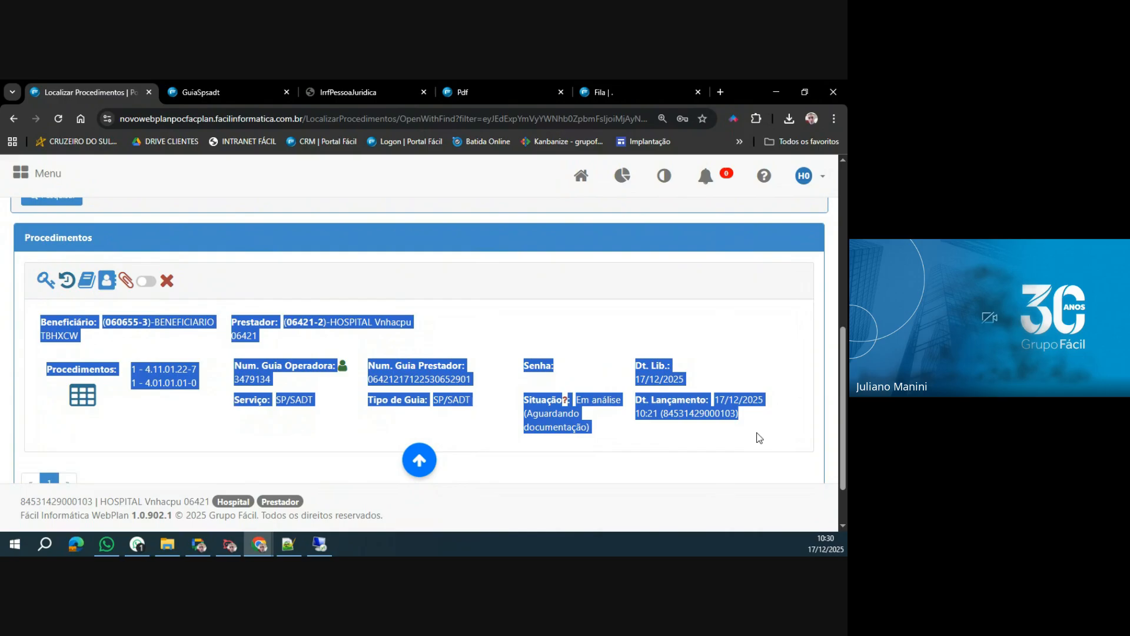
click(84, 398)
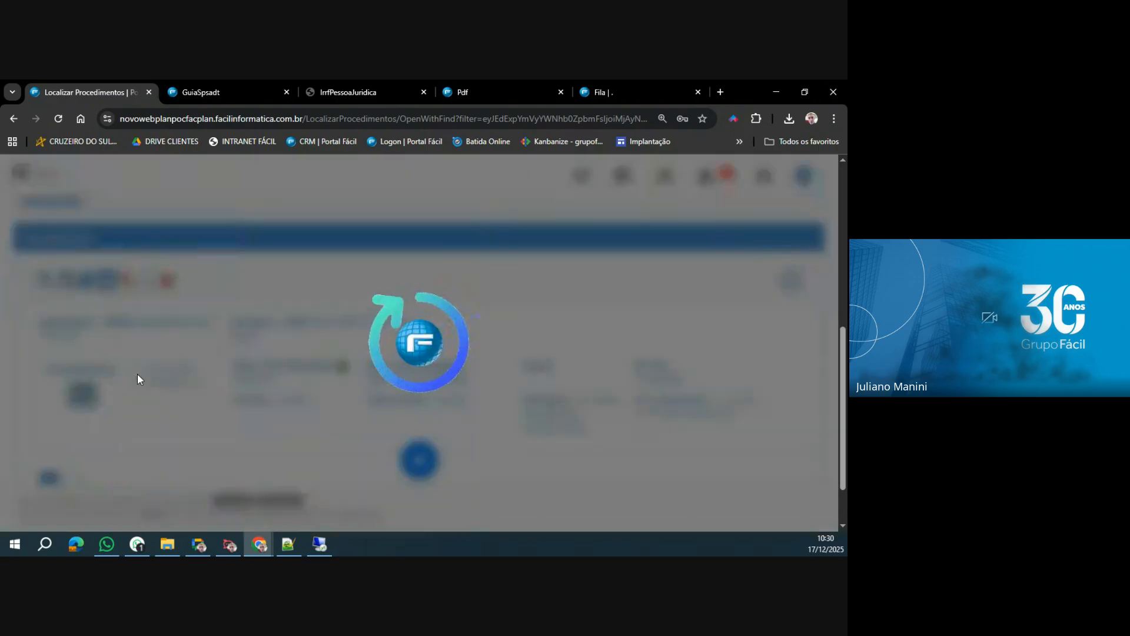
scroll(136, 373, down, 1)
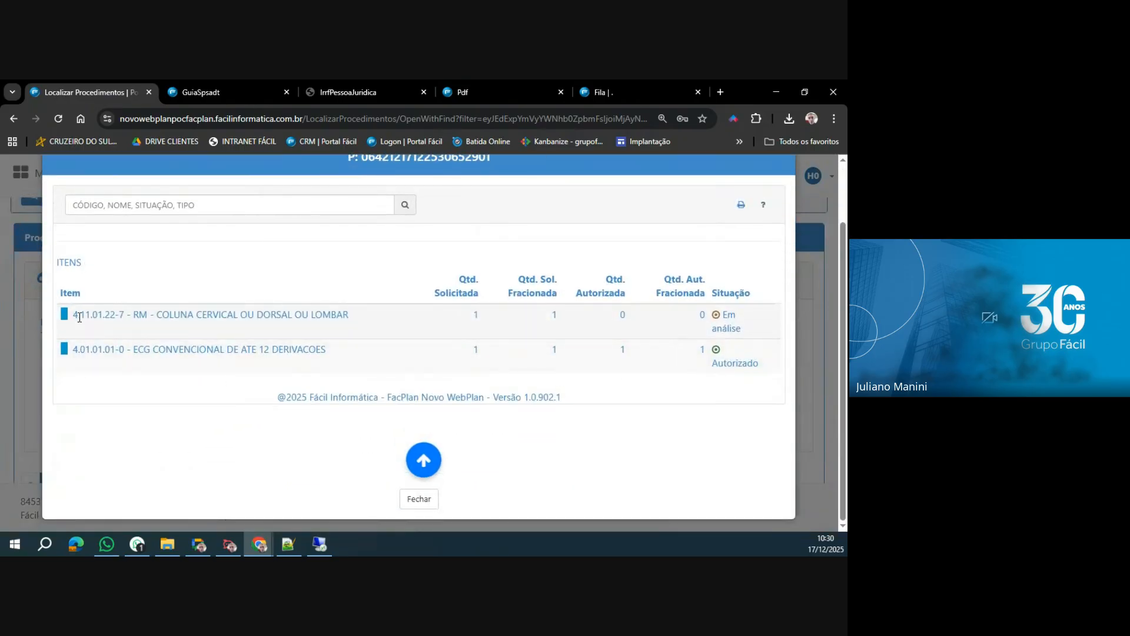
triple_click(138, 317)
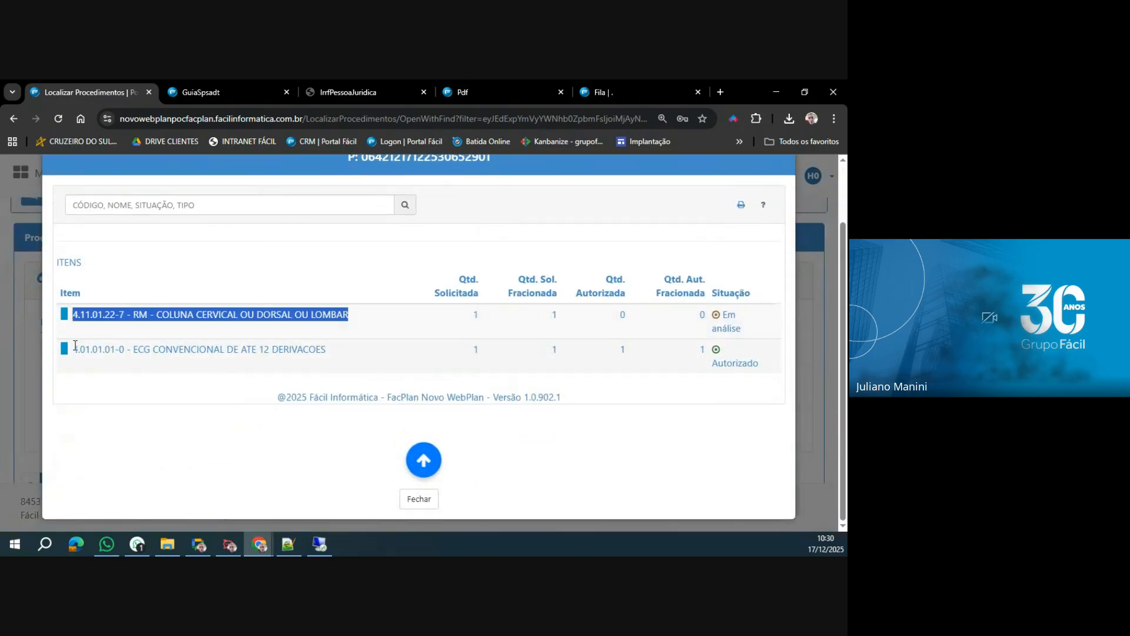
drag(73, 348, 369, 358)
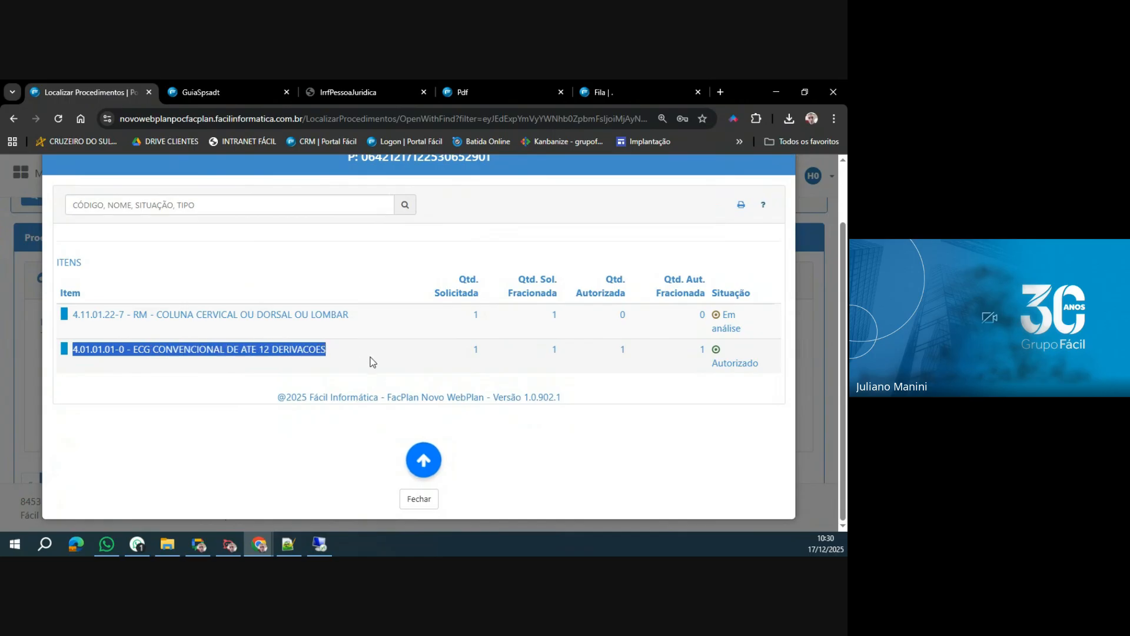
scroll(330, 349, up, 1)
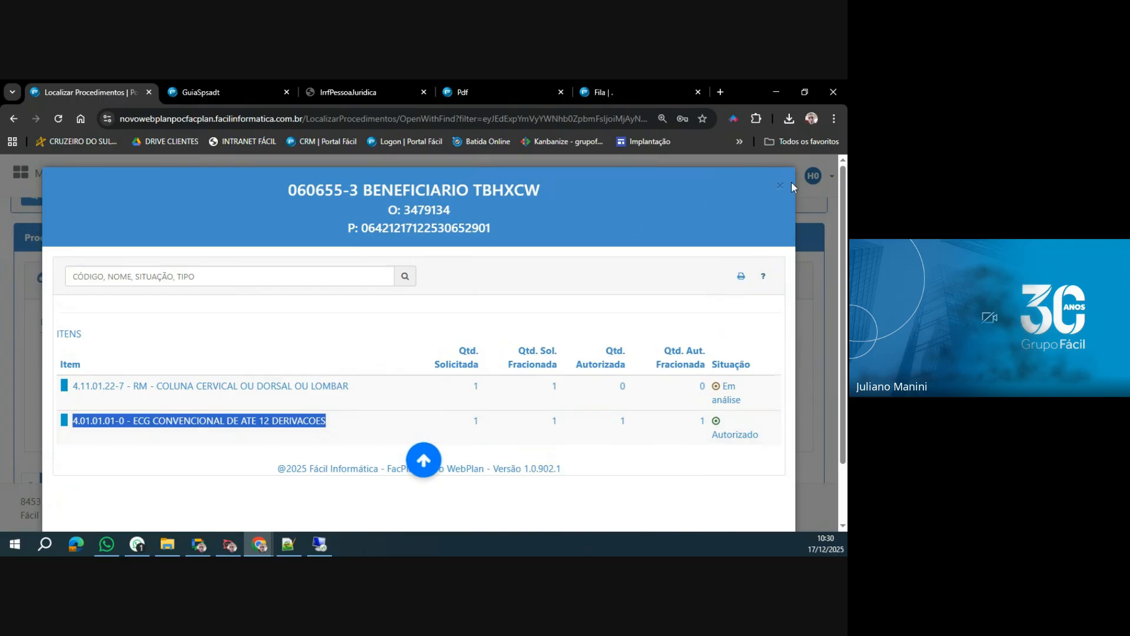
click(780, 186)
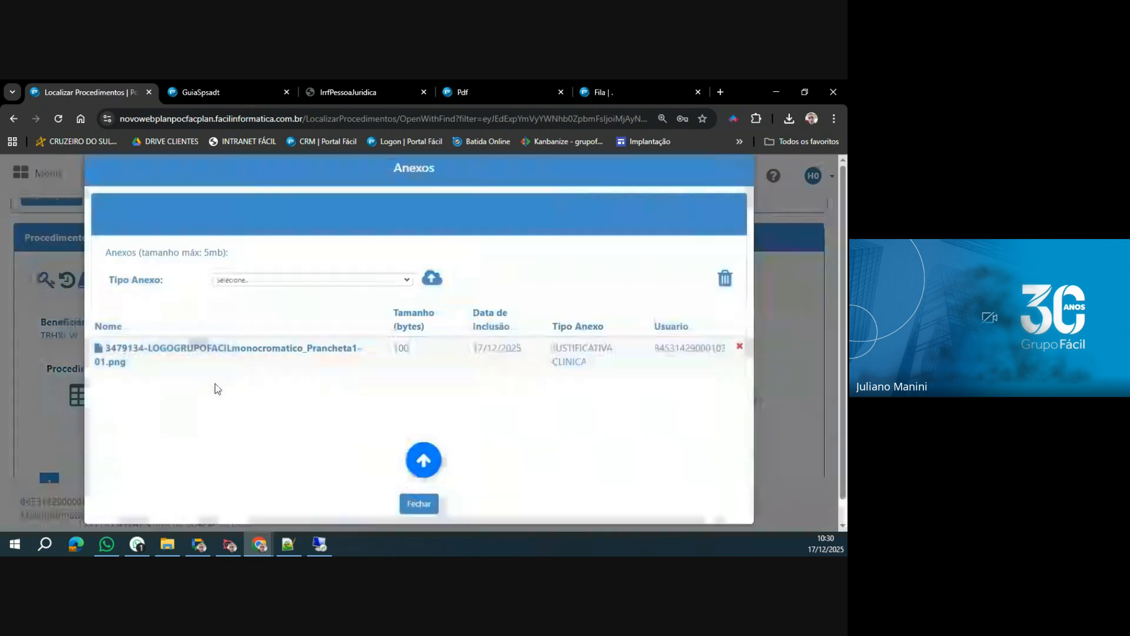
Set the Tipo Anexo to RX in the guia's Anexos.
click(345, 300)
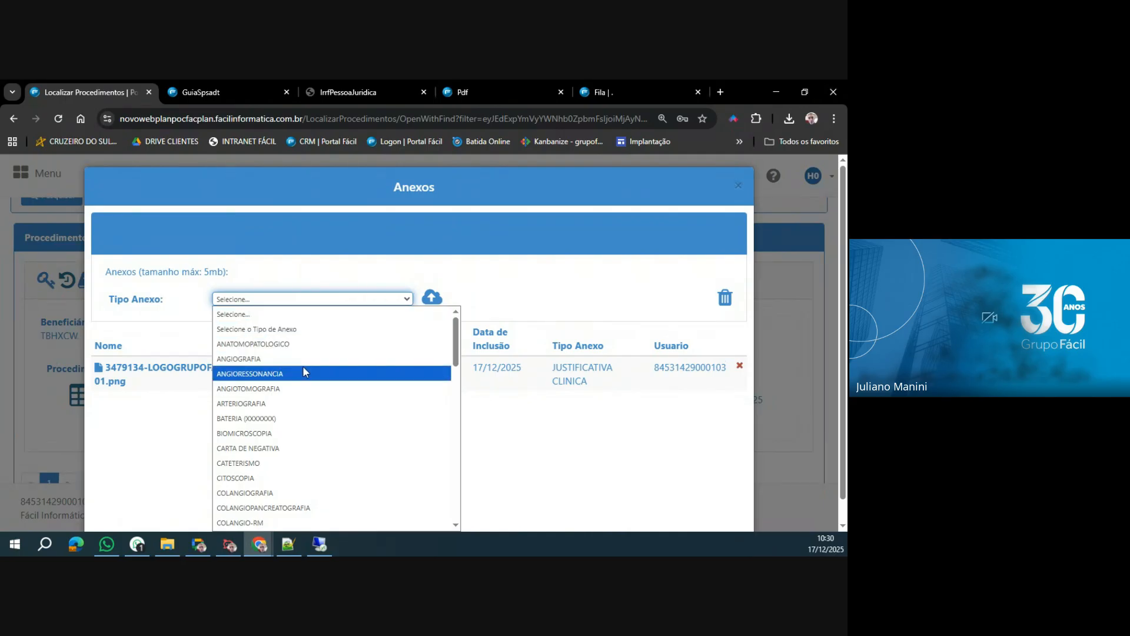
text(rx)
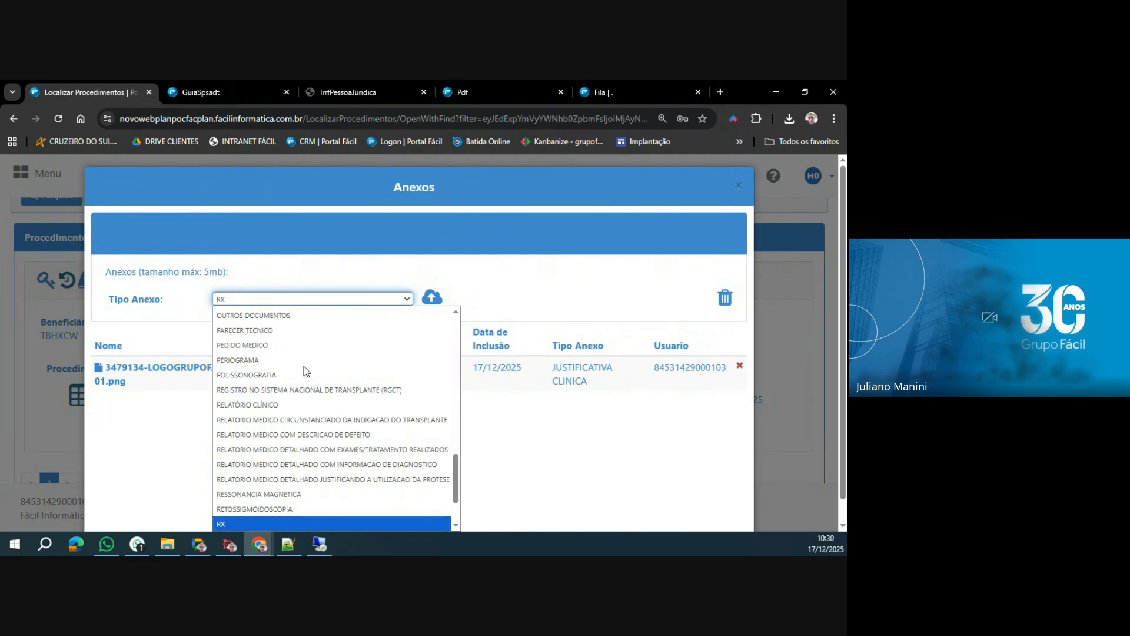
scroll(304, 369, down, 2)
click(237, 451)
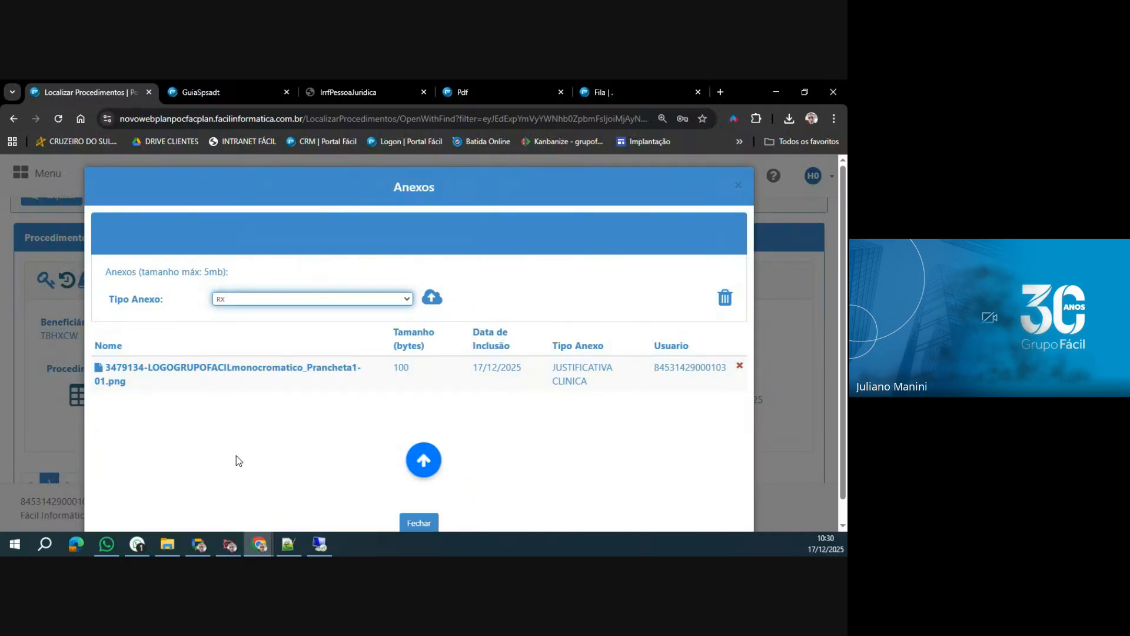
Upload the image Fundodemeet01.jpg from the Imagens folder as the RX attachment and close the guia's Anexos.
click(430, 300)
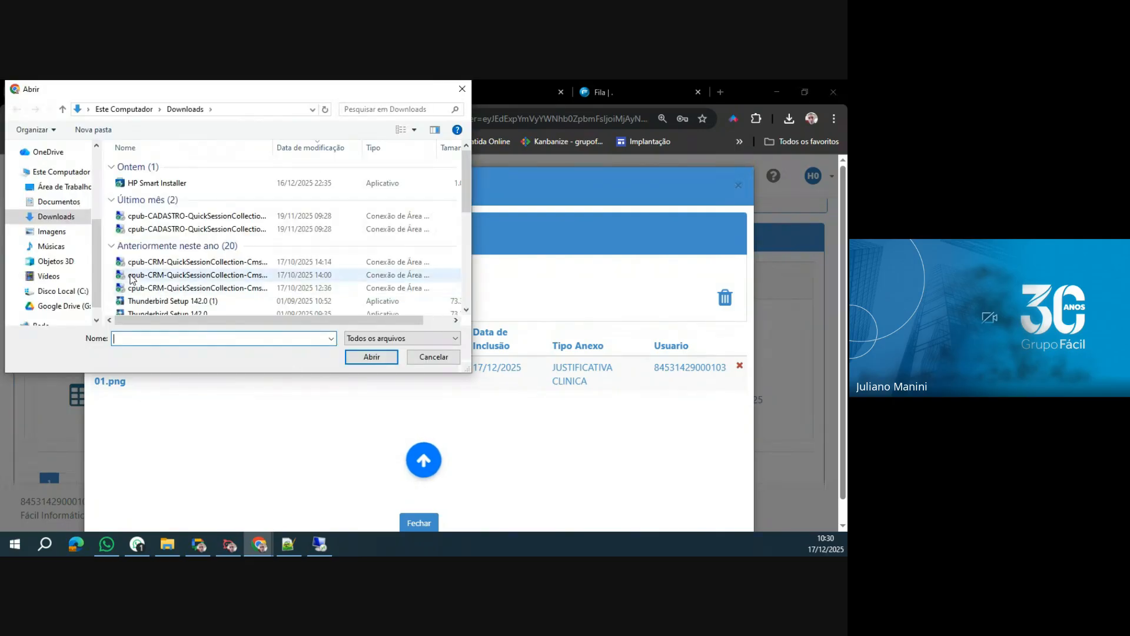
click(53, 232)
double_click(154, 269)
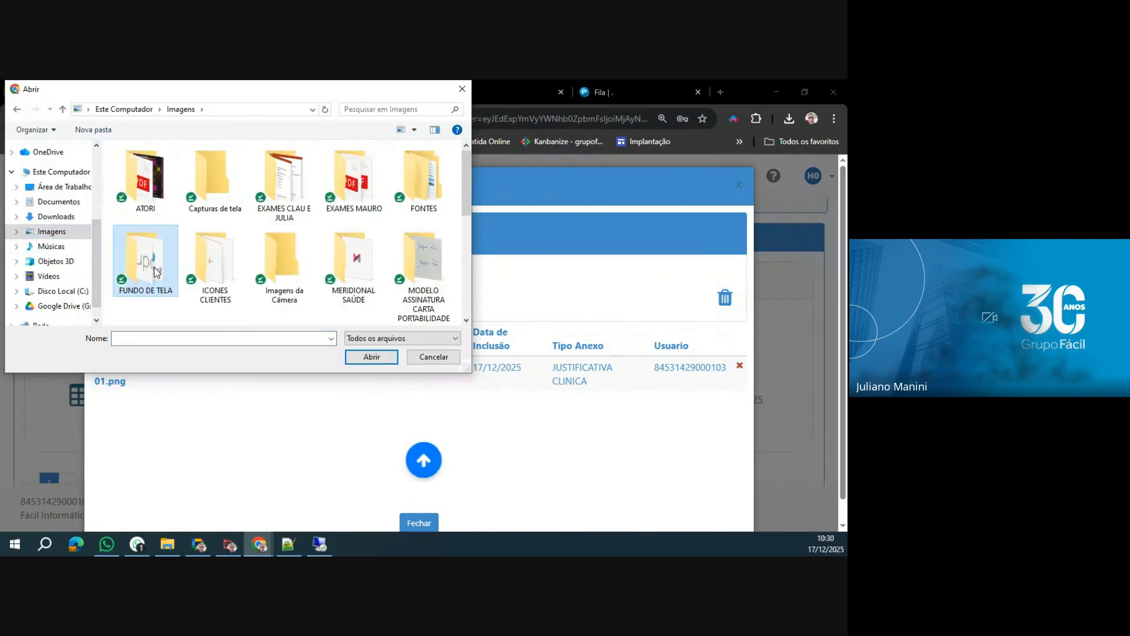
click(214, 187)
click(371, 357)
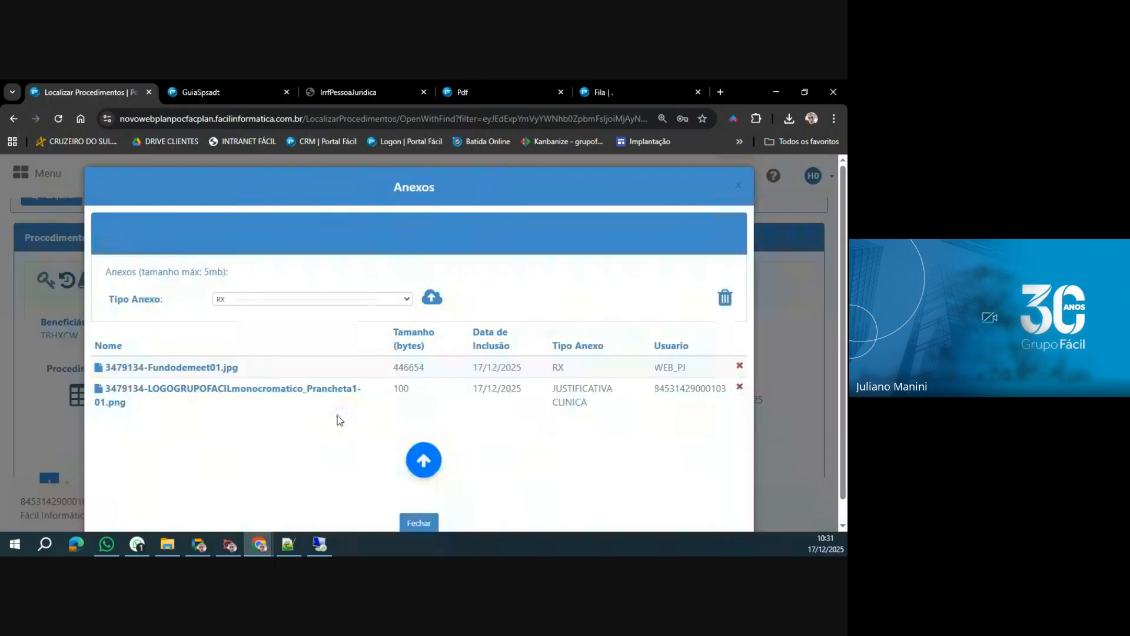
scroll(614, 415, down, 1)
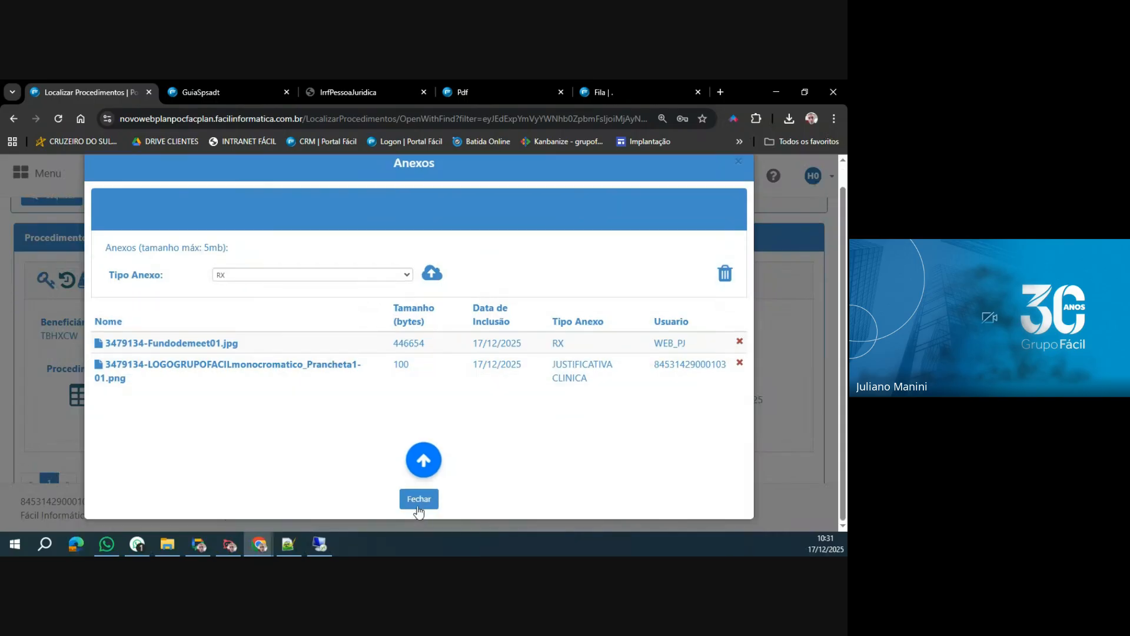
click(419, 500)
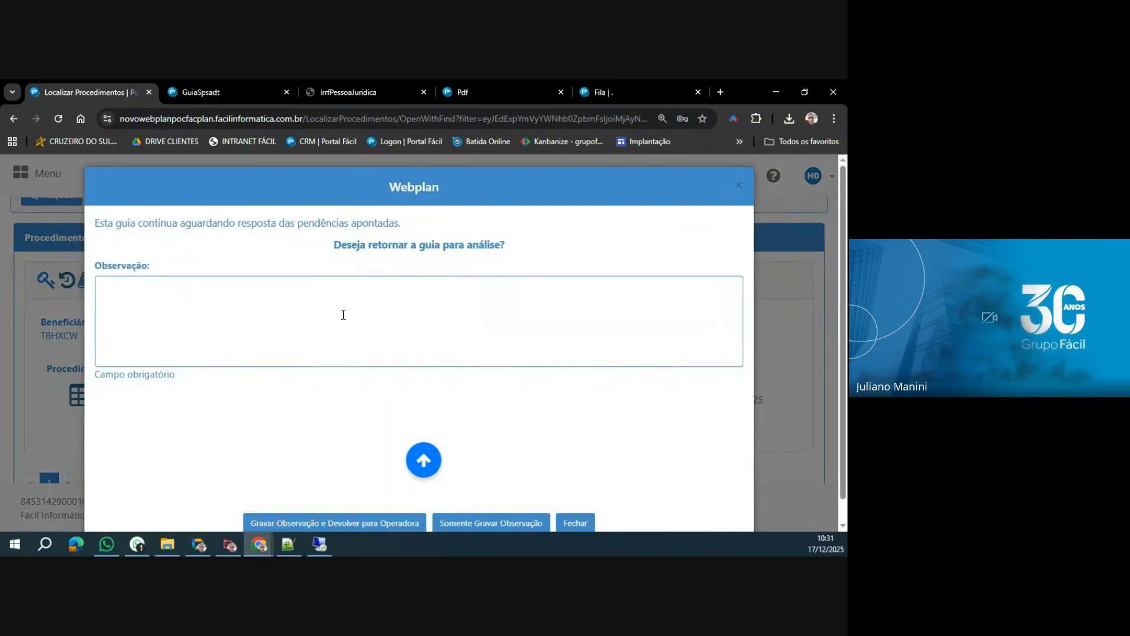
Record the observation "DOCUMENTO ANEXADO." and return the guia to the operadora for analysis.
text(D)
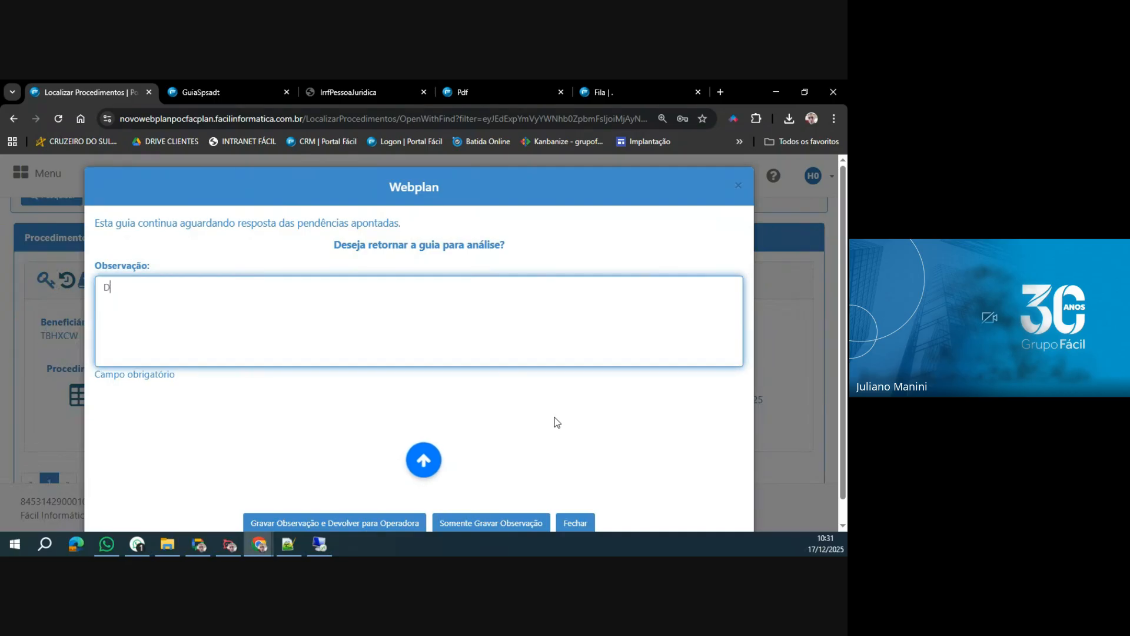
text(OCUMENTO ANEXADO.)
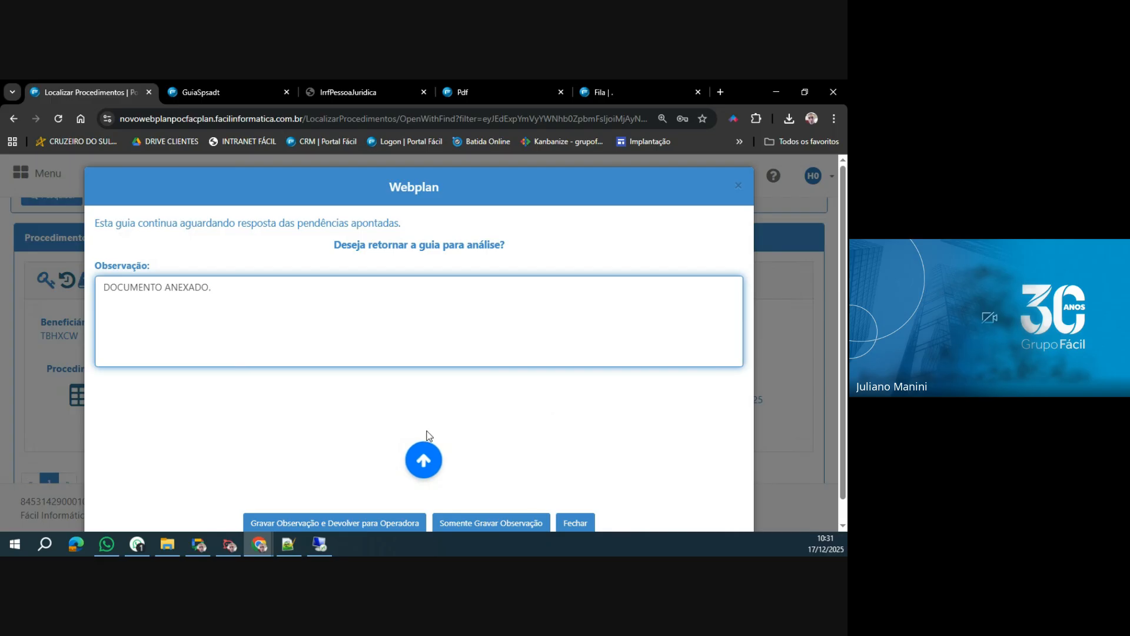
click(368, 522)
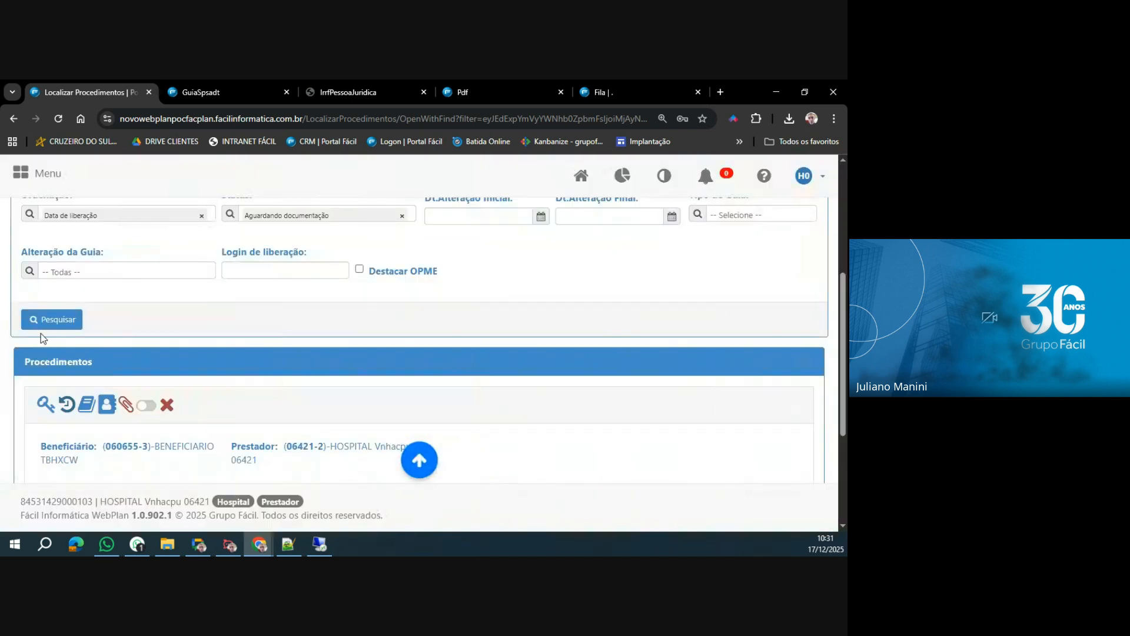
click(42, 323)
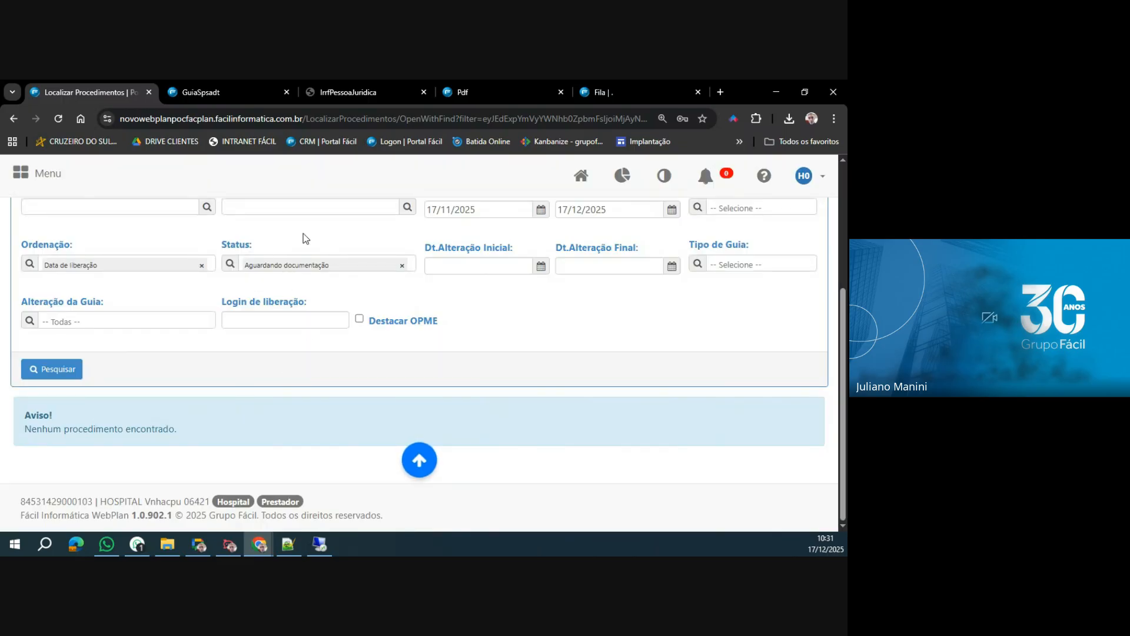
Open a blank Guia de SP/SADT form in WebPlan.
scroll(214, 318, up, 3)
click(49, 177)
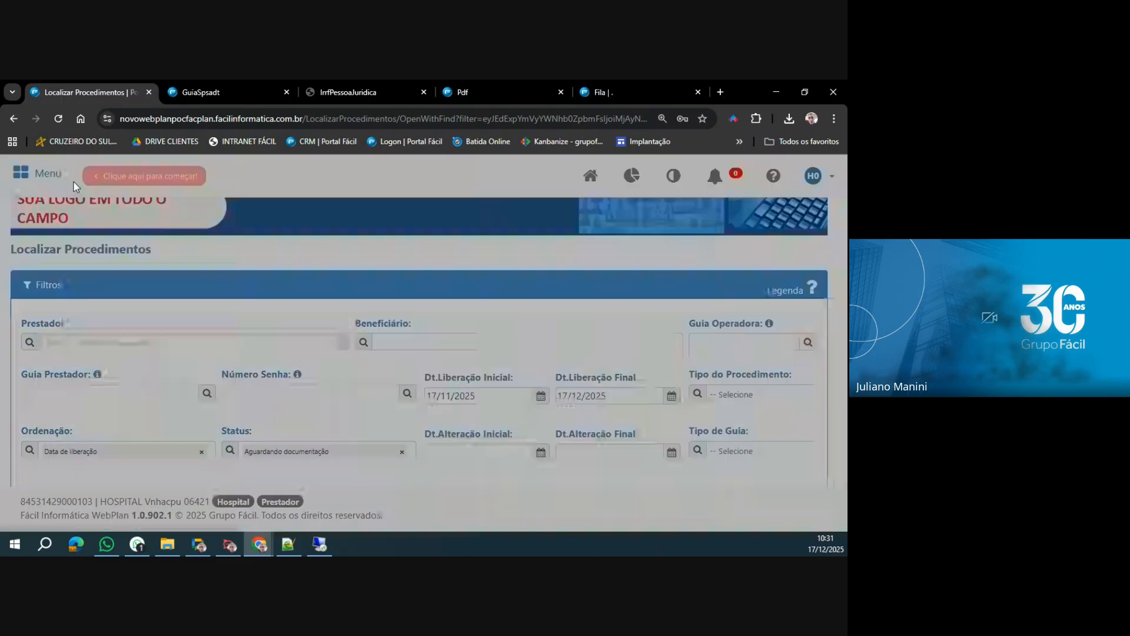
click(184, 288)
click(210, 336)
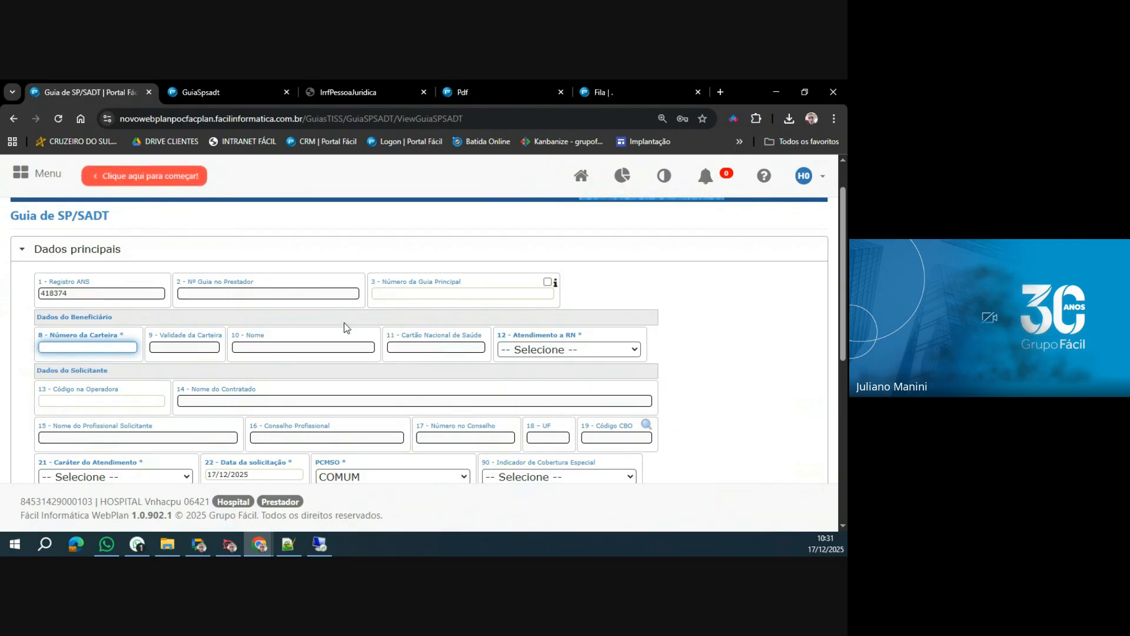
Switch to the Portal Fácil regulation Fila, search for the returned guia by its number, and open it.
click(620, 90)
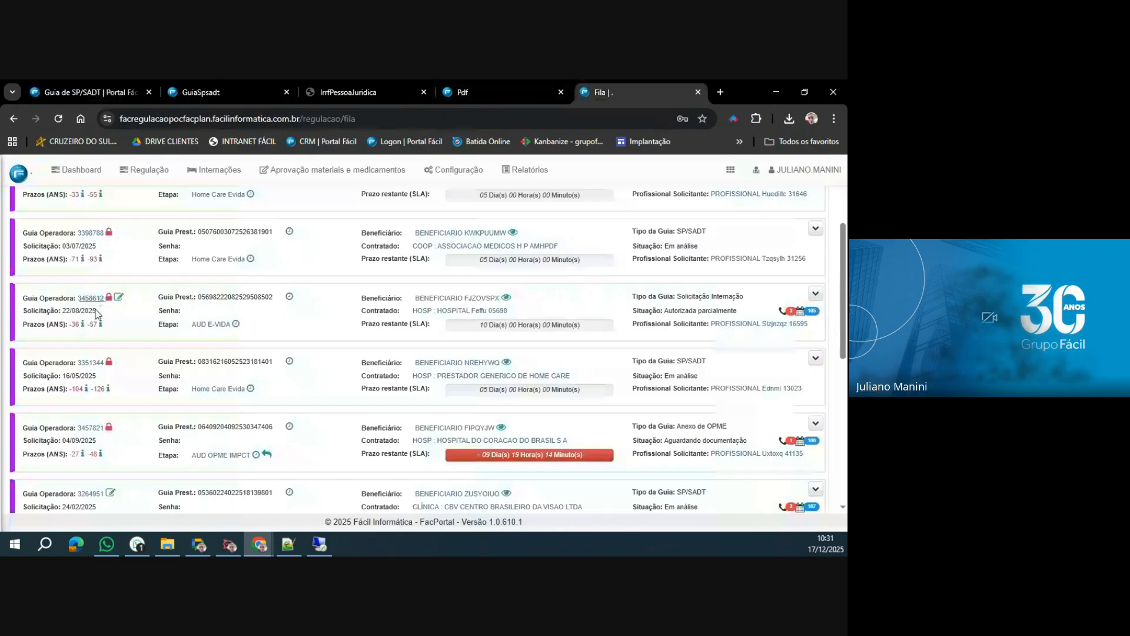
click(139, 263)
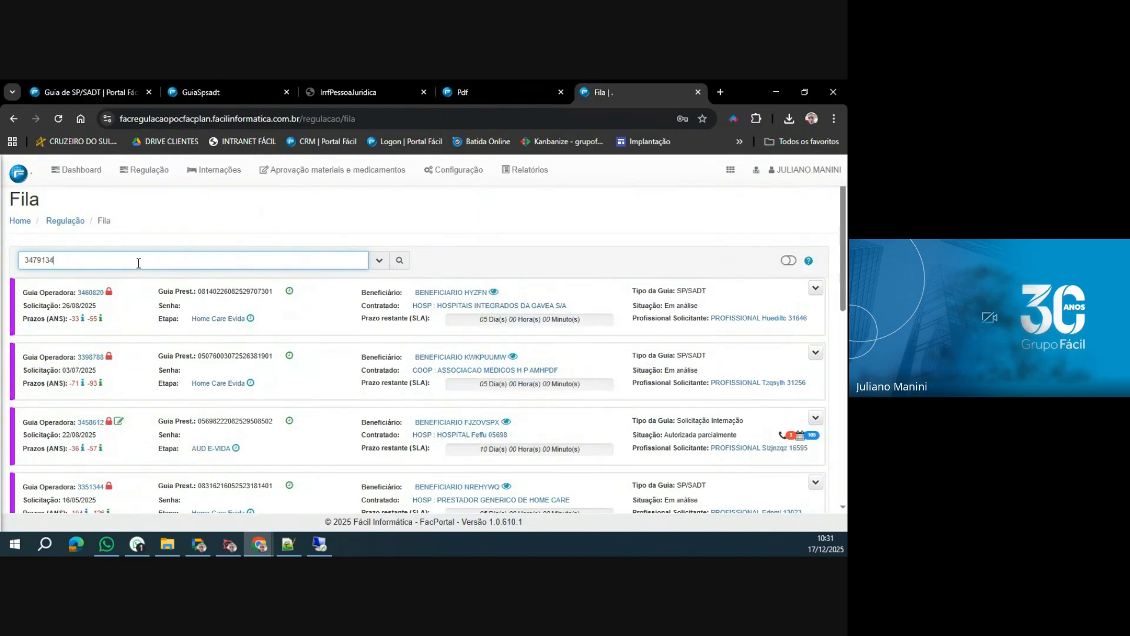
click(399, 262)
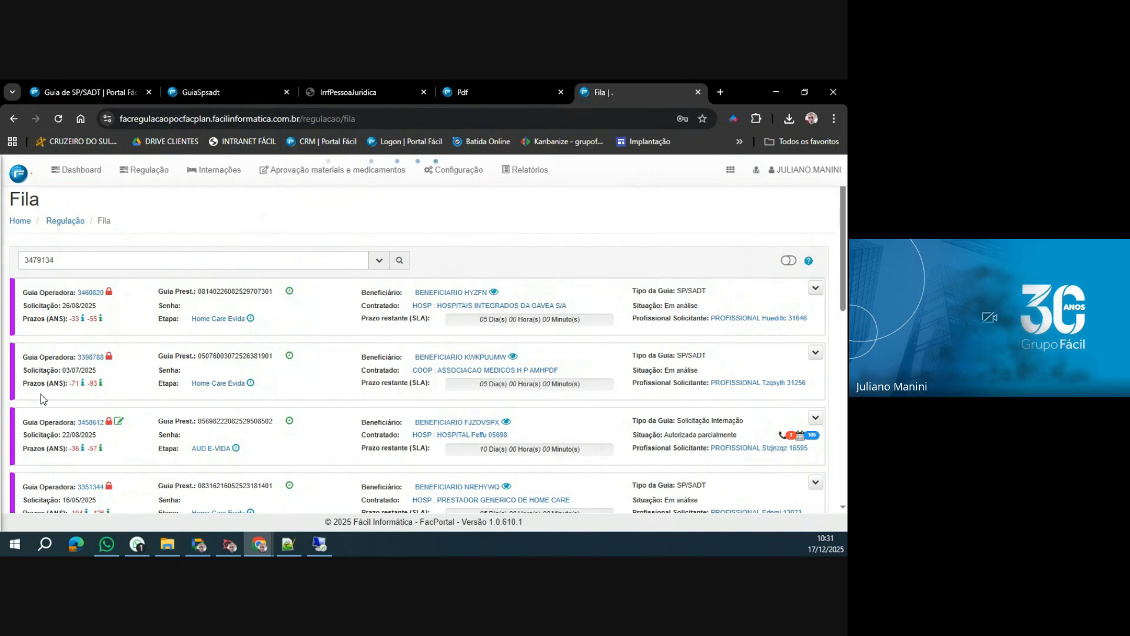
click(111, 291)
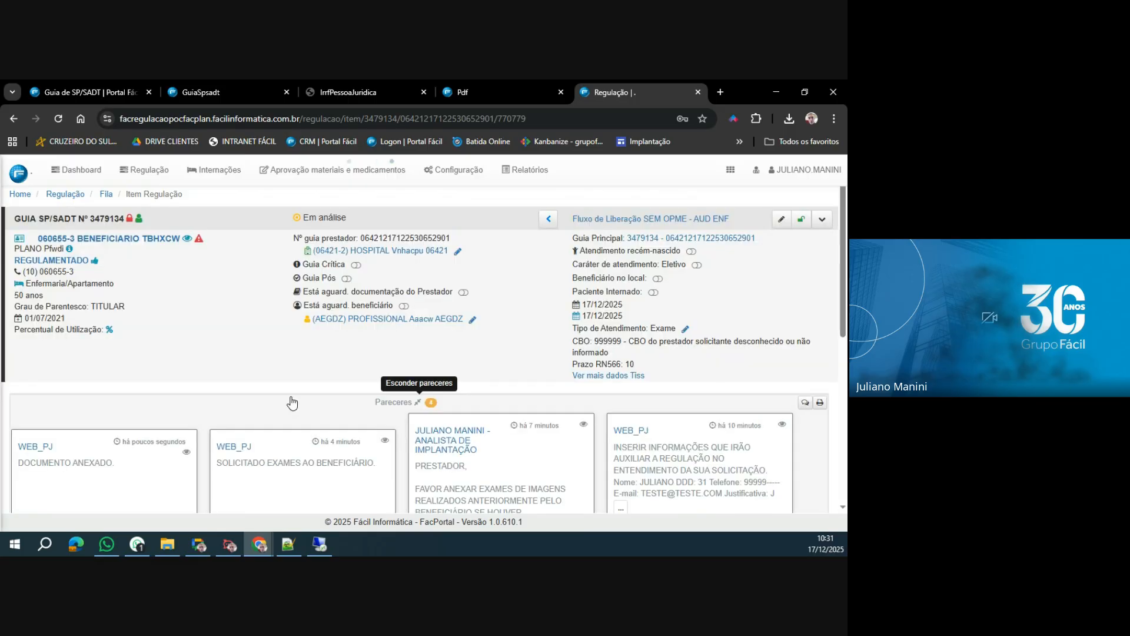
Review the guia's Pareceres and its Anexos, and return to the Itens list.
scroll(293, 403, down, 1)
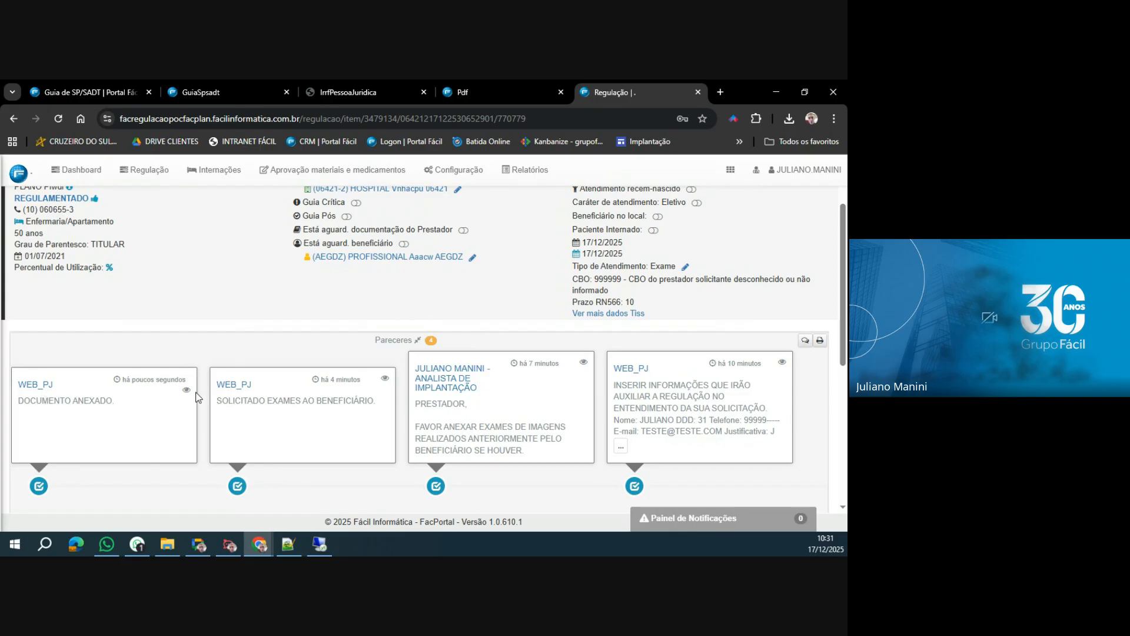
scroll(314, 393, down, 4)
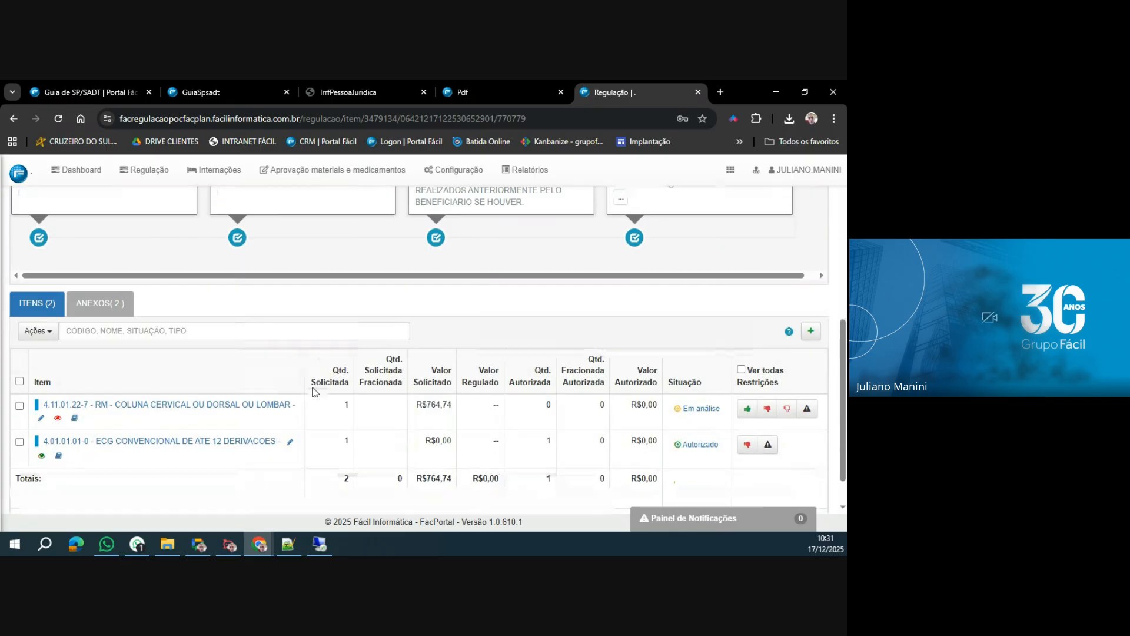
click(100, 302)
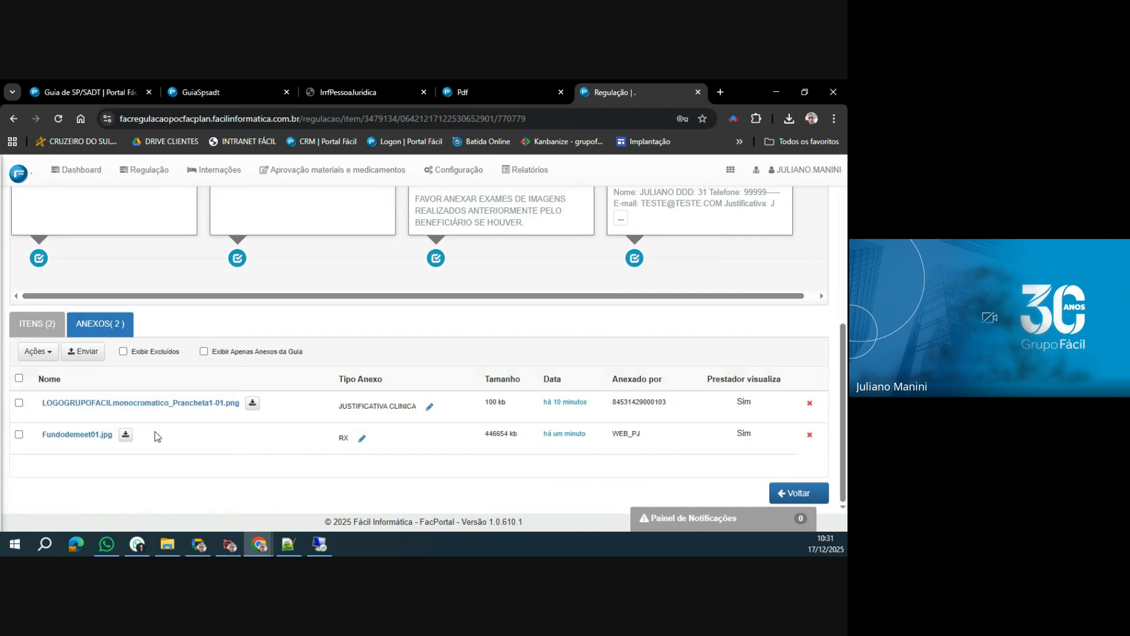
click(54, 332)
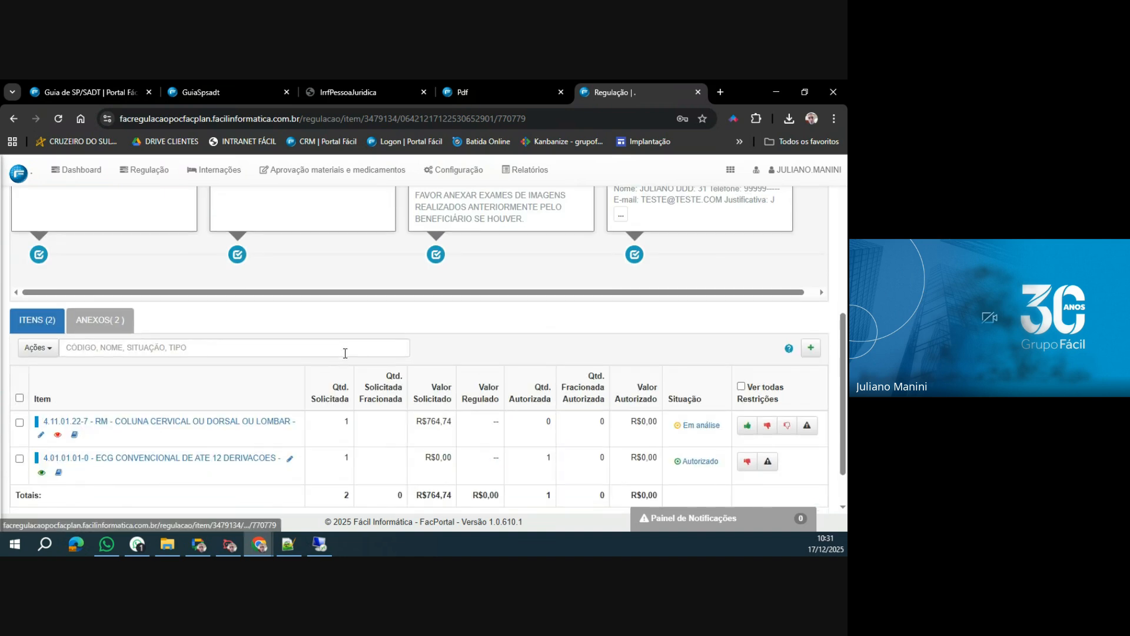
Show all item restrictions and authorize the RM - COLUNA CERVICAL OU DORSAL OU LOMBAR item with the motive LIMINAR.
click(741, 327)
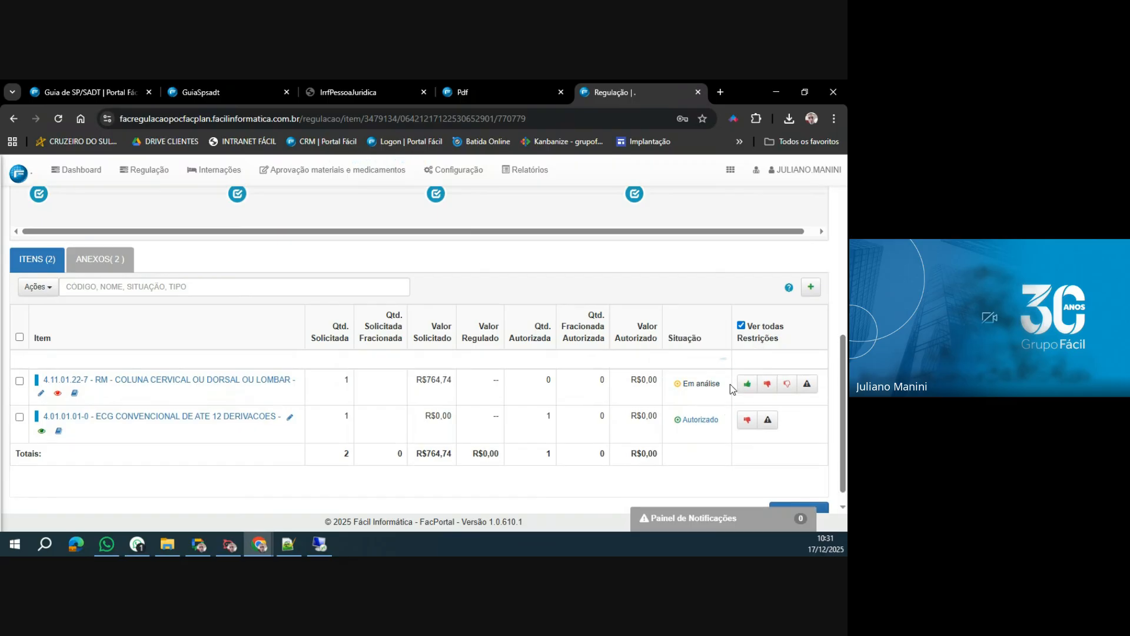
click(748, 384)
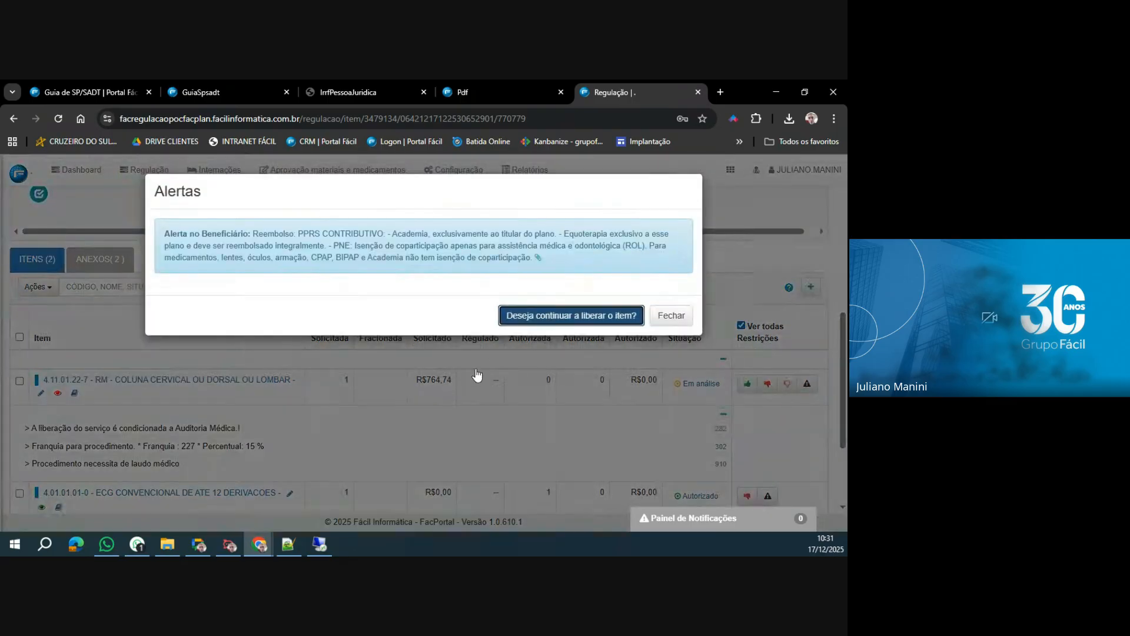
key(Return)
click(398, 310)
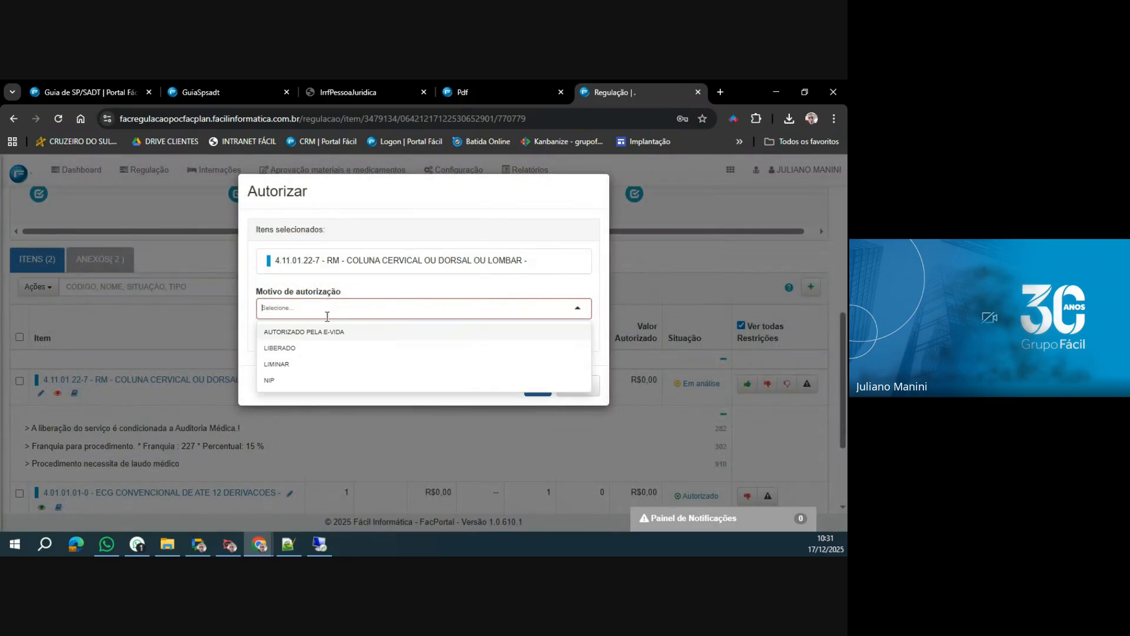
click(278, 365)
click(538, 380)
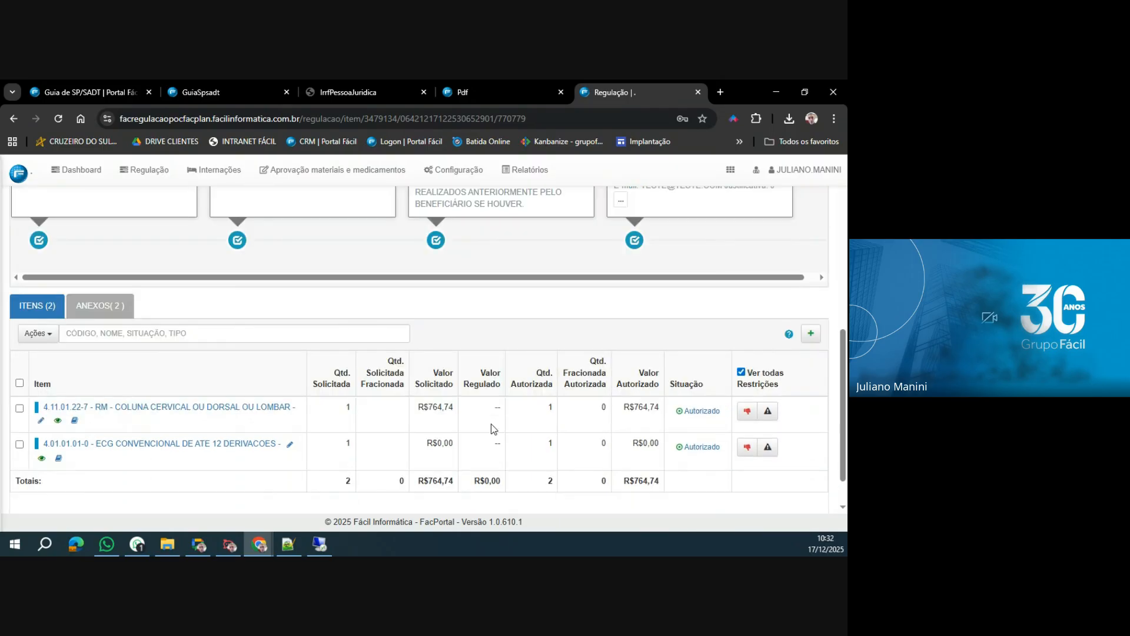
Generate the authorization senha for the guia and confirm it.
scroll(494, 428, up, 5)
click(822, 219)
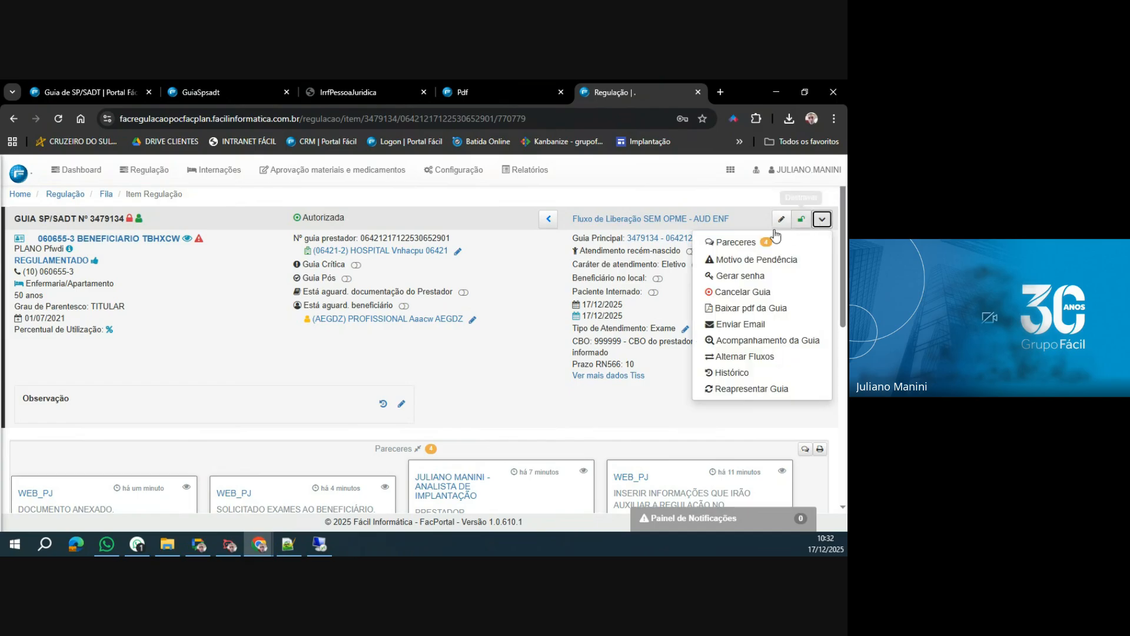
click(732, 277)
click(453, 374)
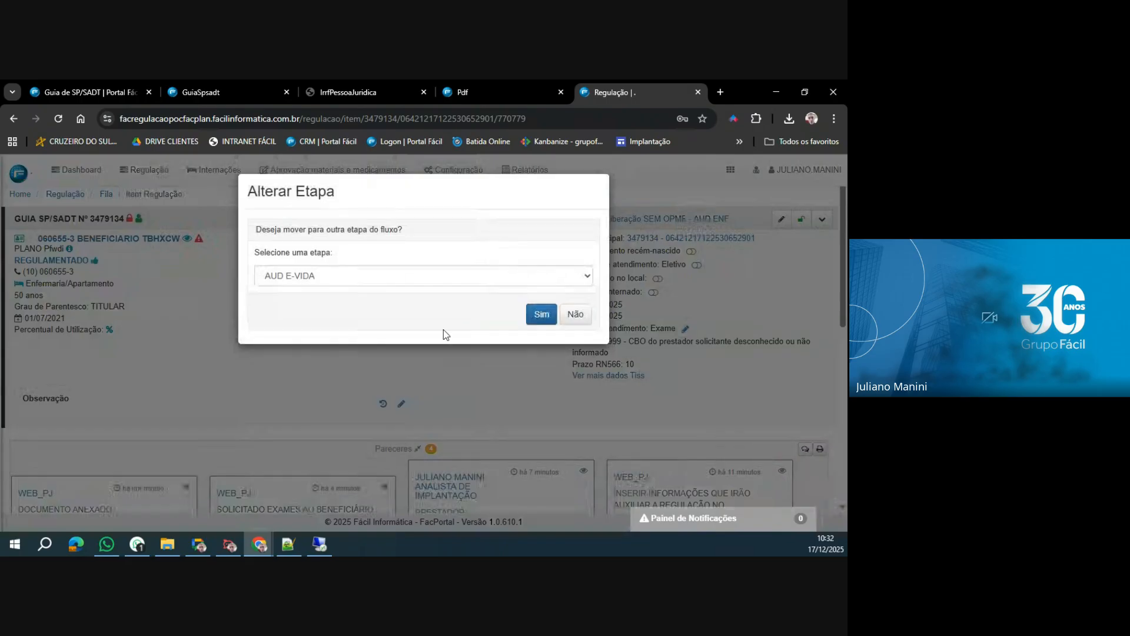
Move the guia to the flow's Fim etapa.
click(362, 275)
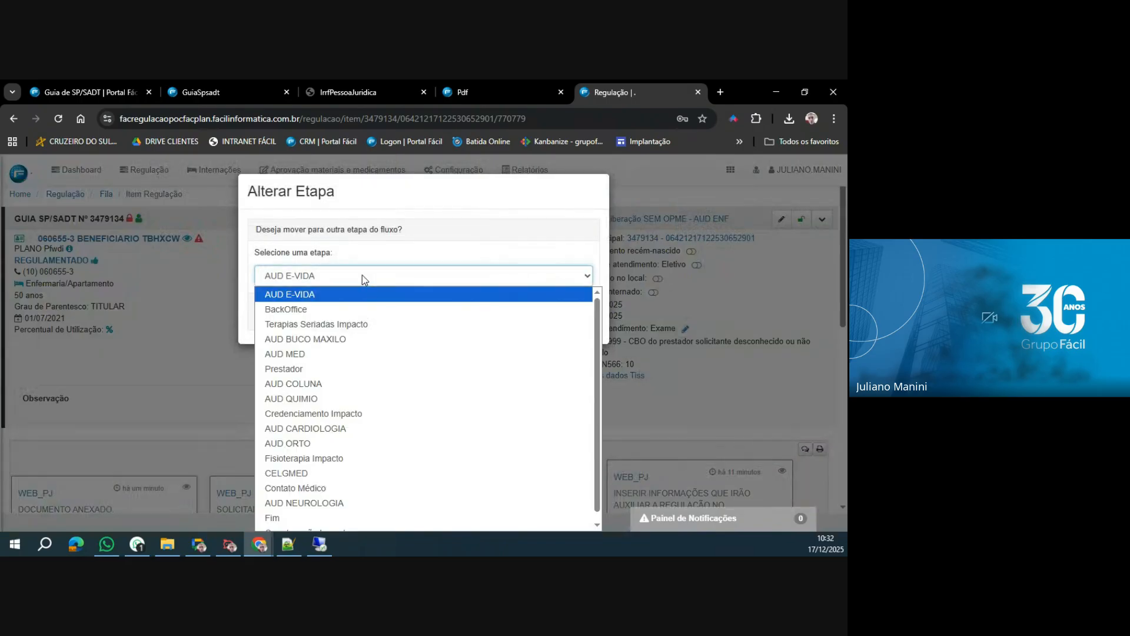
click(292, 517)
key(Tab)
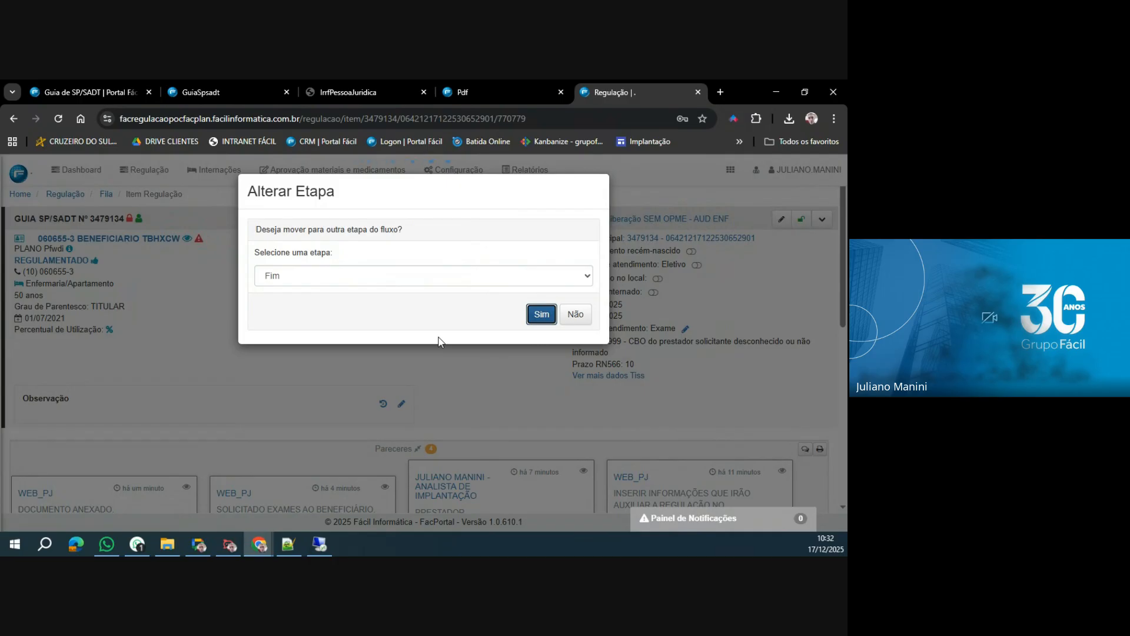
key(Return)
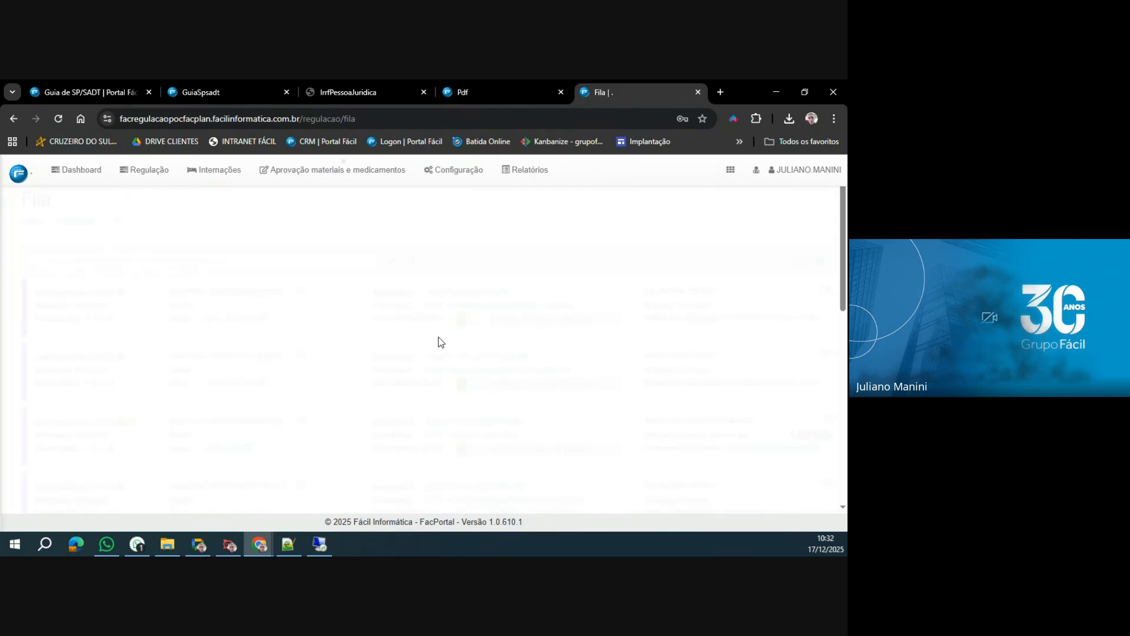
Return to WebPlan and search Localizar Procedimentos for the guia by its Guia Operadora number.
click(91, 92)
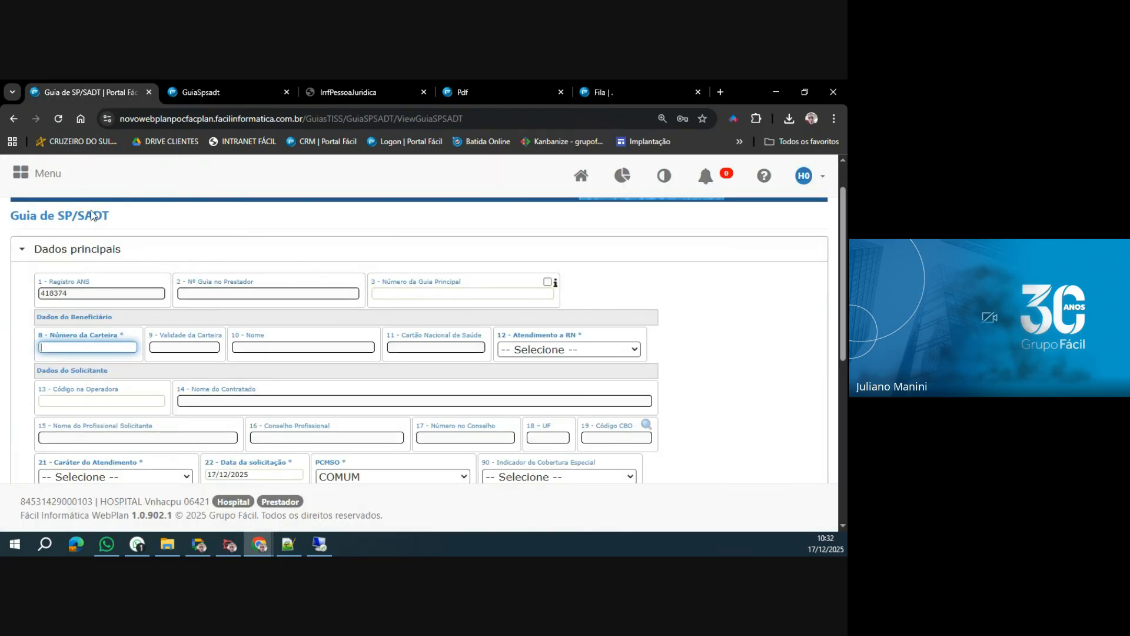
click(39, 174)
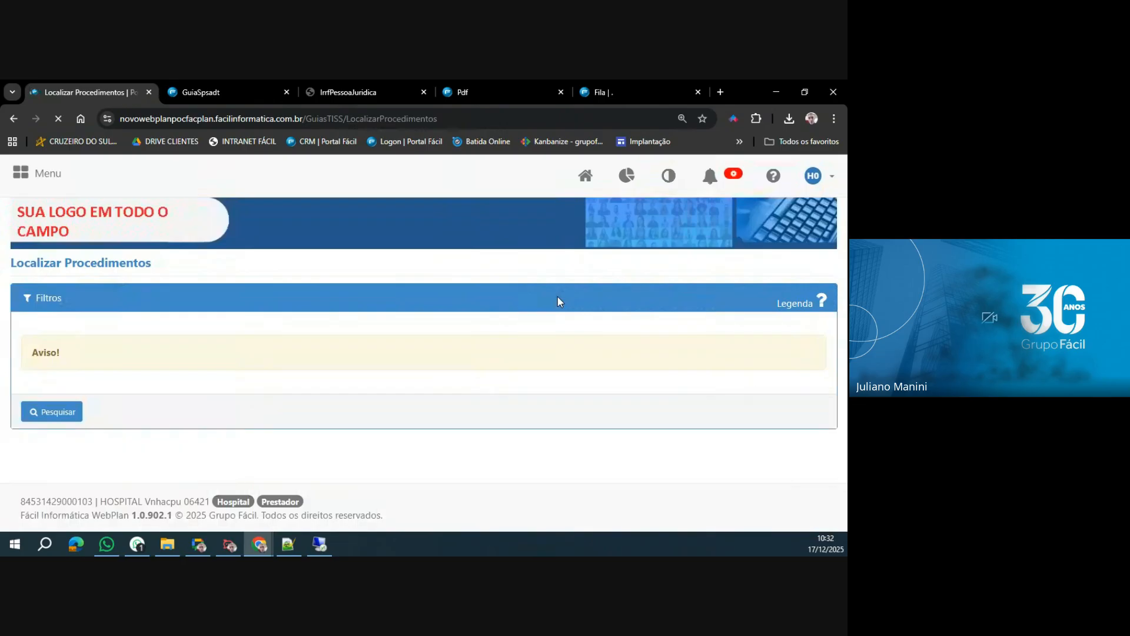
scroll(557, 296, down, 2)
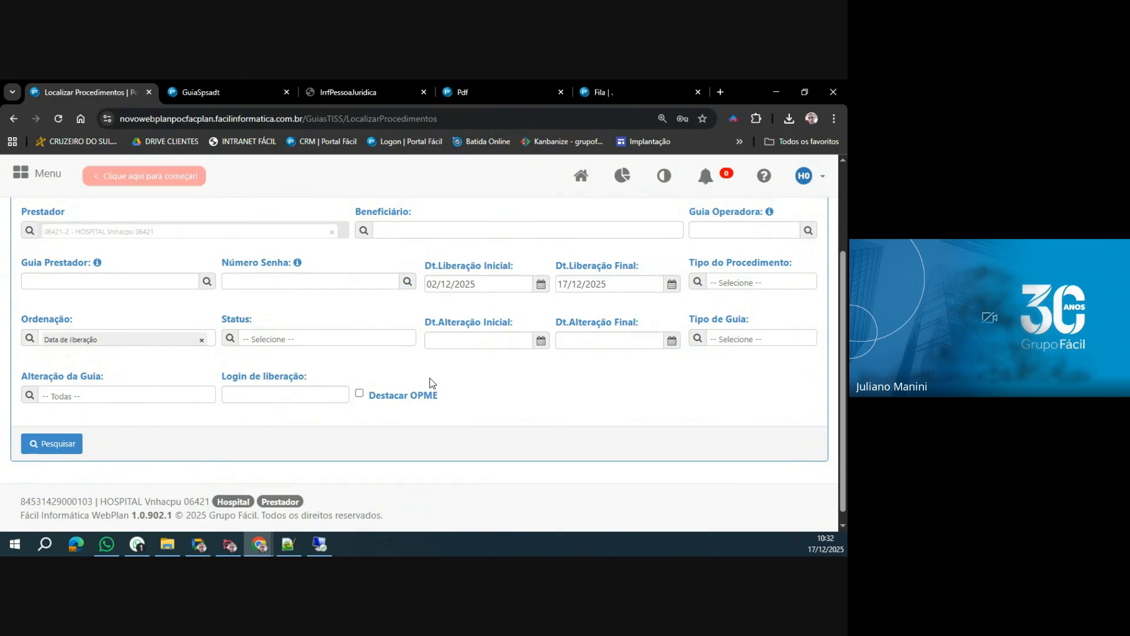
click(724, 229)
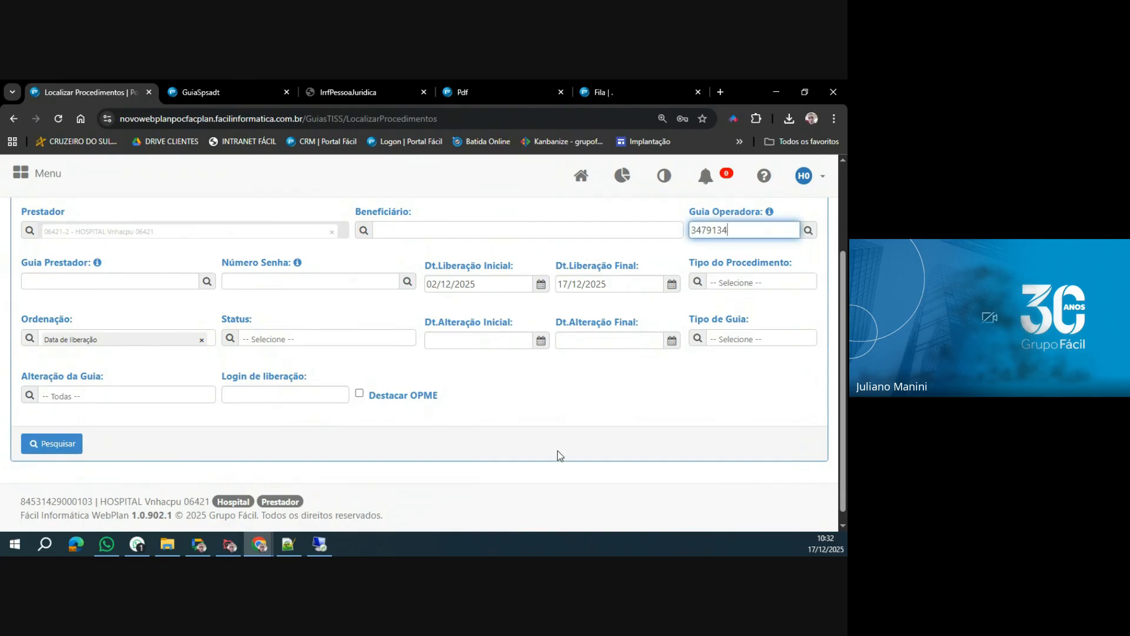
click(810, 235)
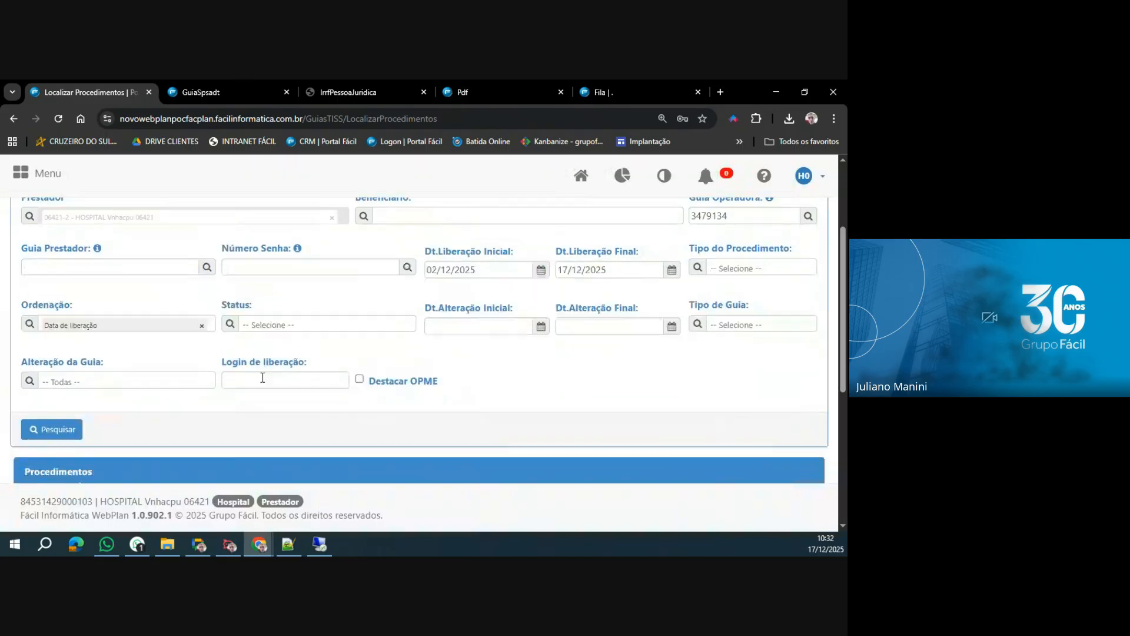
Highlight the guia's Senha and Situação in the Procedimentos results and open its PDF report.
scroll(235, 447, down, 5)
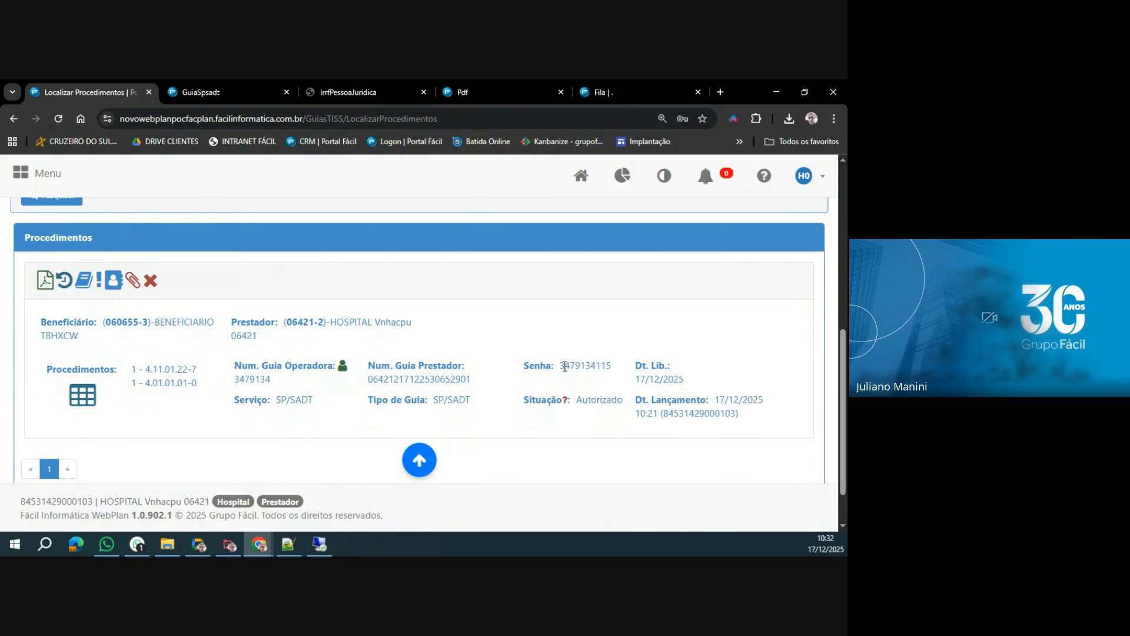
drag(561, 366, 613, 366)
click(587, 400)
double_click(587, 401)
click(47, 283)
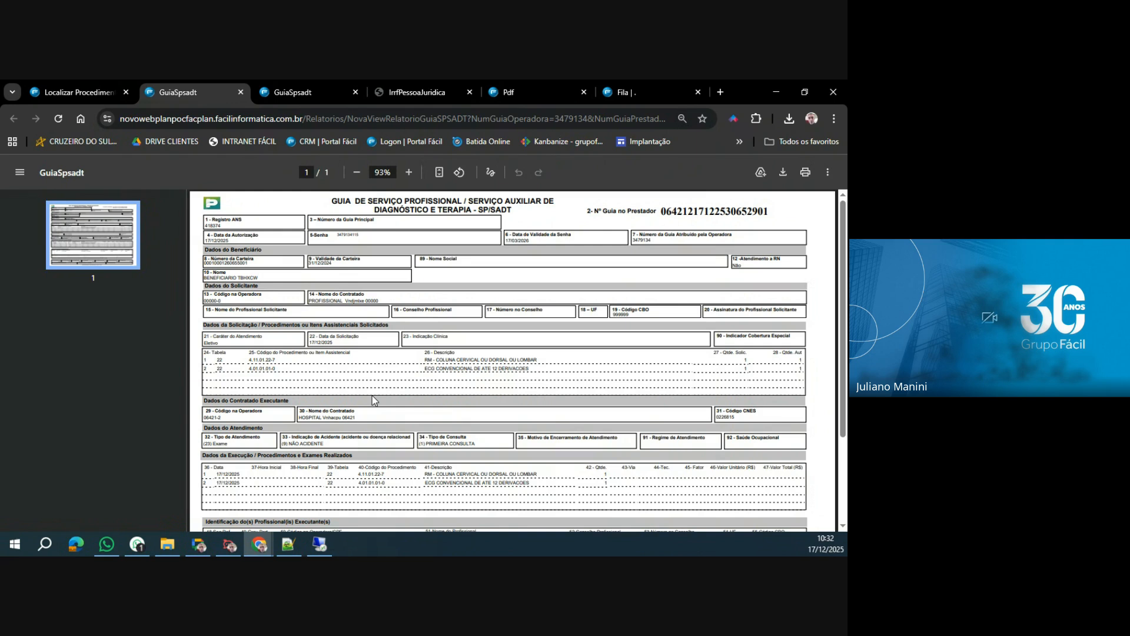
Return from the PDF report to WebPlan's Localizar Procedimentos page.
click(91, 92)
scroll(146, 315, up, 3)
scroll(147, 312, up, 3)
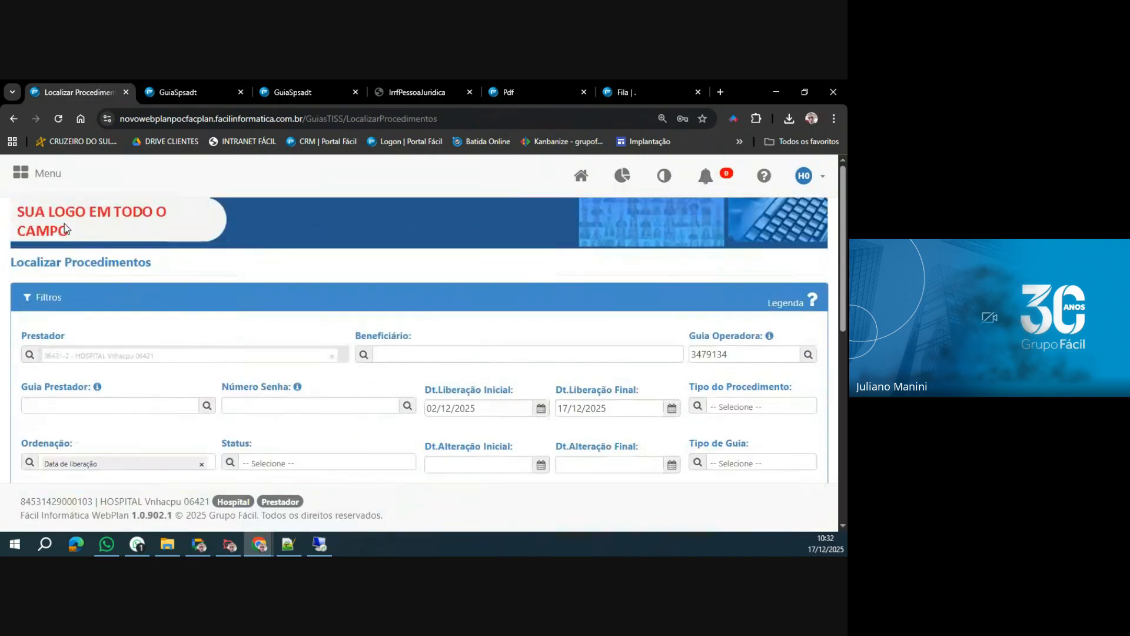
click(40, 181)
click(191, 294)
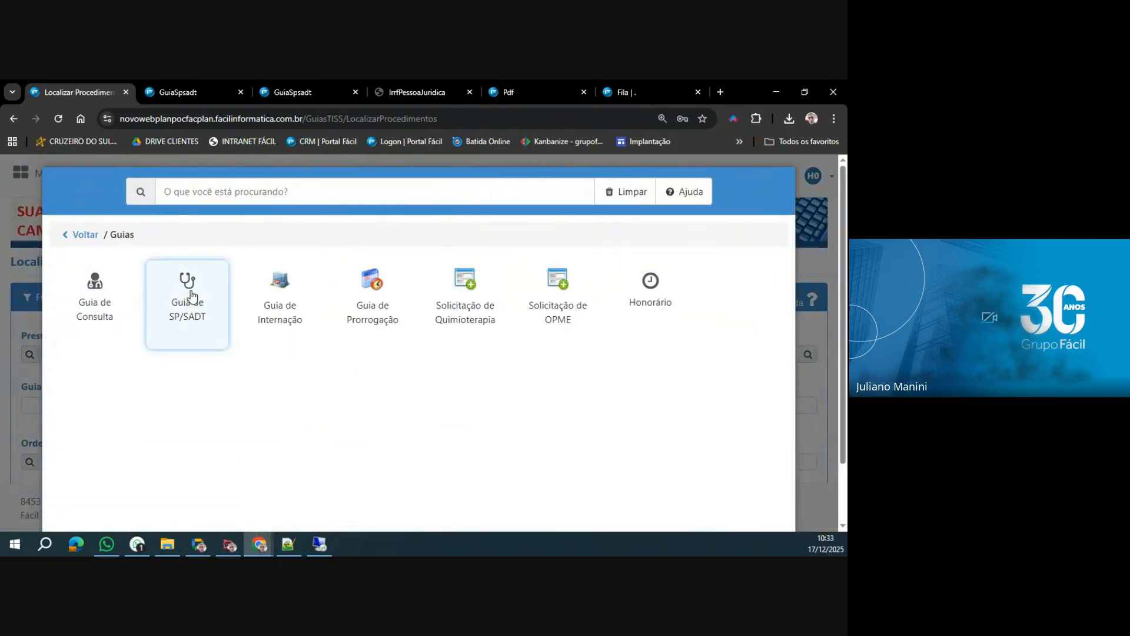
click(193, 325)
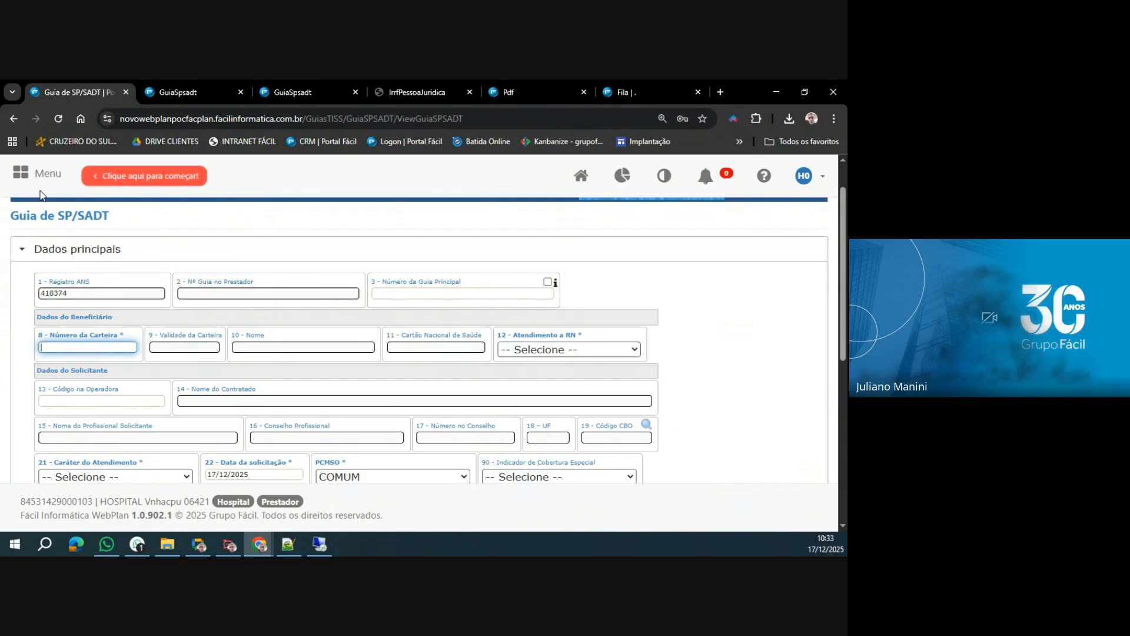
Open a new Guia de Internação and fill in the beneficiary by looking up the card number.
click(28, 173)
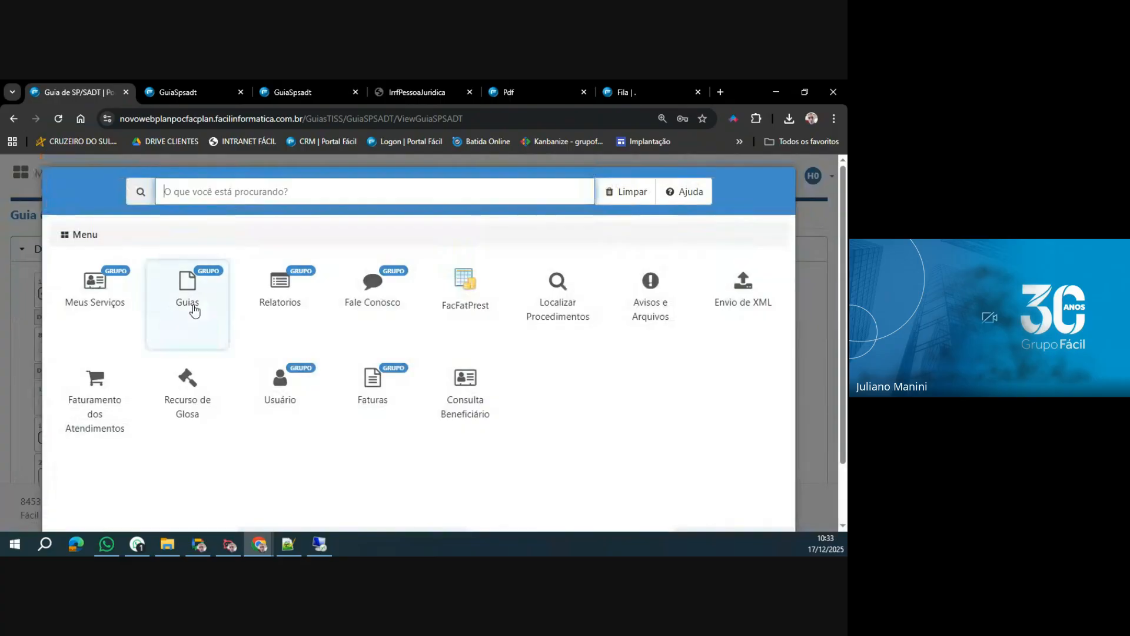
click(194, 310)
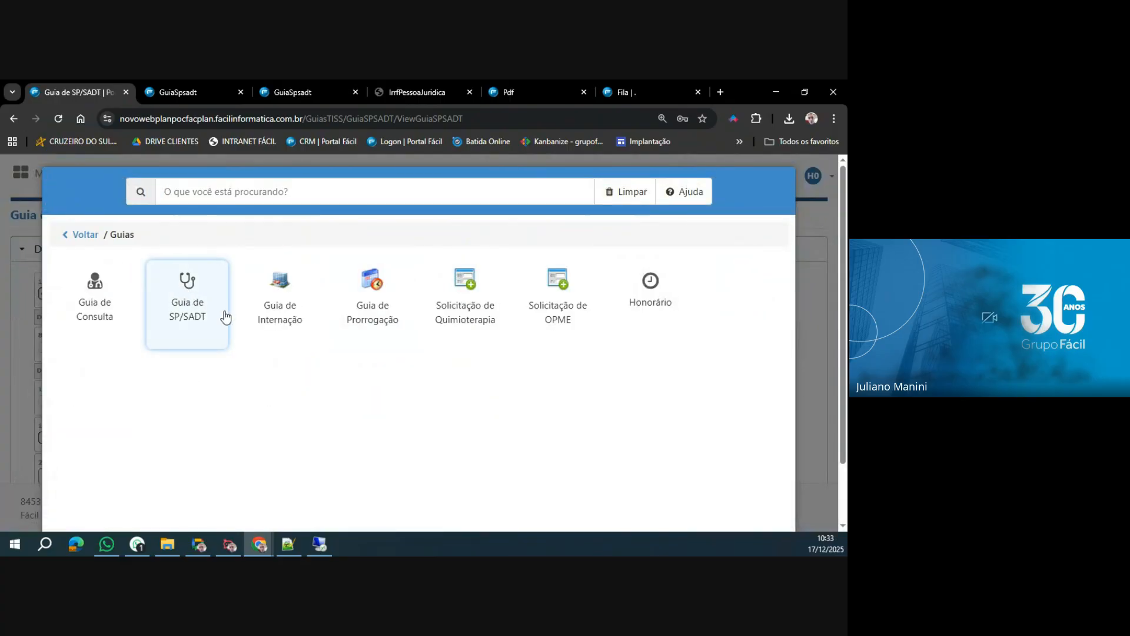
click(289, 315)
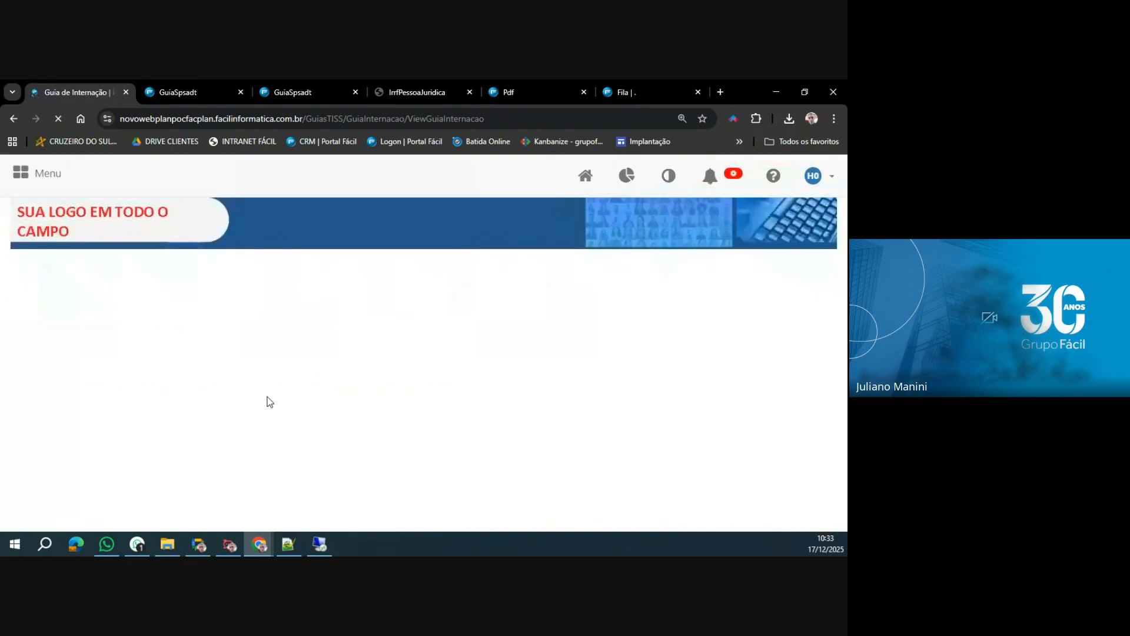
scroll(228, 377, down, 4)
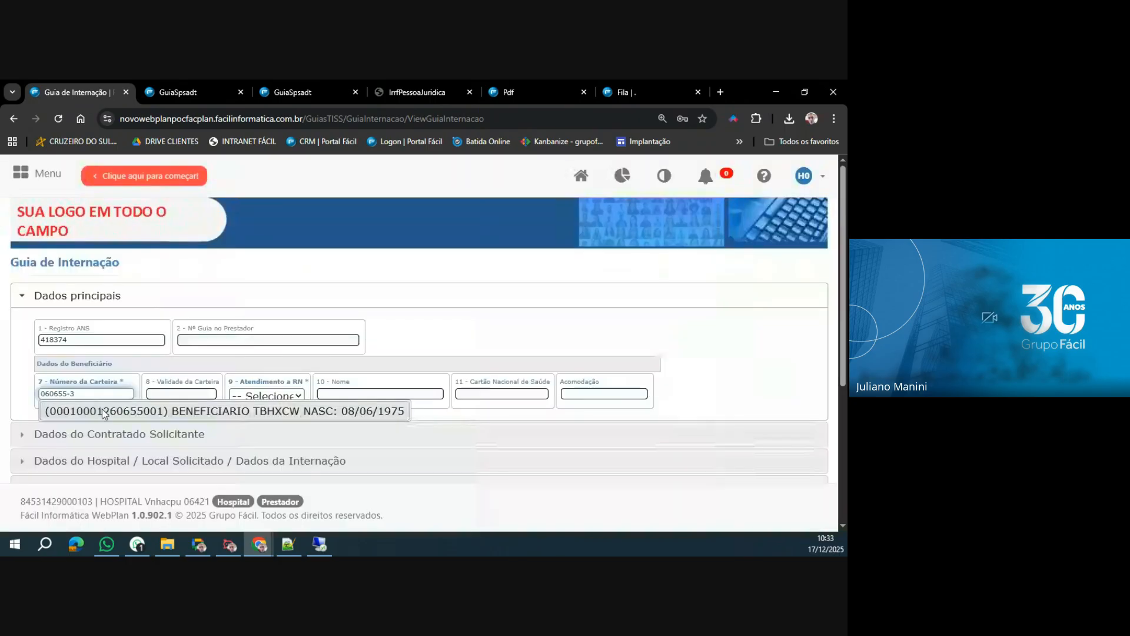
click(104, 409)
scroll(106, 365, down, 3)
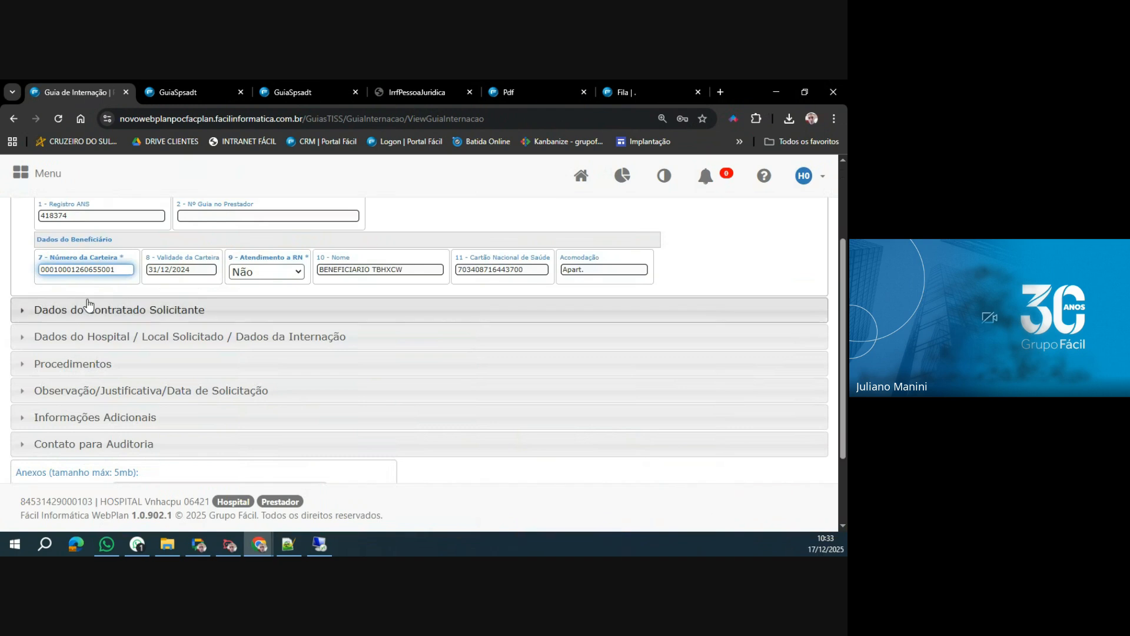
Fill in Dados do Contratado Solicitante with the first professional matching PROF and the CBO code 322230.
click(88, 303)
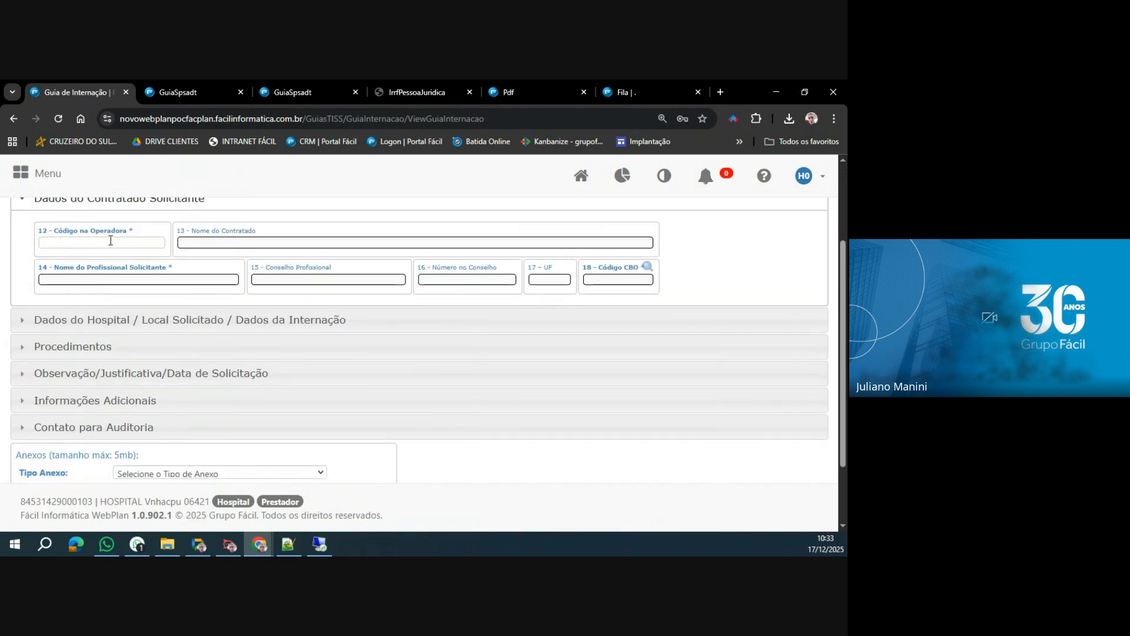
click(111, 241)
text(6421)
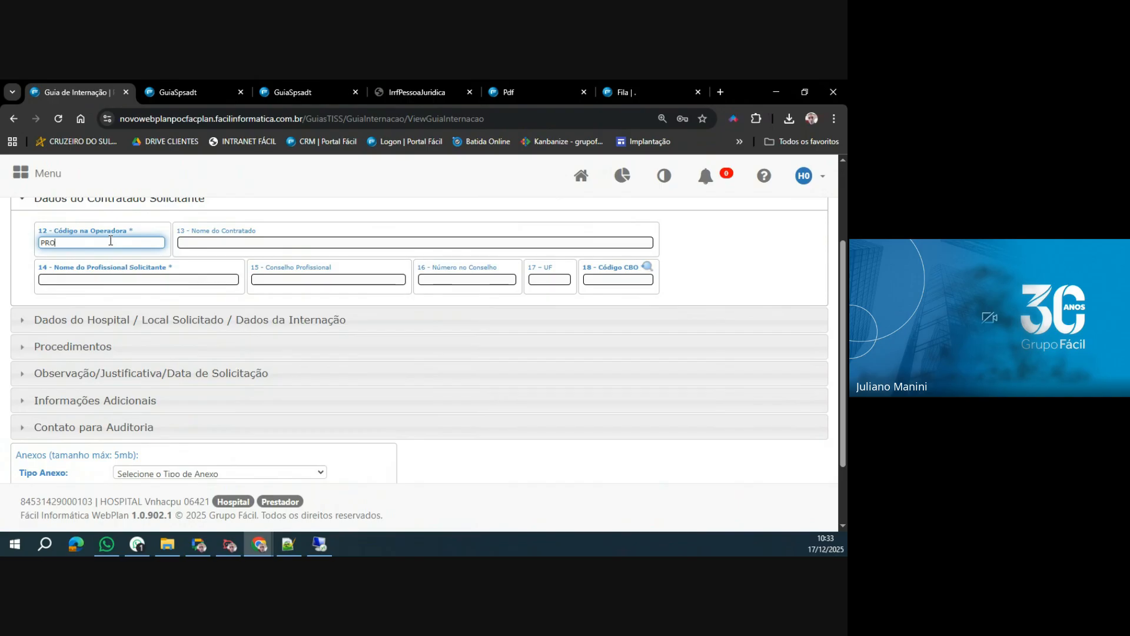
key(Tab)
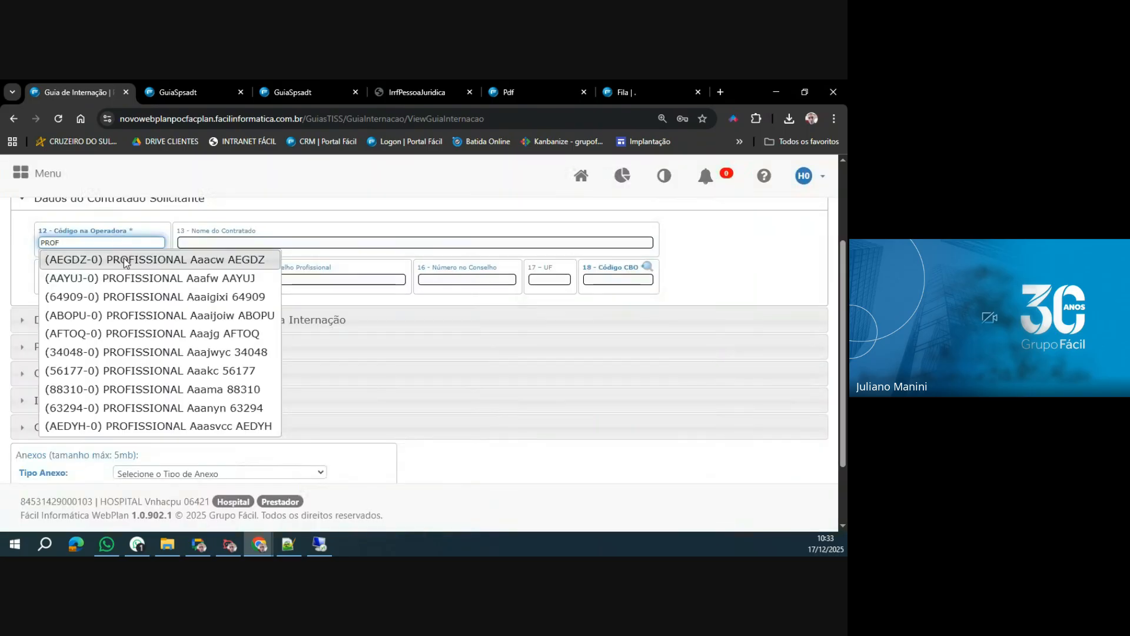
click(124, 259)
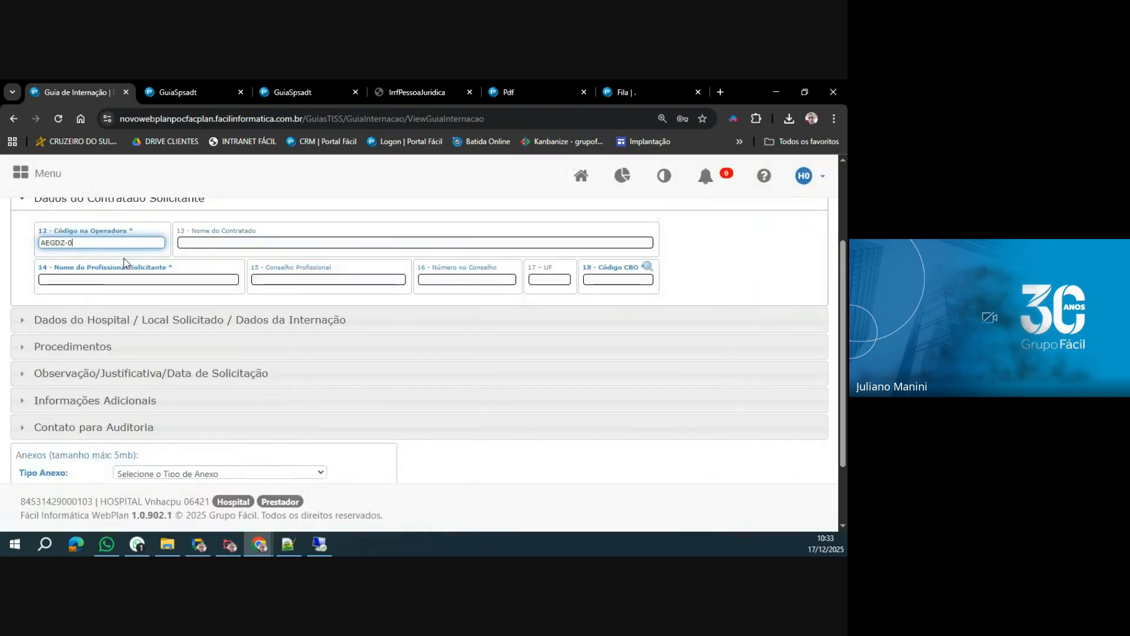
click(647, 267)
click(378, 294)
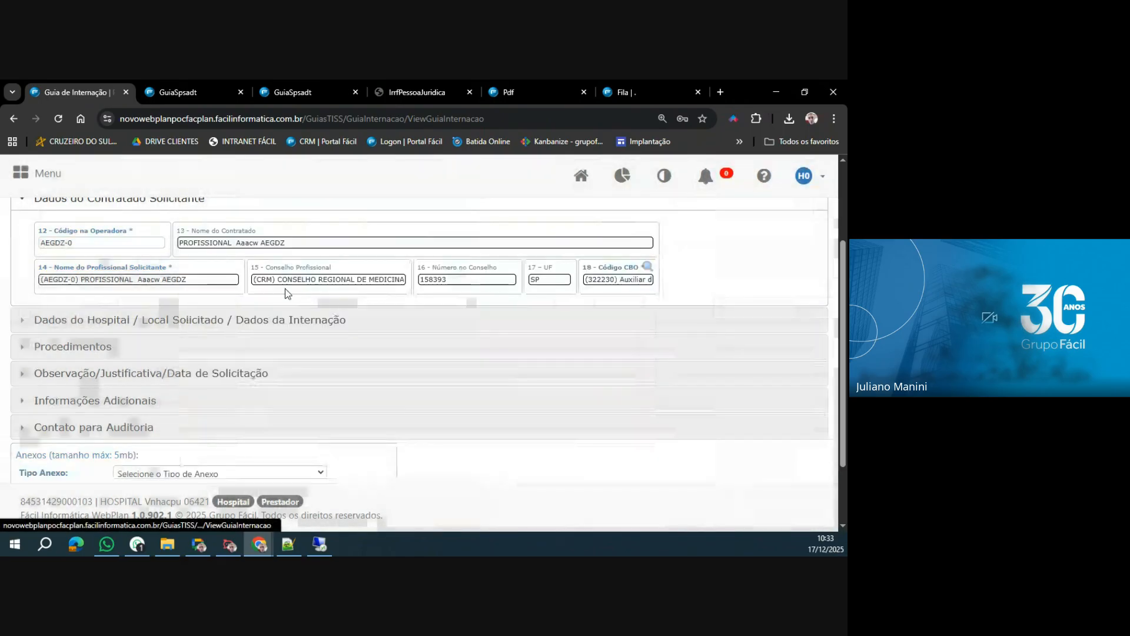
Set the internação data to Caráter Eletivo, Tipo CIRÚRGICA and Regime HOSPITALAR, with the Indicação Clínica ADAED.
click(133, 320)
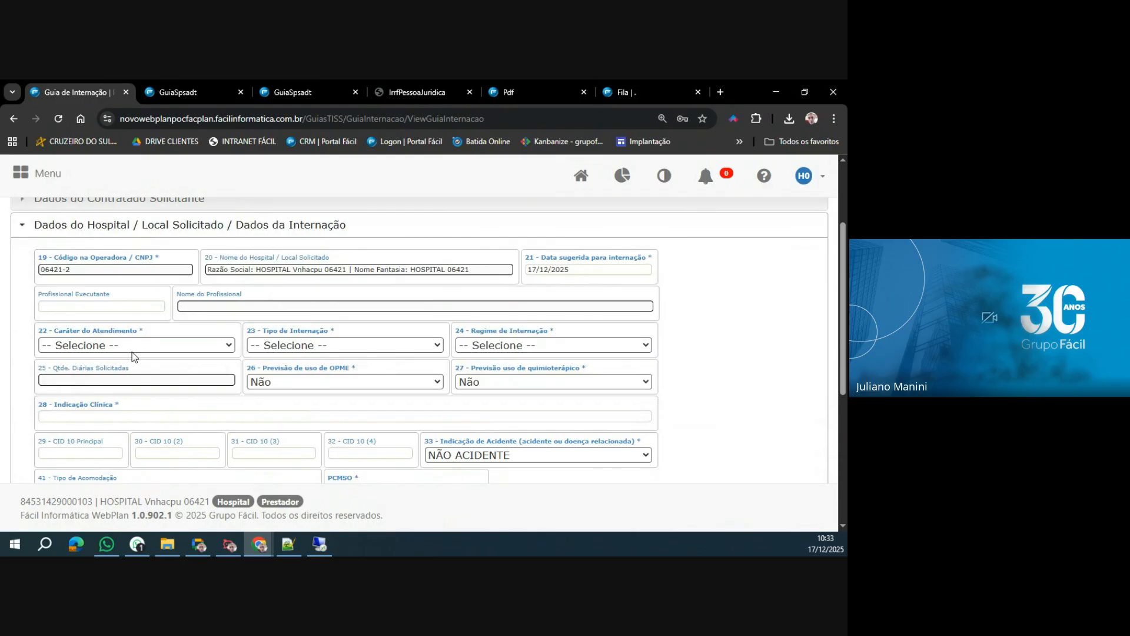
click(133, 349)
click(91, 382)
click(303, 349)
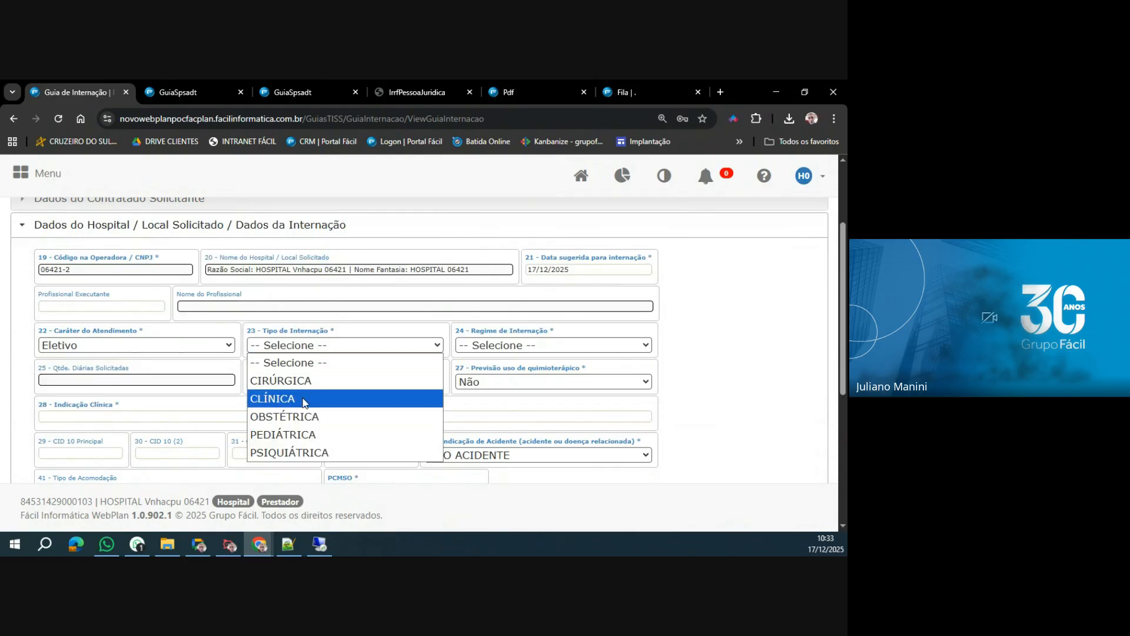
click(316, 381)
click(481, 352)
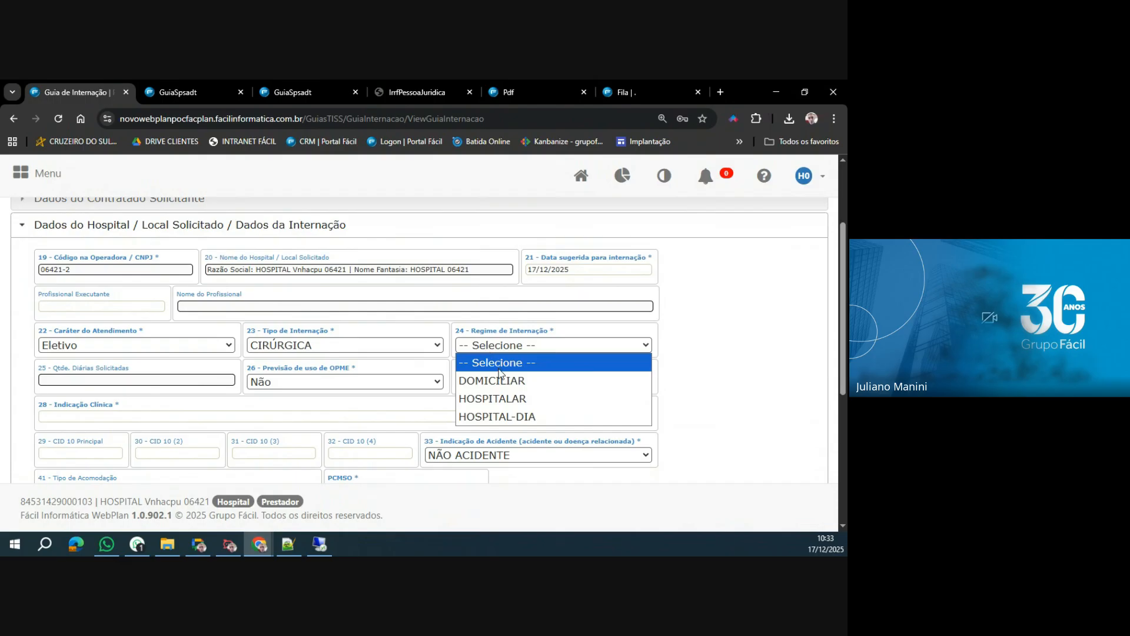
click(504, 395)
click(107, 415)
text(asdasd)
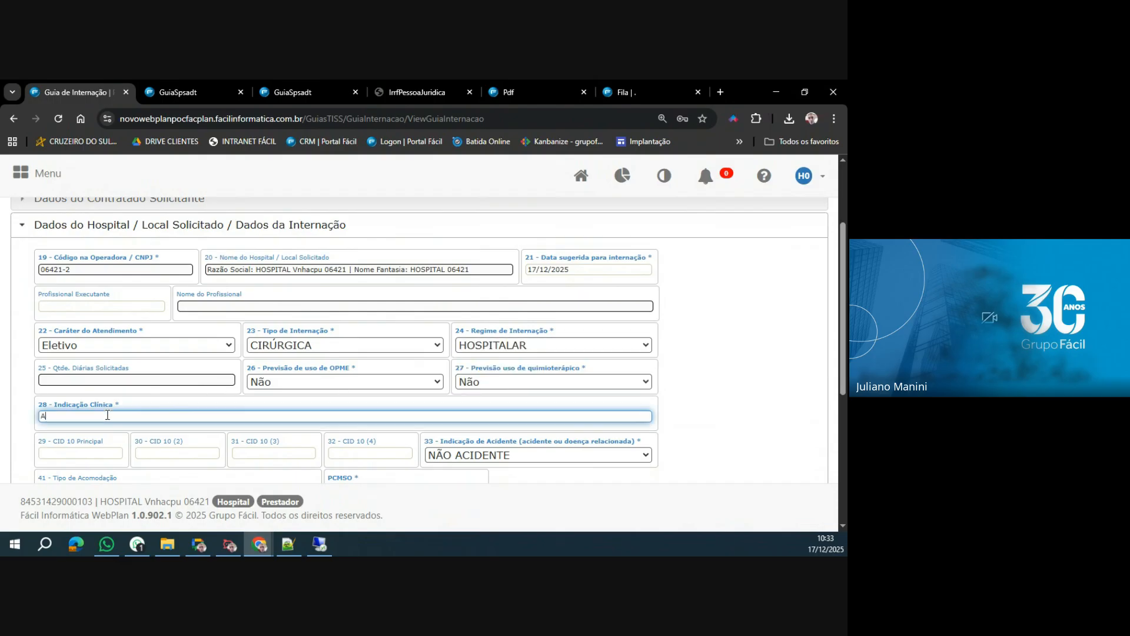
Add procedure 30721040 (ARTRODESE - FIXADOR EXTERNO) from Tabela 22 to the guia's Procedimentos.
scroll(109, 412, down, 4)
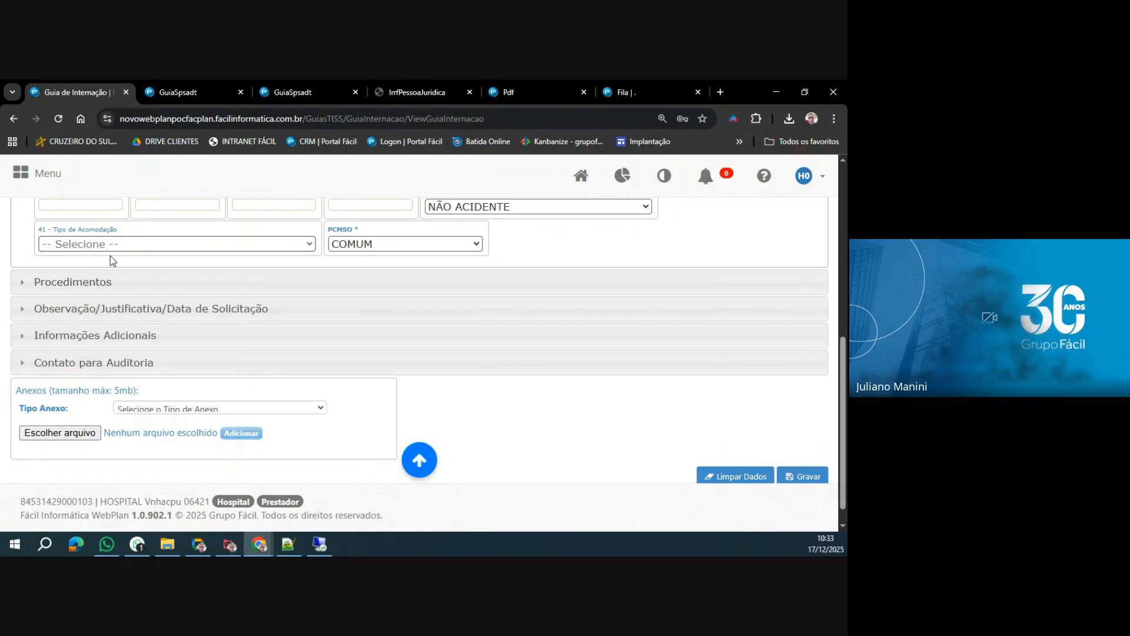
scroll(112, 291, up, 1)
click(90, 352)
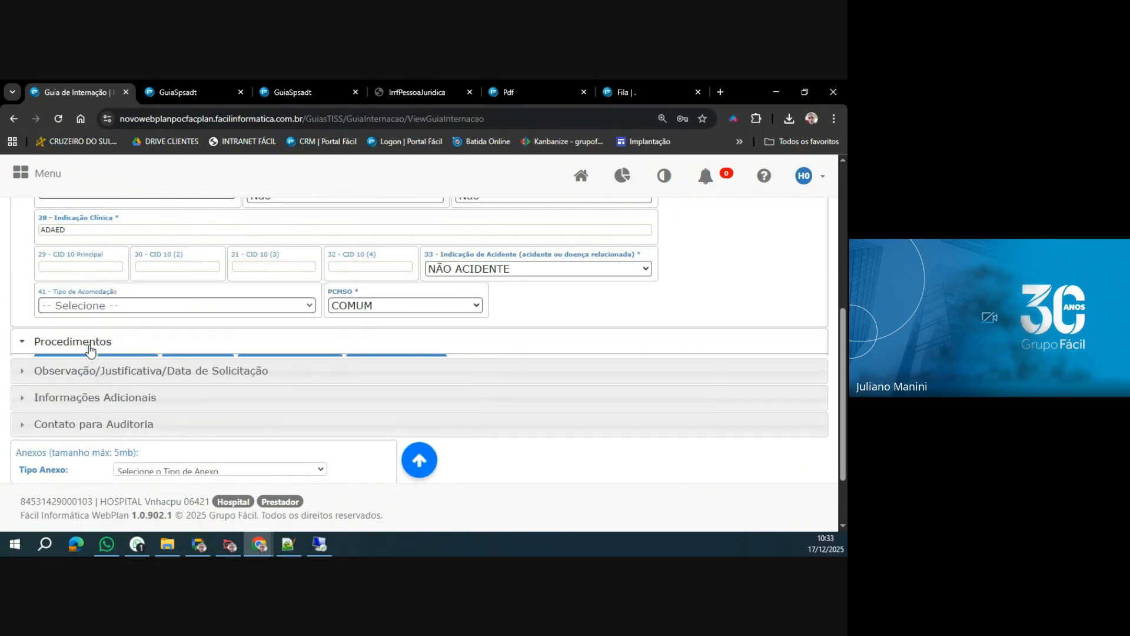
scroll(69, 306, up, 2)
click(68, 306)
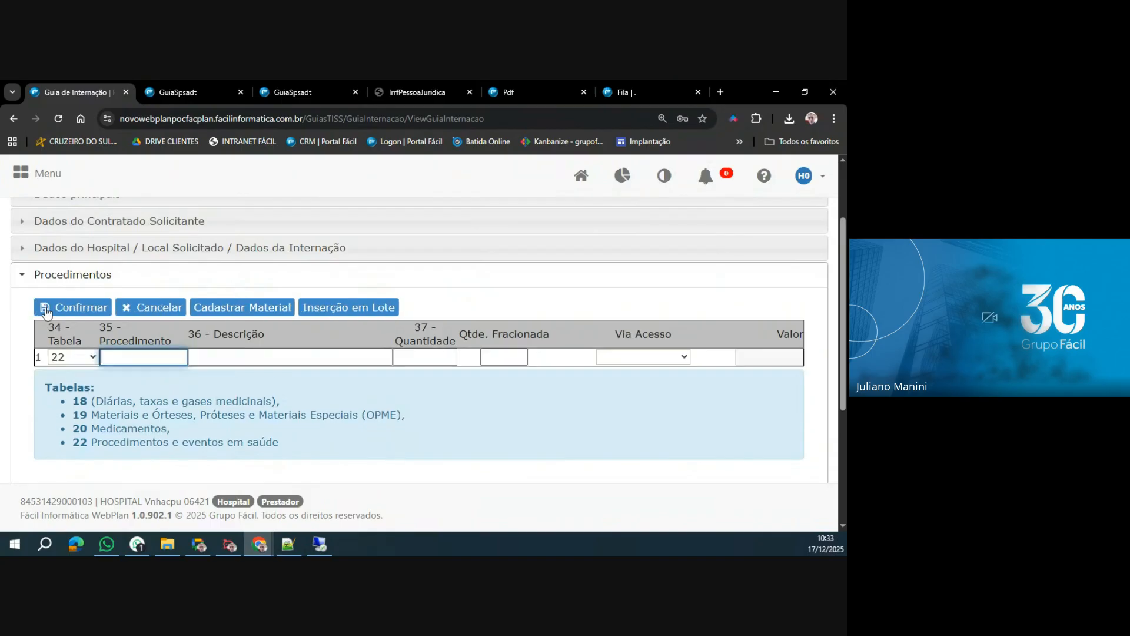
key(alt+Tab)
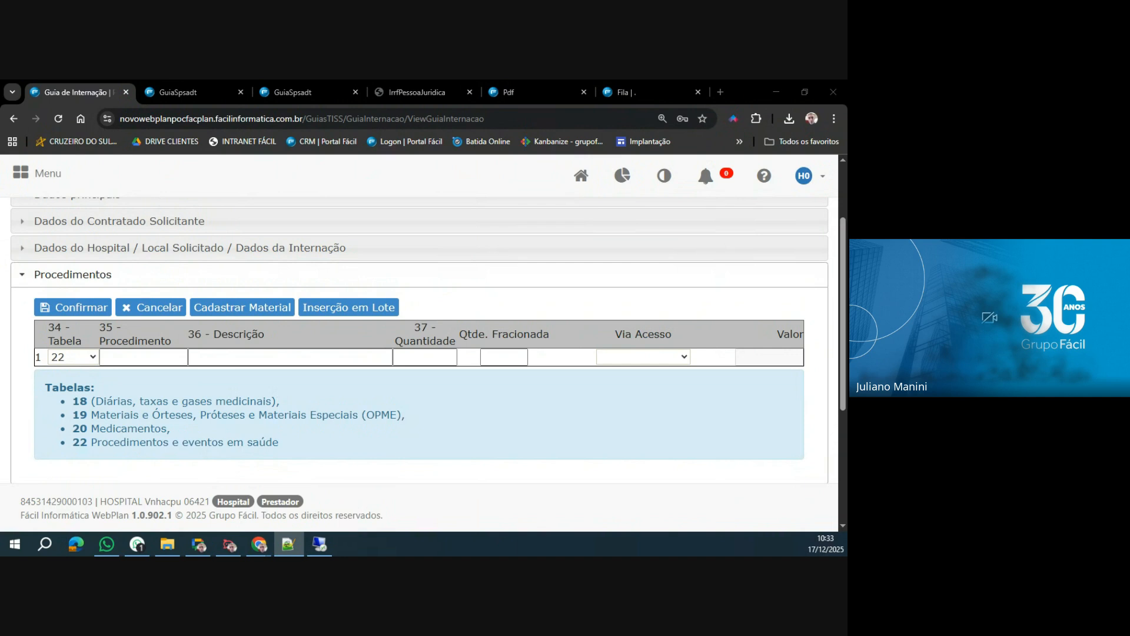
click(156, 356)
text(30721040)
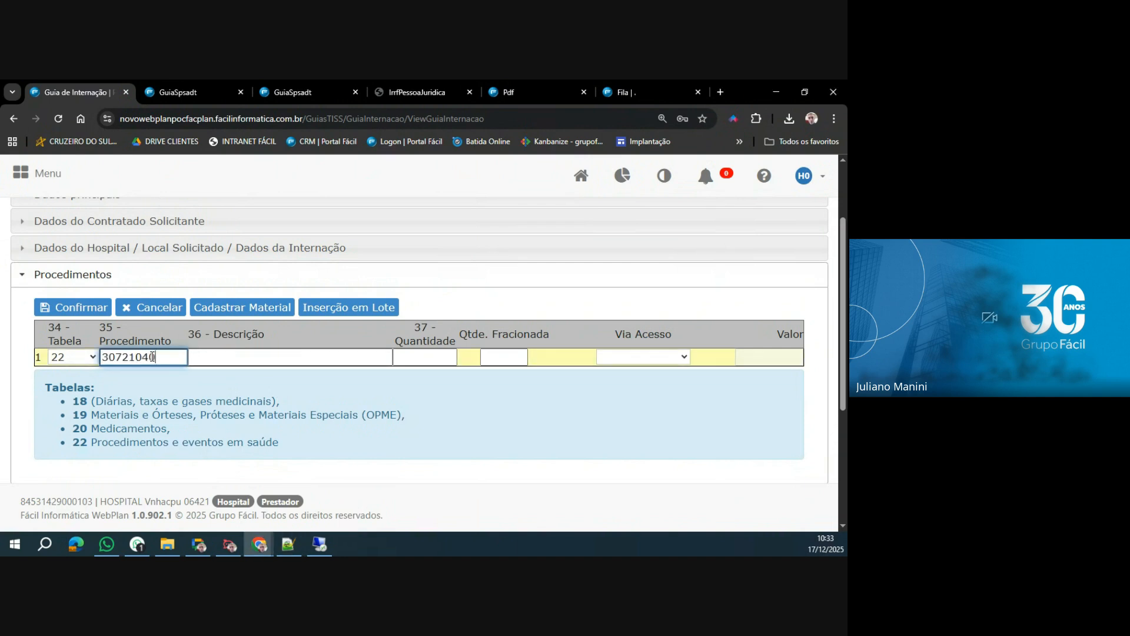
click(83, 310)
Add a second item from Tabela 18, finding DIARIA DE APARTAMENTO STANDARD by the term DIARIA.
click(68, 308)
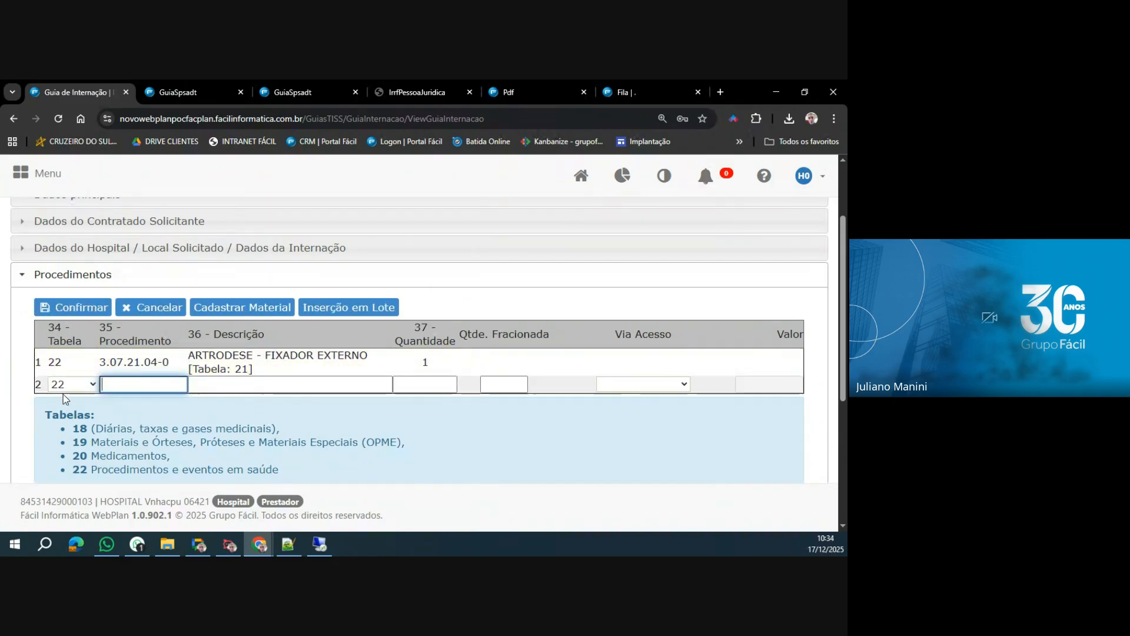
click(70, 384)
click(59, 397)
click(126, 384)
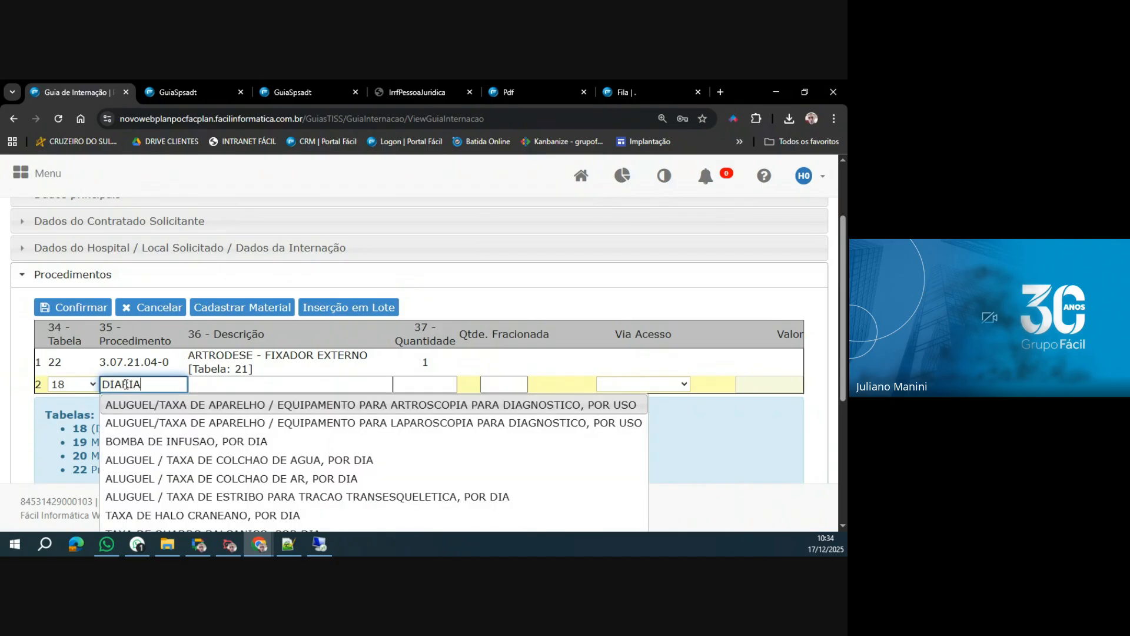
text(DIARIA)
click(245, 422)
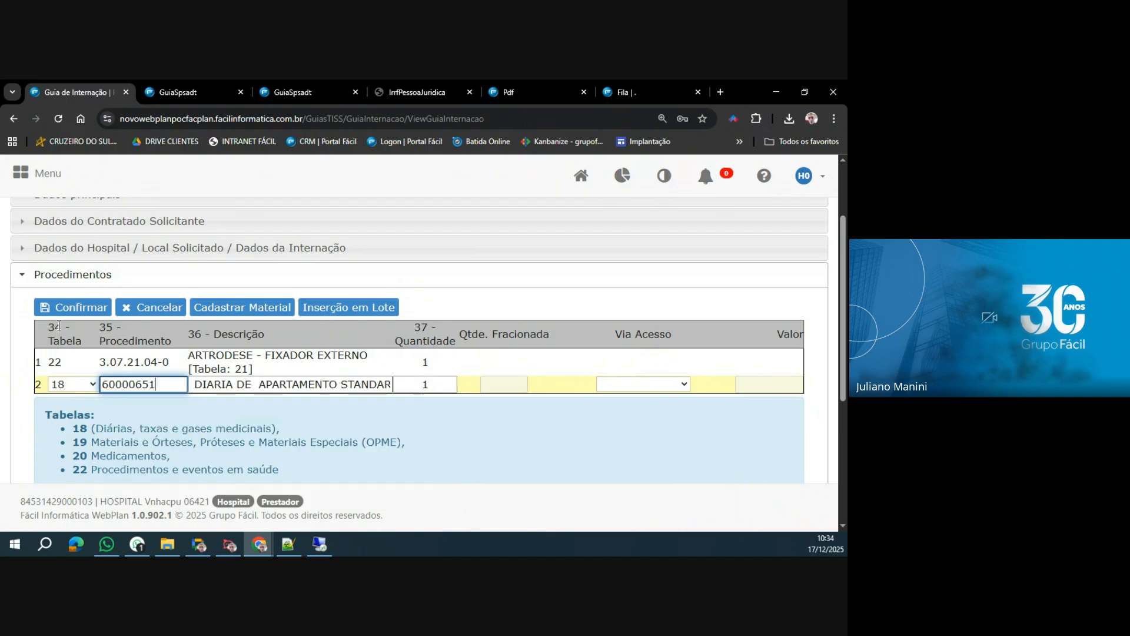
click(77, 307)
Attach the LOGO GRUPO FÁCIL image to the guia as a RELATÓRIO CLÍNICO.
scroll(469, 404, down, 5)
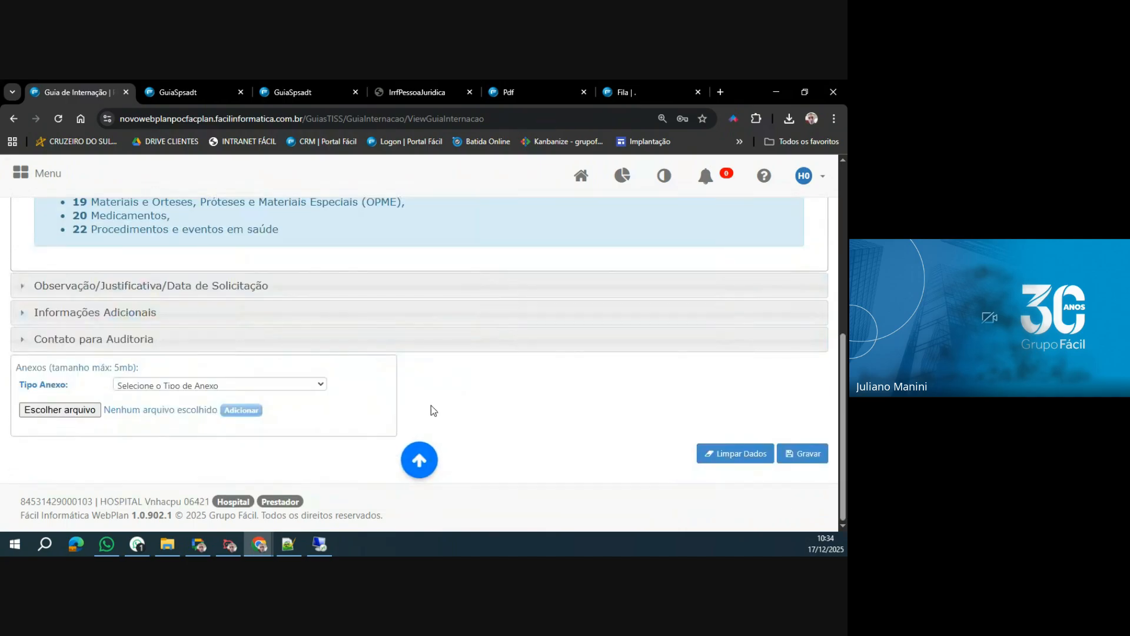
click(257, 388)
key(r)
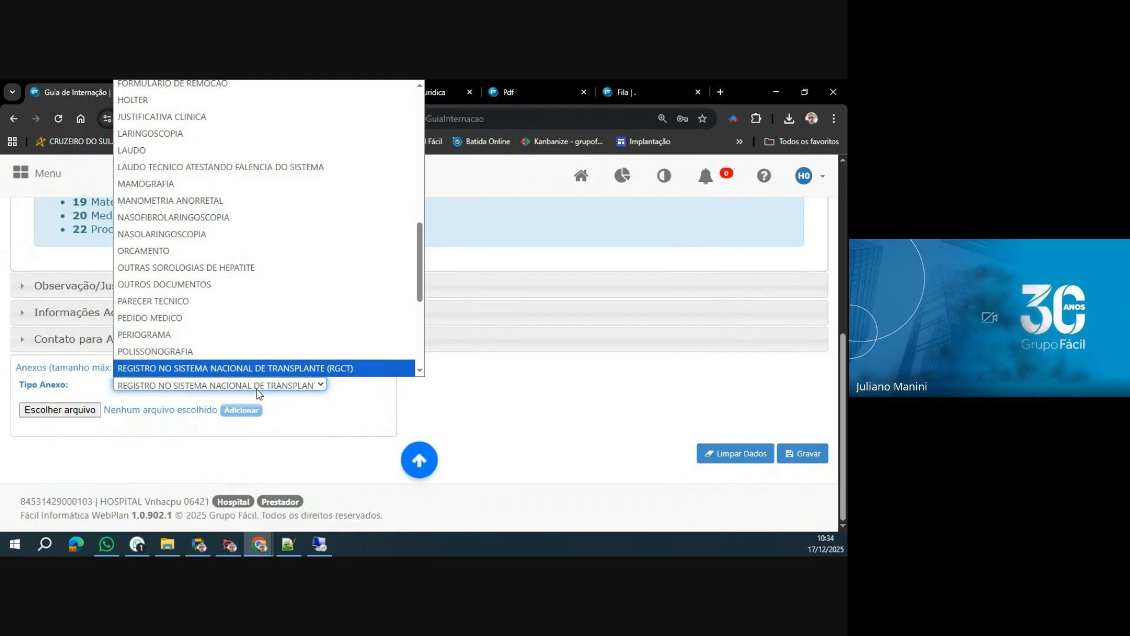
key(r)
key(Return)
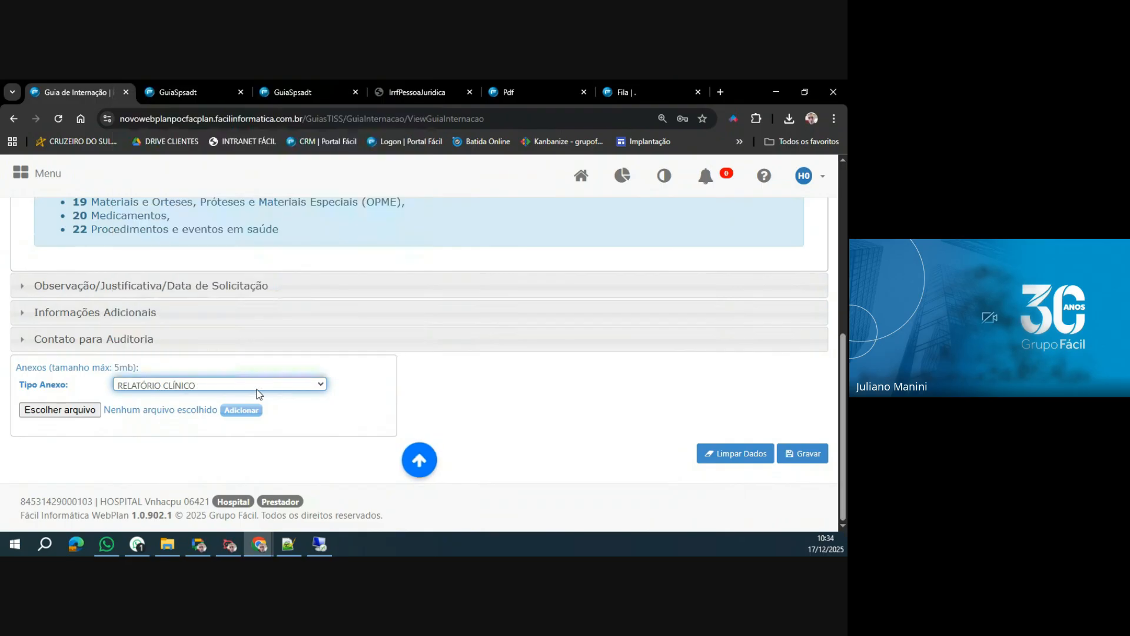
click(76, 418)
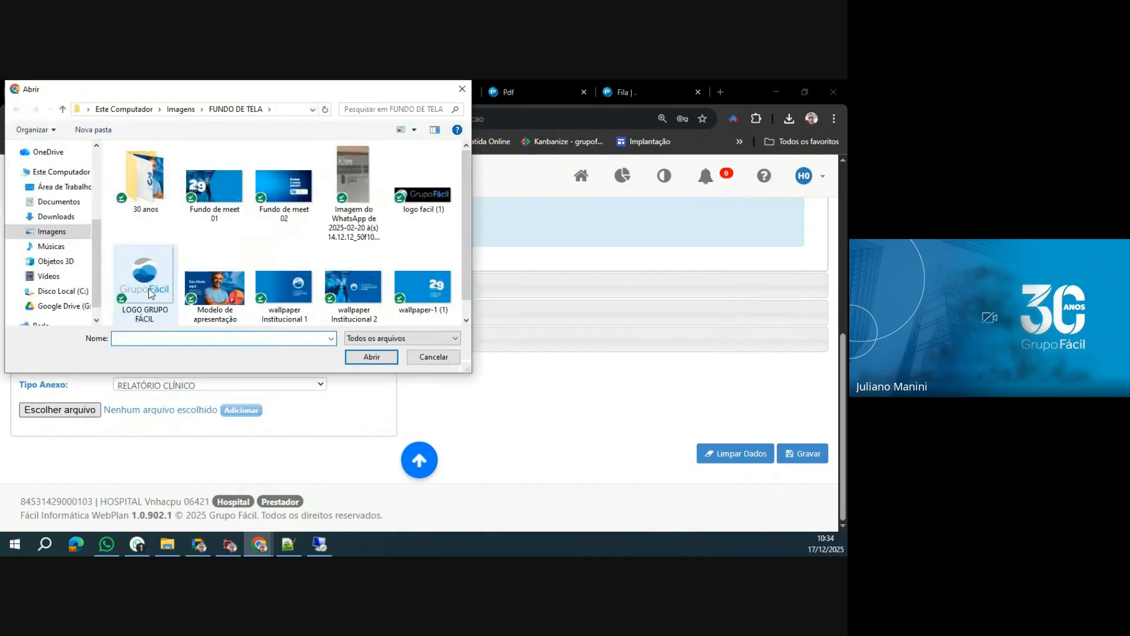
double_click(151, 293)
click(241, 410)
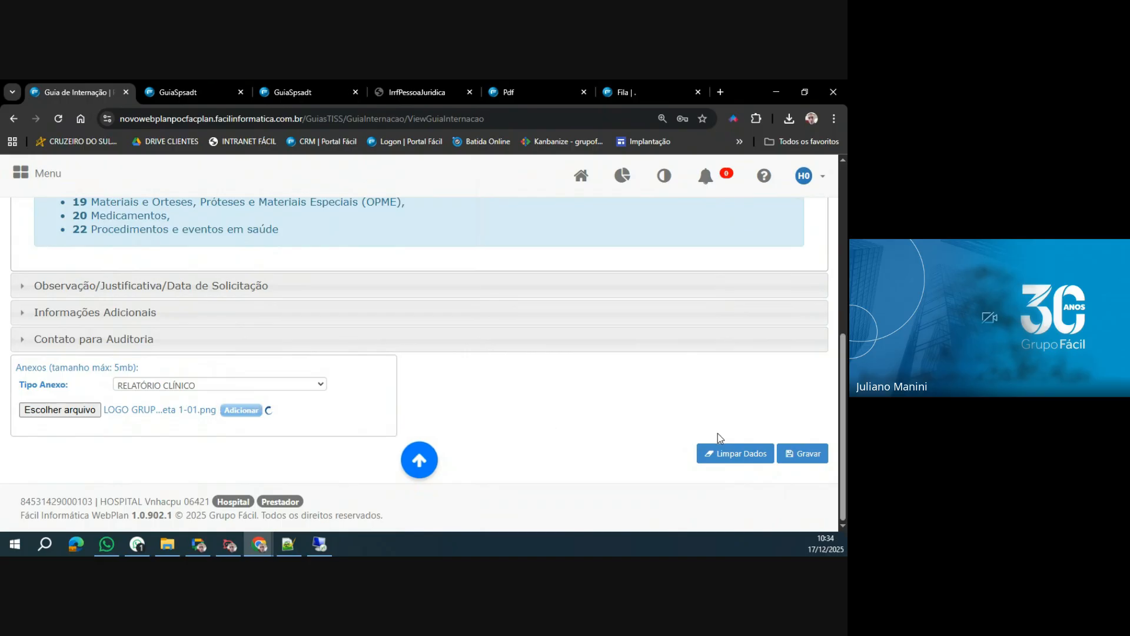
Save the Guia de Internação and confirm the hospitalization request.
scroll(797, 487, down, 1)
click(803, 453)
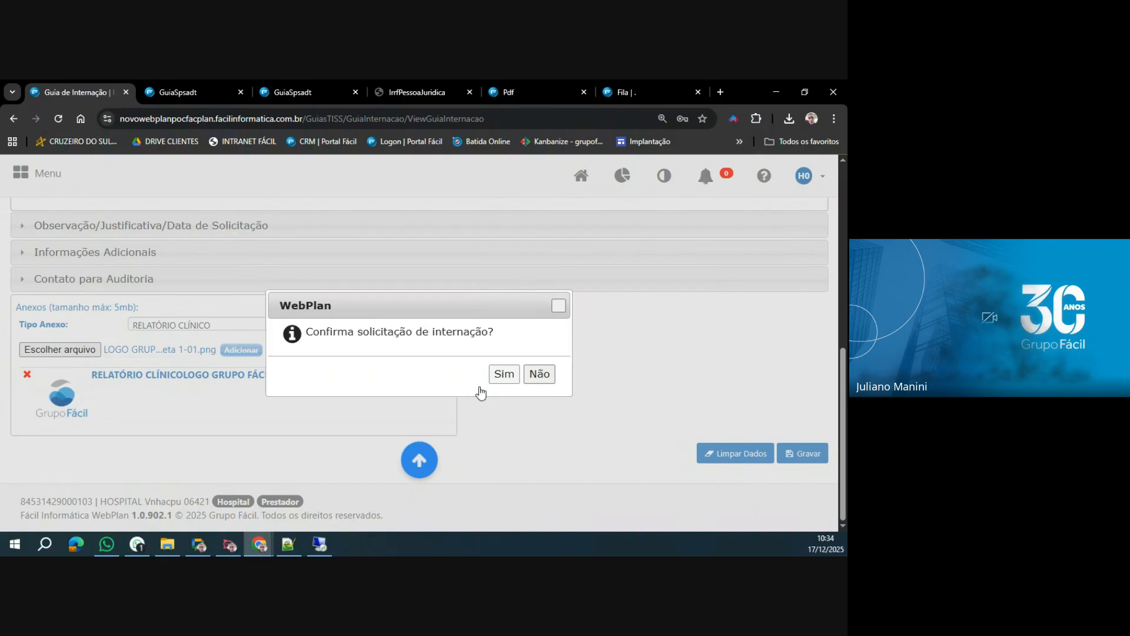
click(497, 377)
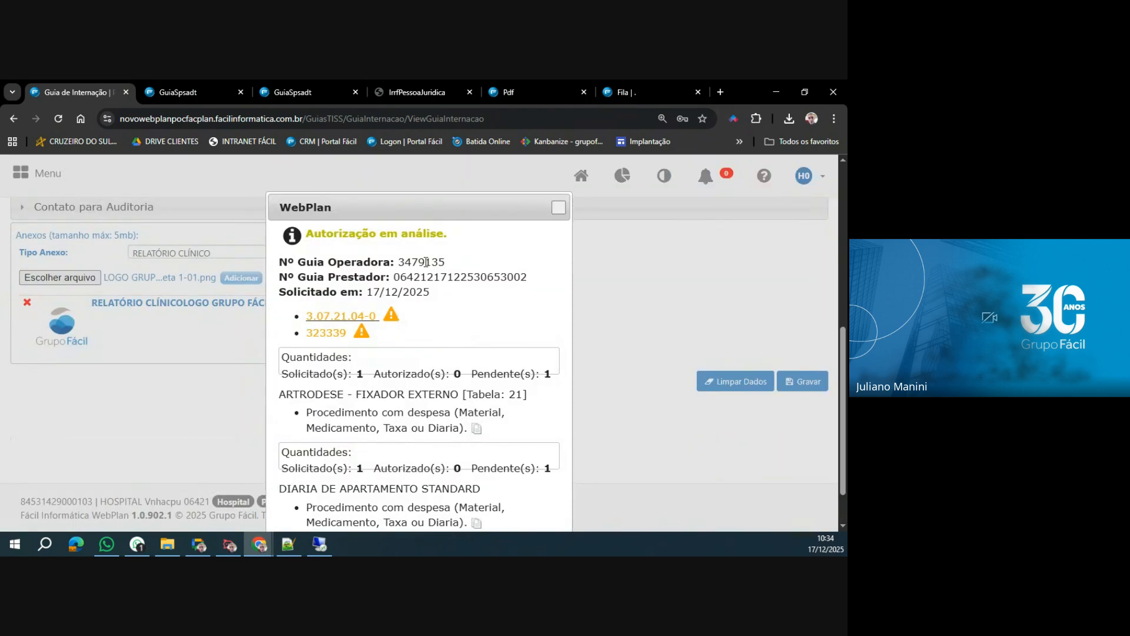
Copy the new guia's operator number, switch to the remote Serviços system and search for it in Localização de Serviços by Núm Guia Facplan.
double_click(427, 262)
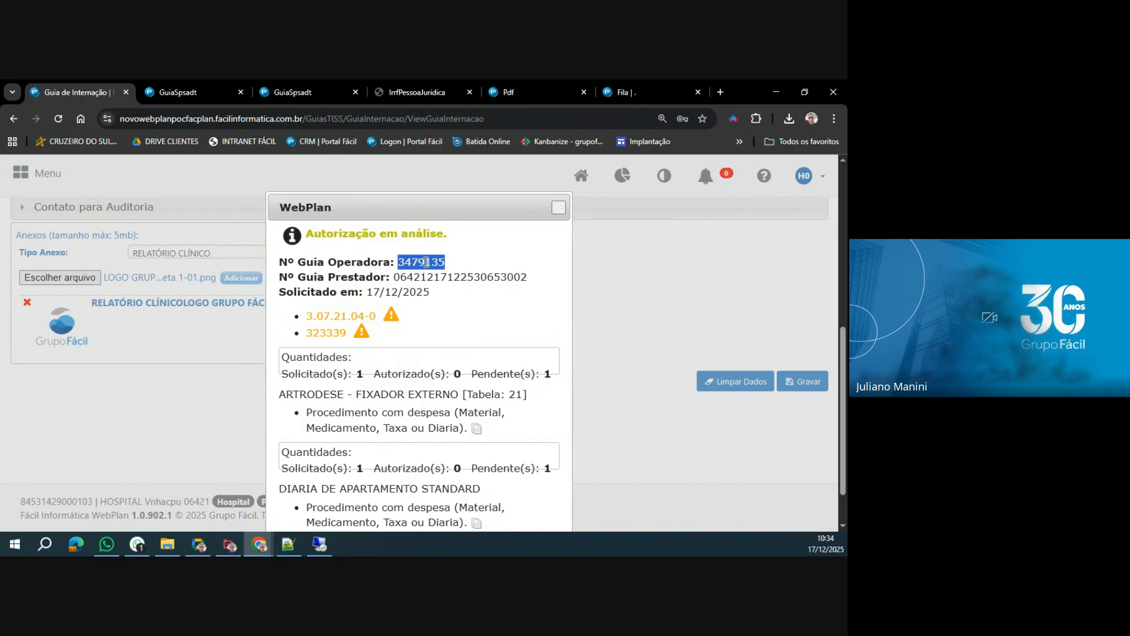
click(319, 545)
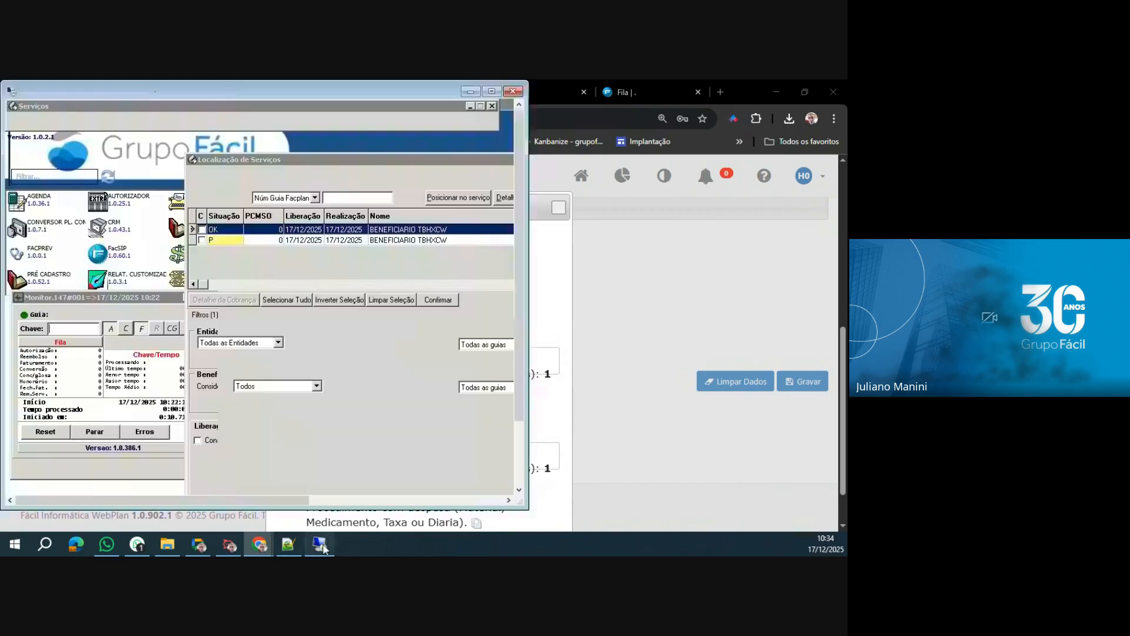
click(46, 415)
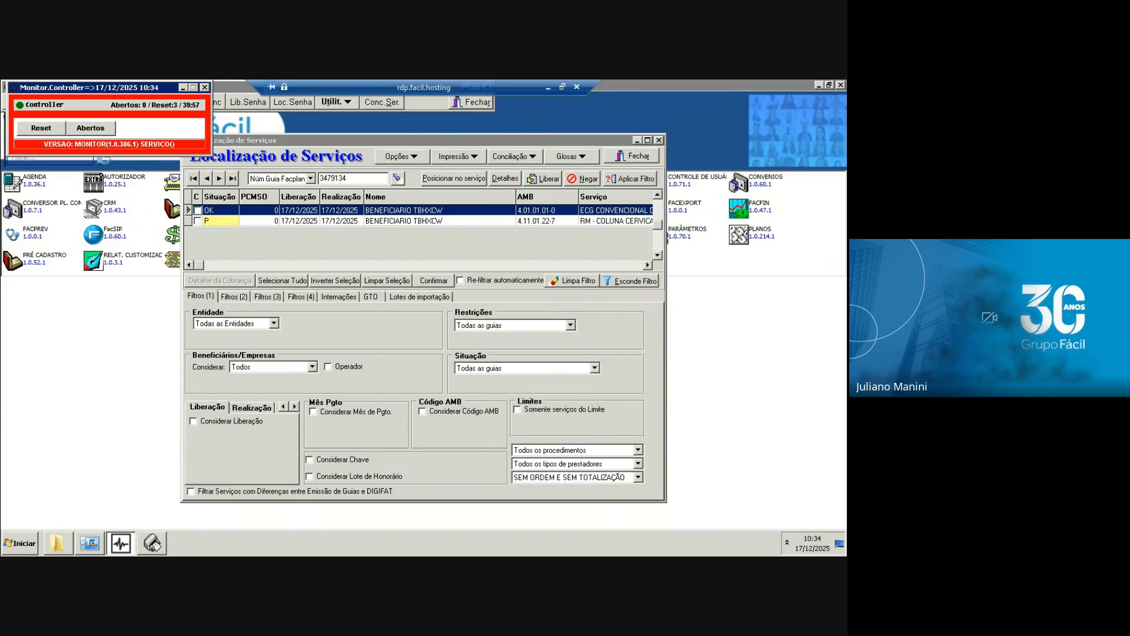
click(402, 180)
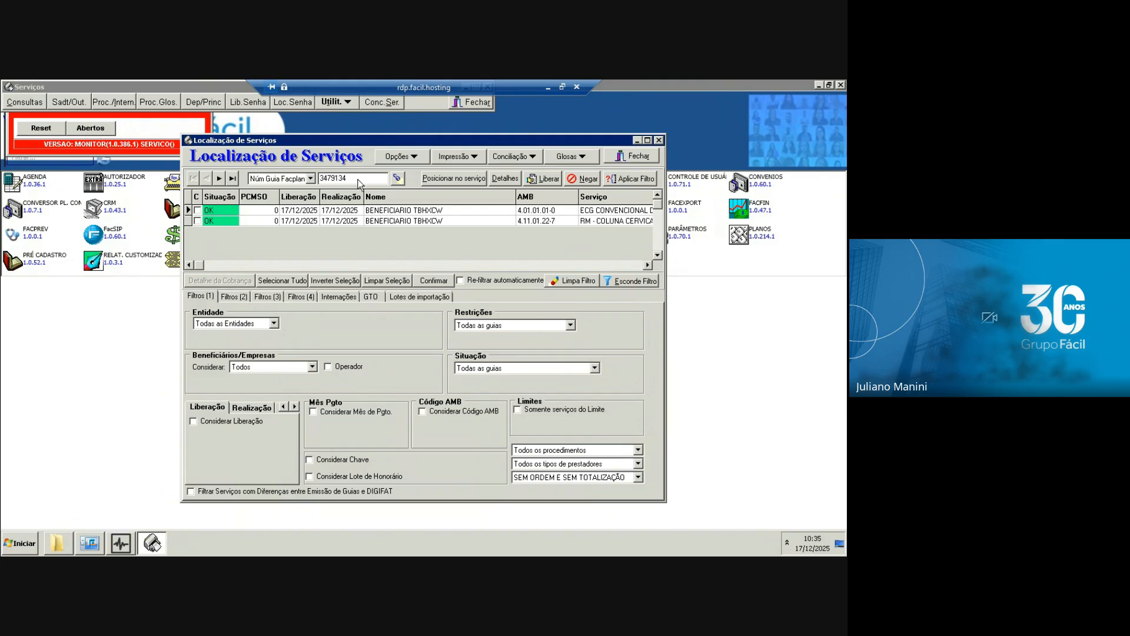
drag(359, 181, 261, 176)
key(Return)
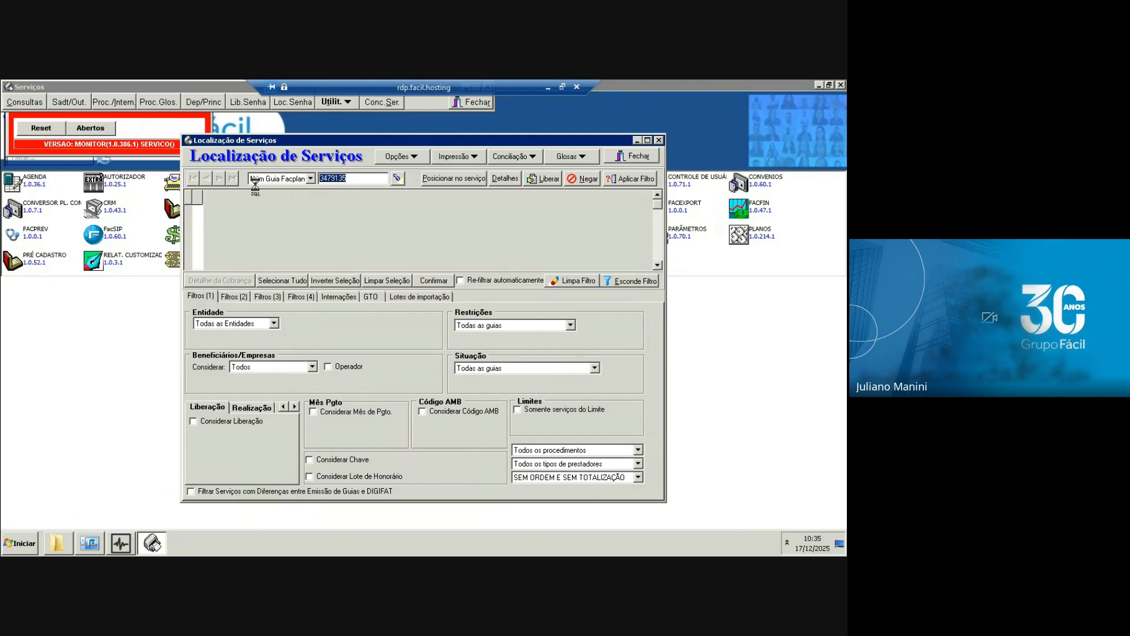
click(548, 87)
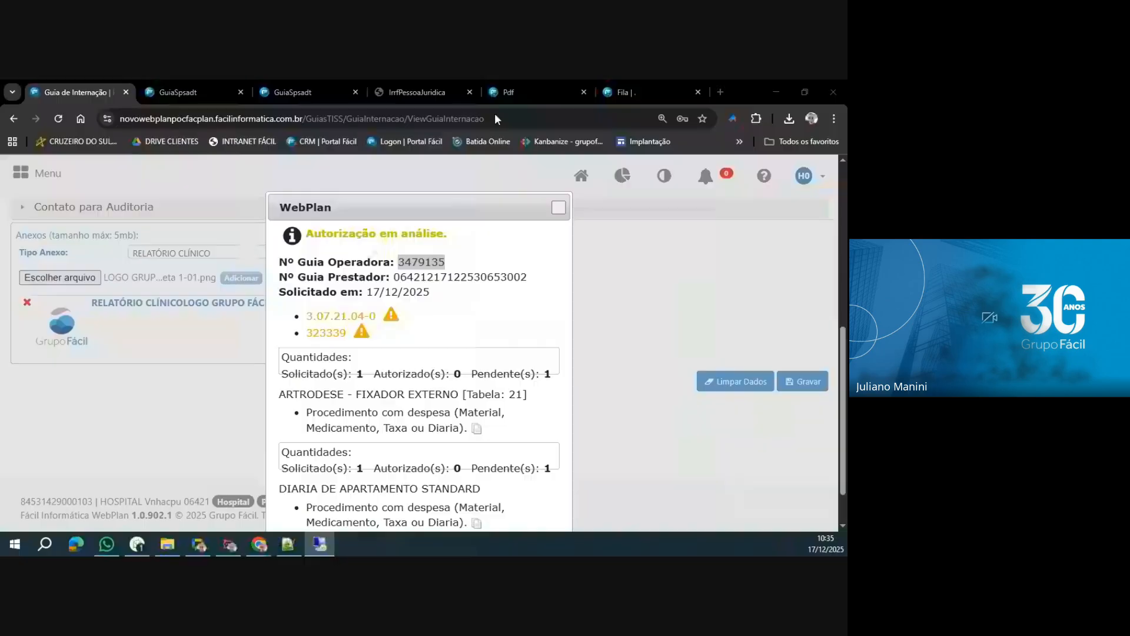
Switch to the FacPortal Regulação site and run the execution for the guia's operator number in Monitoramento de Execução.
click(636, 92)
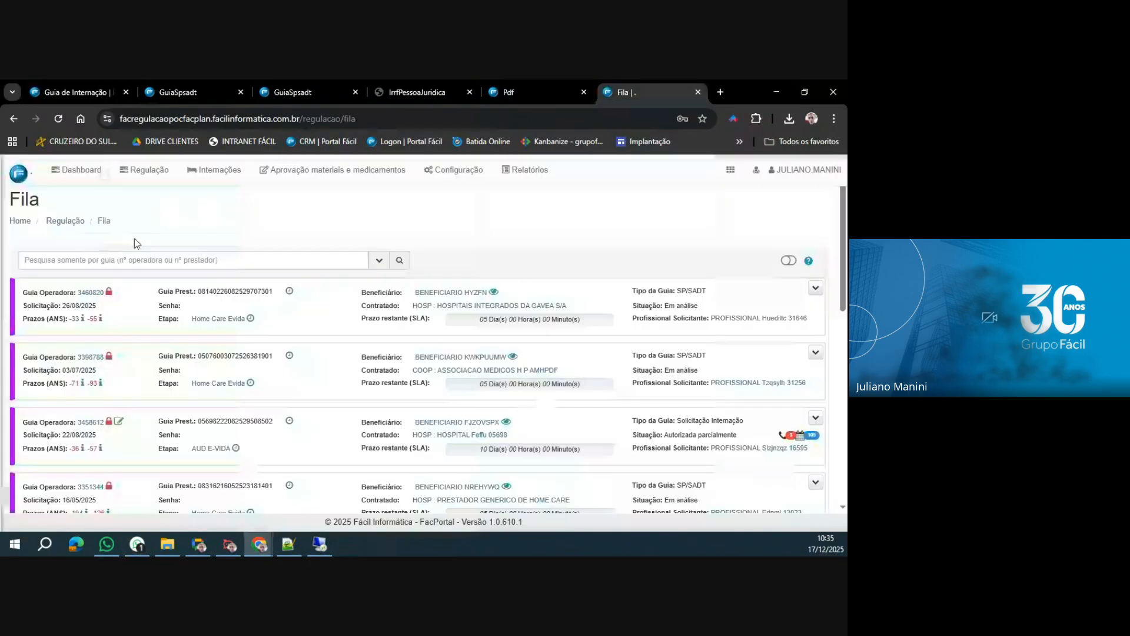
click(453, 169)
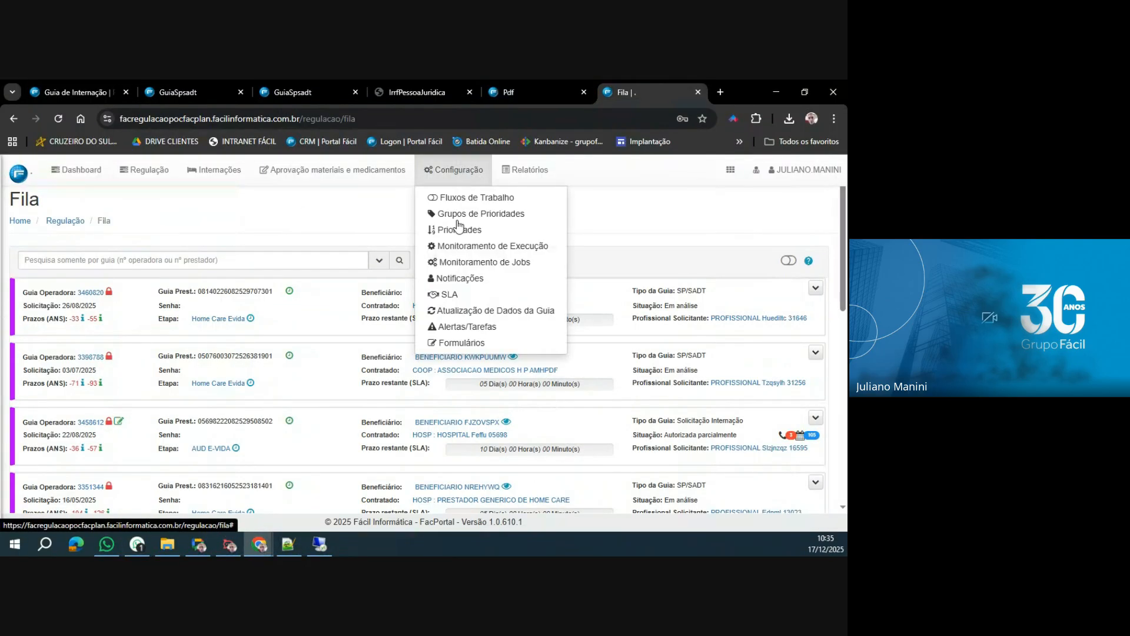
click(478, 245)
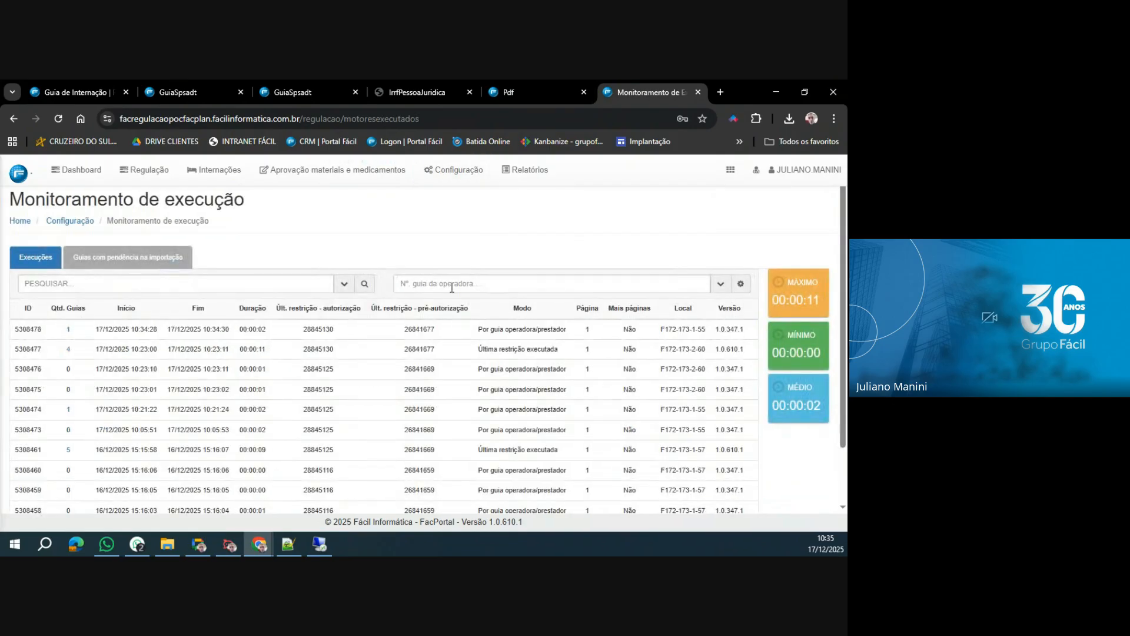
click(452, 287)
click(741, 284)
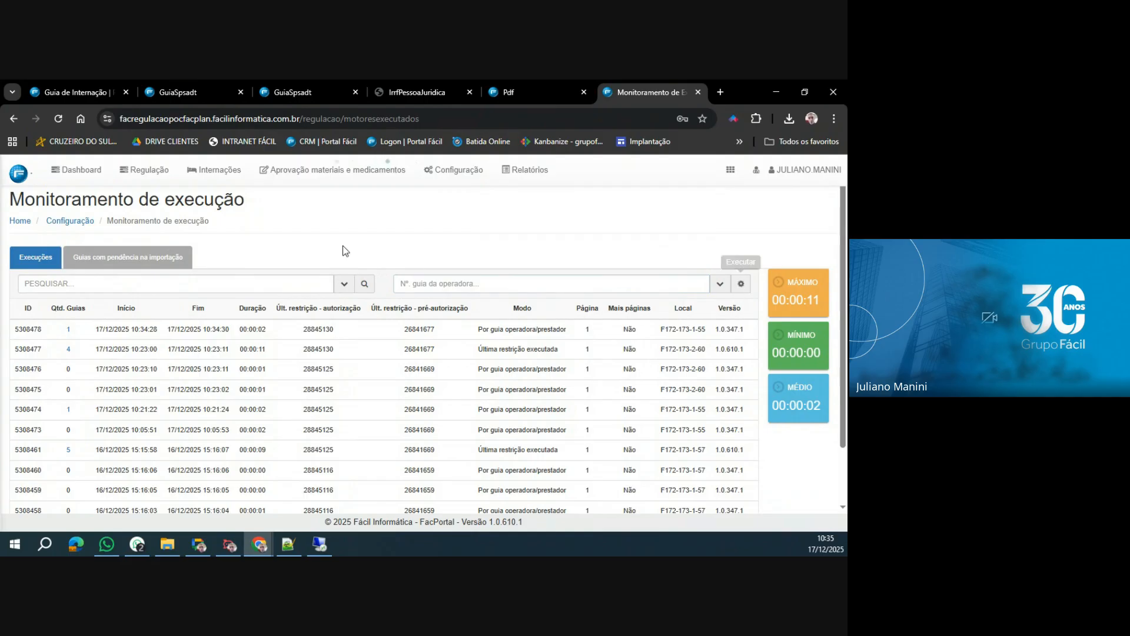
Look up the hospitalization guia in the Regulação Fila by its operator number.
click(151, 174)
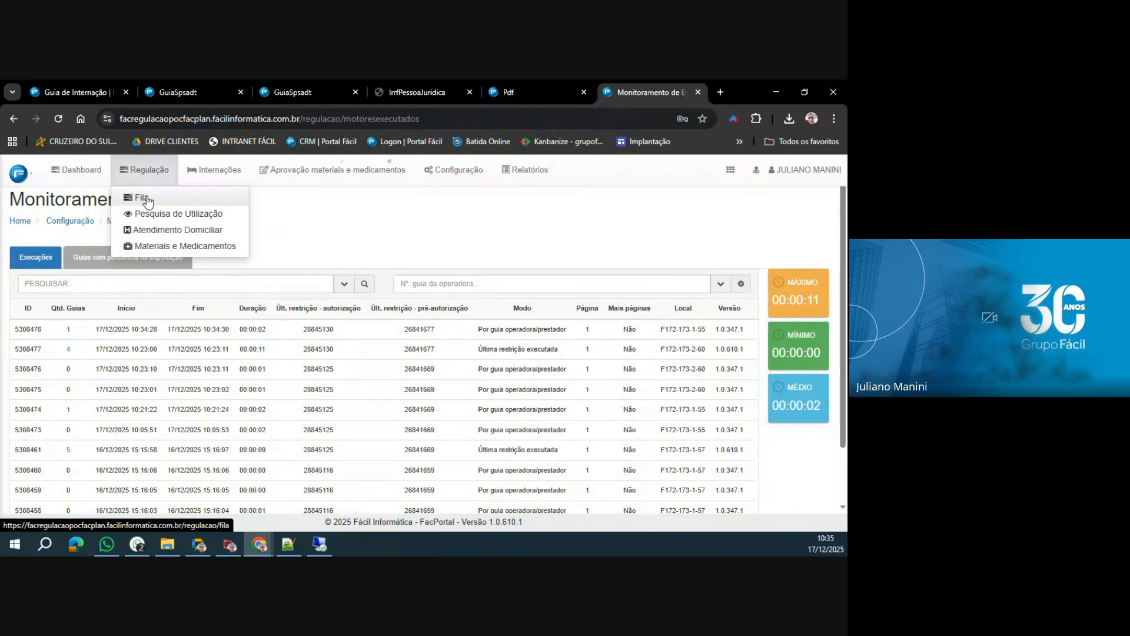
click(144, 199)
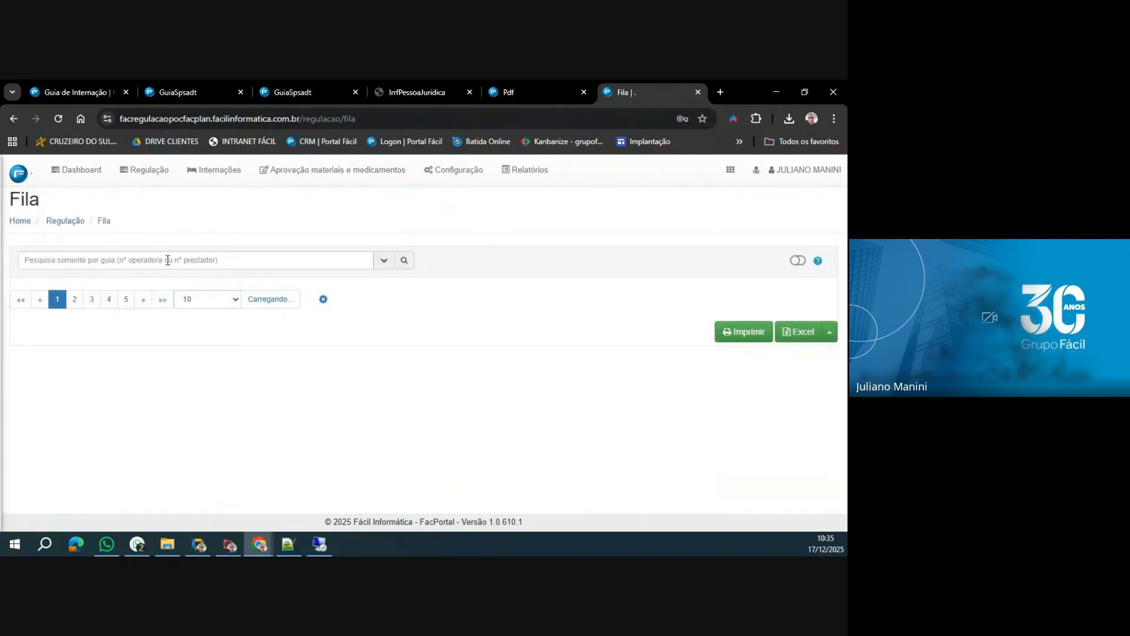
click(168, 259)
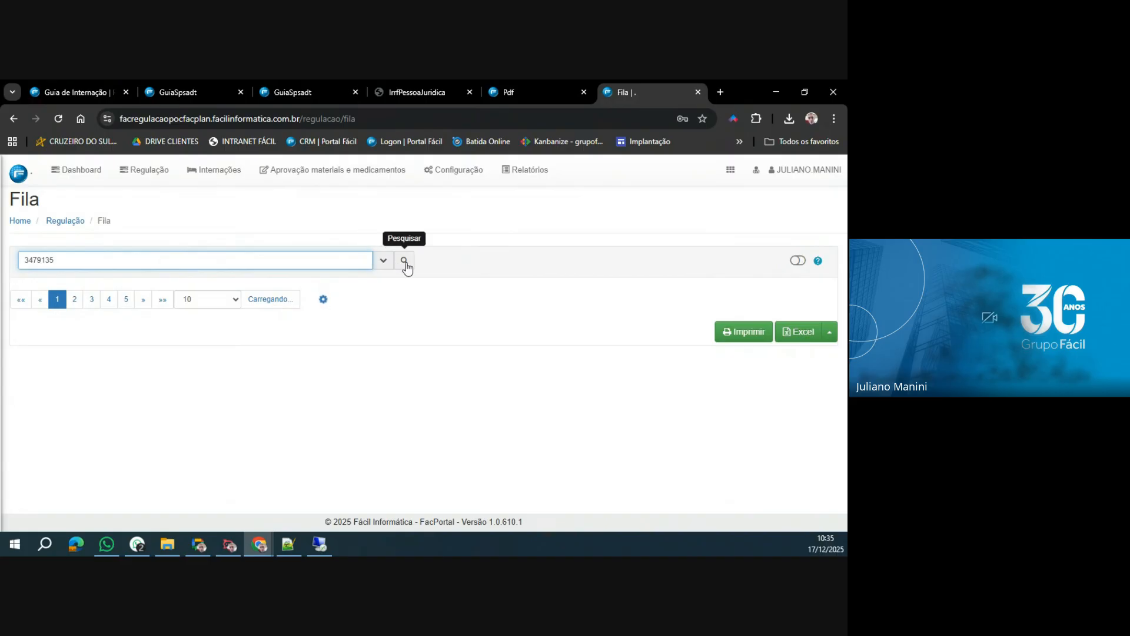
Reload Monitoramento de Execução and run the execution again for the guia's operator number.
click(460, 170)
click(471, 242)
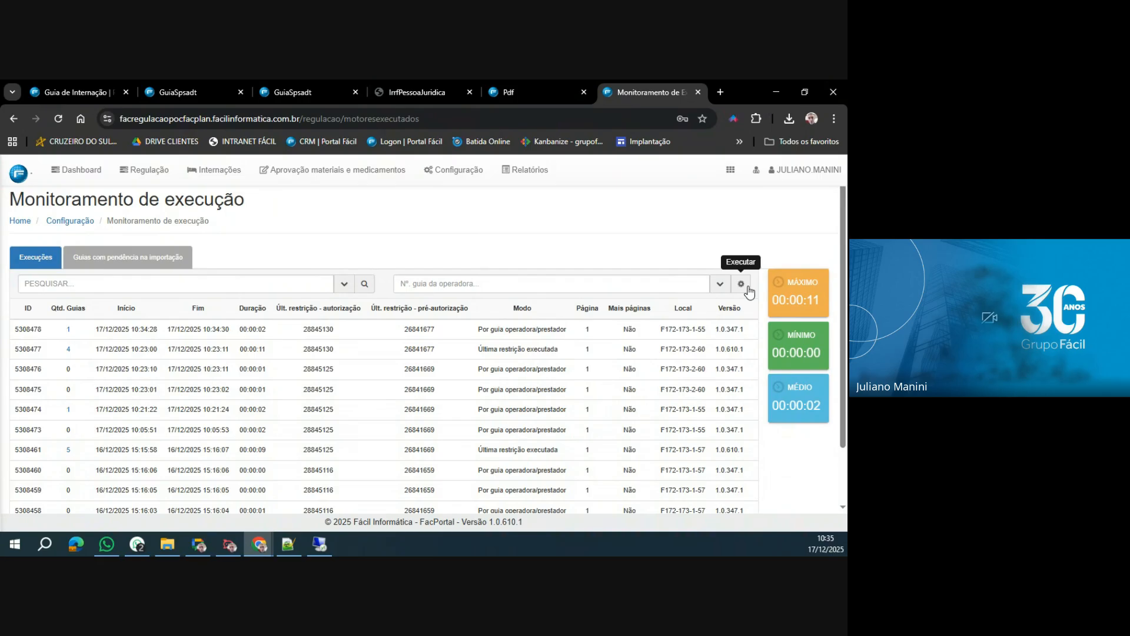
click(58, 118)
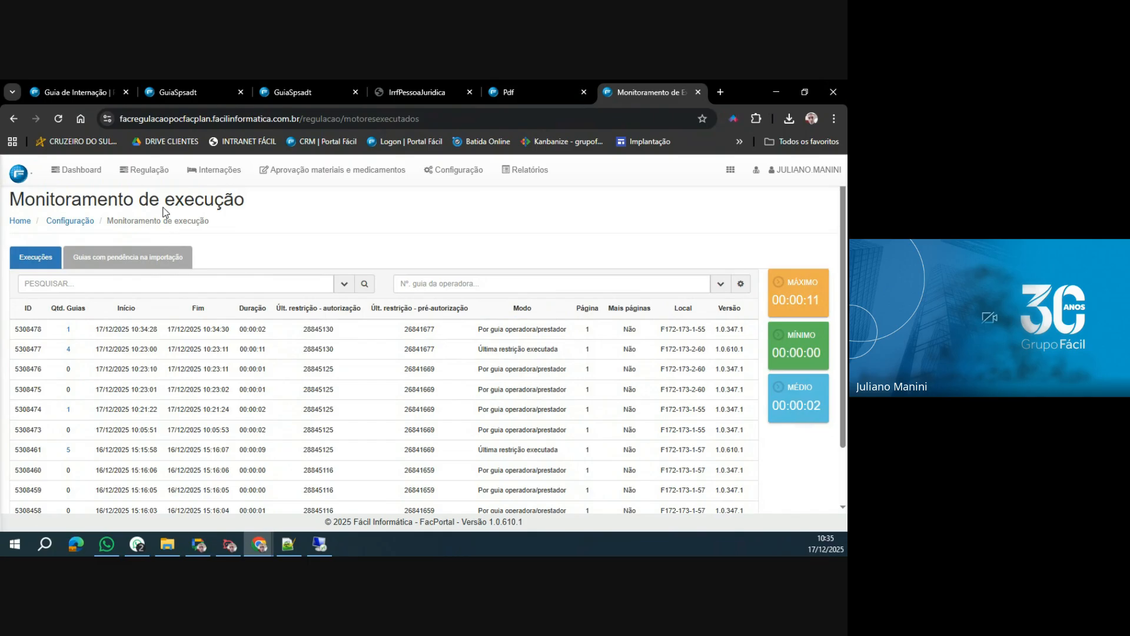
click(741, 283)
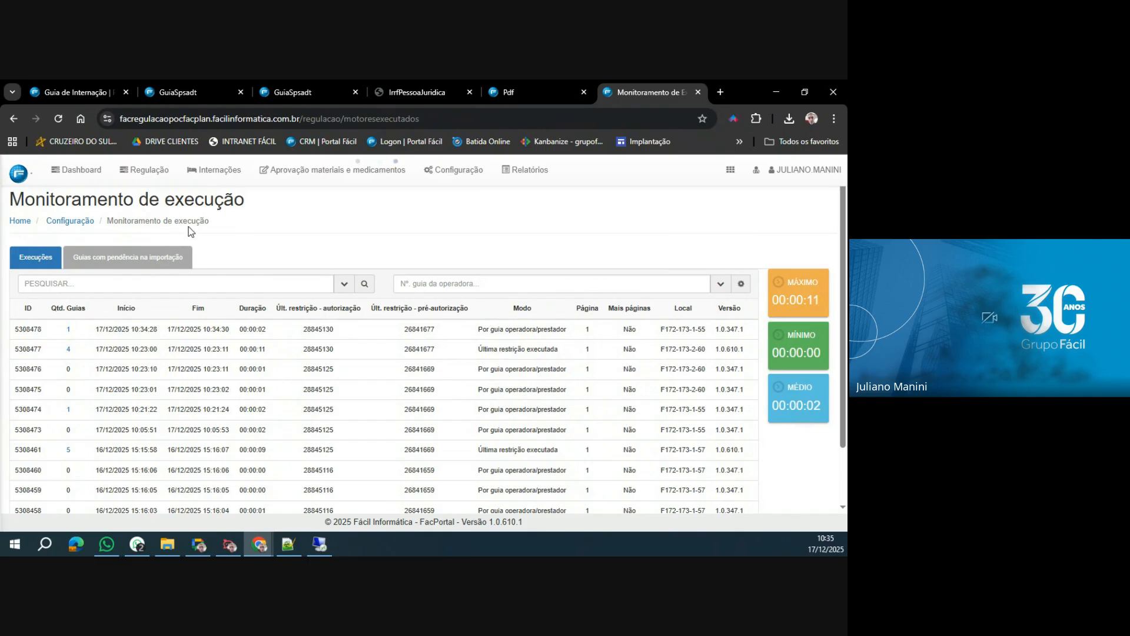
Find the Solicitação Internação guia in the Fila by its operator number and open it at its item list.
click(147, 172)
click(147, 196)
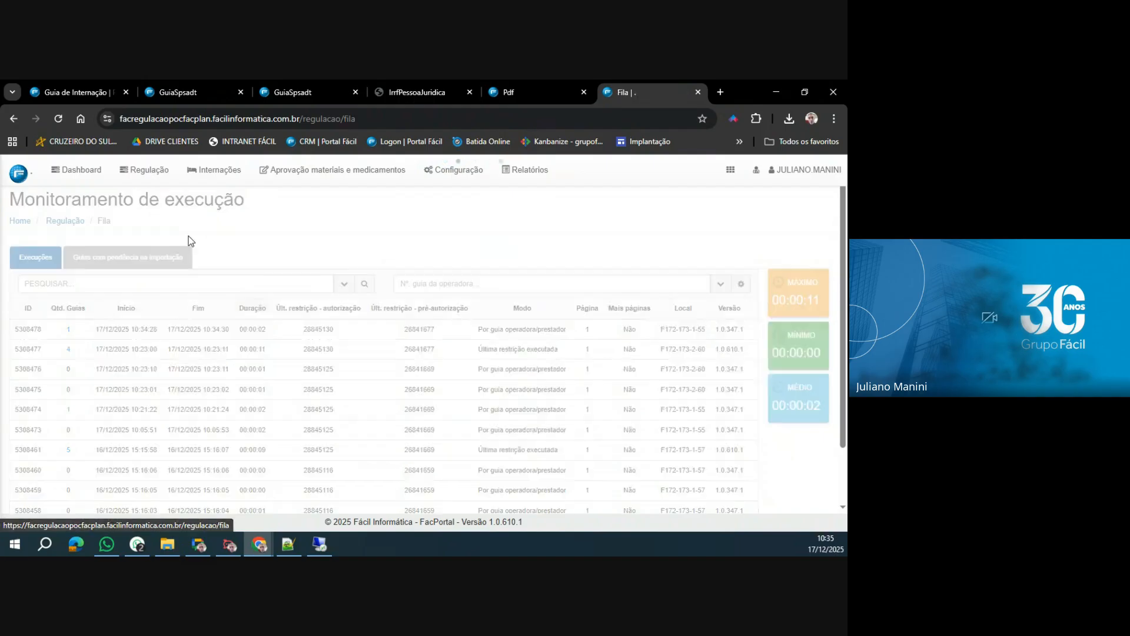
click(231, 266)
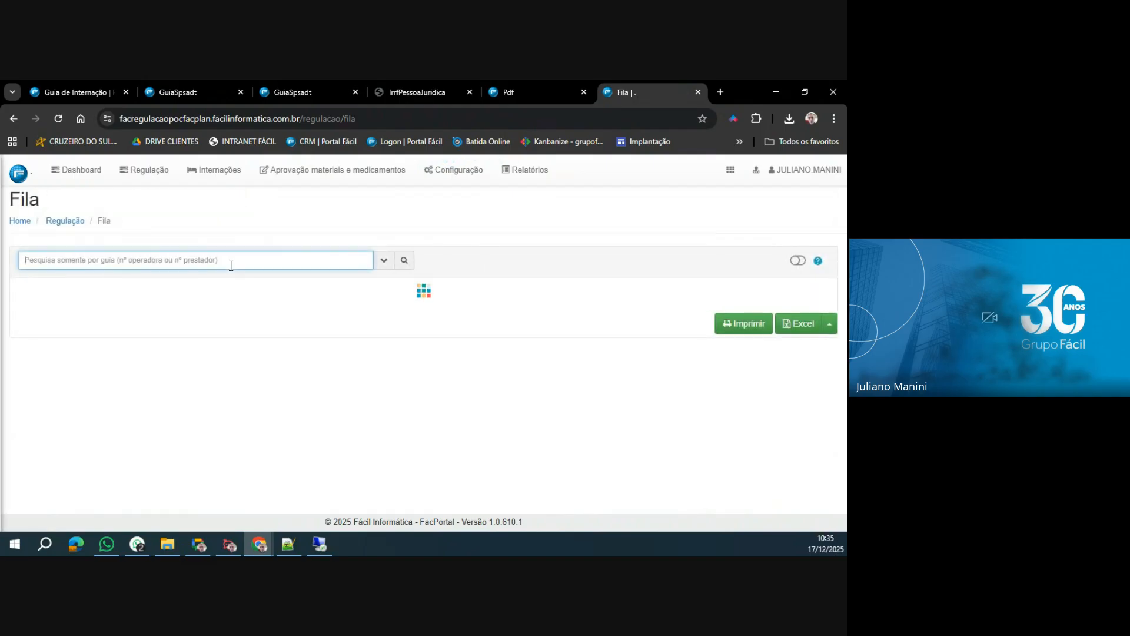
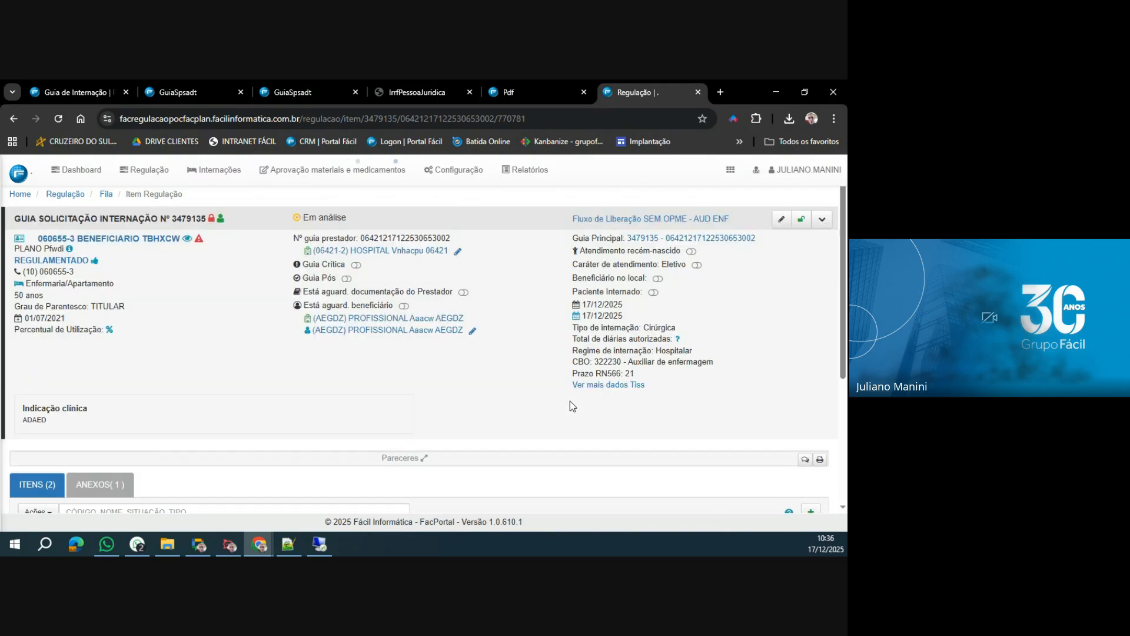
scroll(602, 403, down, 4)
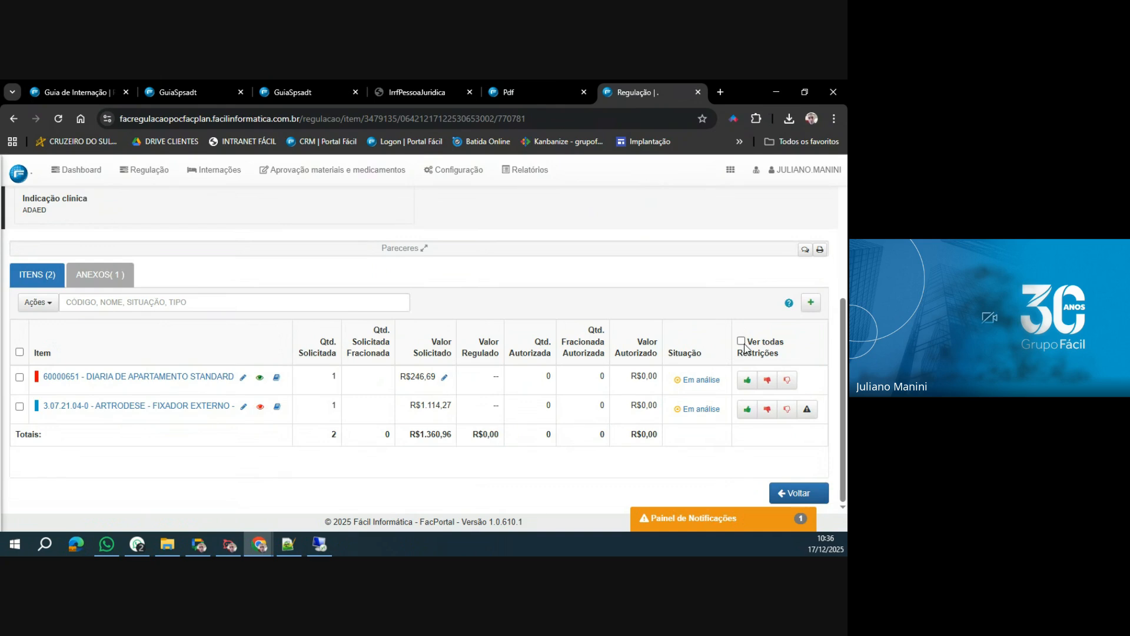
Complete the pending Formulário Regulação from the guia's notifications with the patient's name and date of birth, then save and close it.
click(726, 514)
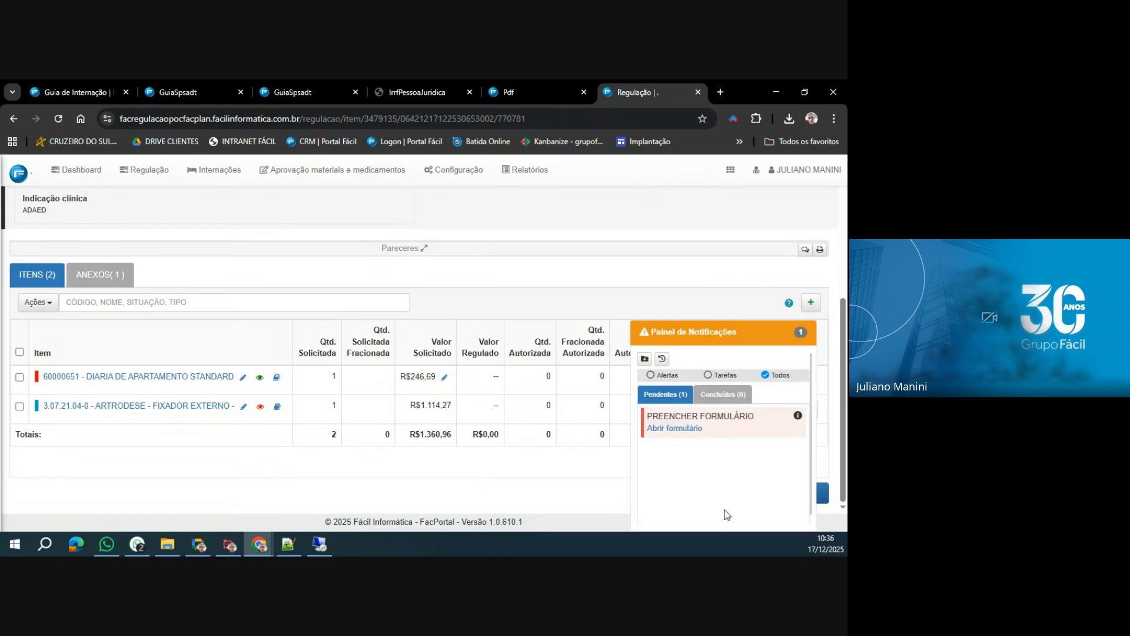
click(673, 428)
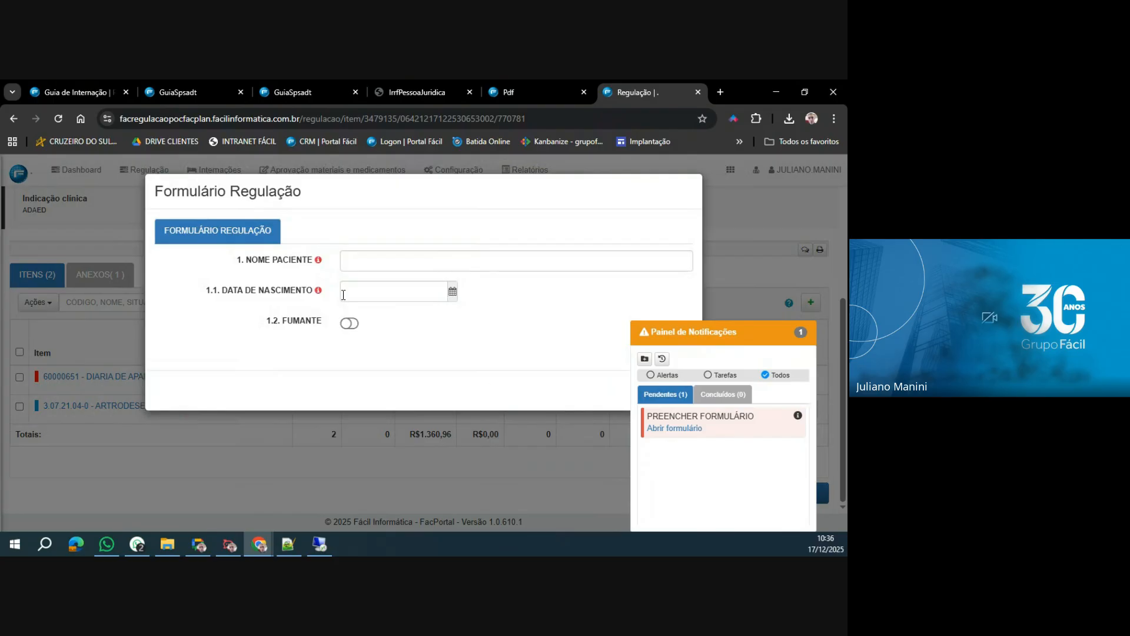
click(365, 263)
text(adasd)
click(365, 289)
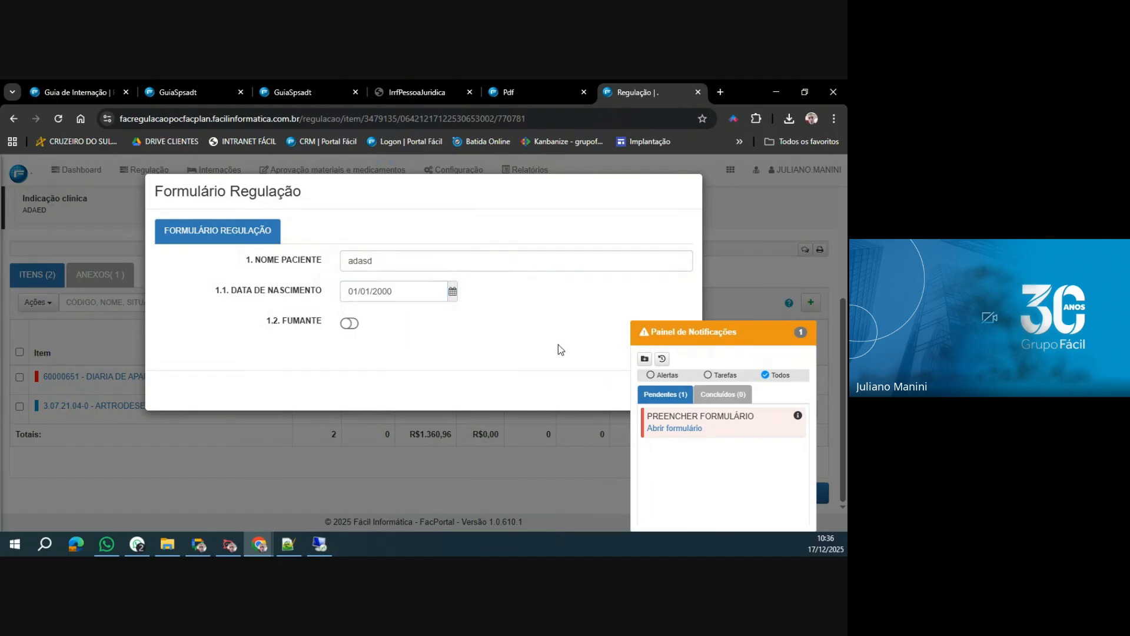
click(662, 334)
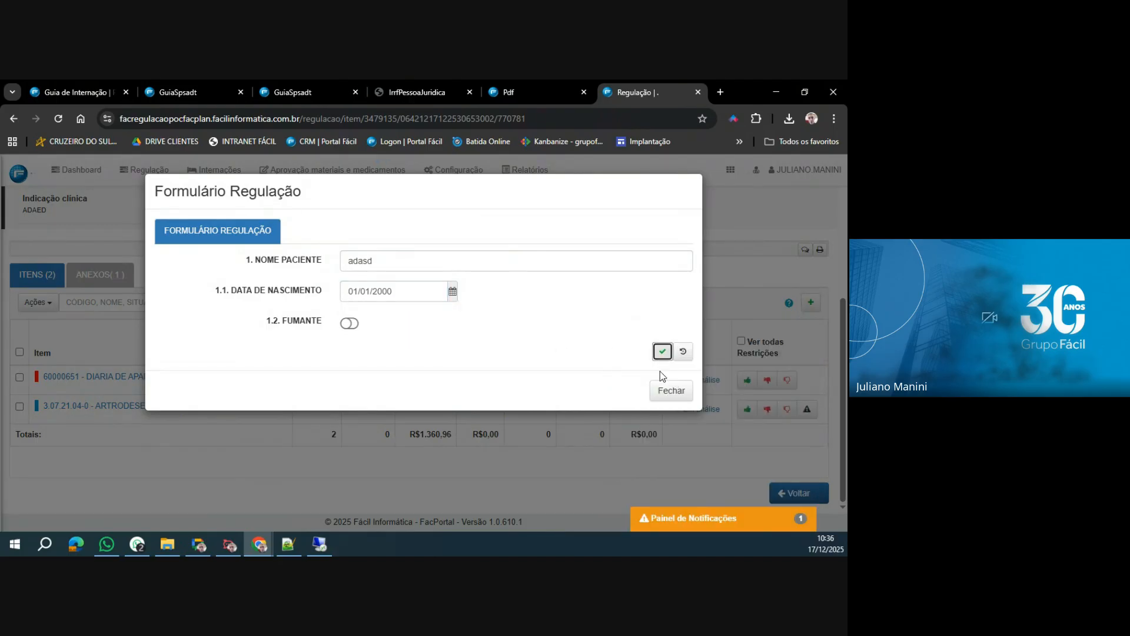
click(661, 353)
click(672, 395)
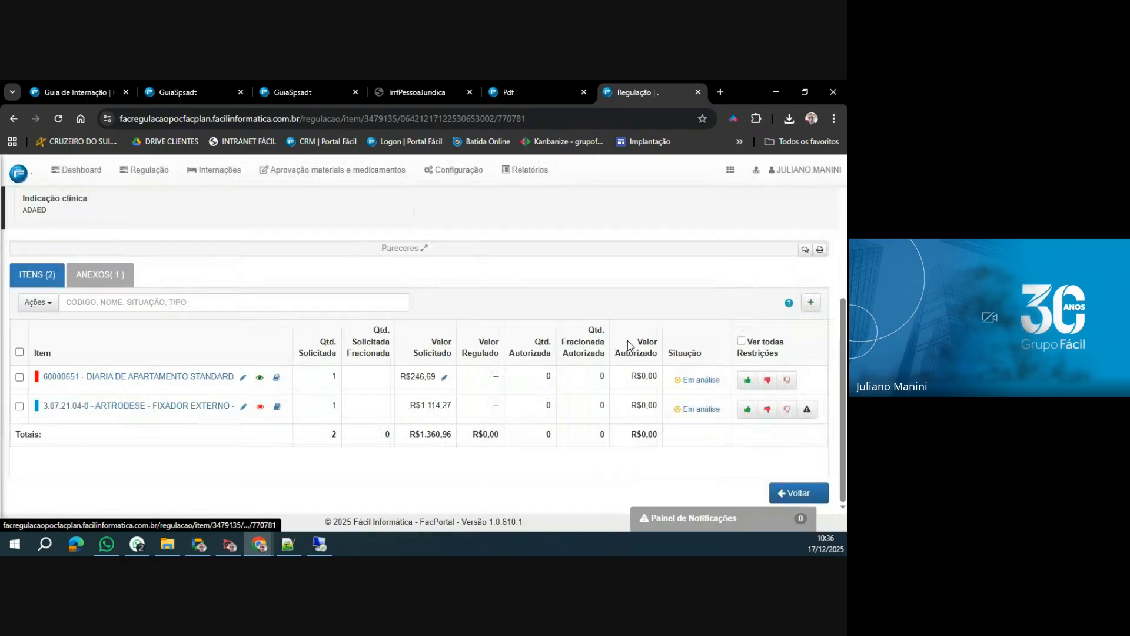
Authorize both guia items, DIARIA DE APARTAMENTO STANDARD and ARTRODESE - FIXADOR EXTERNO, with the reason LIBERADO, accepting the beneficiary alert.
click(20, 352)
click(49, 303)
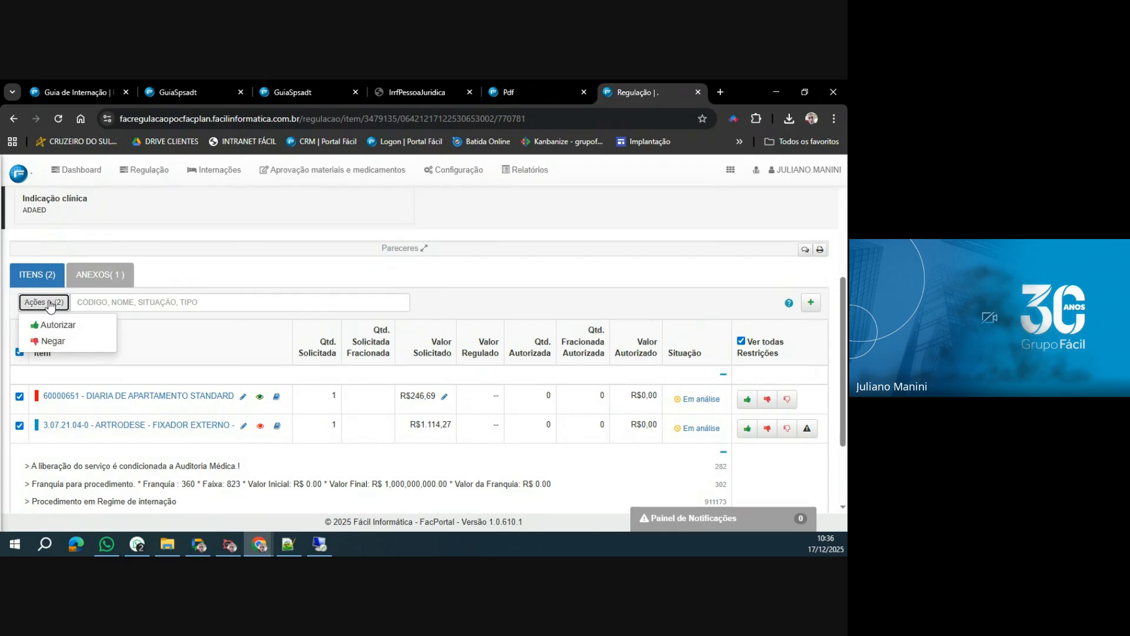
click(52, 324)
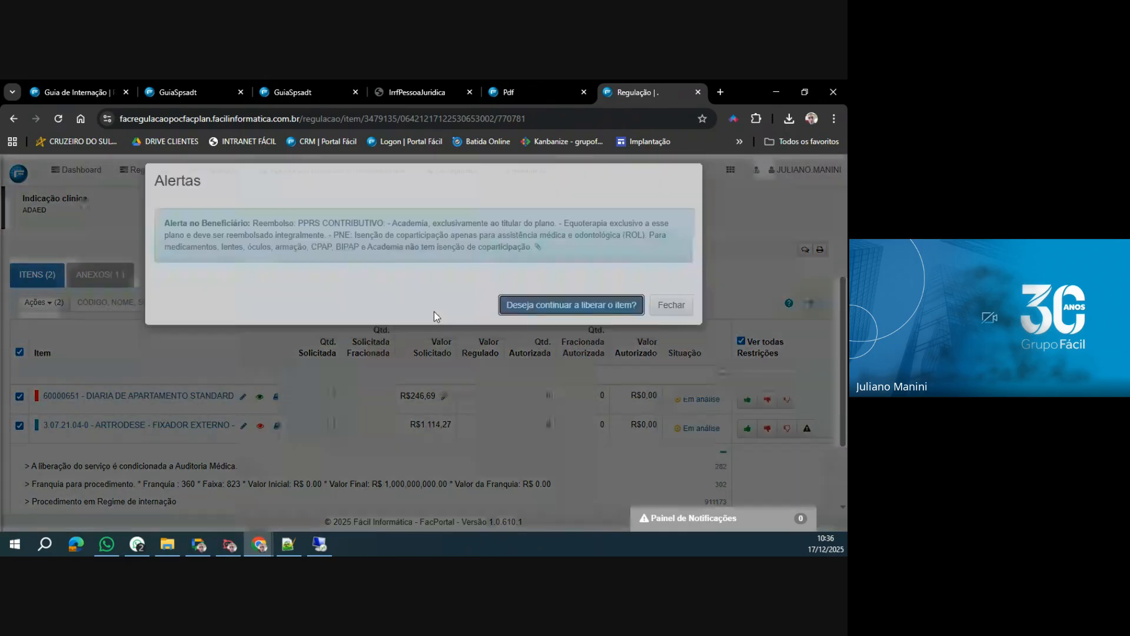
key(Return)
click(488, 331)
click(489, 368)
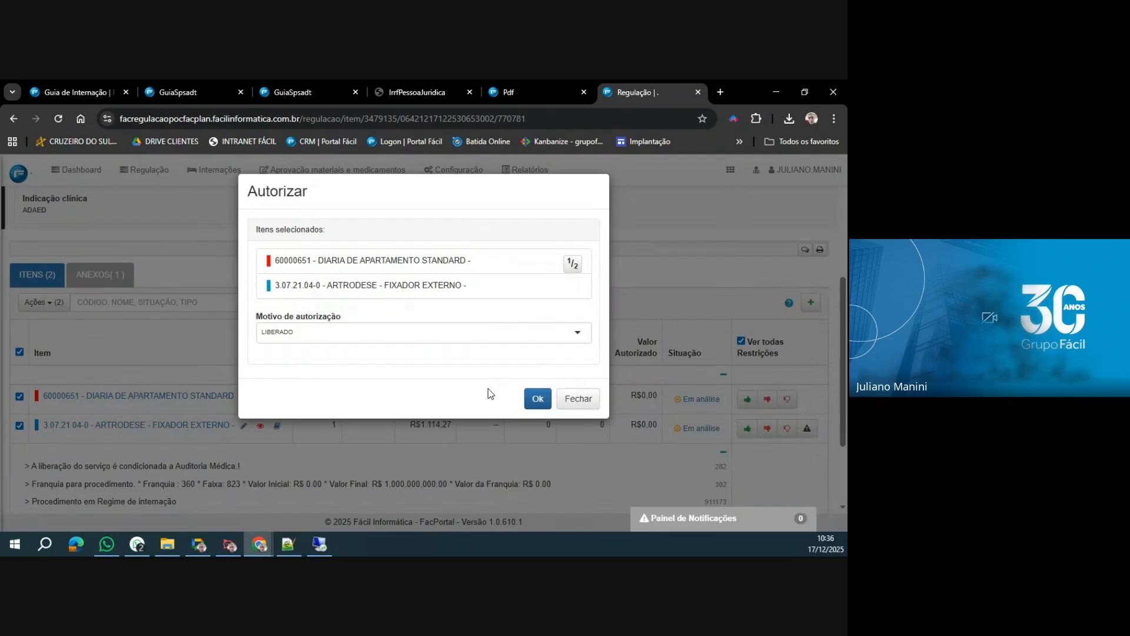
click(538, 398)
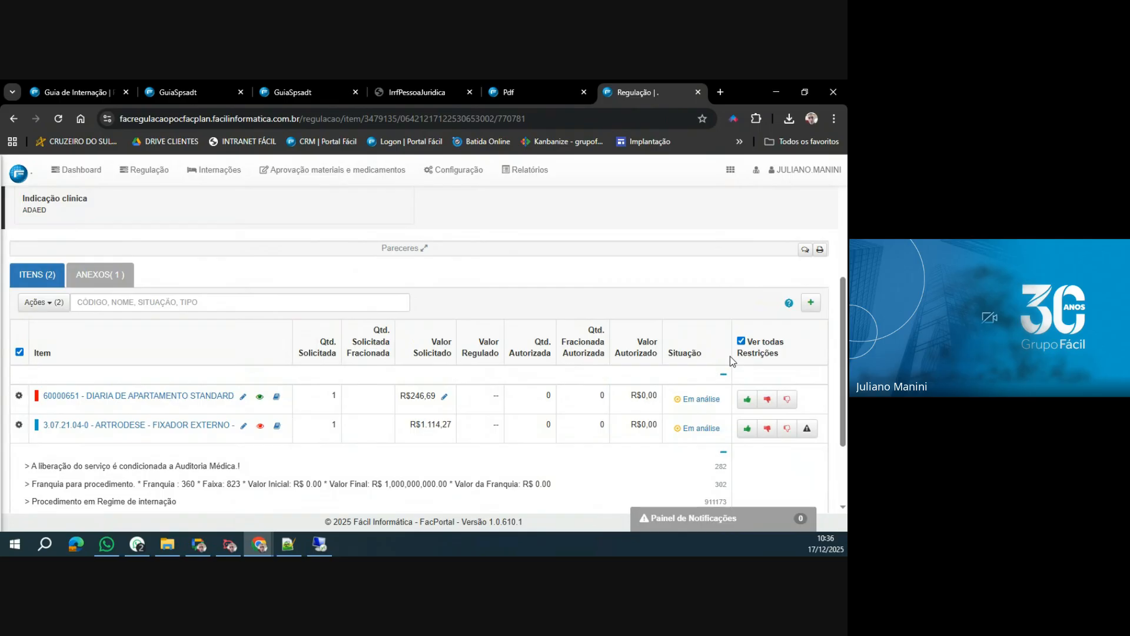
Move the authorized guia to the Fim stage of its workflow.
scroll(730, 356, up, 5)
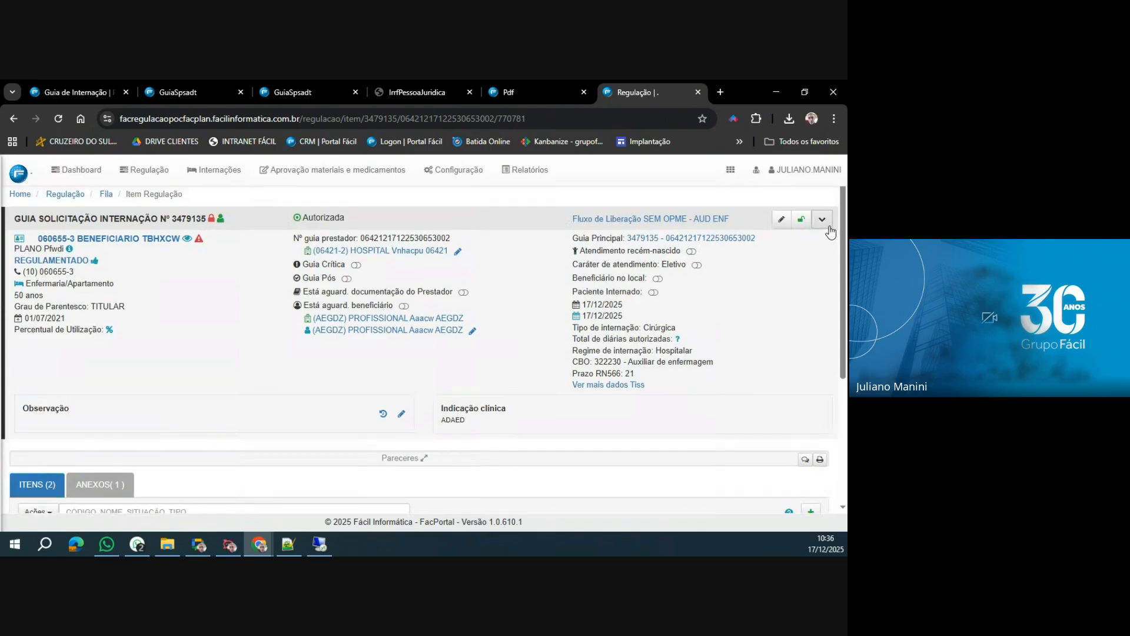
click(822, 219)
click(751, 274)
click(454, 377)
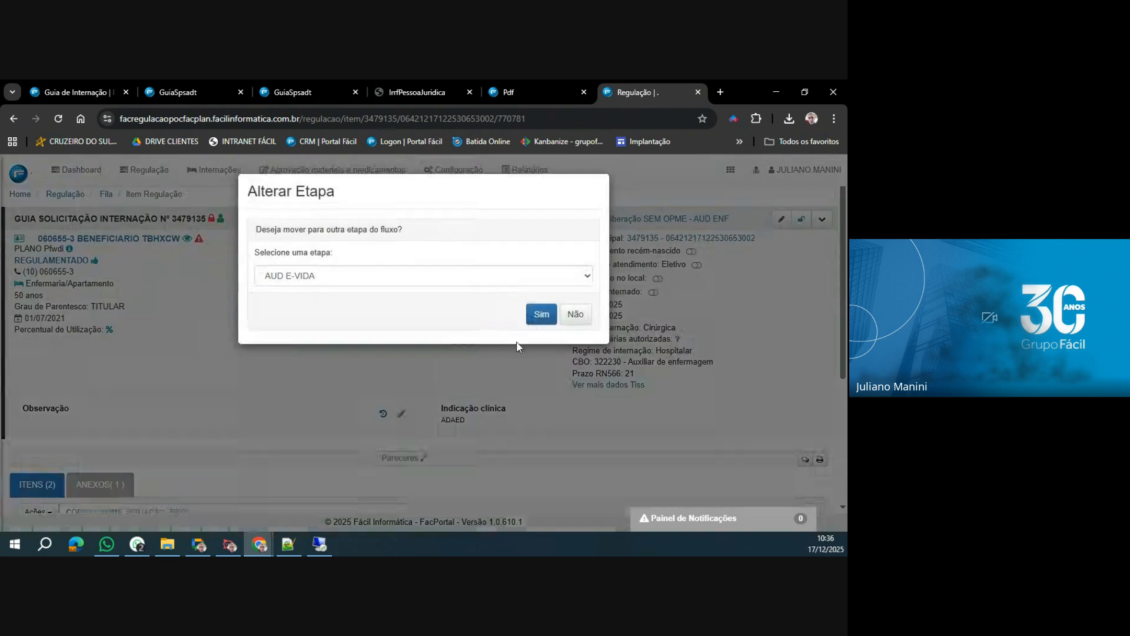
click(474, 277)
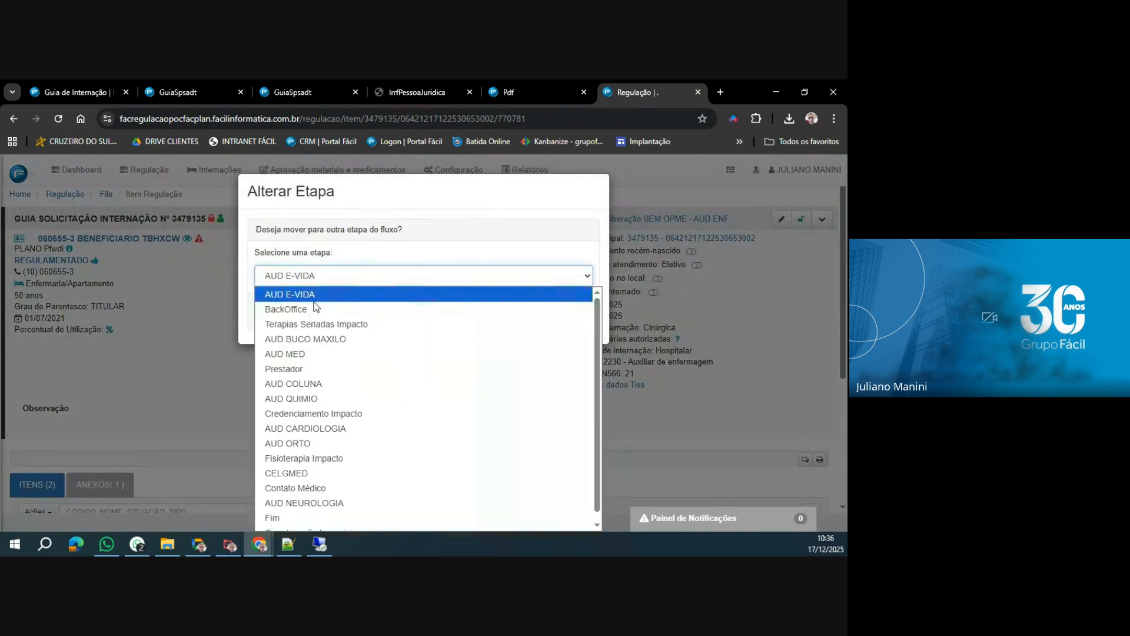
click(294, 518)
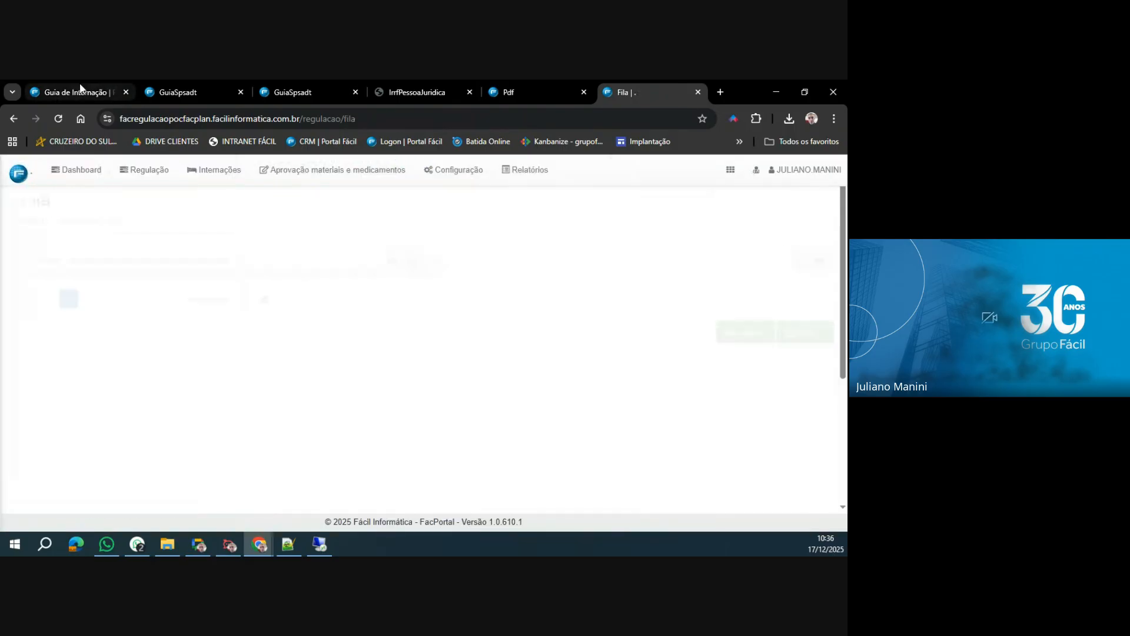
Return to WebPlan and search Localizar Procedimentos for the guia by its Guia Operadora number.
click(80, 90)
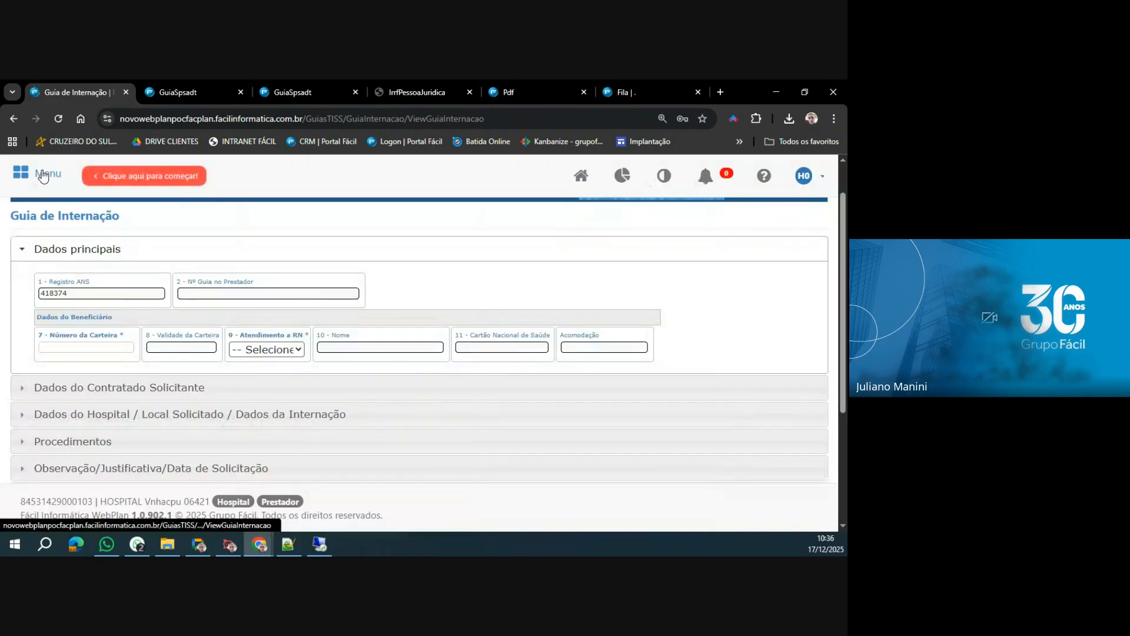
click(48, 176)
click(517, 321)
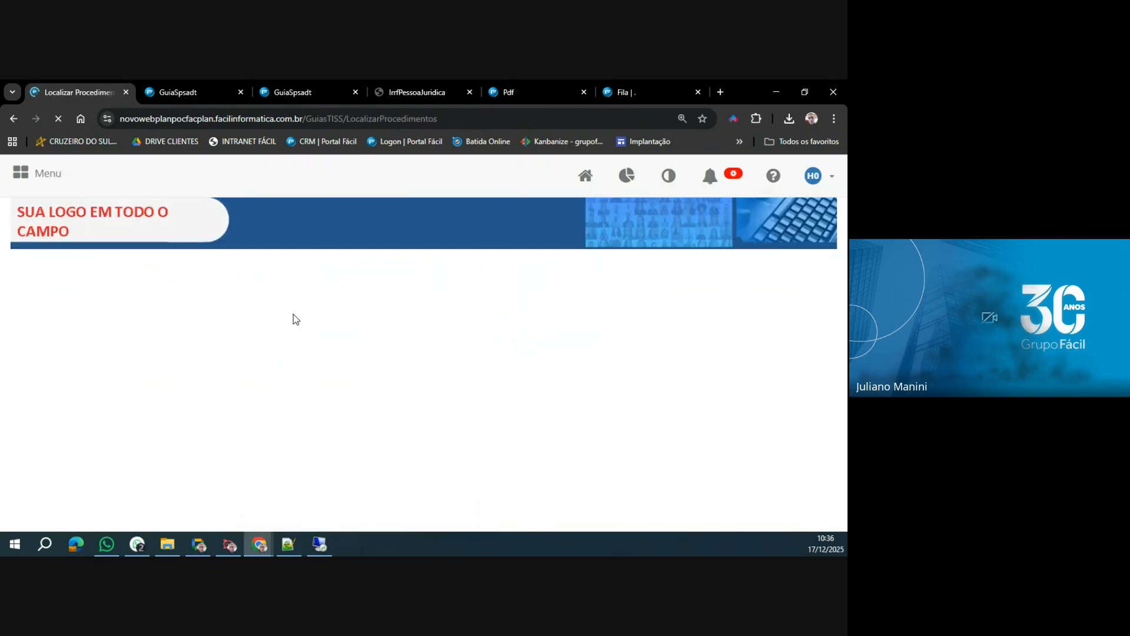
click(778, 355)
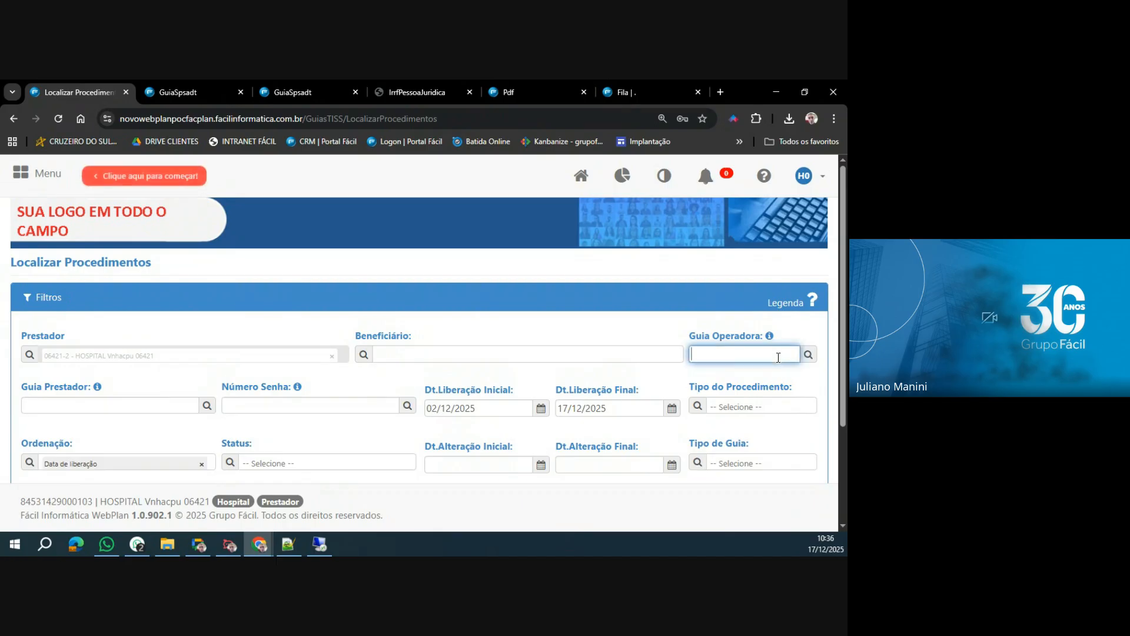
key(ctrl+v)
click(812, 357)
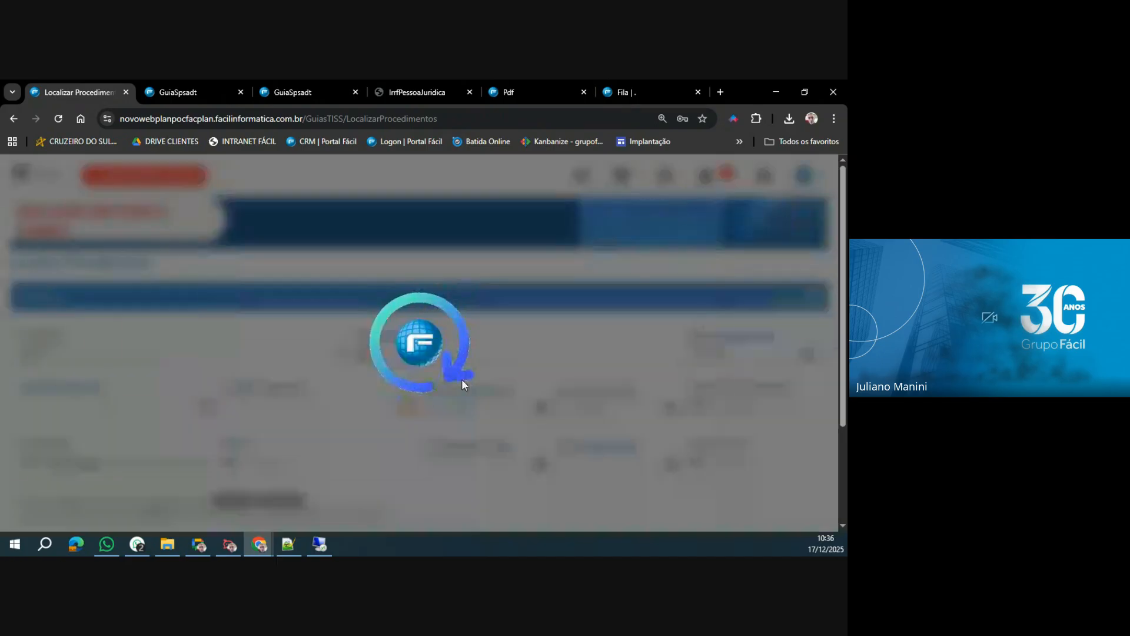
Open the PDF of the guia listed under Procedimentos and return to the Localizar Procedimentos page.
scroll(347, 396, down, 3)
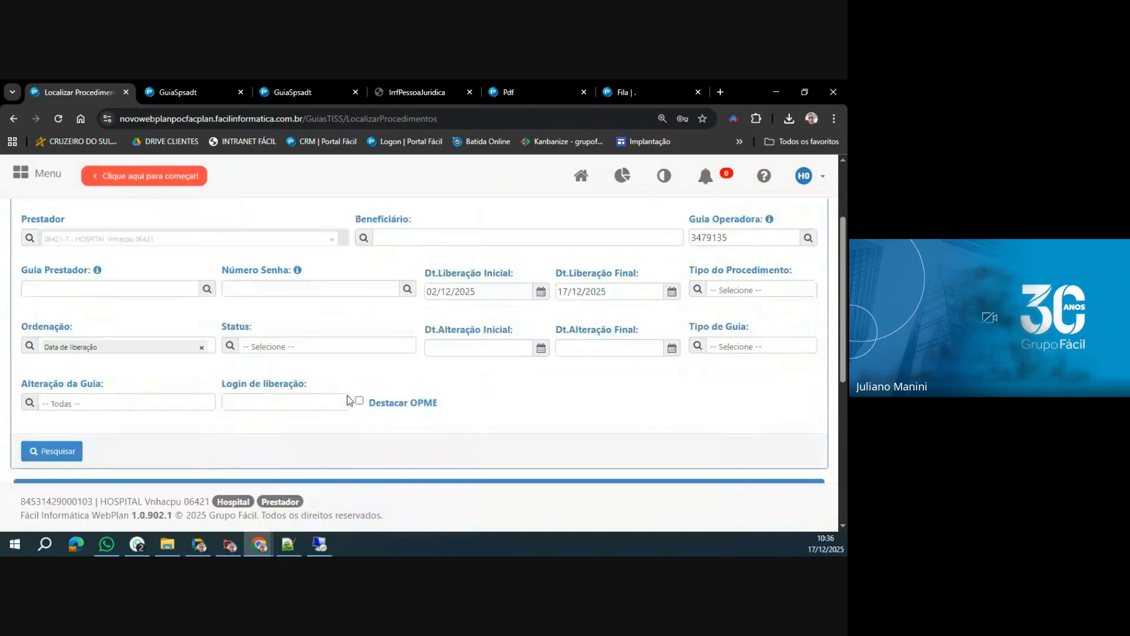
click(45, 466)
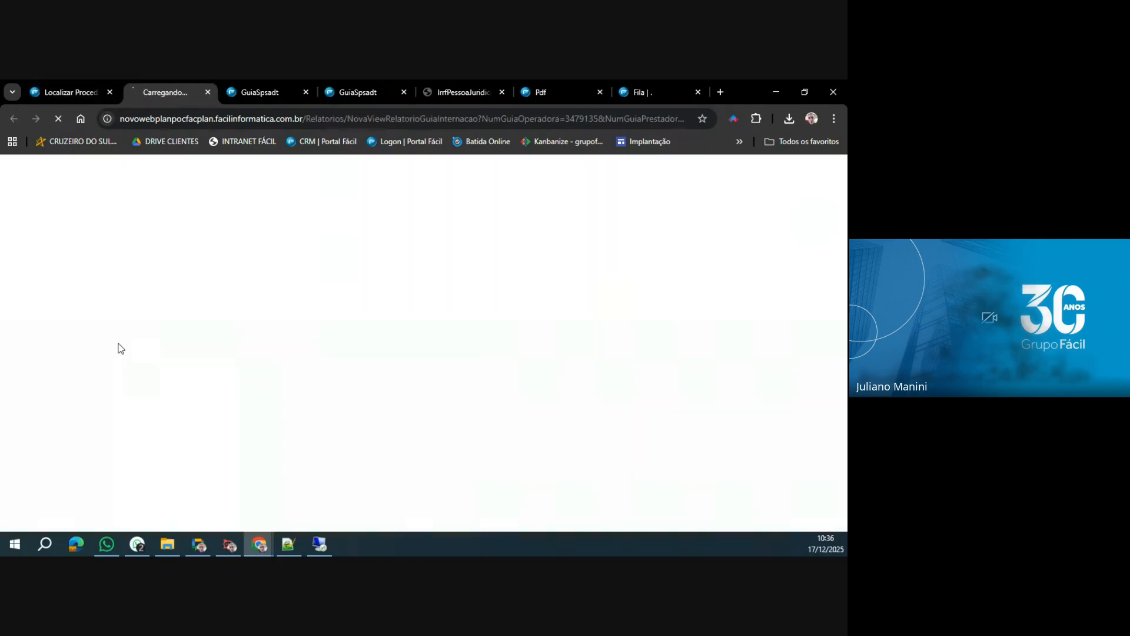
click(72, 85)
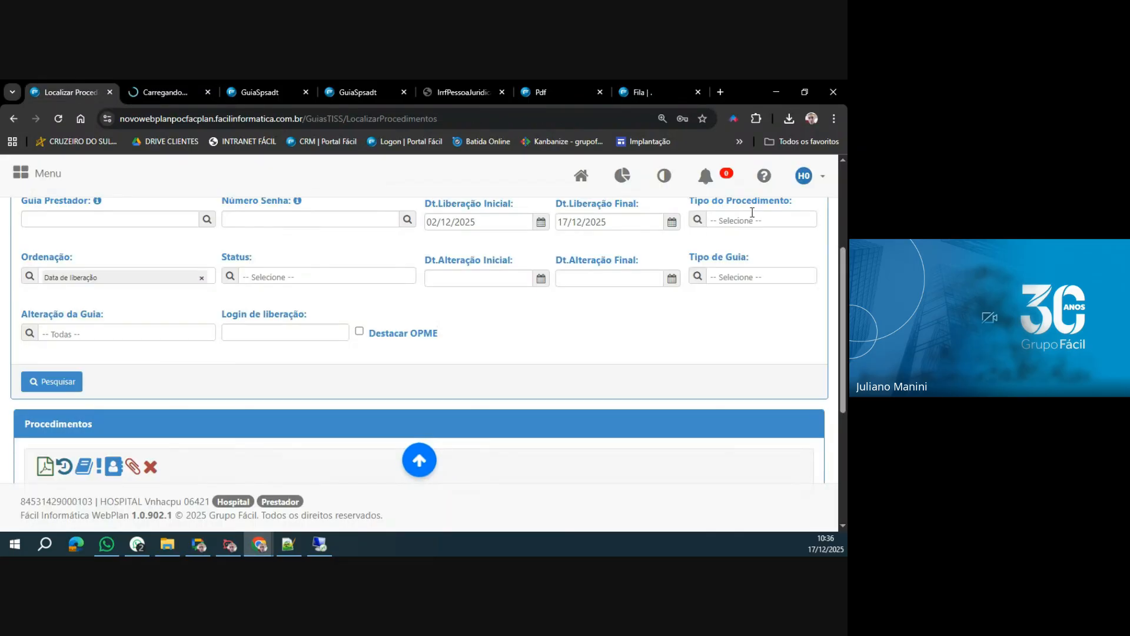
Log out of the current hospital account and log in as Prestador PJ with the other hospital's user number and password.
click(806, 180)
click(782, 237)
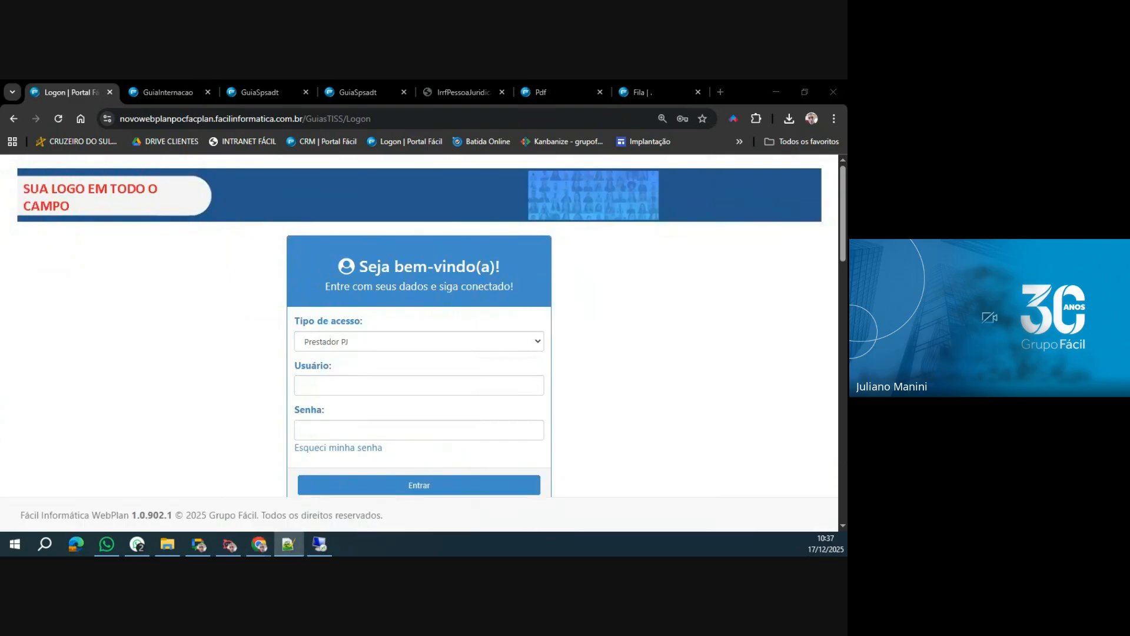
click(318, 390)
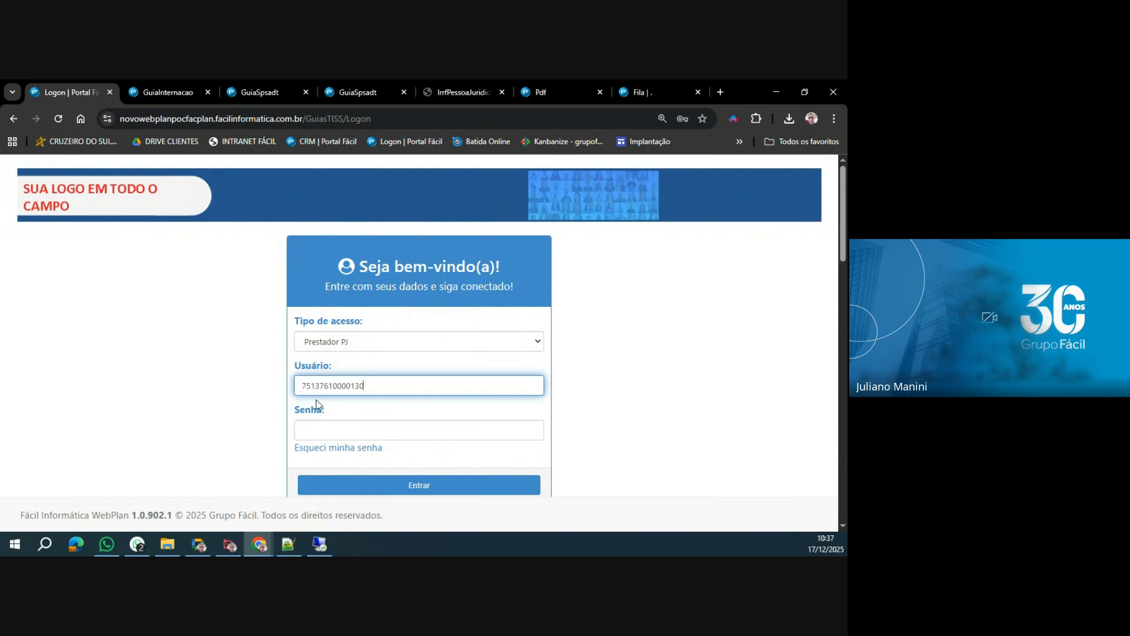
click(319, 426)
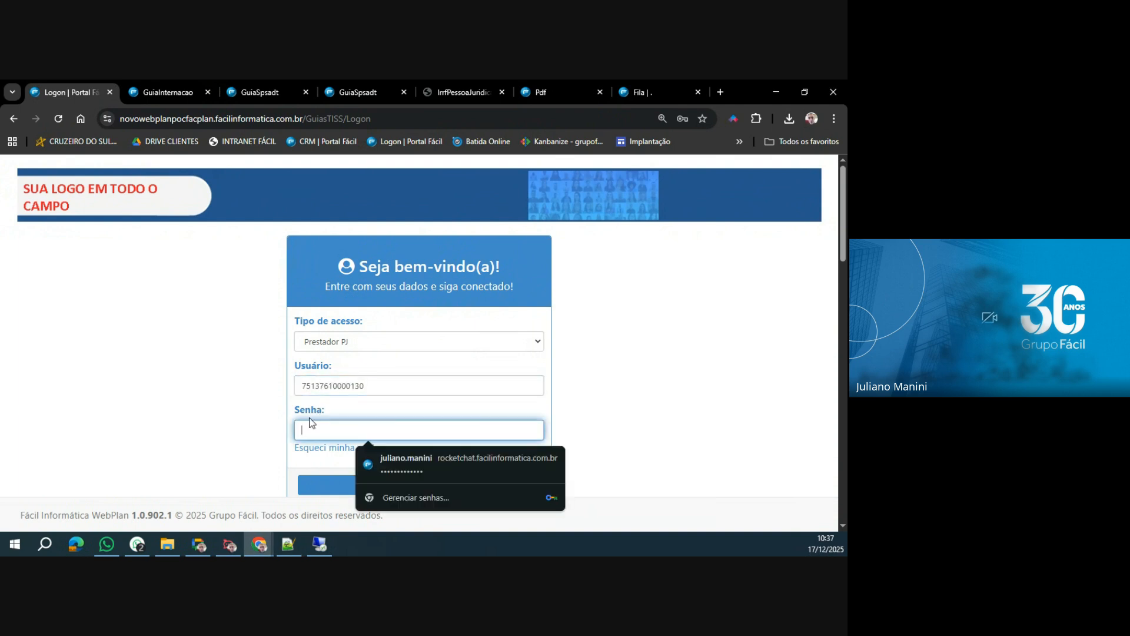
text(••)
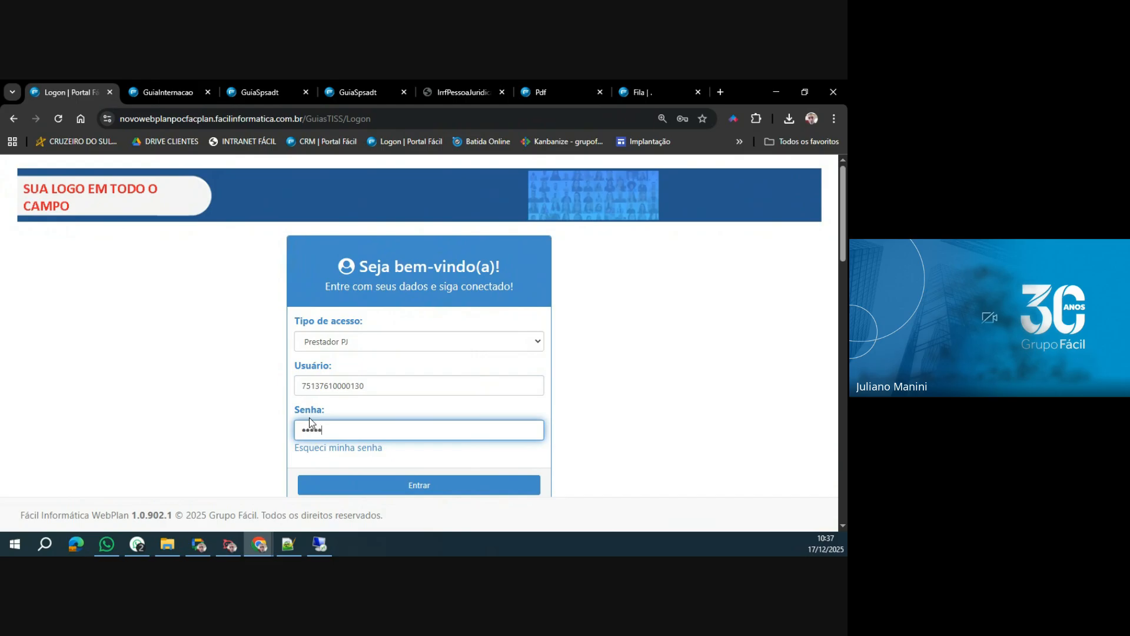
key(Return)
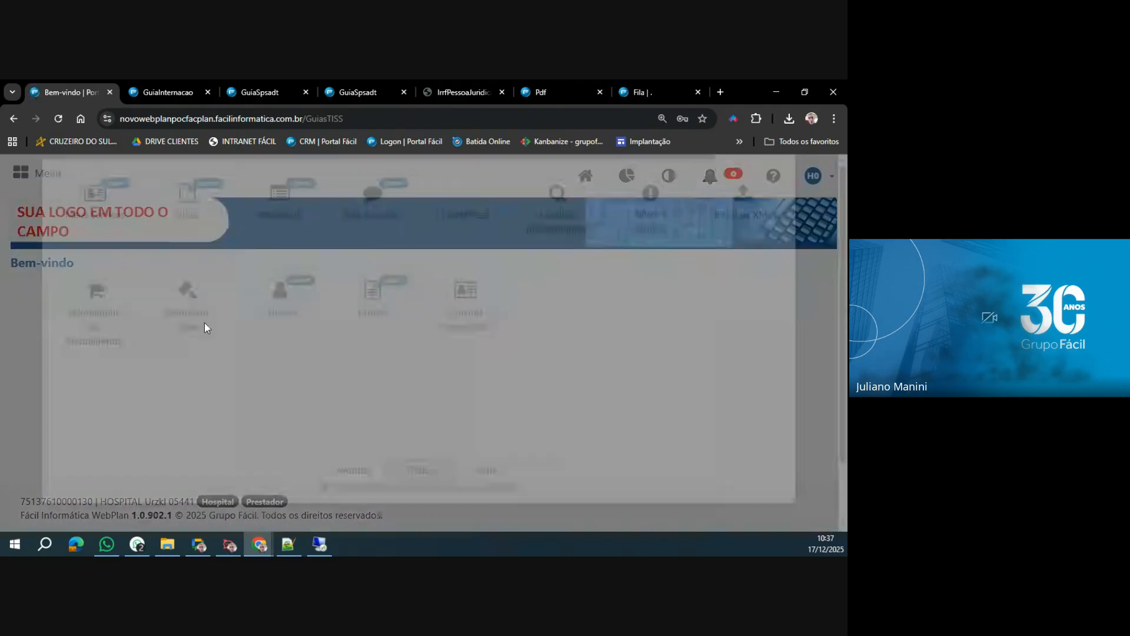
Start a Guia de SP/SADT and fill its Número da Guia Principal with the Nº Guia no Prestador copied from the Guia de Internação PDF.
click(189, 312)
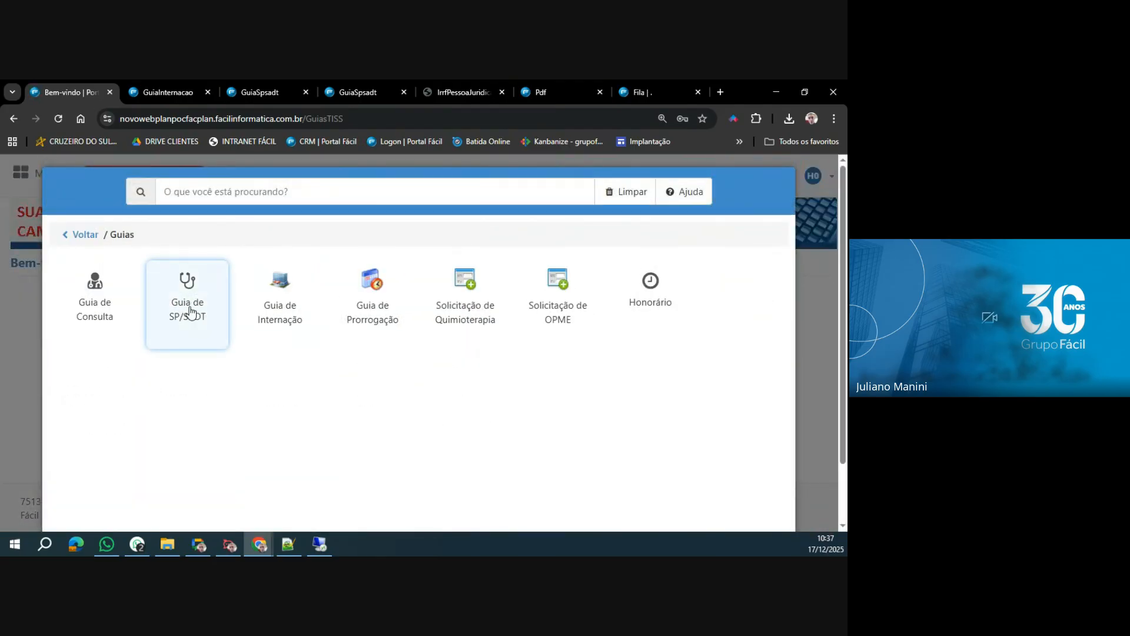
click(189, 312)
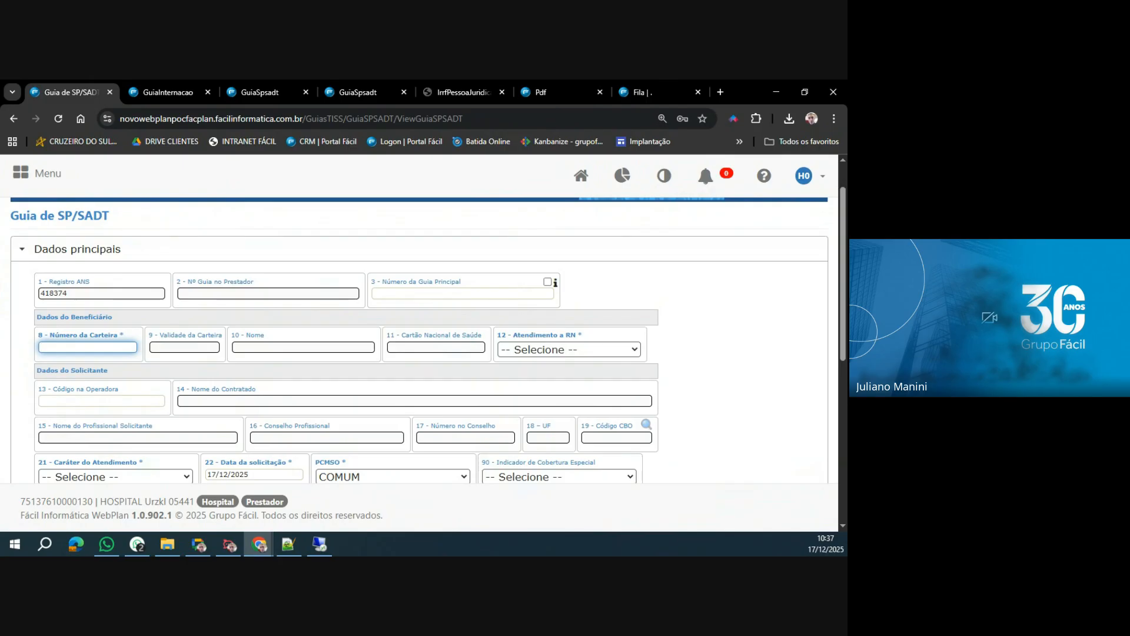
click(184, 86)
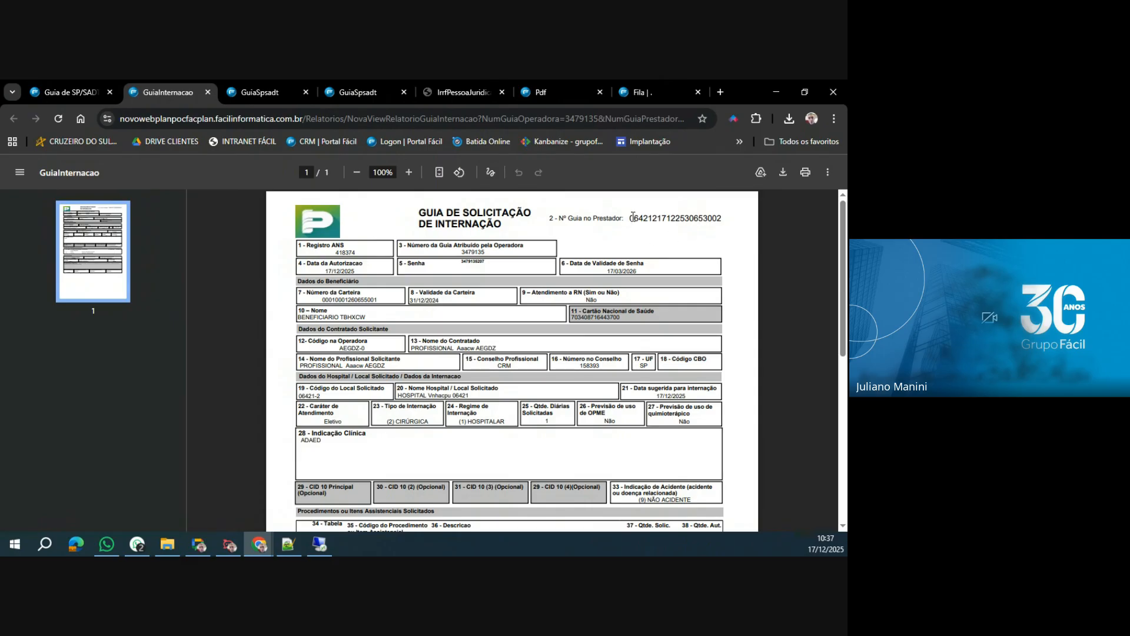
drag(633, 218, 725, 217)
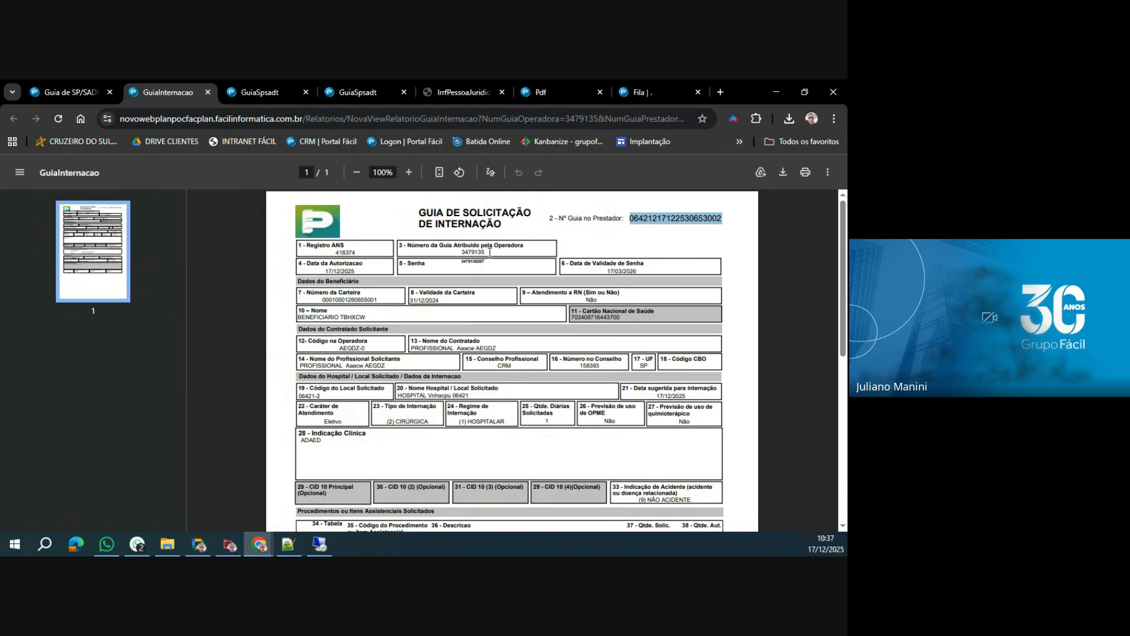
double_click(472, 251)
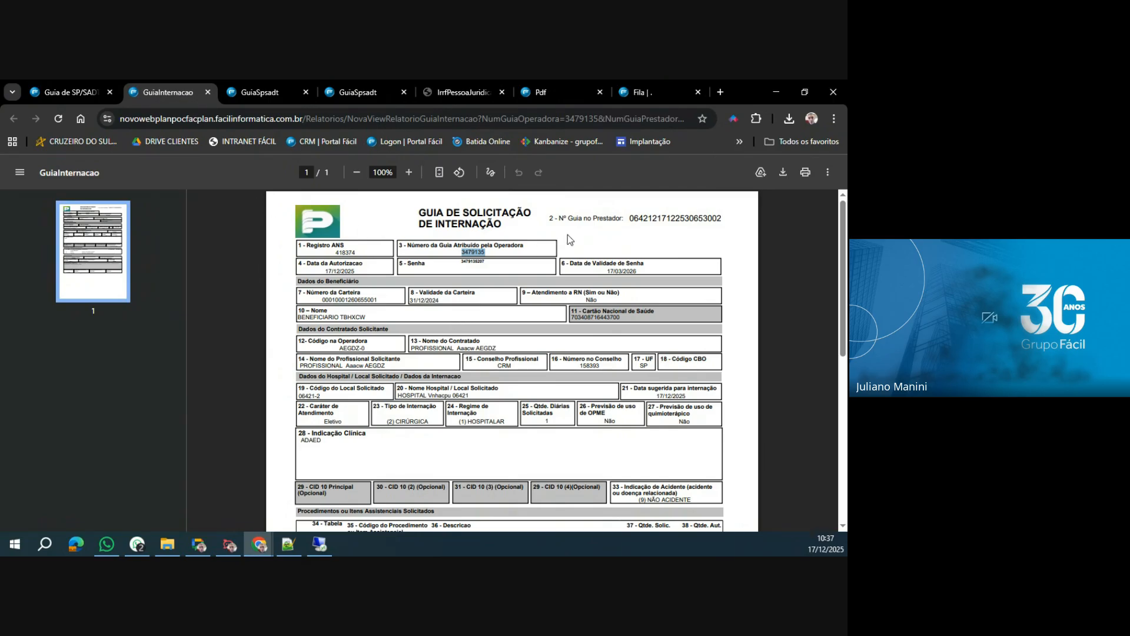
drag(631, 218, 717, 222)
key(ctrl+c)
click(65, 92)
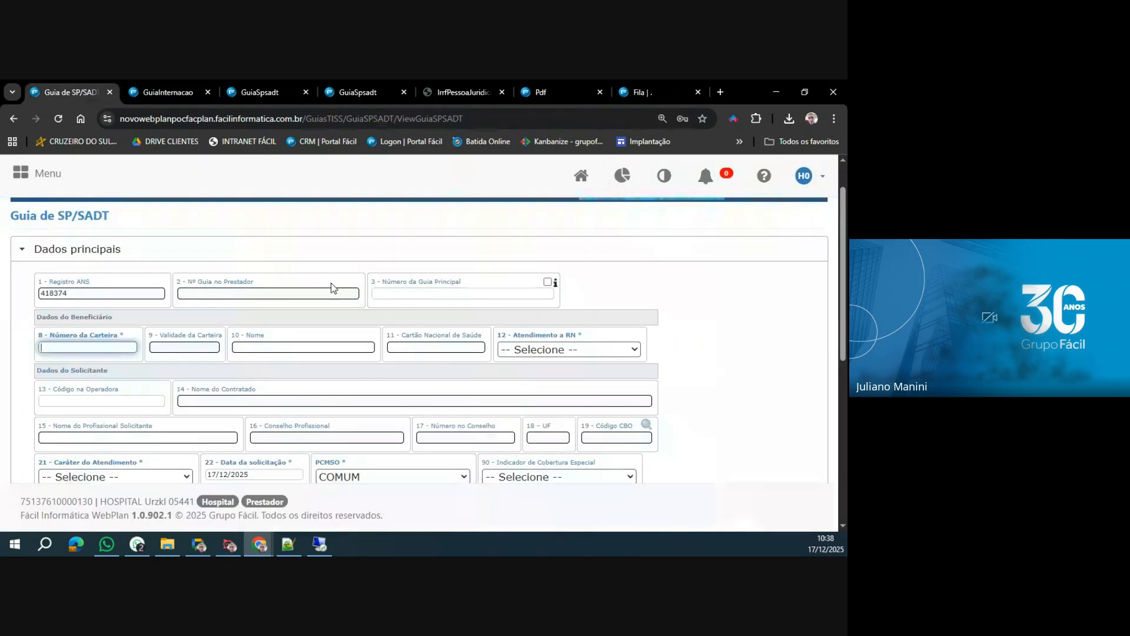
click(422, 293)
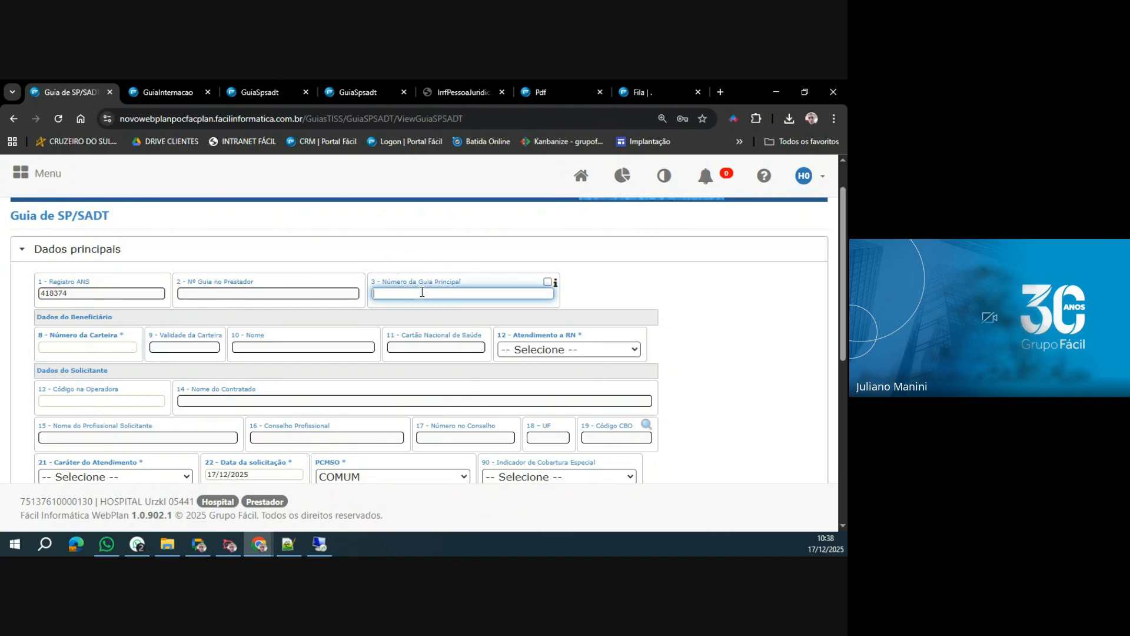
key(ctrl+v)
click(371, 333)
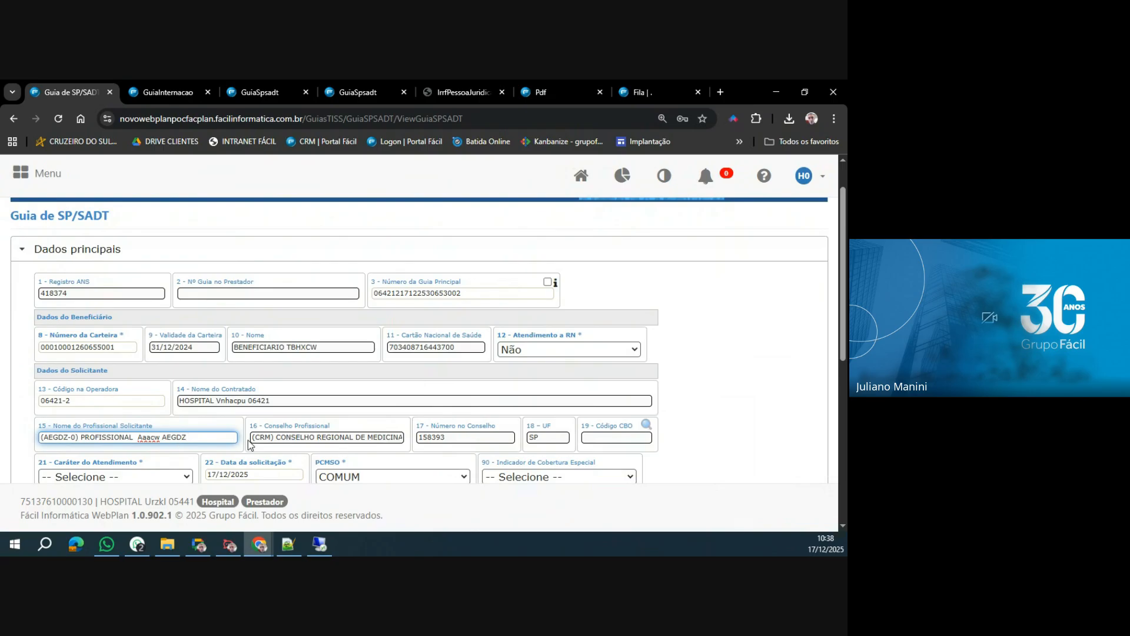
Set the requesting professional's Código CBO to (225148) Médico anatomopatologista (PATOLOGIA).
click(647, 425)
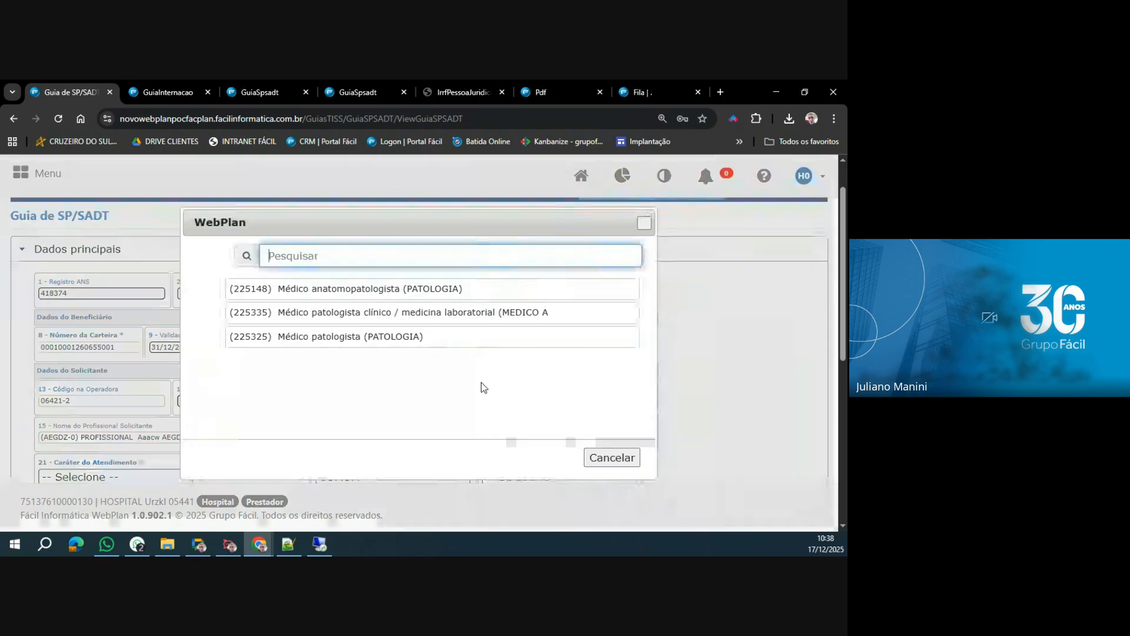
click(422, 291)
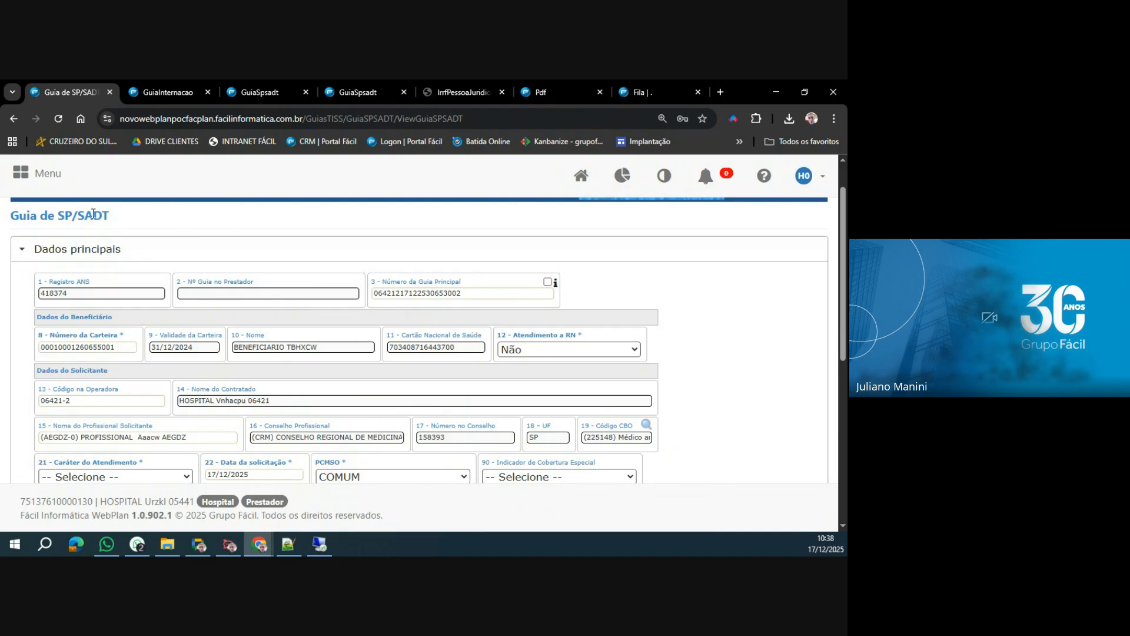
Highlight the logged-in hospital's name, check the Guia de Internação PDF again and return to the SP/SADT form.
drag(101, 500, 194, 504)
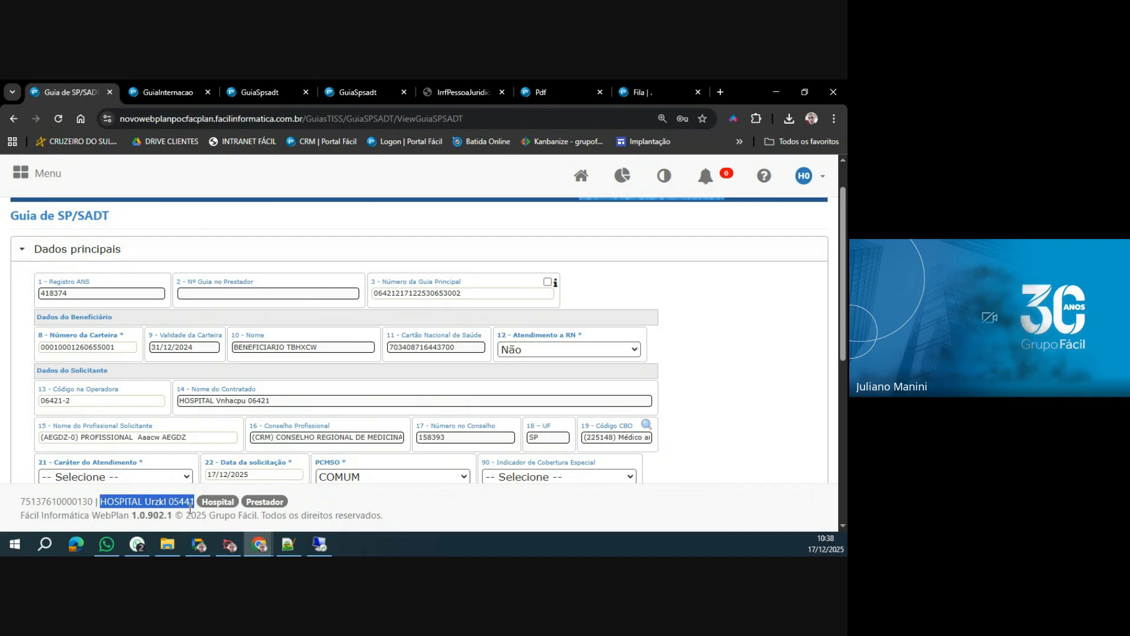
click(167, 92)
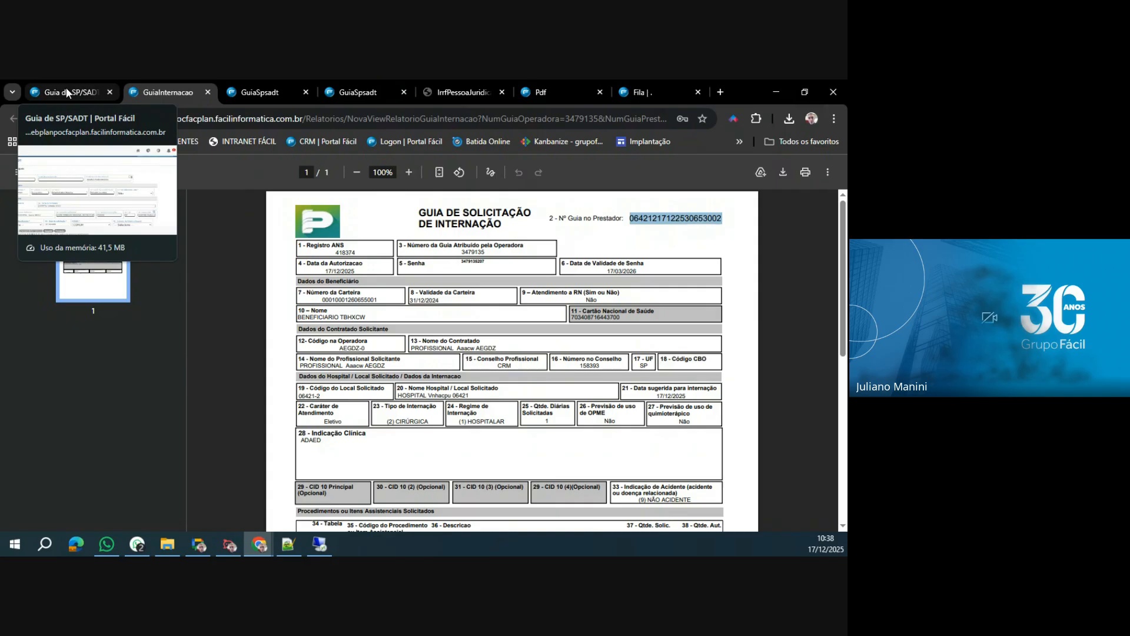
click(66, 90)
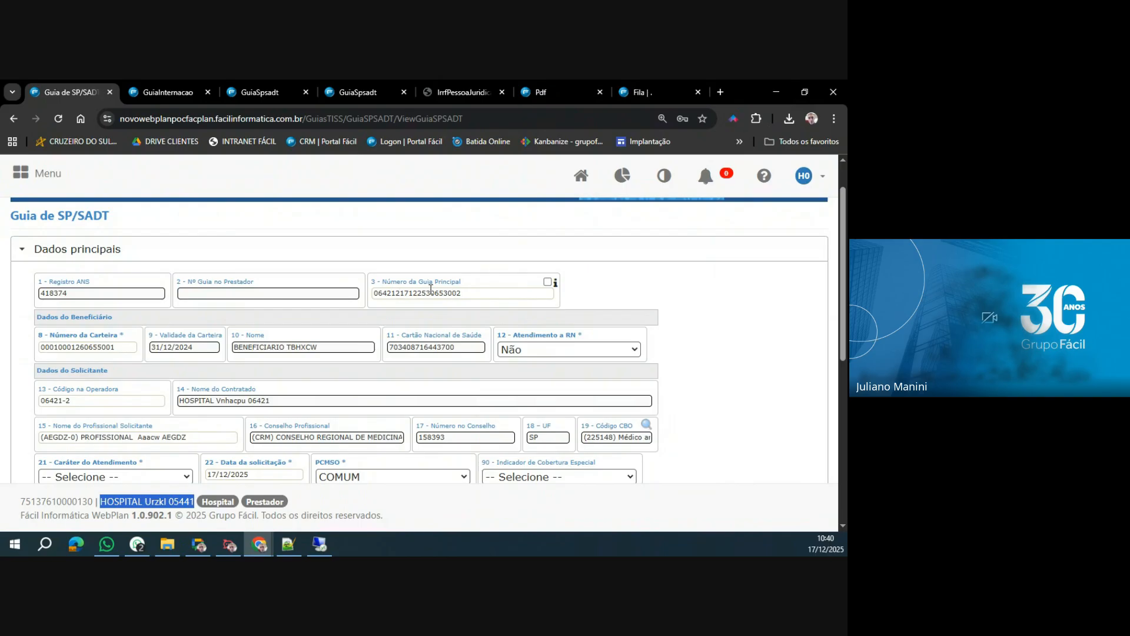
Refill the SP/SADT's Número da Guia Principal using the Número da Guia Atribuído pela Operadora copied from the Guia de Internação PDF.
click(168, 93)
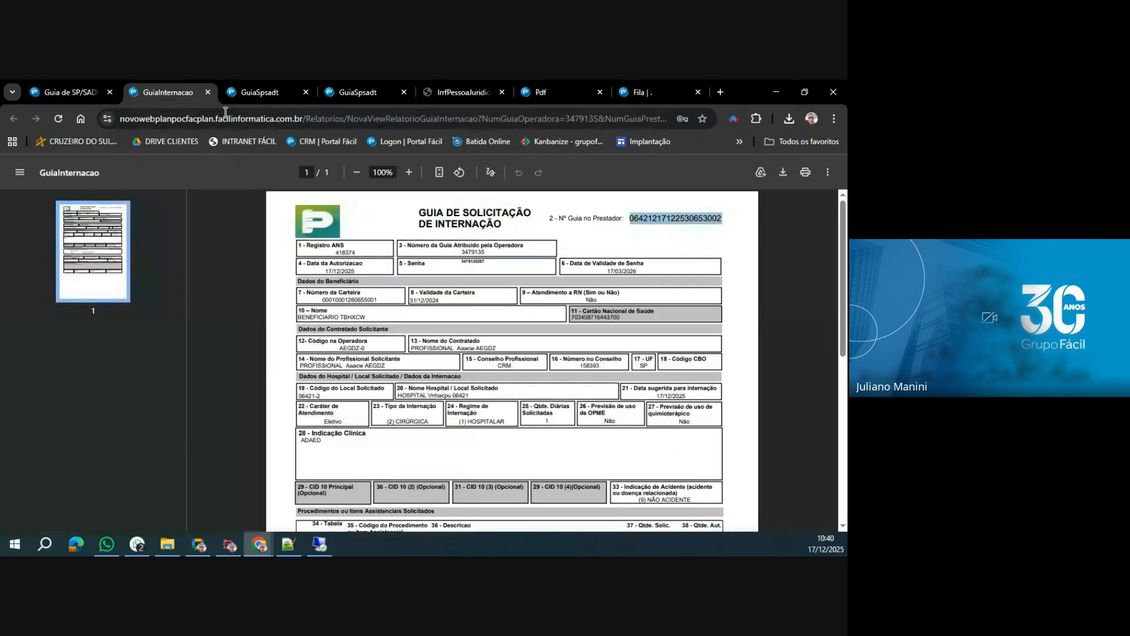
double_click(475, 254)
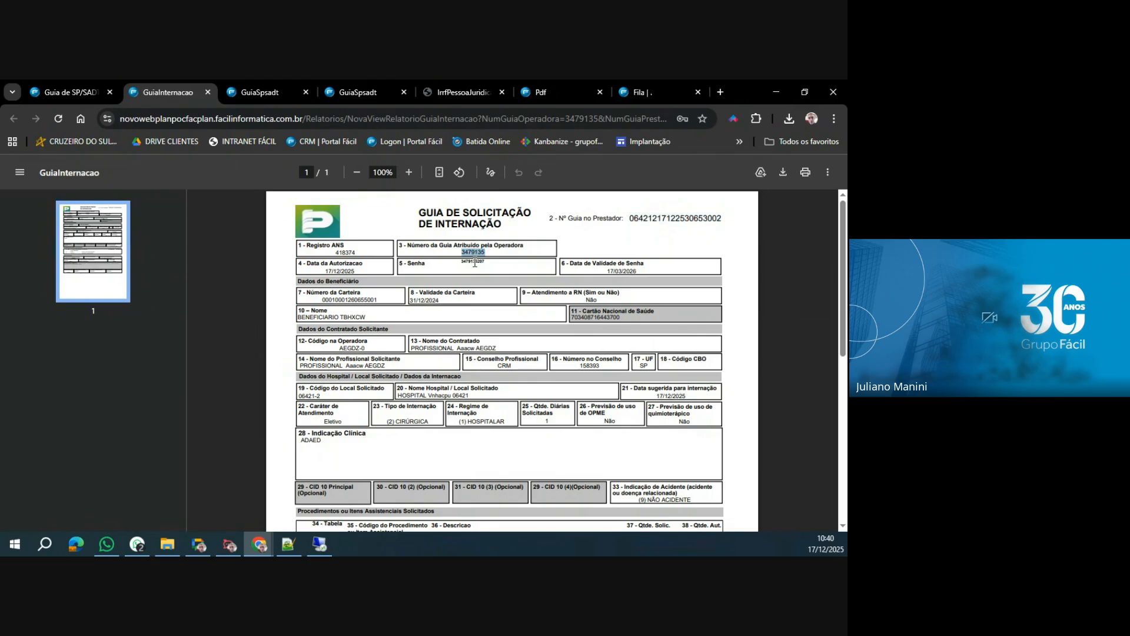
click(70, 92)
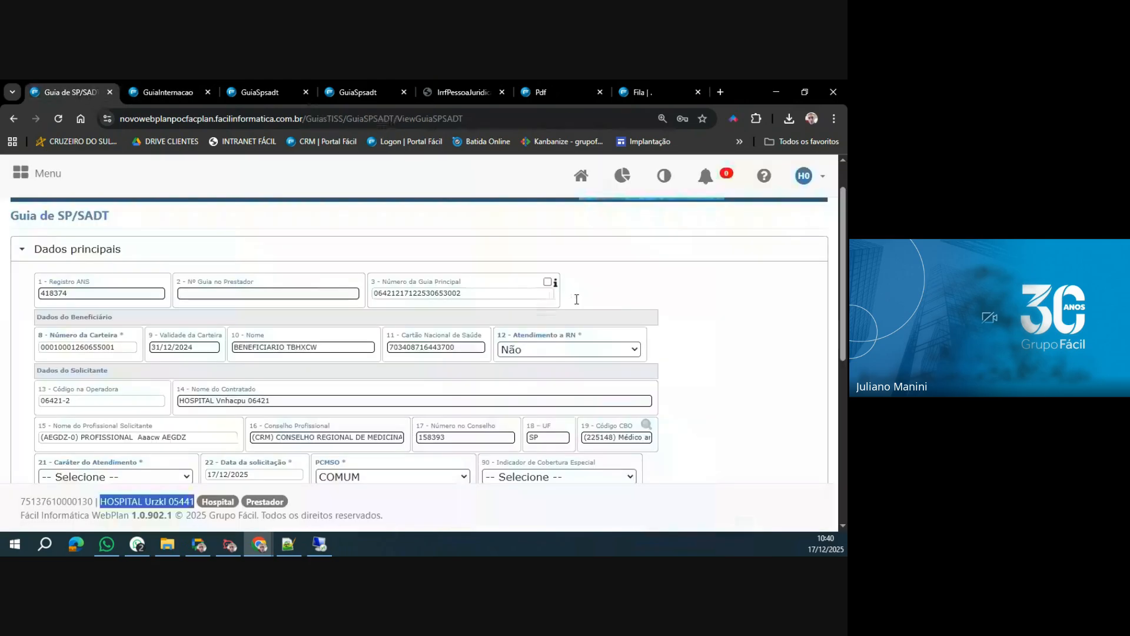
click(548, 282)
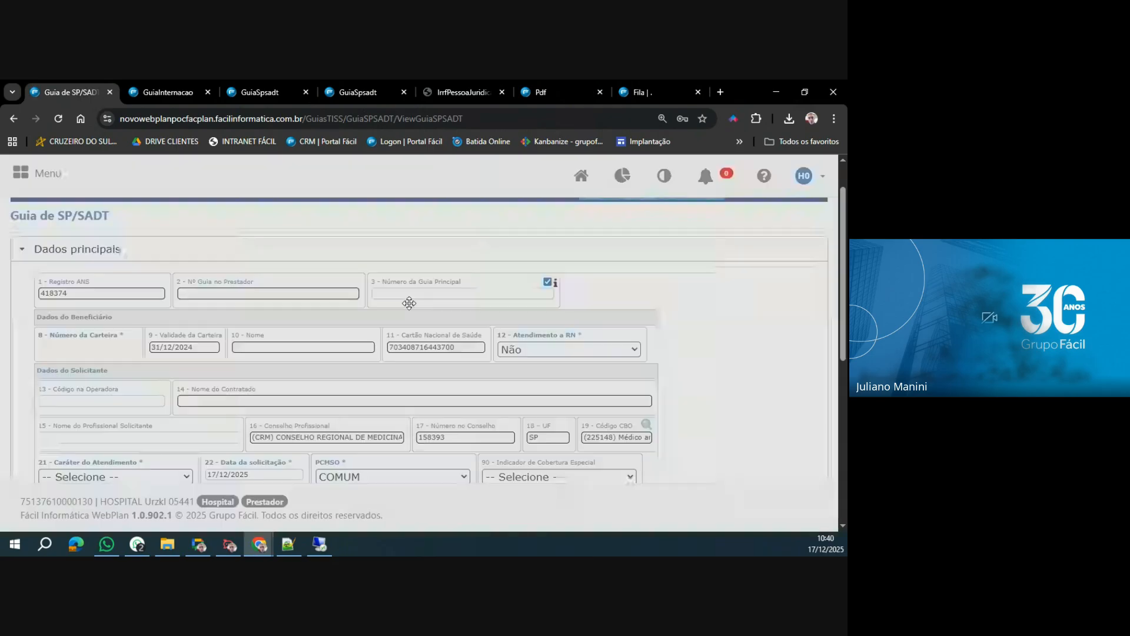
click(539, 380)
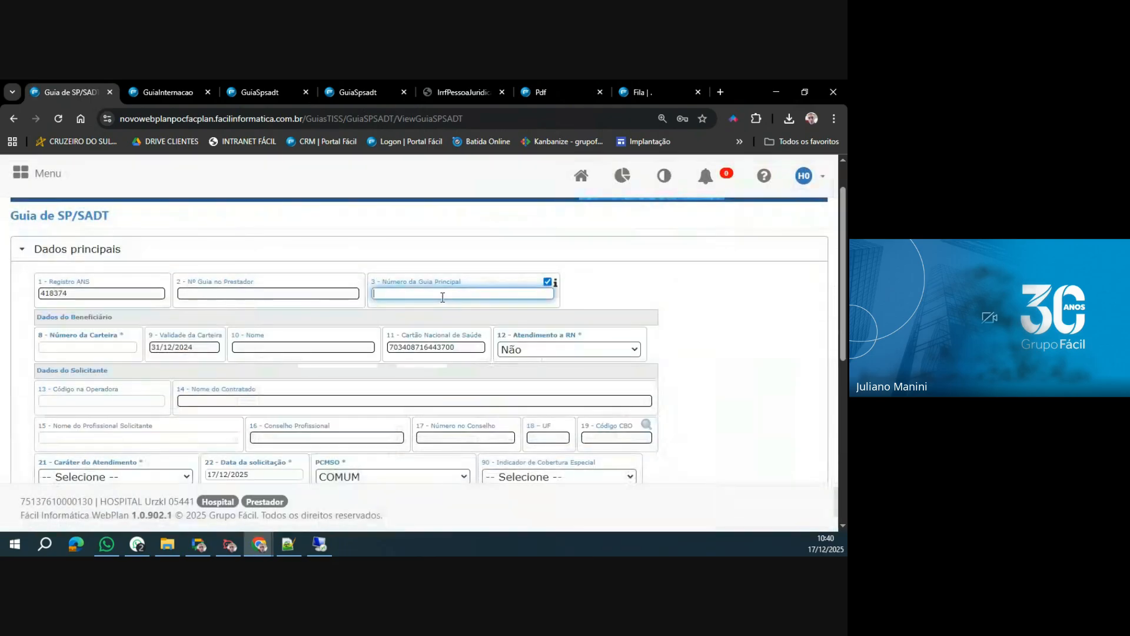
key(ctrl+v)
key(Tab)
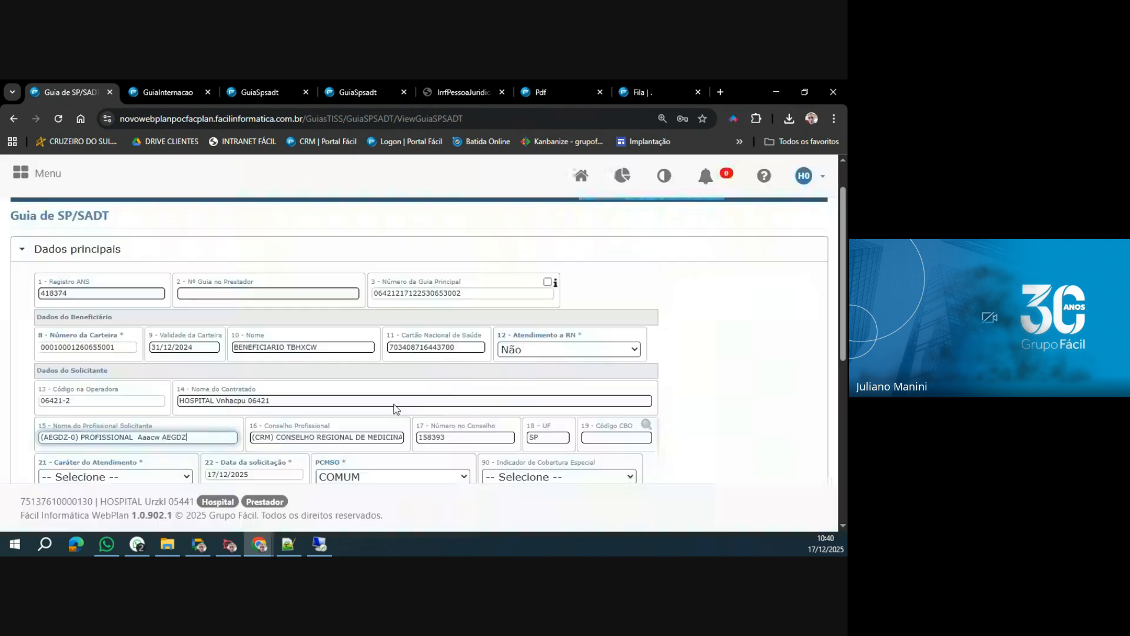
Set the requesting professional's Código CBO to (225148) Médico anatomopatologista (PATOLOGIA) and the Caráter do Atendimento to Eletivo.
click(646, 425)
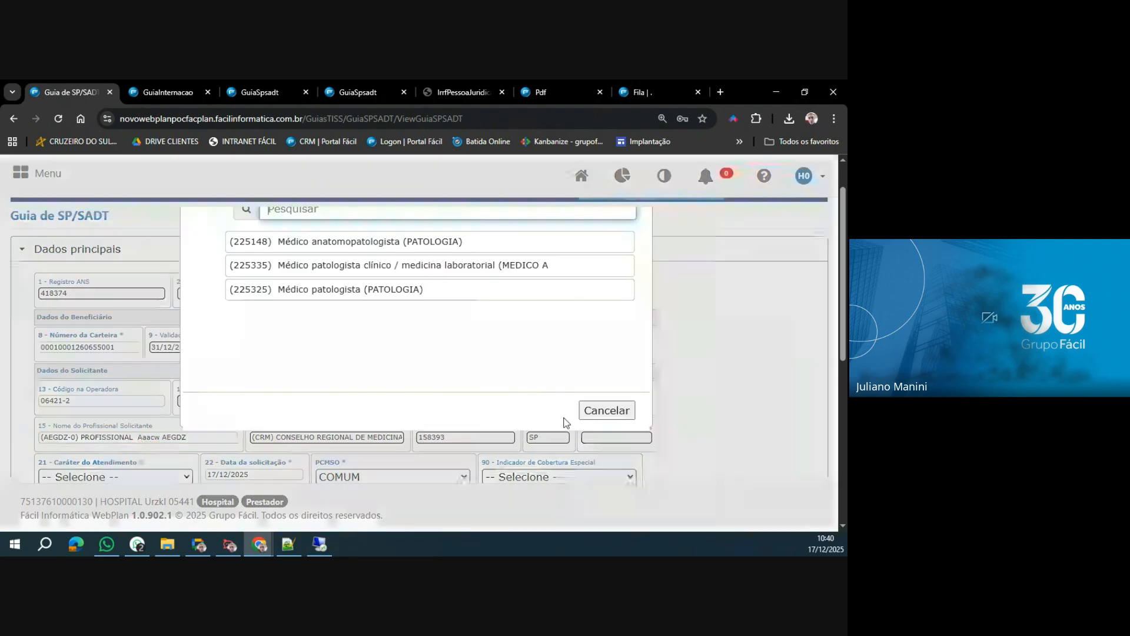
click(413, 298)
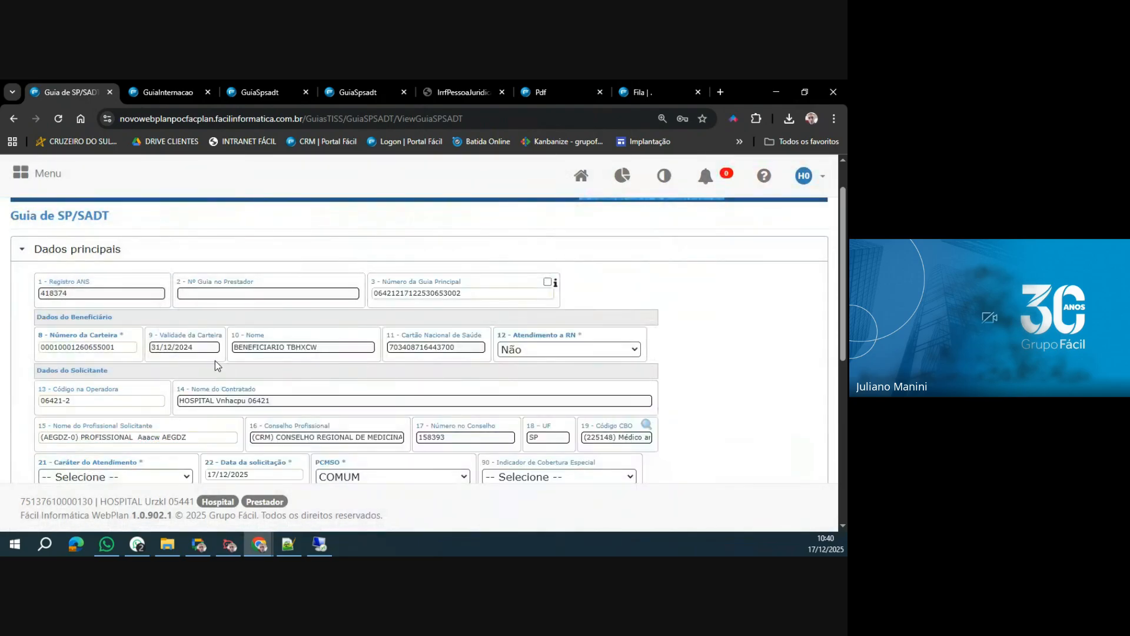
scroll(215, 360, down, 3)
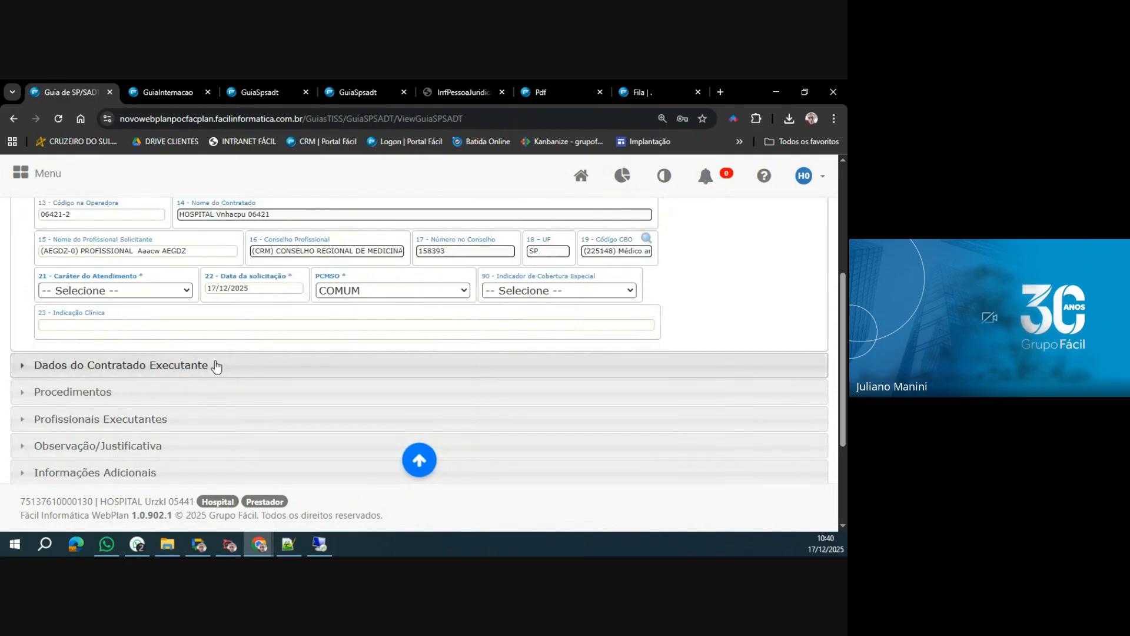
click(154, 296)
click(89, 325)
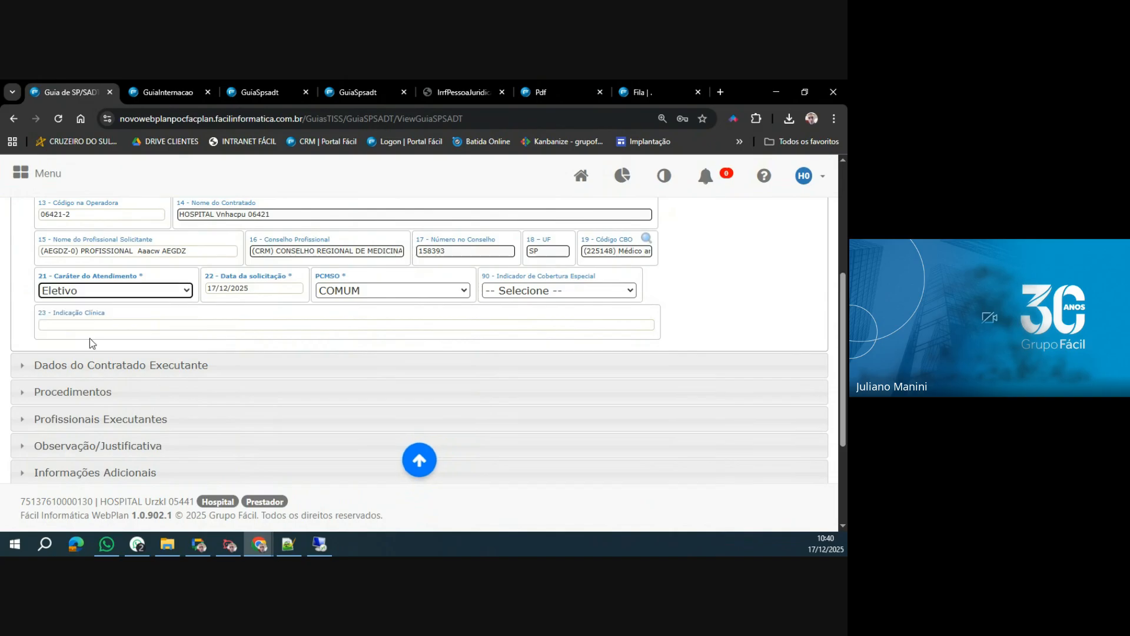
Set the Tipo de Atendimento to Exame in the Dados do Contratado Executante section.
click(110, 366)
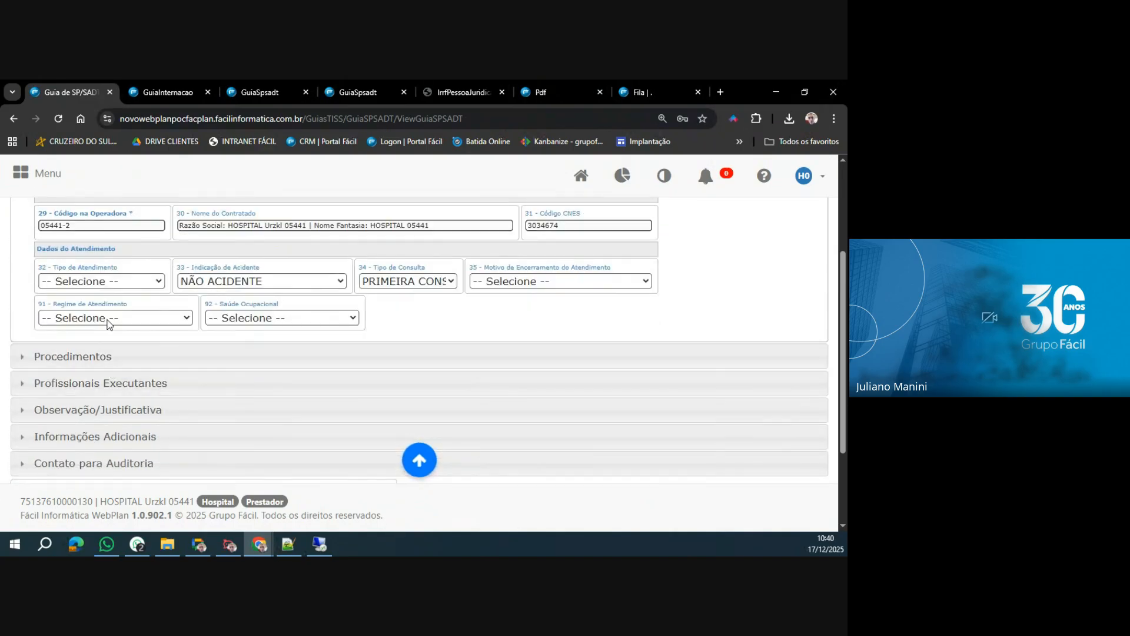
click(114, 281)
click(84, 351)
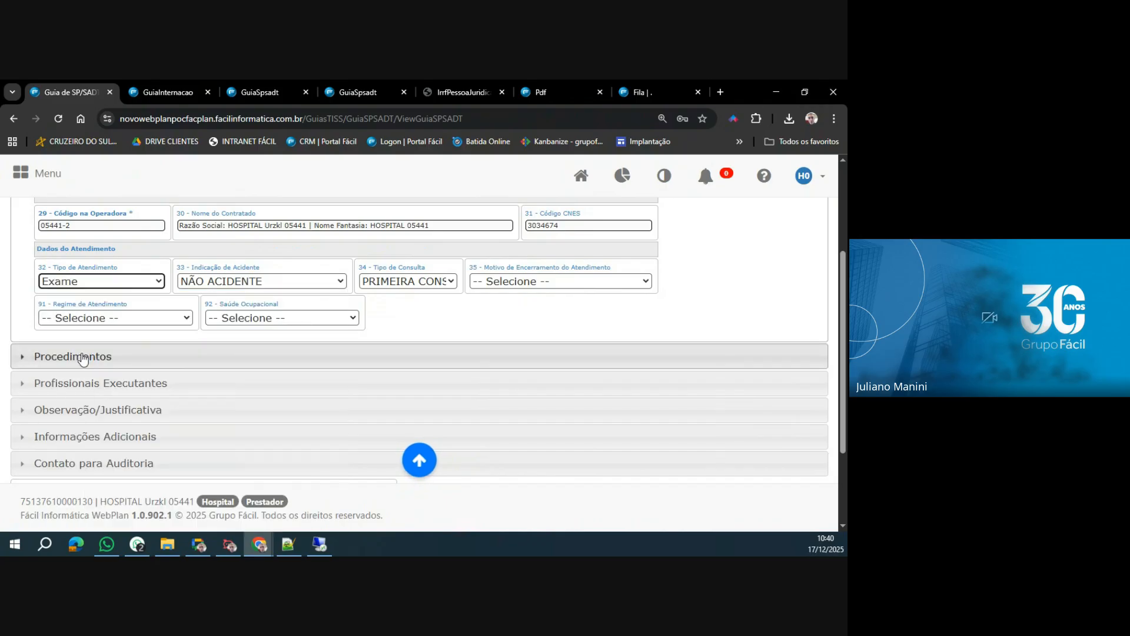
Add the procedure TC - ABDOME TOTAL (ABDOME SUPERIOR, PELVE E RETROPERITONIO) with quantity 1 and try to save the guia.
click(85, 356)
click(71, 223)
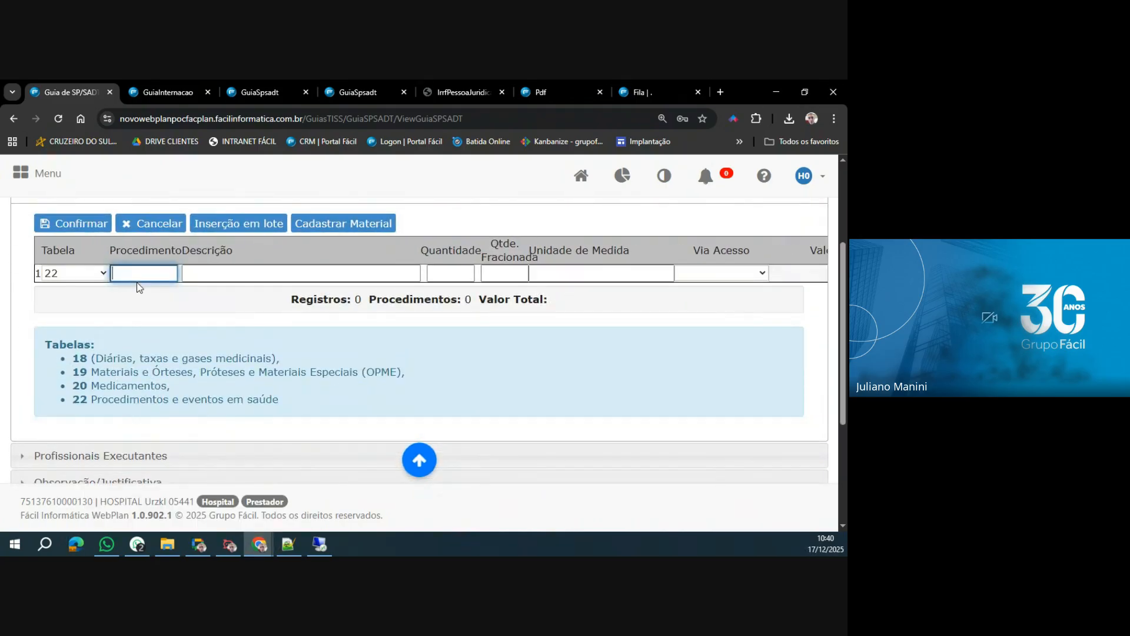
click(137, 282)
text(tc -)
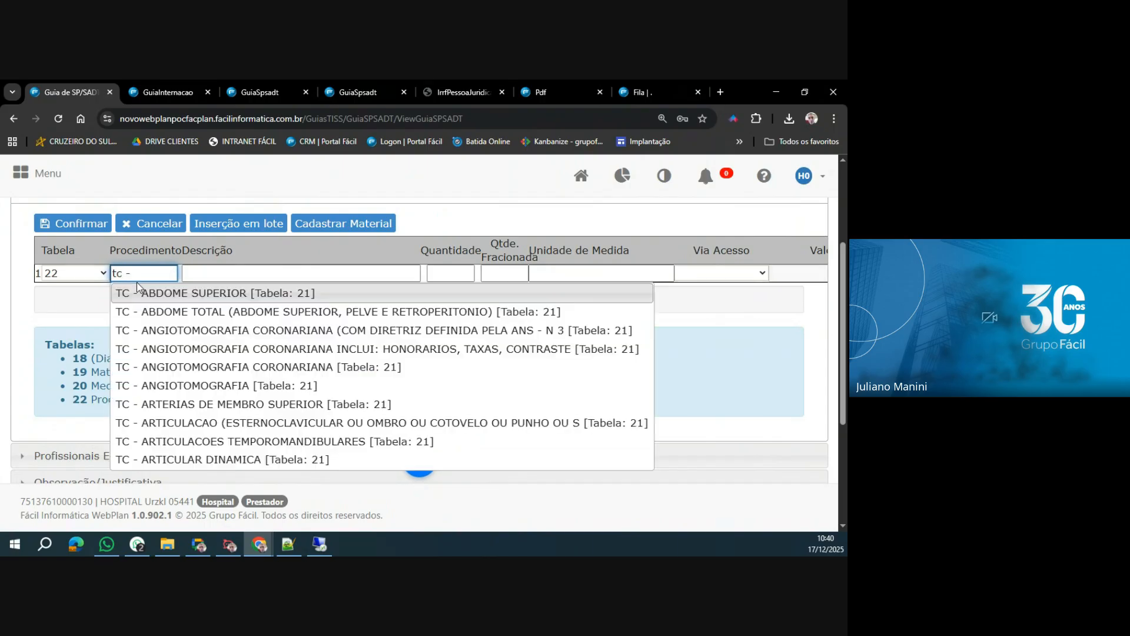
click(166, 315)
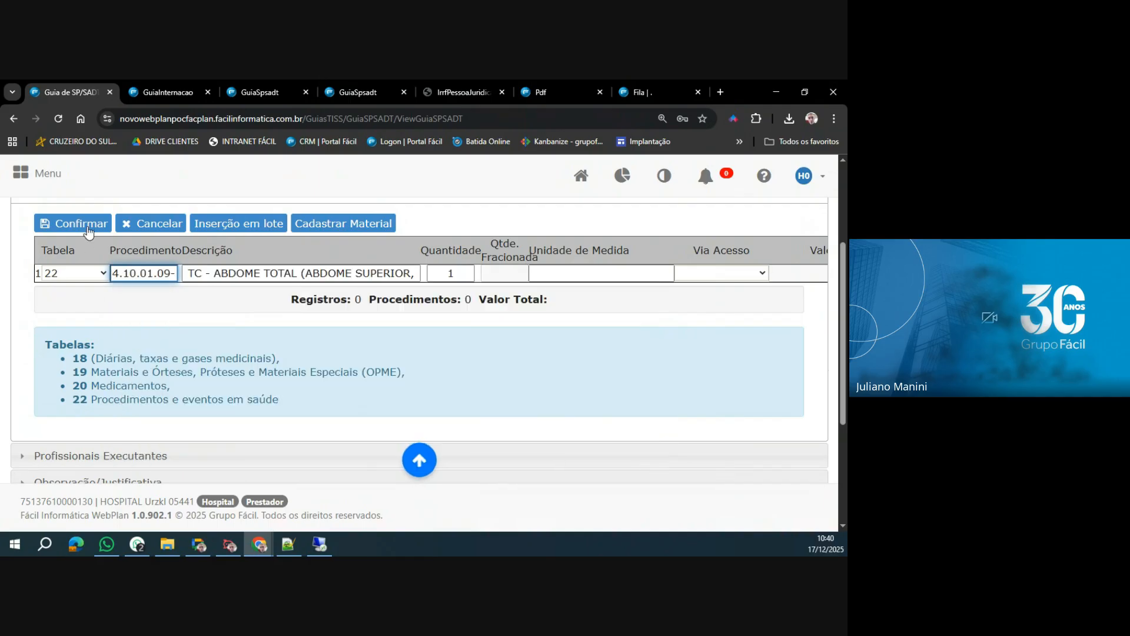
scroll(223, 375, down, 5)
click(816, 458)
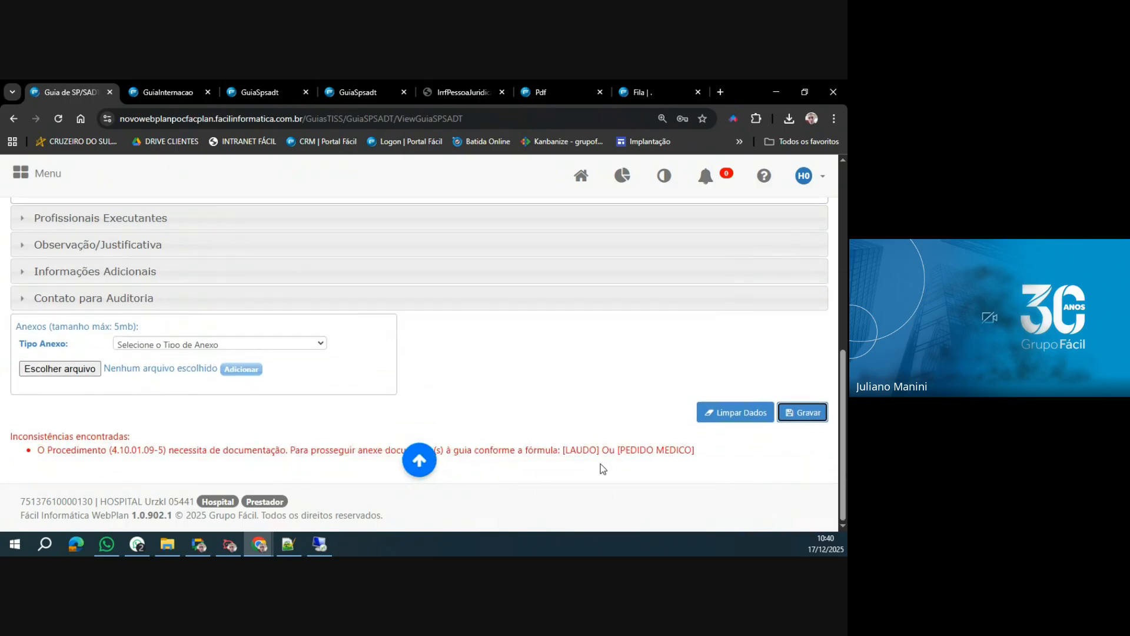
Attach the LOGO GRUPO FÁCIL image with attachment type LAUDO and submit the SP/SADT request.
drag(564, 450, 692, 450)
click(225, 343)
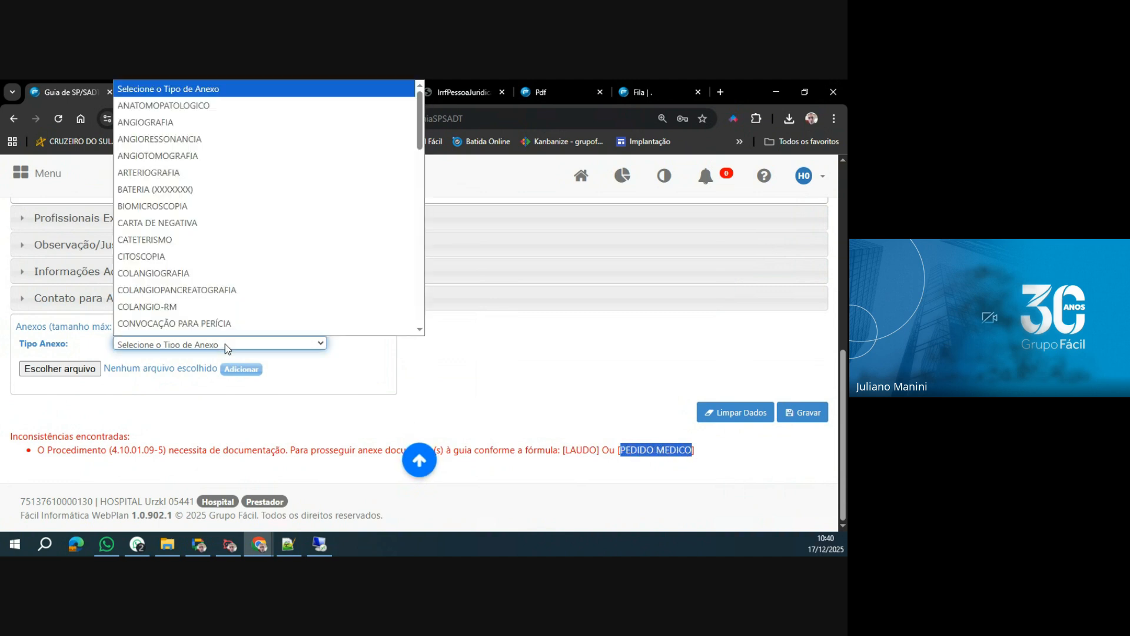
text(laudo)
key(Return)
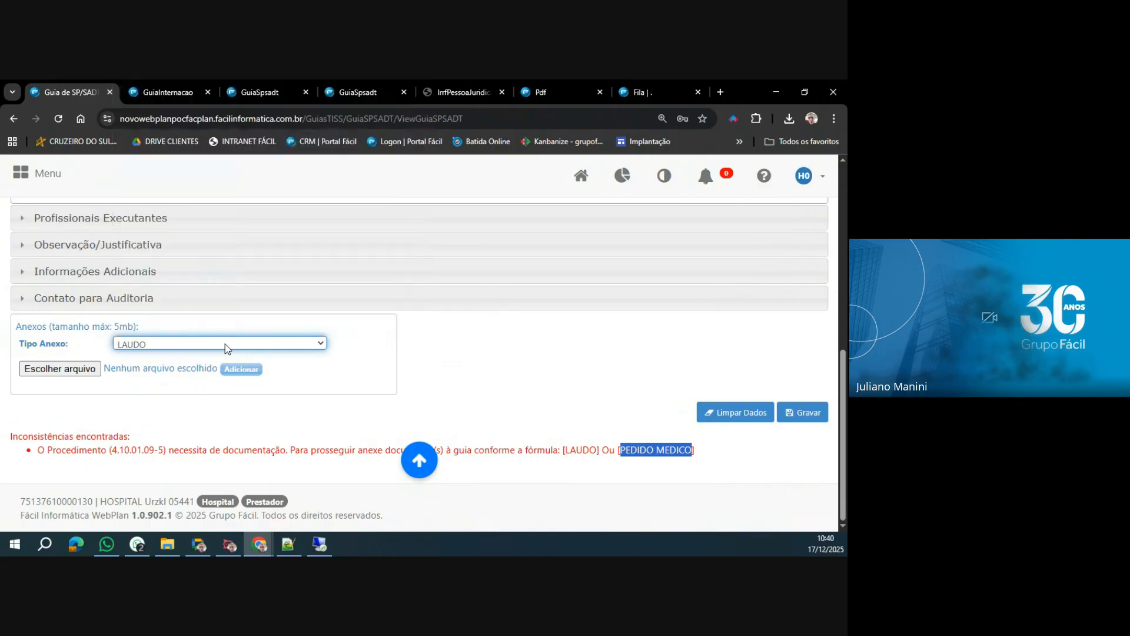
click(90, 370)
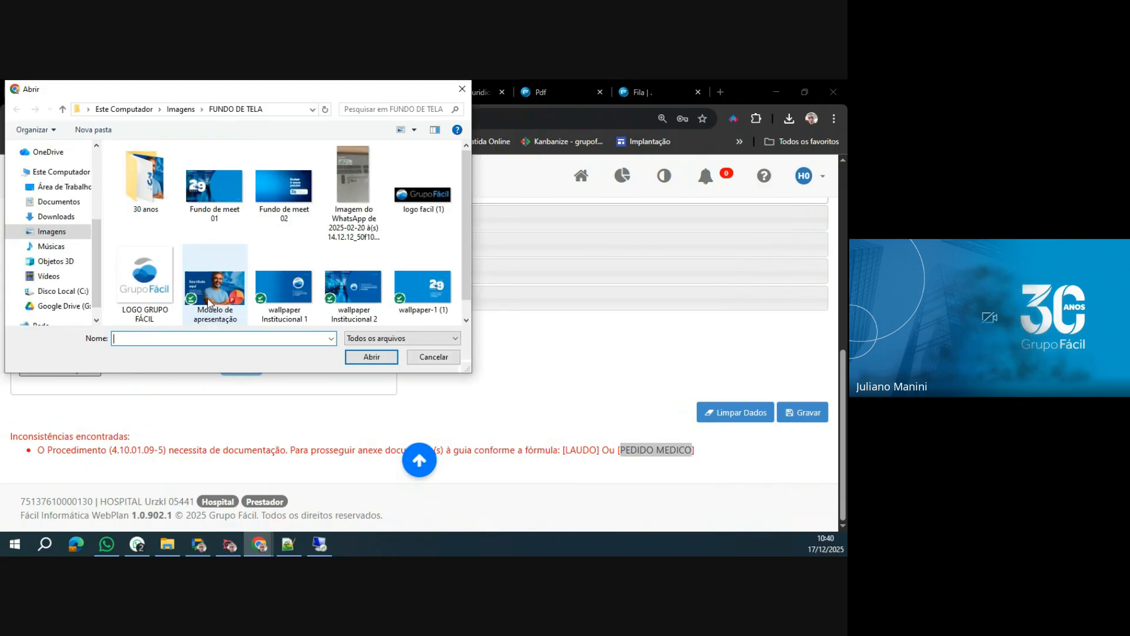
double_click(145, 291)
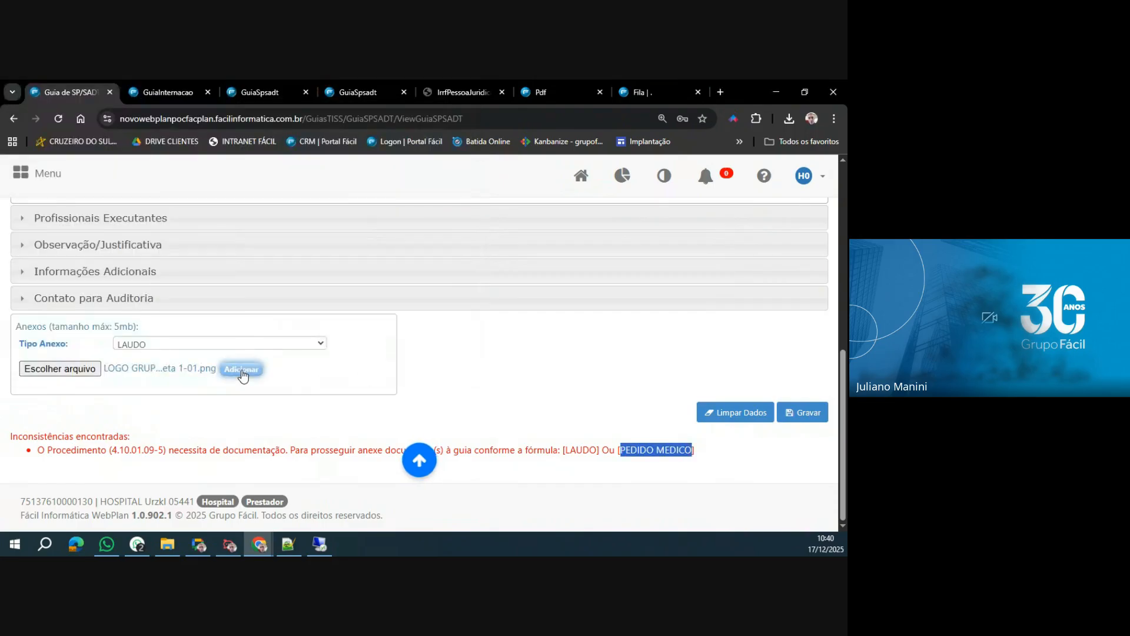
click(241, 370)
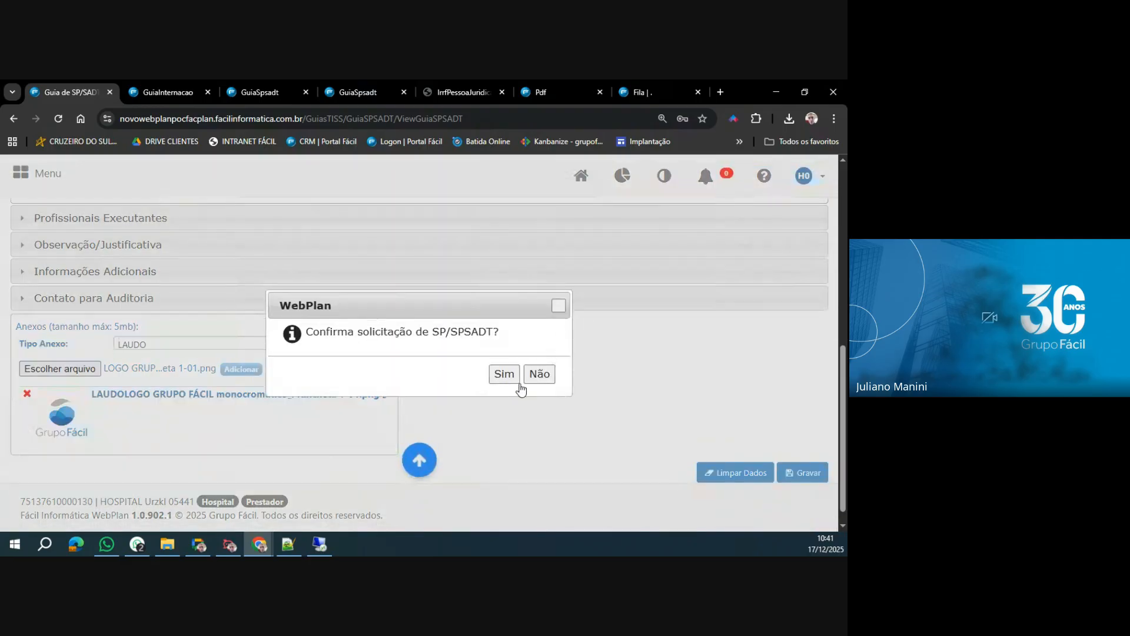
click(513, 380)
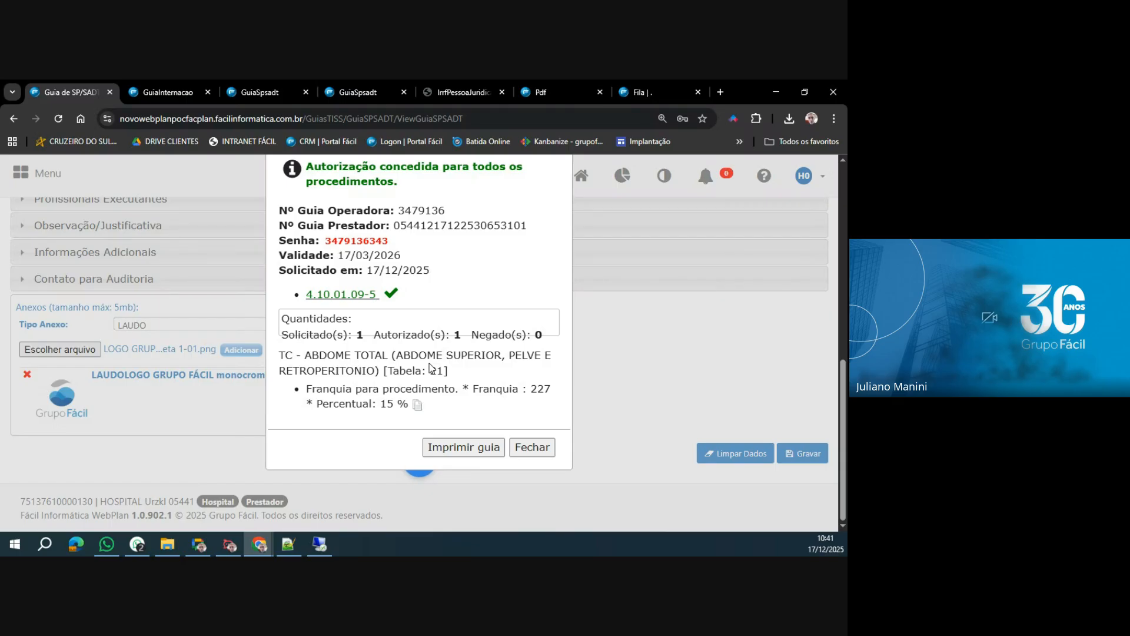
Search the regulation Fila for the Guia de Internação by its copied operator guia number.
click(648, 92)
click(90, 263)
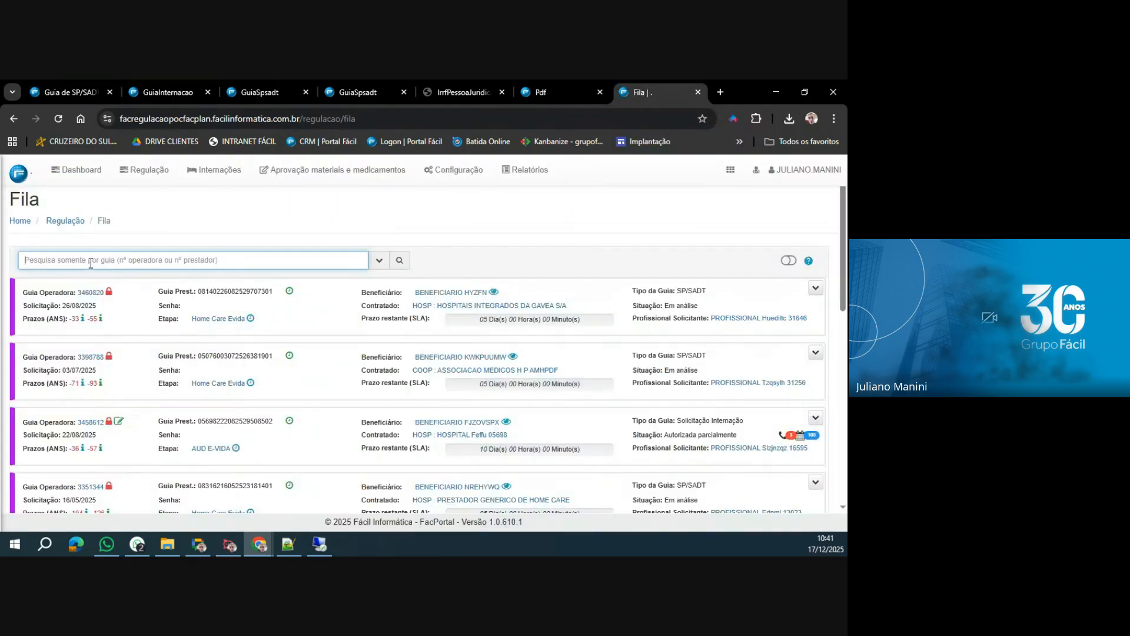
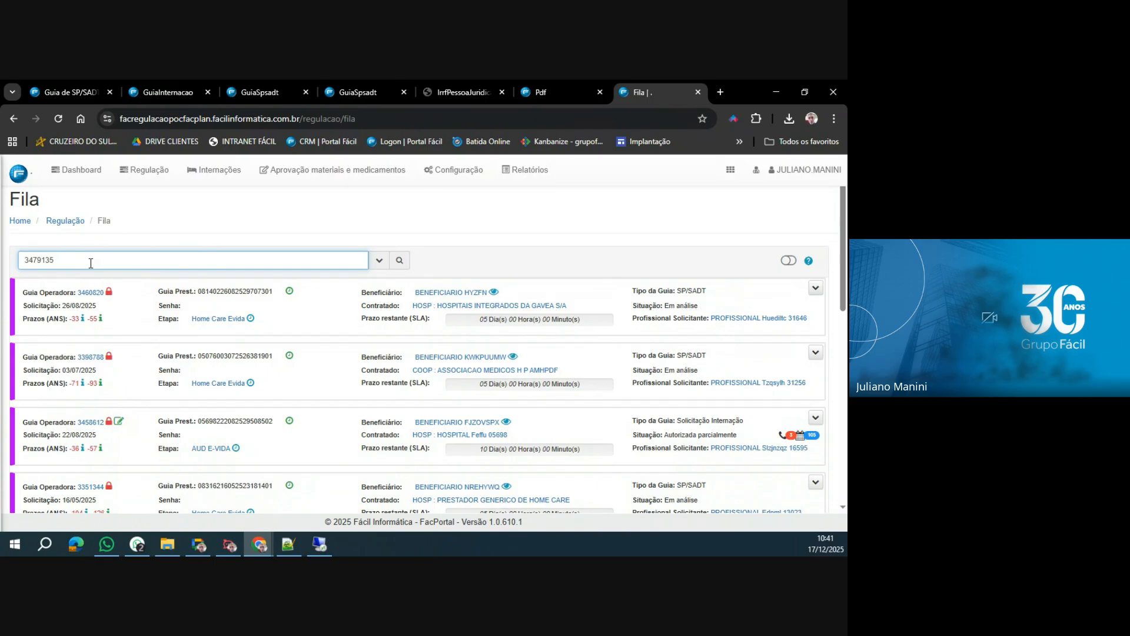
click(399, 260)
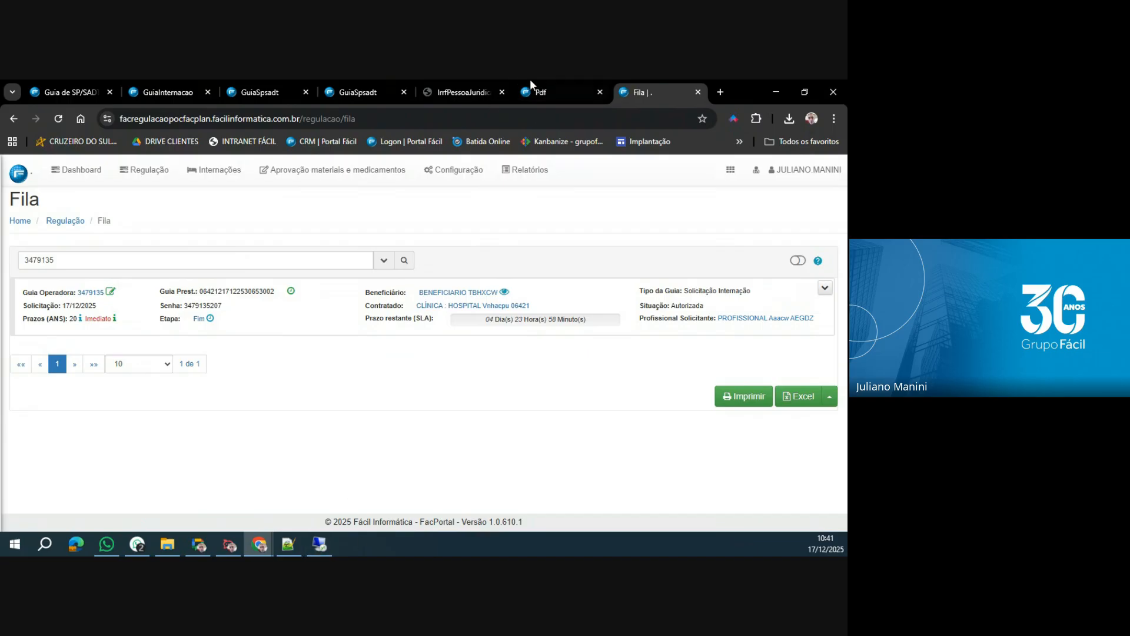
Return to the SP/SADT authorization, highlight its Nº Guia Operadora and close the authorization message.
click(66, 89)
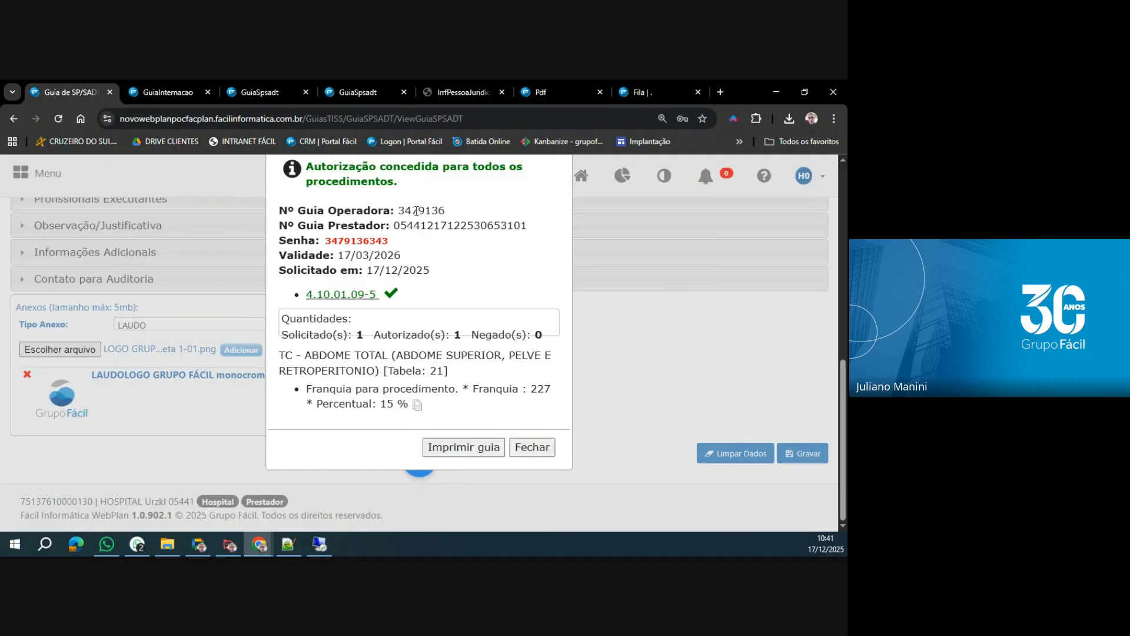
drag(399, 210, 464, 213)
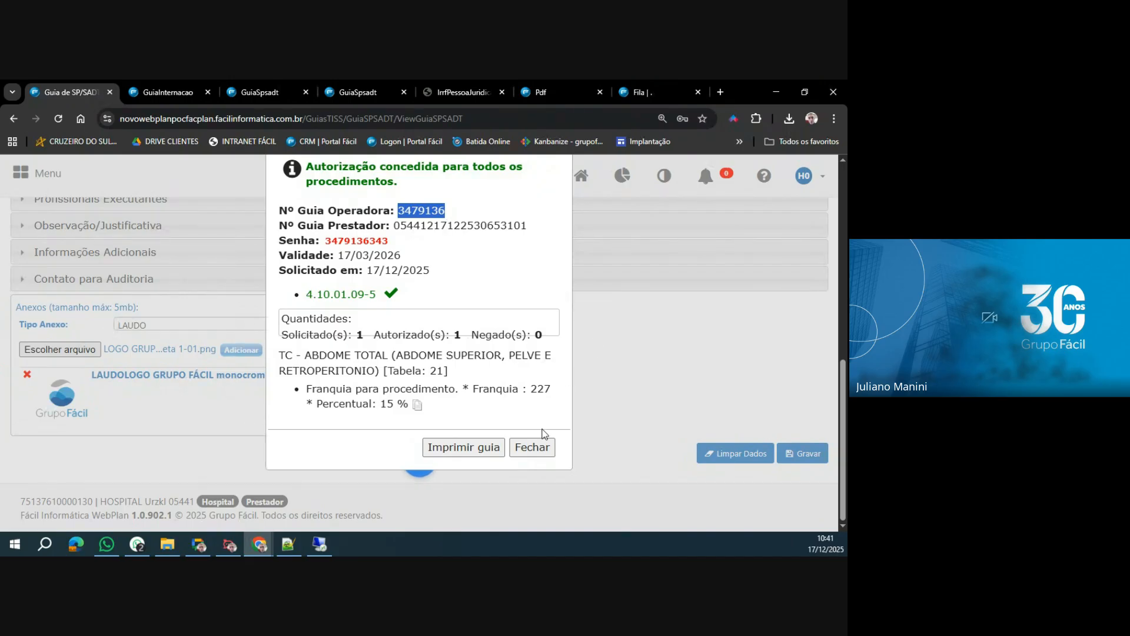
click(532, 447)
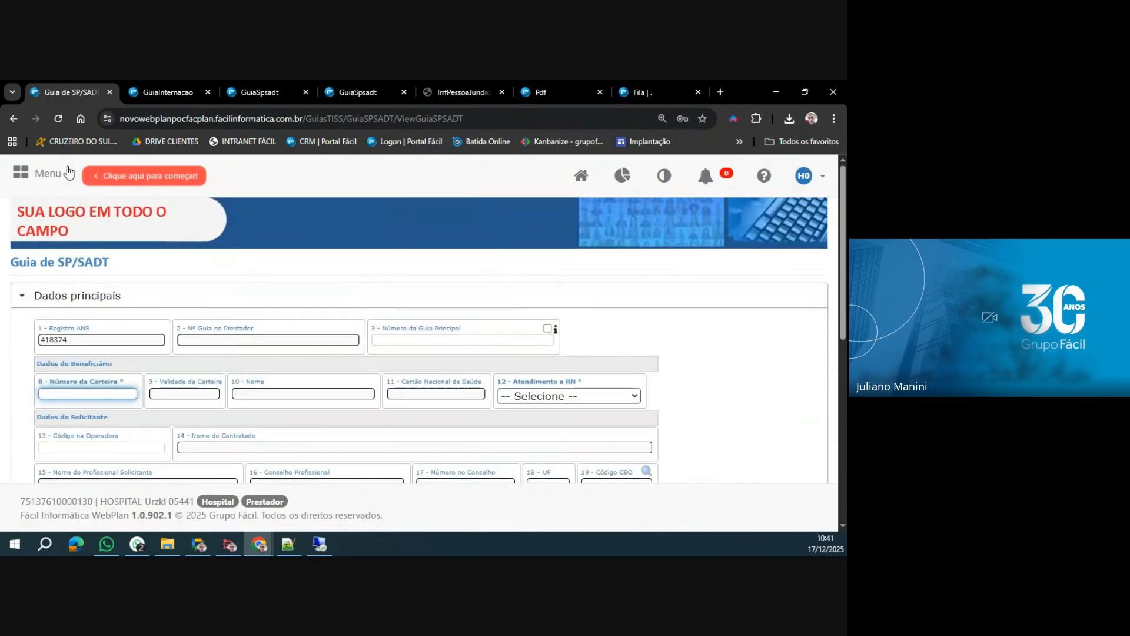
Show the guia types available in the hospital's Guias group and return to the SP/SADT form.
click(28, 172)
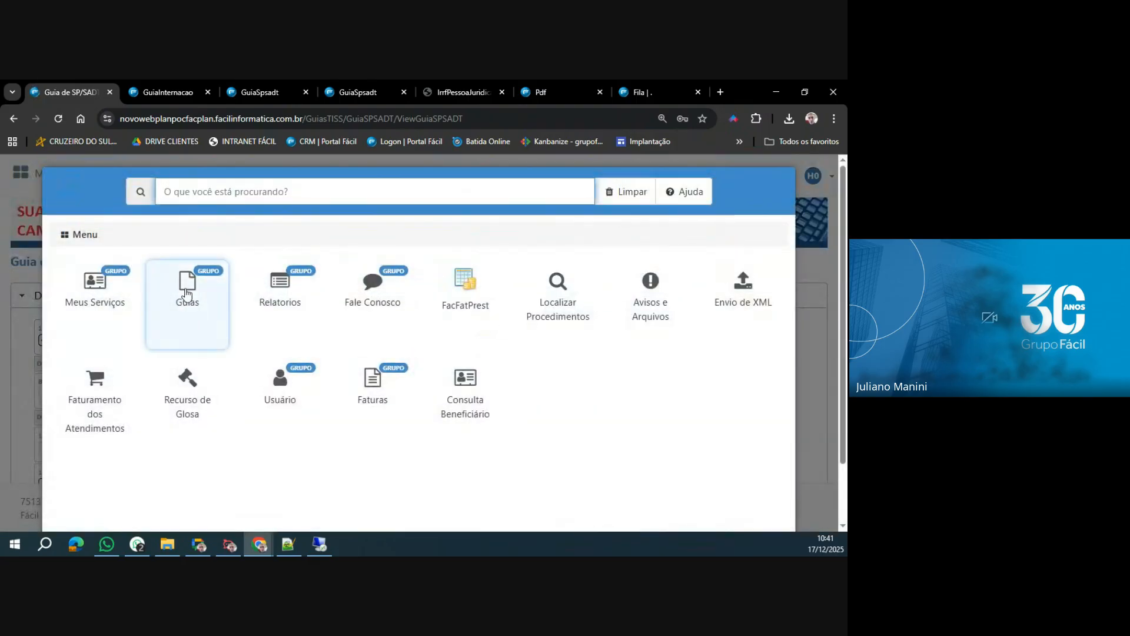
click(189, 298)
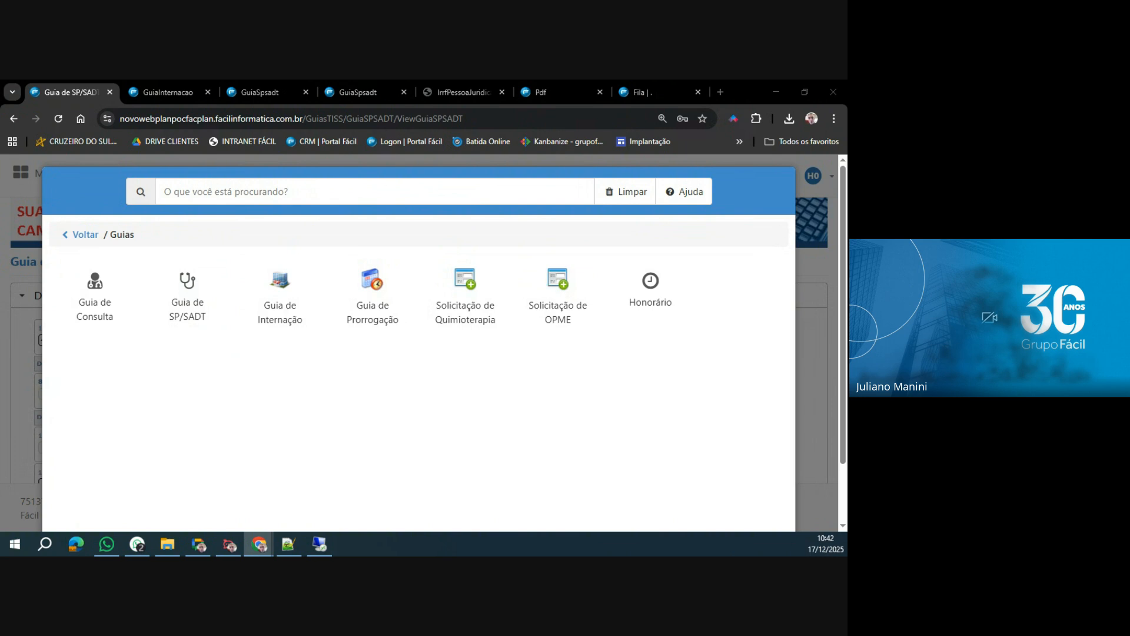
key(alt+Tab)
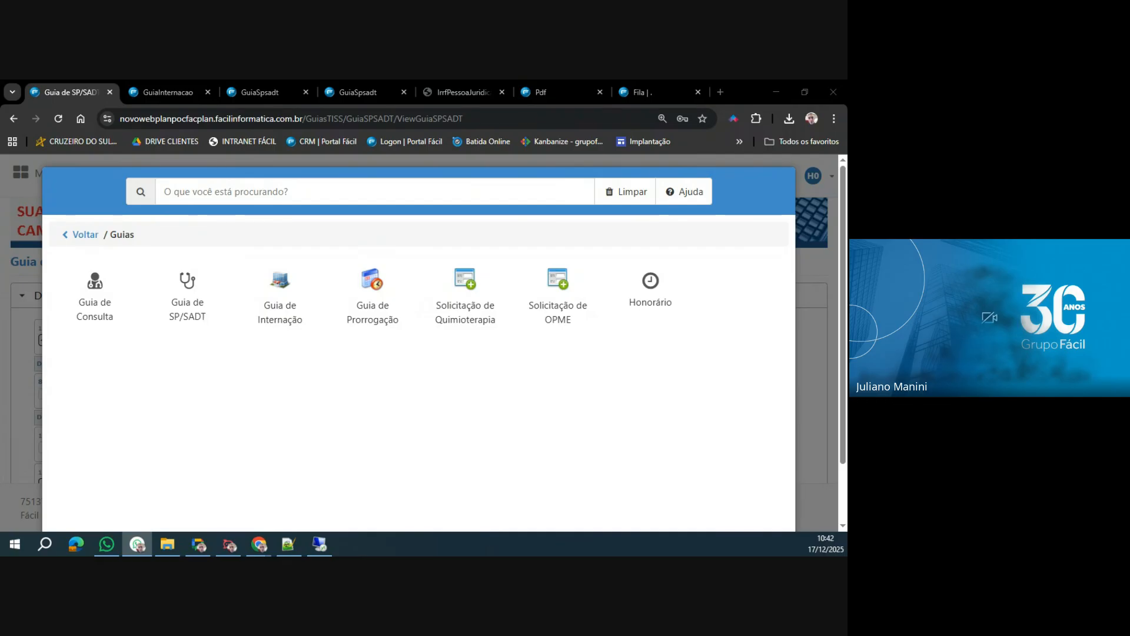
key(alt+Tab)
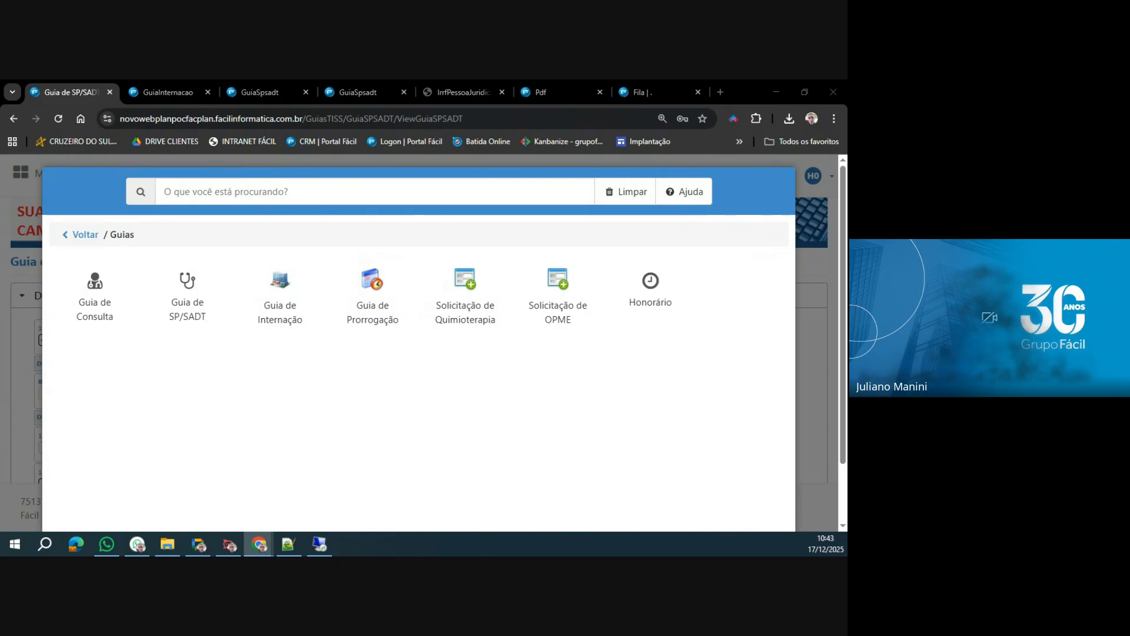
scroll(465, 475, down, 3)
click(475, 489)
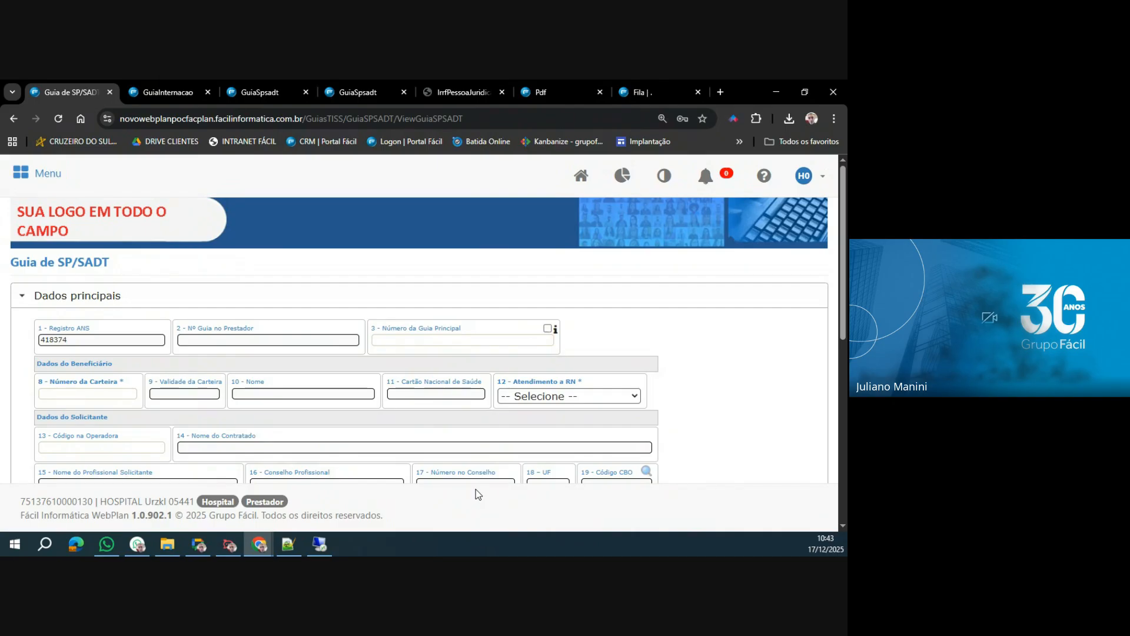
Log out of the current hospital's WebPlan account.
click(821, 176)
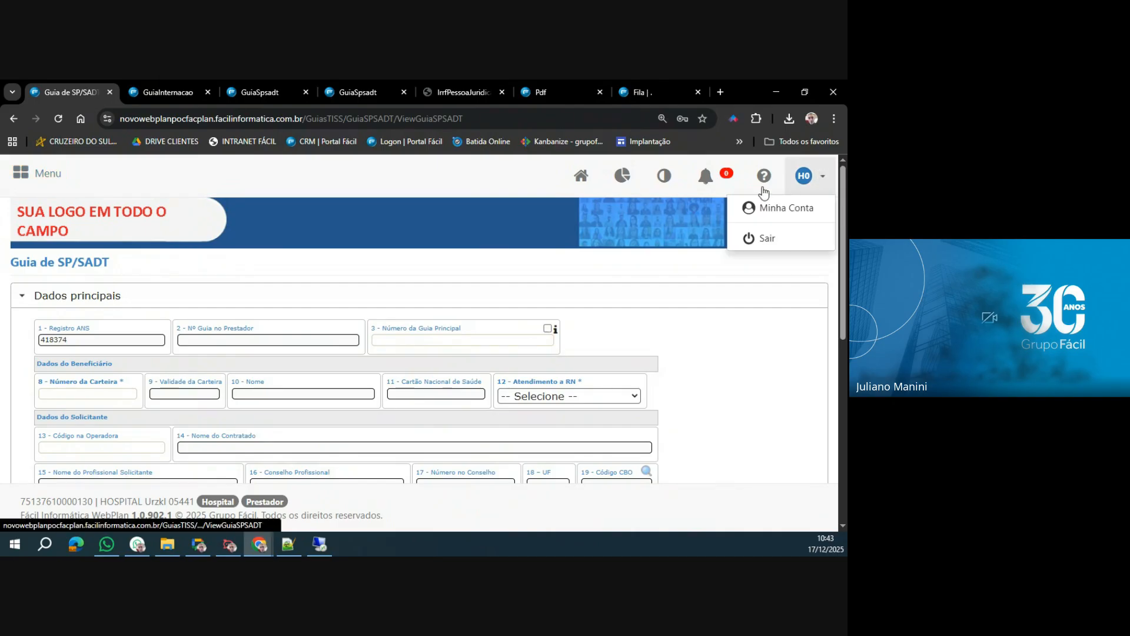
click(768, 239)
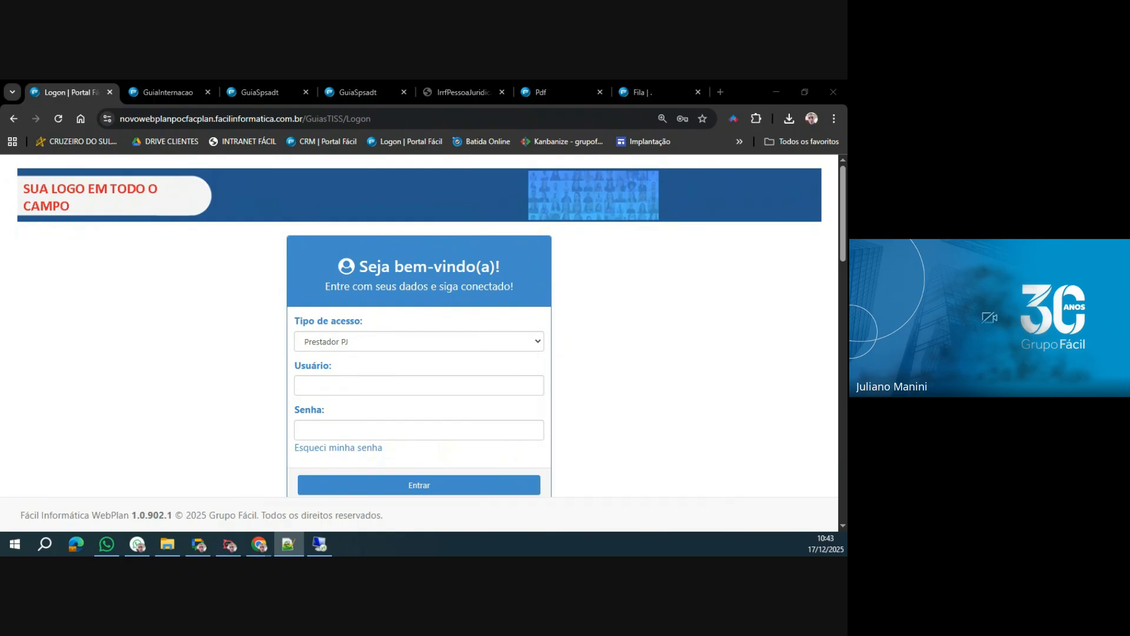
Log in to WebPlan as Prestador PJ with the other hospital's user number and account password.
click(360, 385)
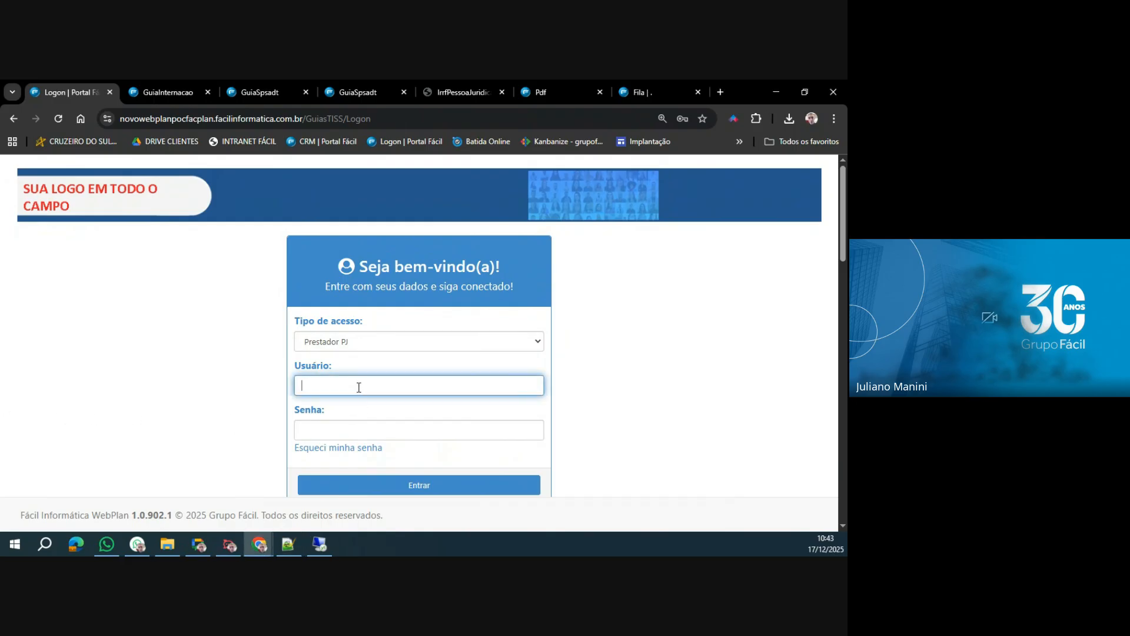
key(ctrl+v)
drag(369, 386, 320, 427)
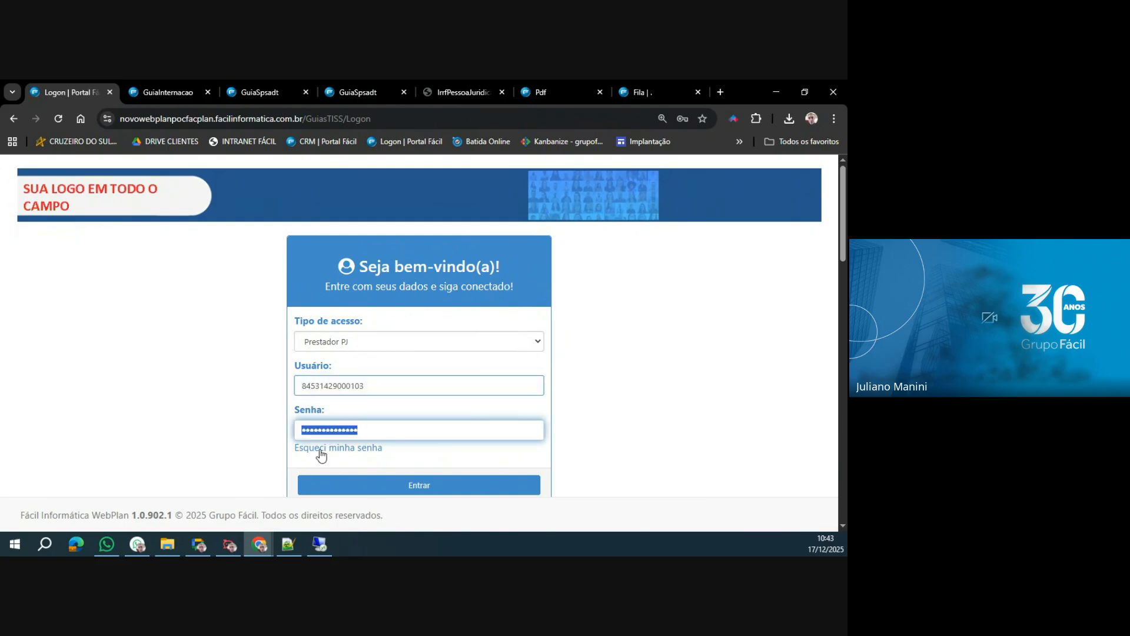
click(325, 484)
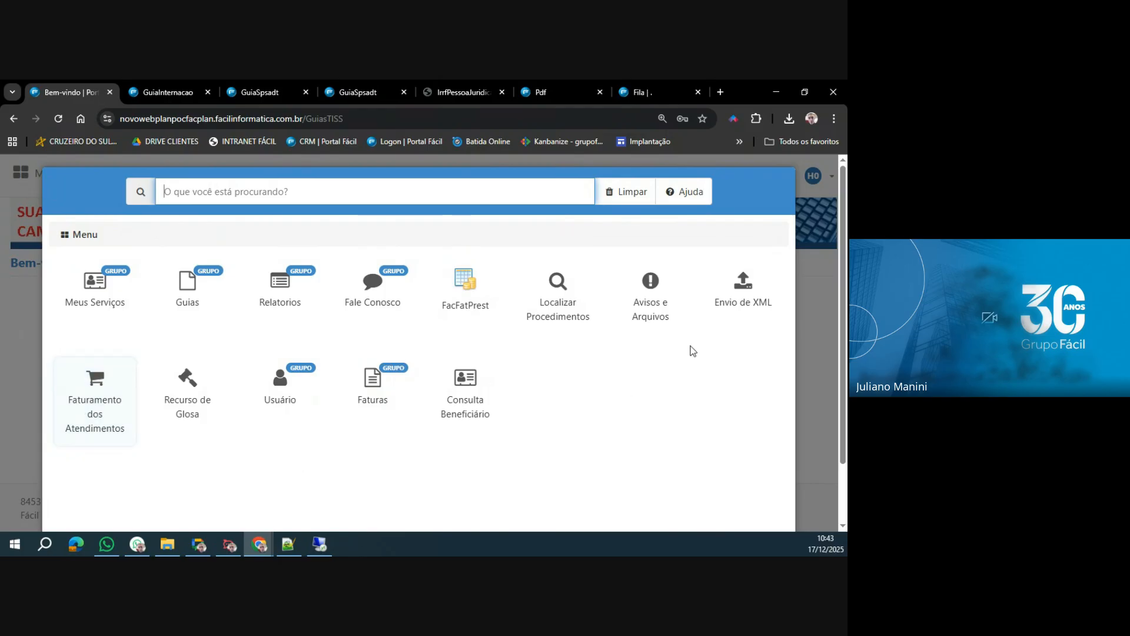
Open Envio de XML and list all of the hospital's sent XML files without filters.
click(743, 302)
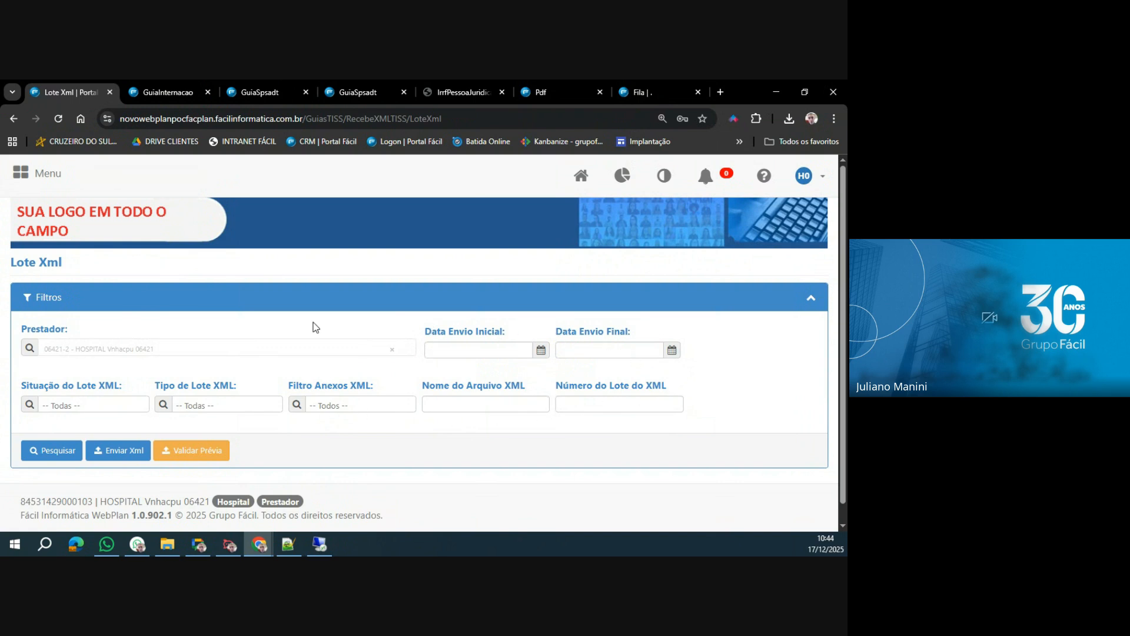
click(56, 453)
scroll(206, 453, down, 10)
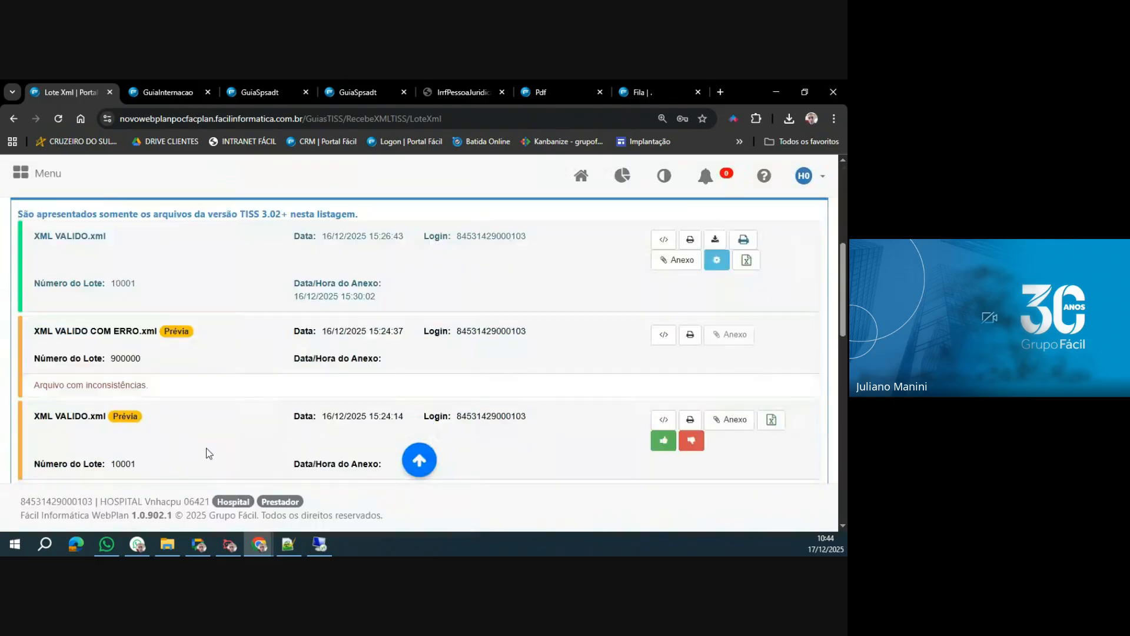
scroll(207, 453, down, 3)
scroll(206, 453, up, 8)
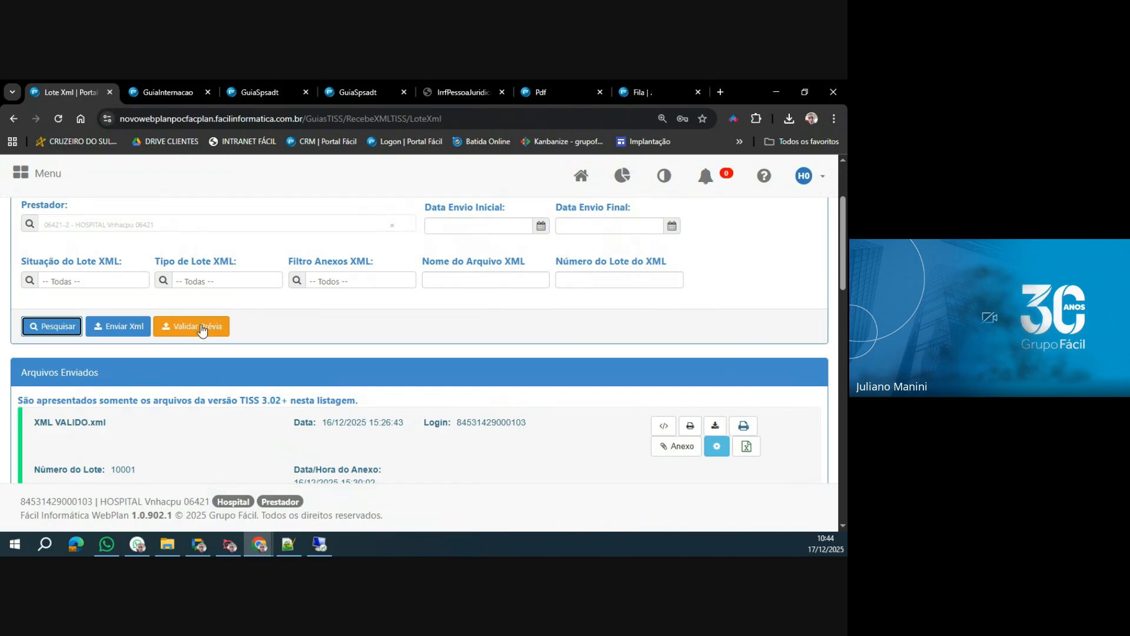
Run a preview validation of XML VALIDO.xml from the Documentos > CLIENTES > POCFACPLAN folder and confirm the submission.
click(202, 330)
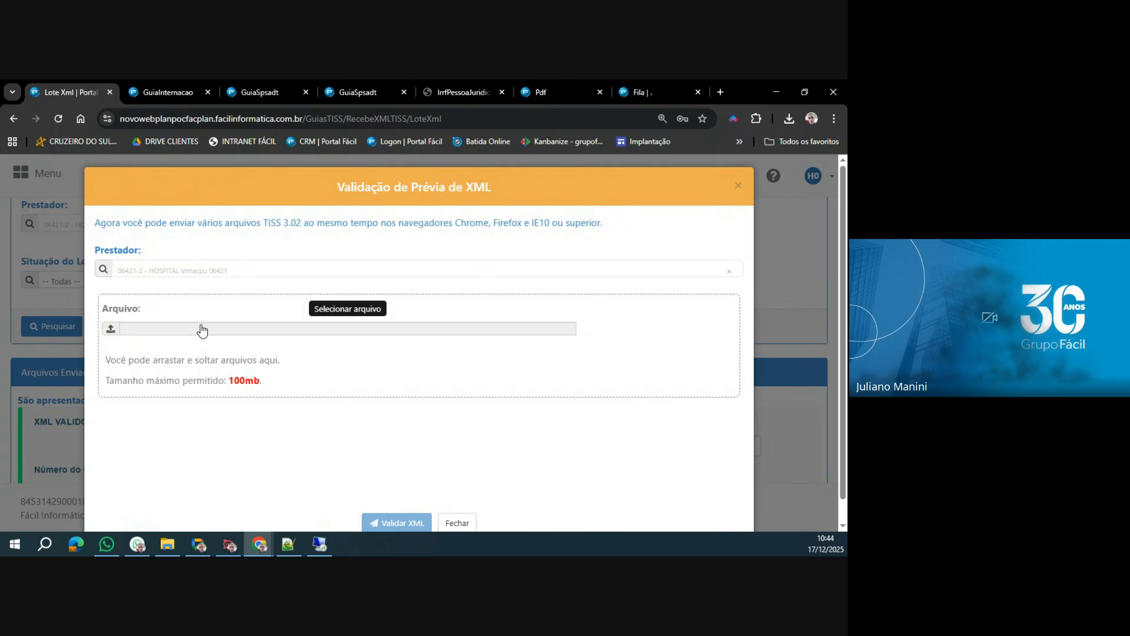
click(112, 330)
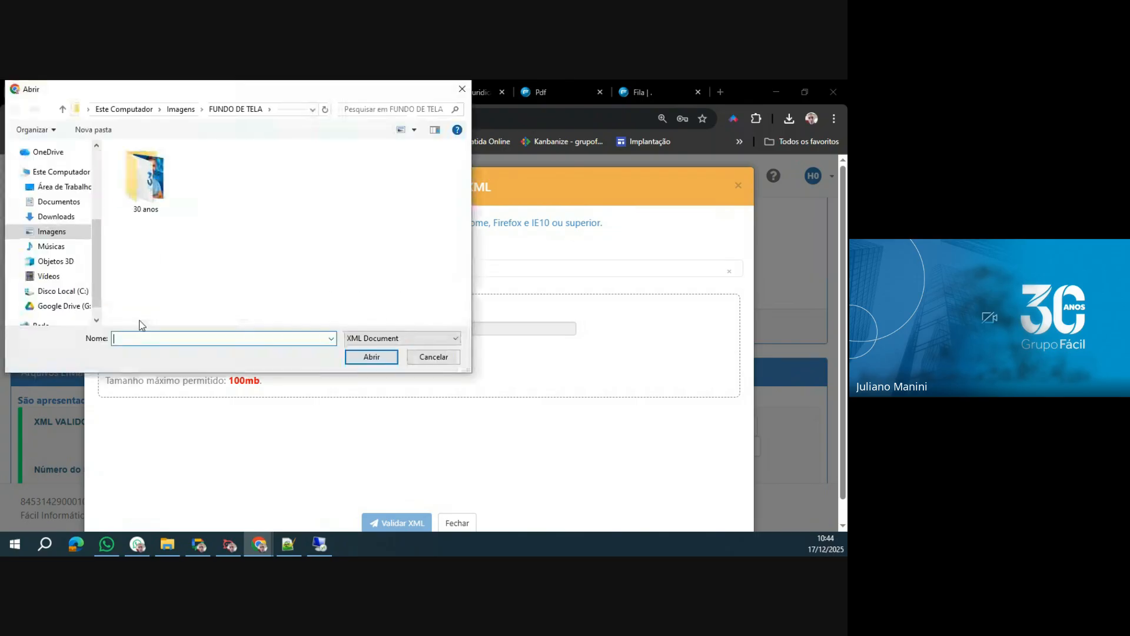
click(40, 202)
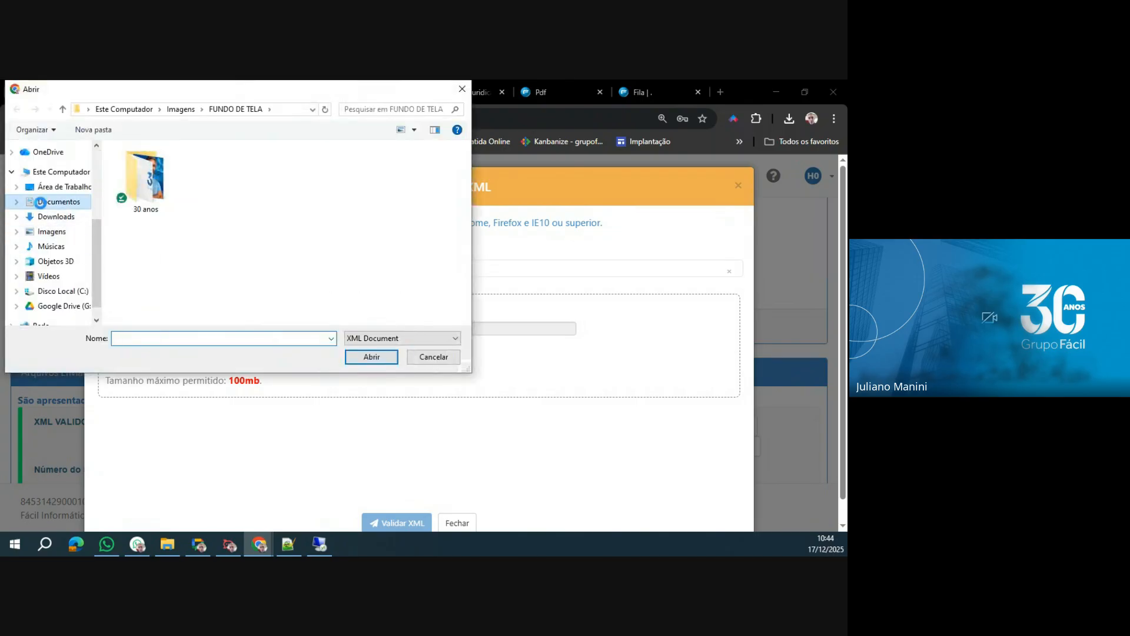
double_click(142, 189)
scroll(140, 268, down, 3)
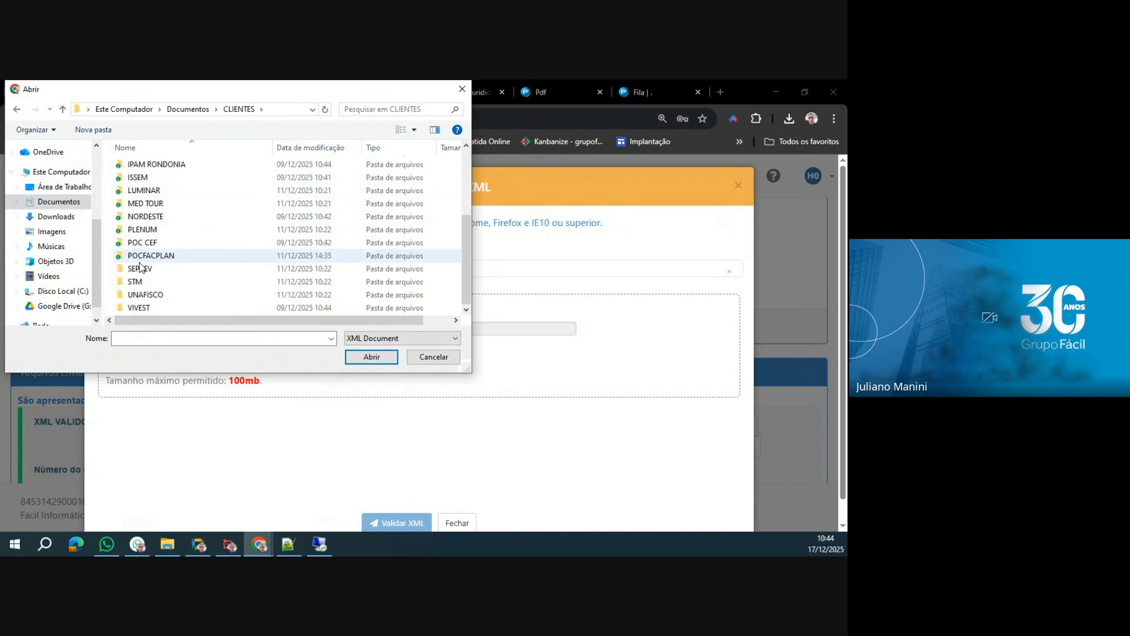
double_click(150, 257)
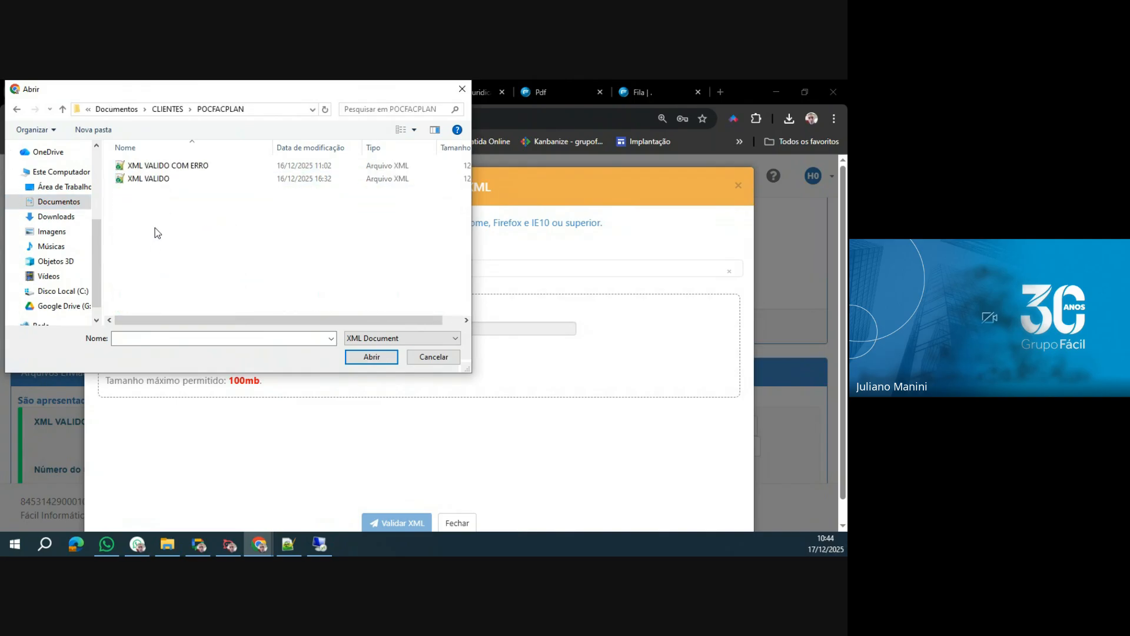
double_click(160, 180)
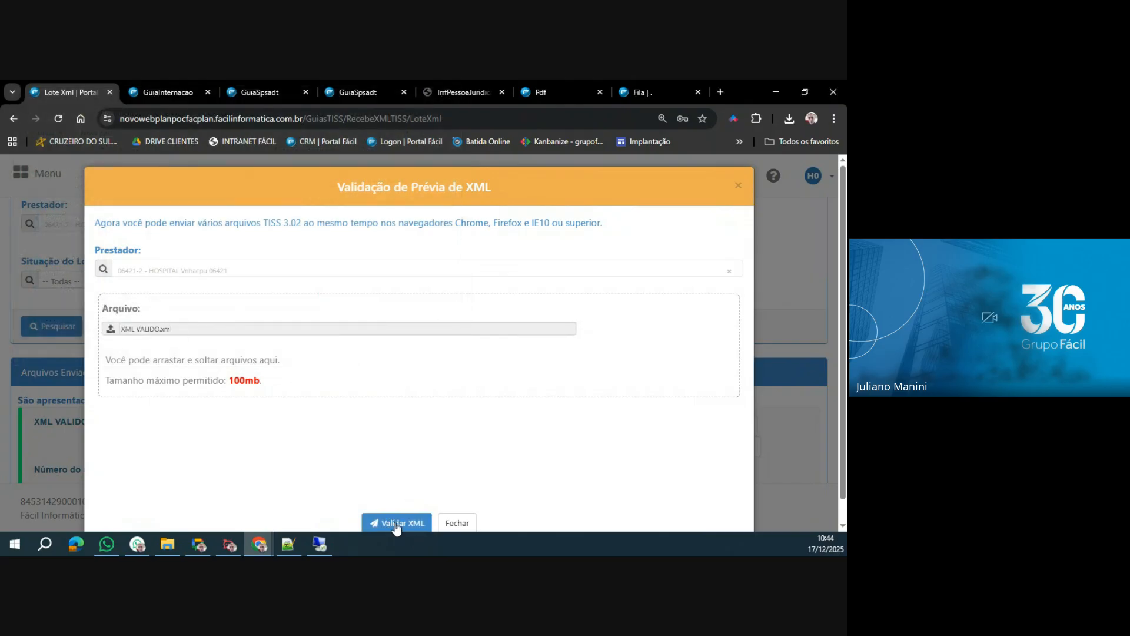
click(397, 524)
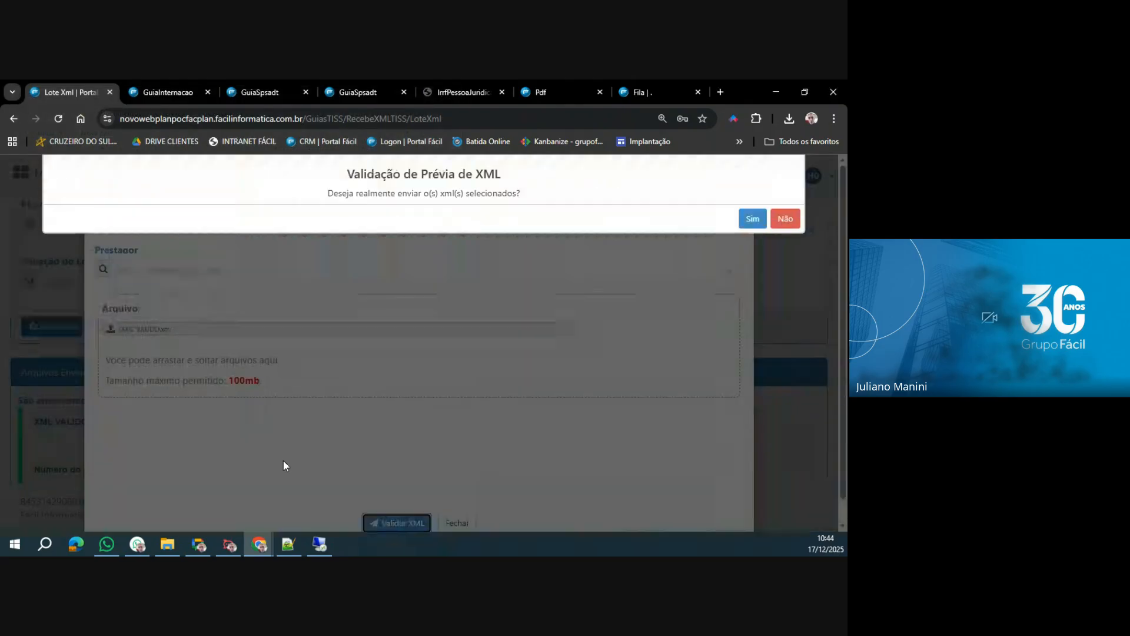
click(753, 219)
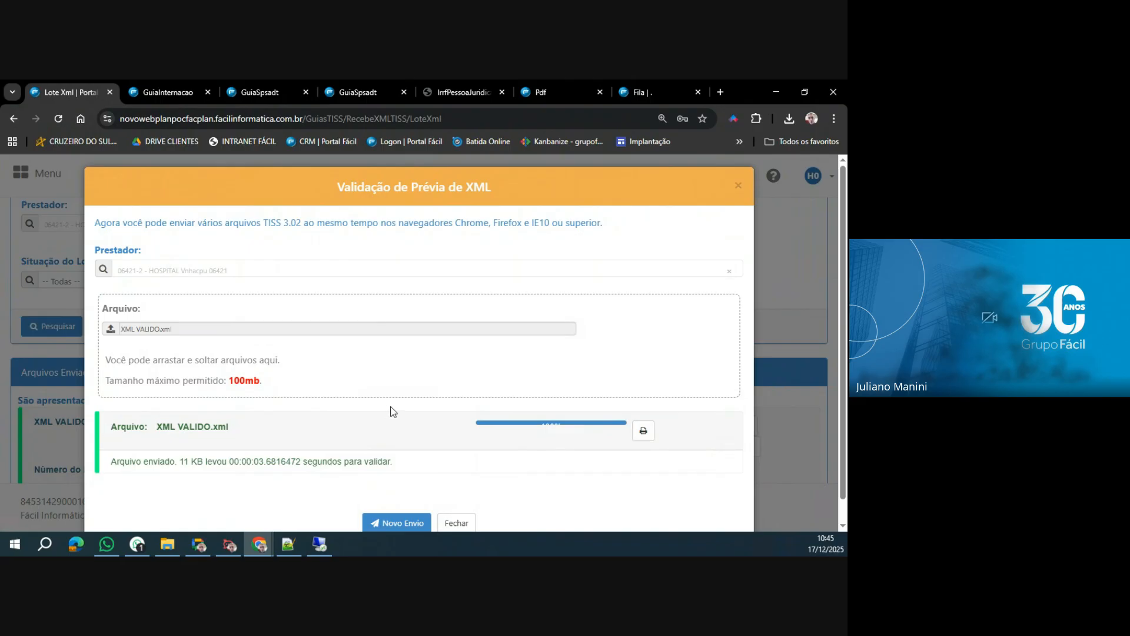
Start a new preview submission and validate XML VALIDO COM ERRO.xml from the POCFACPLAN folder.
click(397, 523)
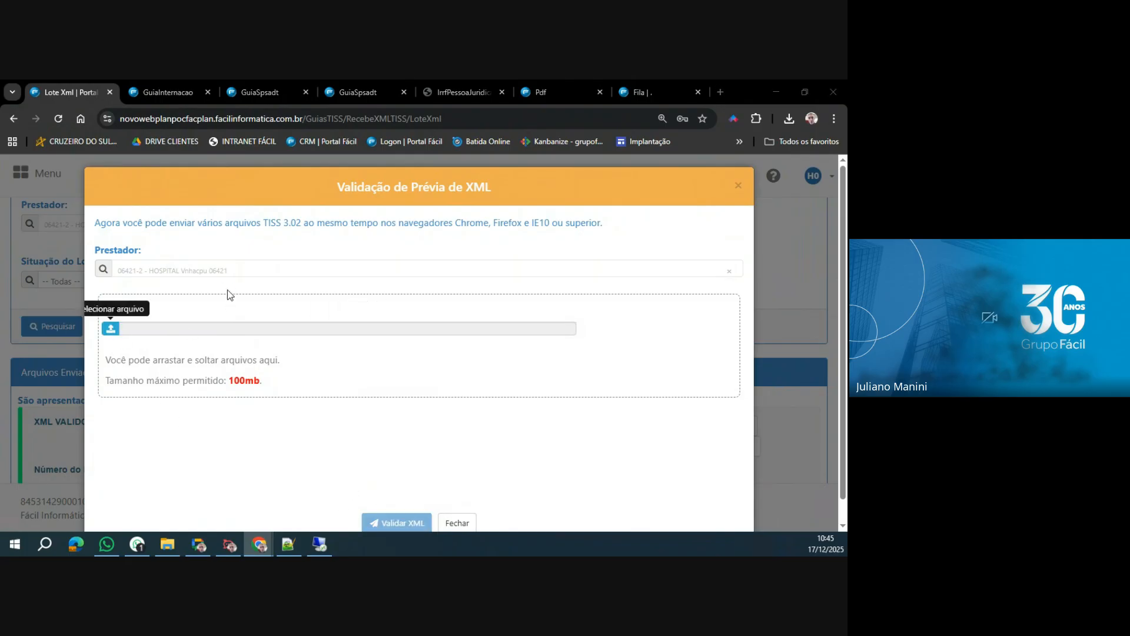
click(229, 294)
click(168, 165)
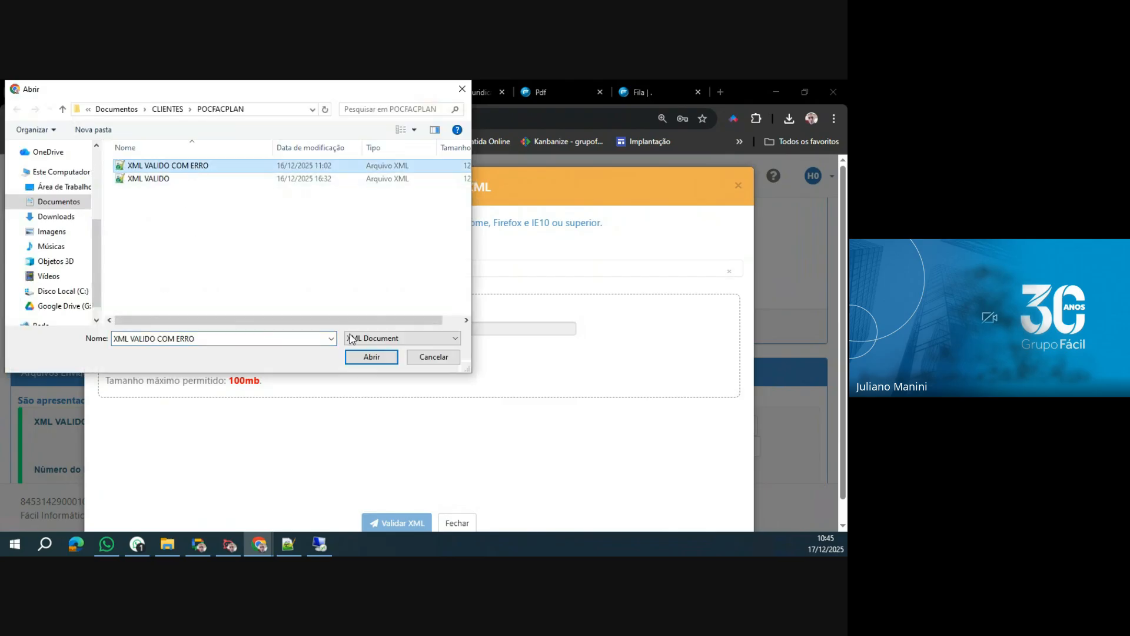
click(370, 357)
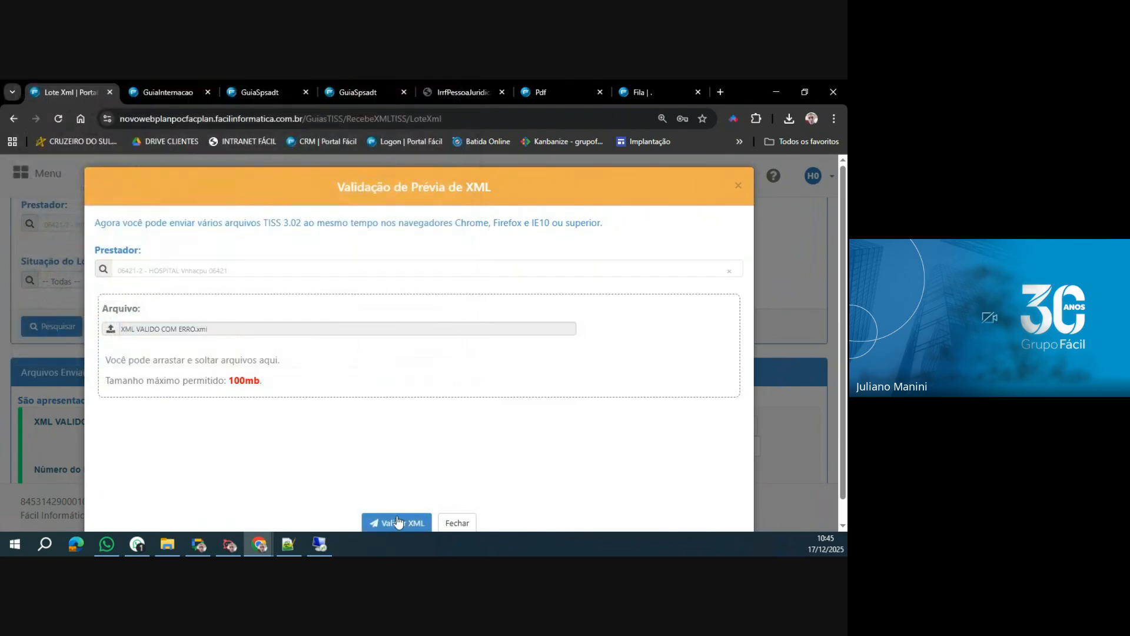
click(398, 522)
click(743, 224)
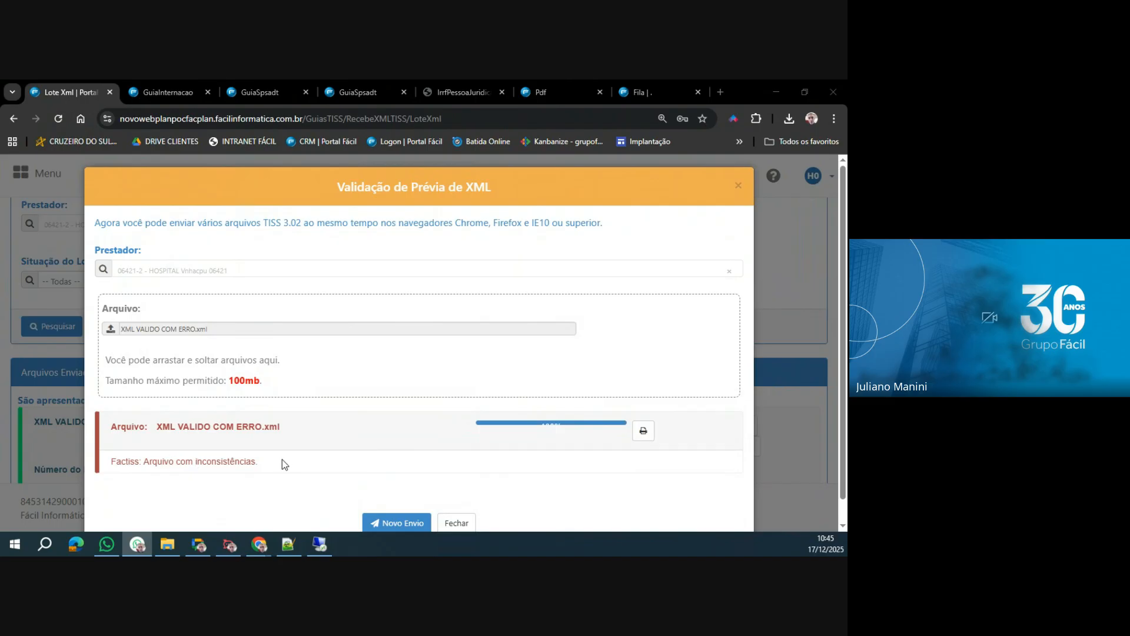
Open the protocol of the XML VALIDO COM ERRO.xml validation and highlight the Descrição da Glosa entry under Falha no Negócio.
click(643, 433)
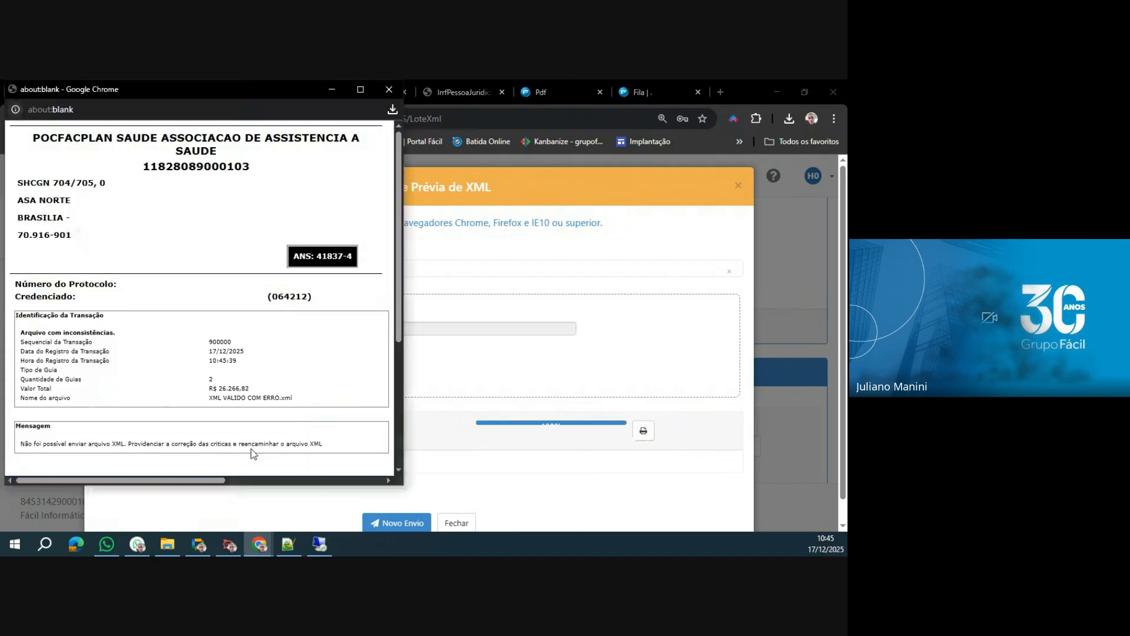
scroll(87, 379, down, 4)
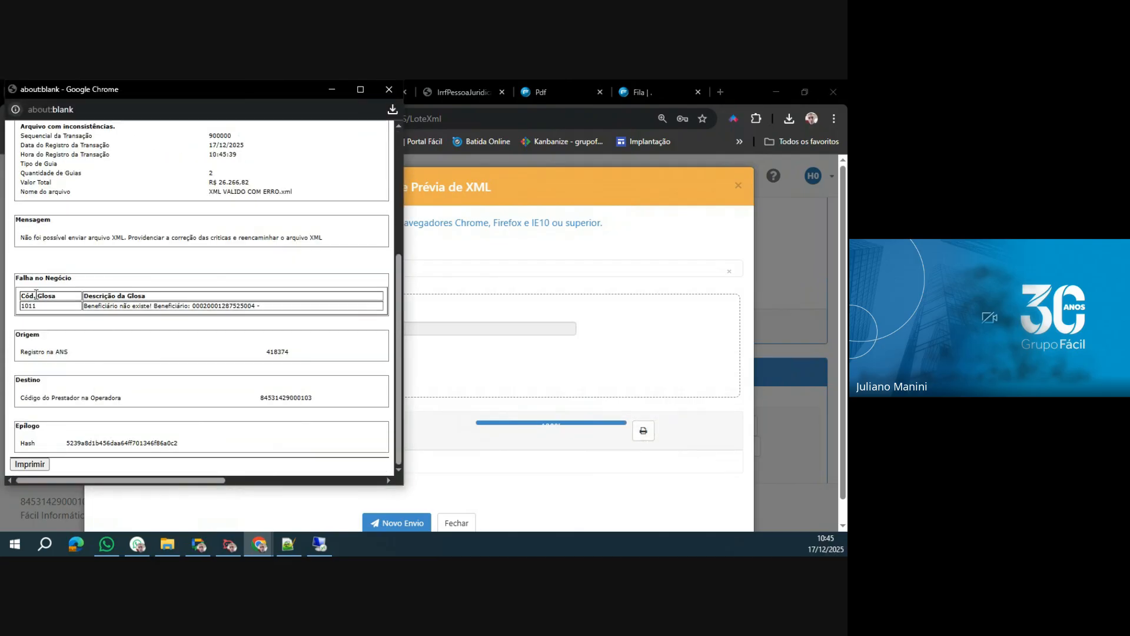
drag(17, 275, 272, 312)
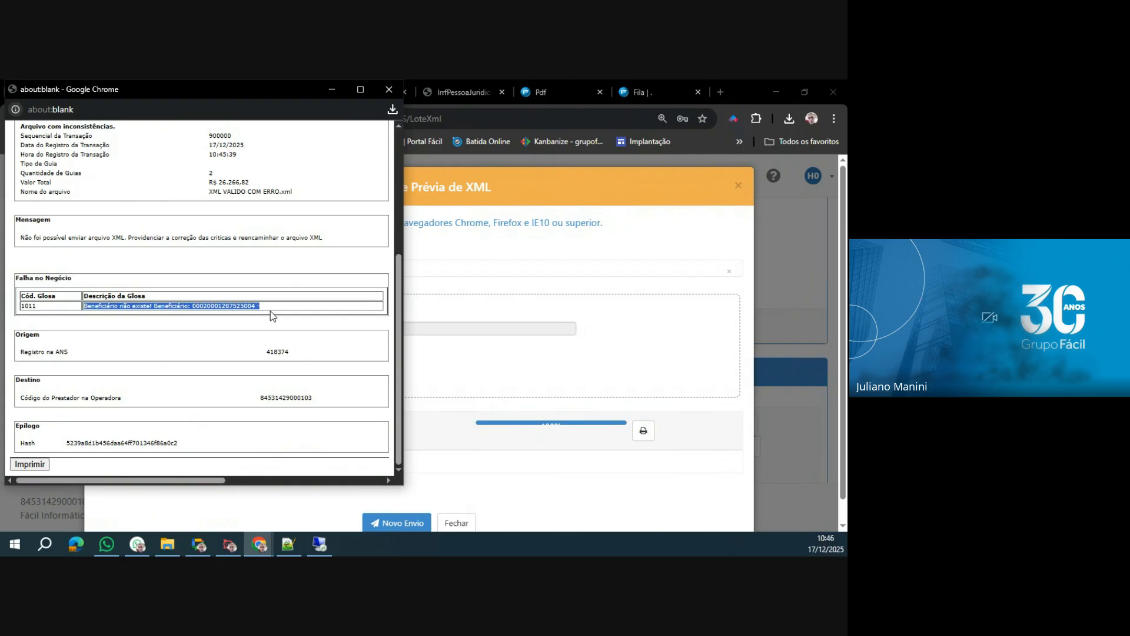
Close the Zoom meeting launch page and return to the validation protocol window.
key(alt+Tab)
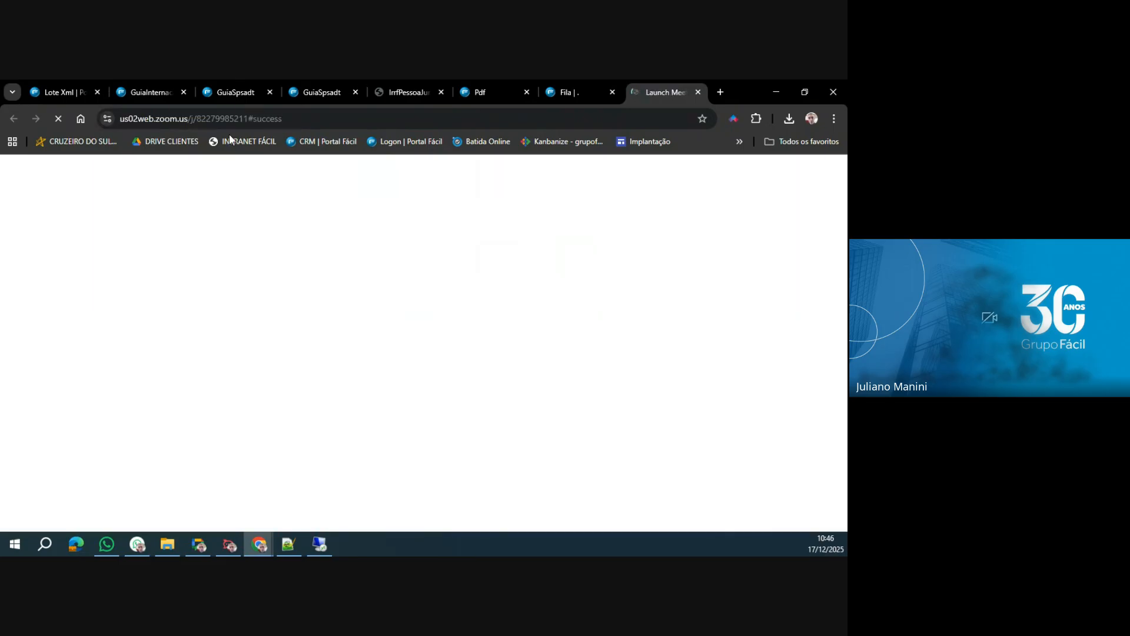
click(698, 92)
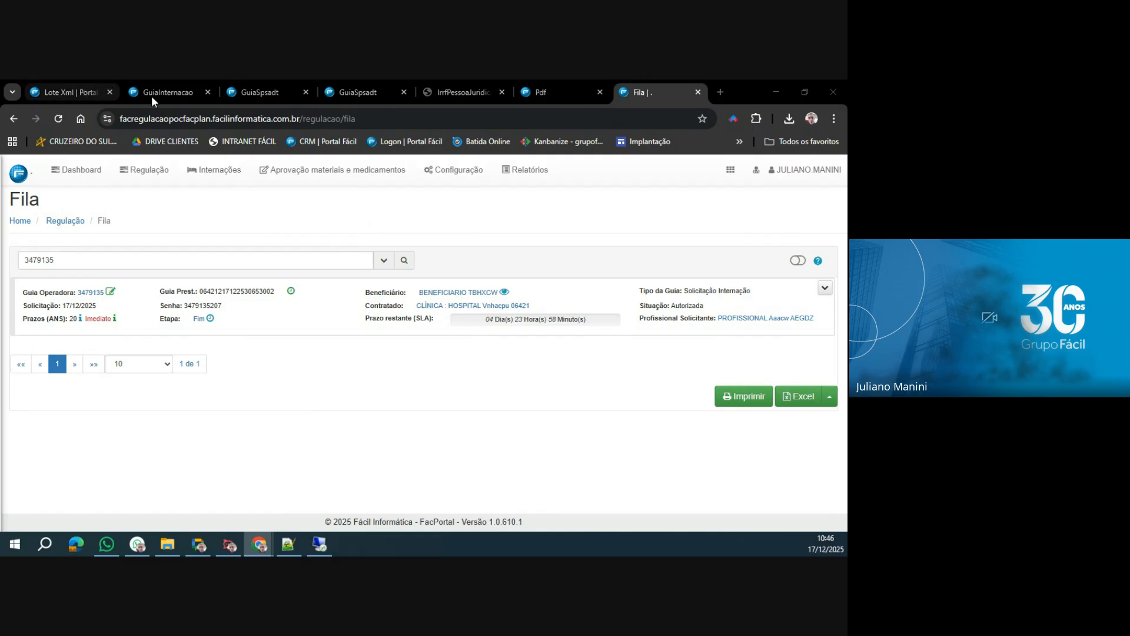
click(57, 93)
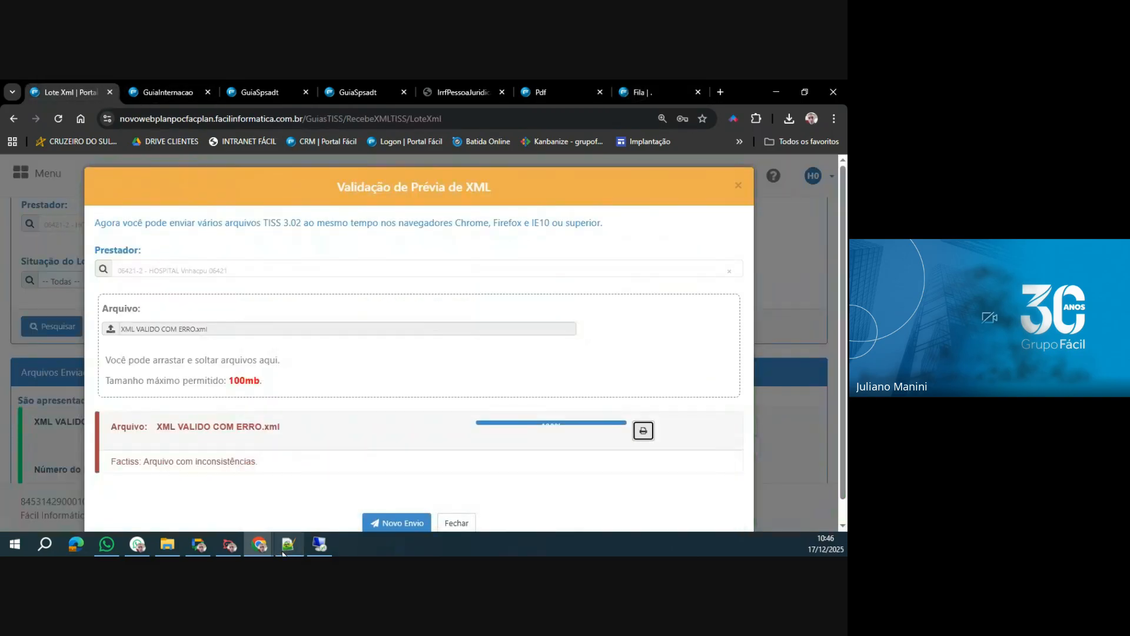
mouse_move(259, 545)
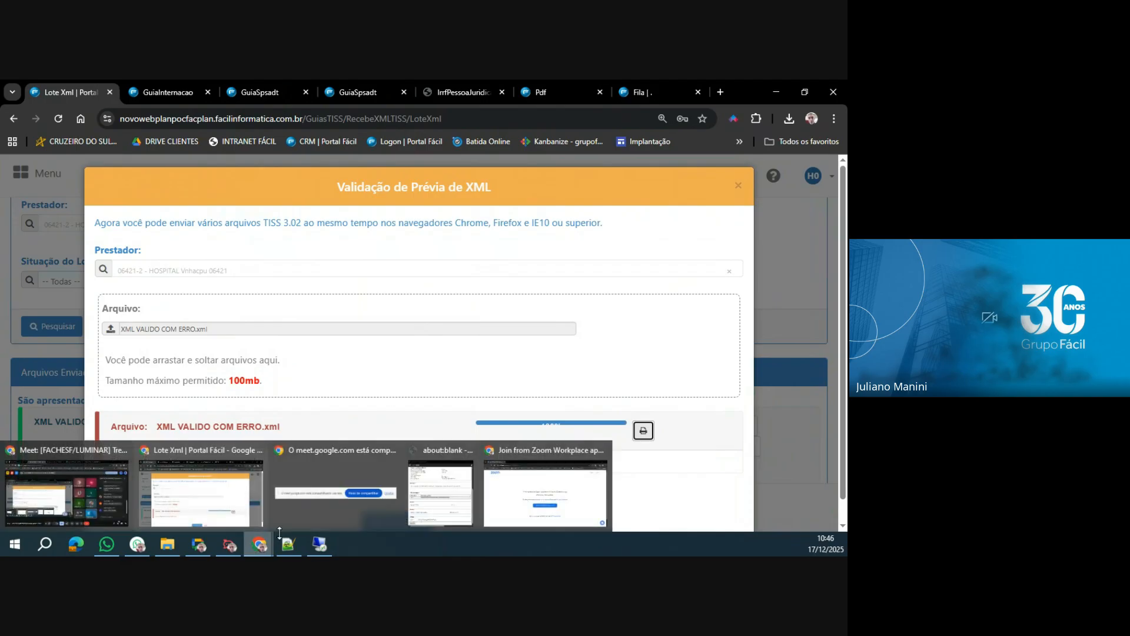
click(465, 491)
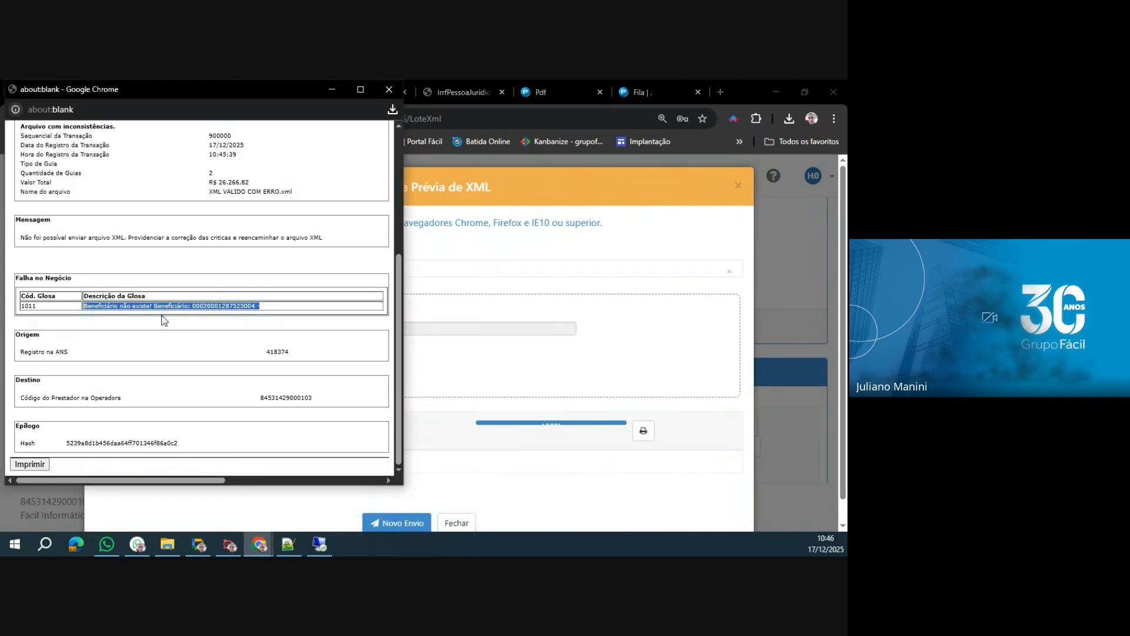
Close the protocol and preview validation, and refresh the Arquivos Enviados list to check the send date of the XML VALIDO.xml preview.
click(389, 89)
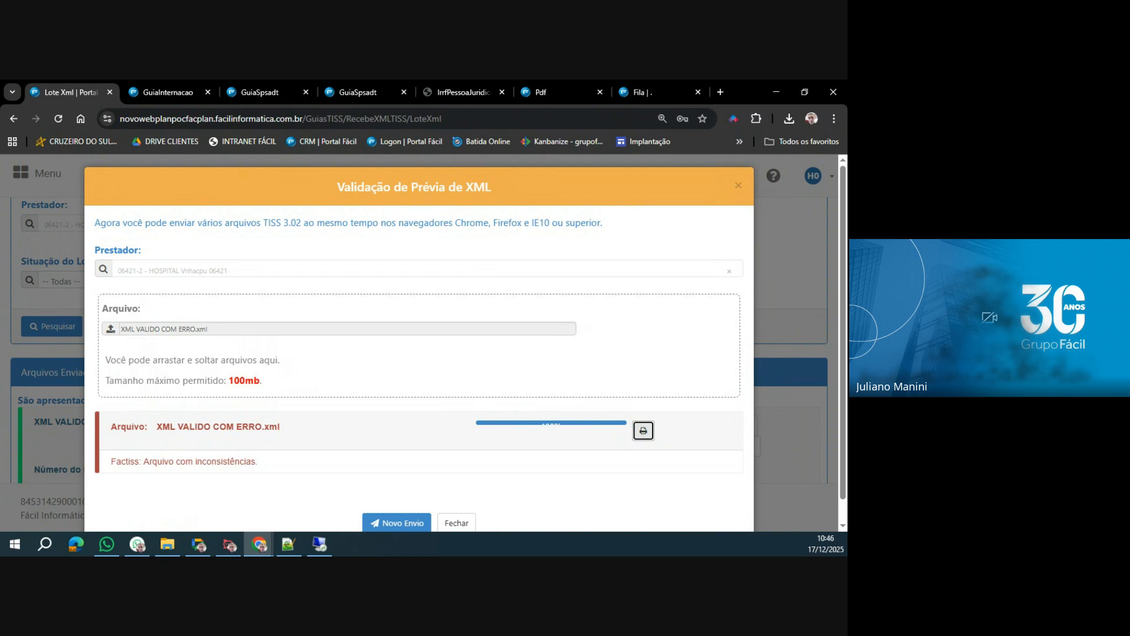
click(456, 523)
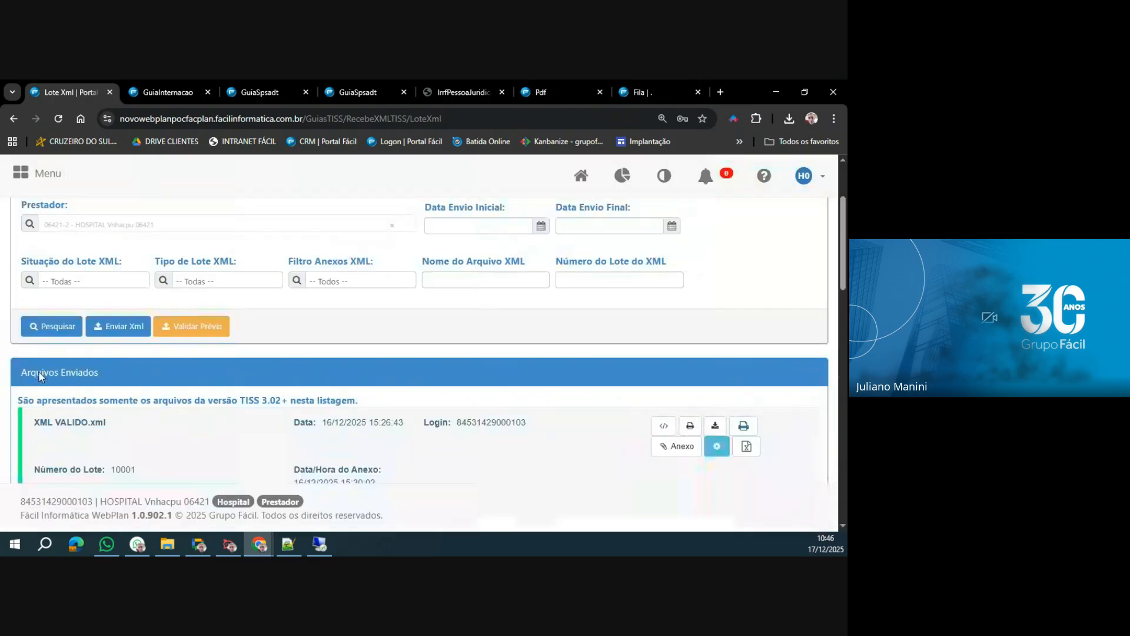
click(58, 322)
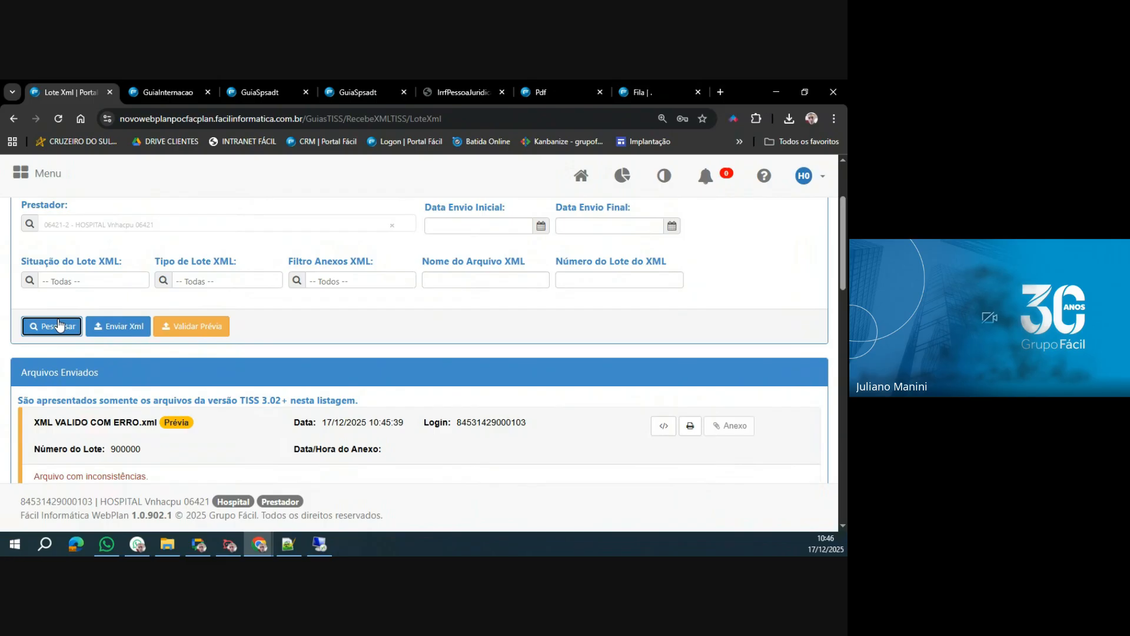
scroll(189, 447, down, 2)
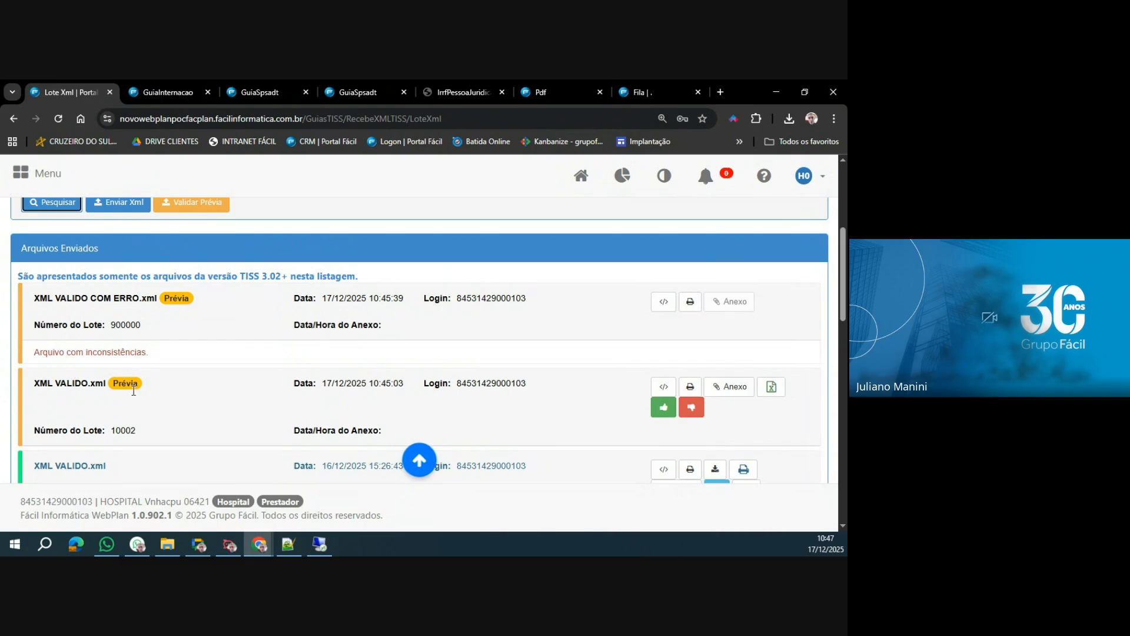
drag(320, 383, 379, 384)
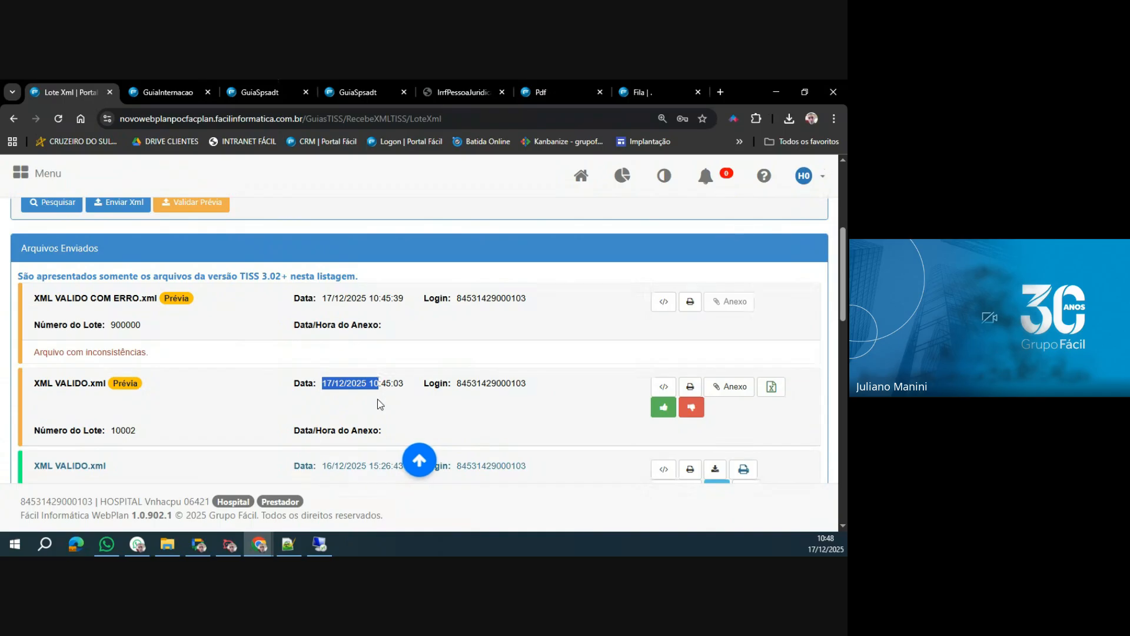
Submit XML VALIDO.xml from the POCFACPLAN folder through Envio de XML.
scroll(169, 372, up, 1)
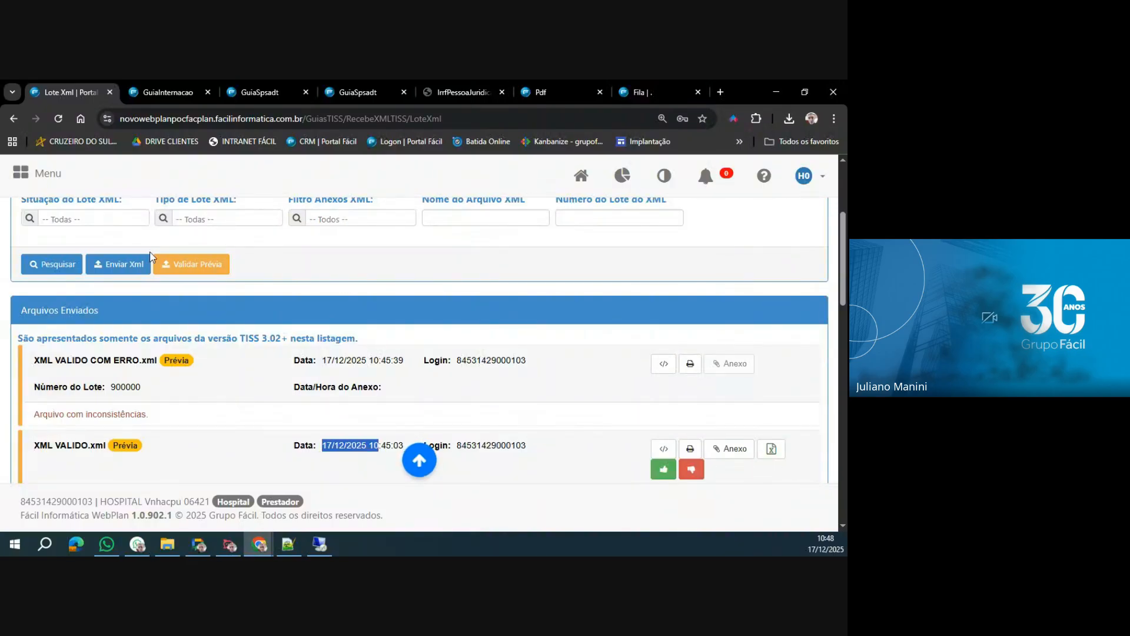
click(118, 264)
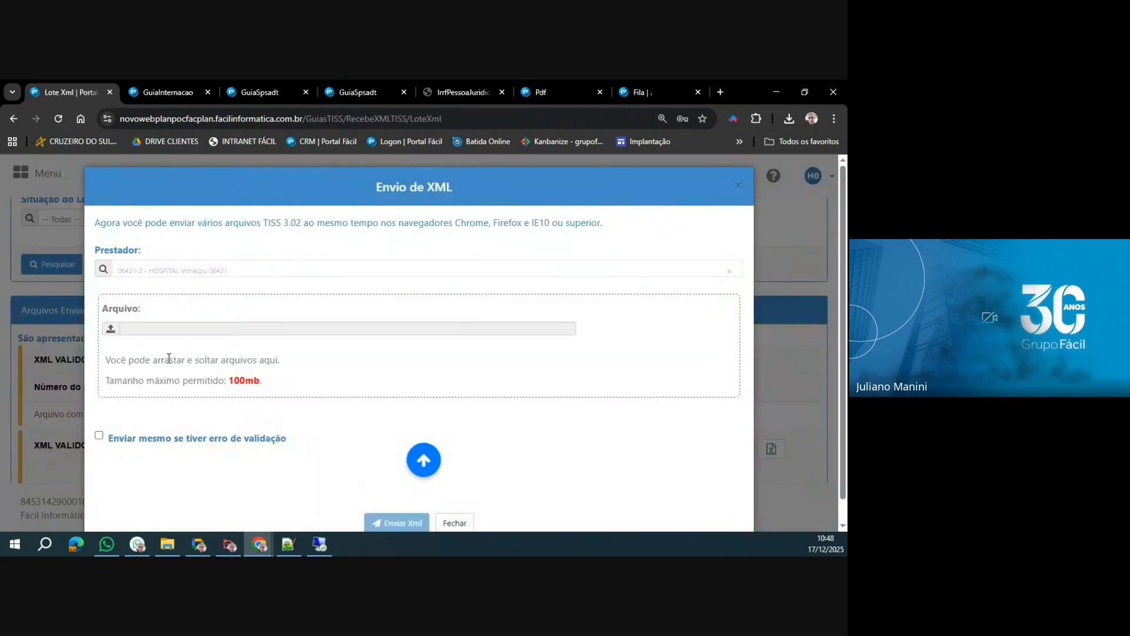
click(130, 366)
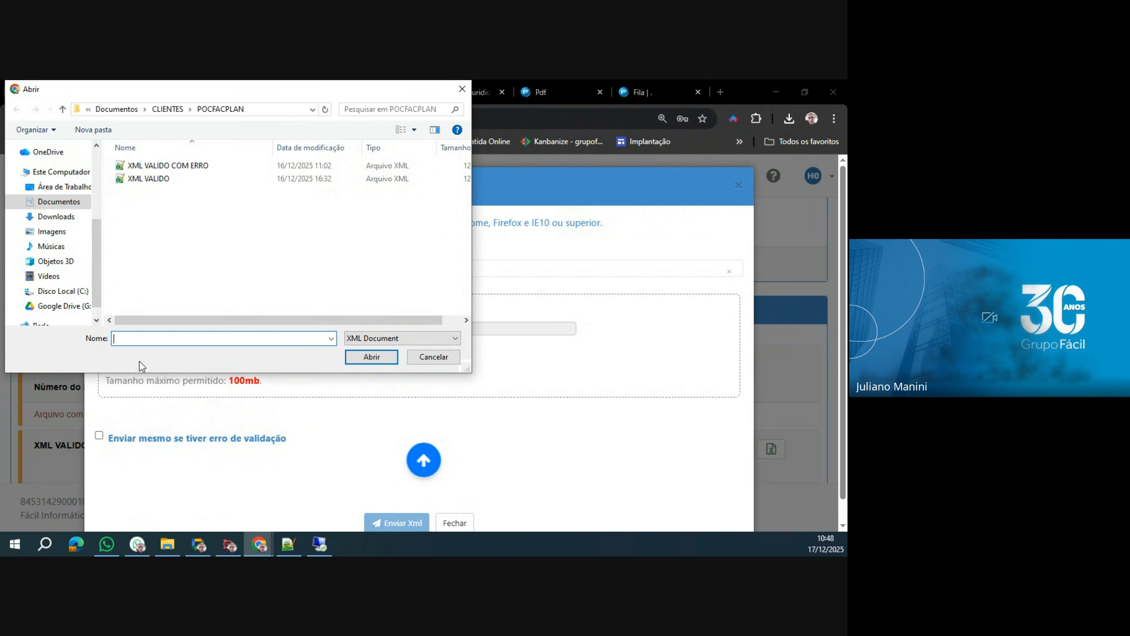
click(162, 180)
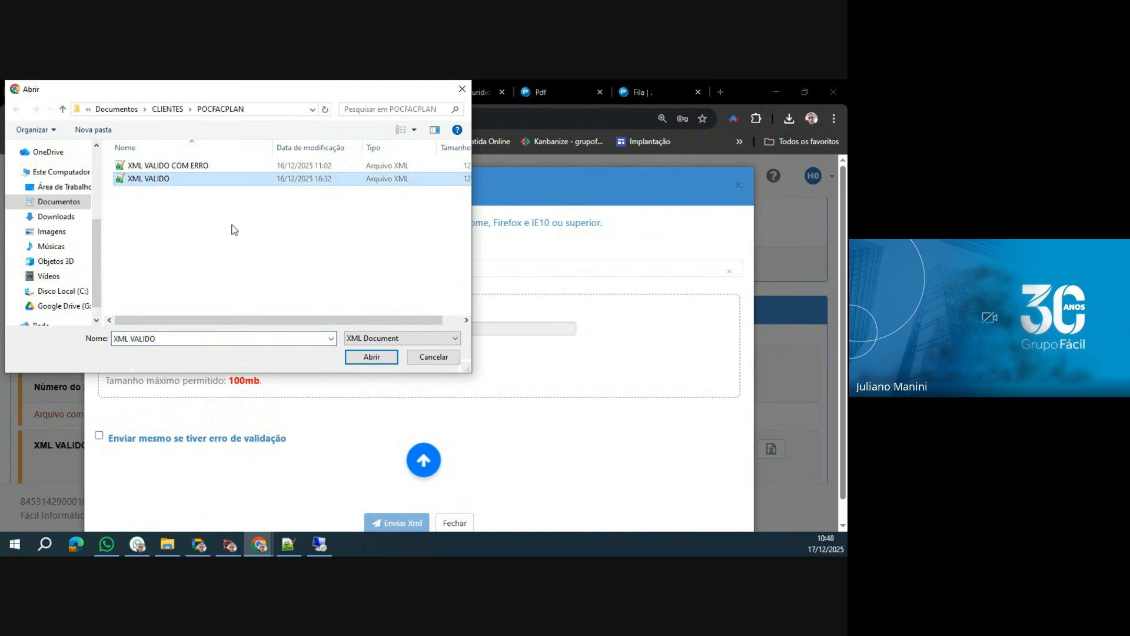
click(376, 361)
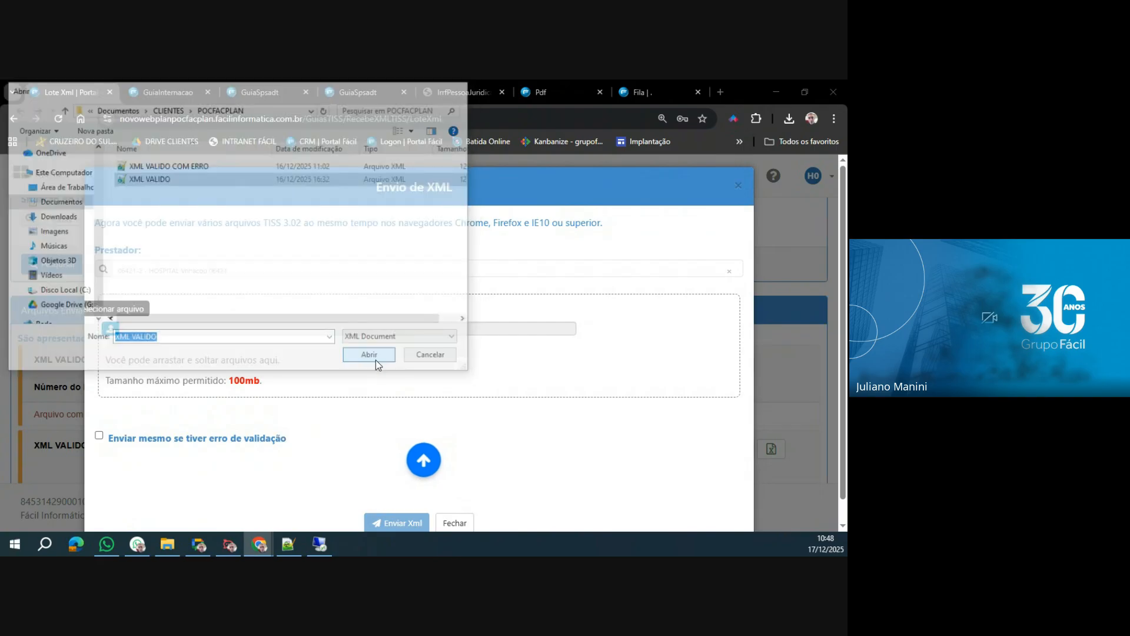
click(398, 524)
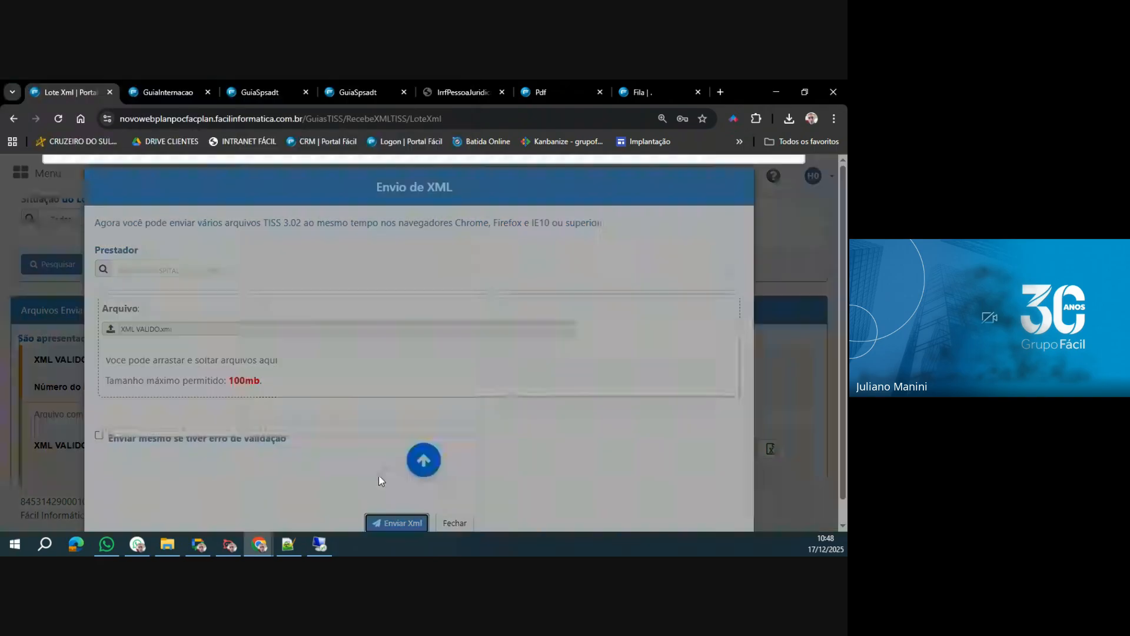
Open the protocol of the XML VALIDO.xml submission, highlight its Chave and Número do Protocolo values, and close it.
click(753, 218)
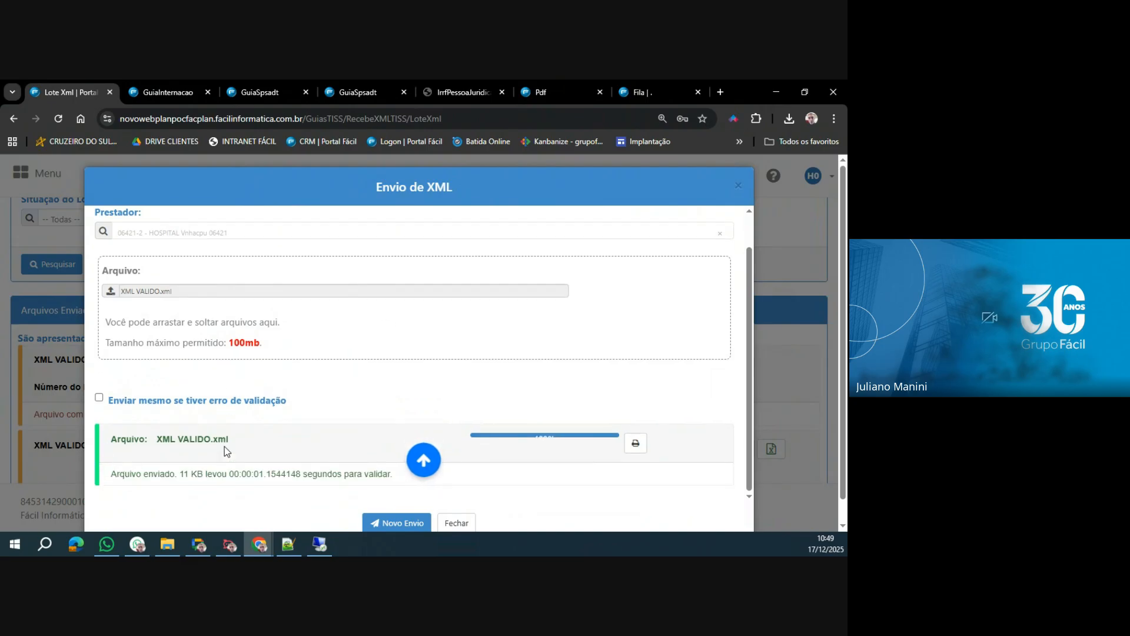
click(635, 446)
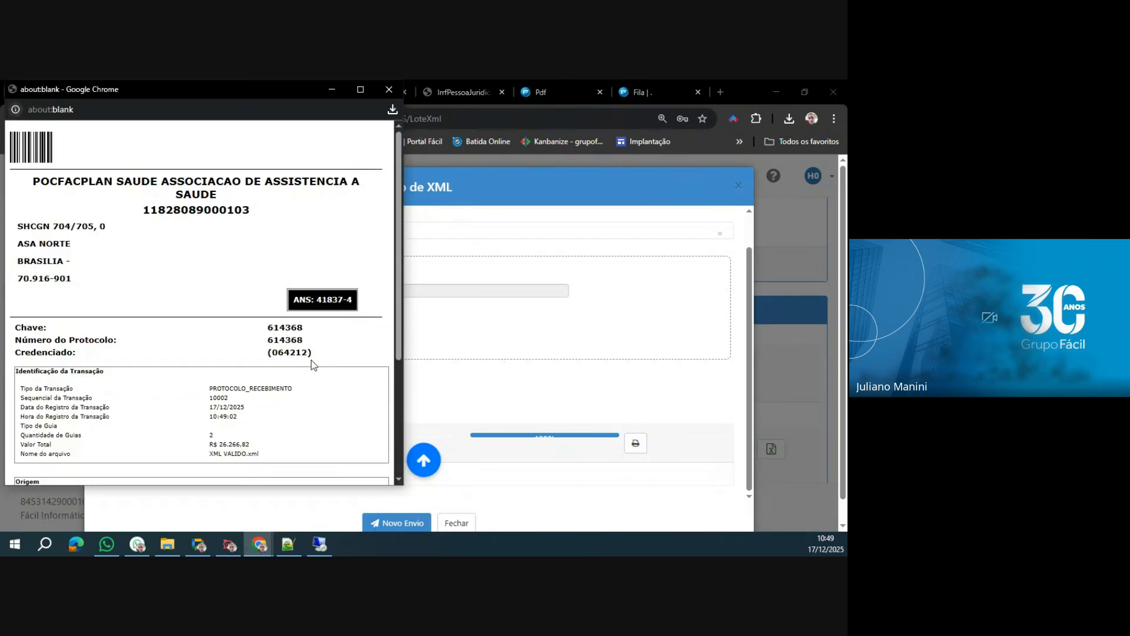
double_click(277, 328)
double_click(287, 340)
click(390, 90)
Start a new submission and send XML VALIDO COM ERRO.xml from the POCFACPLAN folder.
click(388, 523)
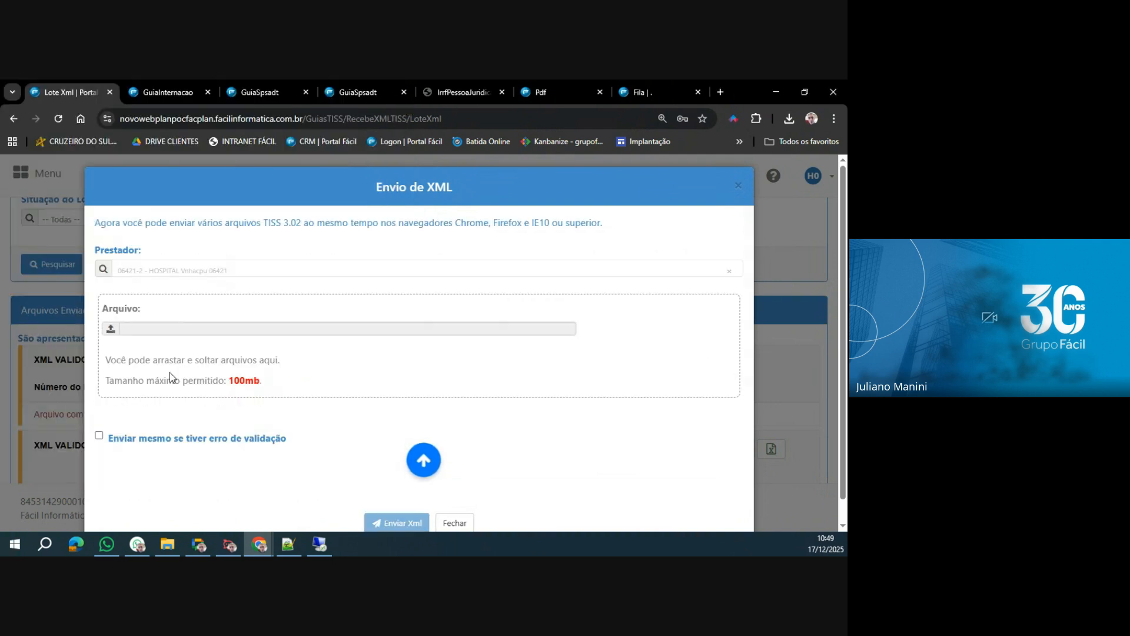
click(111, 327)
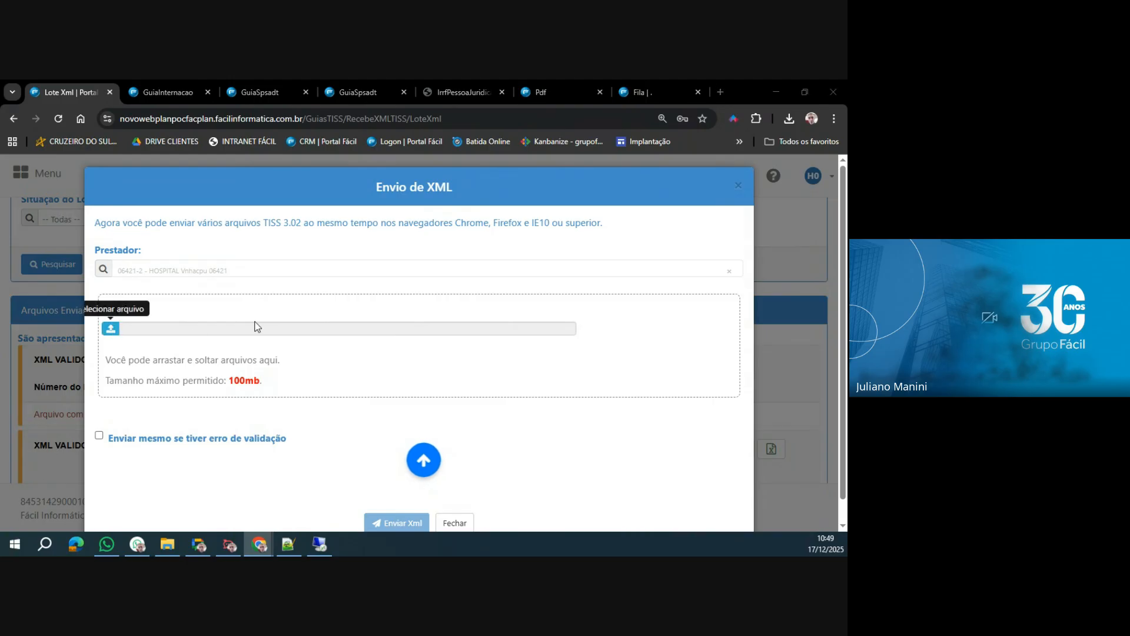
click(166, 168)
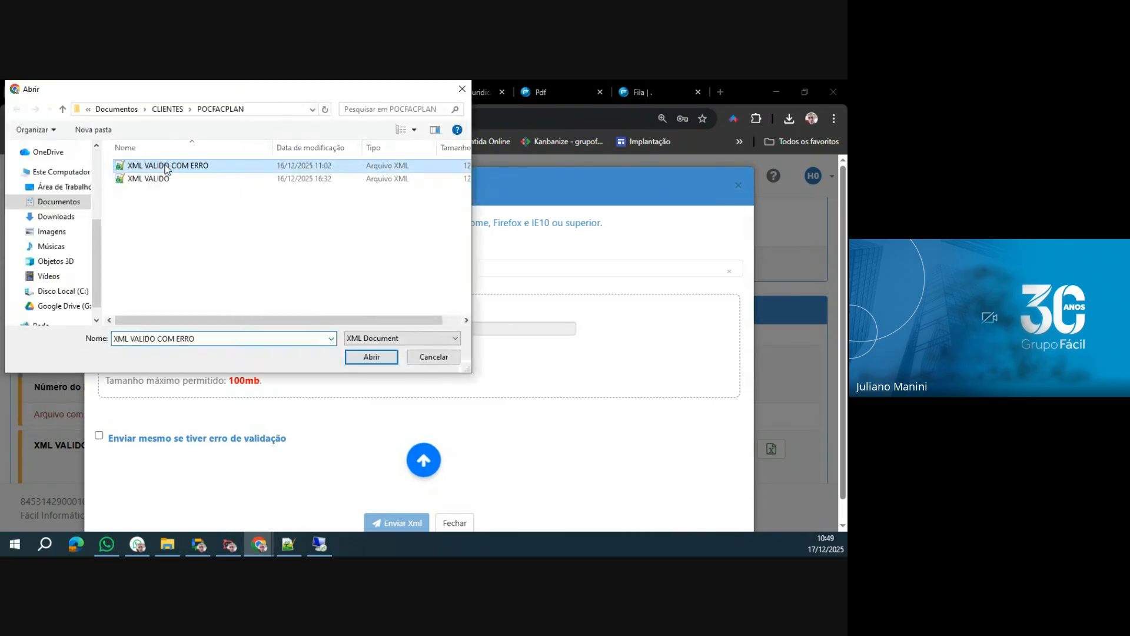
click(372, 357)
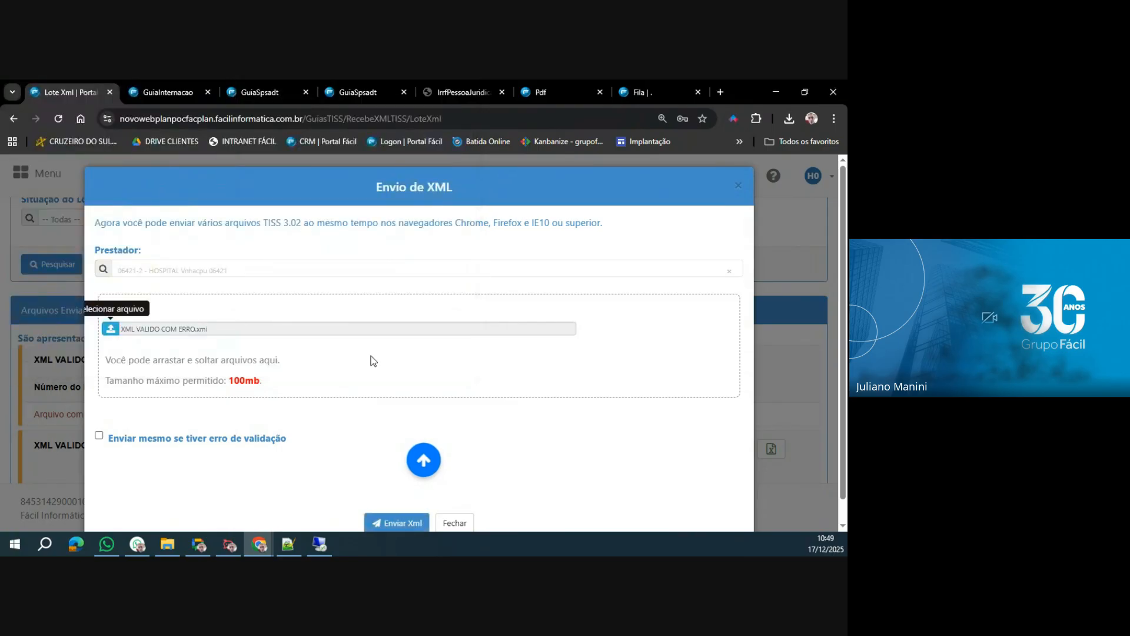
click(410, 524)
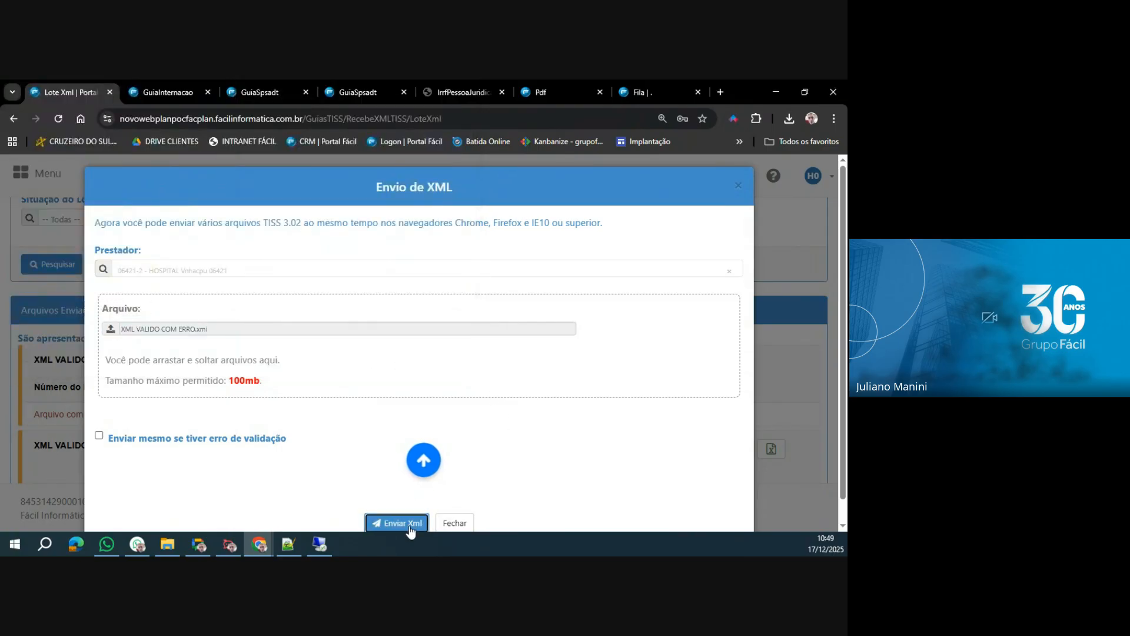
Open the protocol of the XML VALIDO COM ERRO.xml submission, check the Falha no Negócio section, and close it.
click(749, 218)
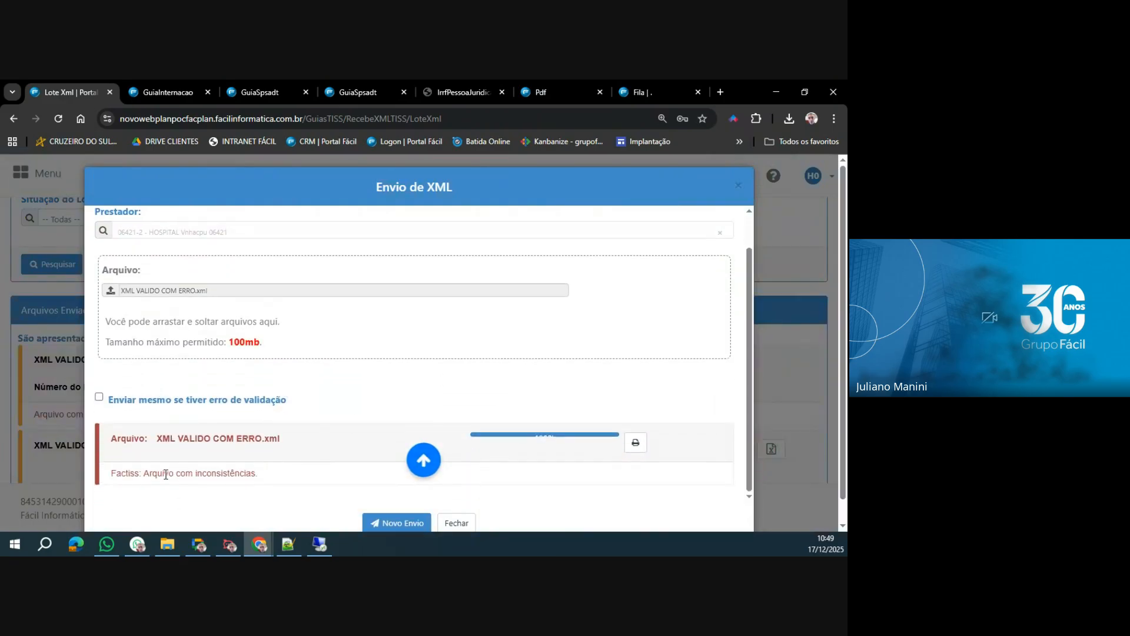
click(636, 442)
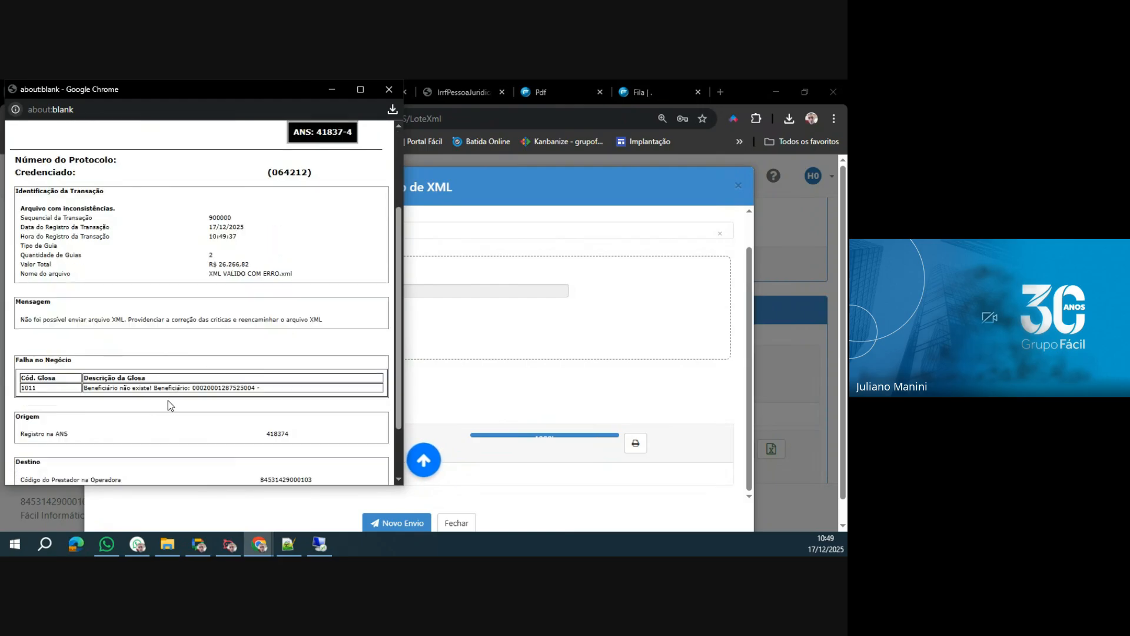
click(390, 88)
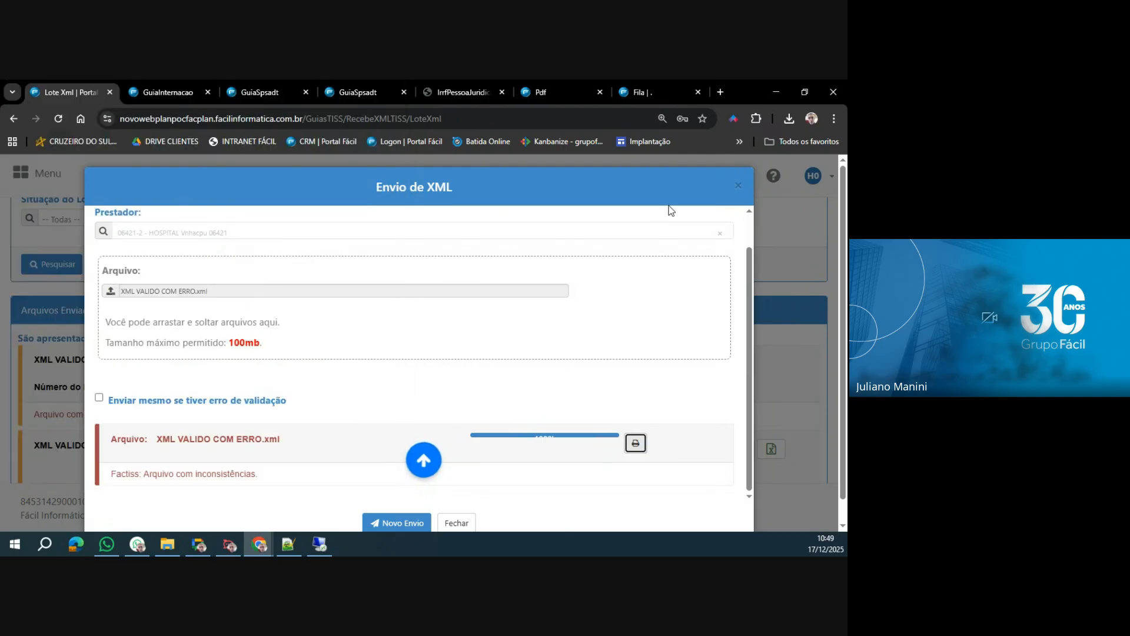
Close the XML submission dialog and refresh the Arquivos Enviados list to review the two submitted files.
click(738, 185)
click(73, 270)
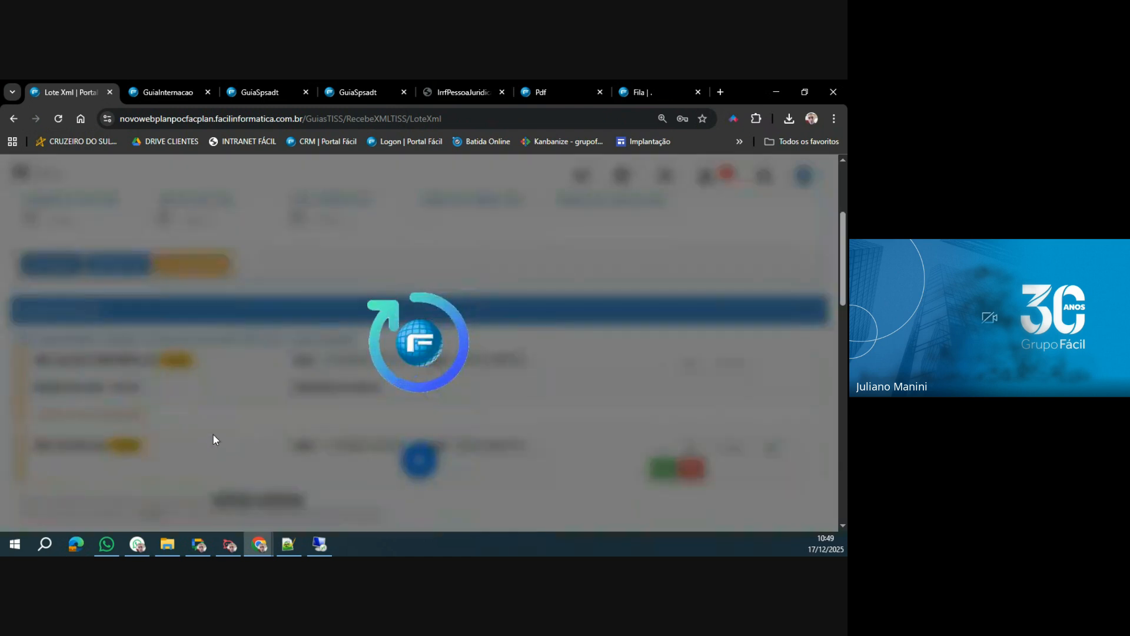
scroll(213, 401, down, 3)
scroll(230, 403, up, 2)
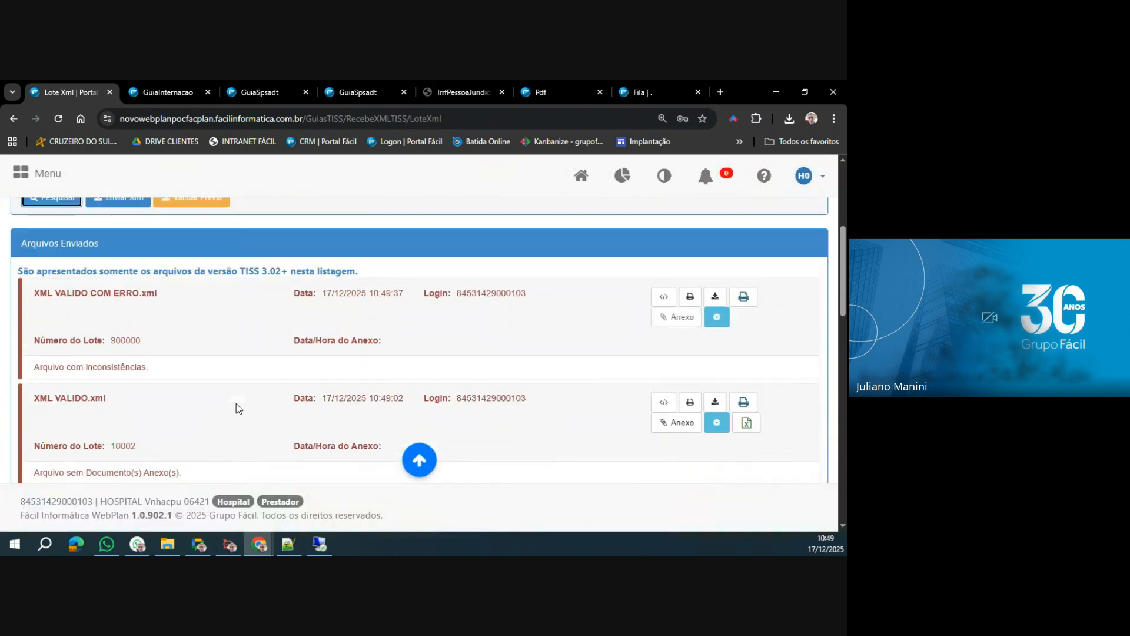
scroll(115, 429, down, 1)
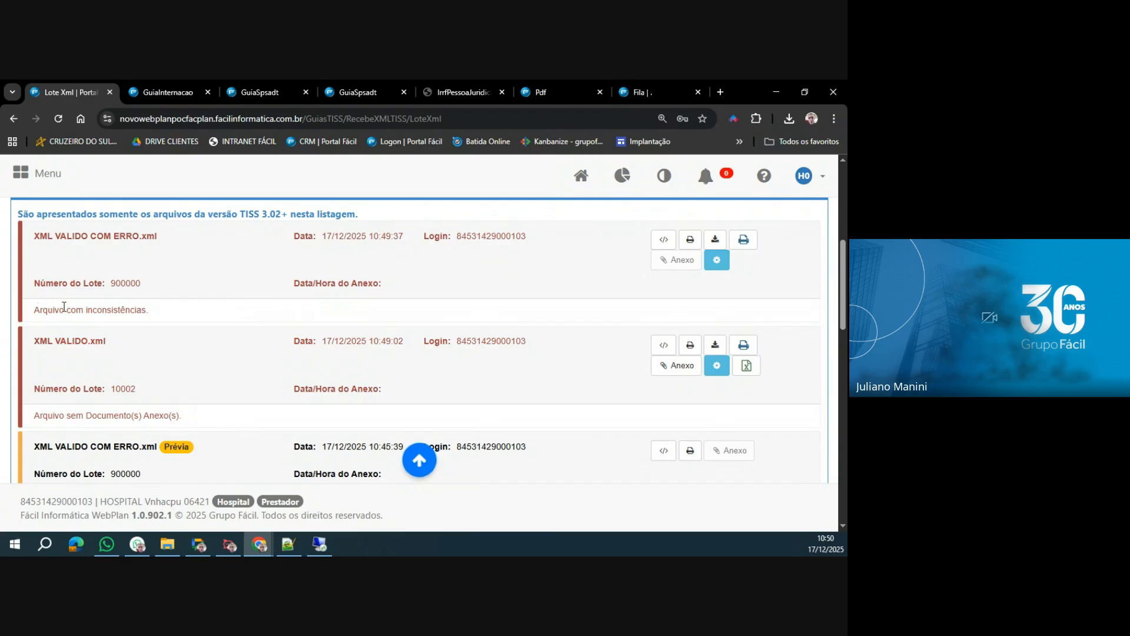
Highlight the status messages of the submitted XML VALIDO COM ERRO.xml and XML VALIDO.xml entries.
drag(34, 310, 154, 311)
click(118, 352)
drag(32, 419, 187, 426)
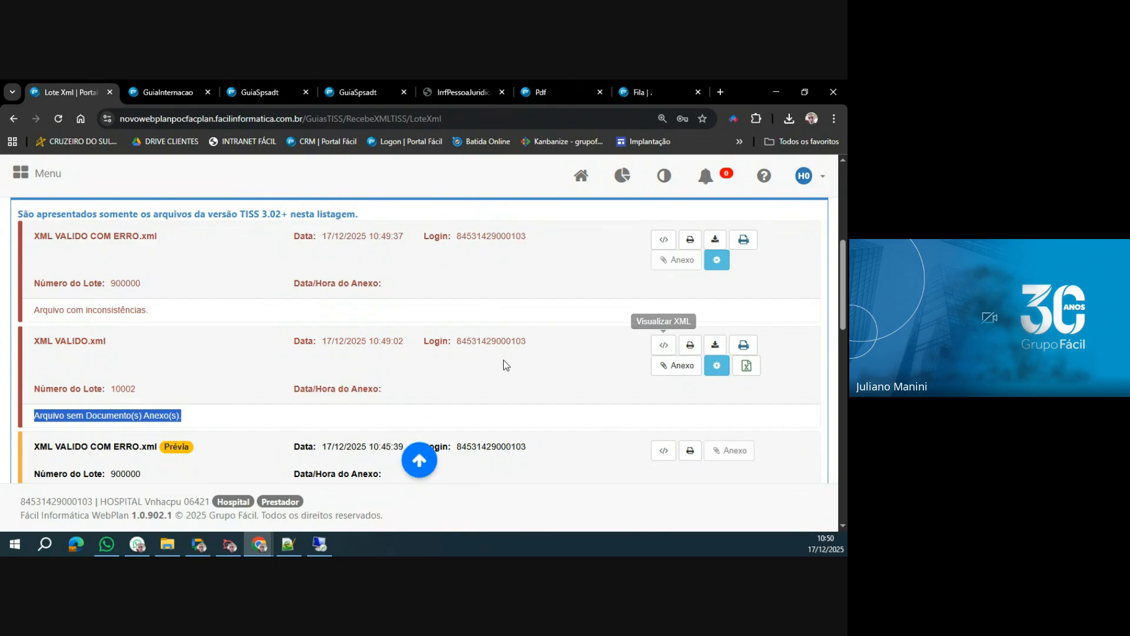
View the XML content and the printable protocol of the submitted XML VALIDO.xml, closing each one after viewing.
click(664, 345)
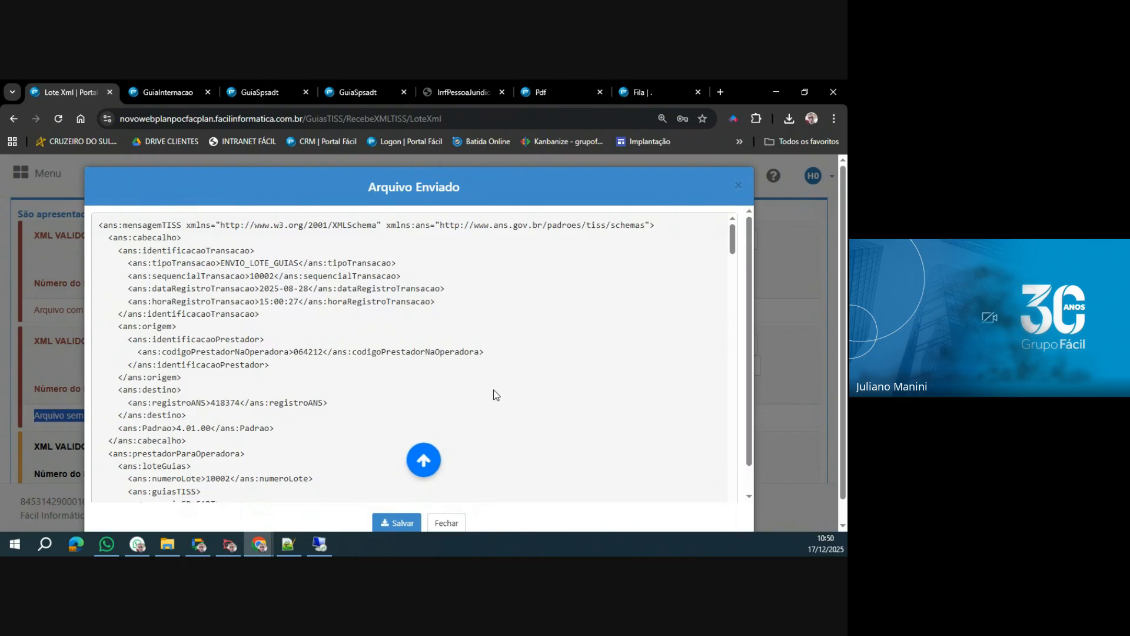
click(445, 522)
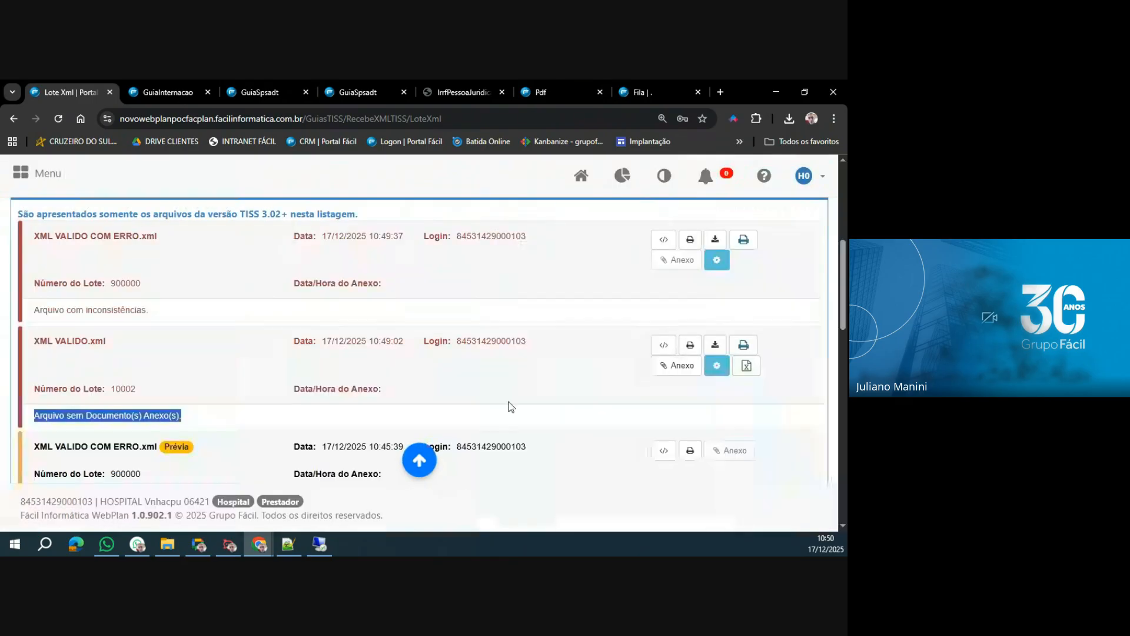
click(691, 348)
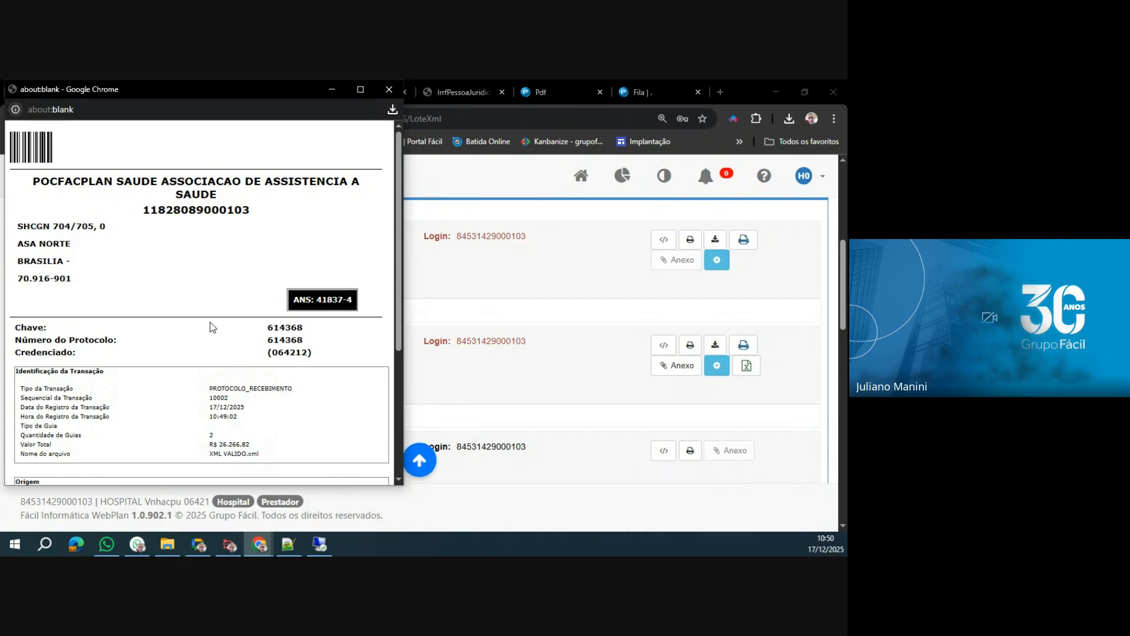
click(390, 89)
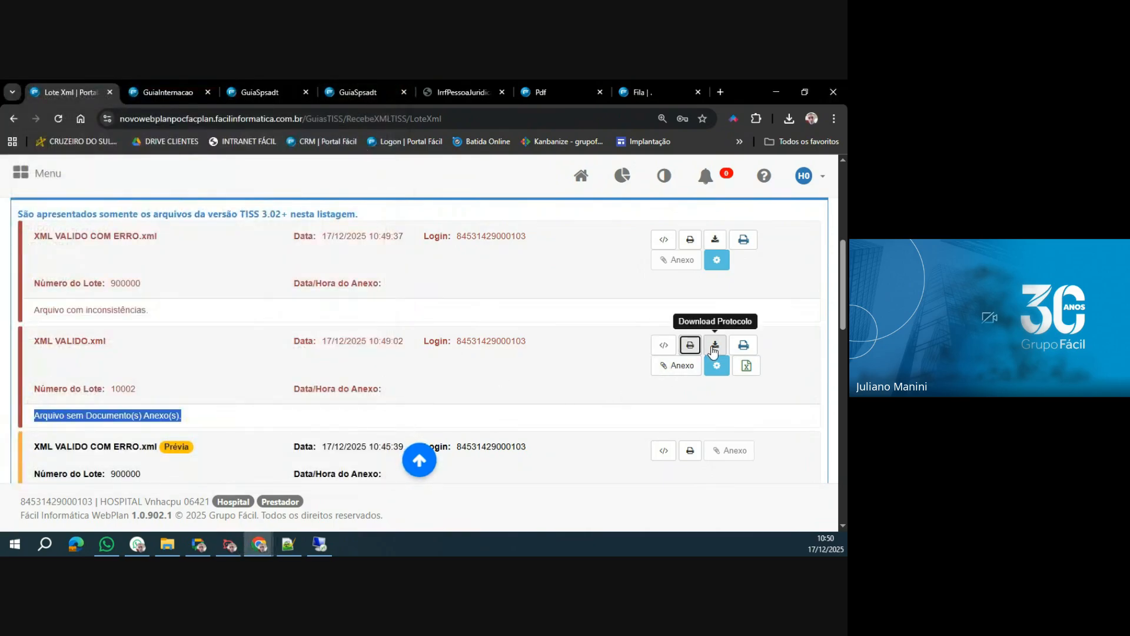
Save the XML VALIDO.xml protocol file to Área de Trabalho and open it in Notepad++ to highlight the tipoTransacao value.
click(714, 349)
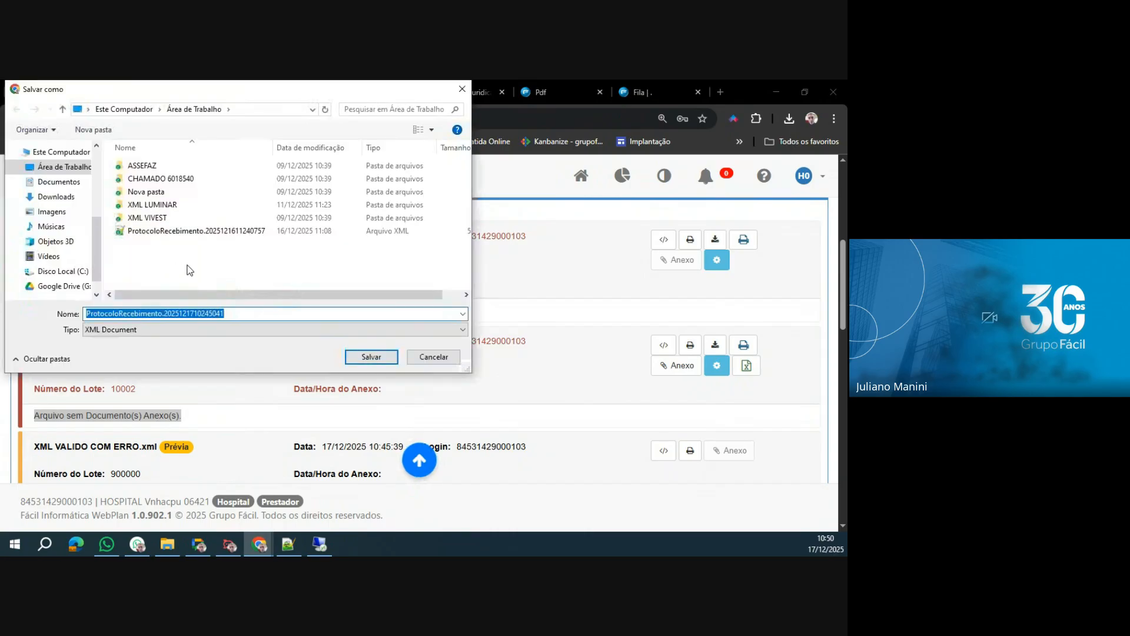
click(372, 357)
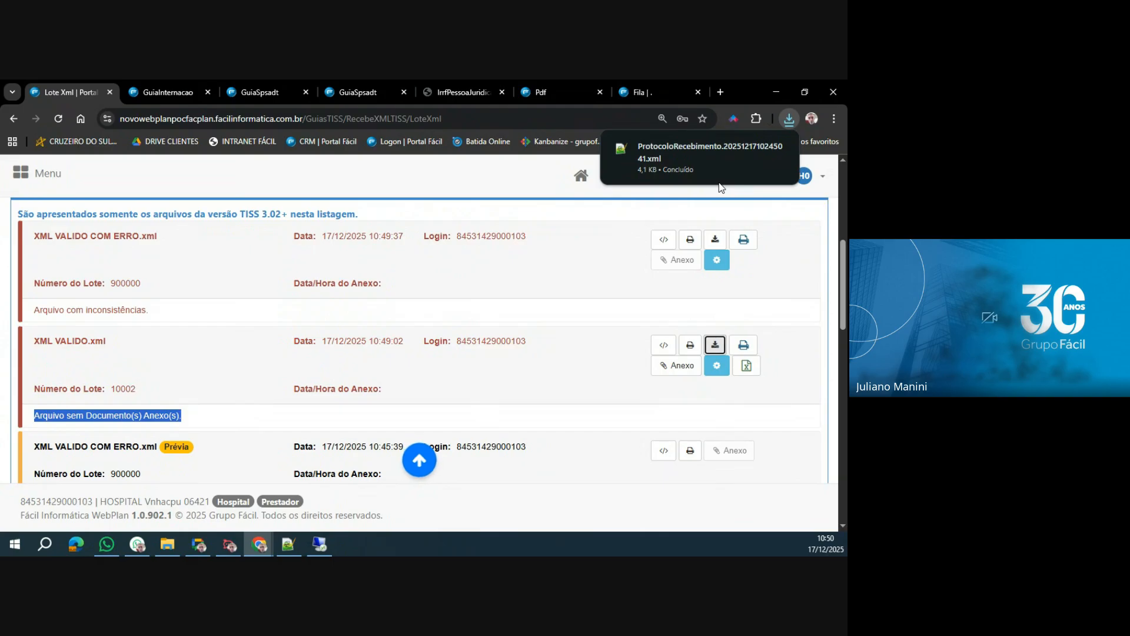
click(712, 141)
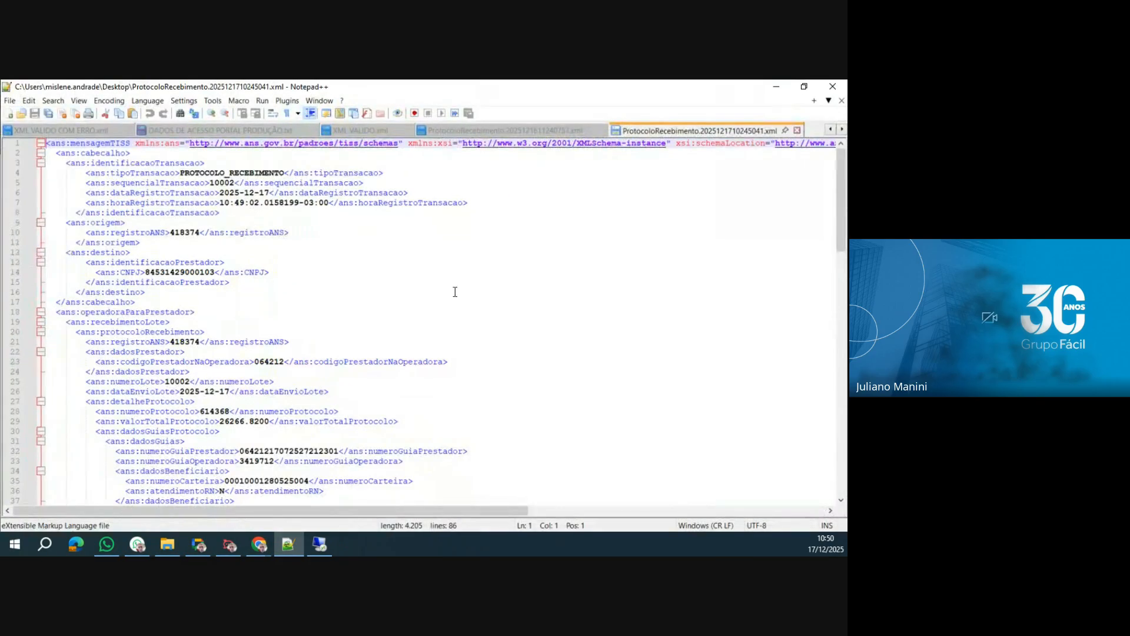
double_click(208, 174)
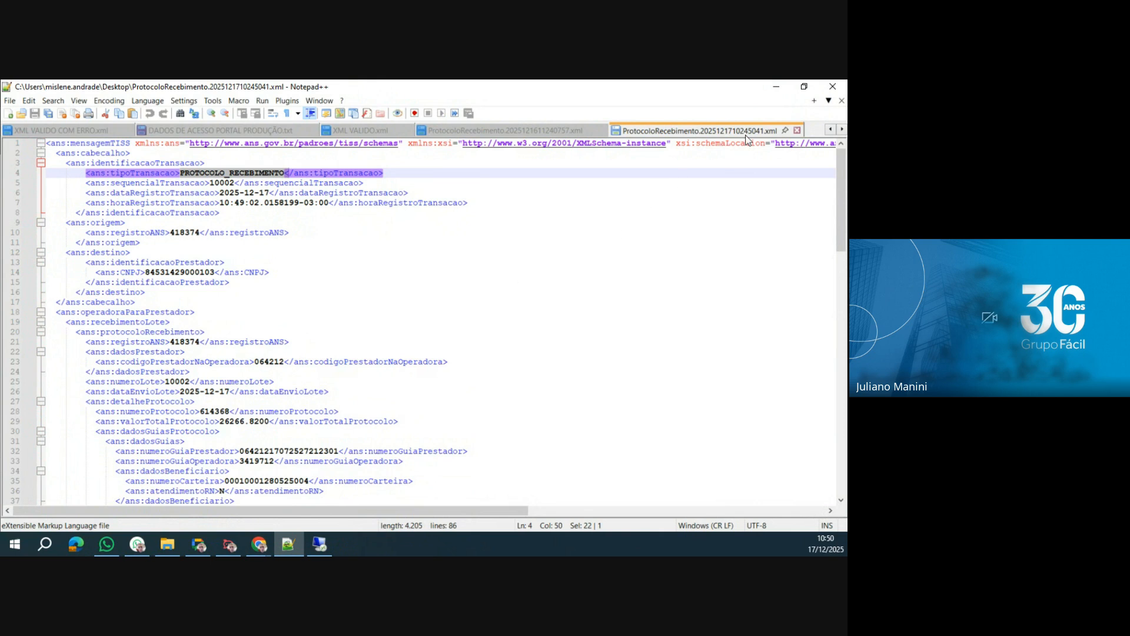
drag(689, 87, 0, 212)
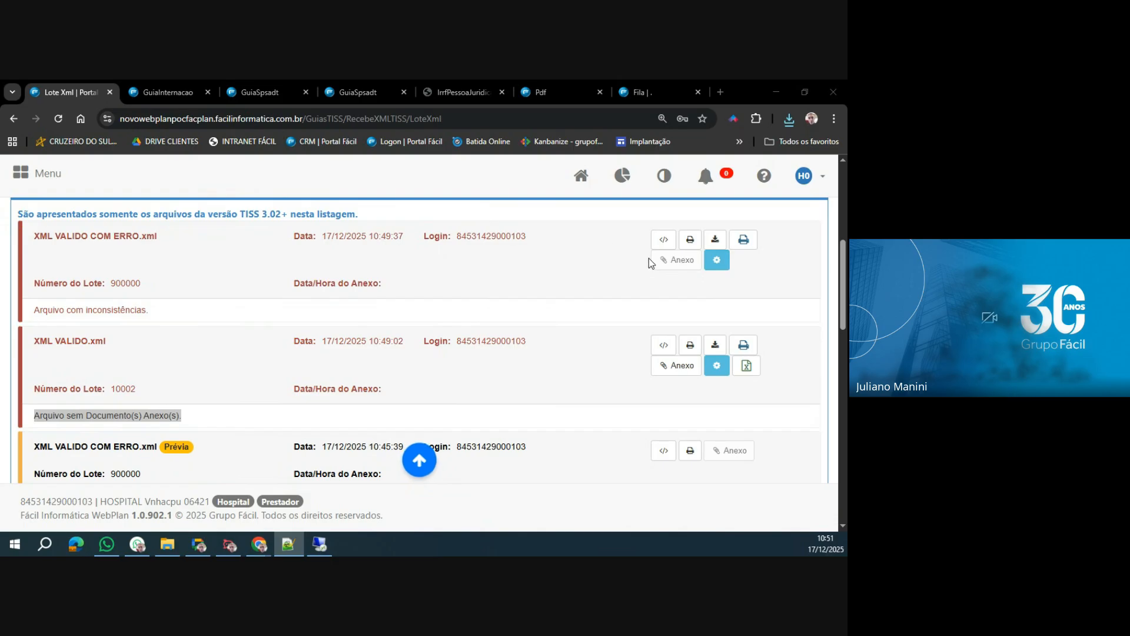
Open the Relatório Sintético of the submitted XML VALIDO.xml, check its beneficiary guias and totals, and close it.
click(750, 347)
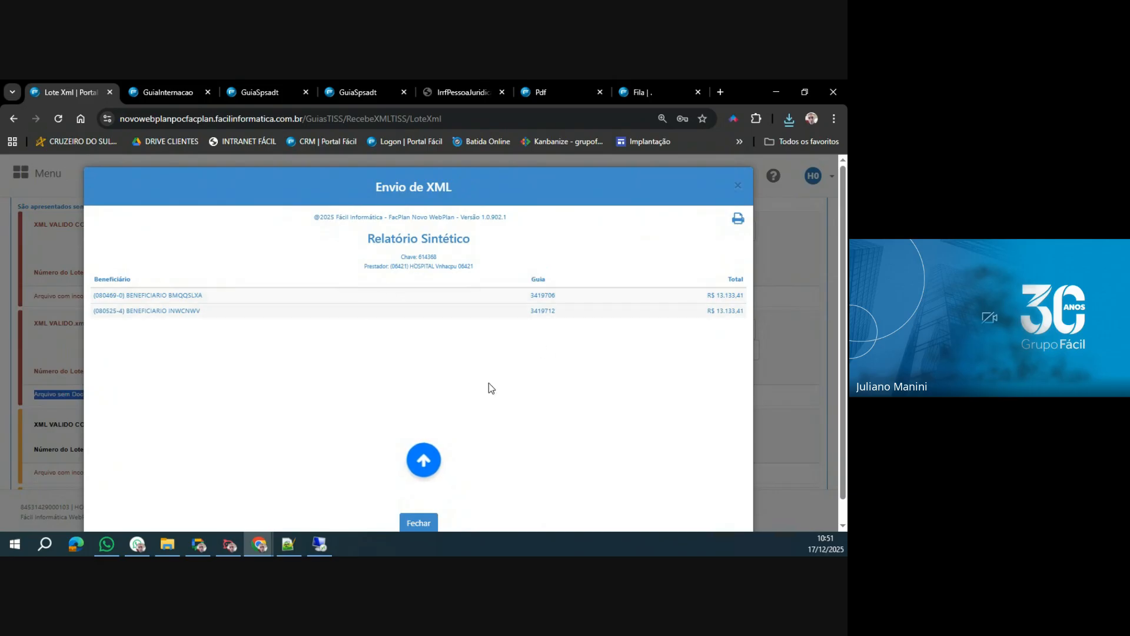
click(423, 530)
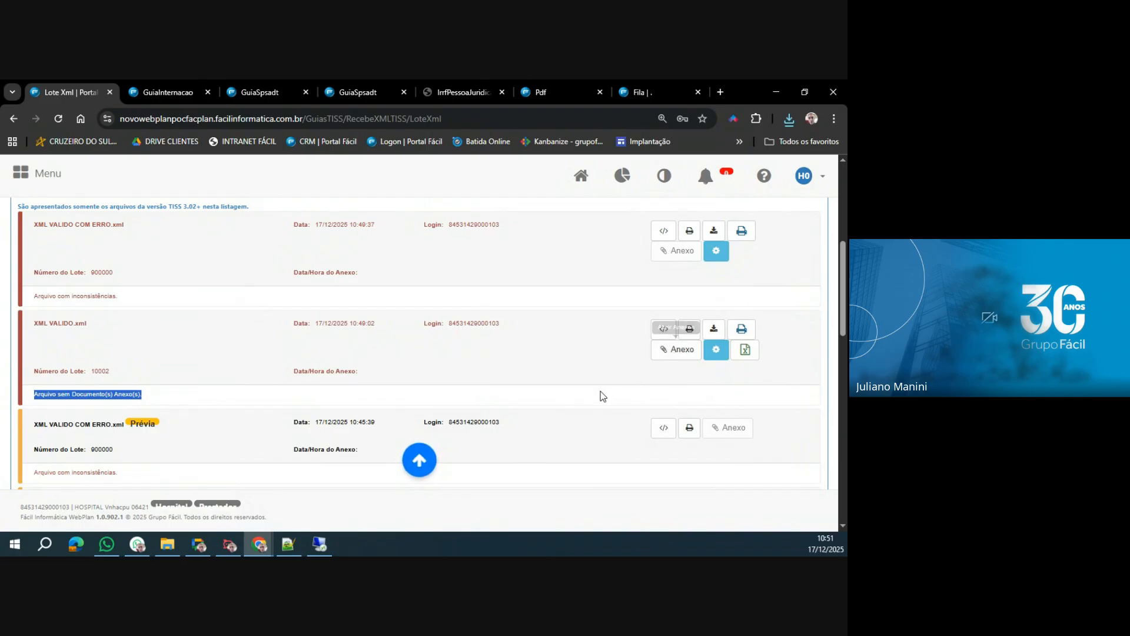
key(ctrl+plus)
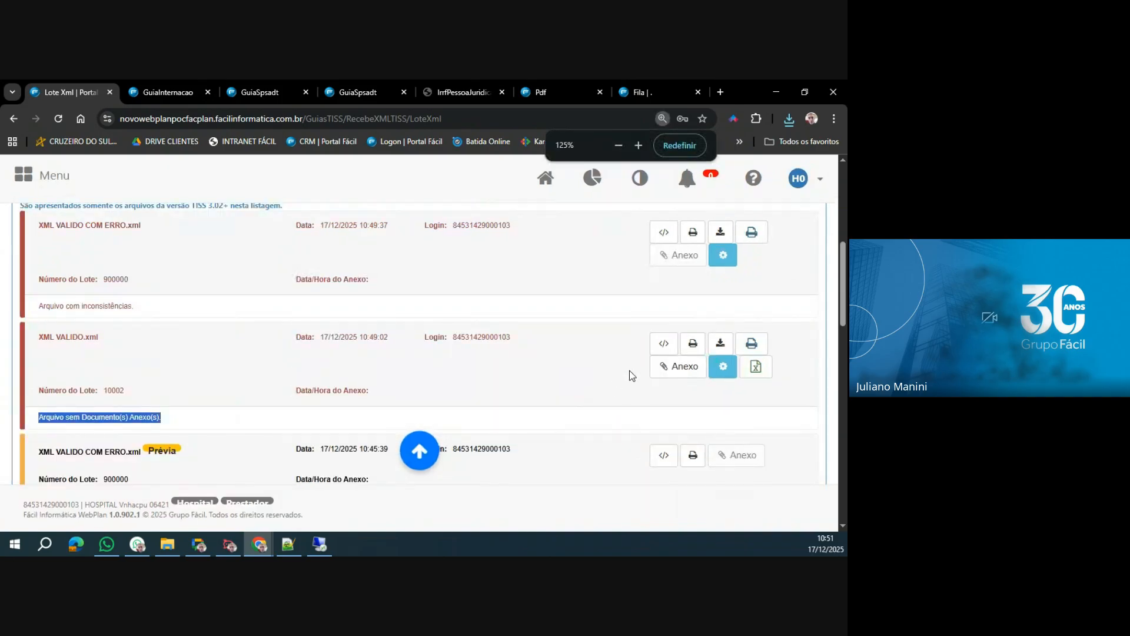
Attach LOGO GRUPO FÁCIL monocromatico_Prancheta 1-01.png from the Imagens folder to the submitted XML VALIDO.xml.
click(675, 375)
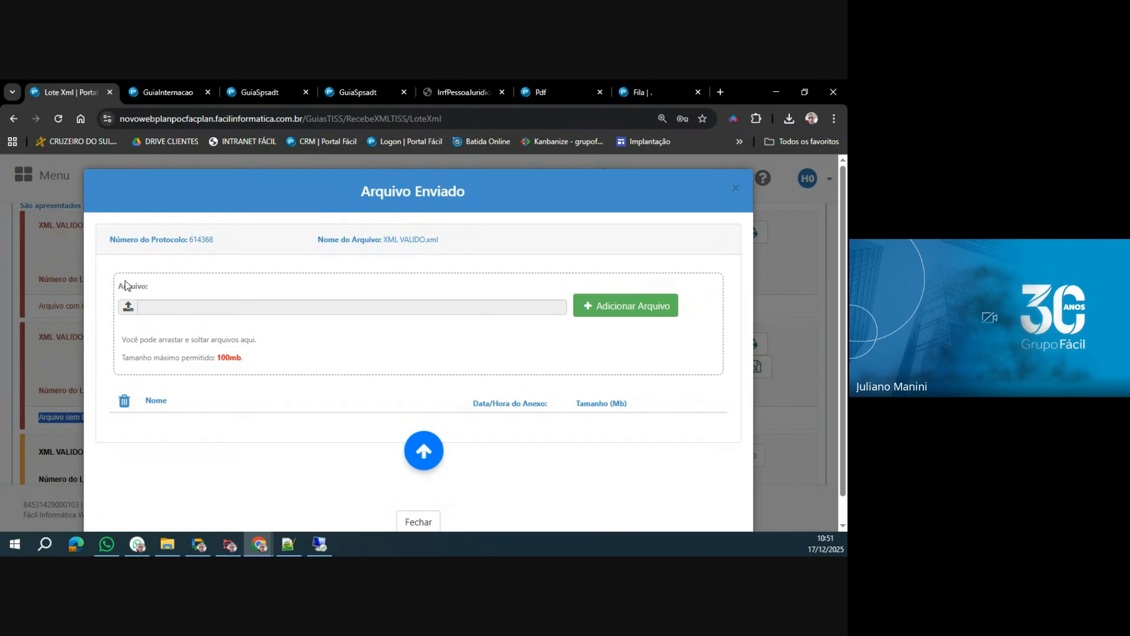
click(126, 307)
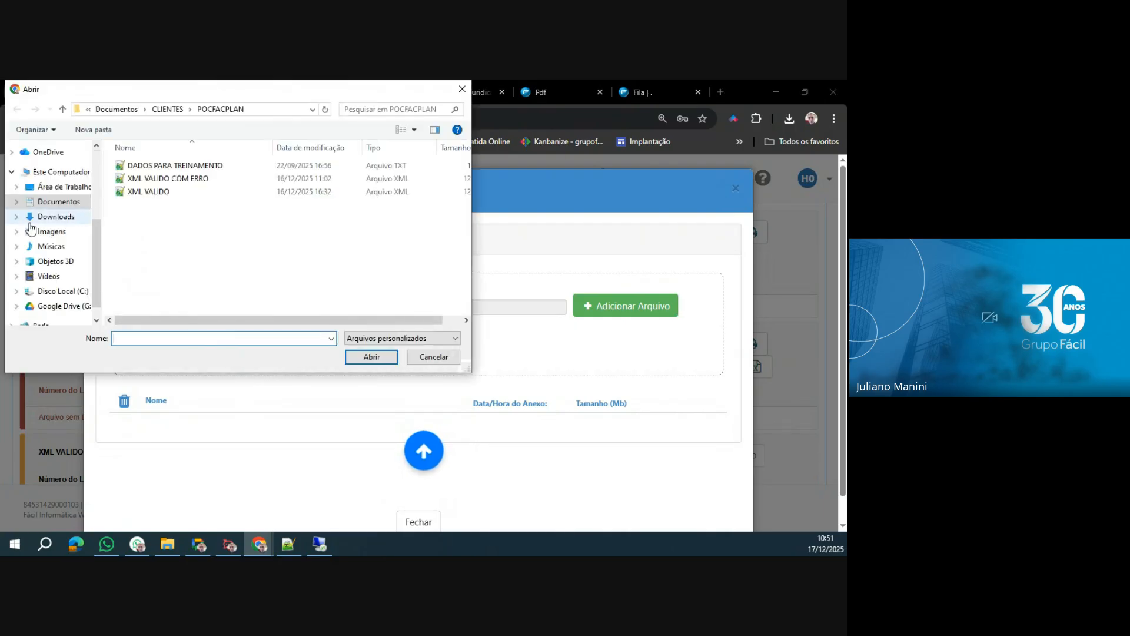
click(53, 231)
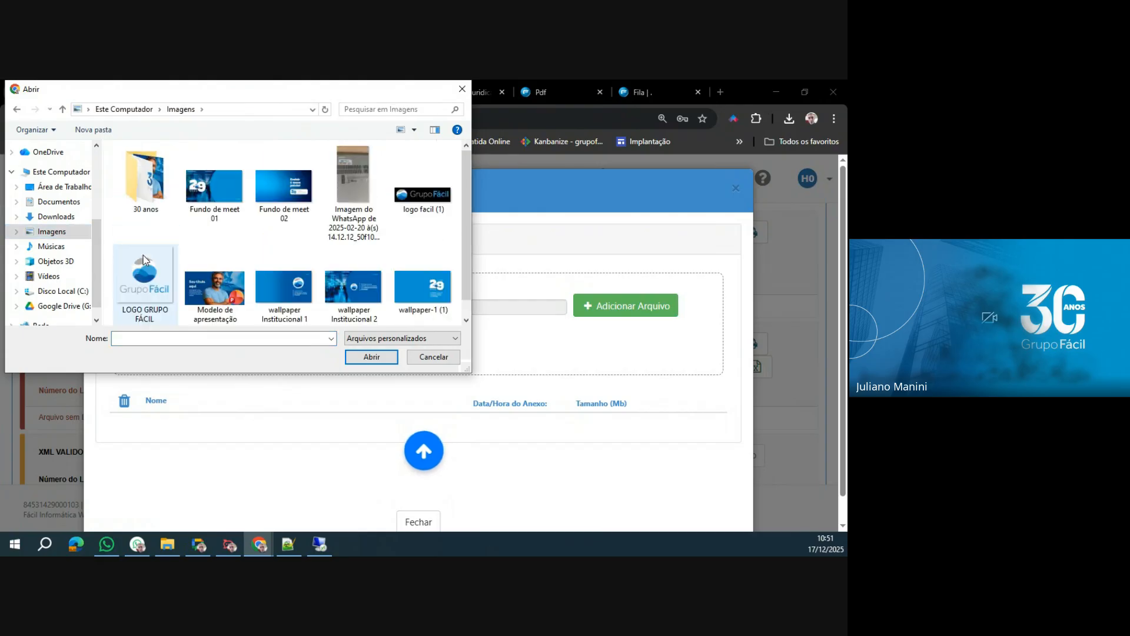
double_click(152, 297)
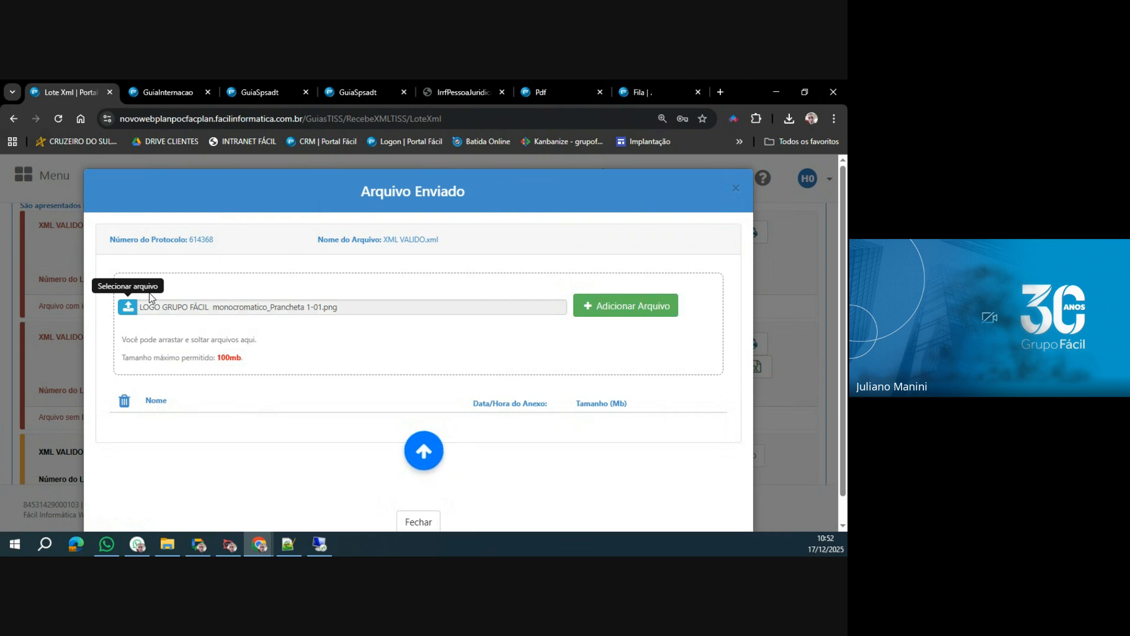
click(637, 311)
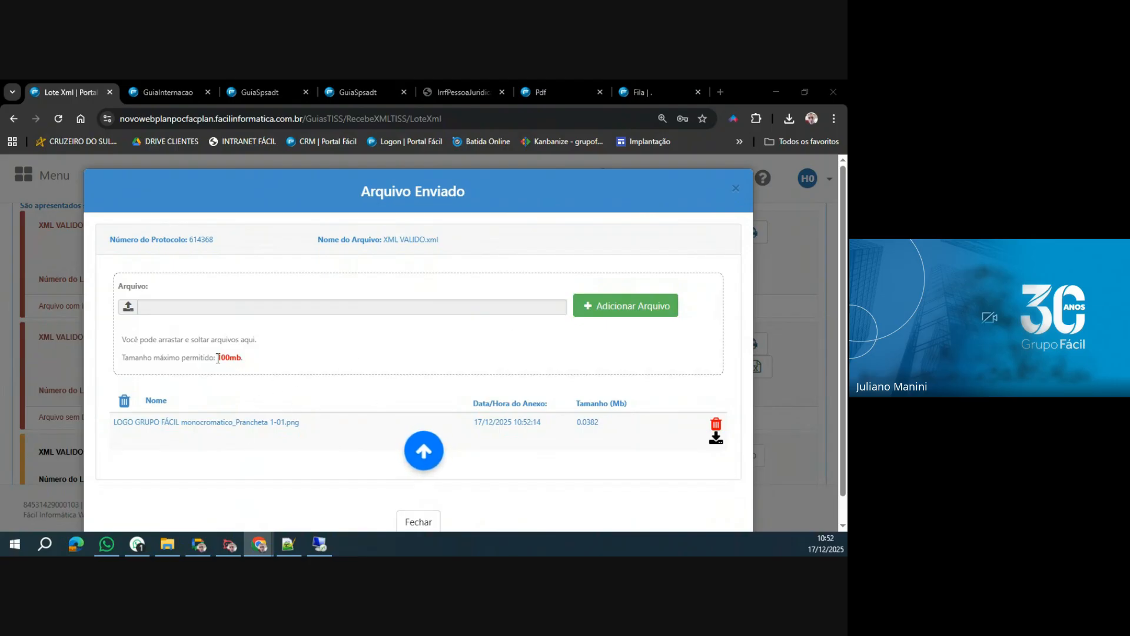
Highlight the maximum allowed attachment size and close the Arquivo Enviado window of XML VALIDO.xml.
drag(216, 357, 259, 364)
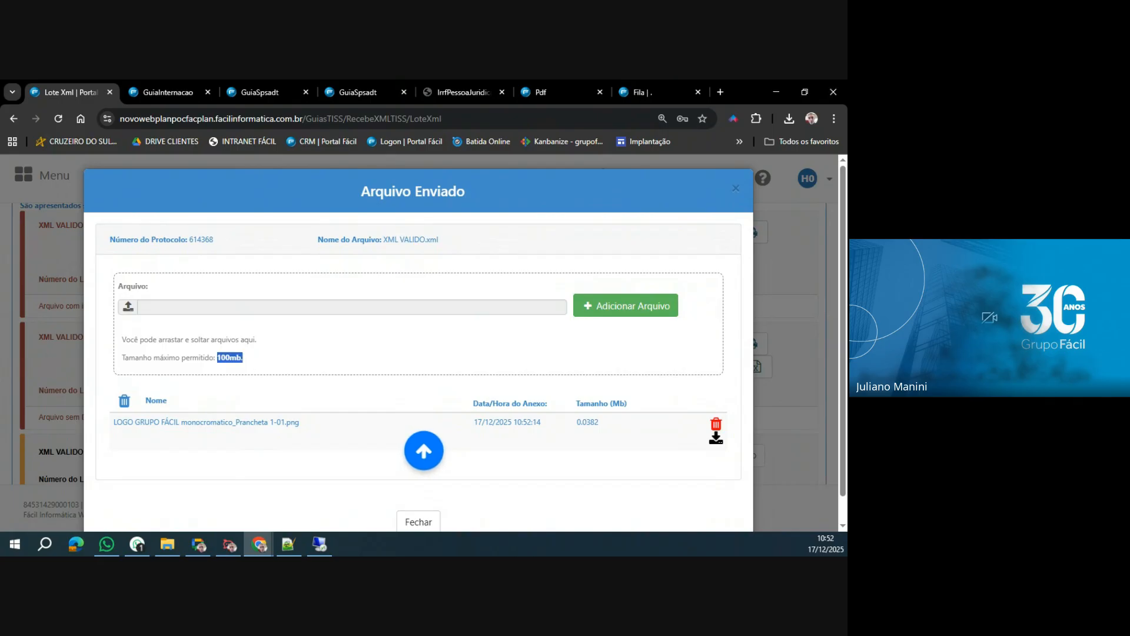
key(alt+Tab)
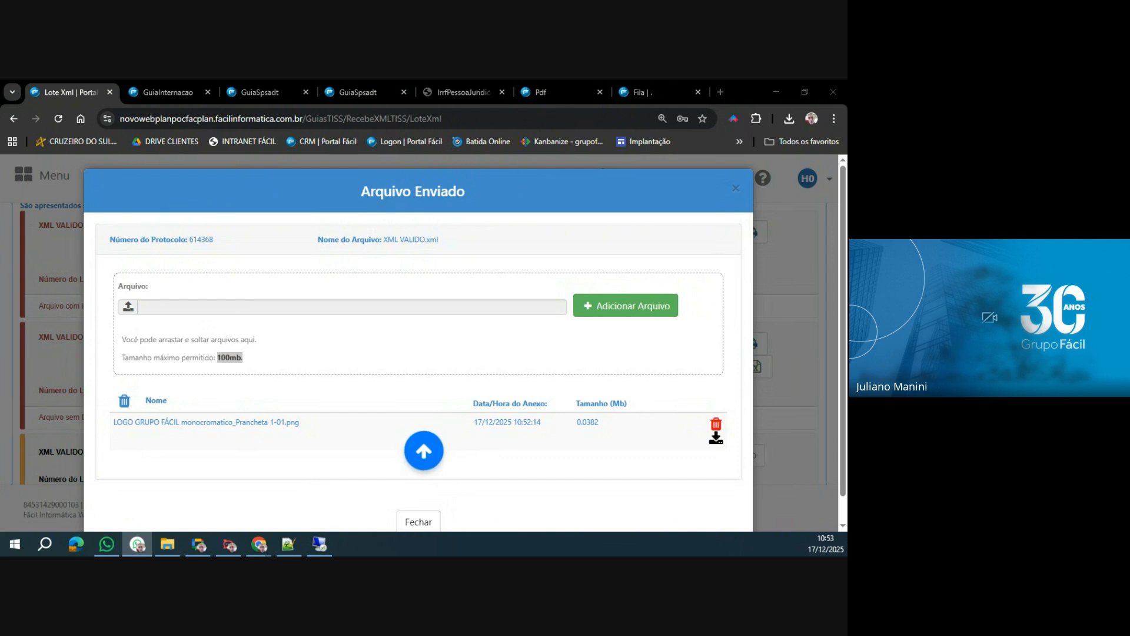
key(alt+Tab)
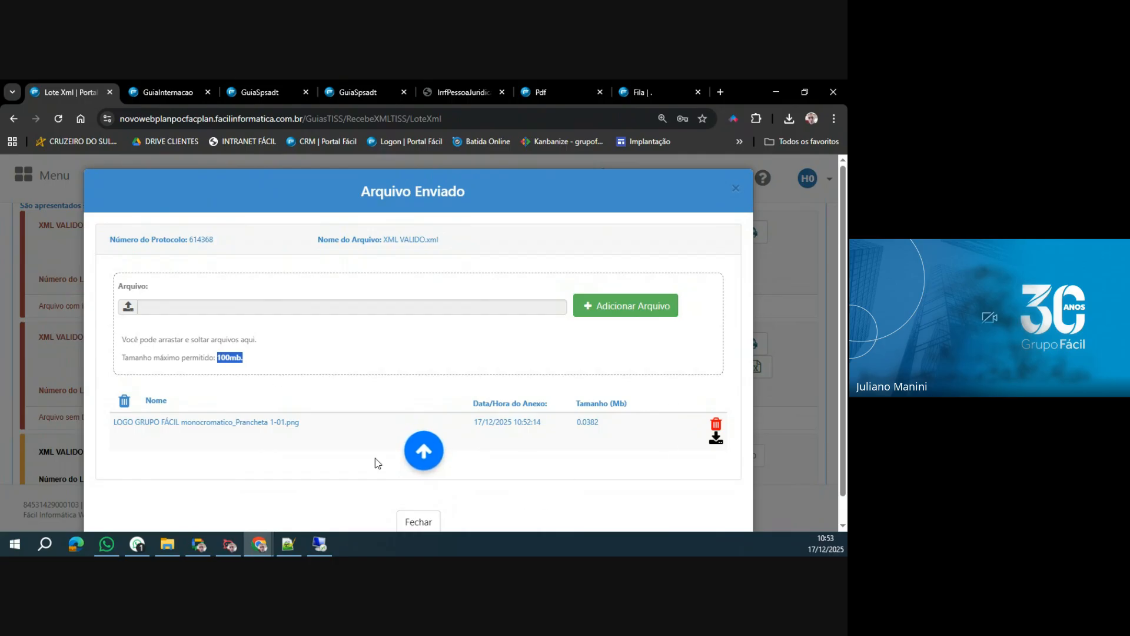
click(420, 525)
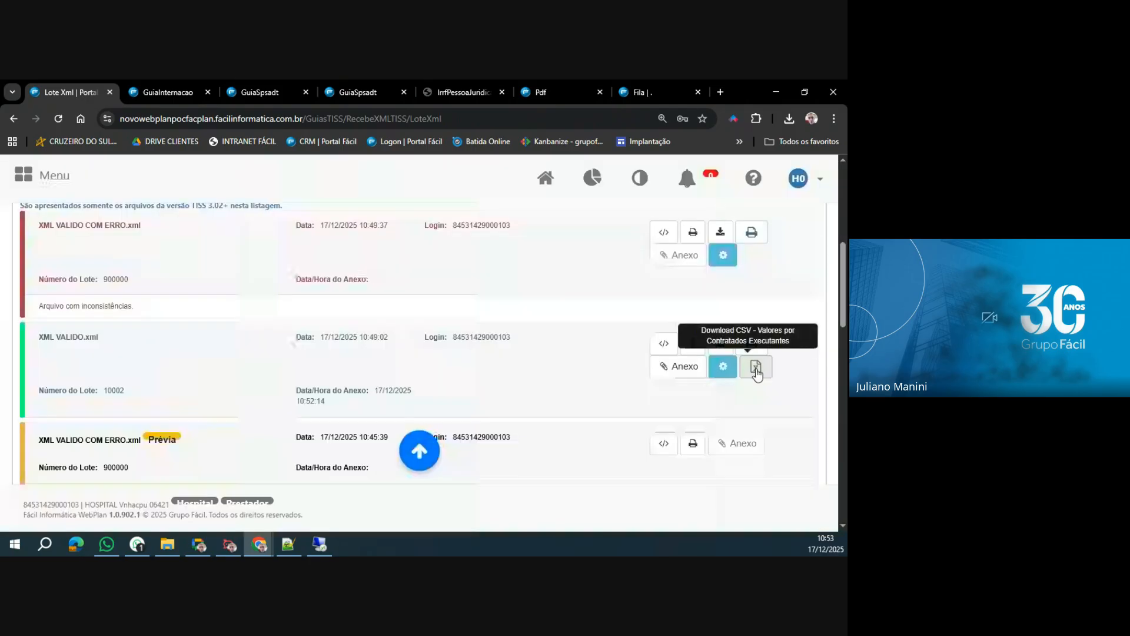
Check the status of the submitted XML VALIDO.xml and highlight its Situação value.
click(725, 373)
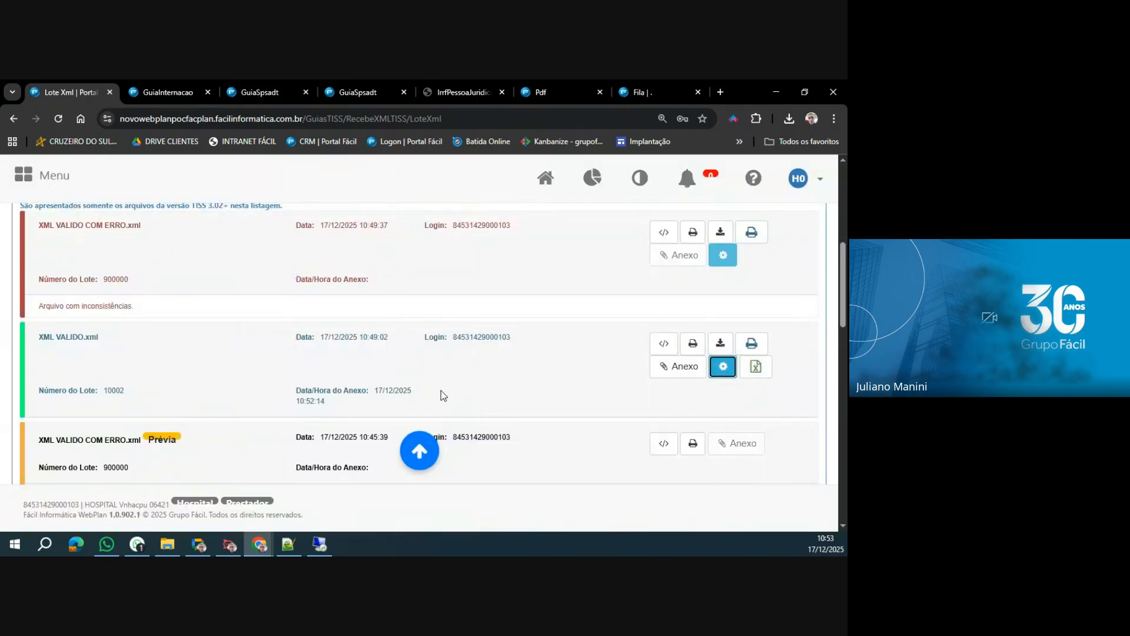
drag(552, 338, 618, 340)
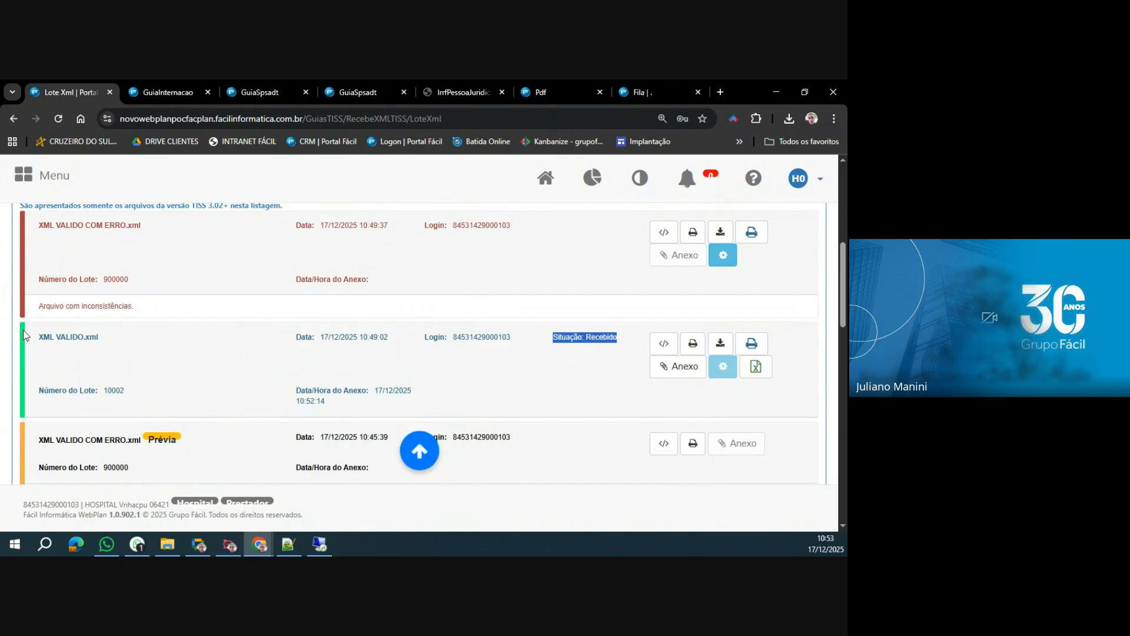
Save the Valores por Contratados Executantes CSV of XML VALIDO.xml to Área de Trabalho as XML VALIDO_VALORES (2) and open it in Excel without data conversion.
click(763, 377)
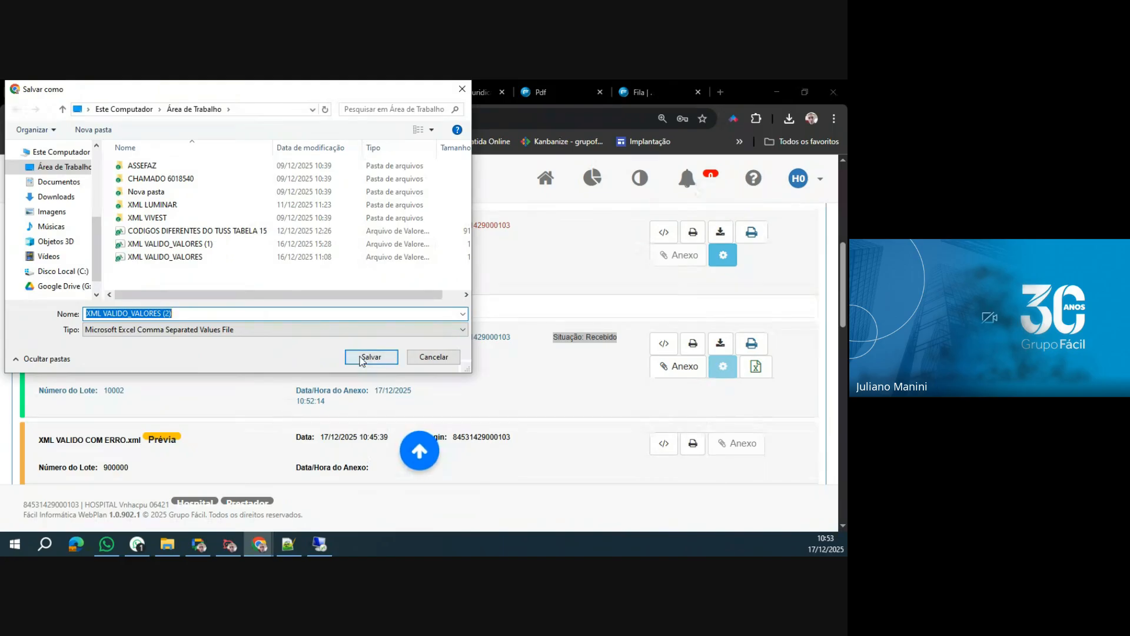
click(391, 357)
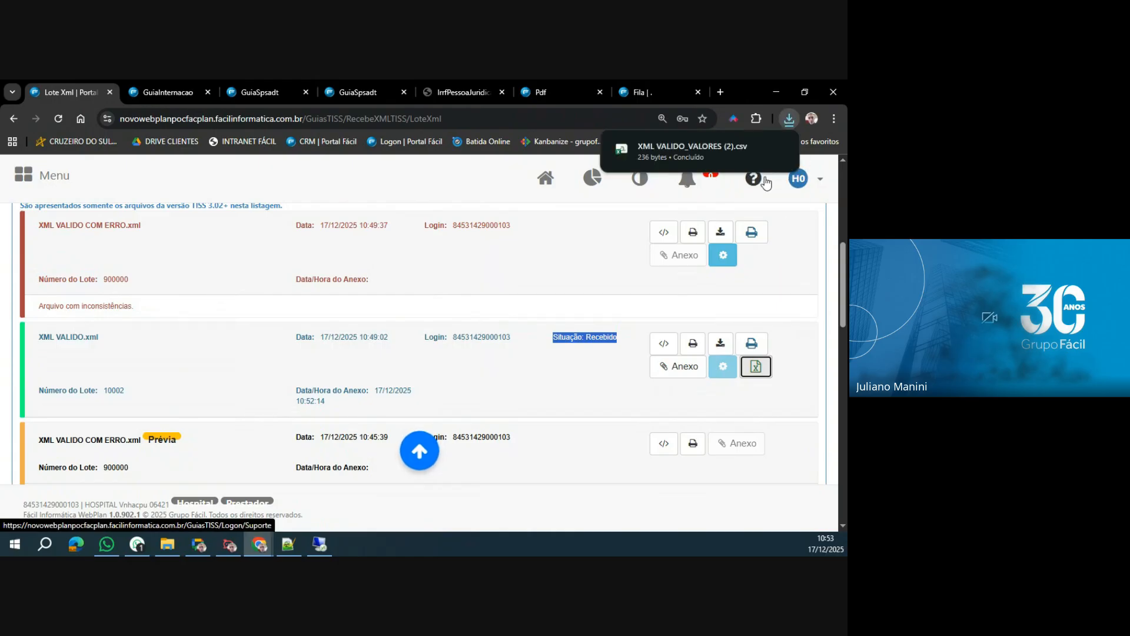
click(692, 157)
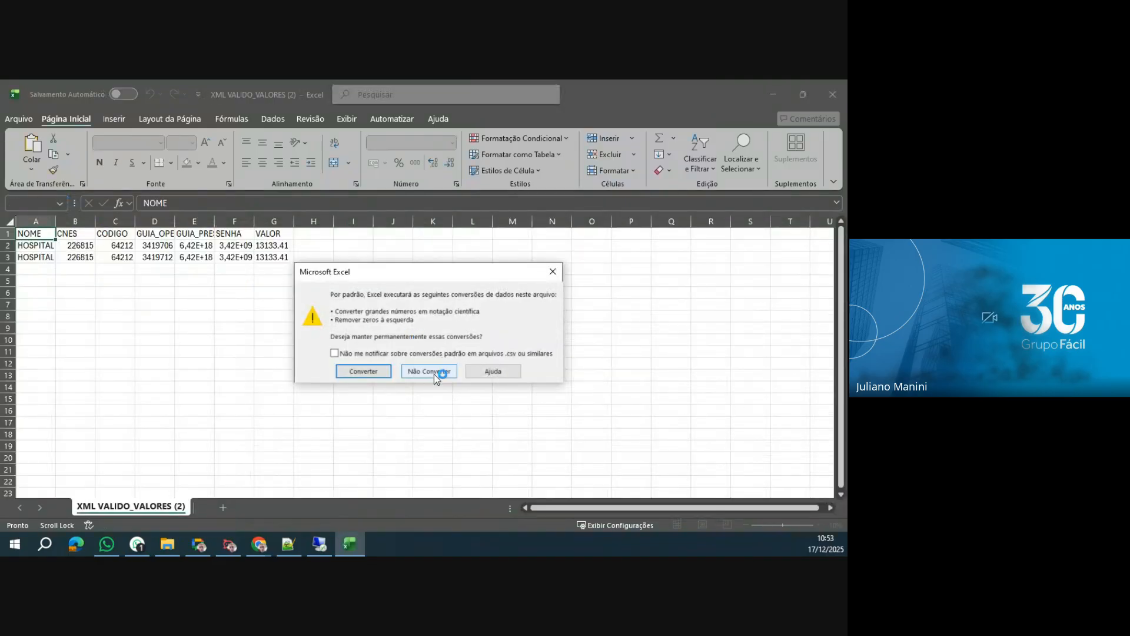
click(434, 372)
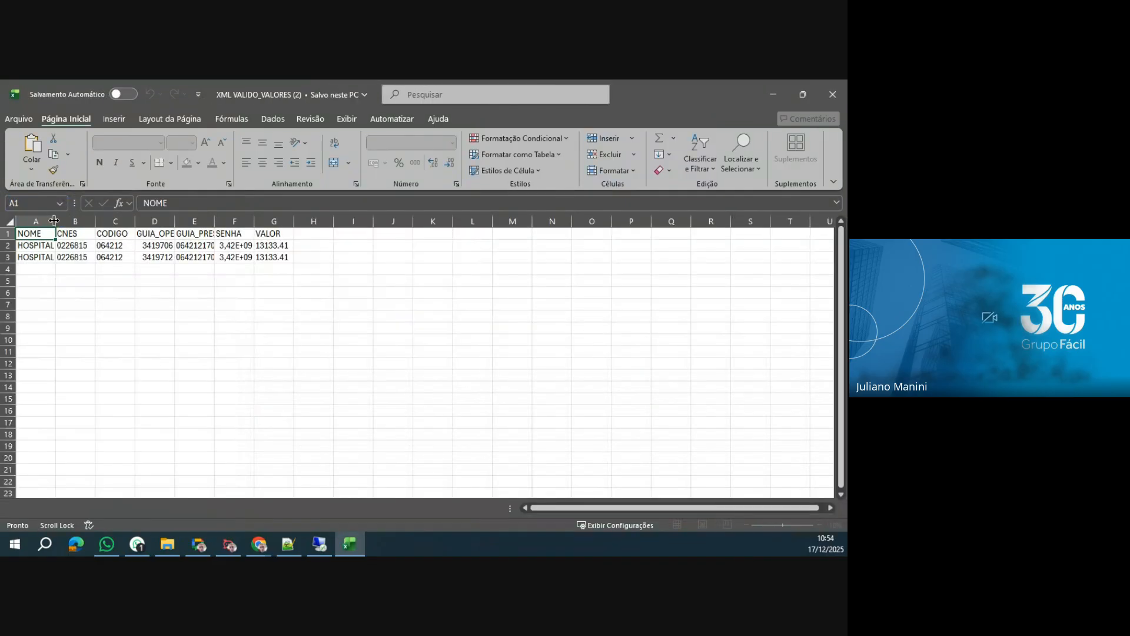
Fit the NOME column to its contents, highlight the first guia's row and its values, and close the spreadsheet.
double_click(55, 220)
drag(63, 243, 332, 249)
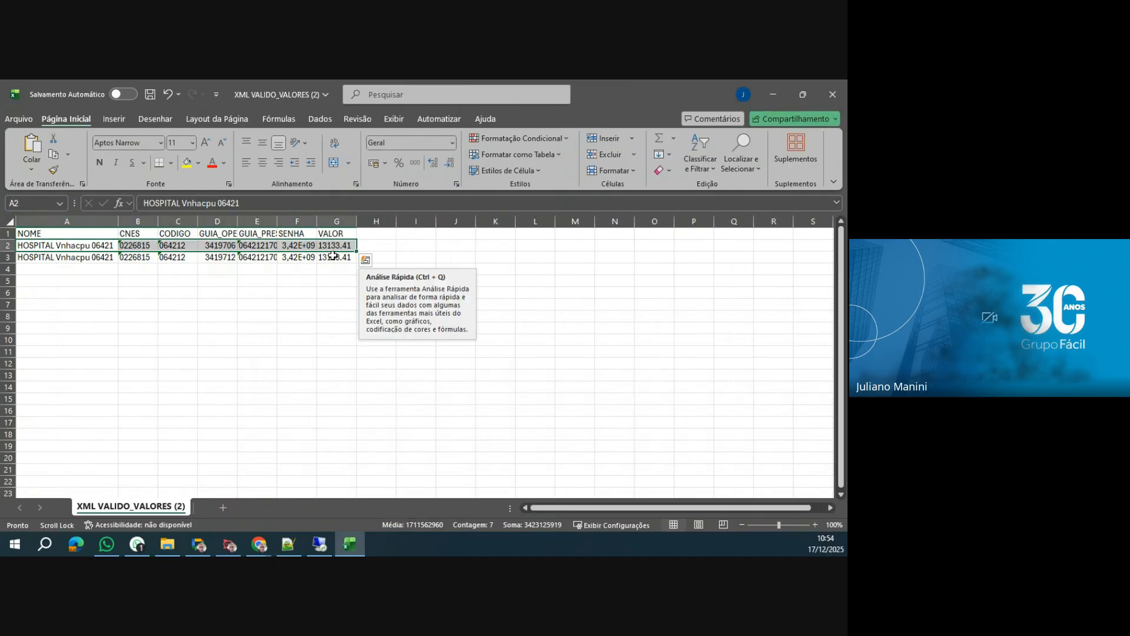
click(334, 257)
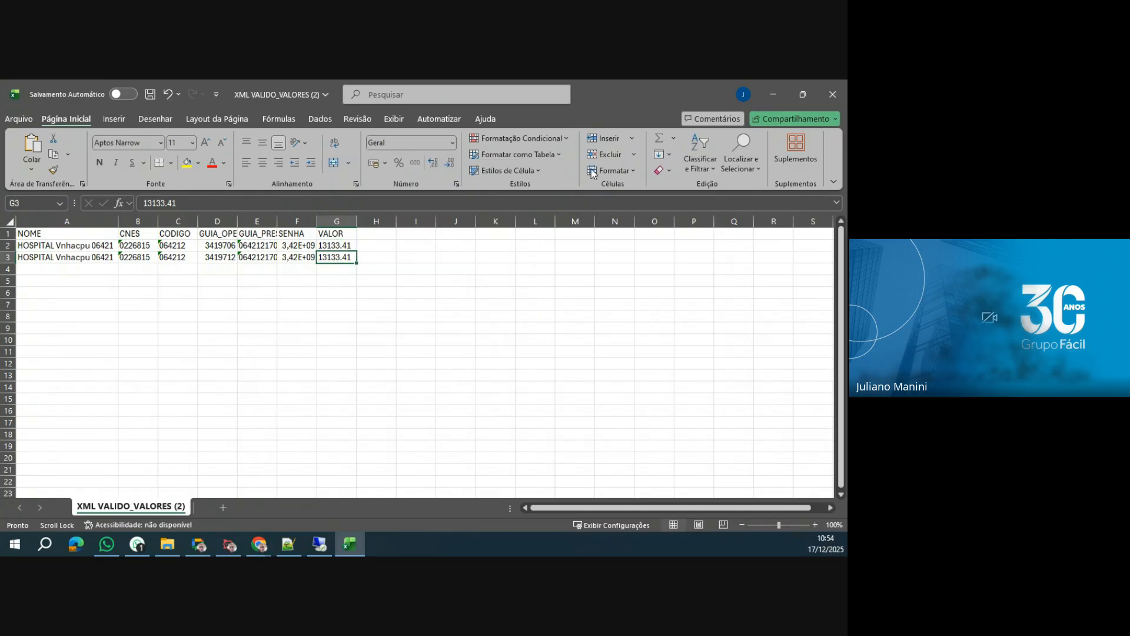
key(ctrl+w)
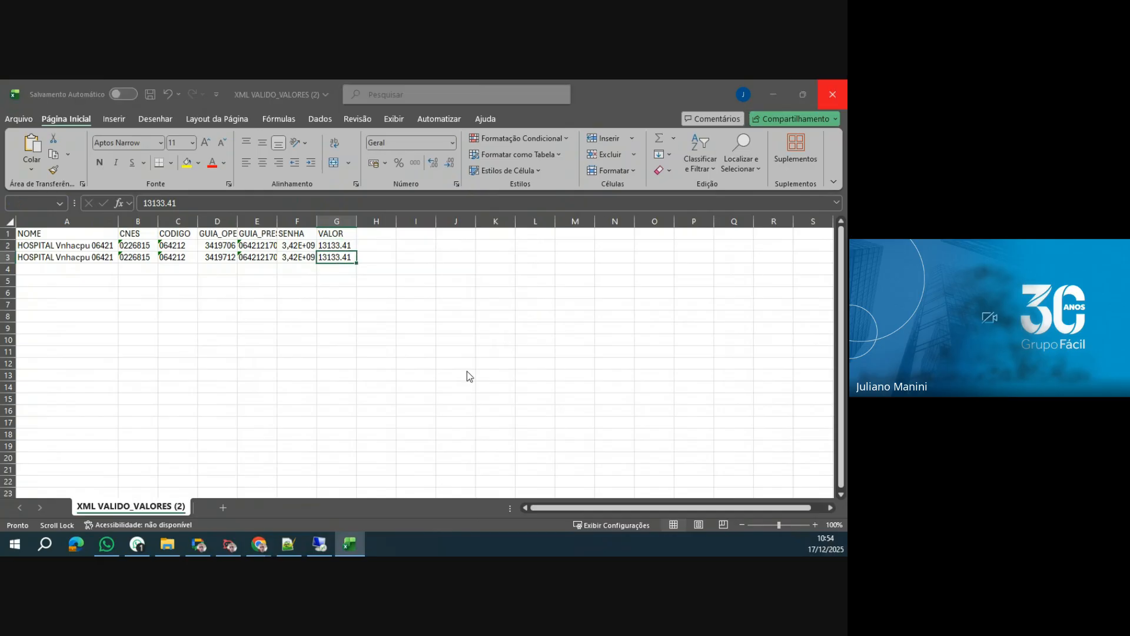
click(471, 400)
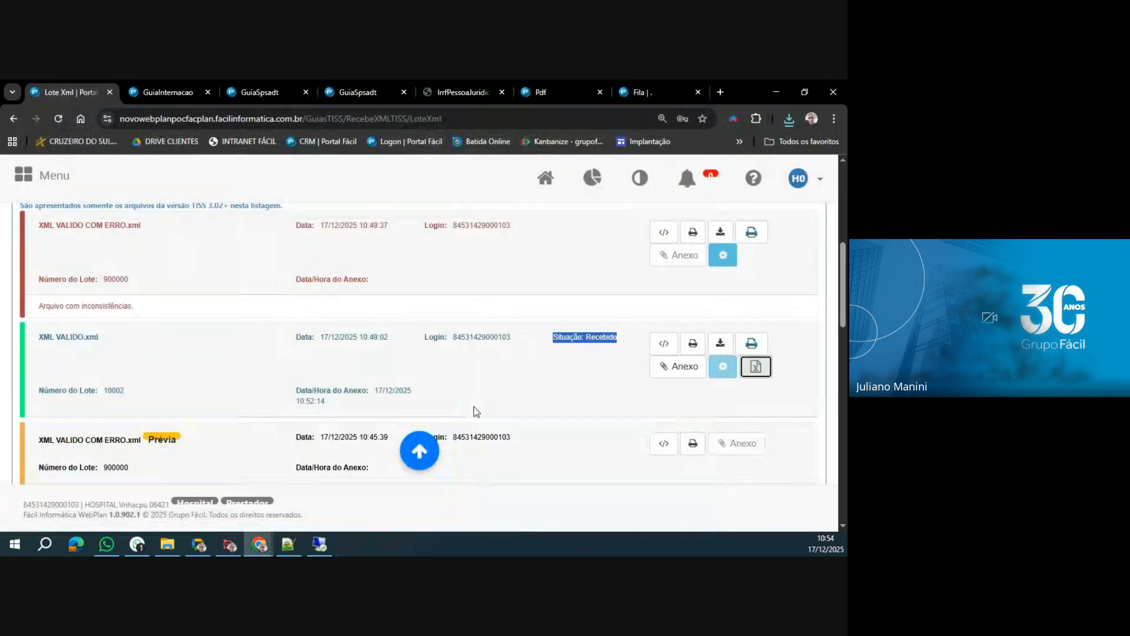
In WebPlan, open Faturamento dos Atendimentos and cancel the Enviado lot whose Data final is 30/11/2025.
scroll(380, 404, up, 6)
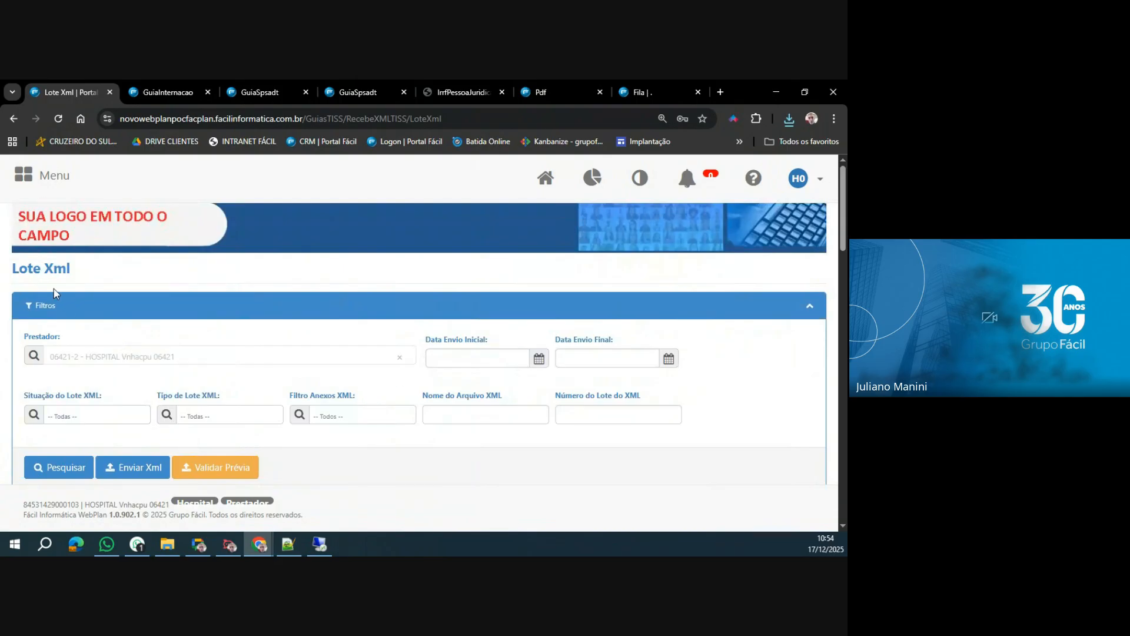
click(23, 186)
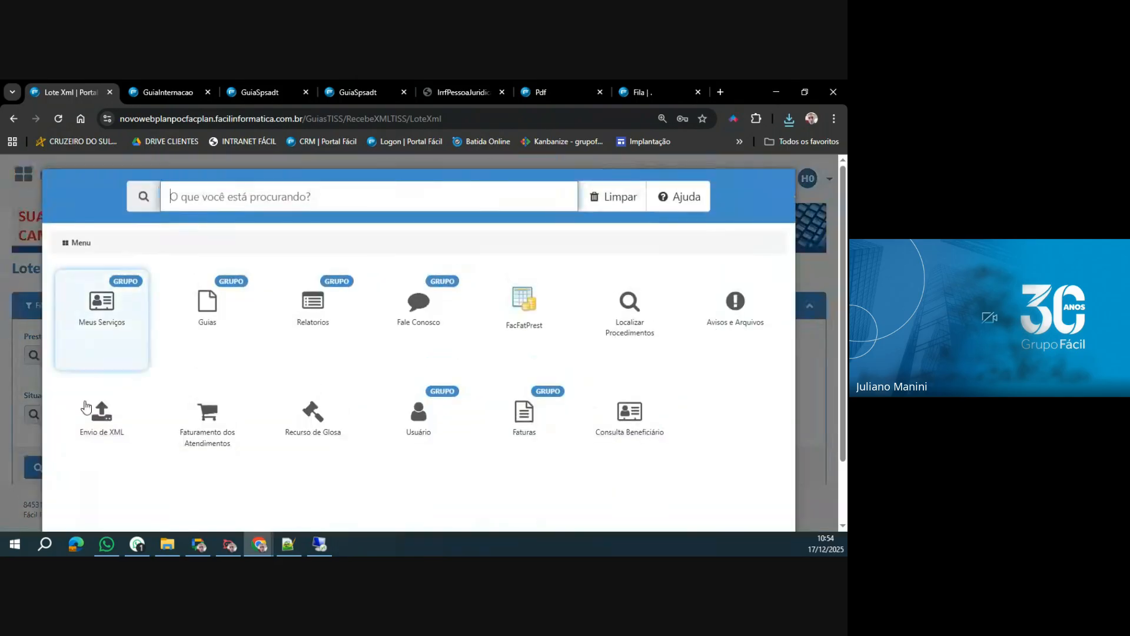
click(211, 428)
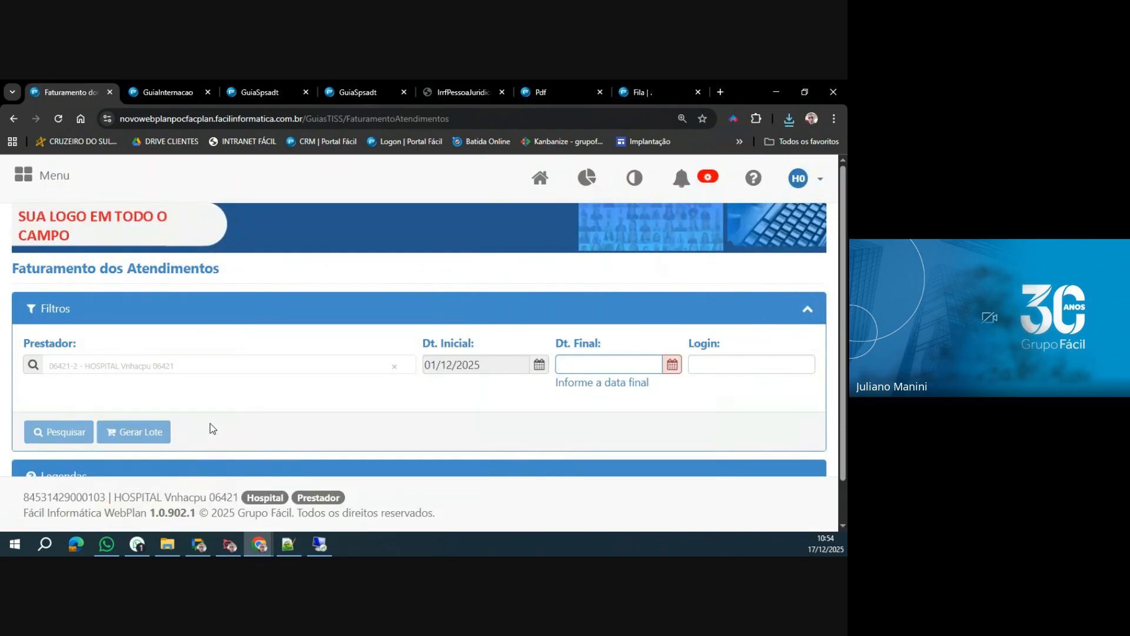
scroll(224, 423, down, 3)
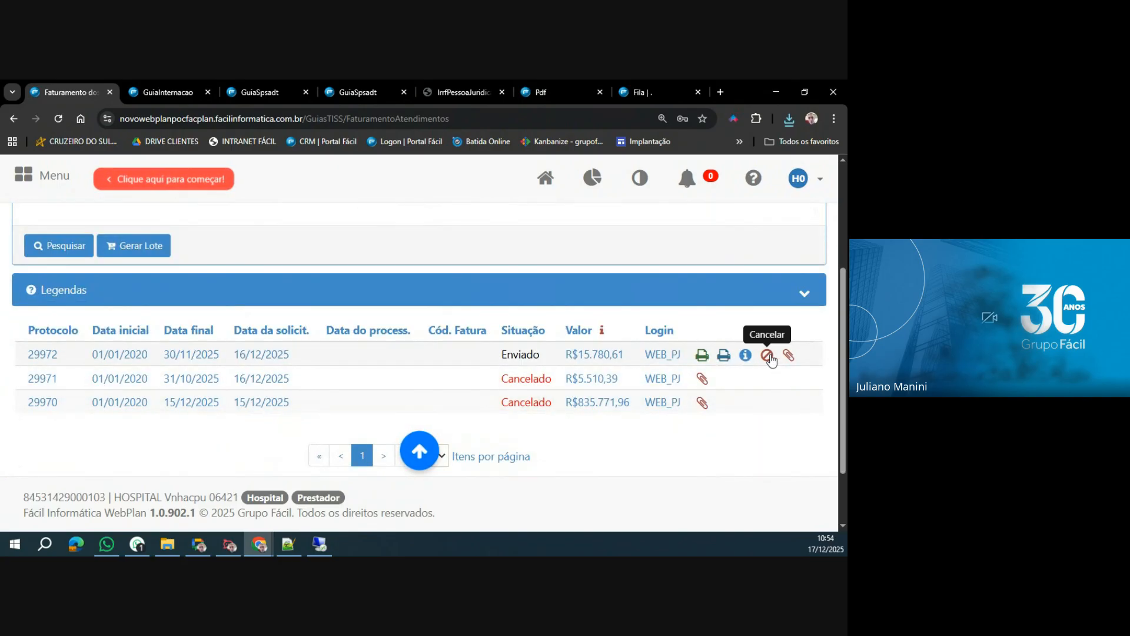
click(768, 356)
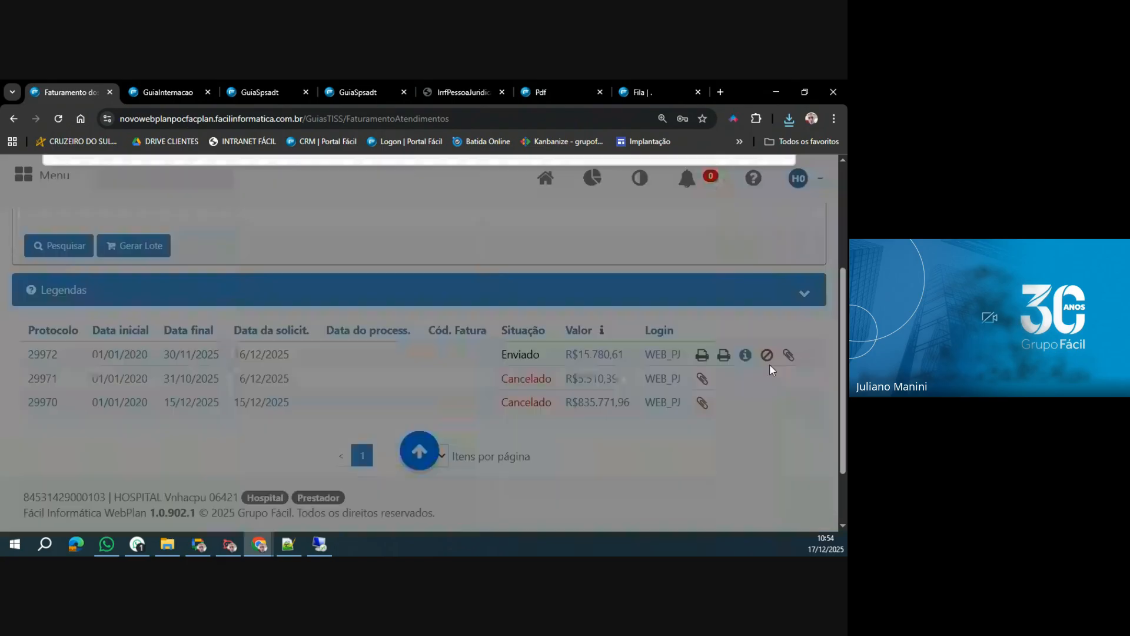
click(735, 205)
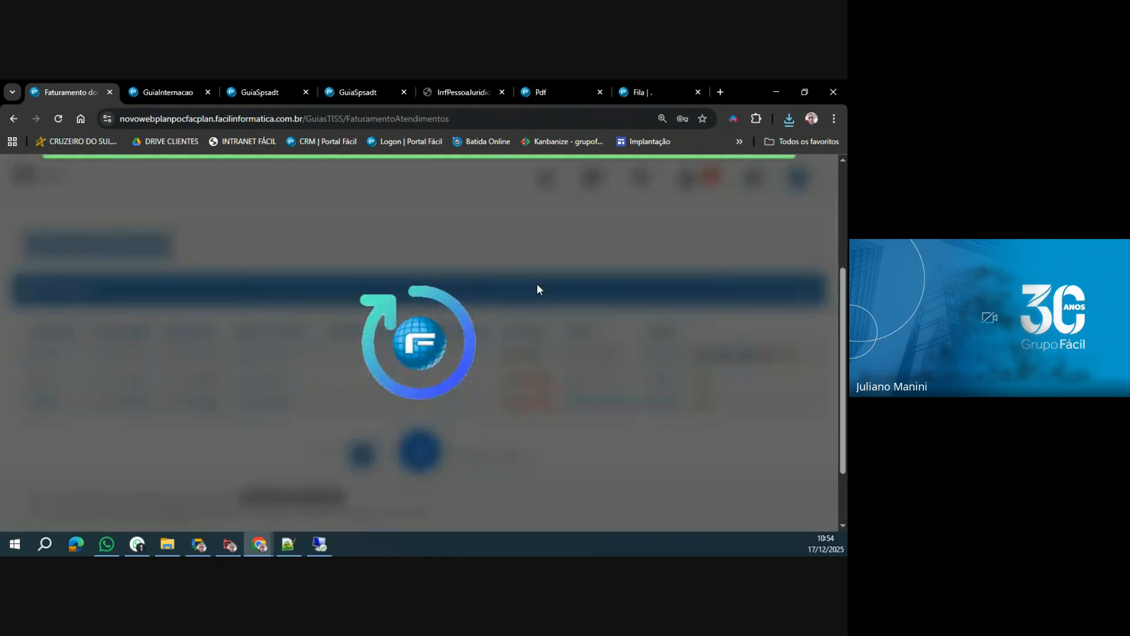
Set Dt. Final to 30/11/2025 and generate a new billing lot for the hospital, confirming the generation.
scroll(375, 353, up, 2)
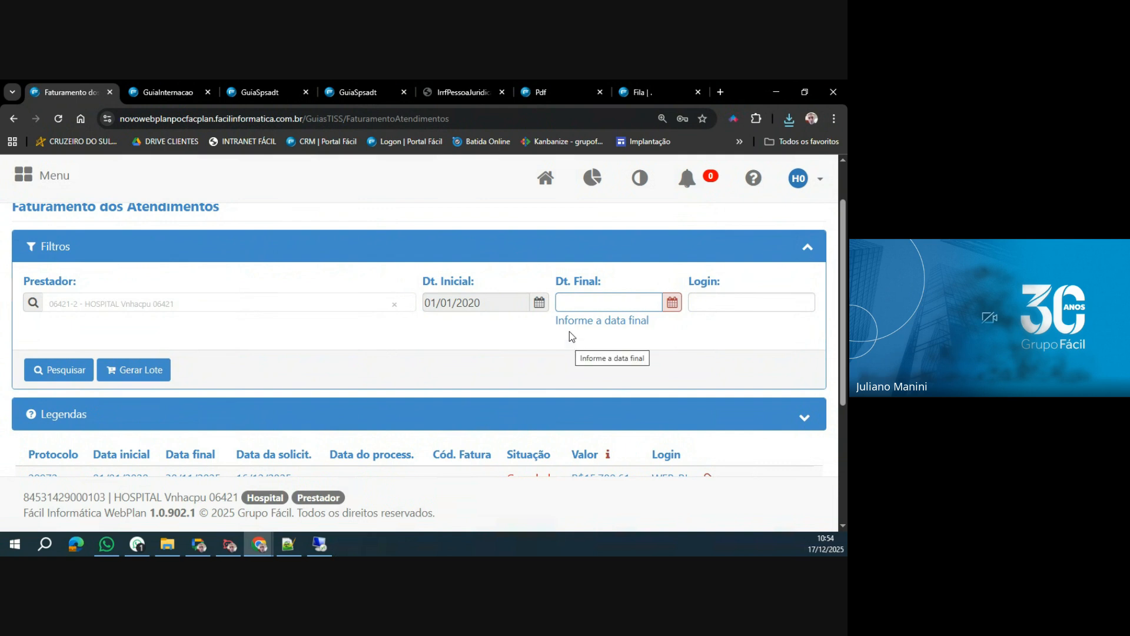
click(588, 302)
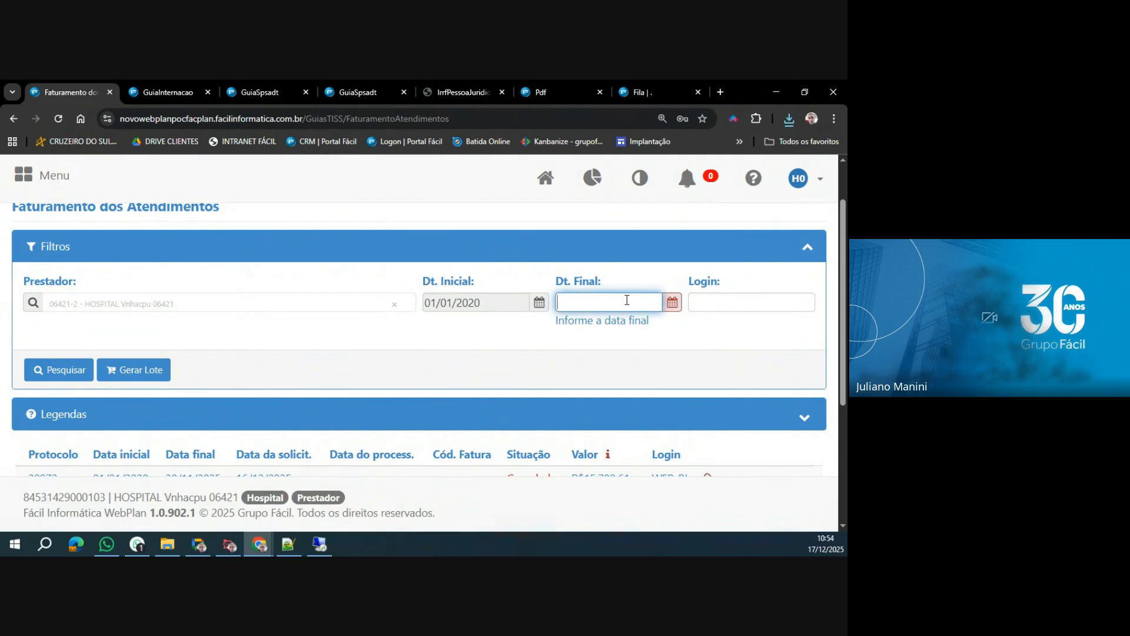
click(672, 304)
click(551, 329)
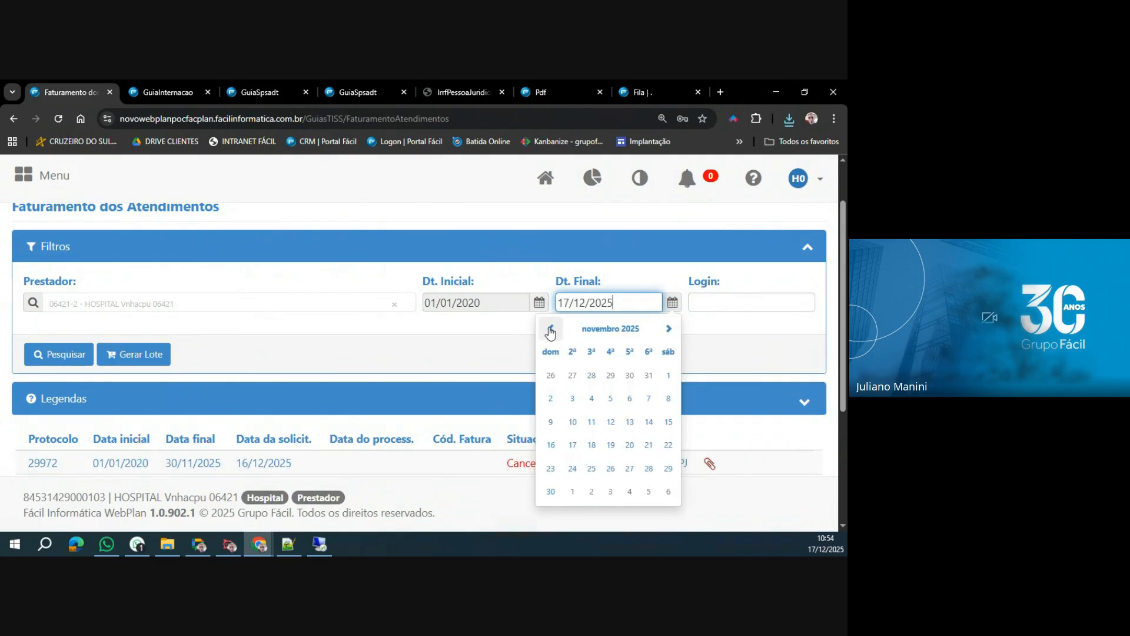
click(550, 492)
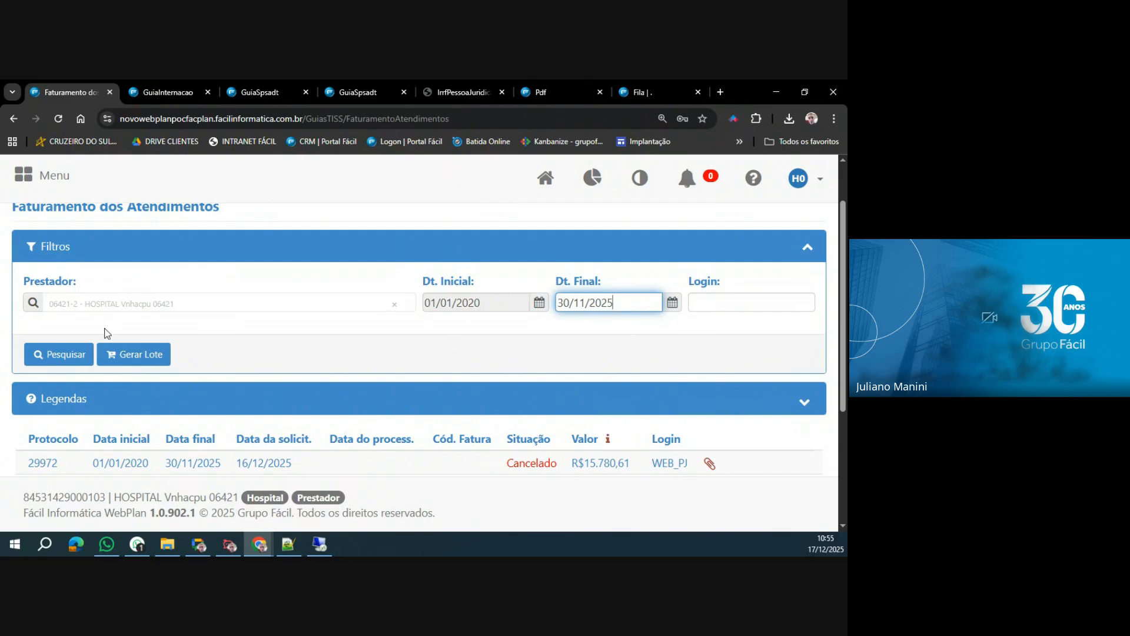
click(122, 358)
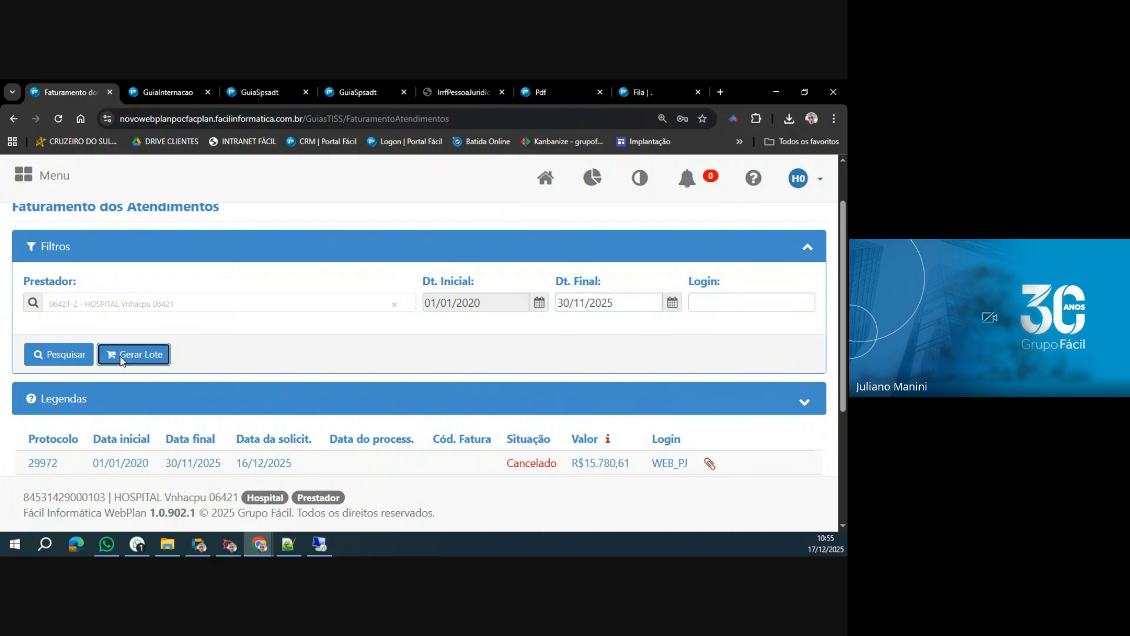
key(Return)
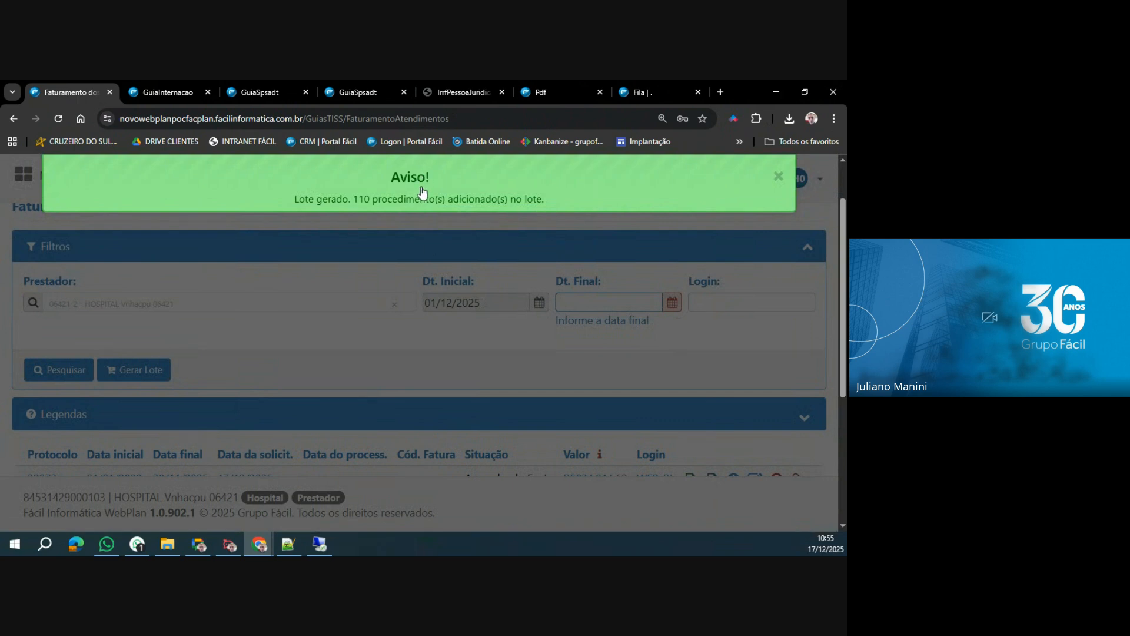
Highlight the Data final and Data da solicit. values of the new lot awaiting submission.
scroll(390, 371, down, 2)
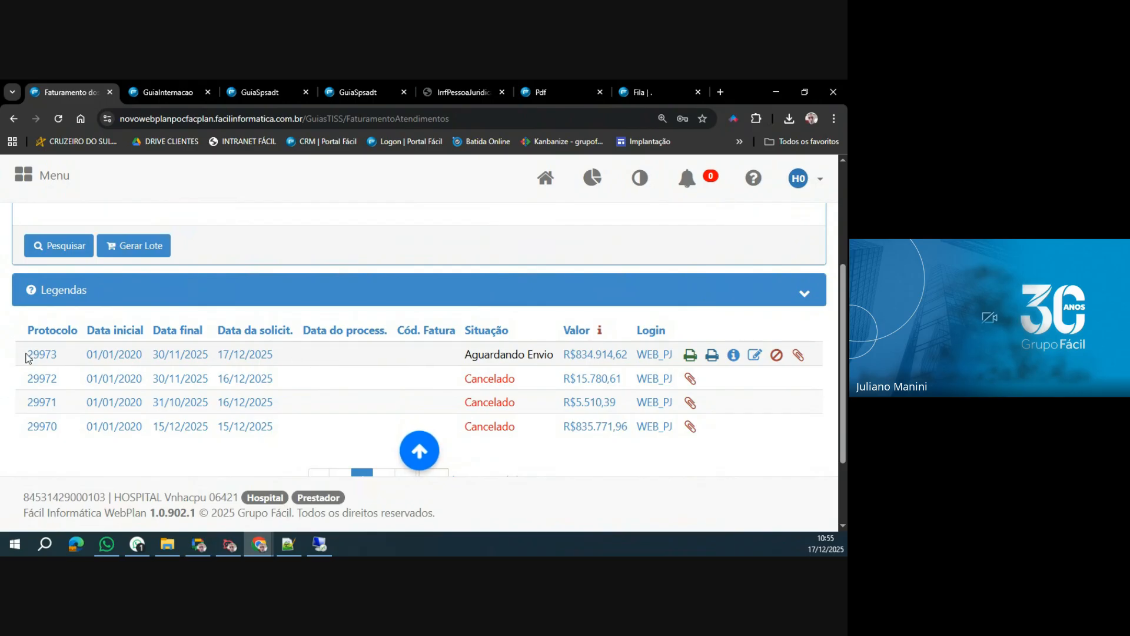
drag(28, 354, 207, 357)
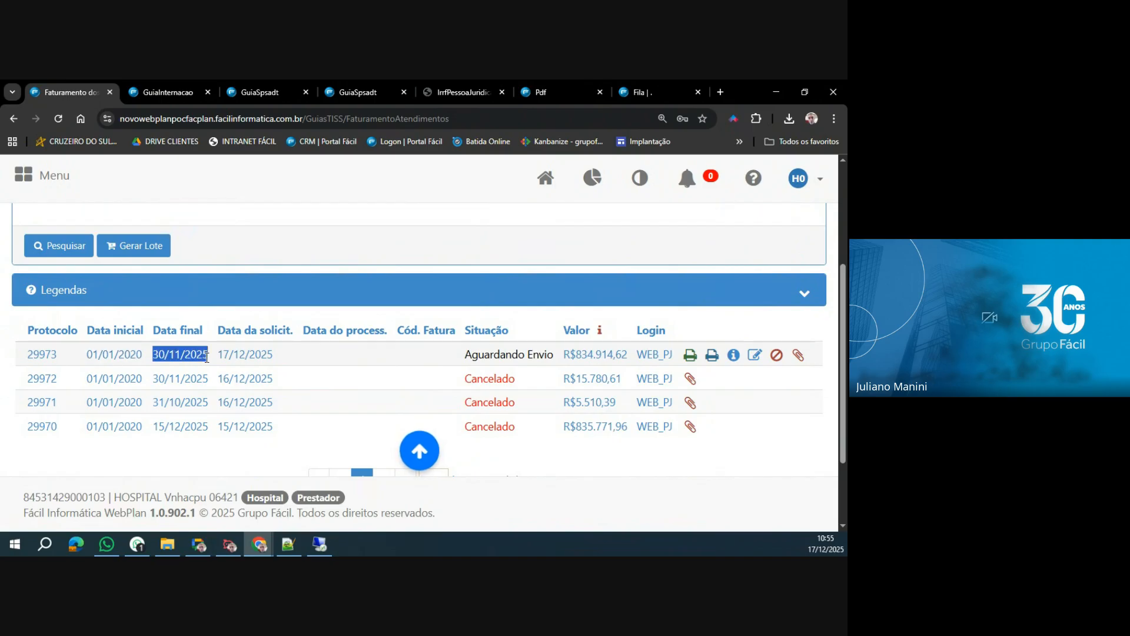
scroll(330, 373, up, 1)
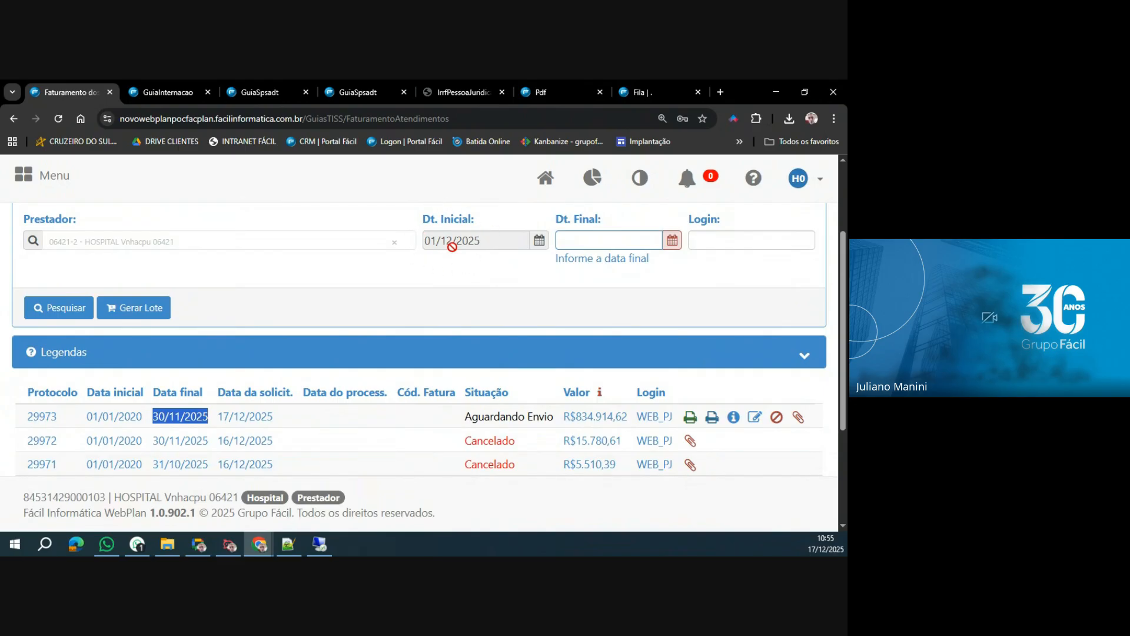
drag(219, 418, 273, 419)
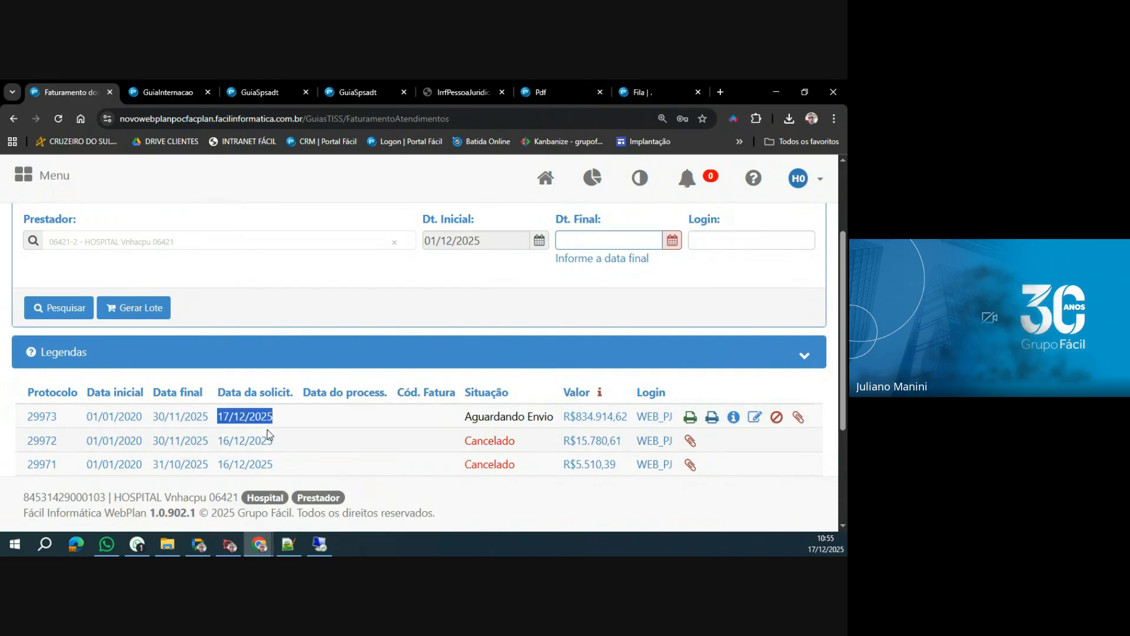
Highlight the new lot's Situação and Valor, review the guias on pages 1 and 2 of its details, and return to the lot list.
drag(467, 419, 623, 419)
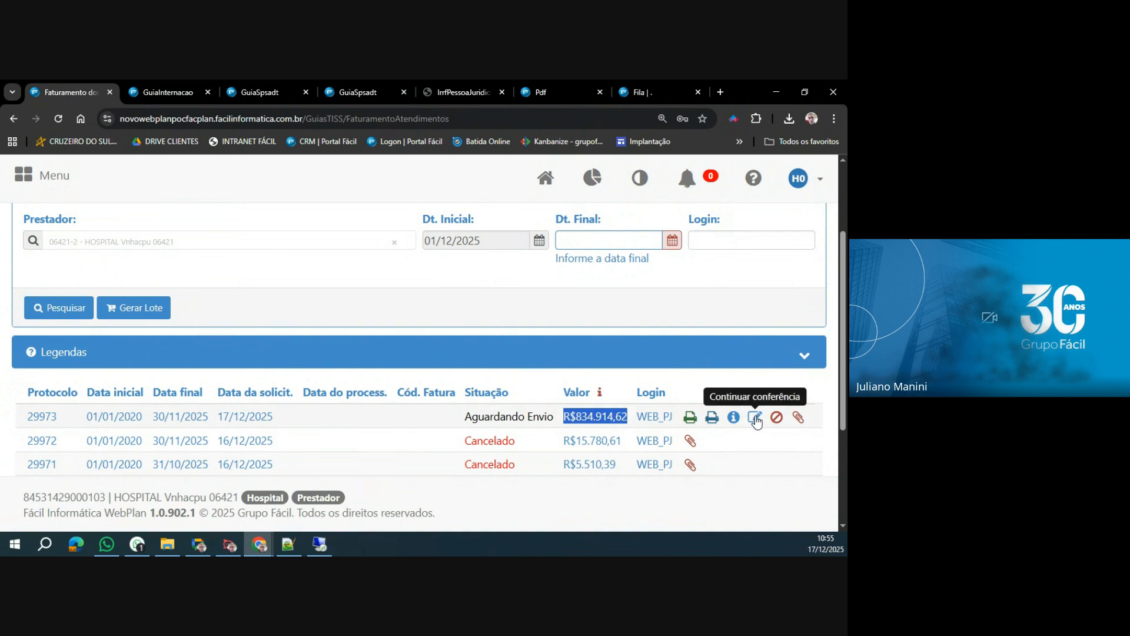
click(733, 419)
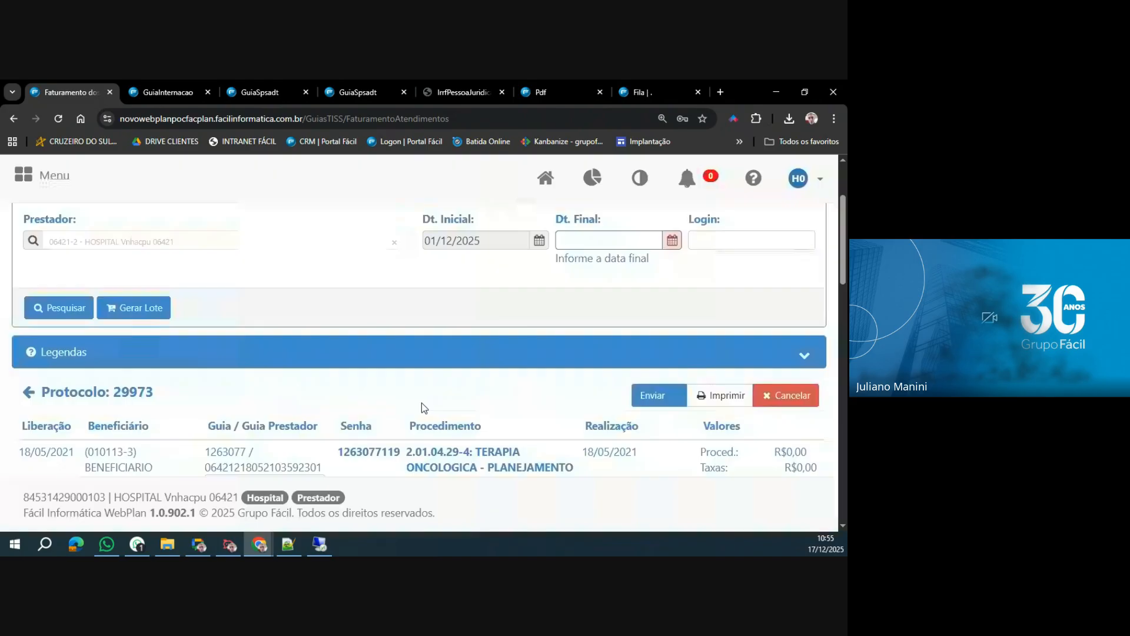
scroll(421, 402, down, 6)
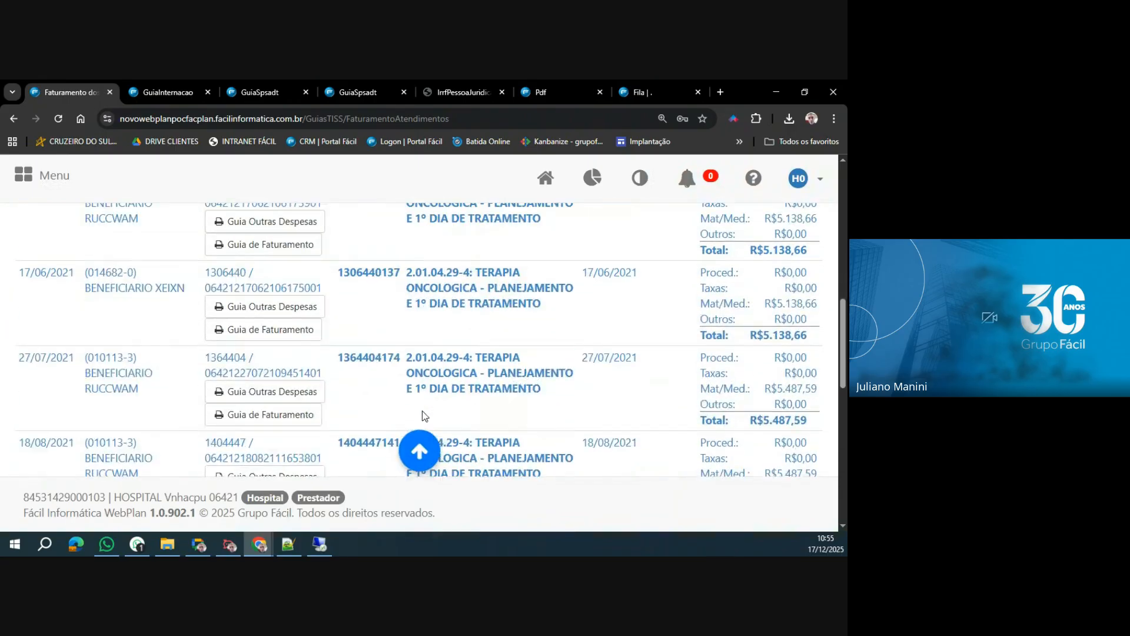
scroll(422, 416, down, 8)
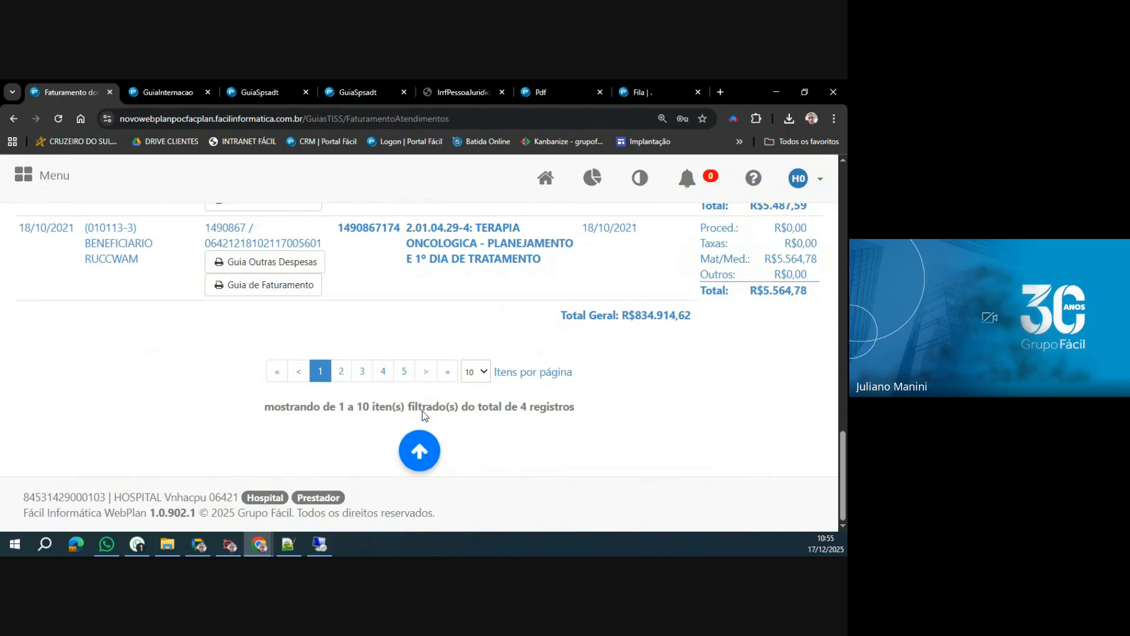
click(342, 380)
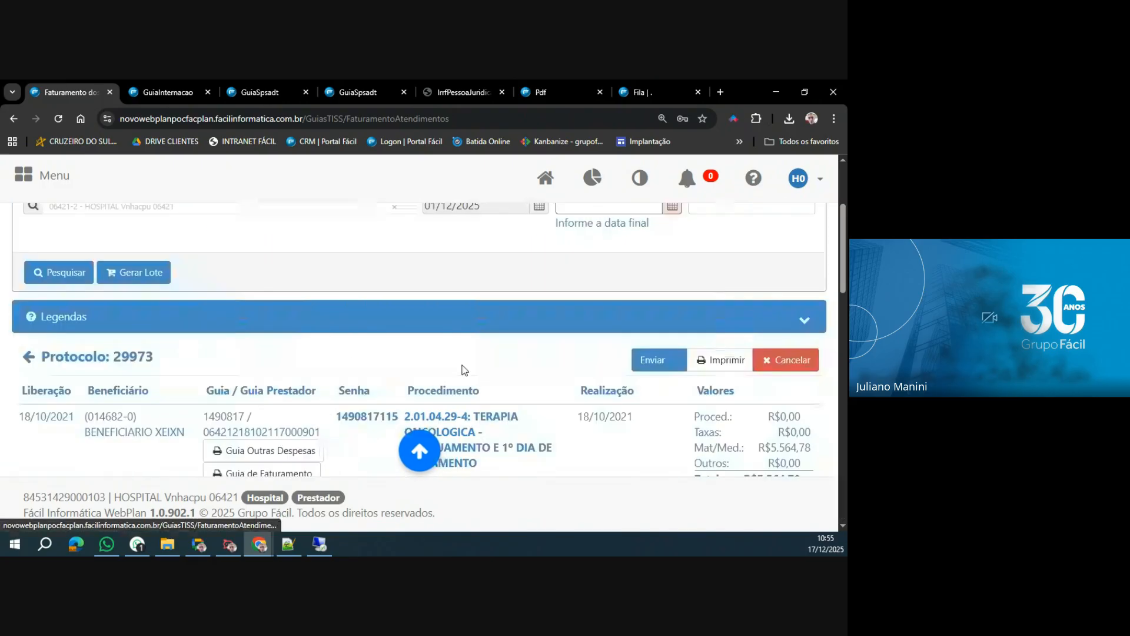
scroll(462, 370, down, 10)
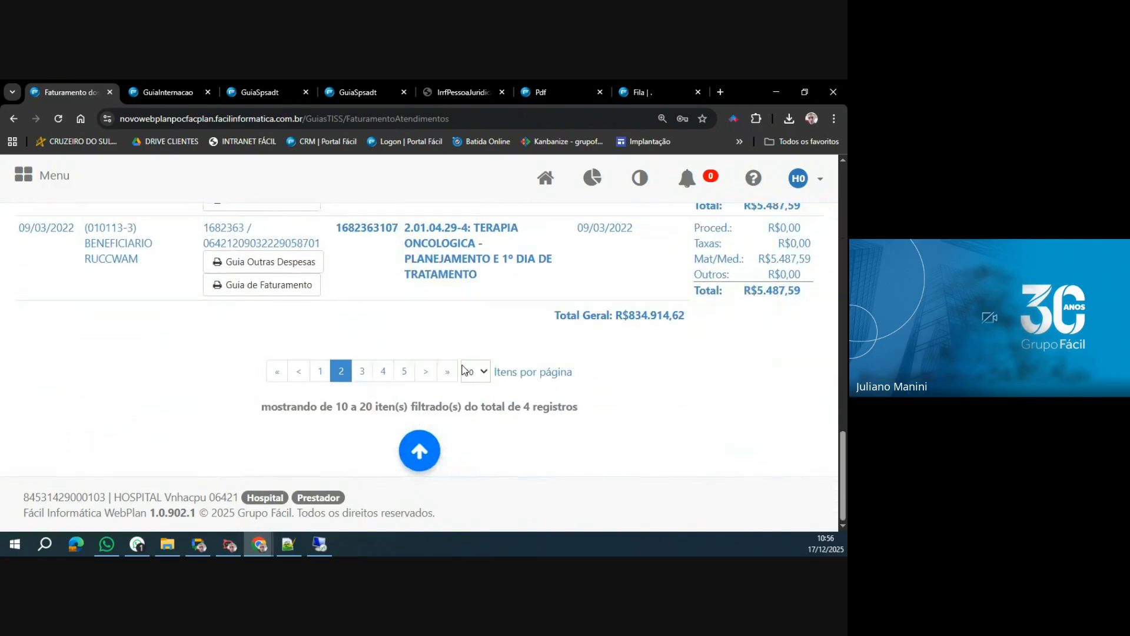
scroll(462, 370, up, 4)
scroll(464, 369, up, 10)
scroll(87, 252, down, 4)
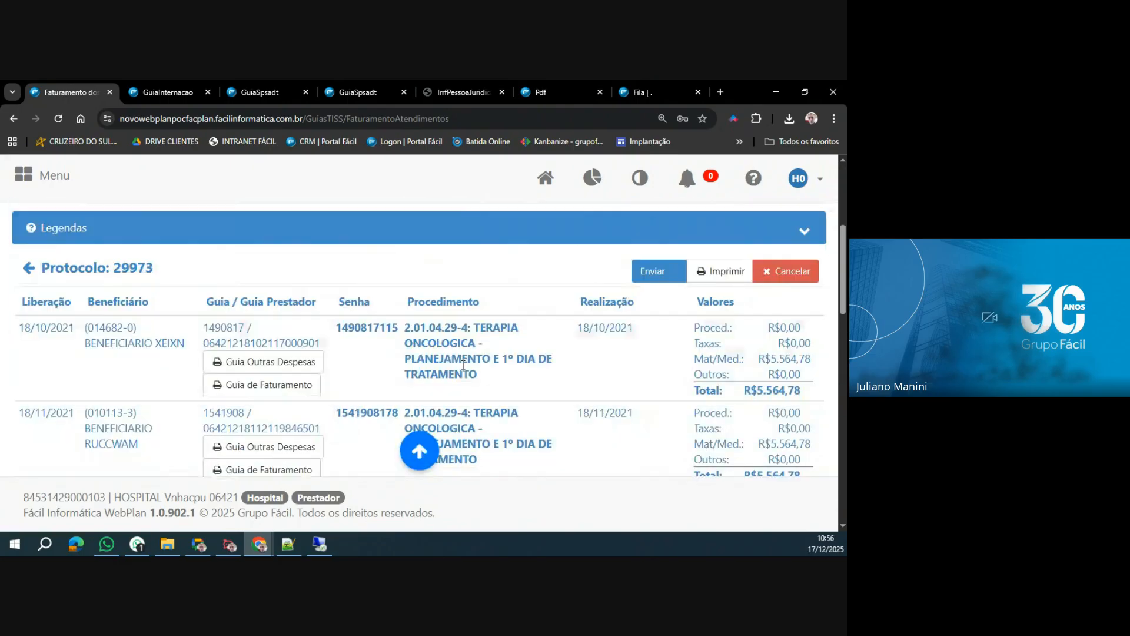
click(29, 268)
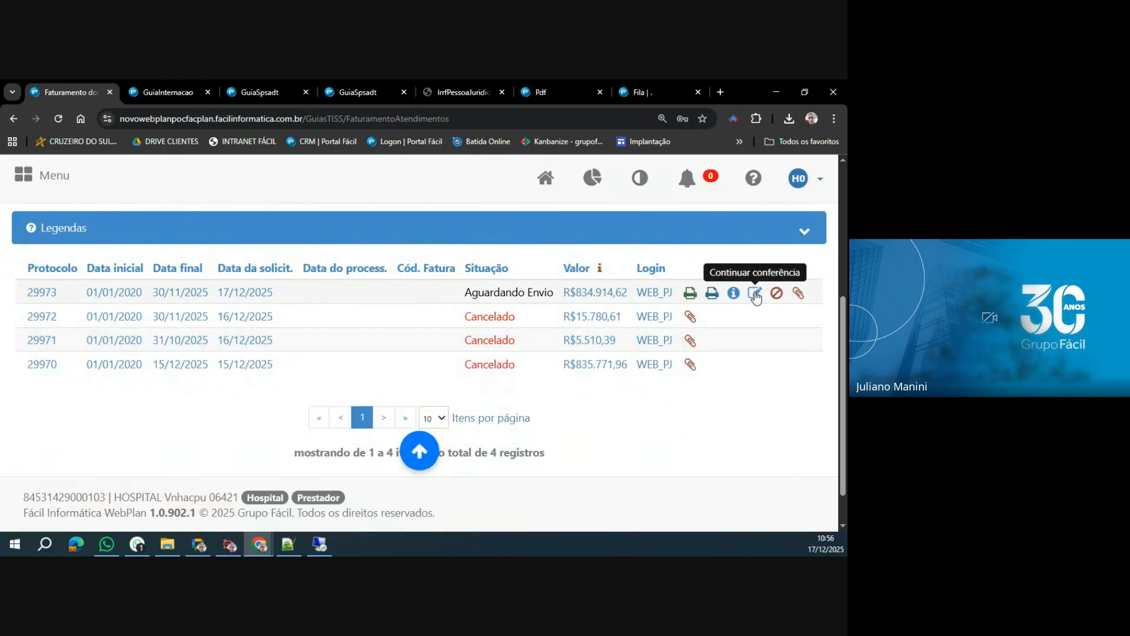
Open the conferência of the lot awaiting submission and check the available Ordenação options and the Beneficiário filter.
click(756, 293)
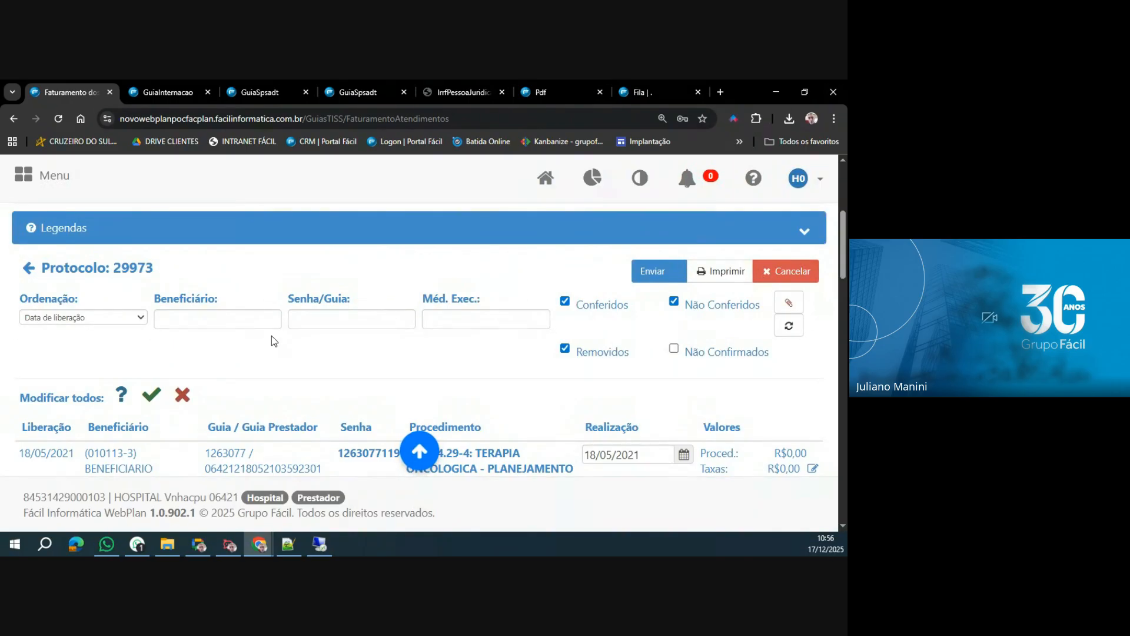
click(101, 313)
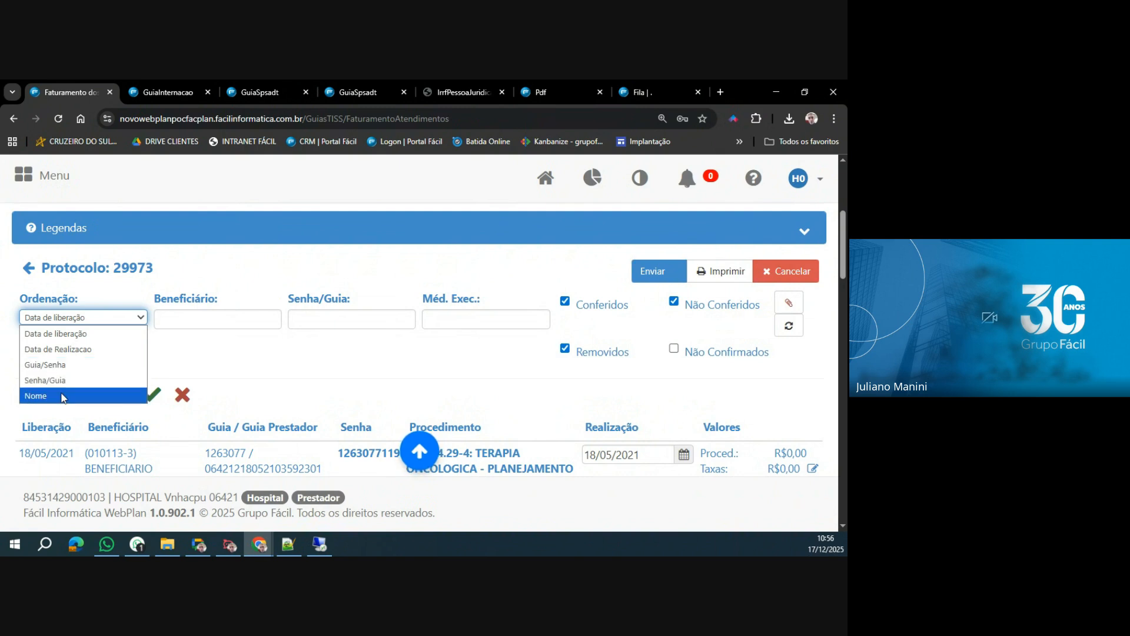
click(246, 317)
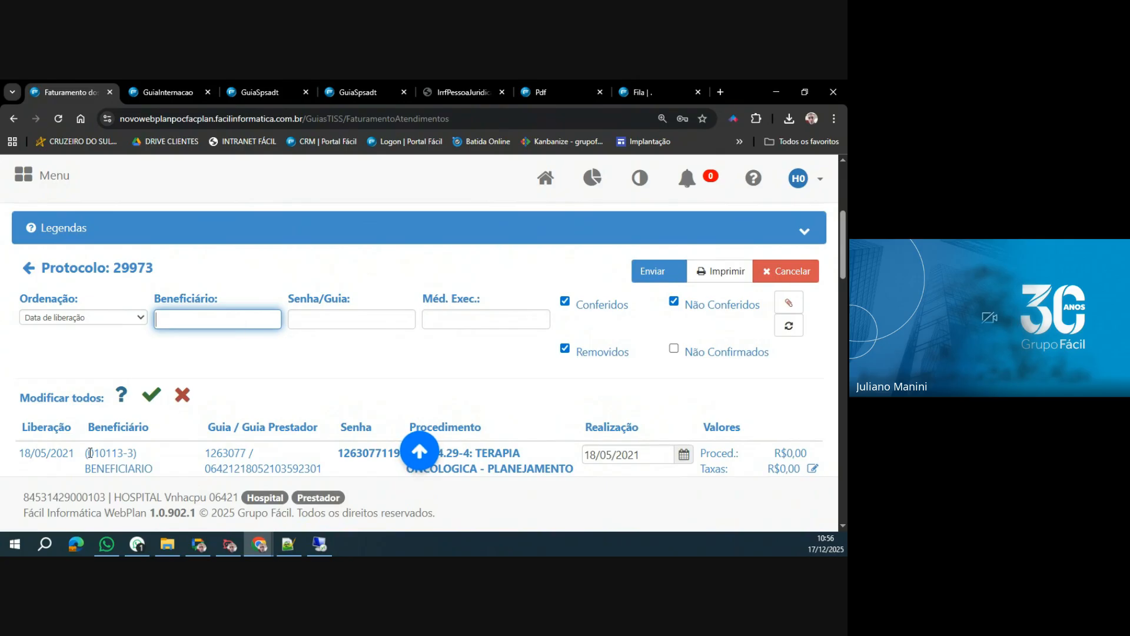
Filter the lot's guias by the beneficiary of the first listed guia, refresh the list and look through the matches.
drag(90, 453, 124, 453)
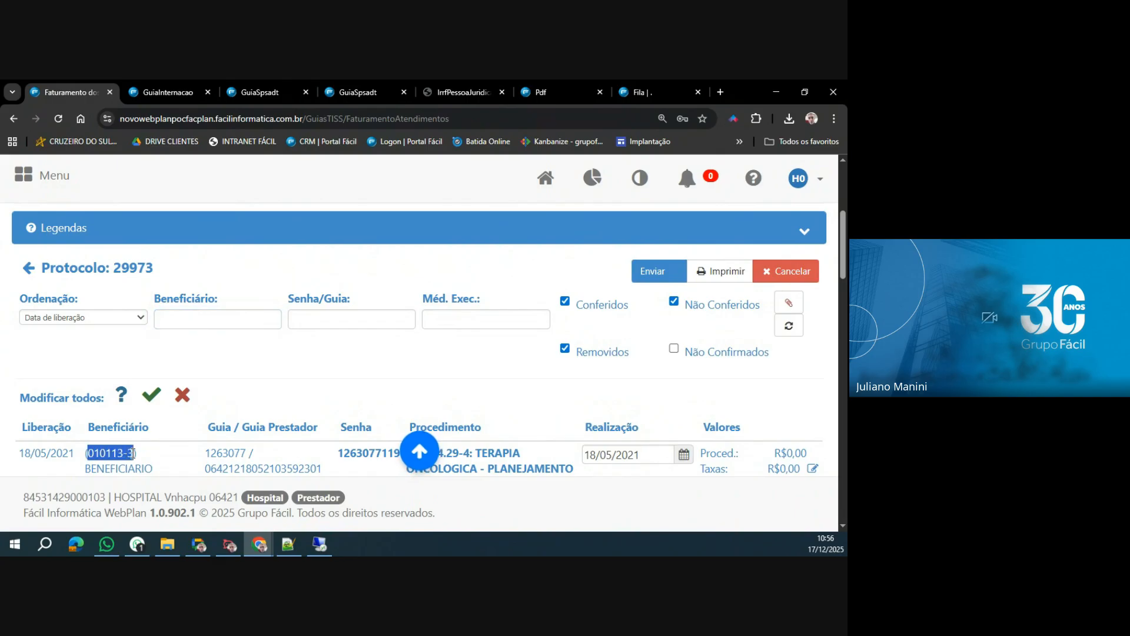
scroll(135, 451, down, 6)
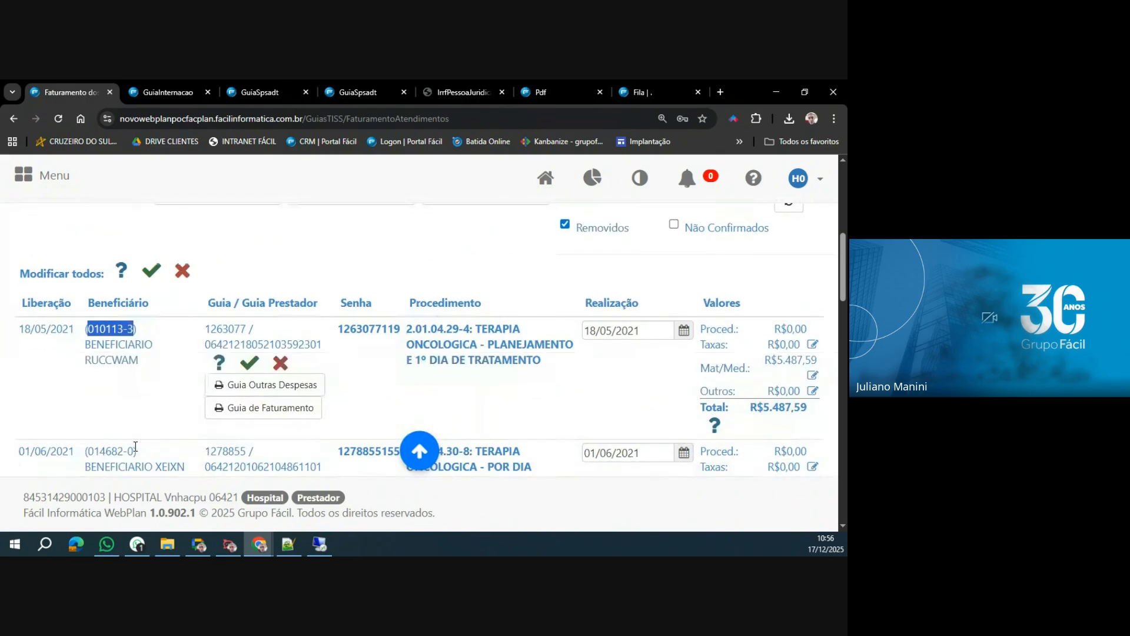
scroll(122, 432, up, 8)
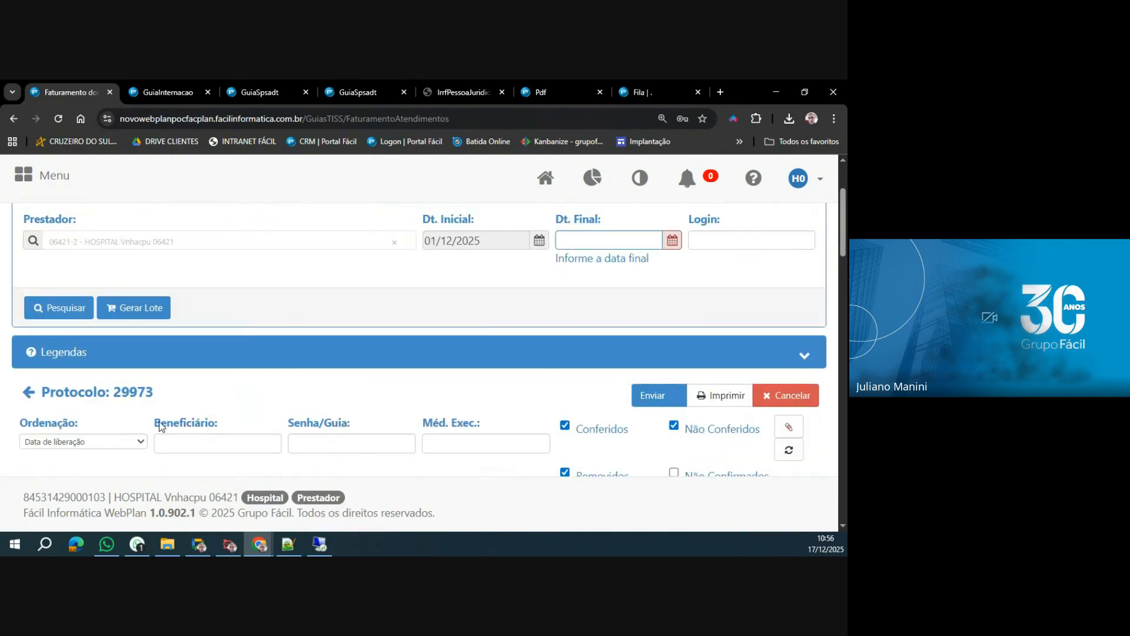
click(182, 440)
key(ctrl+v)
key(Return)
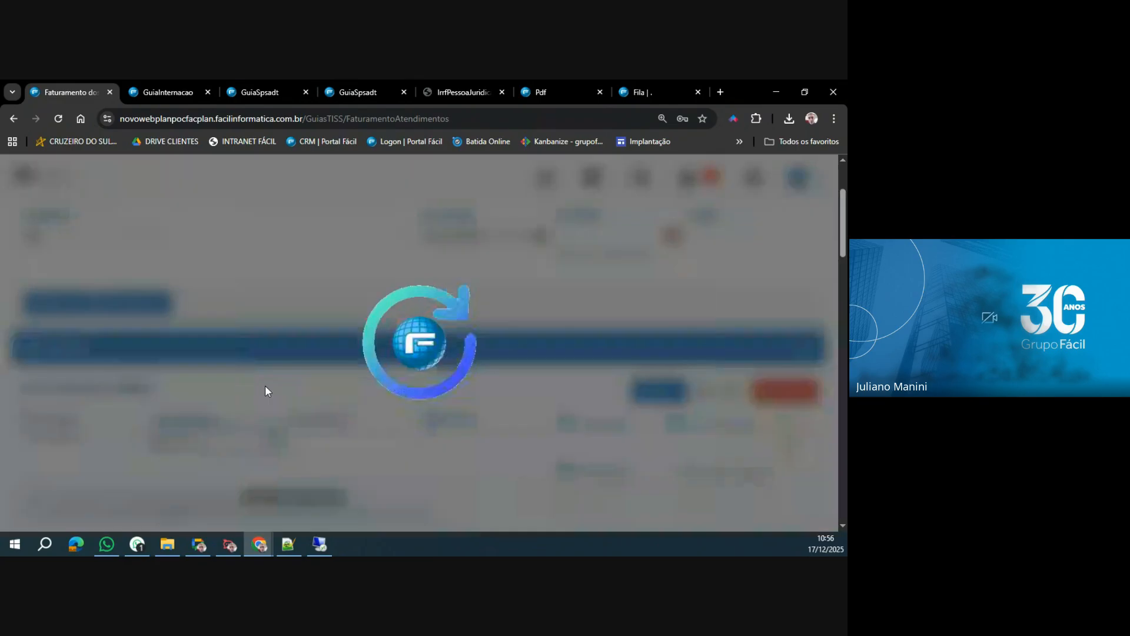
scroll(265, 385, down, 2)
click(268, 346)
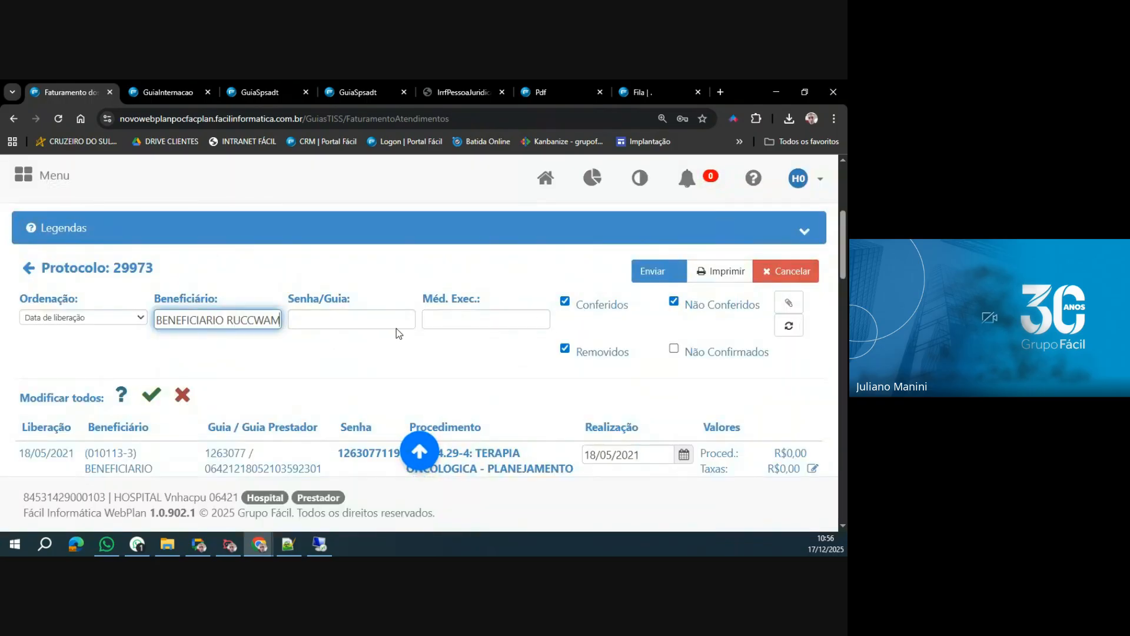
click(789, 326)
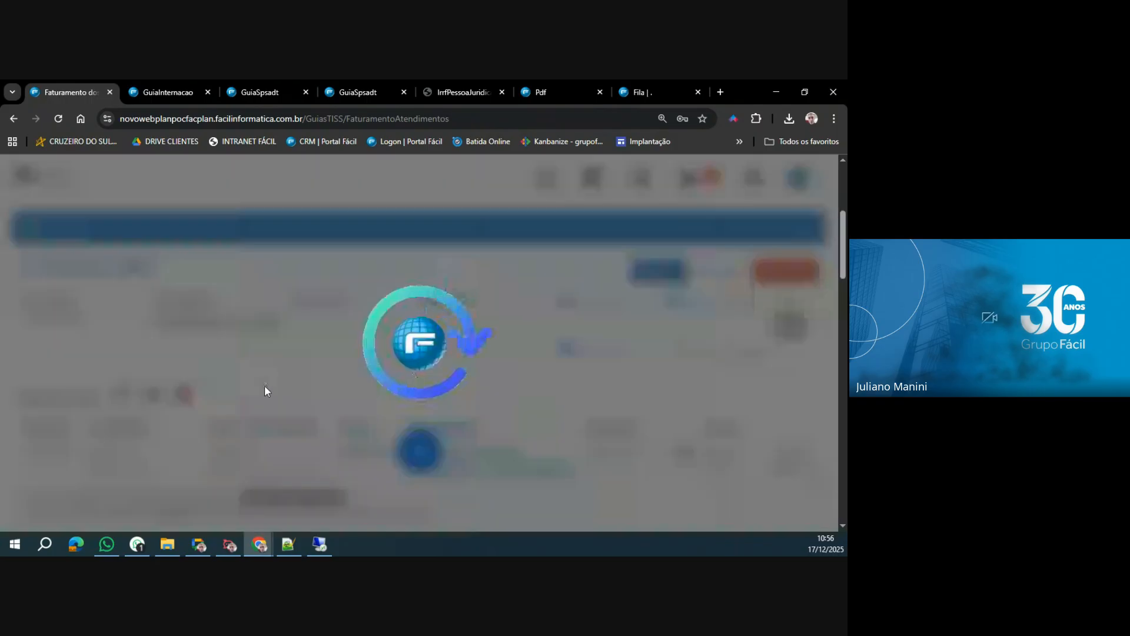
scroll(264, 385, down, 5)
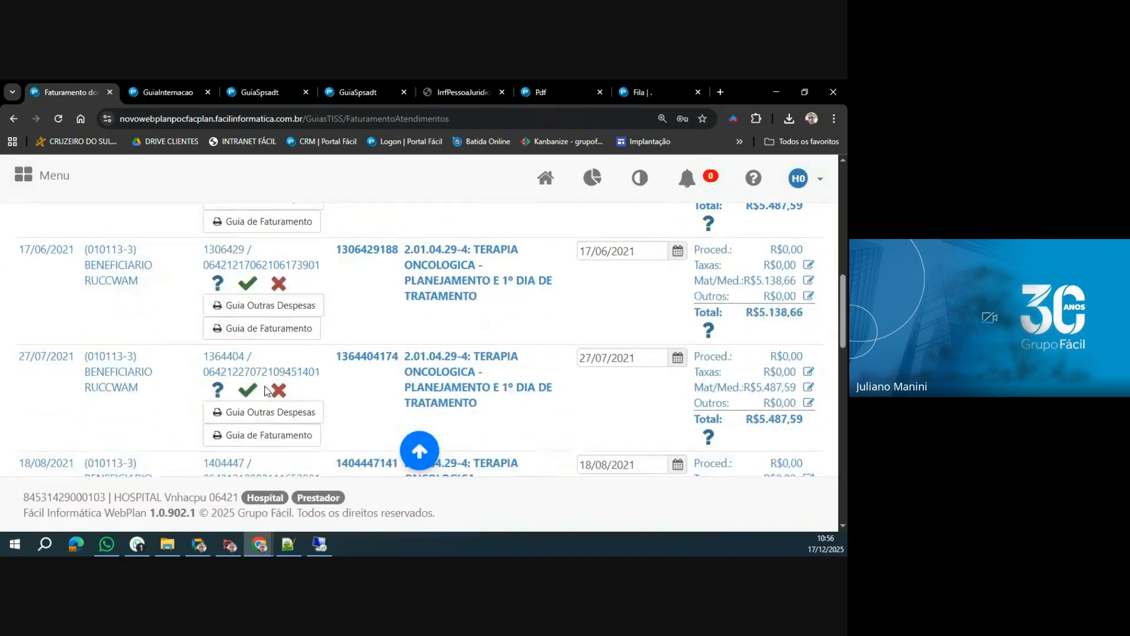
scroll(266, 391, down, 10)
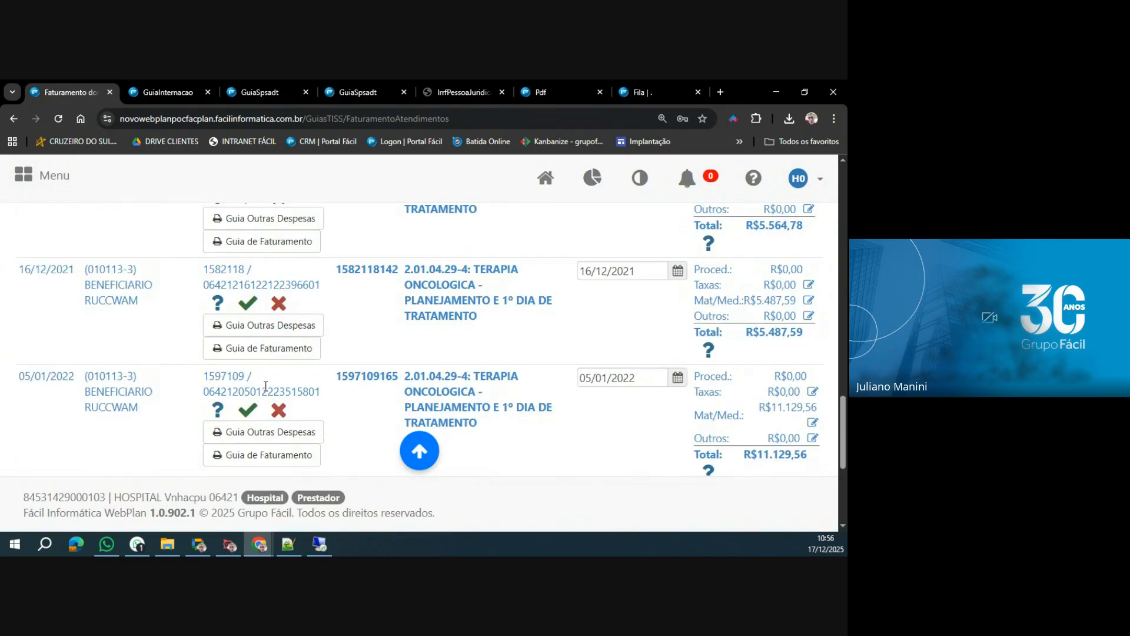
Clear the Beneficiário filter and refresh the lot's guia list.
scroll(261, 385, up, 15)
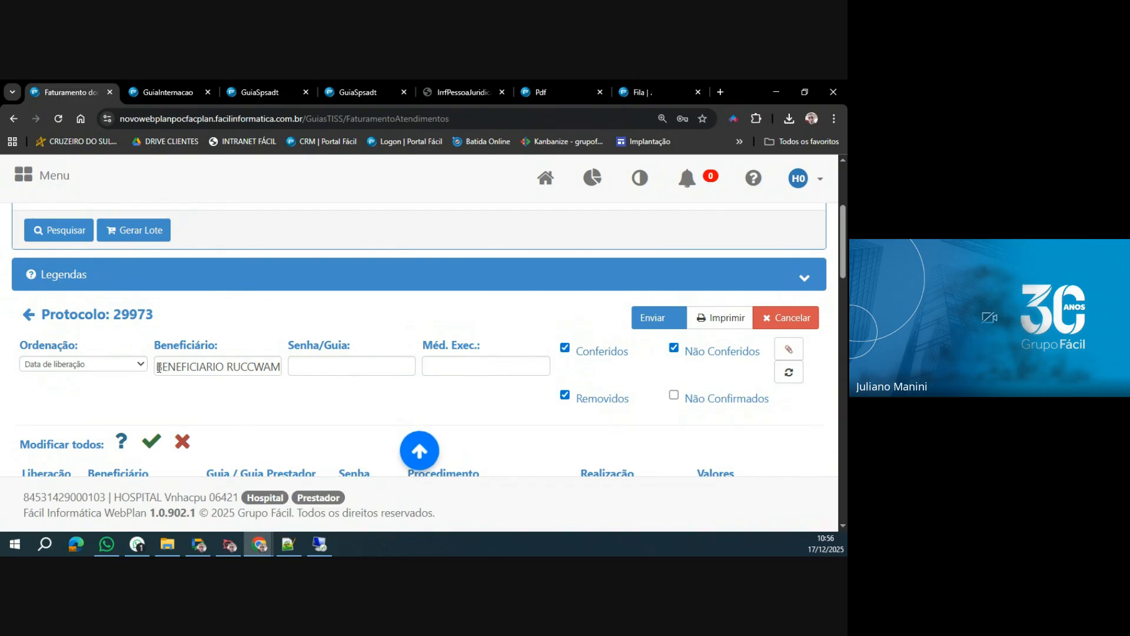
drag(157, 366, 296, 366)
key(BackSpace)
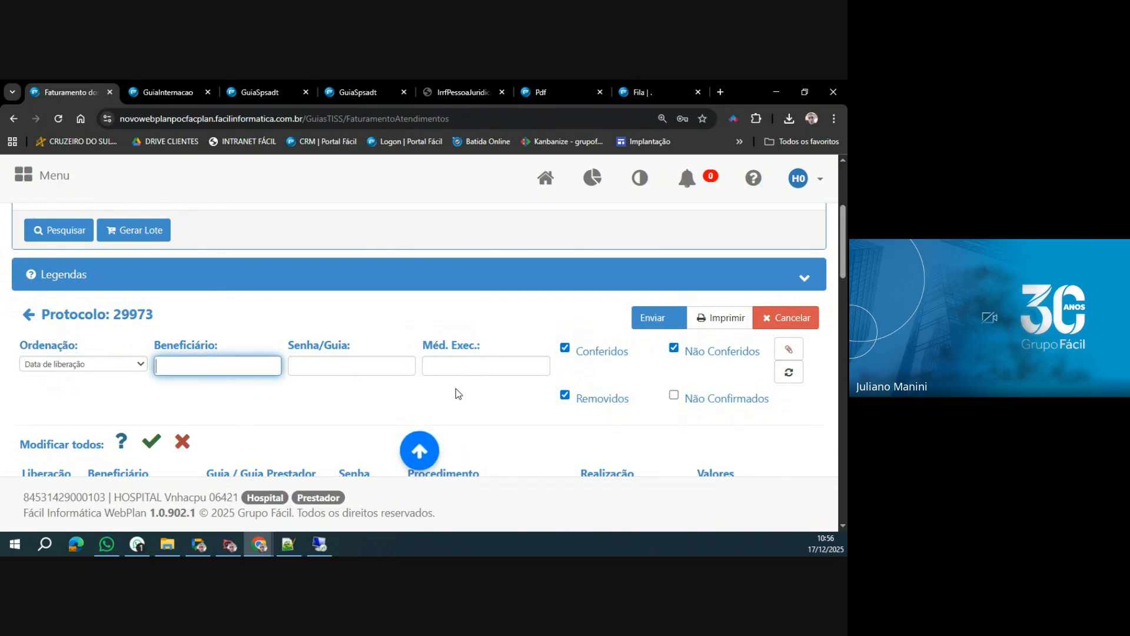
click(788, 372)
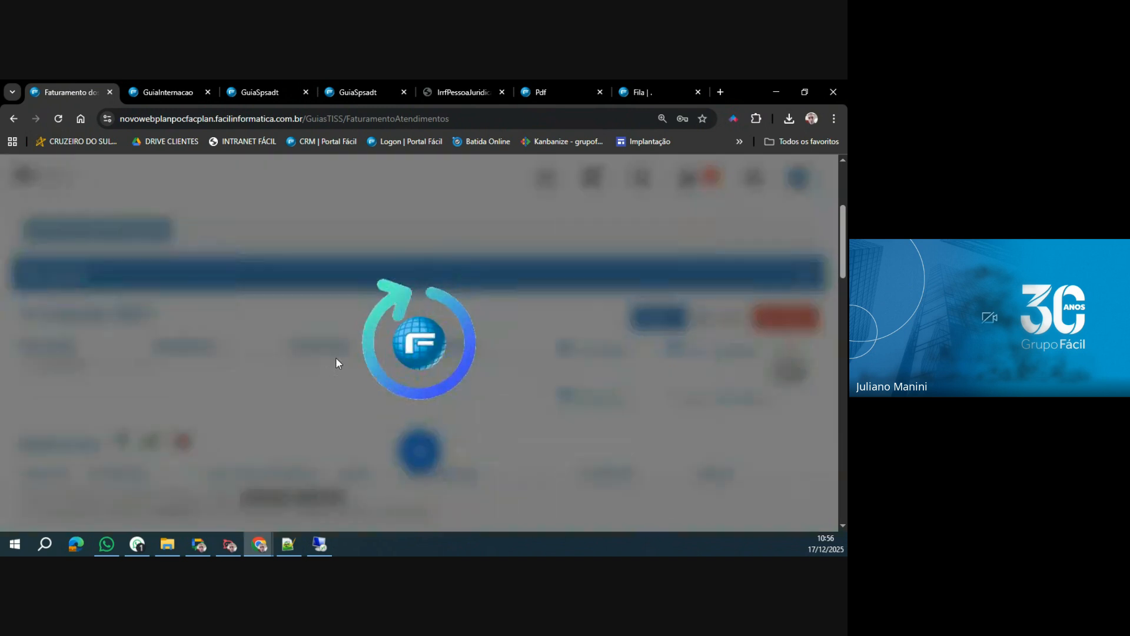
Copy the number of the second guia released on 17/06/2021 into the Senha/Guia filter and refresh the list.
scroll(122, 406, down, 4)
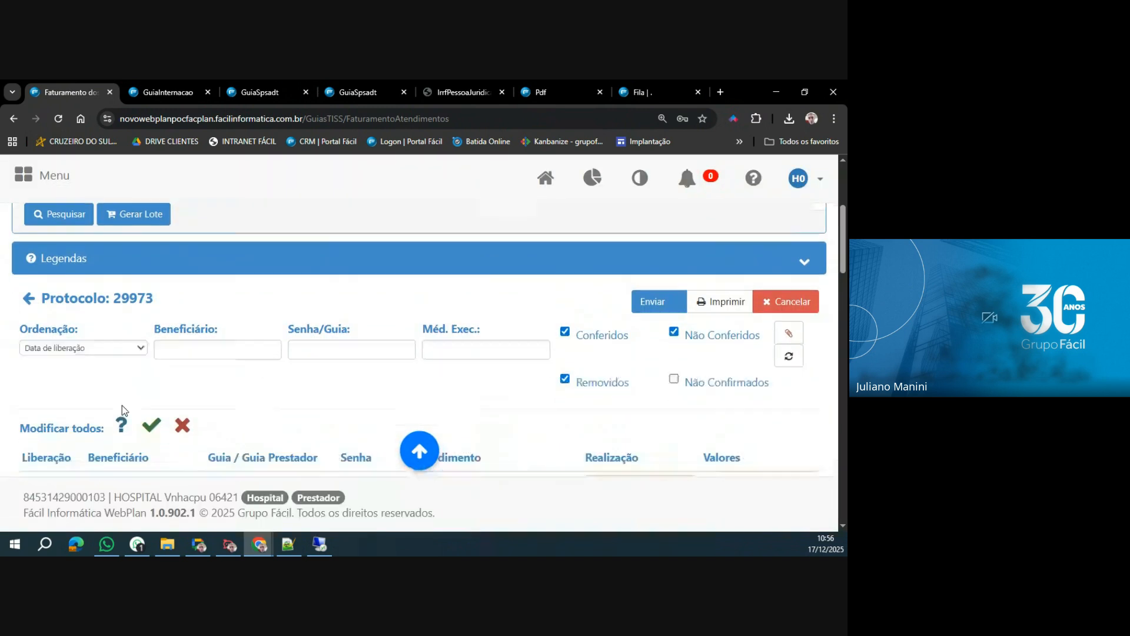
scroll(122, 406, down, 5)
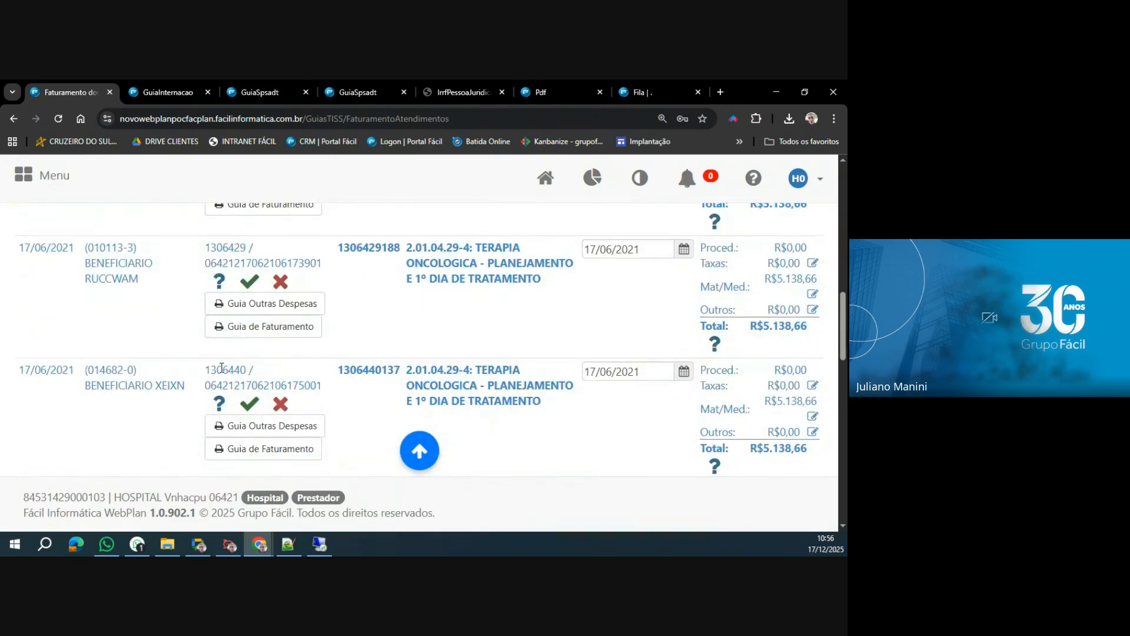
double_click(221, 369)
key(ctrl+c)
scroll(327, 385, up, 8)
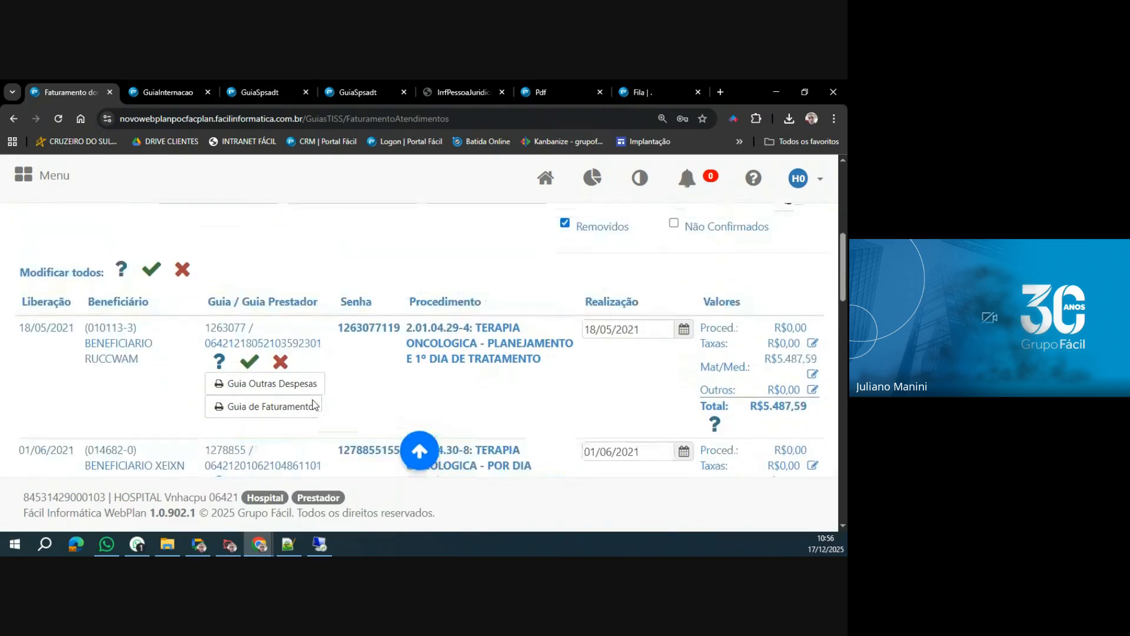
click(330, 370)
key(ctrl+v)
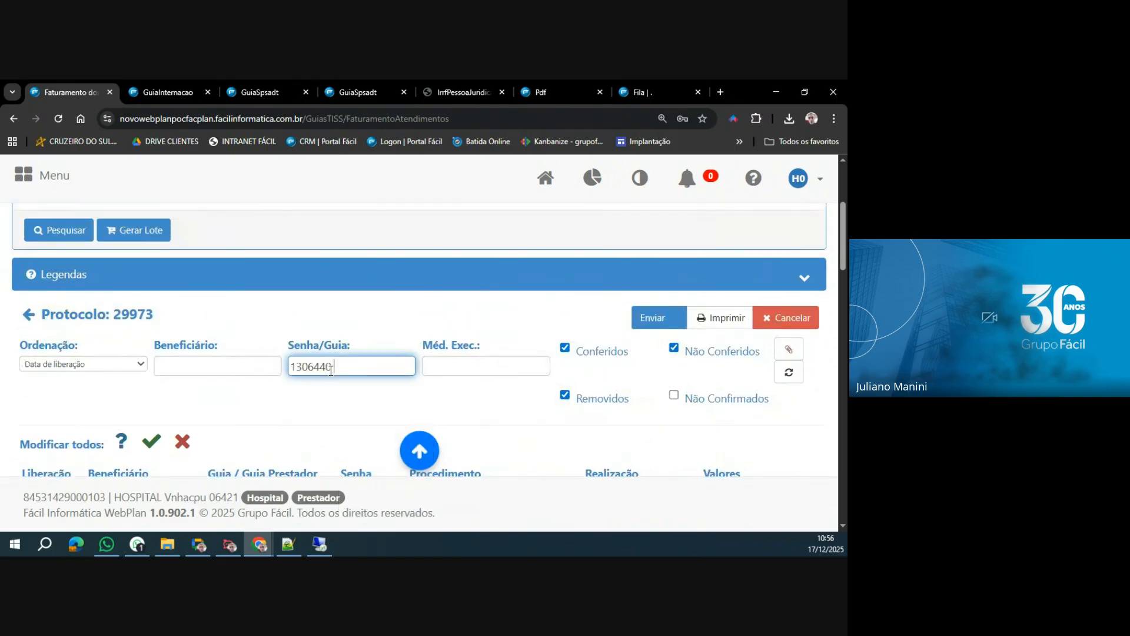
click(789, 372)
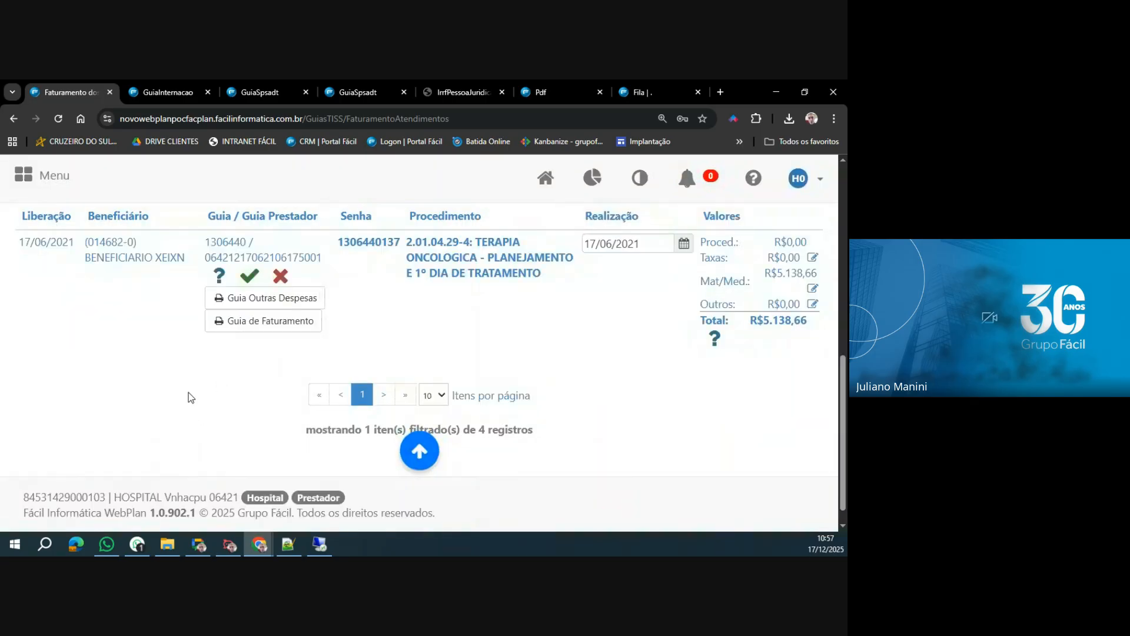
Clear the Senha/Guia filter and reload all guias of the lot.
scroll(306, 422, up, 4)
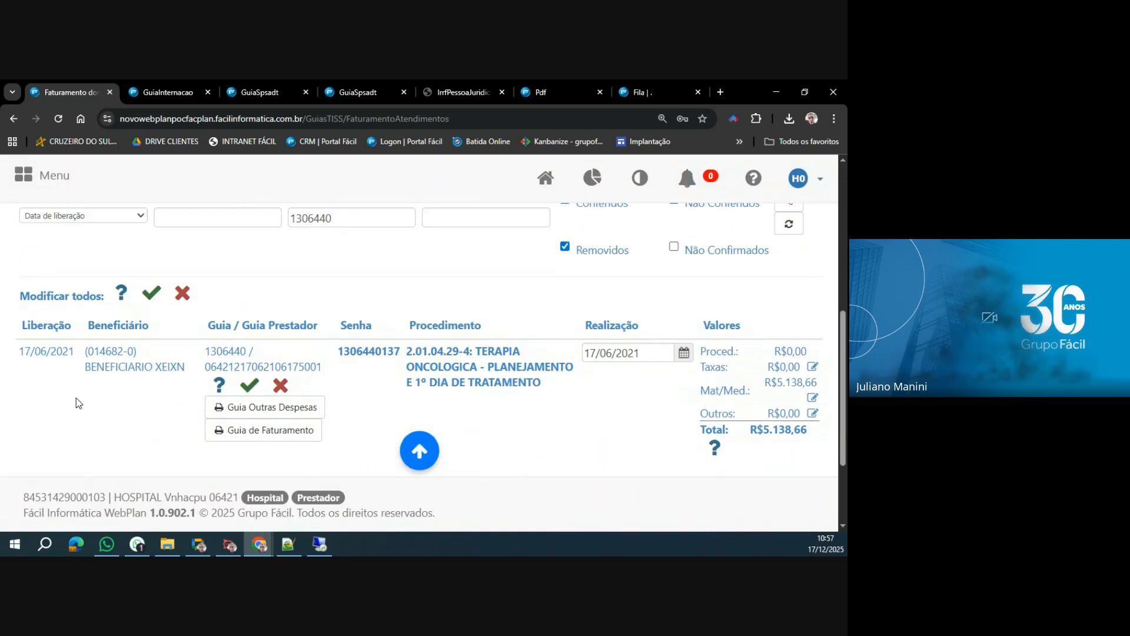
double_click(306, 422)
key(BackSpace)
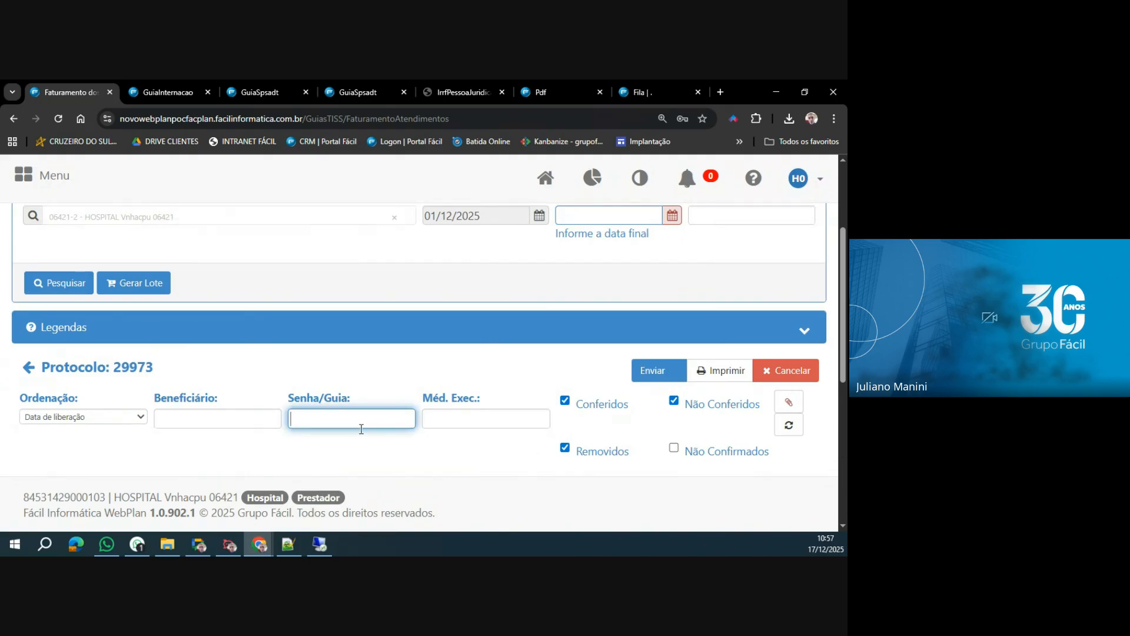
click(789, 425)
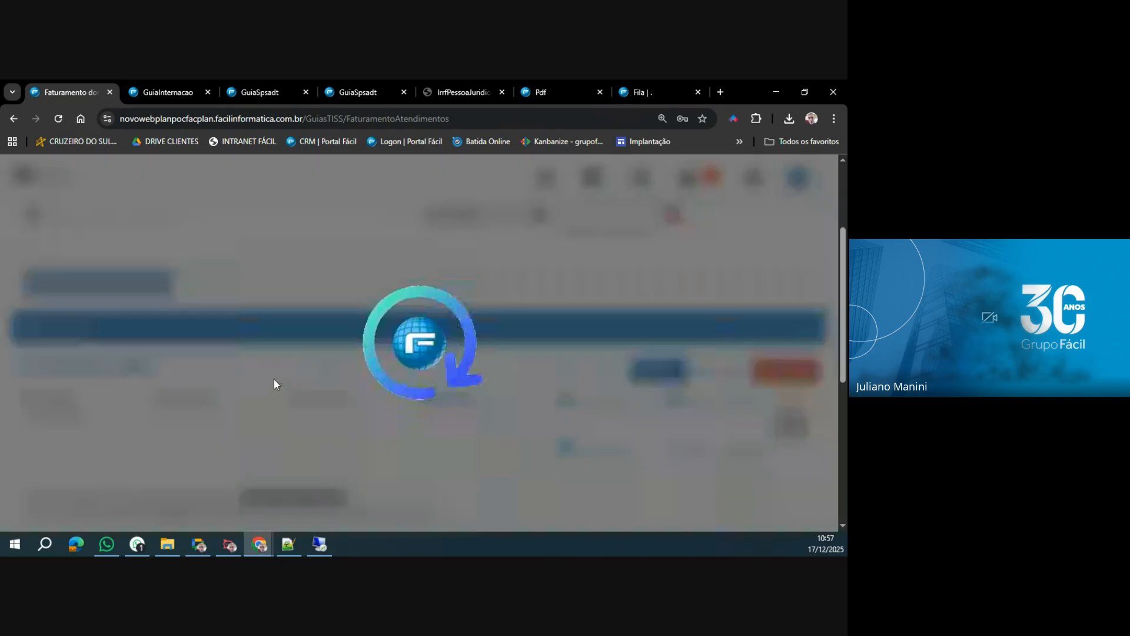
Highlight the Modificar todos label, look over the guias, and mark all guias of the lot as Conferidos, confirming the change.
scroll(274, 379, down, 3)
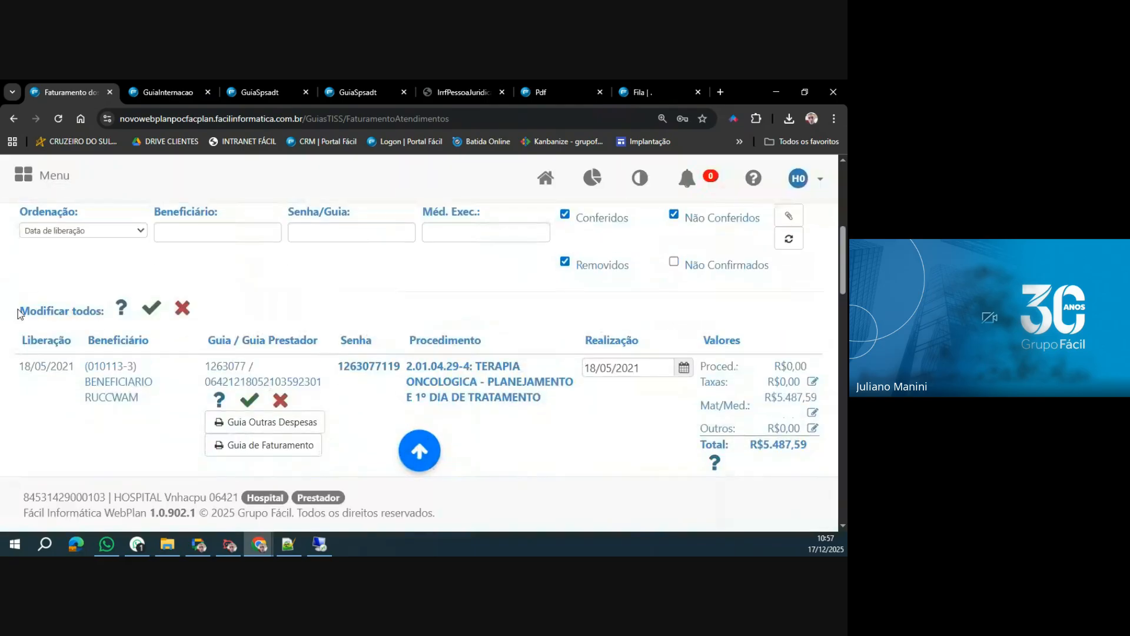
drag(17, 311, 106, 311)
click(66, 315)
scroll(765, 397, down, 5)
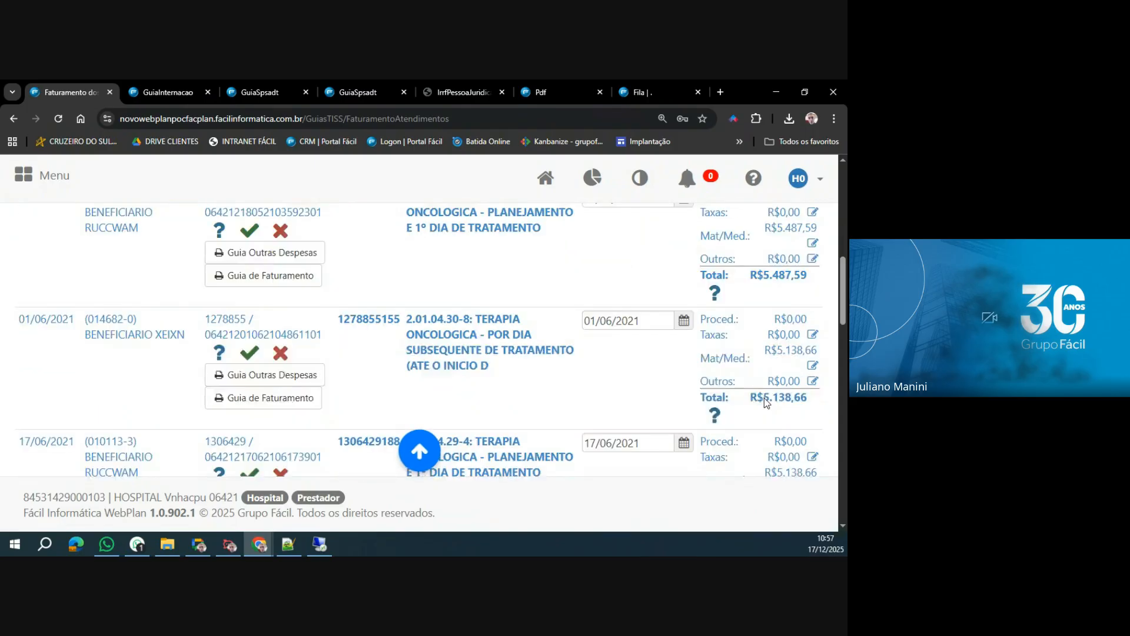
scroll(764, 396, up, 6)
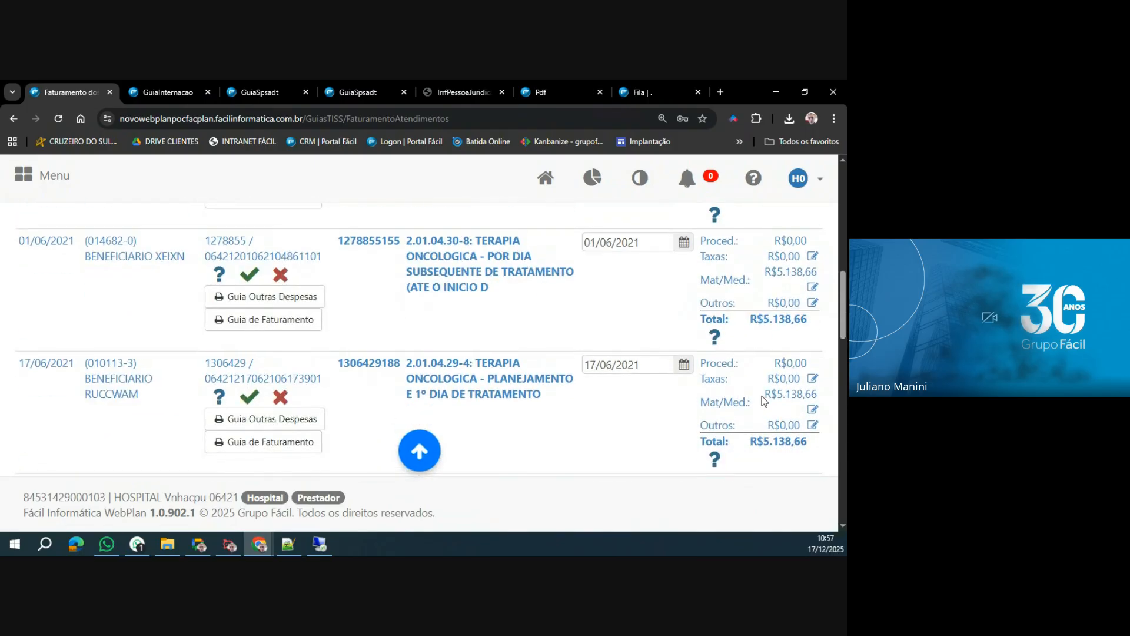
scroll(764, 400, up, 2)
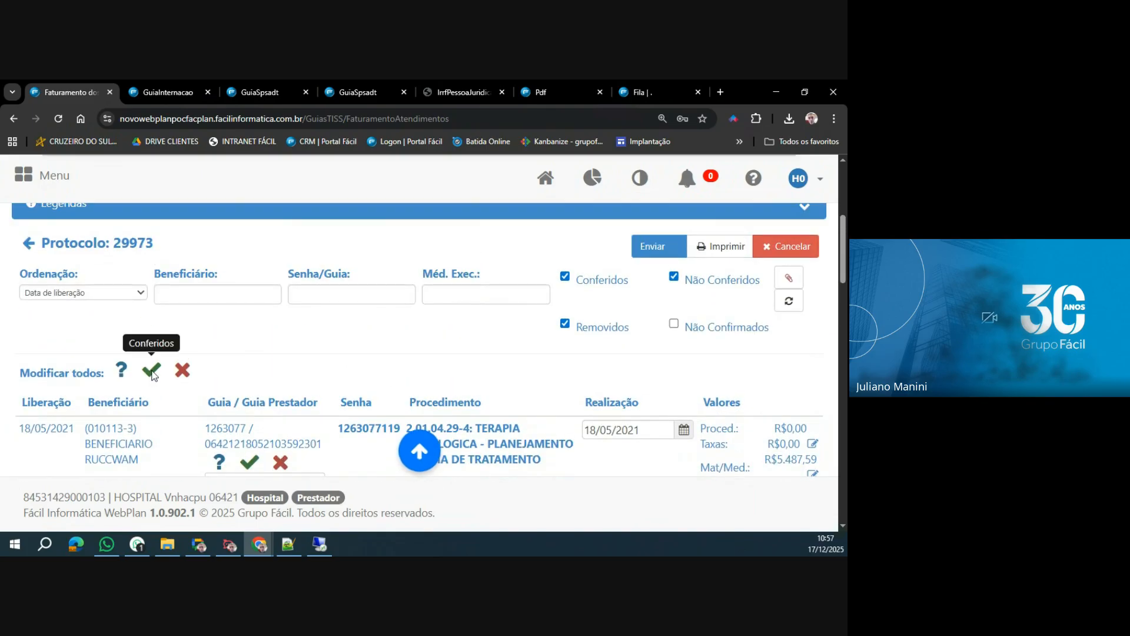
click(151, 370)
key(Return)
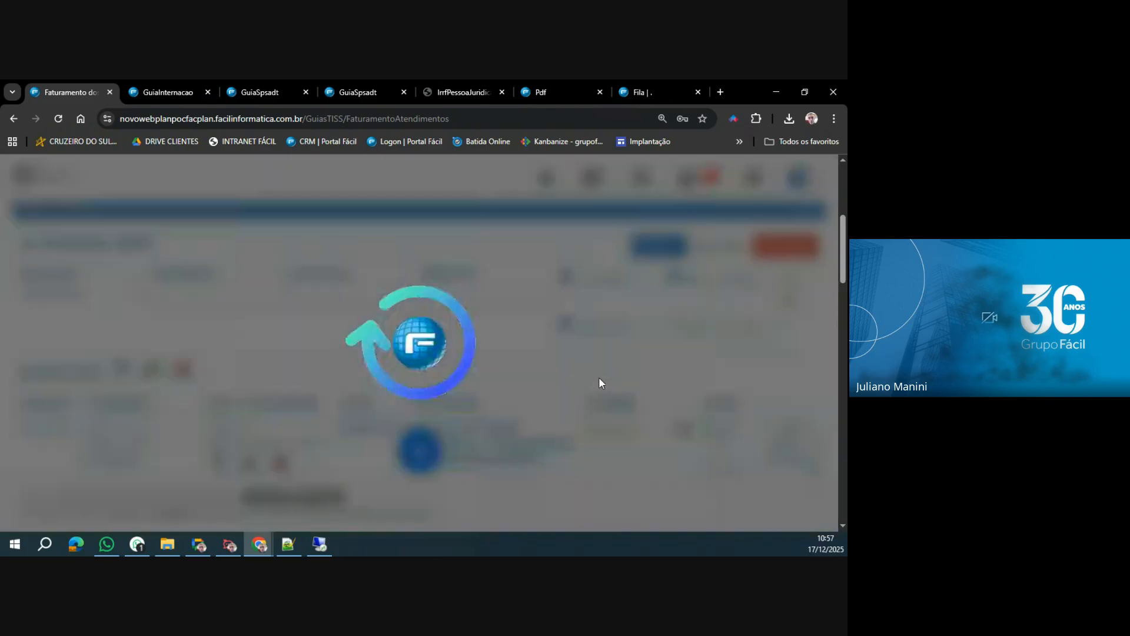
Look over the lot's confirmed guias and mark all procedures as Removido, confirming the change.
scroll(729, 400, down, 8)
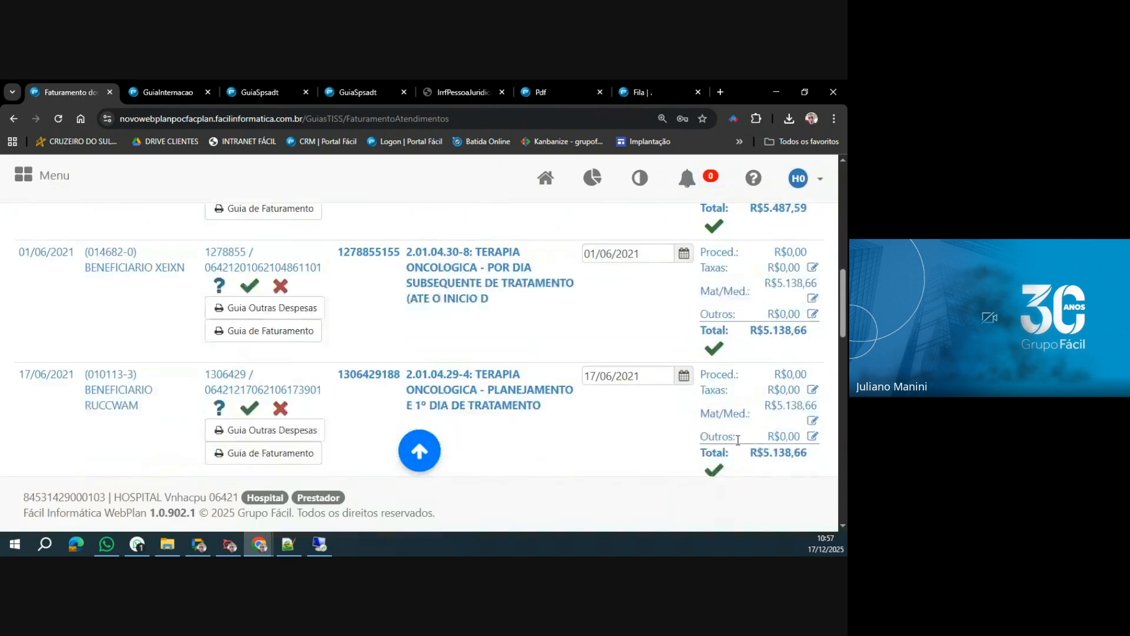
scroll(738, 440, down, 3)
scroll(739, 443, up, 6)
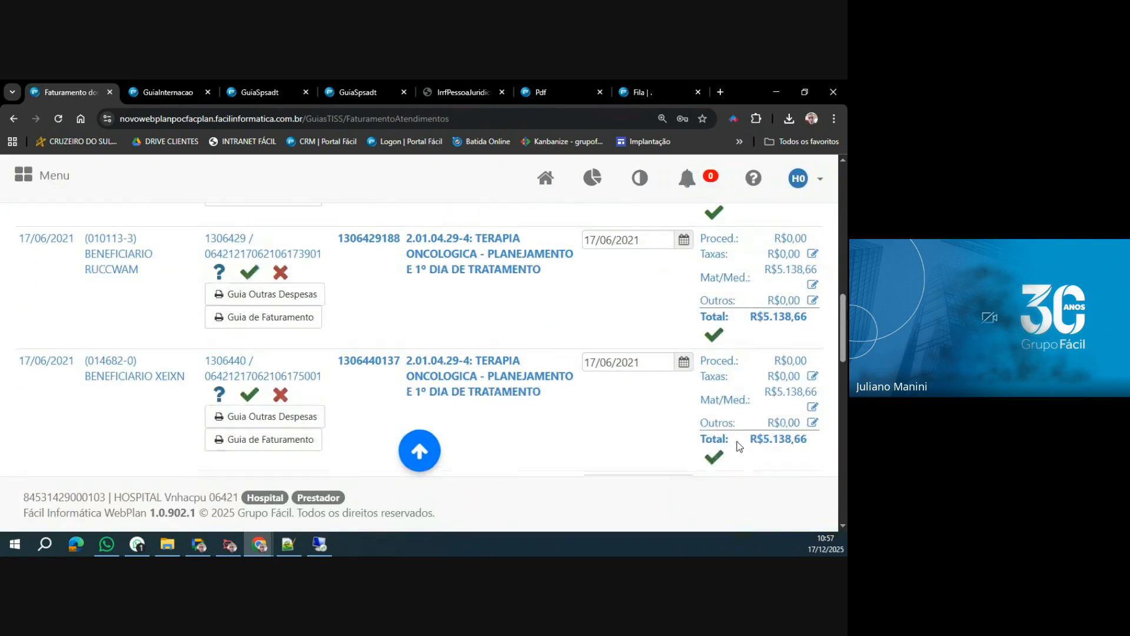
scroll(737, 442, up, 3)
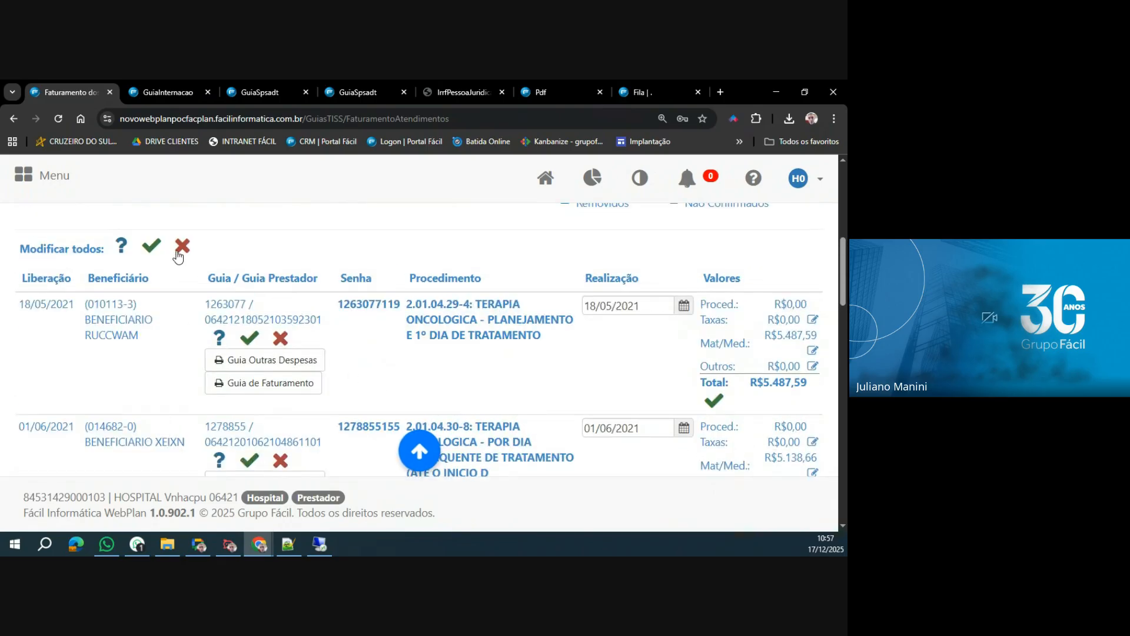
click(181, 249)
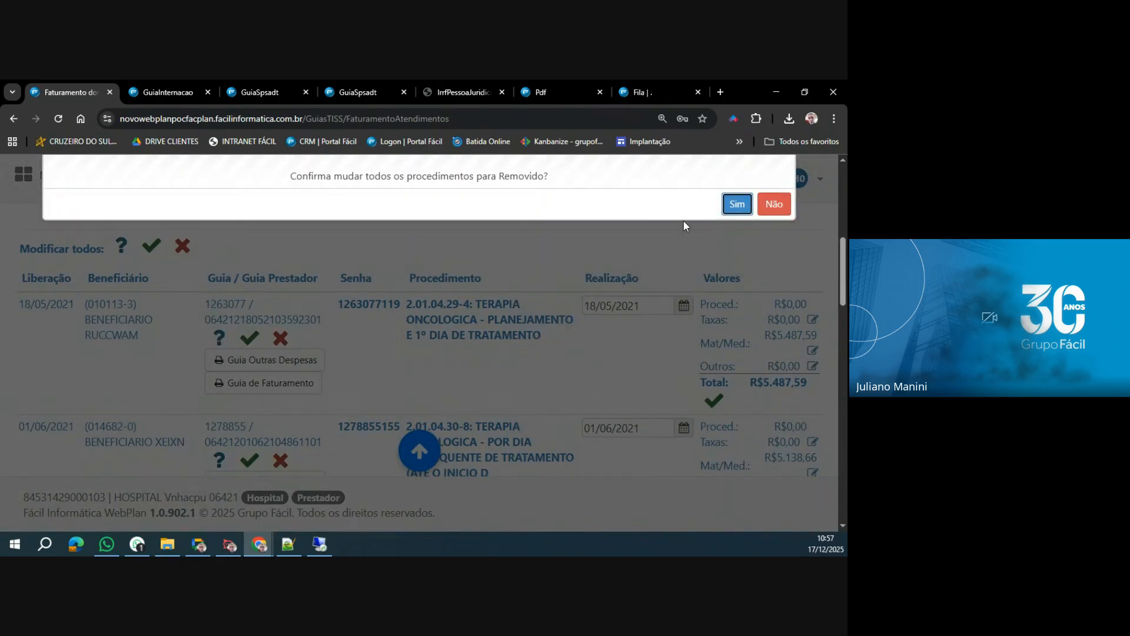
click(736, 202)
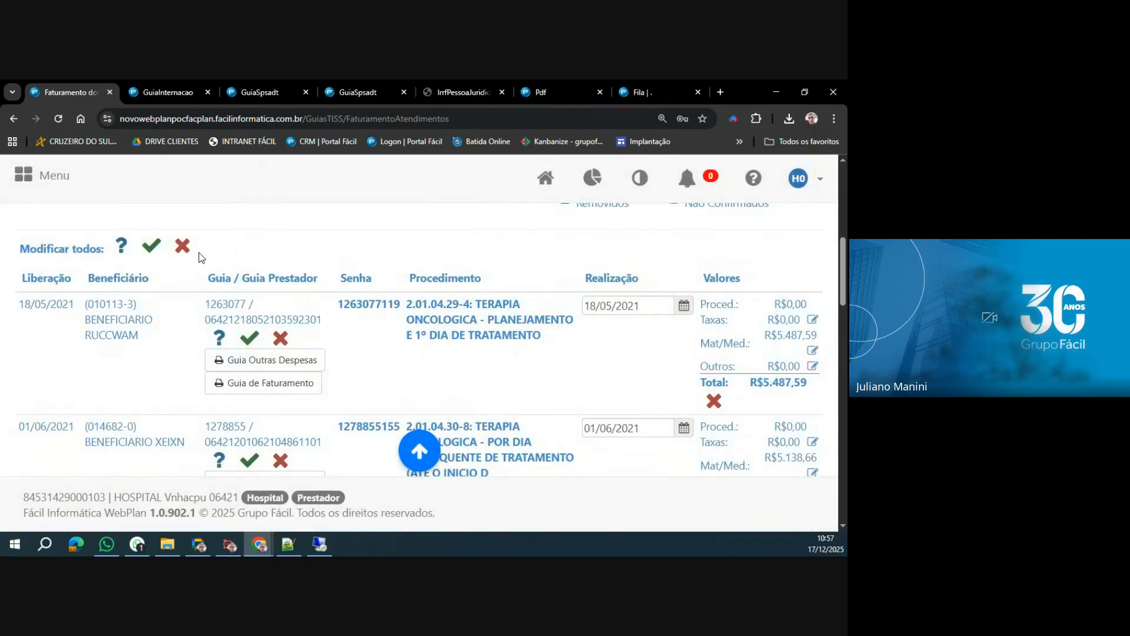
Change all procedures of the lot to the Não Confirmados status and confirm the change.
click(121, 246)
click(734, 202)
scroll(446, 315, down, 1)
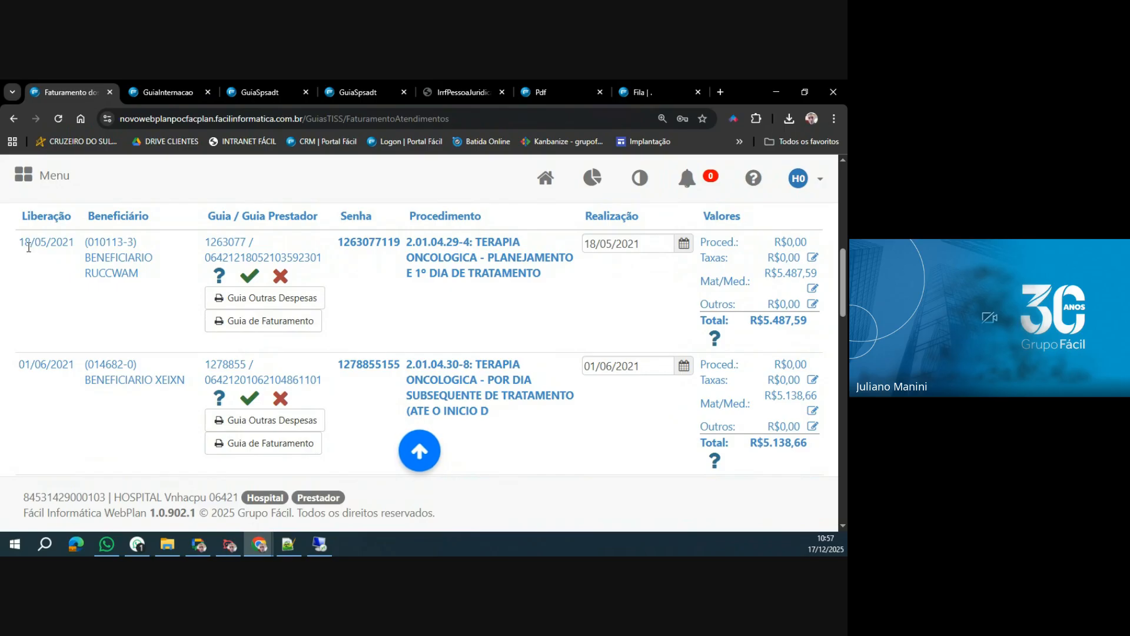
Highlight the beneficiary, guia and procedure data of the guia released on 18/05/2021 and set its Realização date to 20/05/2021.
drag(21, 242, 144, 276)
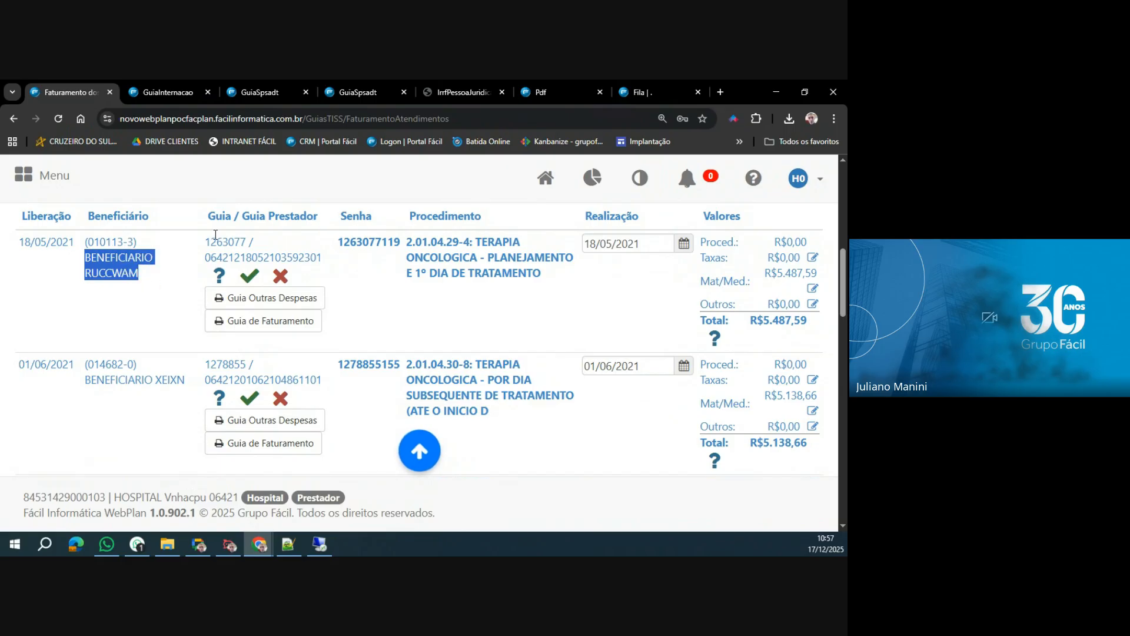
drag(207, 241, 263, 258)
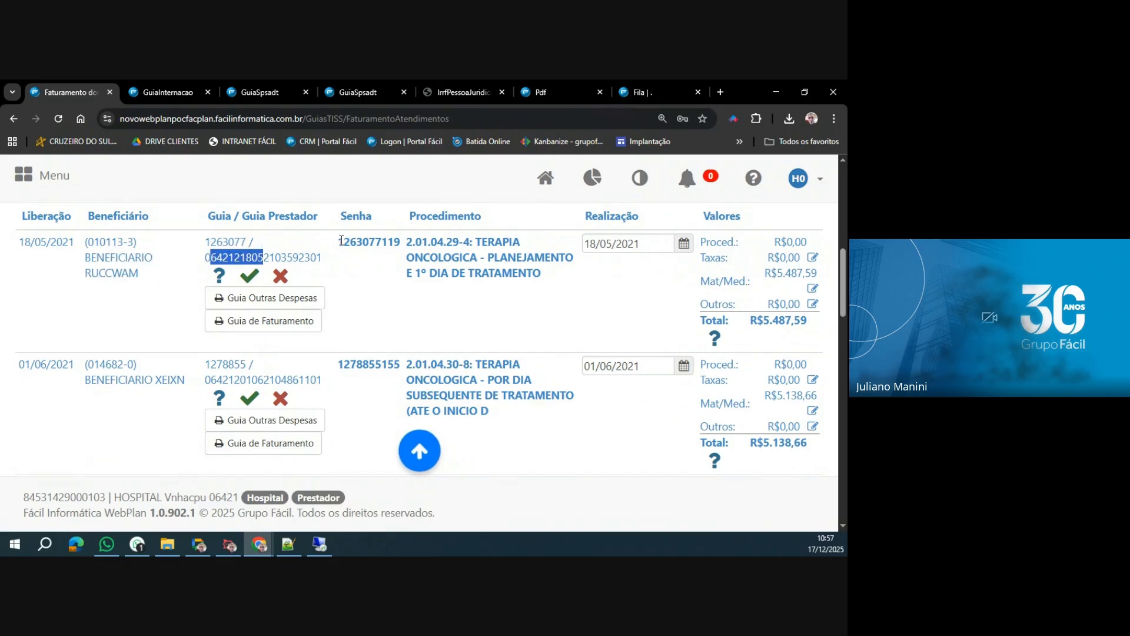
drag(342, 241, 553, 280)
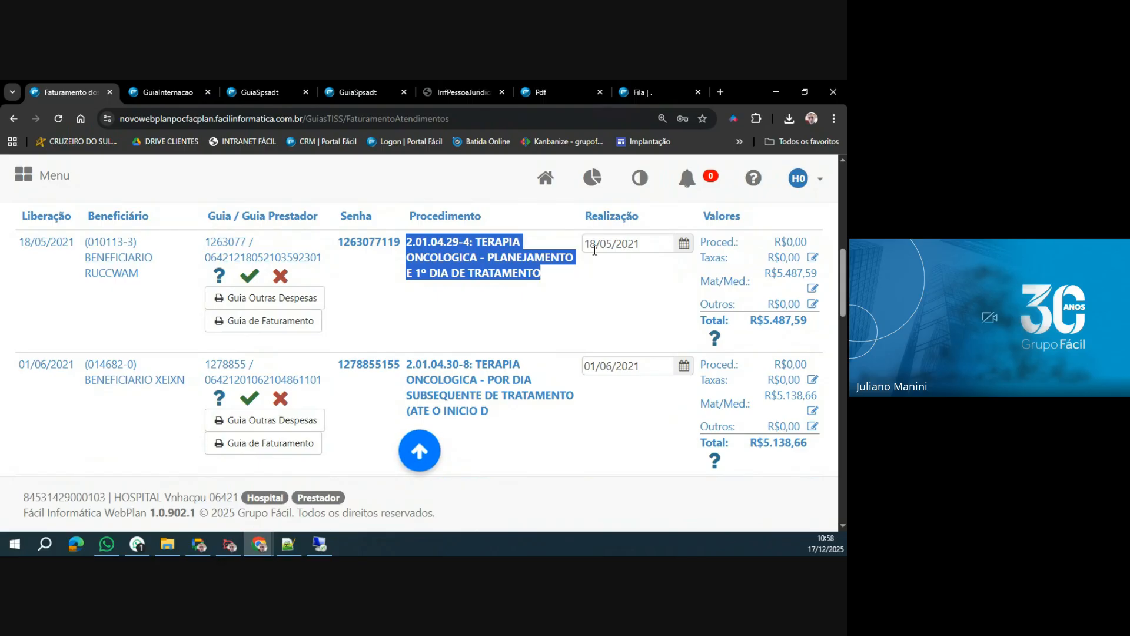
click(682, 247)
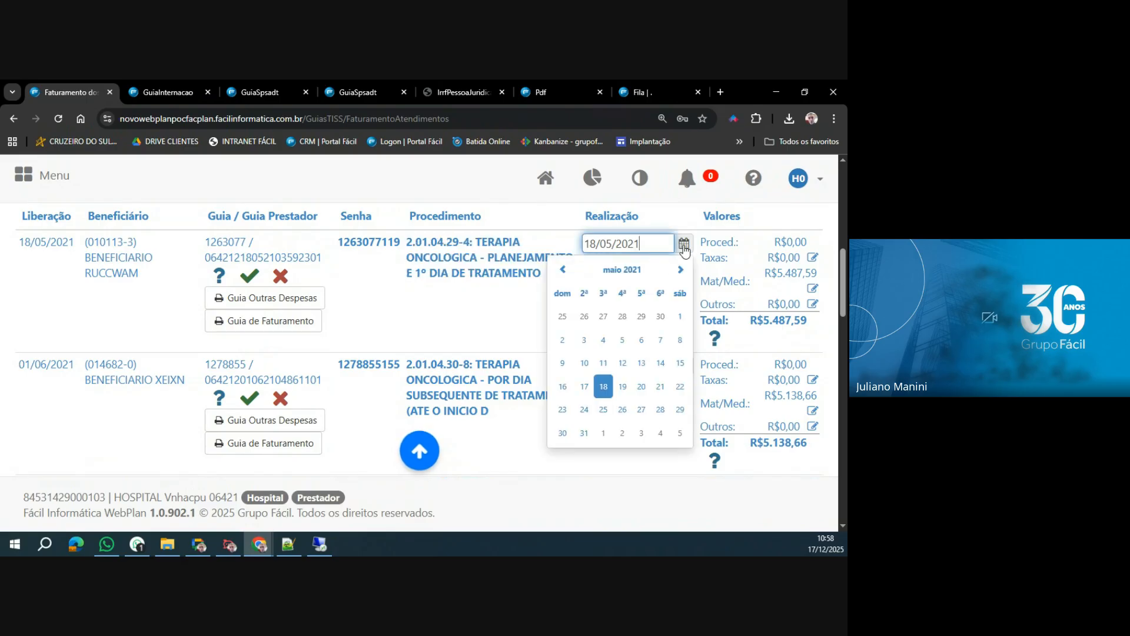
click(642, 387)
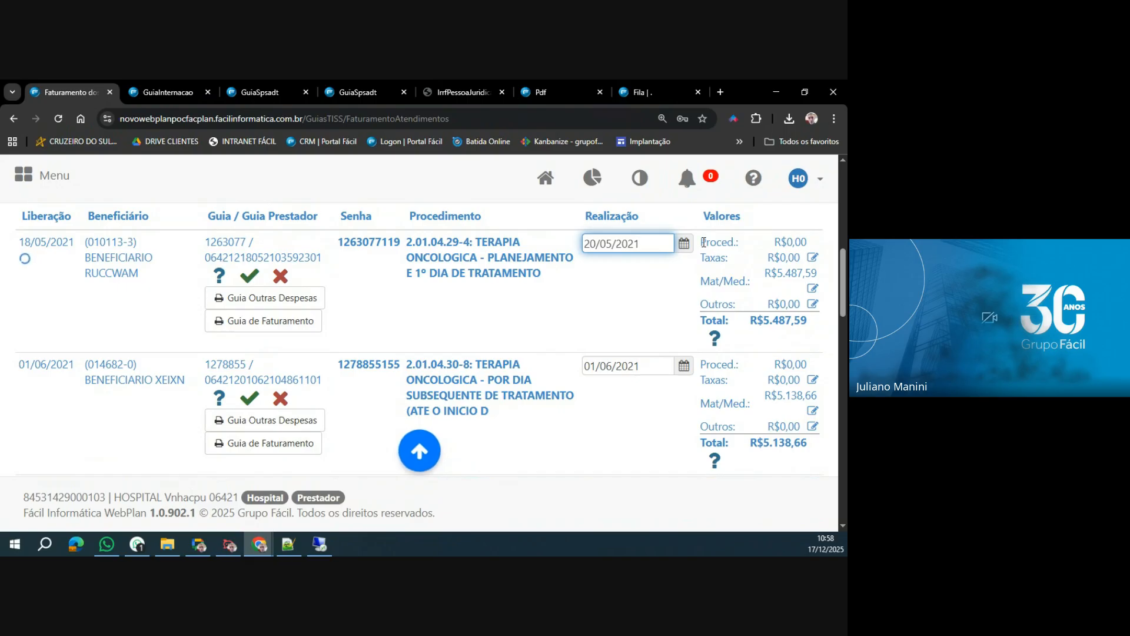
Add one (55047) TAXA DE SALA DE REPOUSO/OBSERVACAO PA / OS, HORA SUBSEQUENTE to the first guia's Taxas, and highlight the Taxas value.
drag(701, 241, 808, 246)
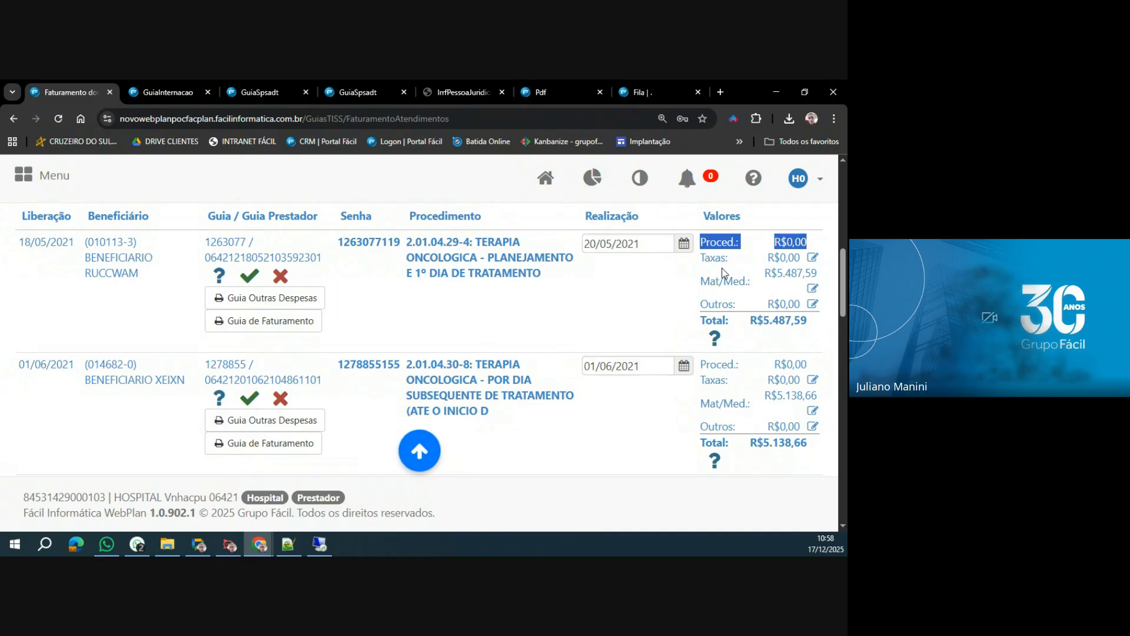
drag(707, 262, 802, 259)
click(814, 259)
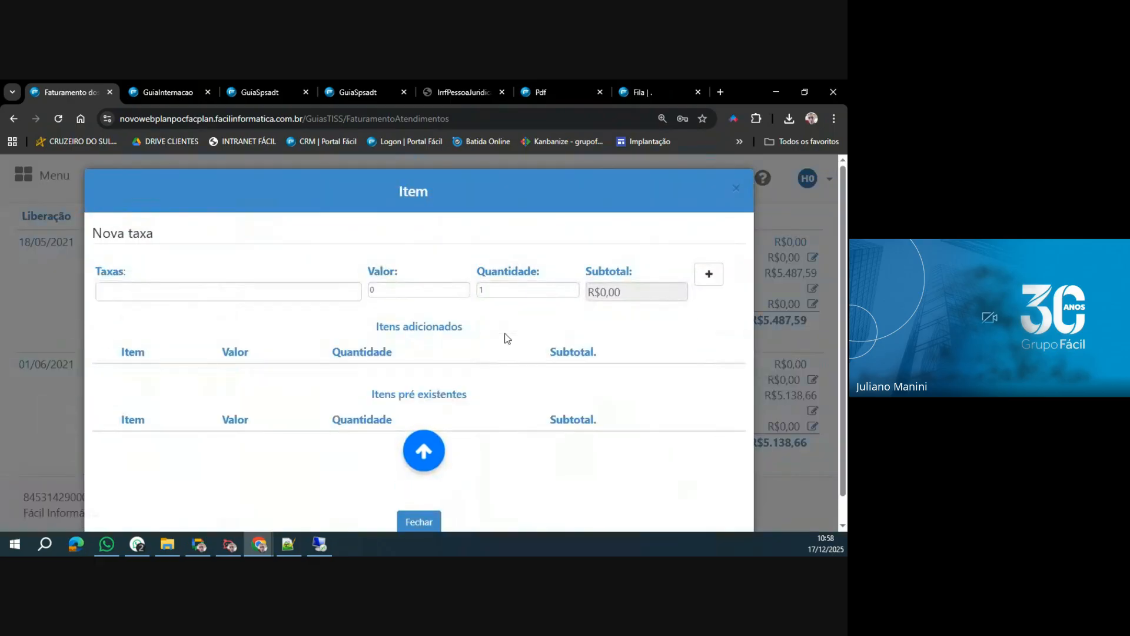
click(268, 293)
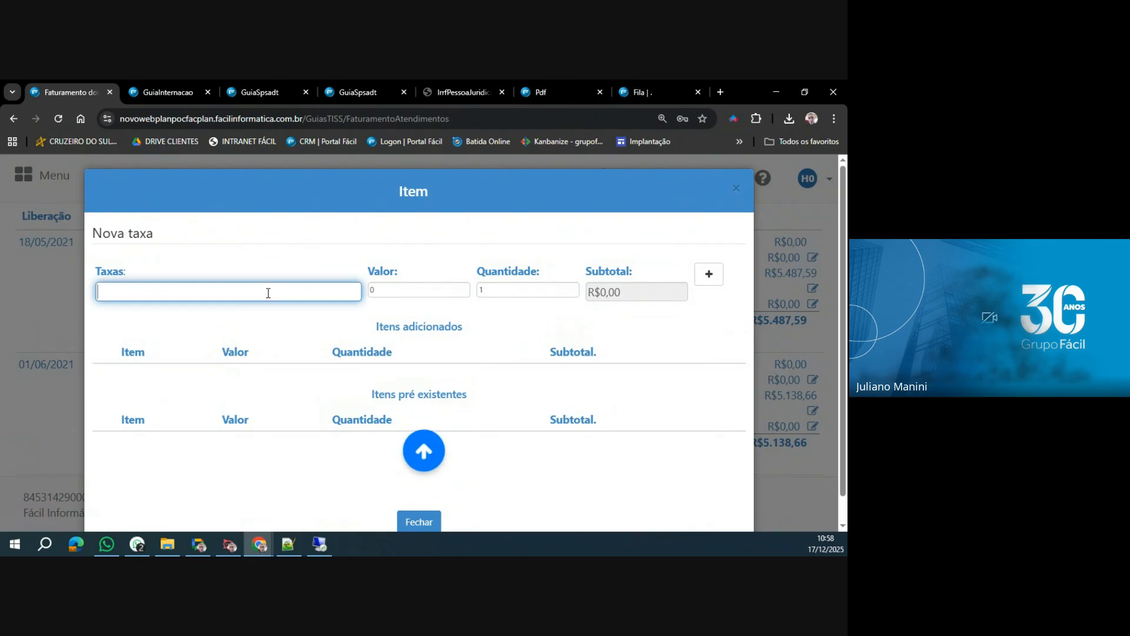
text(taxa de sald)
key(BackSpace)
key(BackSpace)
key(BackSpace)
key(BackSpace)
key(BackSpace)
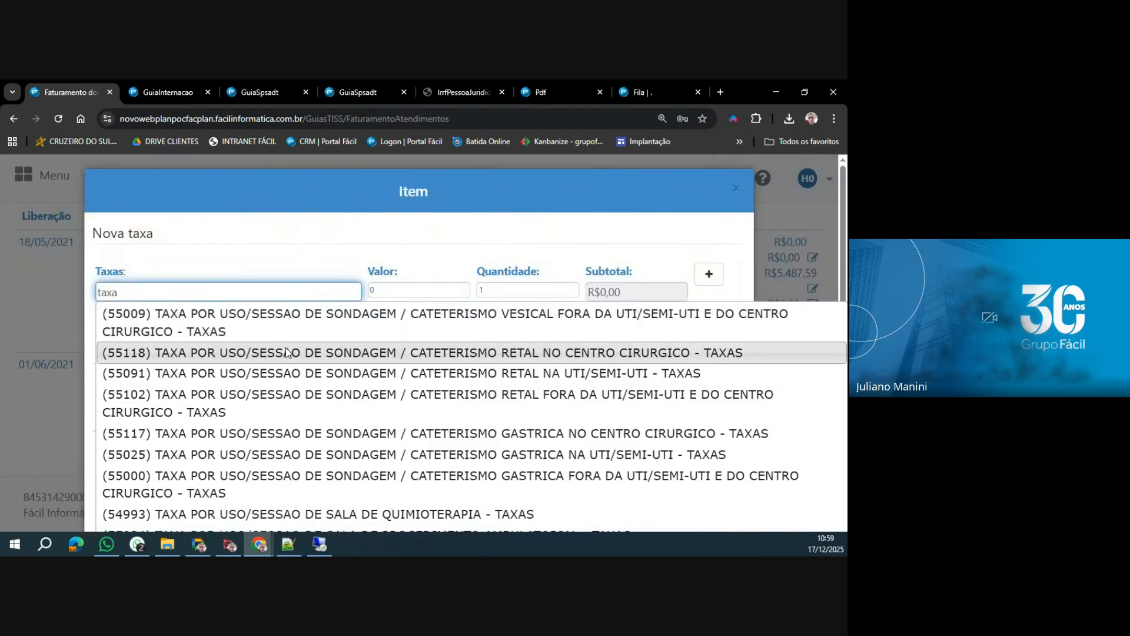
text(de sala)
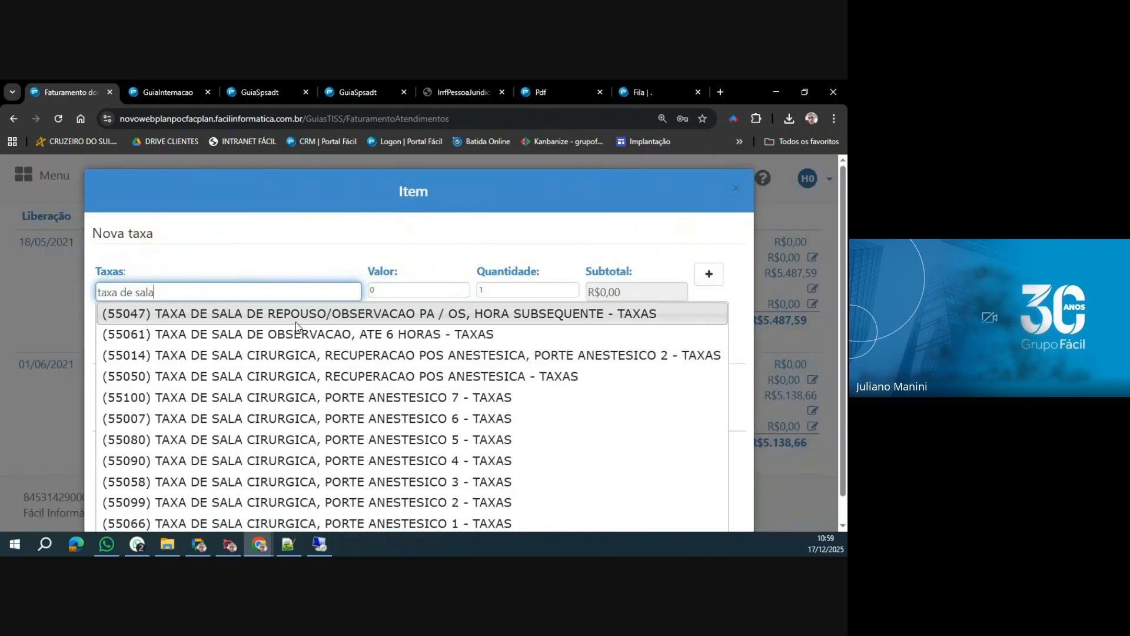
click(296, 325)
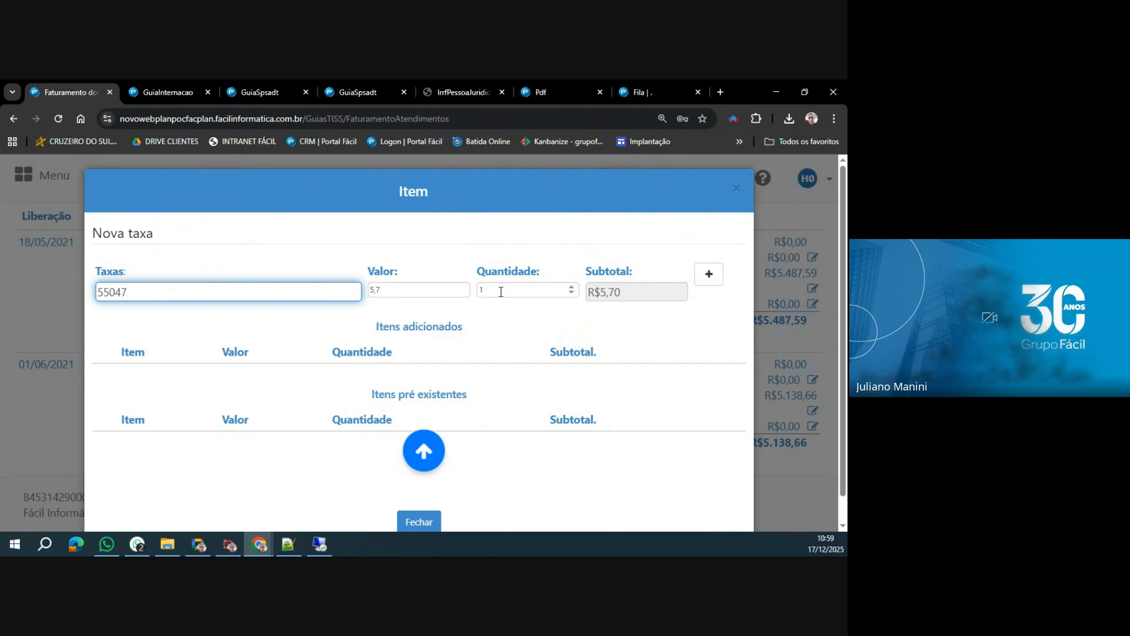
click(709, 274)
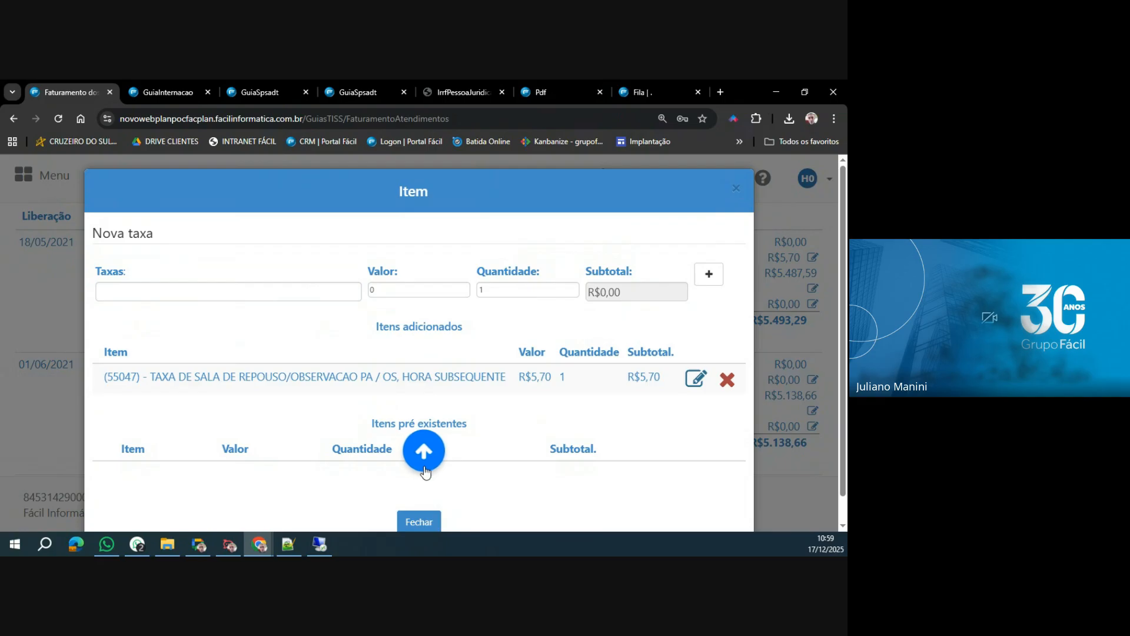
click(214, 293)
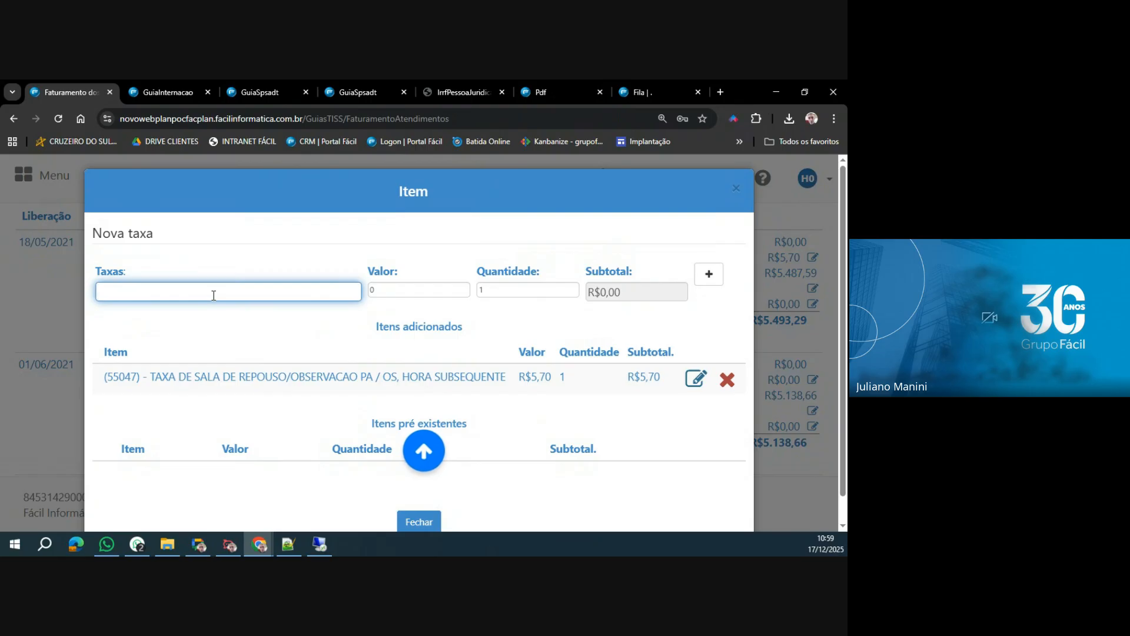
click(419, 522)
drag(767, 258, 801, 259)
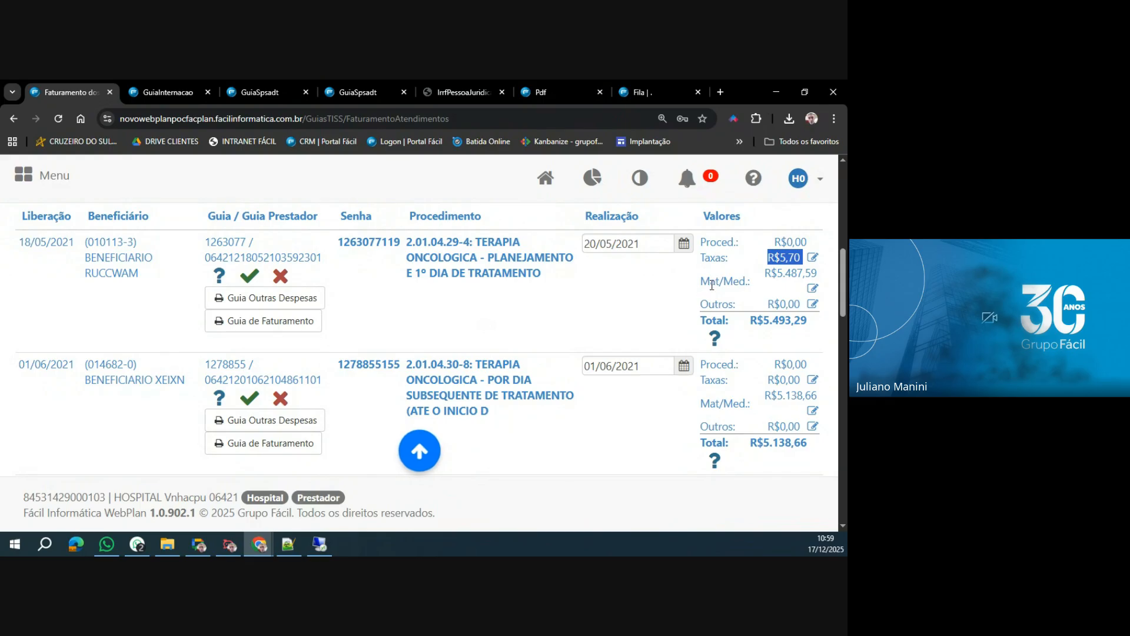
Review the first guia's Mat/Med. items and add one (7515719) ADAPTADOR Seringa (C8590003) for Bombas Injetoras MCT e MCT Plus.
drag(693, 286, 746, 284)
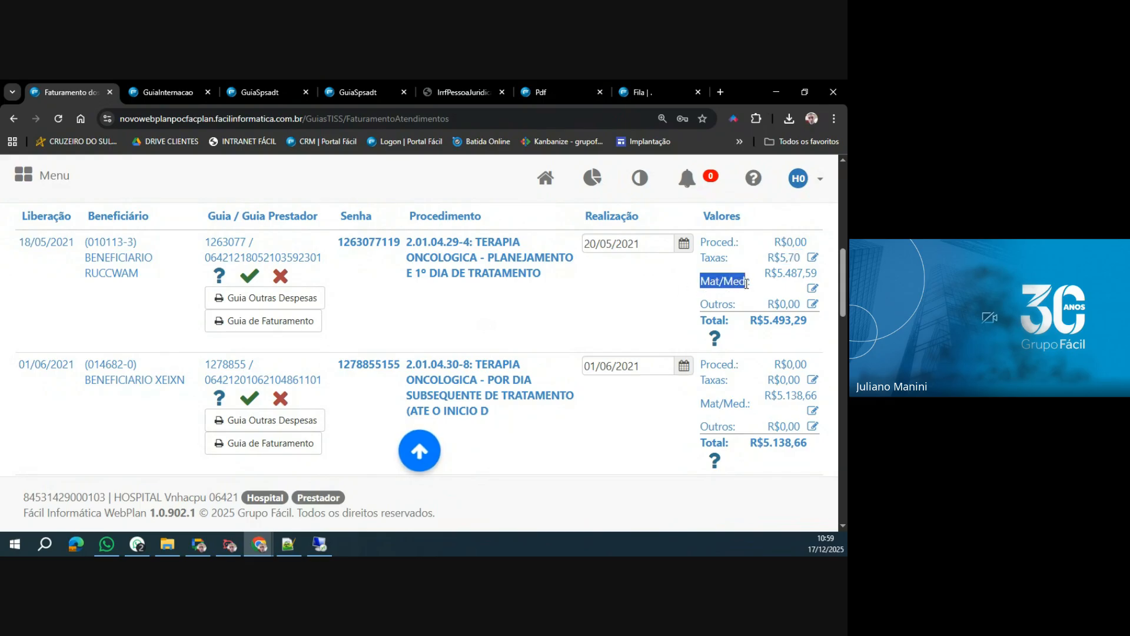
click(812, 290)
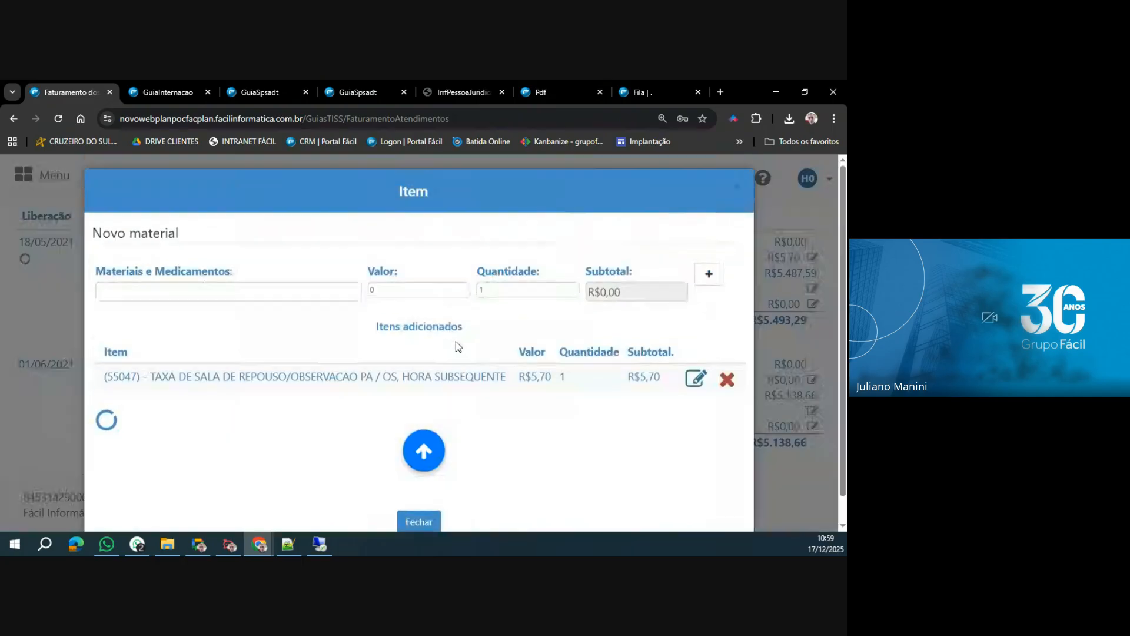
scroll(175, 440, down, 1)
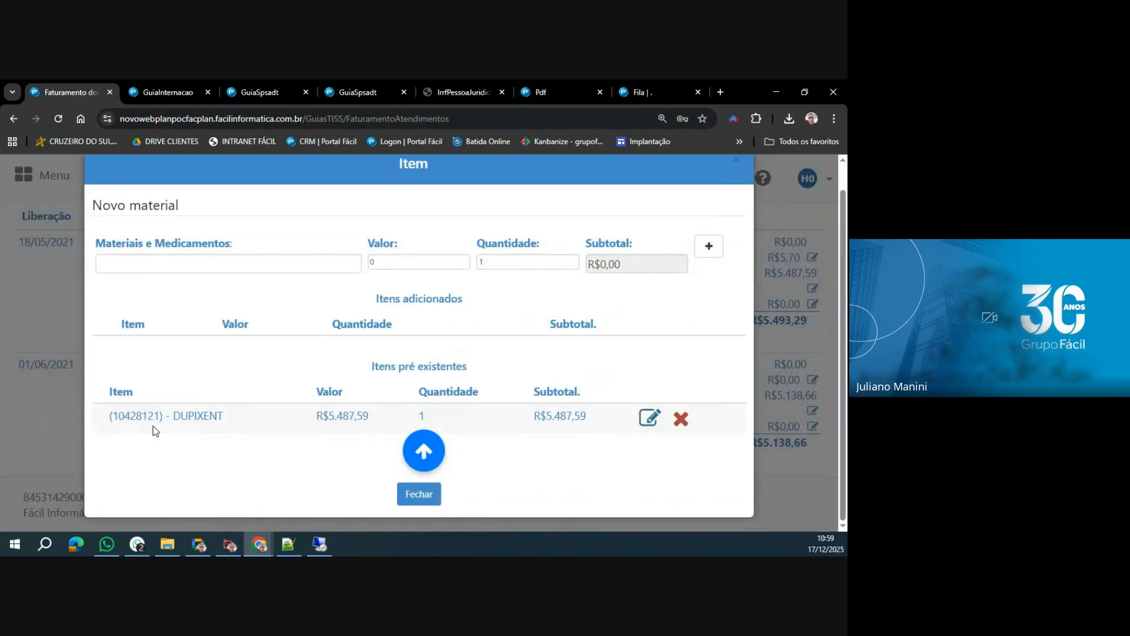
drag(108, 416, 579, 420)
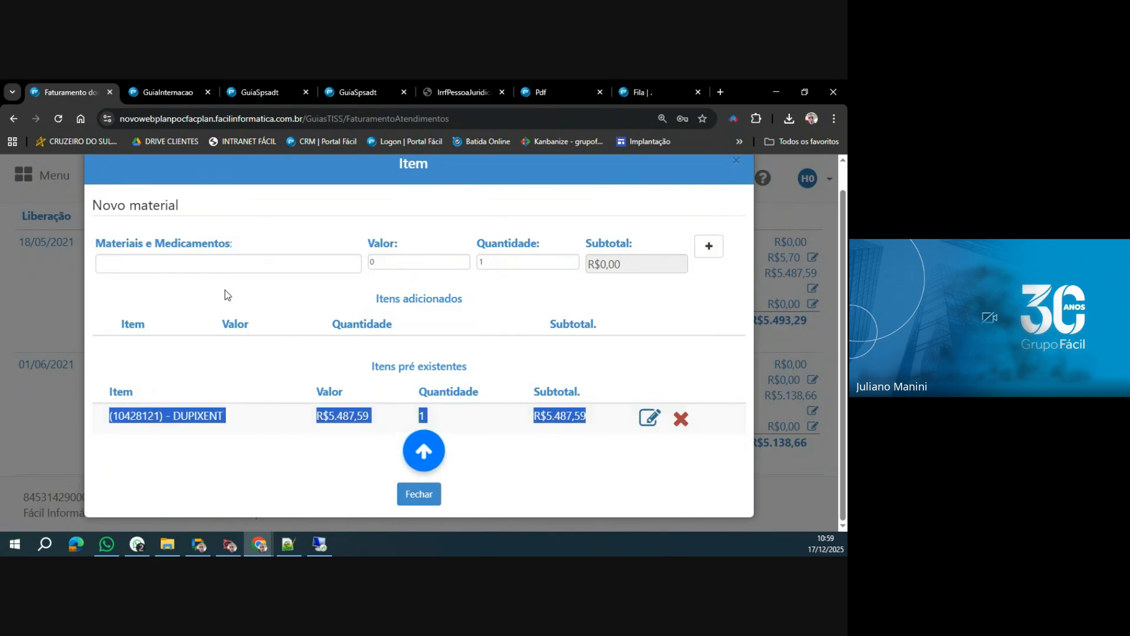
click(229, 261)
text(se)
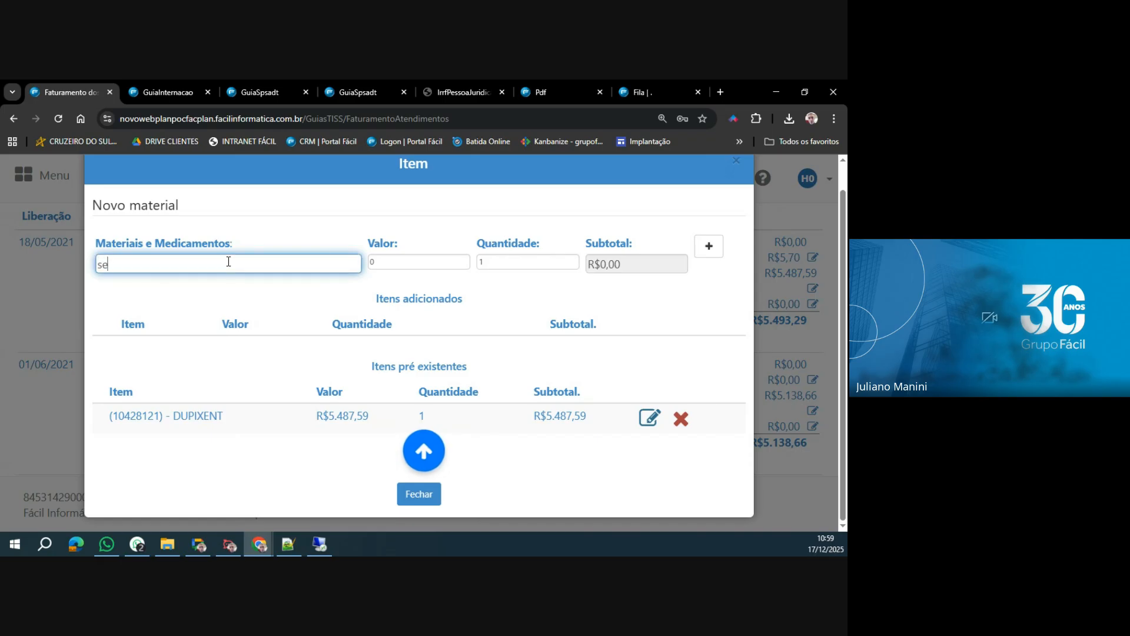
text(ringa)
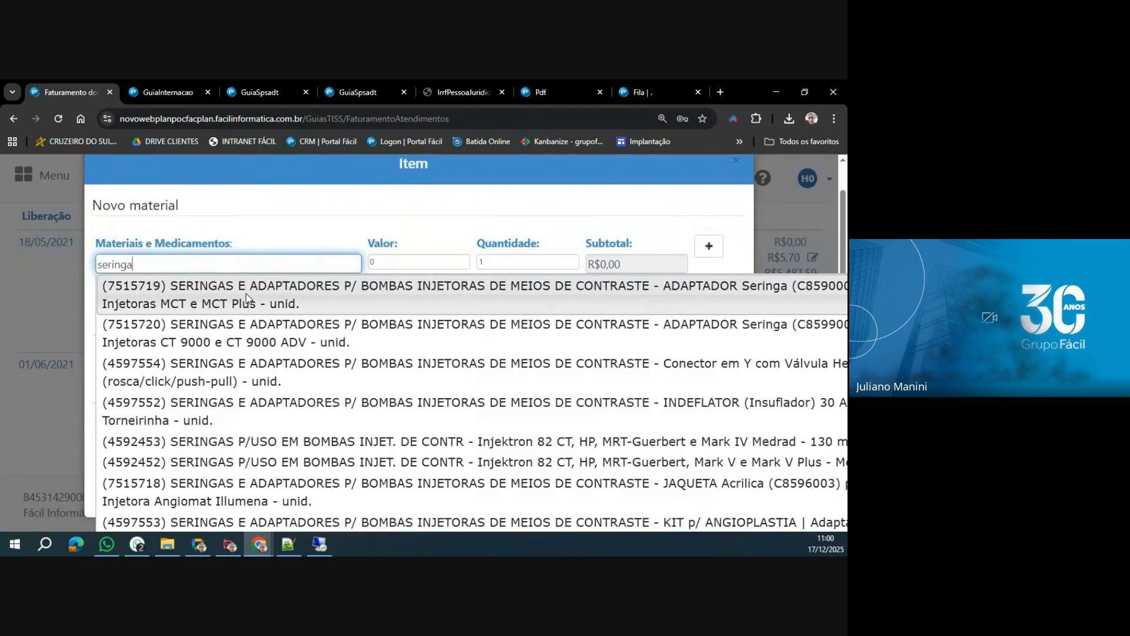
click(246, 299)
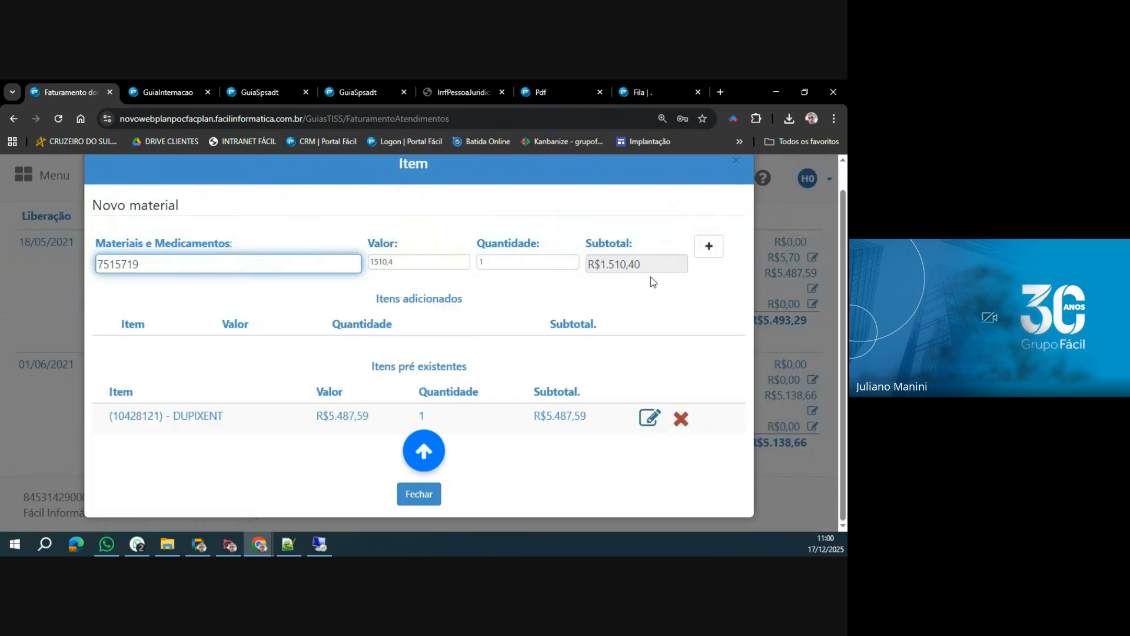
click(709, 247)
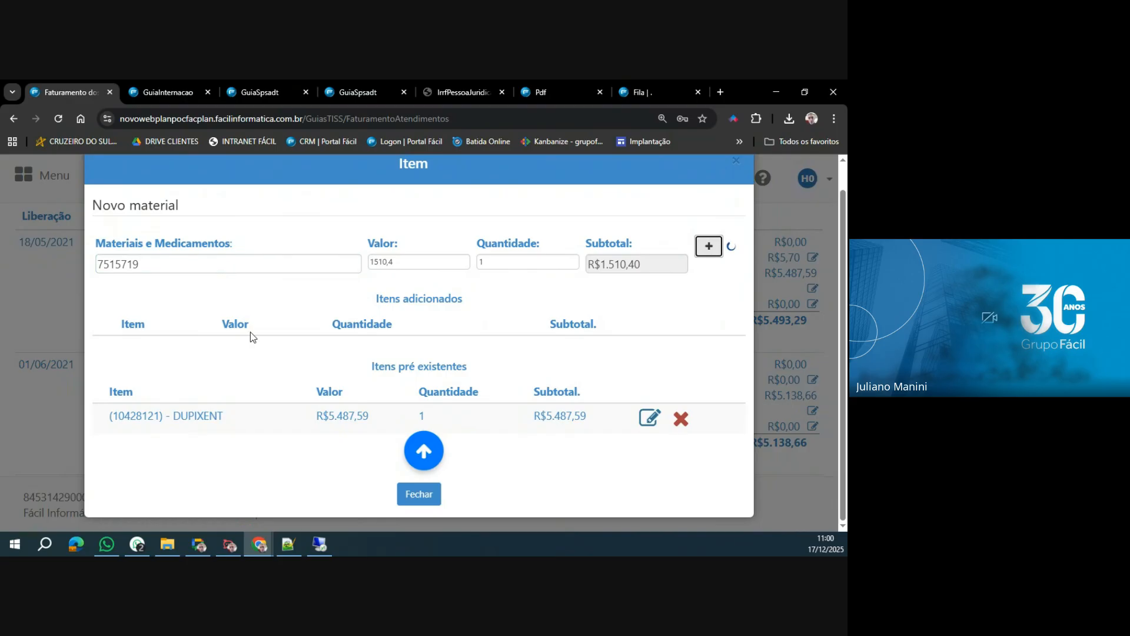
Add one (8713203) AGULHA HUBER 20GX0,75" MINILOC SAFETY INFUSION SET to the same guia's materials, review the items and close the dialog.
click(165, 264)
text(a)
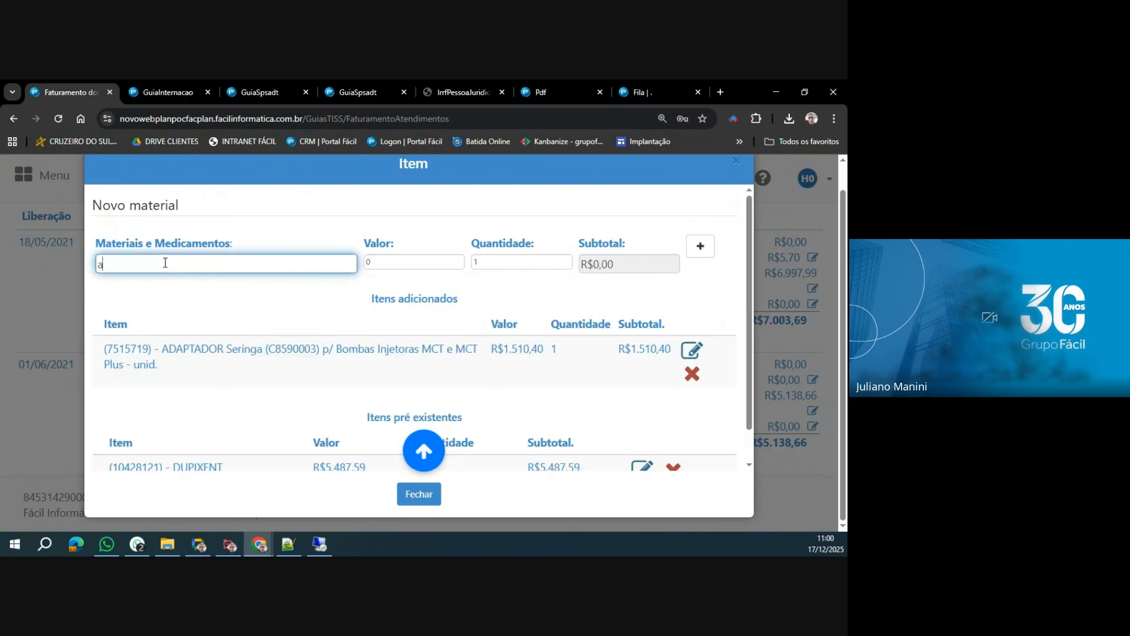
text(gulha)
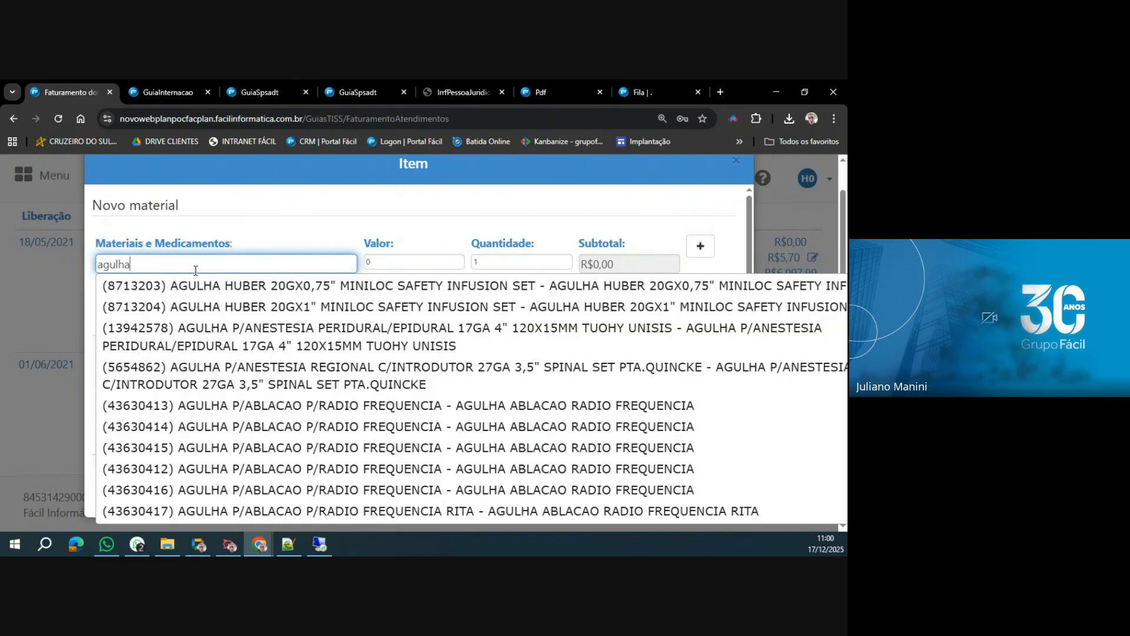
click(224, 291)
click(701, 246)
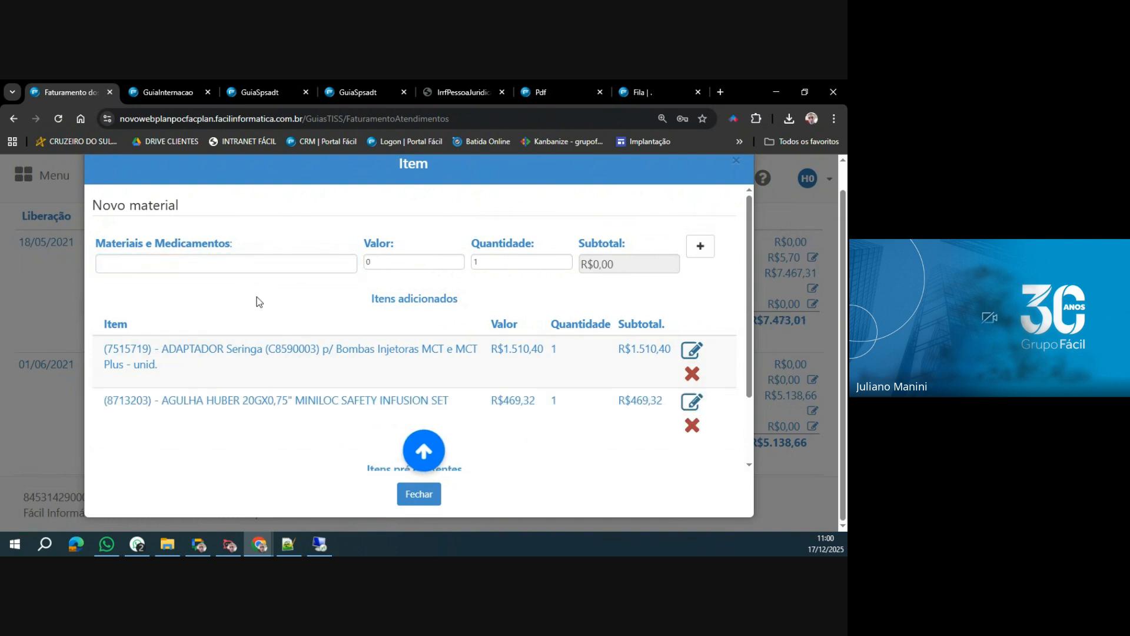
scroll(259, 301, down, 3)
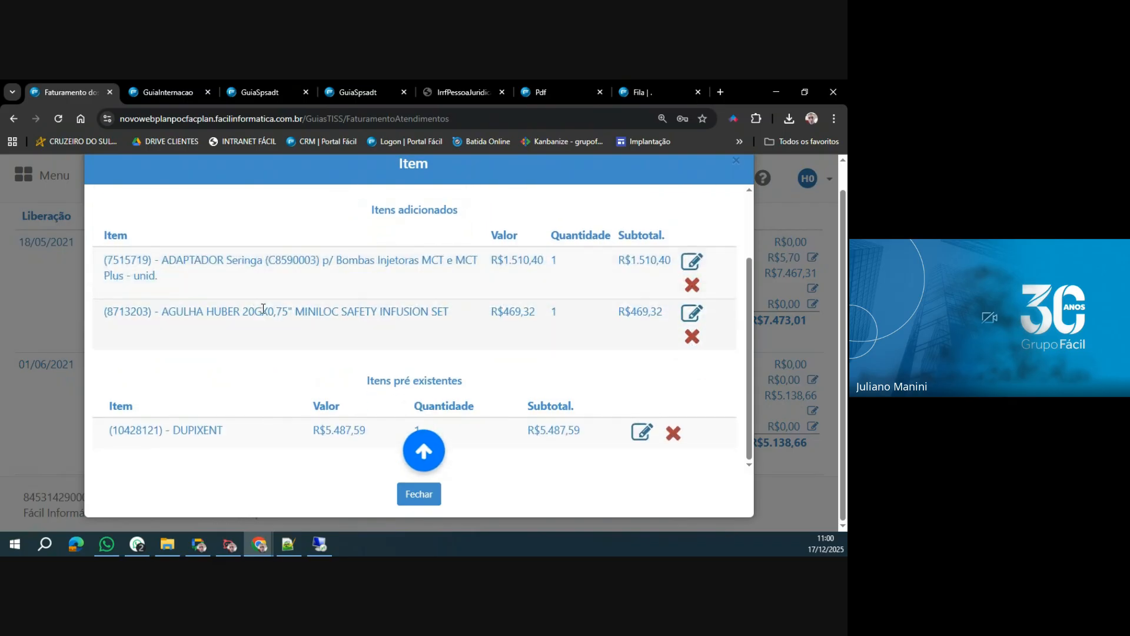
click(424, 502)
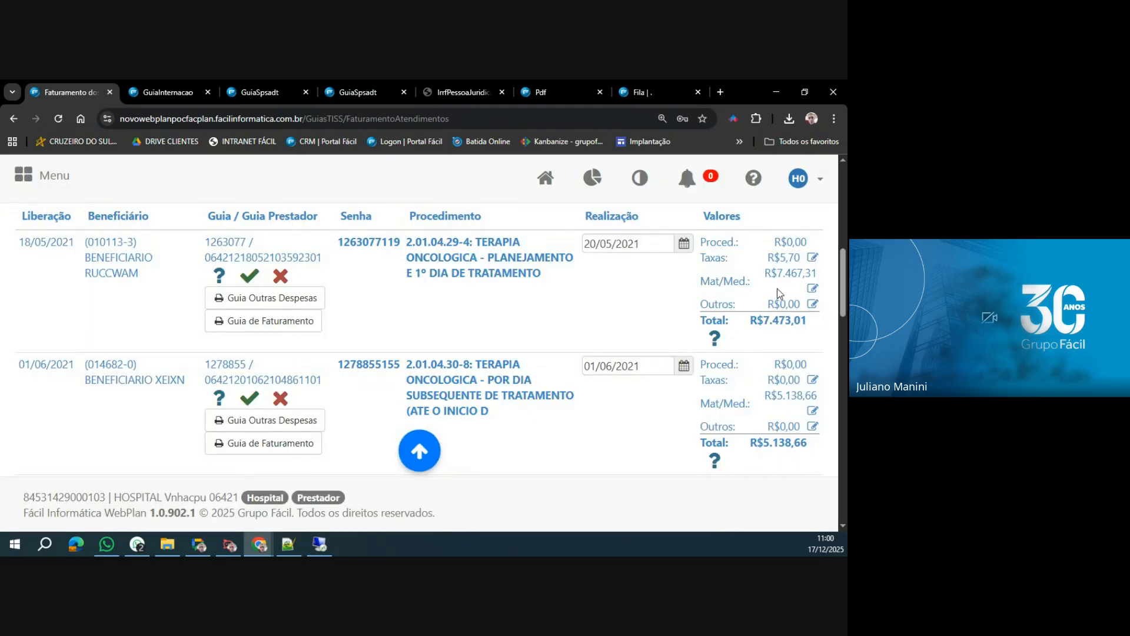
Check the first guia's Mat/Med. value and highlight its Outros value.
drag(766, 274, 825, 279)
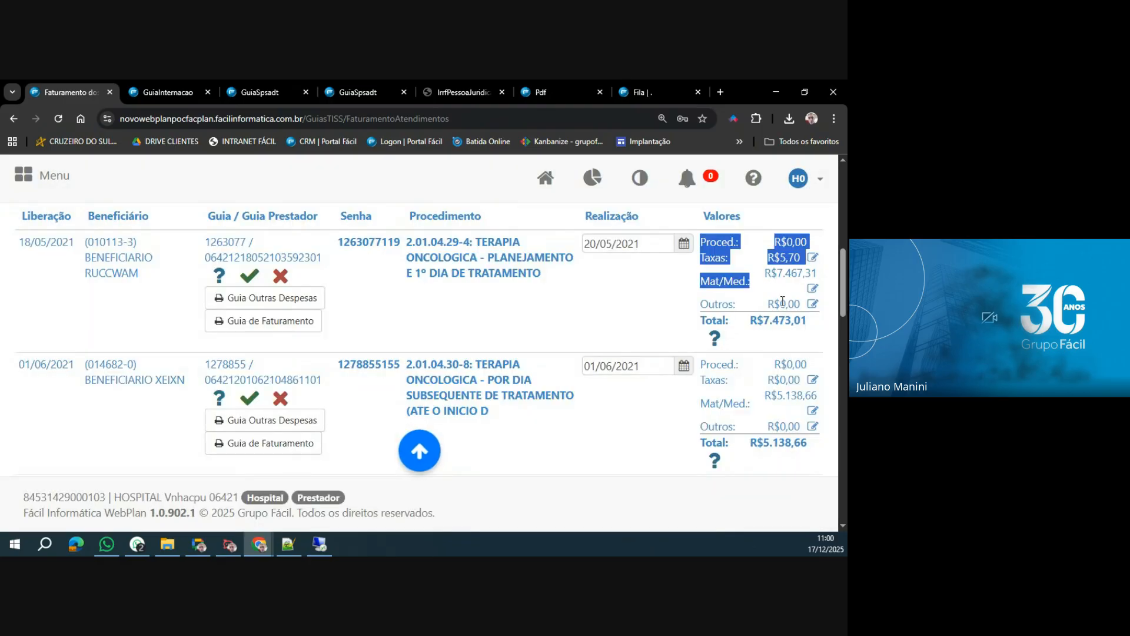
click(765, 291)
drag(701, 303, 805, 304)
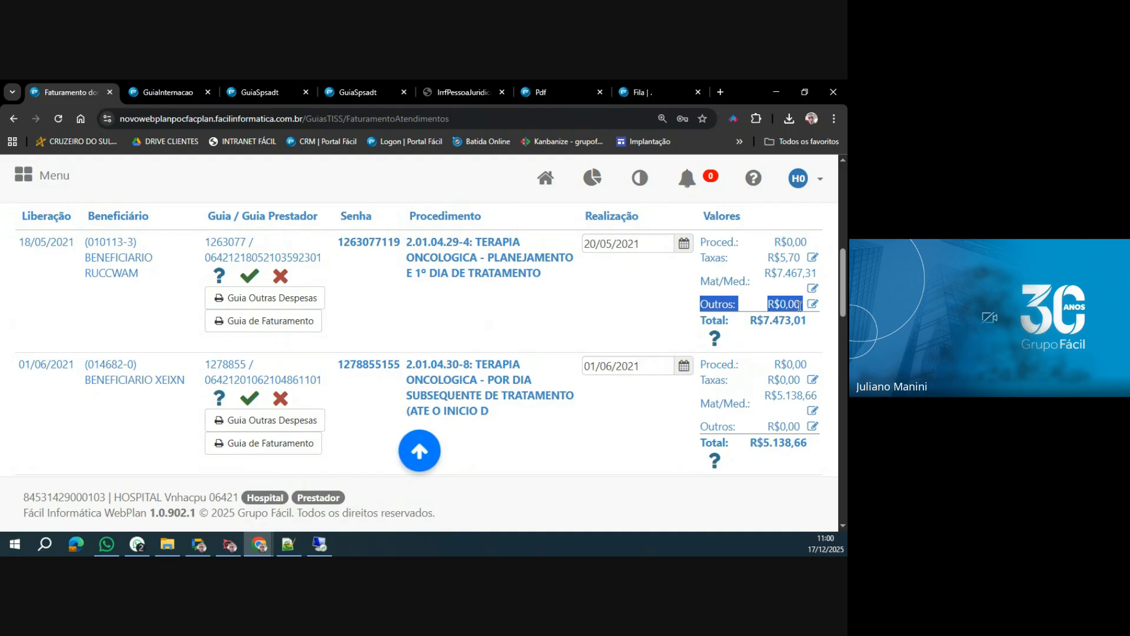
Mark the first guia as Conferido, view its Guia Outras Despesas and return to the billing list.
click(740, 313)
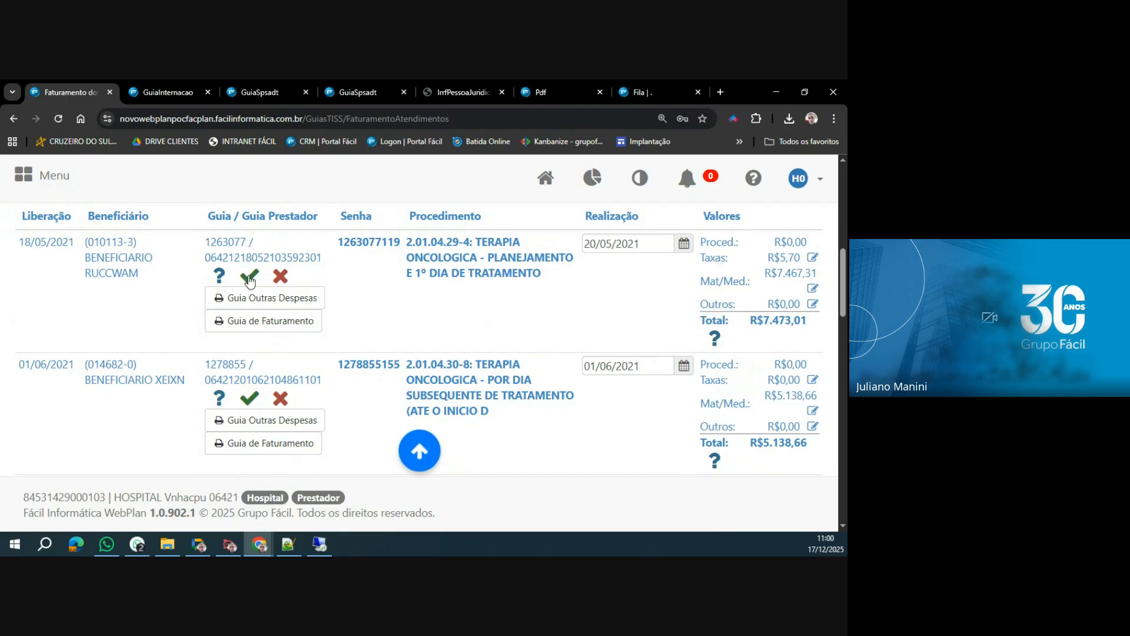
click(721, 337)
click(289, 306)
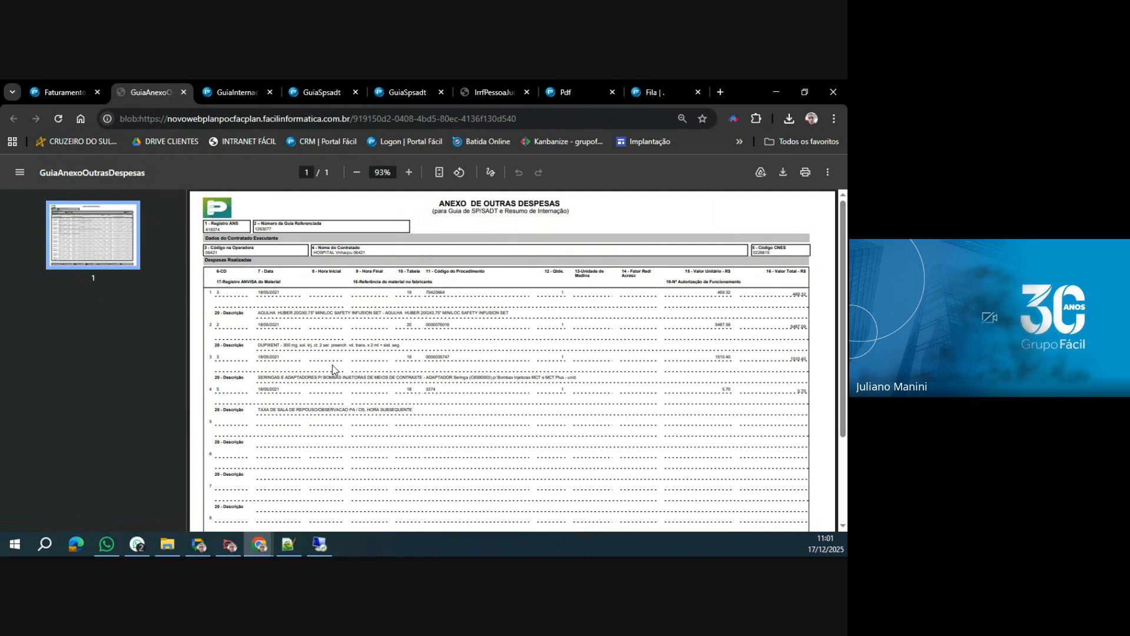
click(56, 89)
Mark the 01/06/2021 guia as Conferido and set the first 17/06/2021 guia as removed.
scroll(406, 335, down, 1)
scroll(413, 343, down, 1)
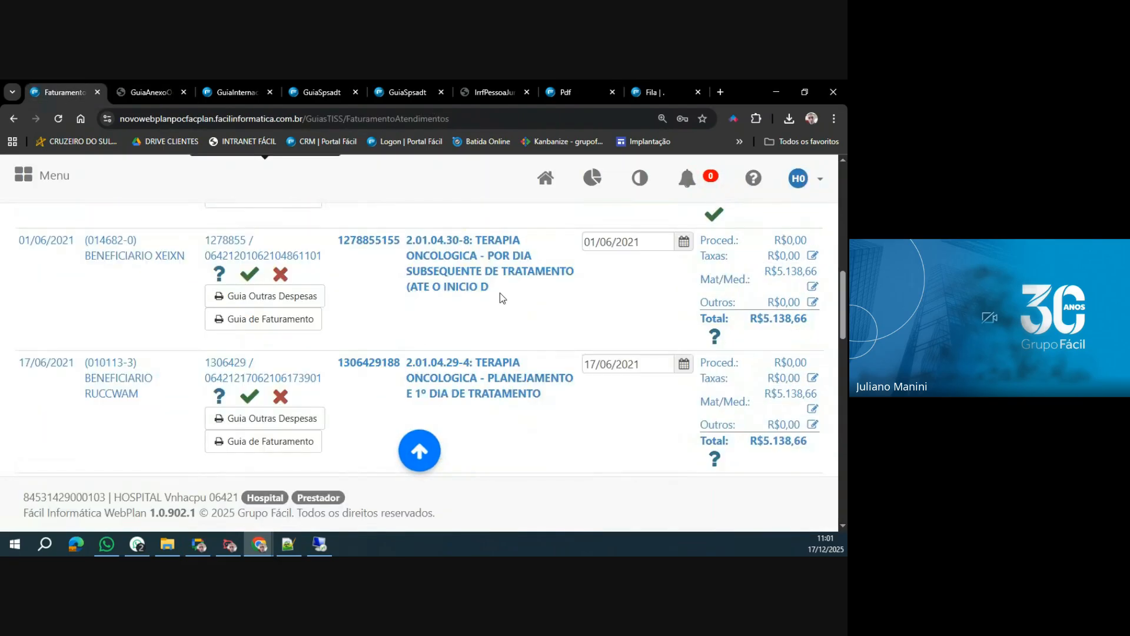
scroll(500, 294, up, 1)
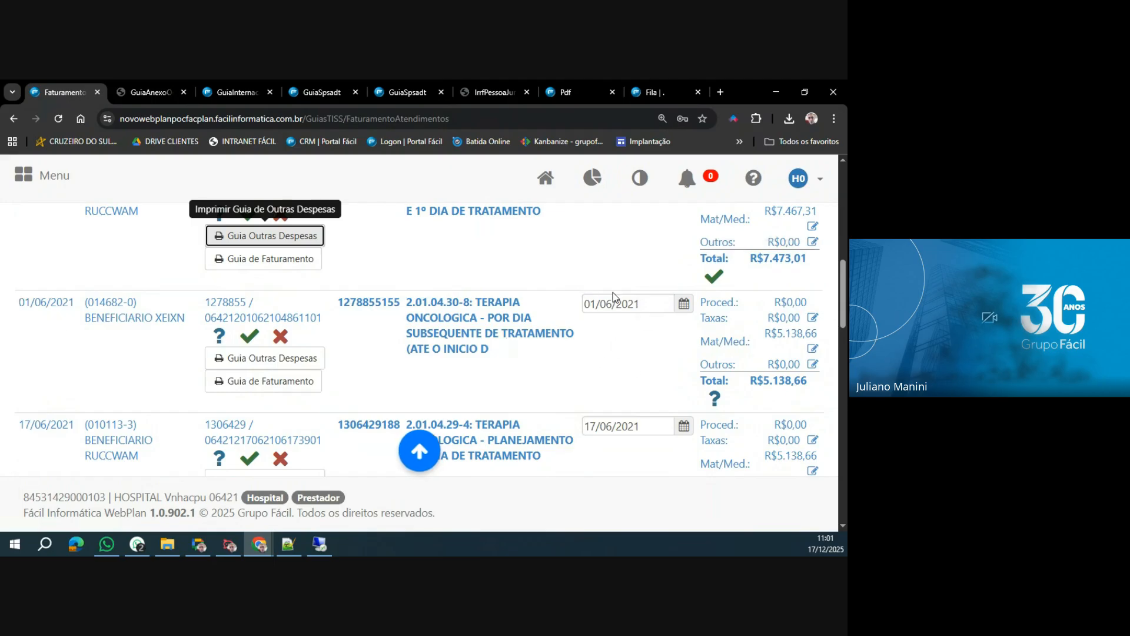
click(715, 399)
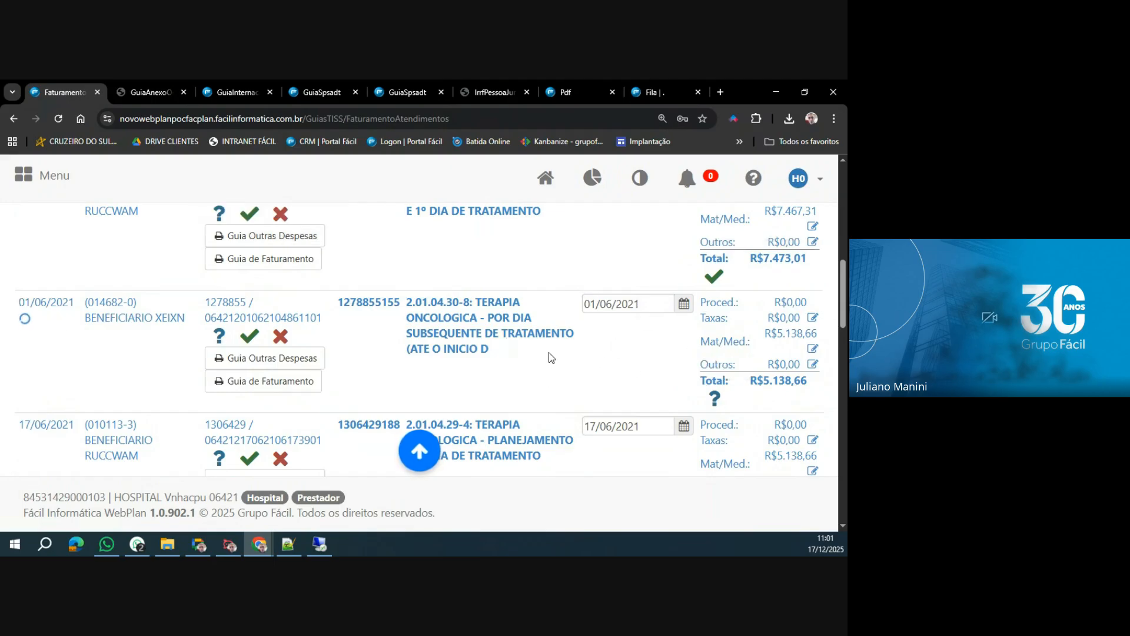
scroll(549, 352, down, 3)
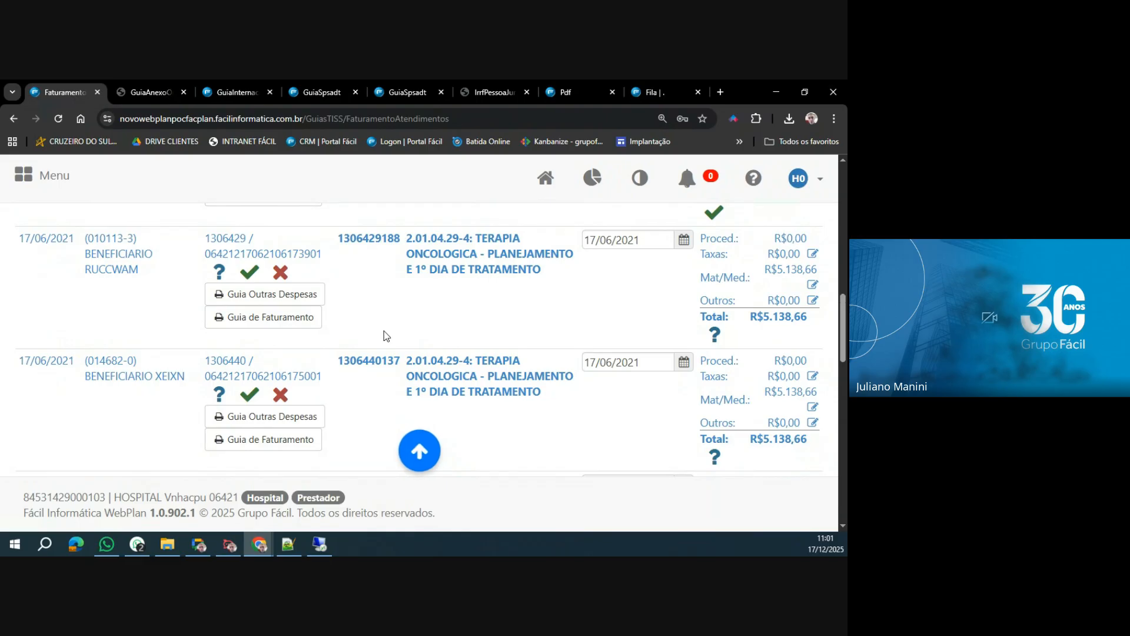
click(280, 272)
Highlight the second 17/06/2021 guia without changing its status, and mark the 27/07/2021 guia as Conferido.
scroll(529, 381, down, 1)
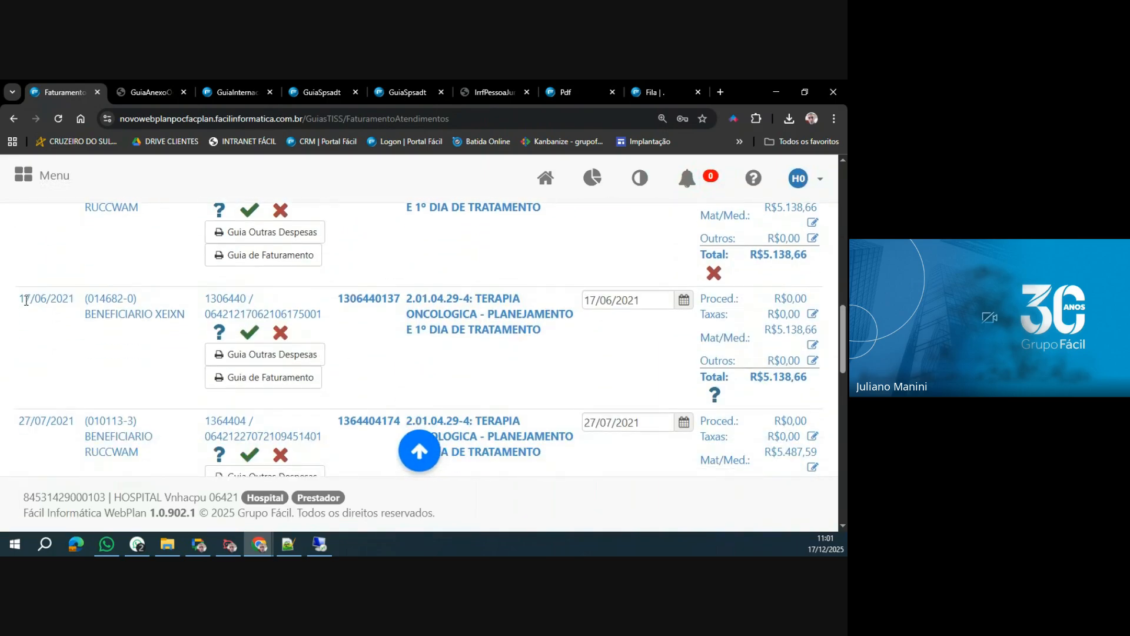
drag(21, 299, 545, 334)
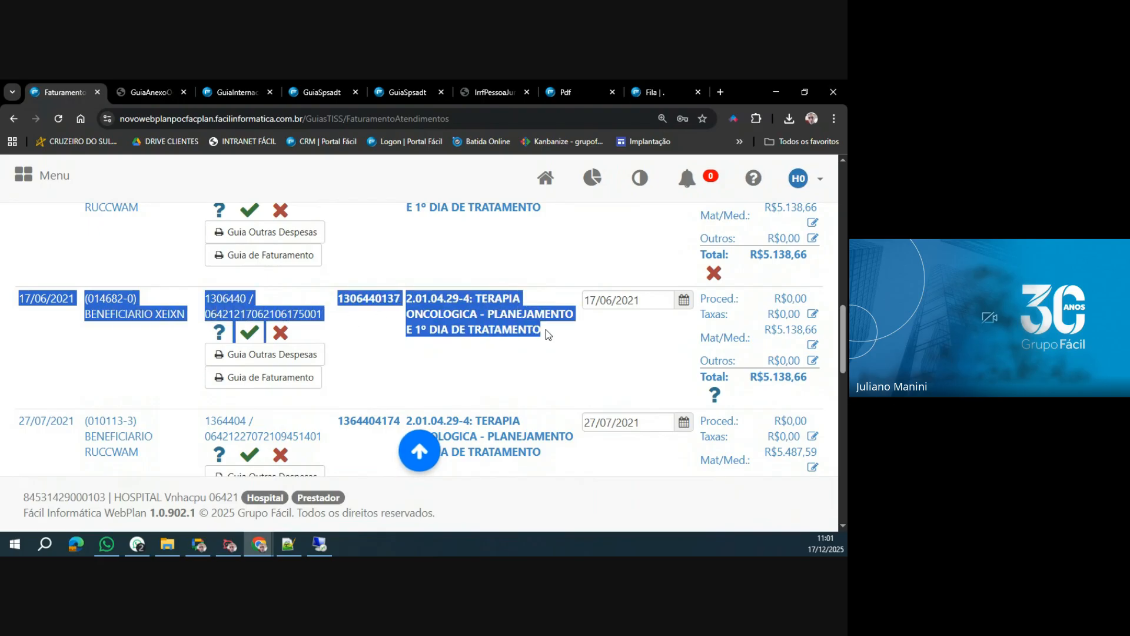
click(186, 294)
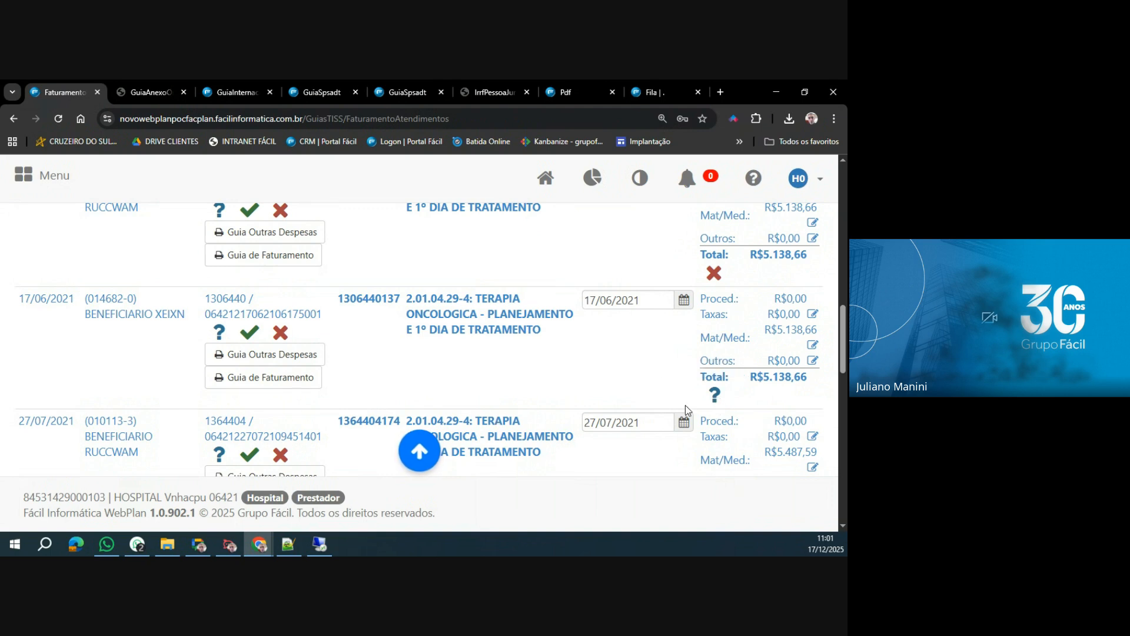
scroll(486, 352, down, 3)
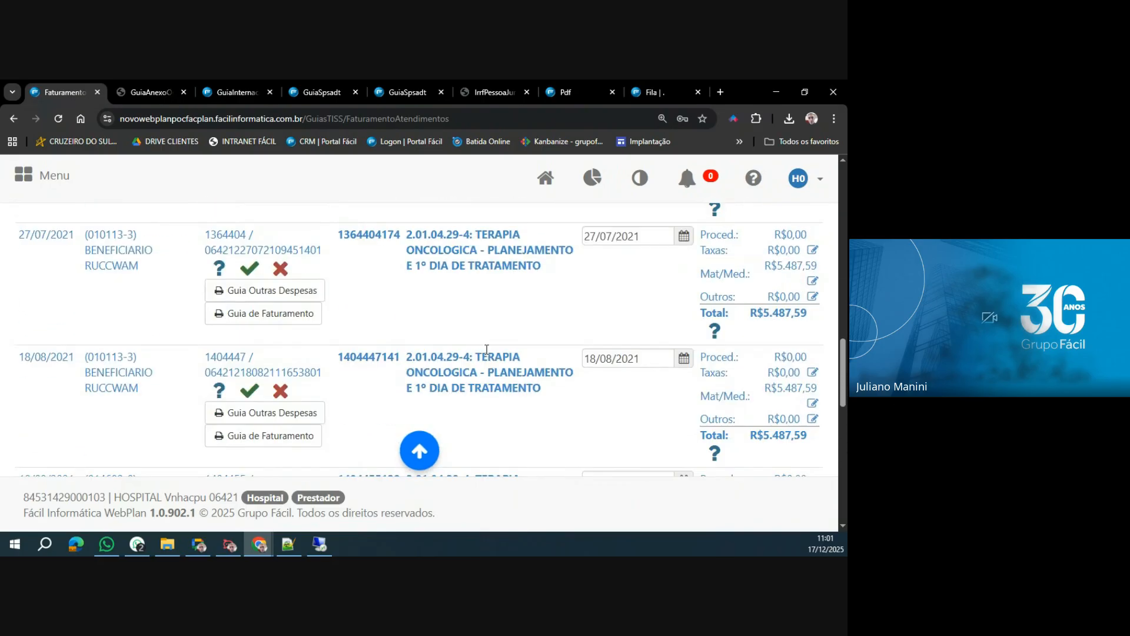
click(715, 333)
Filter the lot to show only Conferidos guias, reload the list and review the entries.
scroll(407, 337, down, 3)
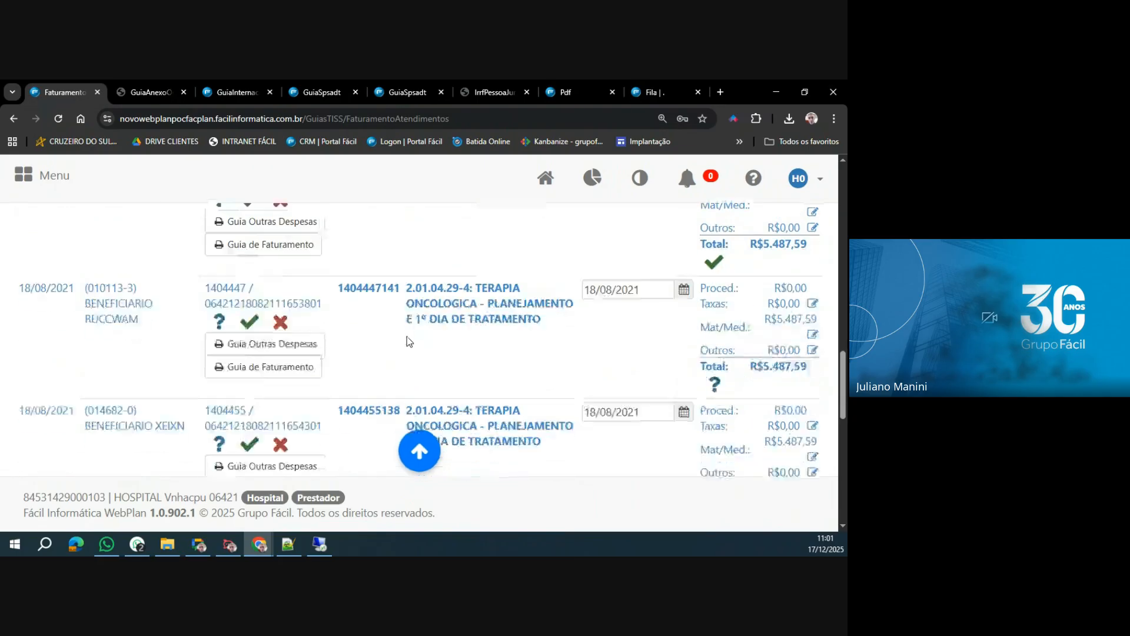
scroll(408, 336, down, 5)
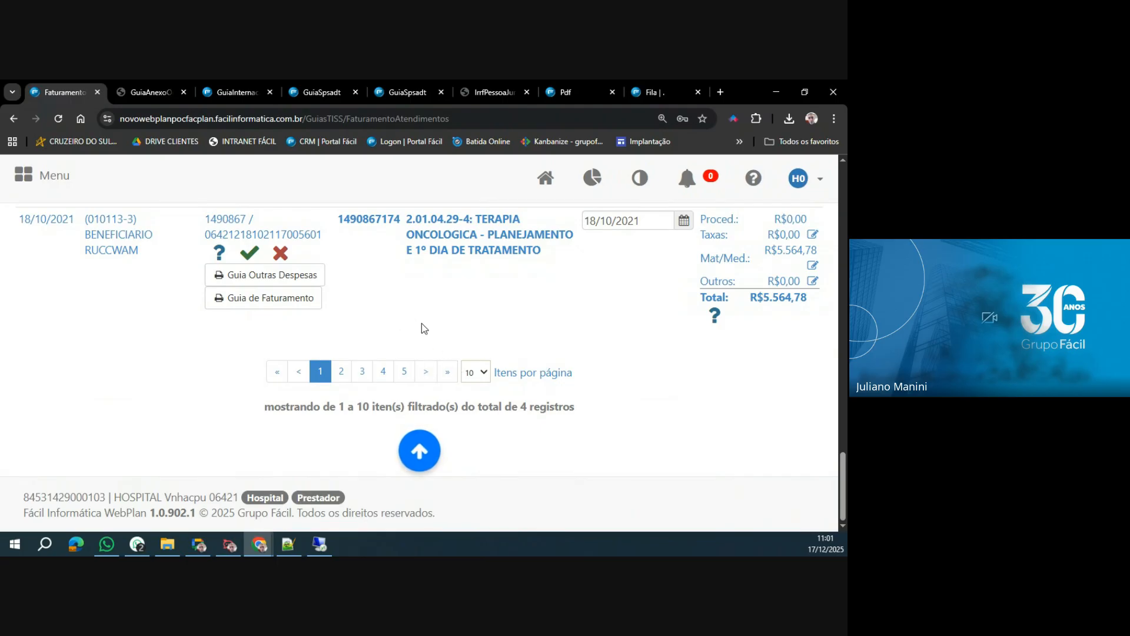
scroll(420, 325, up, 10)
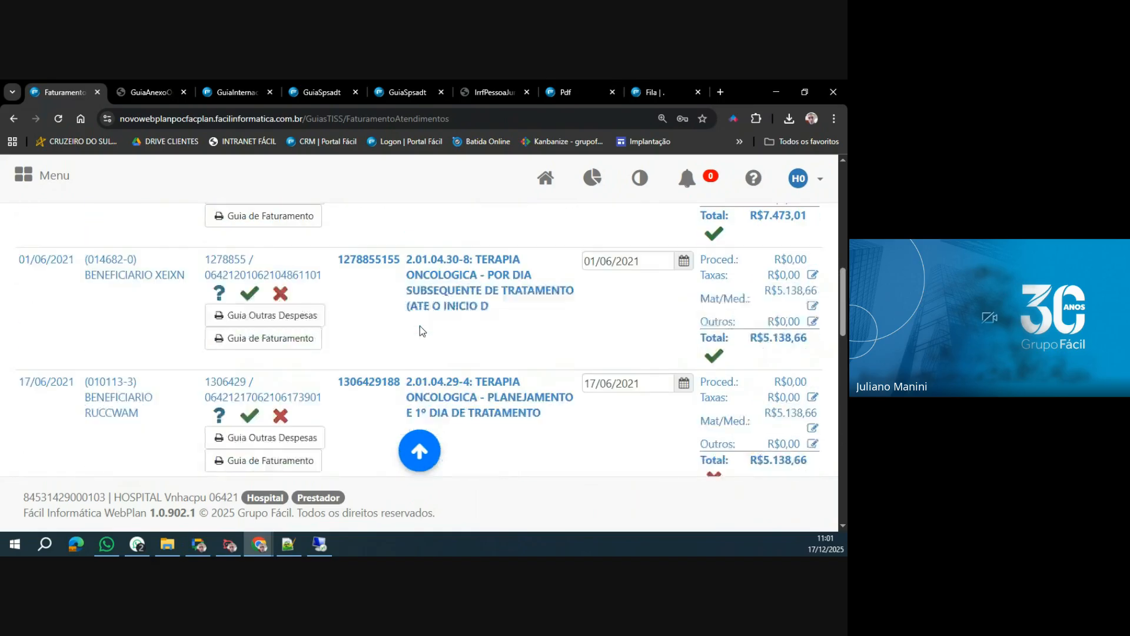
scroll(419, 326, up, 5)
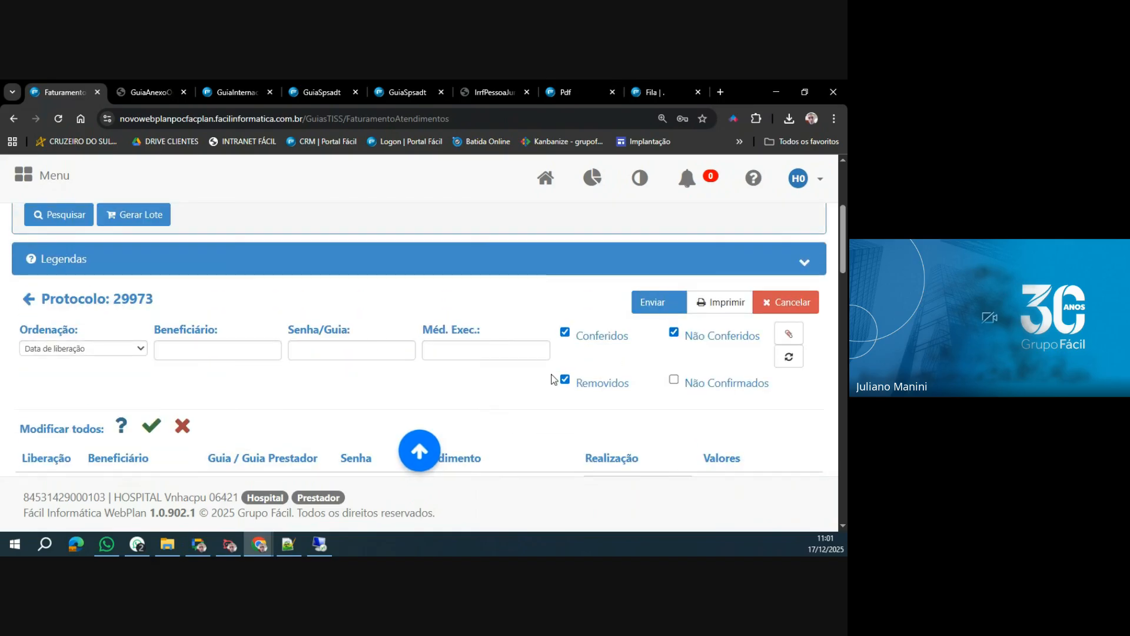
click(565, 380)
click(674, 332)
click(789, 358)
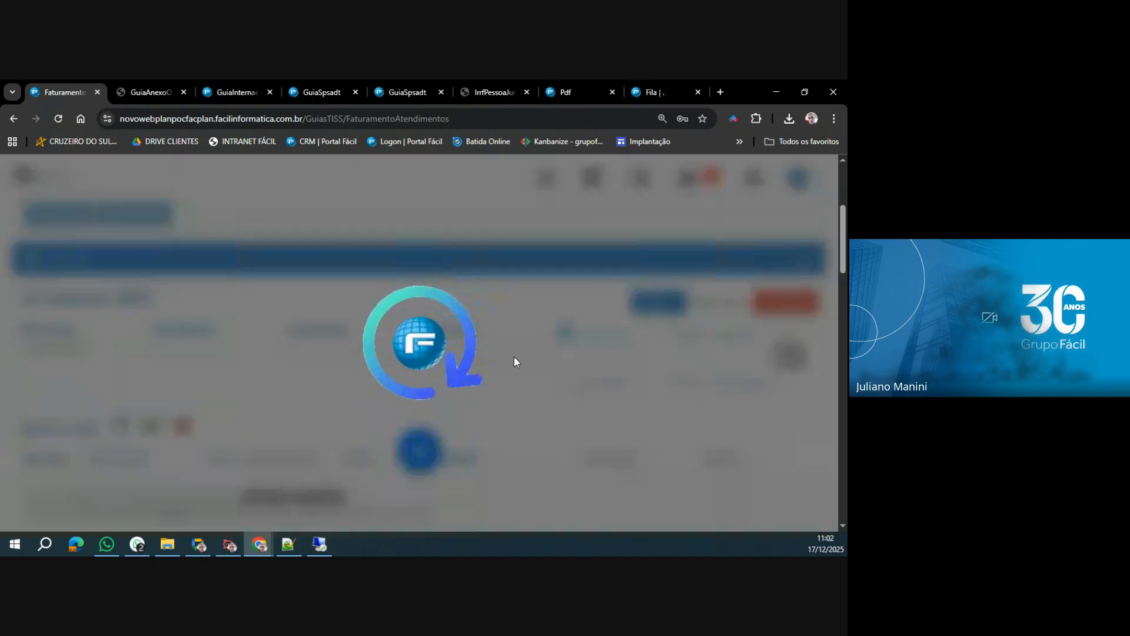
scroll(570, 355, down, 4)
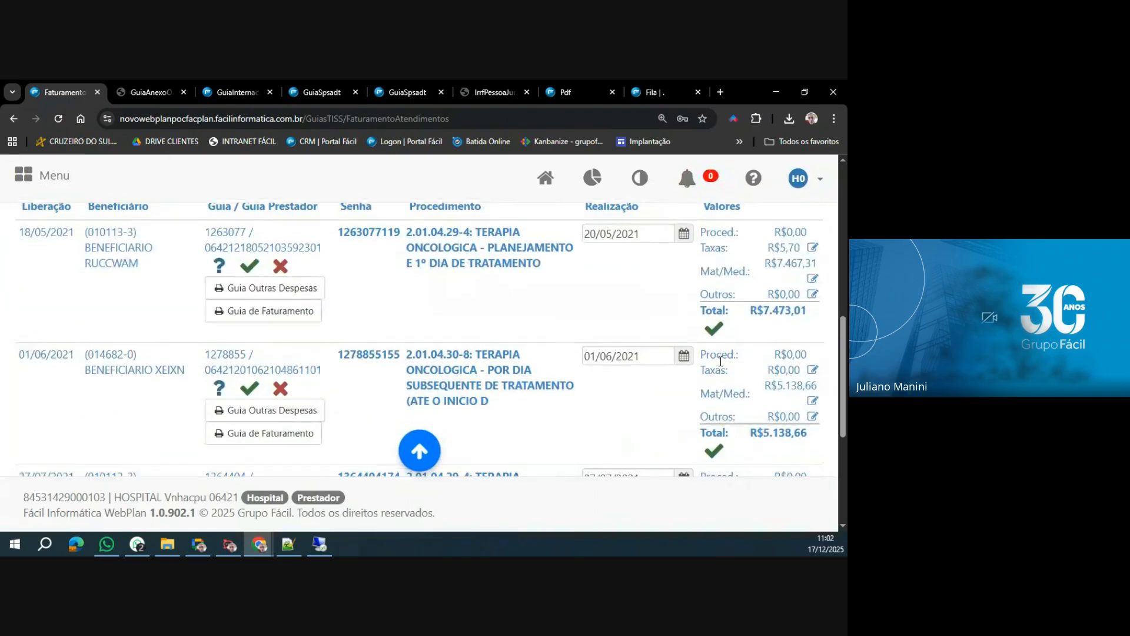
scroll(719, 361, down, 3)
scroll(720, 361, up, 2)
scroll(721, 361, up, 5)
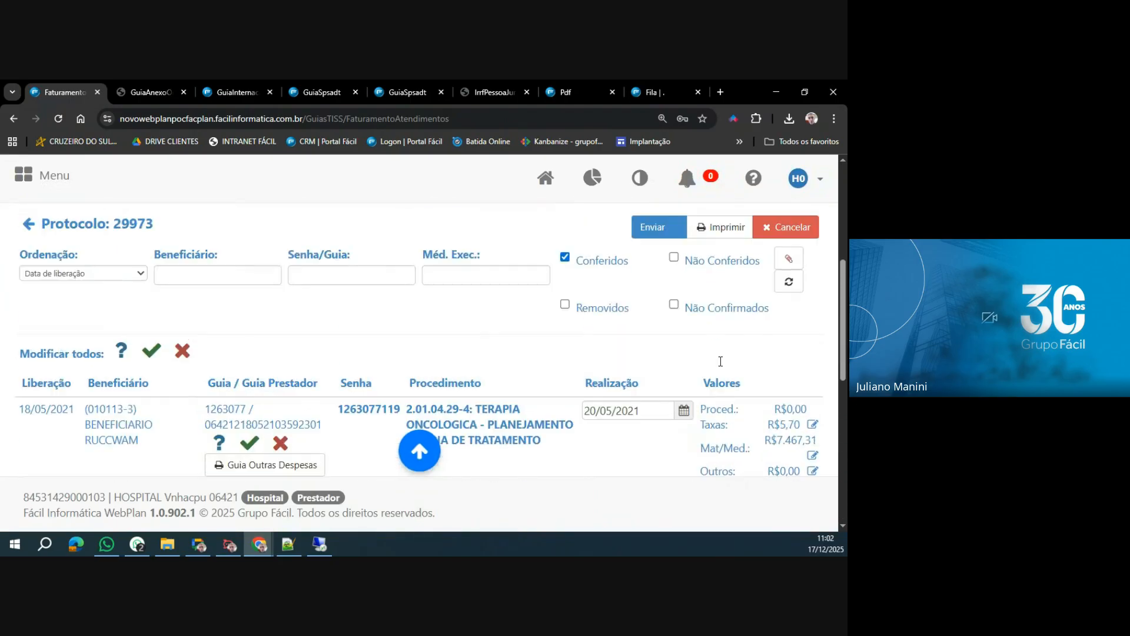
Filter the lot to show only Removidos guias, reload the list and review the entries.
click(564, 257)
click(565, 305)
click(788, 282)
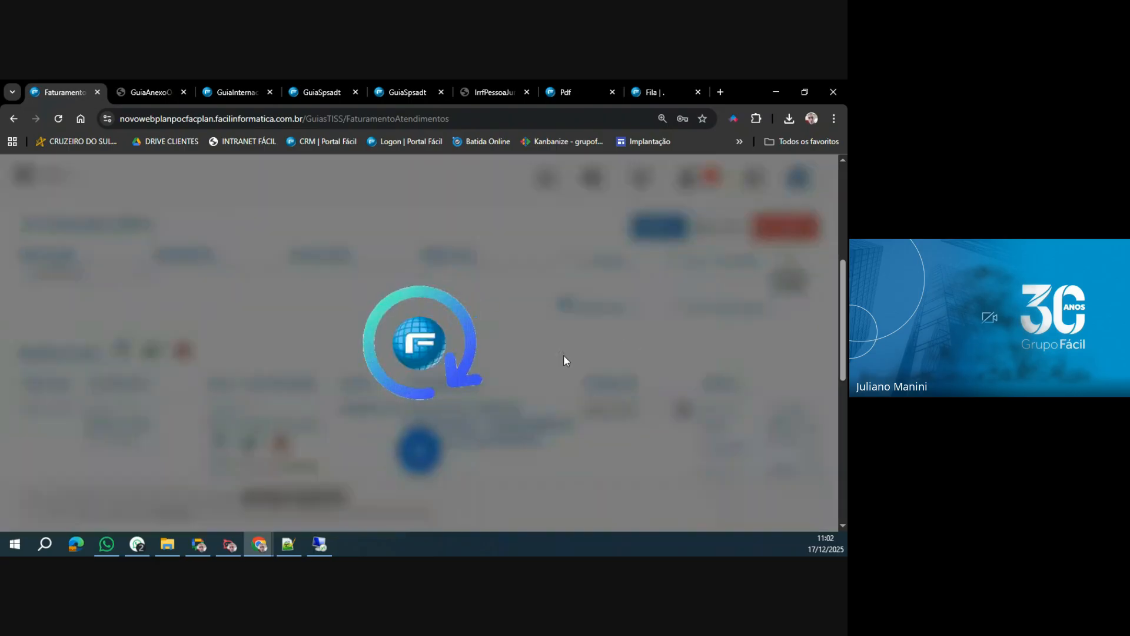
scroll(729, 309, down, 3)
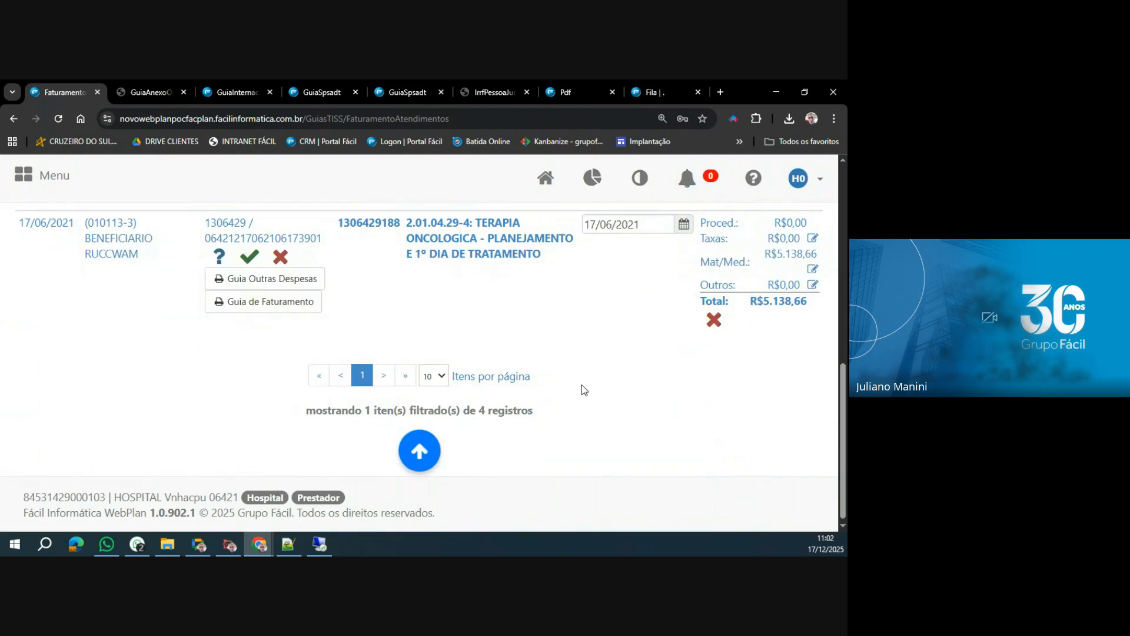
scroll(582, 384, up, 3)
Filter the lot by Não Conferidos and Não Confirmados, review the guias, and add Removidos to the filter.
click(566, 366)
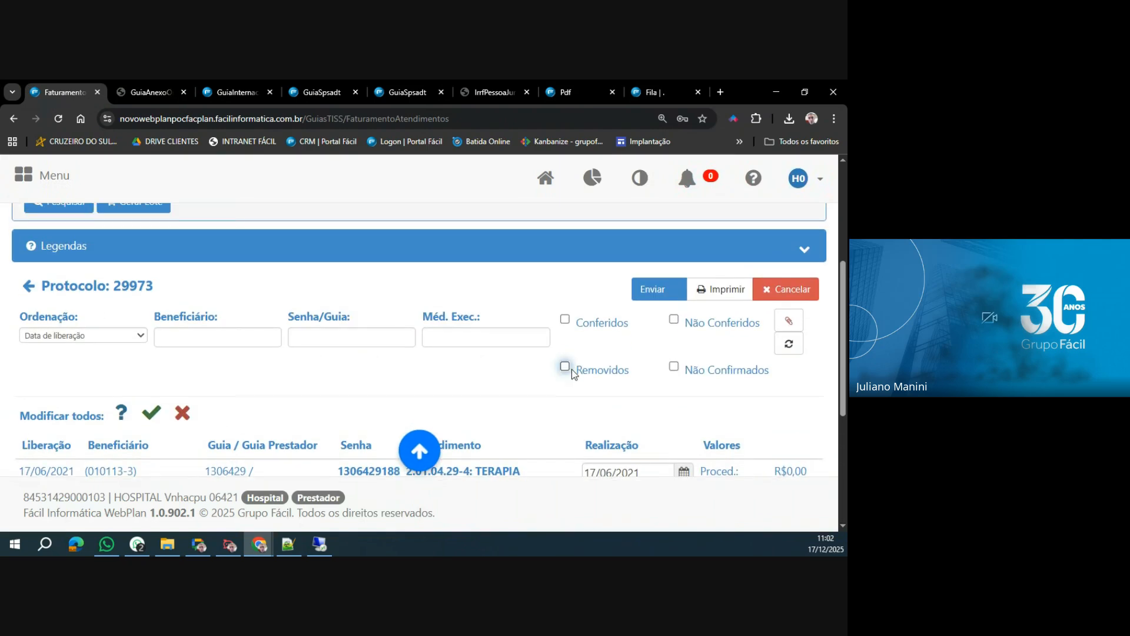
click(675, 321)
click(674, 367)
click(789, 343)
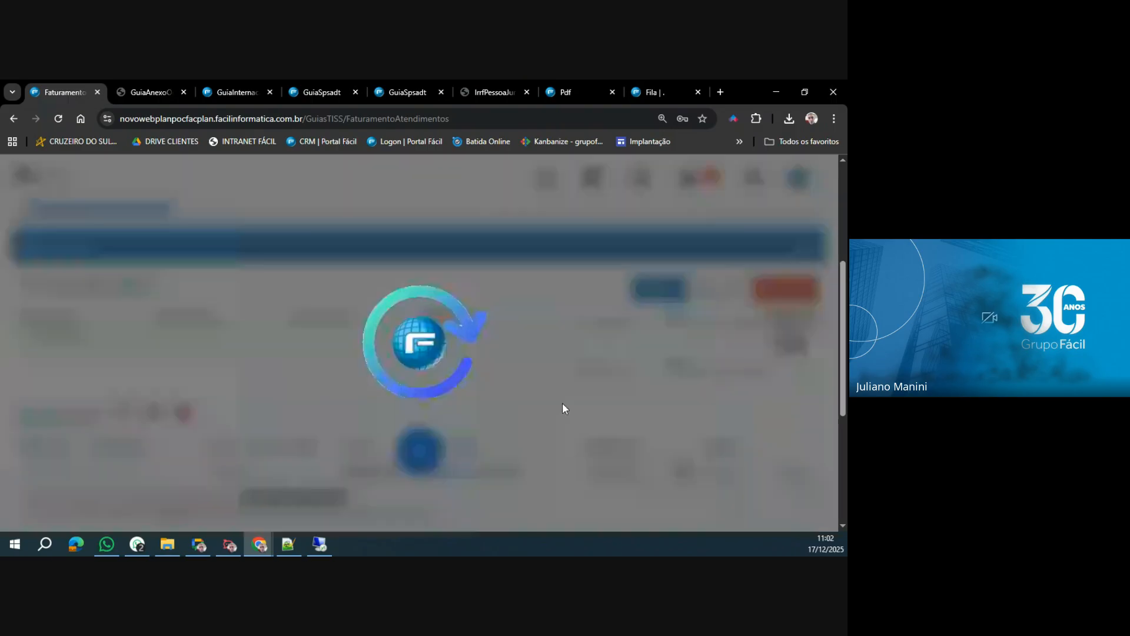
scroll(581, 415, down, 4)
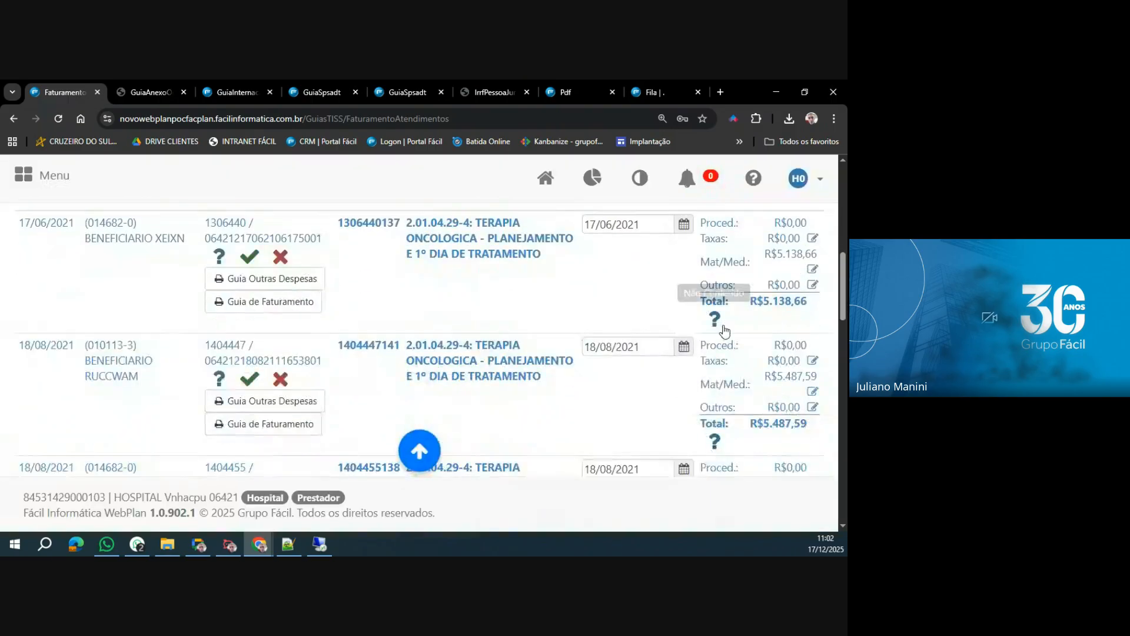
scroll(725, 331, down, 3)
scroll(715, 384, up, 5)
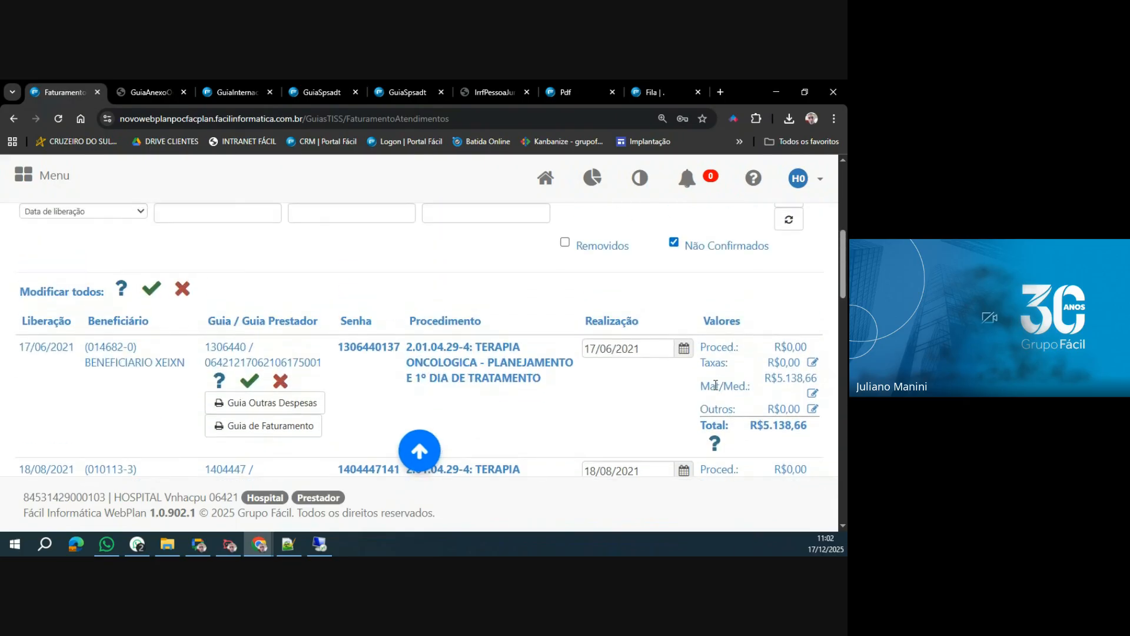
click(565, 243)
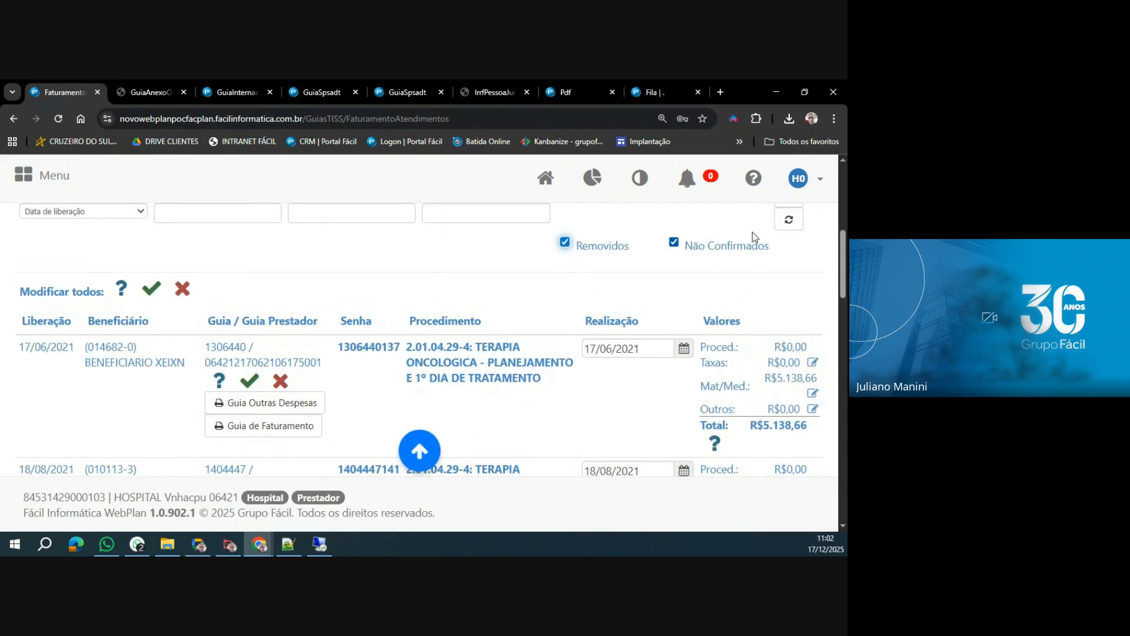
click(789, 220)
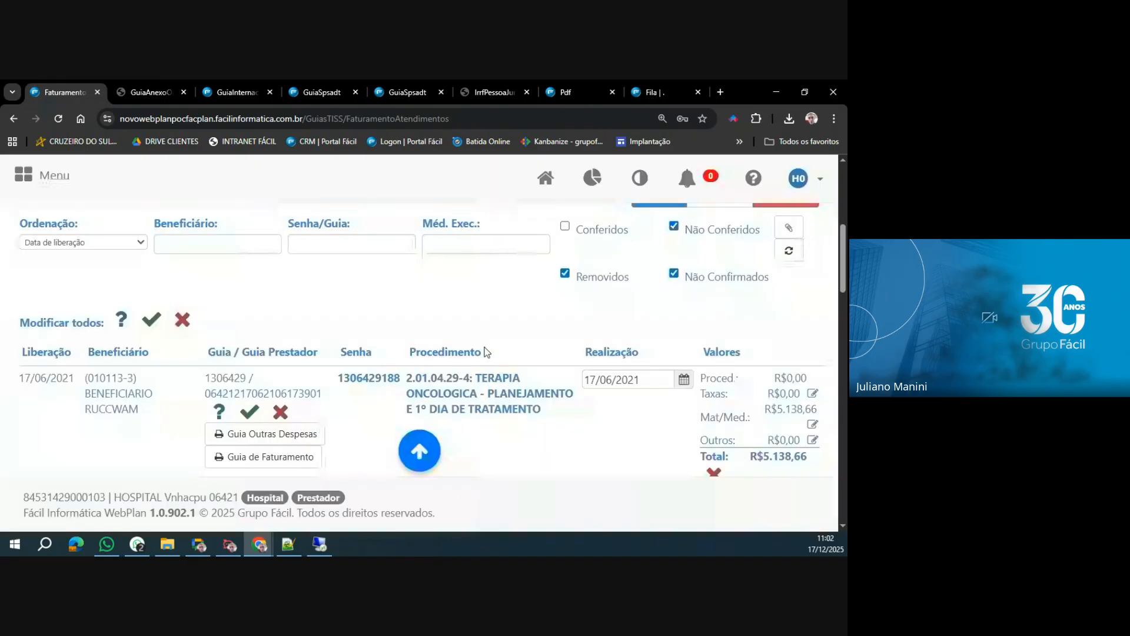
Send the lot, review its unchecked guias, and confirm submission with those guias removed from the lot.
scroll(487, 352, up, 2)
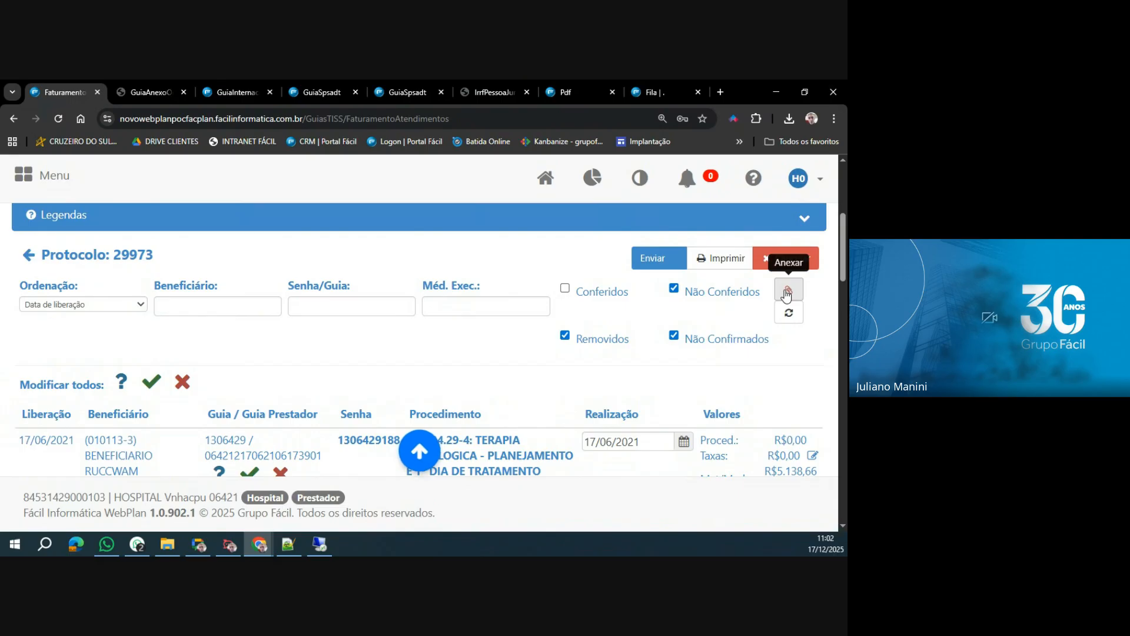
click(640, 264)
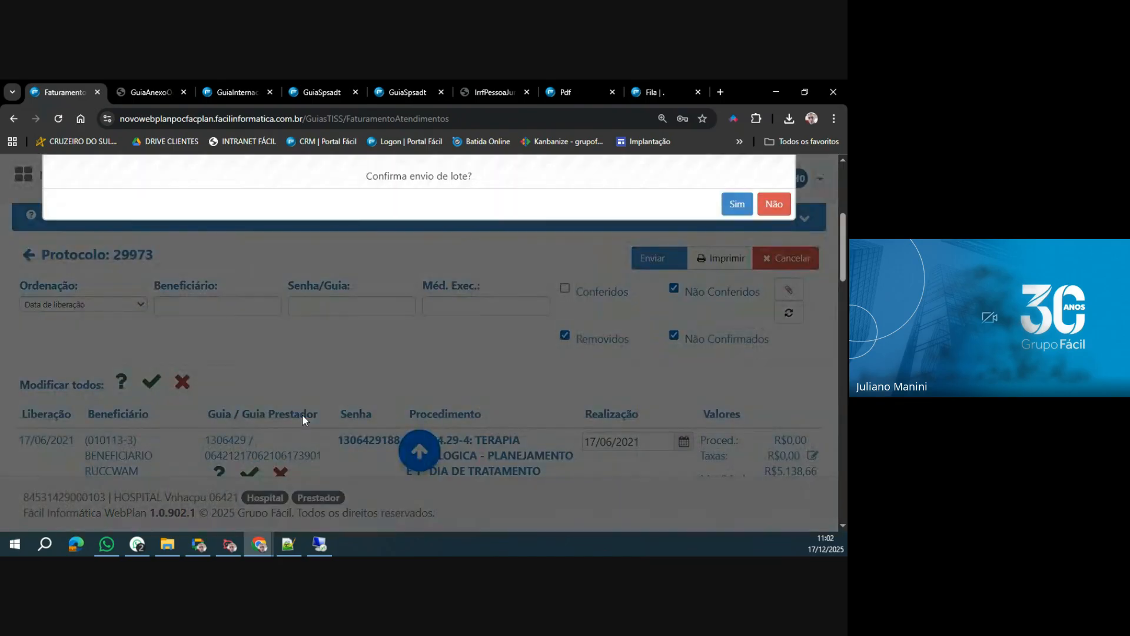
click(736, 204)
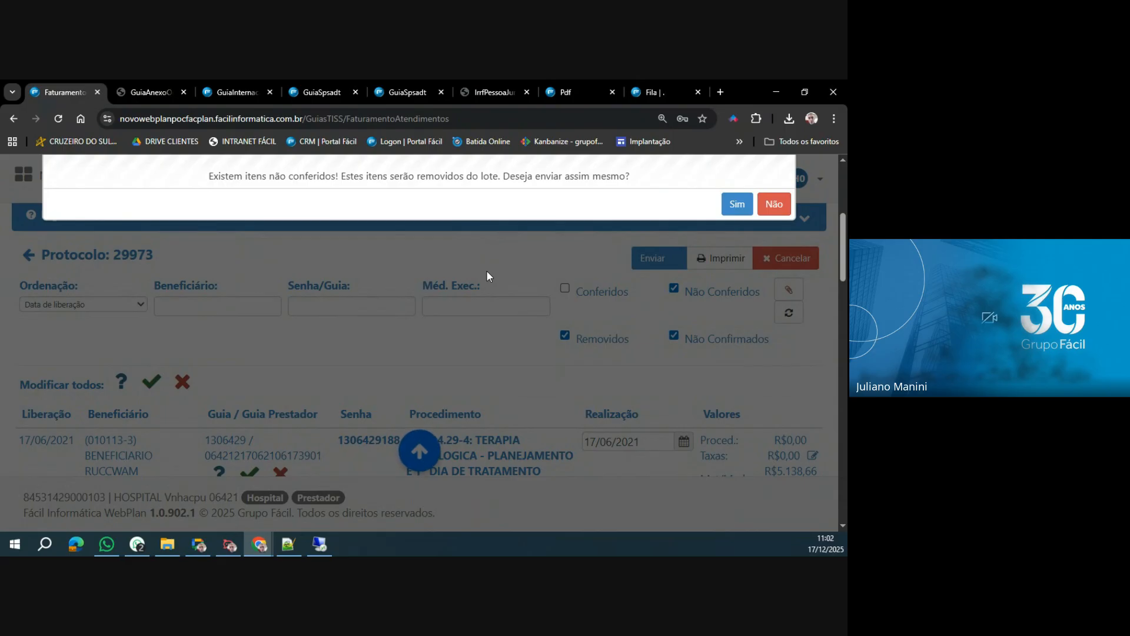
scroll(556, 318, down, 2)
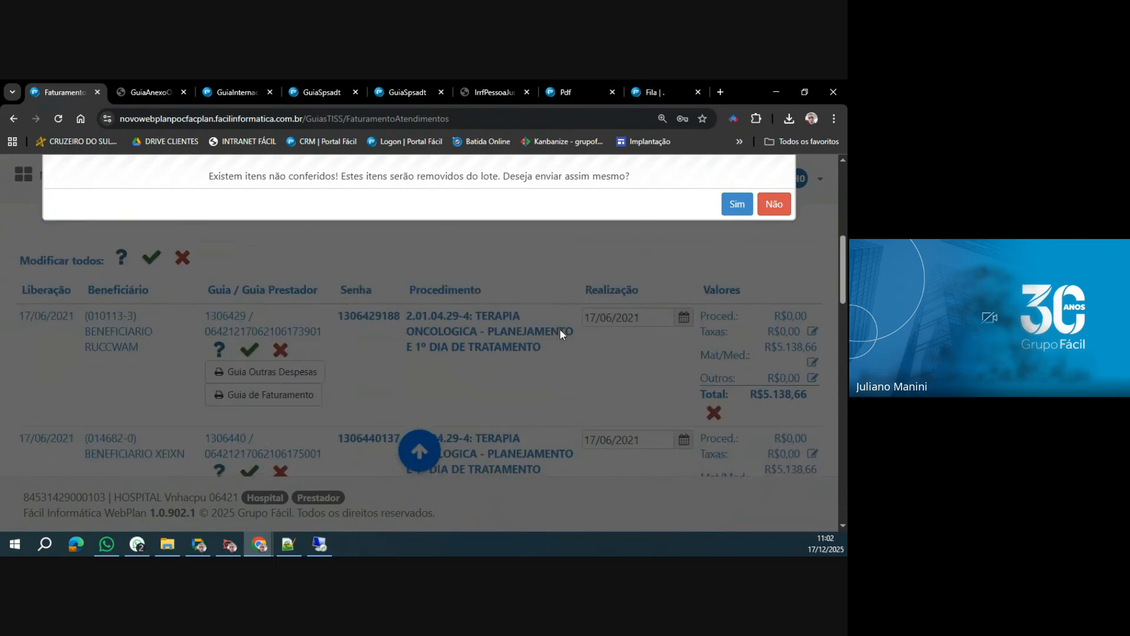
scroll(701, 401, down, 10)
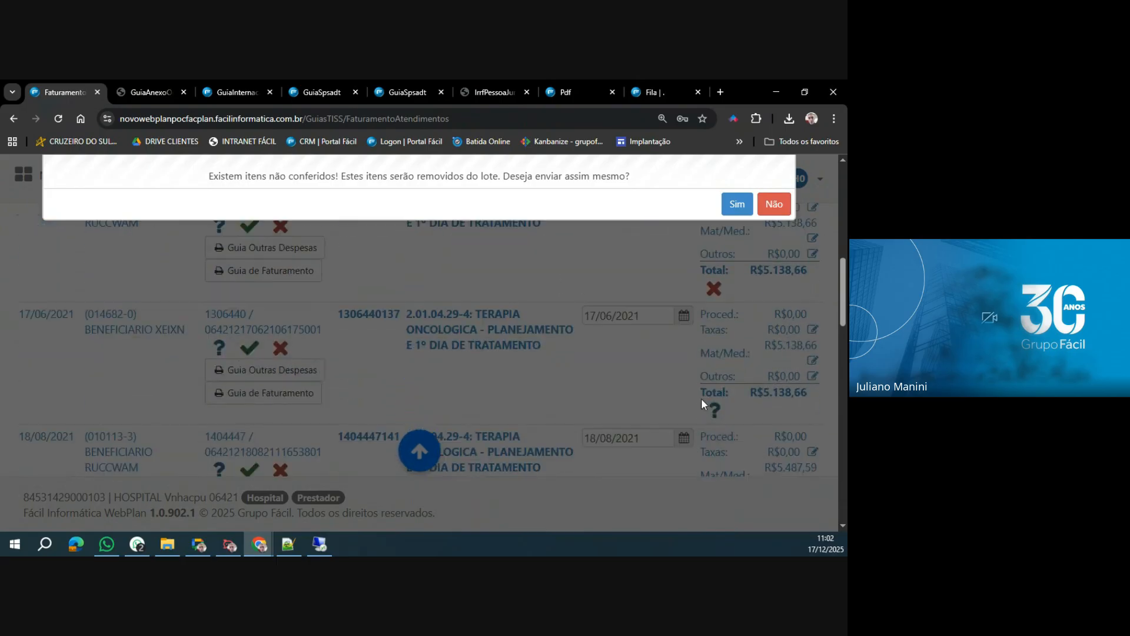
scroll(707, 389, up, 2)
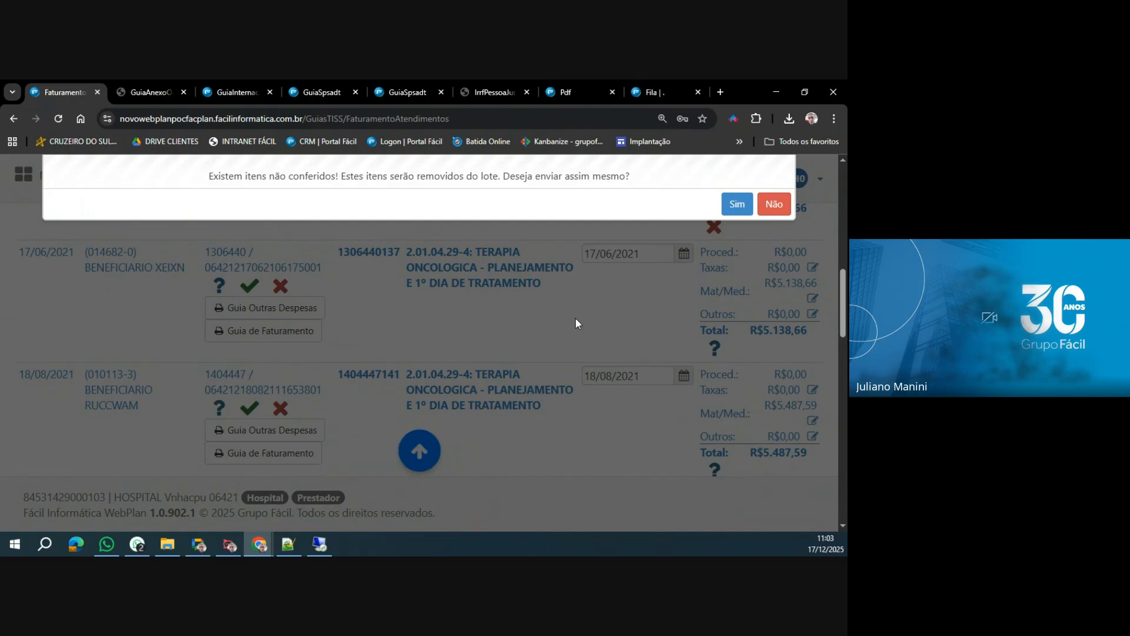
click(737, 205)
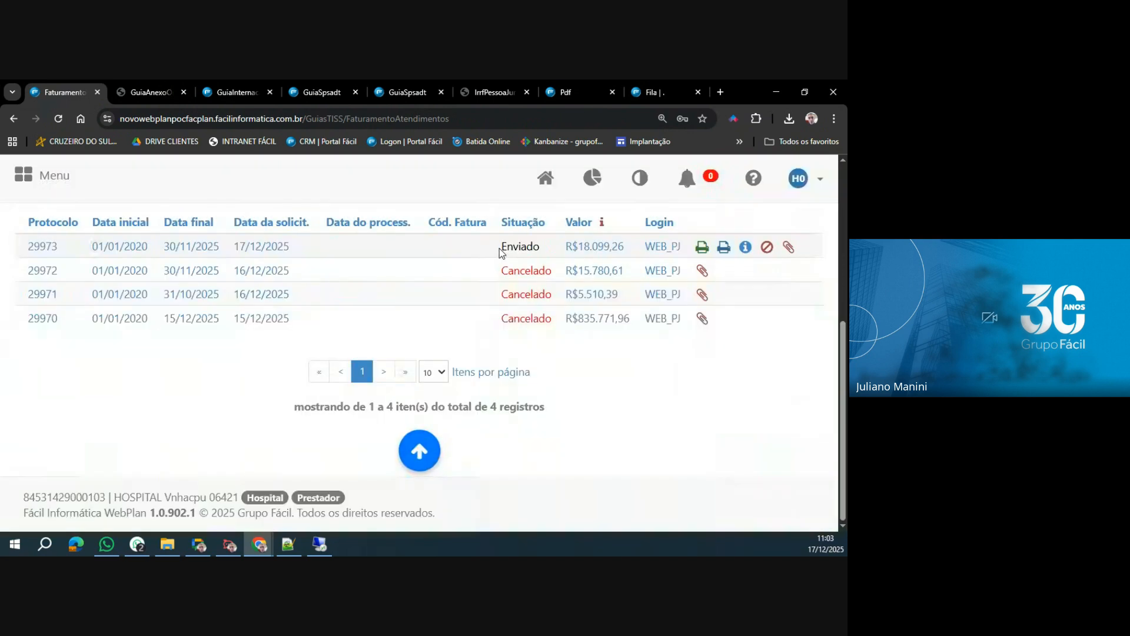
Check the sent lot's Situação and cover sheet, and open its Relatório Sintético.
drag(501, 247, 617, 247)
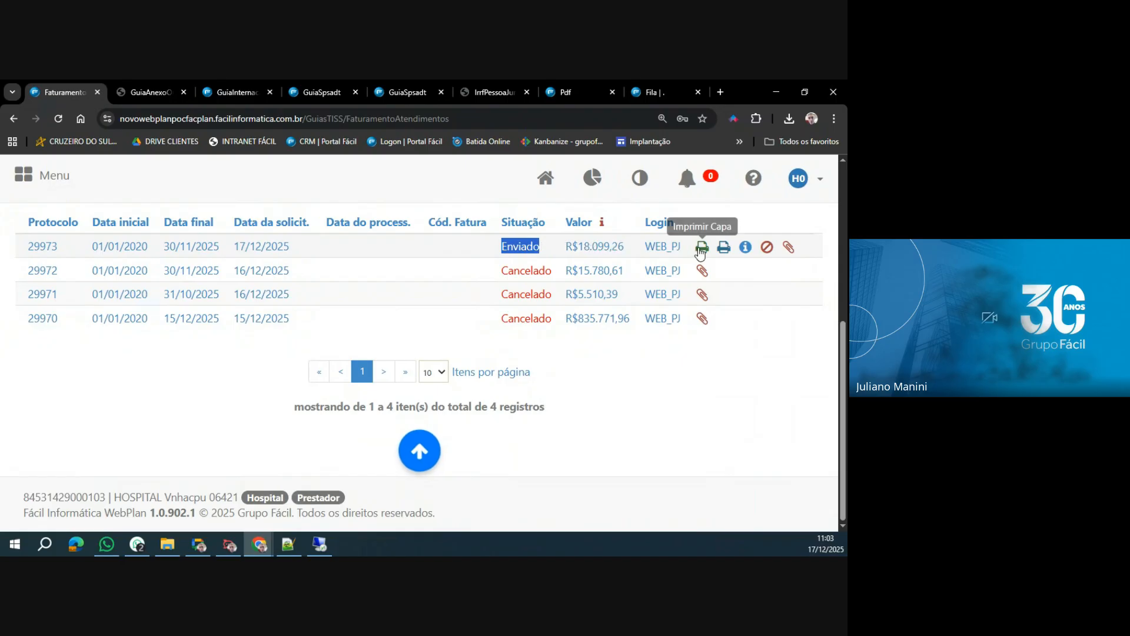
click(724, 247)
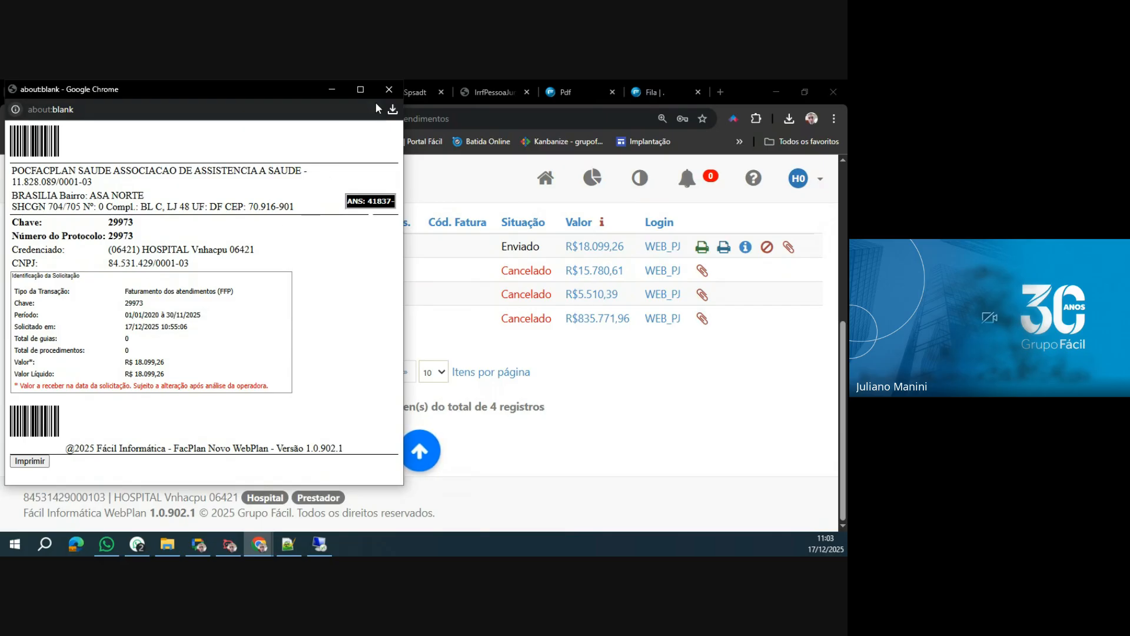
click(389, 89)
click(723, 247)
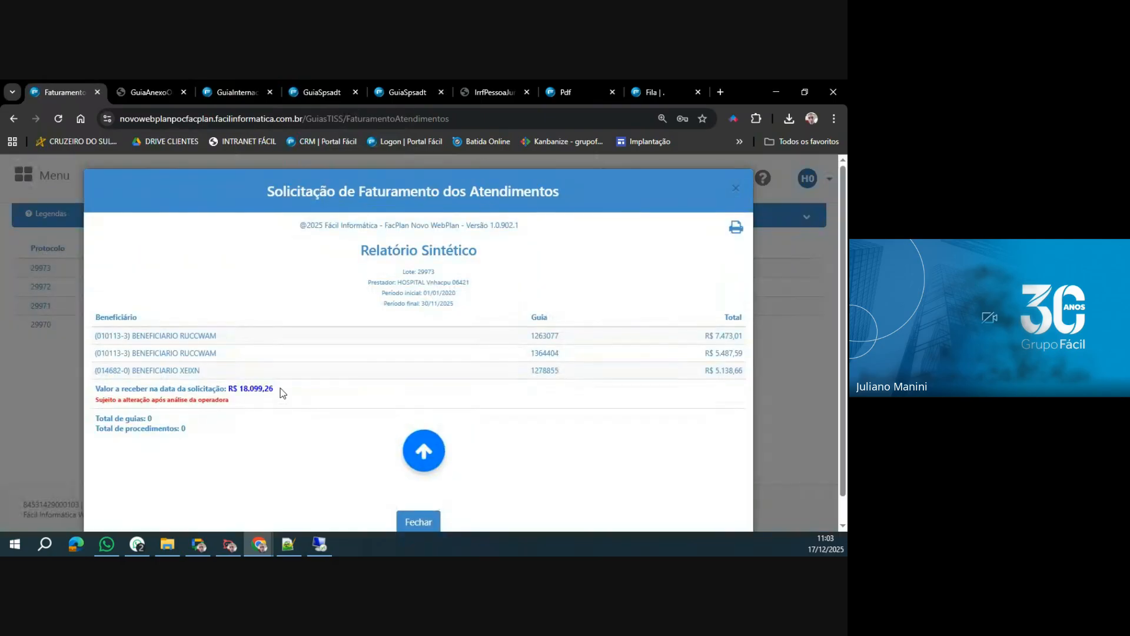
Close the report, attach LOGOGRUPOFACILmonocromatico_Prancheta1-01.png to the sent lot, and close its attachment list.
click(422, 521)
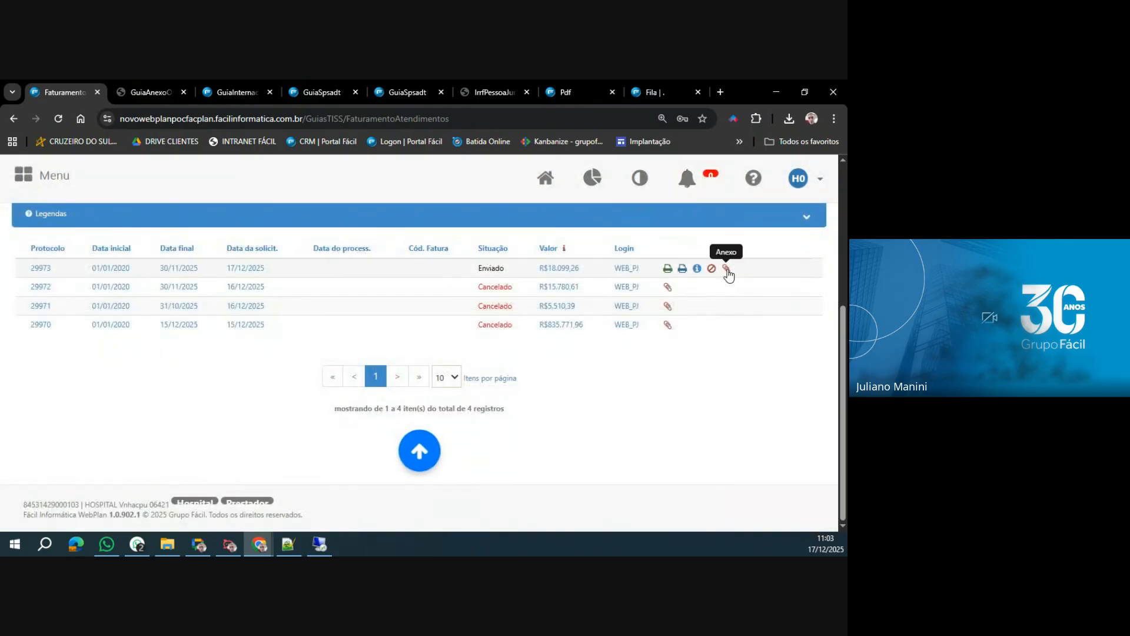
click(727, 272)
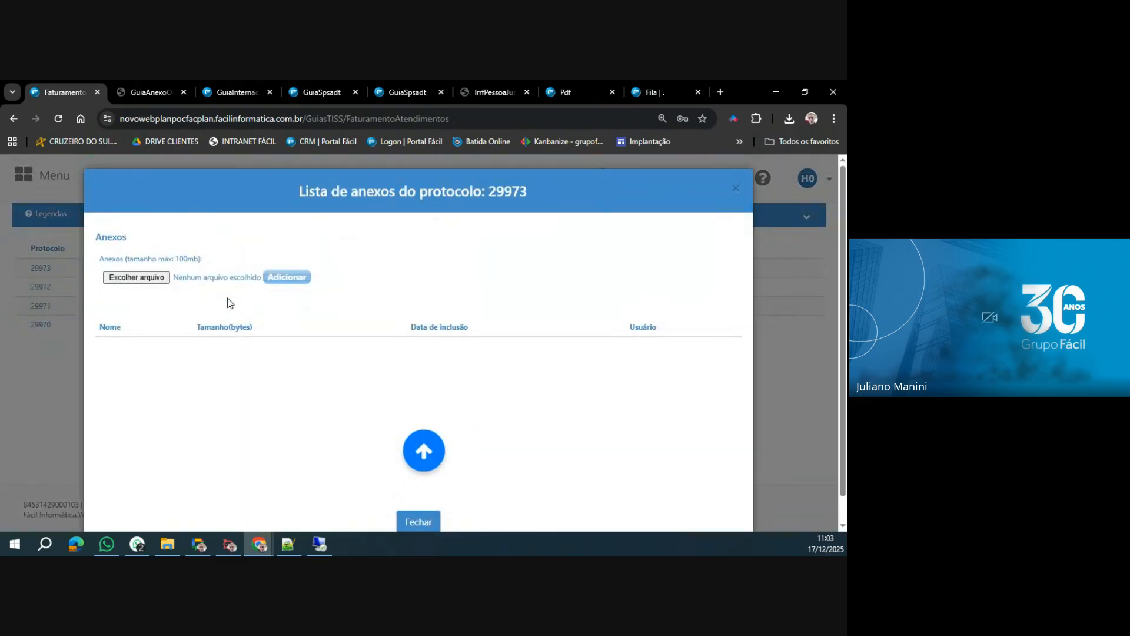
click(153, 279)
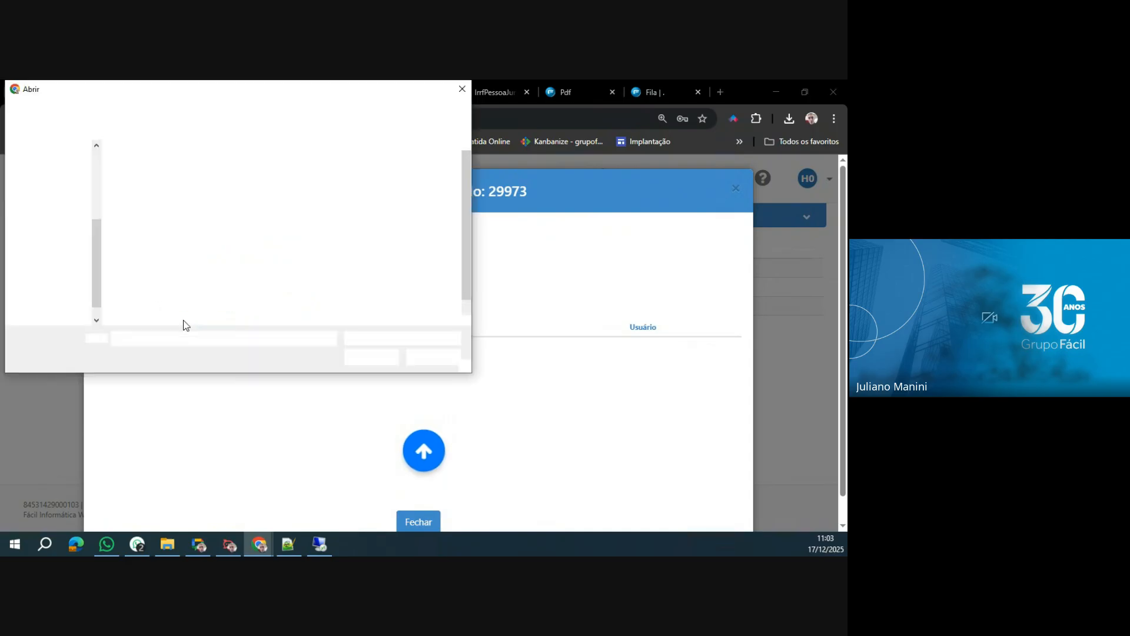
click(147, 305)
click(370, 358)
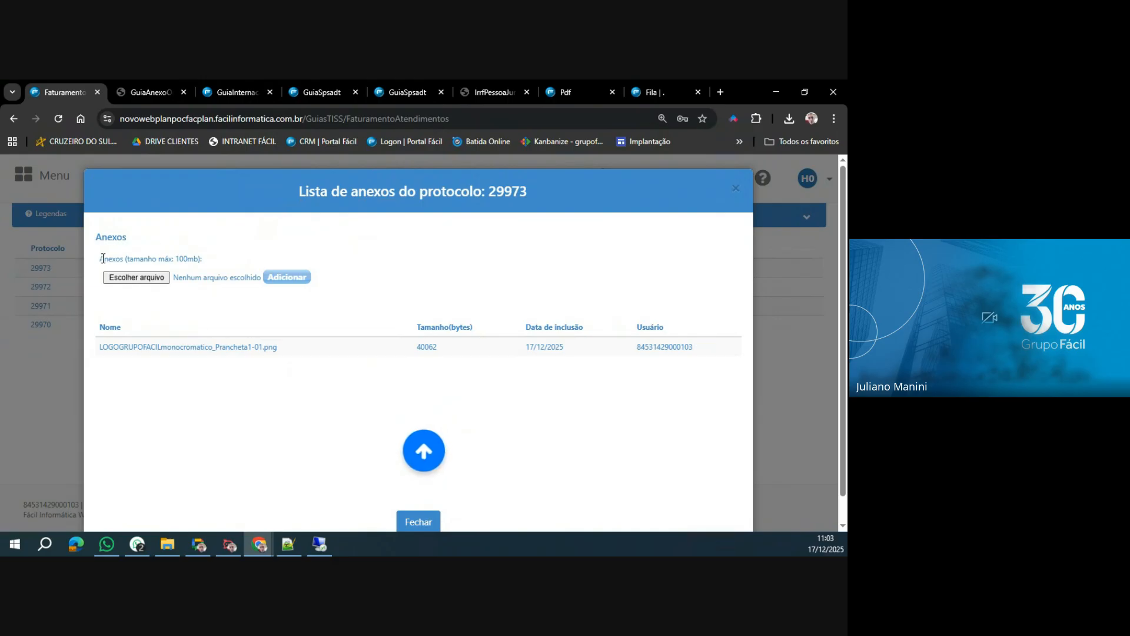
drag(102, 259, 218, 269)
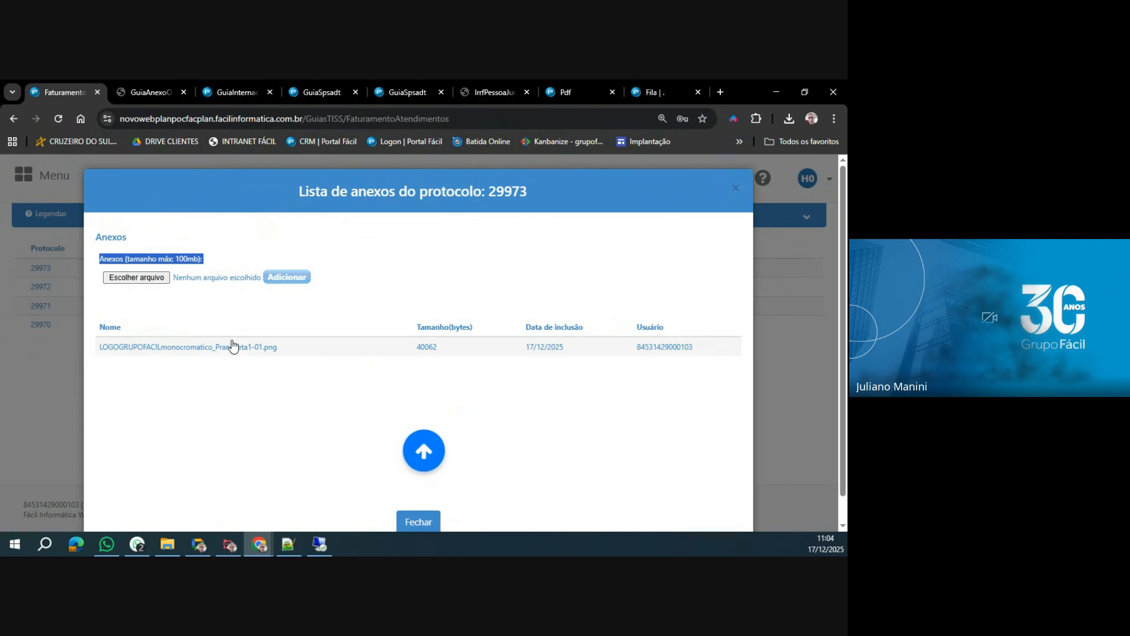
click(419, 522)
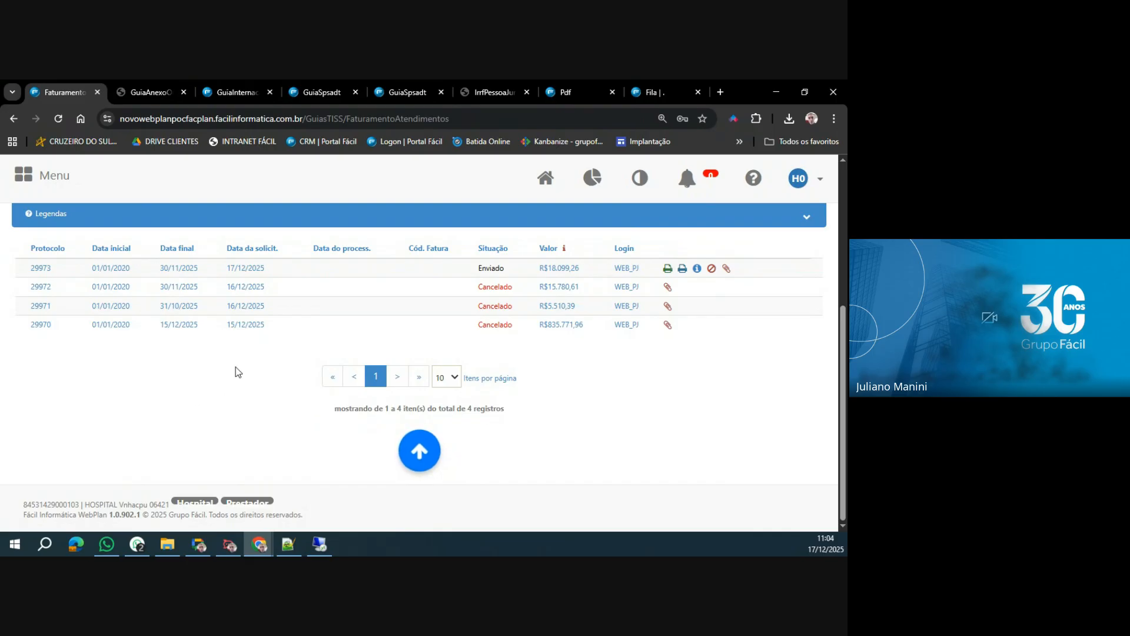
Open the Relatório de Faturas under Faturas and search the provider's invoices for the preset competence period.
click(47, 179)
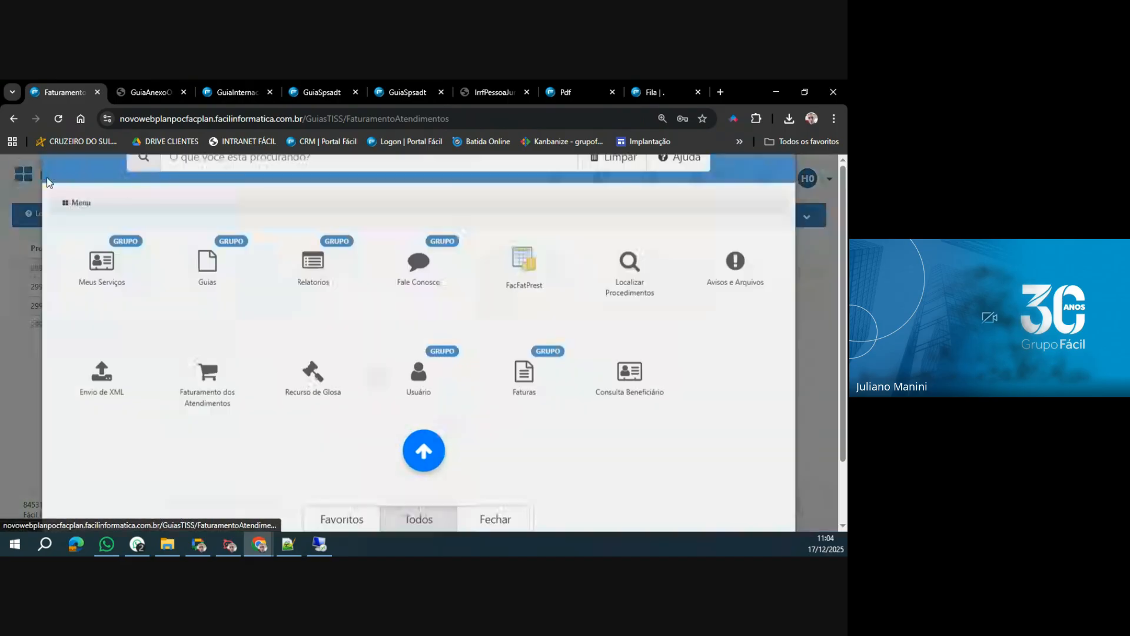
click(530, 425)
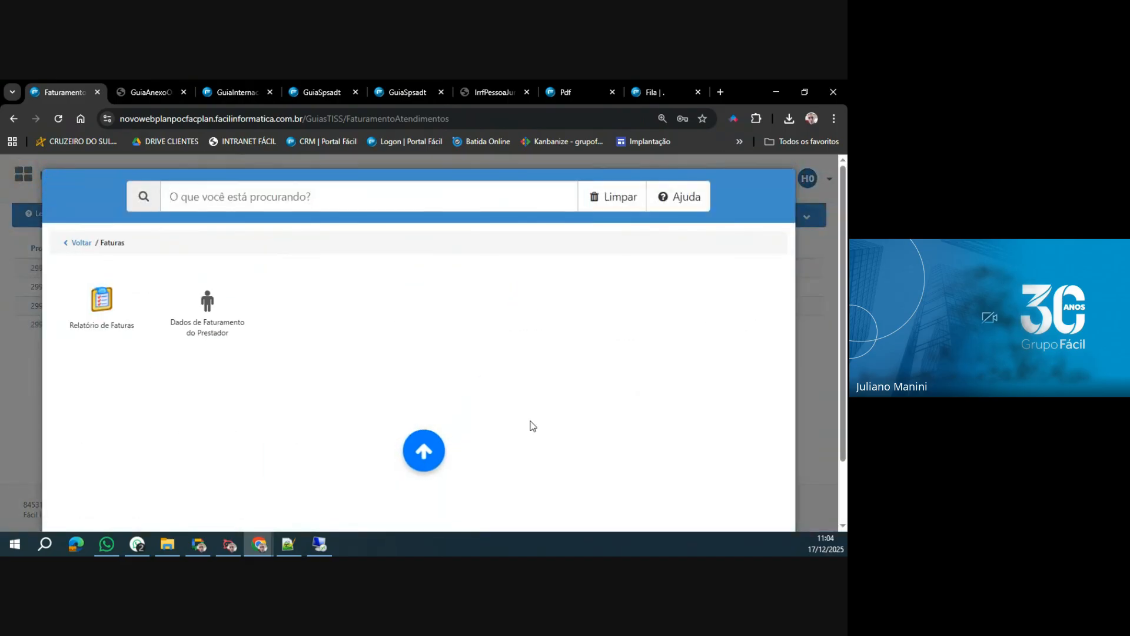
click(101, 303)
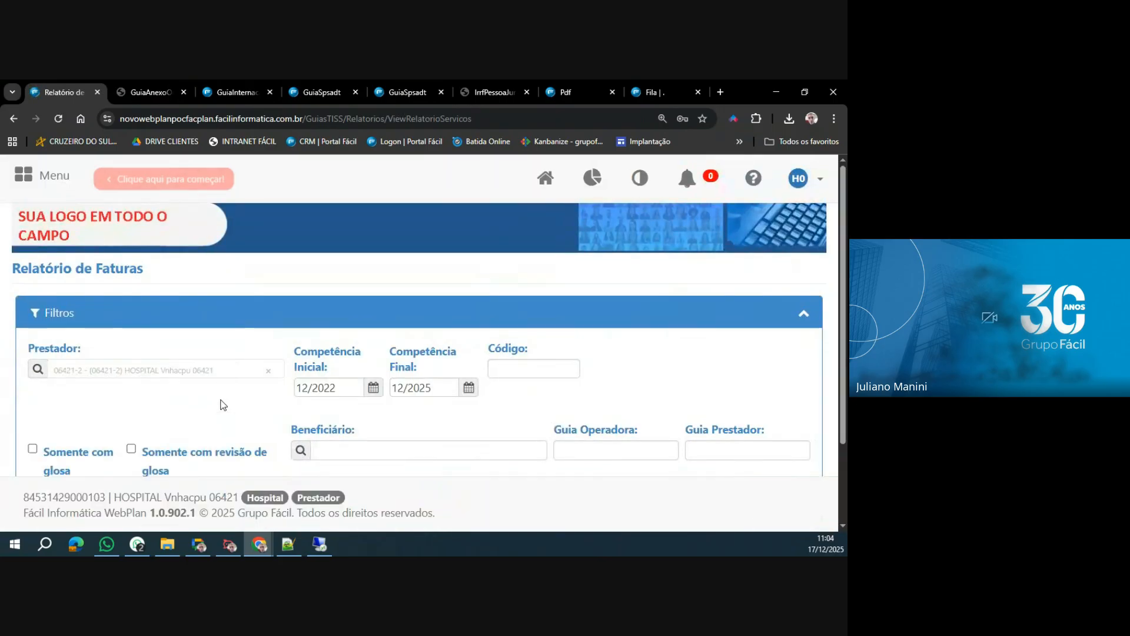
key(ctrl+minus)
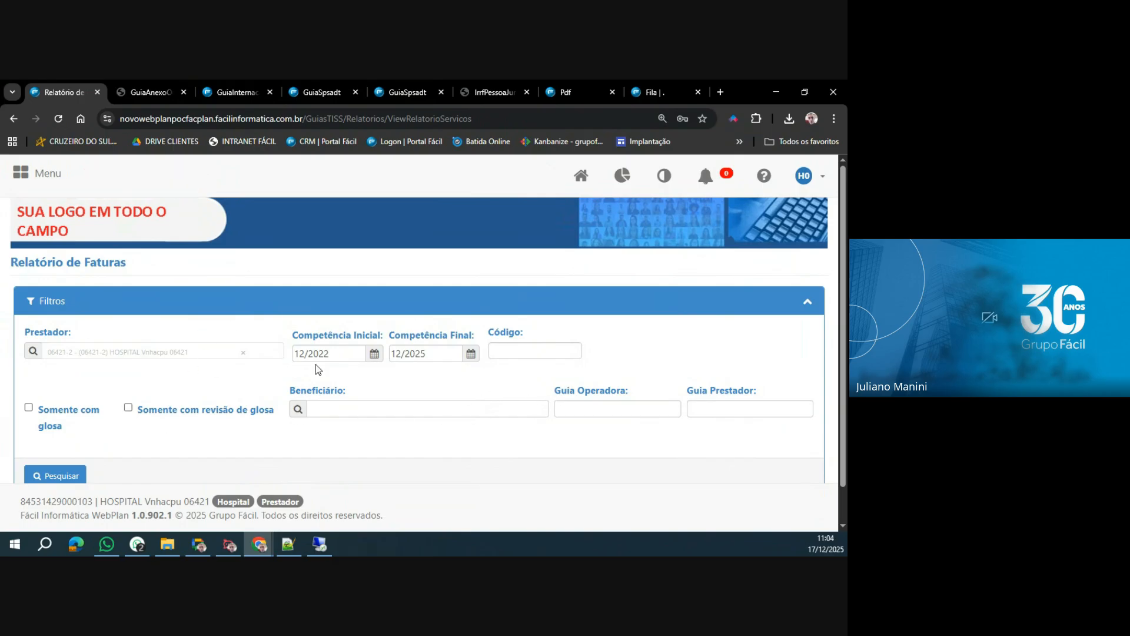
scroll(200, 355, down, 1)
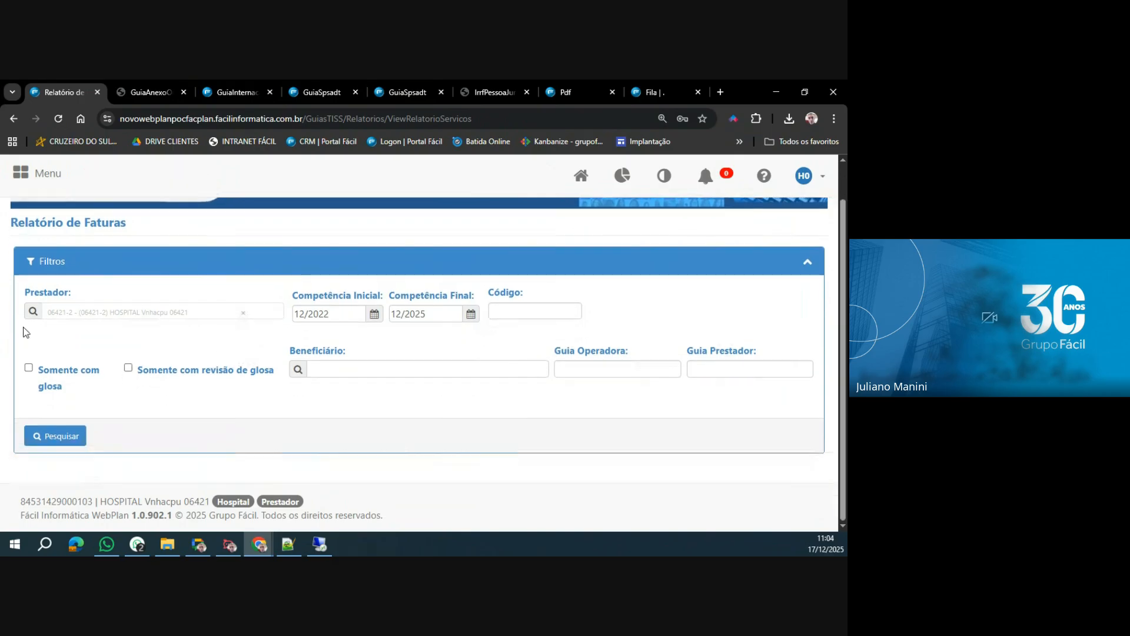
click(69, 437)
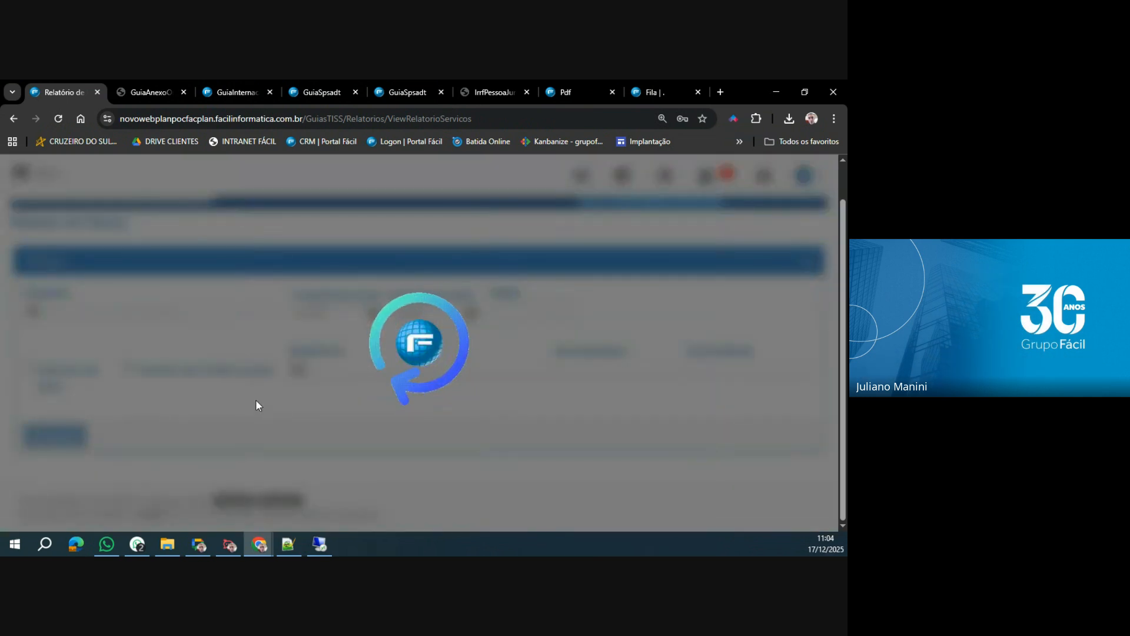
Look through the listed invoices for one that combines a partial glosa with a net amount paid.
scroll(256, 405, down, 10)
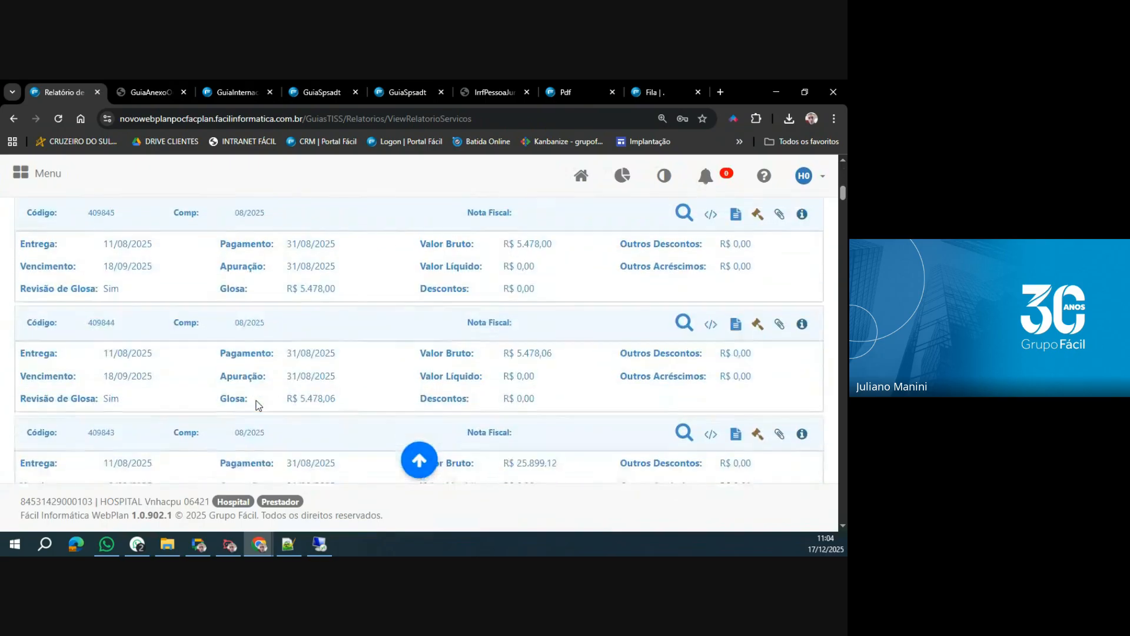
scroll(256, 405, down, 15)
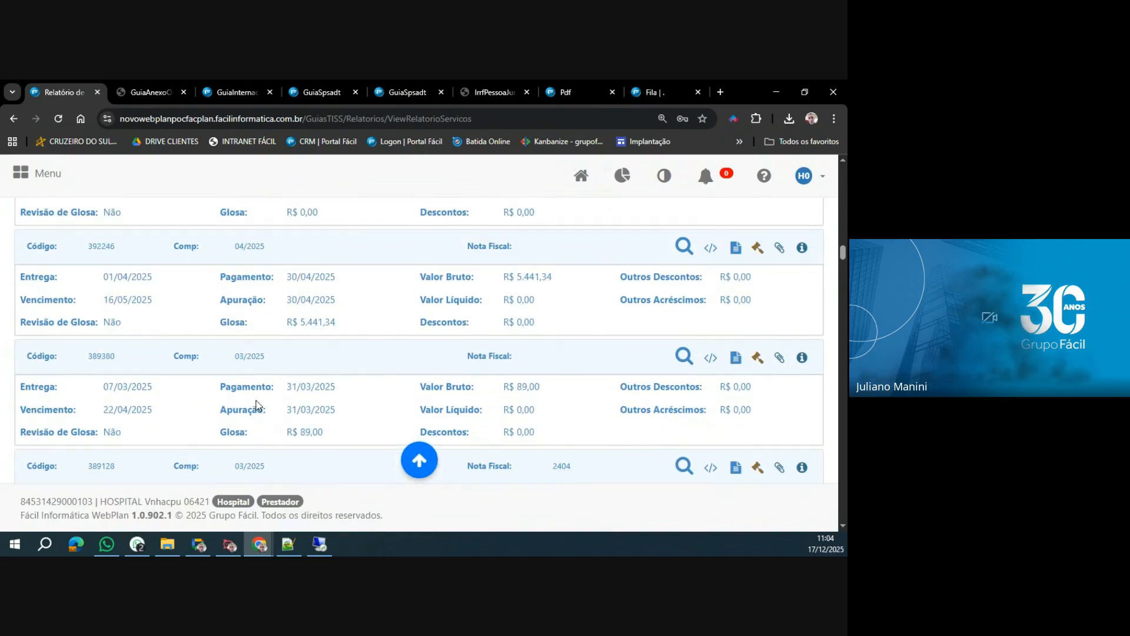
scroll(256, 414, up, 10)
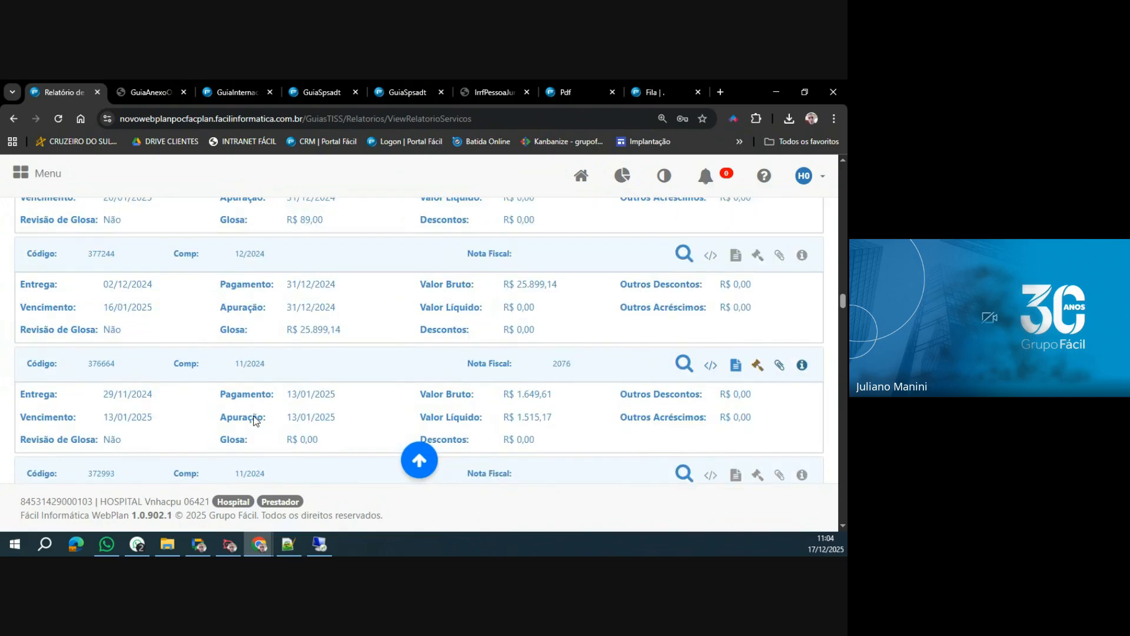
scroll(256, 423, up, 4)
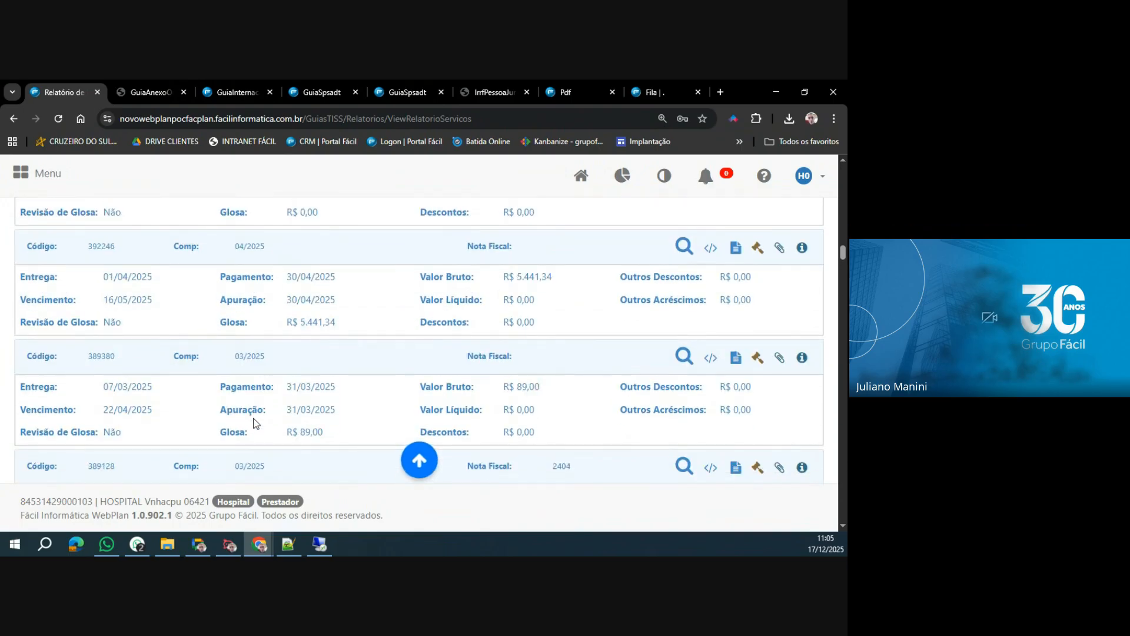
scroll(256, 423, down, 15)
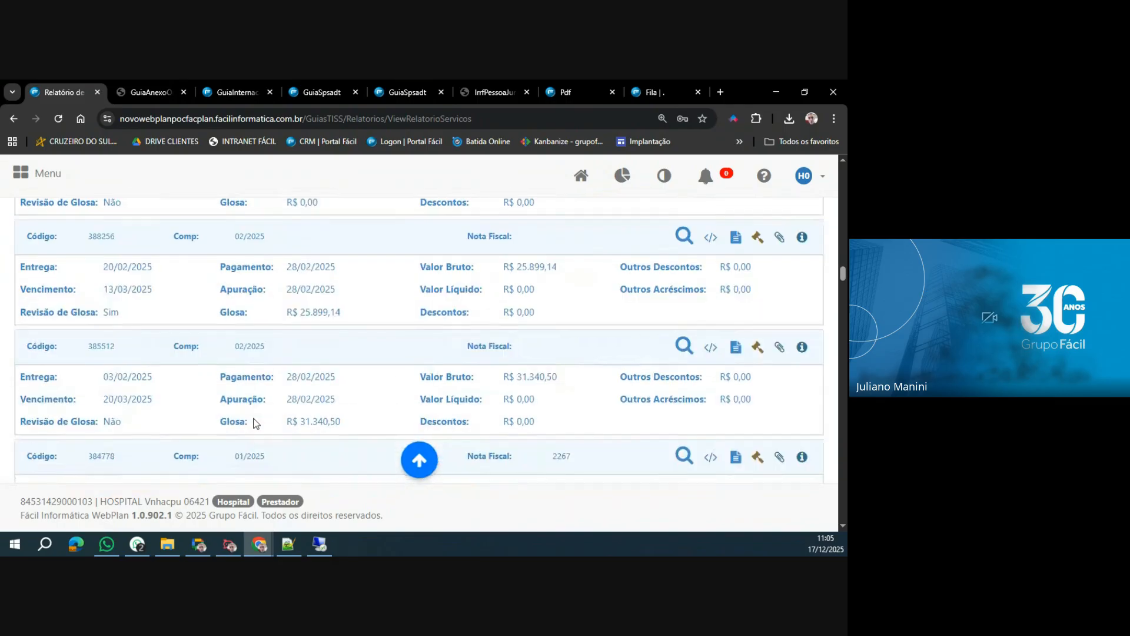
scroll(256, 422, down, 20)
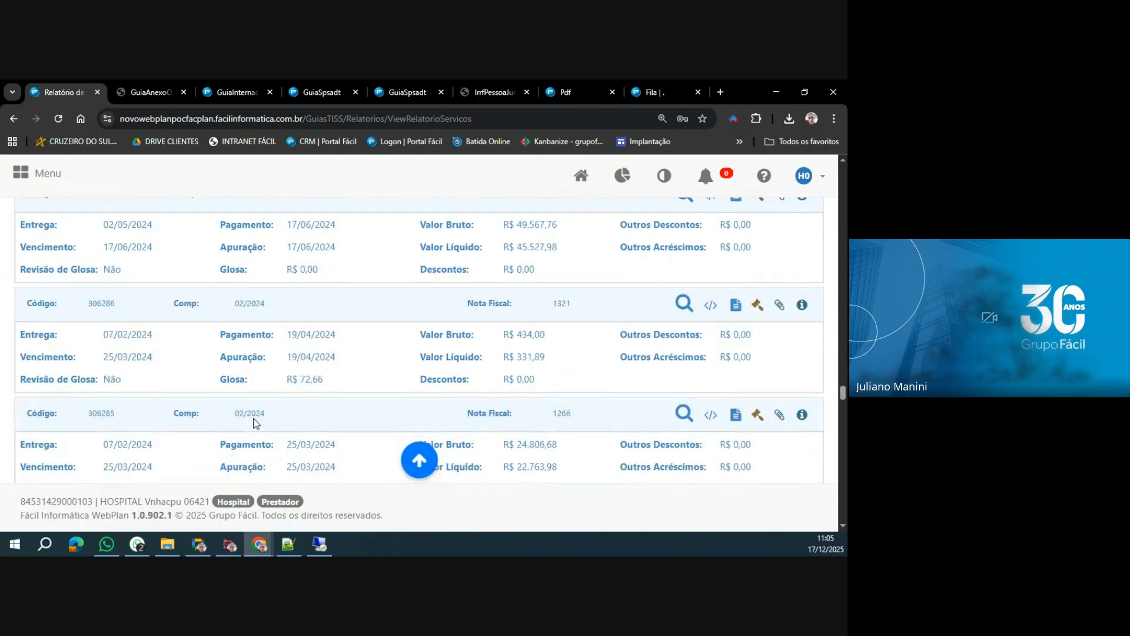
scroll(256, 423, down, 15)
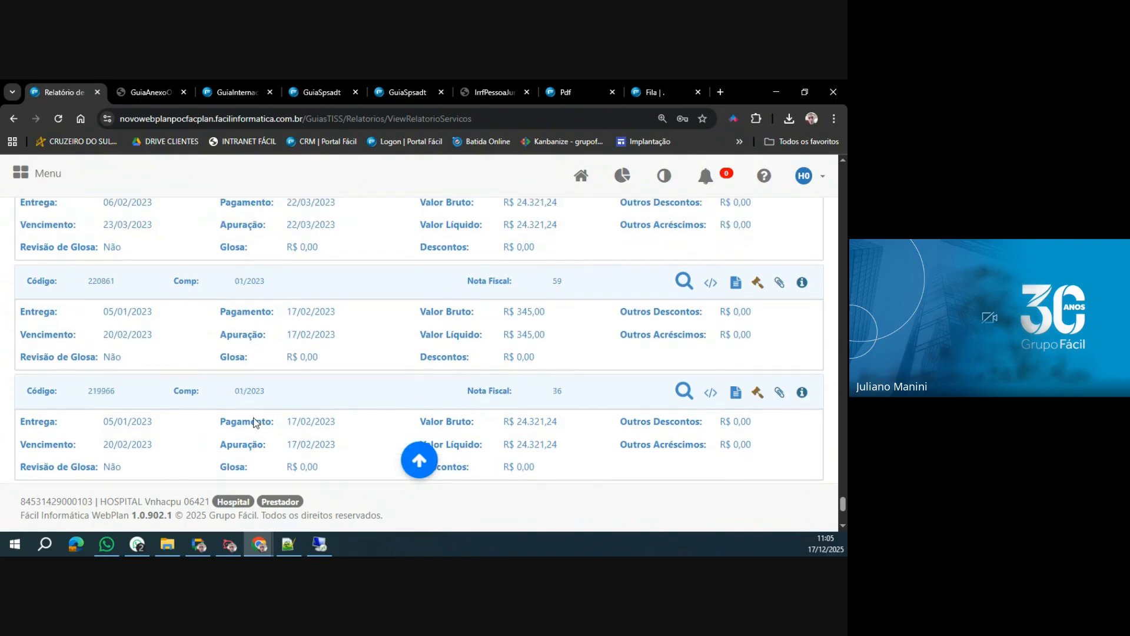
scroll(336, 423, up, 1)
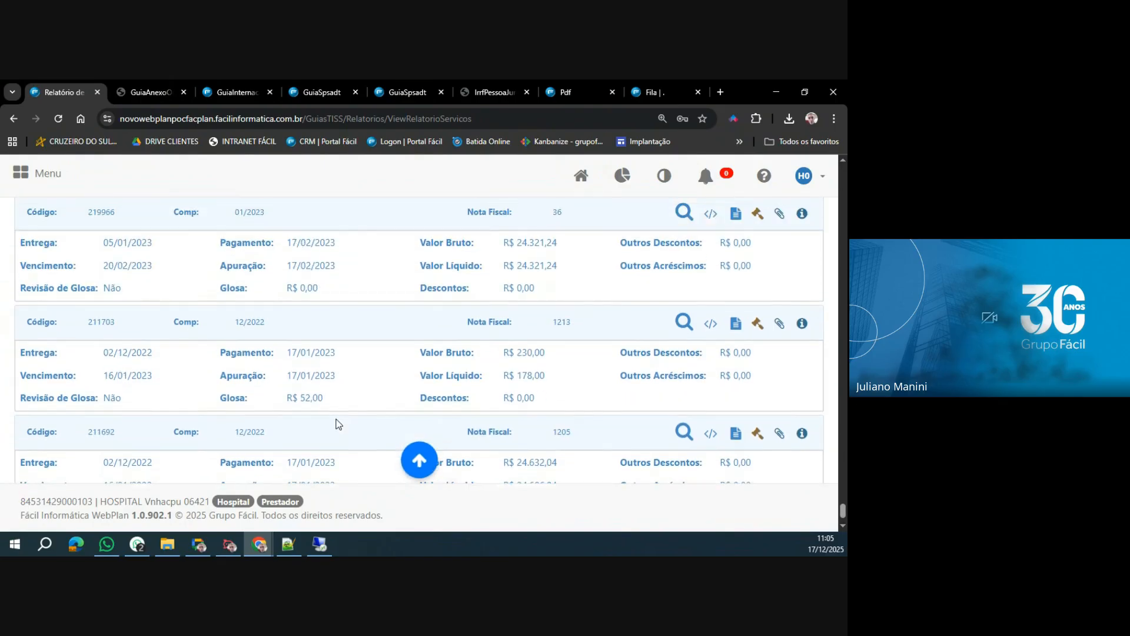
scroll(336, 424, up, 6)
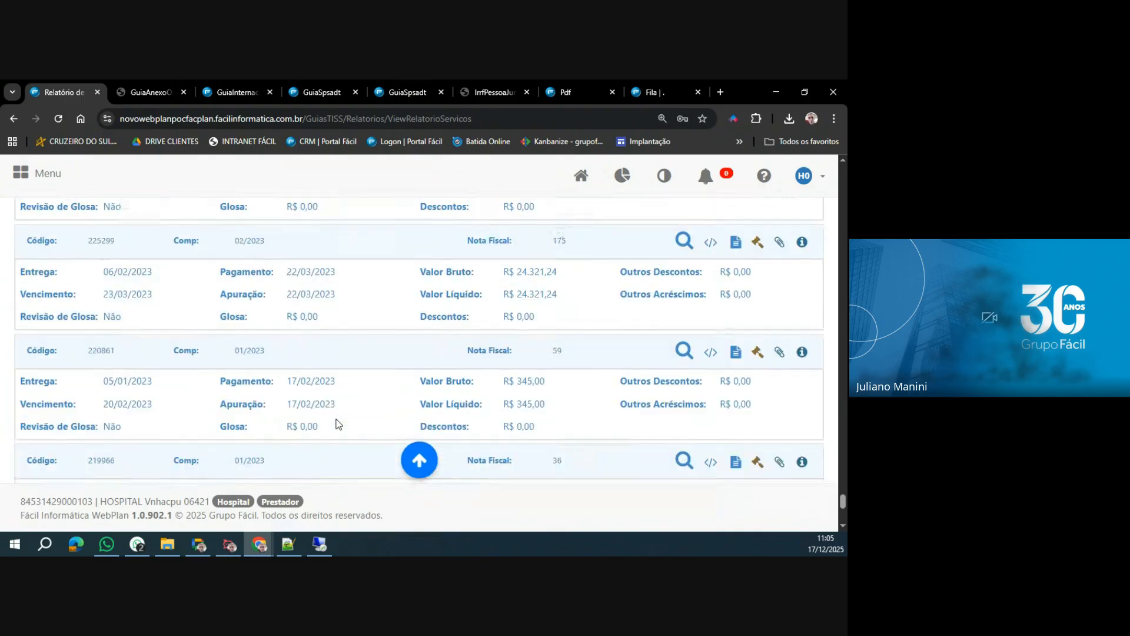
scroll(337, 424, up, 6)
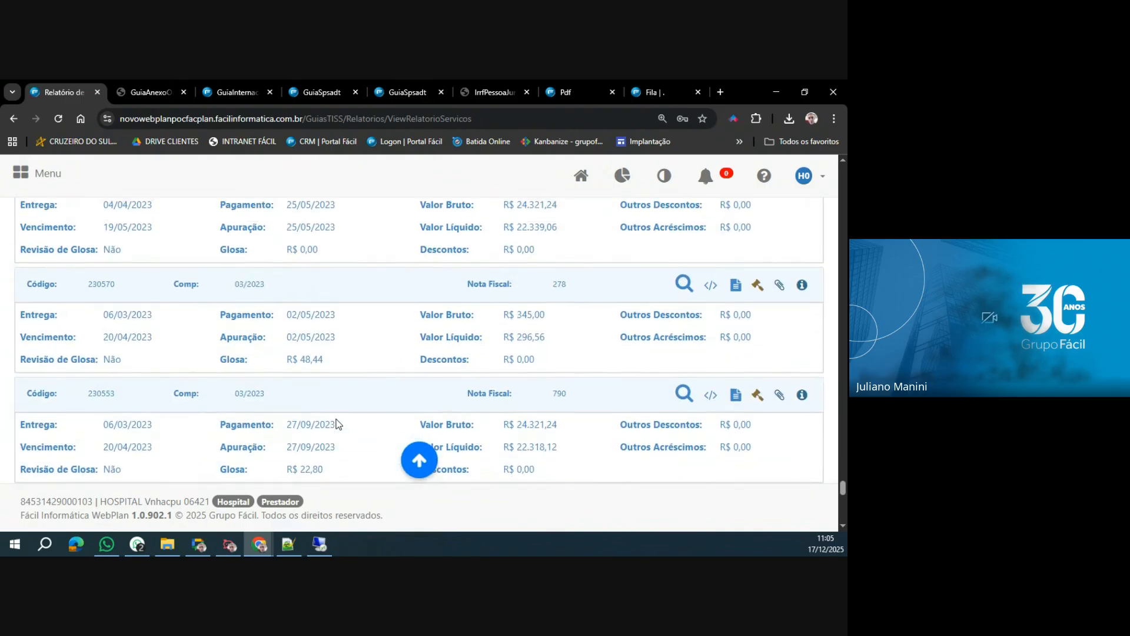
scroll(336, 424, up, 2)
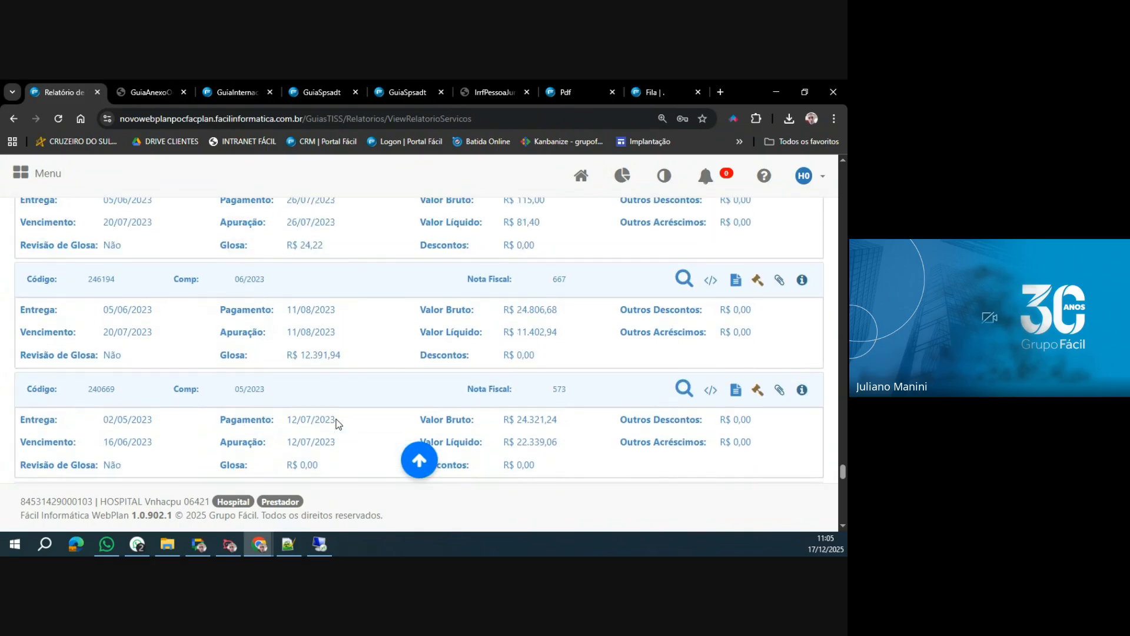
Copy code 246194 from the 06/2023 invoice and search the report by that code.
double_click(98, 279)
key(ctrl+c)
scroll(337, 419, up, 10)
scroll(340, 420, up, 10)
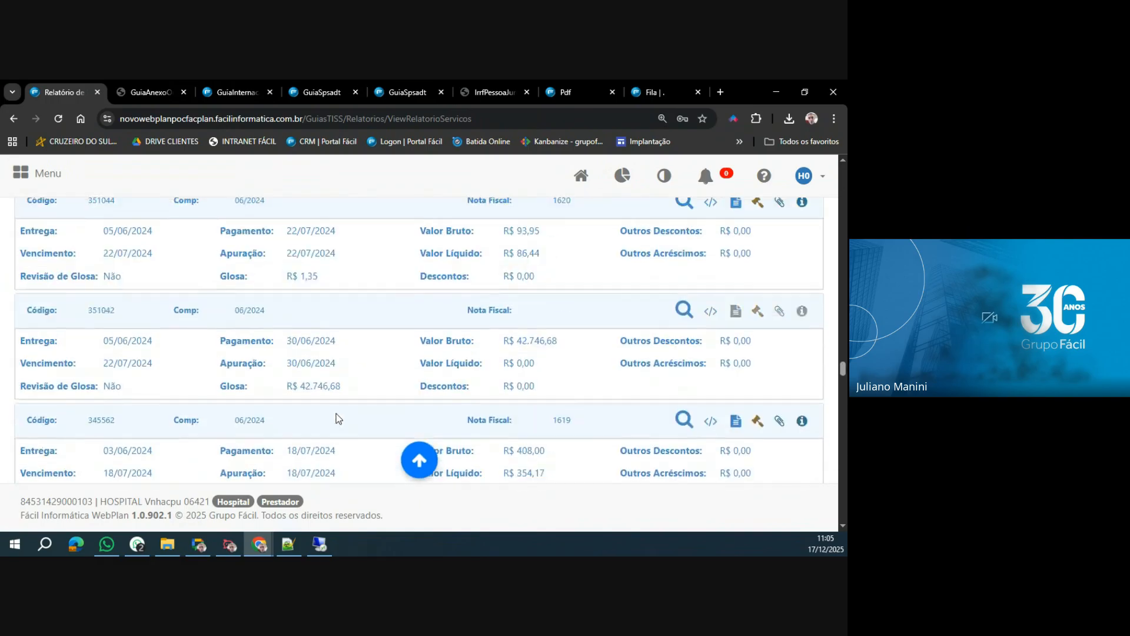
scroll(338, 413, up, 10)
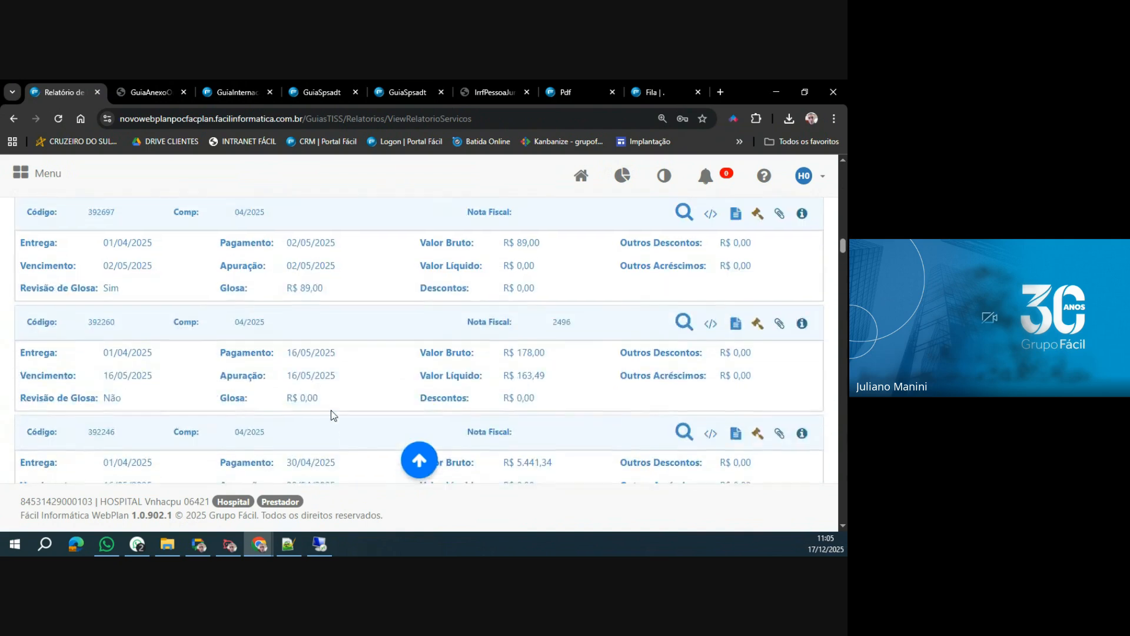
scroll(331, 414, up, 5)
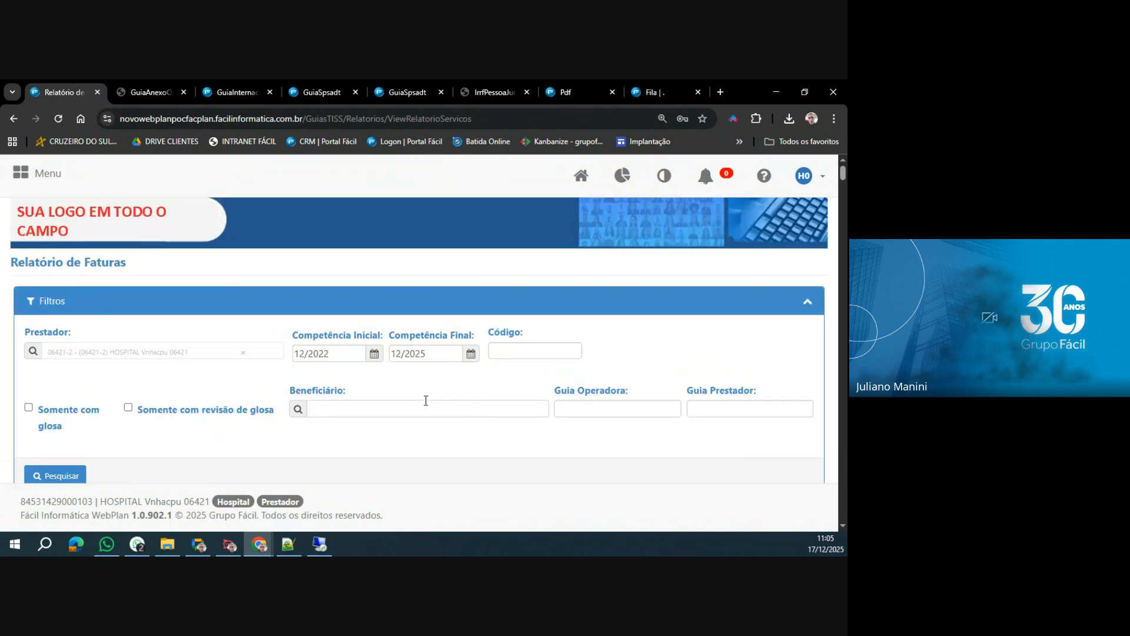
click(519, 350)
key(ctrl+v)
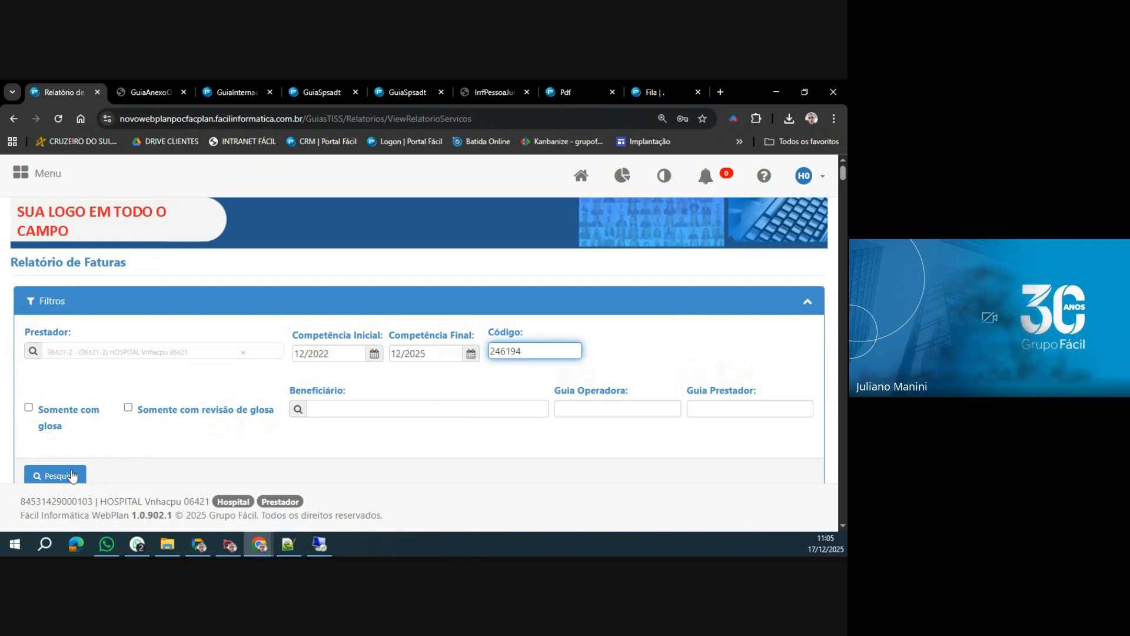
click(64, 475)
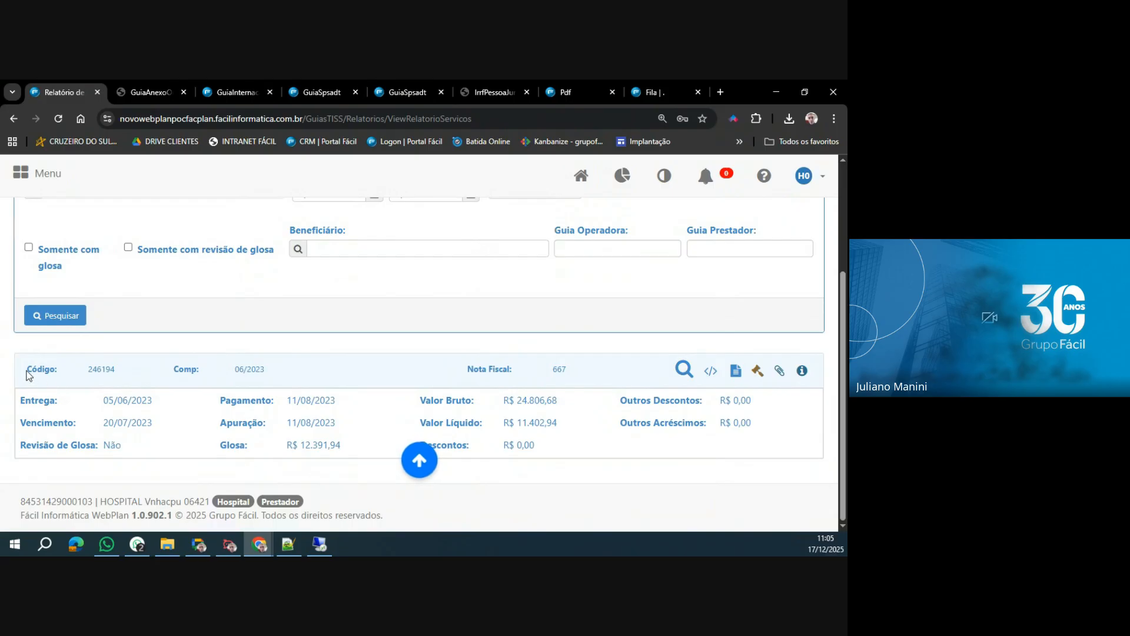
Examine the invoice's code, competence, nota fiscal, delivery, due, payment and apuração dates, glosa review, gross and net values, and glosa amount.
drag(25, 370, 84, 372)
drag(231, 371, 292, 370)
drag(466, 372, 575, 373)
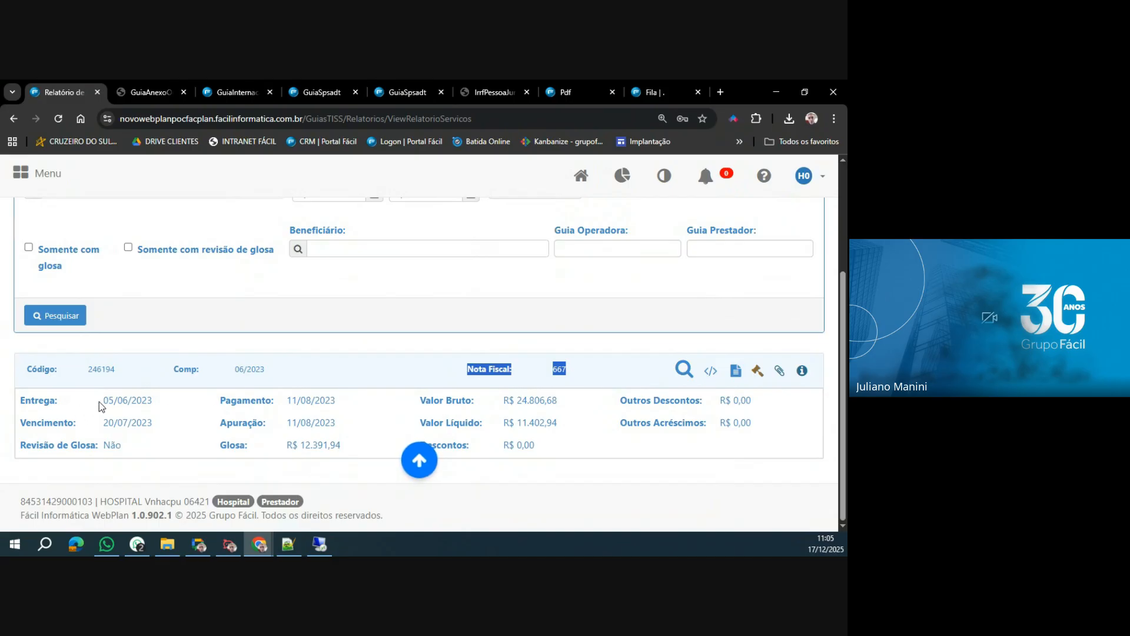
drag(103, 405, 171, 406)
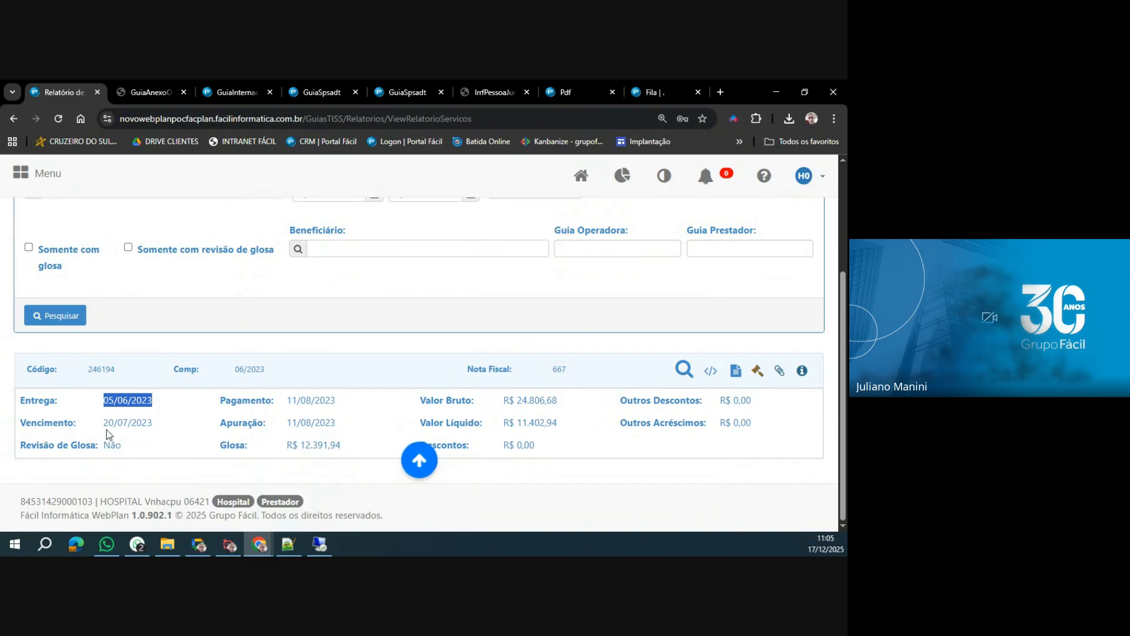
drag(104, 423, 183, 441)
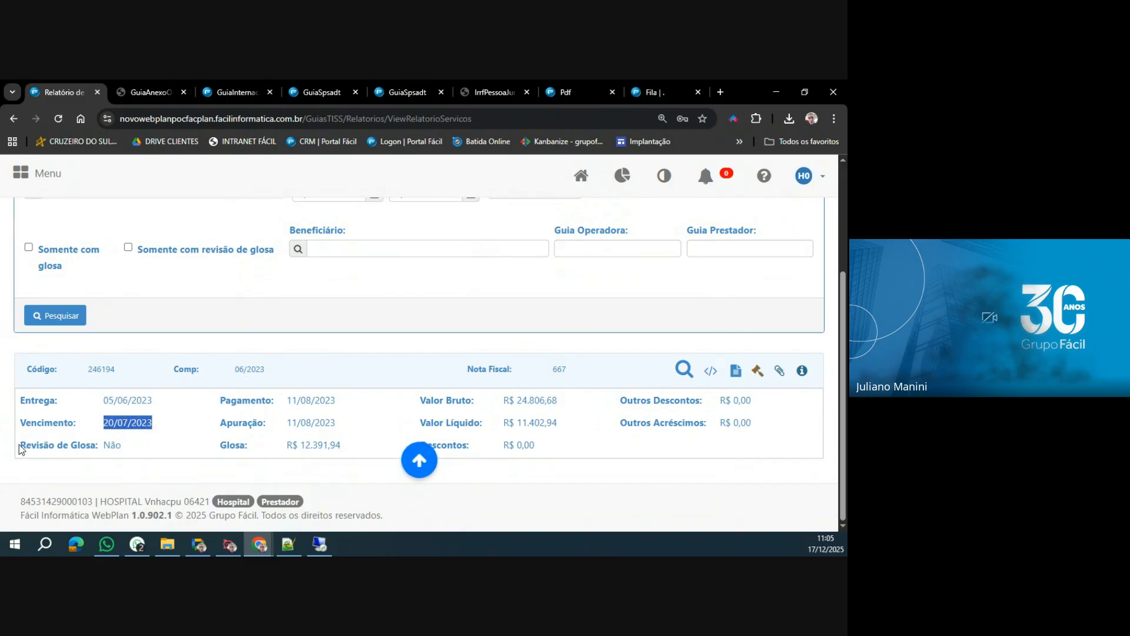
drag(20, 446, 115, 447)
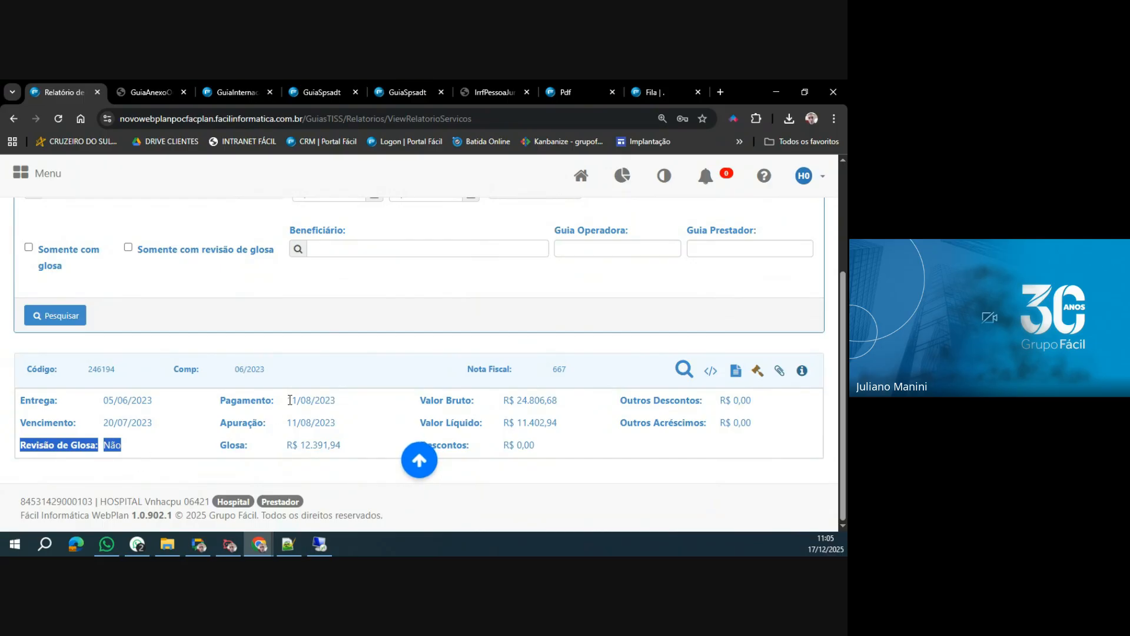
drag(287, 401, 364, 408)
drag(285, 424, 349, 443)
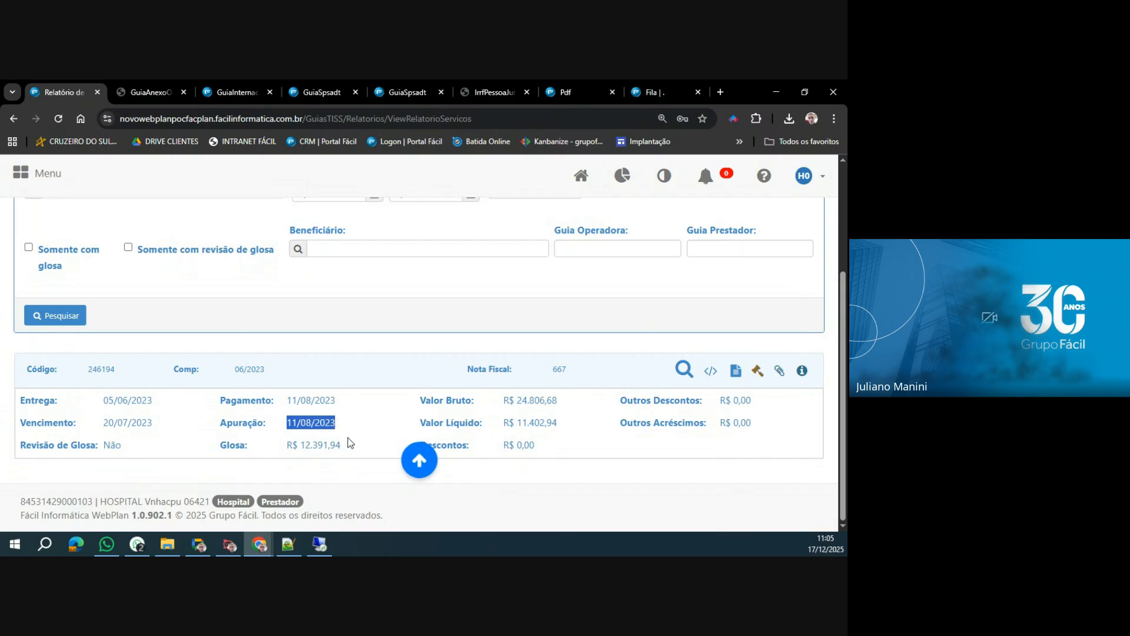
drag(502, 400, 575, 429)
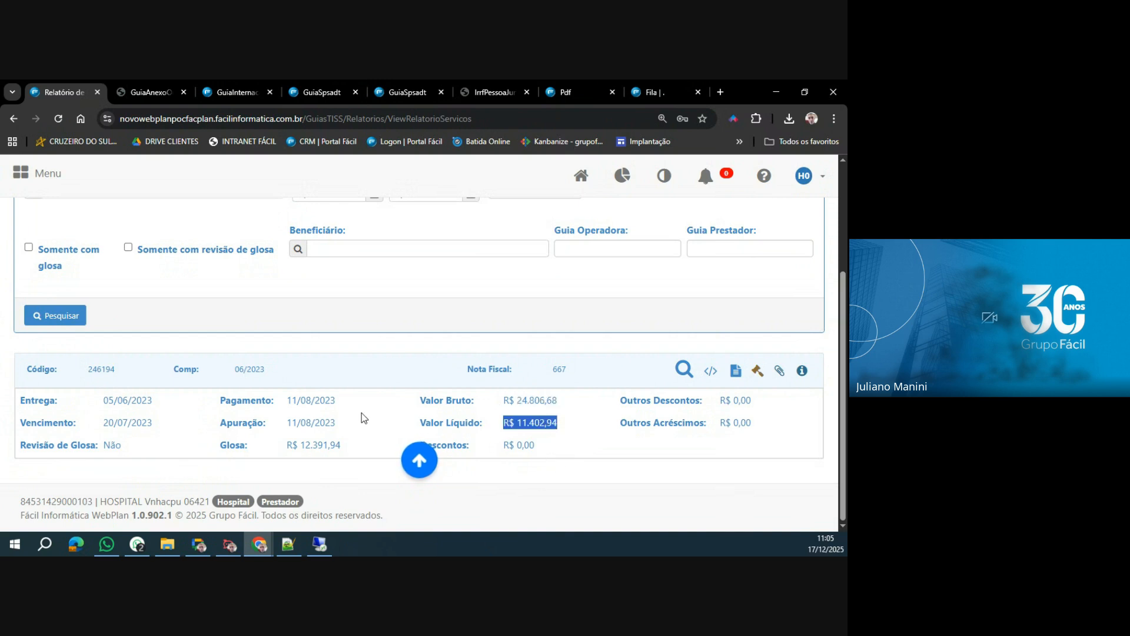
drag(282, 445, 356, 449)
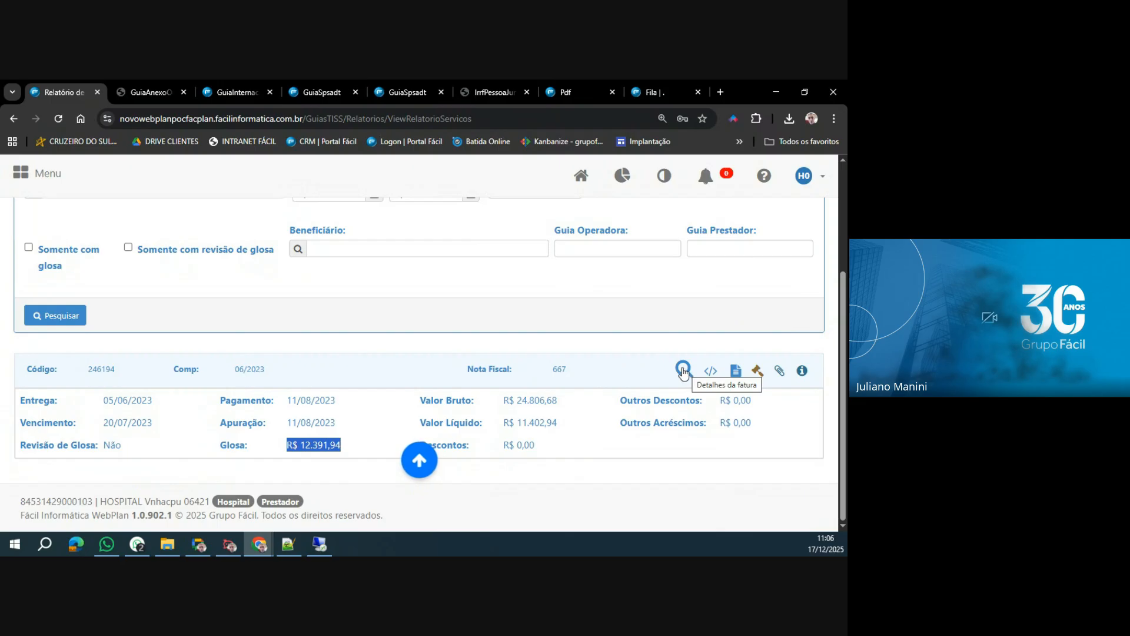
Open the invoice's details and expand the first beneficiary's entry.
click(683, 370)
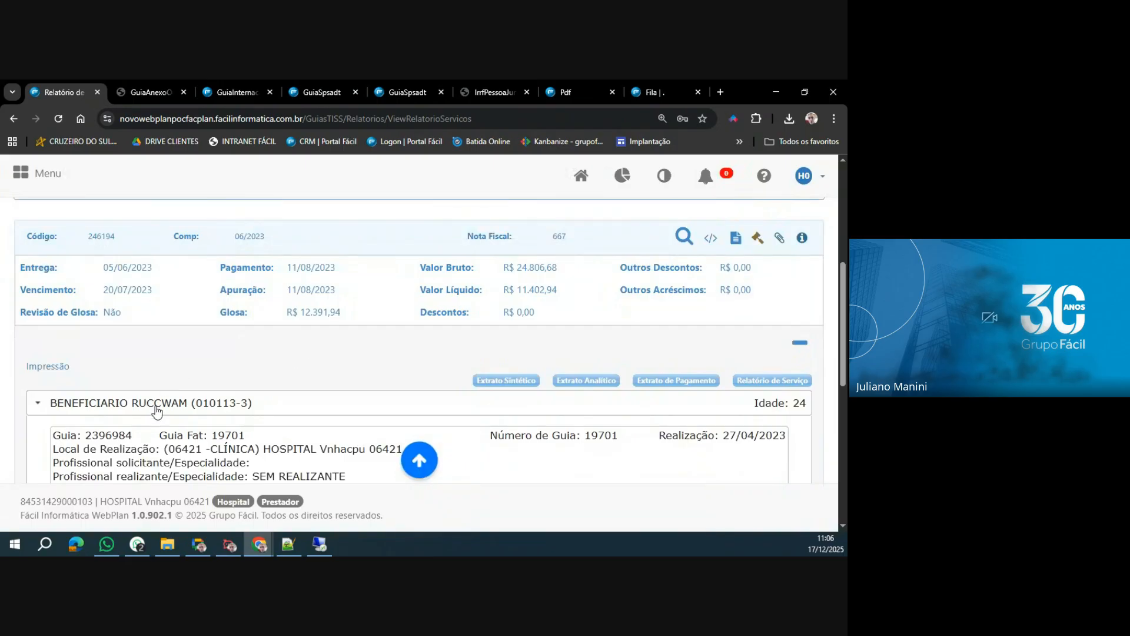
click(157, 404)
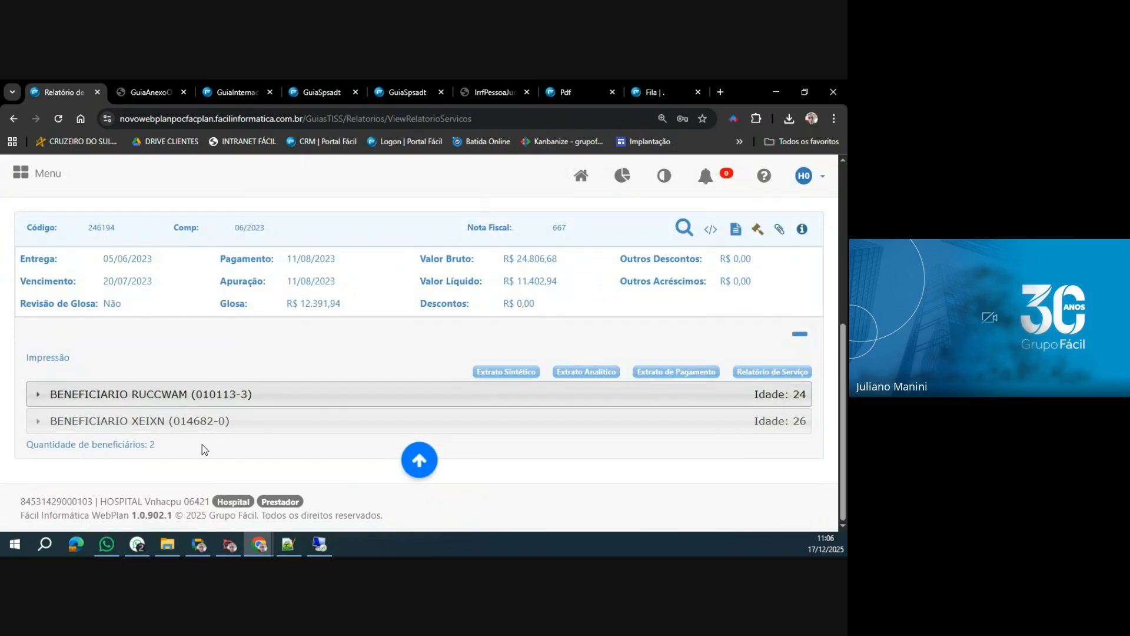
click(143, 401)
click(161, 423)
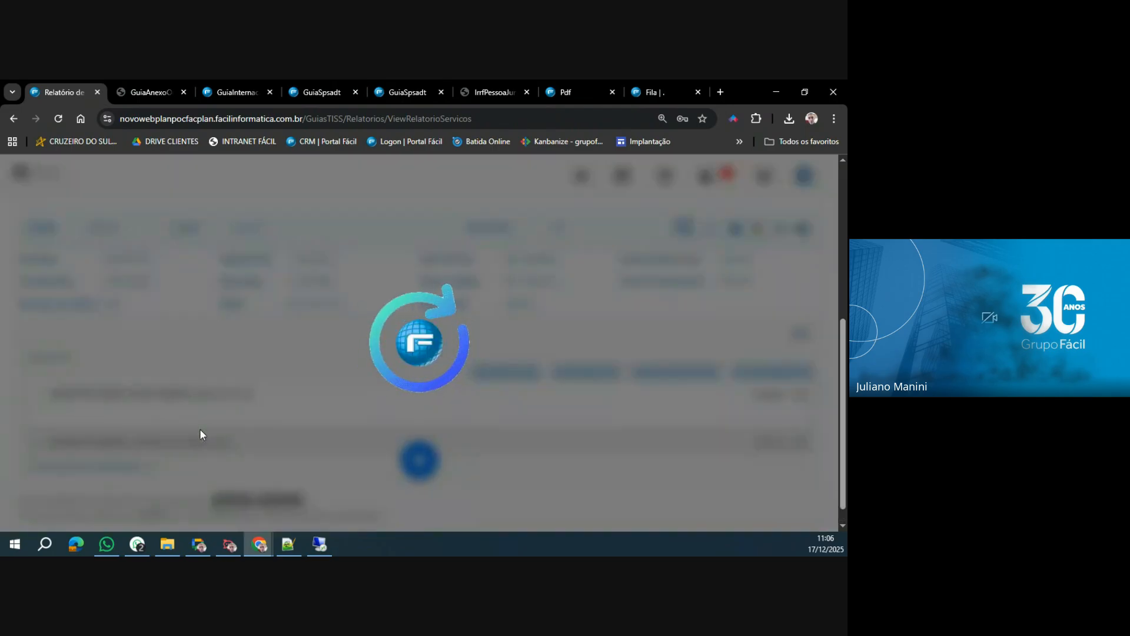
Examine the first beneficiary's guide header and the procedures listed under MATERIAIS/MEDICAMENTOS/OUTROS.
scroll(201, 430, down, 3)
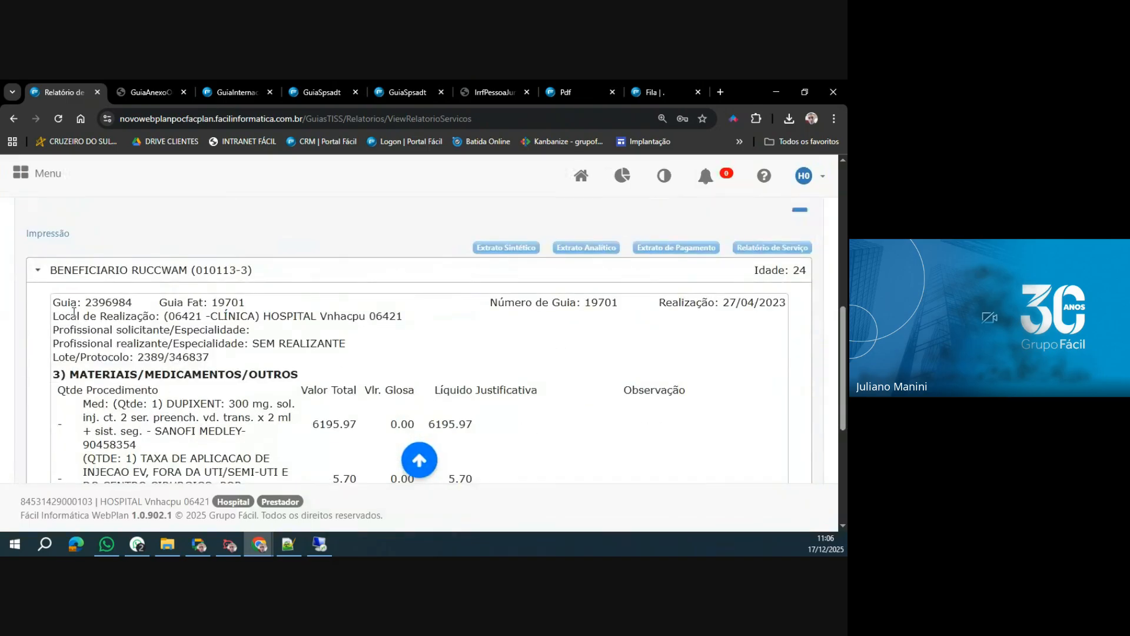
drag(53, 307, 341, 378)
scroll(339, 378, down, 3)
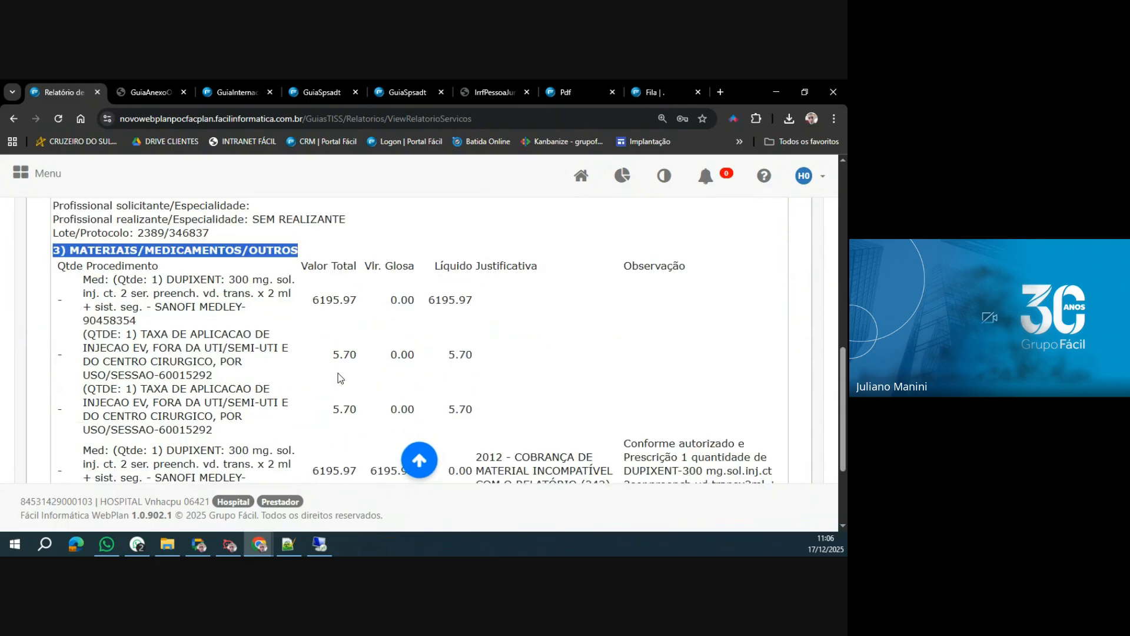
scroll(339, 378, down, 2)
scroll(259, 355, up, 2)
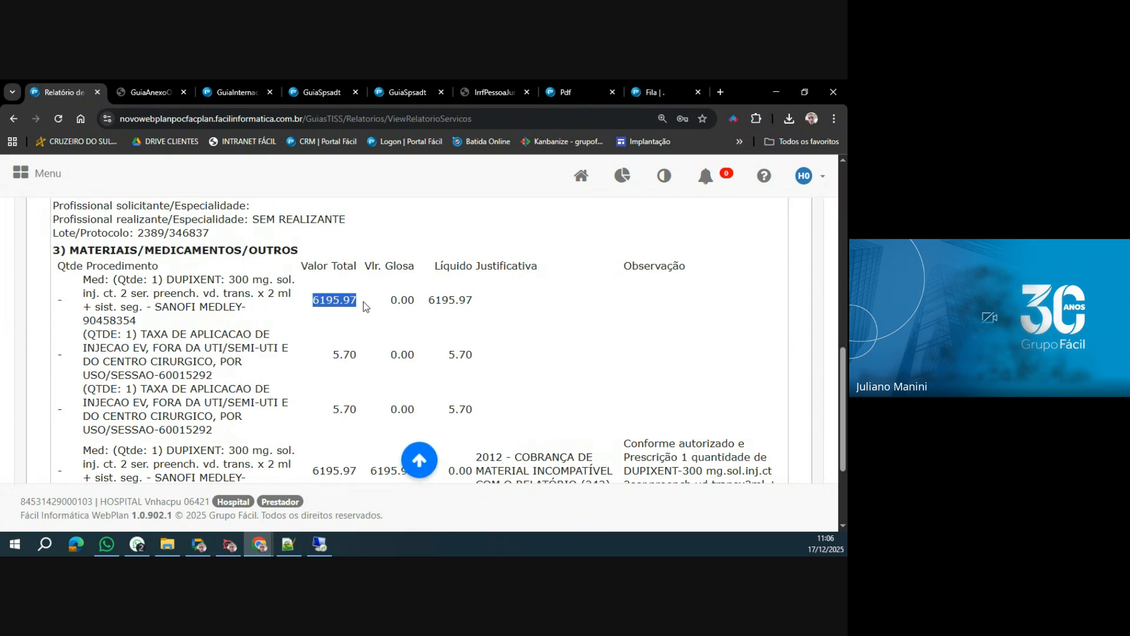
Examine the total, glosa and net values of the first DUPIXENT item and the two injection application fees.
click(400, 303)
double_click(400, 300)
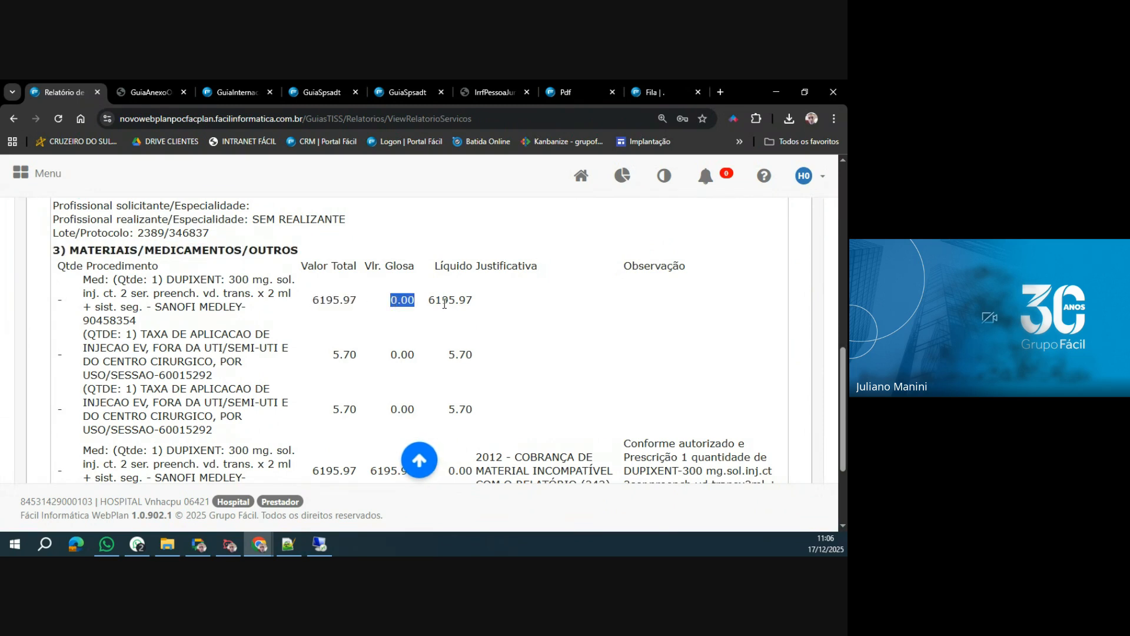
double_click(450, 300)
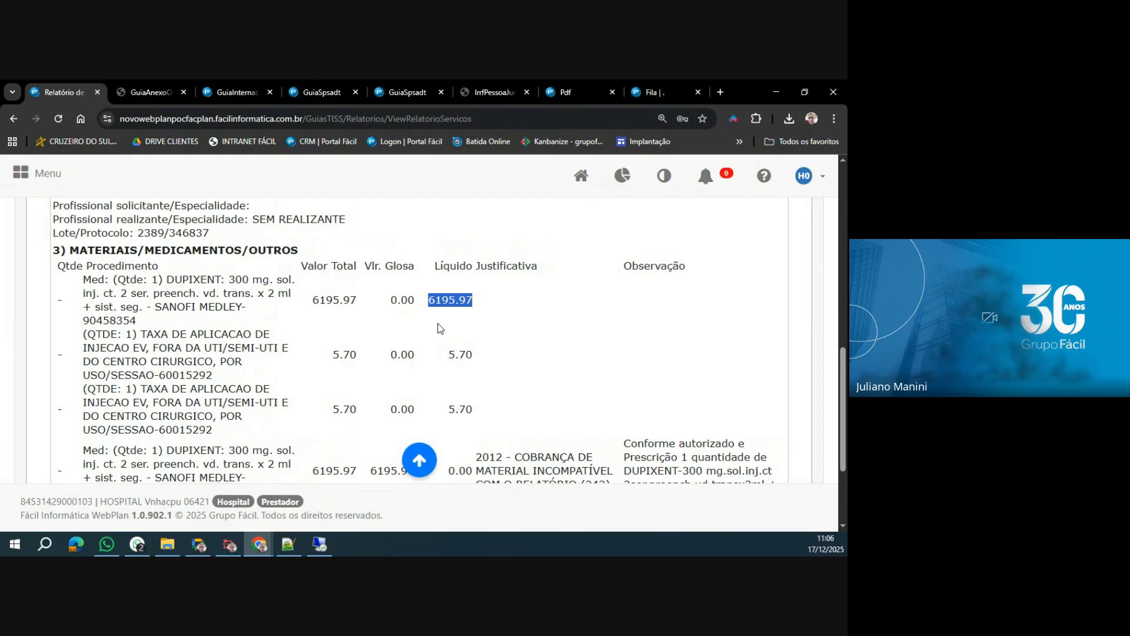
double_click(344, 355)
double_click(402, 354)
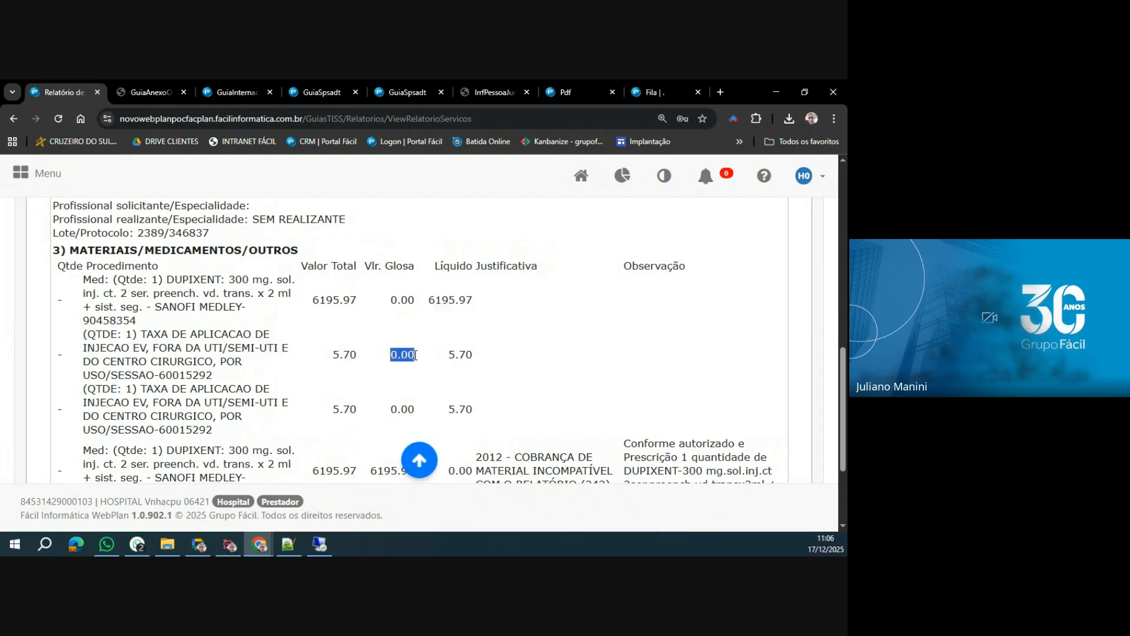
click(459, 356)
double_click(459, 355)
double_click(347, 409)
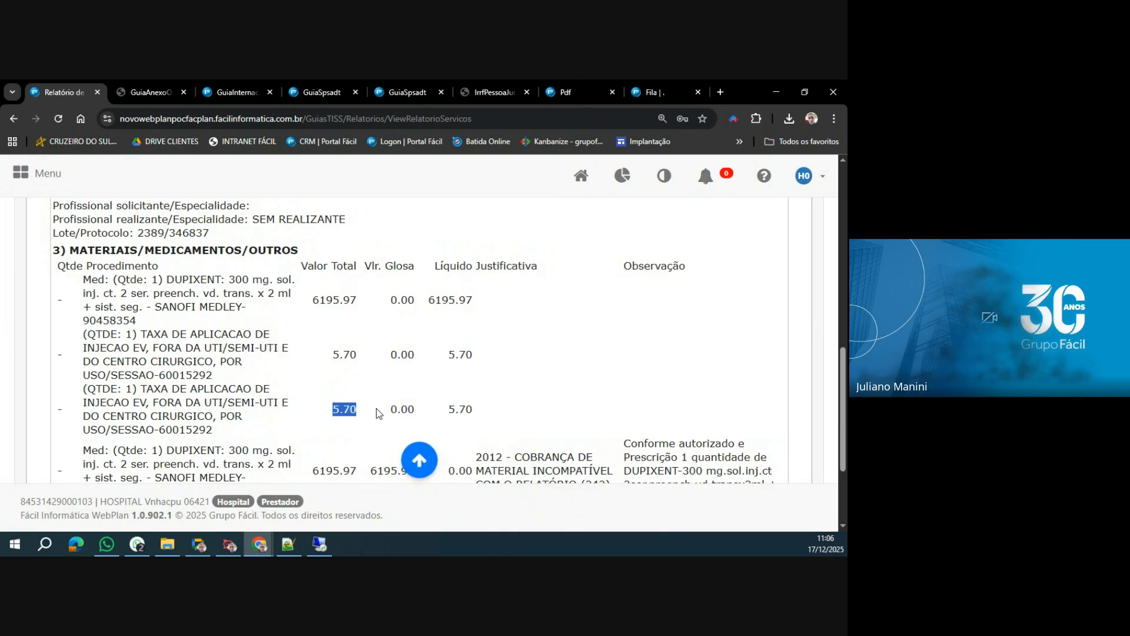
double_click(401, 410)
double_click(452, 409)
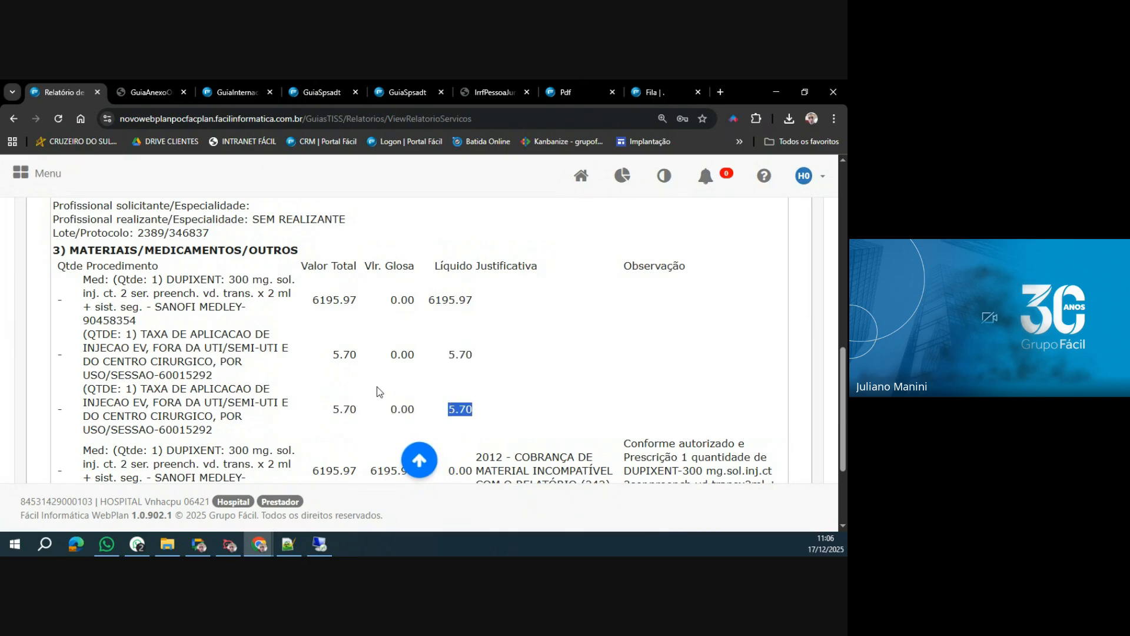
Examine the last DUPIXENT item's total and glosa values, its glosa justification and its observation.
scroll(380, 392, down, 3)
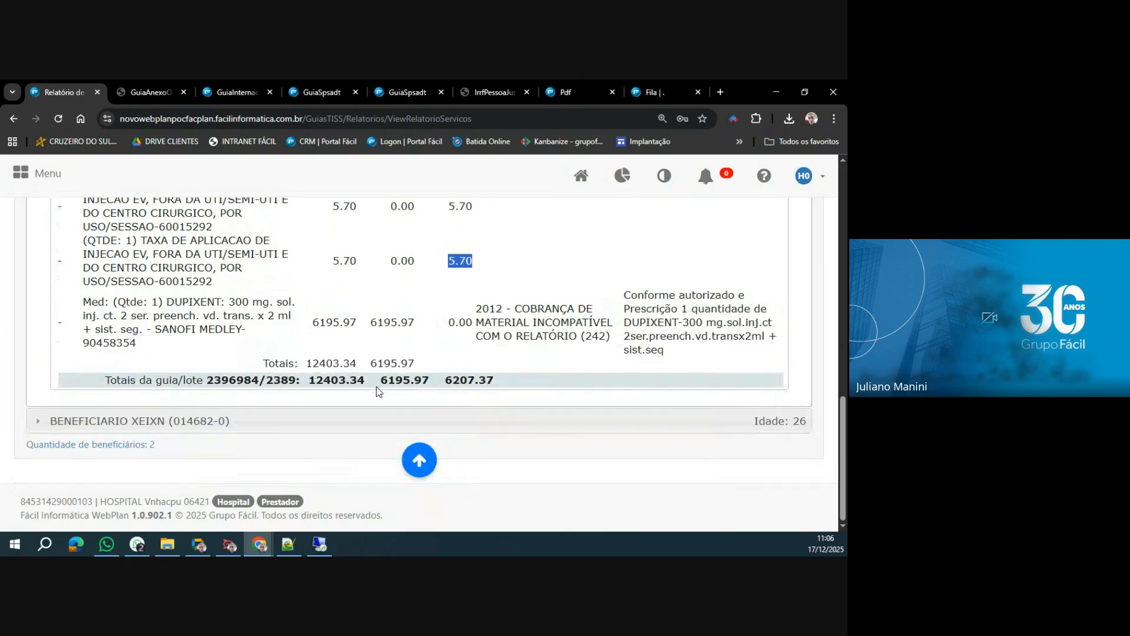
double_click(323, 322)
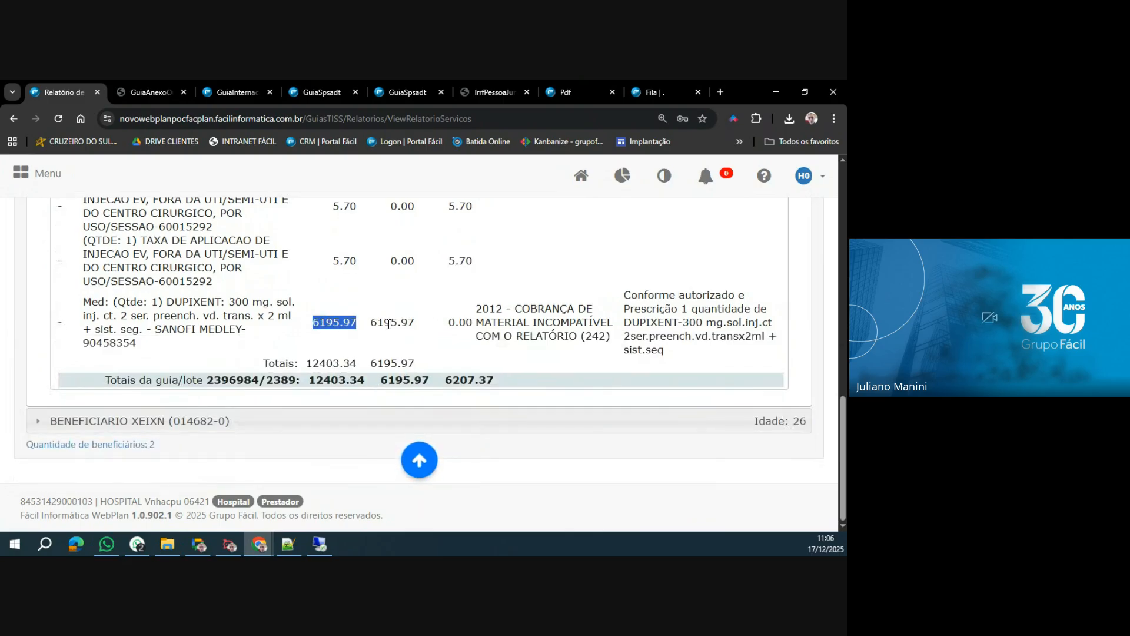
double_click(389, 324)
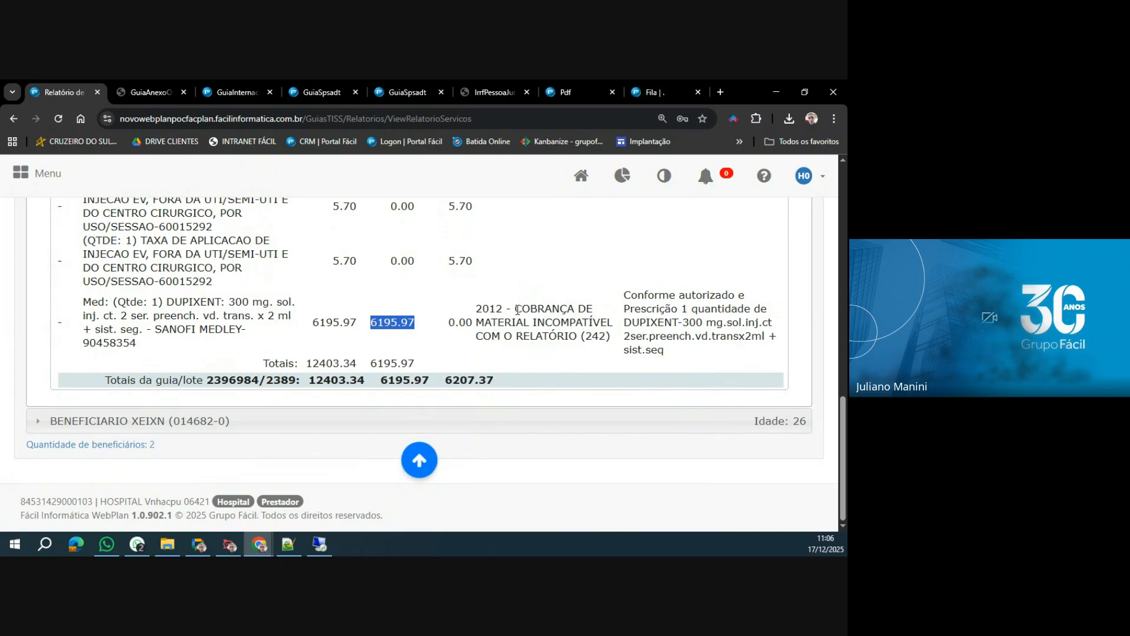
drag(516, 308, 577, 337)
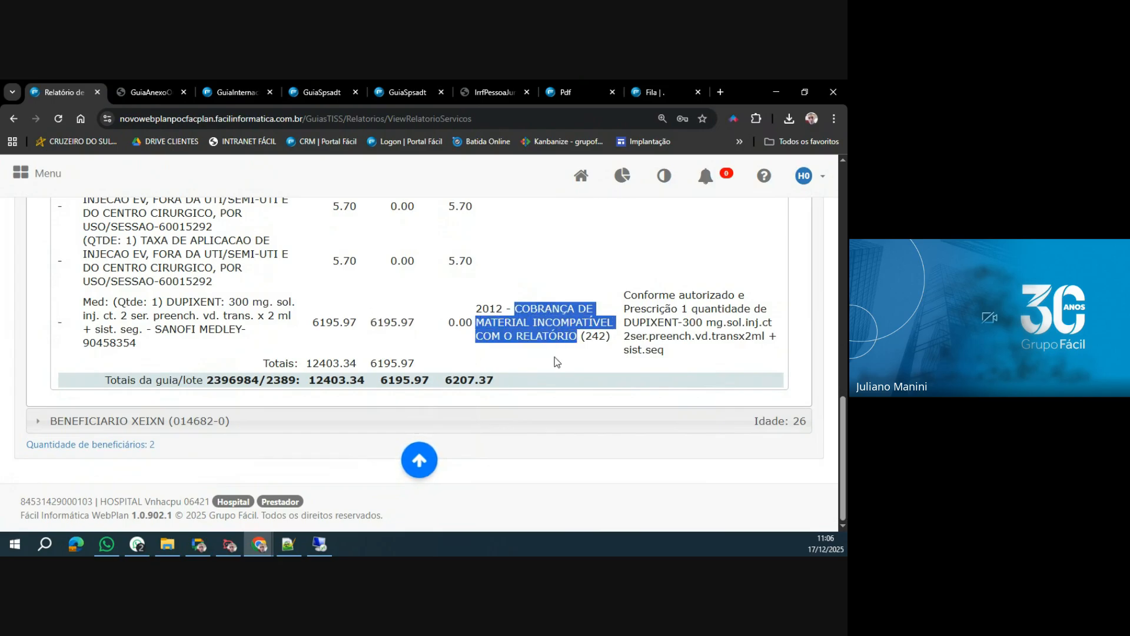
drag(625, 294, 678, 360)
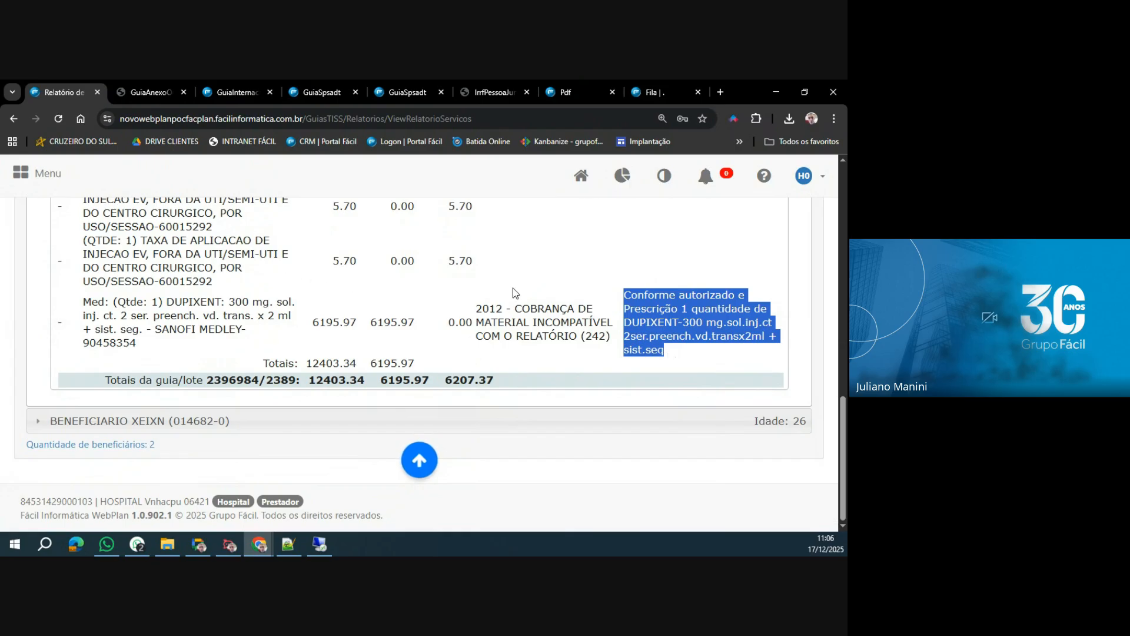
Generate the invoice's Extrato Sintético and look through its provider data, procedure values and totals.
scroll(410, 303, up, 5)
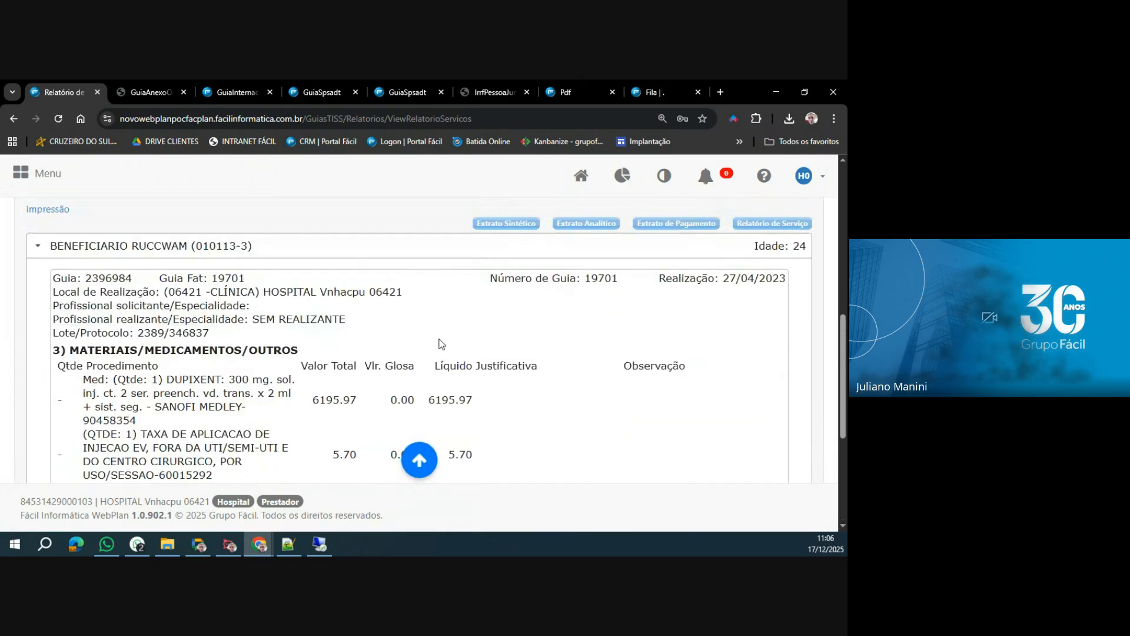
click(484, 285)
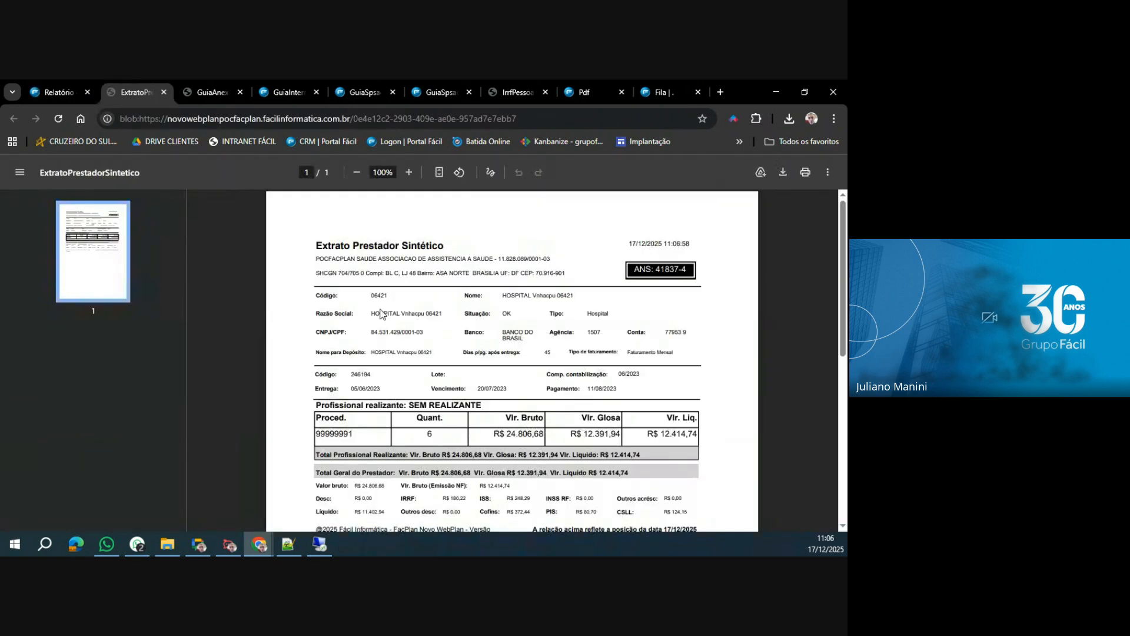
scroll(394, 340, down, 3)
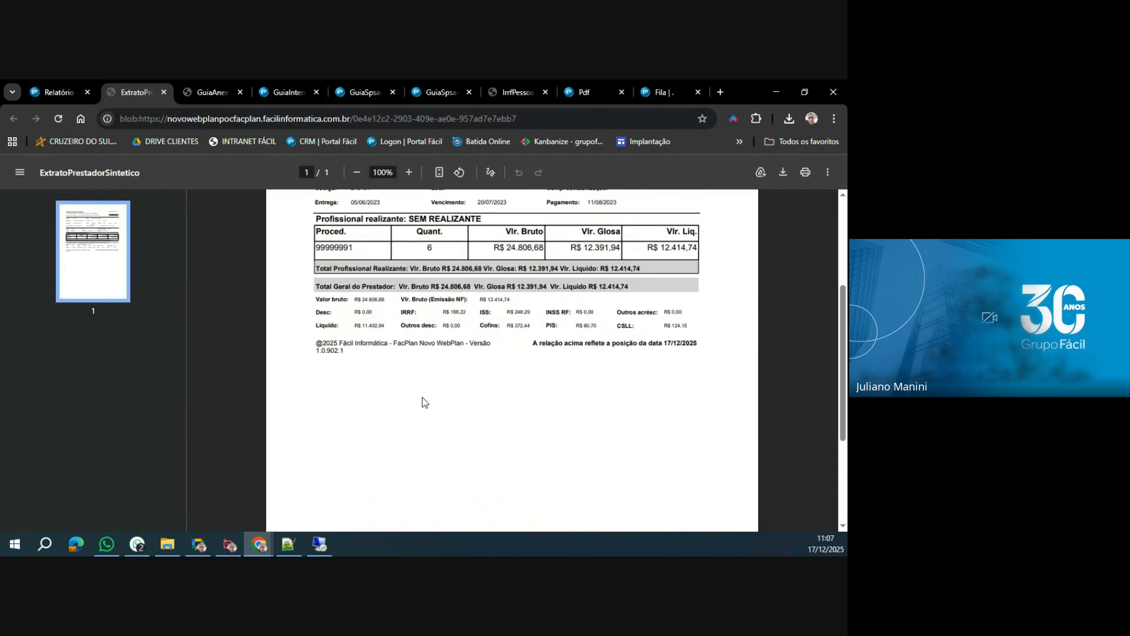
scroll(422, 397, up, 3)
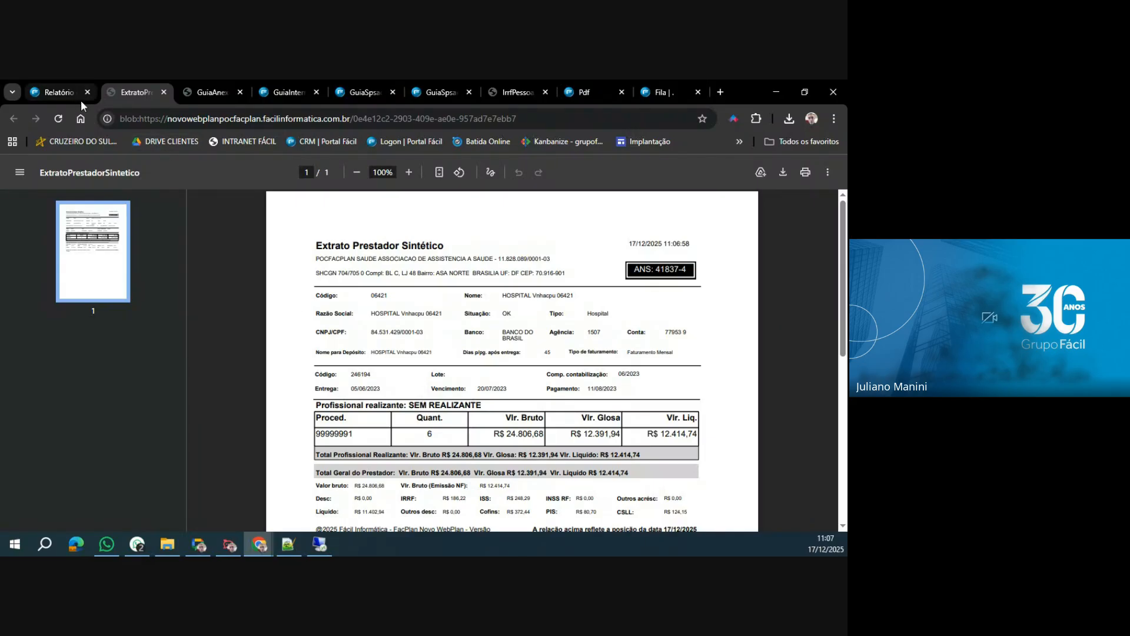
Return to the invoice report, generate the Extrato Analítico and look through its items per beneficiary.
click(63, 93)
click(583, 286)
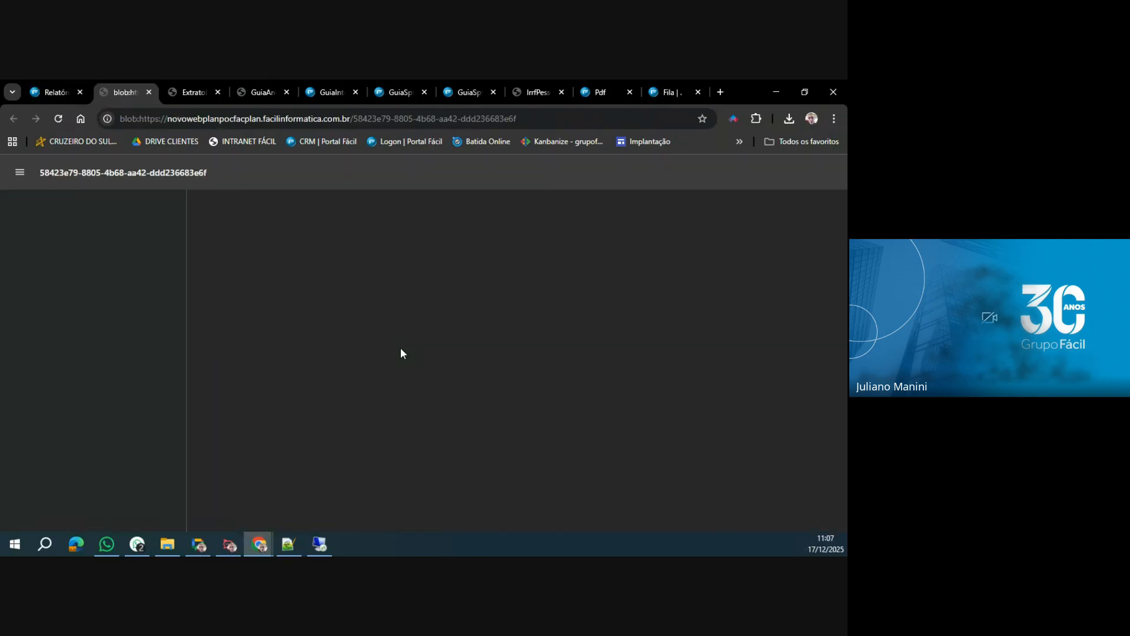
scroll(401, 353, down, 8)
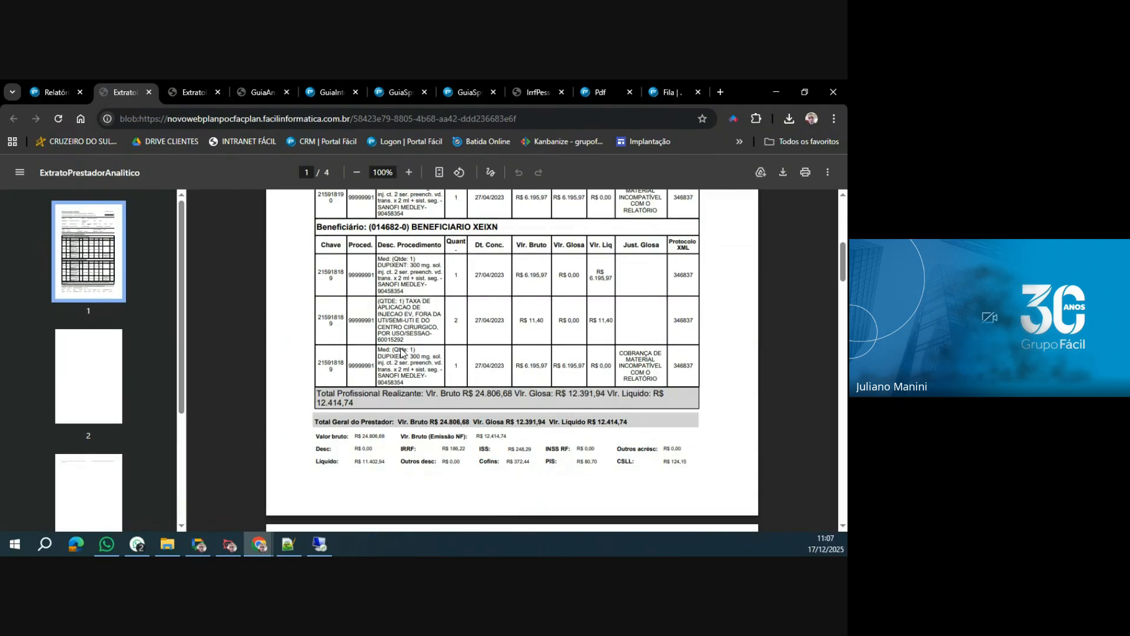
scroll(401, 353, up, 2)
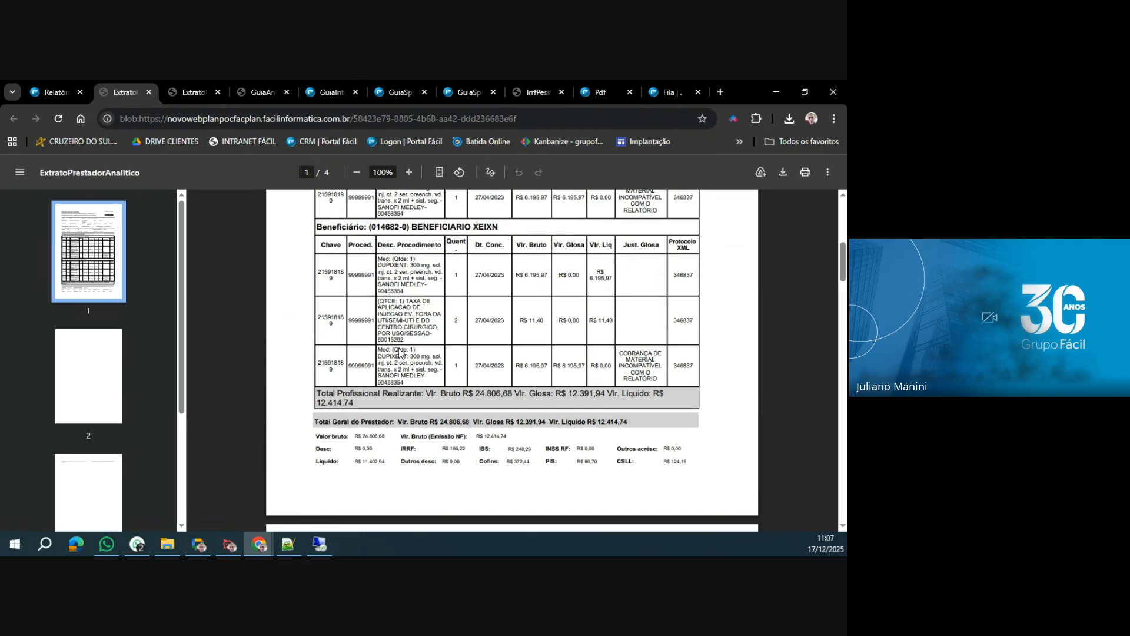
Return to the invoice report, generate the Extrato de Pagamento and look through its charges, glosas and taxes.
click(45, 86)
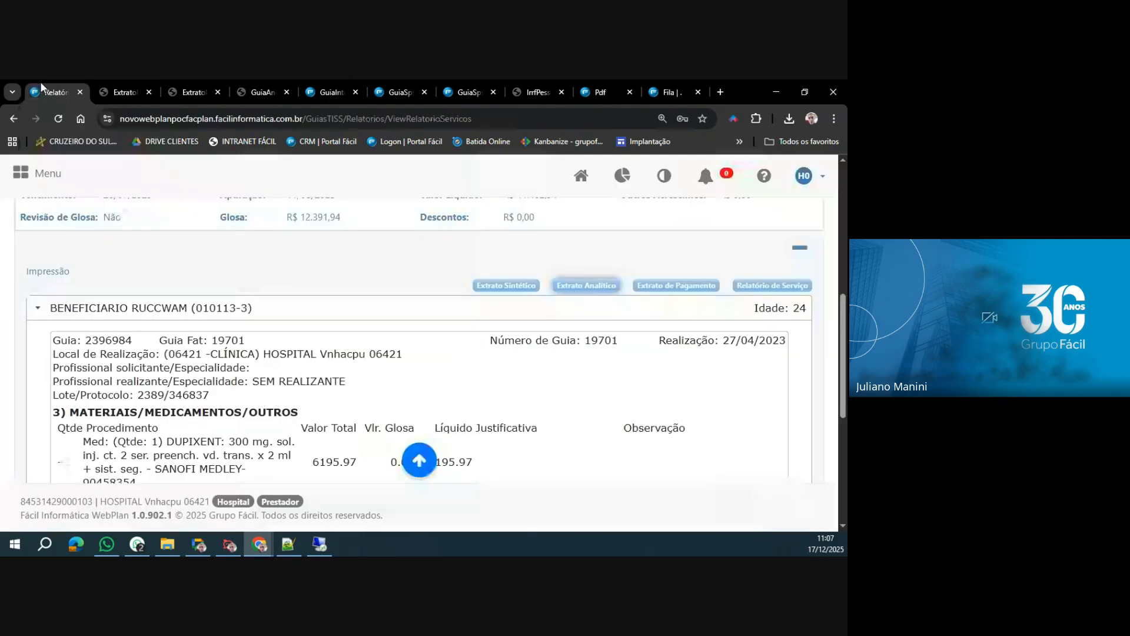
click(680, 287)
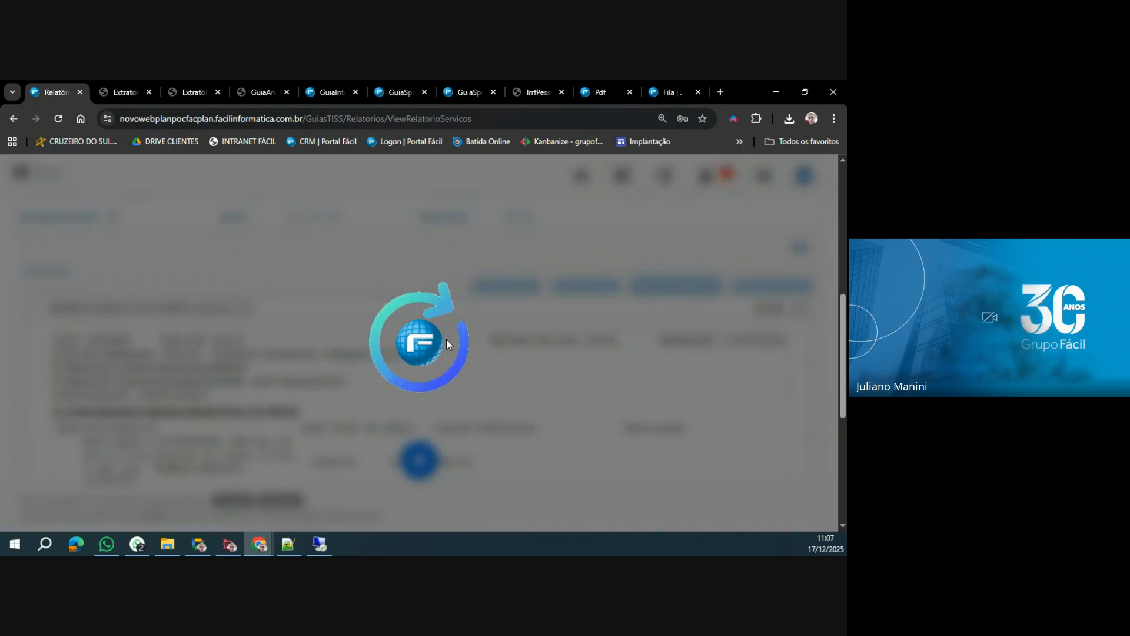
scroll(446, 344, down, 4)
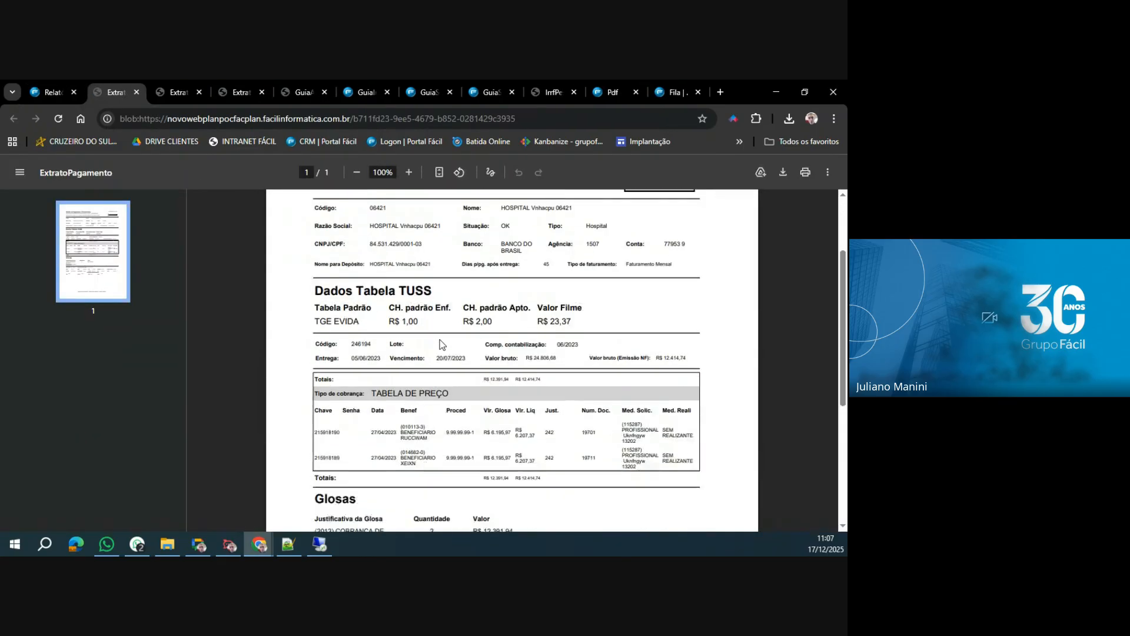
scroll(442, 345, down, 1)
scroll(440, 344, up, 5)
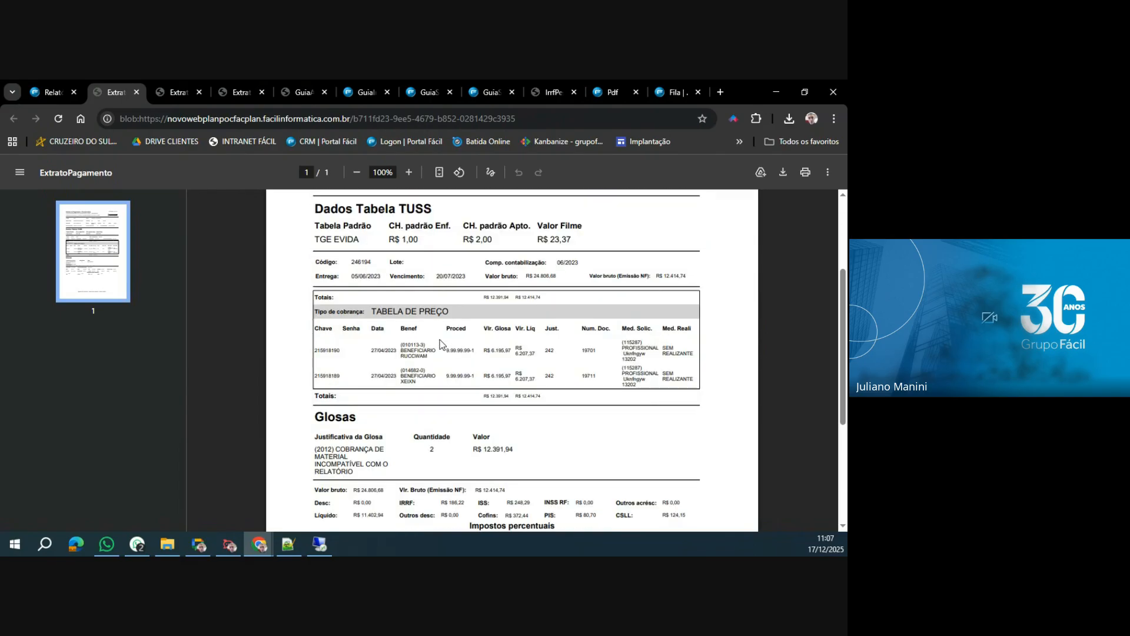
Return to the invoice report, generate the Relatório de Serviço and look through its services per beneficiary.
click(53, 92)
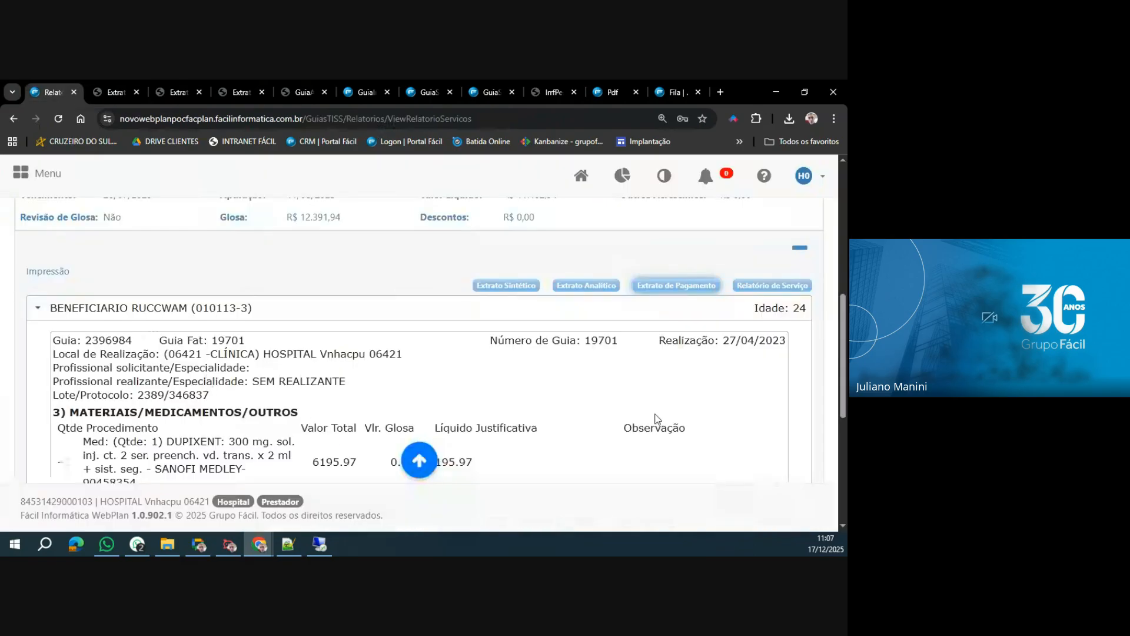
click(769, 287)
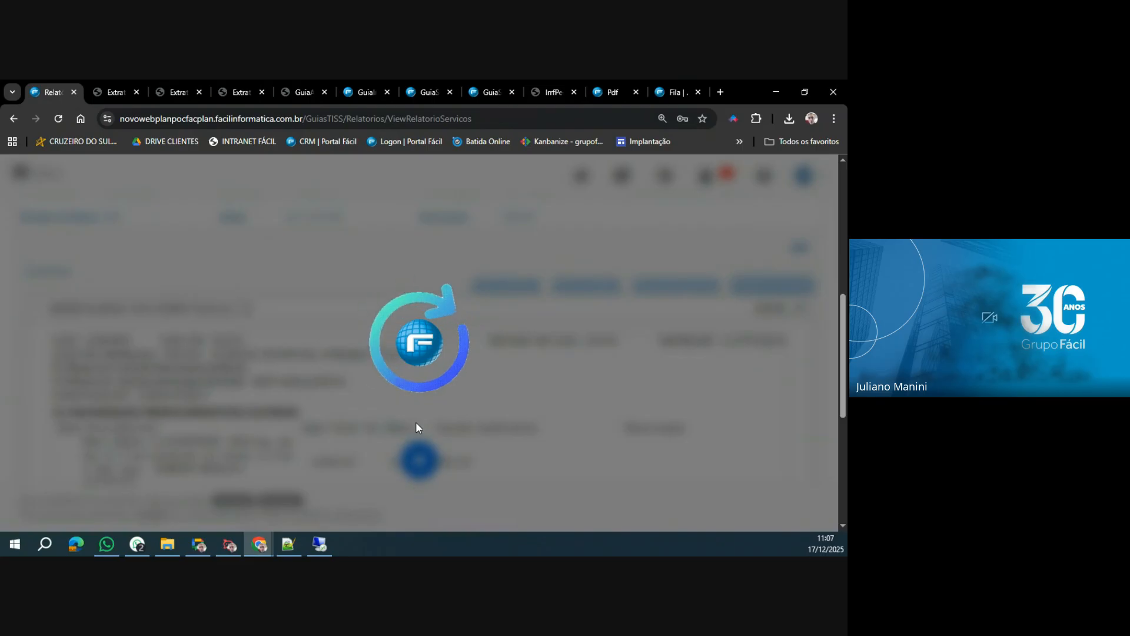
scroll(416, 425, down, 3)
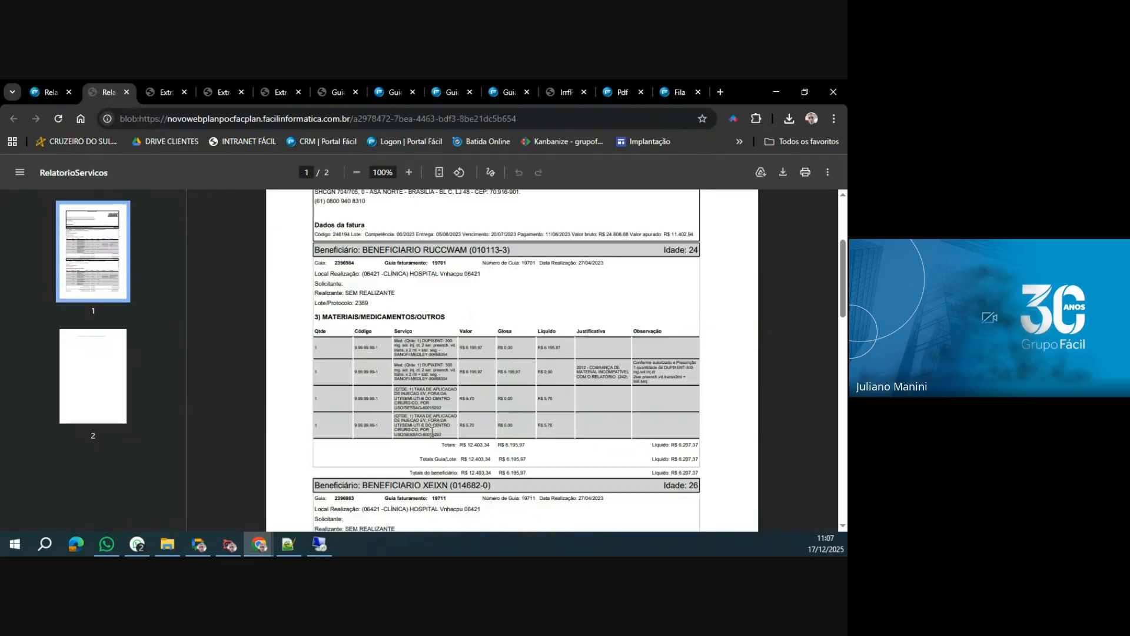
scroll(414, 436, up, 3)
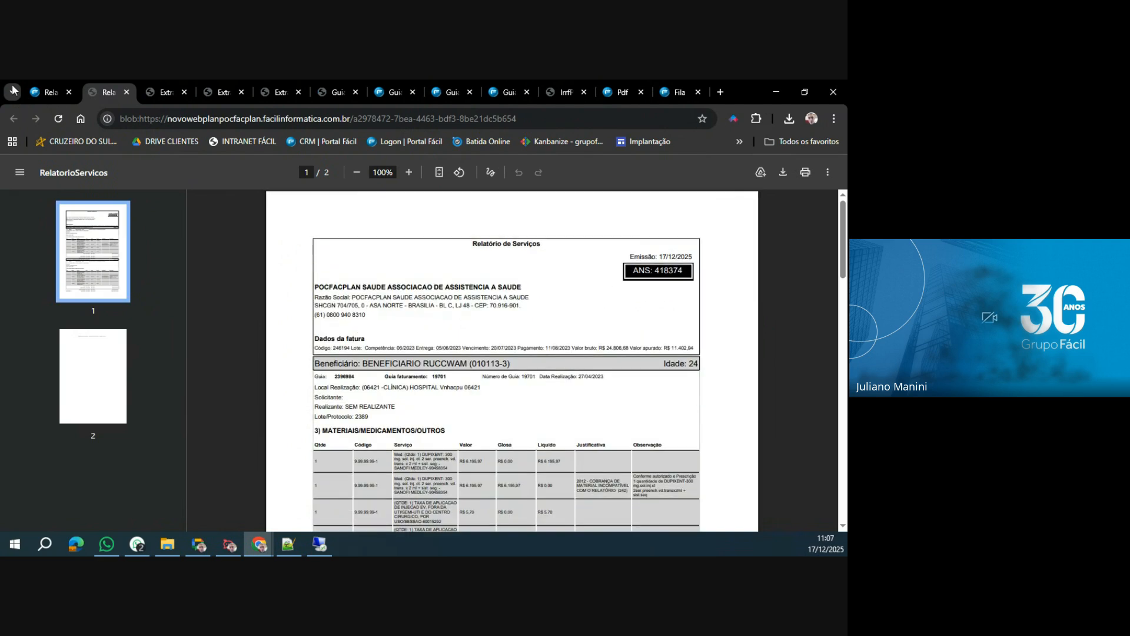
Back in the invoice report, collapse the details and export the XML of protocol 346837.
key(ctrl+shift+Tab)
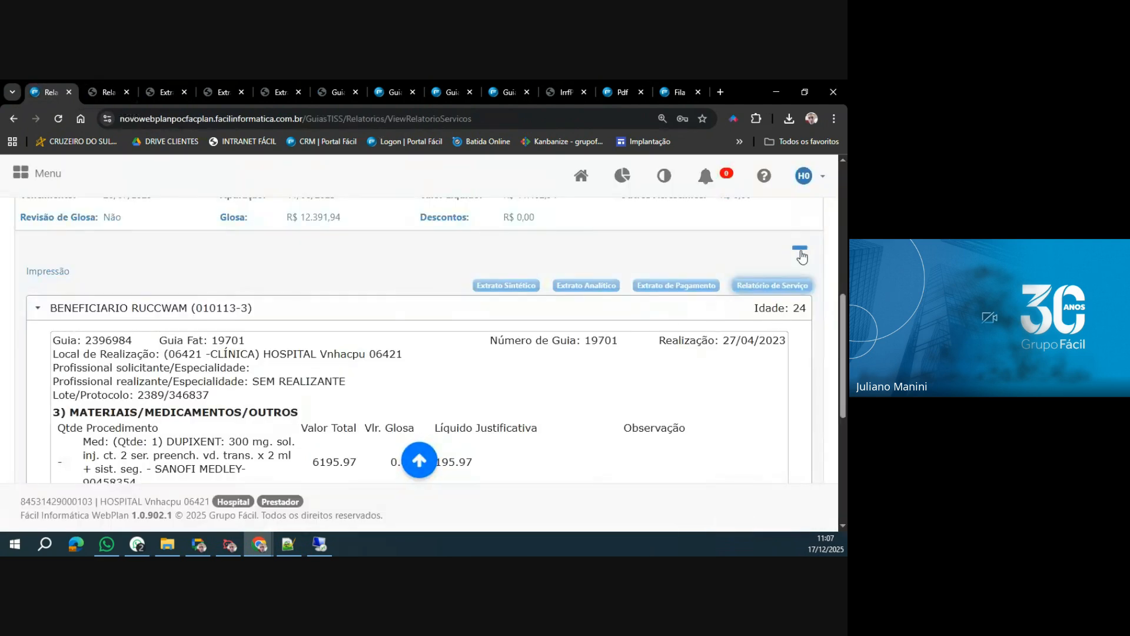
scroll(592, 393, up, 5)
scroll(592, 393, down, 2)
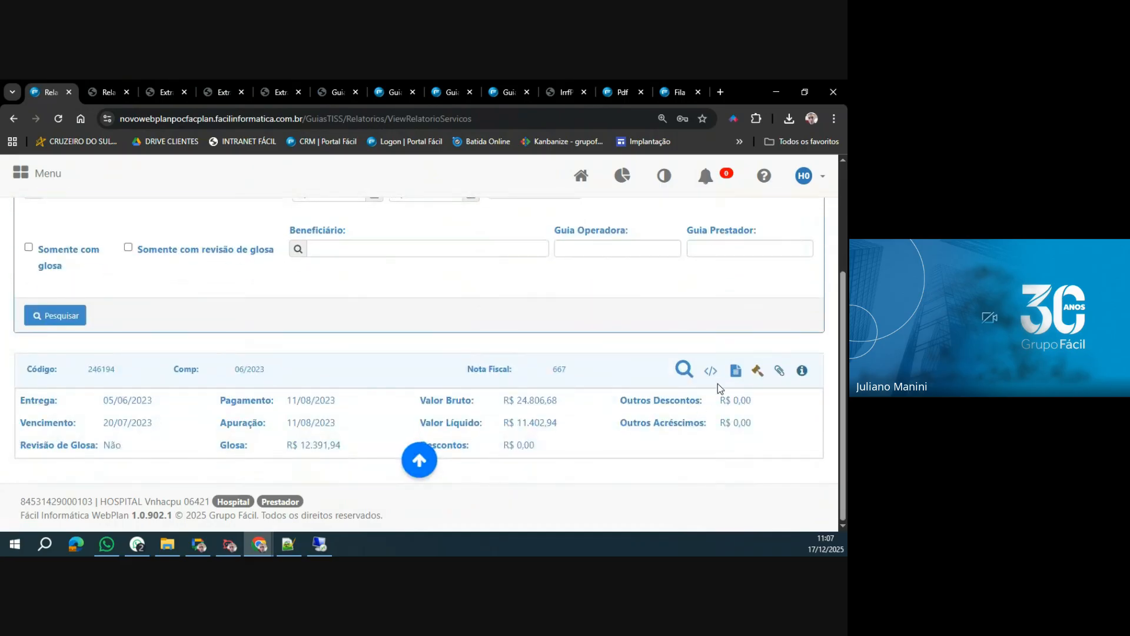
click(688, 377)
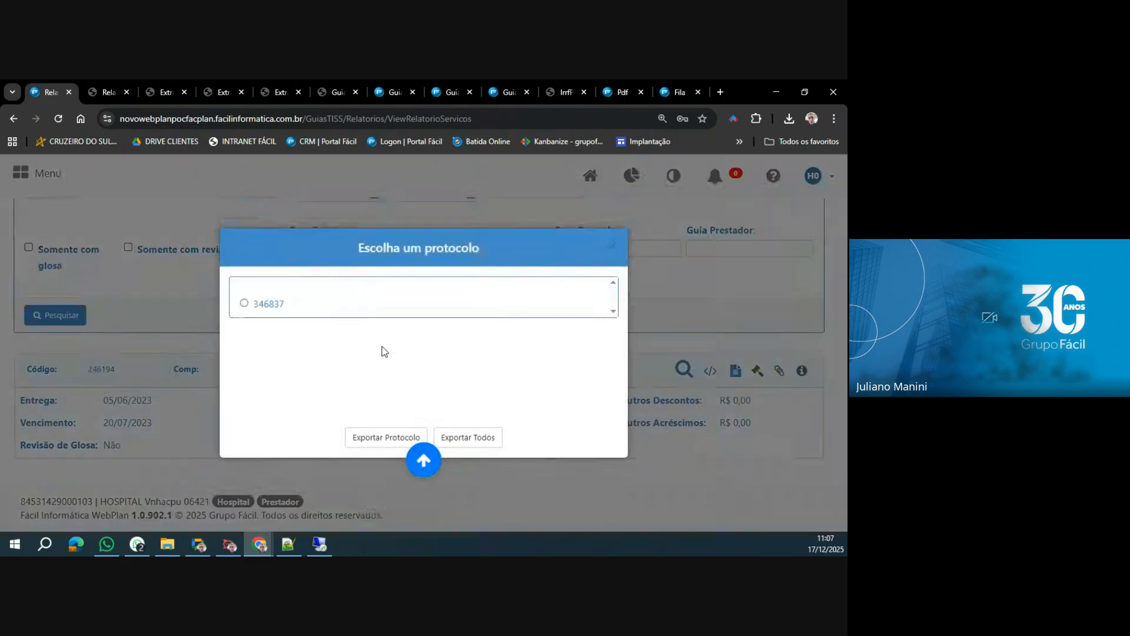
click(245, 304)
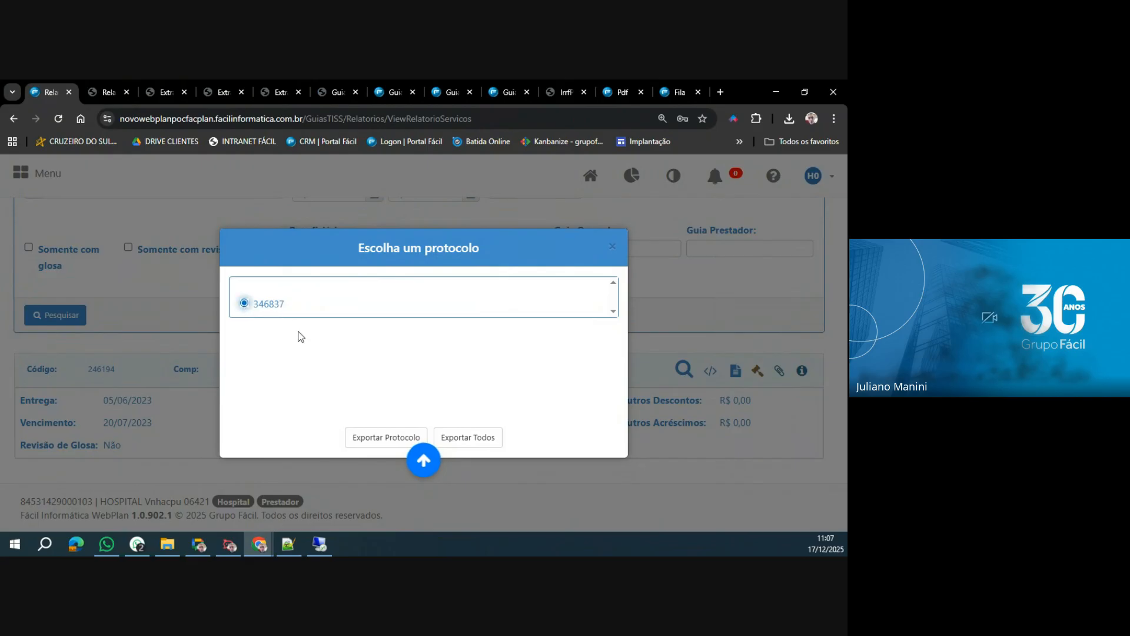
click(371, 436)
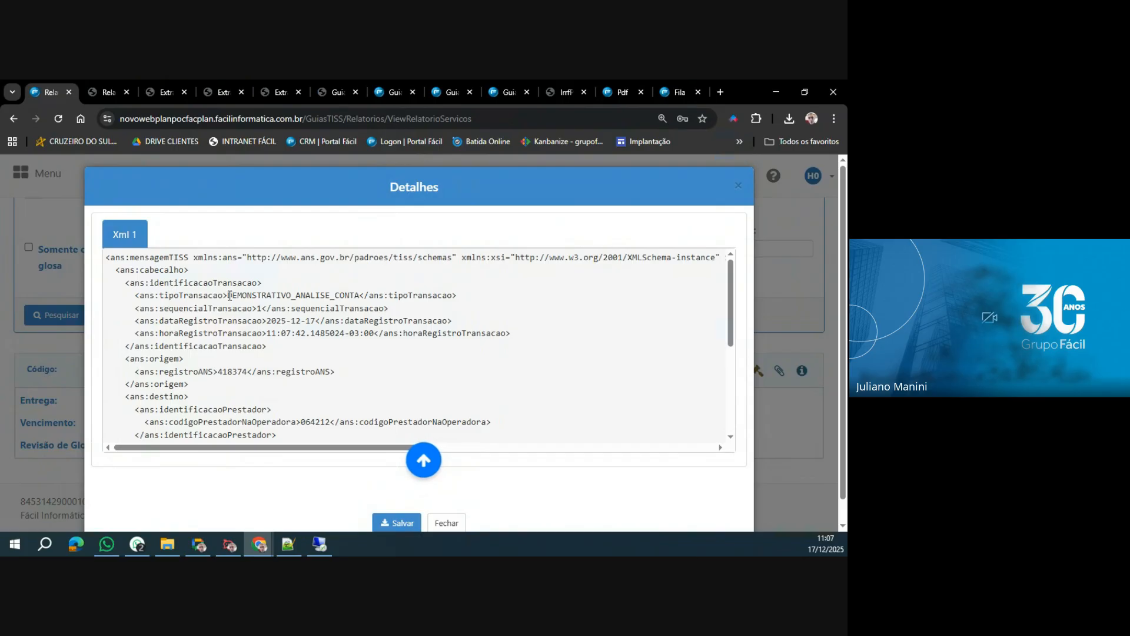
Examine the exported XML's transaction type and its glosa code and description.
drag(229, 295, 362, 295)
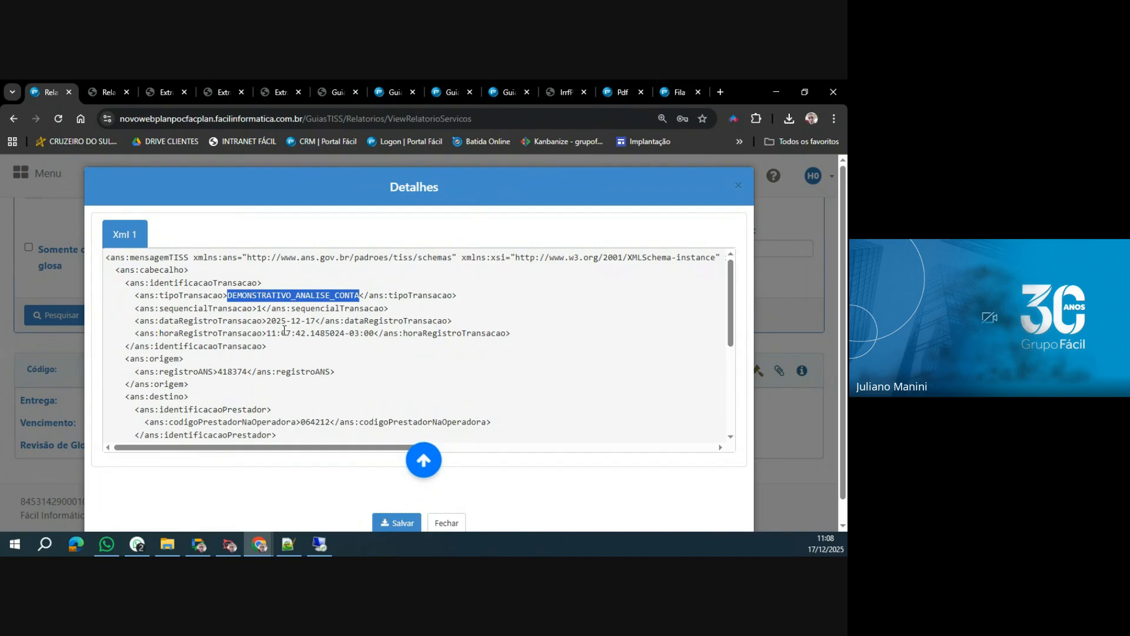
scroll(284, 333, down, 5)
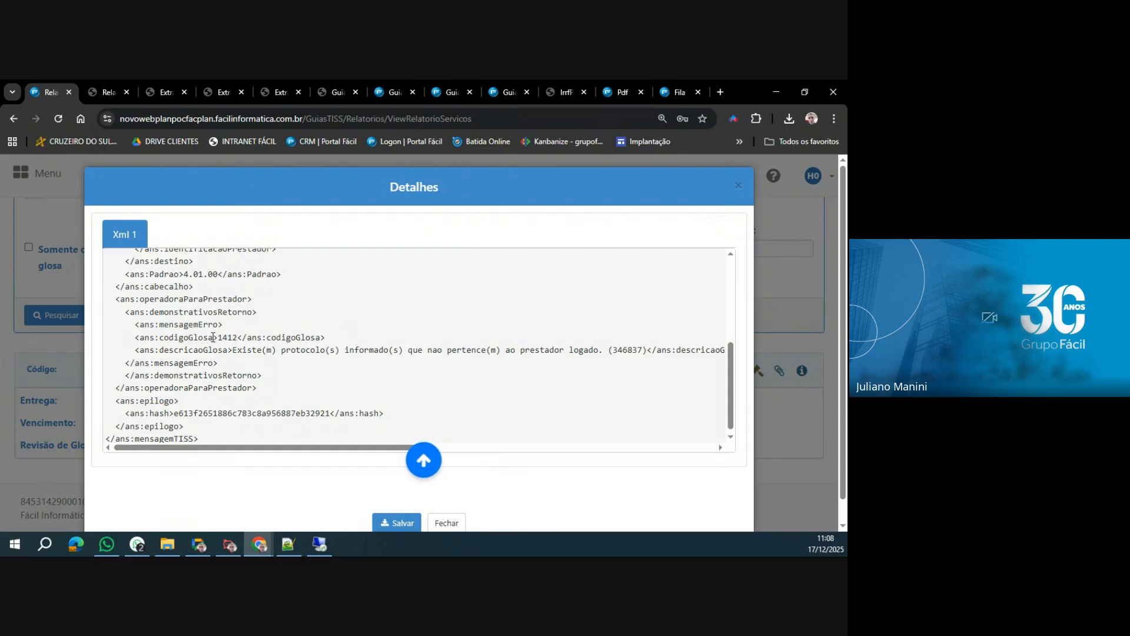
drag(219, 340, 442, 351)
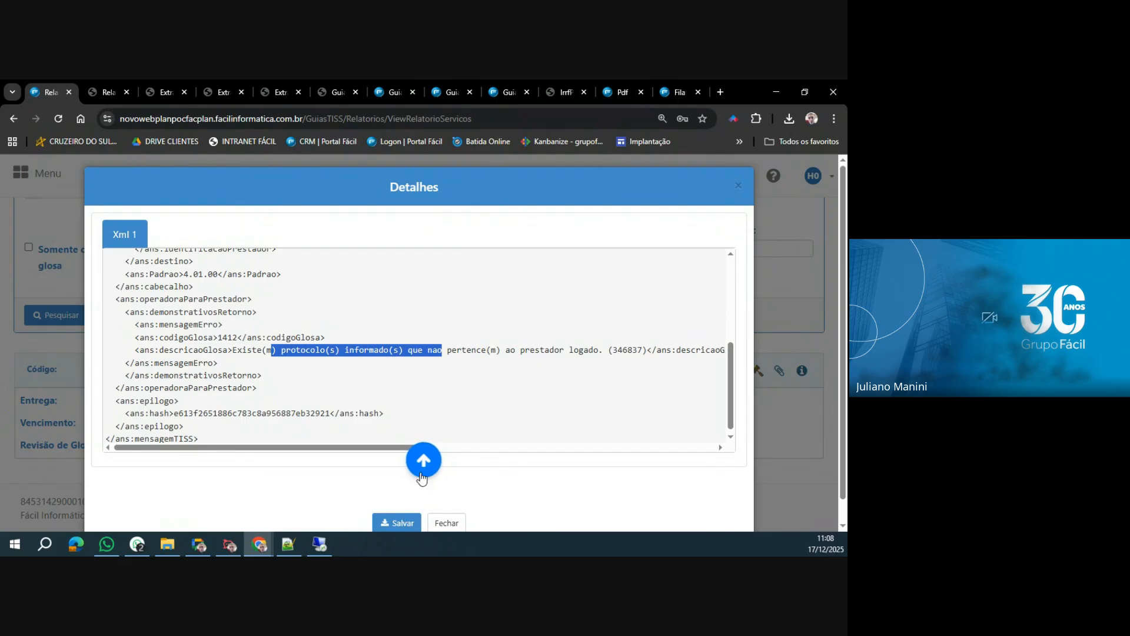
Close the XML details, try again to export the XML of protocol 346837 and dismiss the message.
click(447, 522)
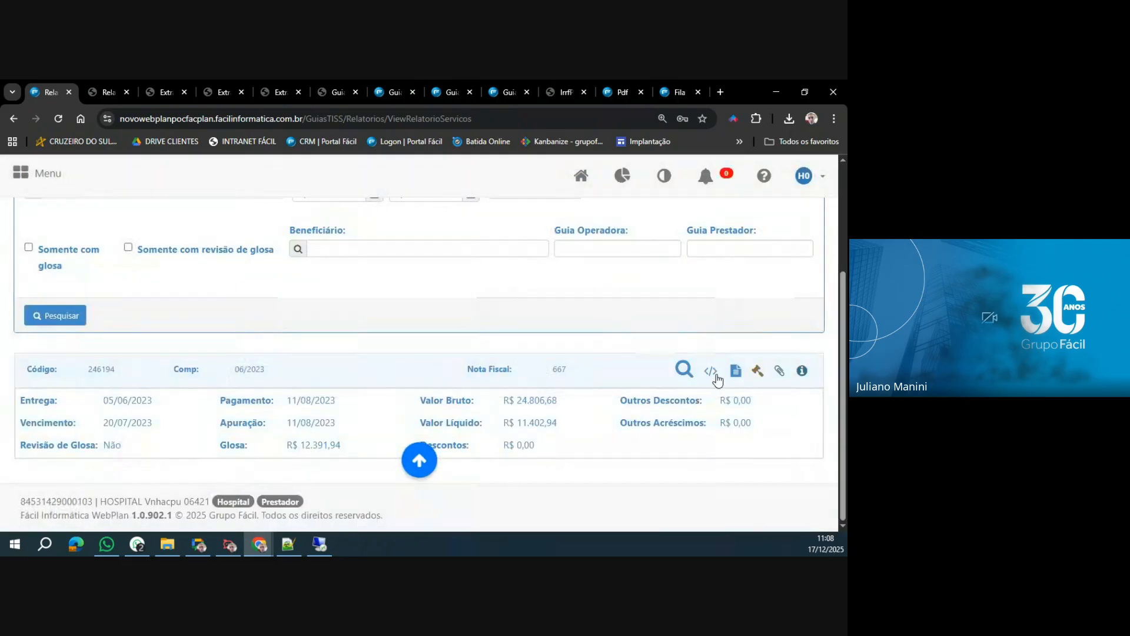
click(715, 374)
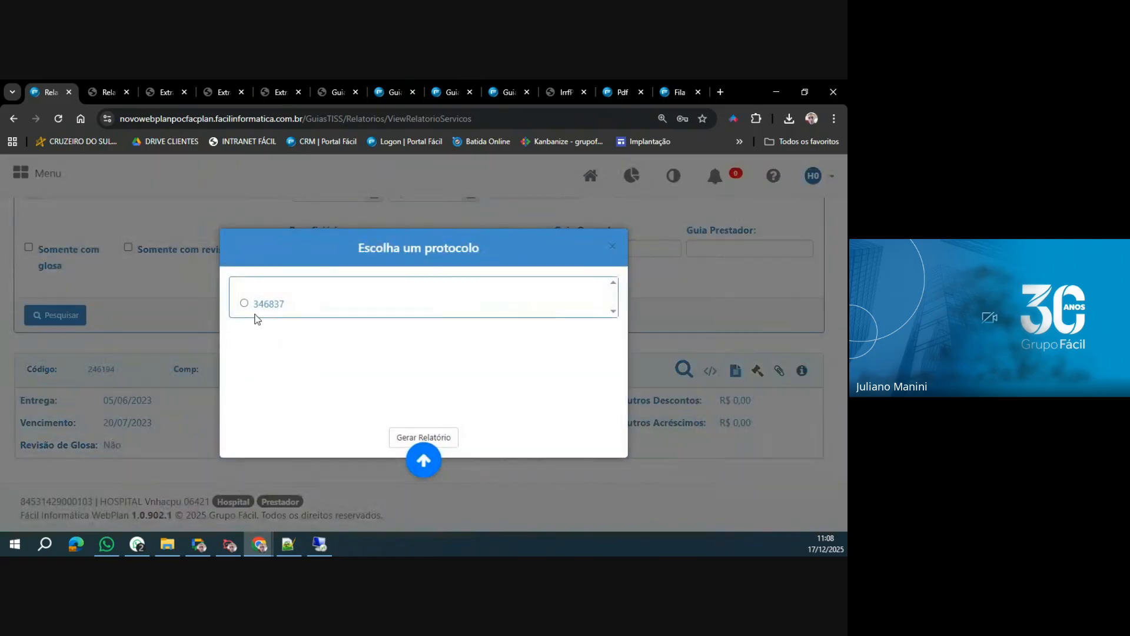
click(244, 303)
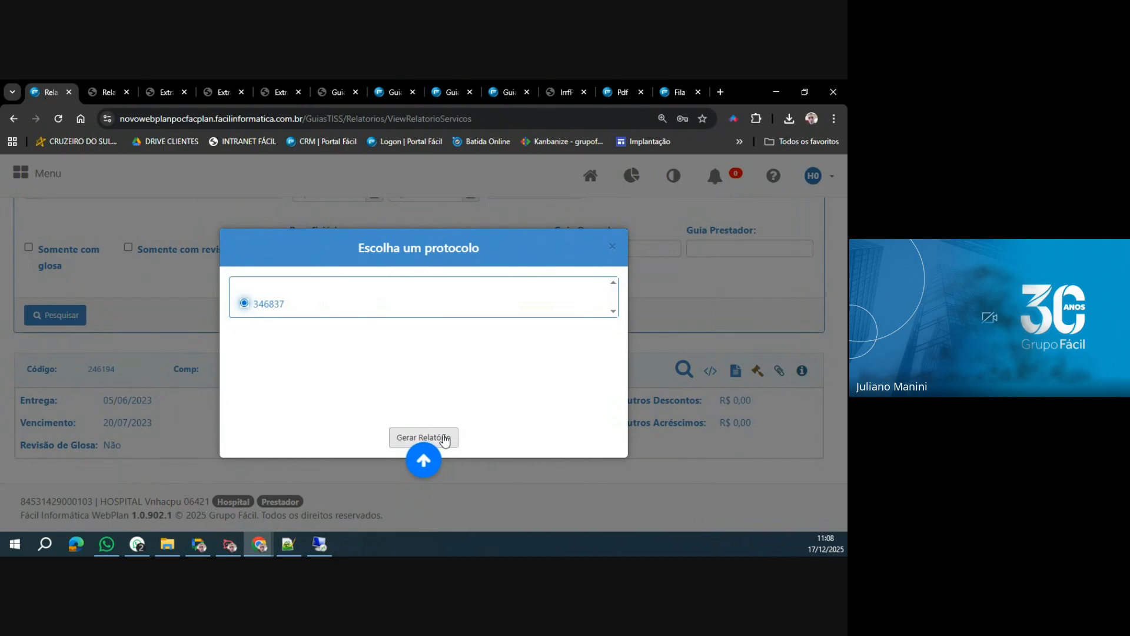
click(445, 439)
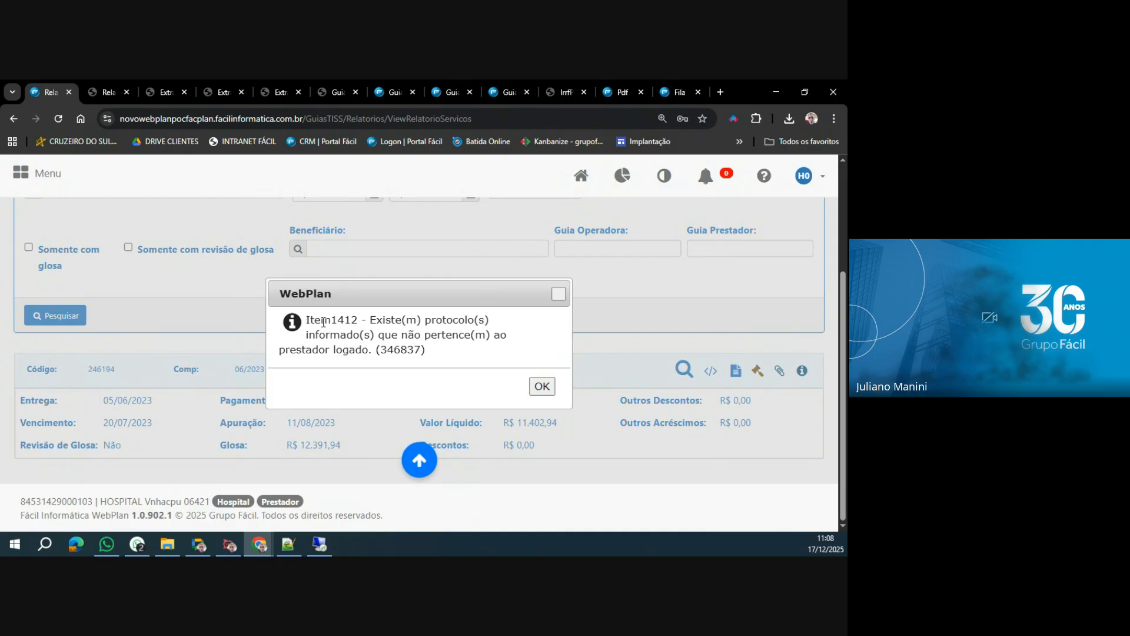
click(540, 386)
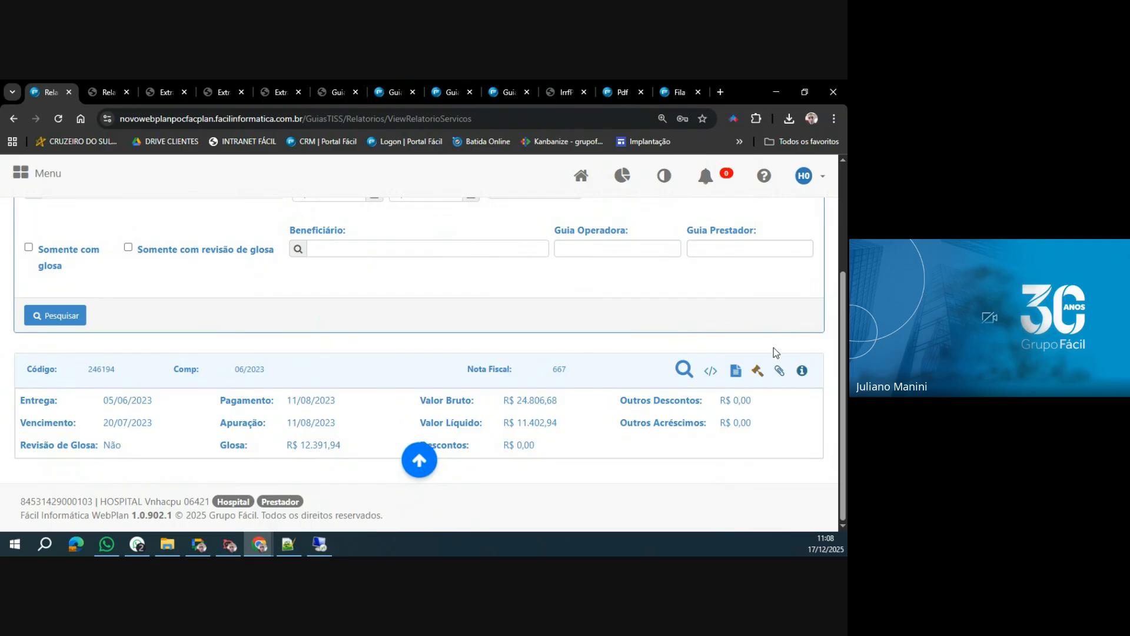
View the observations recorded for invoice 246194, examine the first entry and close them.
click(803, 372)
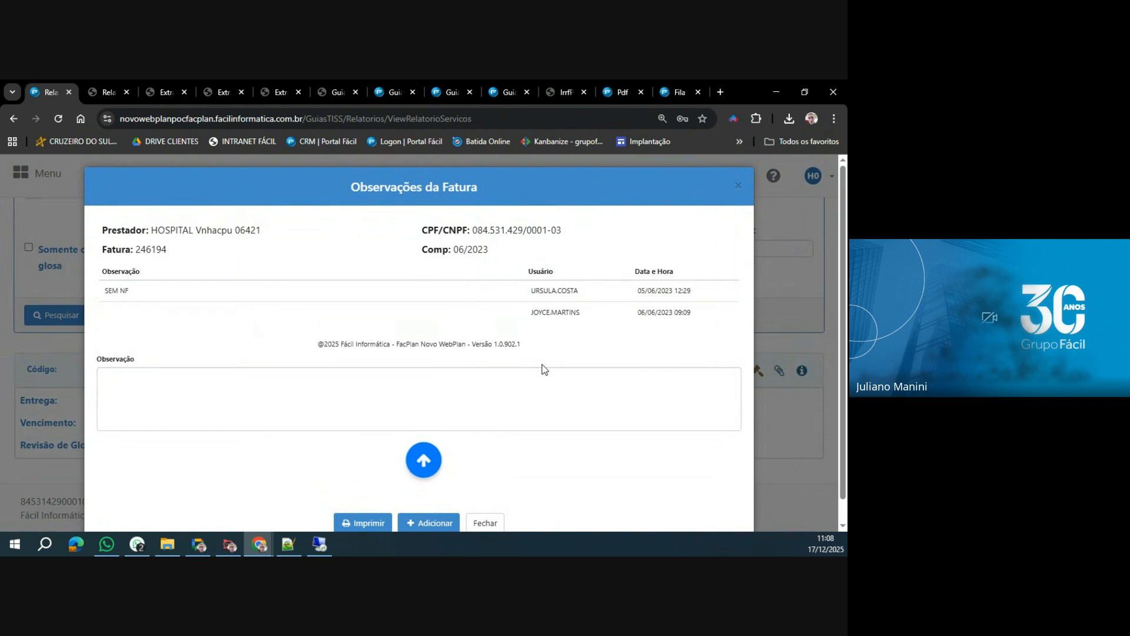
drag(105, 290, 133, 292)
click(739, 188)
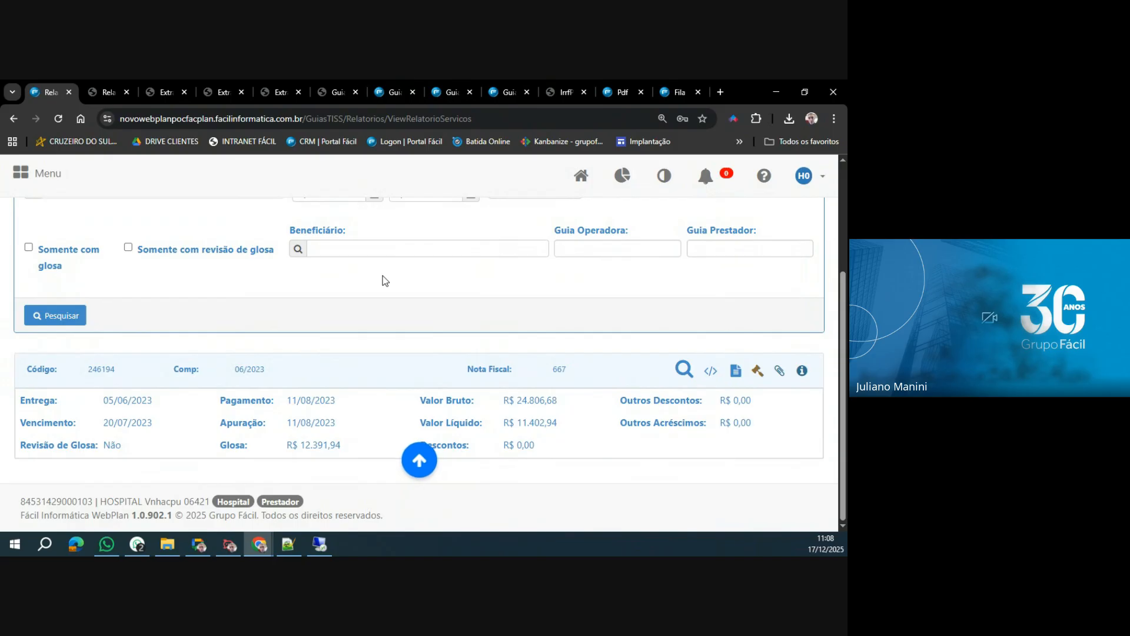
Clear the Código filter and search the invoices from 12/2022 to 12/2025 again.
scroll(499, 222, up, 1)
drag(532, 253, 448, 250)
key(BackSpace)
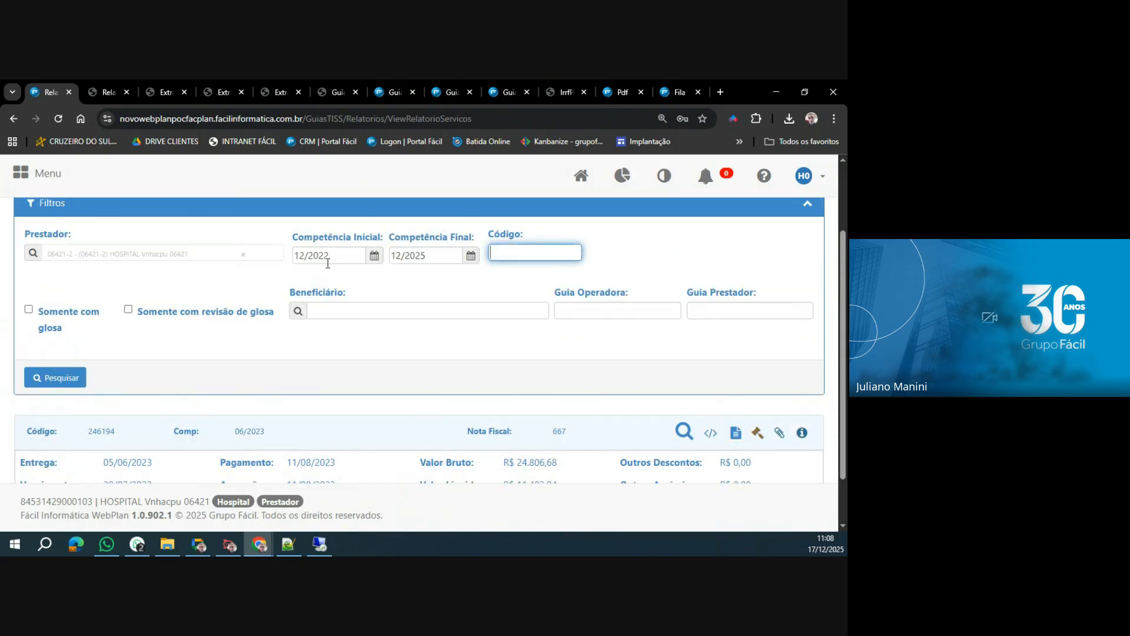
click(70, 377)
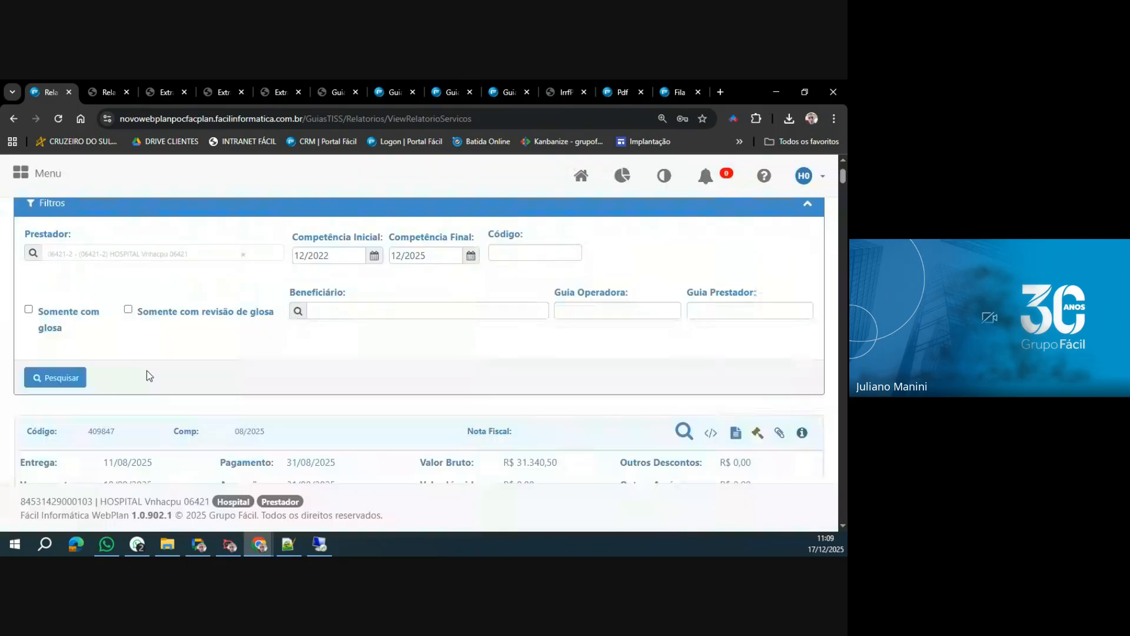
Examine invoice 409847's code and Nota Fiscal field, and view its Nota Fiscal/RPA documents.
scroll(256, 355, down, 1)
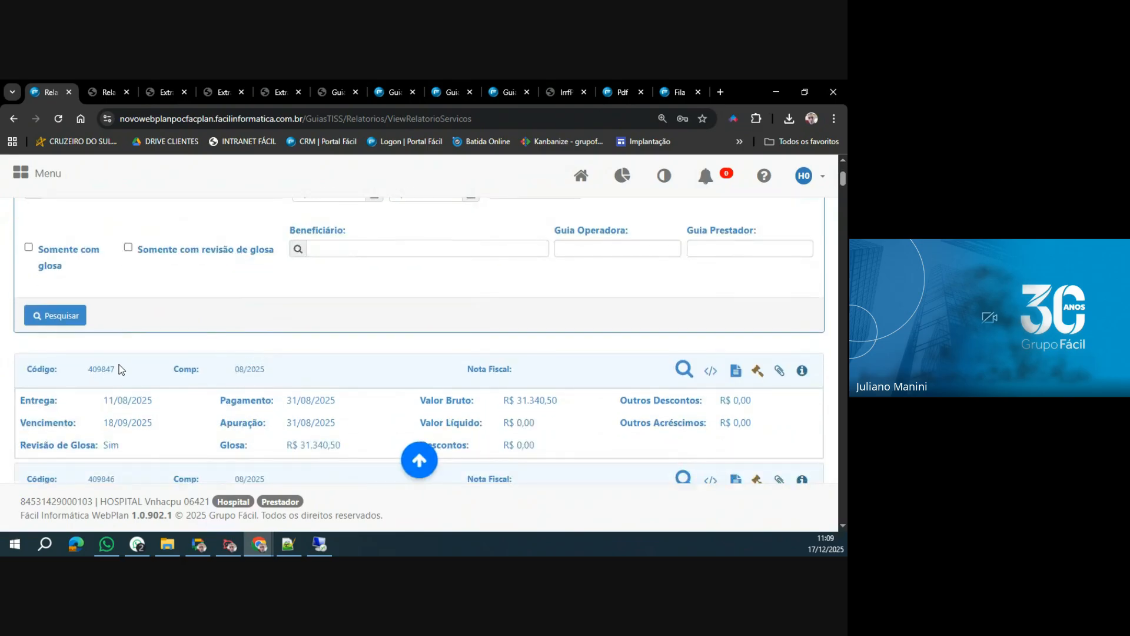
drag(86, 367, 126, 372)
drag(462, 369, 518, 373)
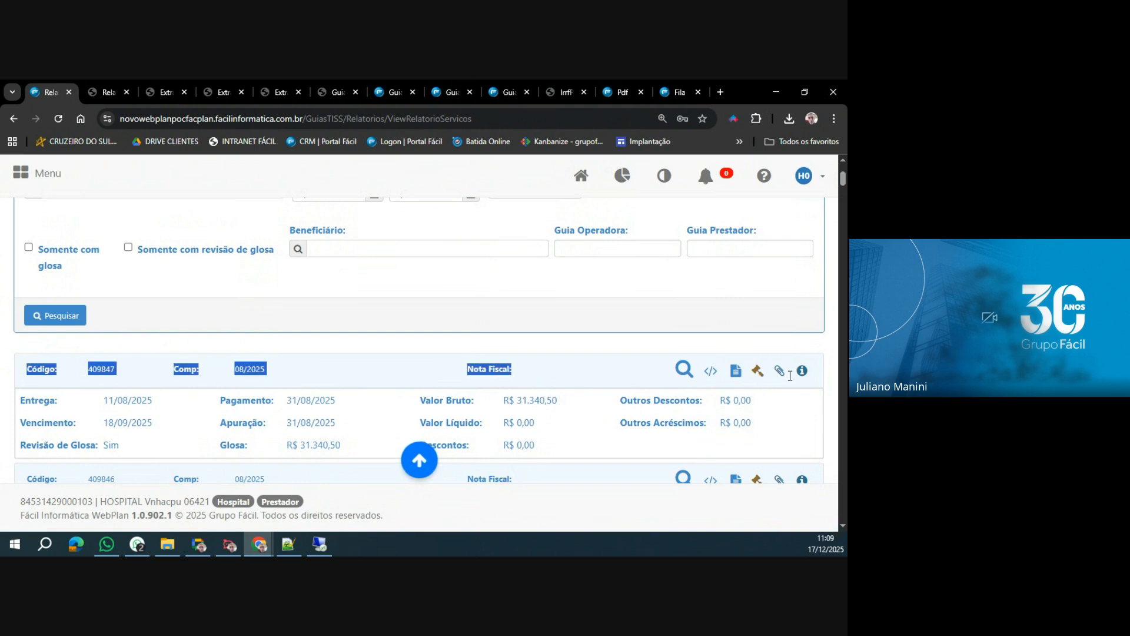
click(781, 373)
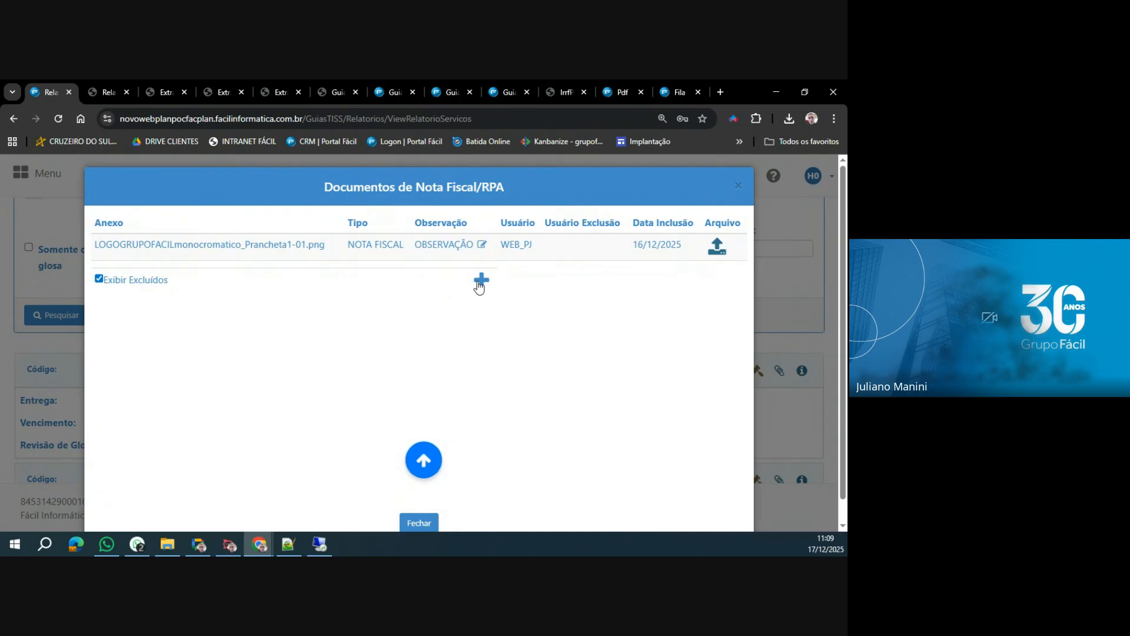
click(740, 187)
Attach the file LOGO GRUPO FÁCIL monocromatico_Prancheta 1-01 to invoice 409846 as type NOTA FISCAL and close its documents.
scroll(523, 412, down, 2)
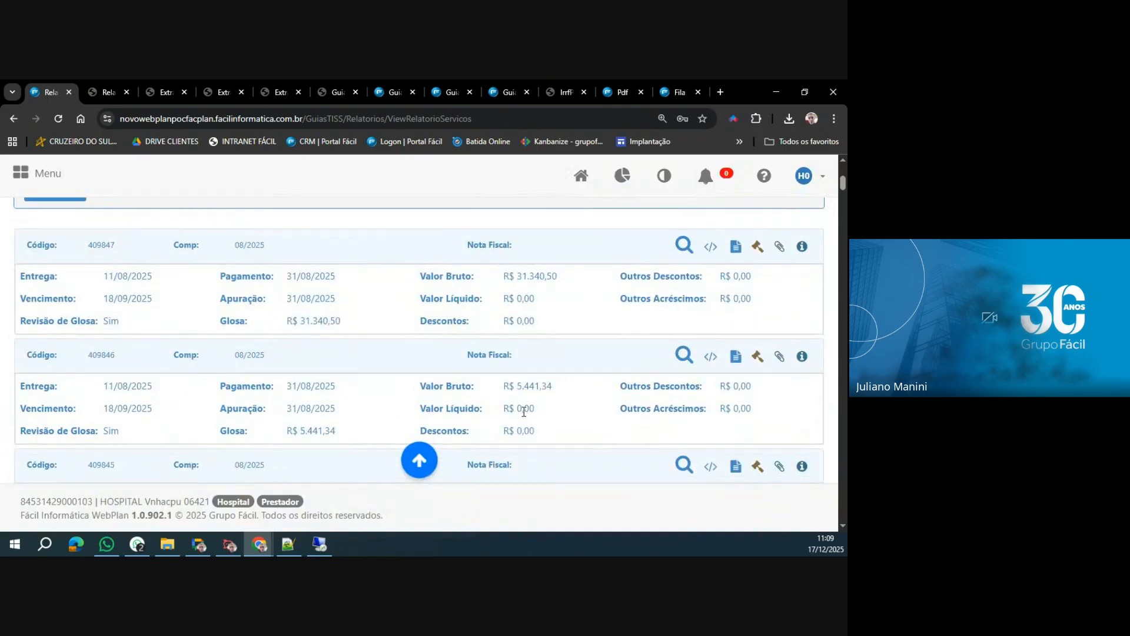
click(780, 357)
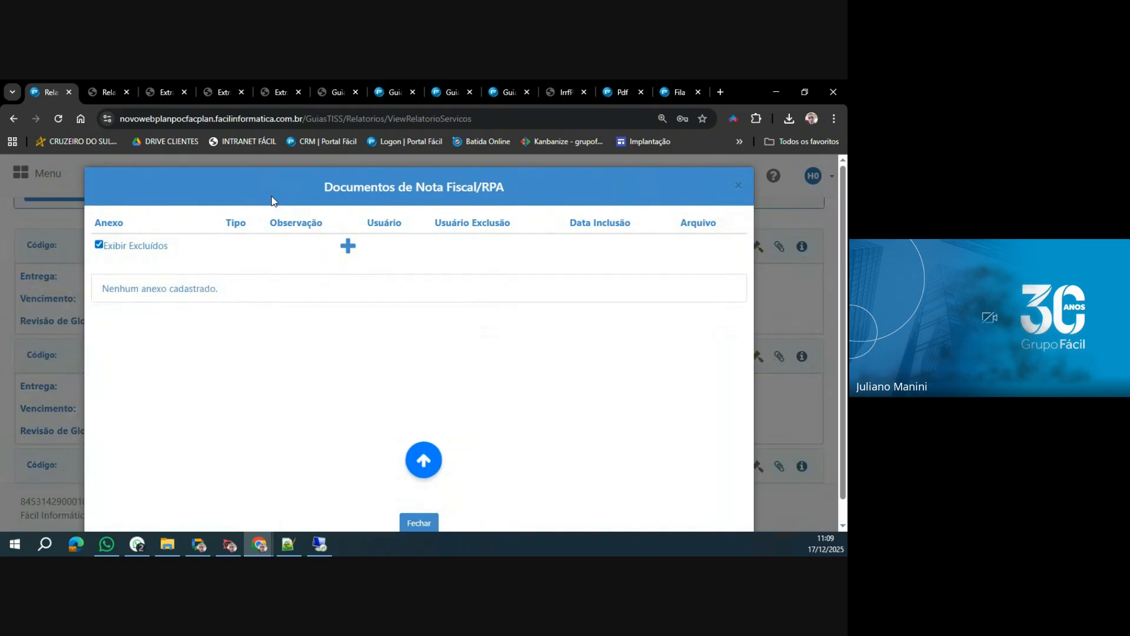
click(348, 246)
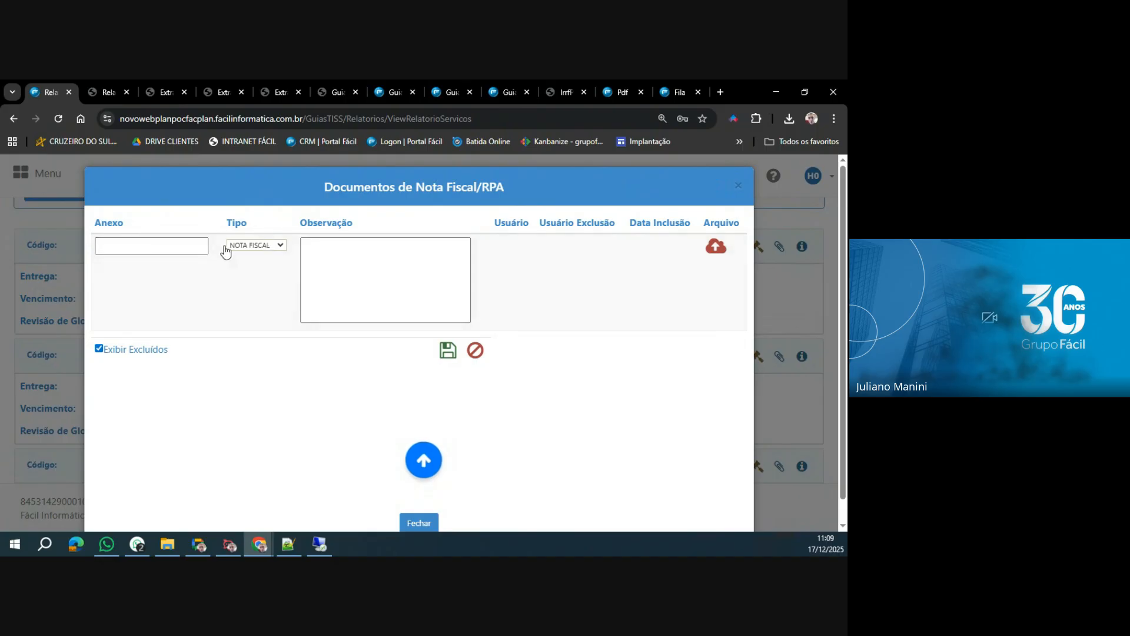
click(281, 246)
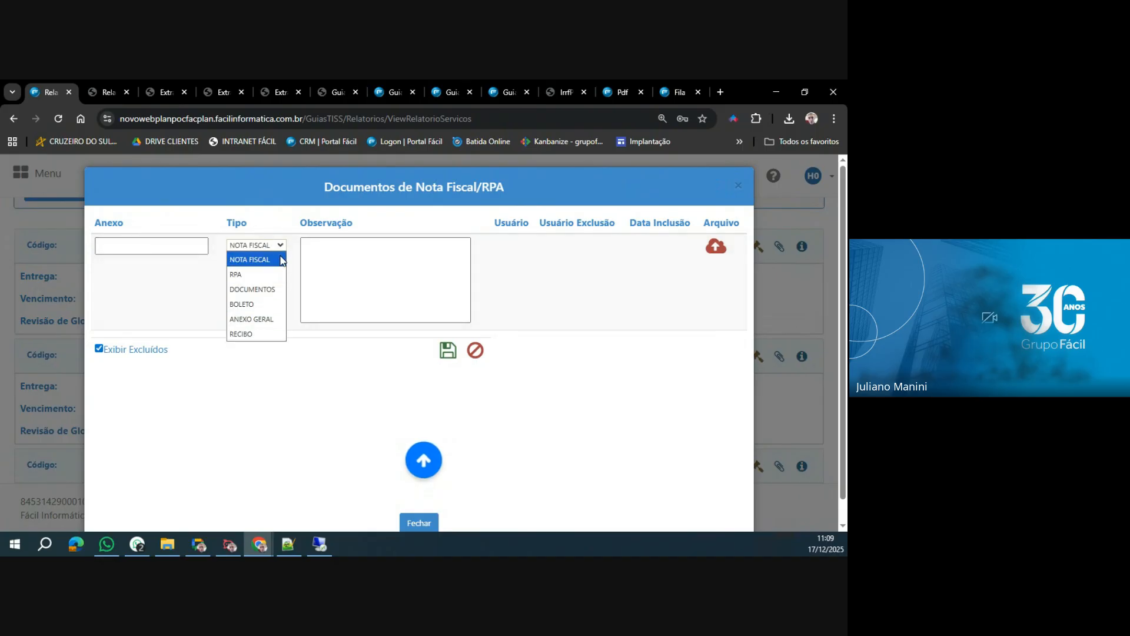
click(278, 260)
click(353, 272)
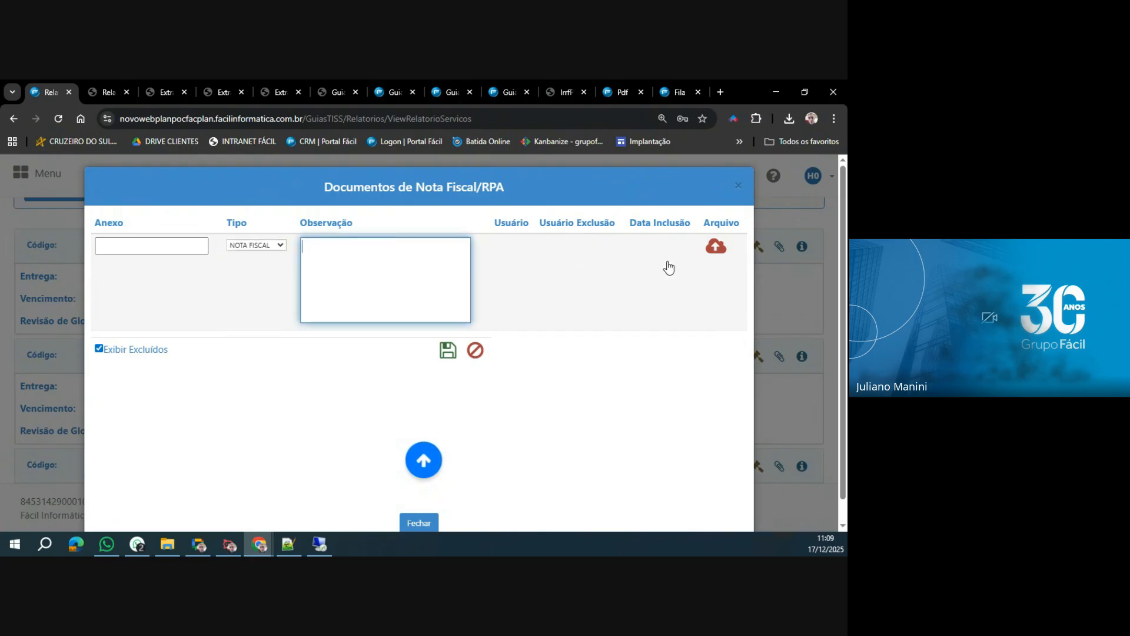
click(716, 250)
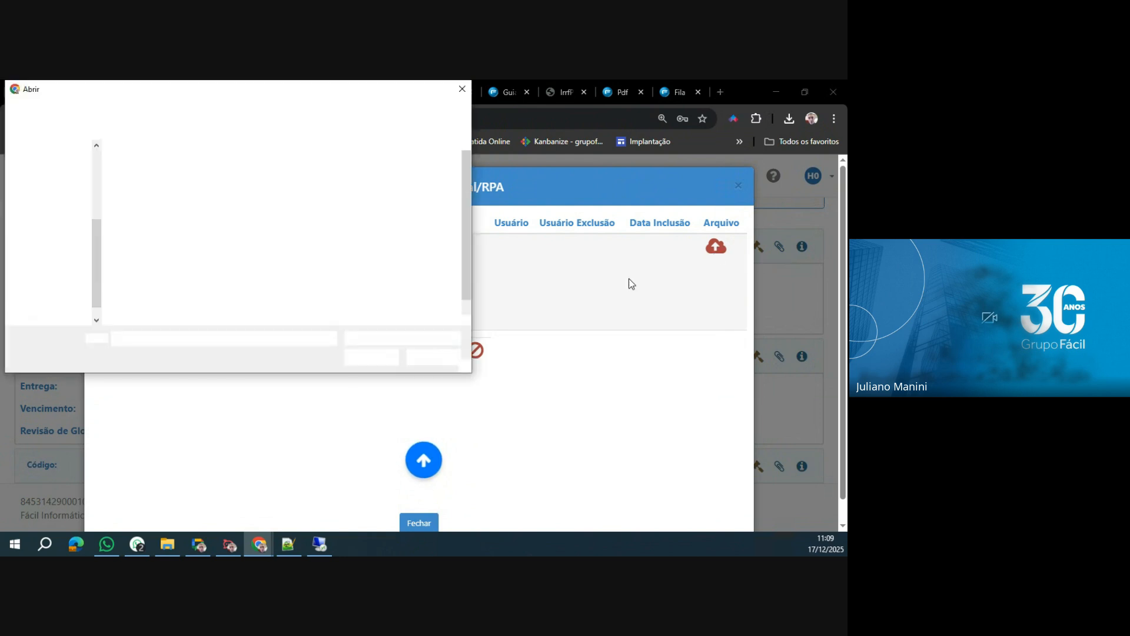
click(160, 294)
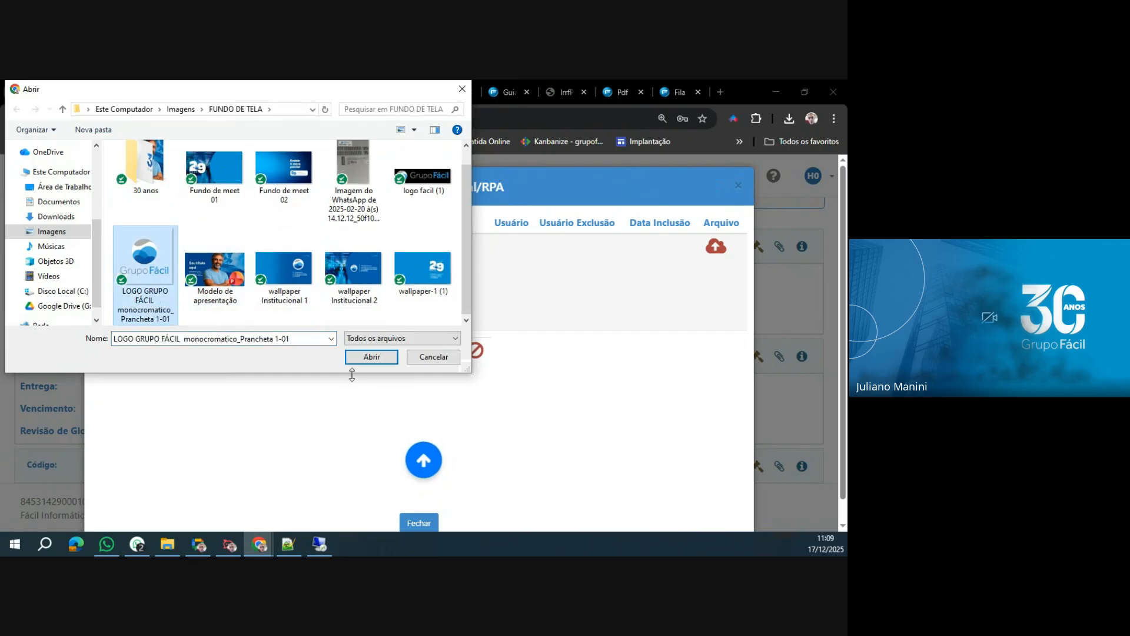
click(363, 357)
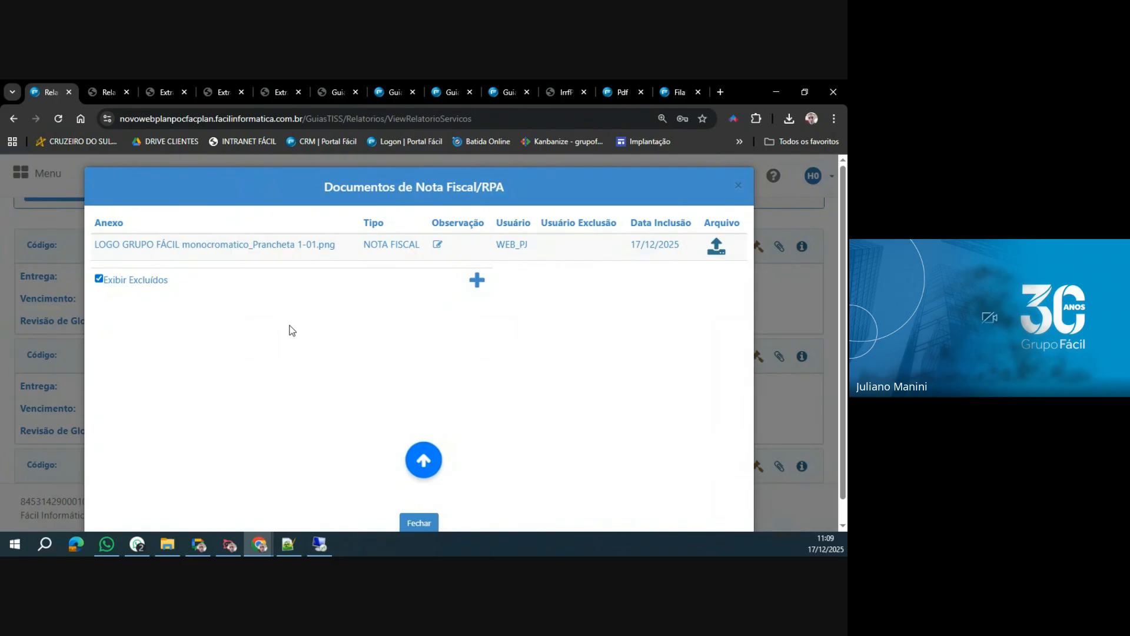
click(419, 523)
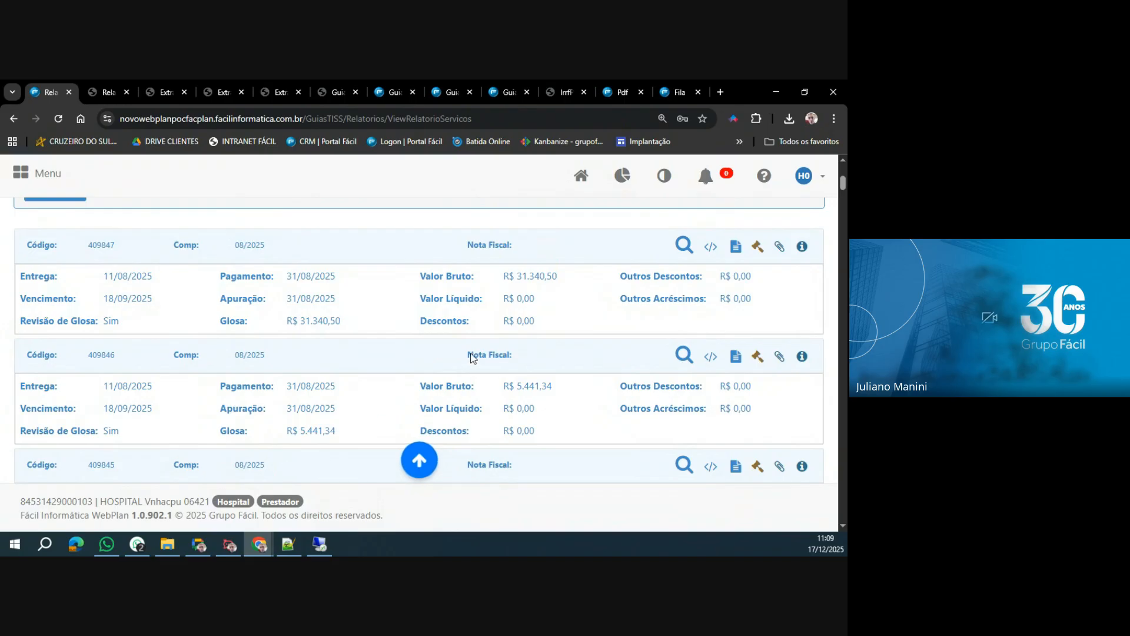
Look through the following 08/2025 invoices, comparing their Nota Fiscal, Glosa and Pagamento fields down to invoice 407564.
drag(469, 355, 542, 356)
scroll(395, 386, down, 2)
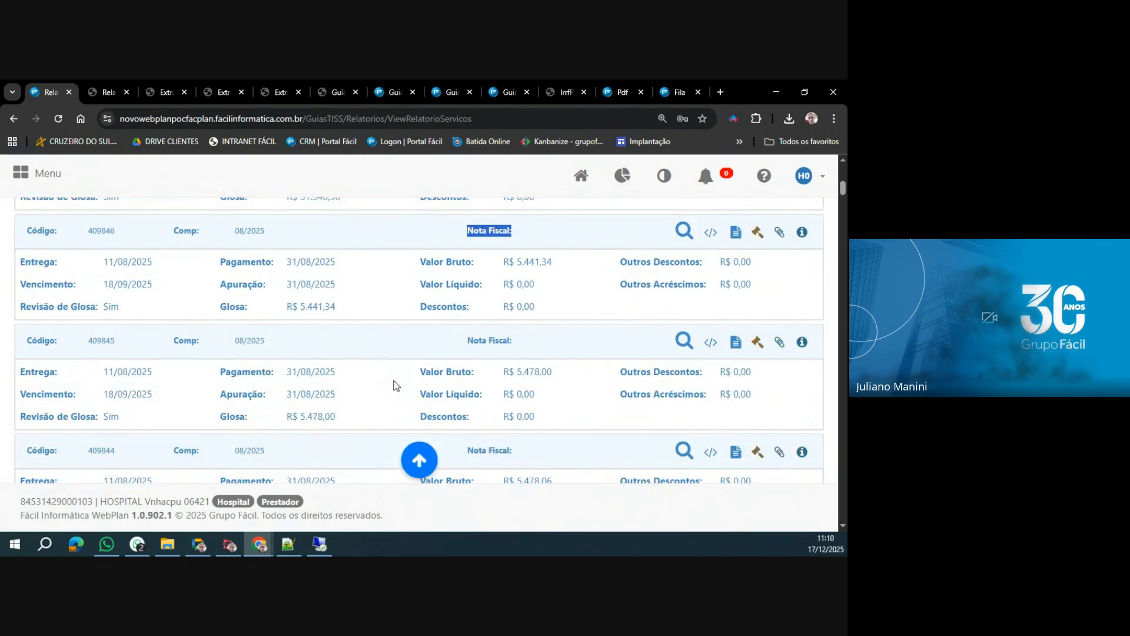
scroll(394, 385, down, 3)
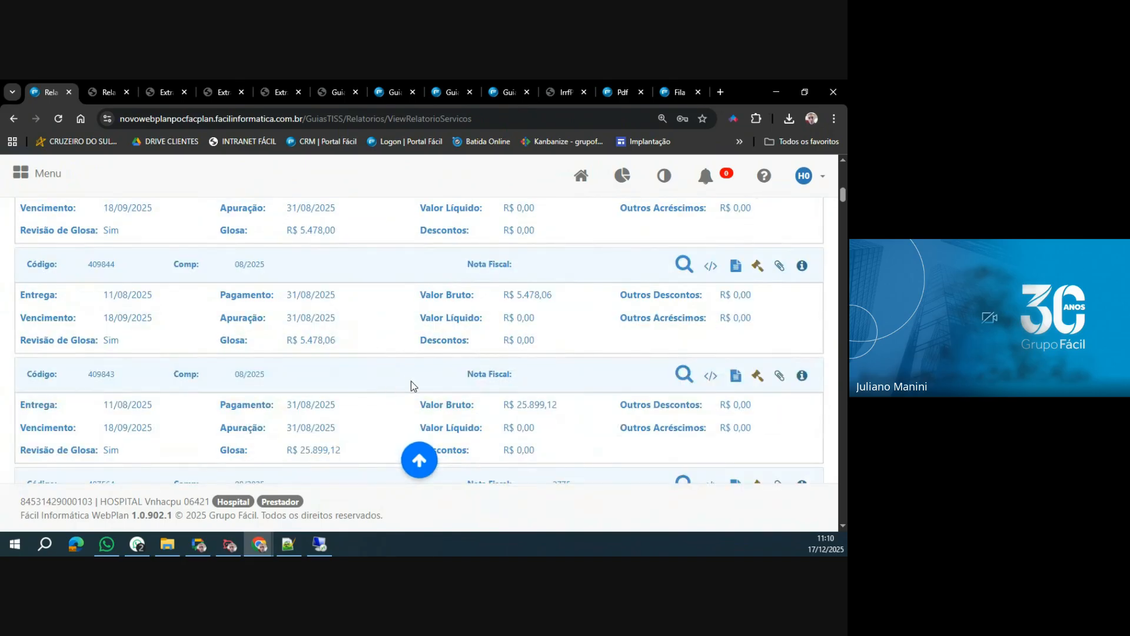
scroll(411, 381, down, 3)
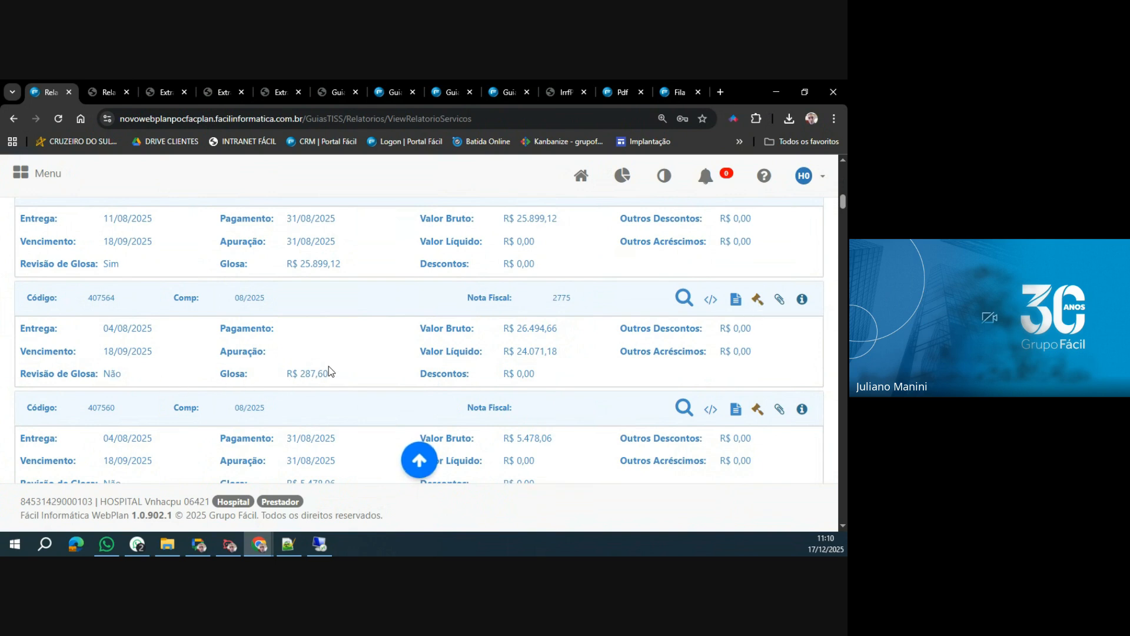
drag(288, 373, 335, 382)
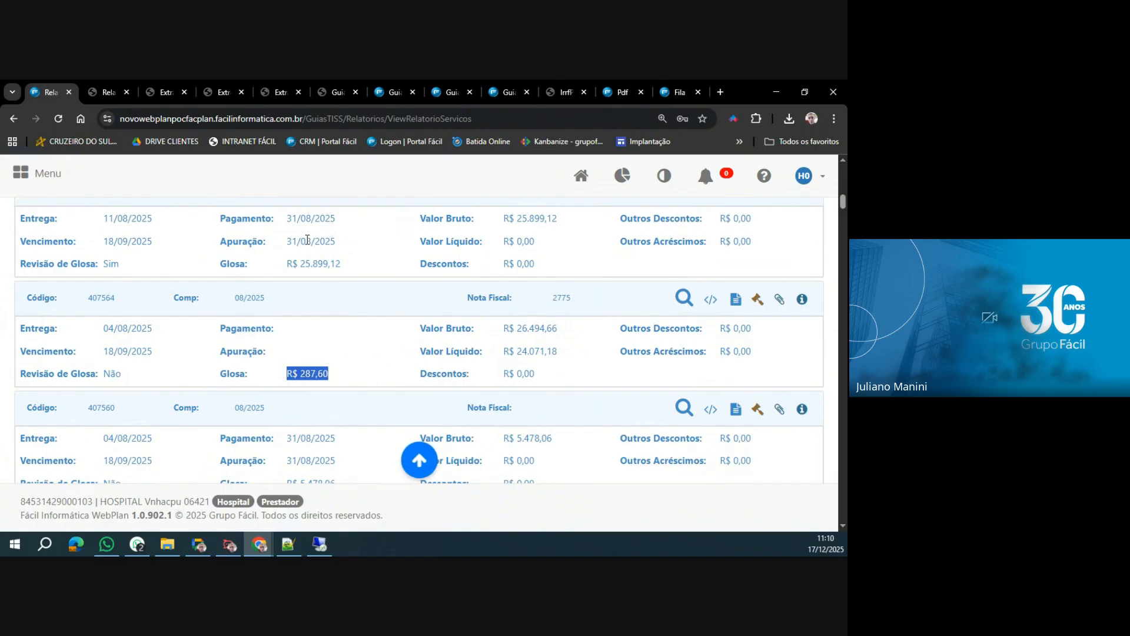
drag(287, 215, 338, 220)
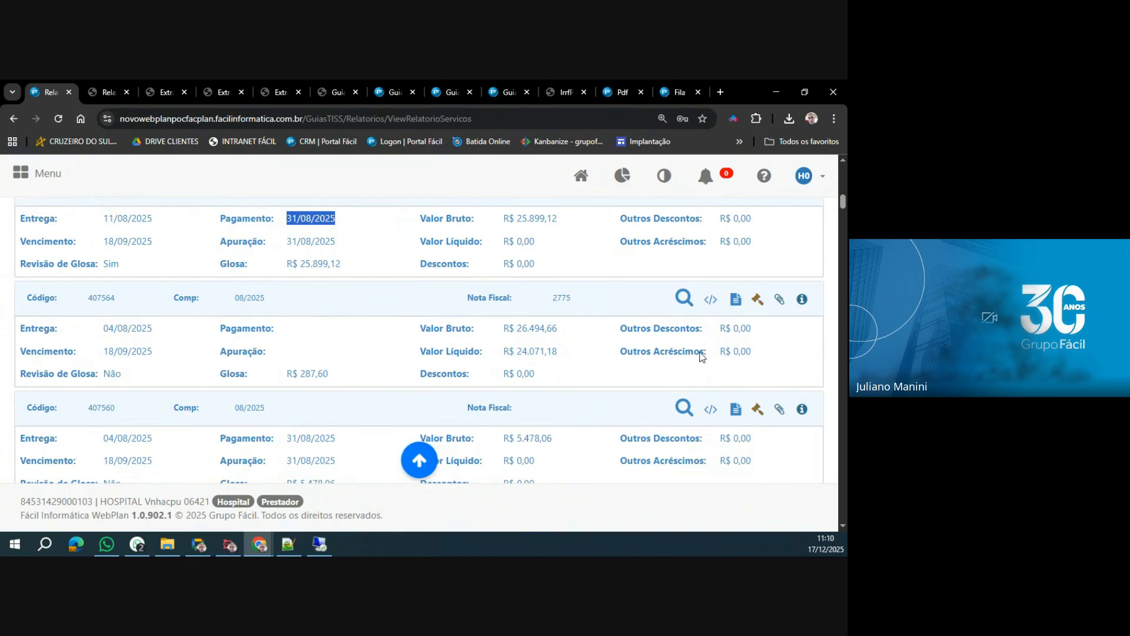
Open invoice 407564's Recurso de Glosa at Serviços/Procedimentos and examine the first item's beneficiary, service and Valor Glosado.
click(759, 301)
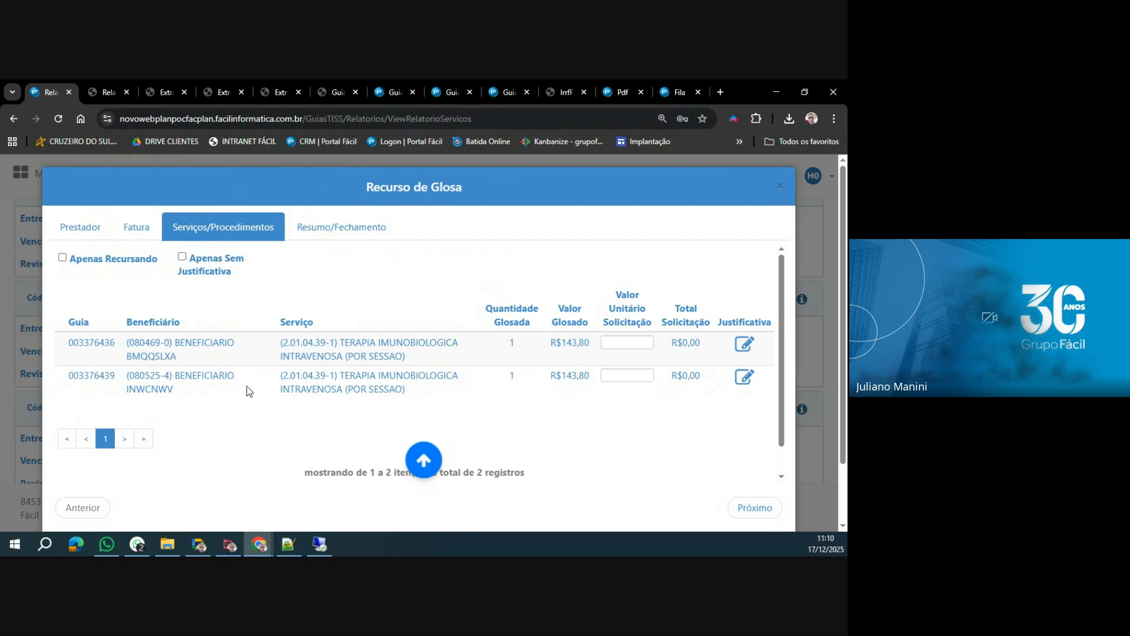
drag(67, 345, 208, 363)
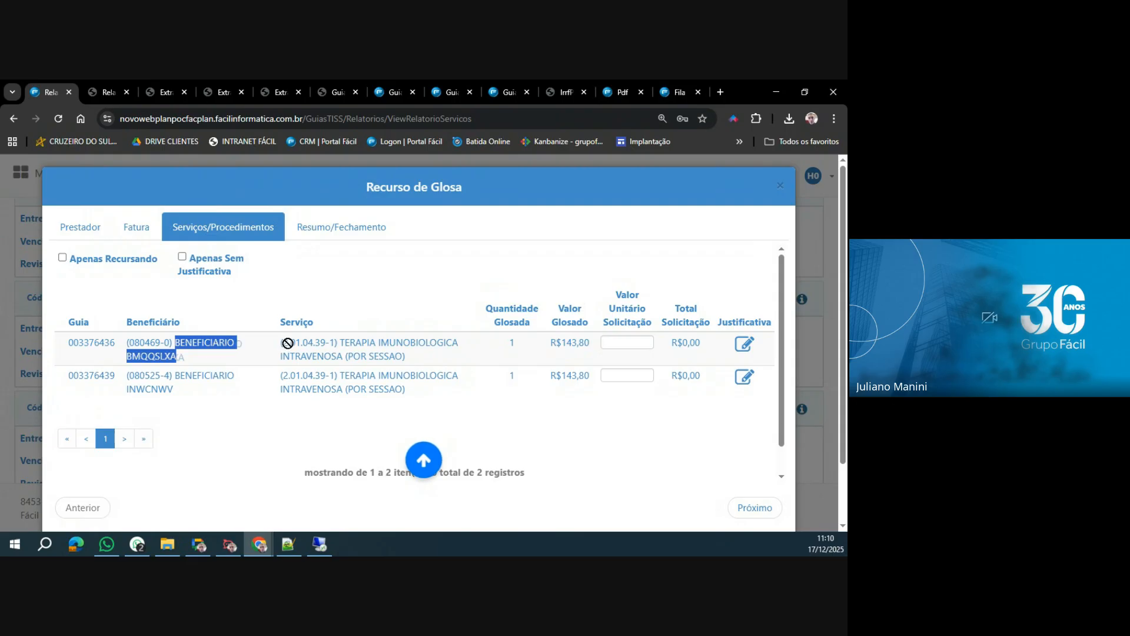
drag(289, 342, 406, 360)
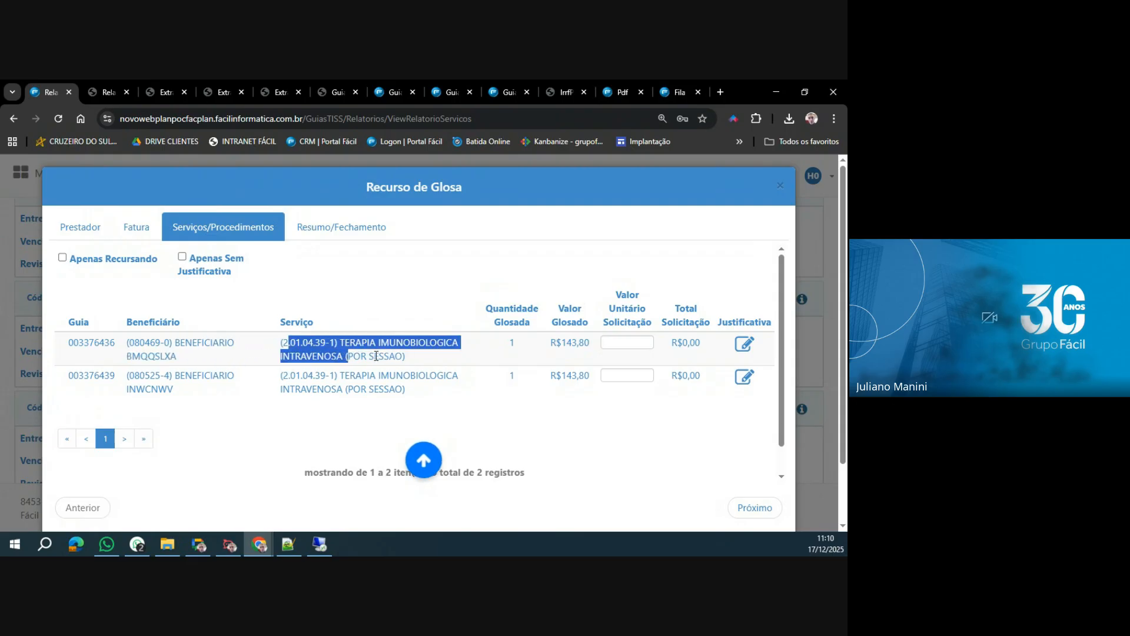
drag(550, 343, 589, 344)
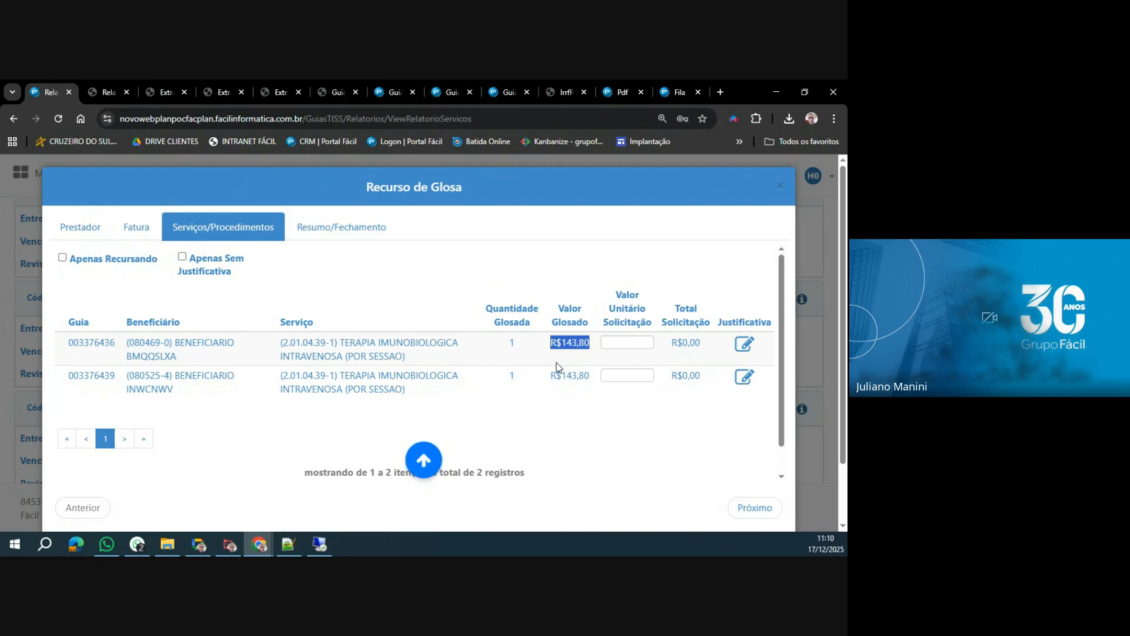
Try to set the first service's Valor Unitário Solicitação to 143.8, and close the alert and the empty Justificativa.
click(613, 343)
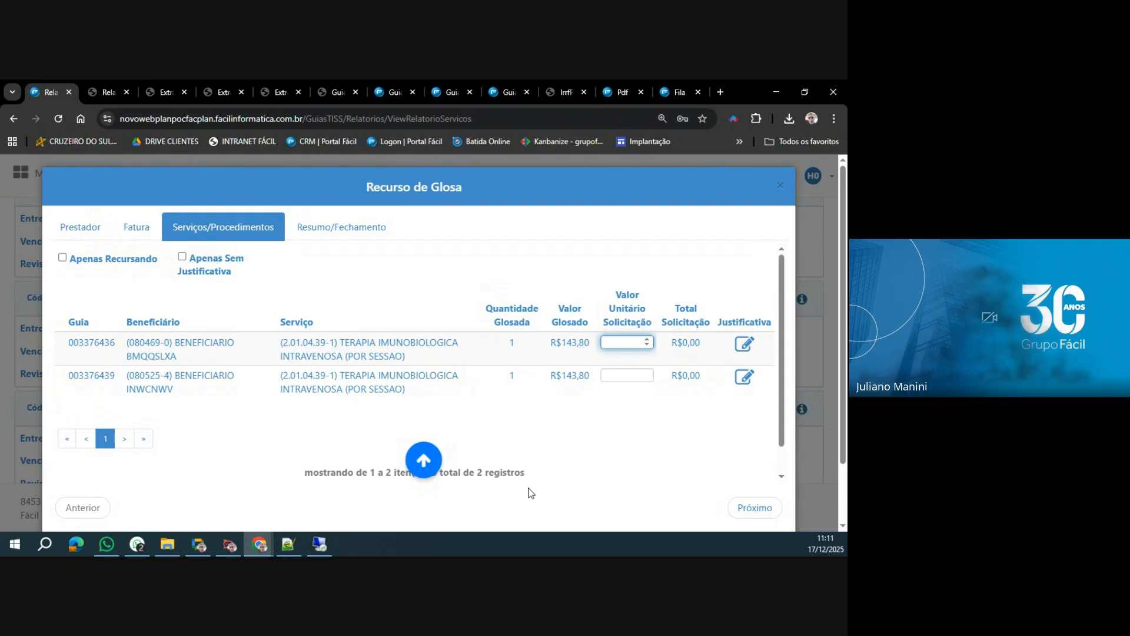
text(143.81)
key(Tab)
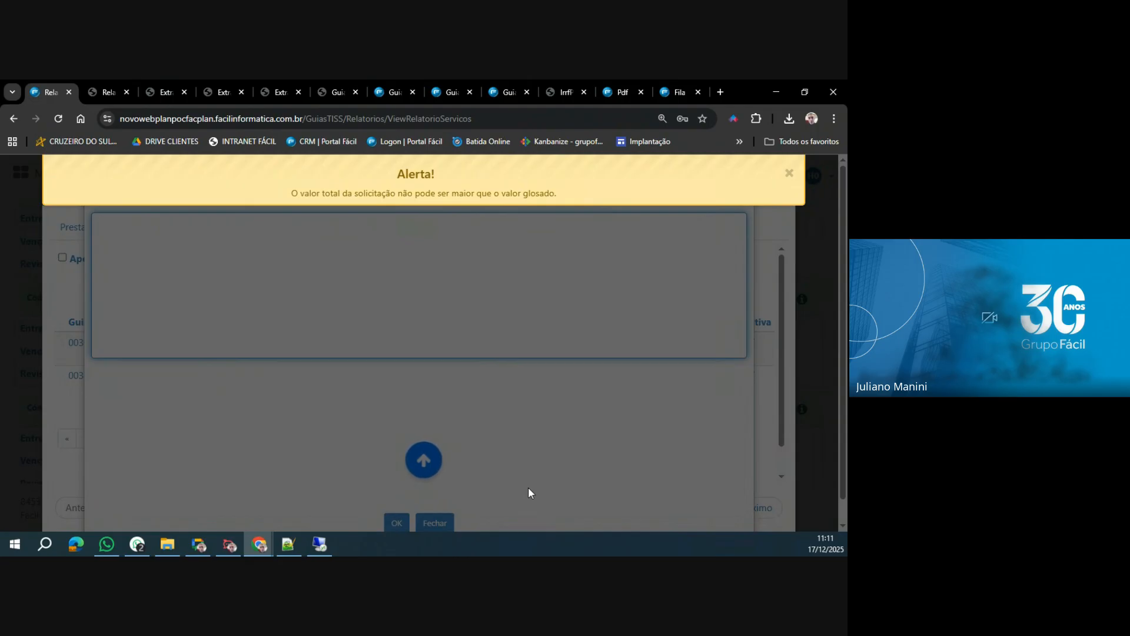
click(598, 189)
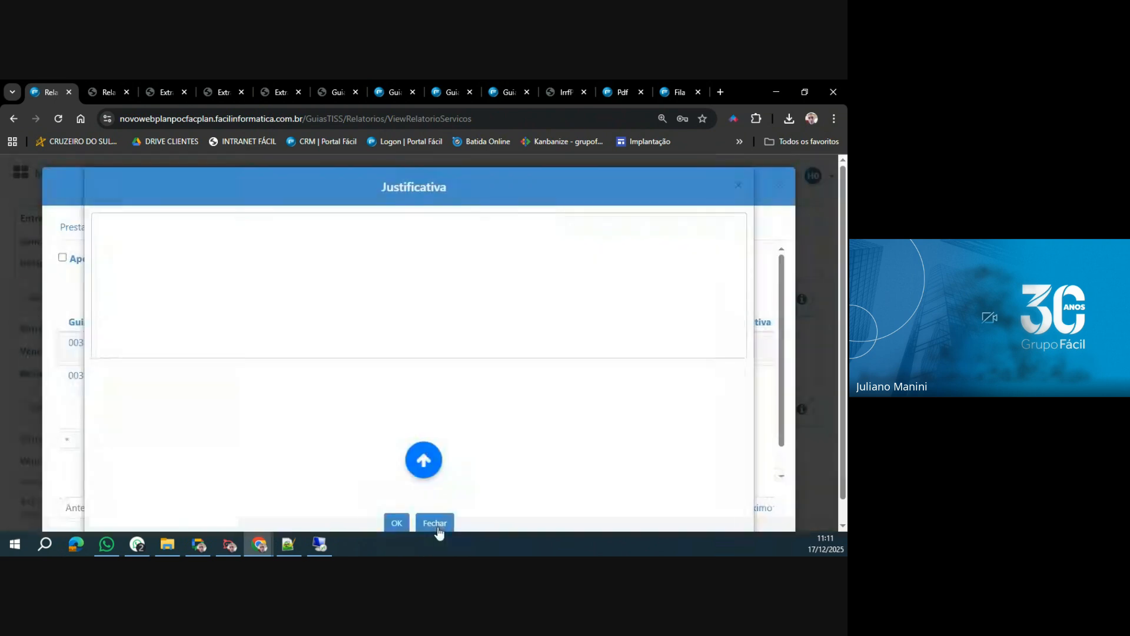
click(436, 523)
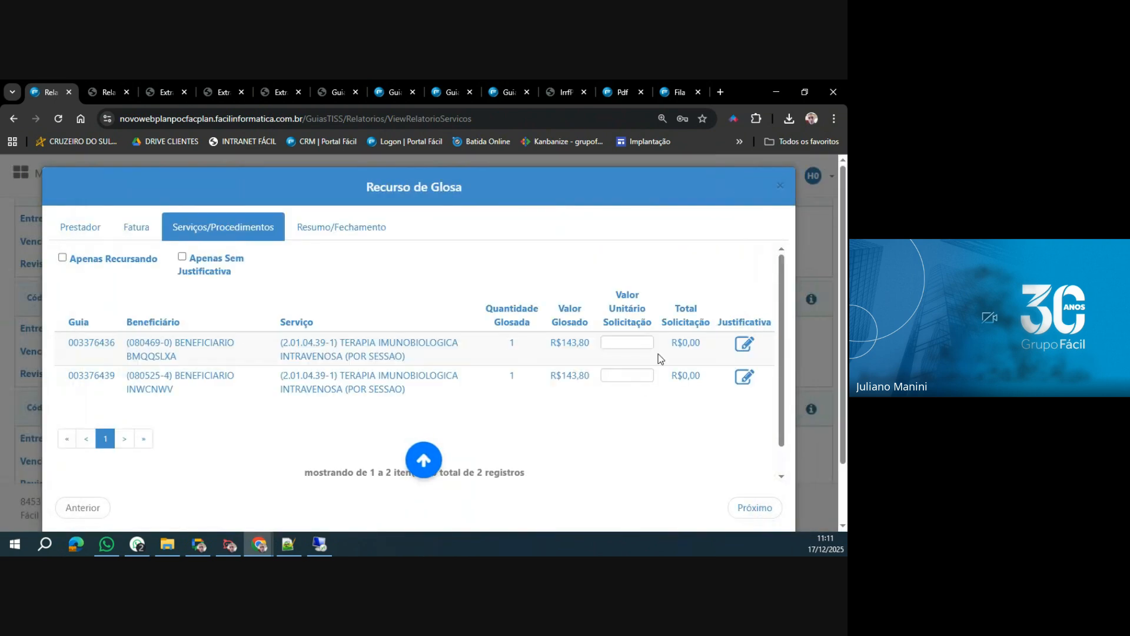
Set the Valor Unitário Solicitação of the first glosa item to 143.80.
click(625, 343)
text(143)
text(,8)
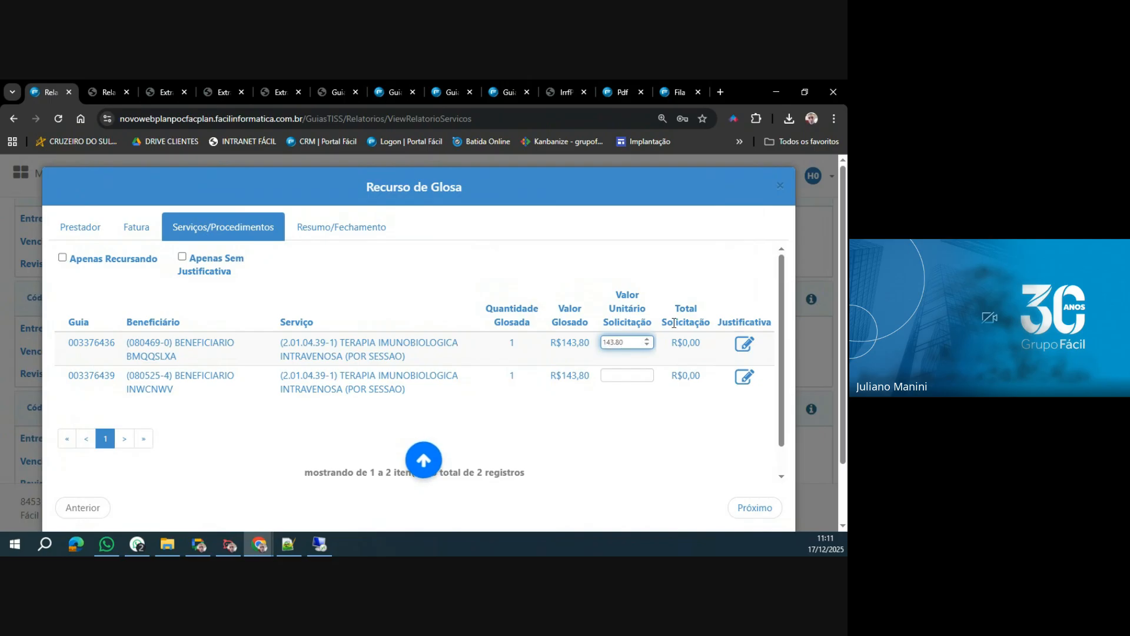
Fill in the Justificativa of the first glosa item with JUSTIFICAR and confirm it.
click(745, 349)
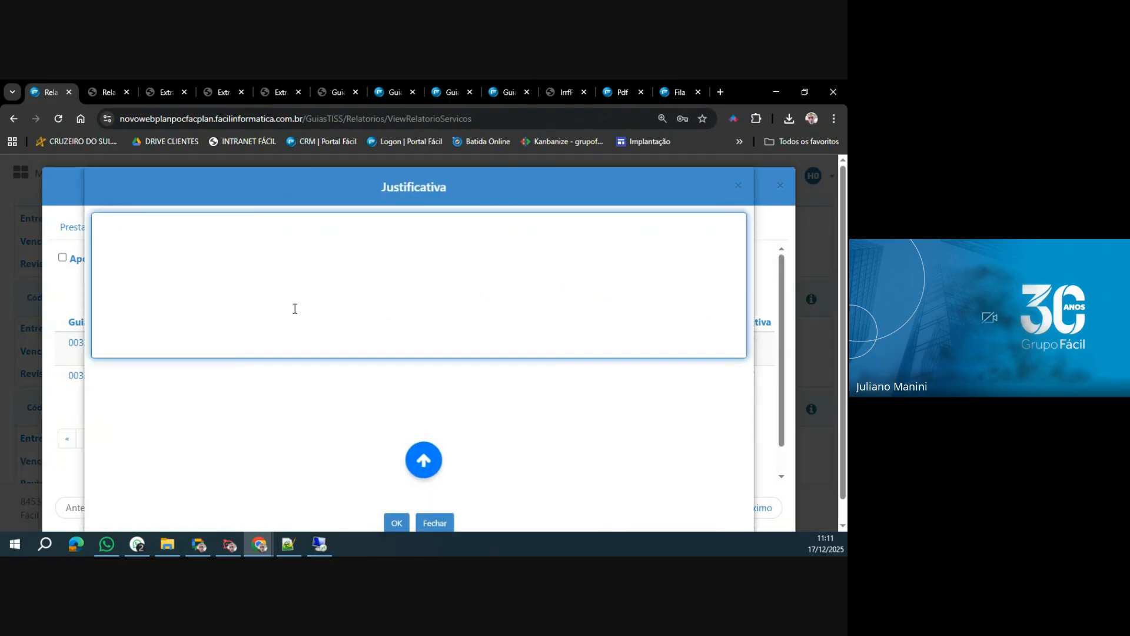
text(JUSTIFICAR)
click(396, 523)
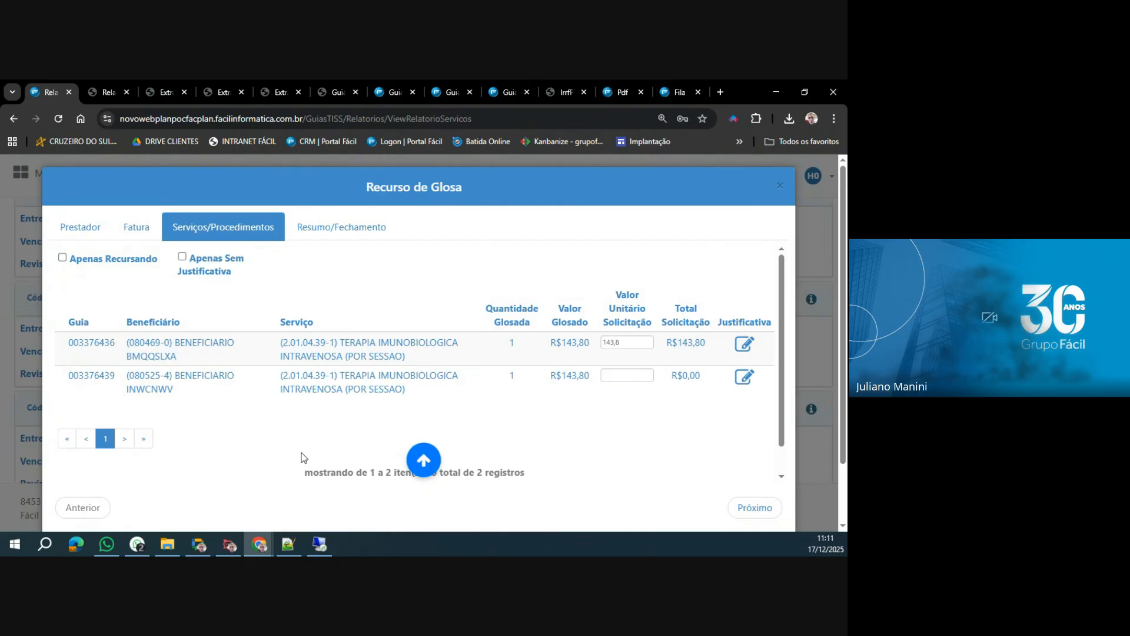
Try to set the second glosa item's Valor Unitário Solicitação to 143 without a Justificativa, and accept clearing the value.
click(625, 375)
text(143)
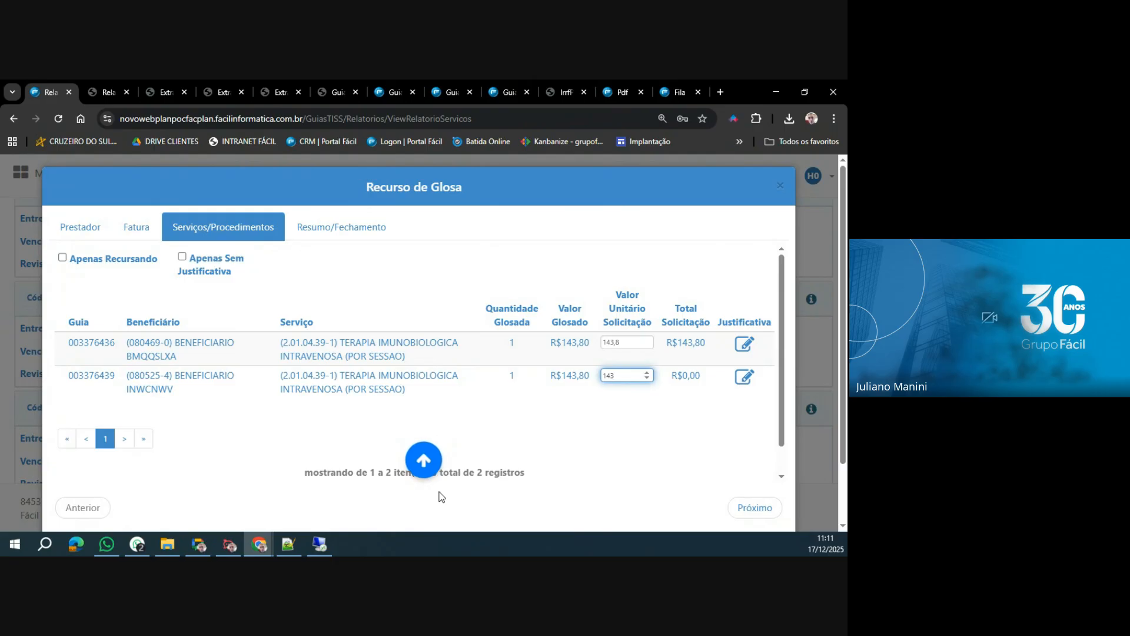
click(577, 454)
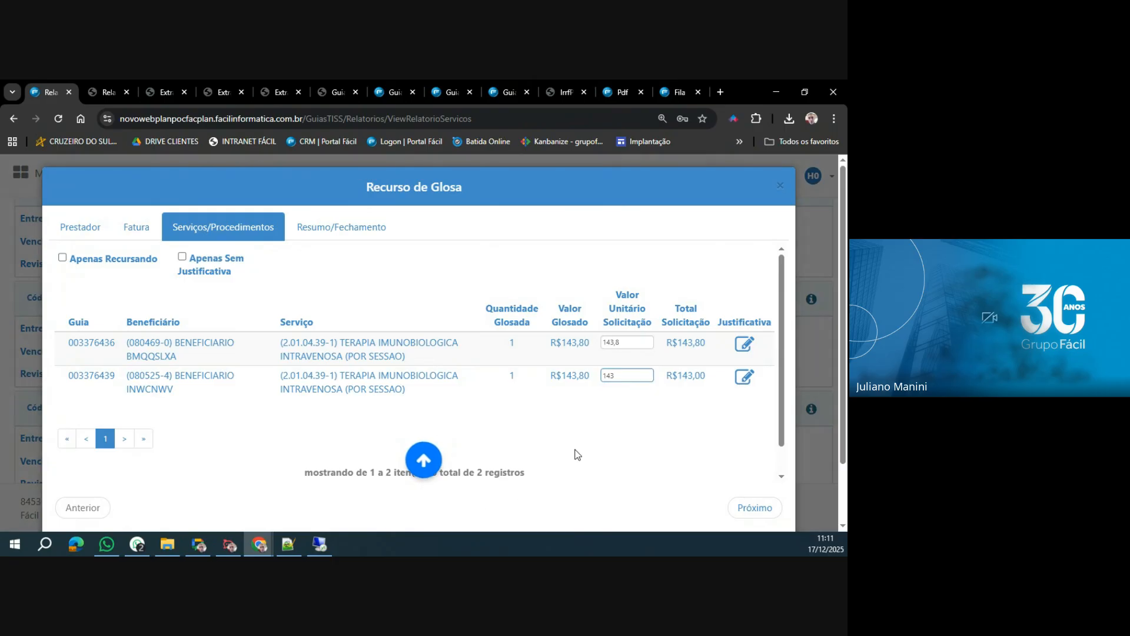
click(290, 313)
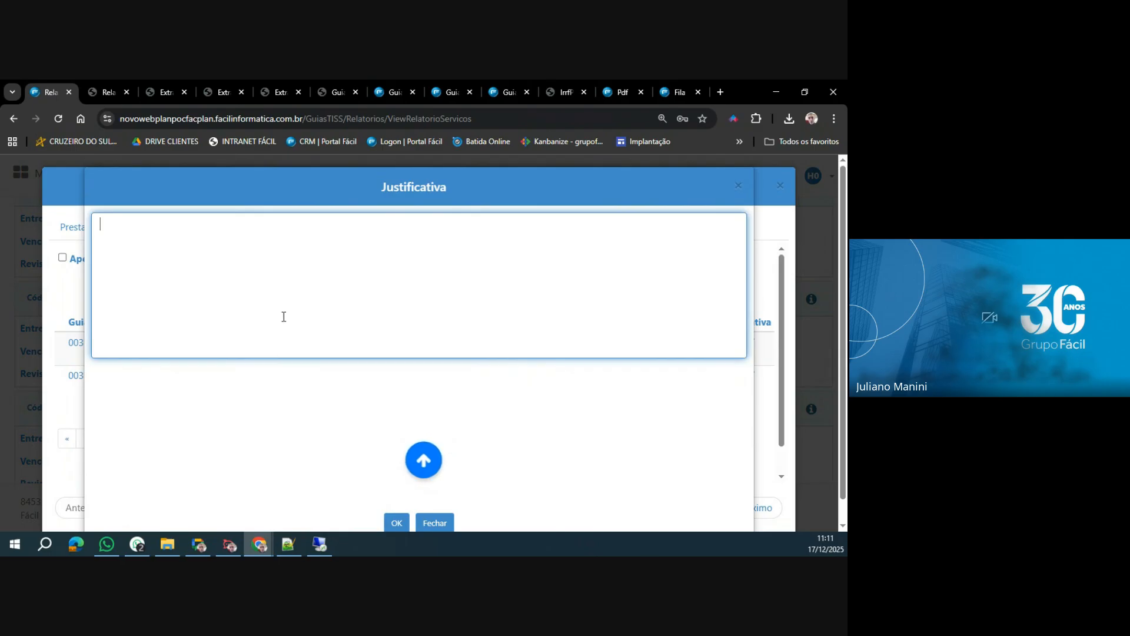
click(436, 524)
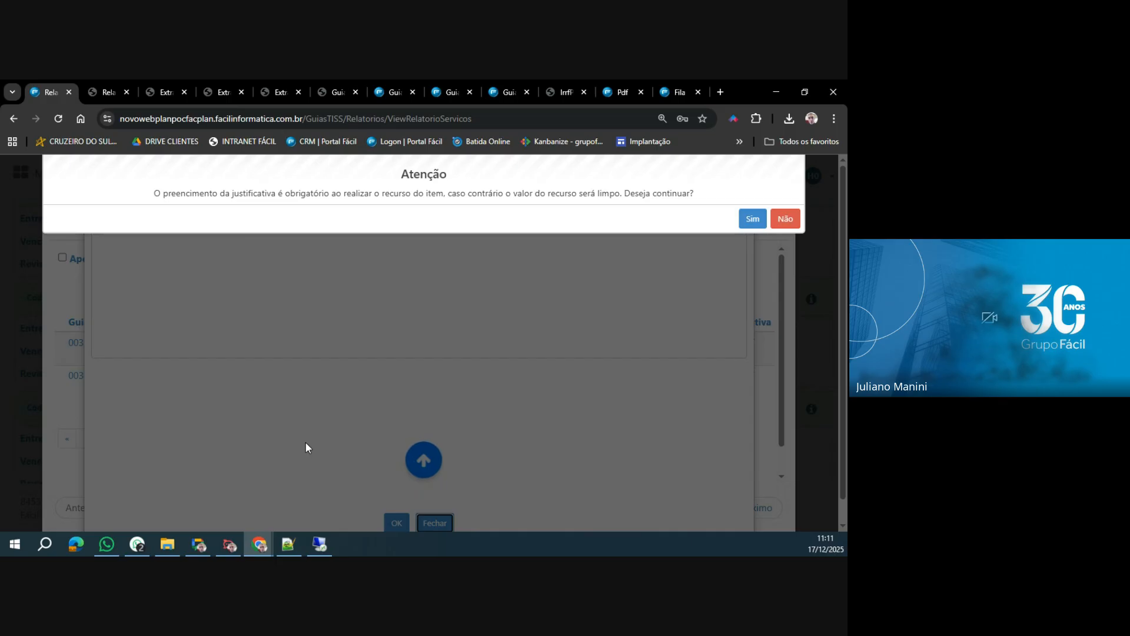
click(753, 219)
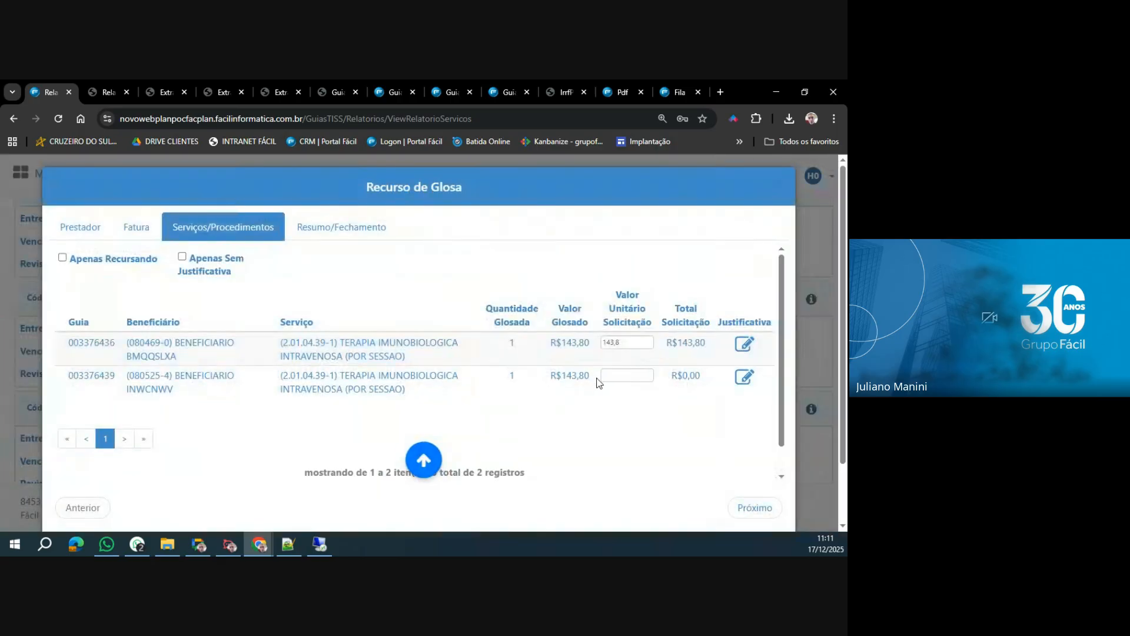
Set the second glosa item's Valor Unitário Solicitação to 143 and fill in its Justificativa with JUSTIFICAR.
click(623, 375)
text(143)
click(744, 377)
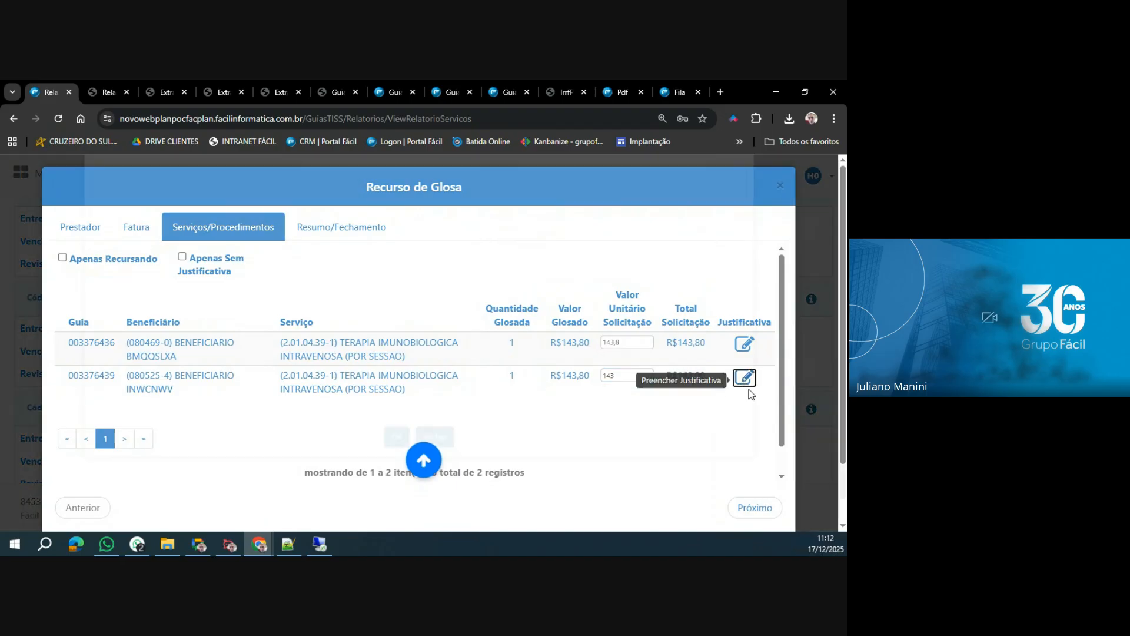
text(JUSTIFICAR)
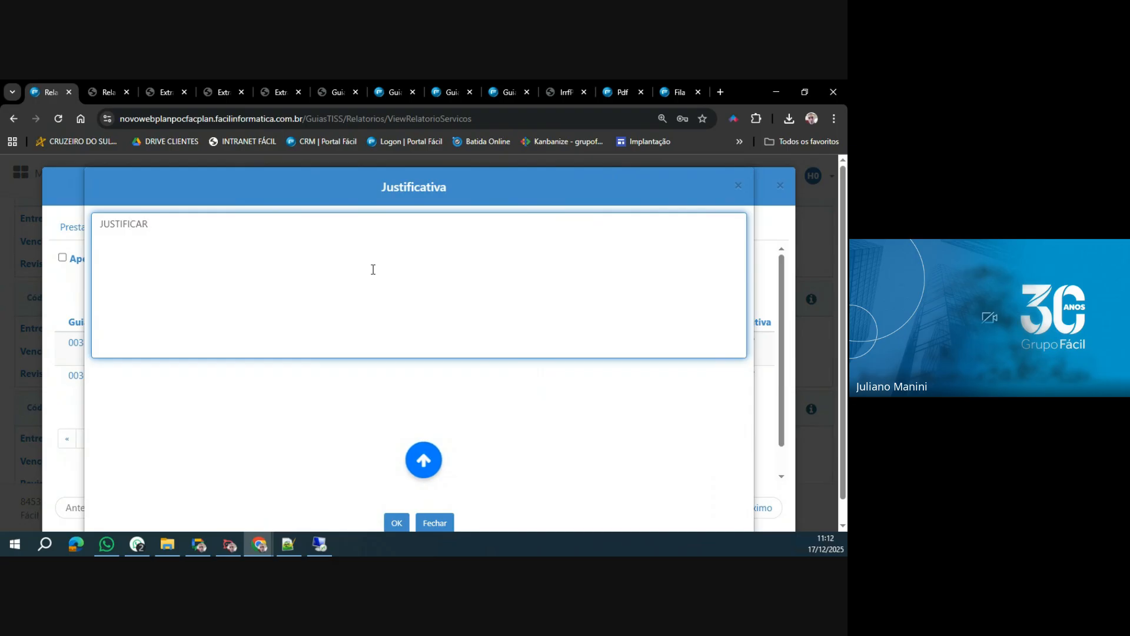
click(397, 523)
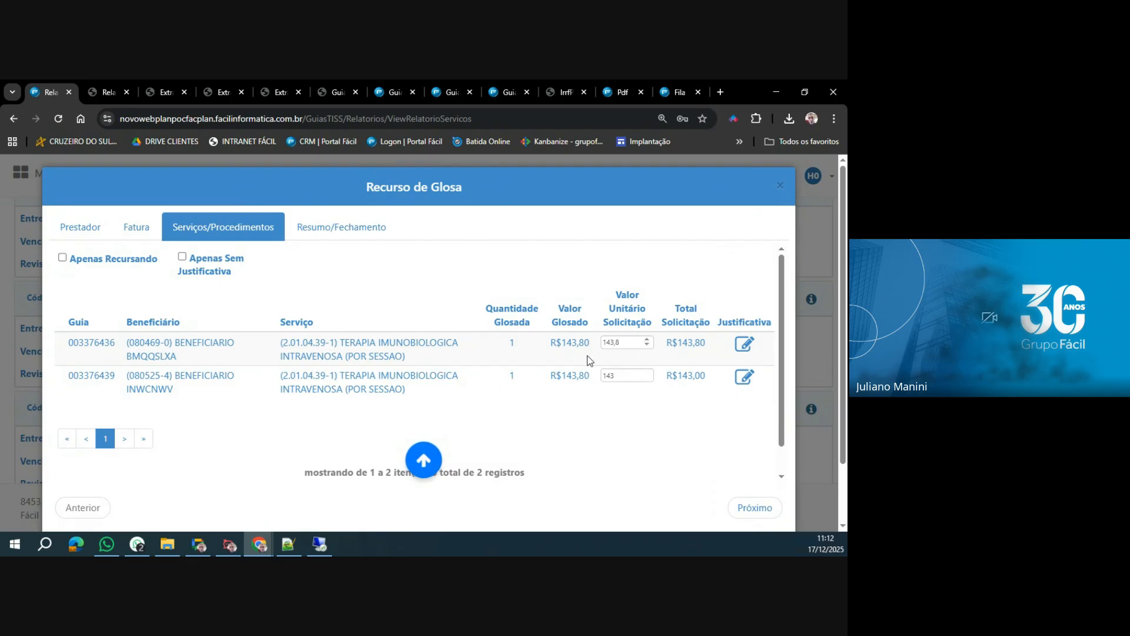
Advance the appeal to Resumo/Fechamento, finalize the batch entry, and close the Solicitação de Recurso de Glosa receipt.
scroll(566, 360, down, 1)
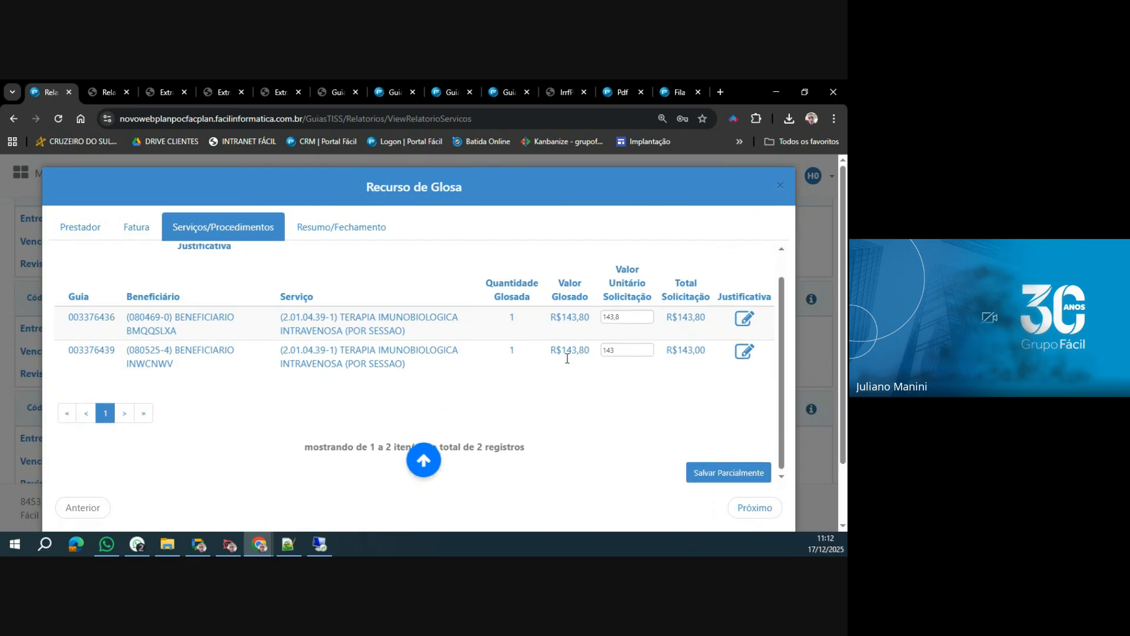
click(757, 510)
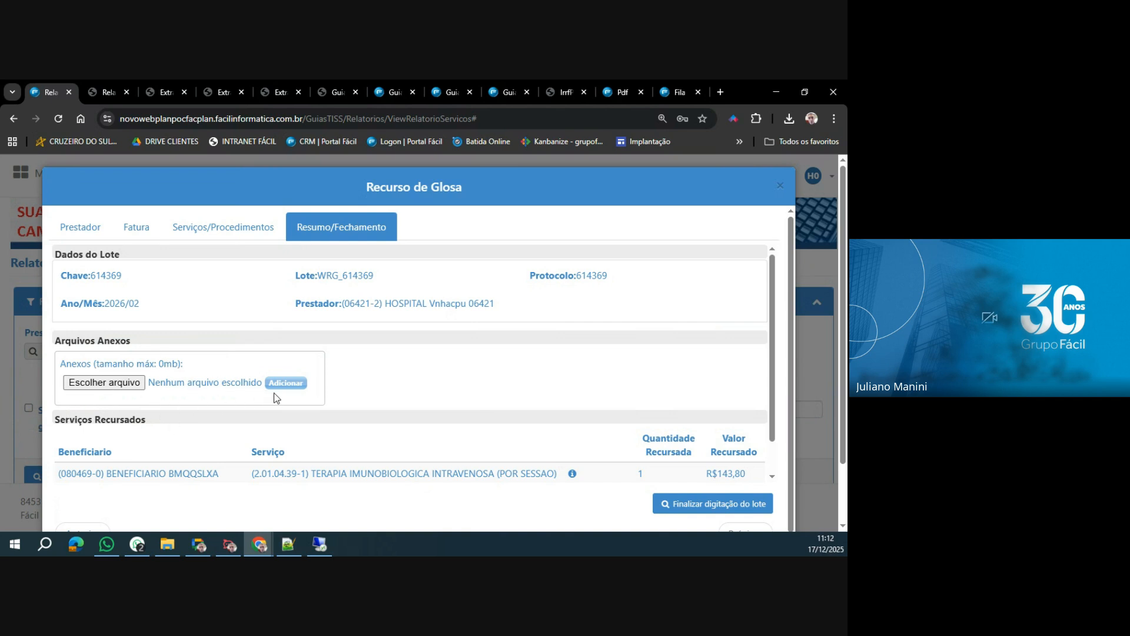
click(713, 511)
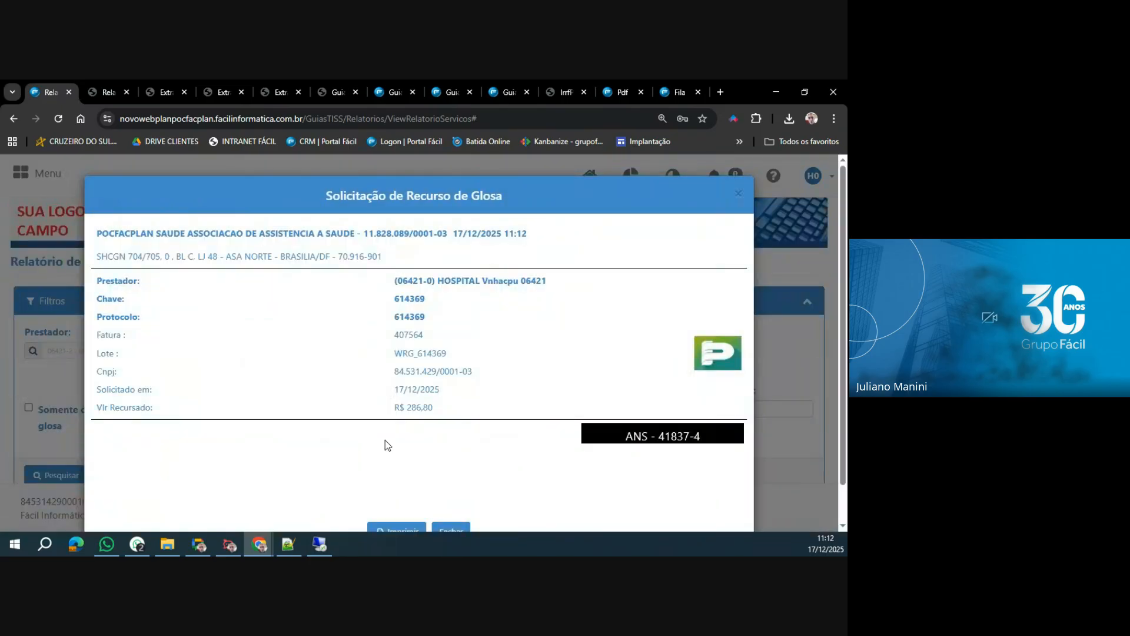
click(452, 524)
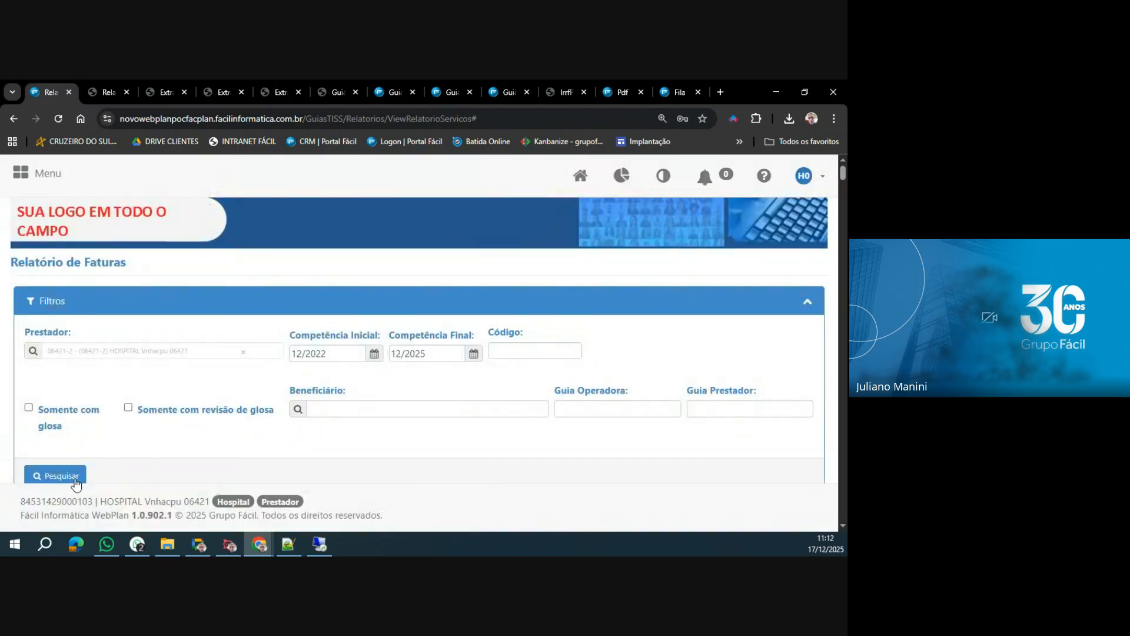
Search the Relatório de Faturas again with the Somente com glosa filter enabled.
click(46, 476)
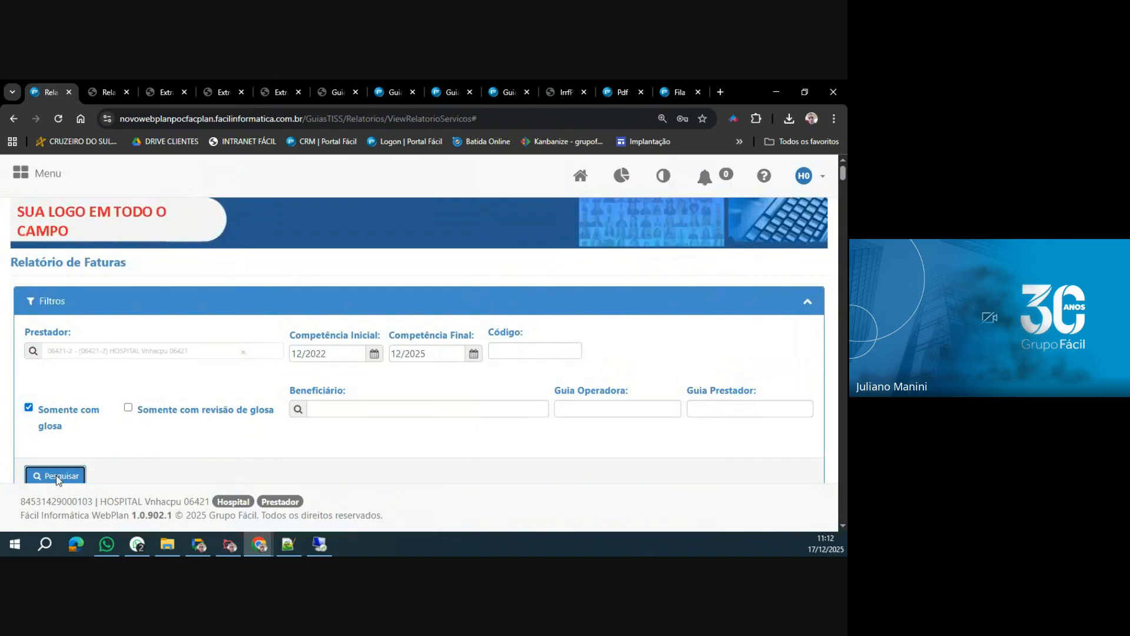
click(55, 475)
Try to open the Recurso de Glosa of invoice 400381 from 06/2025, and dismiss the notice.
scroll(420, 404, down, 10)
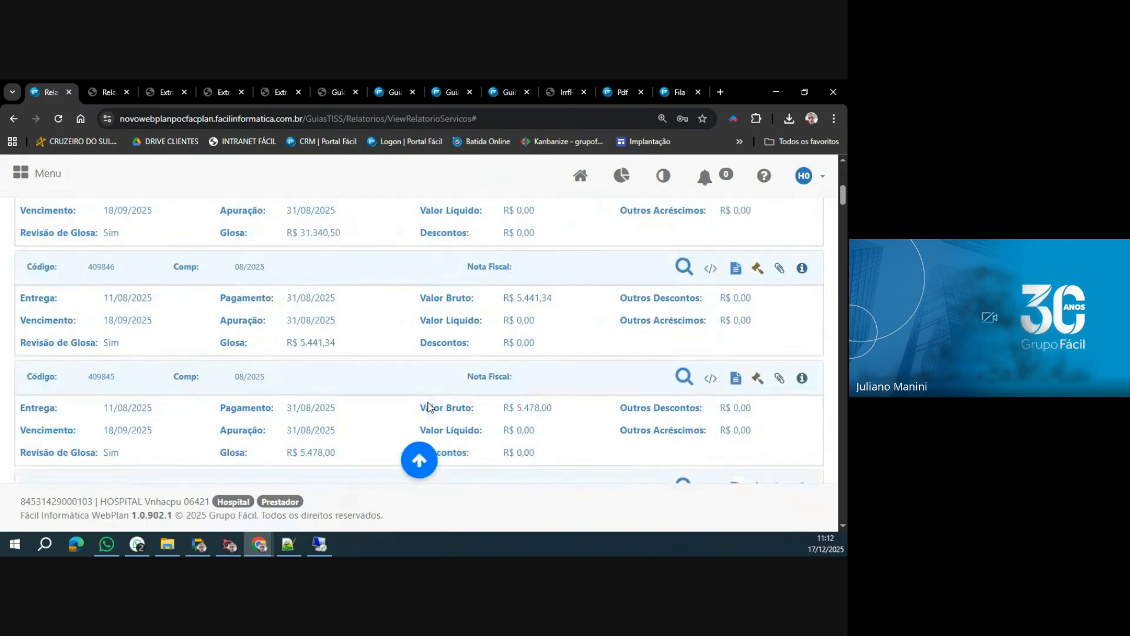
scroll(444, 404, down, 8)
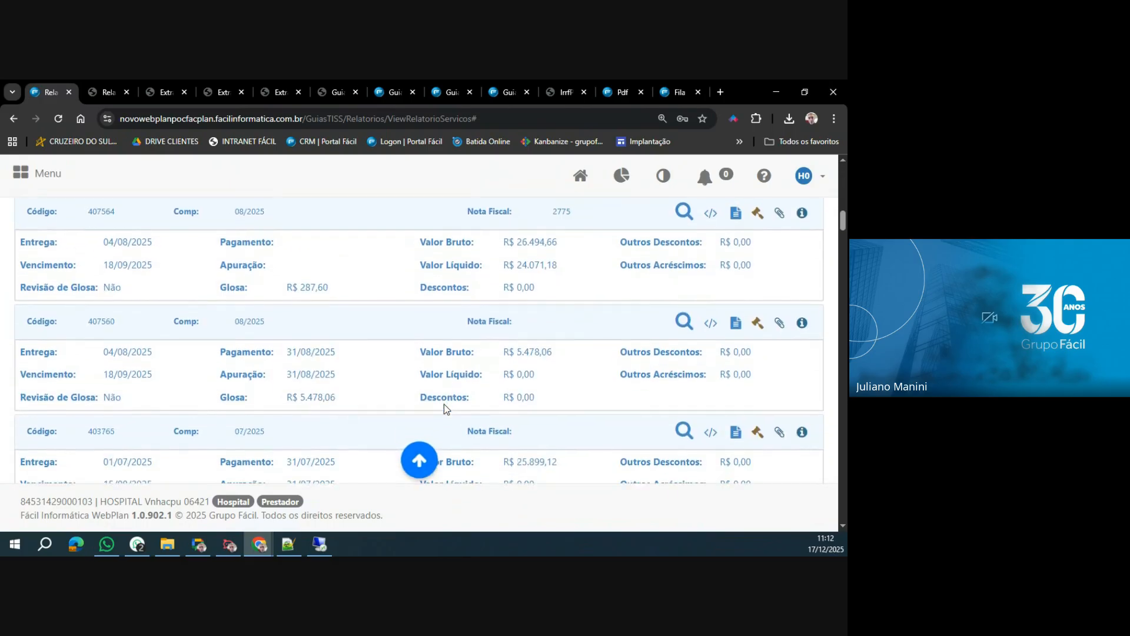
scroll(444, 404, down, 4)
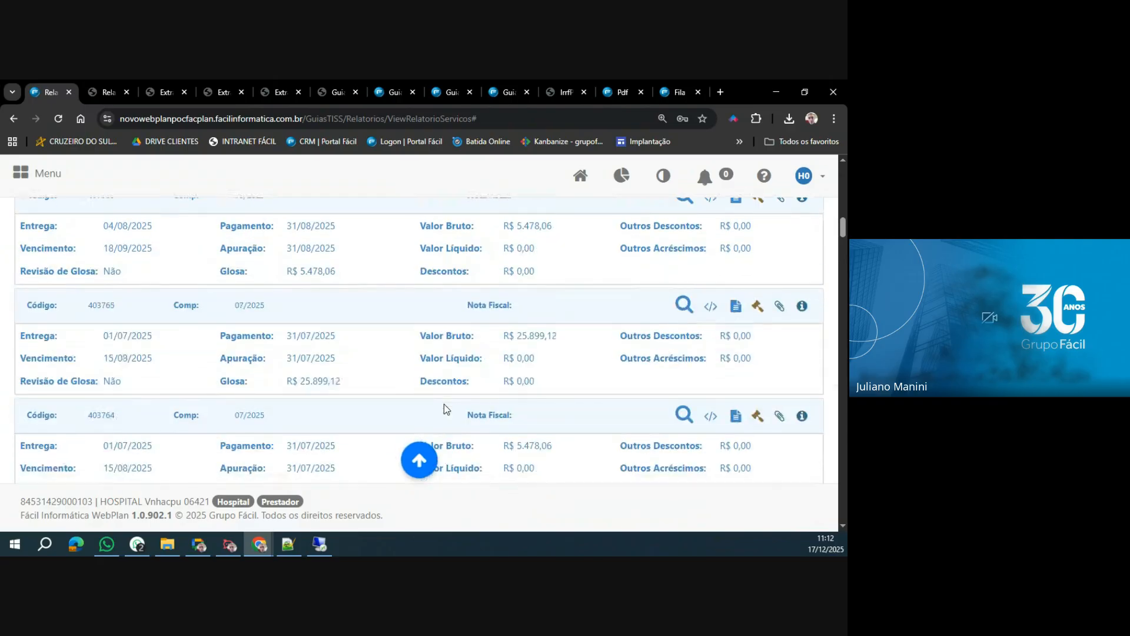
scroll(443, 403, down, 10)
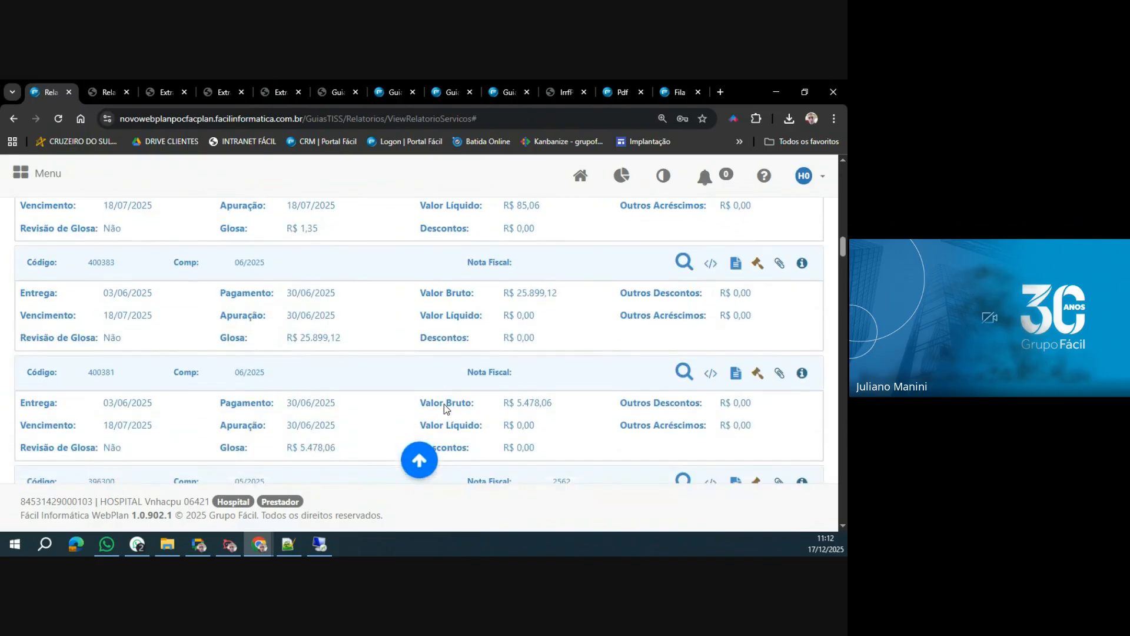
scroll(444, 404, down, 2)
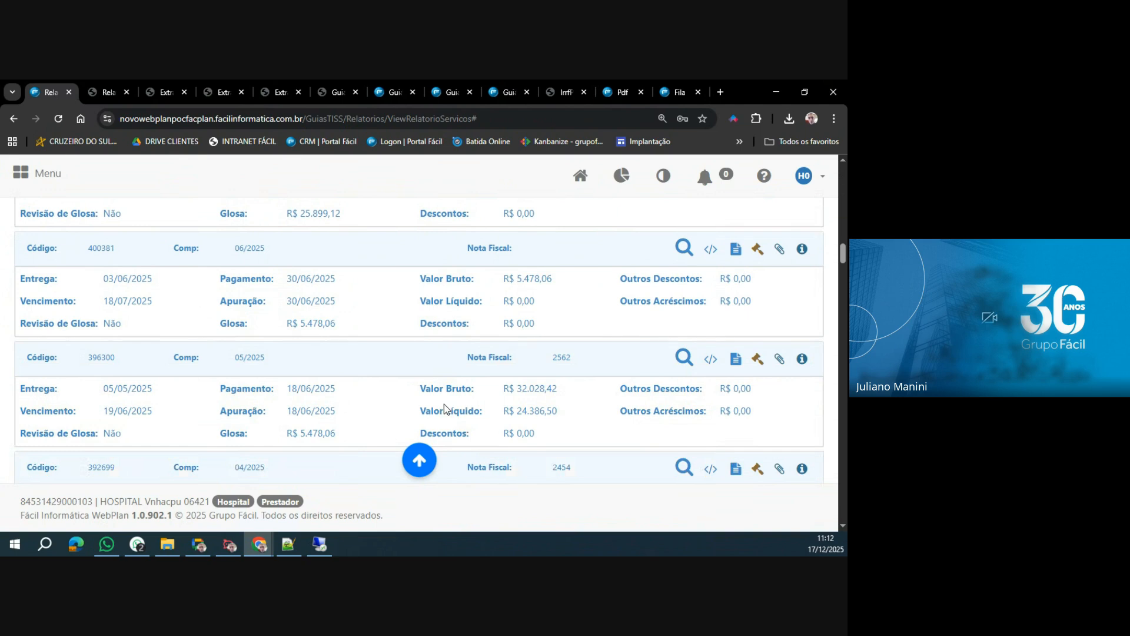
click(758, 250)
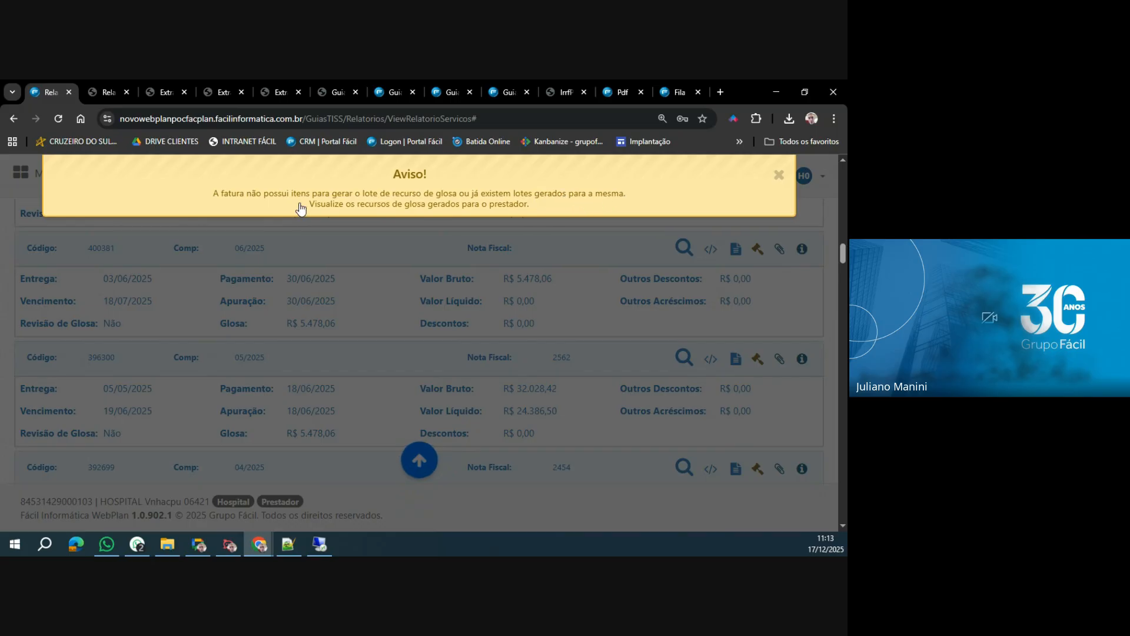
click(509, 208)
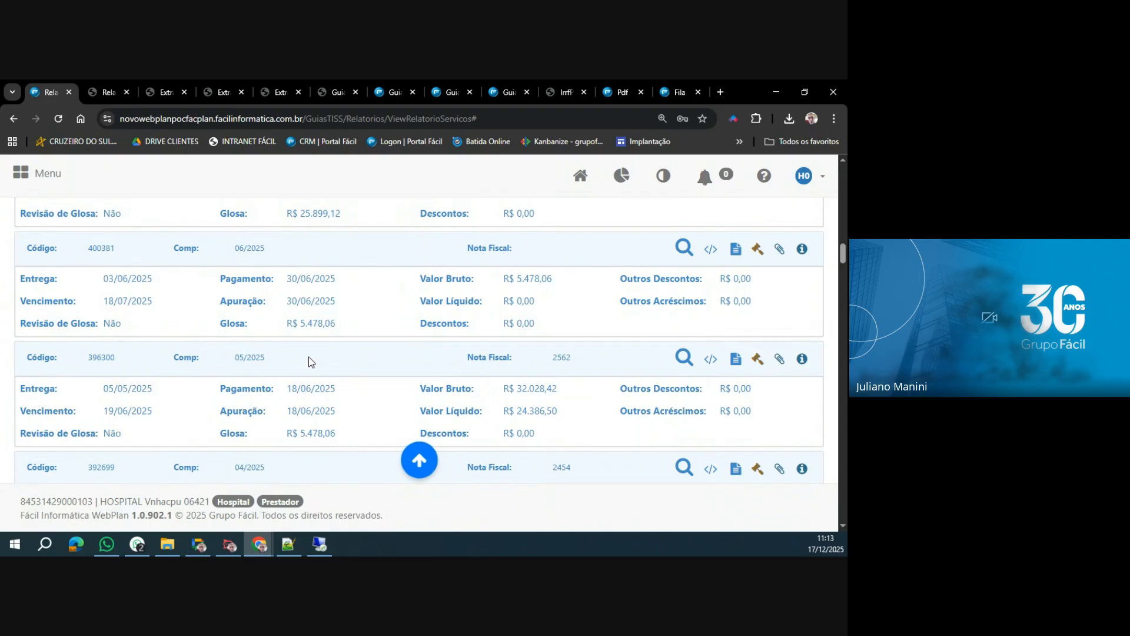
Look through the invoices from 04/2025 back to 10/2024 and try to open the Recurso de Glosa of invoice 372844.
scroll(288, 370, down, 6)
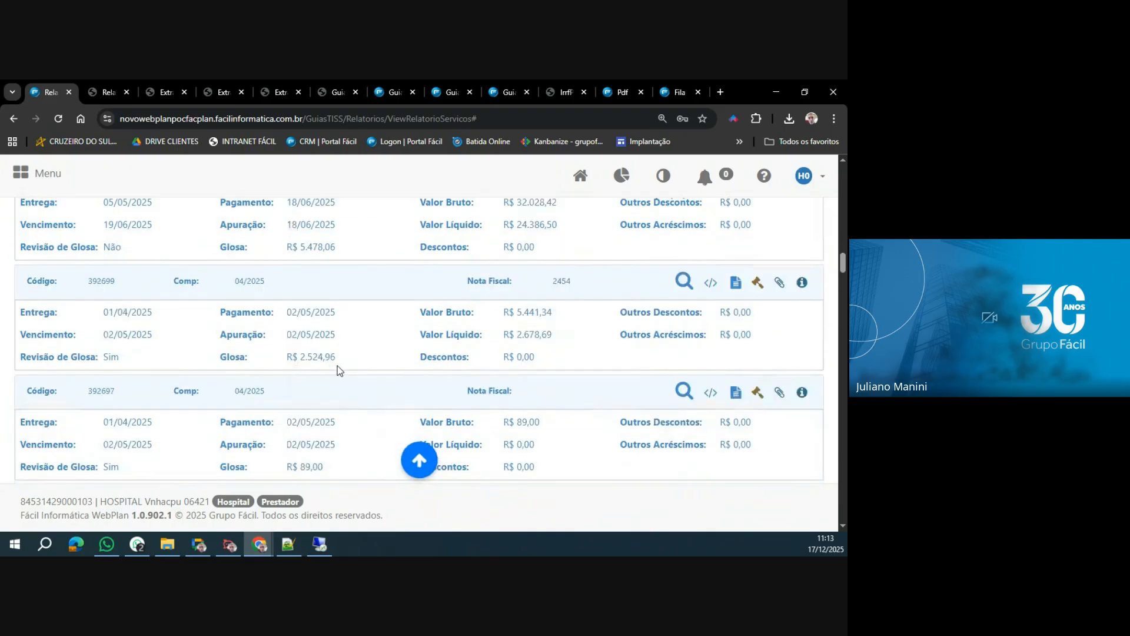
scroll(338, 370, down, 8)
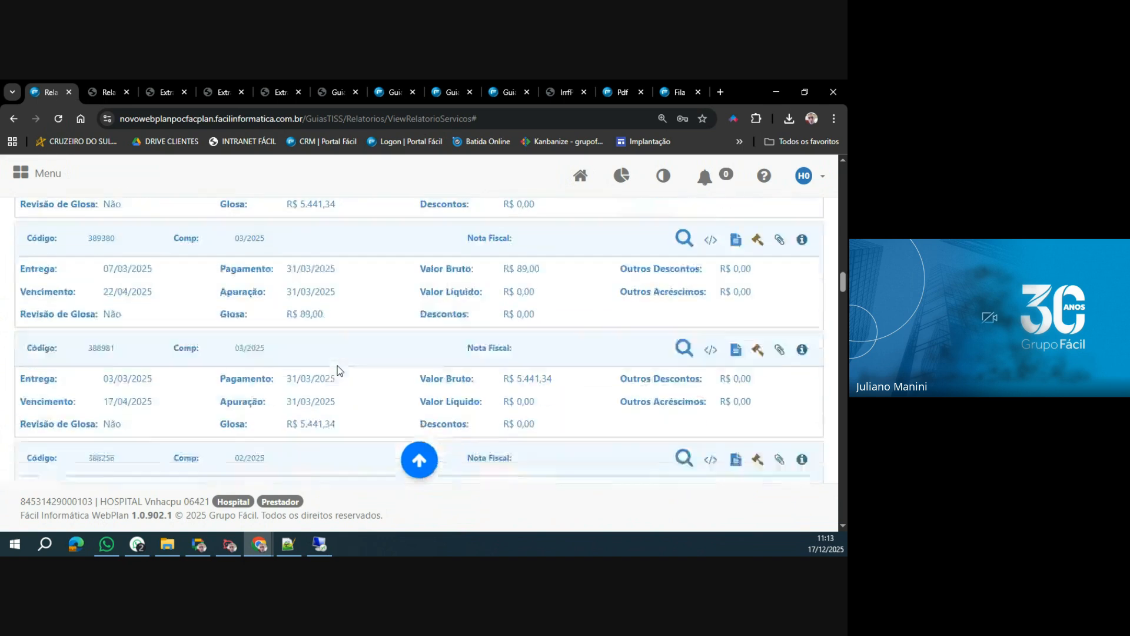
scroll(338, 369, down, 7)
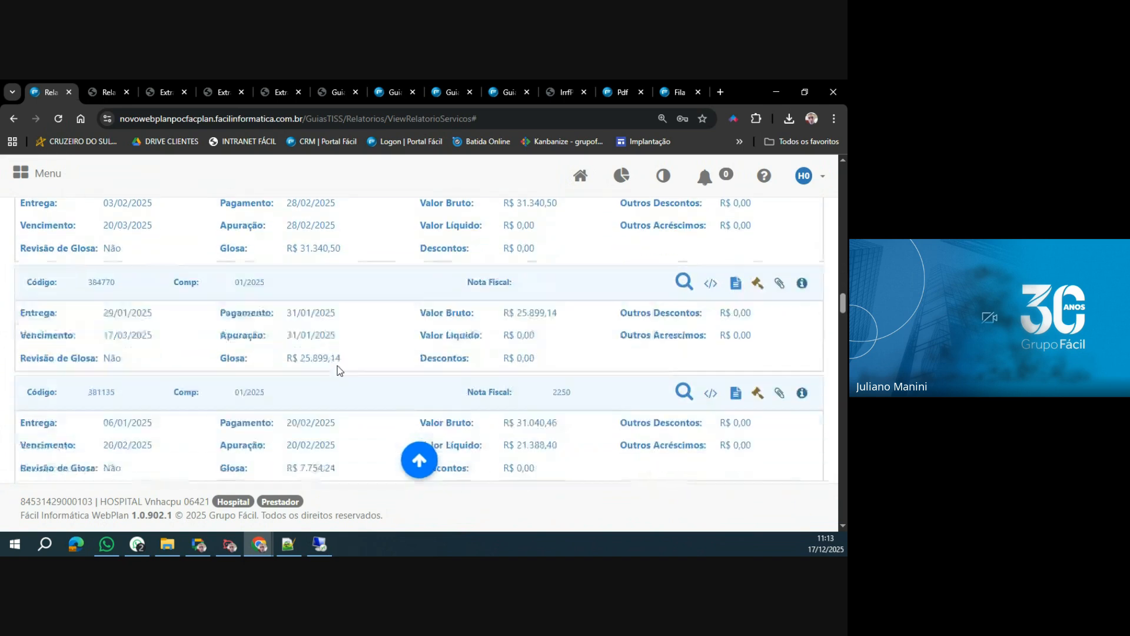
scroll(339, 369, down, 5)
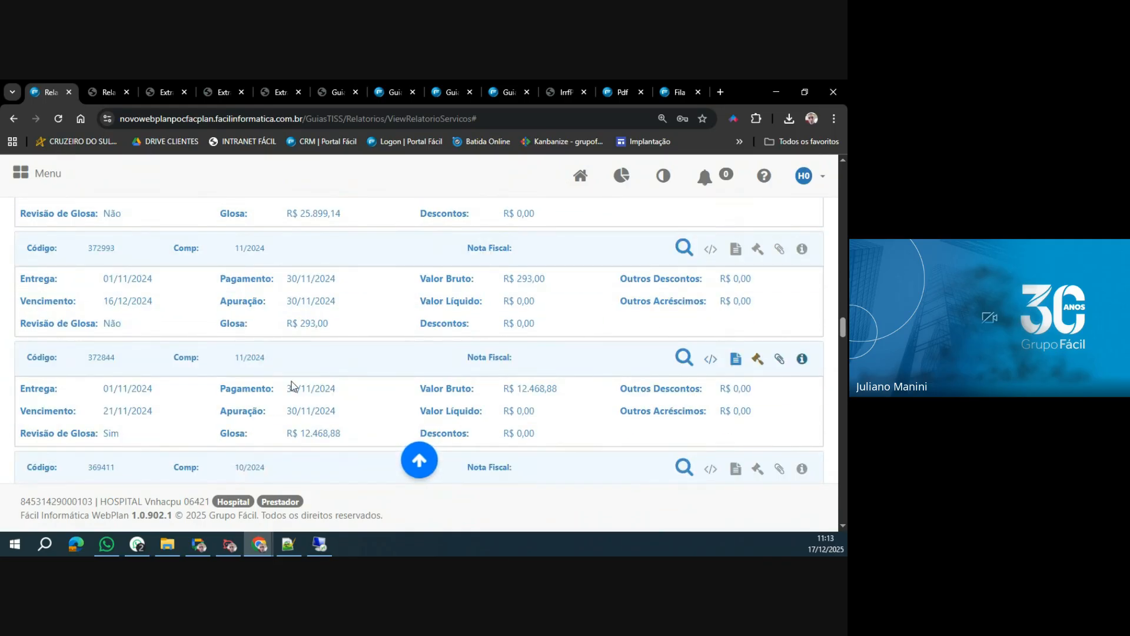
scroll(292, 386, down, 3)
scroll(291, 386, down, 1)
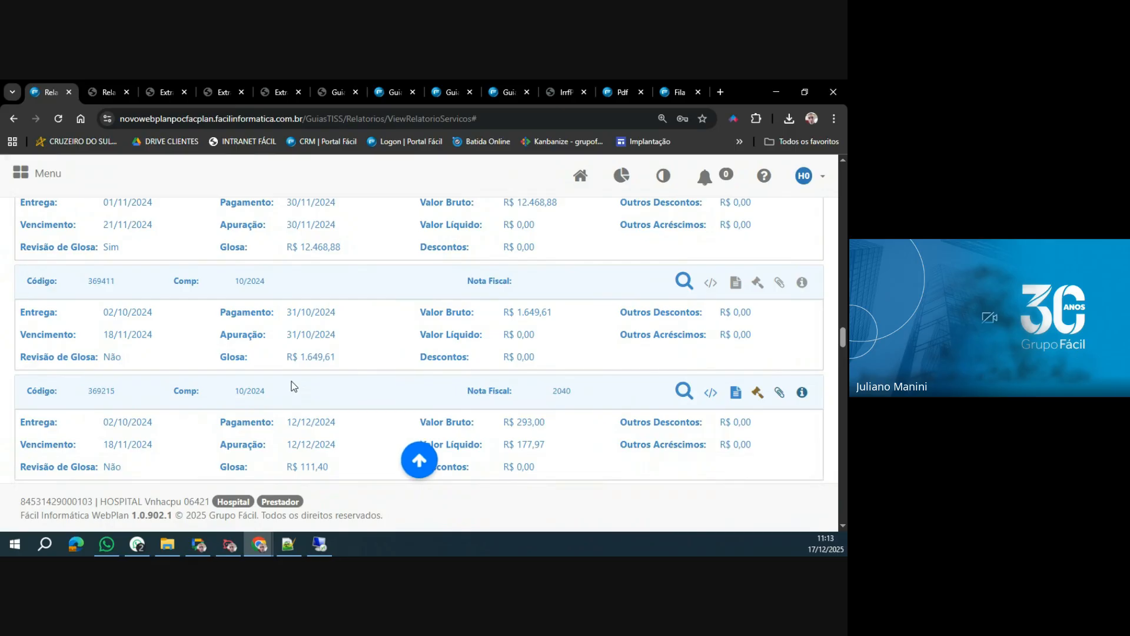
scroll(293, 385, up, 1)
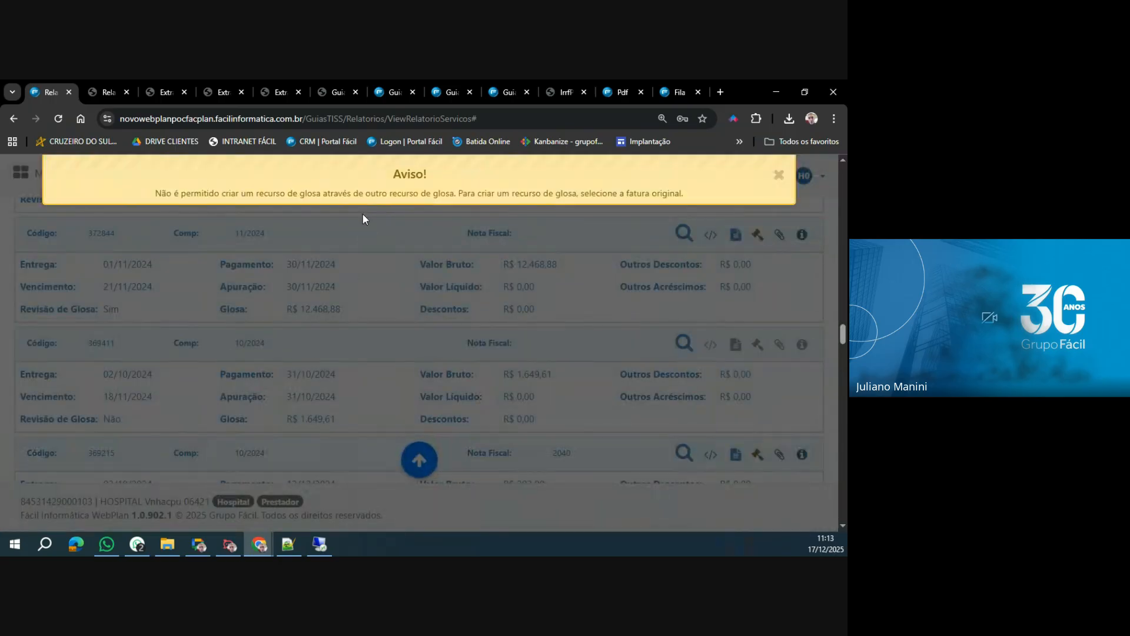
Look through the invoices from 10/2024 back to 10/2023, and open and close the Recurso de Glosa of invoice 286669.
scroll(311, 399, down, 4)
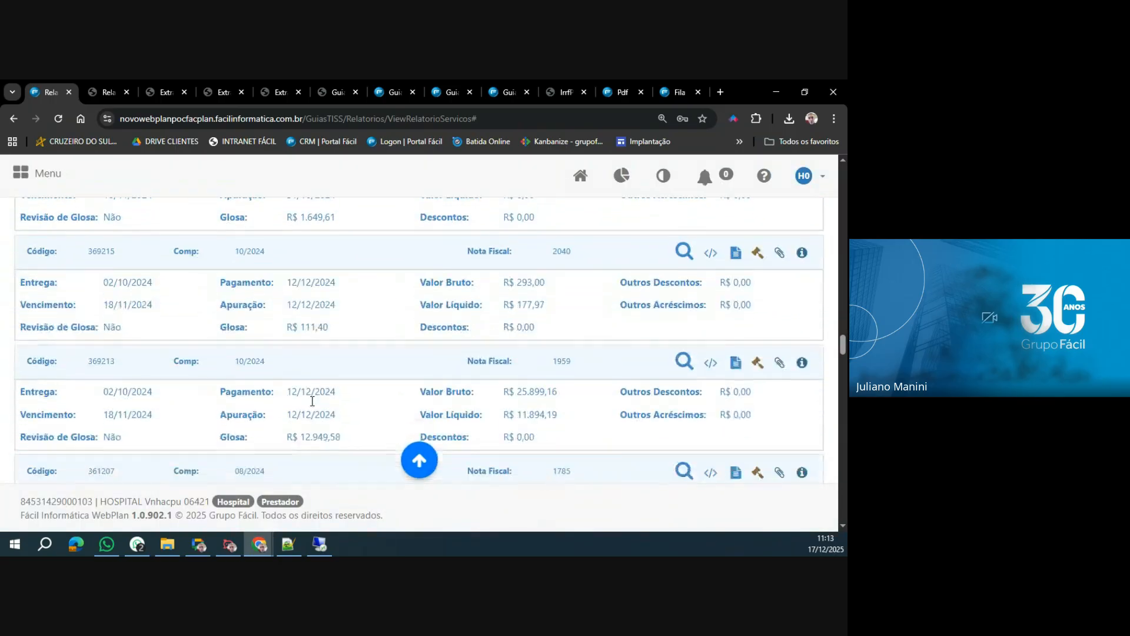
scroll(312, 401, down, 3)
scroll(312, 404, down, 2)
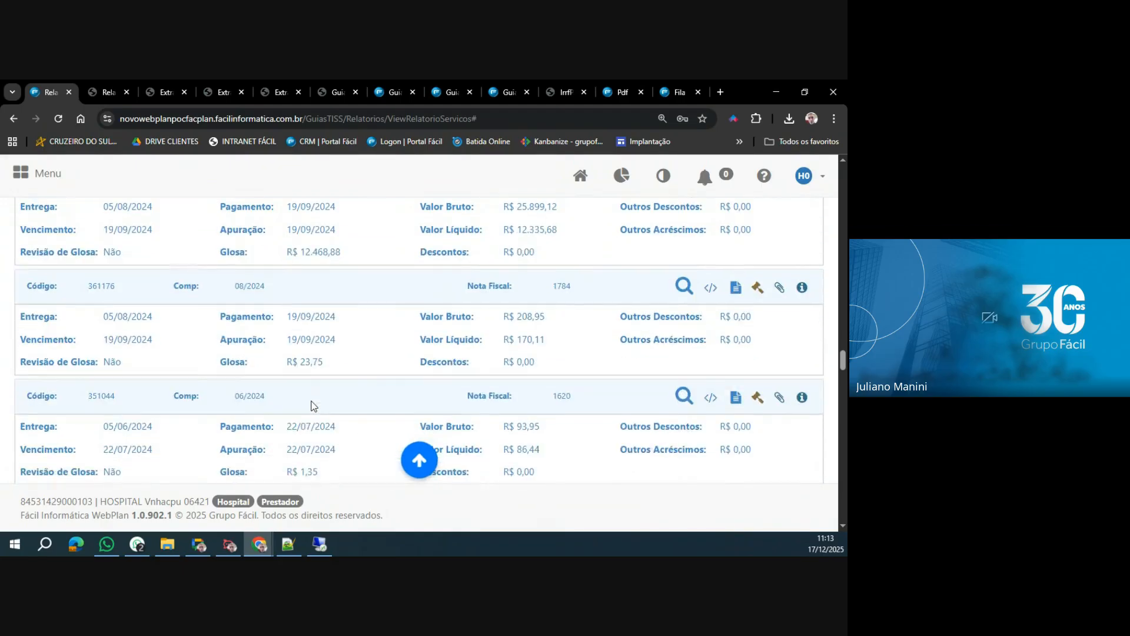
scroll(314, 405, down, 6)
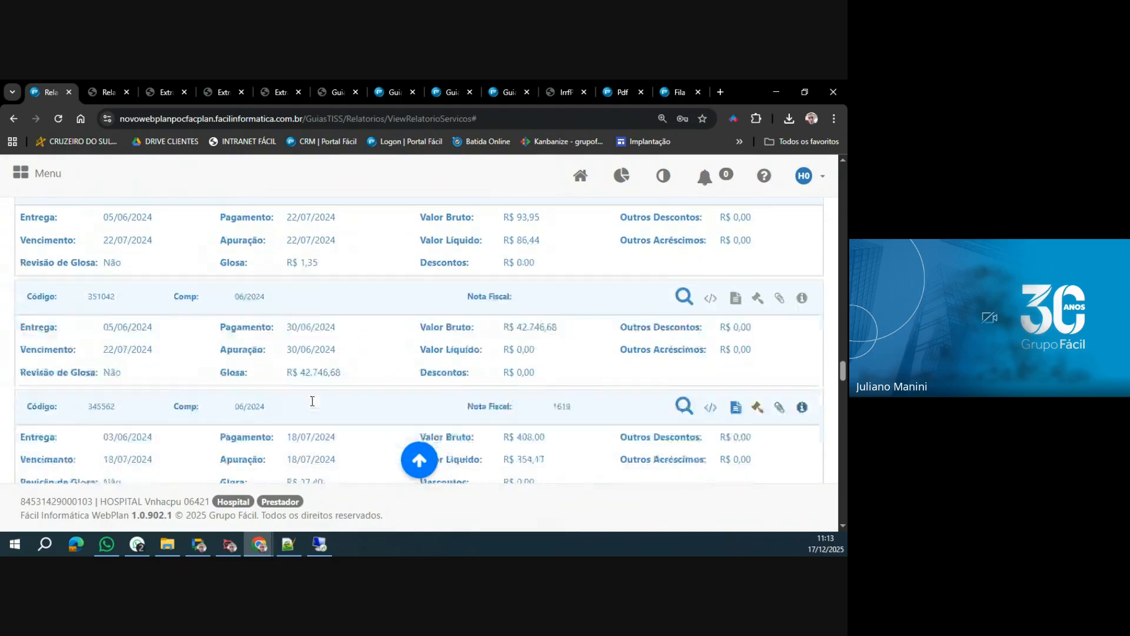
scroll(312, 400, down, 5)
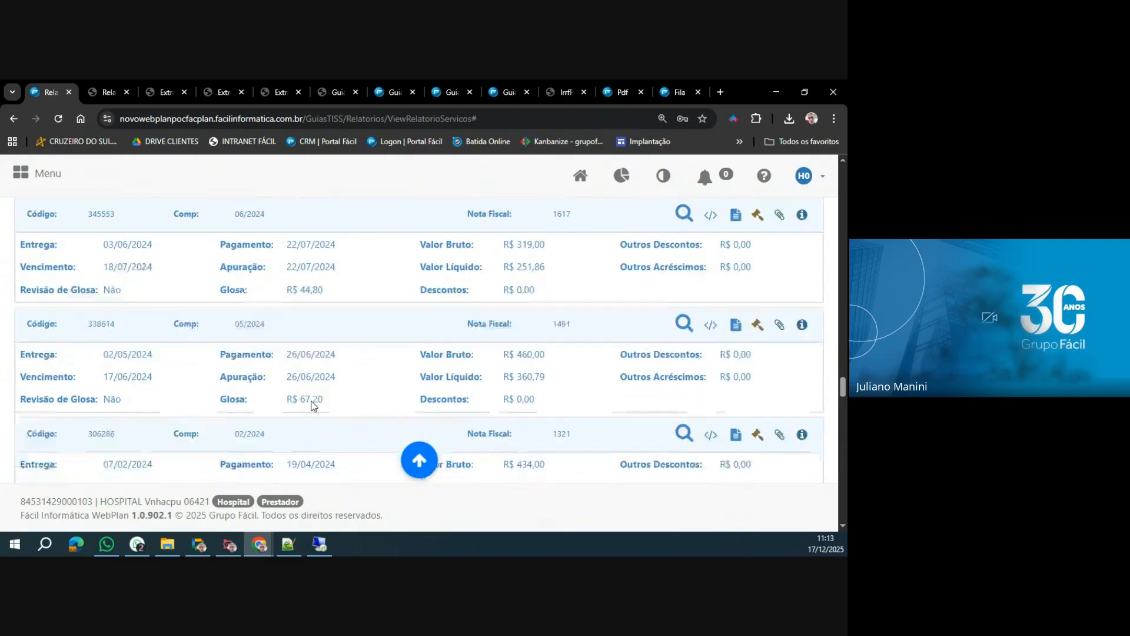
scroll(312, 405, down, 6)
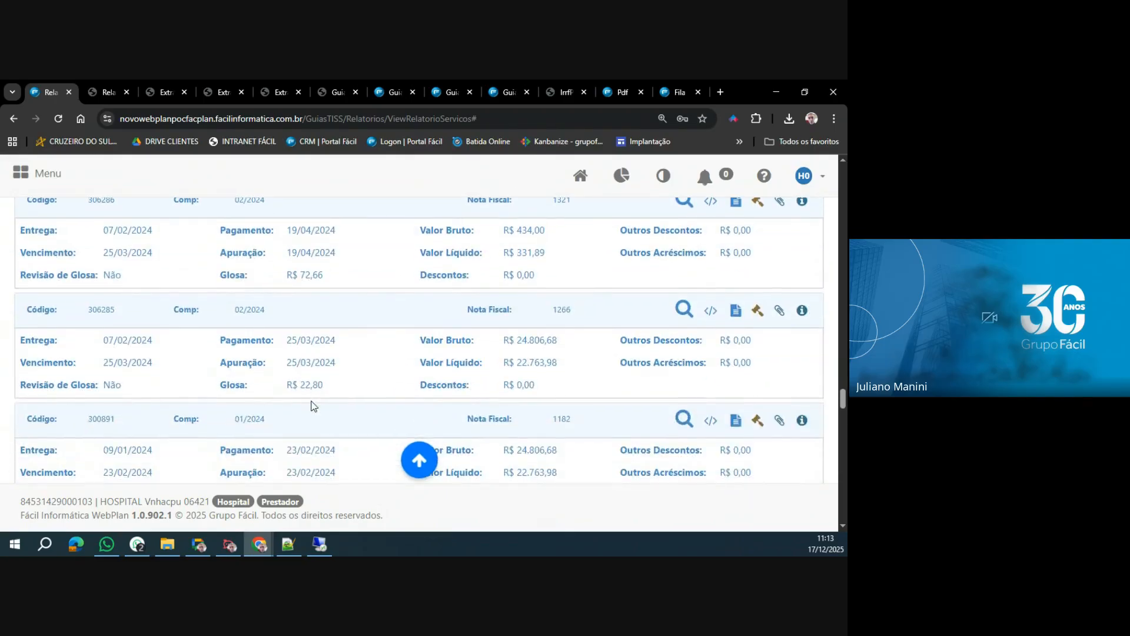
scroll(312, 406, down, 5)
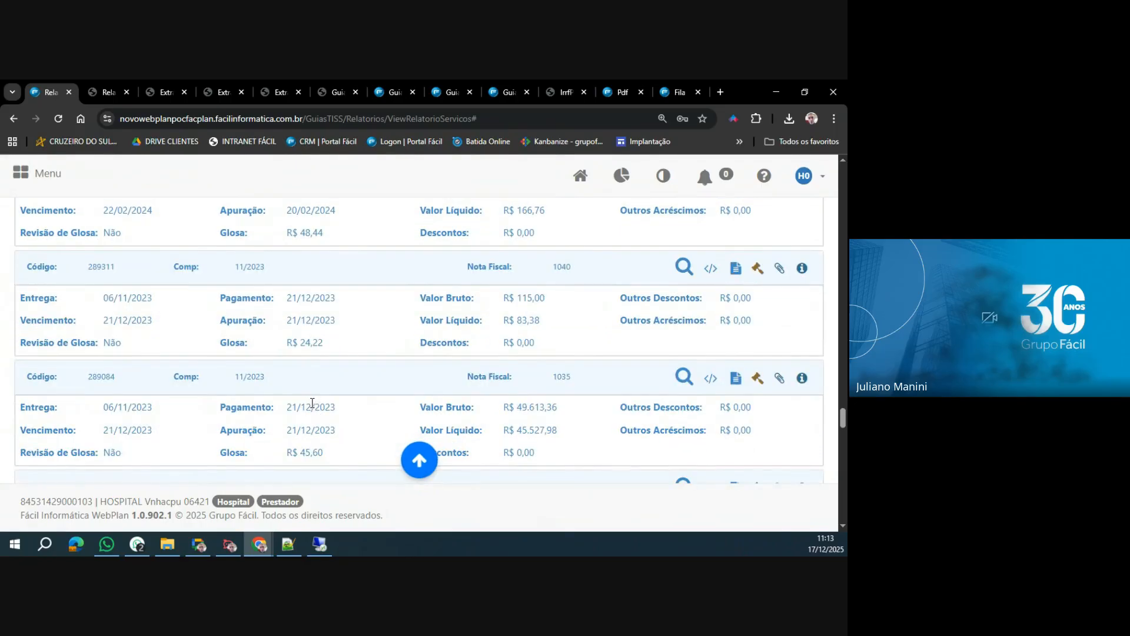
scroll(317, 404, down, 4)
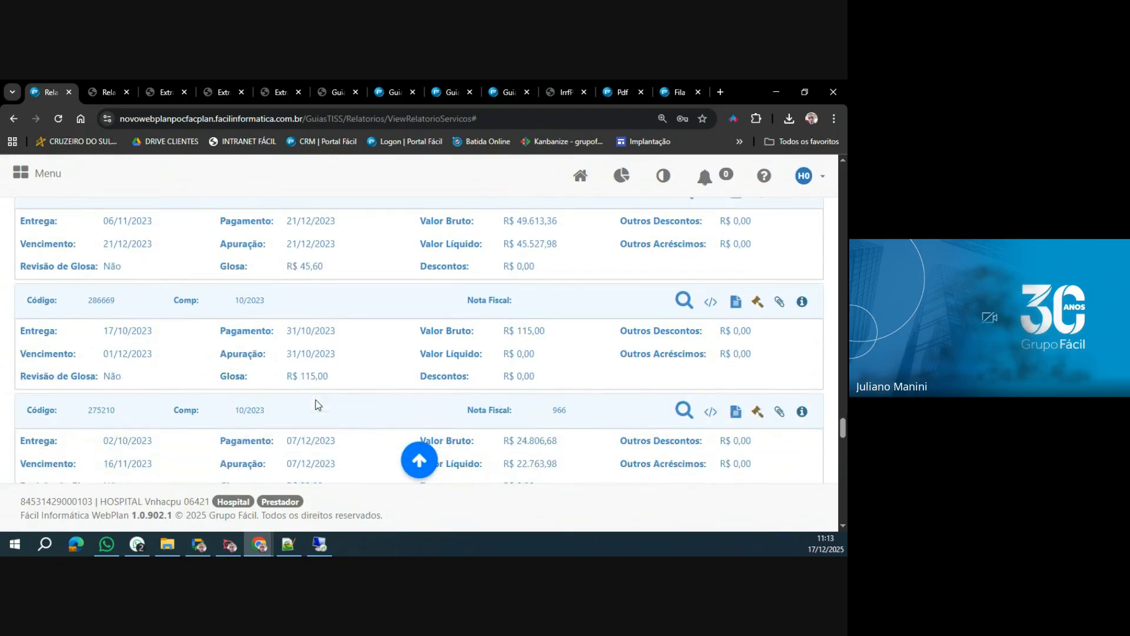
click(757, 302)
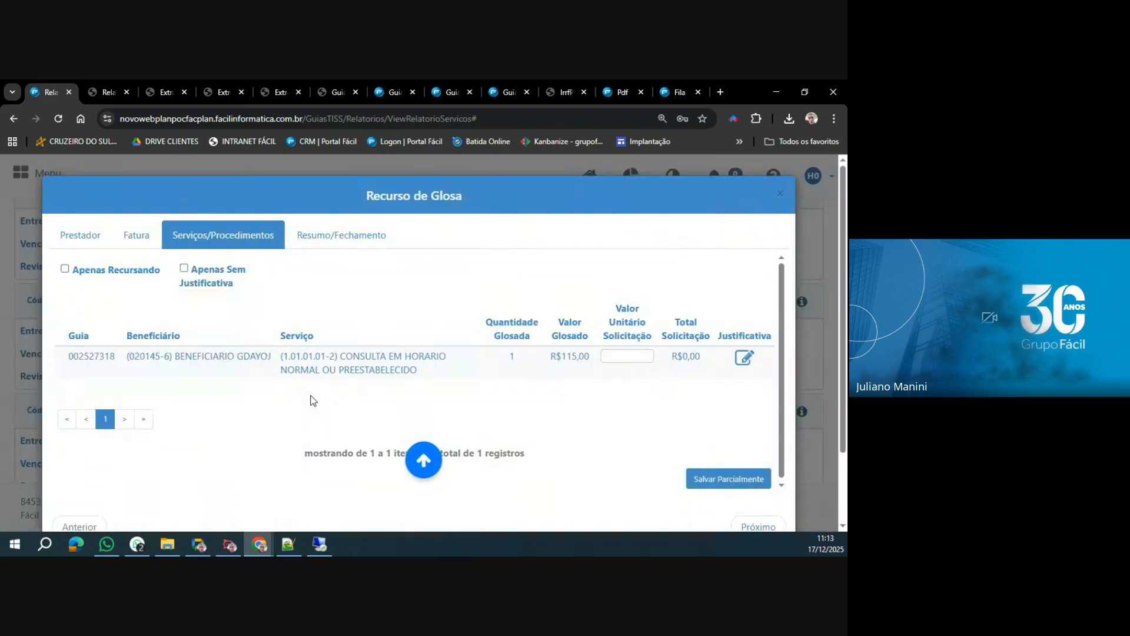
click(780, 194)
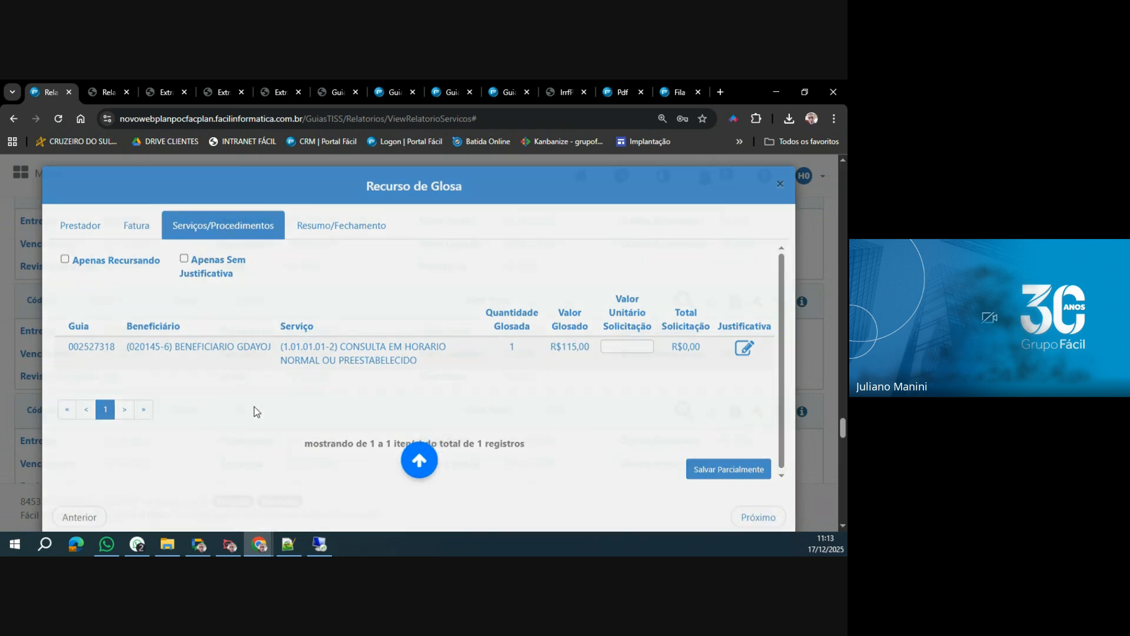
Look through the older invoices back to 12/2022 and open the Recurso de Glosa of invoice 211703.
scroll(323, 418, down, 3)
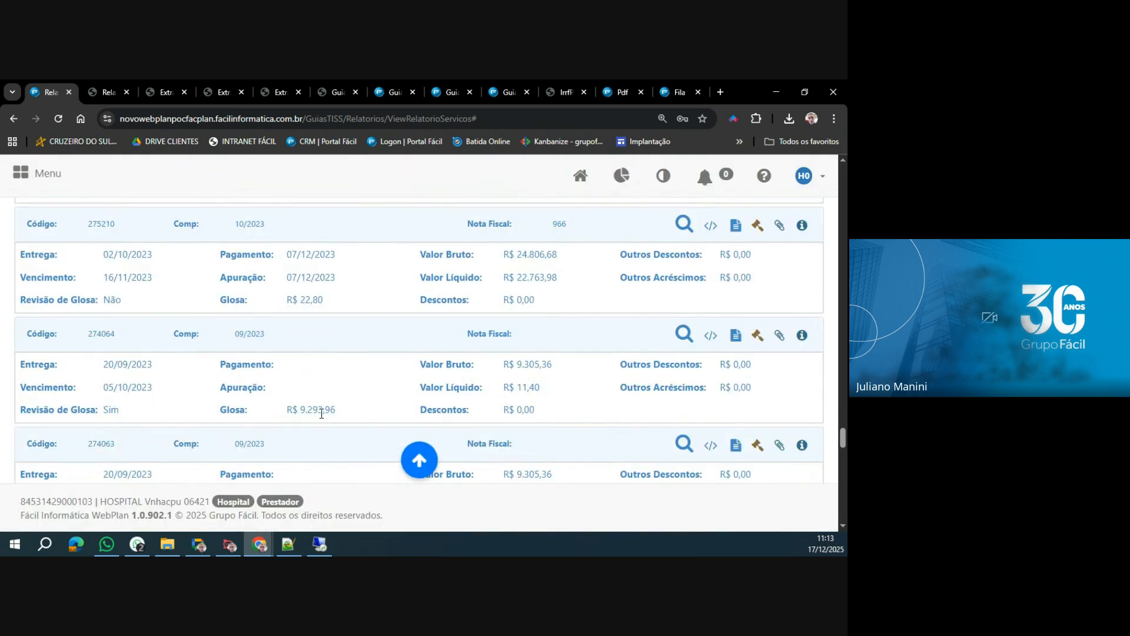
scroll(322, 413, down, 1)
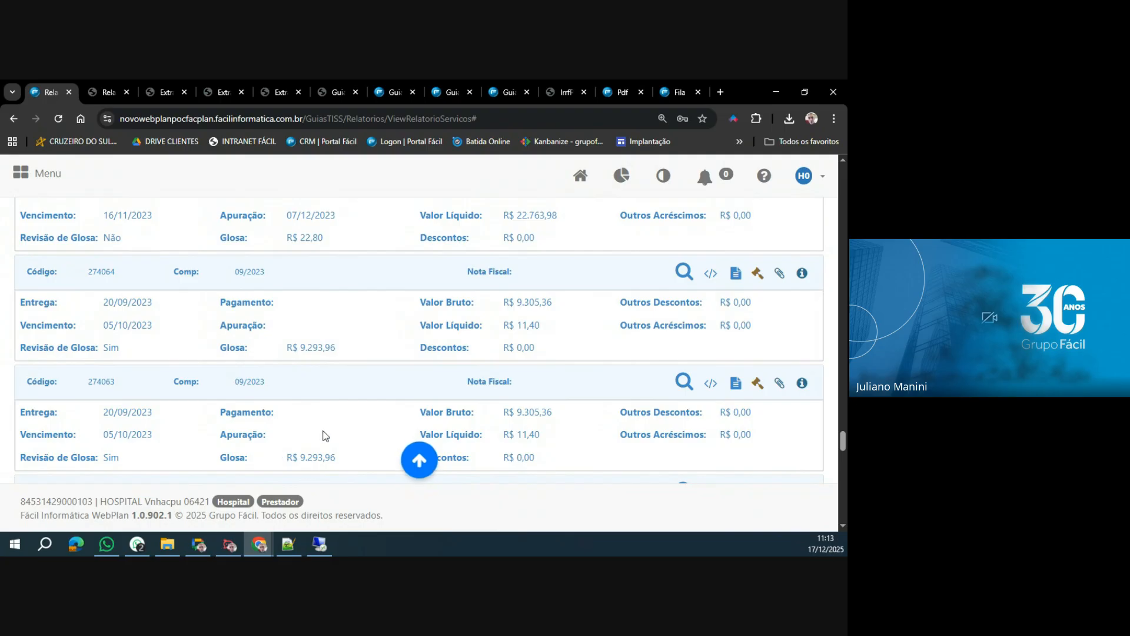
scroll(381, 425, down, 2)
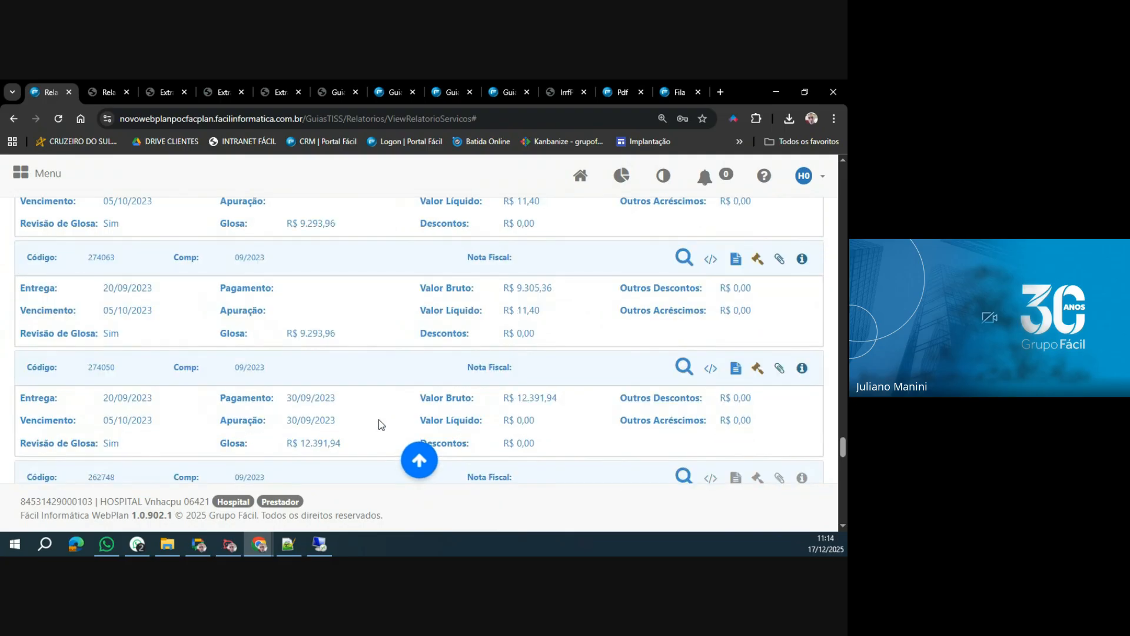
scroll(381, 424, down, 3)
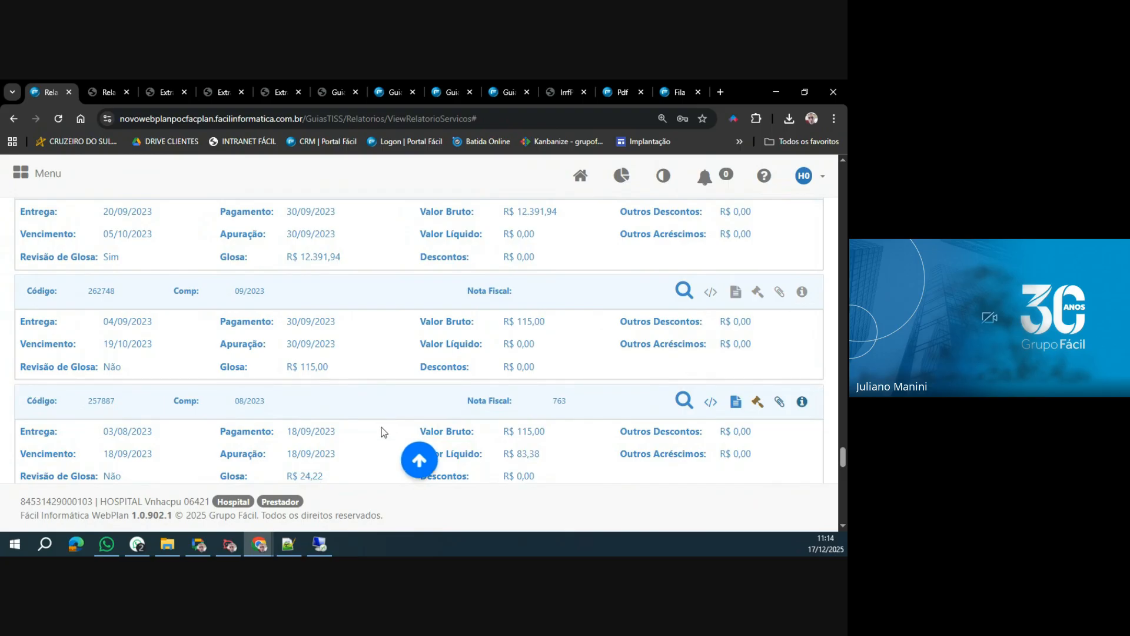
scroll(358, 404, down, 6)
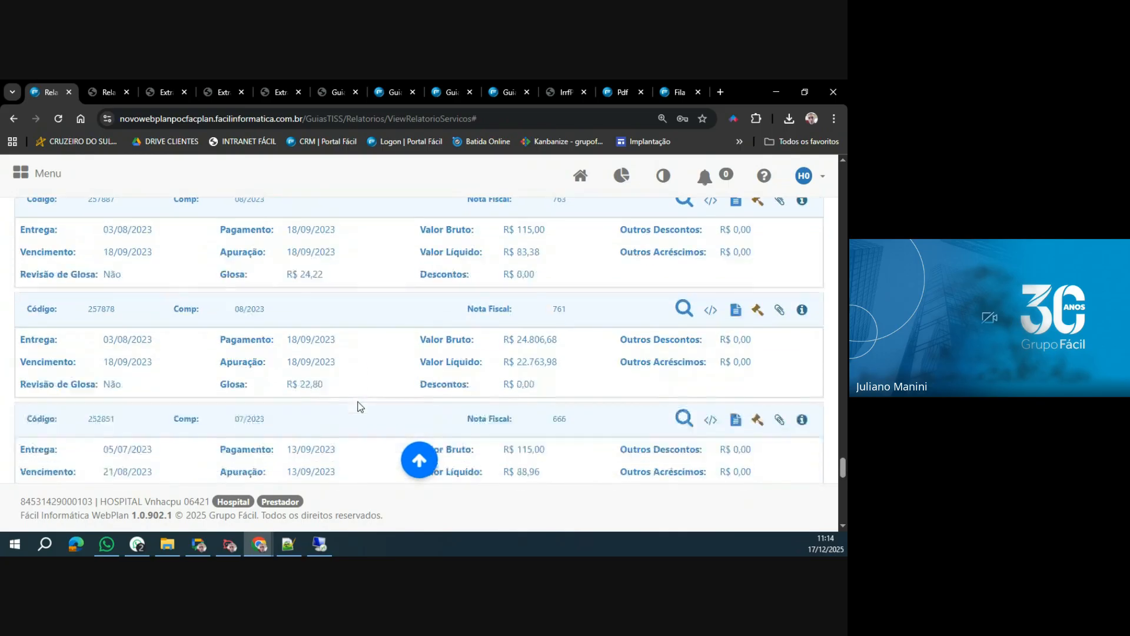
scroll(361, 406, down, 3)
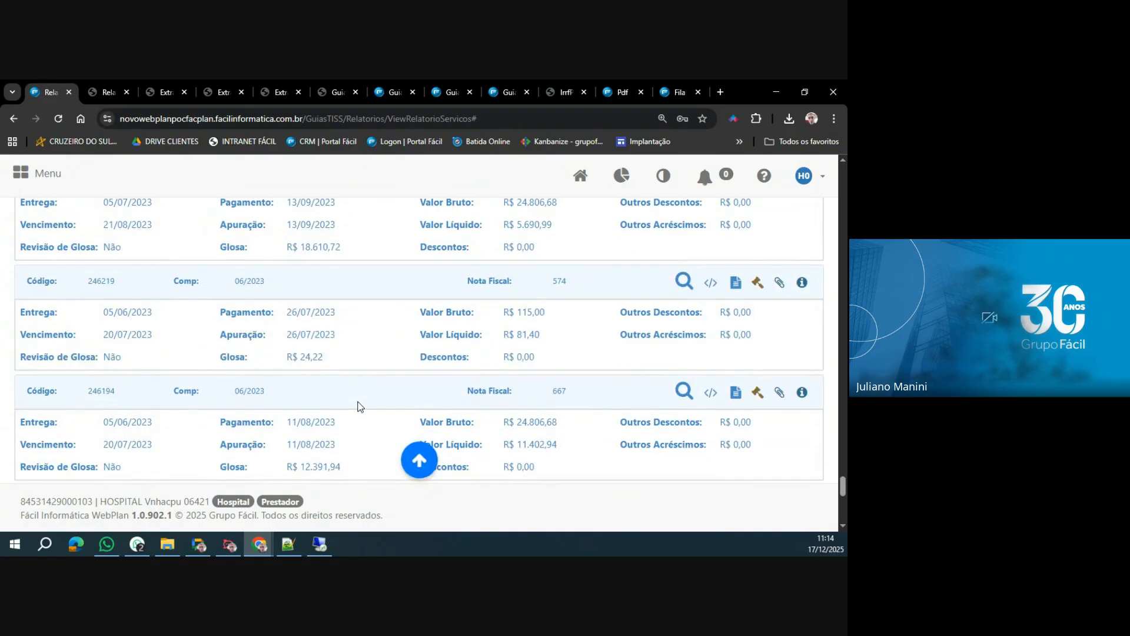
scroll(360, 406, down, 3)
scroll(360, 406, down, 3)
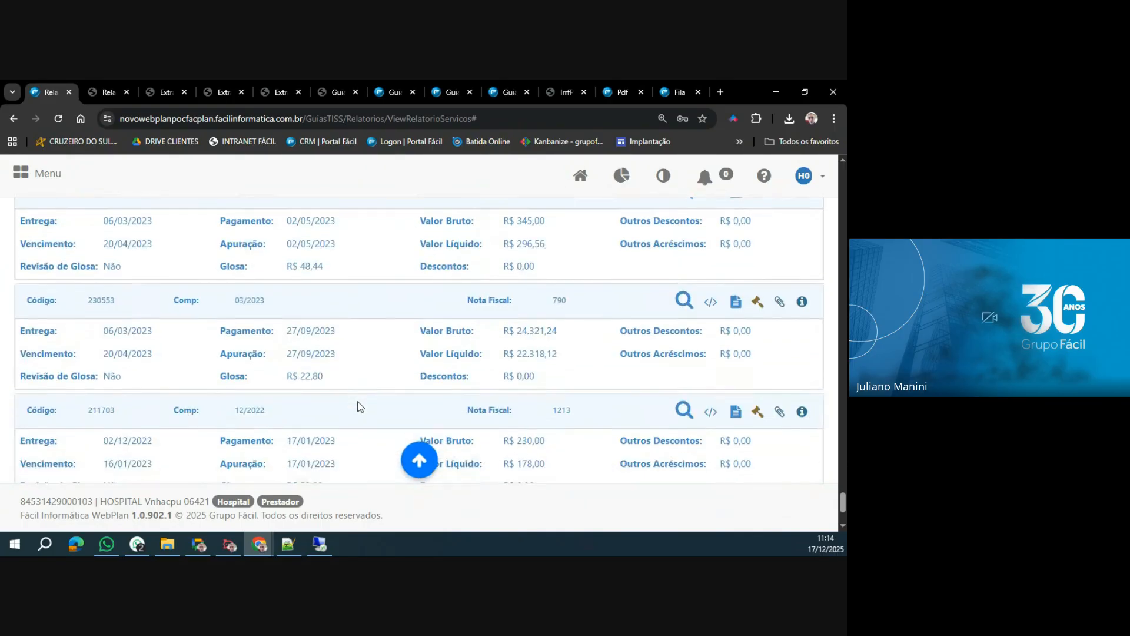
scroll(361, 406, down, 3)
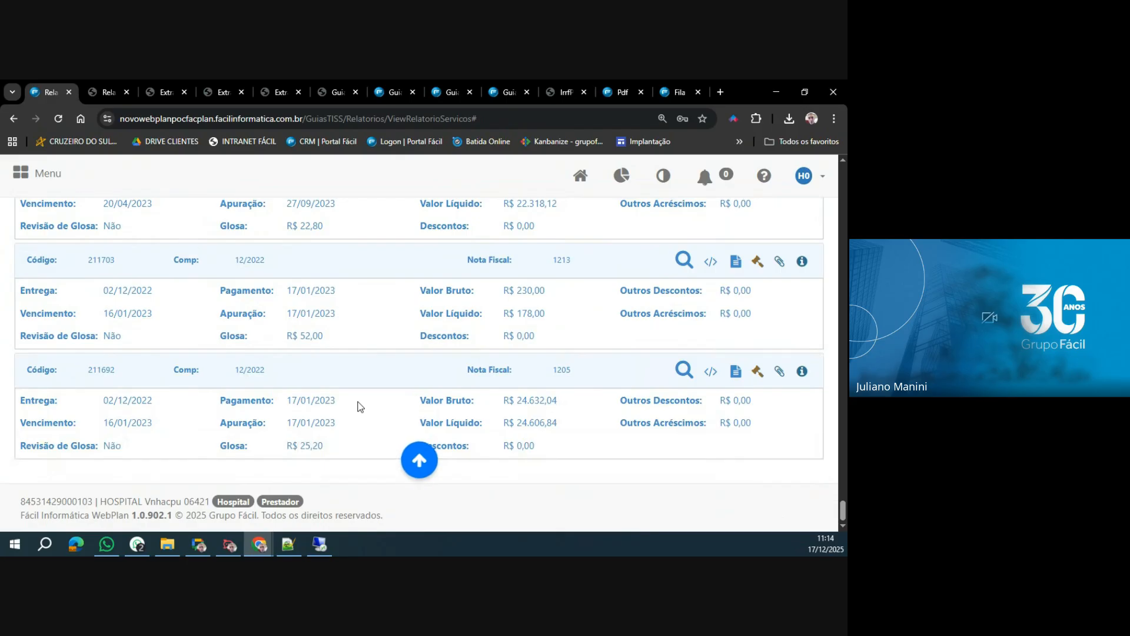
click(758, 262)
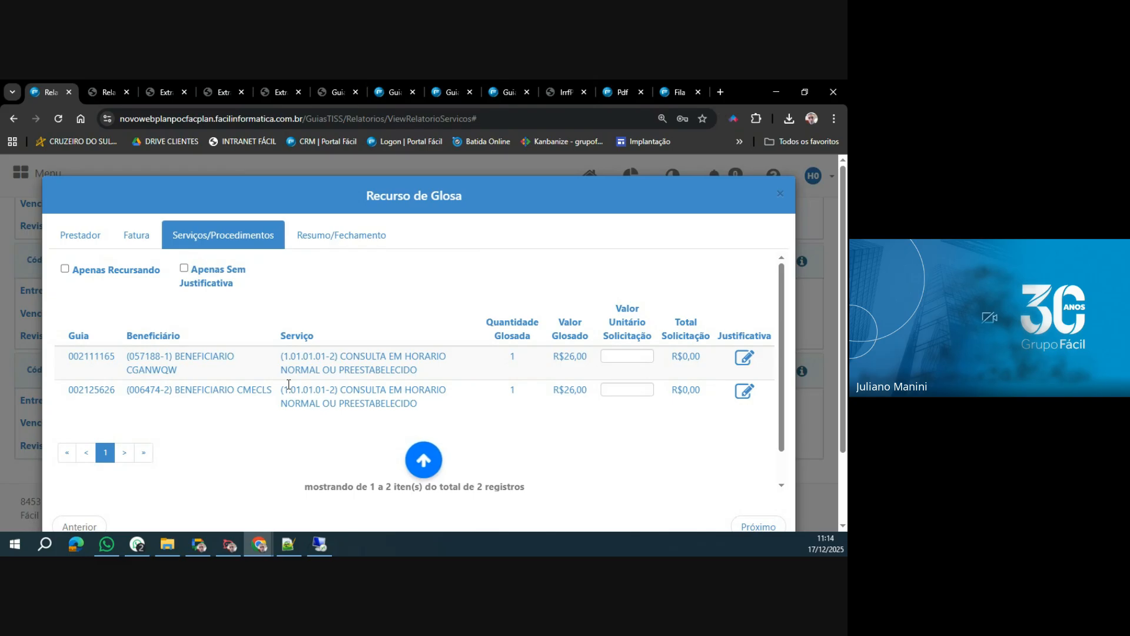
Request a unit value of 26,00 for the first service with the justification ASDASD, and save the appeal partially.
click(617, 355)
text(26)
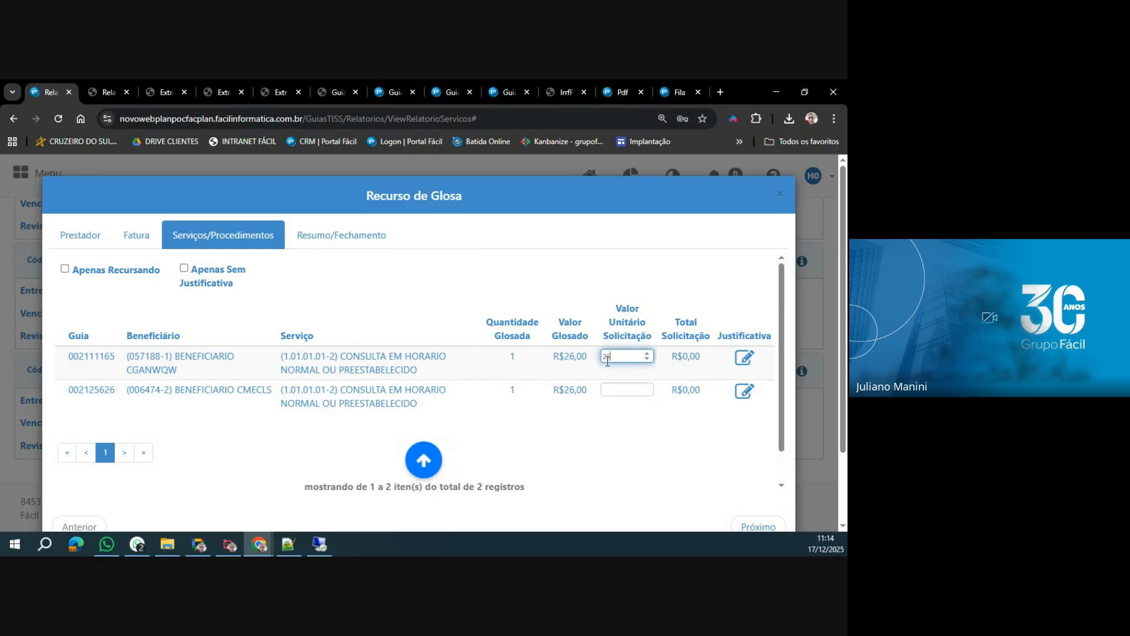
text(,00)
click(745, 357)
text(ASDASD)
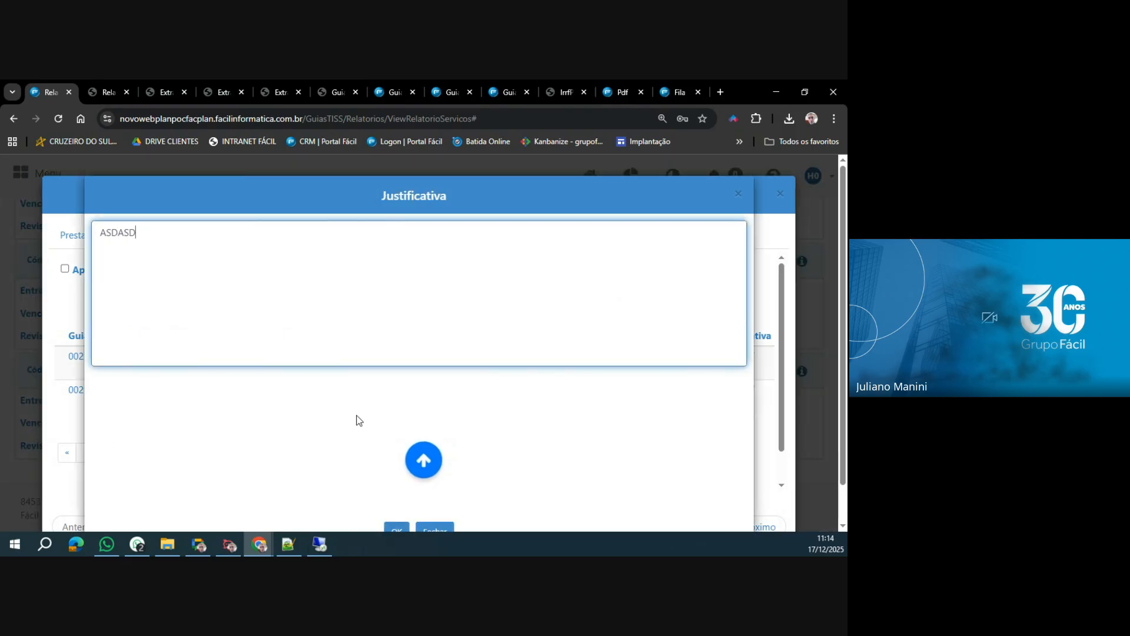
click(396, 528)
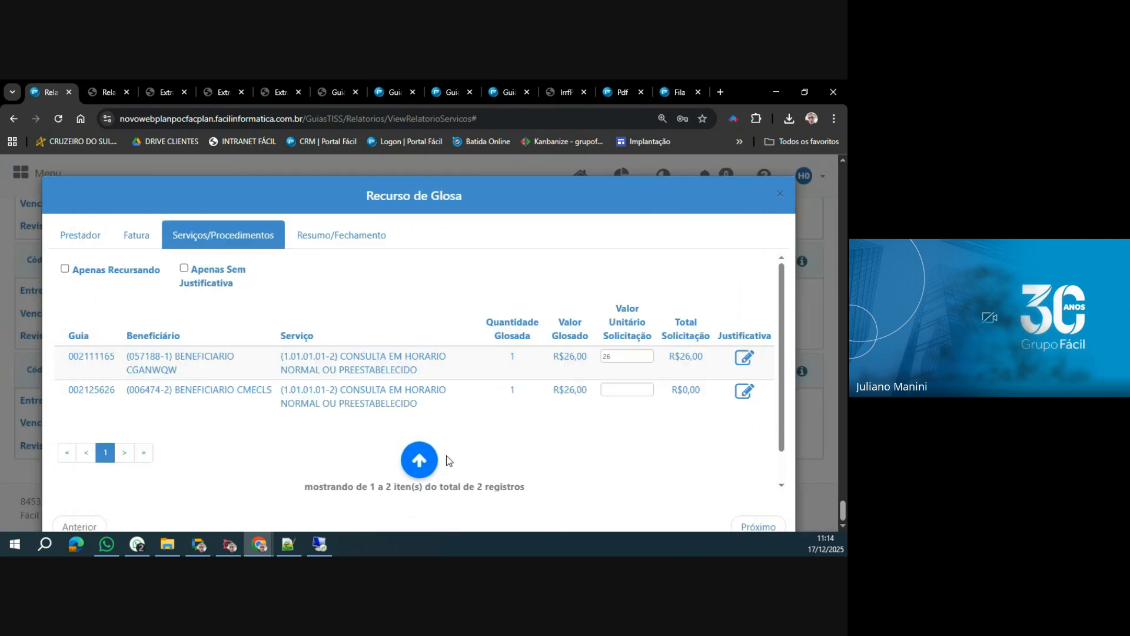
scroll(435, 441, down, 1)
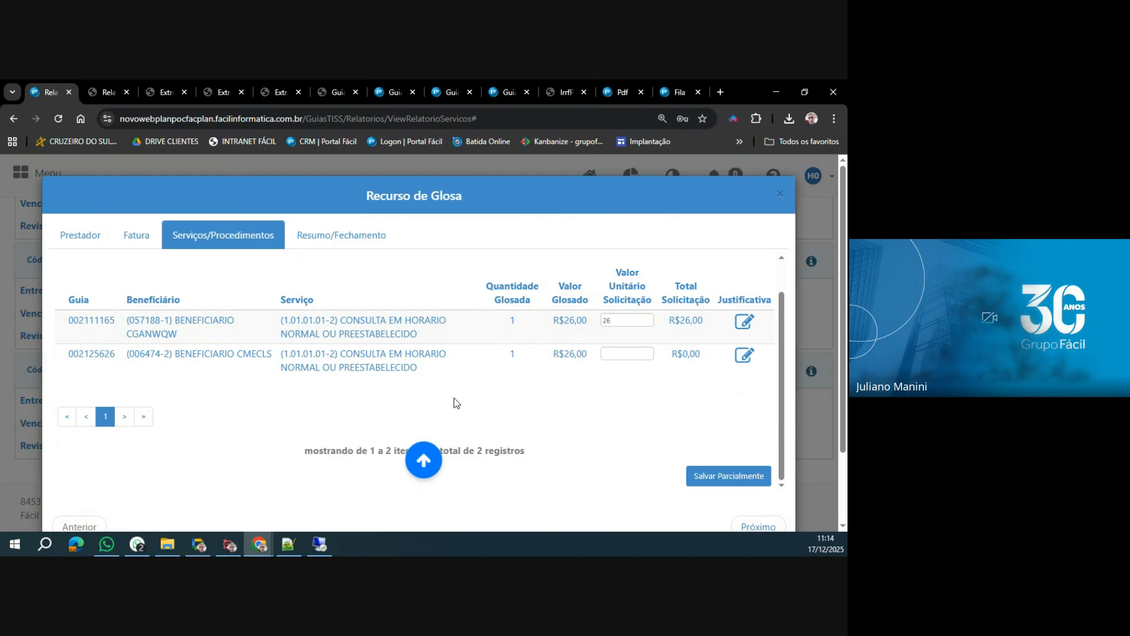
click(735, 475)
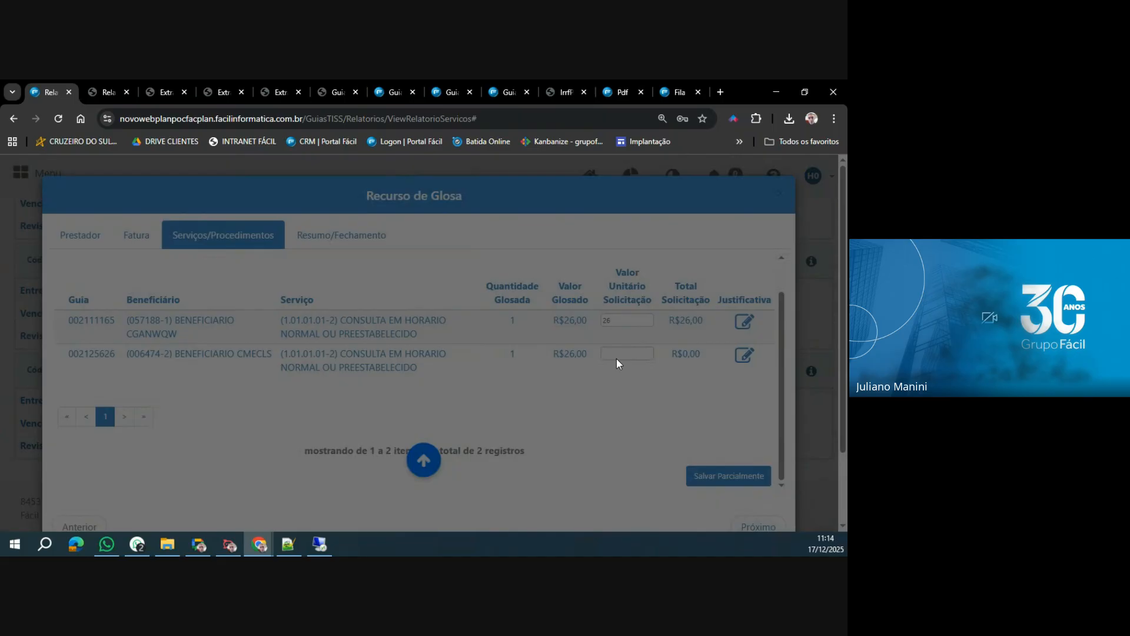
Request a unit value of 10 for the second service with the justification ASDASD, and close the appeal without saving.
click(618, 355)
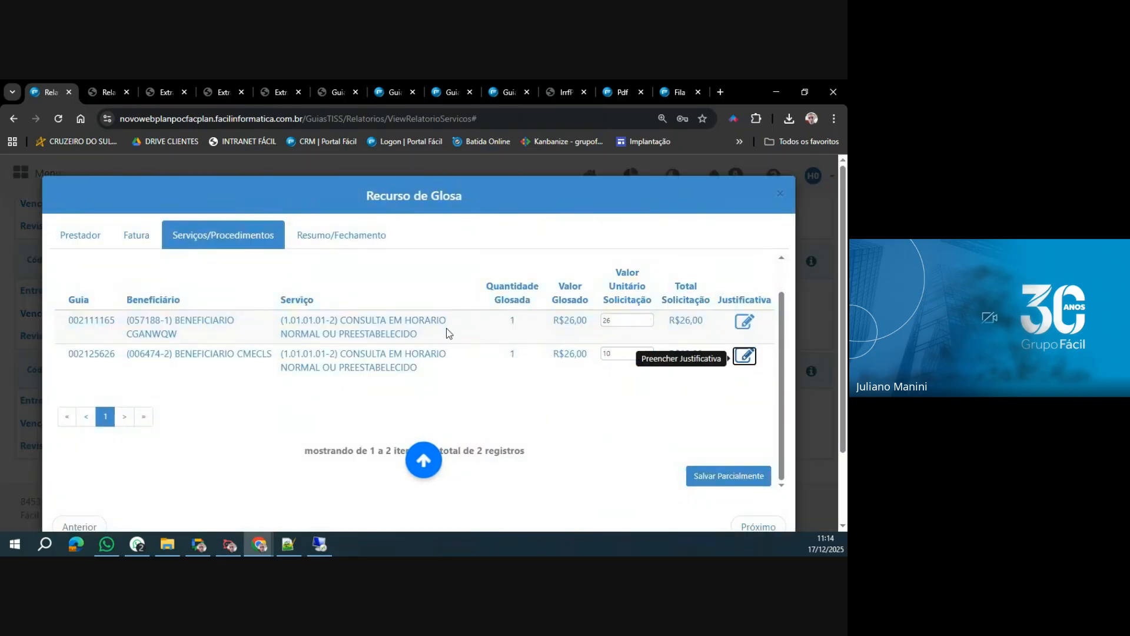
click(744, 355)
text(ASDASD)
scroll(481, 459, down, 1)
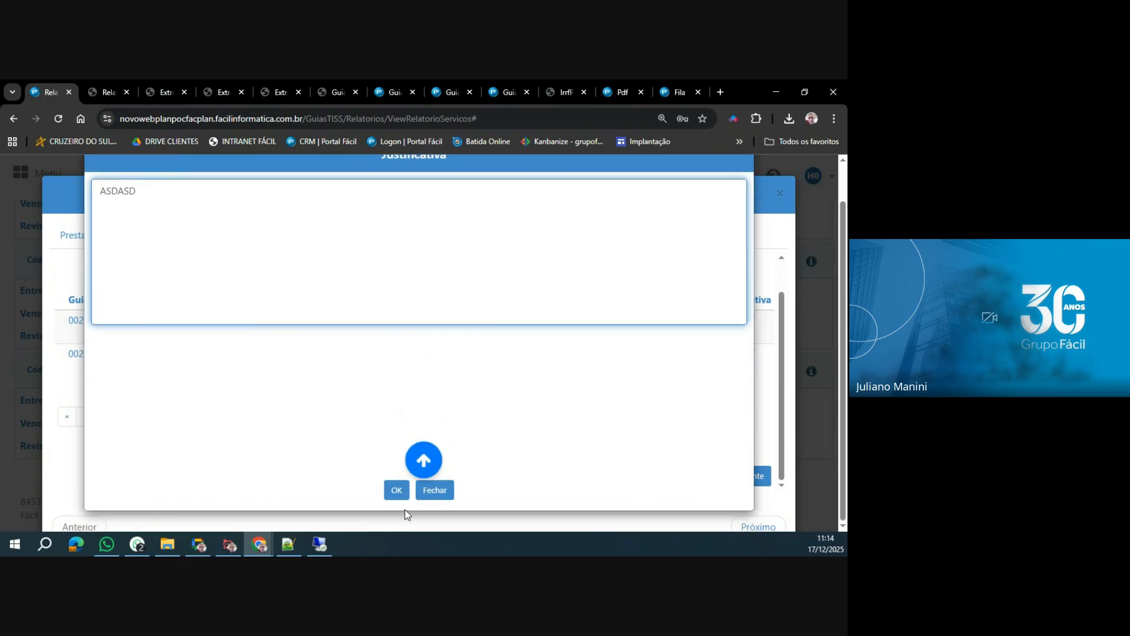
click(396, 487)
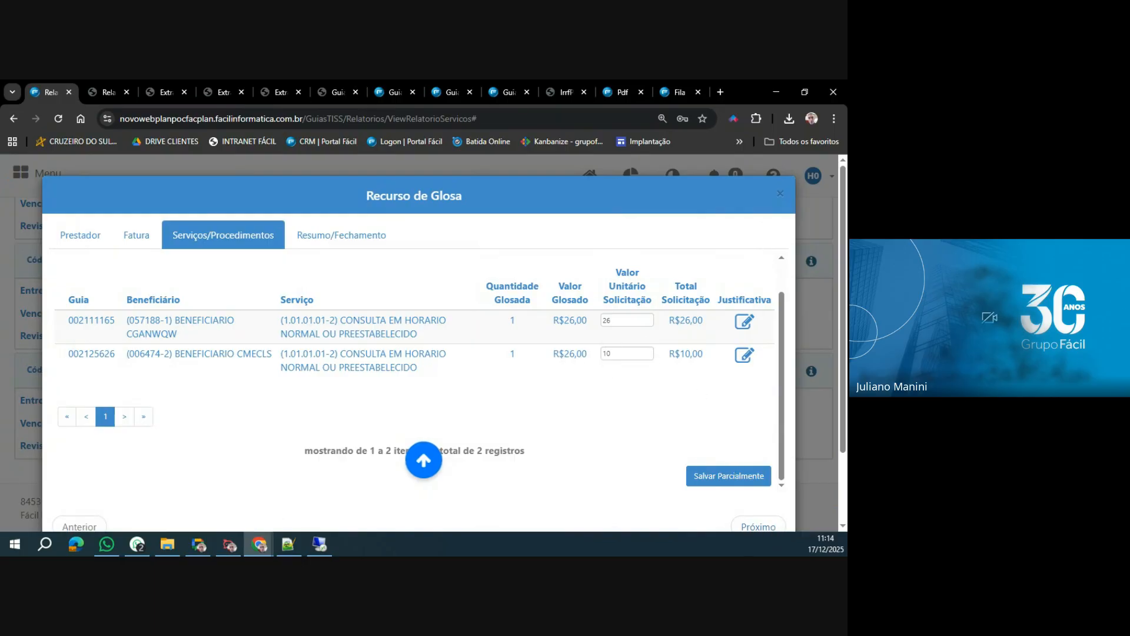
click(779, 196)
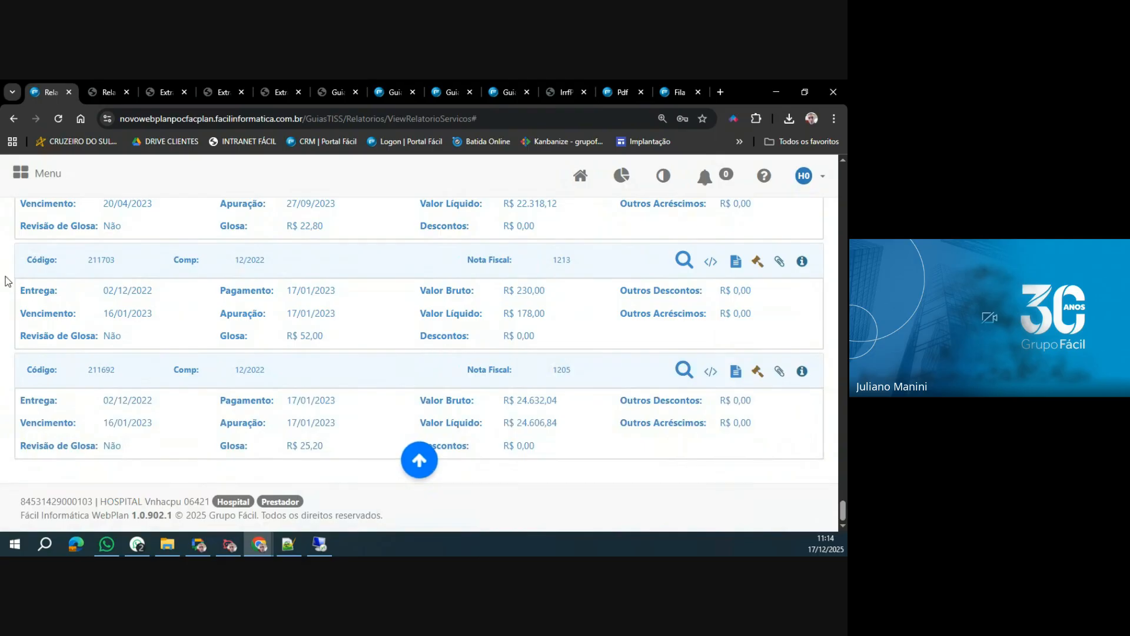
Go to the Recurso de Glosa page and search for appeals with the status Em digitação.
click(758, 263)
click(47, 175)
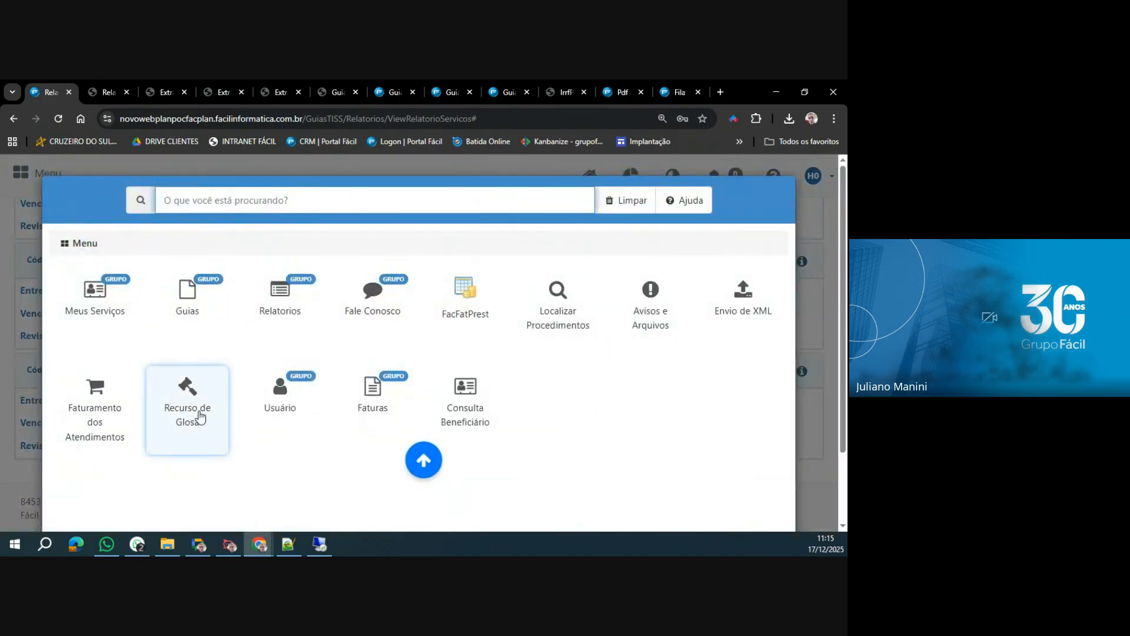
click(200, 416)
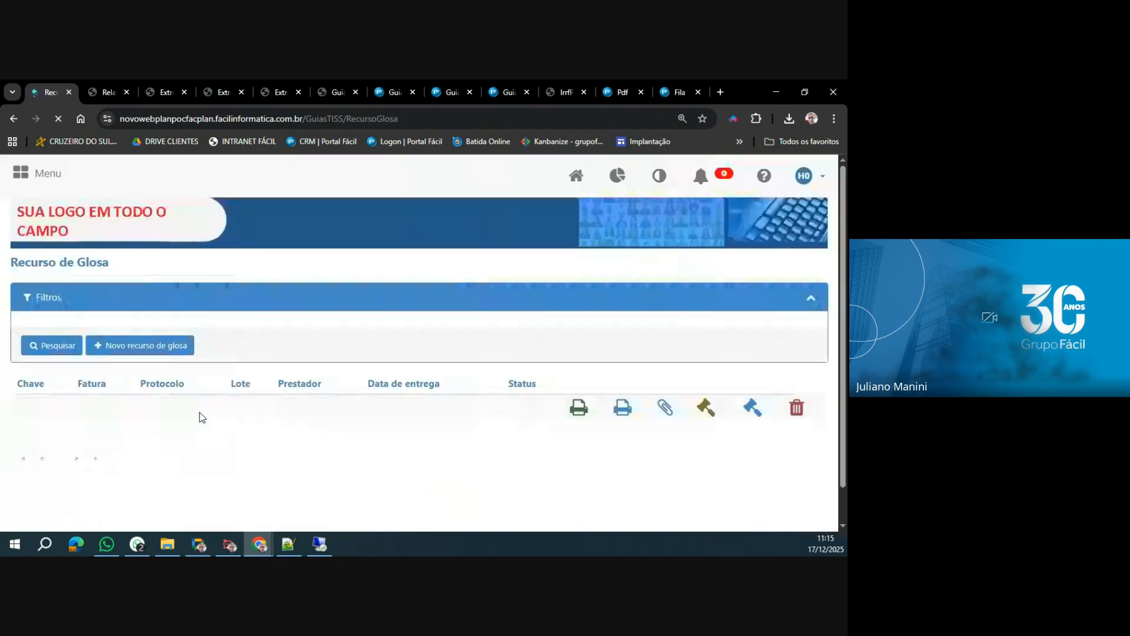
click(140, 405)
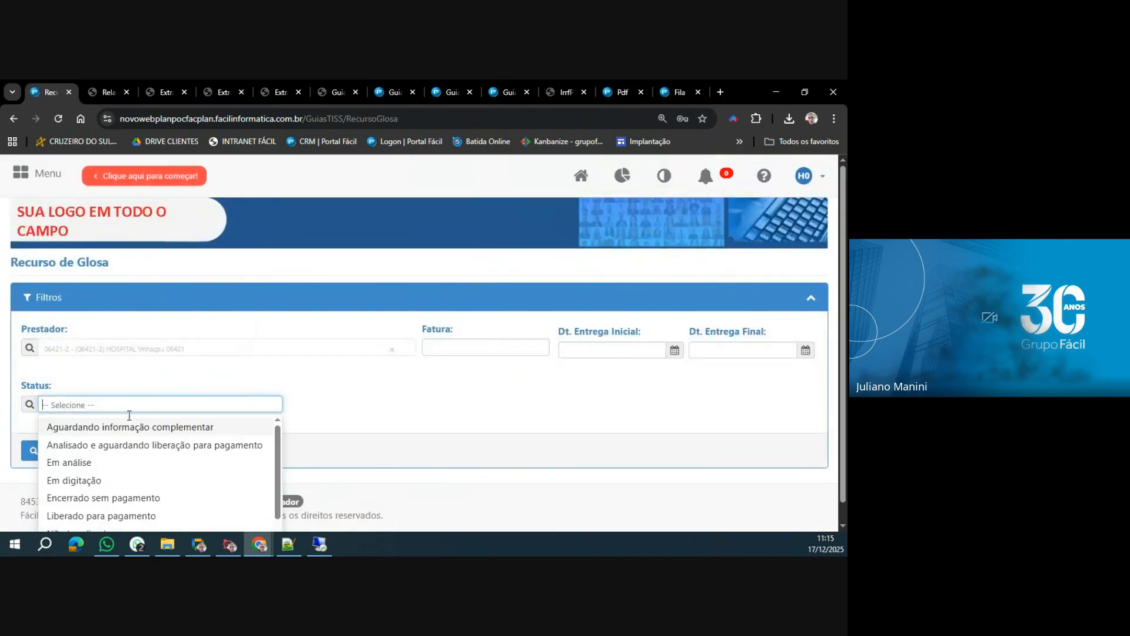
click(93, 481)
click(52, 451)
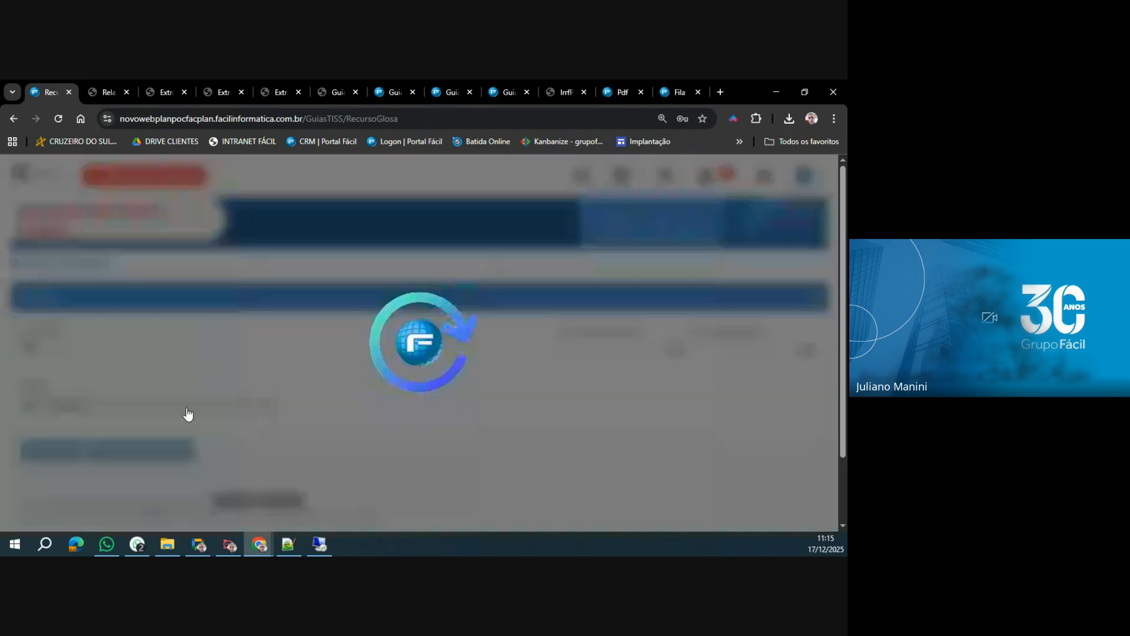
scroll(429, 435, down, 3)
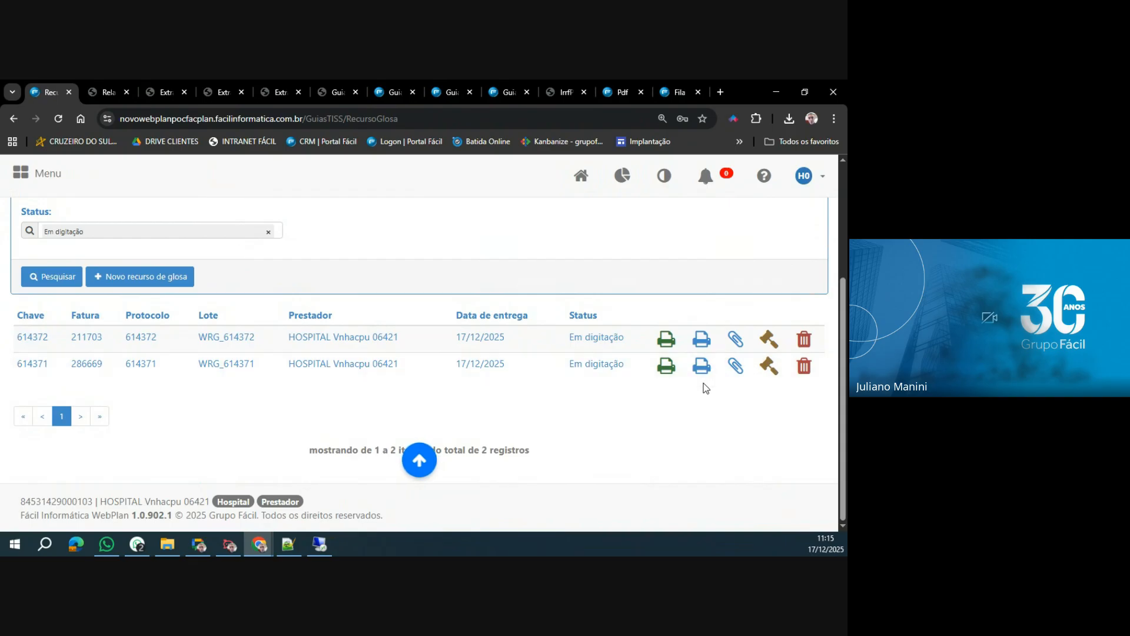
Resume the partially saved appeal of invoice 211703, finalize it from its summary, and close the Solicitação de Recurso de Glosa.
click(769, 340)
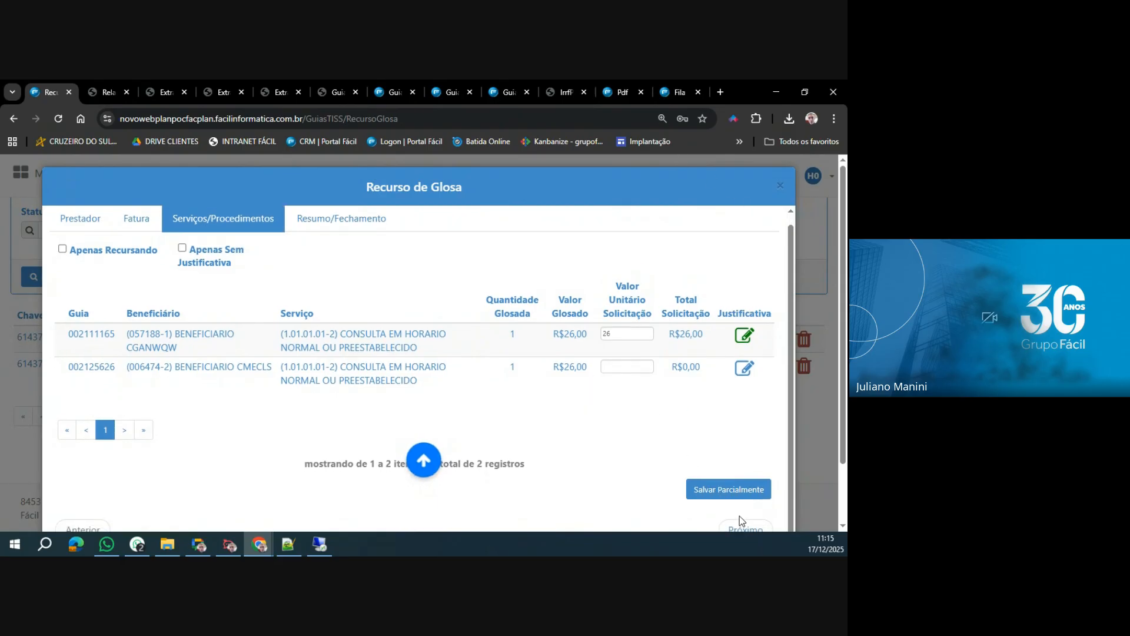
scroll(471, 383, down, 2)
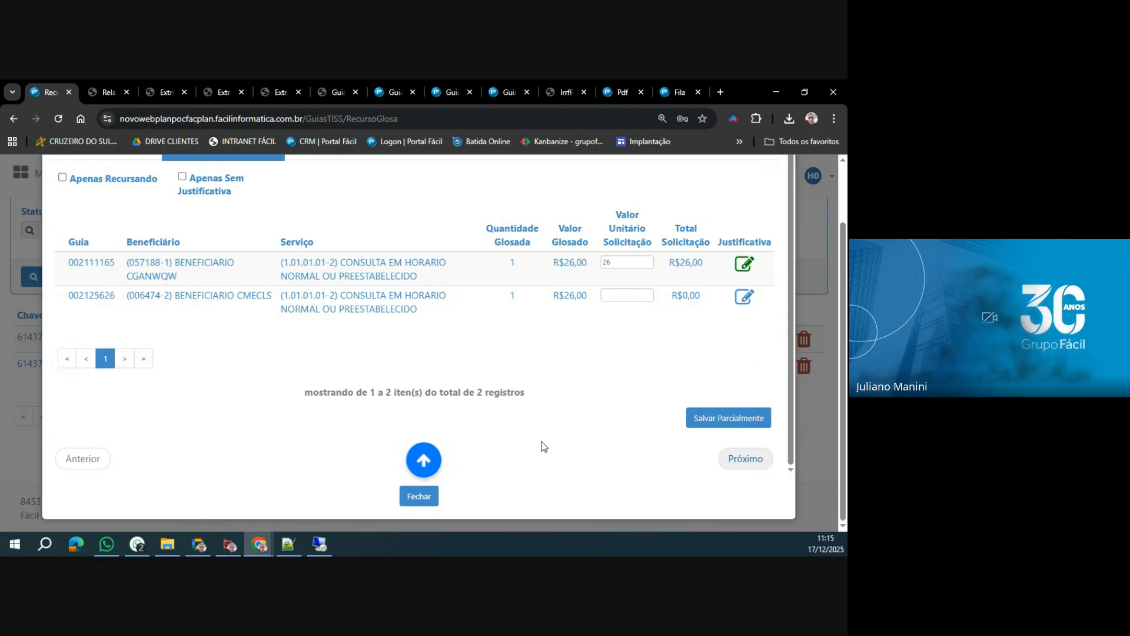
click(745, 459)
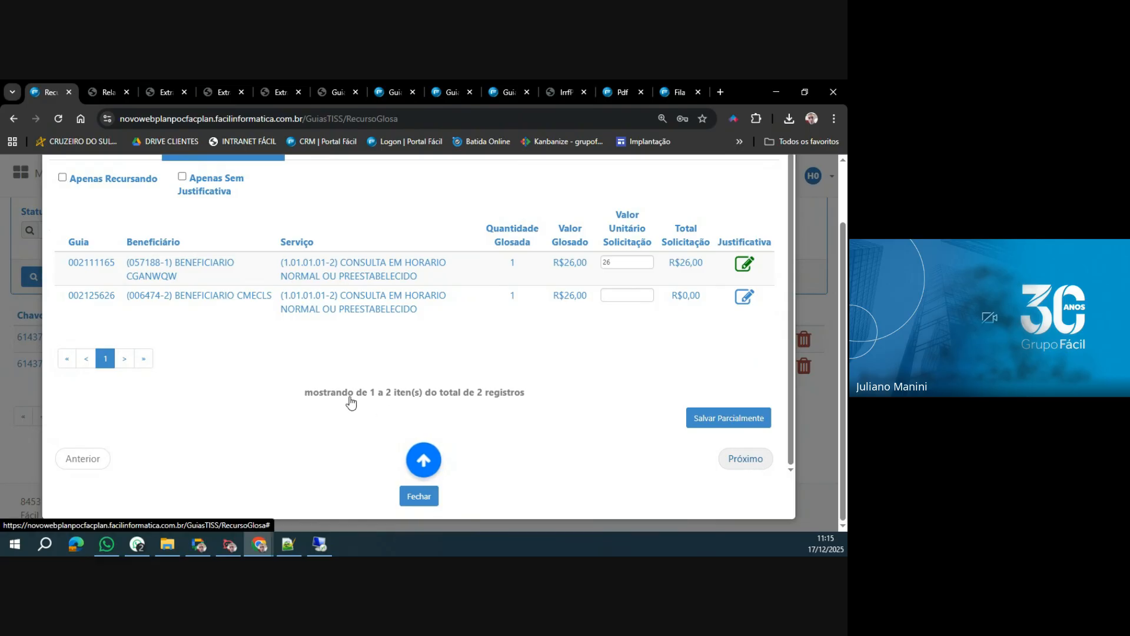
click(682, 449)
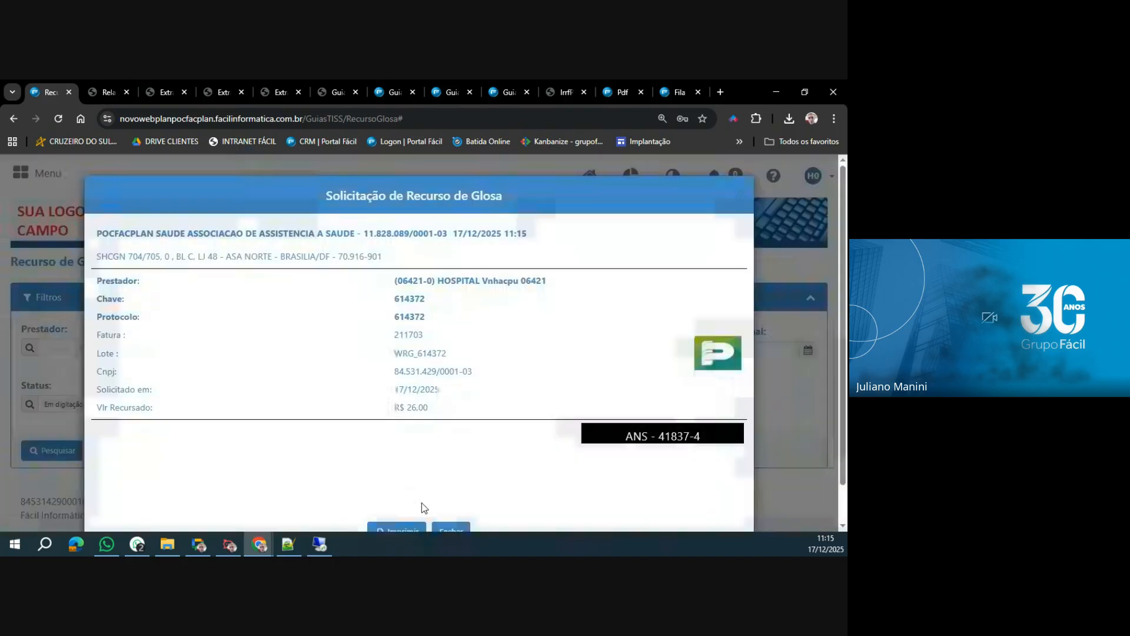
click(450, 529)
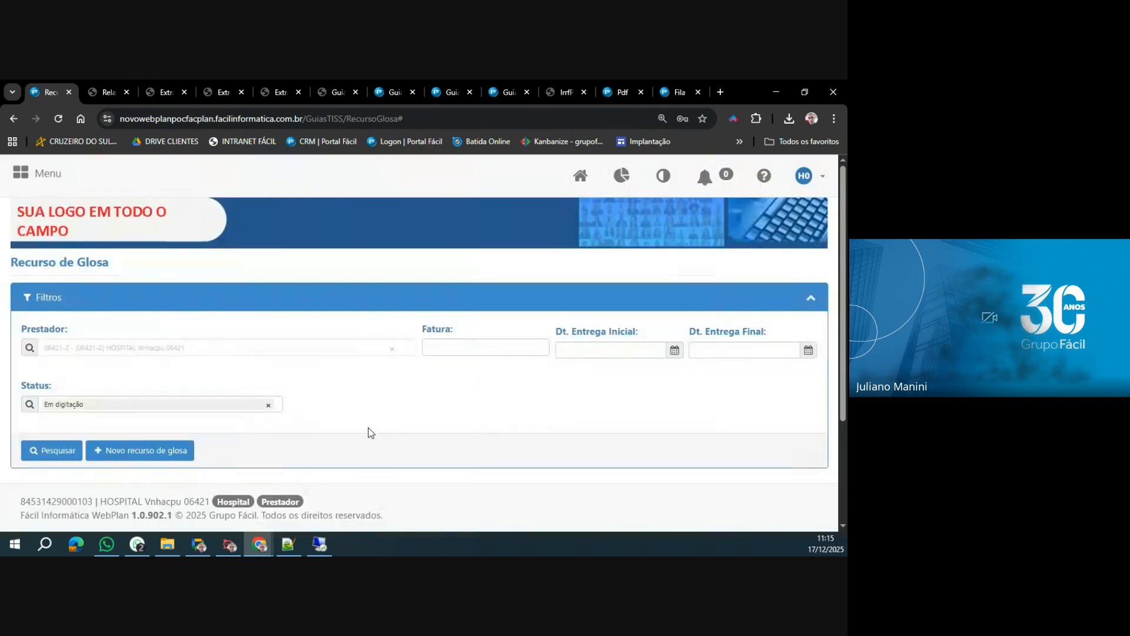
click(43, 173)
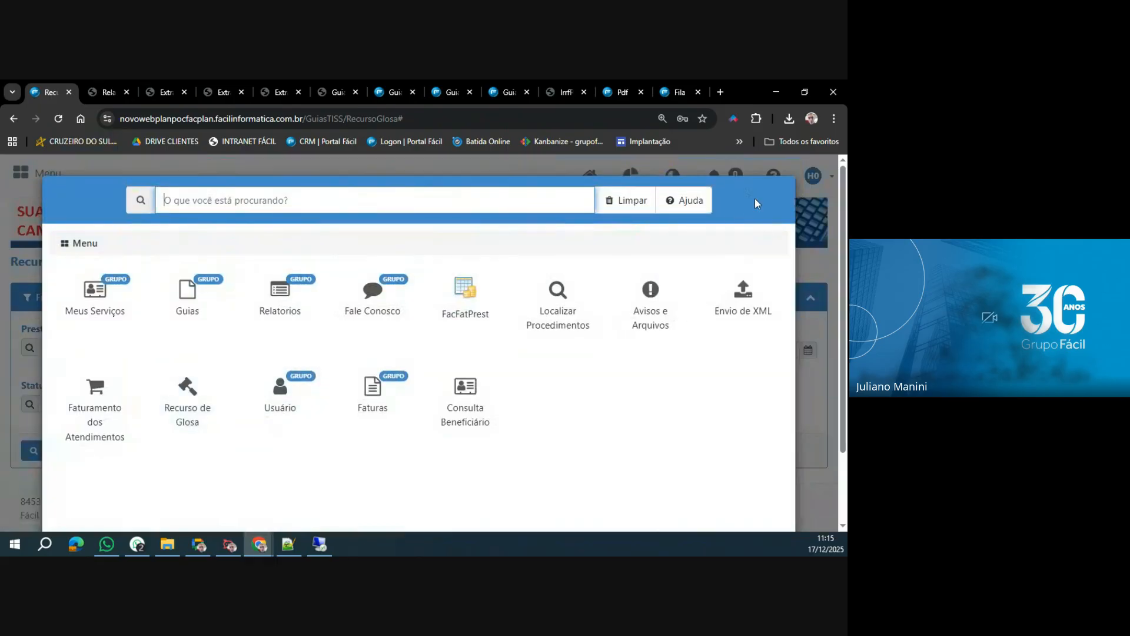
scroll(647, 468, down, 3)
click(497, 475)
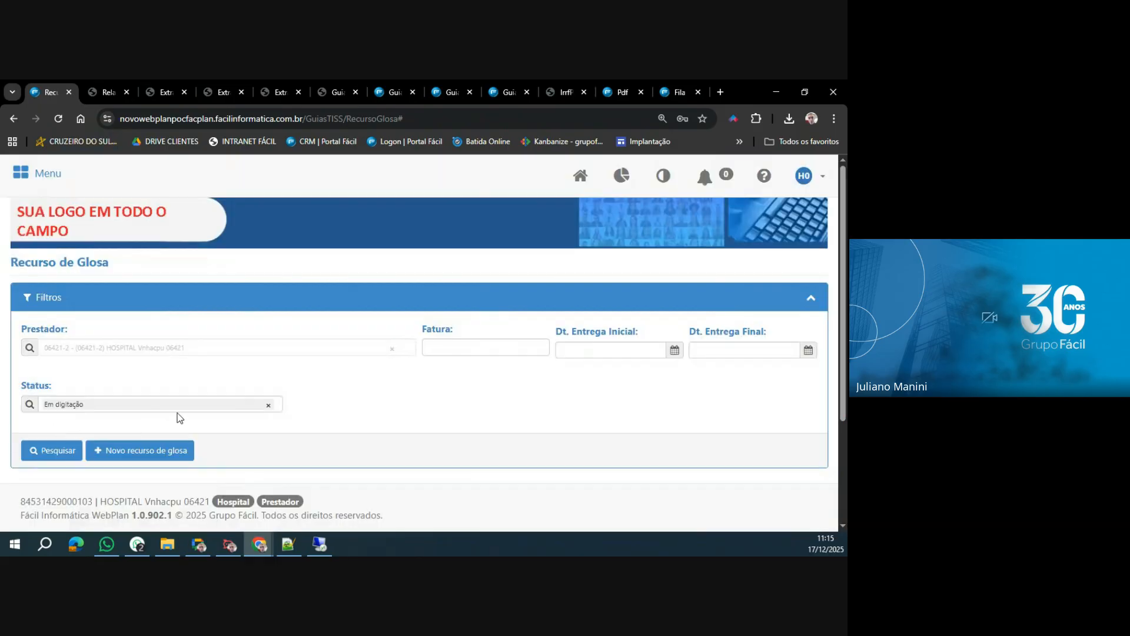
Search for appeals with the status Analisado e aguardando liberação para pagamento and check the status of the first one.
click(269, 406)
click(118, 442)
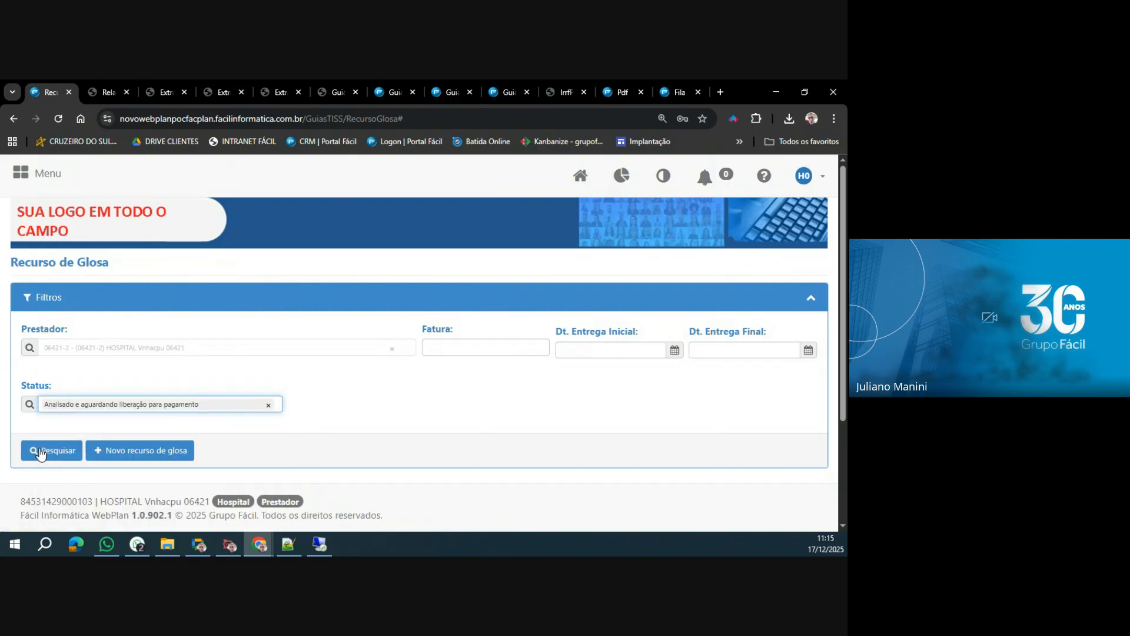
click(32, 452)
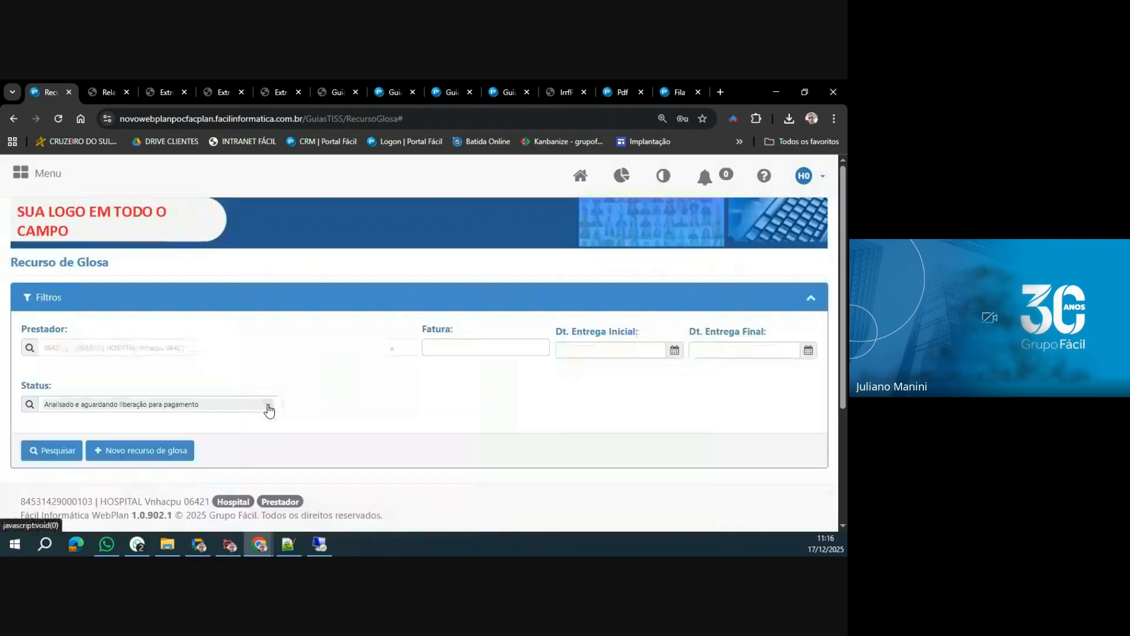
click(269, 408)
scroll(132, 436, down, 1)
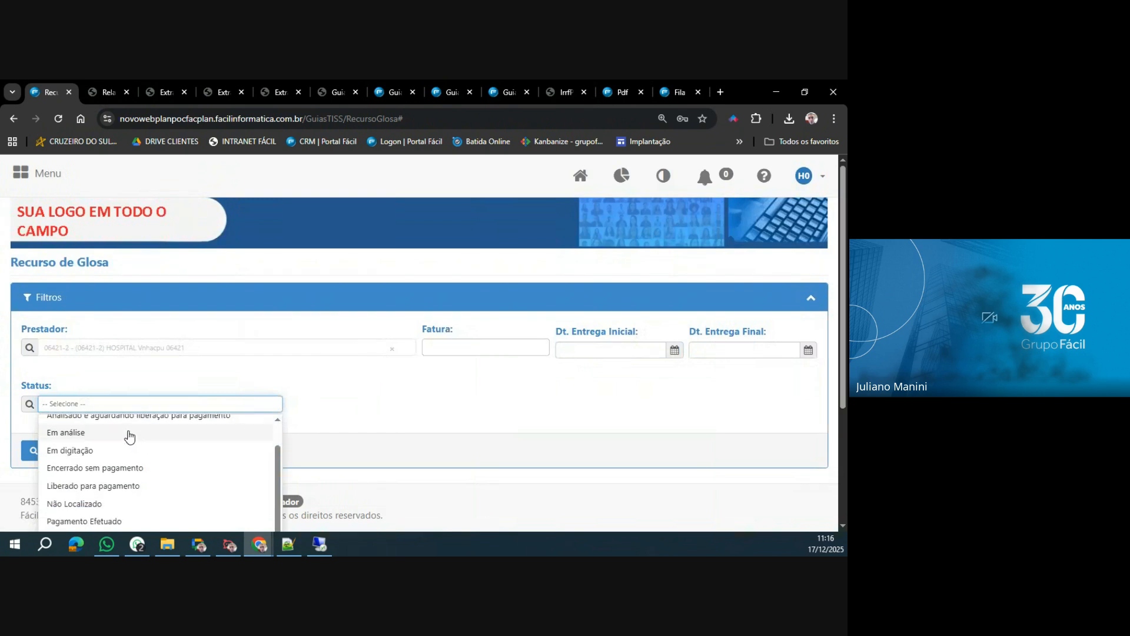
scroll(142, 429, up, 1)
click(164, 425)
click(59, 452)
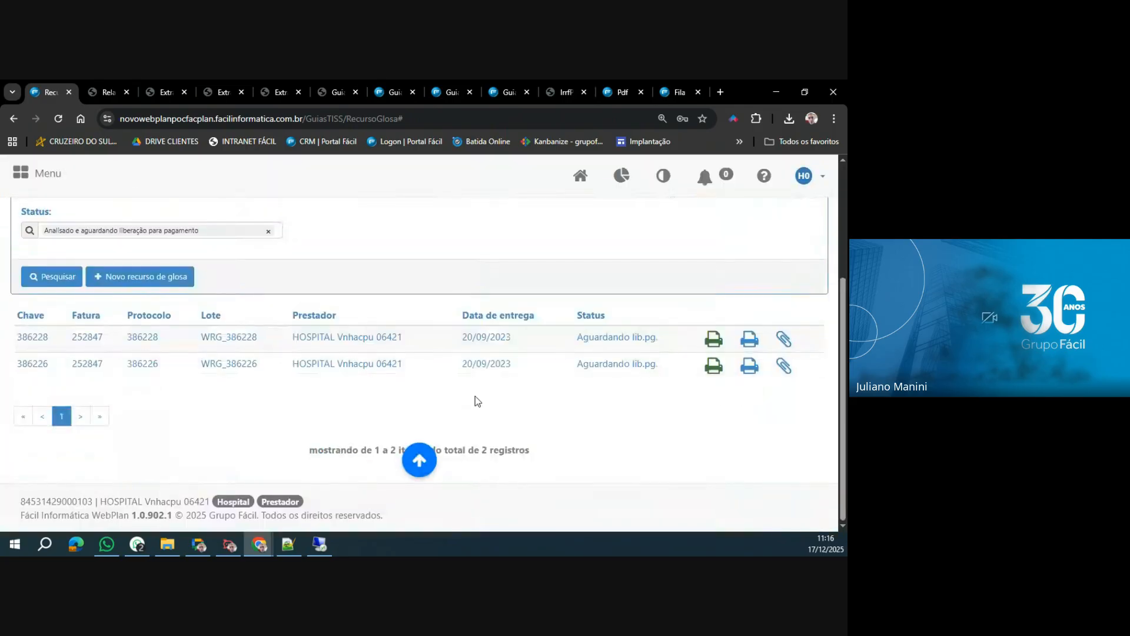
drag(577, 337, 659, 338)
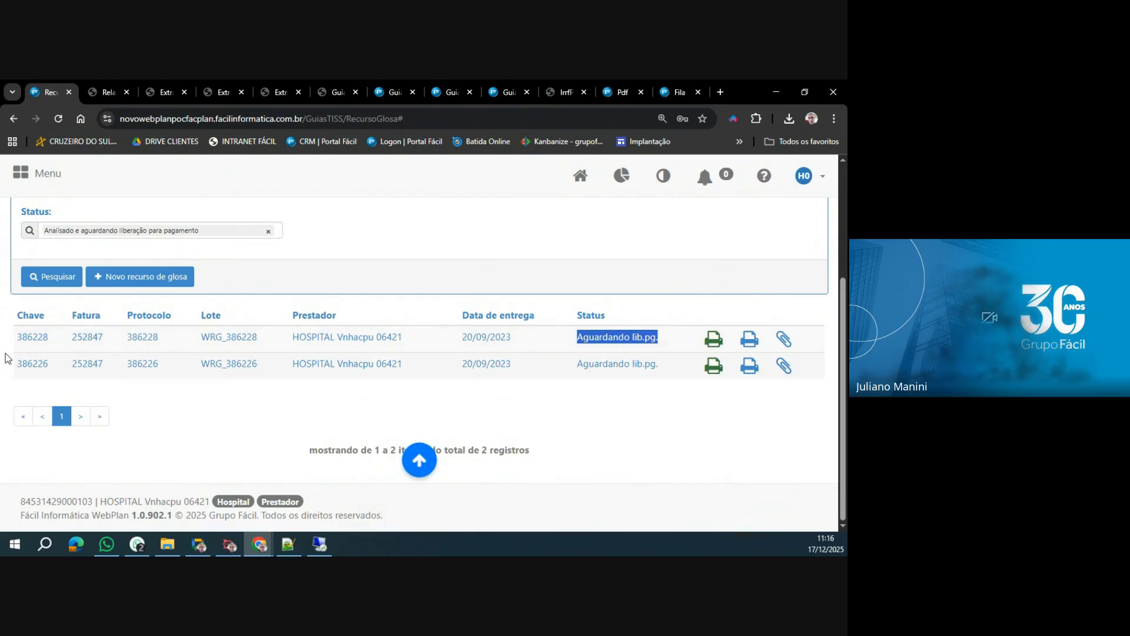
Search for appeals with the status Liberado para pagamento.
click(266, 233)
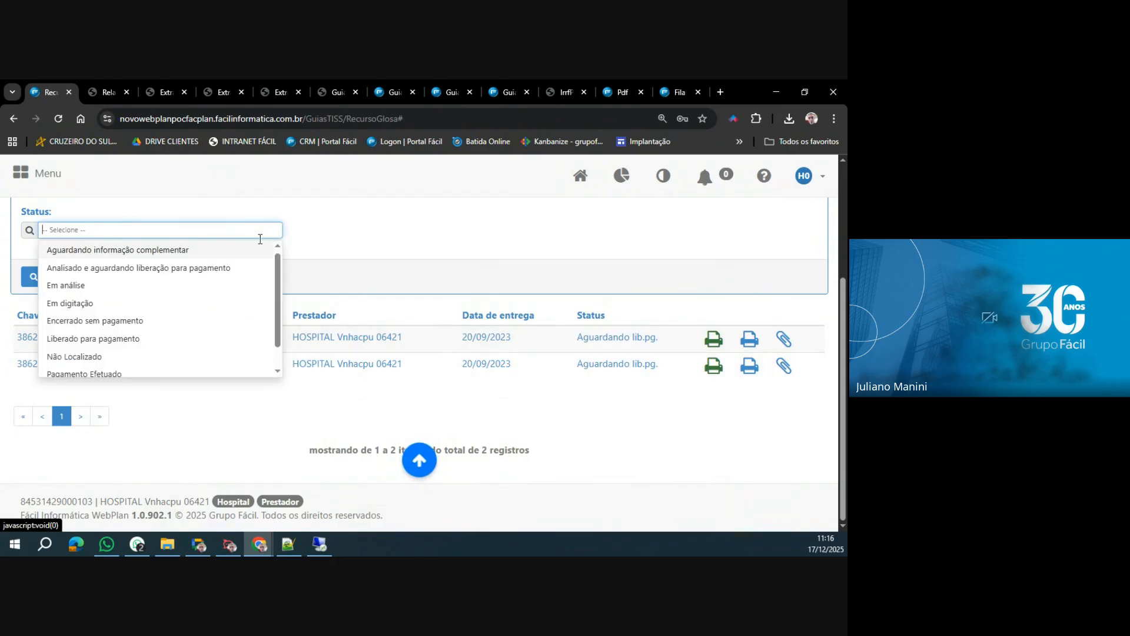
click(129, 339)
click(61, 283)
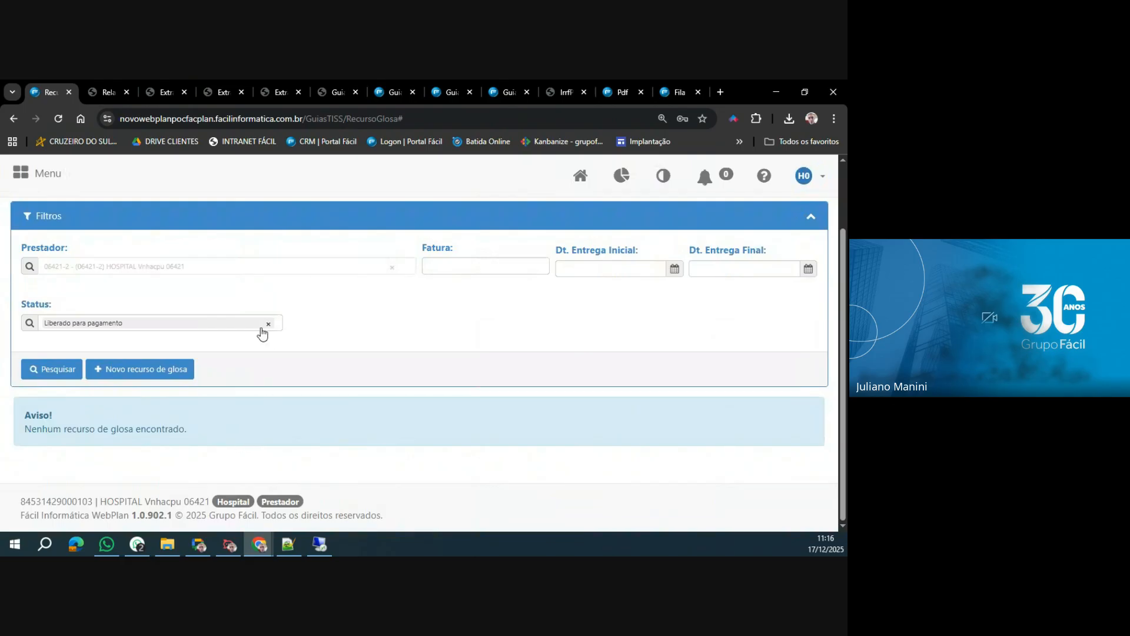
Search for appeals with the status Em análise and look through the list.
click(268, 325)
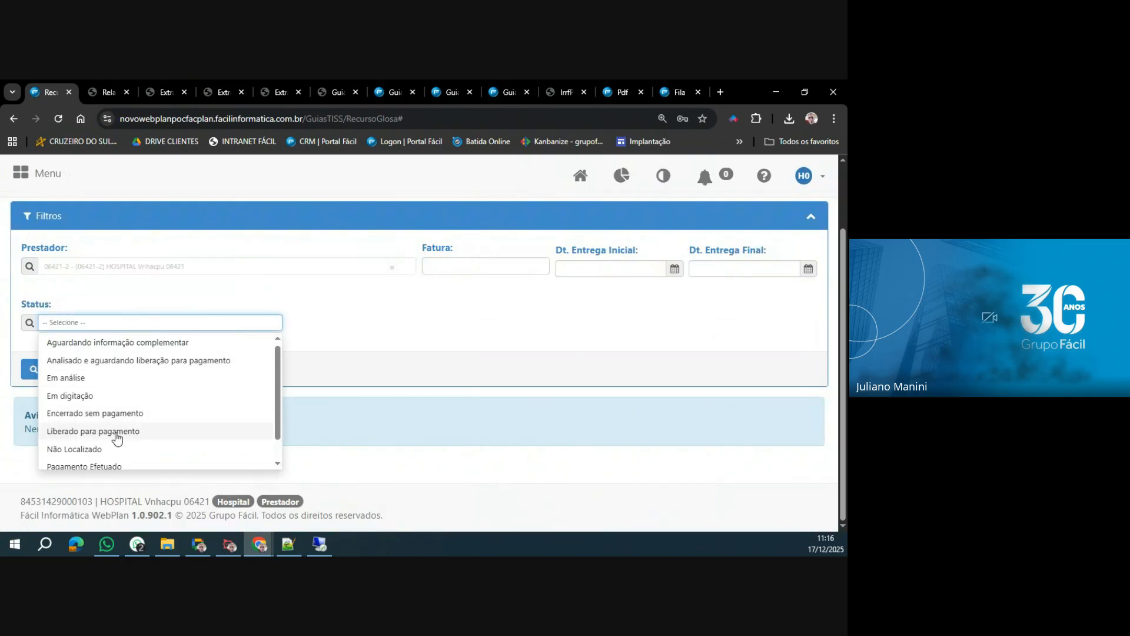
click(74, 378)
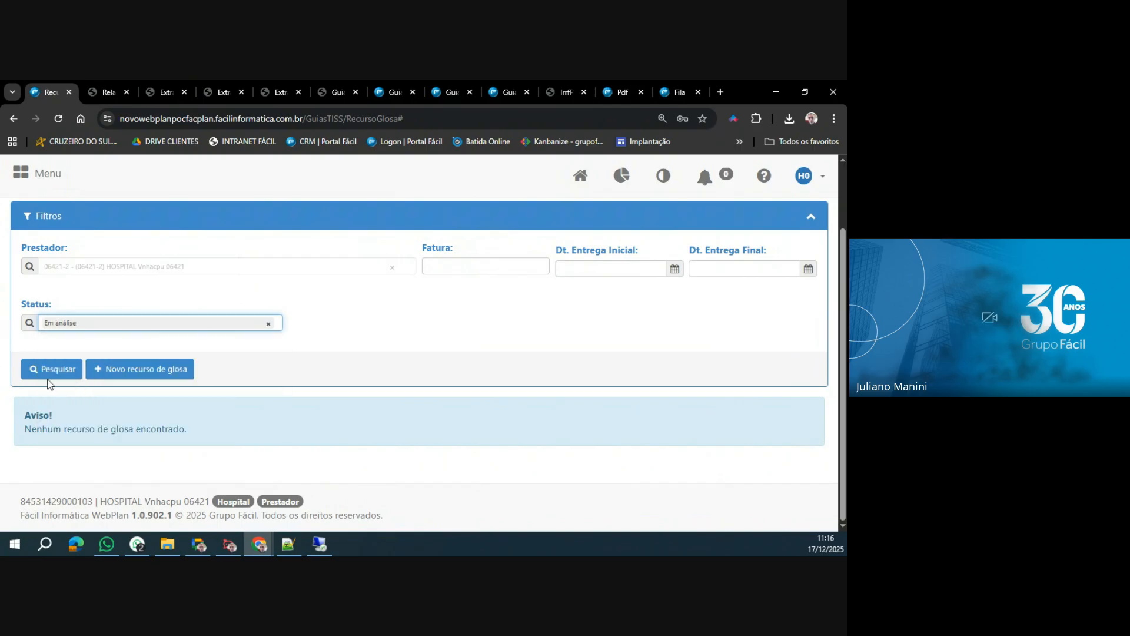
click(65, 370)
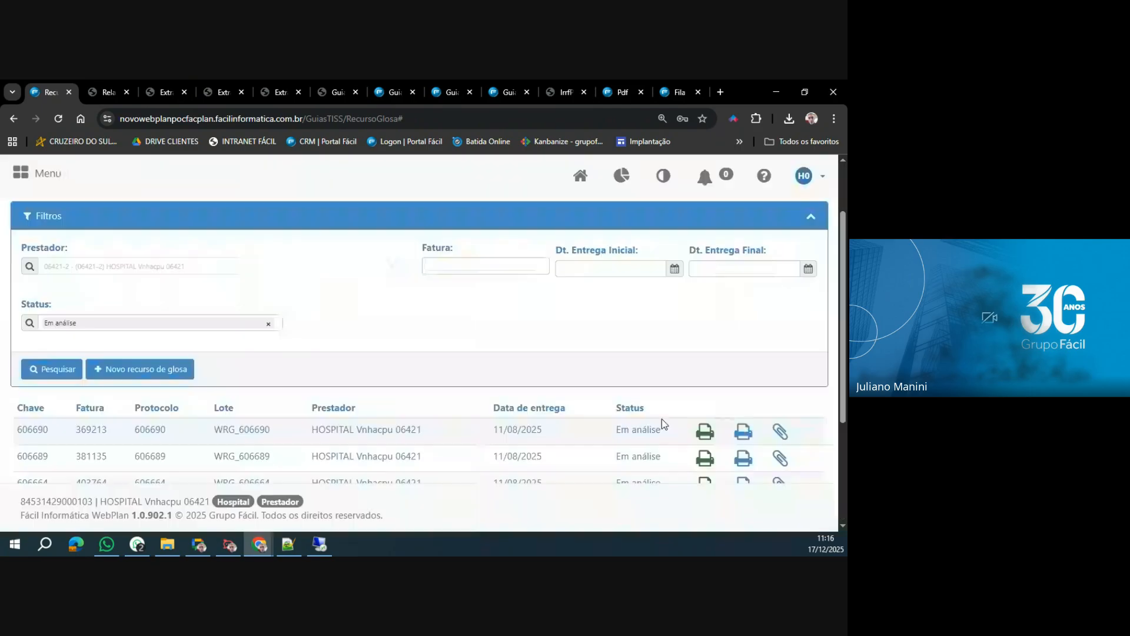
scroll(662, 419, down, 1)
scroll(662, 418, down, 2)
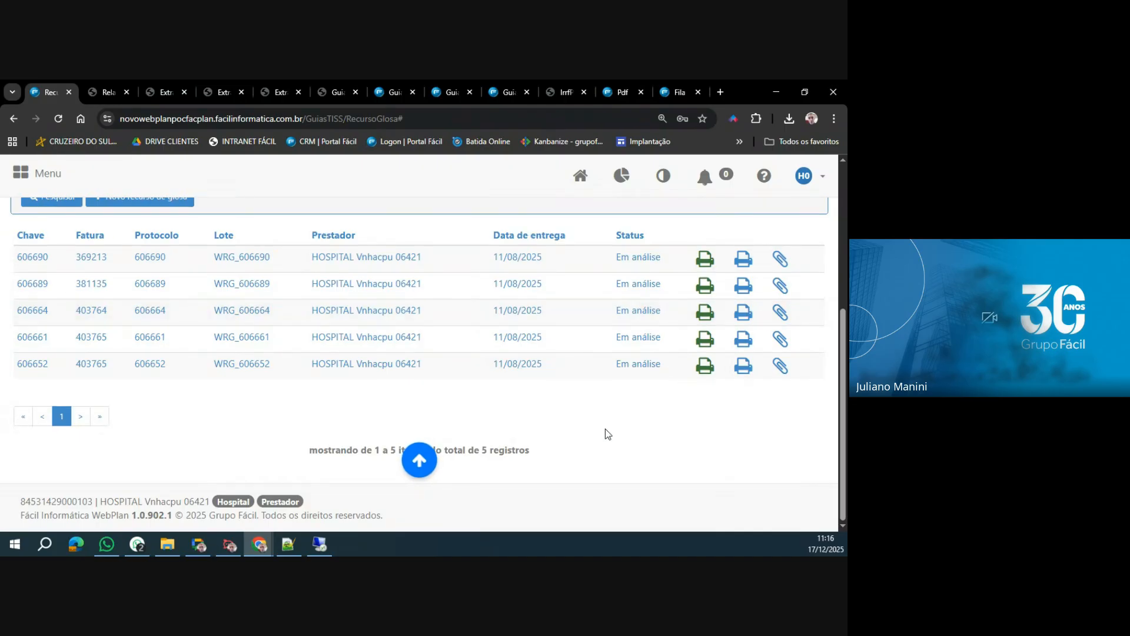
scroll(582, 353, up, 3)
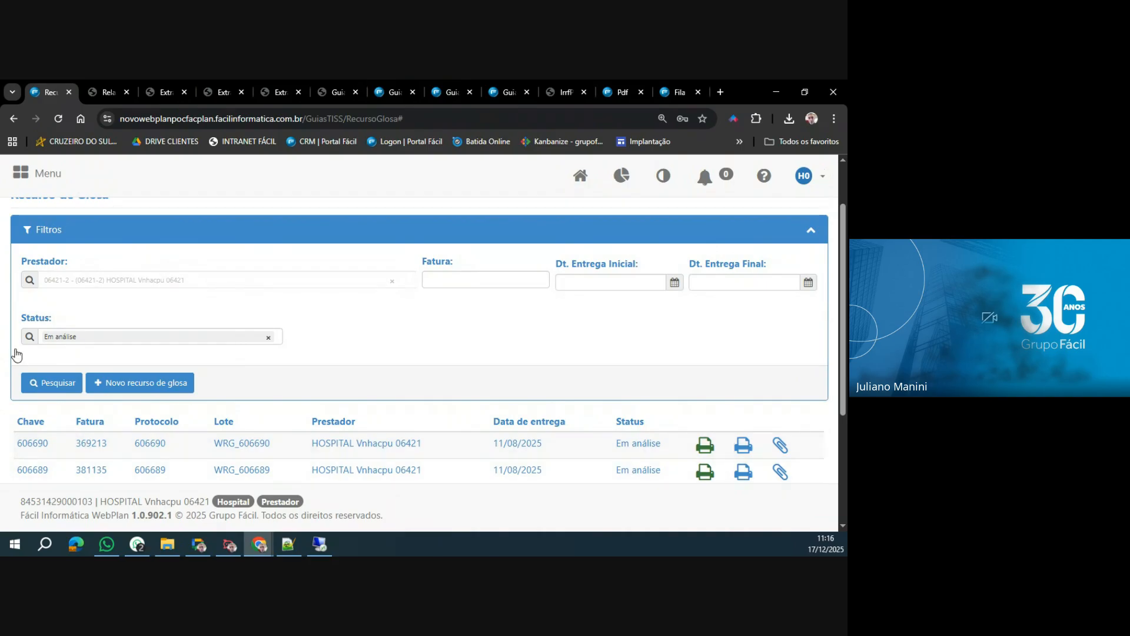
Go to the Relatório de Faturas, search only invoices with revisão de glosa, and check the Revisão de Glosa field.
click(35, 176)
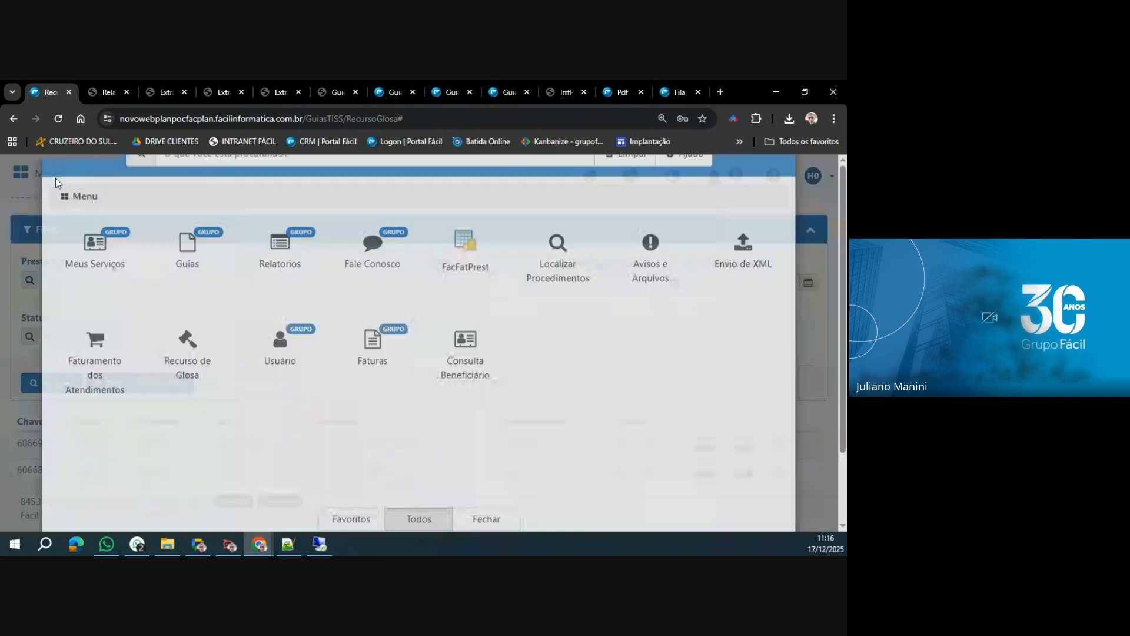
click(371, 403)
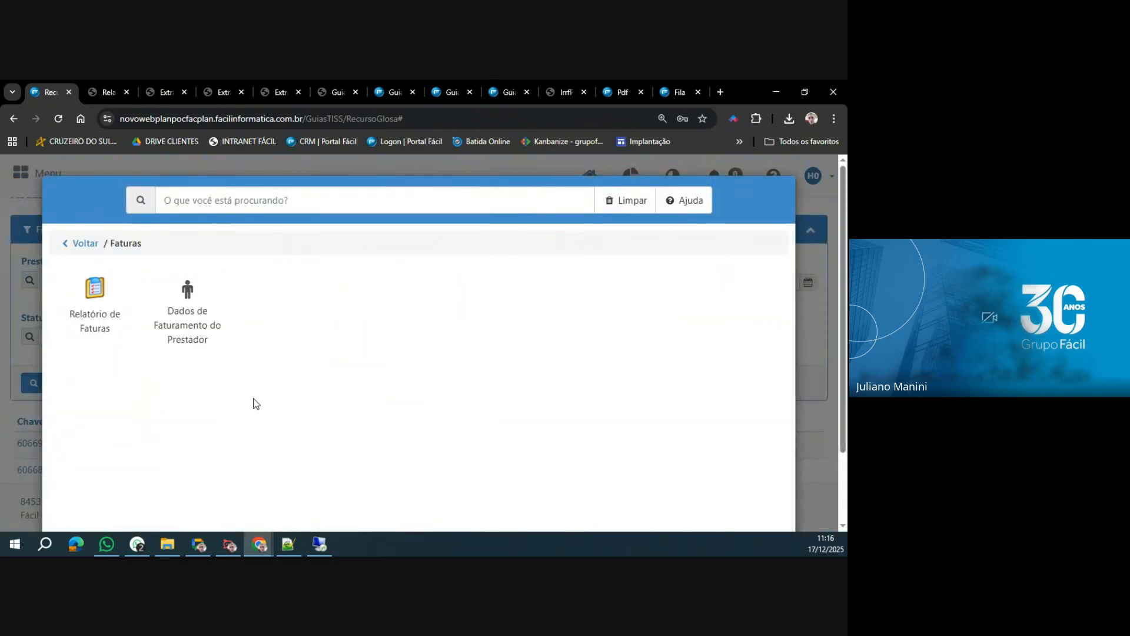
click(104, 327)
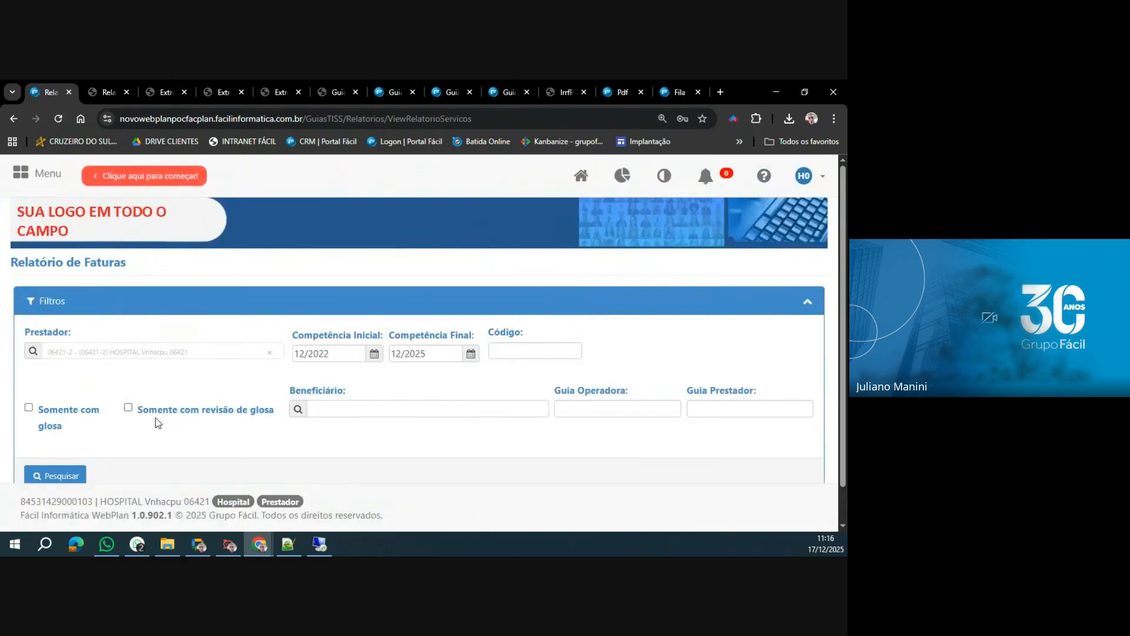
click(127, 407)
click(66, 476)
scroll(292, 340, down, 10)
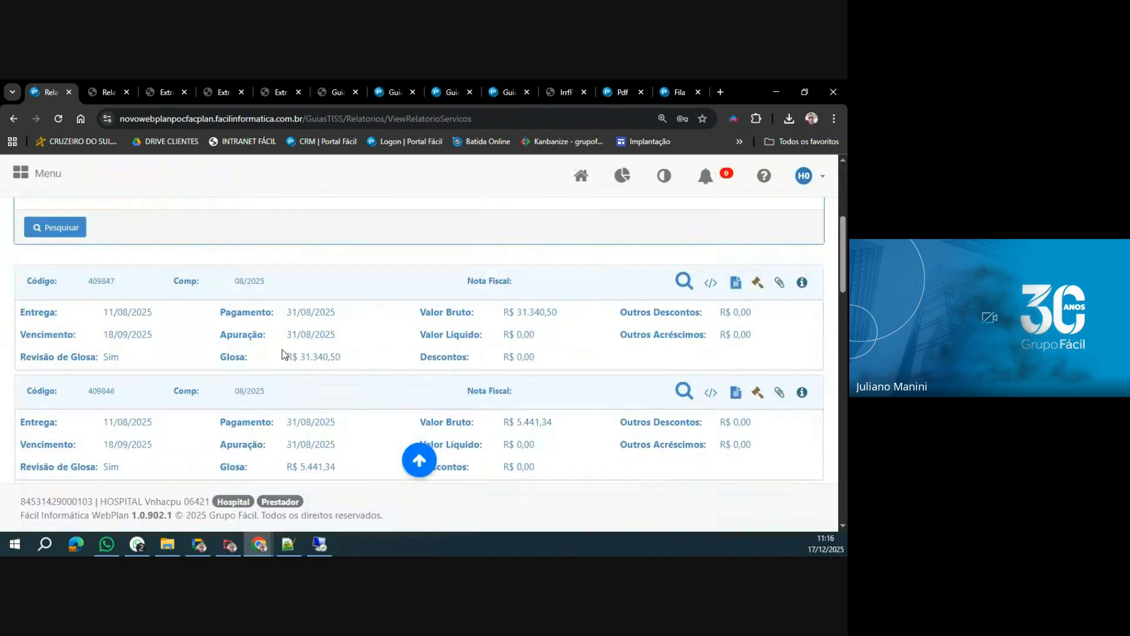
scroll(292, 341, down, 1)
scroll(290, 342, up, 2)
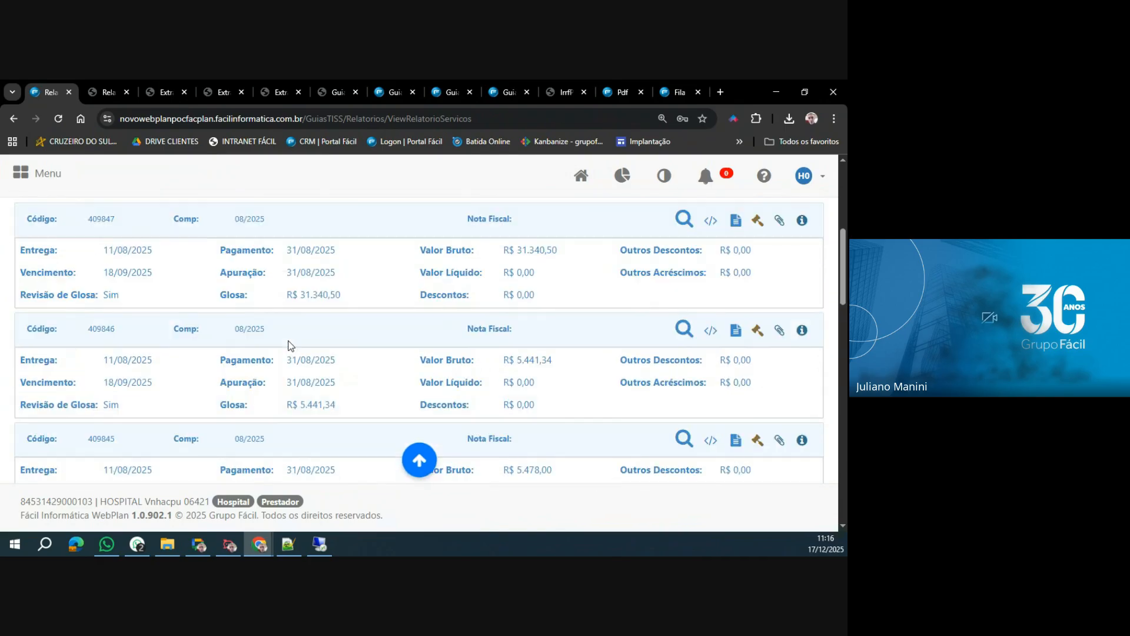
double_click(110, 296)
scroll(193, 382, up, 1)
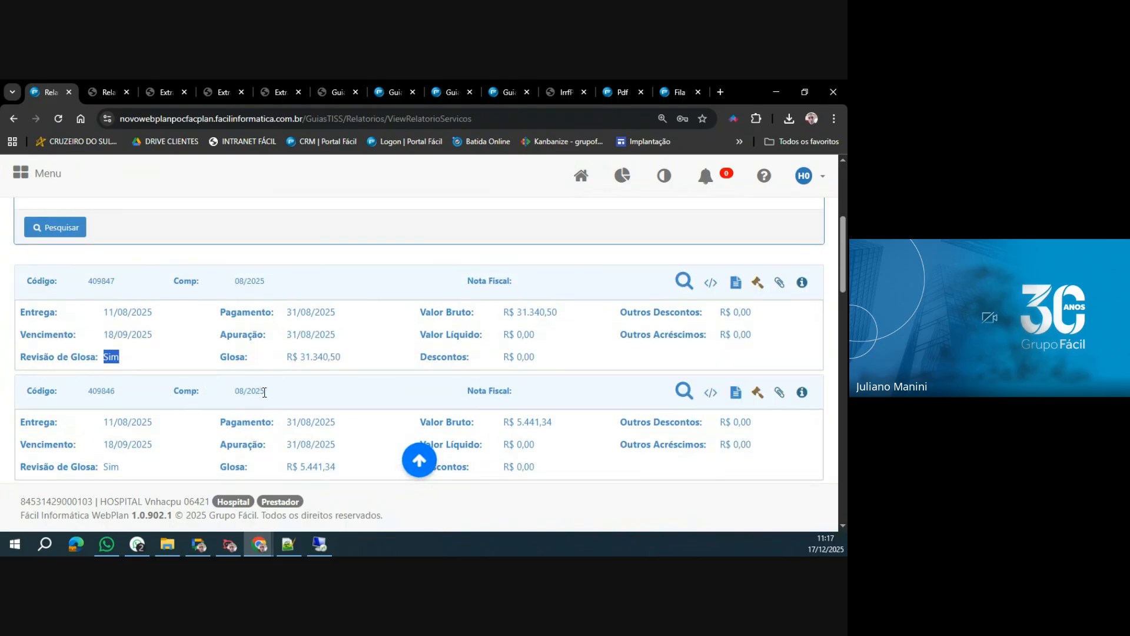
Copy the code 392699 of the 04/2025 invoice from the list and search for that invoice by its code.
scroll(264, 392, down, 5)
scroll(264, 392, down, 4)
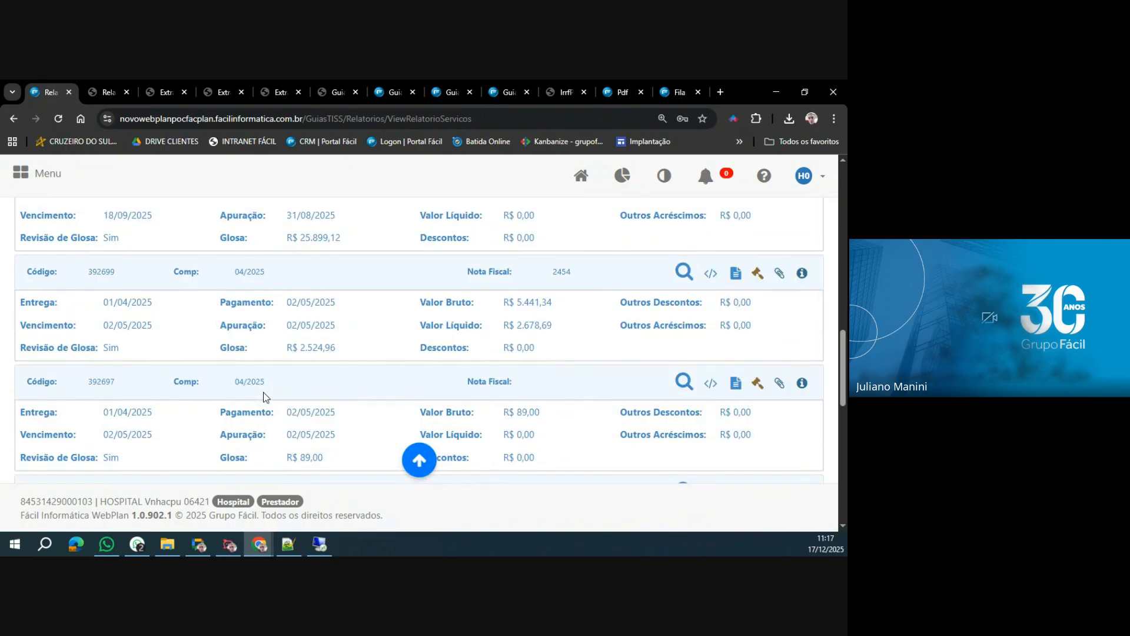
double_click(101, 272)
key(ctrl+c)
scroll(345, 384, up, 13)
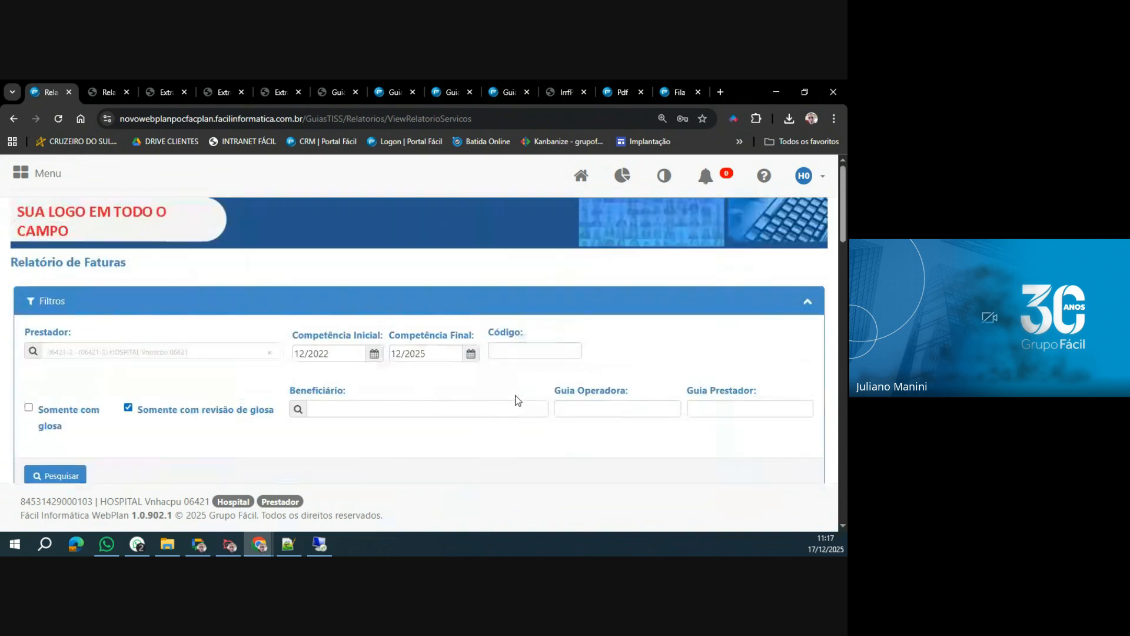
click(523, 351)
key(ctrl+v)
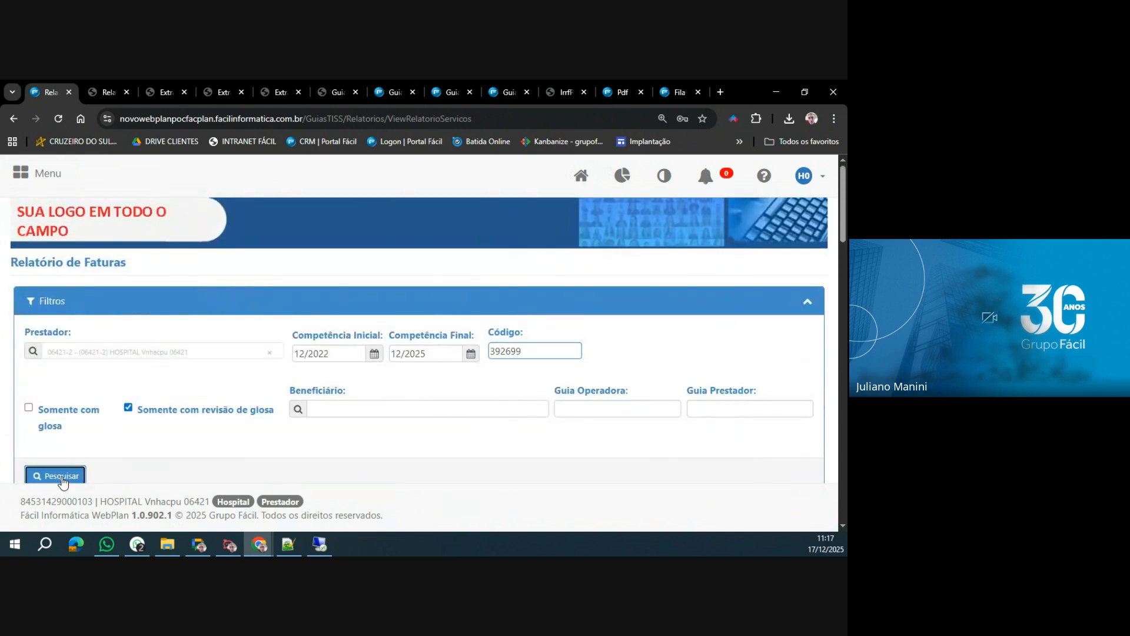
click(56, 475)
scroll(281, 398, down, 4)
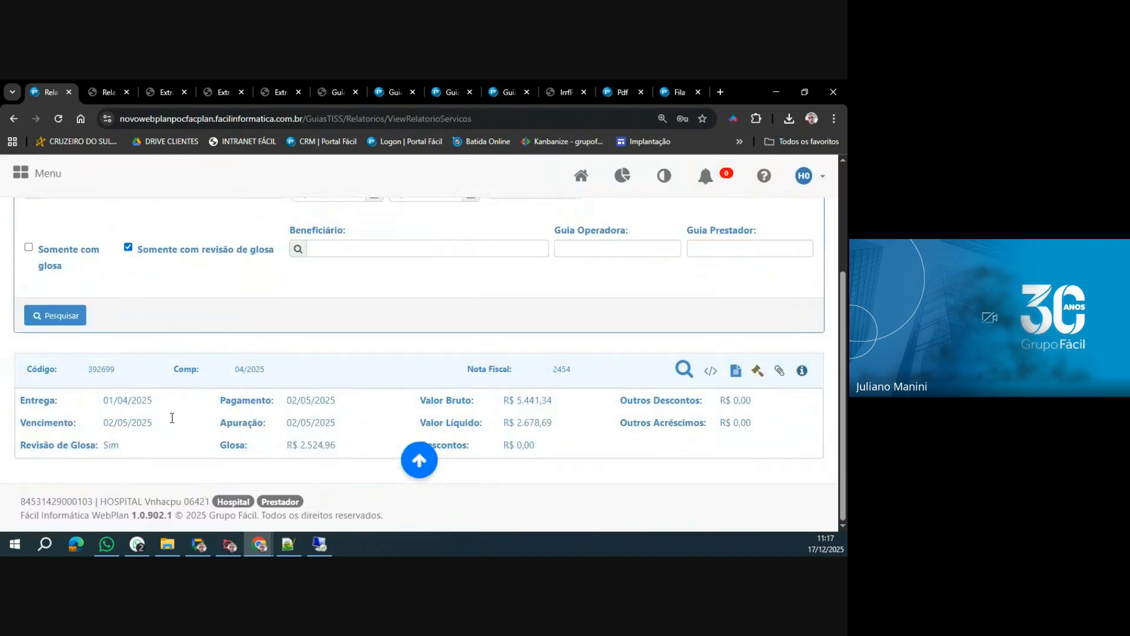
Examine the service details and payment date of invoice 392699, and try to open a Recurso de Glosa from it.
click(685, 370)
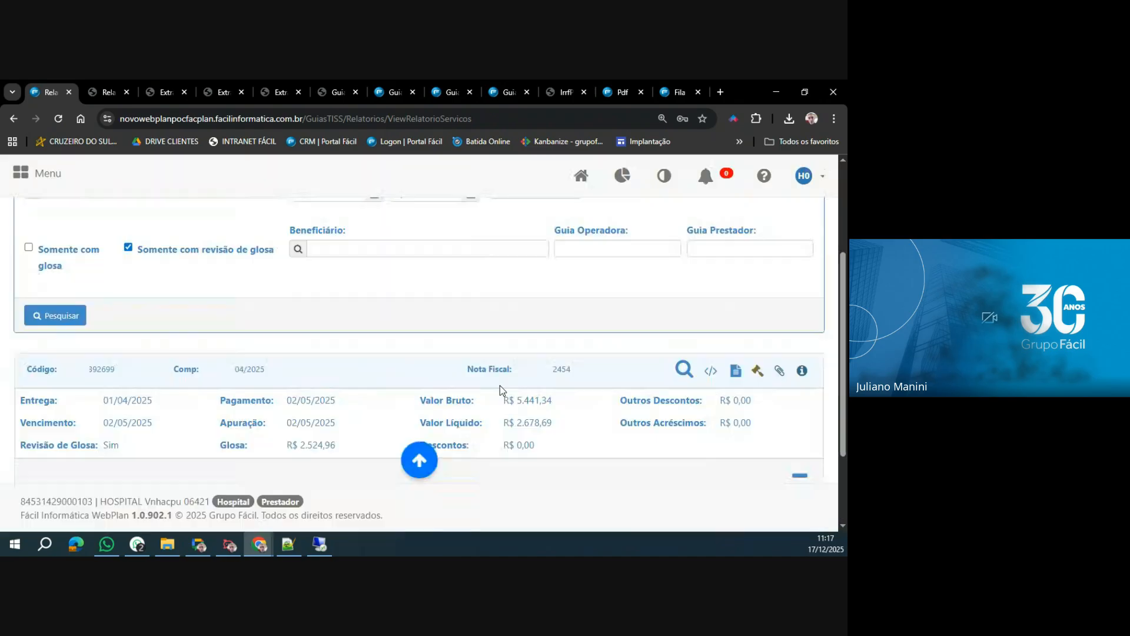
scroll(356, 403, down, 3)
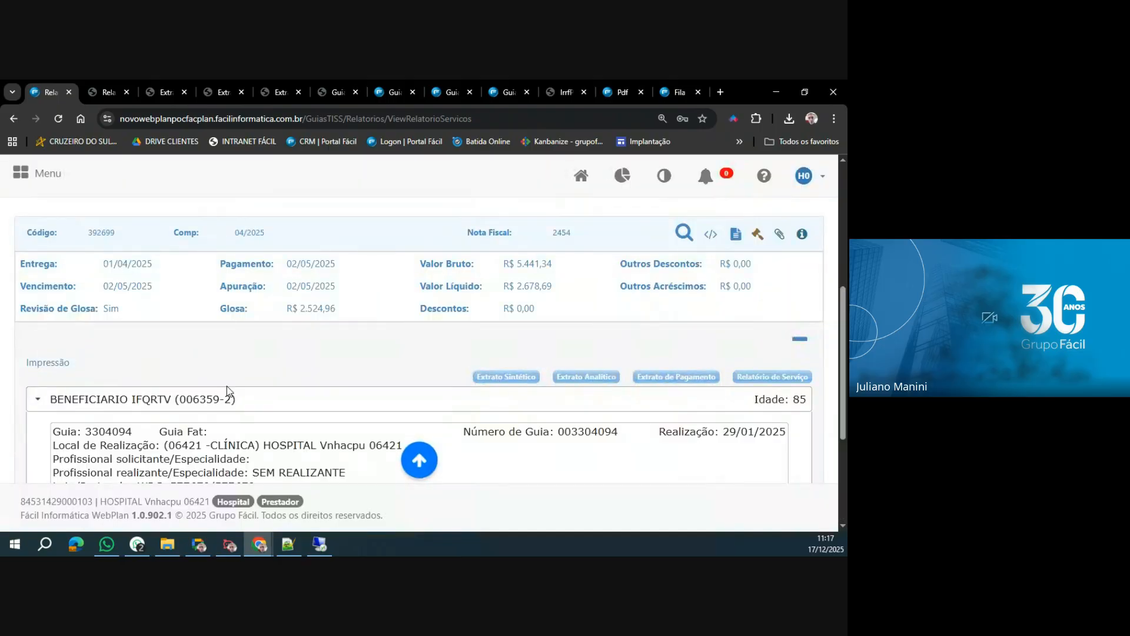
scroll(238, 394, down, 3)
scroll(339, 388, up, 2)
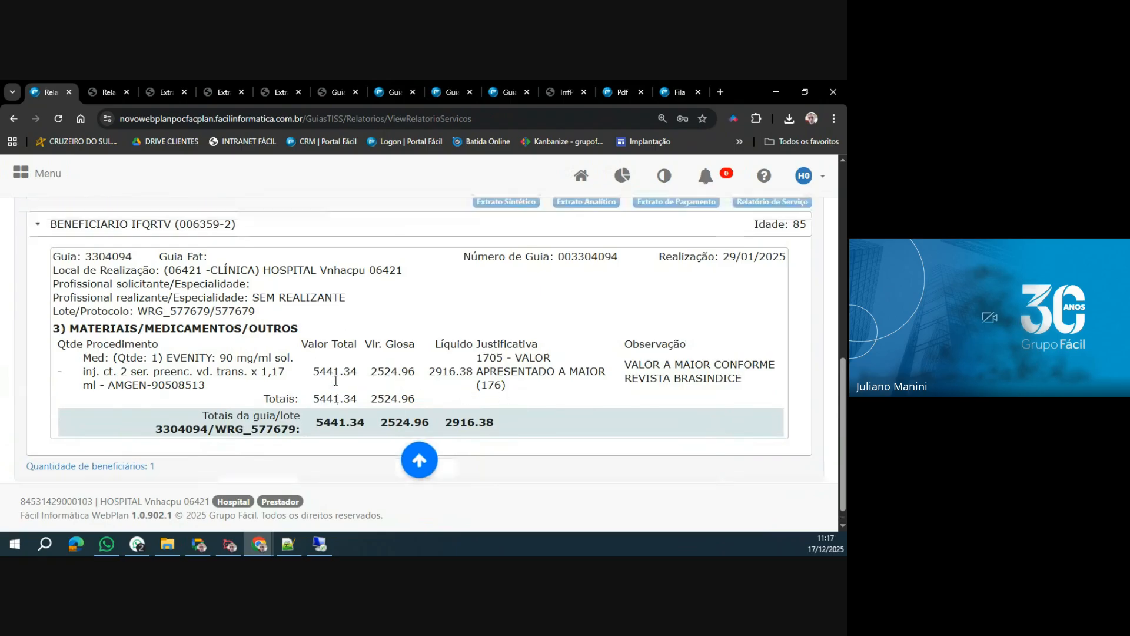
scroll(341, 395, up, 1)
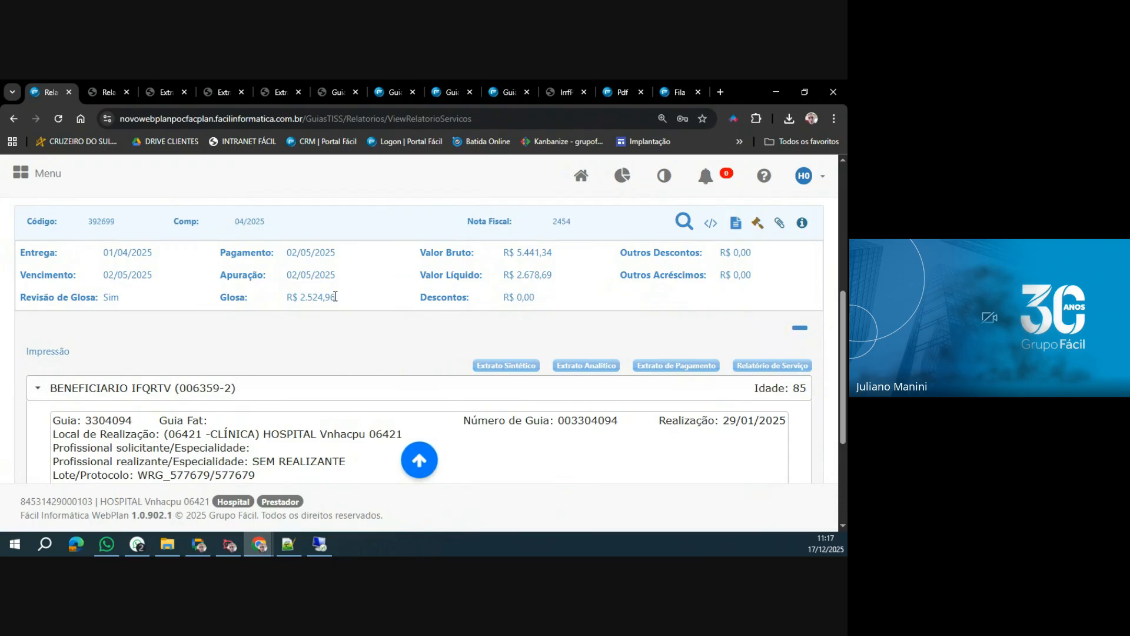
drag(288, 254, 364, 258)
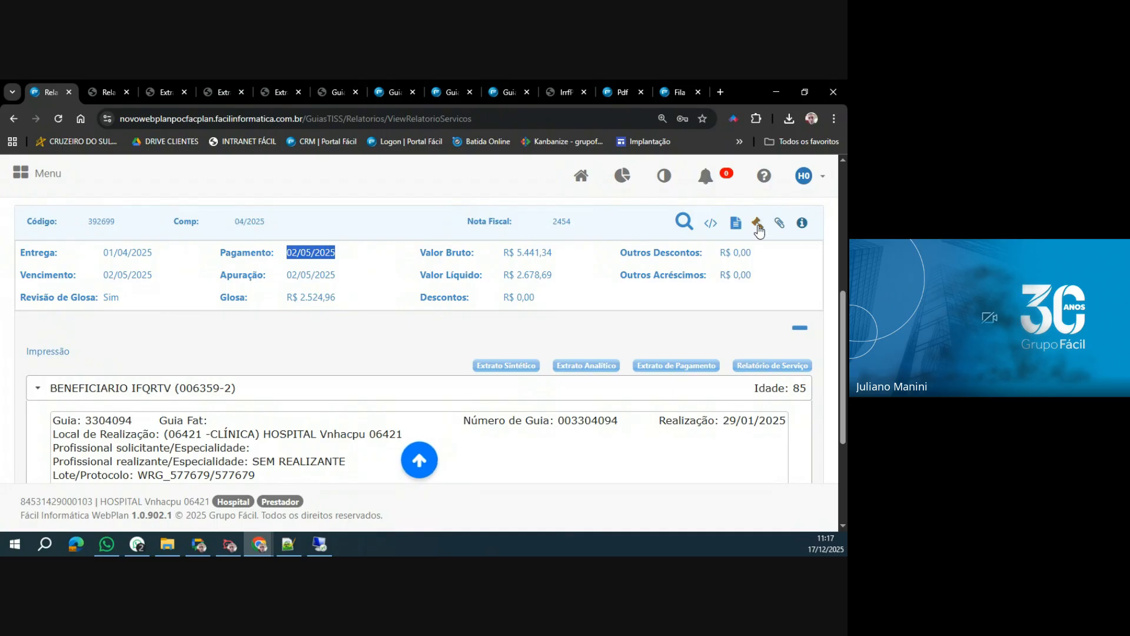
click(758, 225)
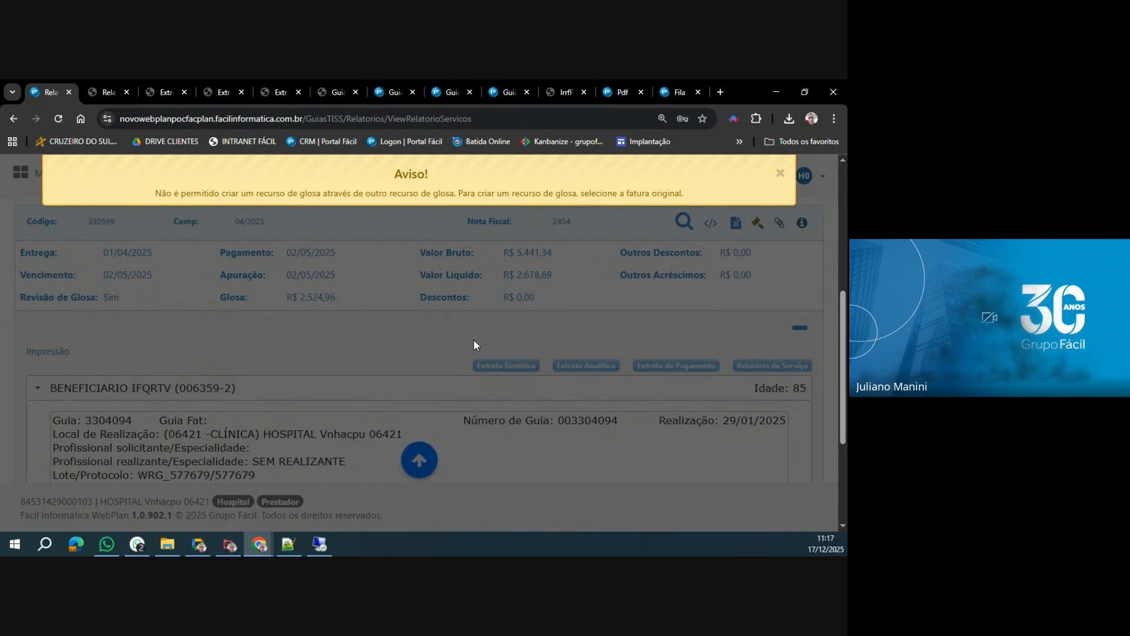
Dismiss the notice on invoice 392699 and bring up the overview of the provider portal's available modules.
click(352, 194)
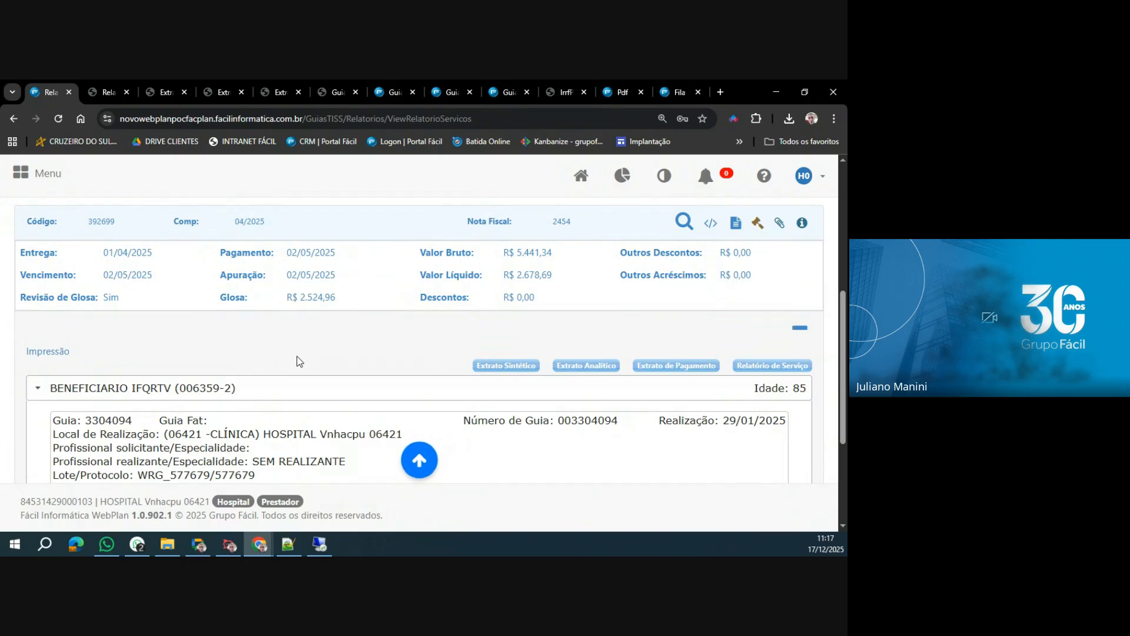
scroll(300, 362, up, 5)
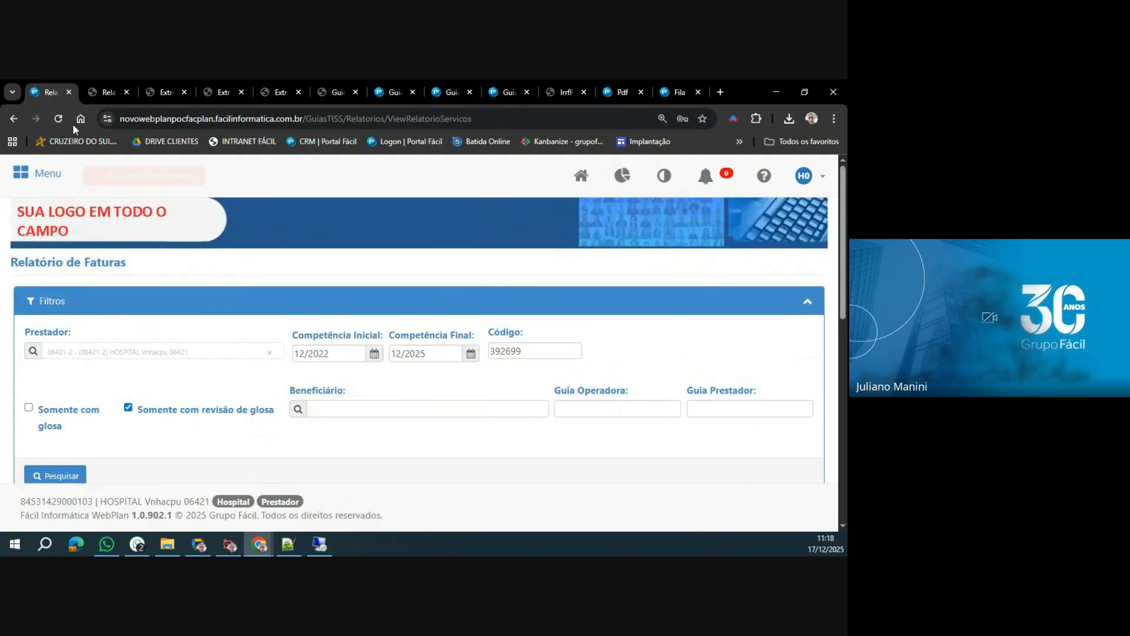
click(36, 179)
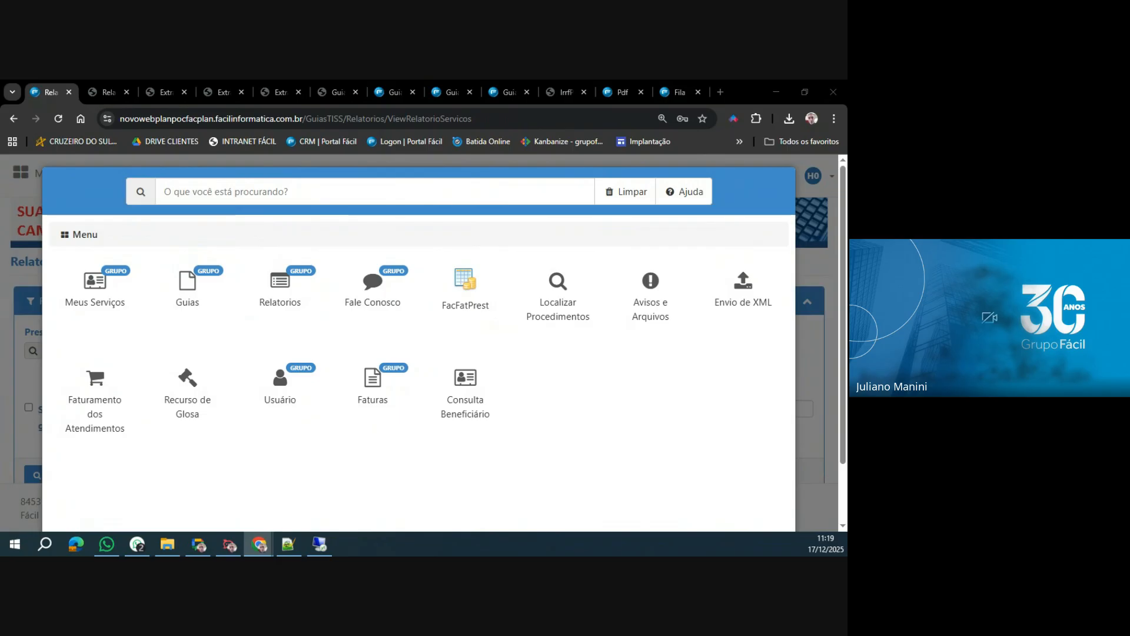
key(alt+Tab)
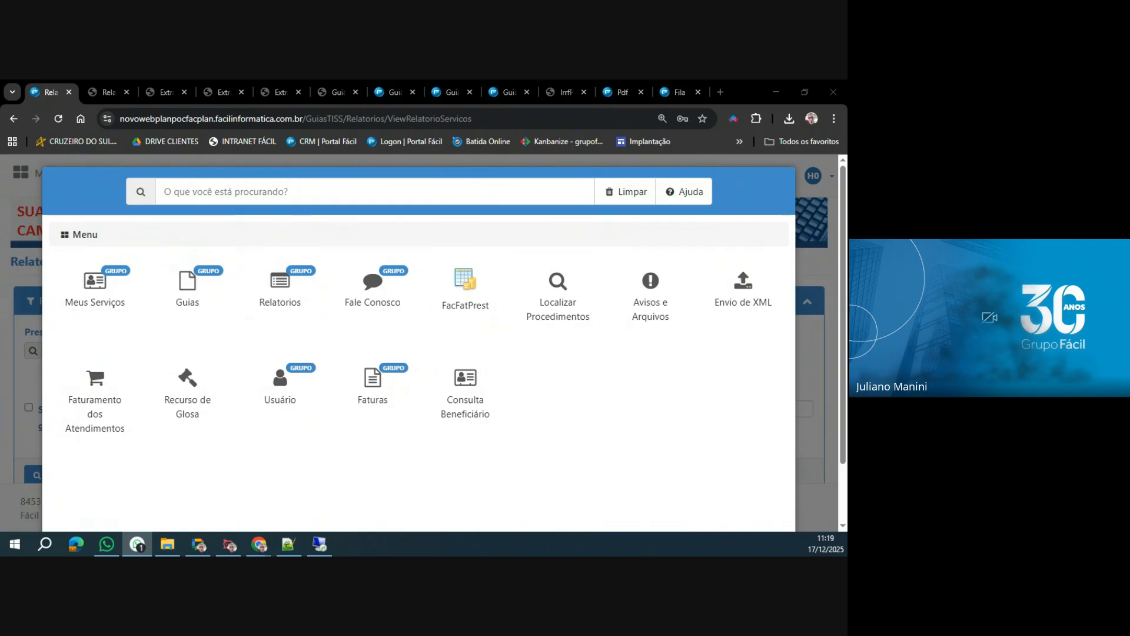
key(alt+Tab)
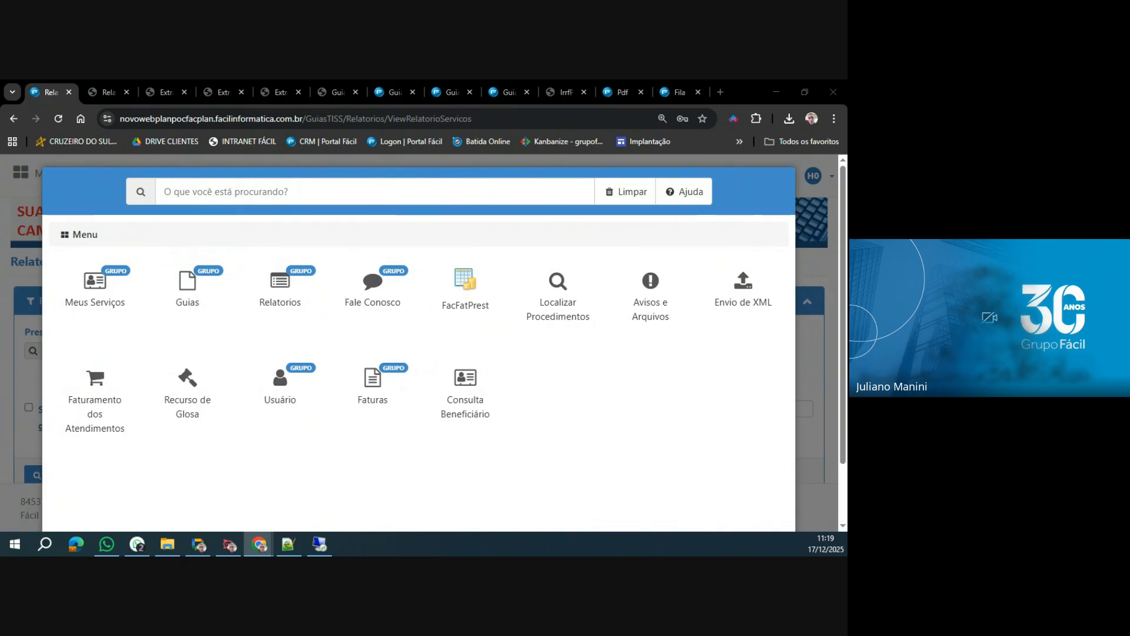
key(alt+Tab)
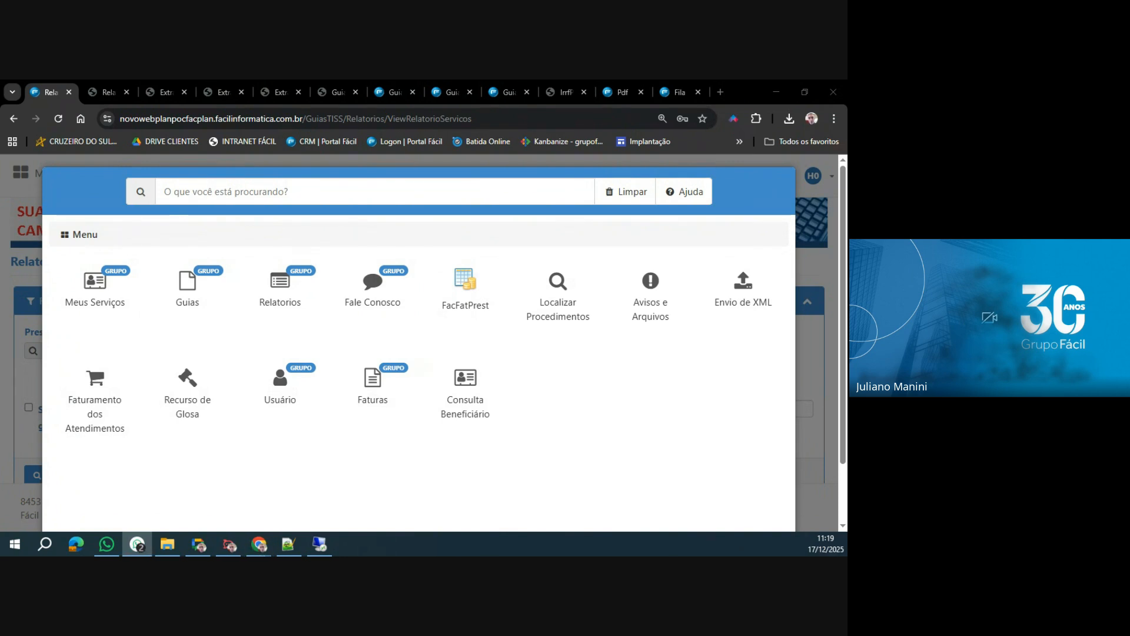